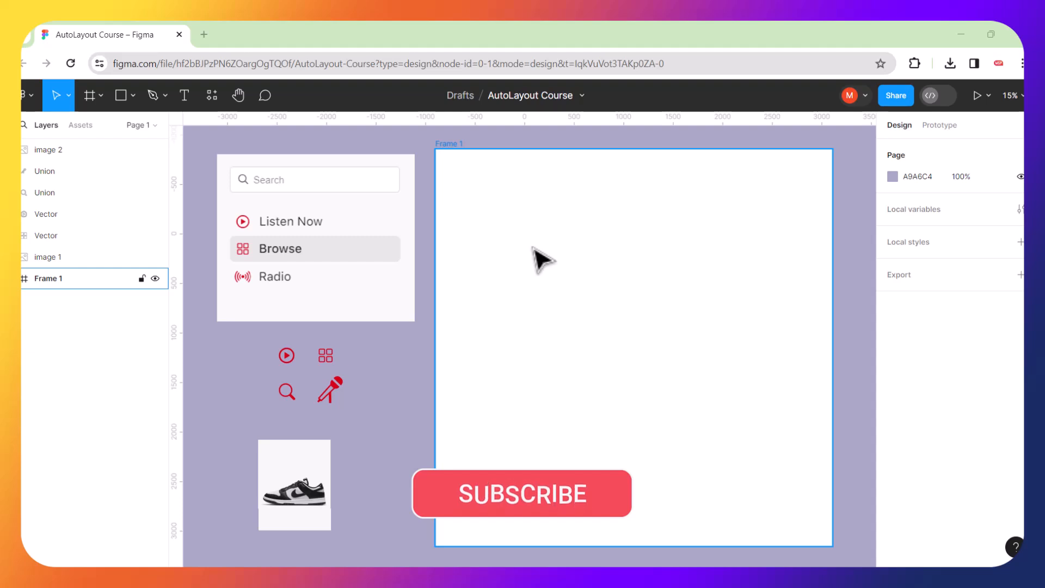
Move the music sidebar reference image onto Frame 1 and back beside it, at about X -3312, Y -848.
{"action": "left_click", "coordinate": [245, 221]}
{"action": "key", "text": "Escape"}
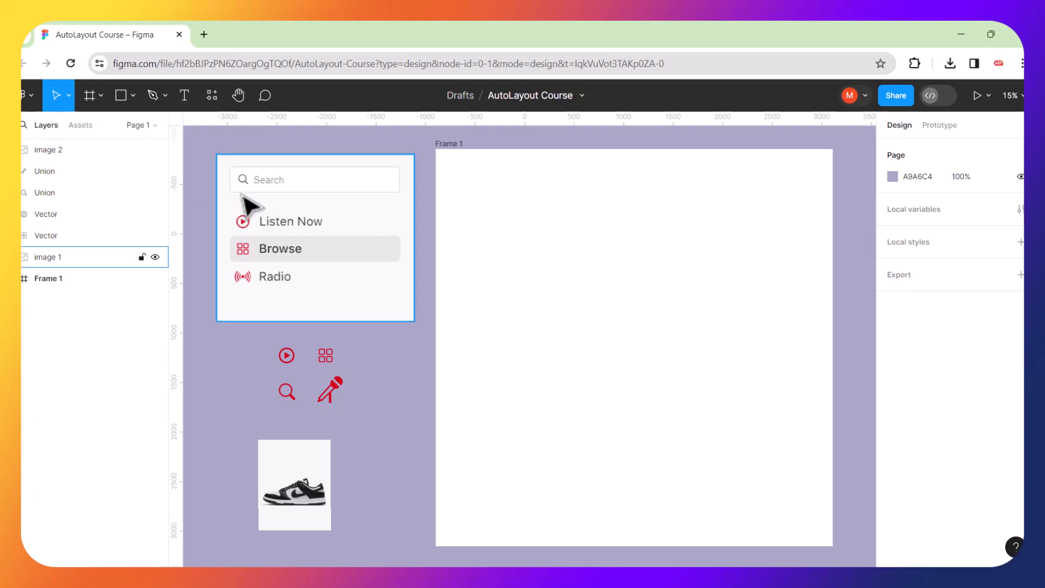
{"action": "left_click_drag", "start_coordinate": [319, 182], "coordinate": [579, 197]}
{"action": "left_click_drag", "start_coordinate": [504, 213], "coordinate": [296, 169]}
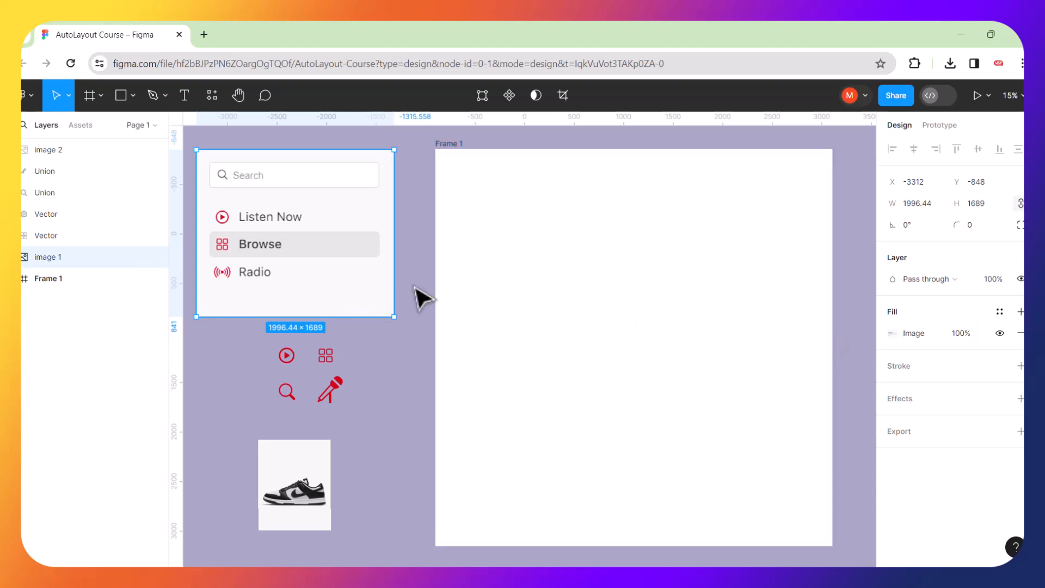
Pan around the canvas with the Hand tool to view Frame 1, the reference images and the icons.
{"action": "left_click", "coordinate": [238, 95]}
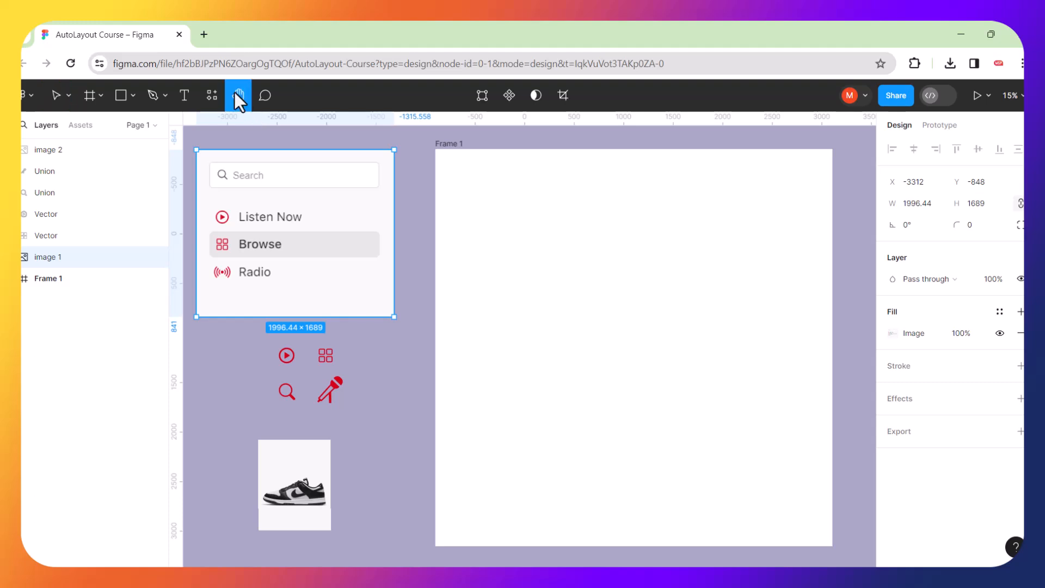
{"action": "left_click_drag", "start_coordinate": [749, 292], "coordinate": [443, 278]}
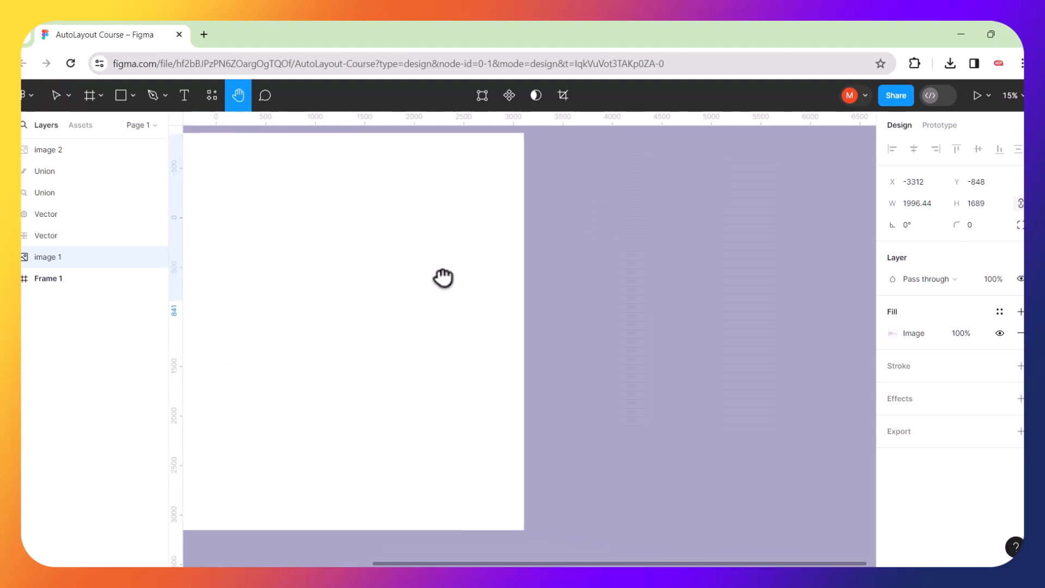
{"action": "left_click_drag", "start_coordinate": [356, 270], "coordinate": [653, 285]}
{"action": "left_click_drag", "start_coordinate": [567, 201], "coordinate": [633, 182]}
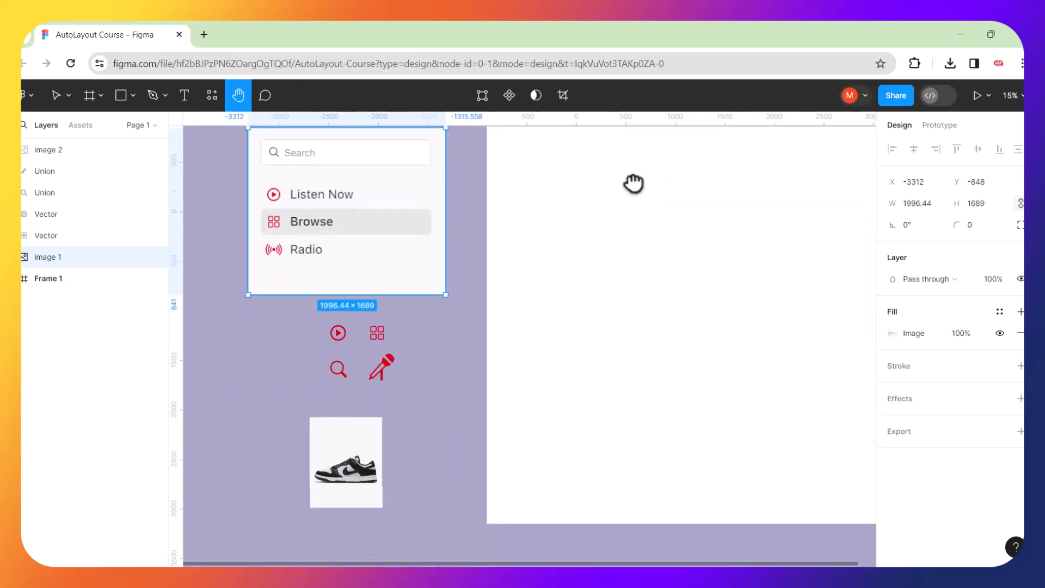
{"action": "left_click_drag", "start_coordinate": [478, 222], "coordinate": [646, 242]}
{"action": "left_click_drag", "start_coordinate": [567, 229], "coordinate": [350, 242]}
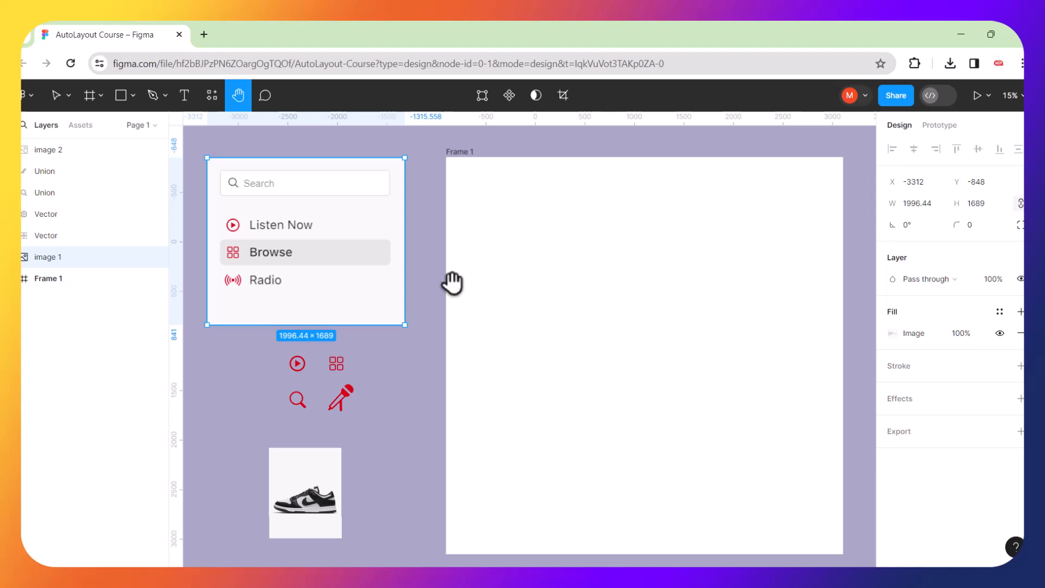
Examine the canvas at different zoom levels, returning to a view that fits all its content.
{"action": "scroll", "coordinate": [453, 283], "scroll_direction": "down", "scroll_amount": 5}
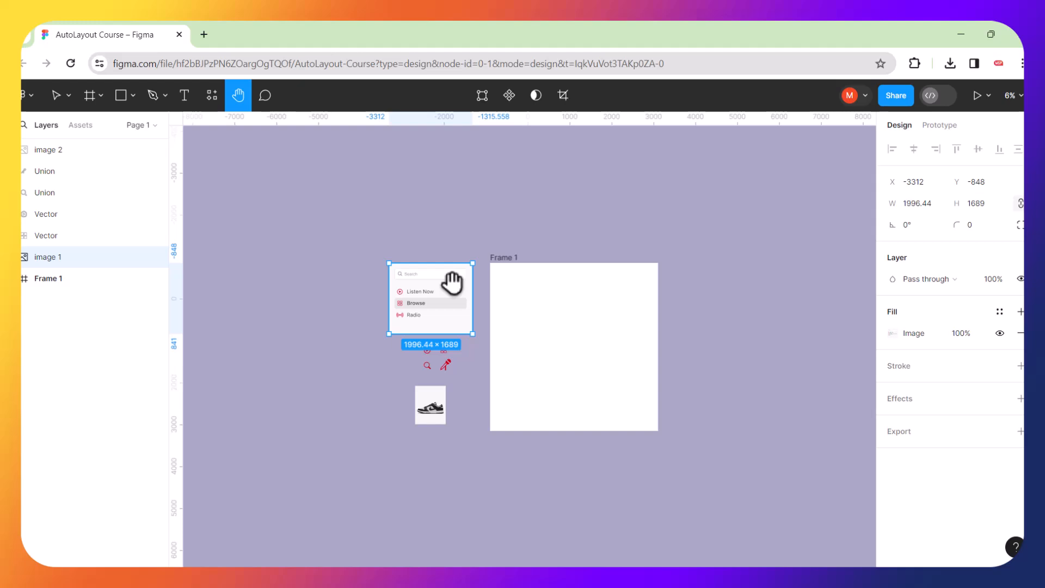
{"action": "left_click_drag", "start_coordinate": [589, 321], "coordinate": [611, 287]}
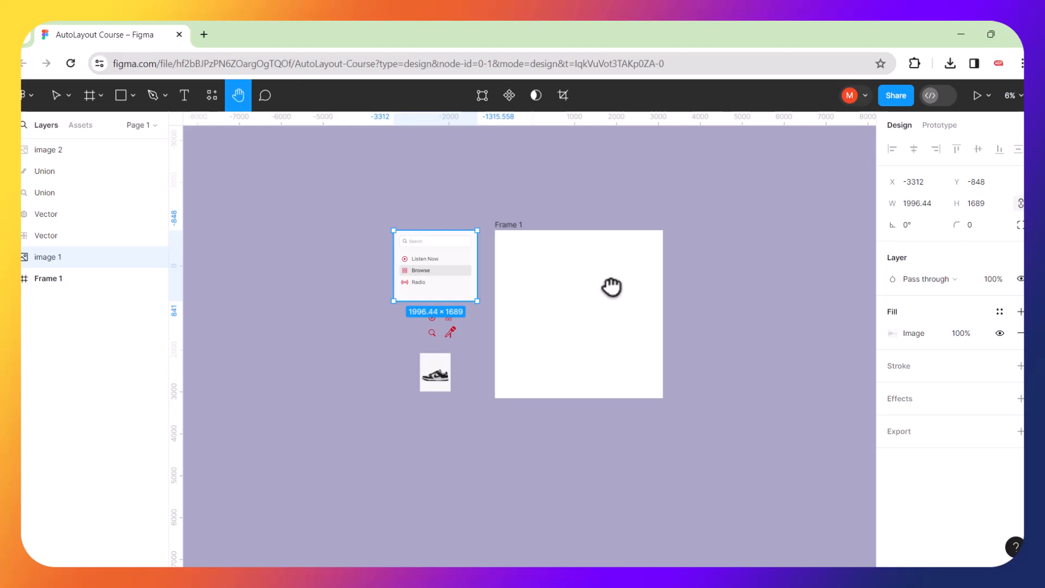
{"action": "key", "text": "ctrl+plus"}
{"action": "key", "text": "ctrl+plus"}
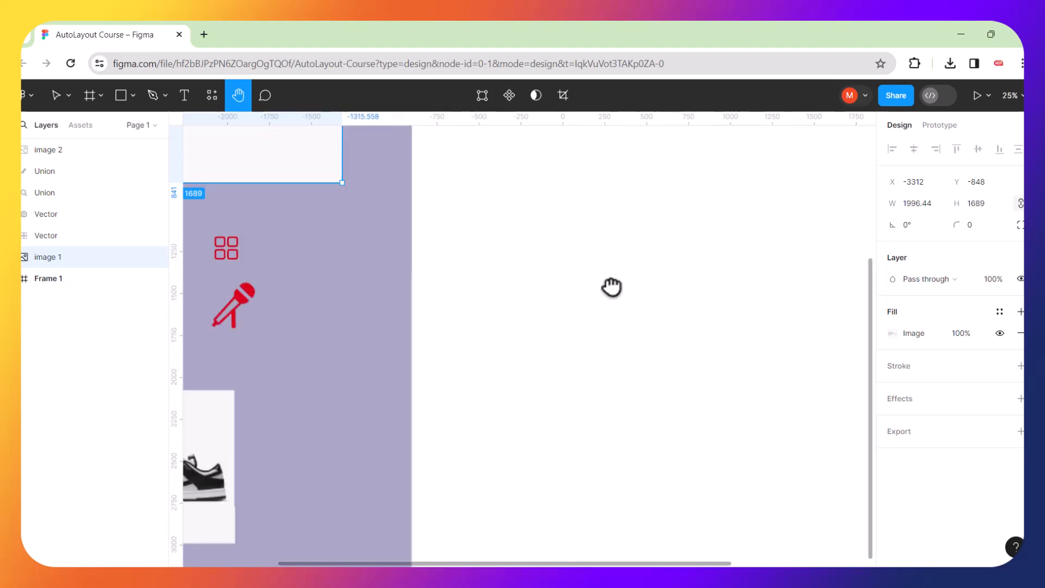
{"action": "key", "text": "shift+1"}
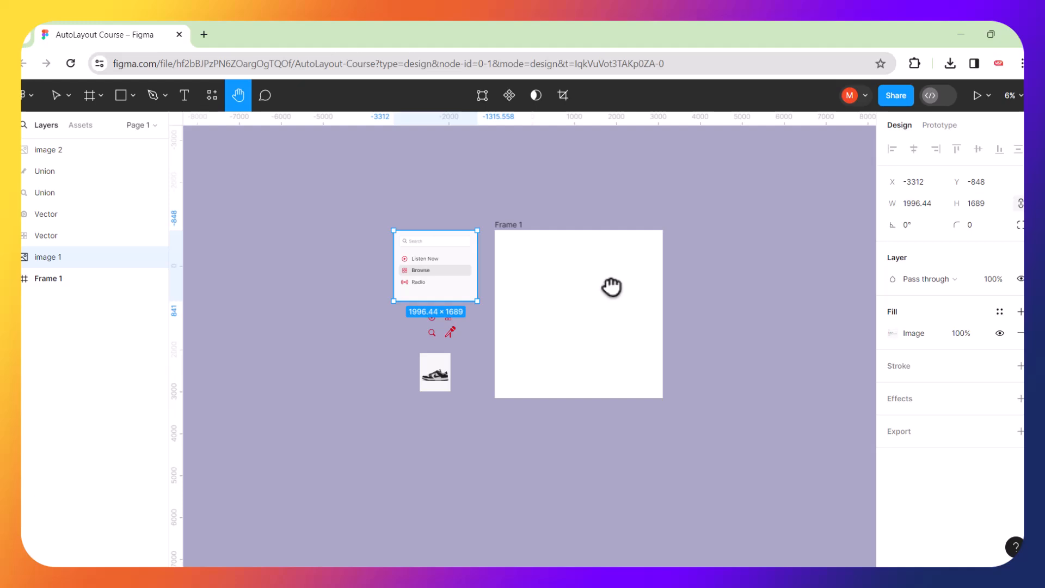
{"action": "key", "text": "ctrl+plus"}
{"action": "key", "text": "ctrl+plus"}
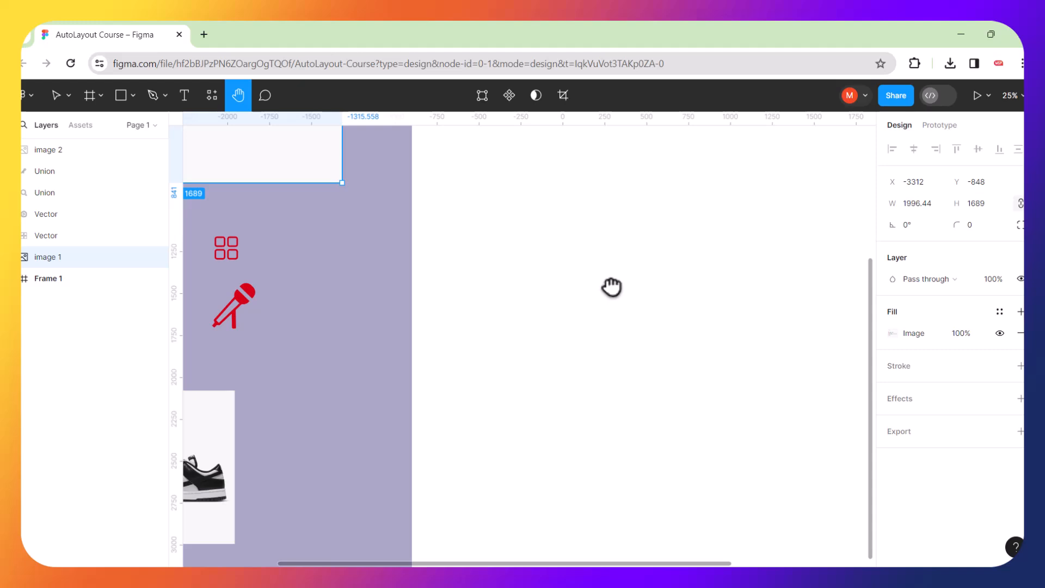
{"action": "key", "text": "shift+1"}
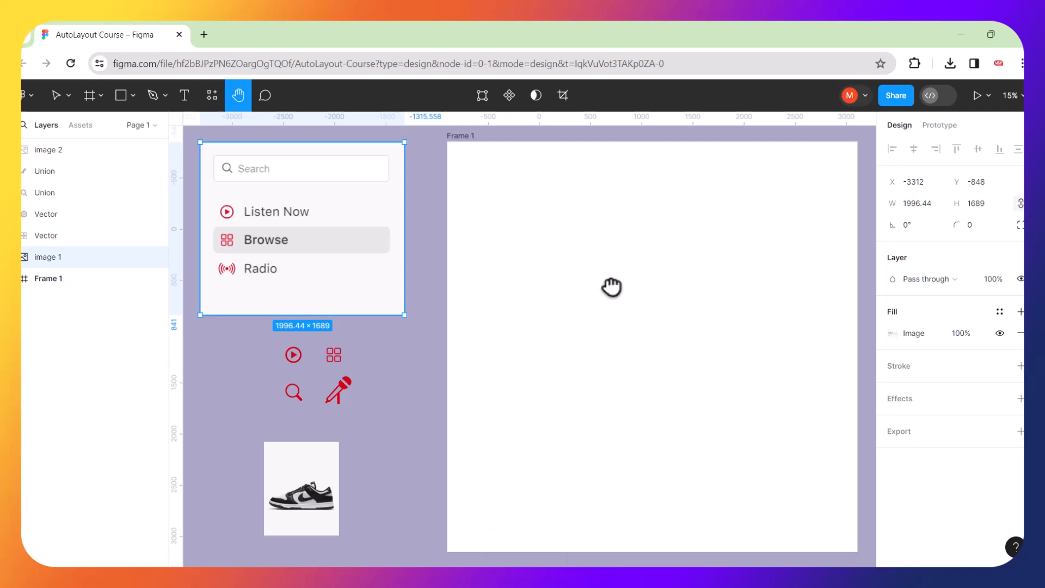
{"action": "left_click_drag", "start_coordinate": [656, 357], "coordinate": [202, 179]}
{"action": "left_click_drag", "start_coordinate": [318, 232], "coordinate": [495, 172]}
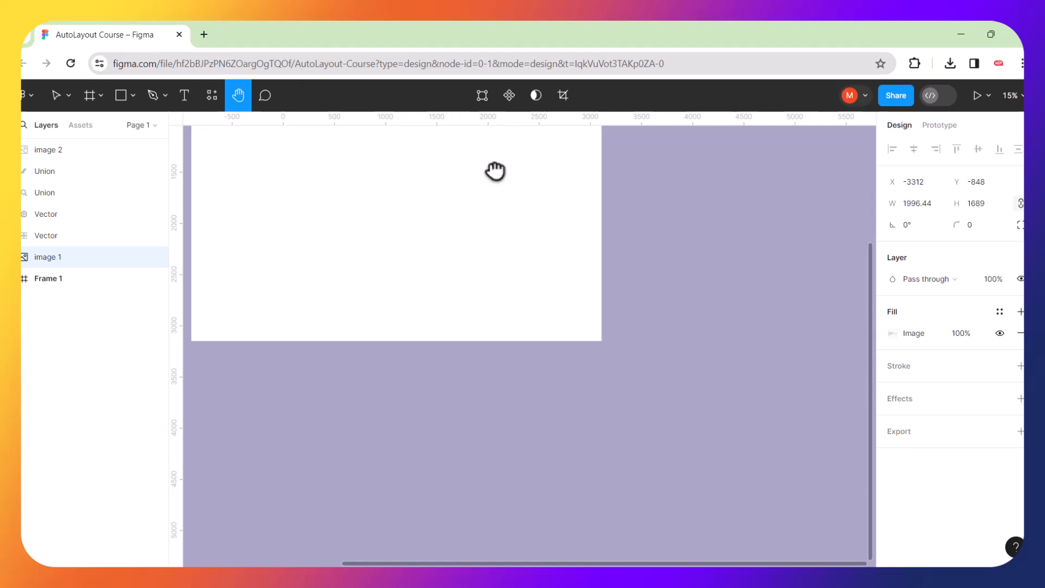
{"action": "key", "text": "shift+1"}
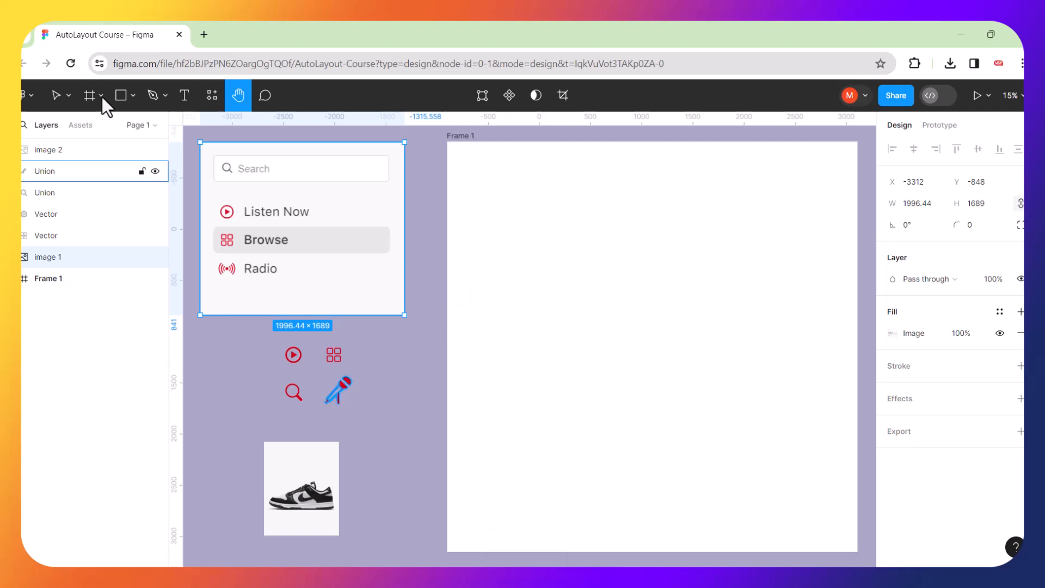
Inspect the red microphone icon up close, return to the full canvas view and clear the selection.
{"action": "left_click", "coordinate": [54, 93]}
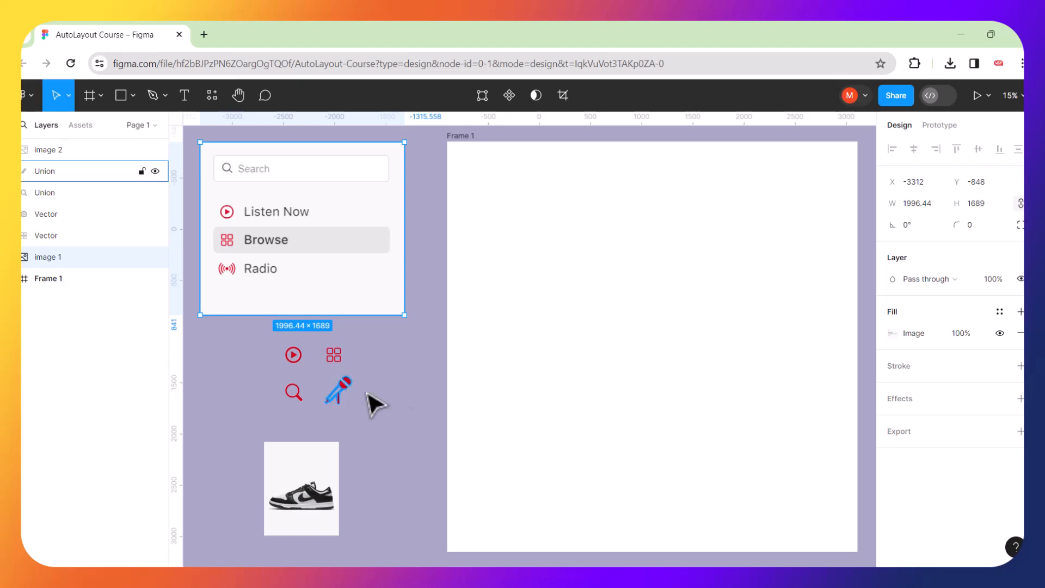
{"action": "left_click", "coordinate": [410, 399]}
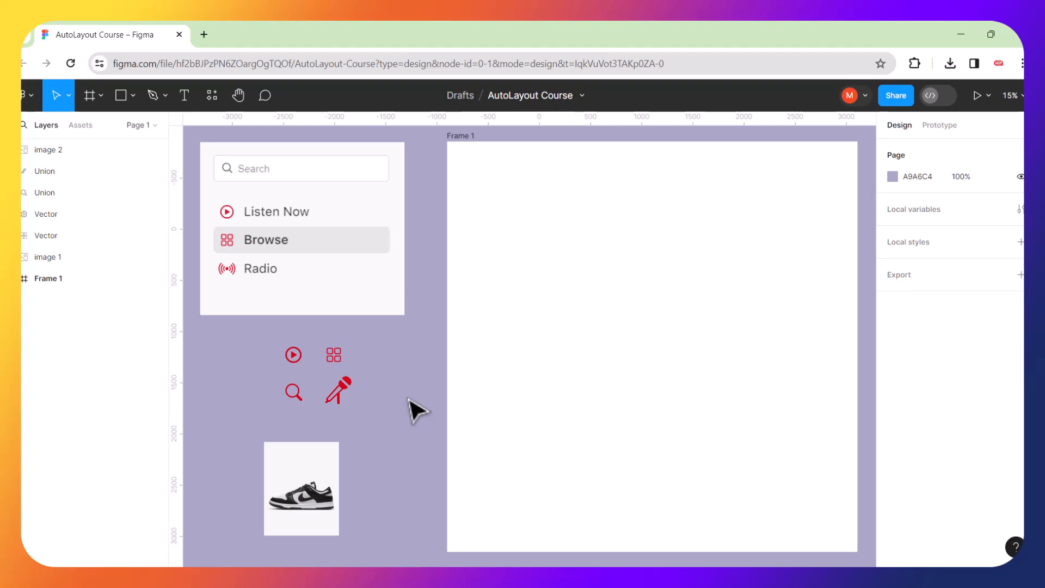
{"action": "left_click", "coordinate": [350, 402]}
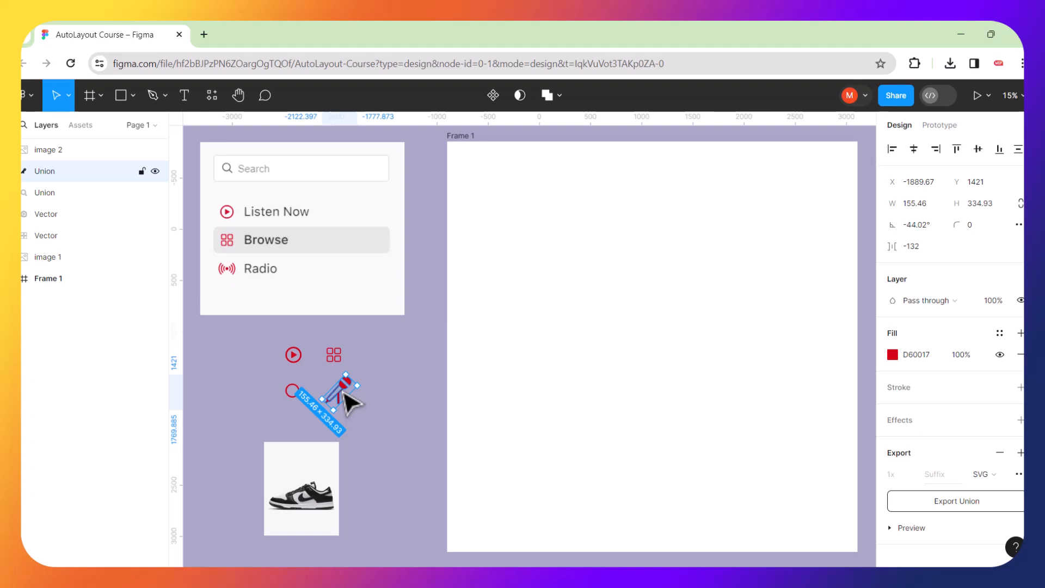
{"action": "key", "text": "shift+2"}
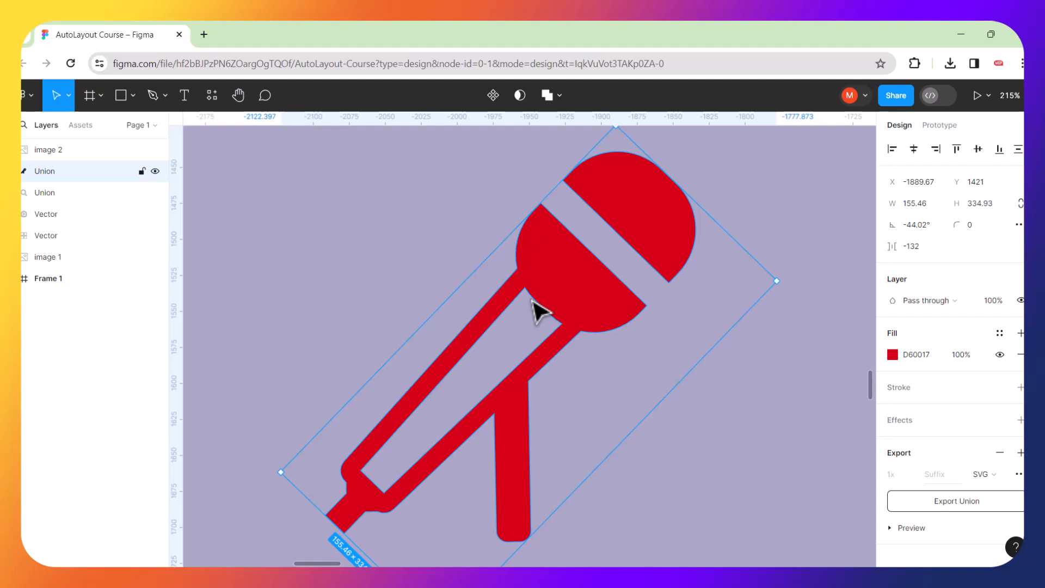
{"action": "key", "text": "shift+1"}
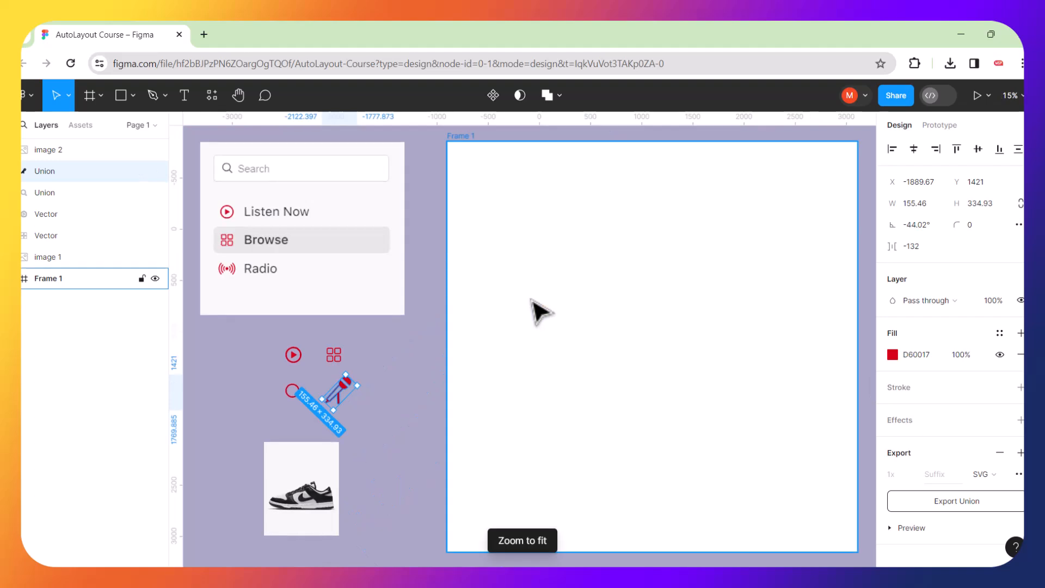
{"action": "left_click", "coordinate": [409, 385]}
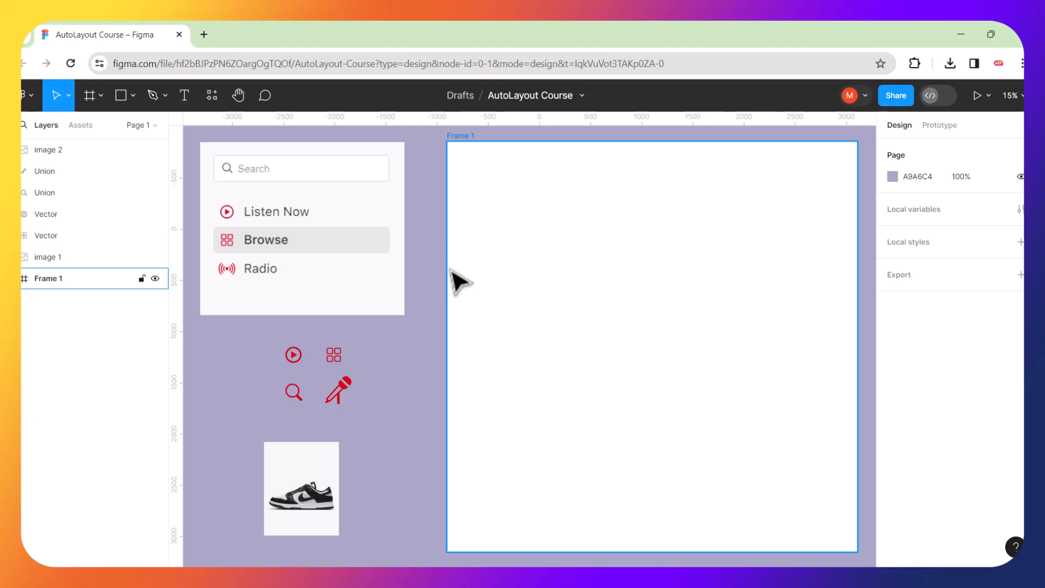
Add an Android Large preset frame on the empty canvas area to the right of Frame 1.
{"action": "left_click", "coordinate": [240, 96]}
{"action": "left_click_drag", "start_coordinate": [641, 221], "coordinate": [397, 231]}
{"action": "left_click_drag", "start_coordinate": [681, 265], "coordinate": [383, 247]}
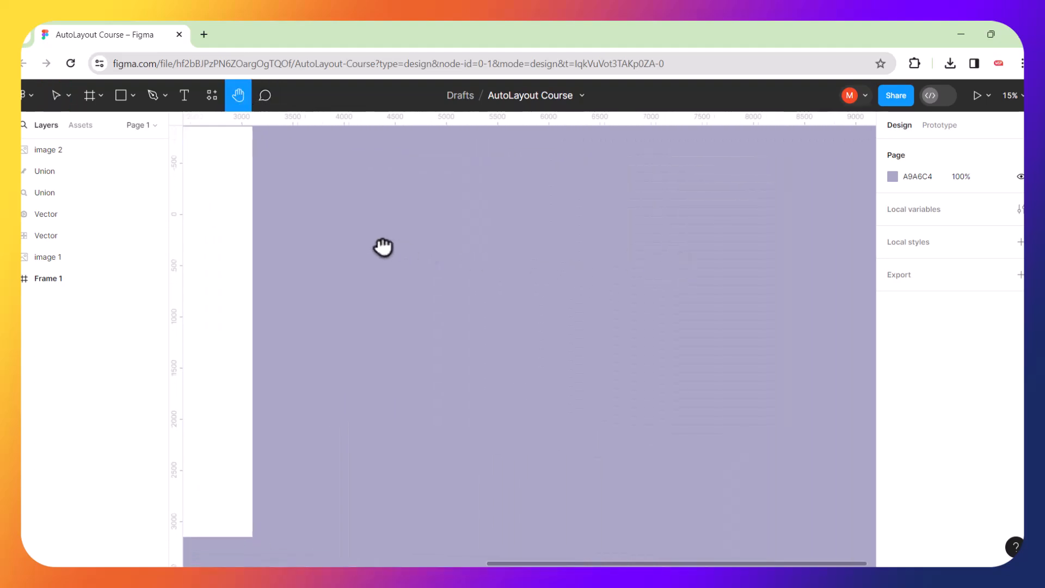
{"action": "left_click_drag", "start_coordinate": [579, 234], "coordinate": [429, 247]}
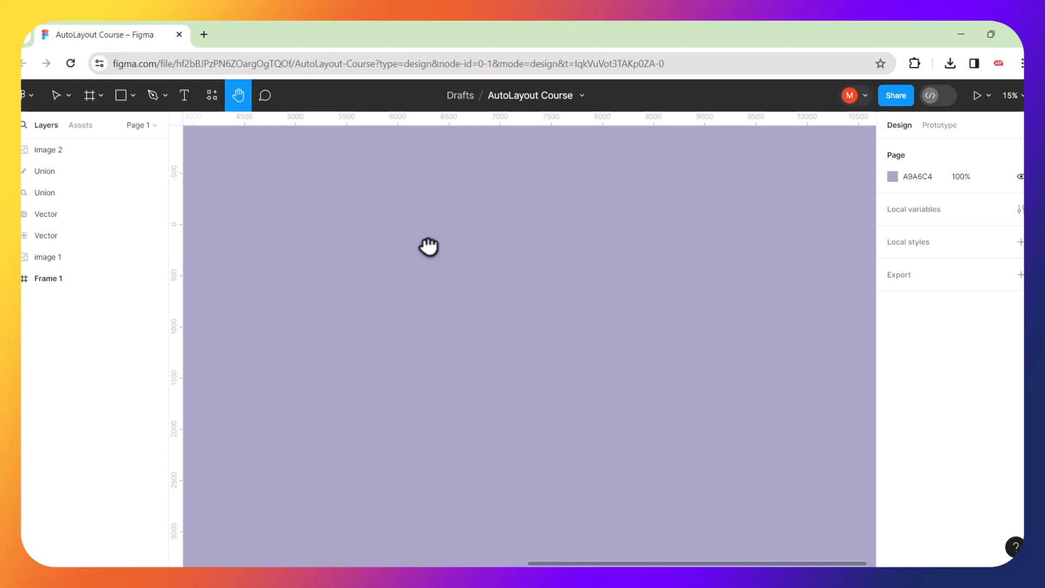
{"action": "left_click", "coordinate": [90, 99]}
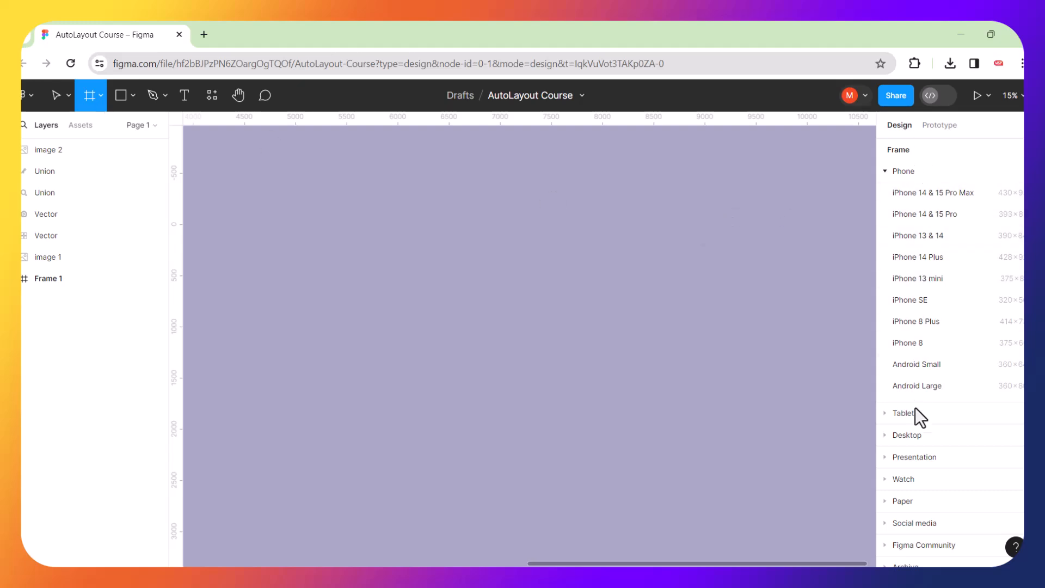
{"action": "left_click", "coordinate": [886, 172]}
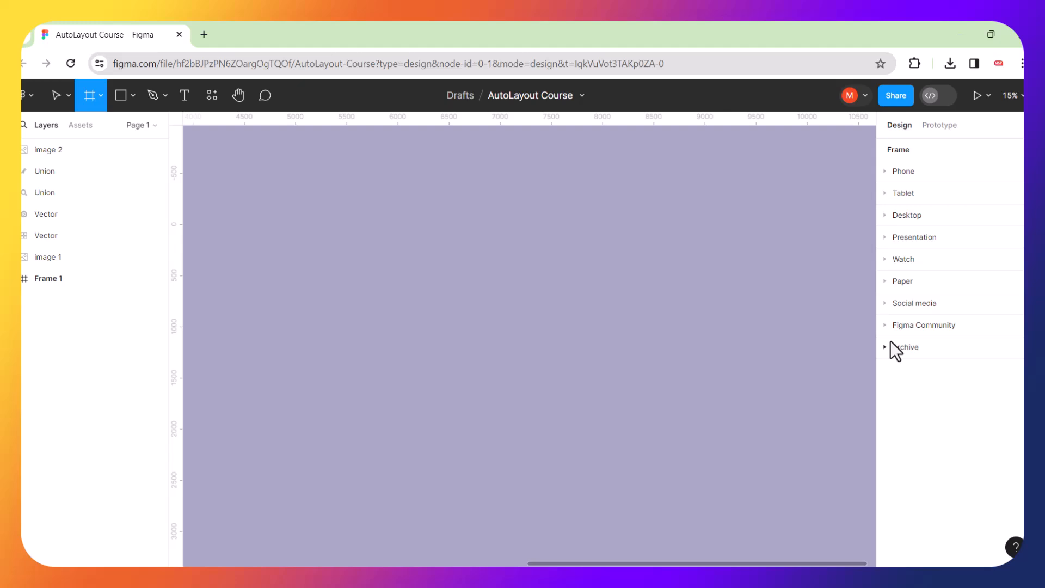
{"action": "left_click", "coordinate": [887, 173]}
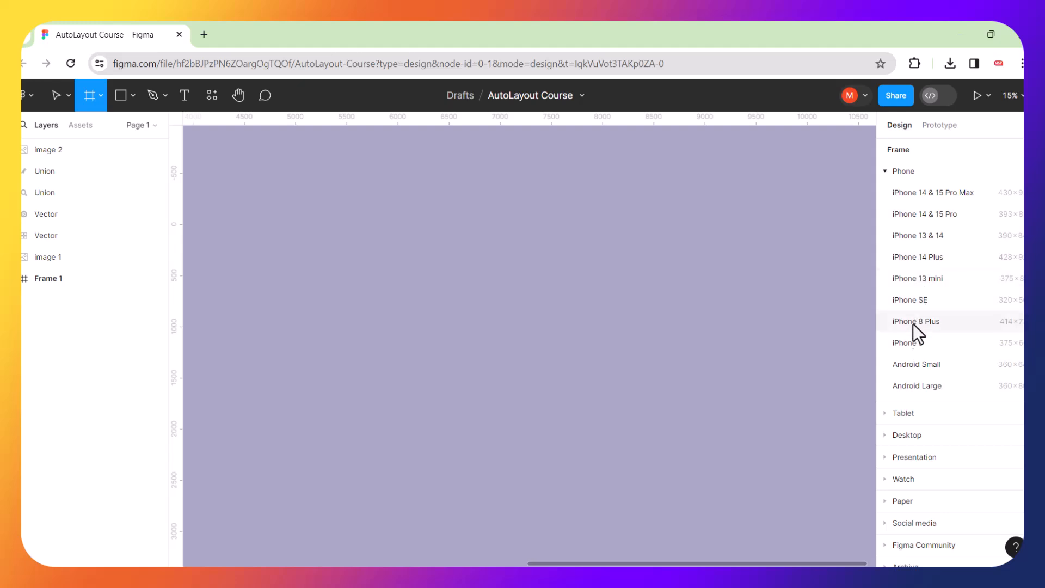
{"action": "left_click", "coordinate": [909, 385]}
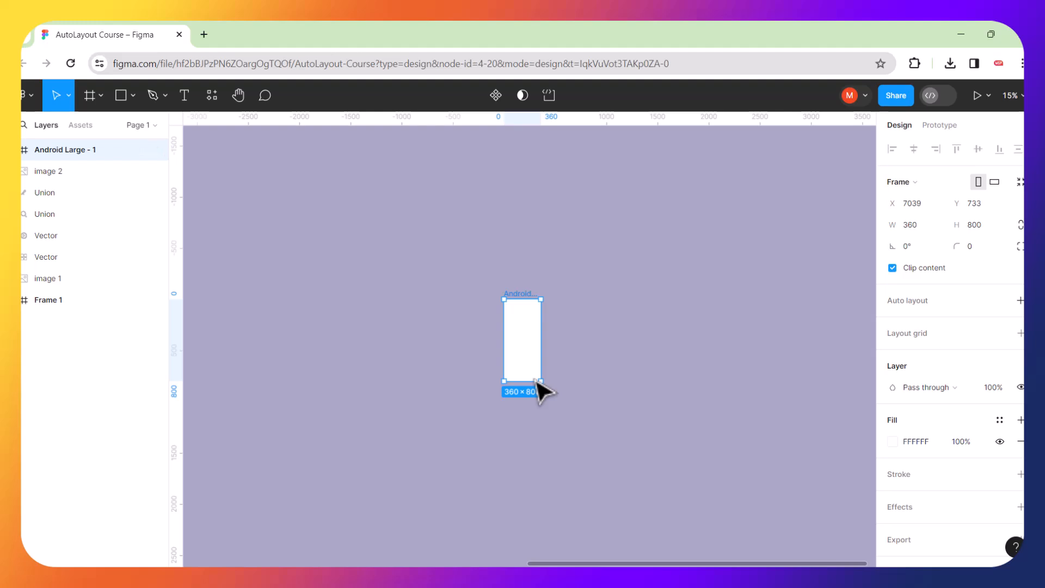
{"action": "left_click", "coordinate": [626, 408]}
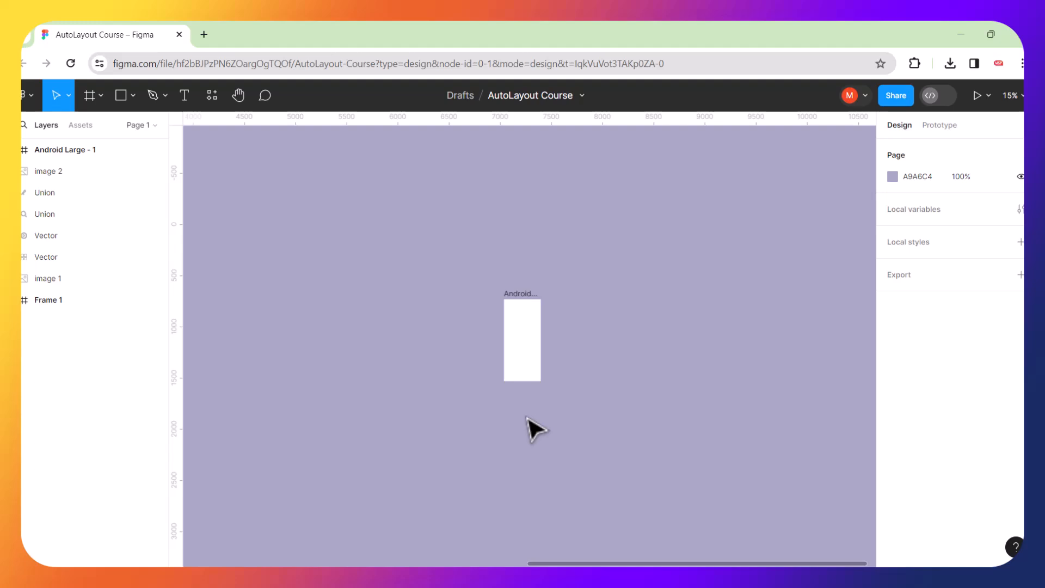
Draw a custom frame about 401 × 424 to the left of the Android Large frame.
{"action": "key", "text": "shift+1"}
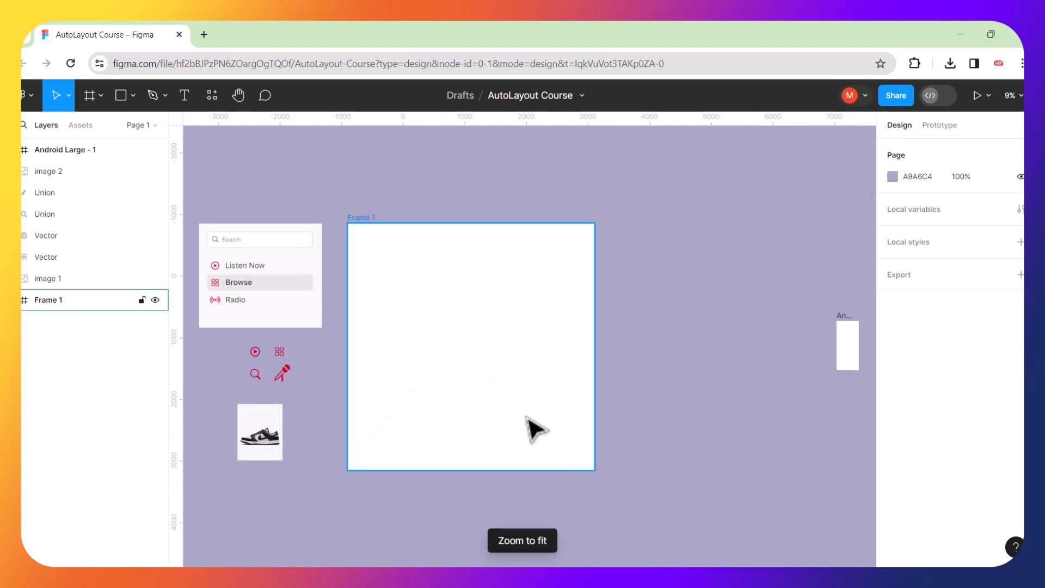
{"action": "left_click", "coordinate": [851, 319]}
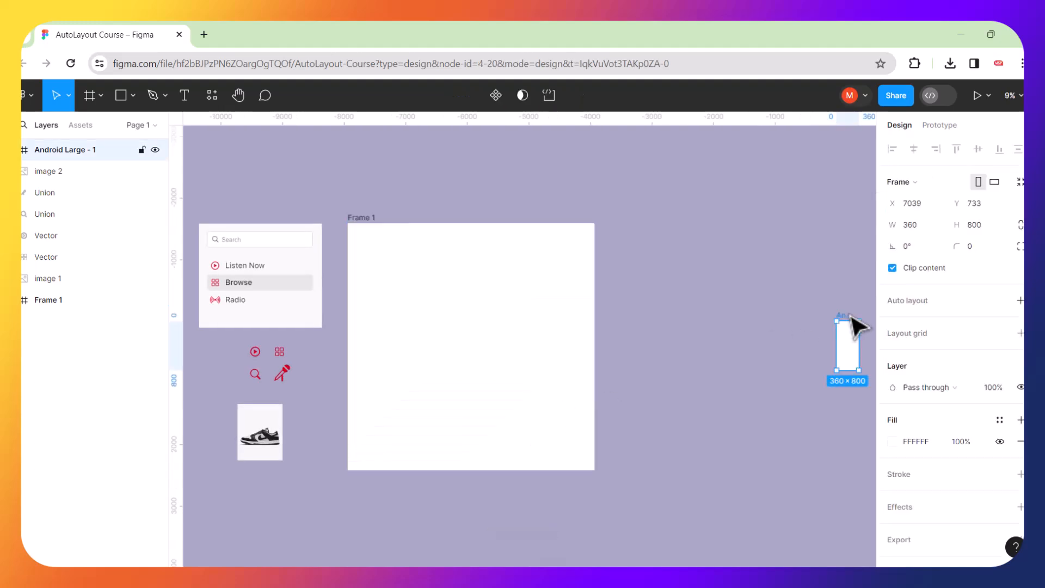
{"action": "key", "text": "shift+2"}
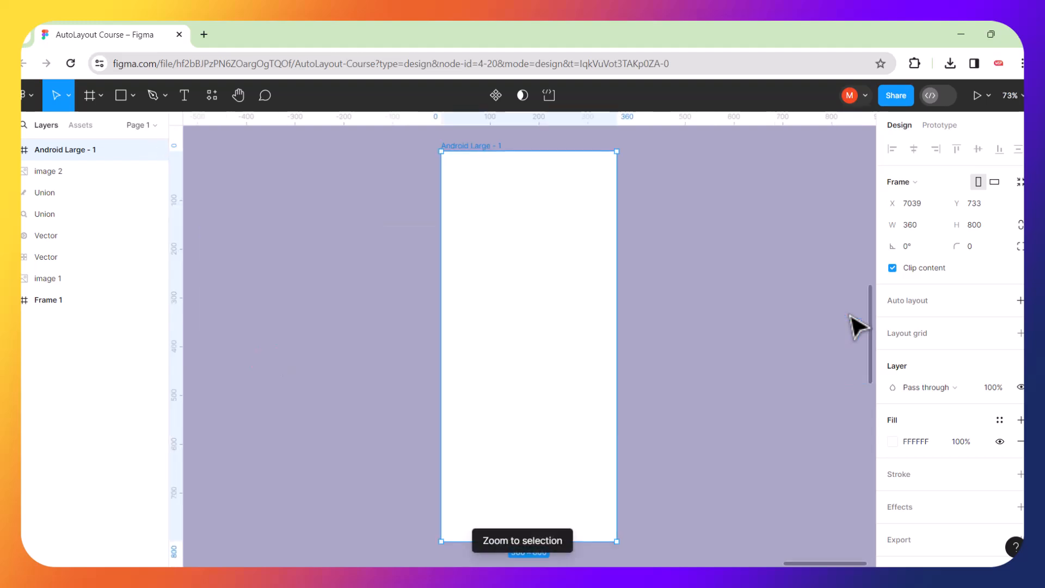
{"action": "left_click", "coordinate": [811, 318]}
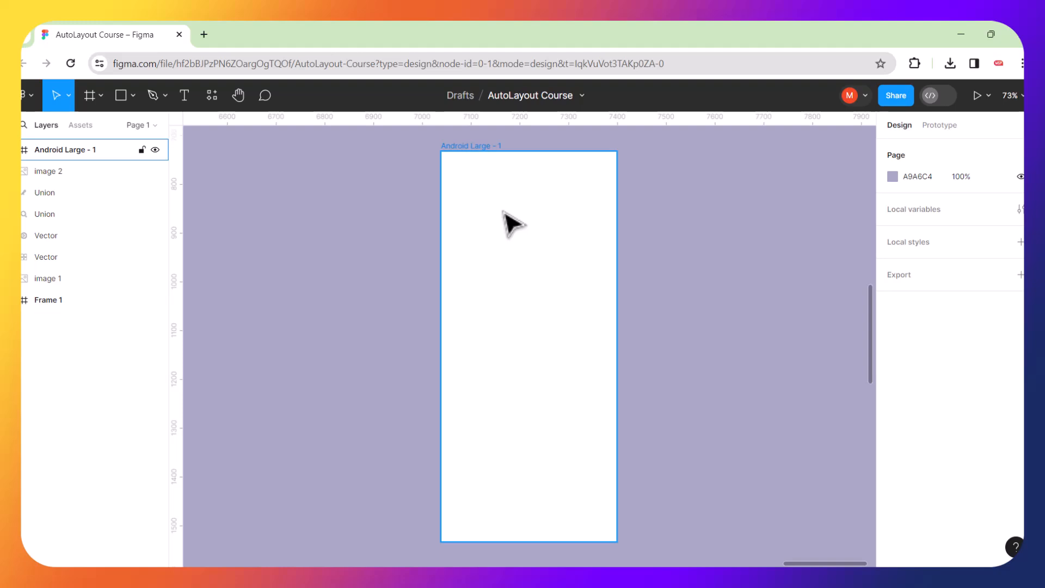
{"action": "left_click", "coordinate": [90, 95]}
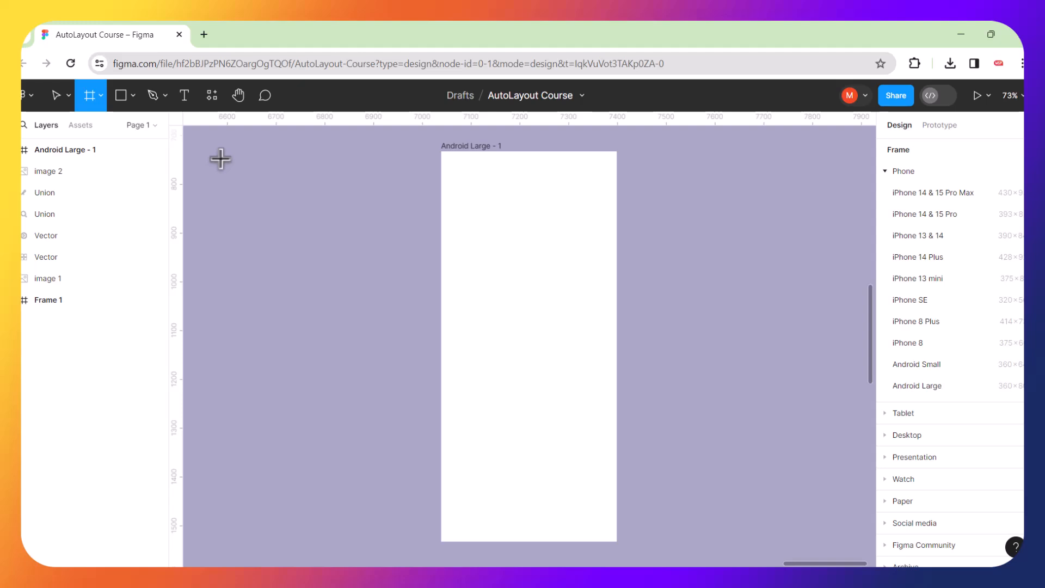
{"action": "left_click_drag", "start_coordinate": [220, 158], "coordinate": [417, 366]}
{"action": "left_click", "coordinate": [661, 356]}
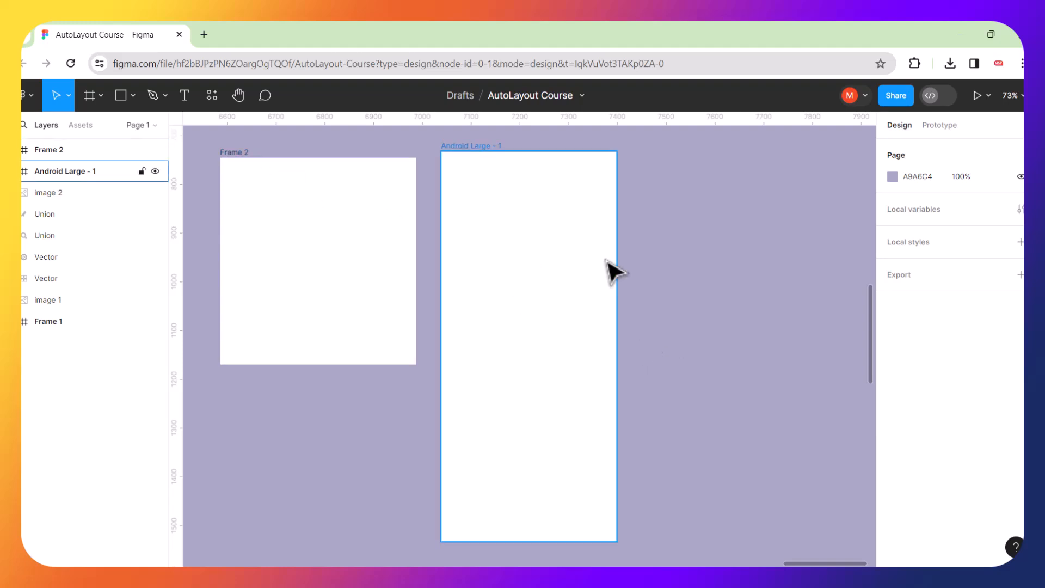
Rename the custom frame Frame 2 as Artboard.
{"action": "left_click", "coordinate": [243, 154]}
{"action": "double_click", "coordinate": [238, 152]}
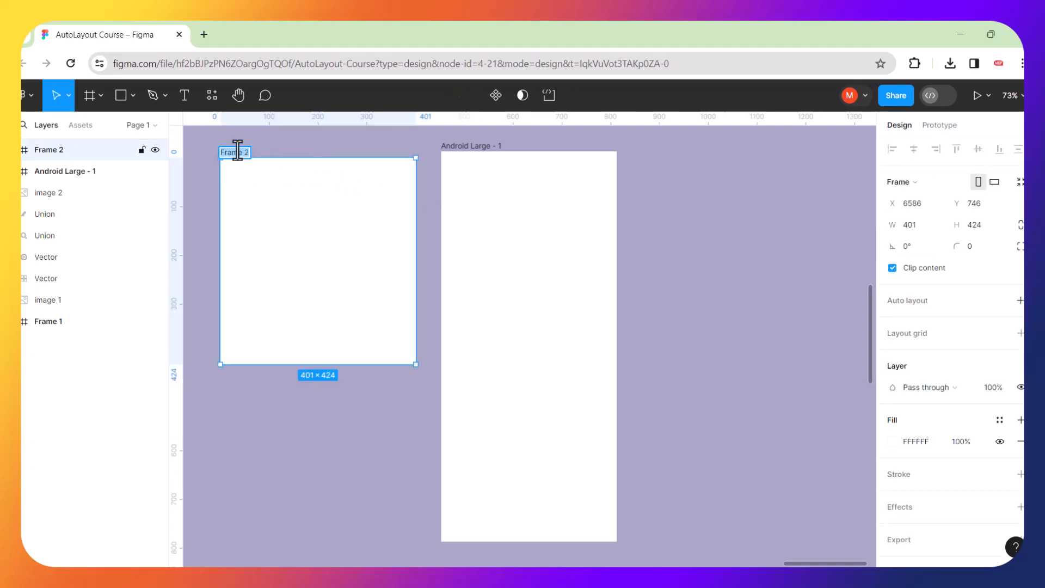
{"action": "type", "text": "A"}
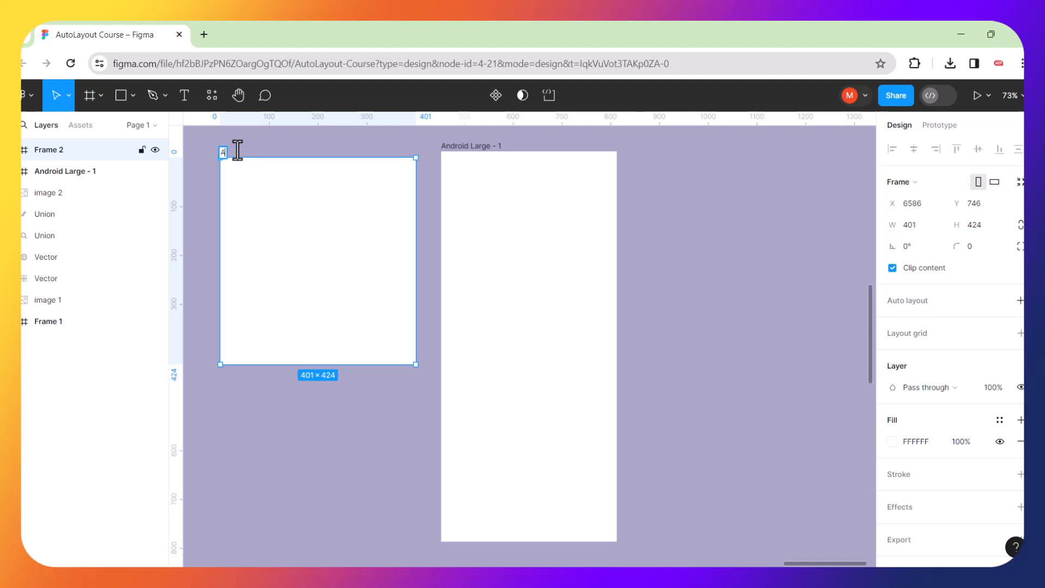
{"action": "type", "text": "rtboard"}
{"action": "left_click", "coordinate": [308, 483]}
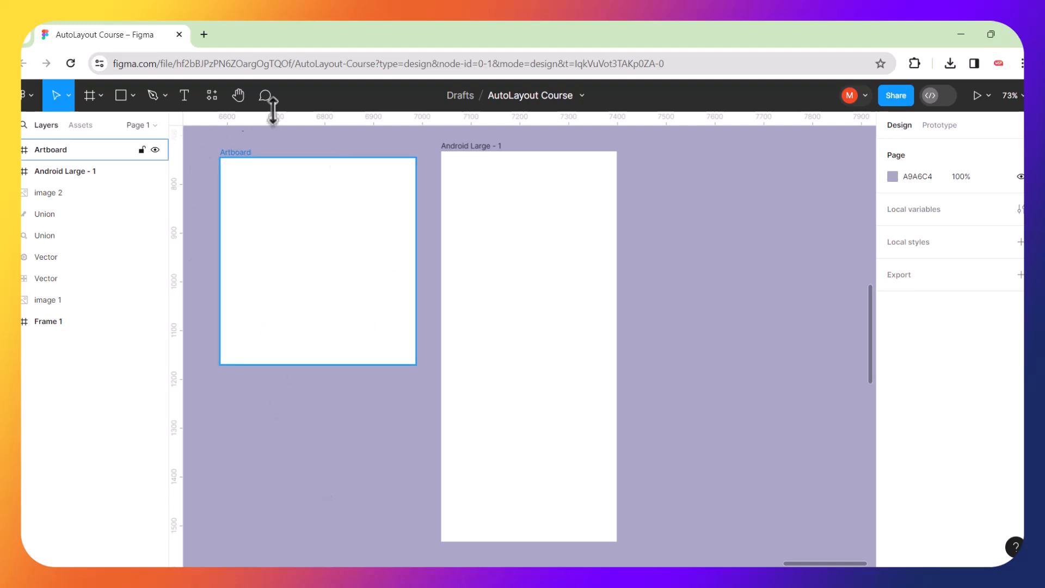
Delete the Artboard frame from the canvas.
{"action": "left_click", "coordinate": [236, 154]}
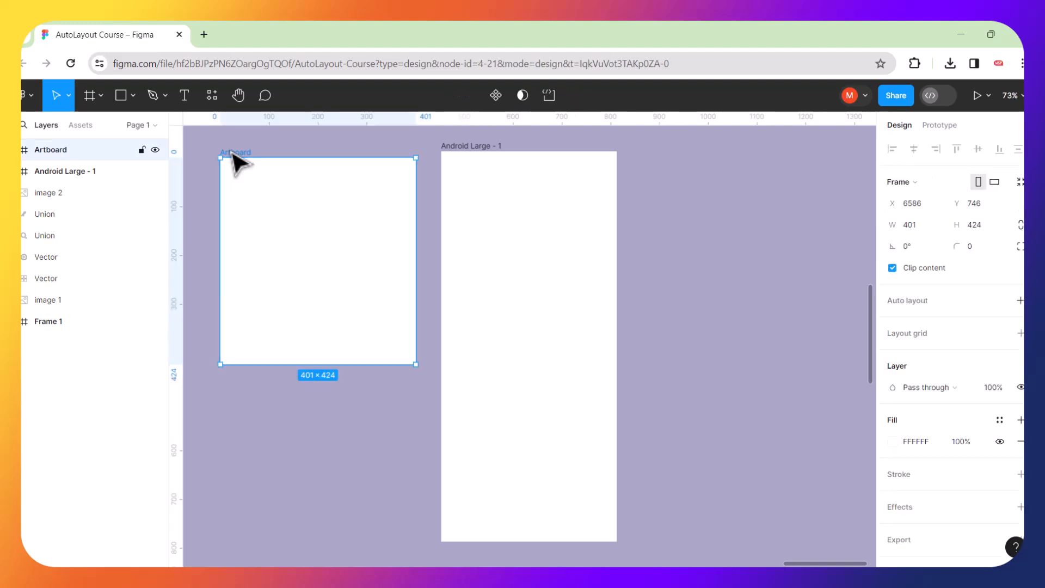
{"action": "key", "text": "Delete"}
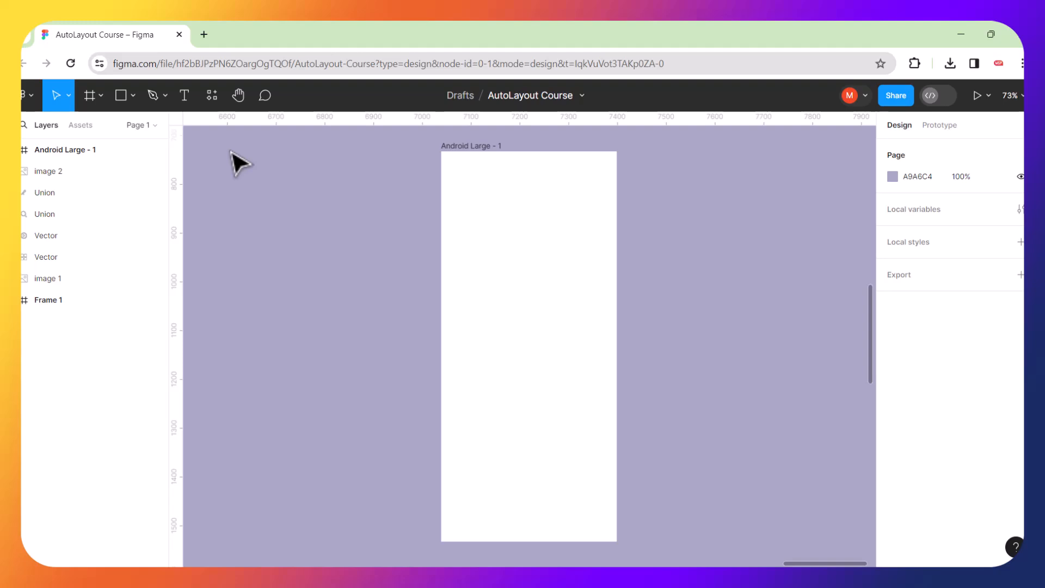
Move the Android Large frame horizontally to the left to free up canvas space beside it.
{"action": "key", "text": "shift+1"}
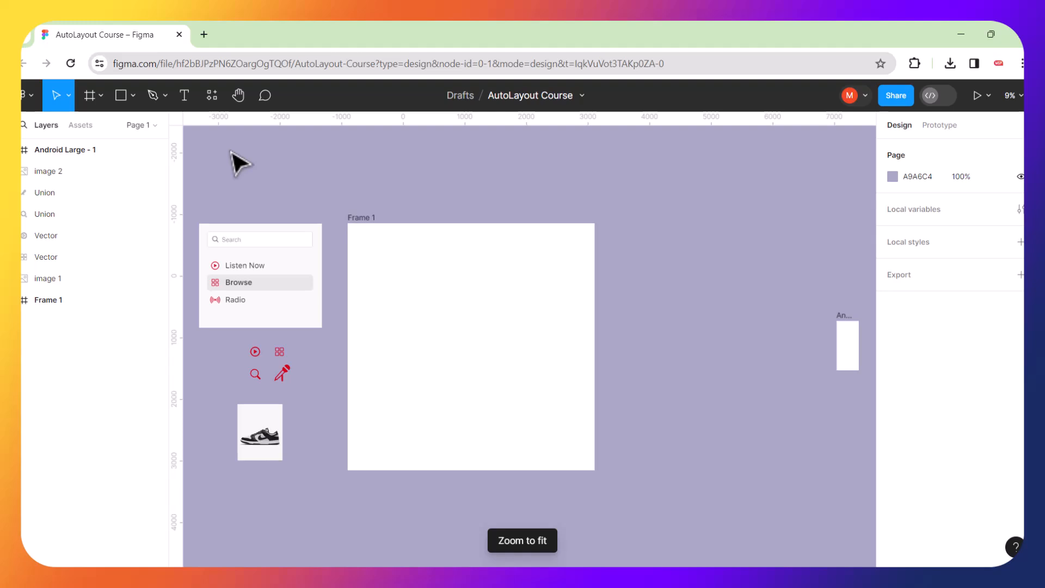
{"action": "left_click", "coordinate": [849, 335]}
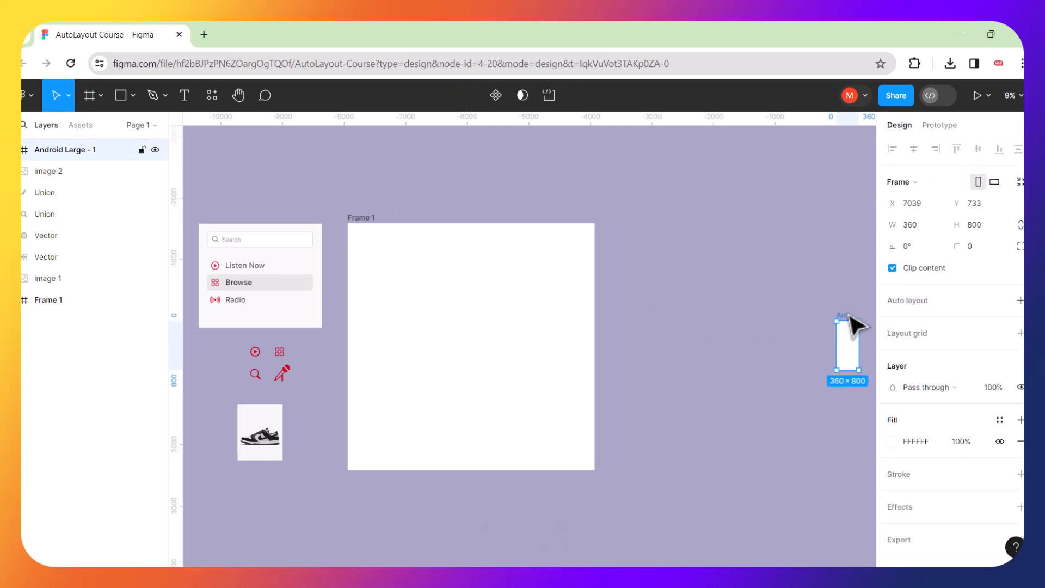
{"action": "key", "text": "shift+2"}
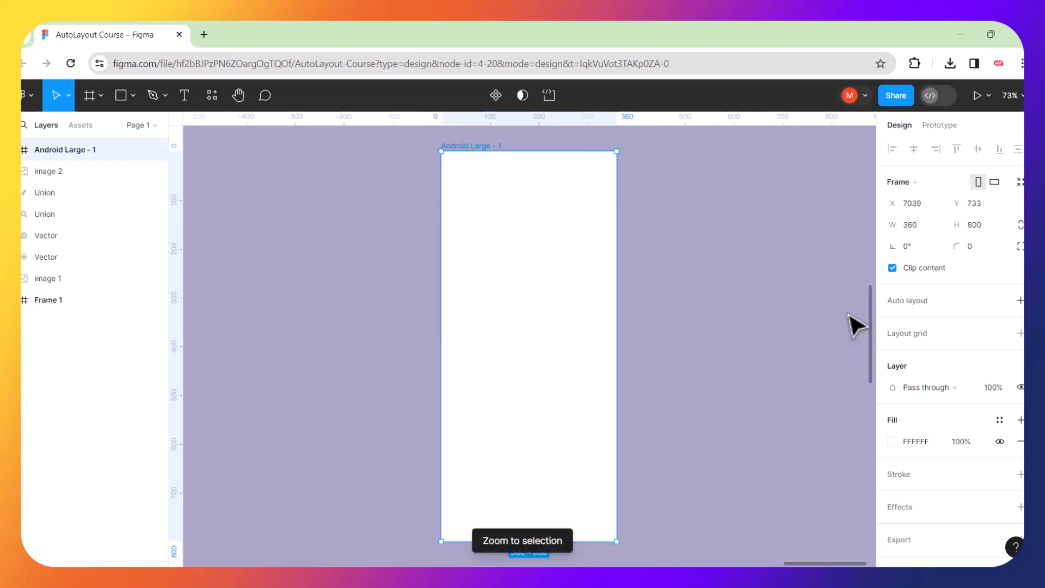
{"action": "left_click", "coordinate": [803, 310]}
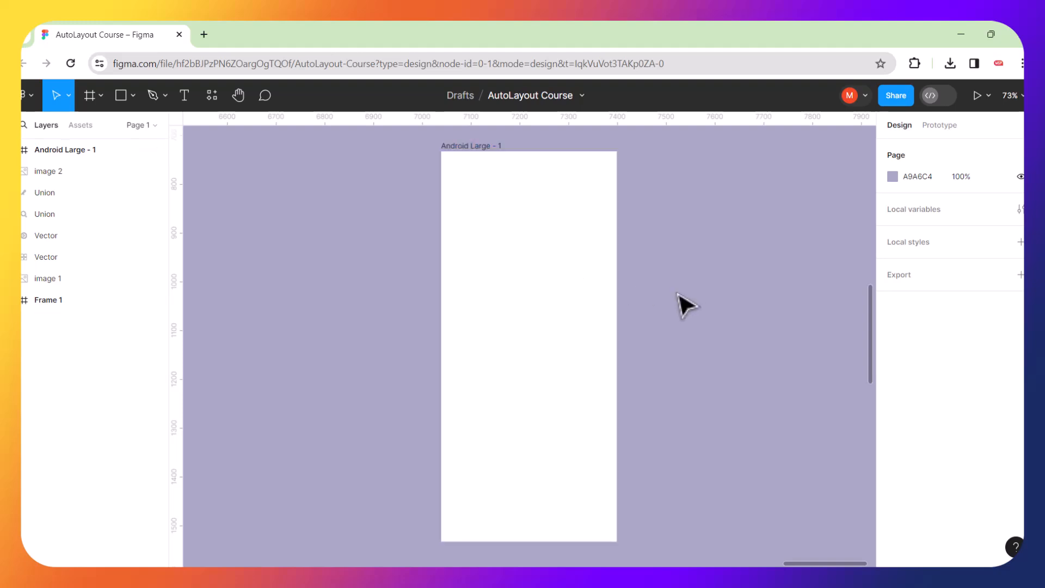
{"action": "left_click_drag", "start_coordinate": [470, 145], "coordinate": [287, 144]}
Add a Desktop preset frame, 1440 × 1024, beside the Android Large frame and clear the selection.
{"action": "left_click", "coordinate": [88, 96]}
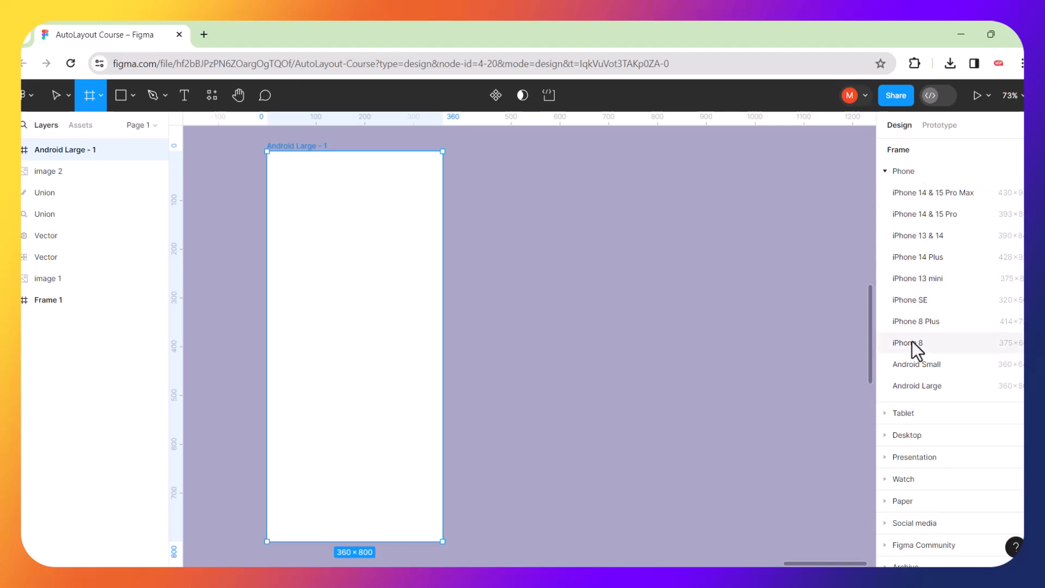
{"action": "left_click", "coordinate": [885, 171]}
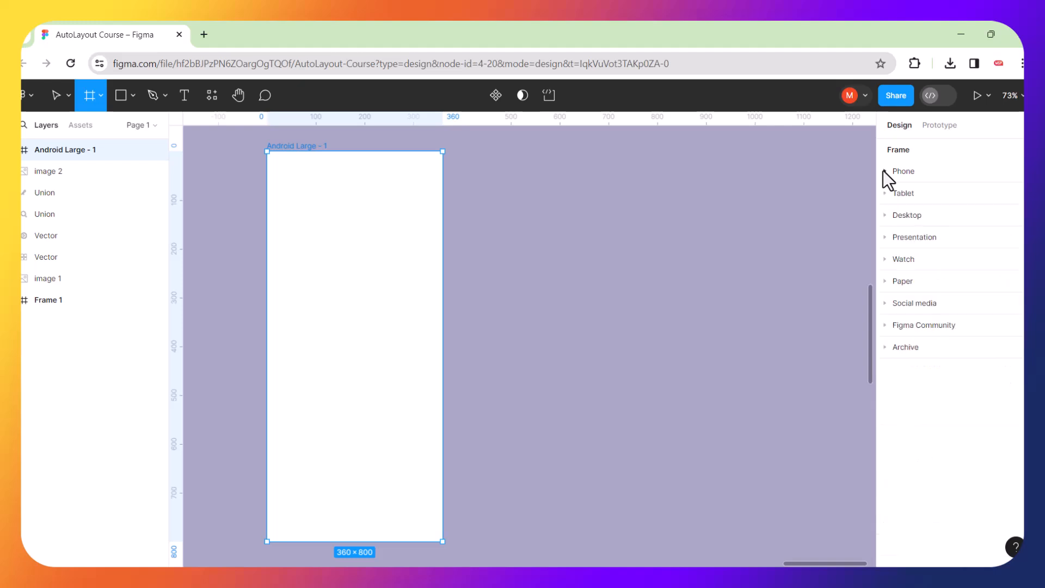
{"action": "left_click", "coordinate": [886, 216]}
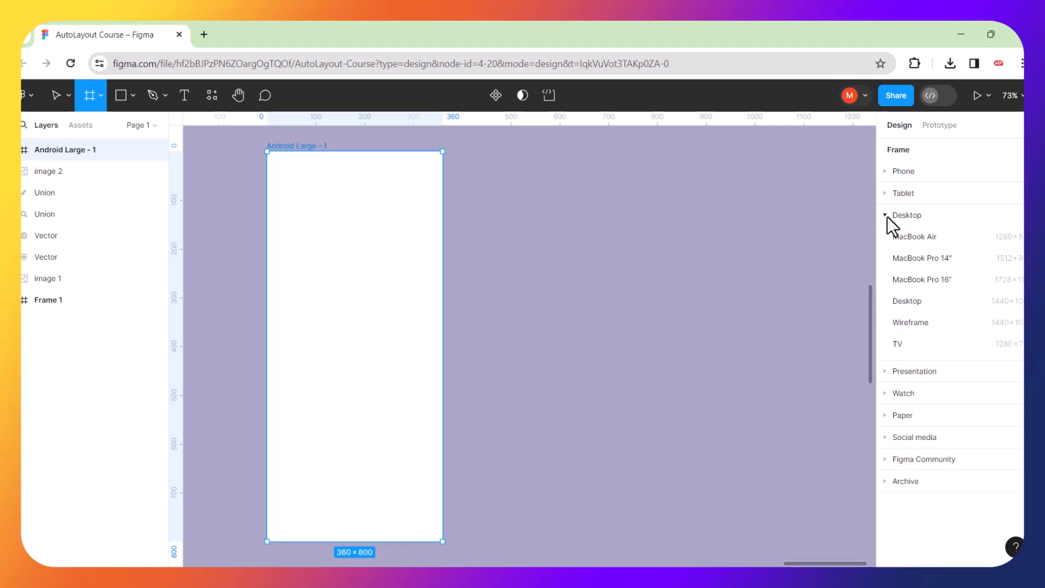
{"action": "left_click", "coordinate": [915, 301]}
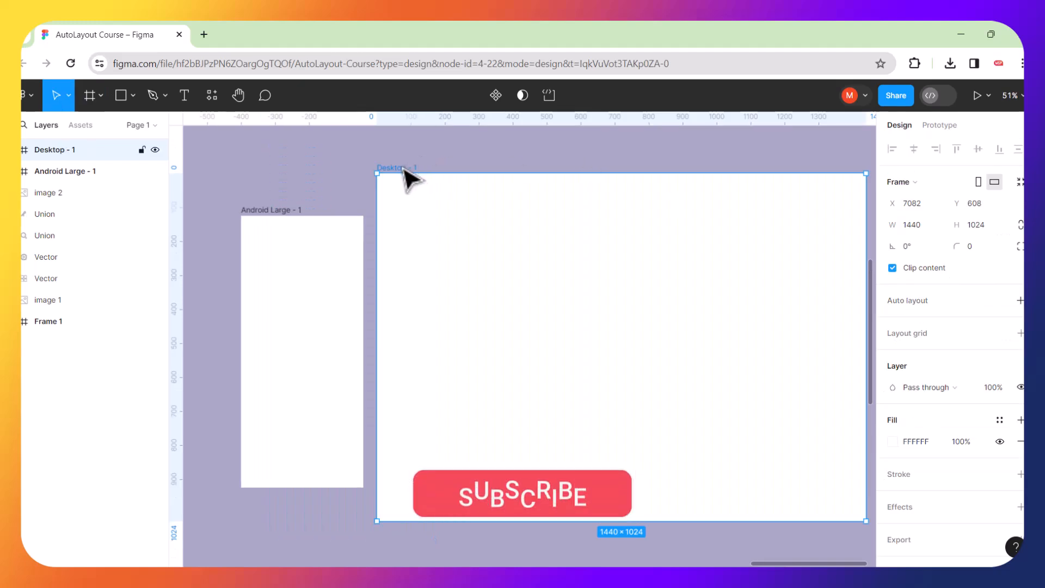
{"action": "left_click", "coordinate": [518, 154]}
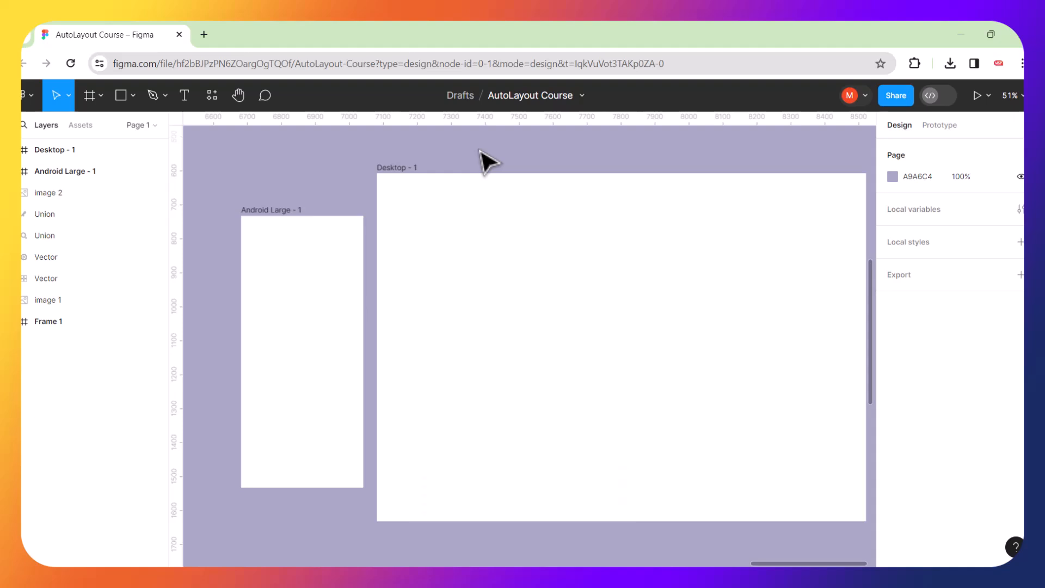
Draw a header rectangle about 1547 × 110 along the top edge of the Desktop frame, extending past both sides.
{"action": "left_click", "coordinate": [403, 170]}
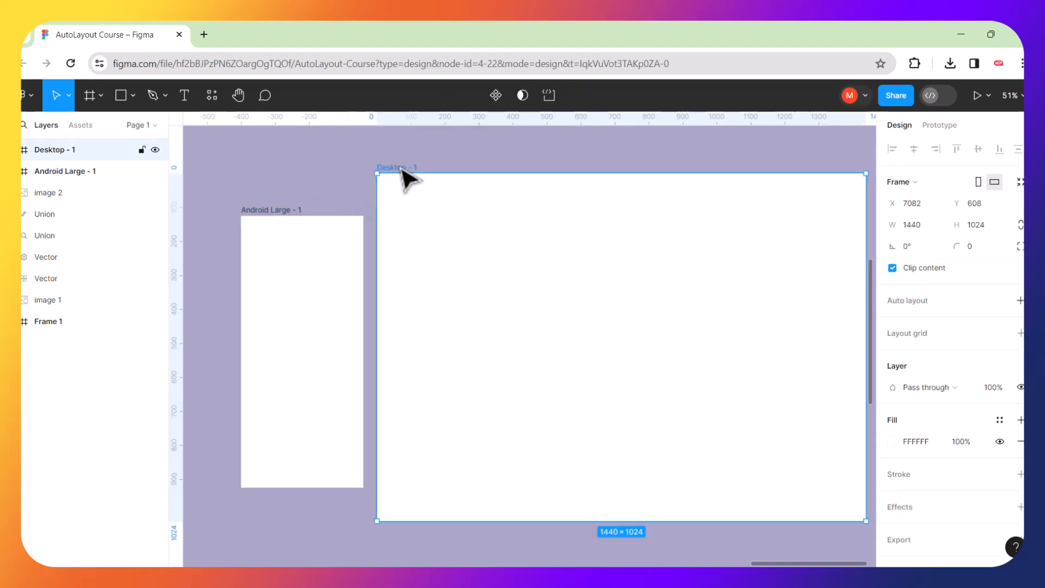
{"action": "key", "text": "shift+2"}
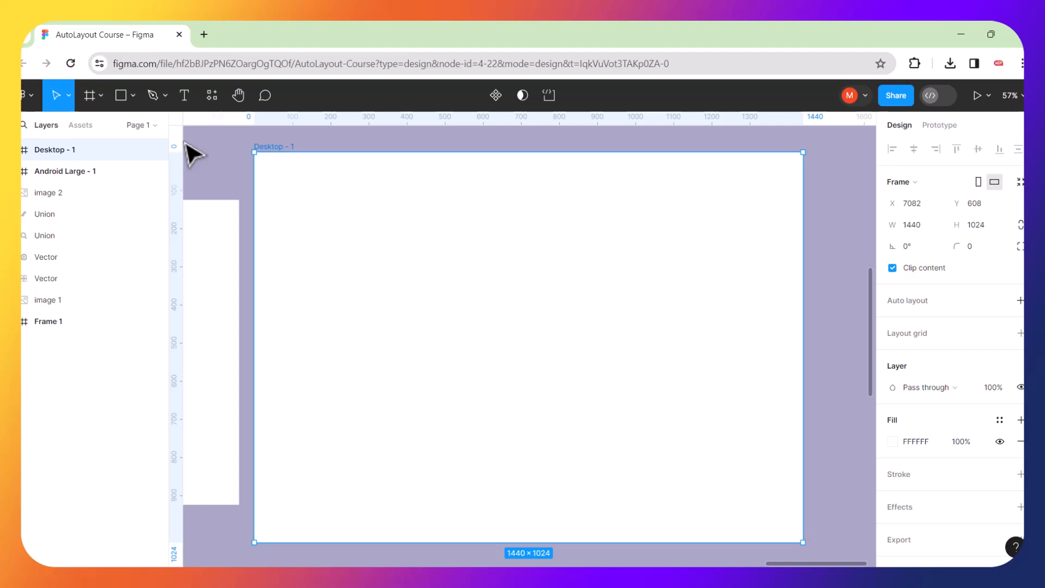
{"action": "left_click", "coordinate": [132, 97]}
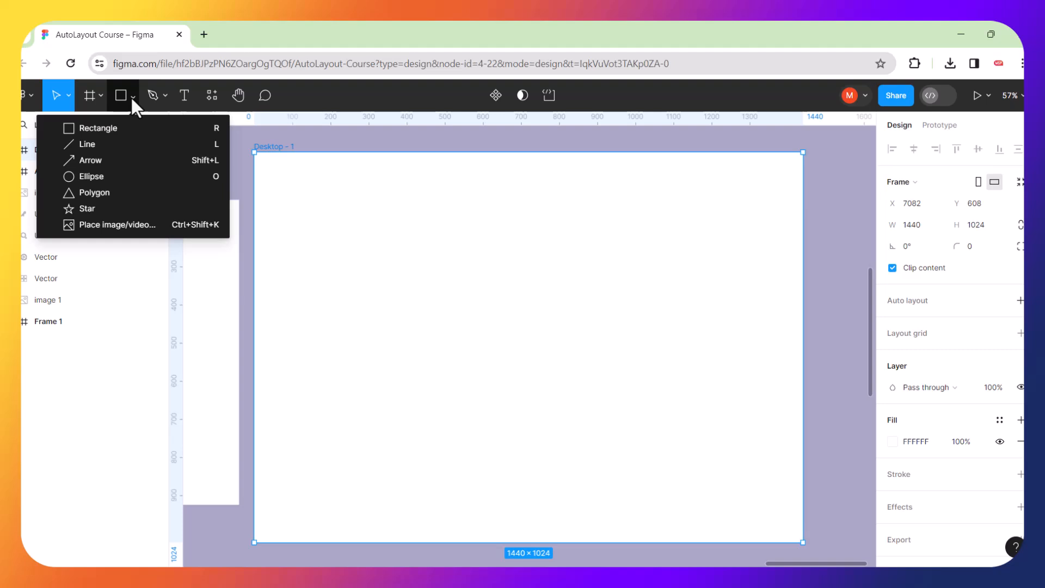
{"action": "left_click", "coordinate": [79, 126]}
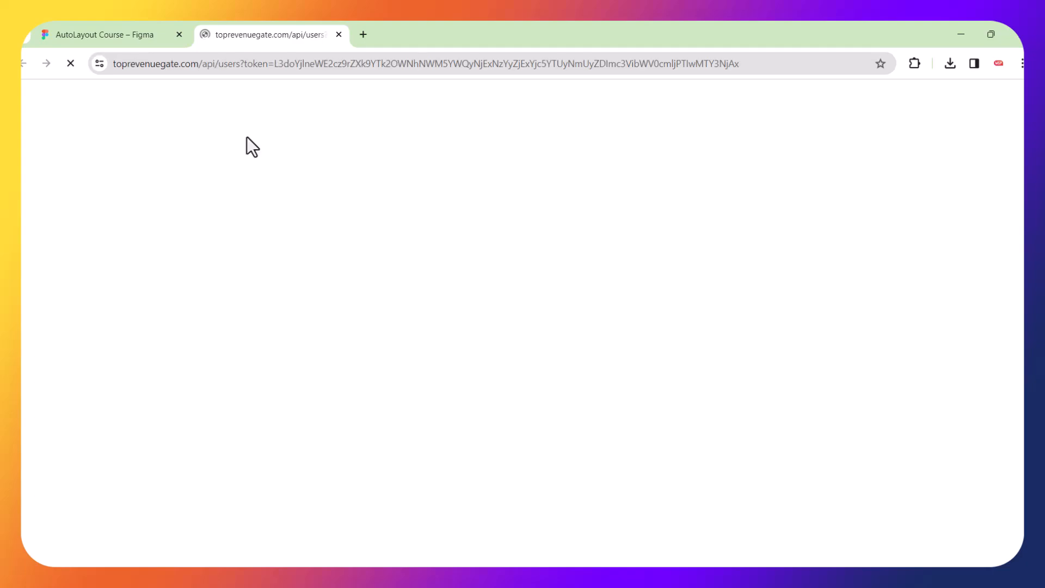
{"action": "left_click", "coordinate": [151, 34]}
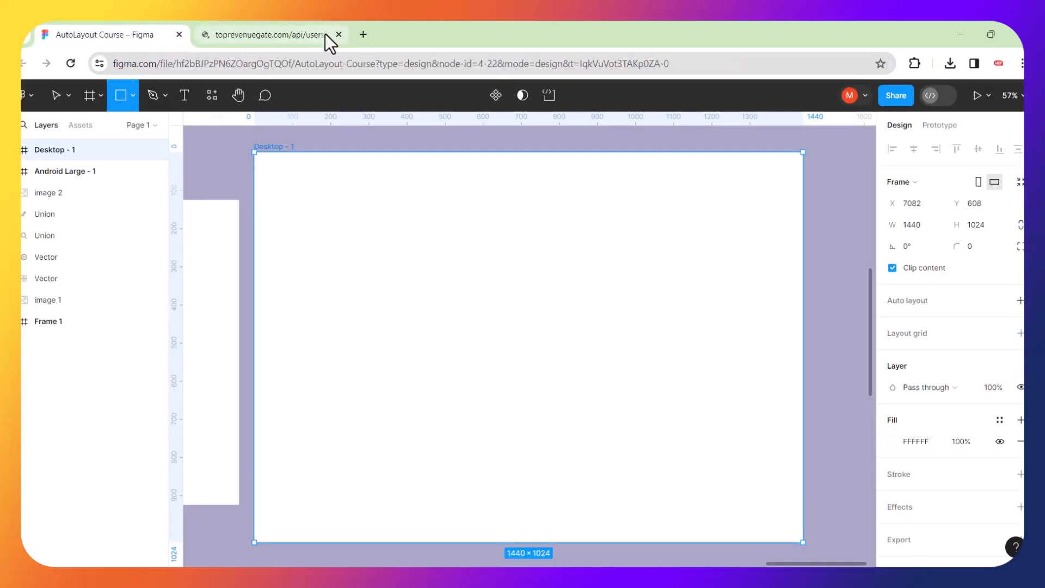
{"action": "left_click", "coordinate": [338, 34]}
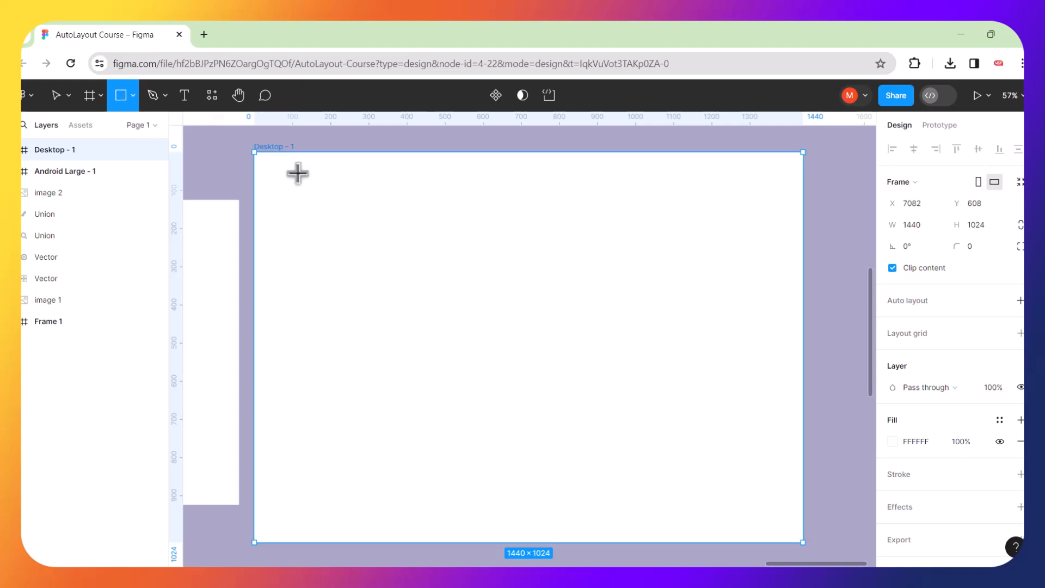
{"action": "mouse_move", "coordinate": [262, 160]}
{"action": "left_mouse_down"}
{"action": "mouse_move", "coordinate": [598, 211]}
{"action": "mouse_move", "coordinate": [851, 192]}
{"action": "left_mouse_up"}
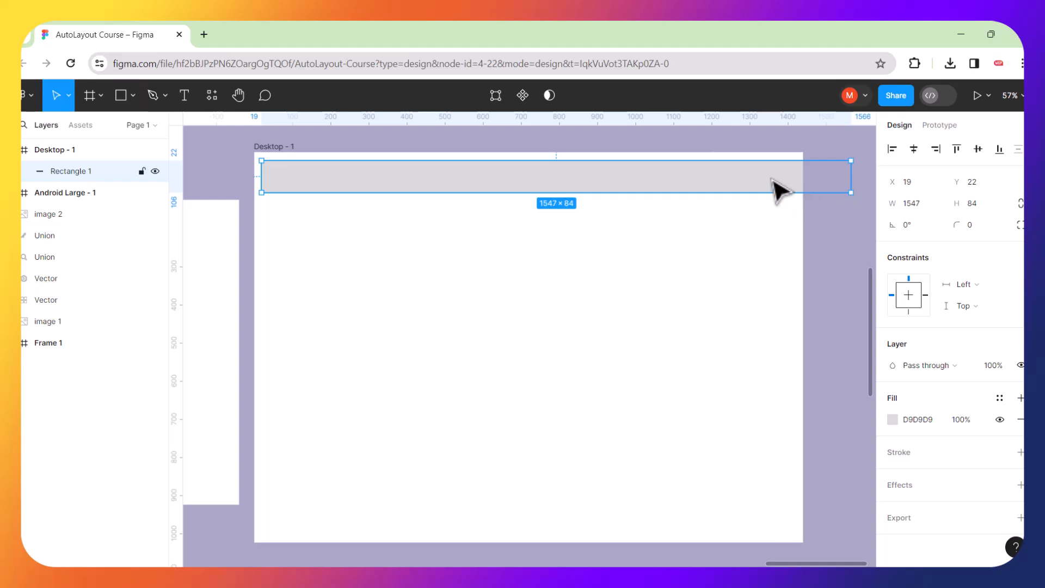
{"action": "mouse_move", "coordinate": [751, 182]}
{"action": "left_mouse_down"}
{"action": "mouse_move", "coordinate": [735, 178]}
{"action": "mouse_move", "coordinate": [728, 195]}
{"action": "left_mouse_up"}
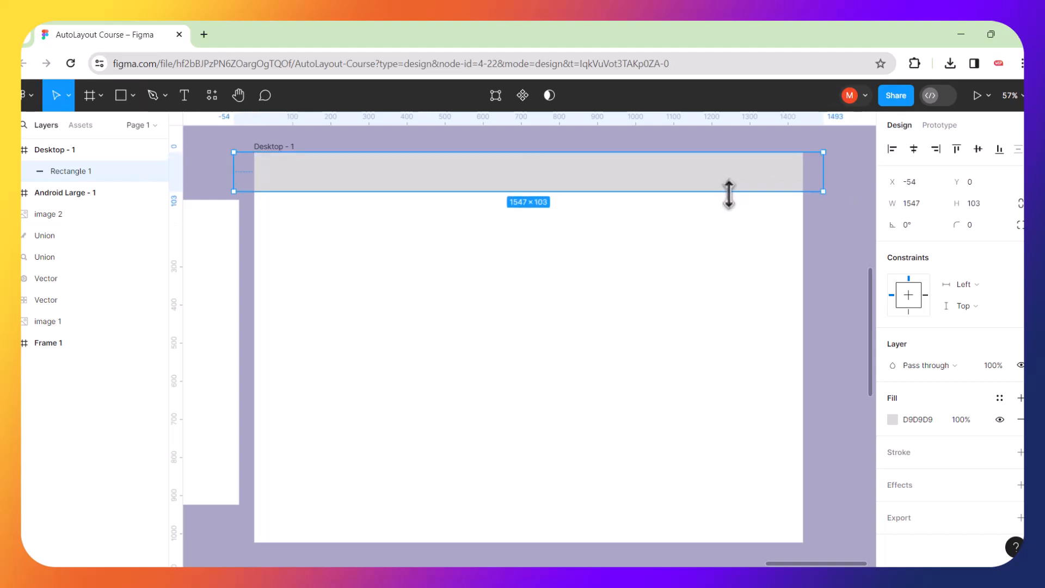
Set the header rectangle's fill to dark blue, hex 122964.
{"action": "left_click", "coordinate": [896, 422]}
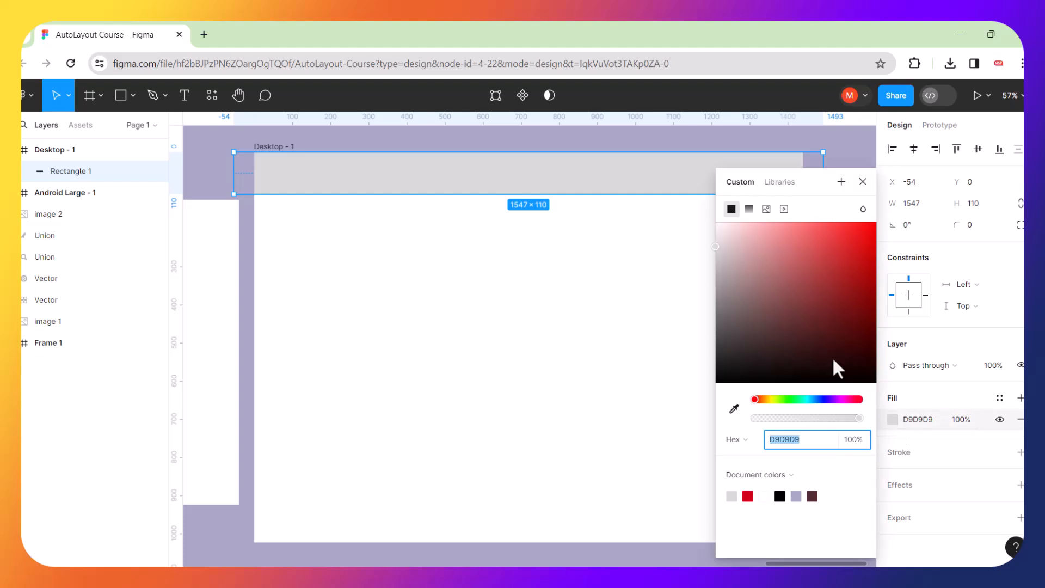
{"action": "left_click_drag", "start_coordinate": [851, 343], "coordinate": [848, 320]}
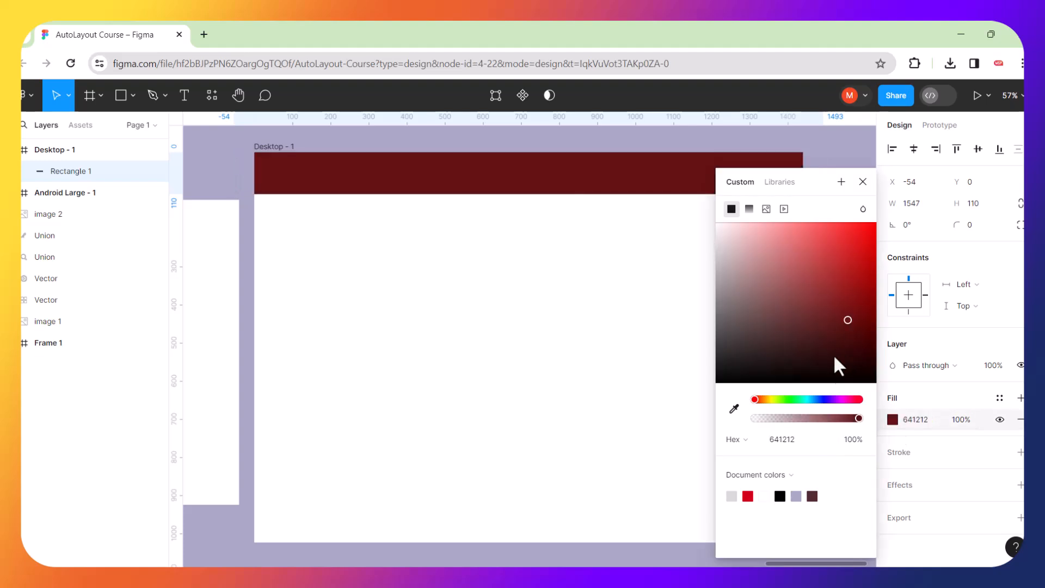
{"action": "left_click", "coordinate": [818, 400]}
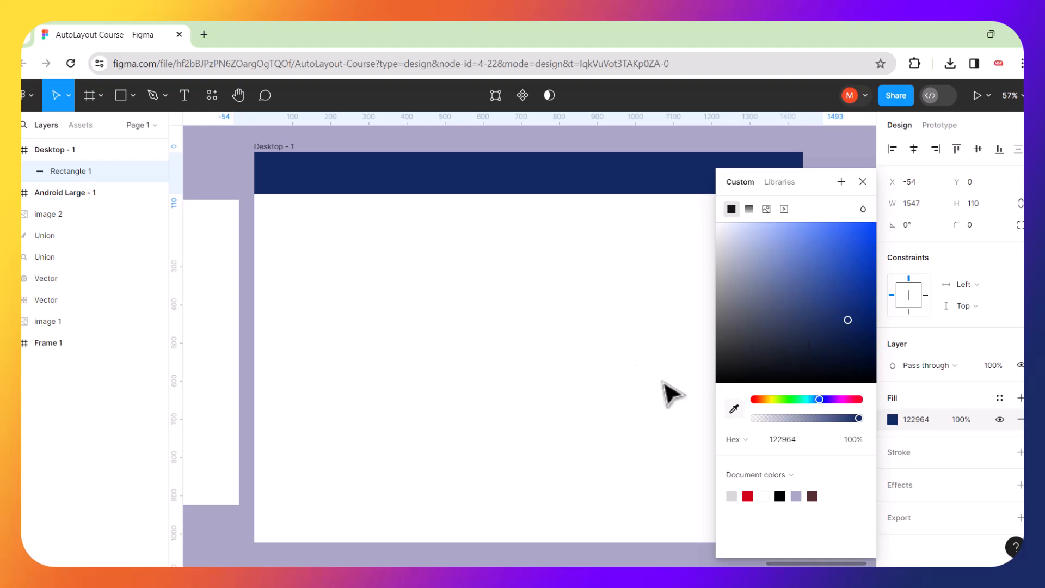
{"action": "left_click", "coordinate": [616, 351]}
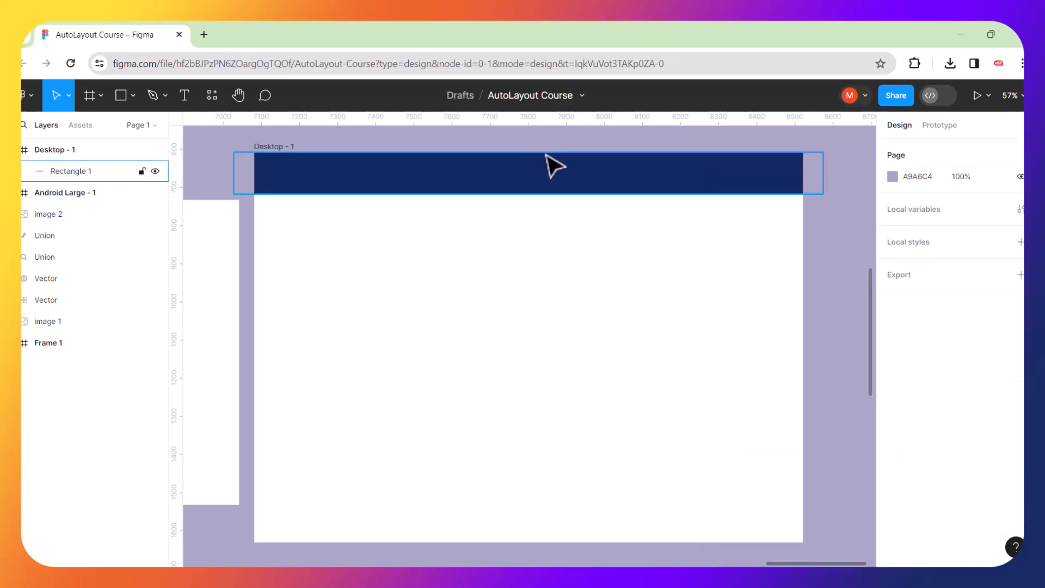
{"action": "left_click", "coordinate": [134, 95]}
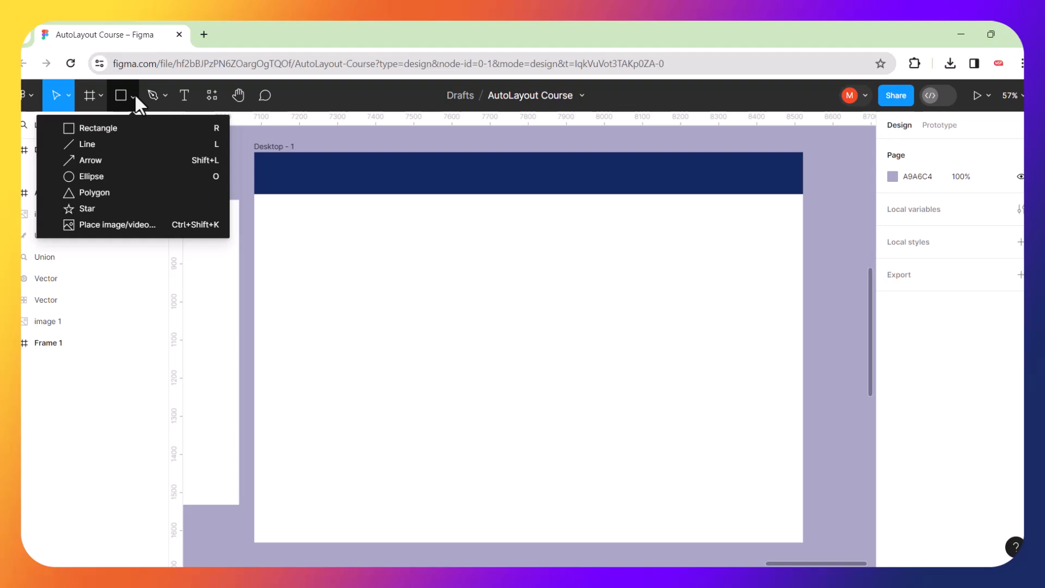
{"action": "left_click", "coordinate": [86, 144]}
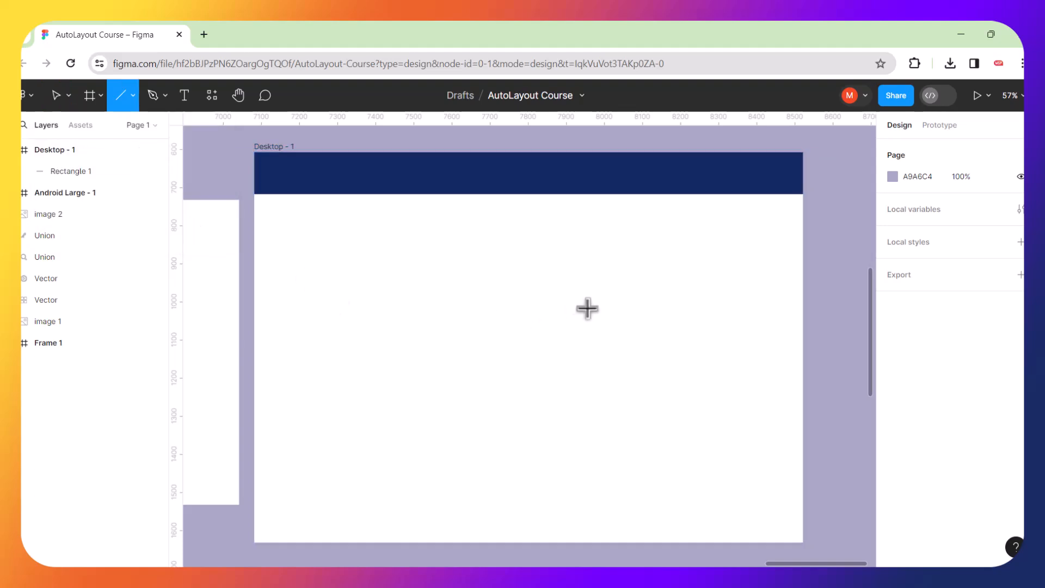
{"action": "left_click_drag", "start_coordinate": [459, 299], "coordinate": [570, 316]}
{"action": "key", "text": "Delete"}
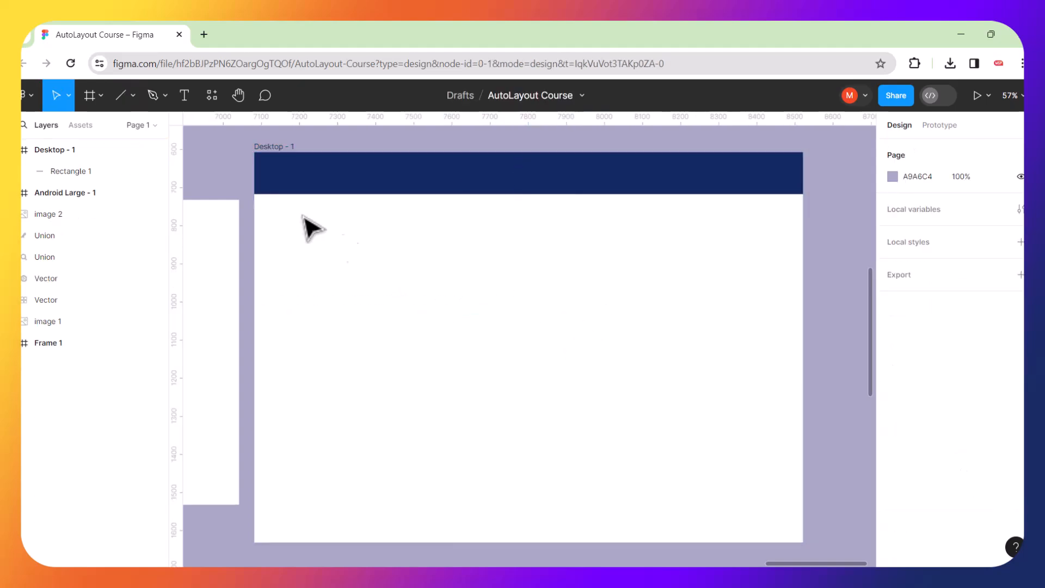
{"action": "left_click", "coordinate": [134, 96]}
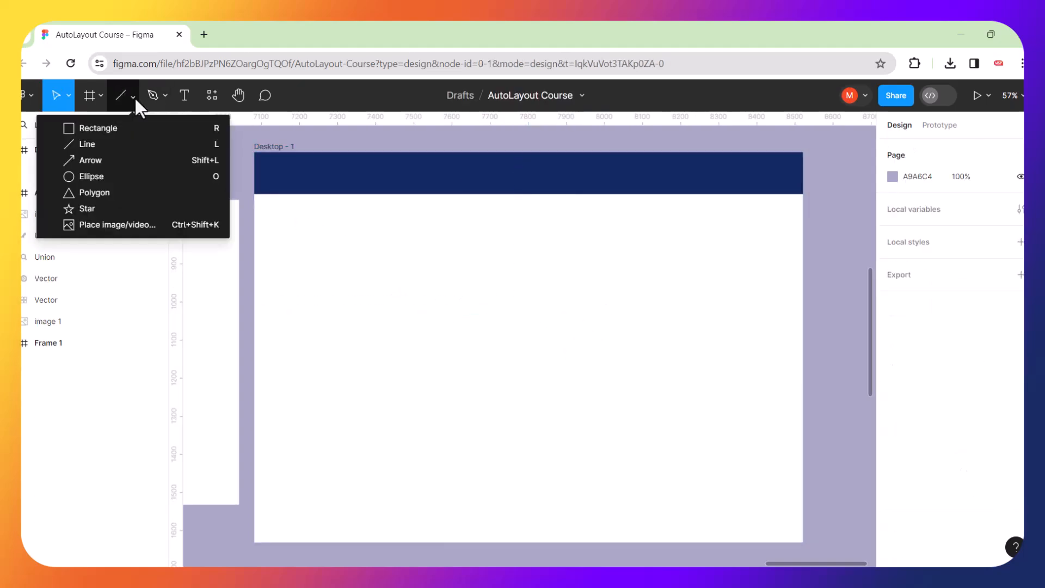
{"action": "left_click", "coordinate": [92, 141]}
{"action": "mouse_move", "coordinate": [351, 291]}
{"action": "left_mouse_down"}
{"action": "mouse_move", "coordinate": [515, 302]}
{"action": "mouse_move", "coordinate": [562, 264]}
{"action": "mouse_move", "coordinate": [630, 327]}
{"action": "mouse_move", "coordinate": [637, 310]}
{"action": "left_mouse_up"}
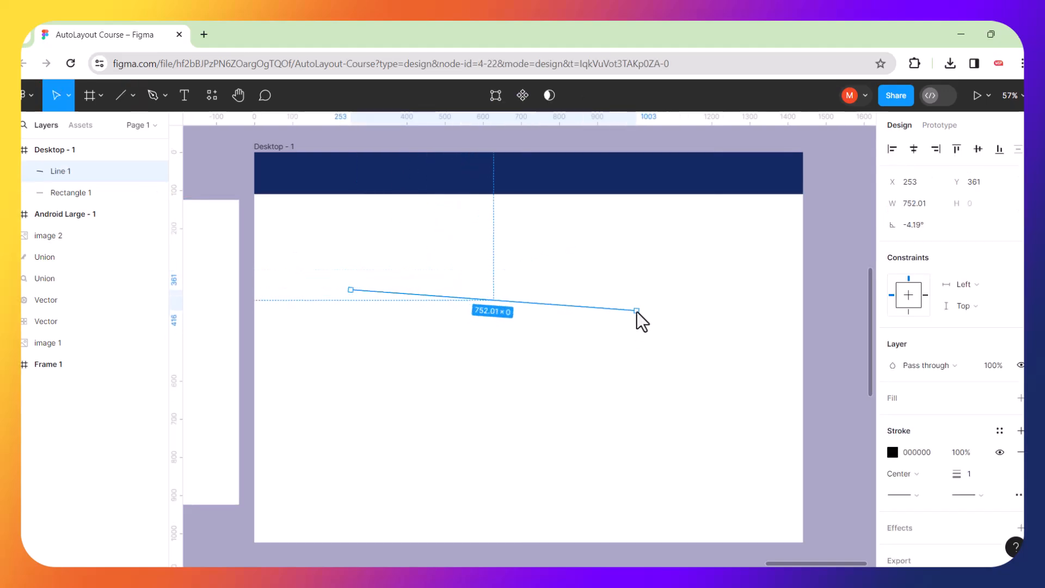
{"action": "key", "text": "Delete"}
Draw a nearly horizontal line about 968 long below the blue header in the Desktop frame, leaving it selected.
{"action": "left_click", "coordinate": [125, 95]}
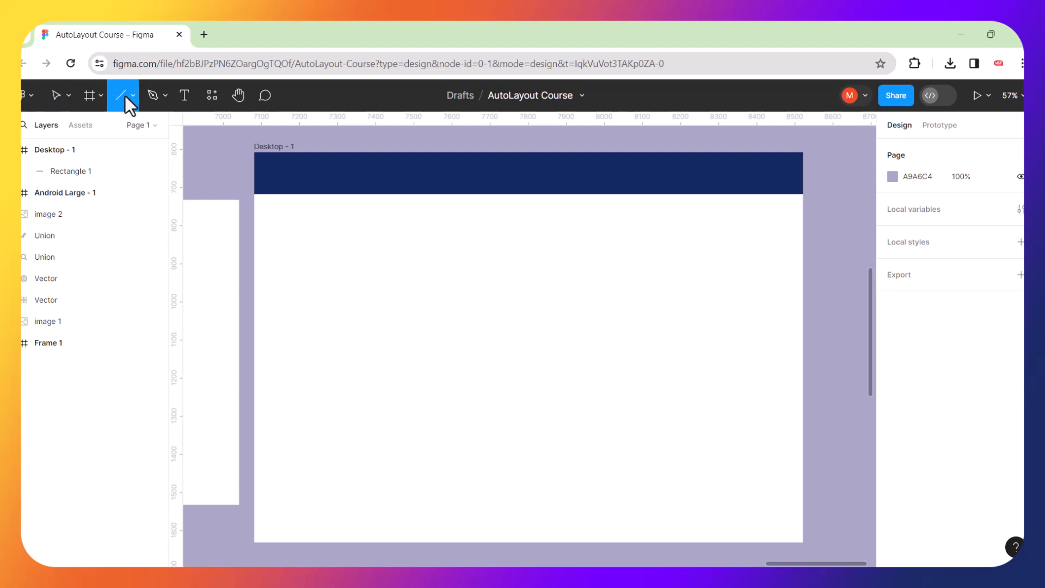
{"action": "left_click_drag", "start_coordinate": [337, 284], "coordinate": [633, 474]}
{"action": "left_click_drag", "start_coordinate": [546, 457], "coordinate": [705, 283]}
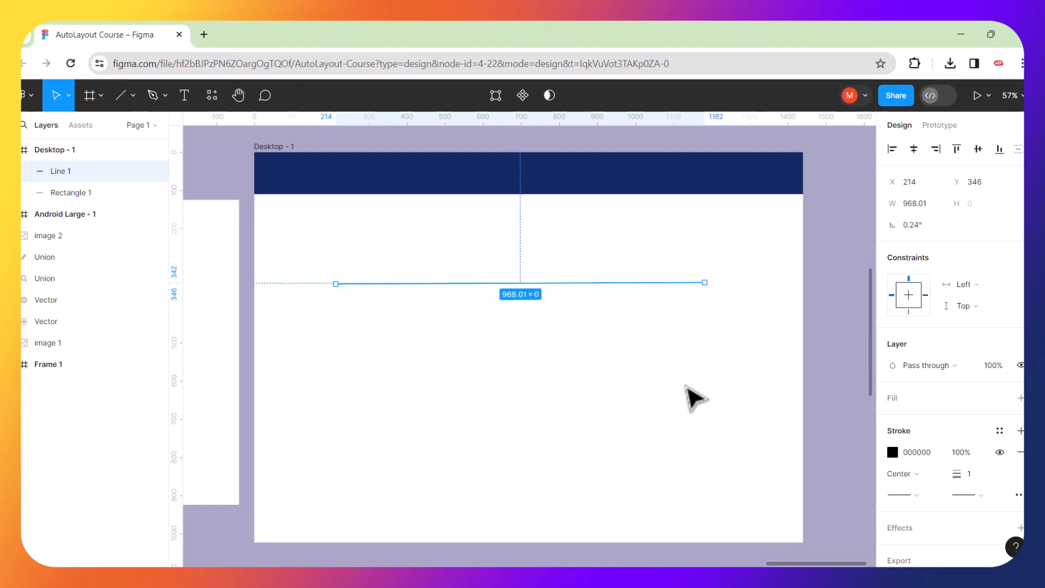
{"action": "left_click", "coordinate": [686, 397]}
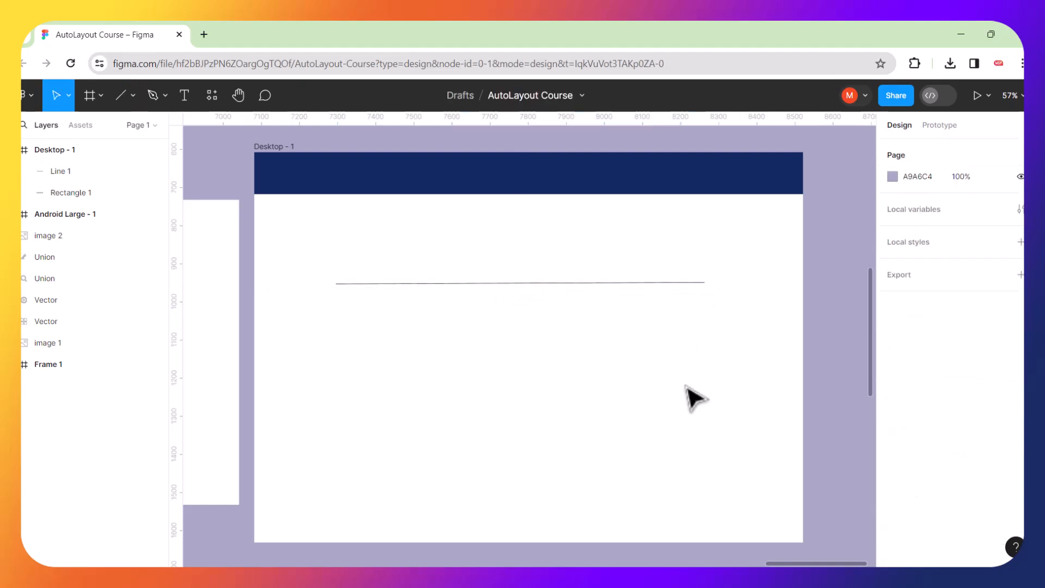
{"action": "left_click", "coordinate": [567, 282]}
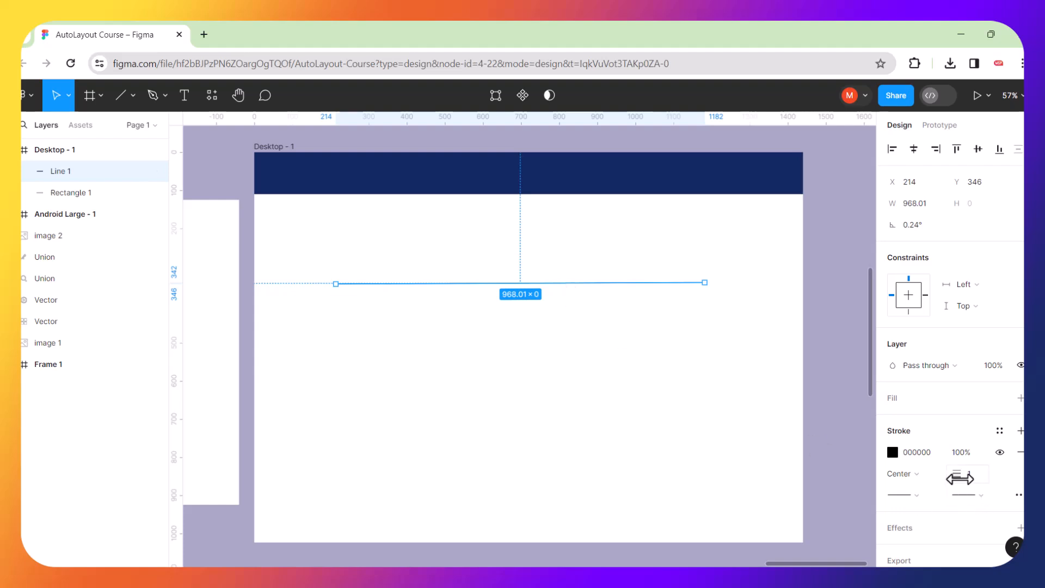
Set the line's stroke weight to 16 and sample the header's dark blue, hex 122964, as its stroke colour.
{"action": "left_click_drag", "start_coordinate": [959, 478], "coordinate": [981, 476]}
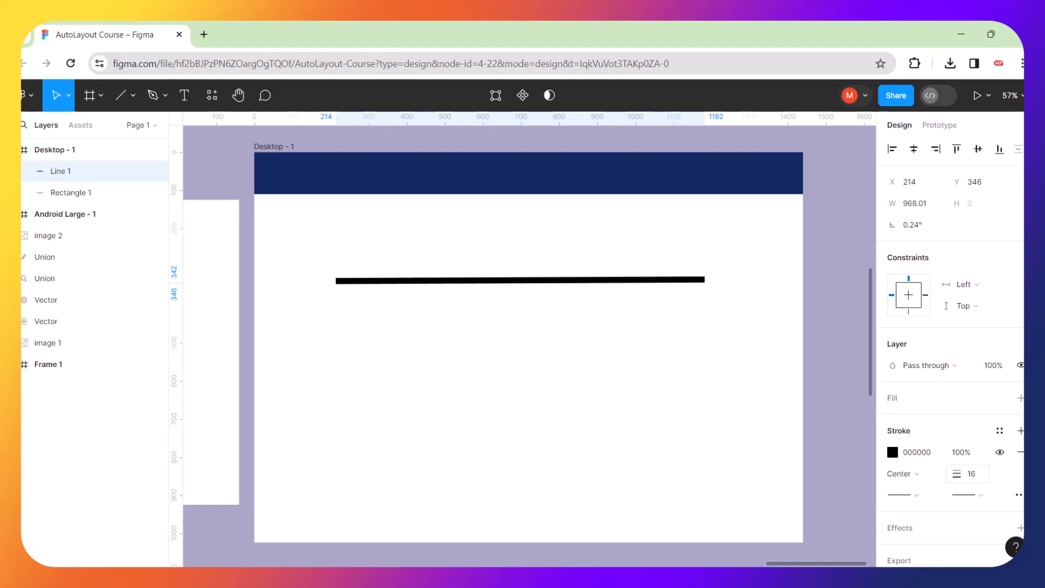
{"action": "left_click", "coordinate": [893, 452]}
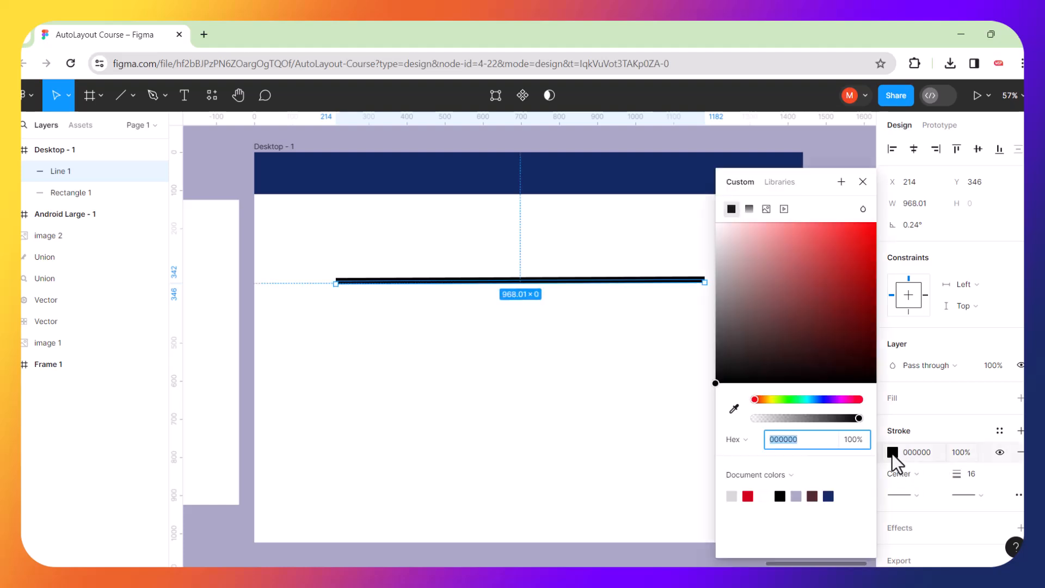
{"action": "left_click", "coordinate": [841, 273]}
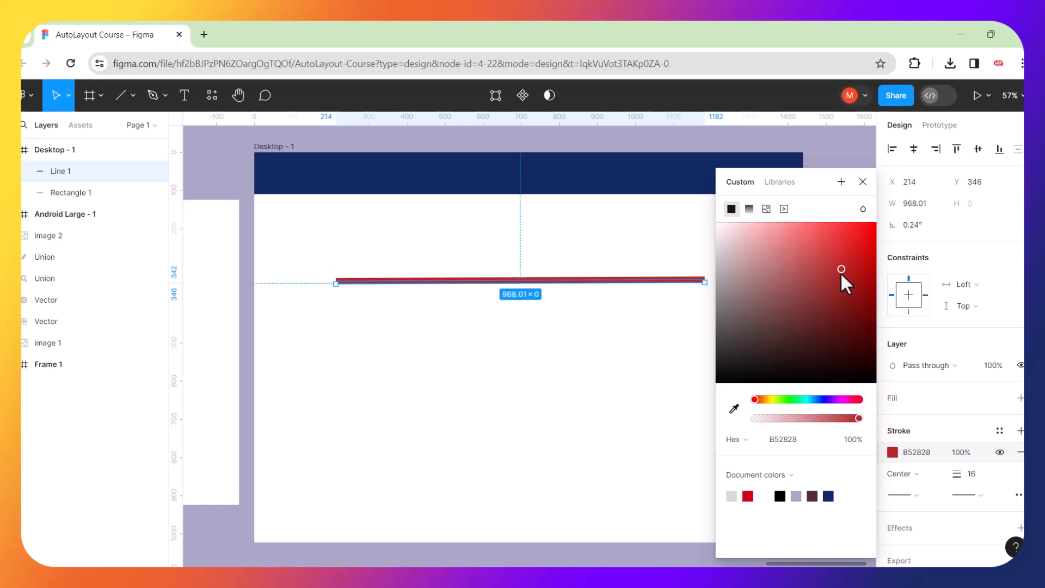
{"action": "left_click", "coordinate": [734, 410]}
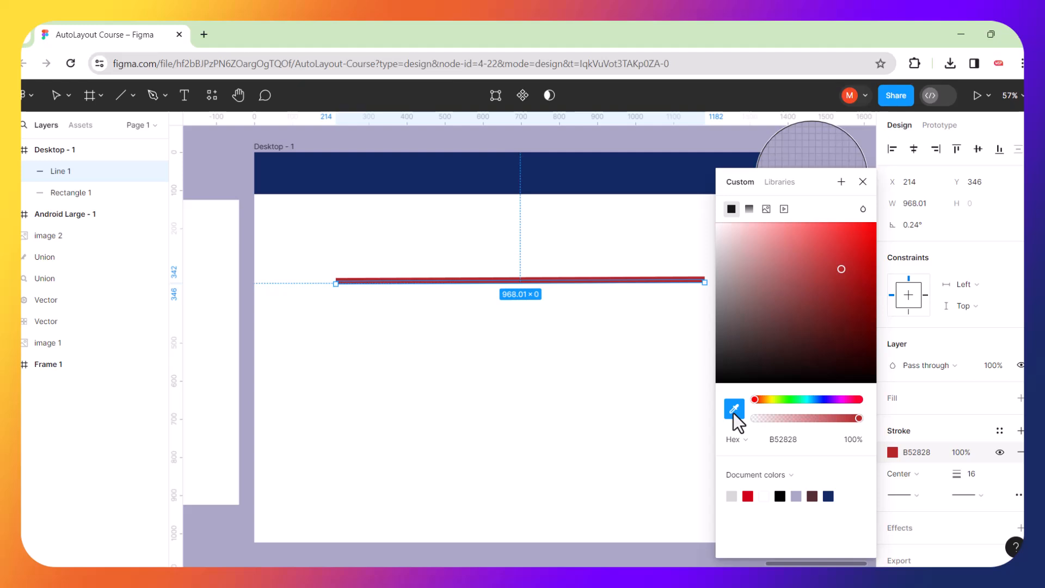
{"action": "left_click", "coordinate": [585, 183]}
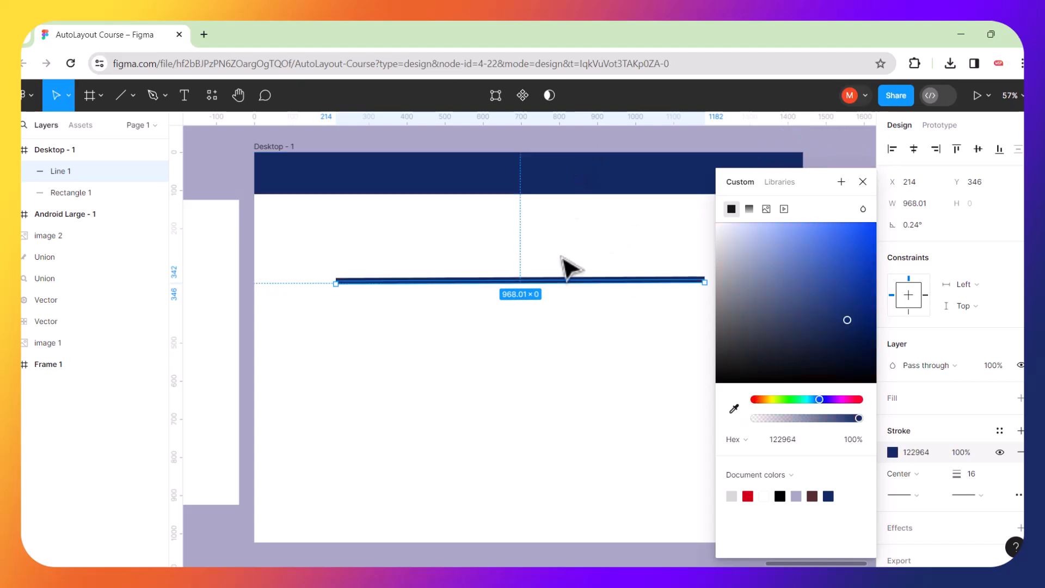
{"action": "left_click", "coordinate": [623, 439]}
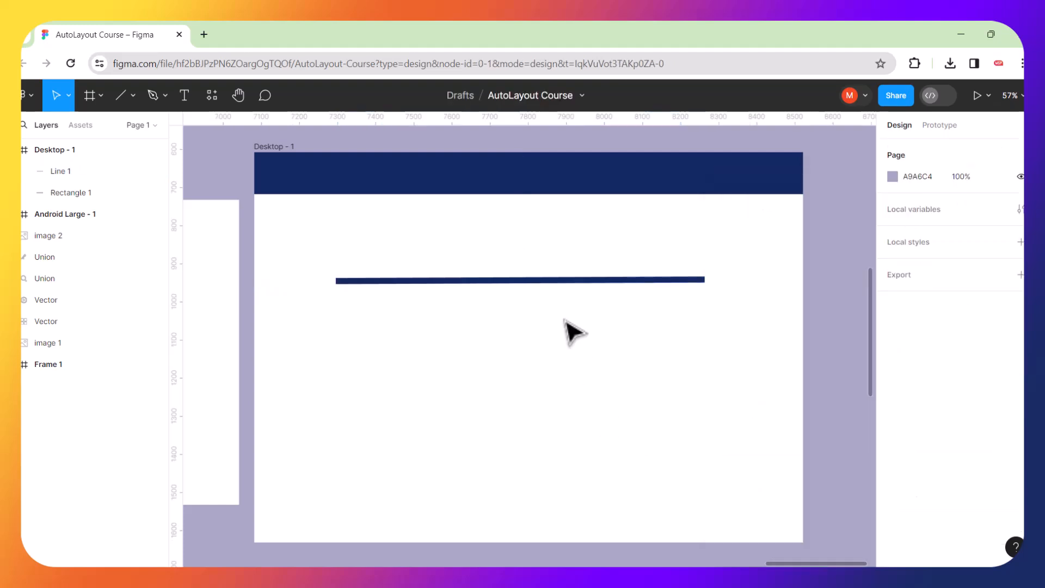
Delete the line and draw a nearly horizontal arrow about 616 long below the header in the Desktop frame.
{"action": "left_click", "coordinate": [544, 281]}
{"action": "key", "text": "Delete"}
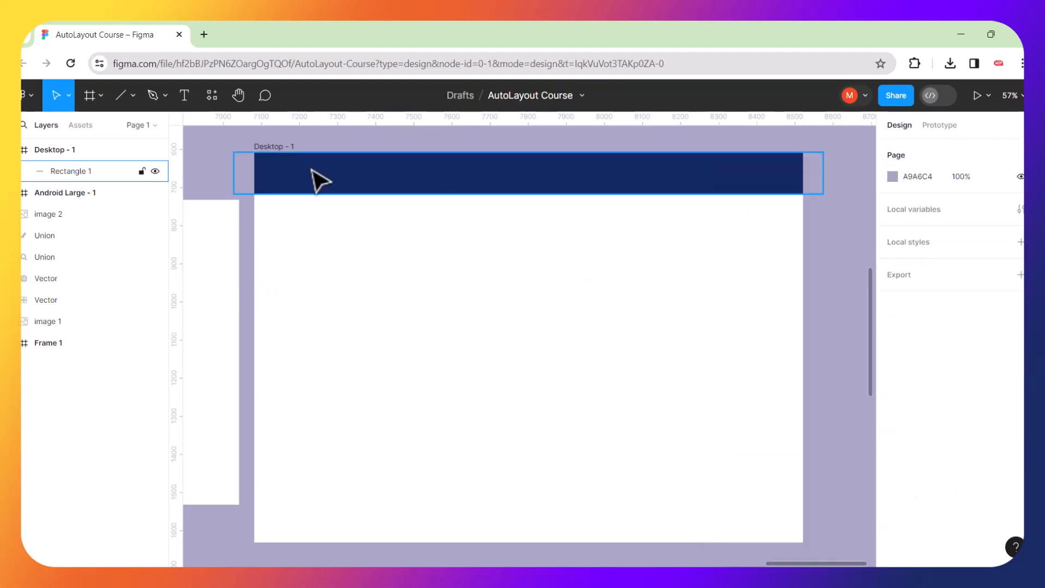
{"action": "left_click", "coordinate": [132, 96]}
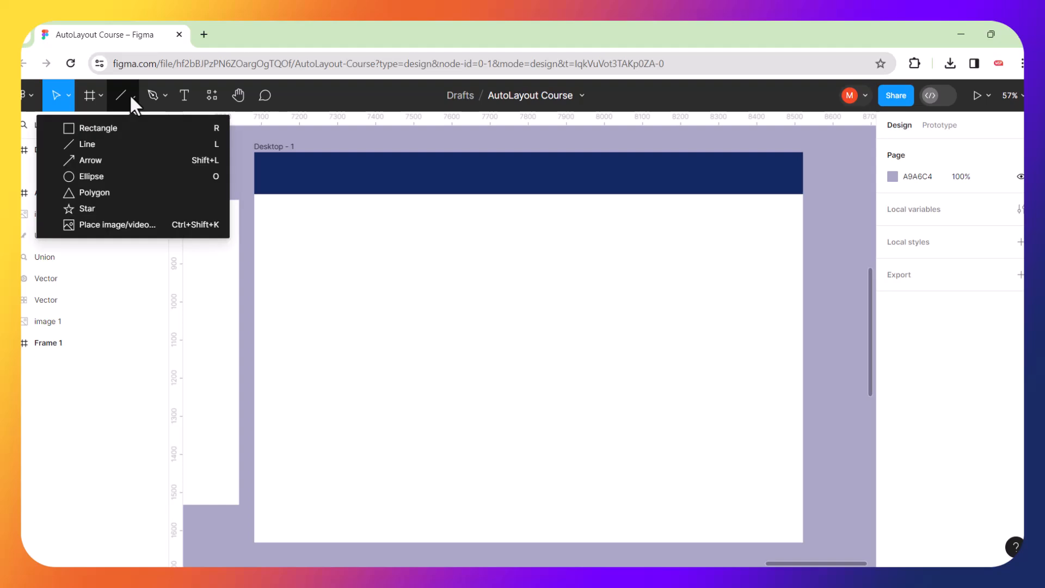
{"action": "left_click", "coordinate": [77, 159]}
{"action": "left_click_drag", "start_coordinate": [368, 271], "coordinate": [603, 276]}
{"action": "left_click", "coordinate": [565, 357]}
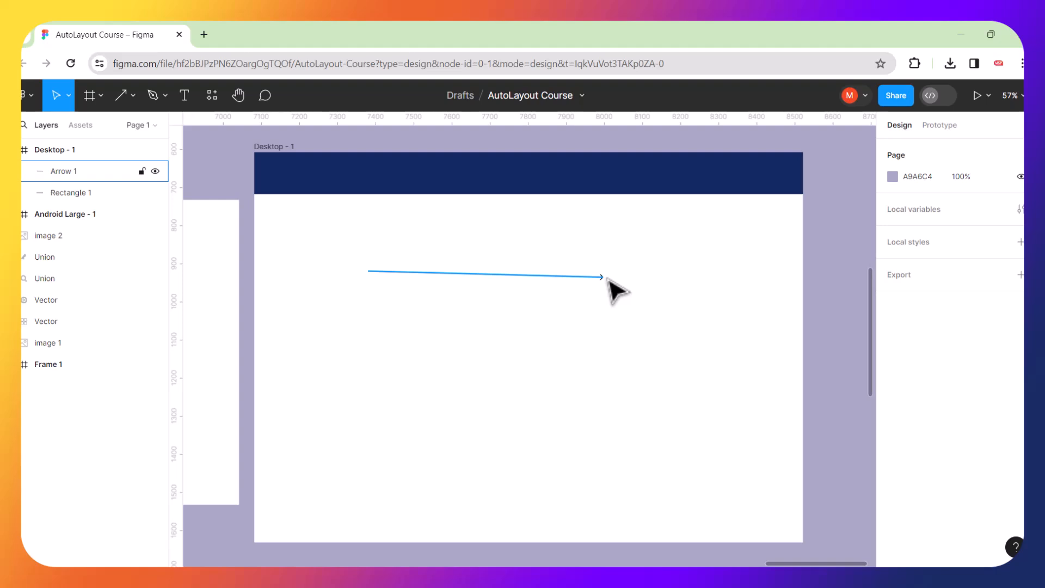
Examine the head of the arrow up close.
{"action": "key", "text": "ctrl+plus"}
{"action": "key", "text": "ctrl+plus"}
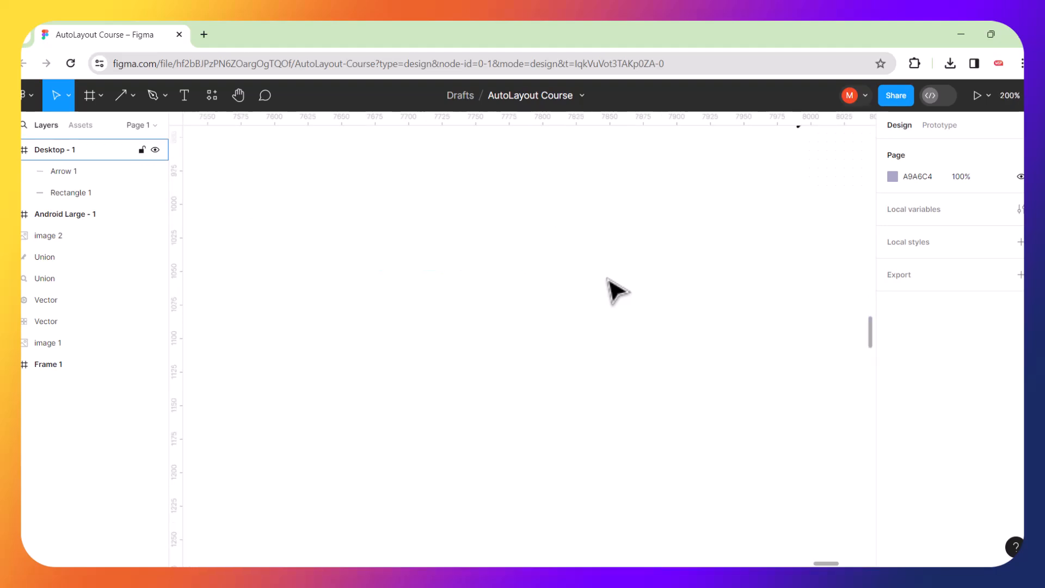
{"action": "left_click", "coordinate": [238, 95]}
{"action": "left_click_drag", "start_coordinate": [753, 184], "coordinate": [458, 392]}
{"action": "scroll", "coordinate": [493, 348], "scroll_direction": "up", "scroll_amount": 5}
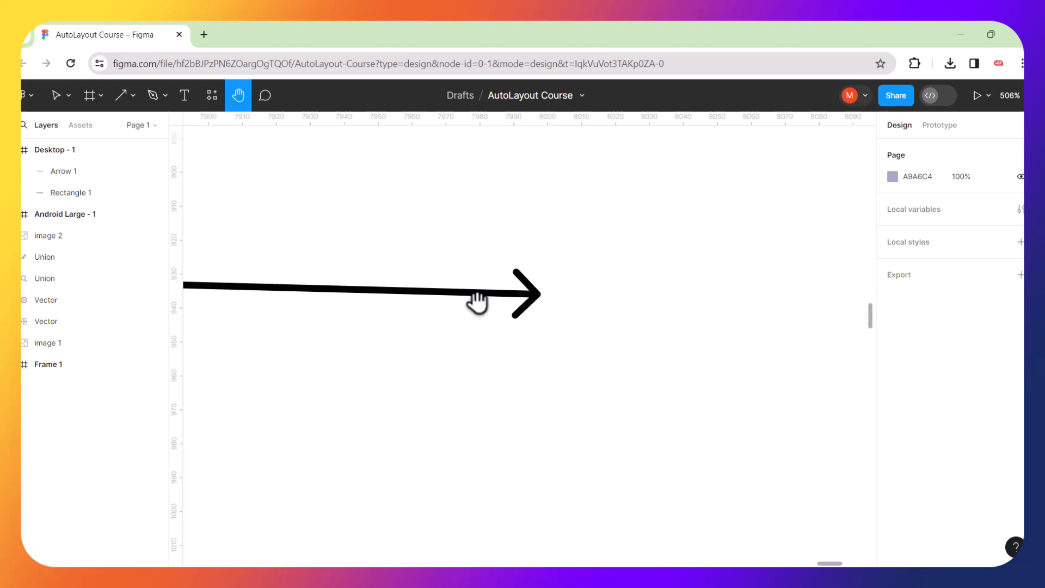
Move the arrow upward in the Desktop frame to about X 327, Y 254.
{"action": "key", "text": "shift+2"}
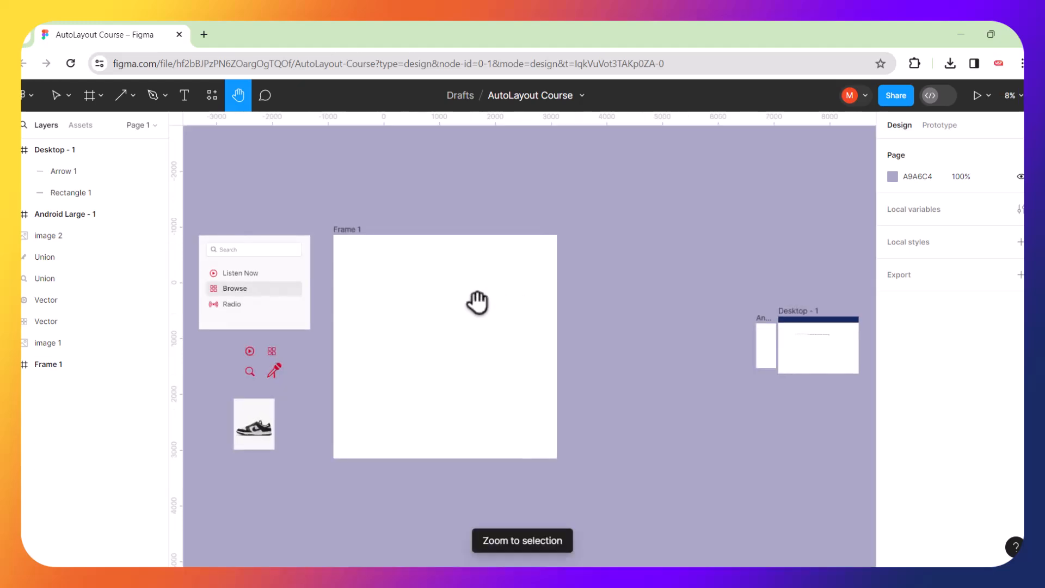
{"action": "left_click", "coordinate": [57, 100]}
{"action": "left_click", "coordinate": [807, 324]}
{"action": "key", "text": "shift+2"}
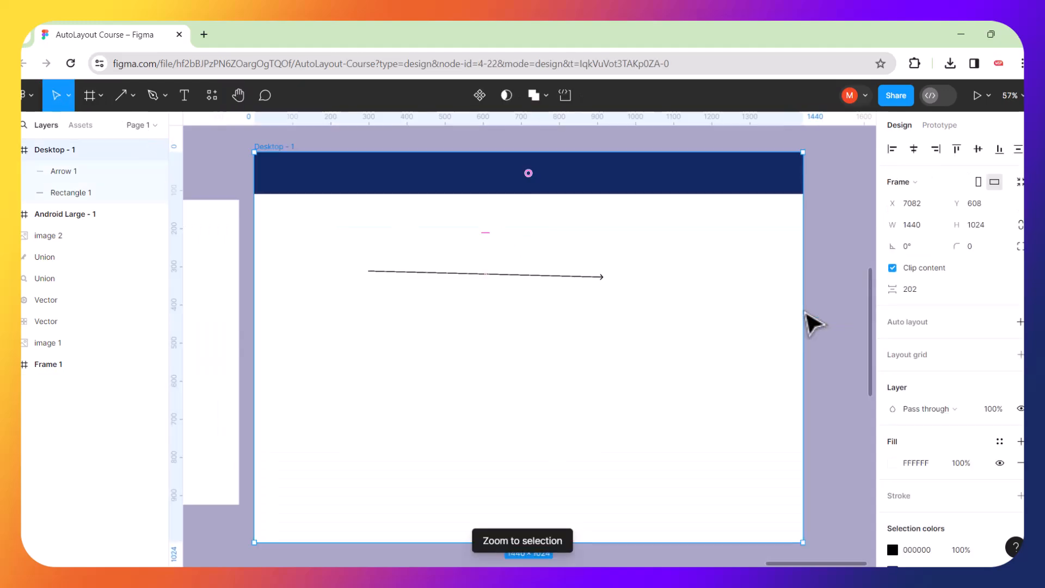
{"action": "left_click", "coordinate": [741, 326]}
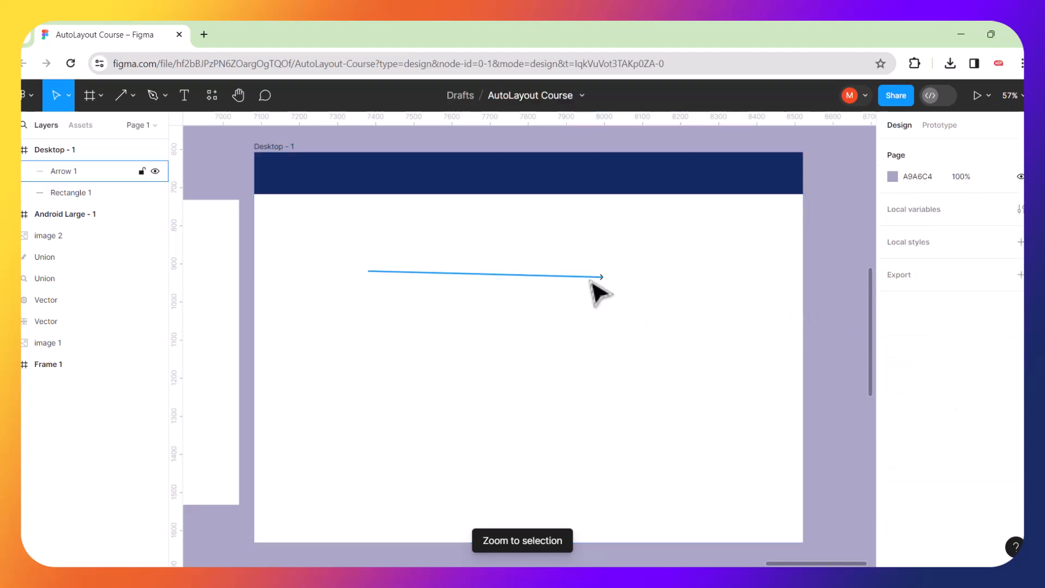
{"action": "left_click_drag", "start_coordinate": [589, 276], "coordinate": [601, 258]}
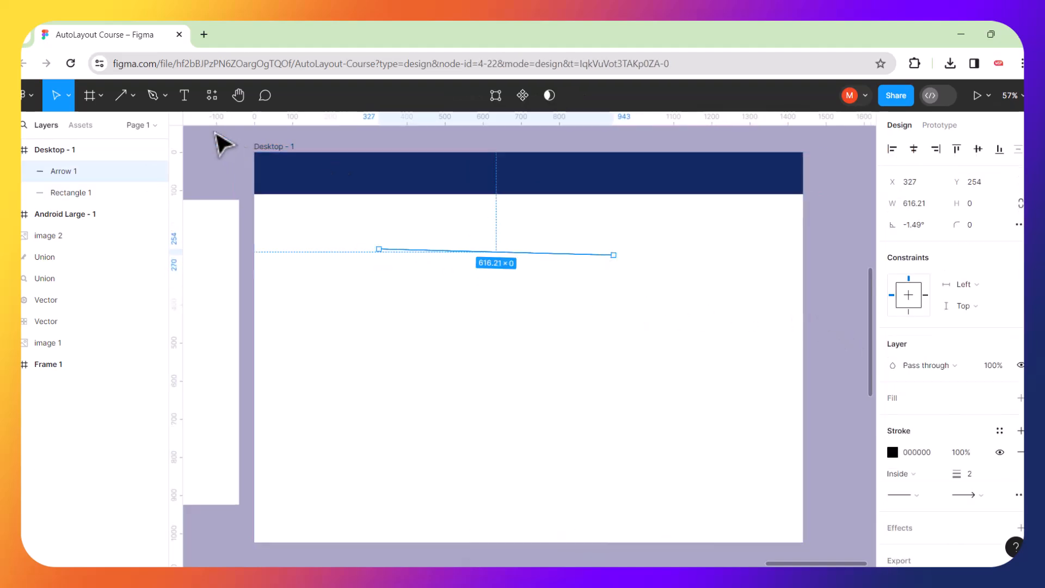
Draw a trial ellipse about 570 × 421 below the arrow and delete it.
{"action": "left_click", "coordinate": [132, 97]}
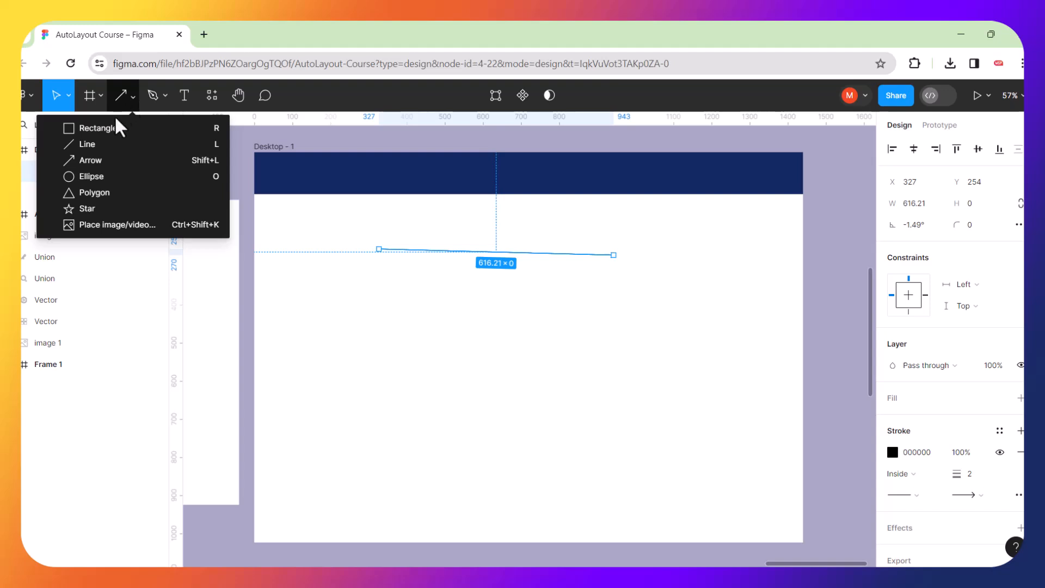
{"action": "left_click", "coordinate": [68, 177]}
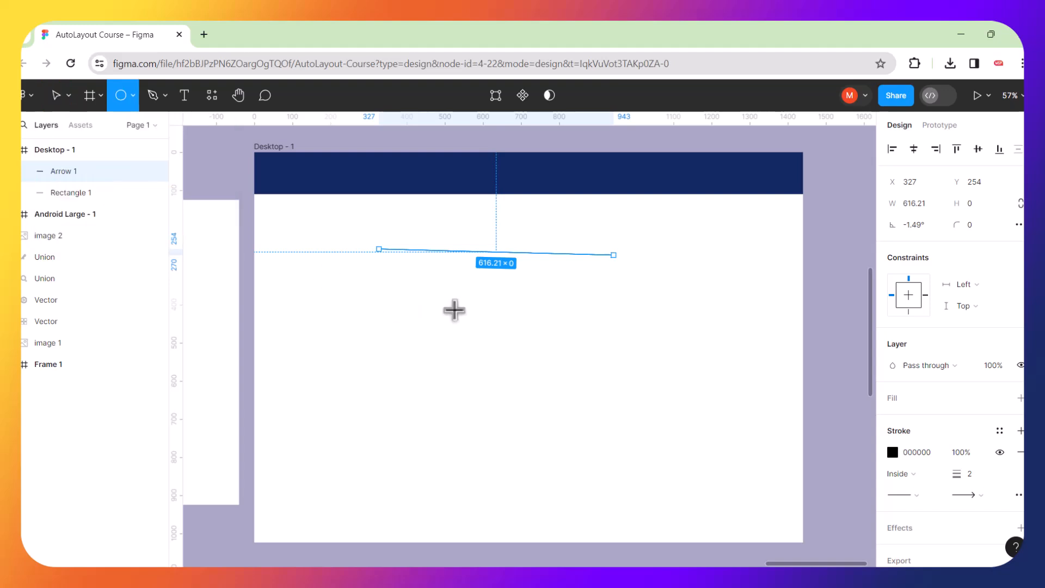
{"action": "left_click_drag", "start_coordinate": [454, 310], "coordinate": [672, 398]}
{"action": "left_click_drag", "start_coordinate": [594, 401], "coordinate": [570, 469]}
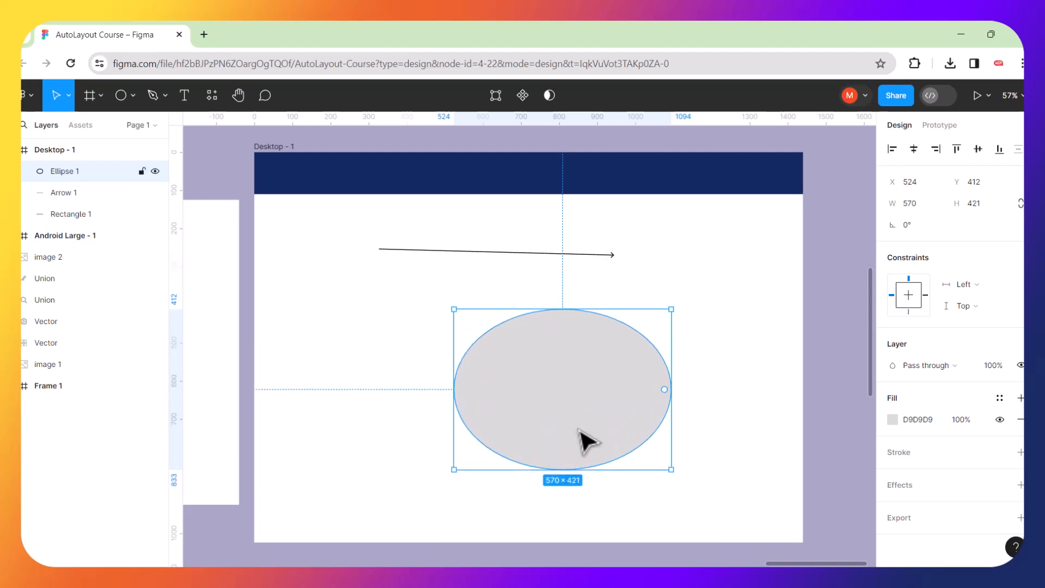
{"action": "key", "text": "Delete"}
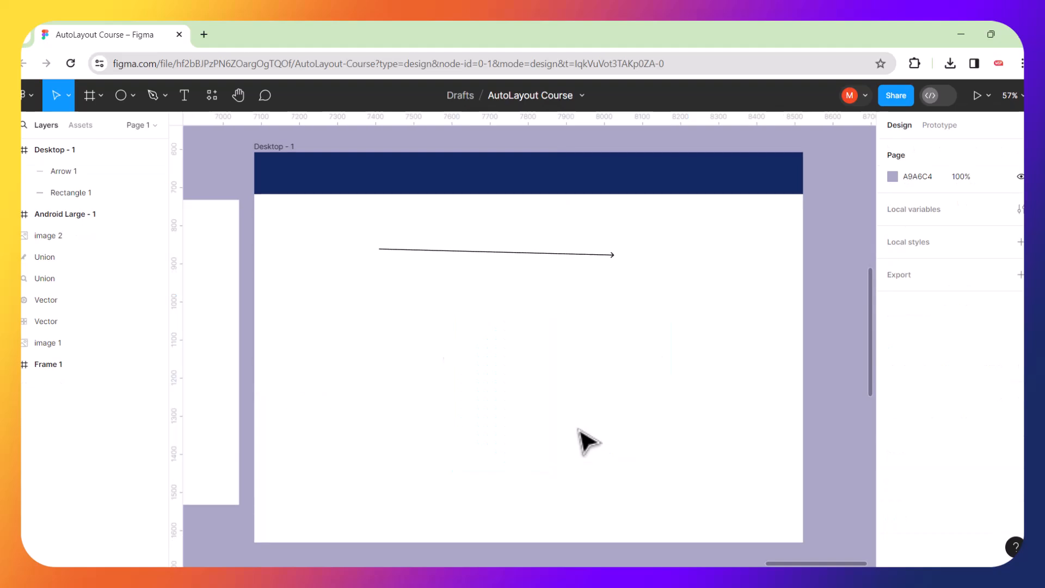
Draw a perfect circle about 259 × 259 near the arrow's tip and delete it.
{"action": "left_click", "coordinate": [123, 95]}
{"action": "left_click_drag", "start_coordinate": [540, 254], "coordinate": [622, 354]}
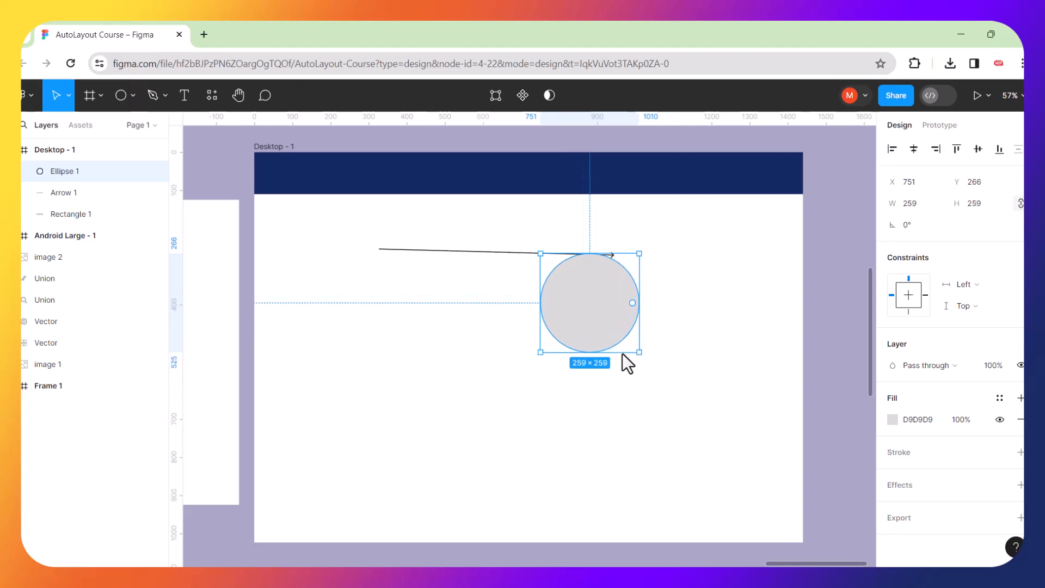
{"action": "key", "text": "Delete"}
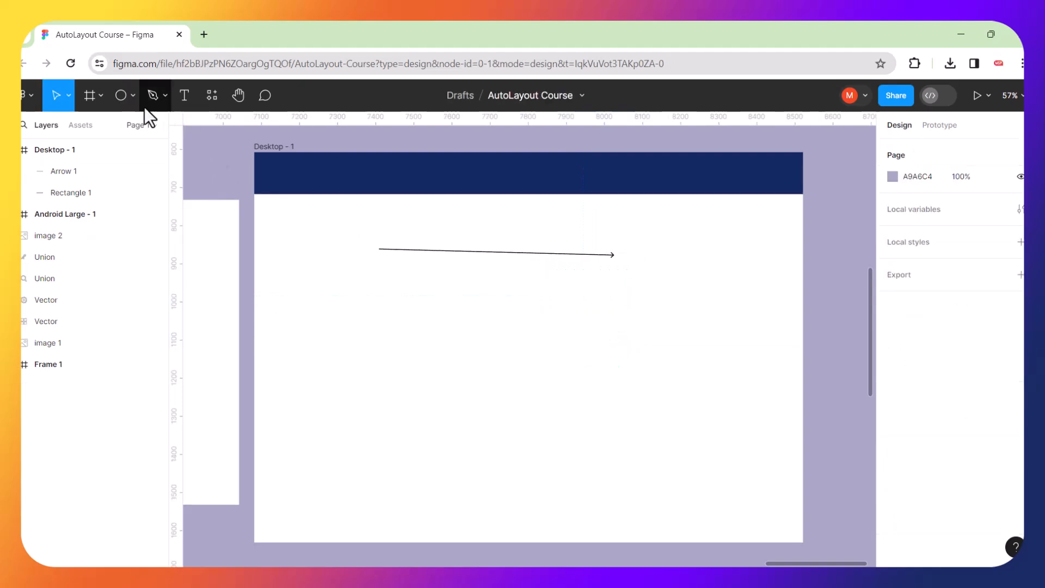
Draw another trial ellipse in the empty area below the arrow and delete it.
{"action": "left_click", "coordinate": [132, 98]}
{"action": "left_click", "coordinate": [114, 92]}
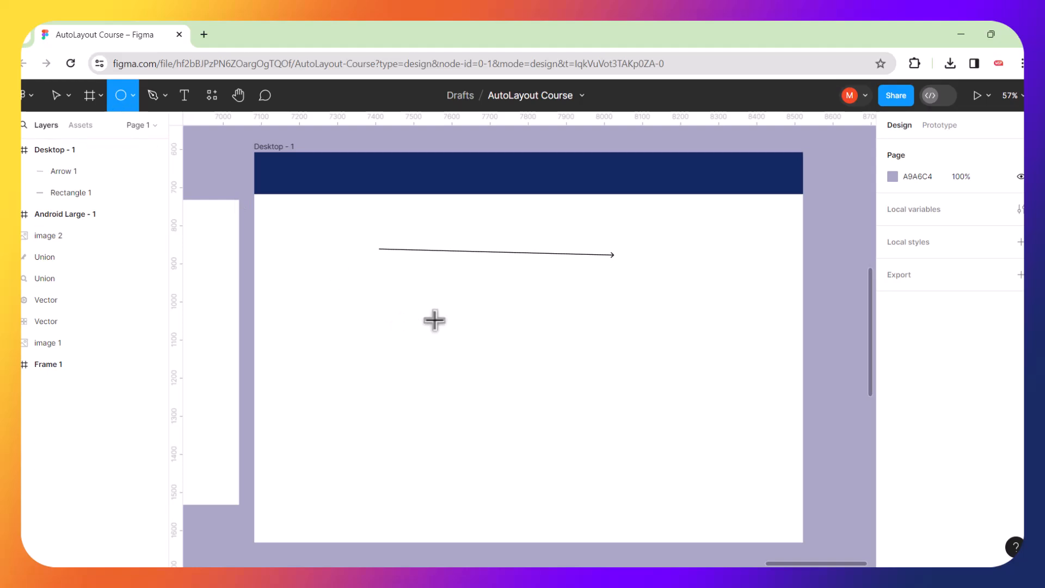
{"action": "left_click_drag", "start_coordinate": [434, 321], "coordinate": [576, 437]}
{"action": "mouse_move", "coordinate": [648, 462]}
{"action": "left_mouse_down"}
{"action": "mouse_move", "coordinate": [696, 433]}
{"action": "mouse_move", "coordinate": [593, 476]}
{"action": "mouse_move", "coordinate": [635, 411]}
{"action": "mouse_move", "coordinate": [586, 472]}
{"action": "left_mouse_up"}
{"action": "mouse_move", "coordinate": [577, 386]}
{"action": "left_mouse_down"}
{"action": "mouse_move", "coordinate": [515, 376]}
{"action": "mouse_move", "coordinate": [634, 419]}
{"action": "mouse_move", "coordinate": [534, 388]}
{"action": "mouse_move", "coordinate": [657, 449]}
{"action": "left_mouse_up"}
{"action": "left_click_drag", "start_coordinate": [571, 403], "coordinate": [565, 350]}
{"action": "key", "text": "Delete"}
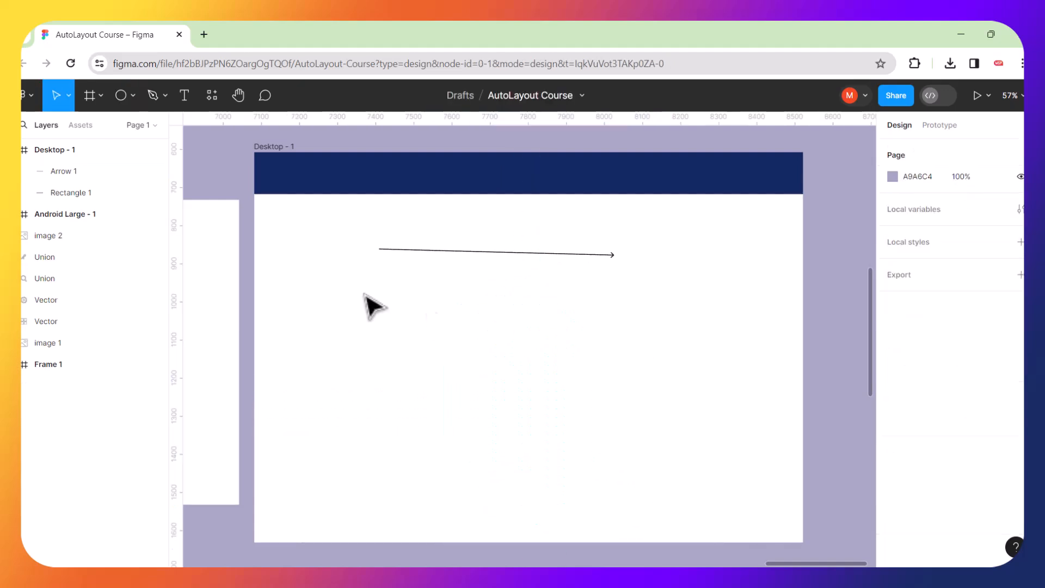
{"action": "left_click", "coordinate": [133, 92]}
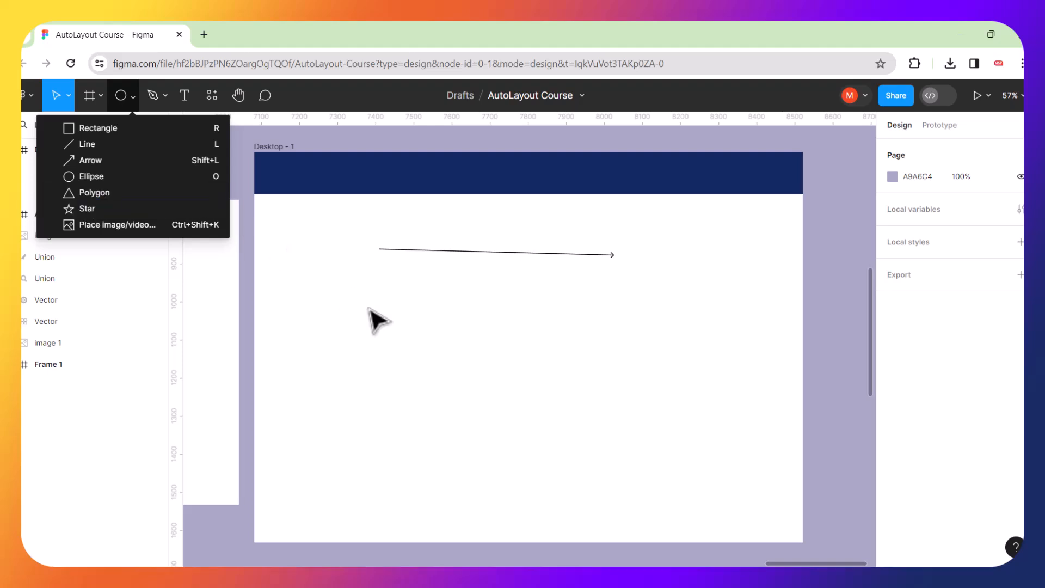
{"action": "left_click", "coordinate": [380, 322]}
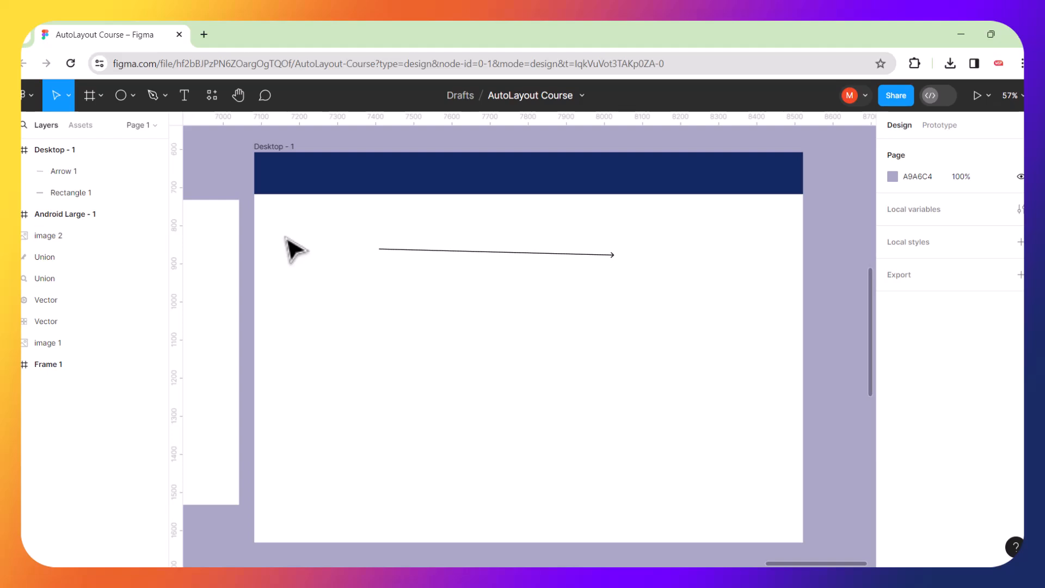
{"action": "left_click", "coordinate": [131, 97]}
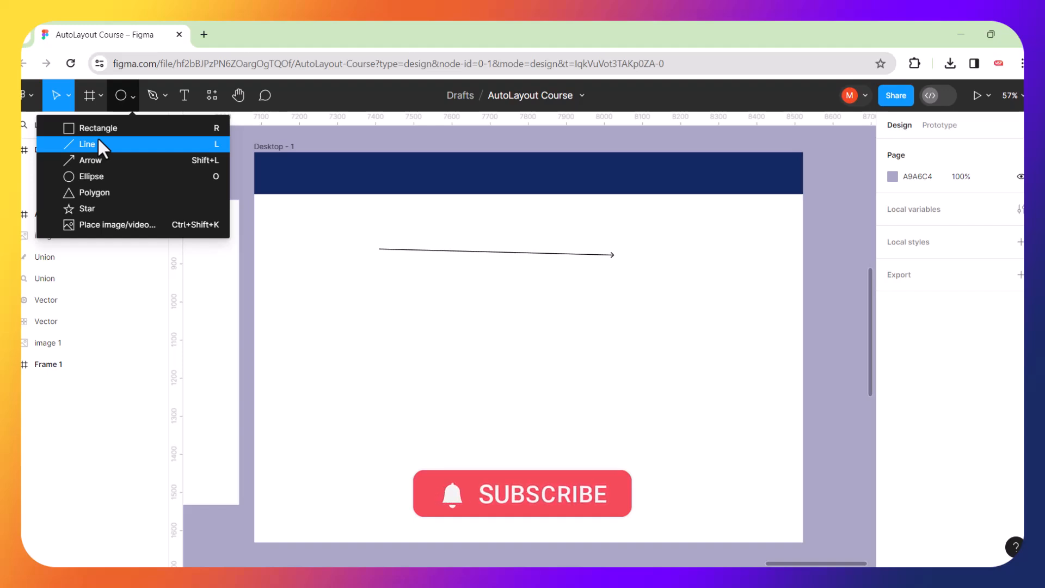
{"action": "left_click", "coordinate": [305, 277]}
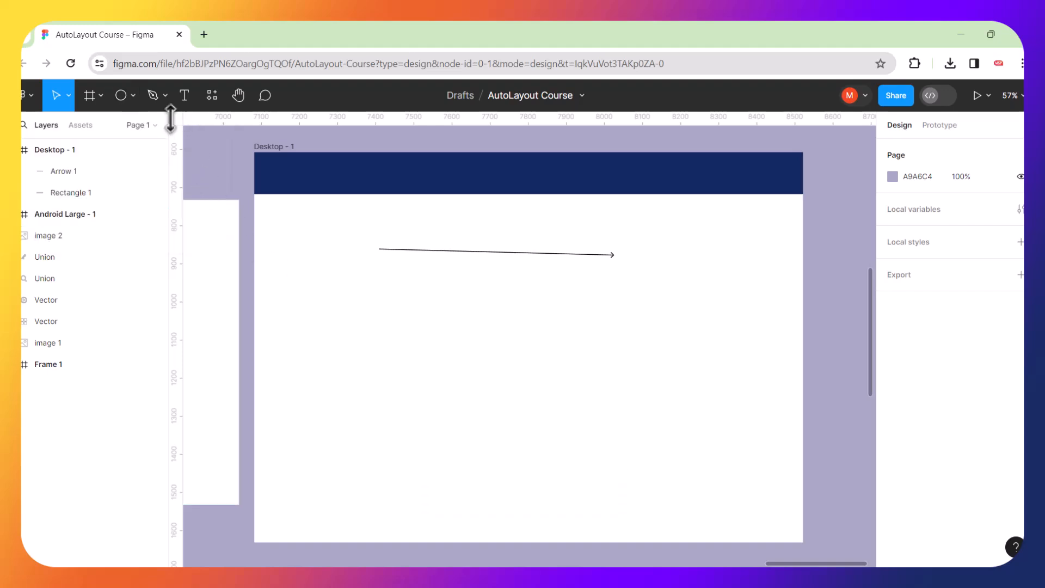
Draw a closed four-sided shape below the arrow with the Pen tool, its right-hand corners at about X 620, Y 380 and X 636, Y 509.
{"action": "left_click", "coordinate": [165, 97]}
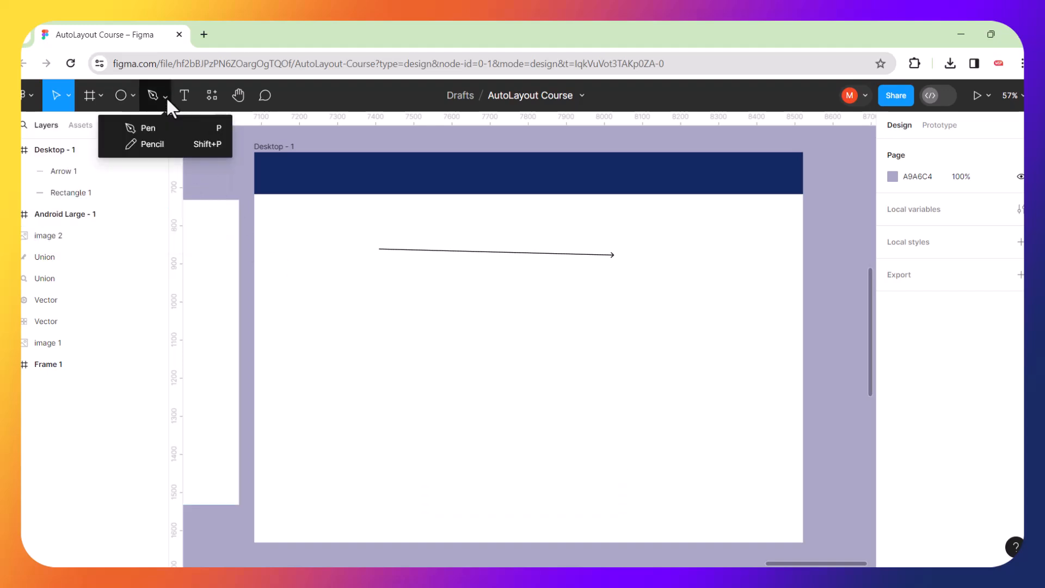
{"action": "left_click", "coordinate": [145, 126]}
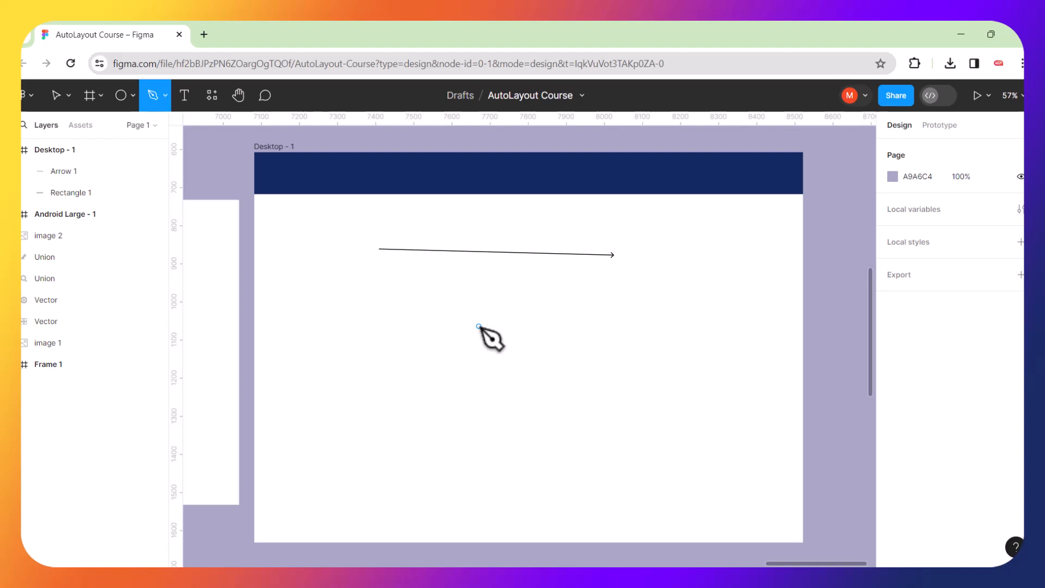
{"action": "scroll", "coordinate": [479, 327], "scroll_direction": "up", "scroll_amount": 4}
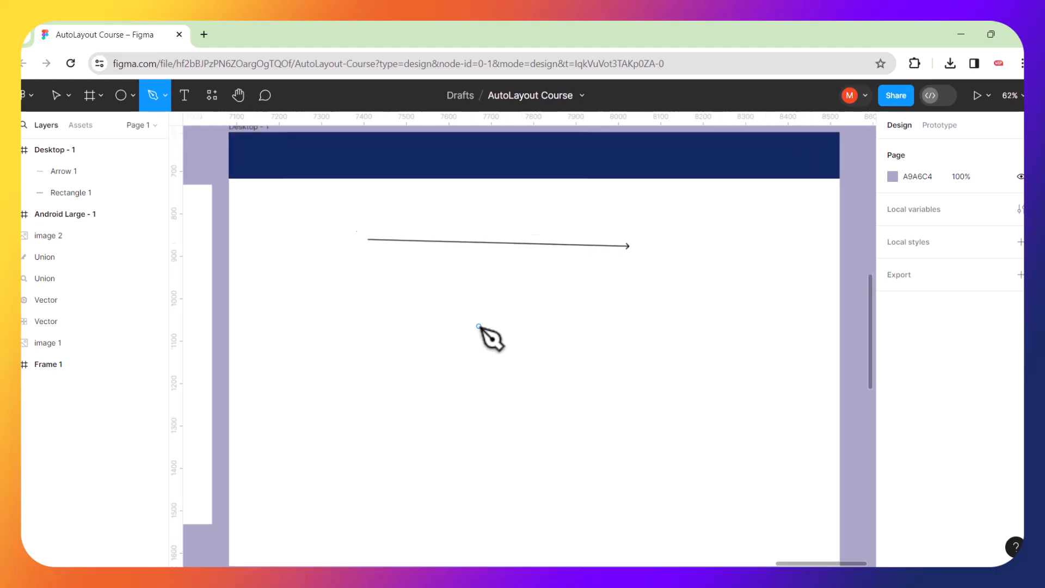
{"action": "scroll", "coordinate": [479, 329], "scroll_direction": "up", "scroll_amount": 5}
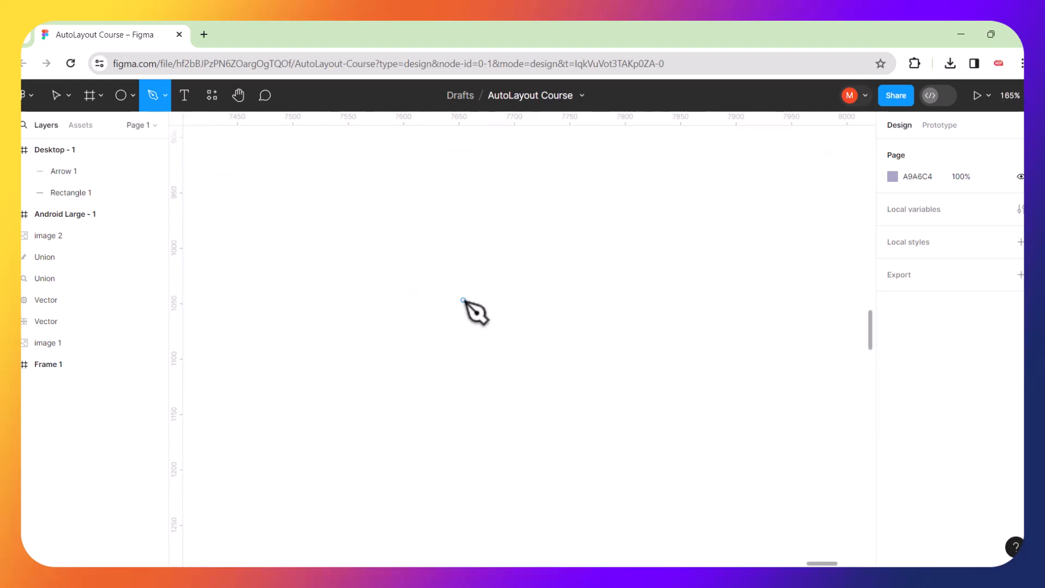
{"action": "scroll", "coordinate": [403, 284], "scroll_direction": "up", "scroll_amount": 3}
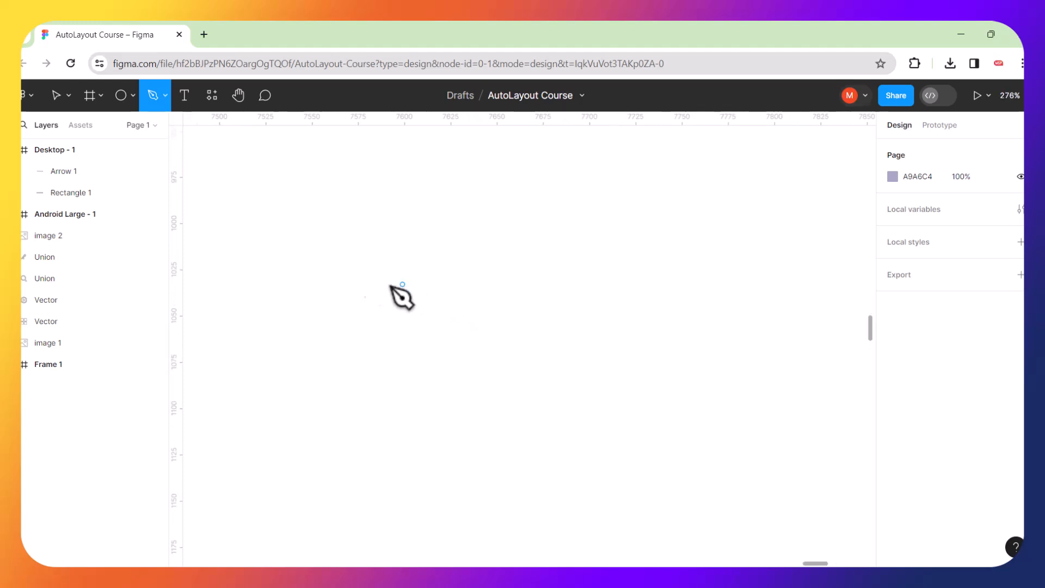
{"action": "left_click", "coordinate": [325, 262]}
{"action": "left_click", "coordinate": [593, 200]}
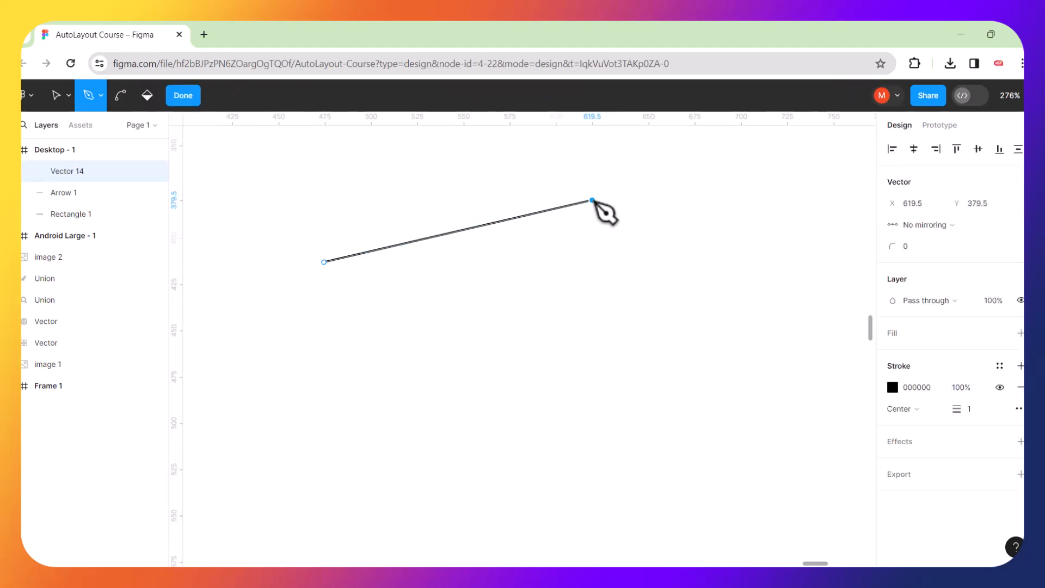
{"action": "left_click", "coordinate": [622, 439]}
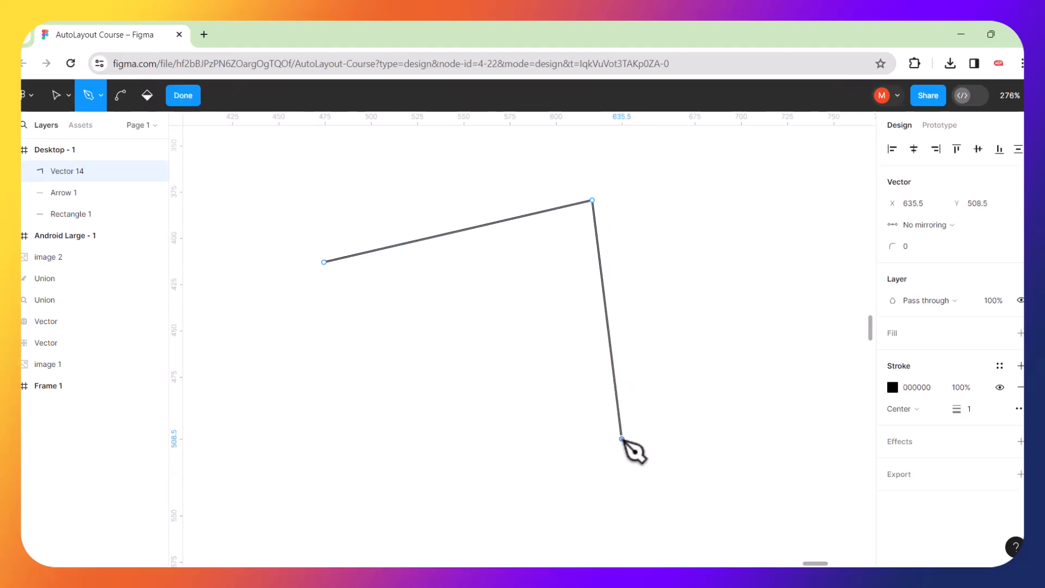
{"action": "left_click", "coordinate": [332, 434]}
{"action": "left_click", "coordinate": [325, 262]}
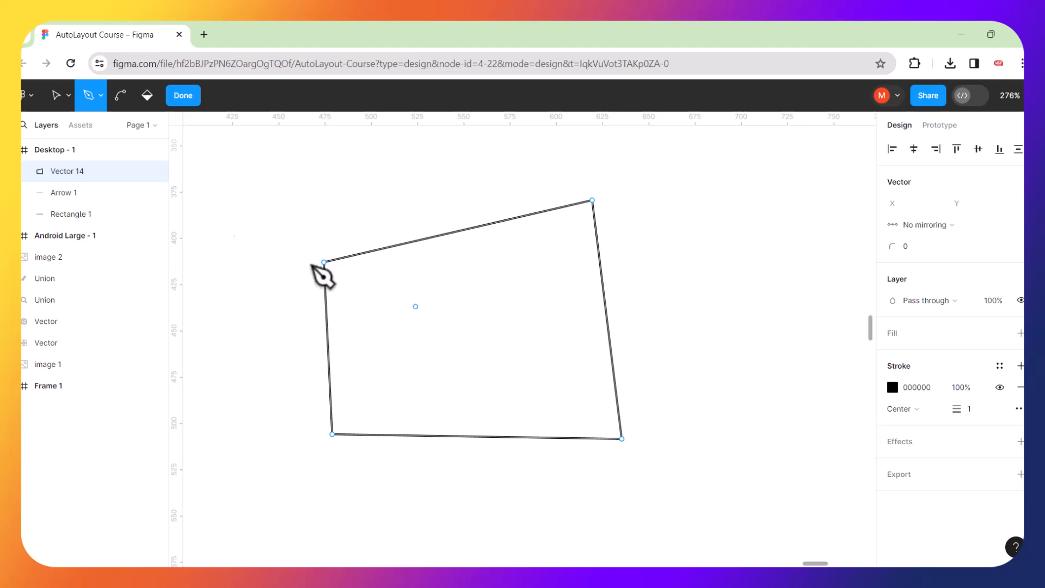
Set the four-sided shape's stroke width to 0 and add a D9D9D9 fill to it.
{"action": "left_click", "coordinate": [55, 96]}
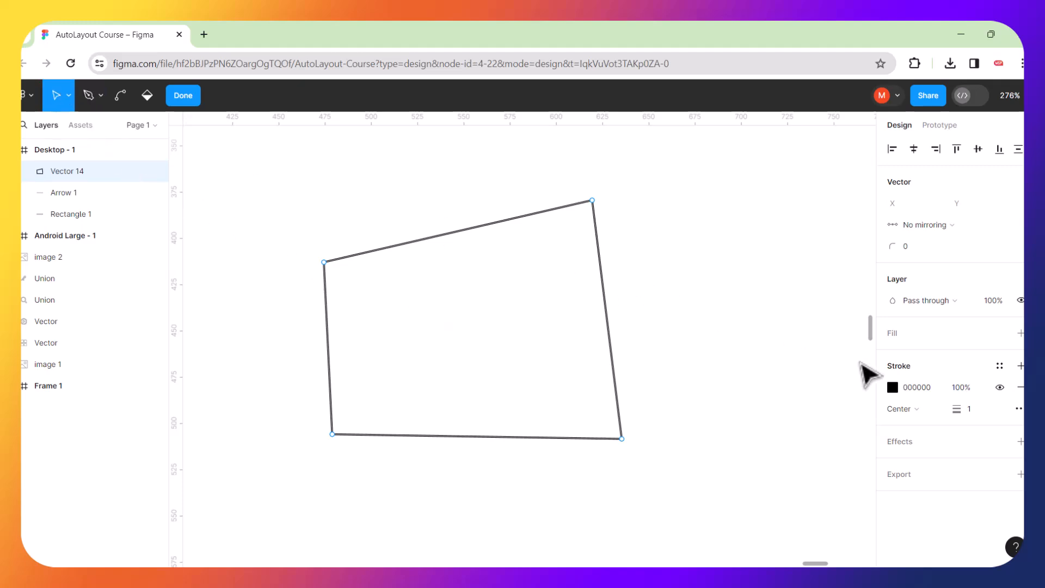
{"action": "left_click_drag", "start_coordinate": [962, 414], "coordinate": [945, 414]}
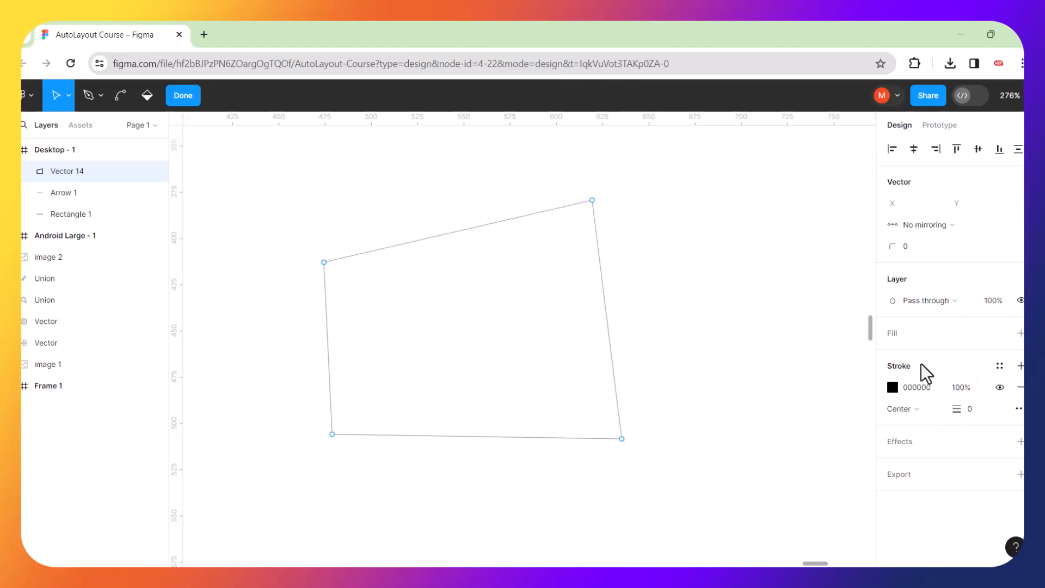
{"action": "left_click", "coordinate": [1021, 333]}
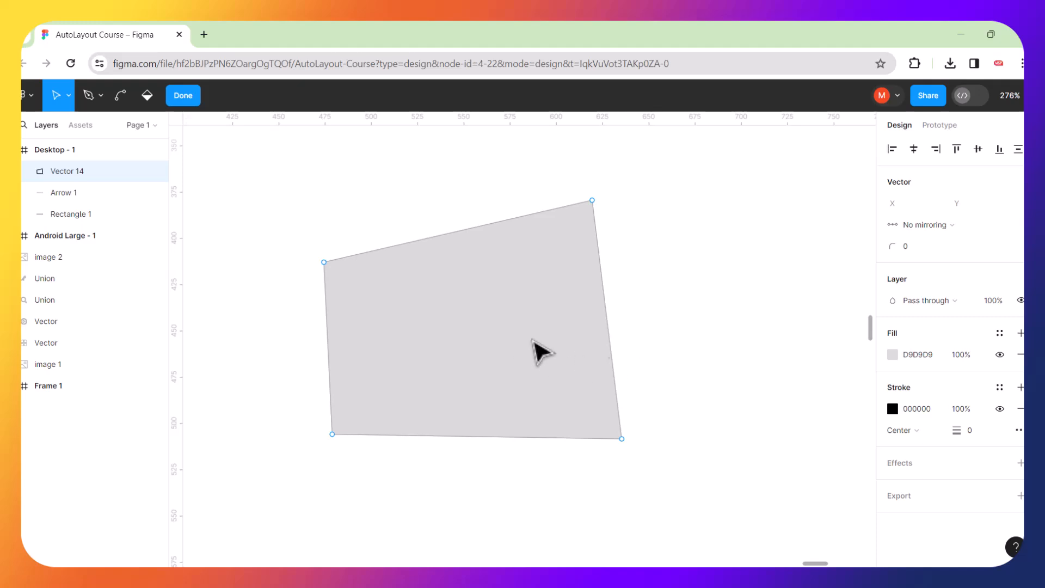
Leave vector editing and delete the filled four-sided shape.
{"action": "double_click", "coordinate": [742, 333]}
{"action": "key", "text": "Delete"}
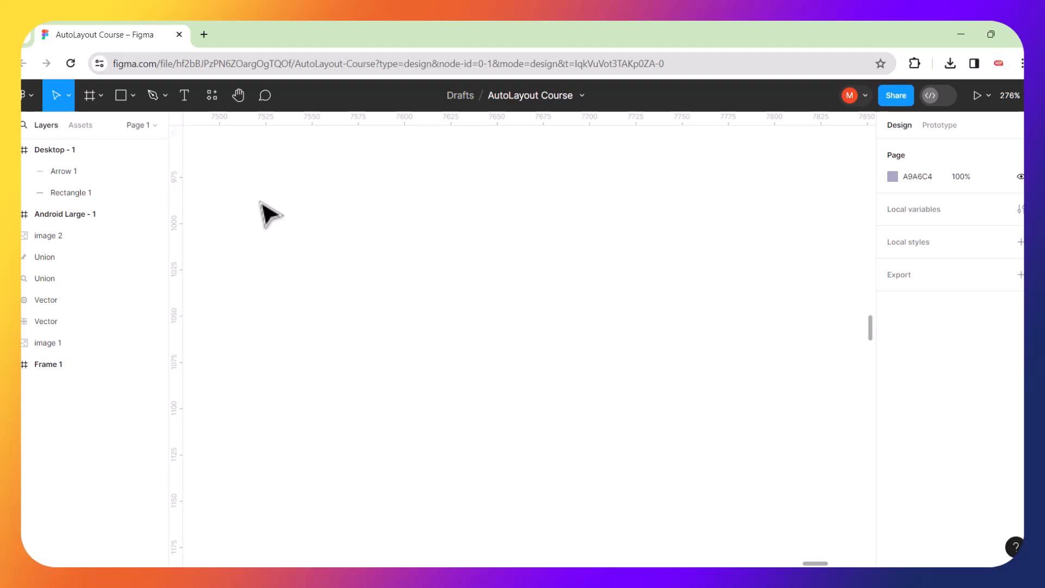
Draw a closed, straight-sided outline with eight corners below the arrow using the Pen tool, its lowest corner at about X 558, Y 509.
{"action": "left_click", "coordinate": [152, 96]}
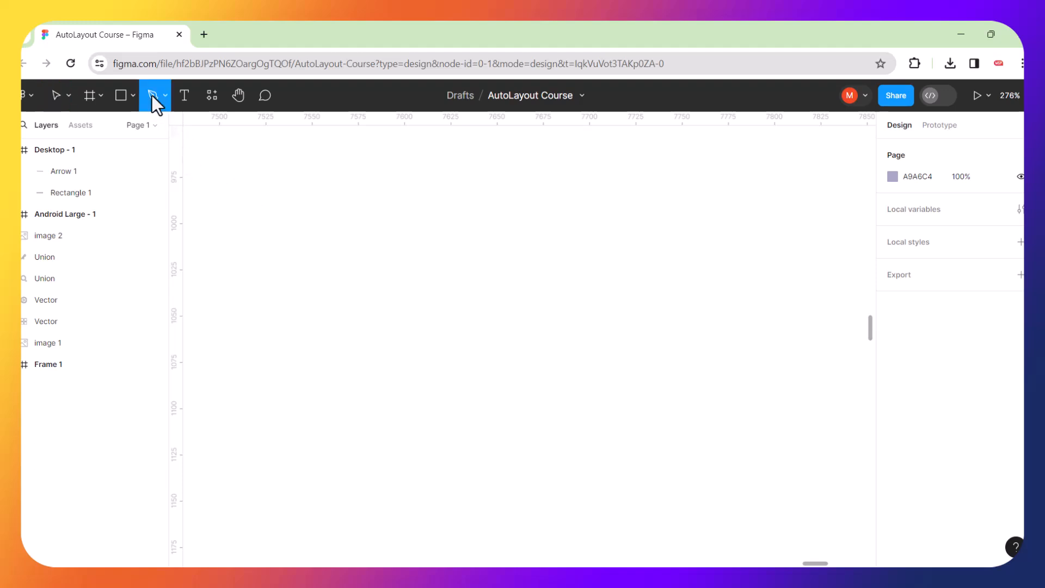
{"action": "left_click", "coordinate": [300, 219]}
{"action": "left_click", "coordinate": [525, 188]}
{"action": "left_click", "coordinate": [628, 308]}
{"action": "left_click", "coordinate": [478, 440]}
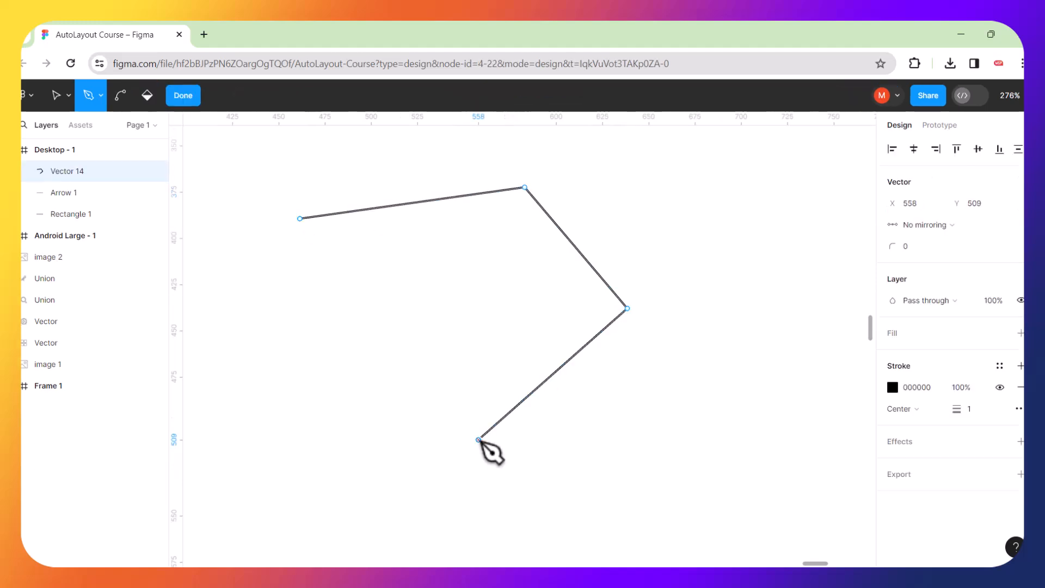
{"action": "left_click", "coordinate": [300, 405]}
{"action": "left_click", "coordinate": [525, 335]}
{"action": "left_click", "coordinate": [485, 252]}
{"action": "left_click", "coordinate": [300, 302]}
{"action": "left_click", "coordinate": [300, 218]}
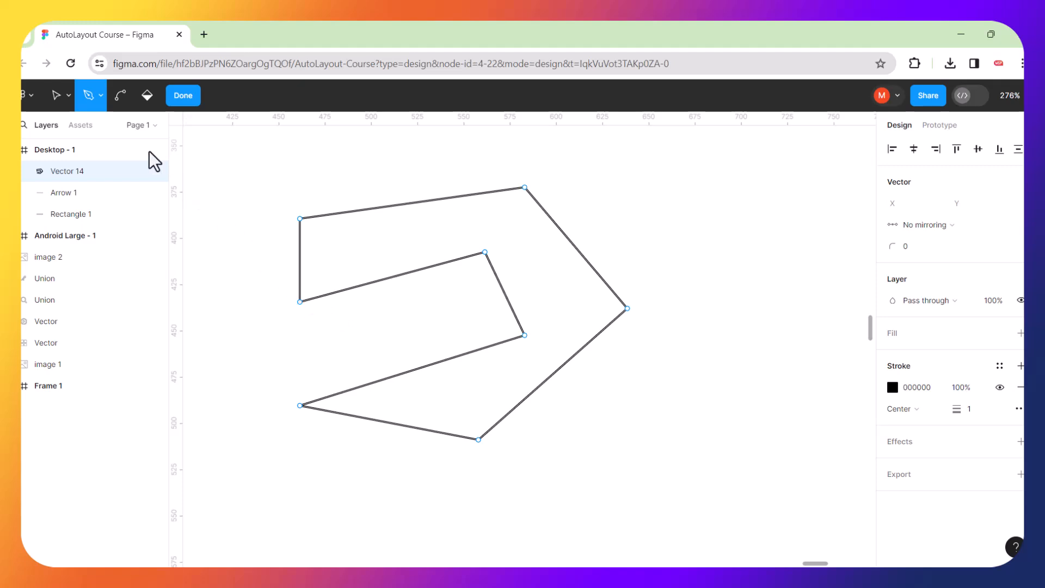
Finish editing the eight-cornered outline and delete it.
{"action": "left_click", "coordinate": [101, 95]}
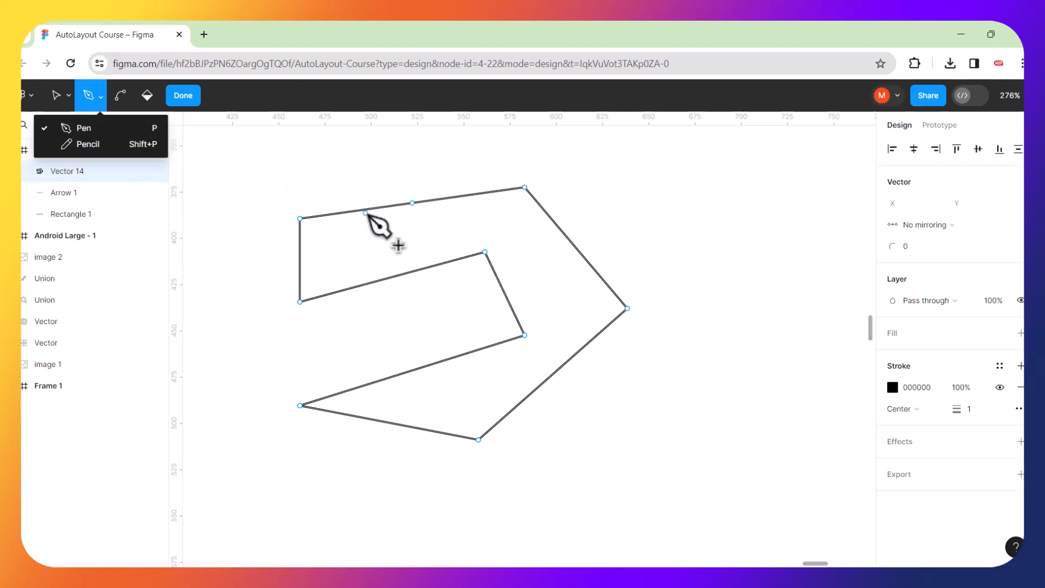
{"action": "left_click", "coordinate": [56, 95]}
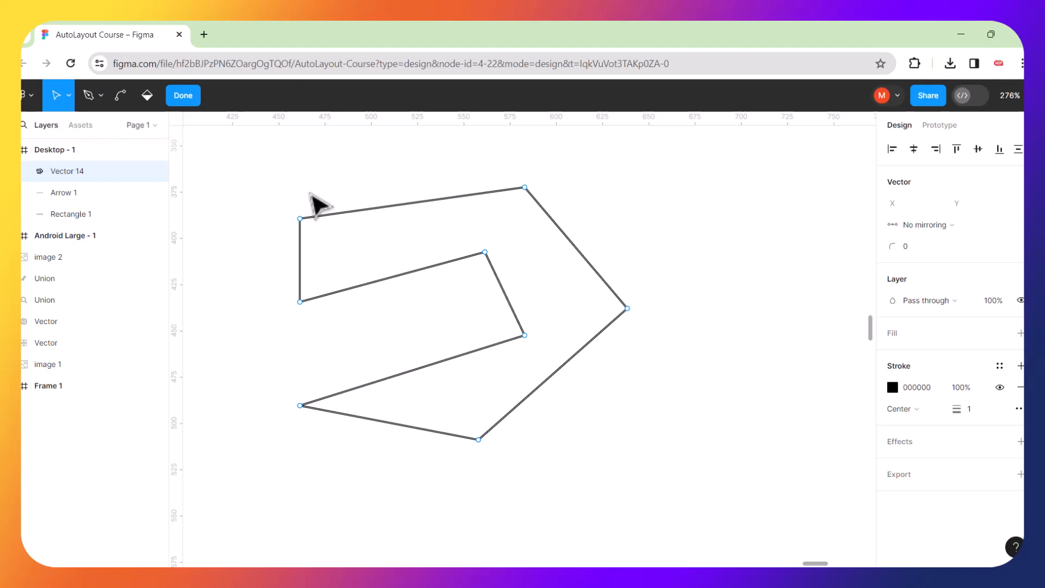
{"action": "key", "text": "Escape"}
{"action": "left_click", "coordinate": [245, 184]}
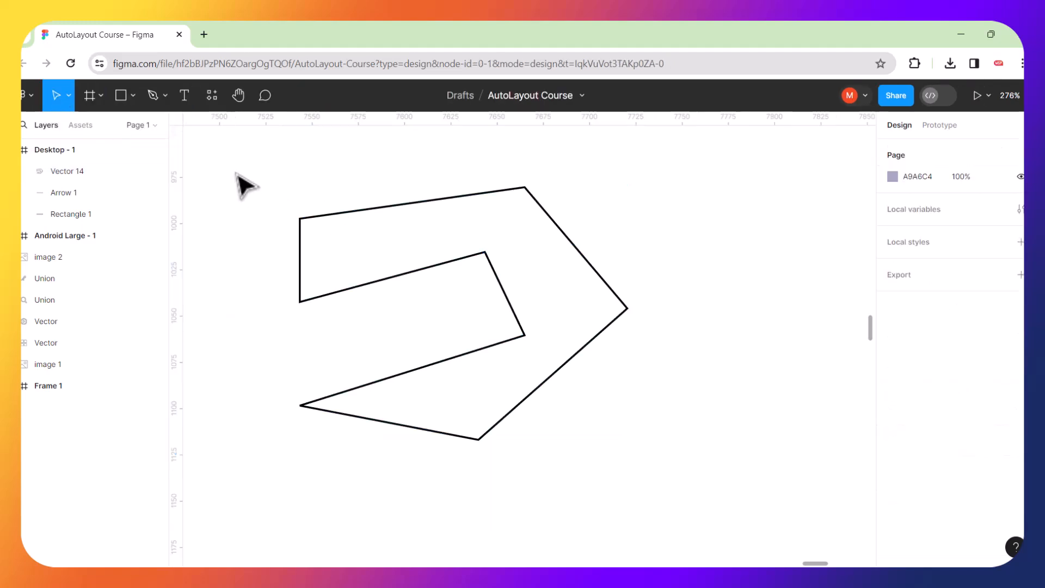
{"action": "left_click", "coordinate": [308, 220]}
{"action": "key", "text": "Delete"}
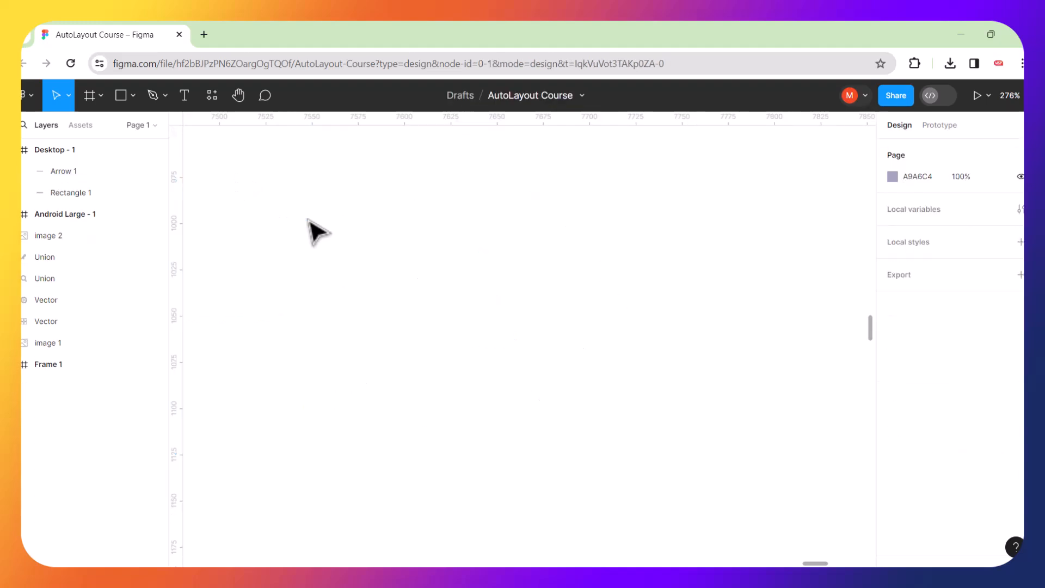
Draw the outer curve of a C-like shape with the Pen tool, from about X 496, Y 390 around to about X 478, Y 486.
{"action": "left_click", "coordinate": [154, 98]}
{"action": "left_click", "coordinate": [364, 219]}
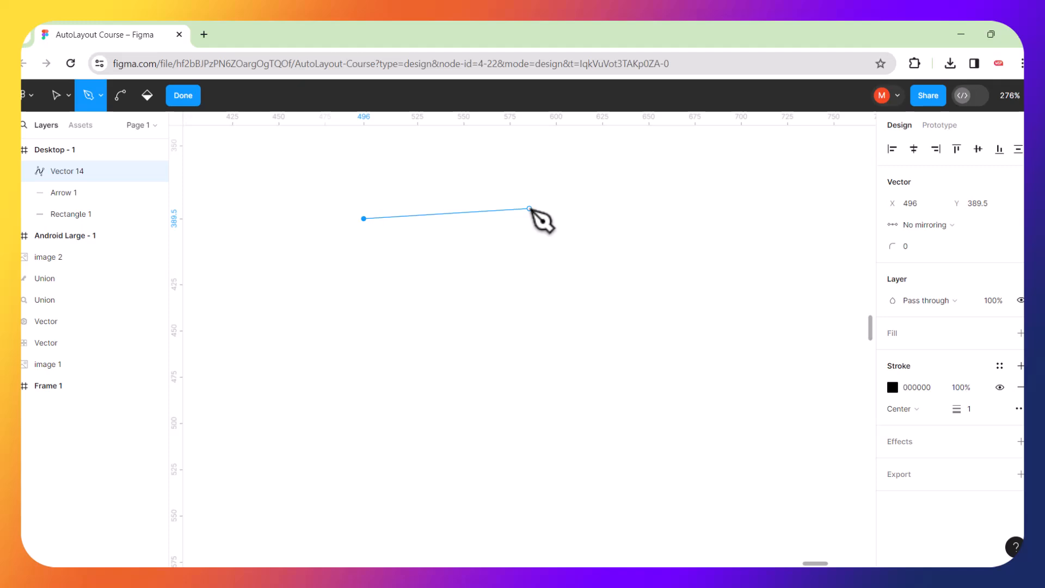
{"action": "left_click", "coordinate": [530, 208]}
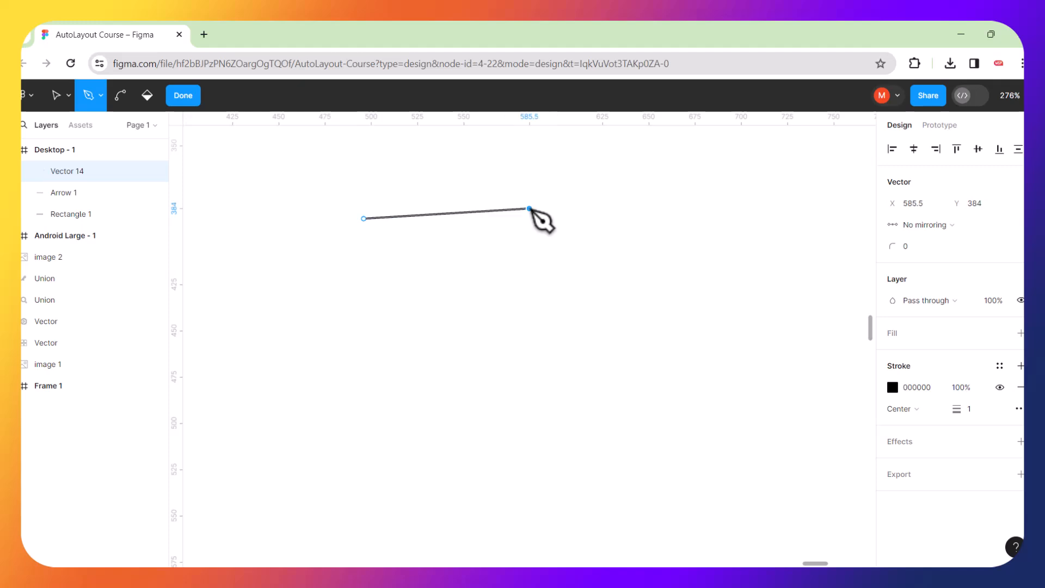
{"action": "left_click_drag", "start_coordinate": [531, 209], "coordinate": [614, 275]}
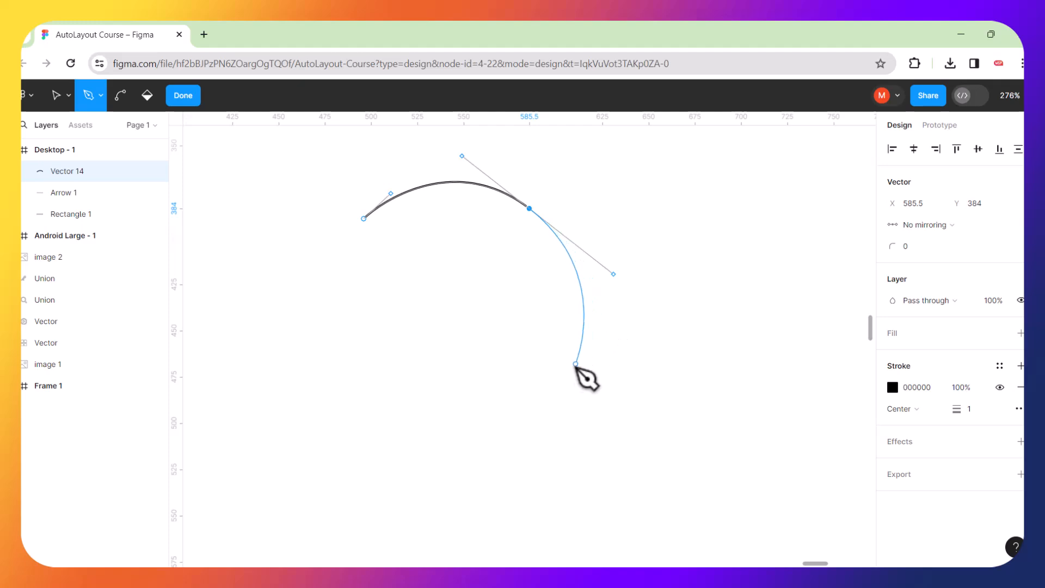
{"action": "left_click_drag", "start_coordinate": [523, 435], "coordinate": [477, 469]}
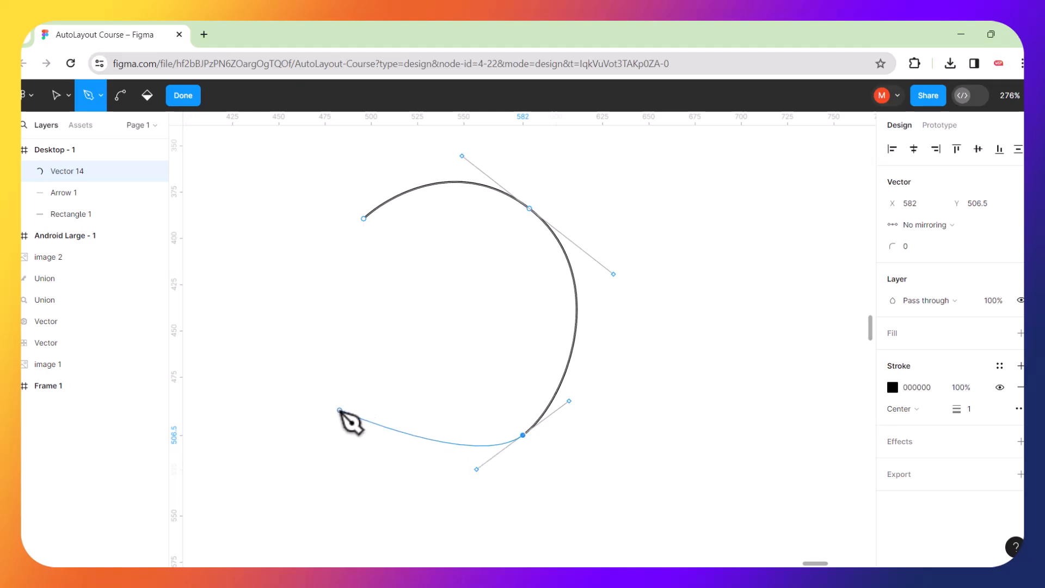
{"action": "left_click", "coordinate": [329, 398]}
{"action": "left_click_drag", "start_coordinate": [330, 398], "coordinate": [289, 333]}
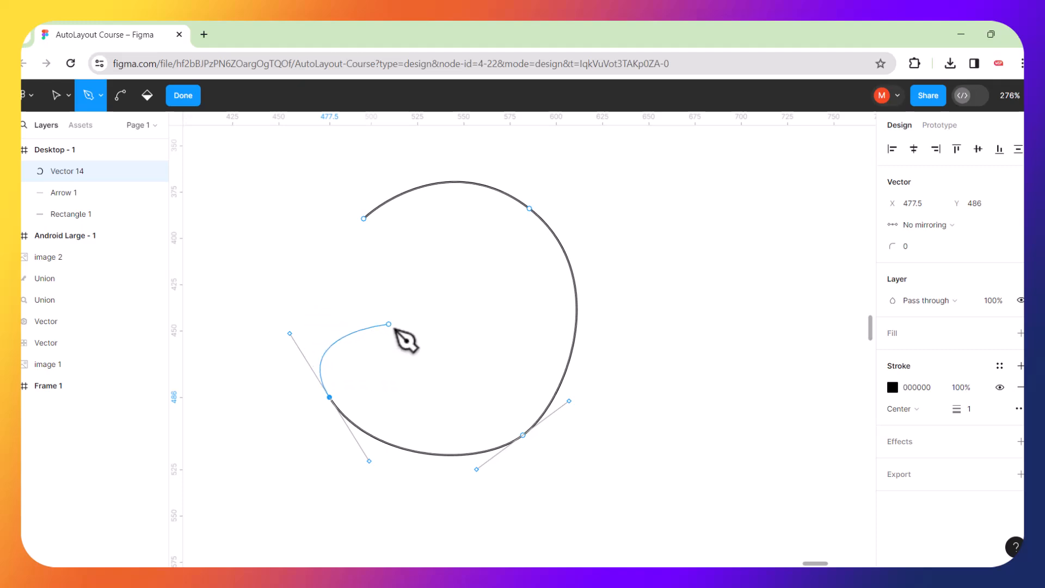
Continue the path with smooth inner curves to about X 468.5, Y 420 and close it at its starting point.
{"action": "left_click", "coordinate": [410, 362]}
{"action": "left_click_drag", "start_coordinate": [417, 366], "coordinate": [443, 397]}
{"action": "left_click_drag", "start_coordinate": [529, 342], "coordinate": [543, 307]}
{"action": "left_click_drag", "start_coordinate": [506, 249], "coordinate": [481, 234]}
{"action": "left_click_drag", "start_coordinate": [410, 238], "coordinate": [389, 261]}
{"action": "left_click_drag", "start_coordinate": [364, 301], "coordinate": [334, 316]}
{"action": "left_click_drag", "start_coordinate": [312, 275], "coordinate": [320, 263]}
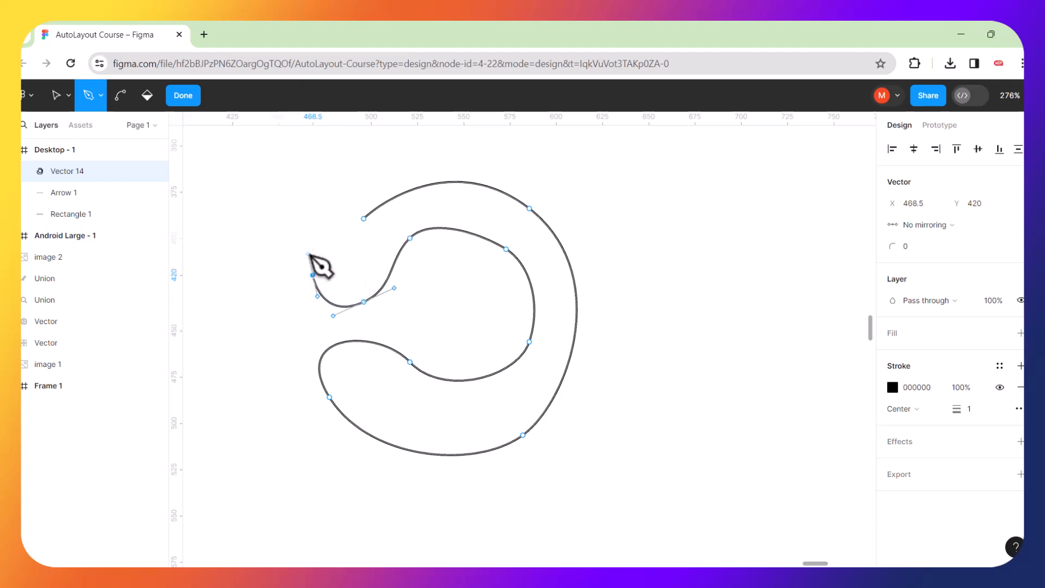
{"action": "left_click", "coordinate": [363, 218]}
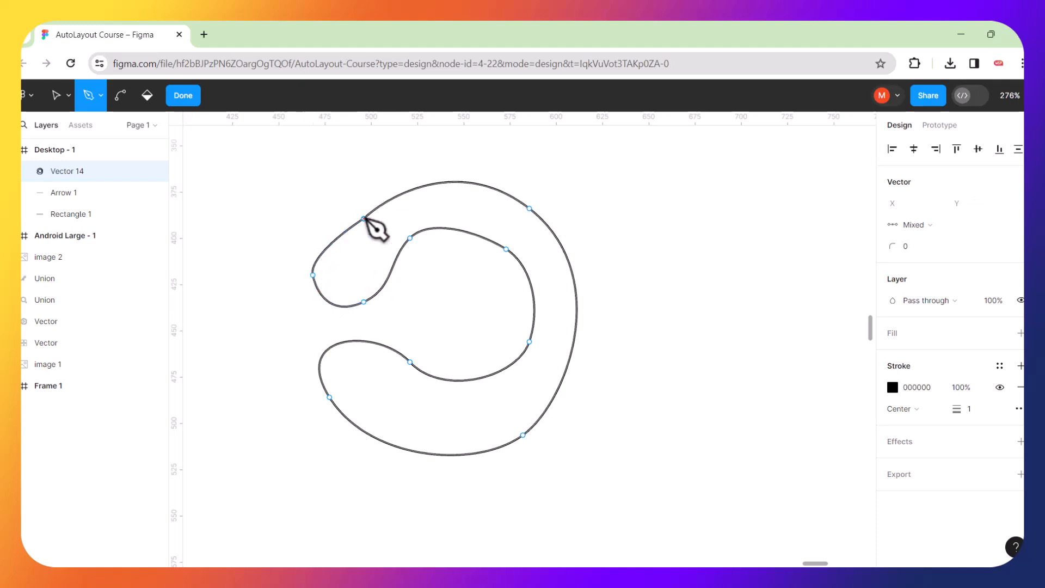
{"action": "left_click", "coordinate": [338, 222]}
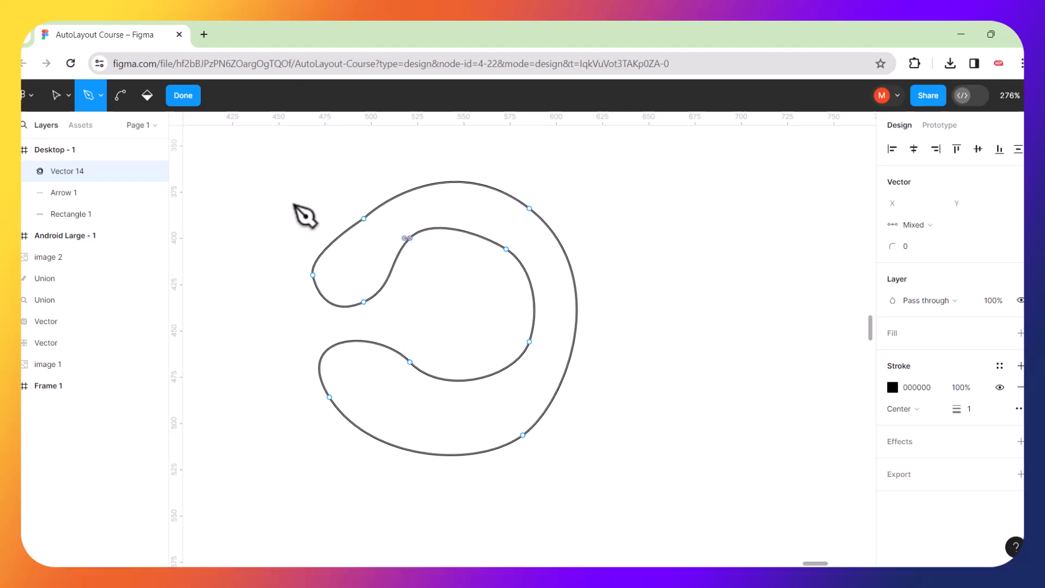
Fill the closed curved shape with dark brown 401E1E and deselect it.
{"action": "left_click", "coordinate": [57, 97]}
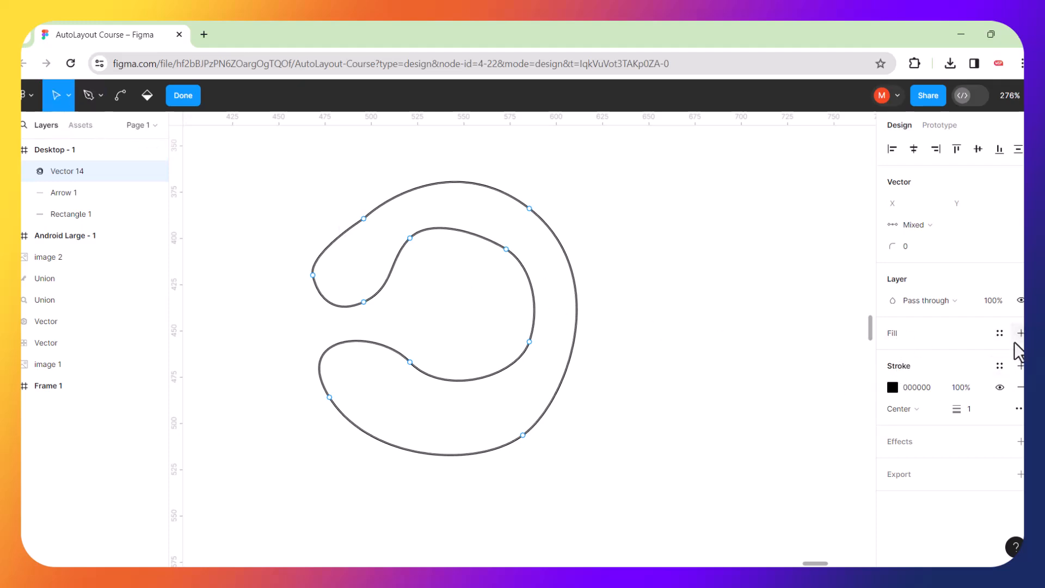
{"action": "left_click", "coordinate": [1021, 334]}
{"action": "left_click", "coordinate": [893, 354]}
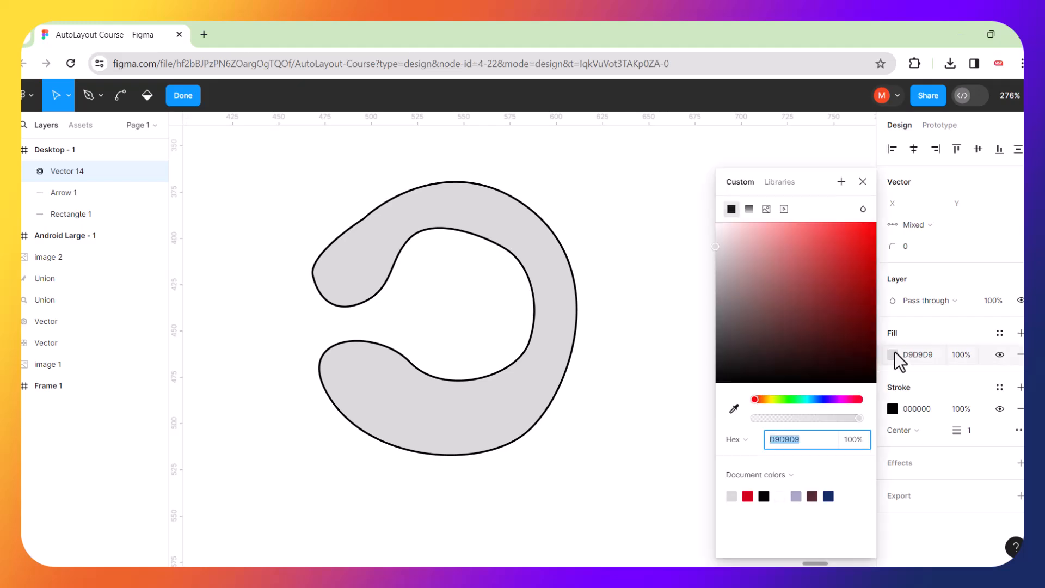
{"action": "left_click_drag", "start_coordinate": [826, 365], "coordinate": [801, 343]}
{"action": "key", "text": "Escape"}
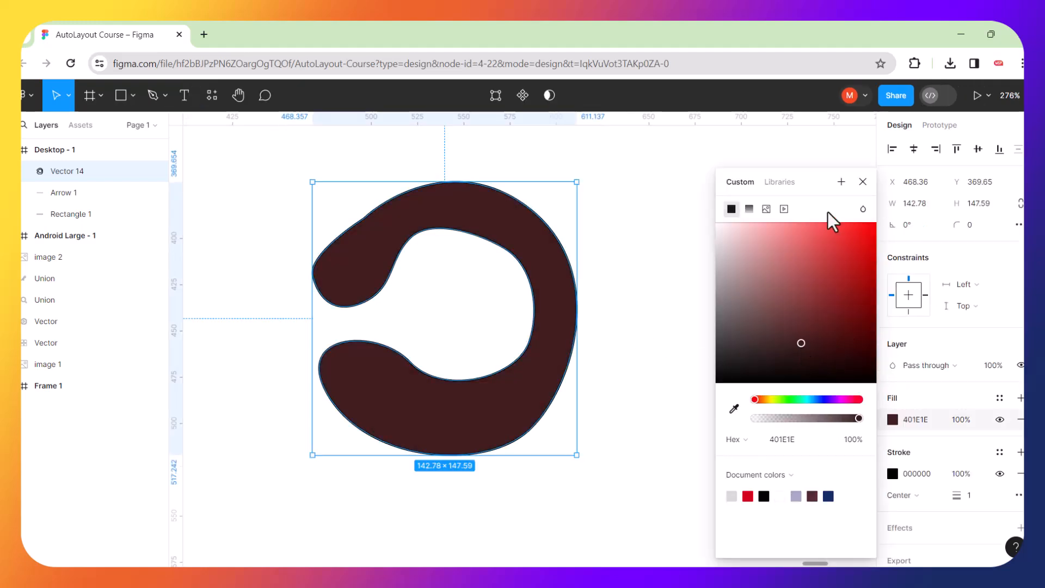
{"action": "left_click", "coordinate": [863, 181]}
{"action": "left_click", "coordinate": [691, 239]}
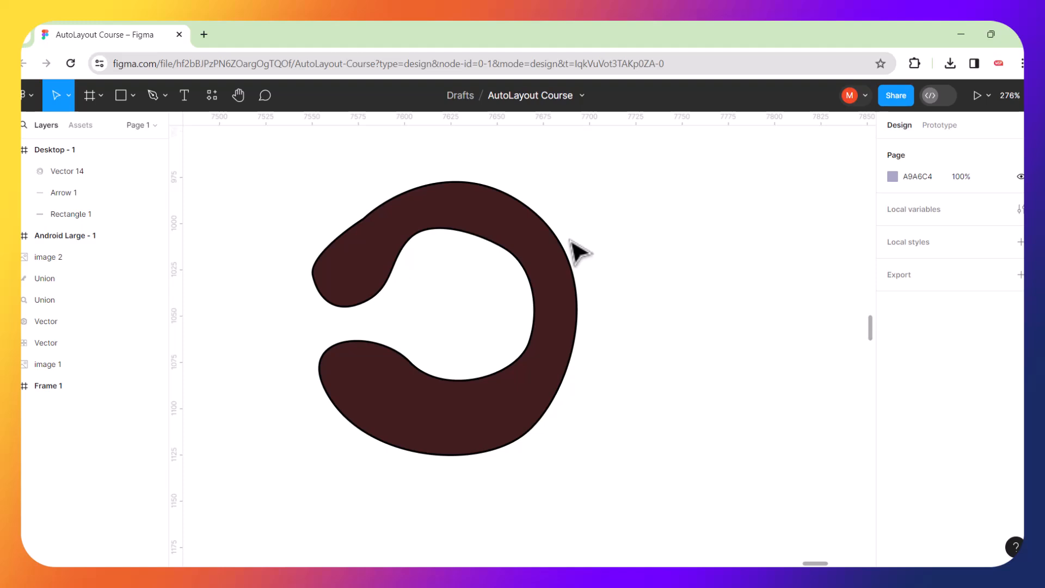
Locate the sneaker image on the canvas, select it and view the shoe close up.
{"action": "scroll", "coordinate": [572, 242], "scroll_direction": "down", "scroll_amount": 10}
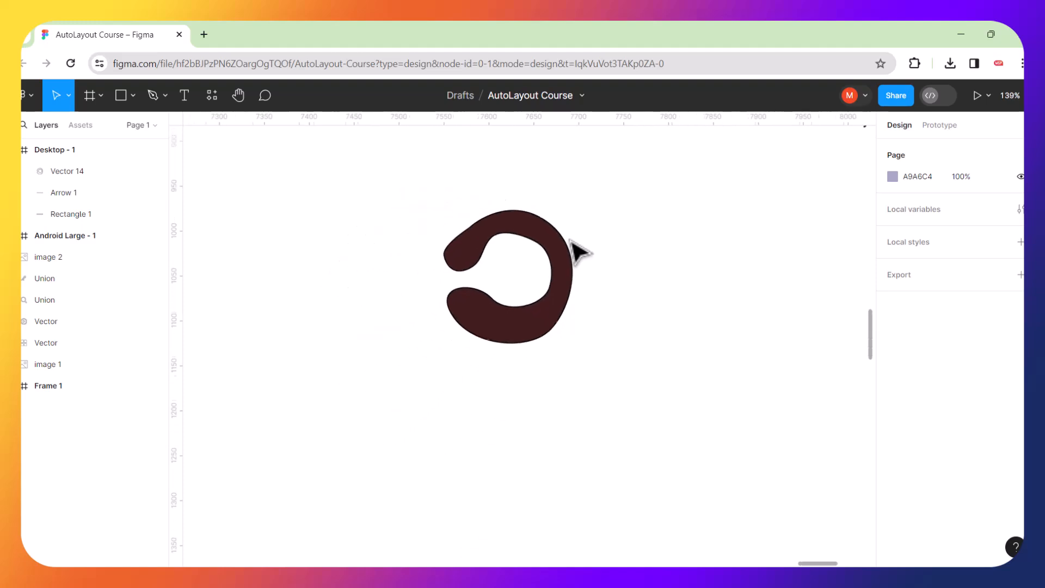
{"action": "scroll", "coordinate": [574, 250], "scroll_direction": "down", "scroll_amount": 3}
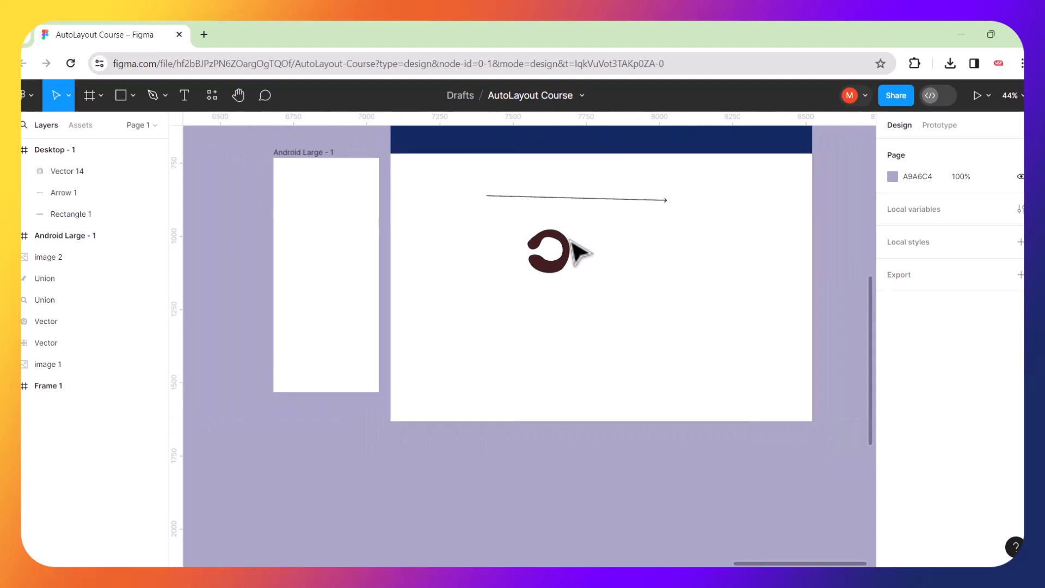
{"action": "scroll", "coordinate": [532, 280], "scroll_direction": "down", "scroll_amount": 3}
{"action": "scroll", "coordinate": [357, 261], "scroll_direction": "left", "scroll_amount": 15}
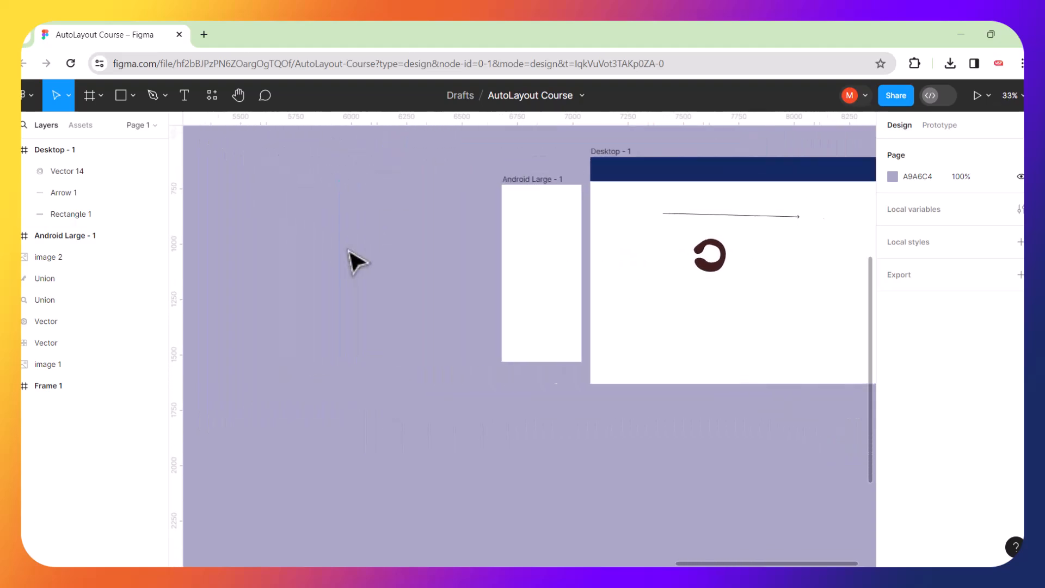
{"action": "scroll", "coordinate": [357, 261], "scroll_direction": "left", "scroll_amount": 10}
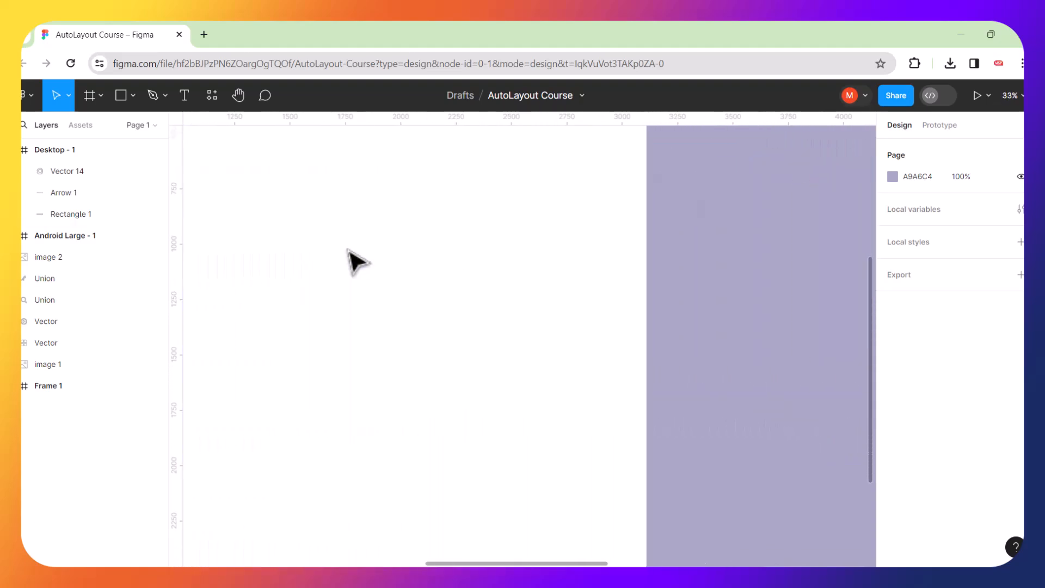
{"action": "scroll", "coordinate": [357, 261], "scroll_direction": "down", "scroll_amount": 4}
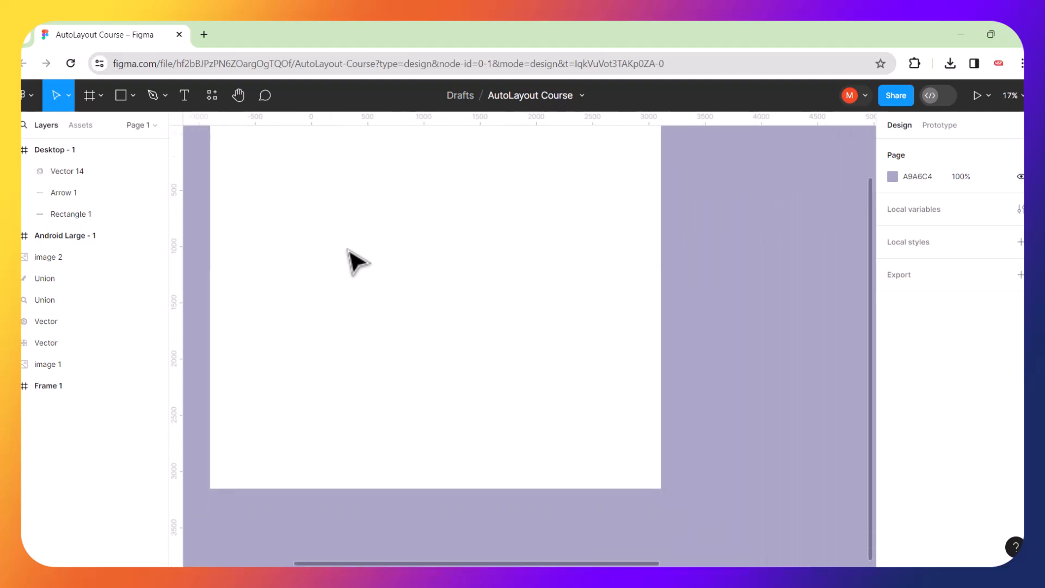
{"action": "key", "text": "shift+1"}
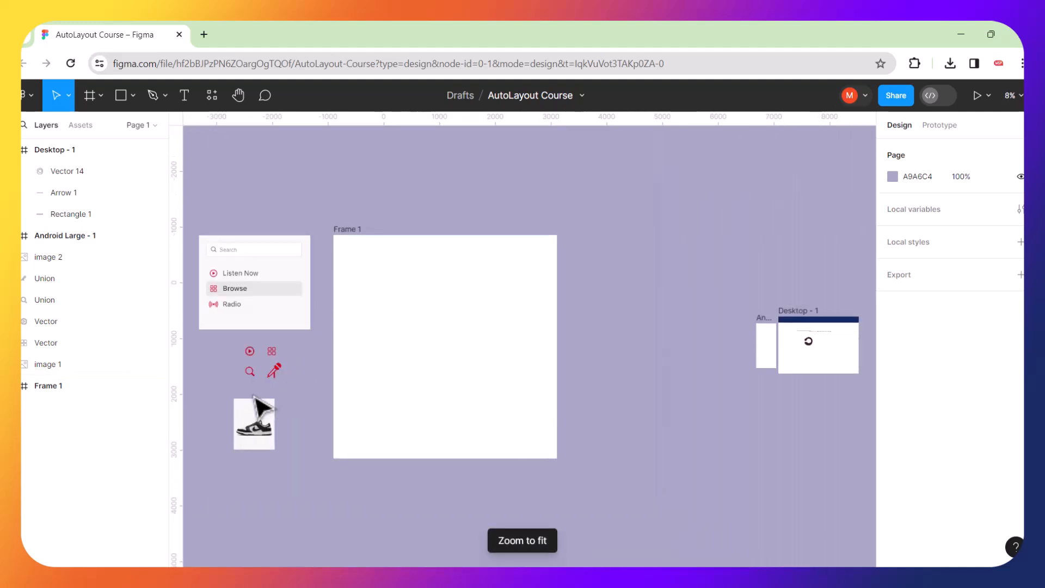
{"action": "left_click", "coordinate": [256, 416]}
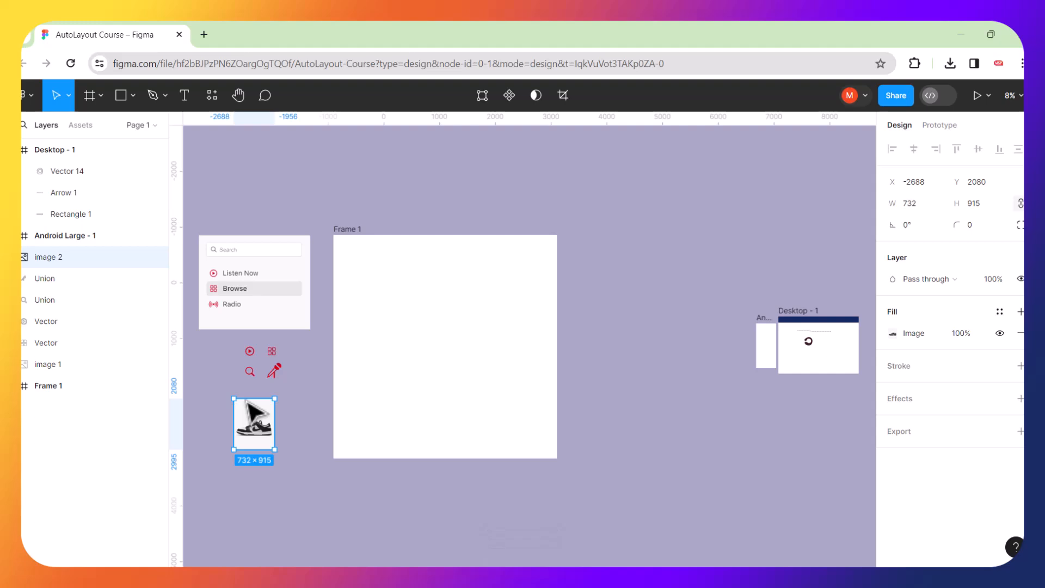
{"action": "key", "text": "shift+2"}
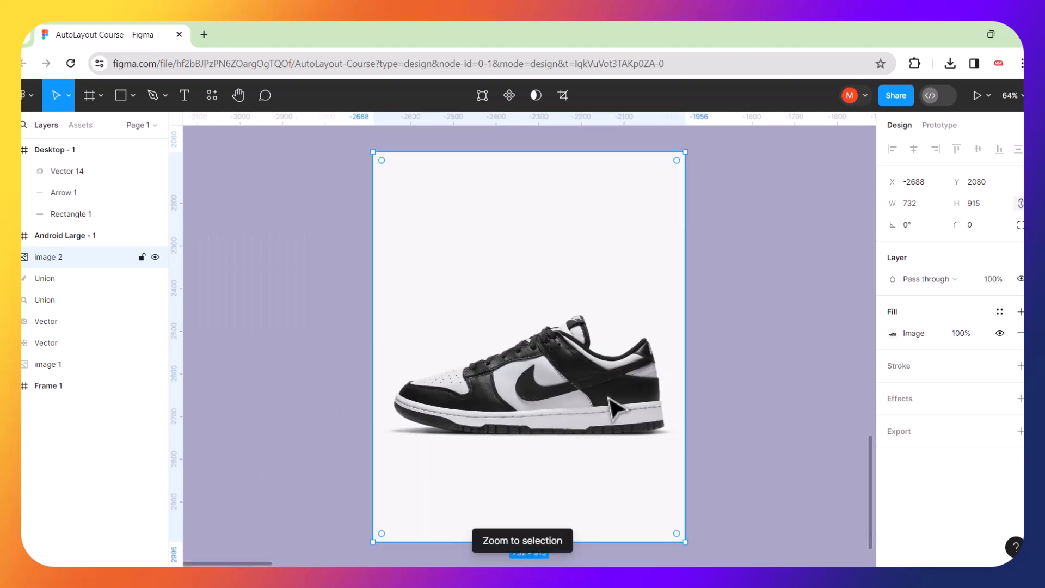
{"action": "scroll", "coordinate": [615, 408], "scroll_direction": "up", "scroll_amount": 5}
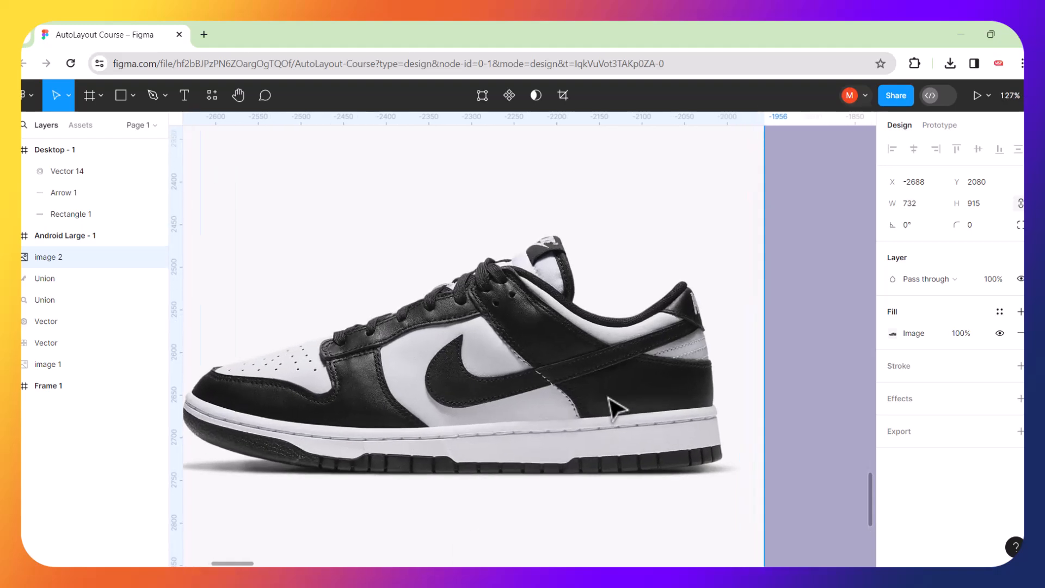
{"action": "scroll", "coordinate": [553, 371], "scroll_direction": "left", "scroll_amount": 3}
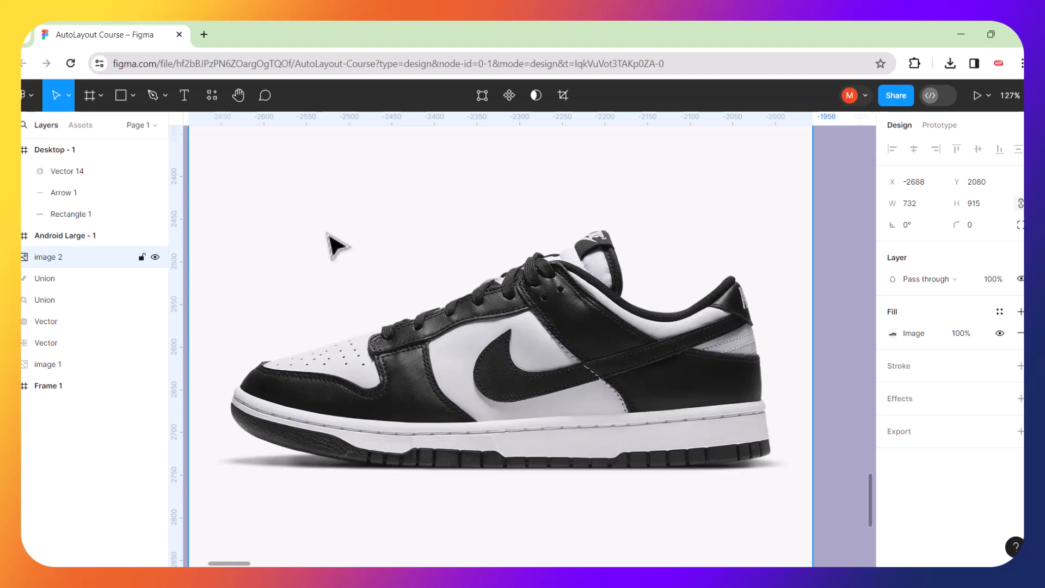
Trace the sneaker's upper outline with the Pen tool, from the toe over the laces, tongue and collar to the heel tip.
{"action": "left_click", "coordinate": [152, 93]}
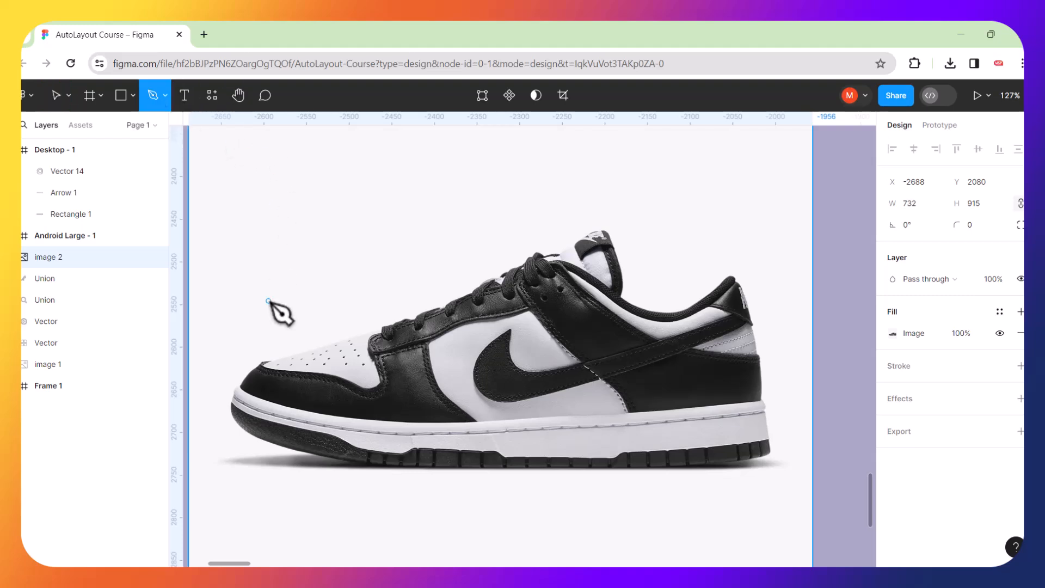
{"action": "left_click", "coordinate": [259, 439]}
{"action": "left_click_drag", "start_coordinate": [231, 412], "coordinate": [226, 391]}
{"action": "left_click_drag", "start_coordinate": [263, 363], "coordinate": [276, 354]}
{"action": "left_click_drag", "start_coordinate": [383, 332], "coordinate": [415, 320]}
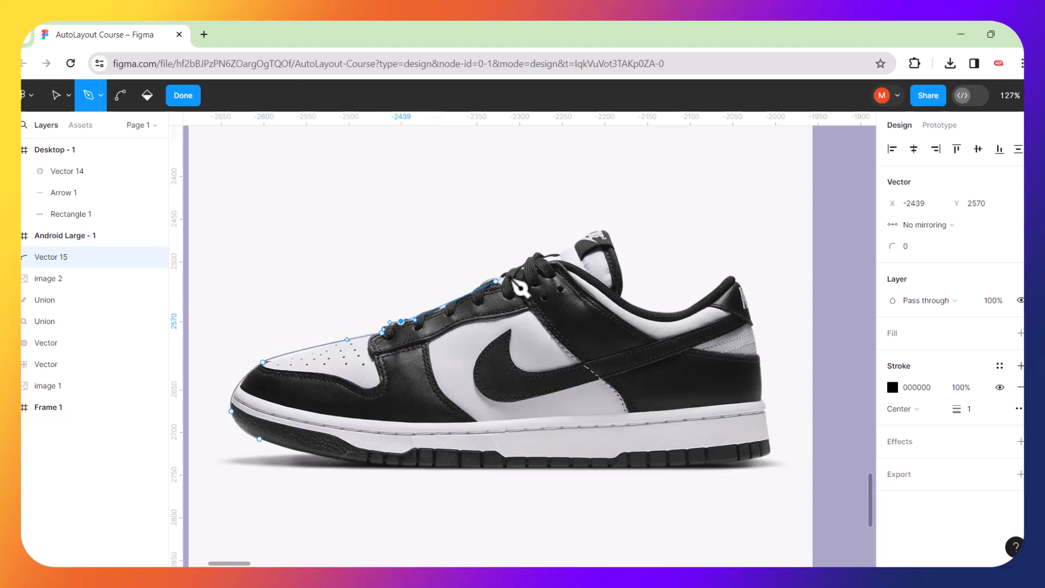
{"action": "left_click_drag", "start_coordinate": [531, 260], "coordinate": [619, 275]}
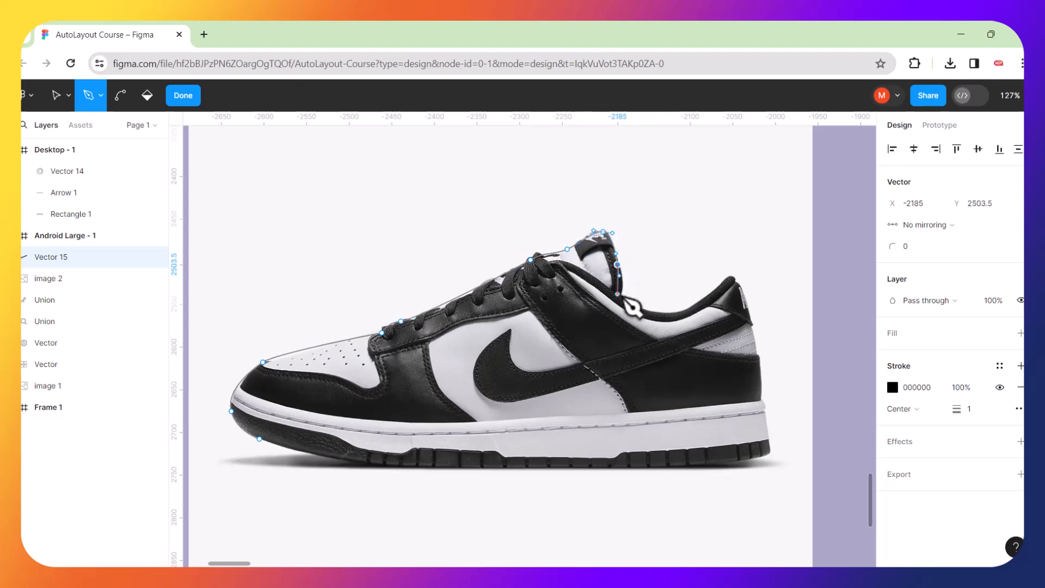
{"action": "left_click_drag", "start_coordinate": [678, 312], "coordinate": [741, 280]}
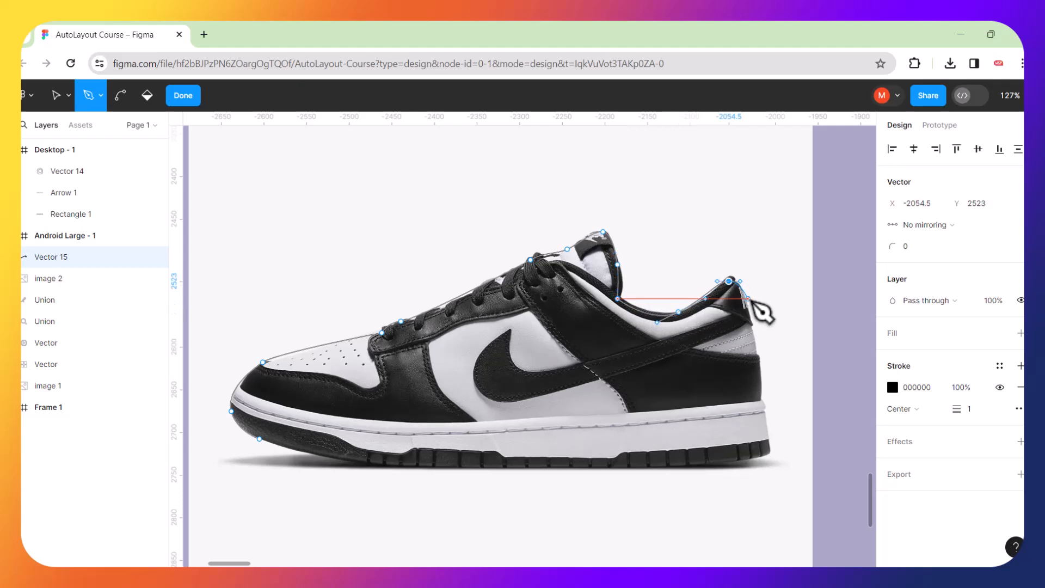
Continue the path down the heel and along the sole with straight and curved segments, and close it at its starting point.
{"action": "left_click_drag", "start_coordinate": [755, 333], "coordinate": [759, 361]}
{"action": "left_click", "coordinate": [763, 411]}
{"action": "left_click", "coordinate": [769, 453]}
{"action": "left_click", "coordinate": [665, 468]}
{"action": "left_click_drag", "start_coordinate": [664, 468], "coordinate": [578, 474]}
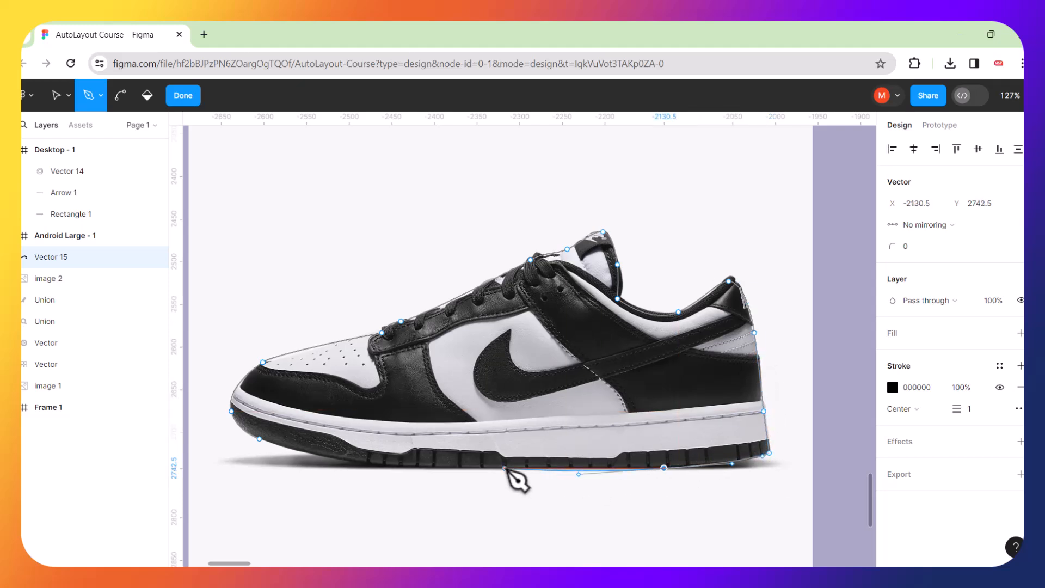
{"action": "left_click_drag", "start_coordinate": [385, 469], "coordinate": [344, 463]}
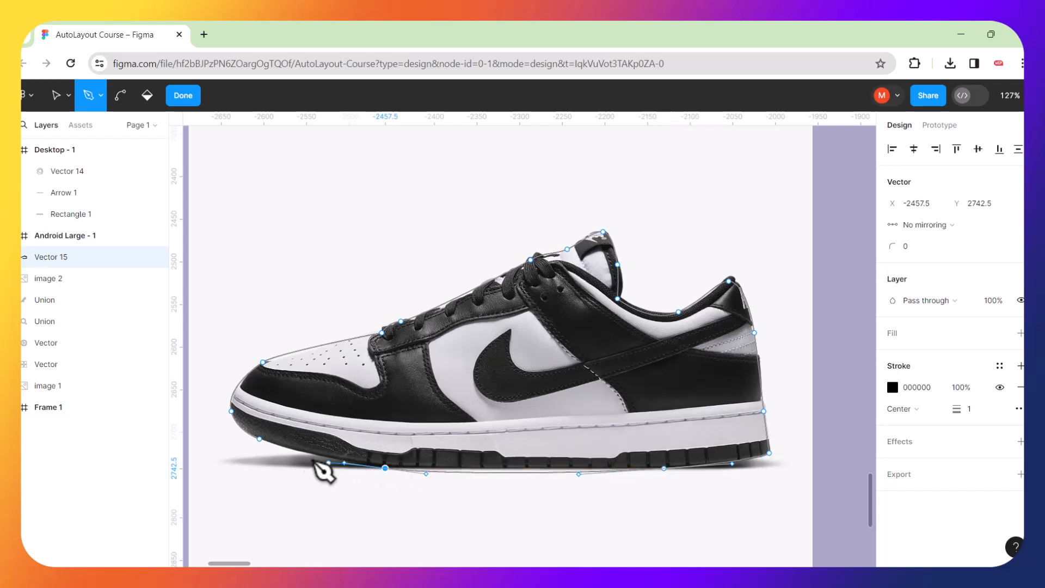
{"action": "left_click", "coordinate": [260, 439]}
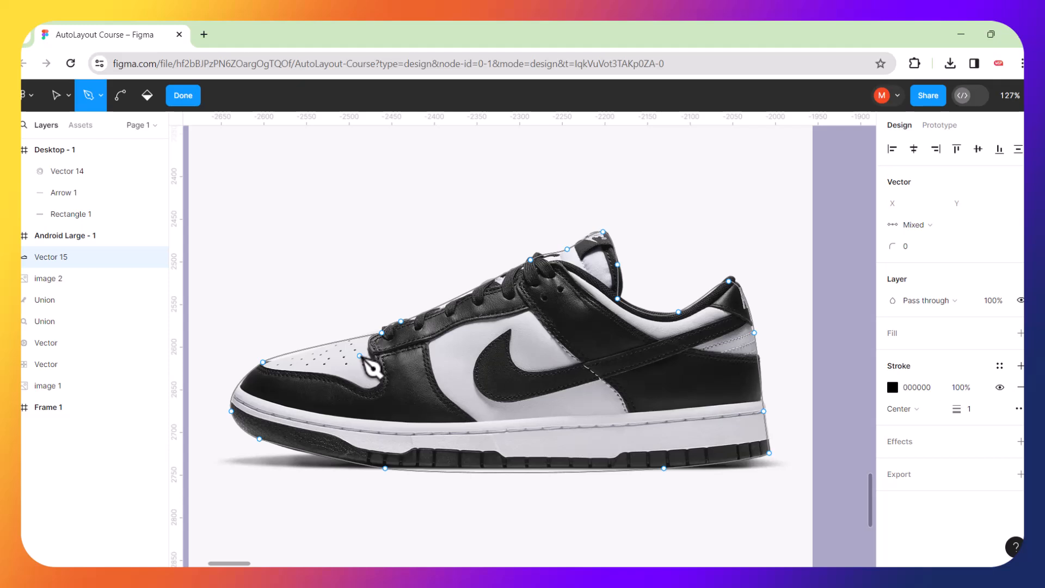
Fill the closed sneaker outline with purple 431AB6 and finish editing the path.
{"action": "scroll", "coordinate": [374, 369], "scroll_direction": "down", "scroll_amount": 5}
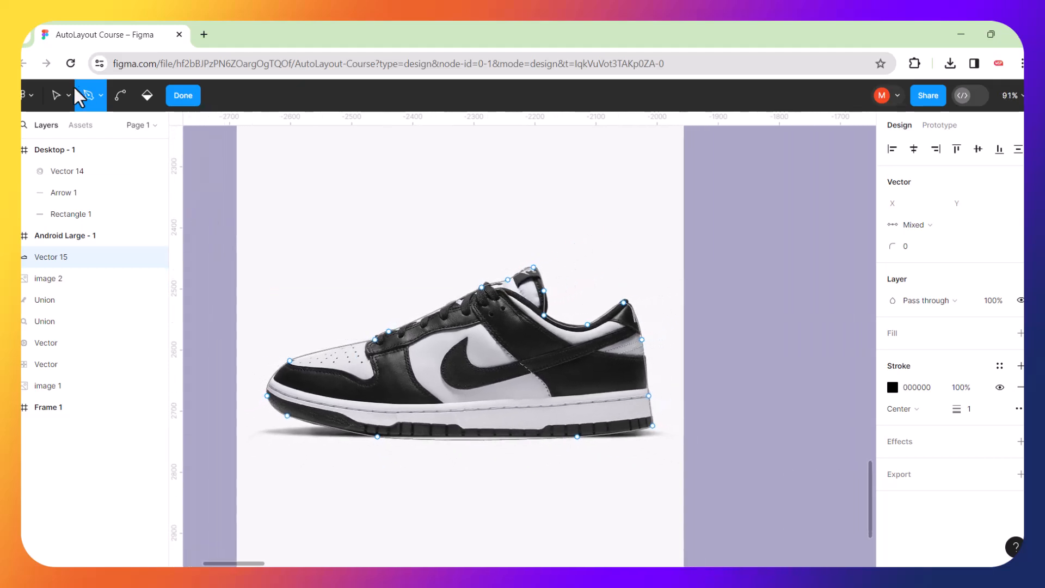
{"action": "left_click", "coordinate": [56, 96]}
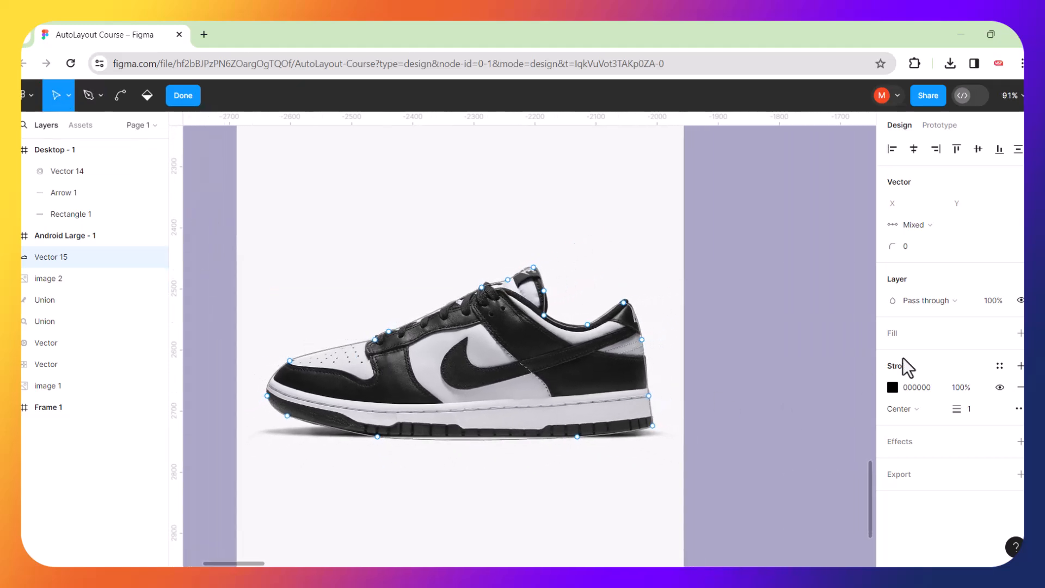
{"action": "left_click", "coordinate": [1020, 333]}
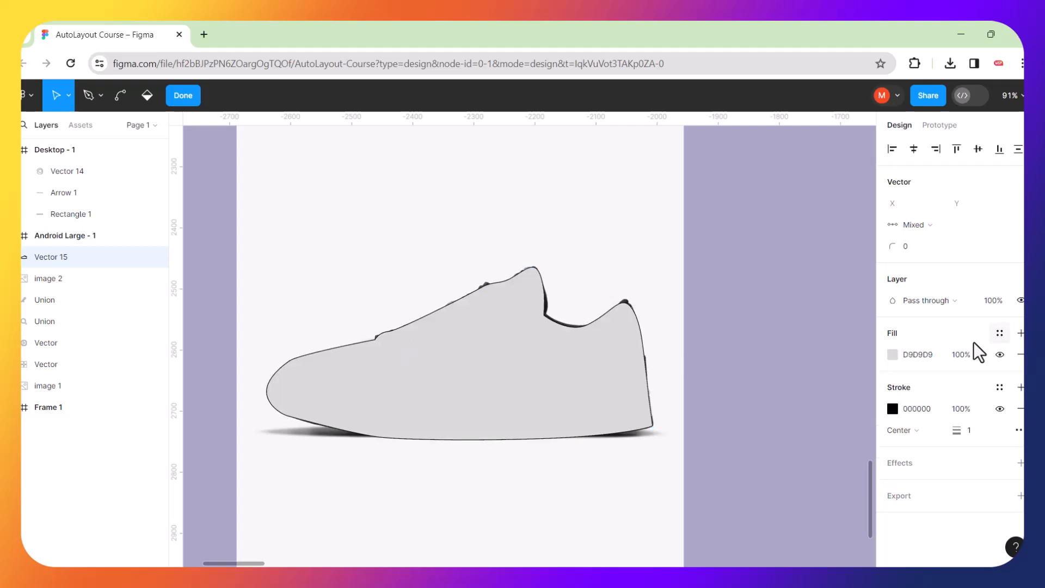
{"action": "left_click", "coordinate": [896, 353]}
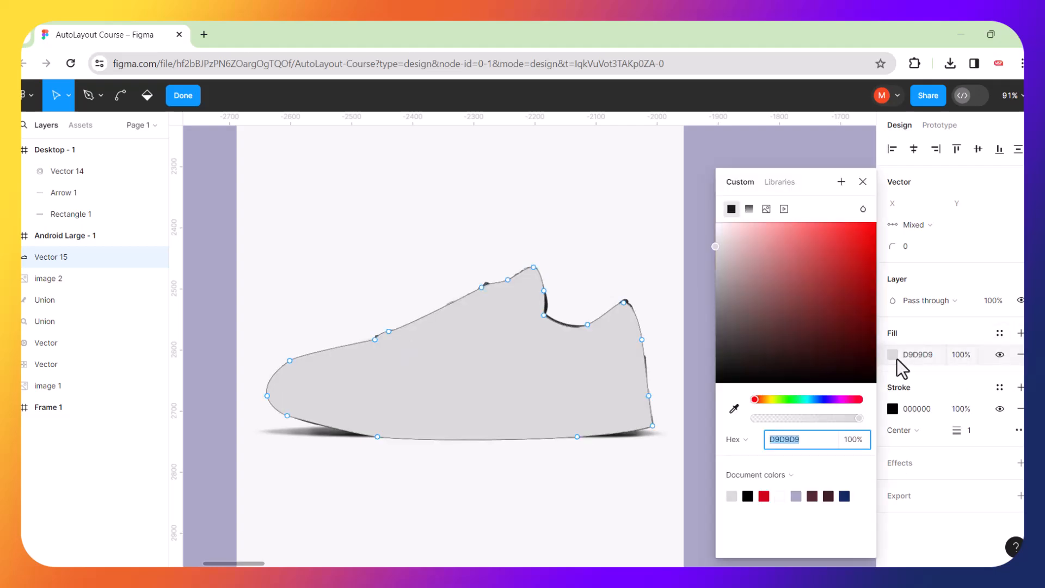
{"action": "left_click", "coordinate": [828, 399]}
{"action": "left_click", "coordinate": [853, 269]}
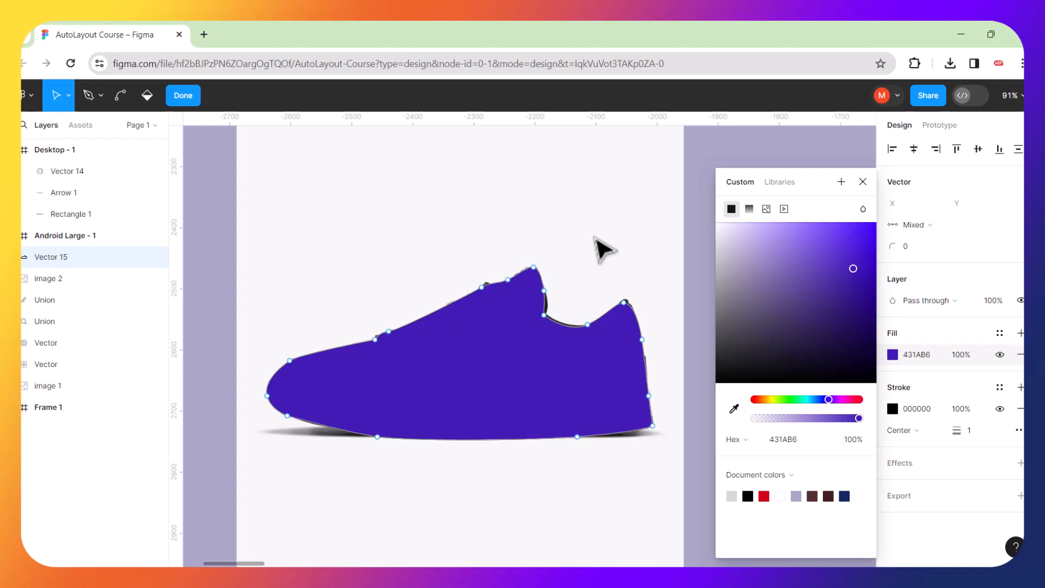
{"action": "key", "text": "Escape"}
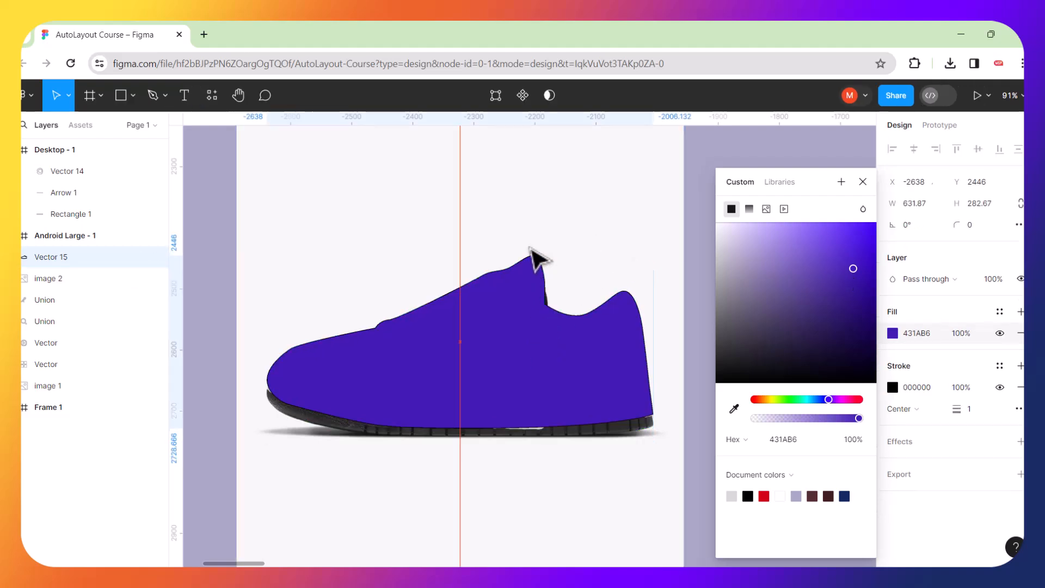
Separate the purple silhouette from the sneaker photo, shift the photo to X -2652, Y 2168, and move the silhouette into Frame 1.
{"action": "left_click_drag", "start_coordinate": [532, 360], "coordinate": [532, 201]}
{"action": "left_click_drag", "start_coordinate": [532, 386], "coordinate": [553, 441]}
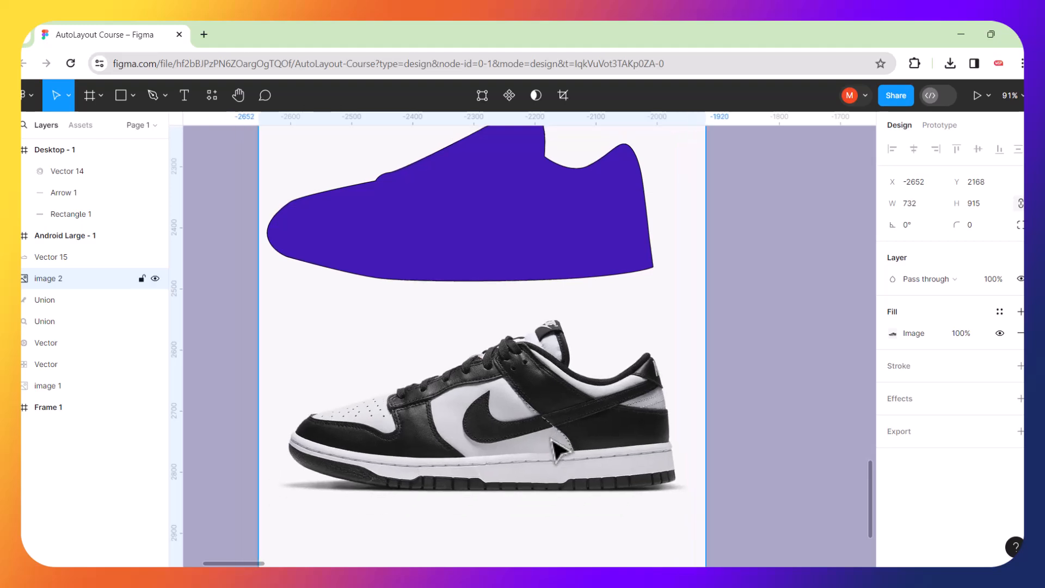
{"action": "scroll", "coordinate": [552, 441], "scroll_direction": "down", "scroll_amount": 10}
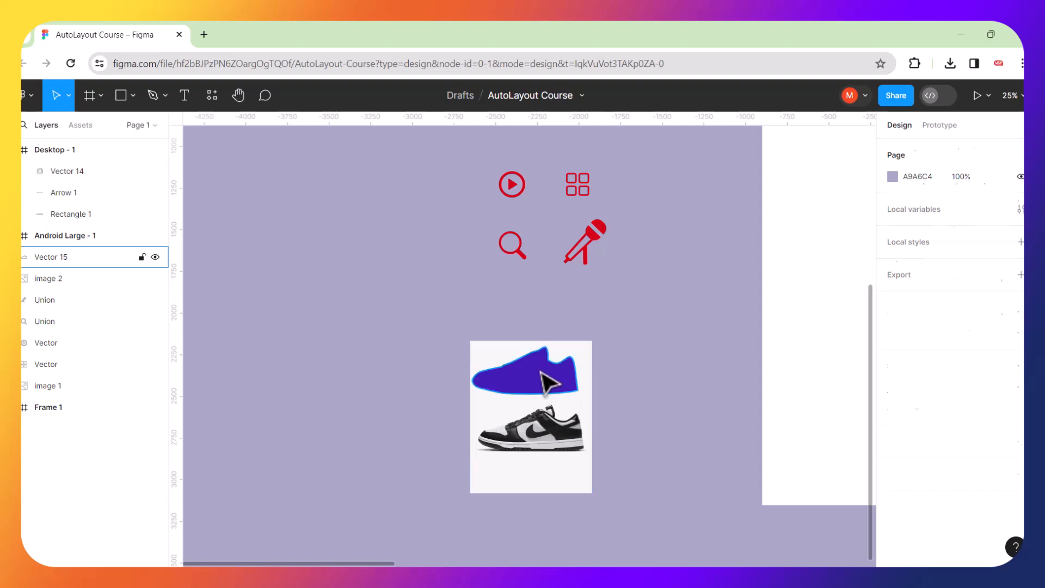
{"action": "left_click", "coordinate": [530, 378]}
{"action": "left_click_drag", "start_coordinate": [536, 388], "coordinate": [821, 365]}
{"action": "left_click", "coordinate": [773, 270]}
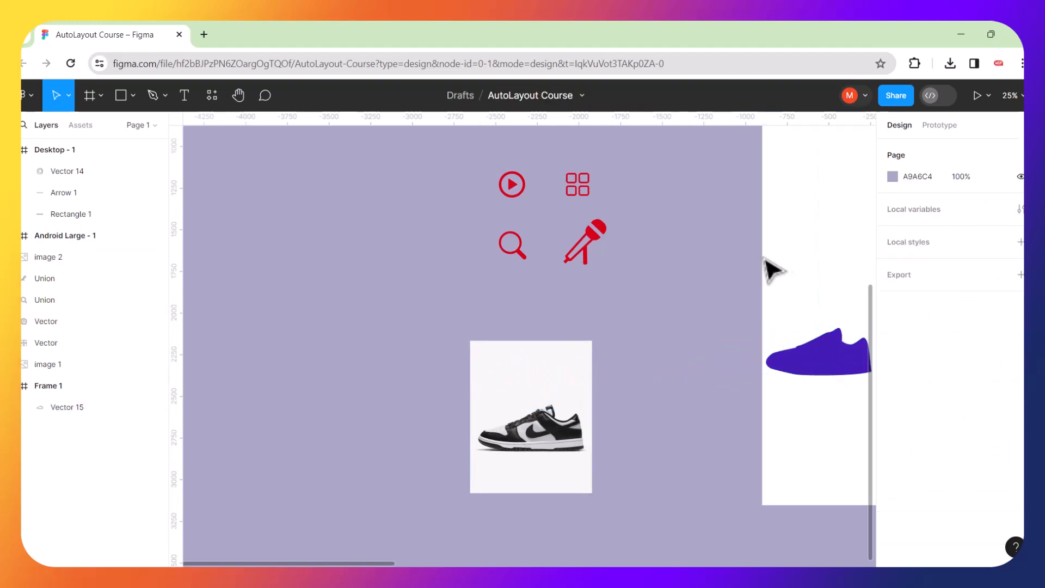
Reposition the purple silhouette inside Frame 1 at about X 889, Y 2680.
{"action": "scroll", "coordinate": [773, 270], "scroll_direction": "right", "scroll_amount": 10}
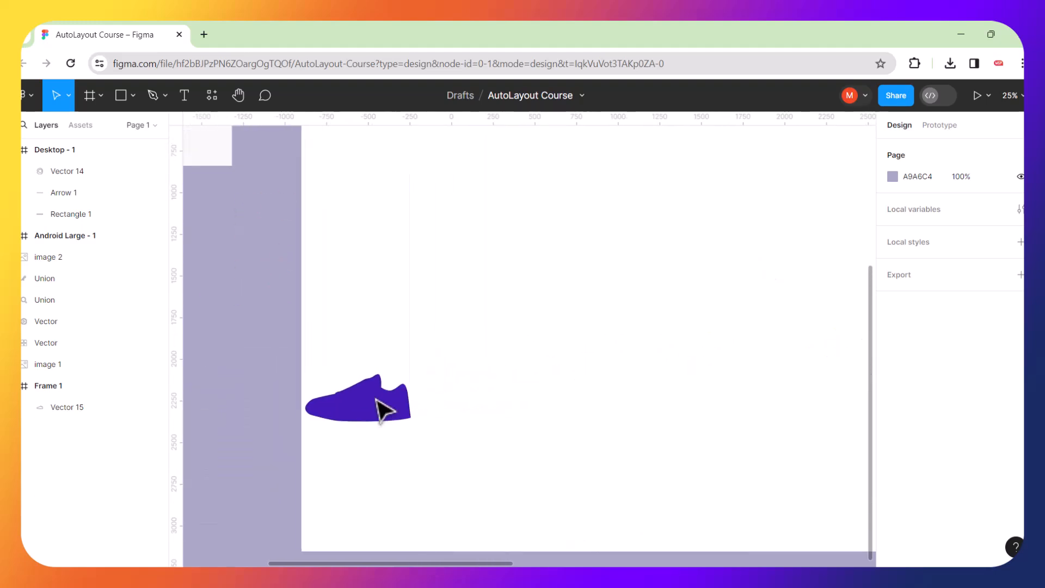
{"action": "left_click", "coordinate": [397, 402]}
{"action": "left_click_drag", "start_coordinate": [460, 397], "coordinate": [509, 367]}
Reshape the small bump where the silhouette's laces begin by moving its two anchor points.
{"action": "scroll", "coordinate": [508, 369], "scroll_direction": "up", "scroll_amount": 5}
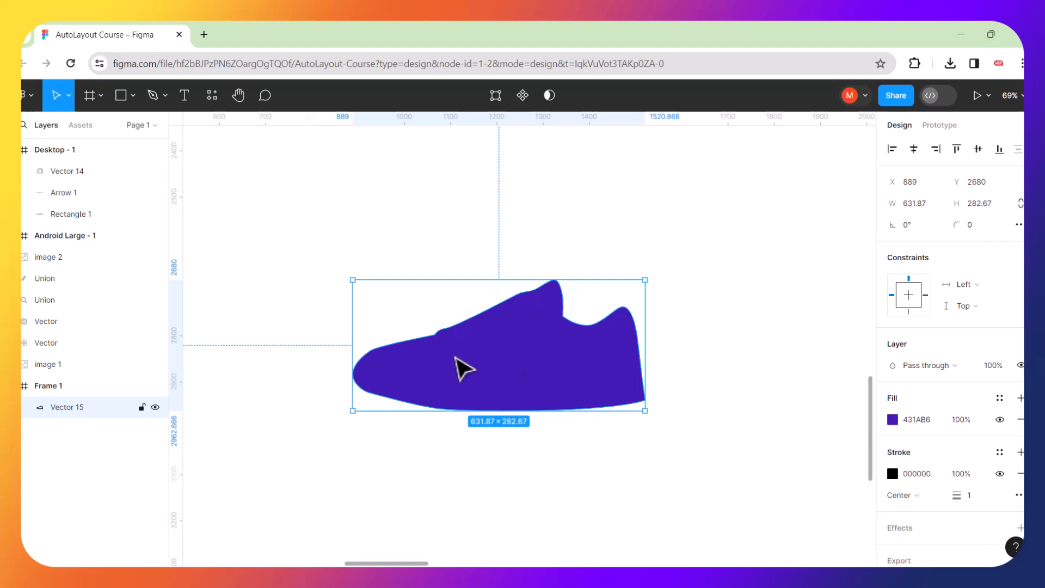
{"action": "scroll", "coordinate": [456, 360], "scroll_direction": "up", "scroll_amount": 8}
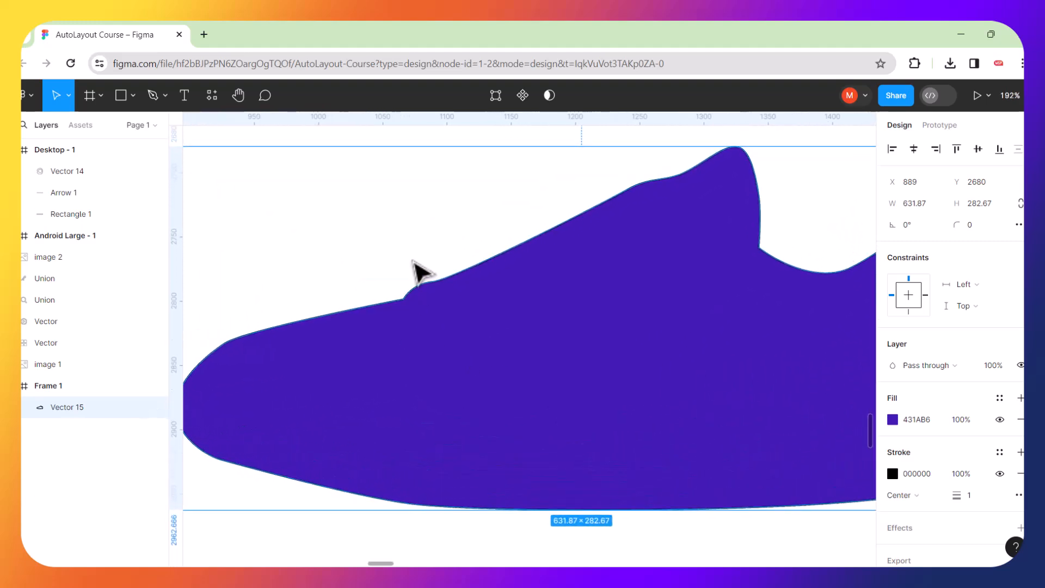
{"action": "left_click", "coordinate": [413, 273]}
{"action": "scroll", "coordinate": [409, 301], "scroll_direction": "up", "scroll_amount": 6}
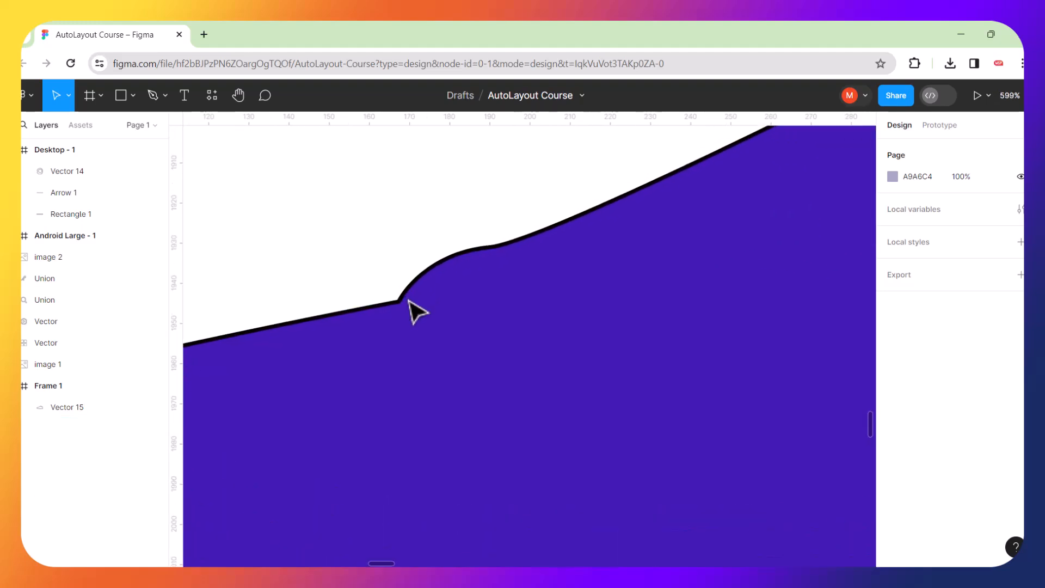
{"action": "double_click", "coordinate": [403, 307]}
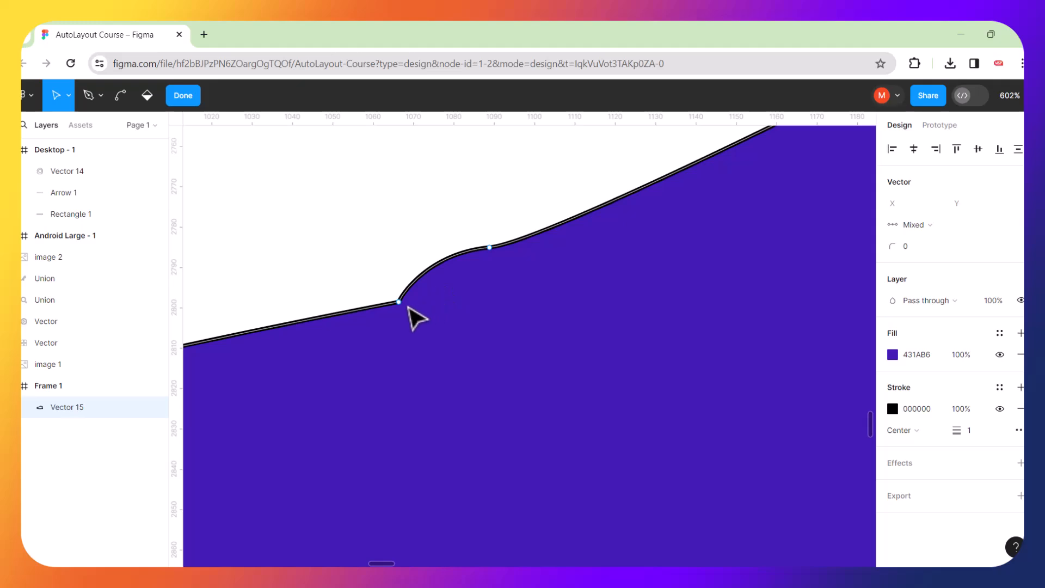
{"action": "left_click_drag", "start_coordinate": [400, 305], "coordinate": [403, 283]}
{"action": "mouse_move", "coordinate": [491, 249]}
{"action": "left_mouse_down"}
{"action": "mouse_move", "coordinate": [539, 266]}
{"action": "mouse_move", "coordinate": [481, 248]}
{"action": "left_mouse_up"}
{"action": "scroll", "coordinate": [528, 261], "scroll_direction": "down", "scroll_amount": 10}
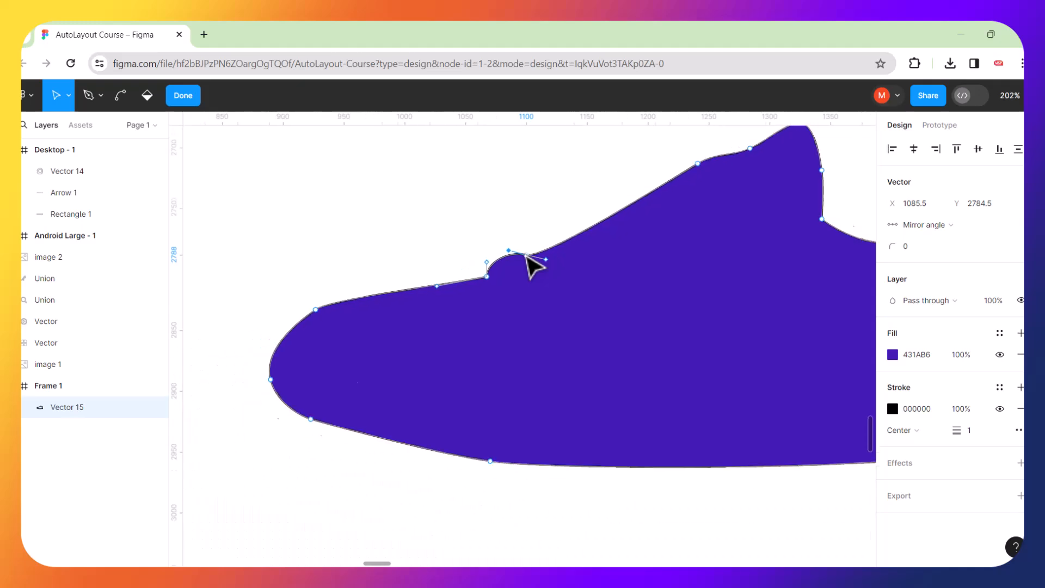
{"action": "scroll", "coordinate": [770, 303], "scroll_direction": "down", "scroll_amount": 2}
{"action": "scroll", "coordinate": [770, 304], "scroll_direction": "right", "scroll_amount": 5}
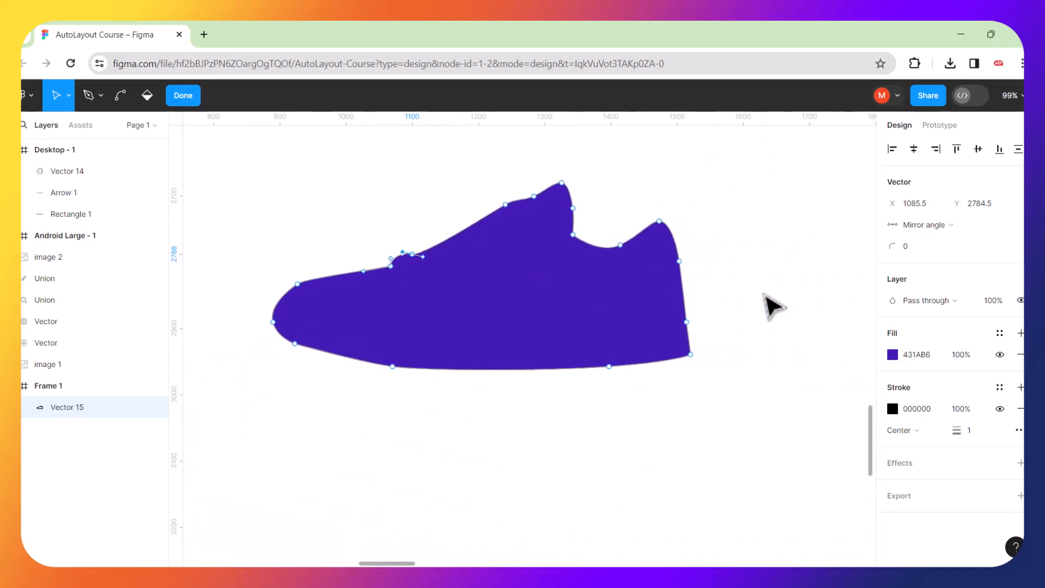
Leave path editing, move the silhouette to about X 836, Y 2689 in Frame 1 and deselect it.
{"action": "left_click", "coordinate": [28, 96]}
{"action": "left_click", "coordinate": [57, 93]}
{"action": "double_click", "coordinate": [339, 220]}
{"action": "scroll", "coordinate": [612, 293], "scroll_direction": "left", "scroll_amount": 1}
{"action": "scroll", "coordinate": [612, 294], "scroll_direction": "up", "scroll_amount": 1}
{"action": "scroll", "coordinate": [615, 297], "scroll_direction": "up", "scroll_amount": 1}
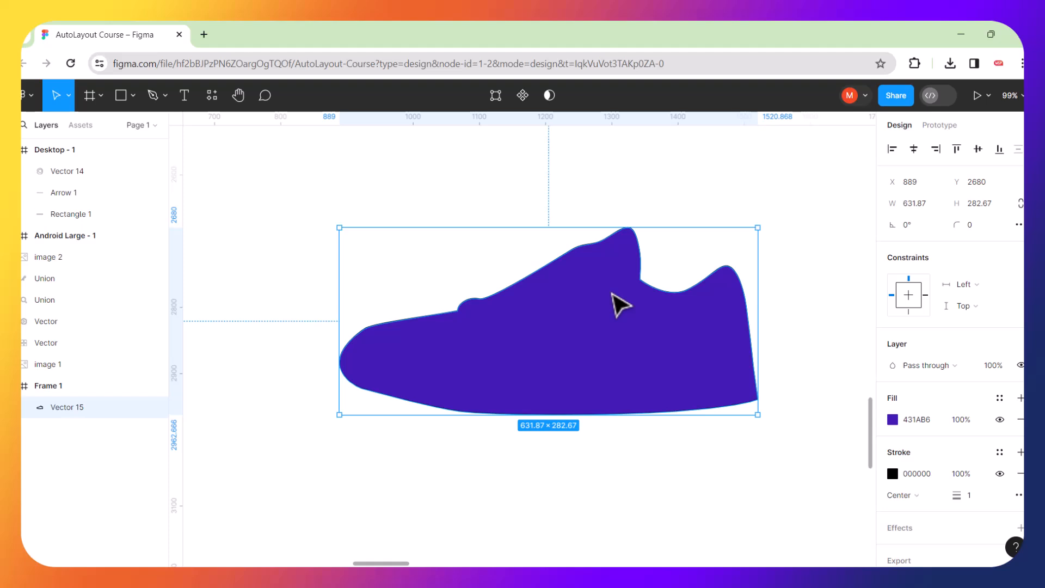
{"action": "left_click_drag", "start_coordinate": [609, 294], "coordinate": [575, 299]}
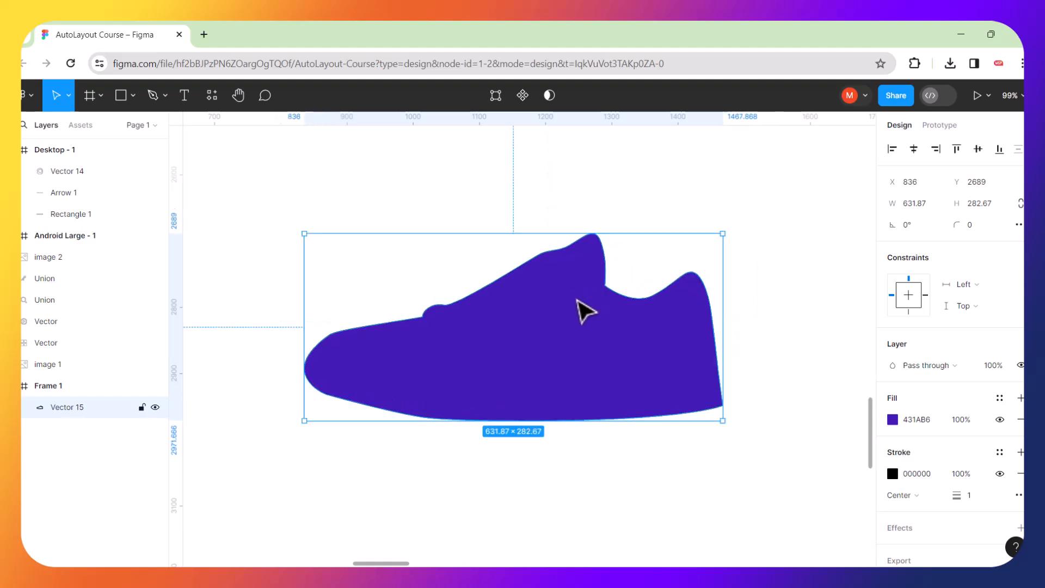
{"action": "left_click", "coordinate": [449, 197]}
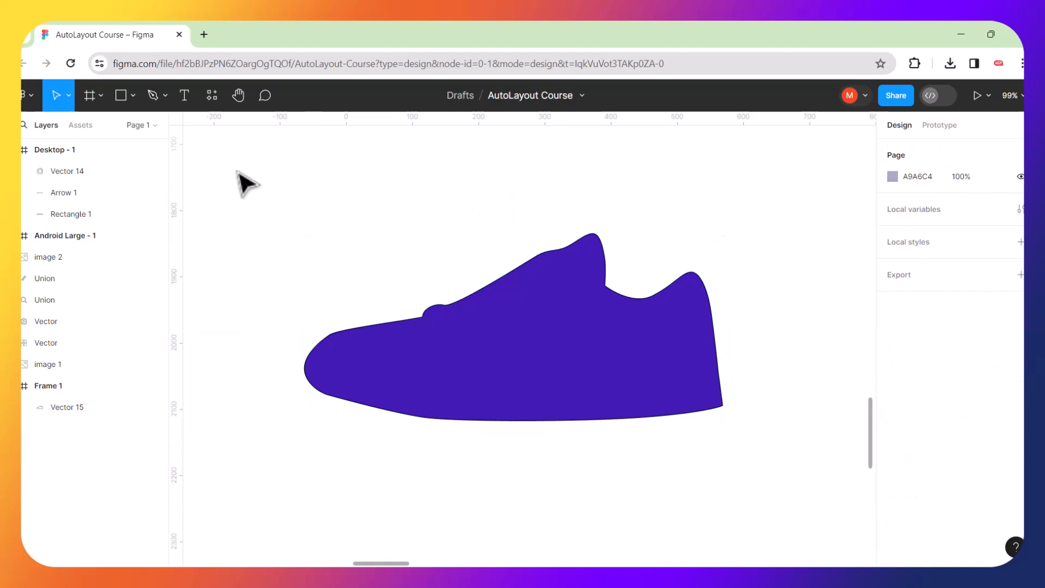
Draw a 68 × 68 circle above the silhouette's laces at about X 1062, Y 2680 with the Ellipse tool.
{"action": "left_click", "coordinate": [133, 96]}
{"action": "left_click", "coordinate": [86, 175]}
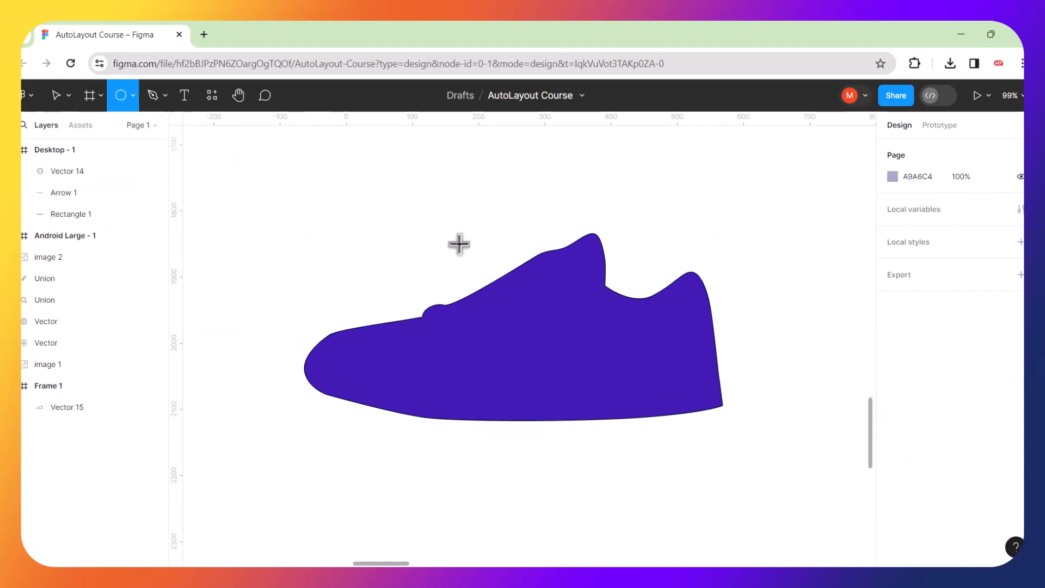
{"action": "mouse_move", "coordinate": [459, 241]}
{"action": "left_mouse_down"}
{"action": "mouse_move", "coordinate": [504, 273]}
{"action": "mouse_move", "coordinate": [486, 256]}
{"action": "left_mouse_up"}
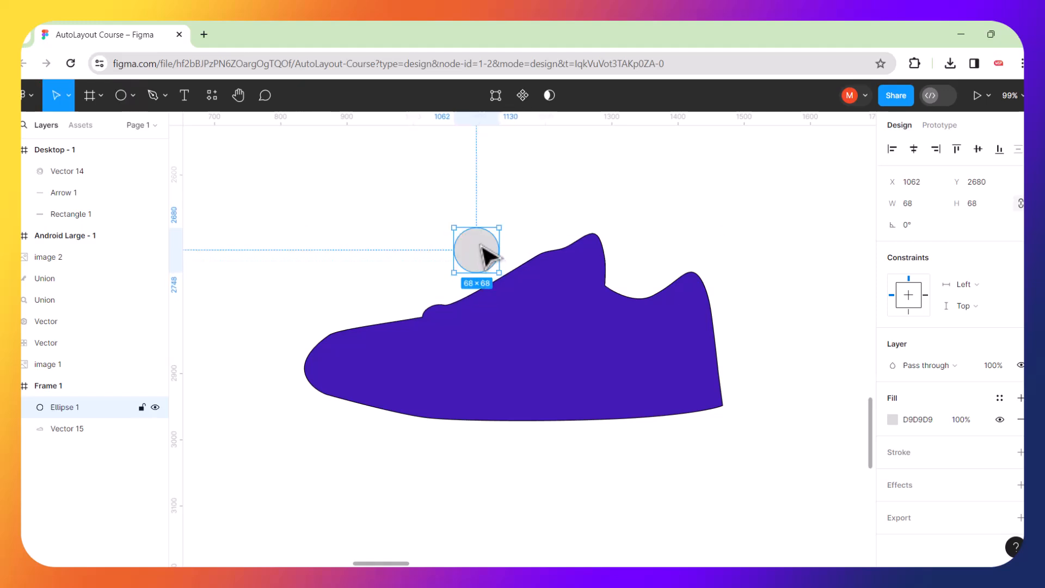
Fill the circle with purple 431AB6 sampled from the silhouette and place two copies of it above the tongue and collar.
{"action": "left_click", "coordinate": [893, 419]}
{"action": "left_click", "coordinate": [734, 409]}
{"action": "left_click", "coordinate": [678, 381]}
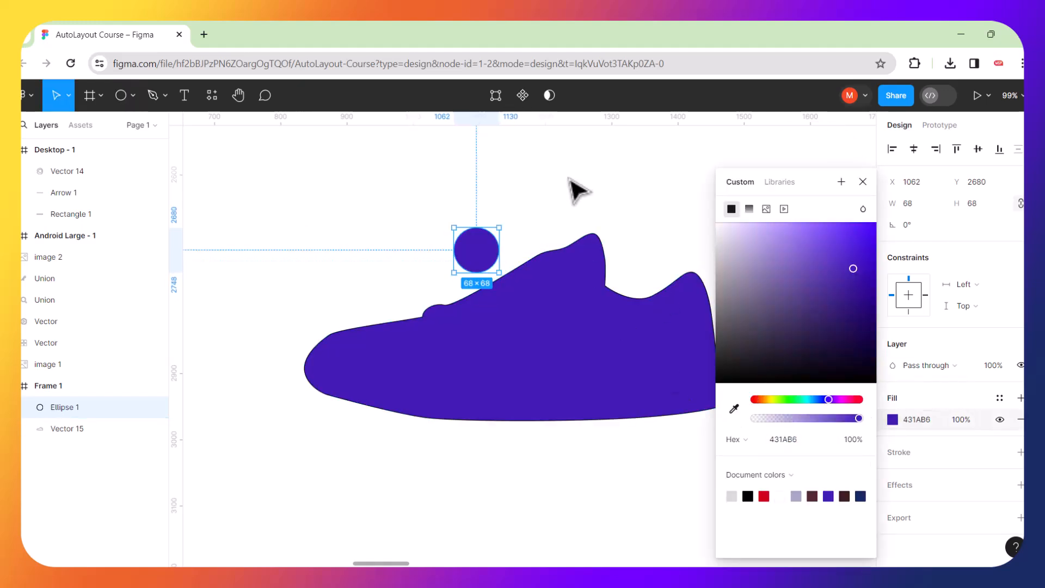
{"action": "key", "text": "Escape"}
{"action": "left_click_drag", "start_coordinate": [481, 245], "coordinate": [631, 210]}
{"action": "left_click", "coordinate": [738, 225]}
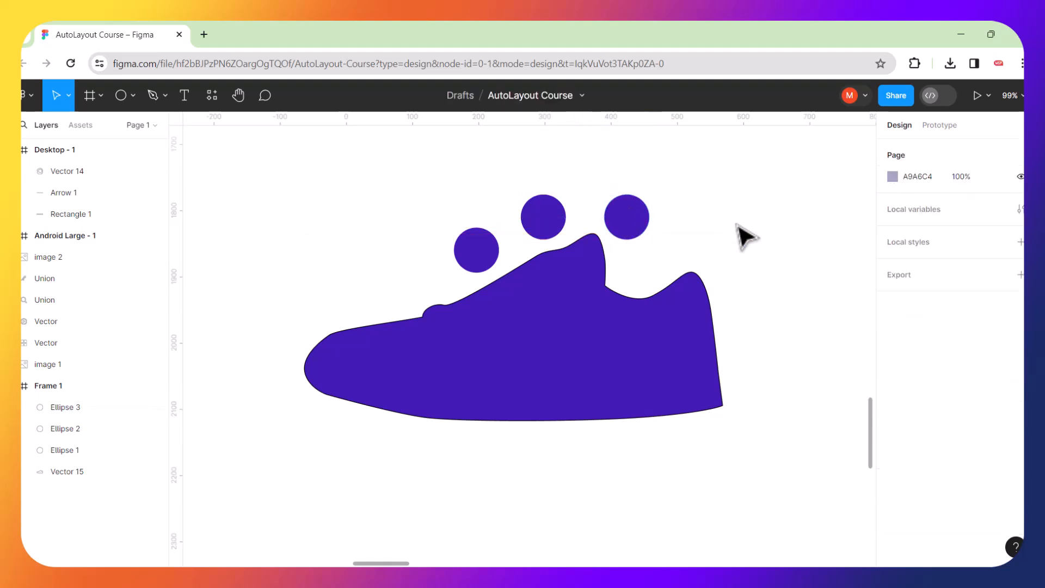
Set the sneaker silhouette's stroke weight to 0 and deselect it.
{"action": "scroll", "coordinate": [649, 342], "scroll_direction": "up", "scroll_amount": 5}
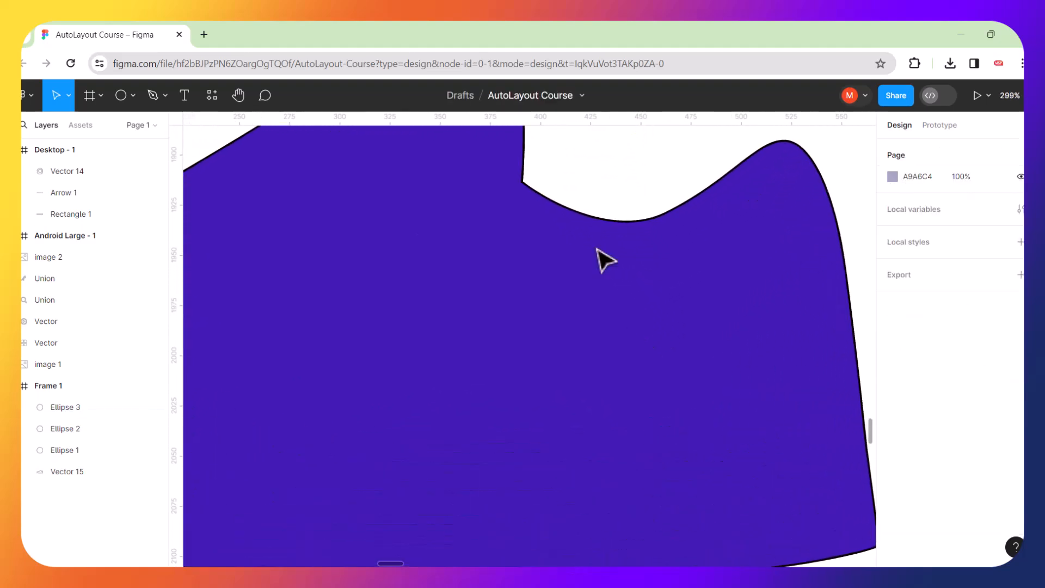
{"action": "left_click", "coordinate": [625, 338]}
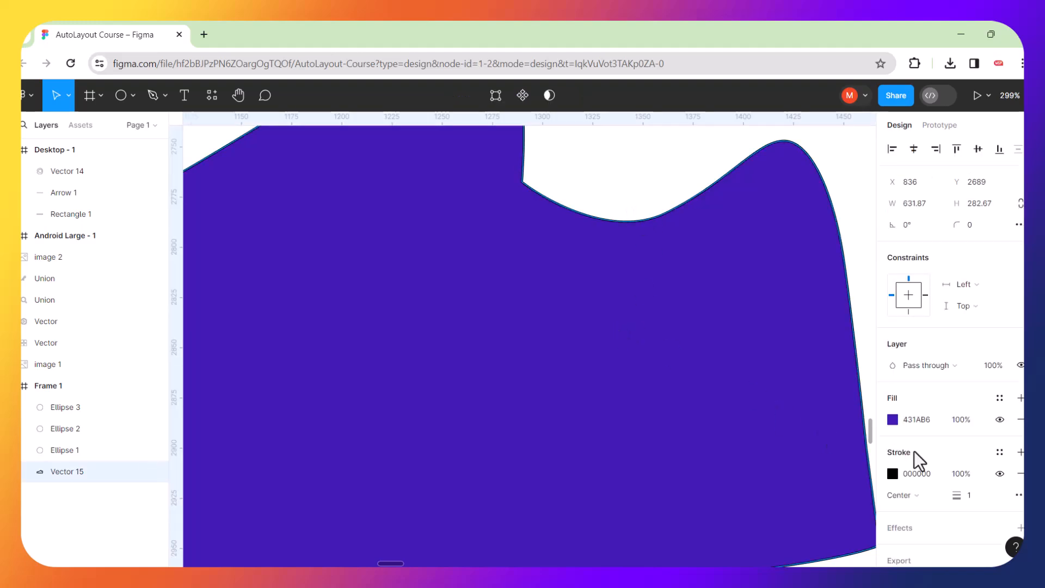
{"action": "left_click_drag", "start_coordinate": [965, 498], "coordinate": [946, 495]}
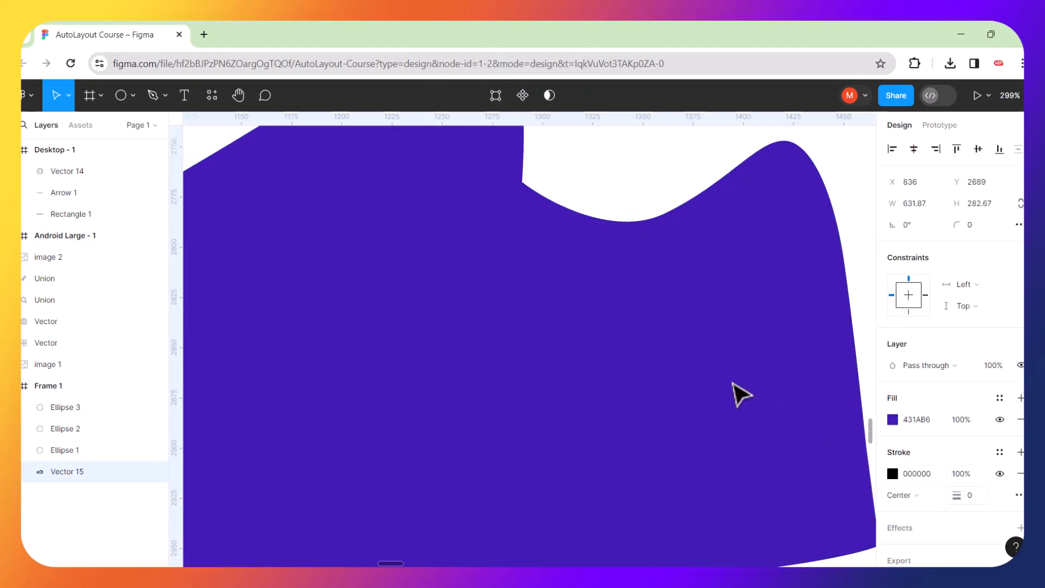
{"action": "scroll", "coordinate": [595, 304], "scroll_direction": "down", "scroll_amount": 4}
{"action": "scroll", "coordinate": [595, 304], "scroll_direction": "down", "scroll_amount": 2}
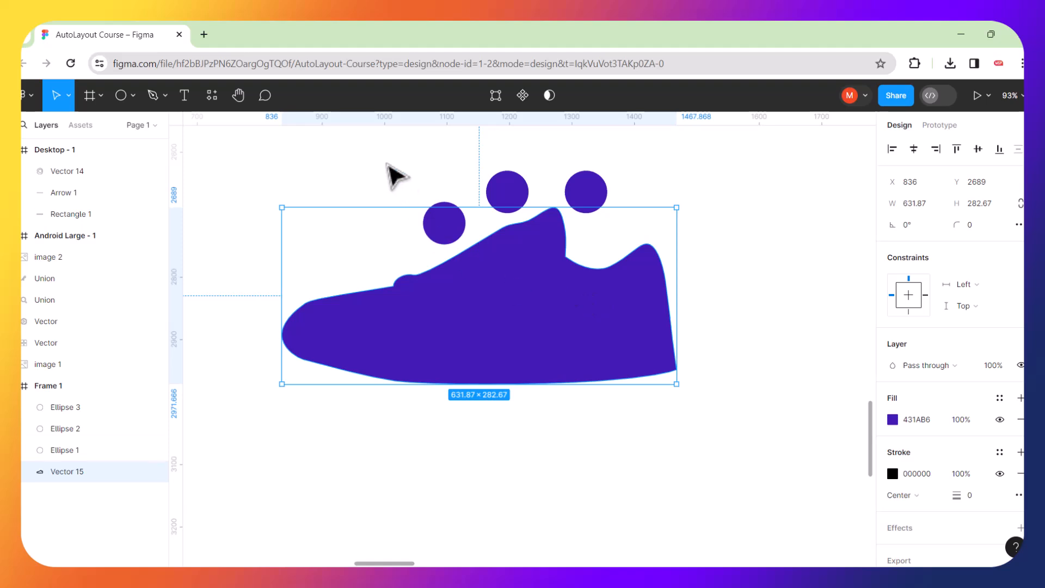
{"action": "left_click", "coordinate": [397, 175]}
Add the text "Coded Uwi" on the sneaker silhouette's side at about X 1084, Y 2869.
{"action": "left_click", "coordinate": [184, 104]}
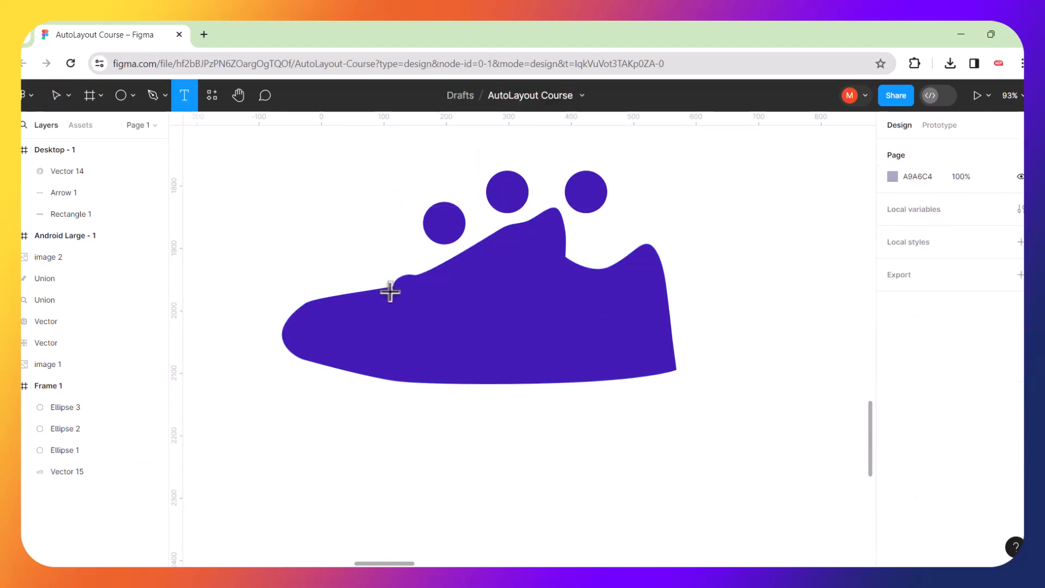
{"action": "left_click", "coordinate": [437, 322]}
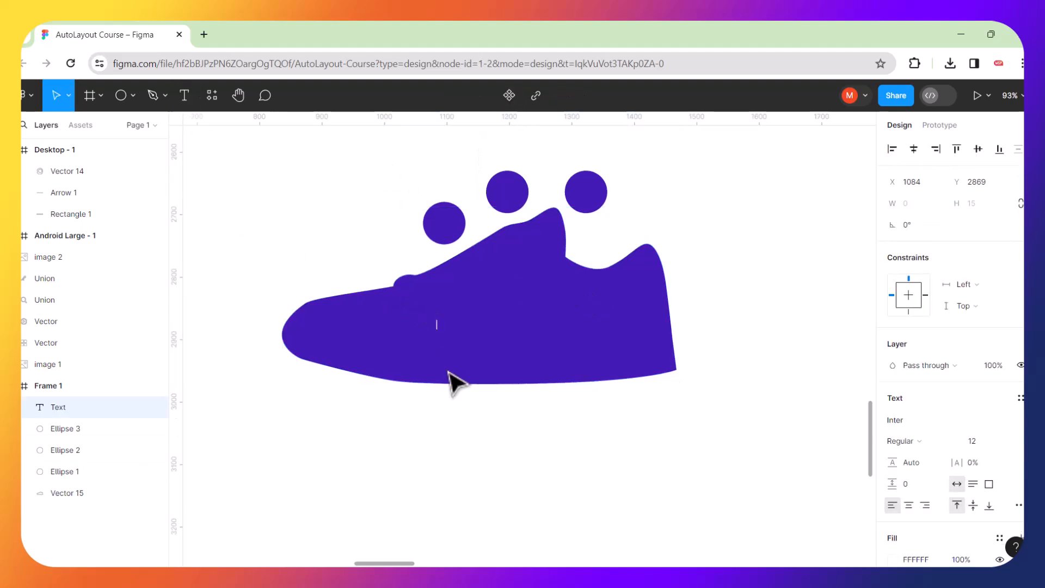
{"action": "type", "text": "Coded"}
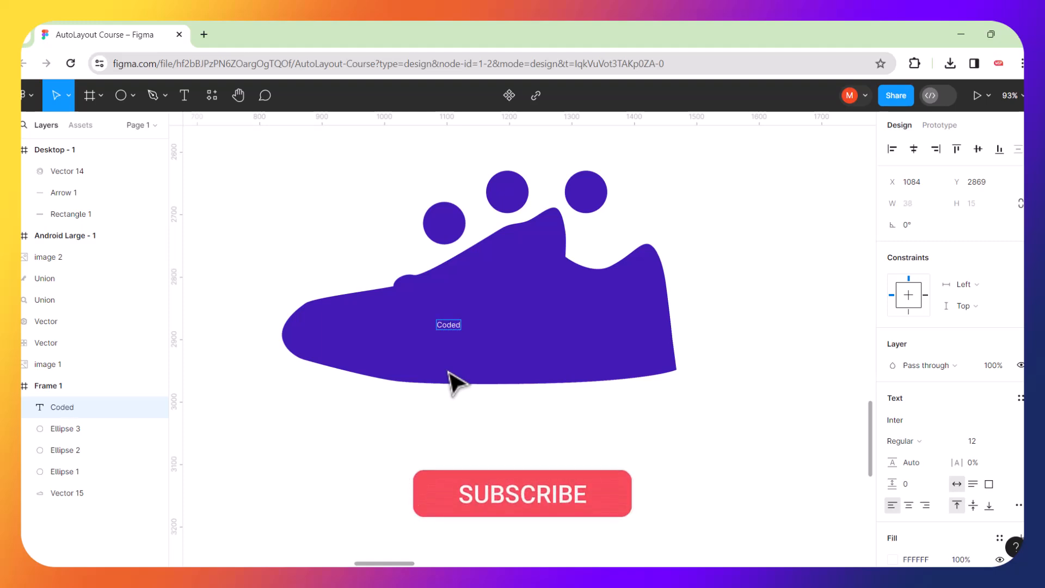
{"action": "type", "text": " Uwi"}
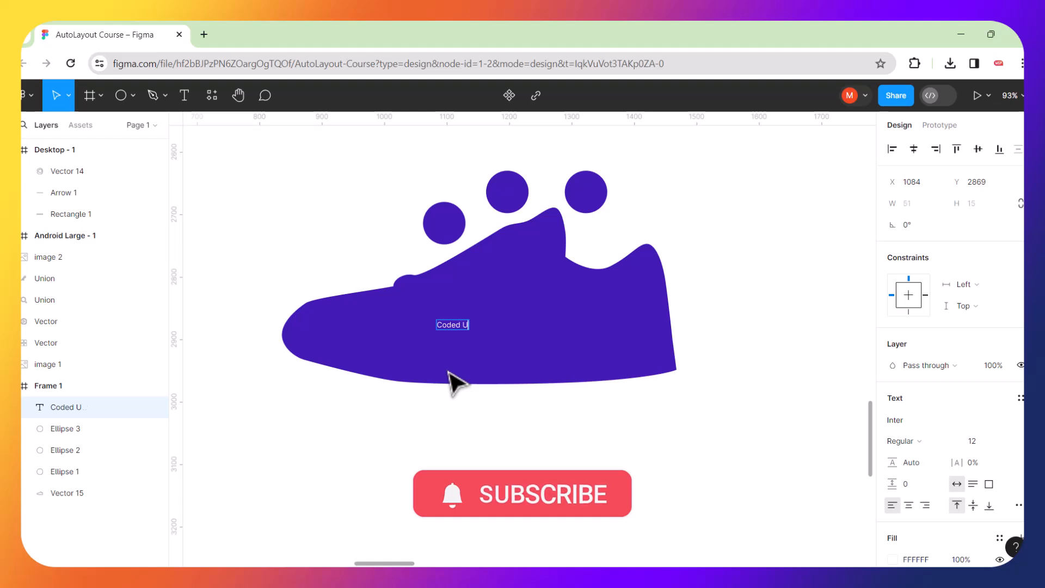
{"action": "key", "text": "Escape"}
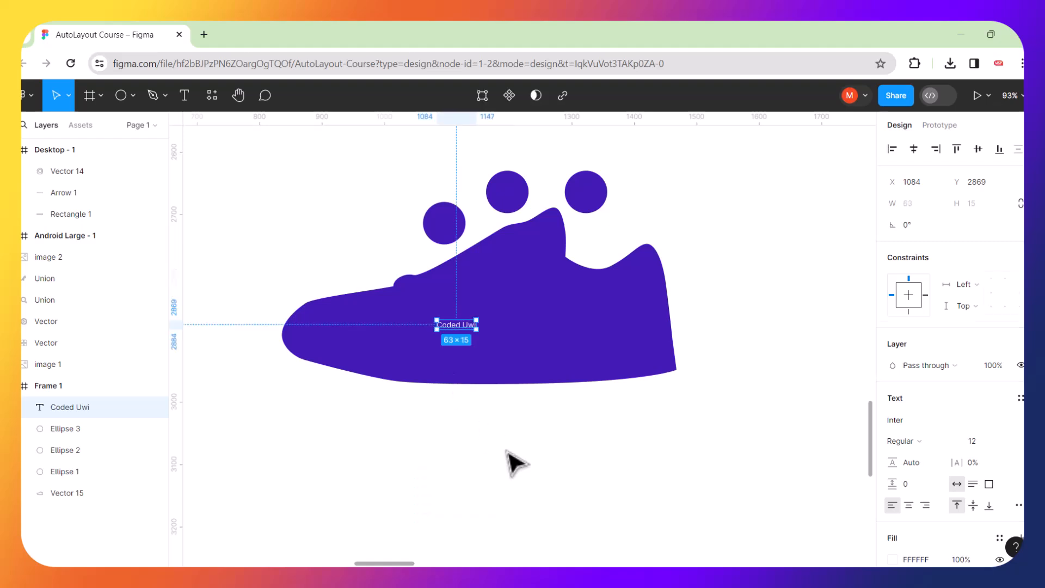
Scale the "Coded Uwi" text to about 360 × 83 with the Scale tool and position it at about X 1017, Y 2846 on the silhouette.
{"action": "key", "text": "k"}
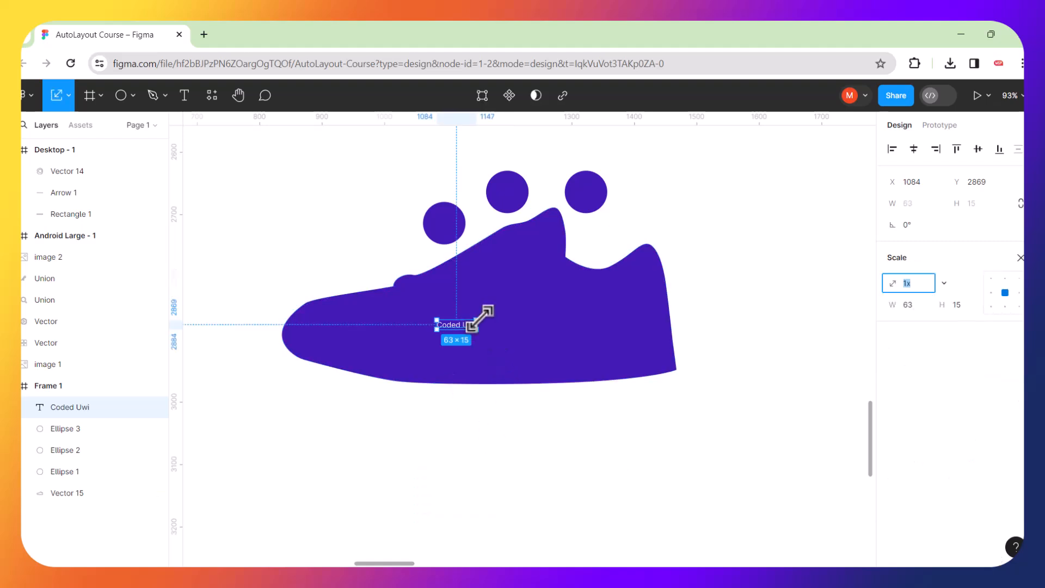
{"action": "left_click_drag", "start_coordinate": [479, 319], "coordinate": [514, 346]}
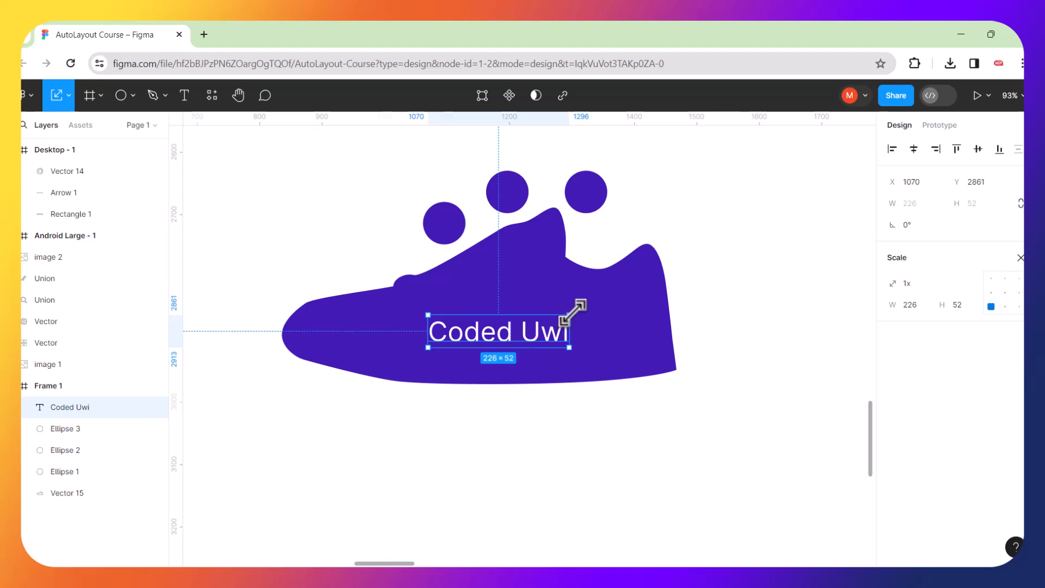
{"action": "left_click_drag", "start_coordinate": [573, 312], "coordinate": [654, 295]}
{"action": "left_click_drag", "start_coordinate": [565, 338], "coordinate": [539, 341]}
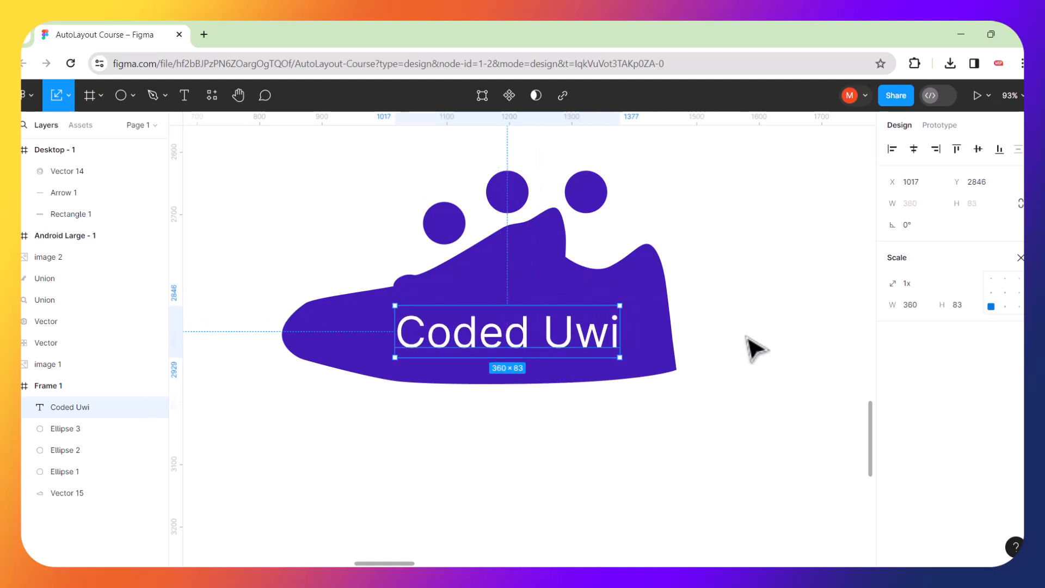
Set the font weight of the "Coded Uwi" text to Bold and deselect it.
{"action": "key", "text": "v"}
{"action": "scroll", "coordinate": [937, 391], "scroll_direction": "down", "scroll_amount": 3}
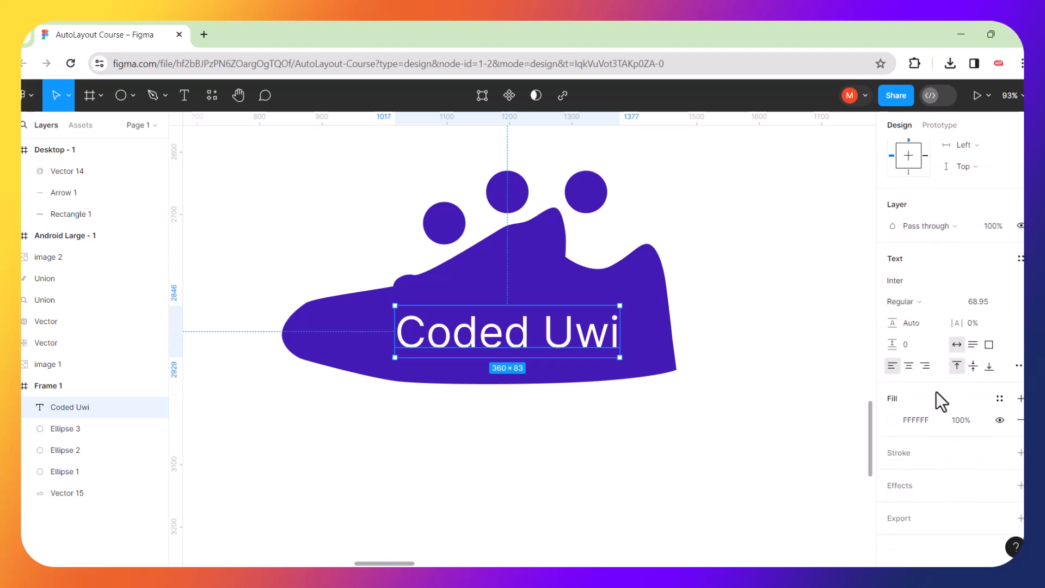
{"action": "left_click", "coordinate": [928, 305]}
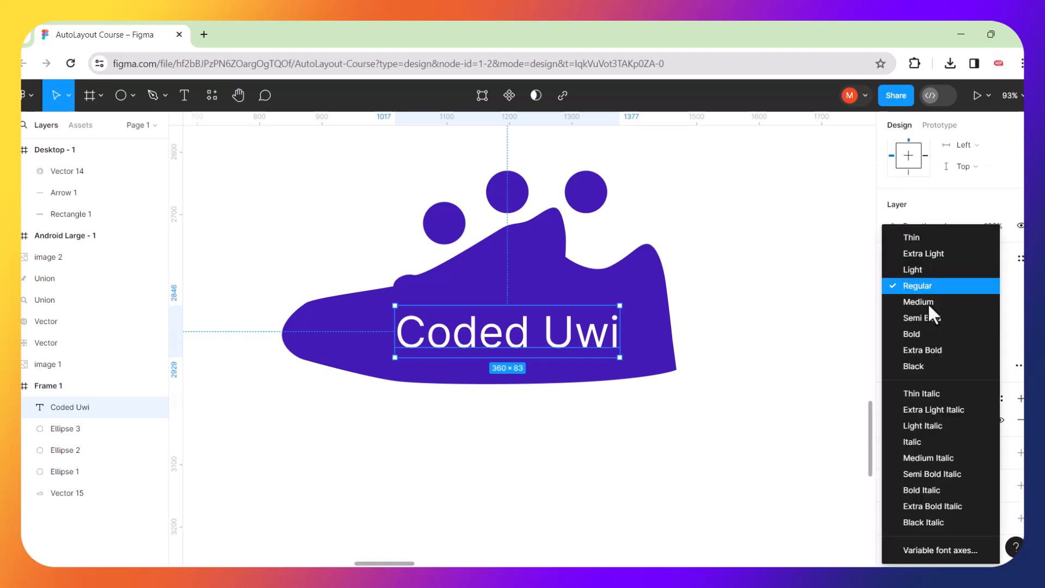
{"action": "left_click", "coordinate": [911, 334]}
{"action": "left_click", "coordinate": [691, 427]}
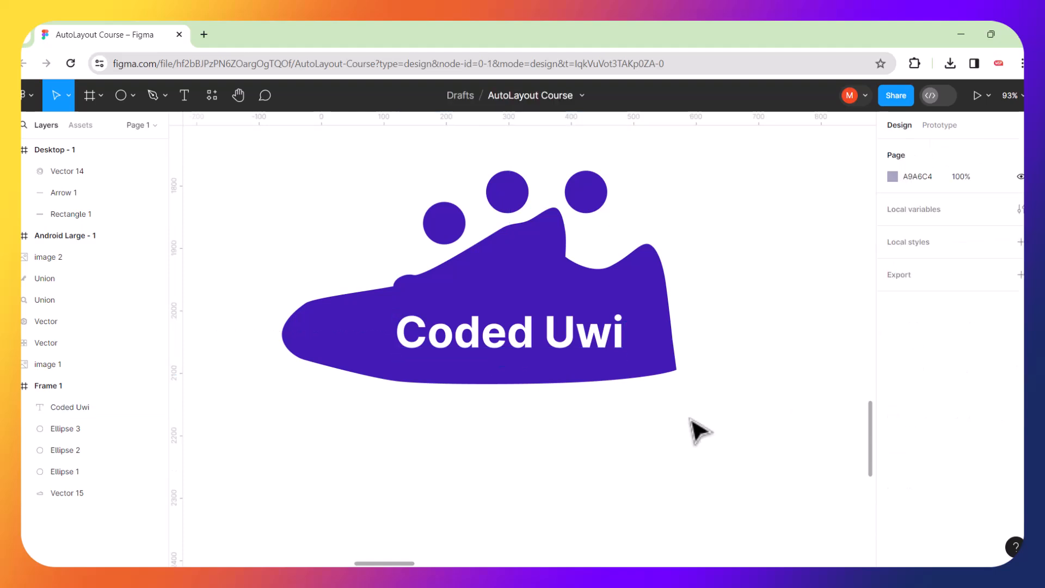
Delete the sneaker silhouette, the three circles and the "Coded Uwi" text from Frame 1.
{"action": "left_click", "coordinate": [558, 327]}
{"action": "scroll", "coordinate": [657, 398], "scroll_direction": "down", "scroll_amount": 4}
{"action": "scroll", "coordinate": [658, 397], "scroll_direction": "down", "scroll_amount": 1}
{"action": "left_click", "coordinate": [761, 373]}
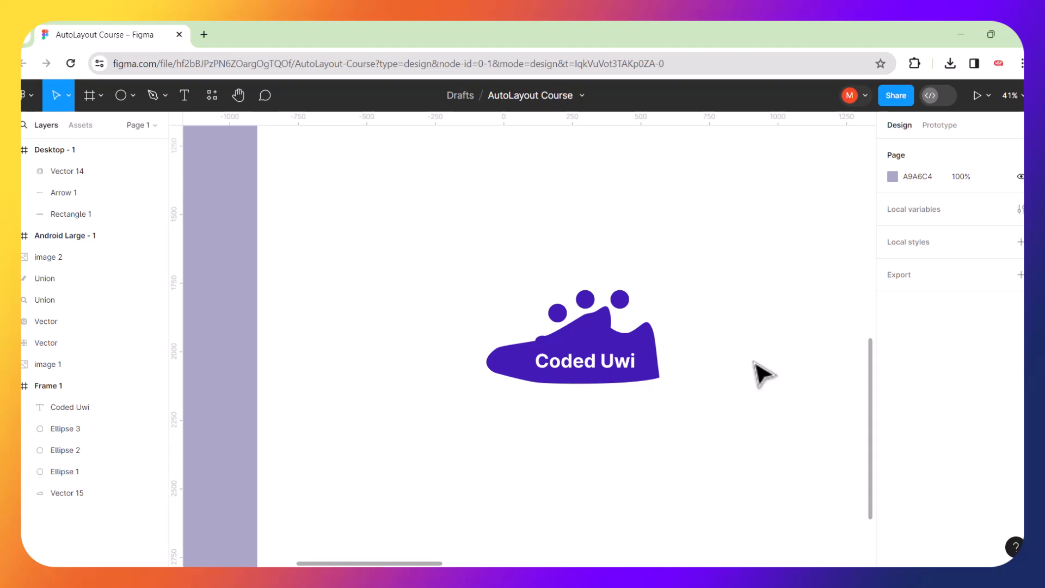
{"action": "left_click_drag", "start_coordinate": [440, 266], "coordinate": [736, 434]}
{"action": "key", "text": "Delete"}
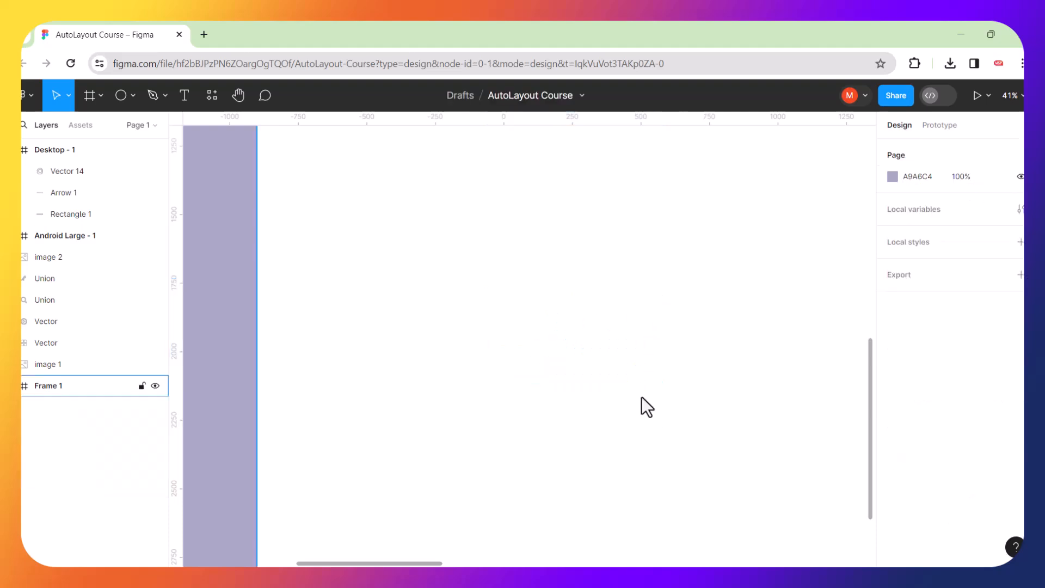
Delete the arrow line and the circular vector from the Desktop - 1 frame, keeping the dark blue header rectangle.
{"action": "key", "text": "shift+1"}
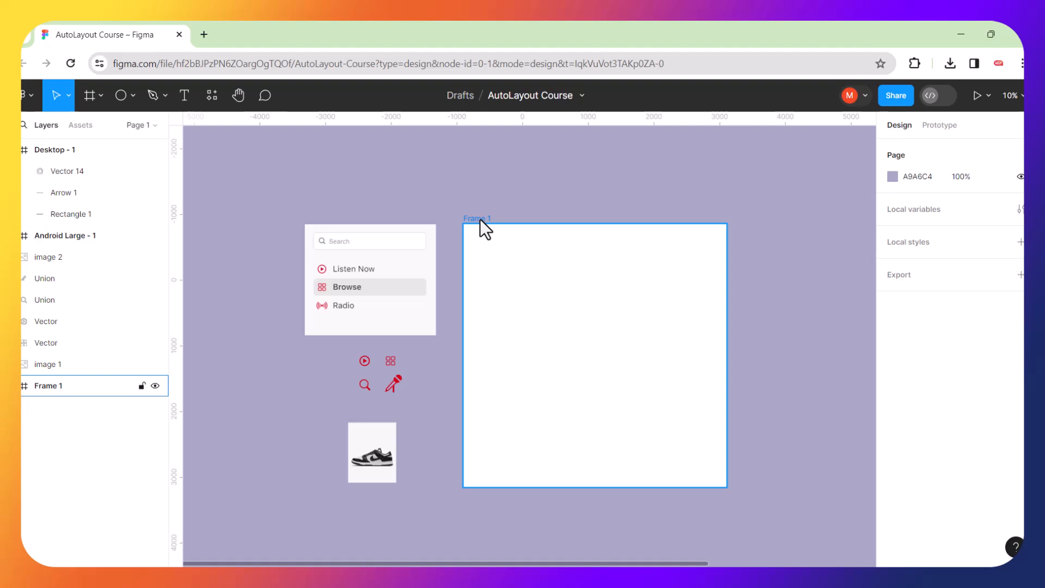
{"action": "key", "text": "shift+1"}
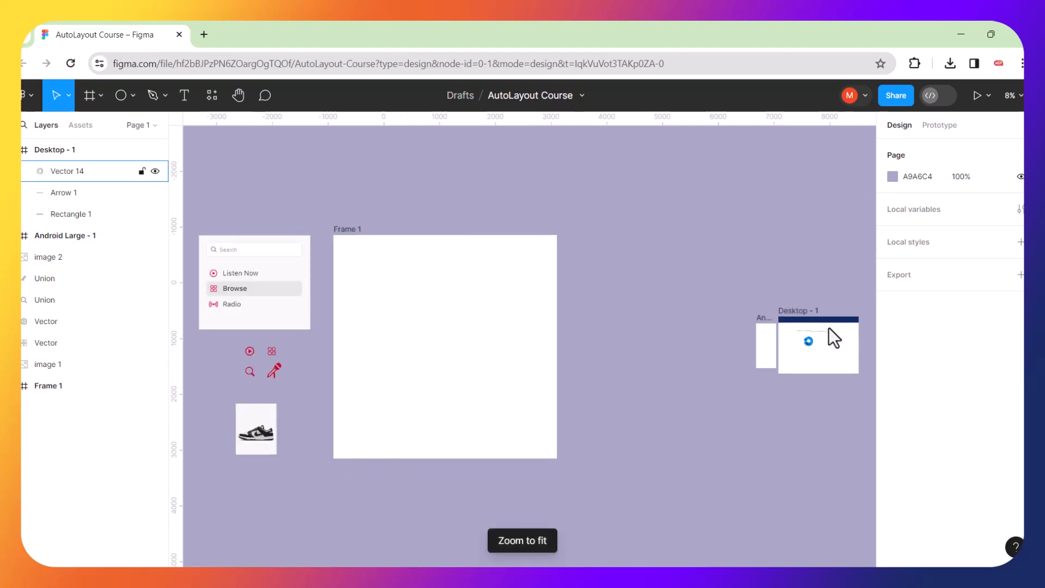
{"action": "left_click", "coordinate": [794, 310]}
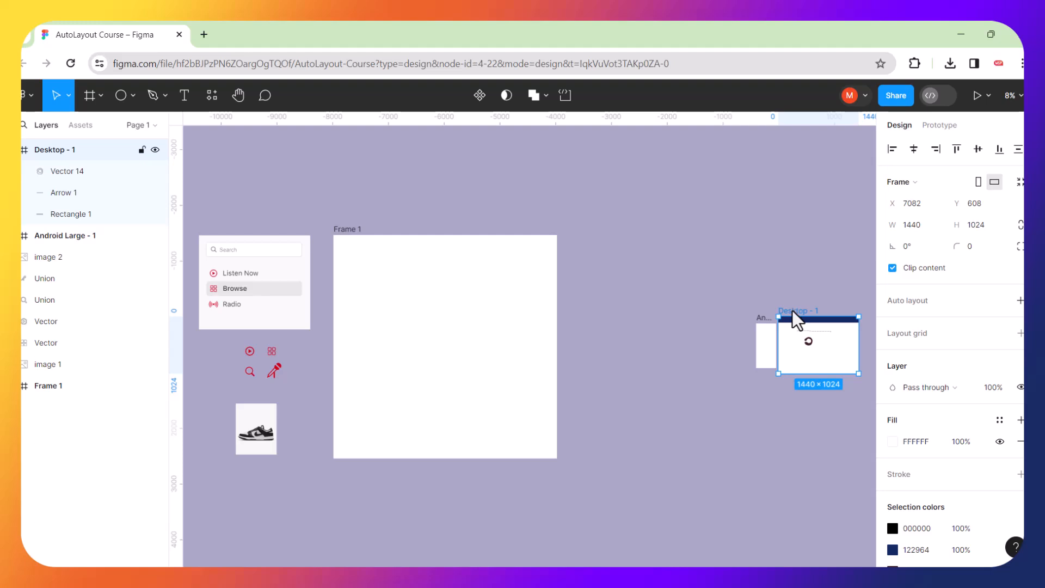
{"action": "key", "text": "shift+2"}
{"action": "left_click", "coordinate": [476, 300]}
{"action": "left_click_drag", "start_coordinate": [302, 230], "coordinate": [605, 371]}
{"action": "key", "text": "Delete"}
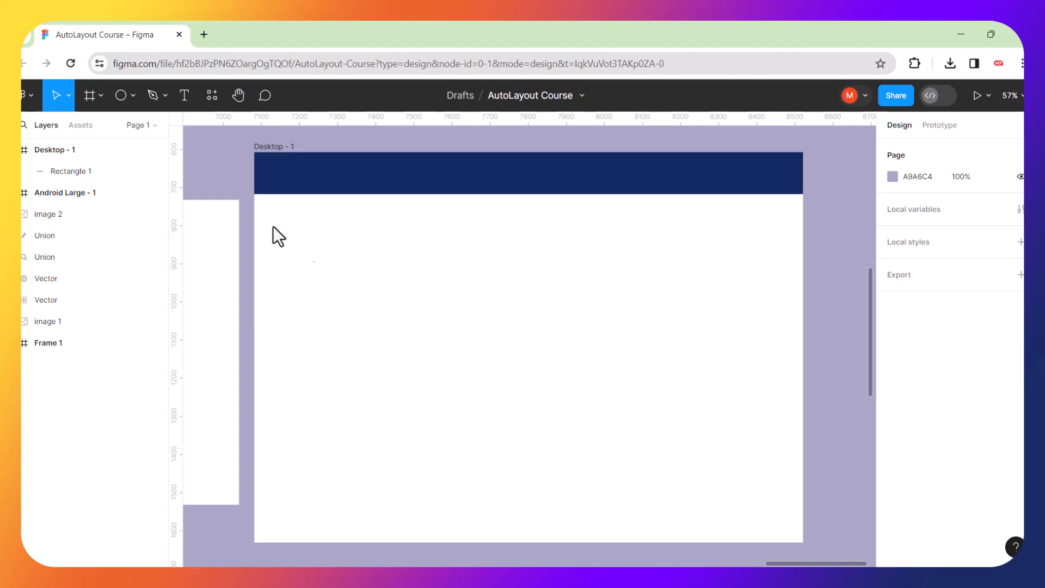
Sketch a wavy closed outline across the Desktop - 1 frame with the Pencil tool and delete it.
{"action": "left_click", "coordinate": [165, 95]}
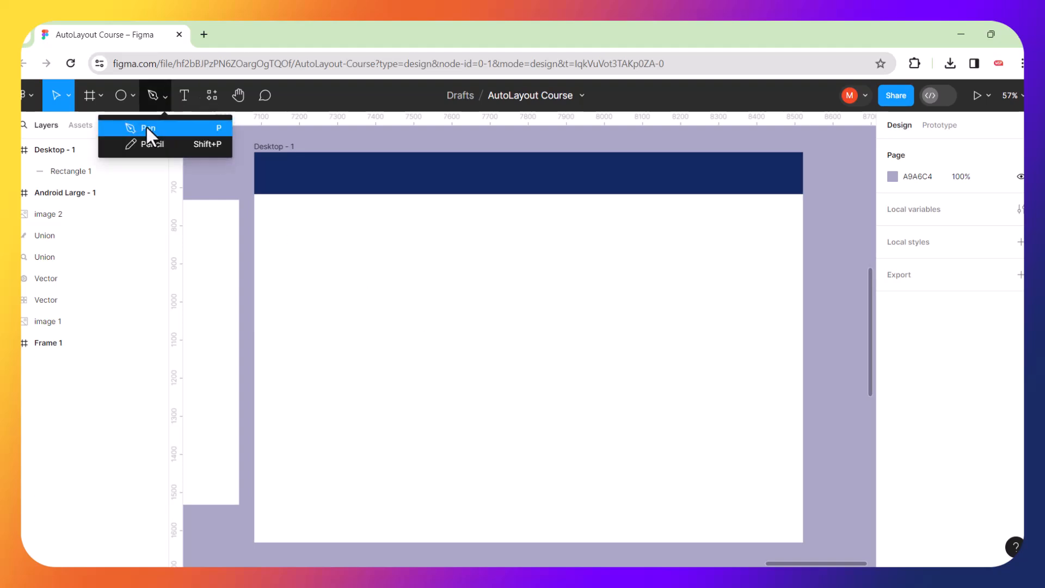
{"action": "left_click", "coordinate": [143, 145]}
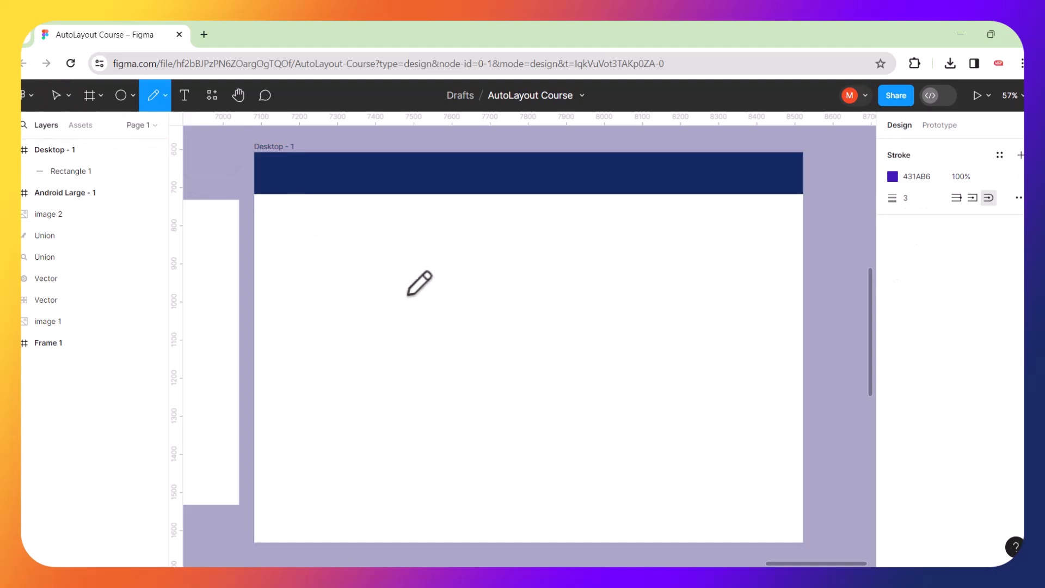
{"action": "mouse_move", "coordinate": [400, 371]}
{"action": "left_mouse_down"}
{"action": "mouse_move", "coordinate": [380, 323]}
{"action": "mouse_move", "coordinate": [438, 314]}
{"action": "mouse_move", "coordinate": [456, 275]}
{"action": "mouse_move", "coordinate": [520, 285]}
{"action": "mouse_move", "coordinate": [532, 263]}
{"action": "mouse_move", "coordinate": [664, 268]}
{"action": "mouse_move", "coordinate": [668, 343]}
{"action": "mouse_move", "coordinate": [619, 369]}
{"action": "mouse_move", "coordinate": [669, 441]}
{"action": "mouse_move", "coordinate": [591, 404]}
{"action": "mouse_move", "coordinate": [556, 446]}
{"action": "mouse_move", "coordinate": [486, 452]}
{"action": "mouse_move", "coordinate": [483, 433]}
{"action": "mouse_move", "coordinate": [390, 441]}
{"action": "mouse_move", "coordinate": [440, 401]}
{"action": "mouse_move", "coordinate": [402, 372]}
{"action": "left_mouse_up"}
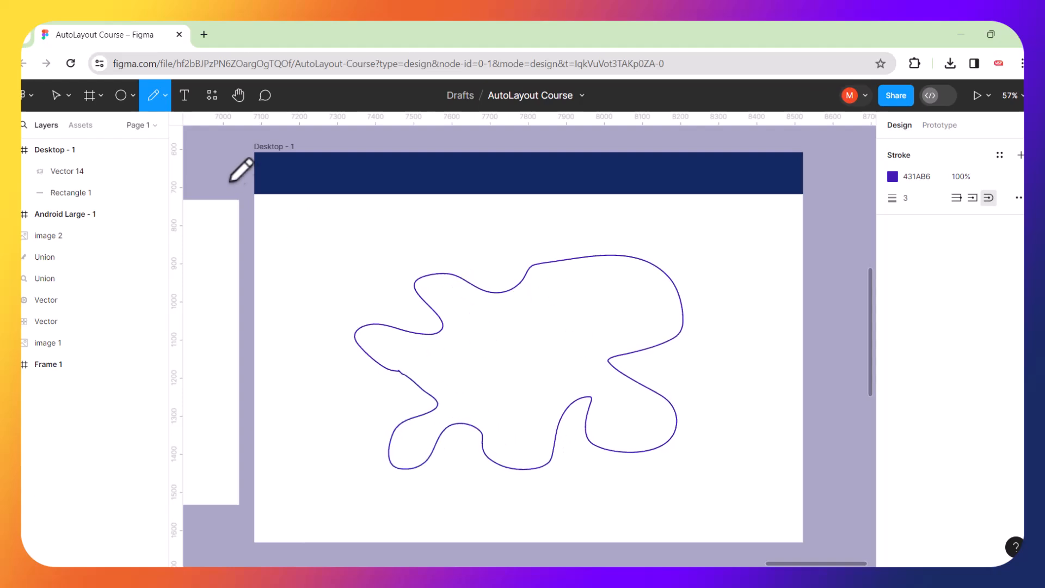
{"action": "left_click", "coordinate": [58, 99]}
{"action": "left_click", "coordinate": [461, 281]}
{"action": "key", "text": "Delete"}
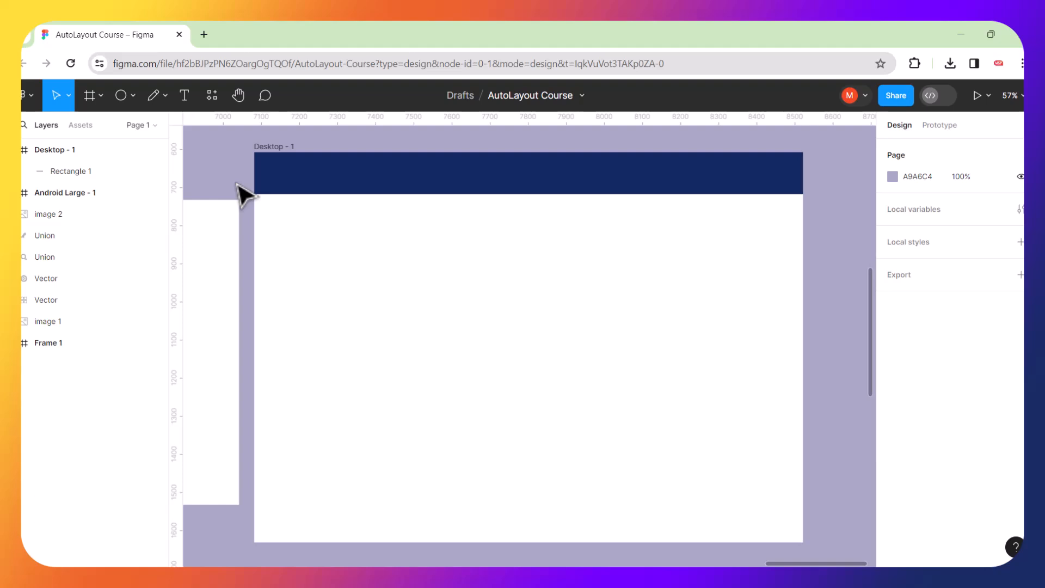
Add the text "Coded Uwi" to the Desktop - 1 frame below the header at about X 517, Y 288 and deselect it.
{"action": "left_click", "coordinate": [185, 97]}
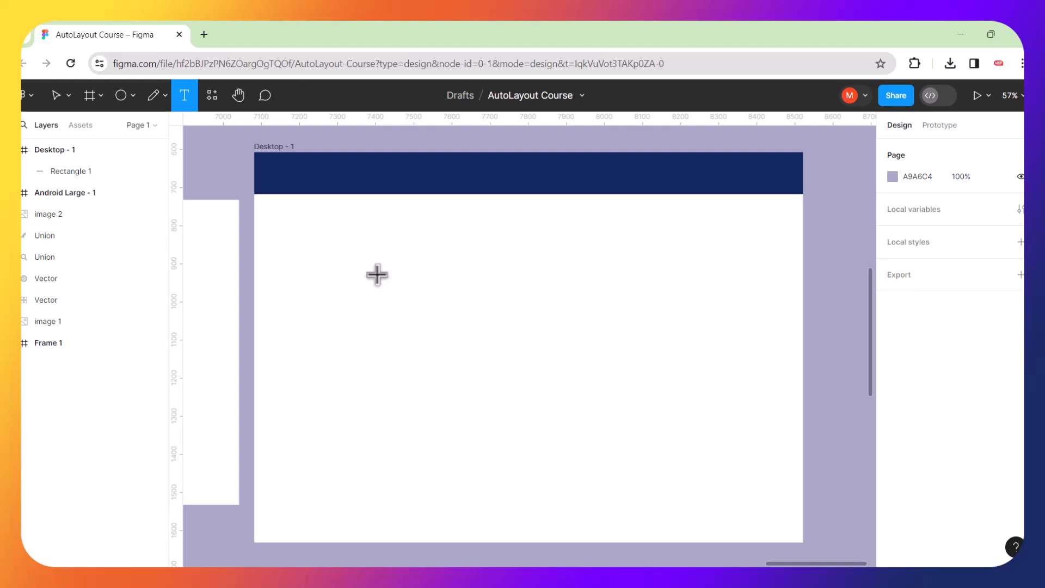
{"action": "left_click", "coordinate": [452, 263]}
{"action": "type", "text": "Coded"}
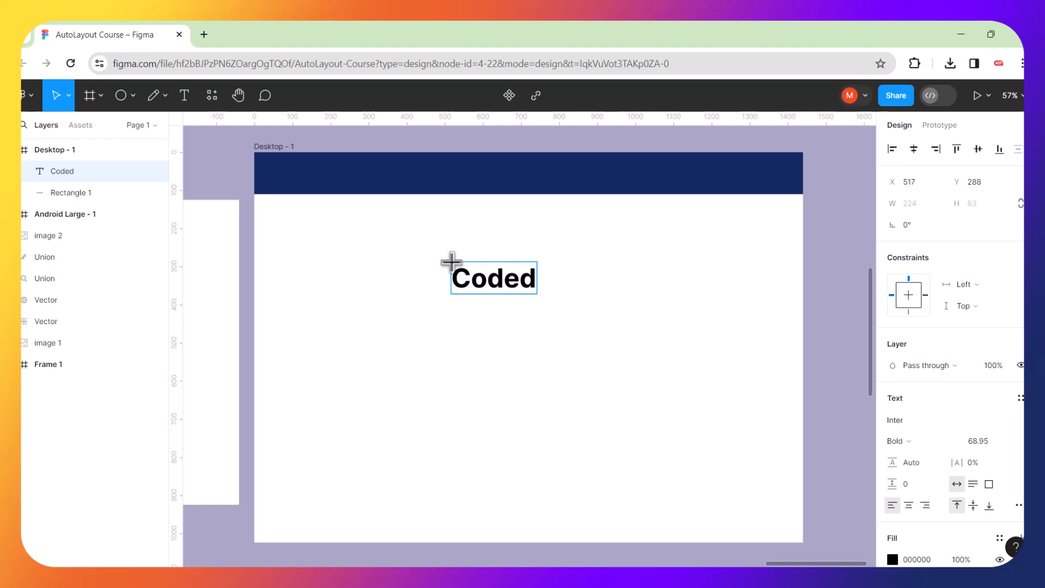
{"action": "type", "text": " Uwi"}
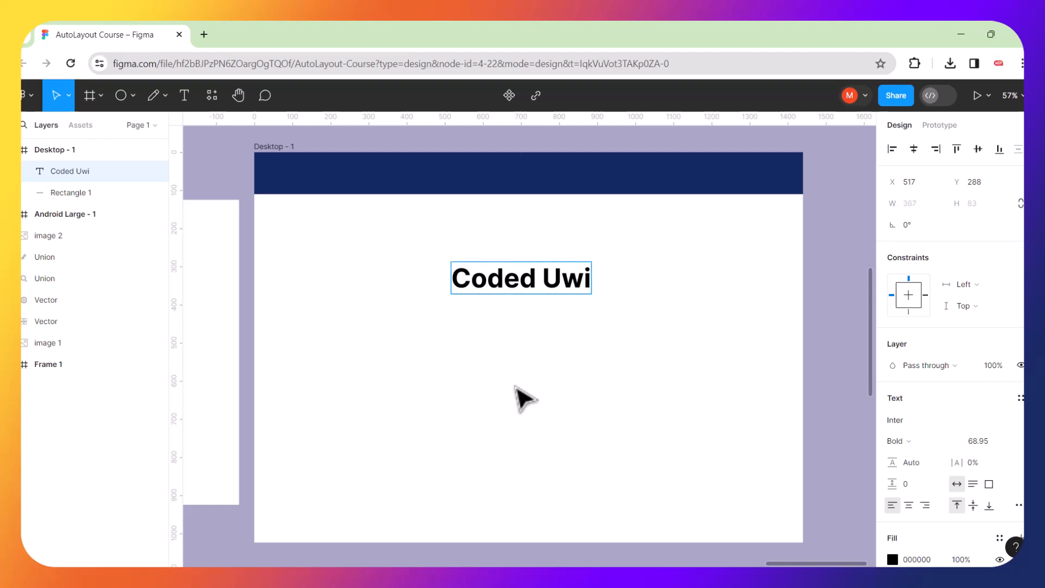
{"action": "key", "text": "Escape"}
{"action": "left_click", "coordinate": [561, 364]}
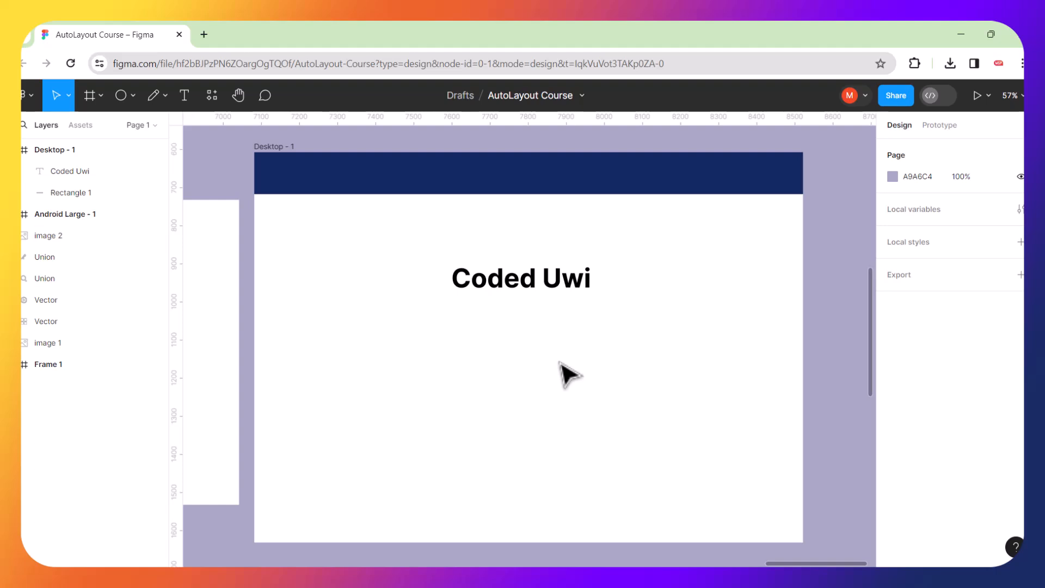
Resize the bounding box of the "Coded Uwi" text in Desktop - 1 to about 373 × 86 and deselect it.
{"action": "left_click", "coordinate": [562, 291]}
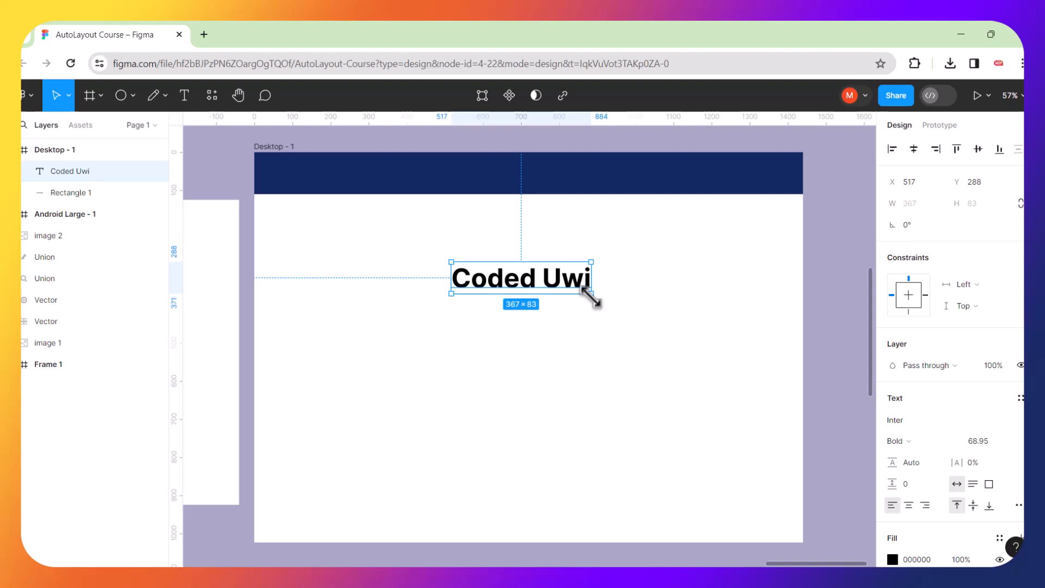
{"action": "mouse_move", "coordinate": [591, 294]}
{"action": "left_mouse_down"}
{"action": "mouse_move", "coordinate": [751, 432]}
{"action": "mouse_move", "coordinate": [595, 295]}
{"action": "left_mouse_up"}
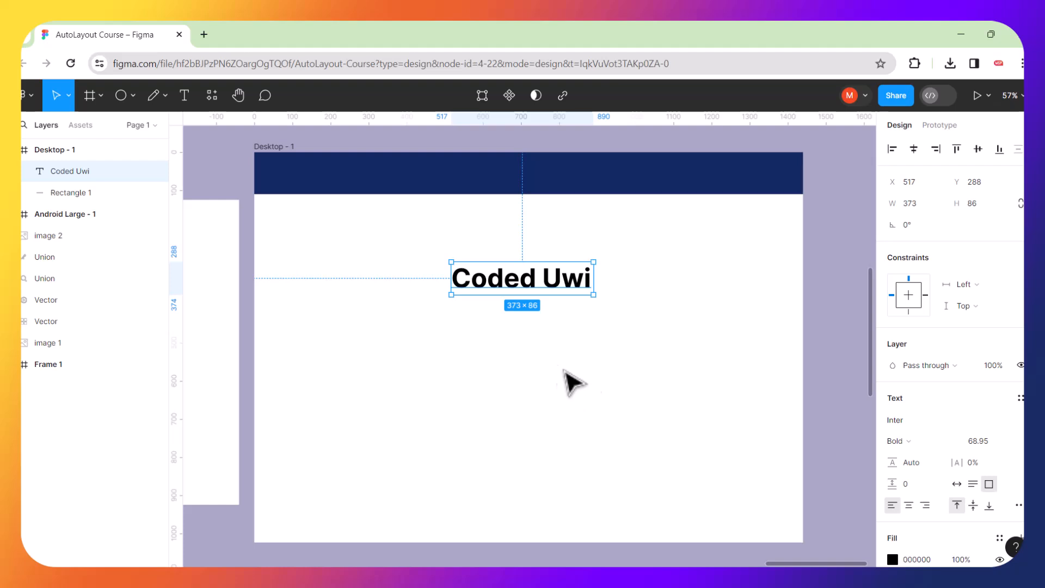
{"action": "left_click", "coordinate": [543, 354]}
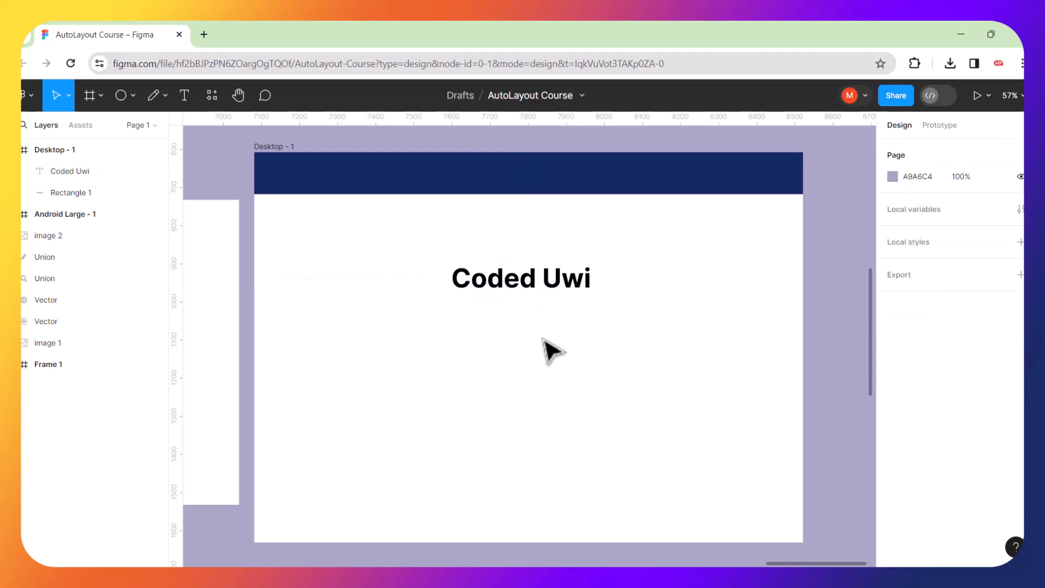
View the Scale tool's settings for the "Coded Uwi" text, deselect it and return to the Move tool.
{"action": "left_click", "coordinate": [555, 294]}
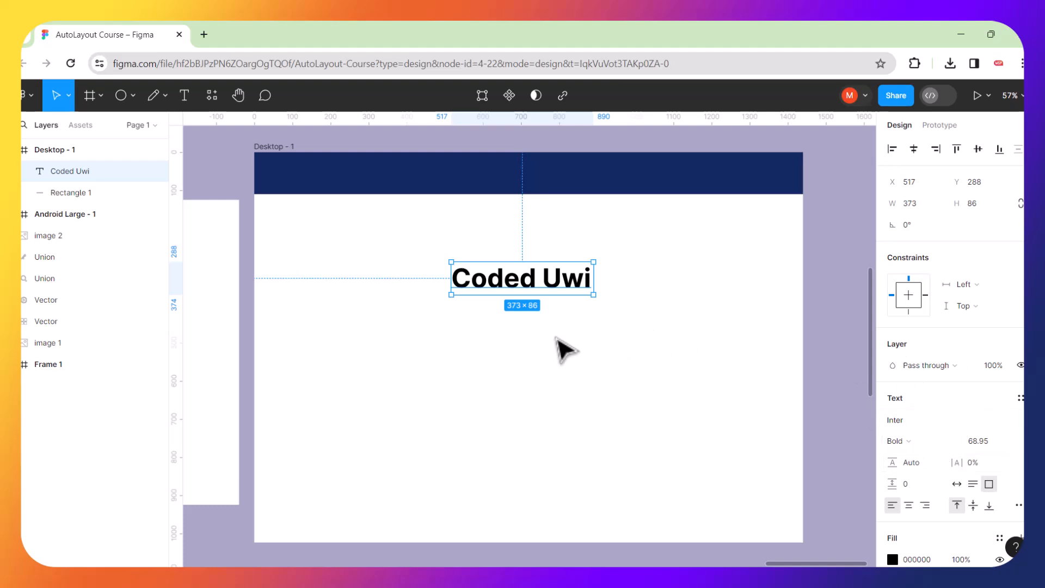
{"action": "key", "text": "k"}
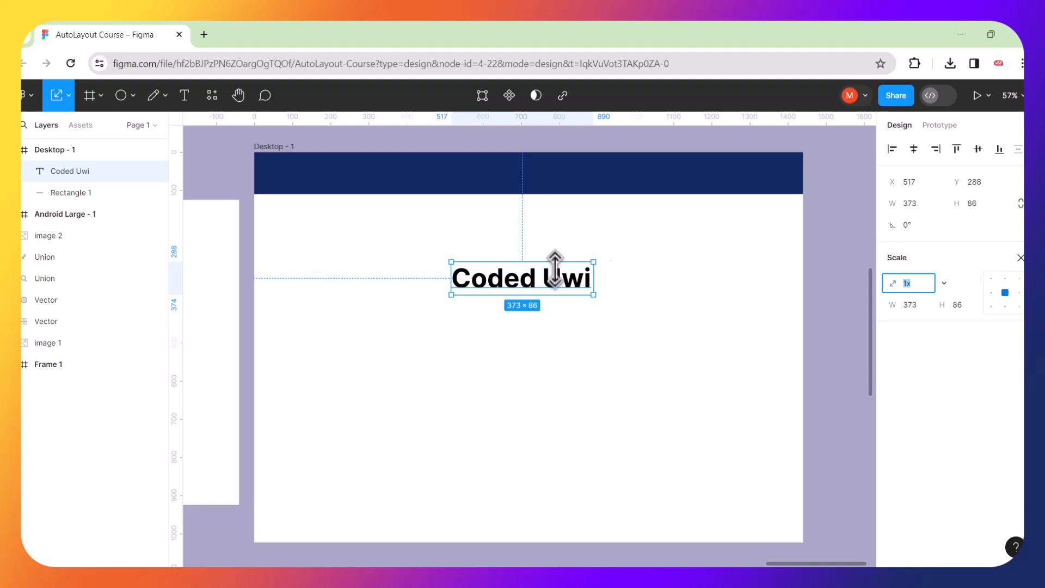
{"action": "left_click", "coordinate": [610, 346]}
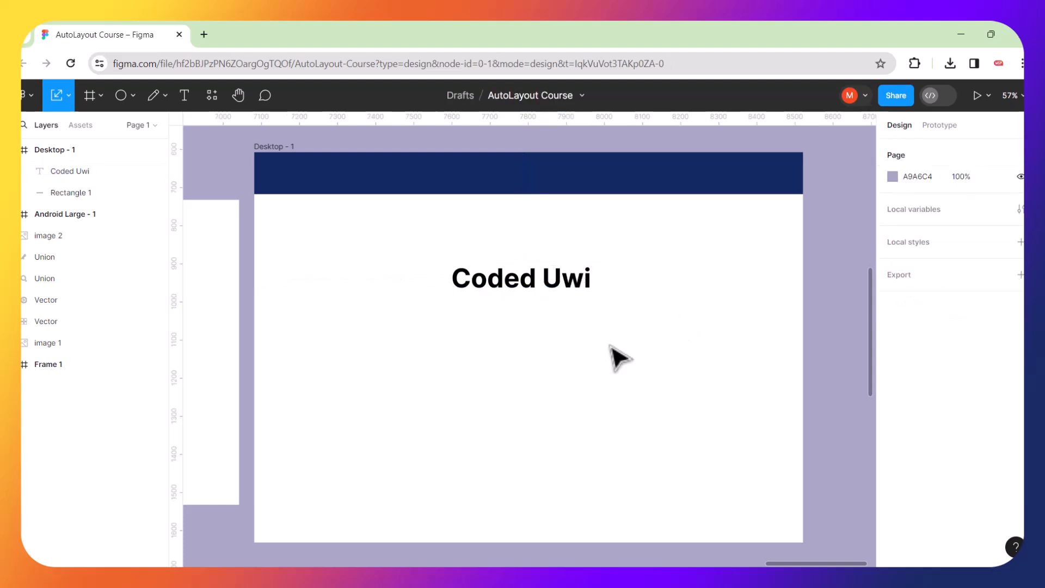
{"action": "key", "text": "v"}
Compare the Move and Scale tools' settings for the "Coded Uwi" text in Desktop - 1 and return to the Move tool.
{"action": "left_click", "coordinate": [582, 283]}
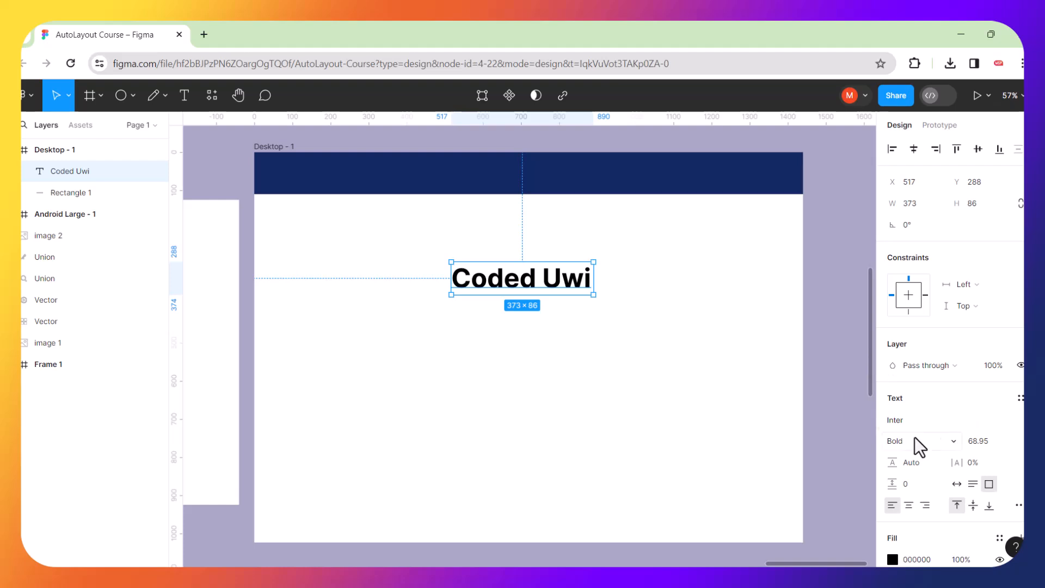
{"action": "type", "text": "k"}
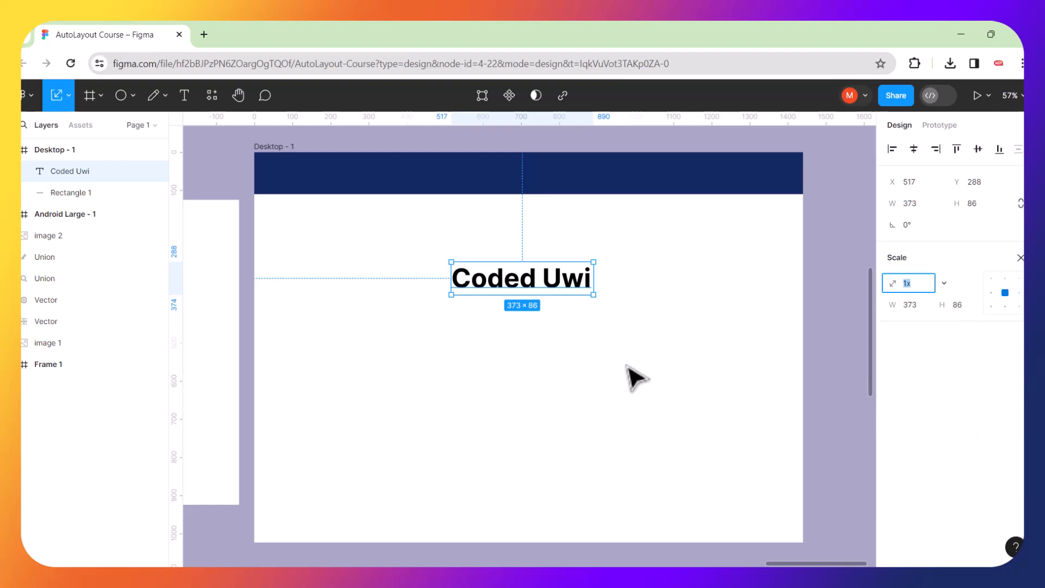
{"action": "type", "text": "v"}
{"action": "key", "text": "ctrl+z"}
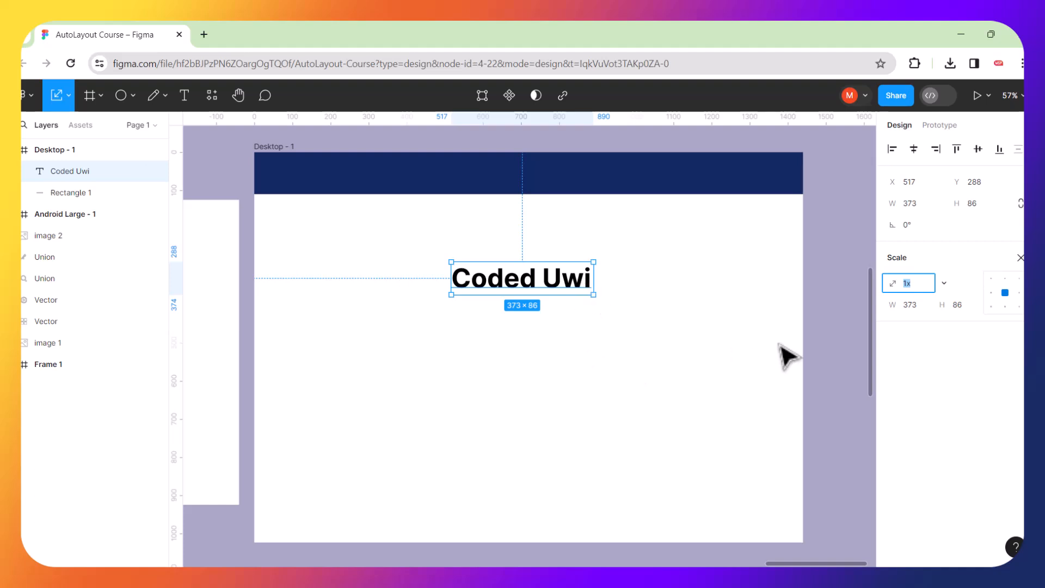
{"action": "left_click", "coordinate": [911, 283]}
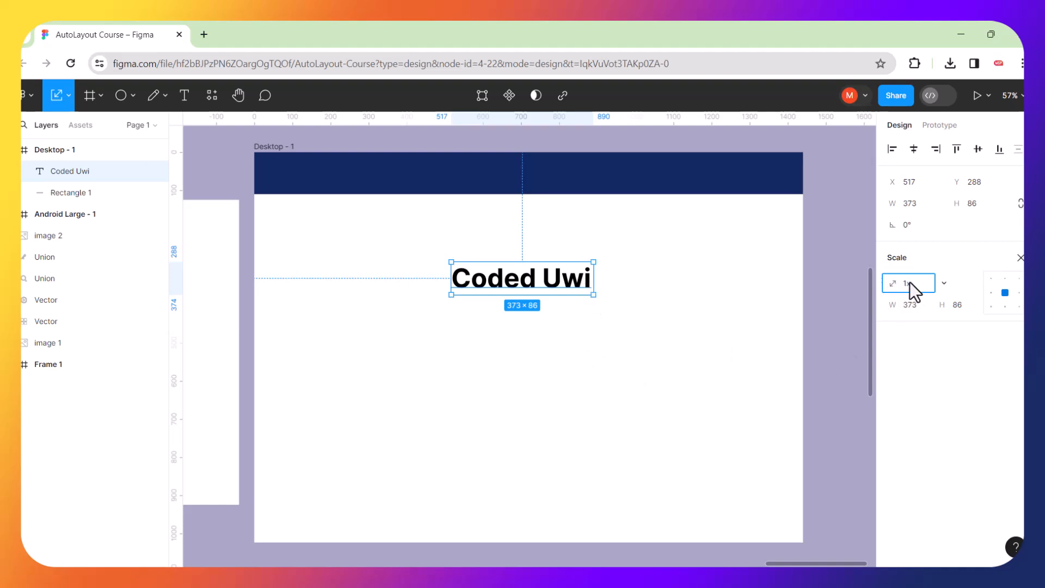
{"action": "left_click", "coordinate": [670, 289]}
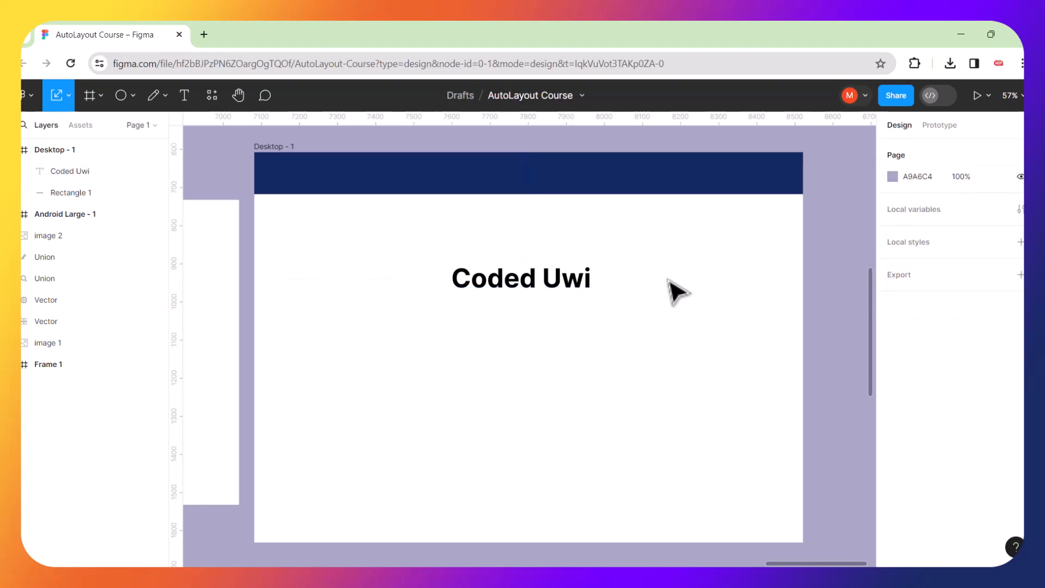
{"action": "left_click", "coordinate": [581, 292]}
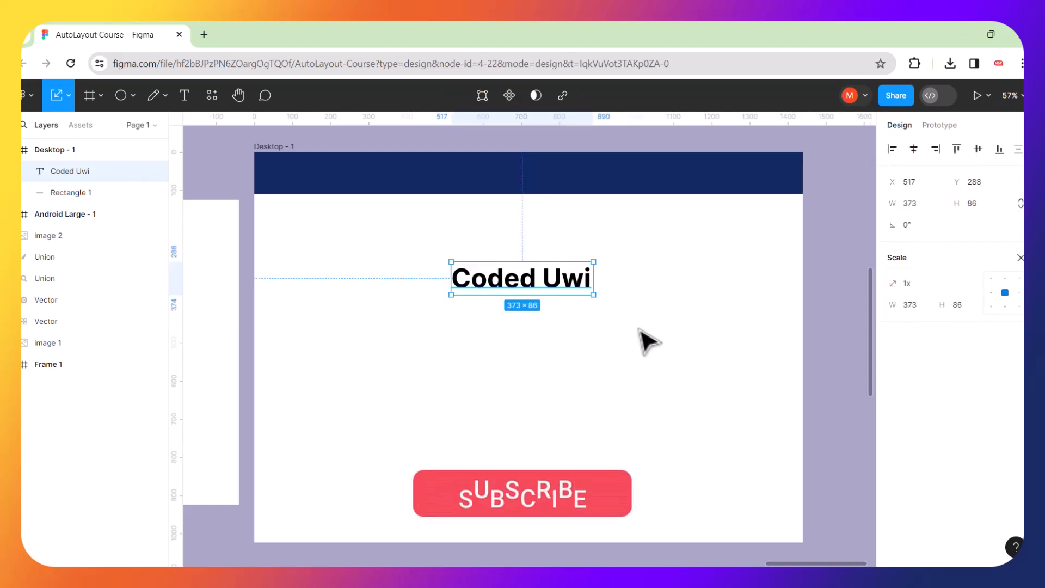
{"action": "key", "text": "v"}
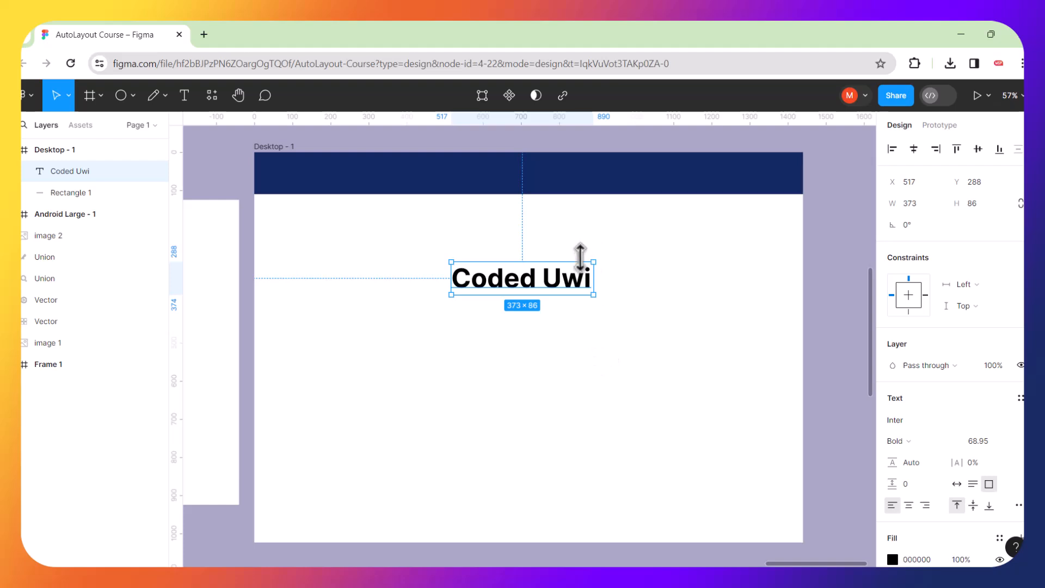
Enlarge the "Coded Uwi" text to about 481 × 111 with the Scale tool and reset its scale to 1x.
{"action": "key", "text": "k"}
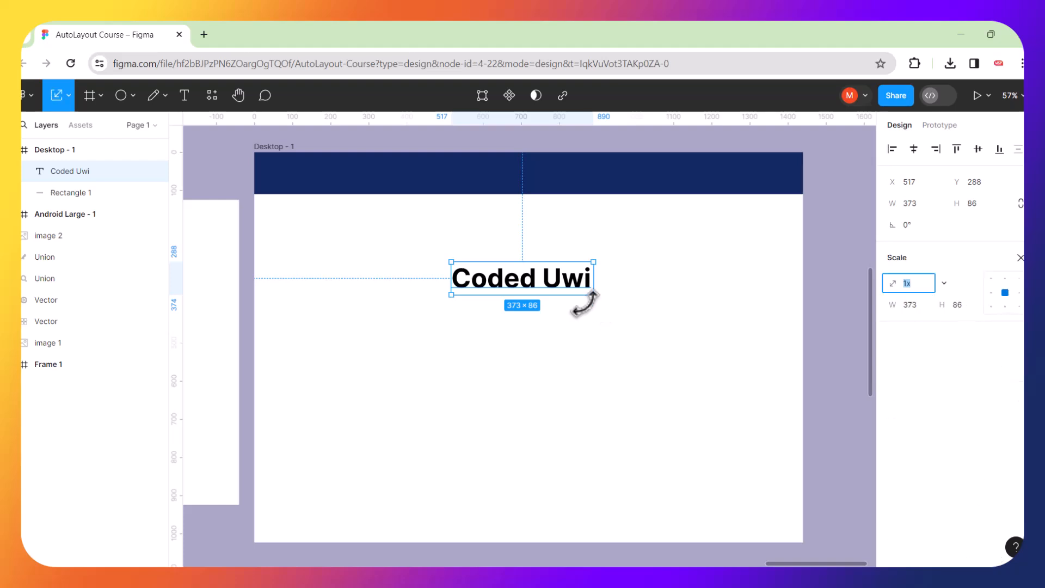
{"action": "left_click_drag", "start_coordinate": [598, 260], "coordinate": [636, 250]}
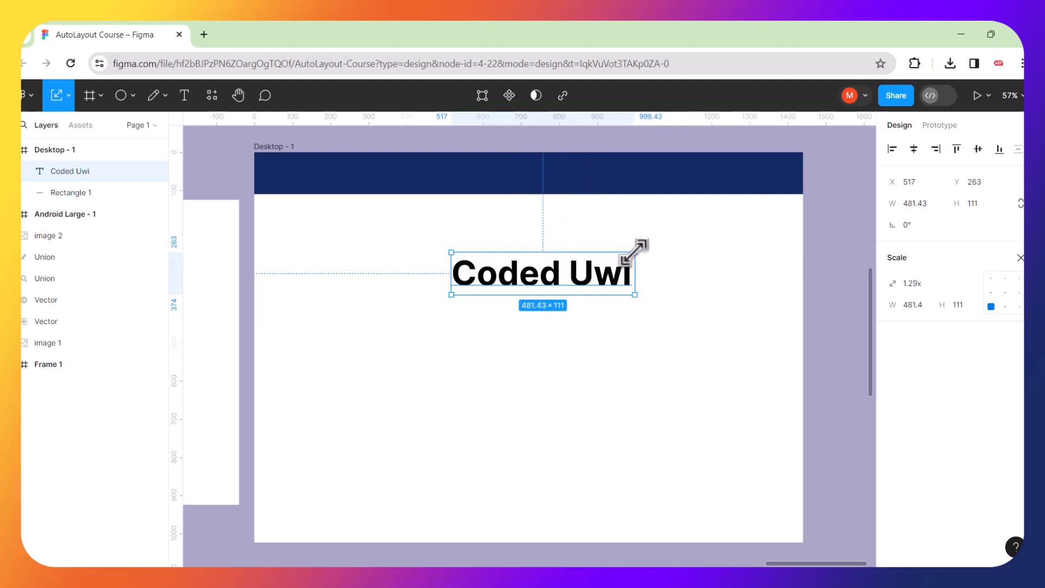
{"action": "left_click", "coordinate": [917, 289]}
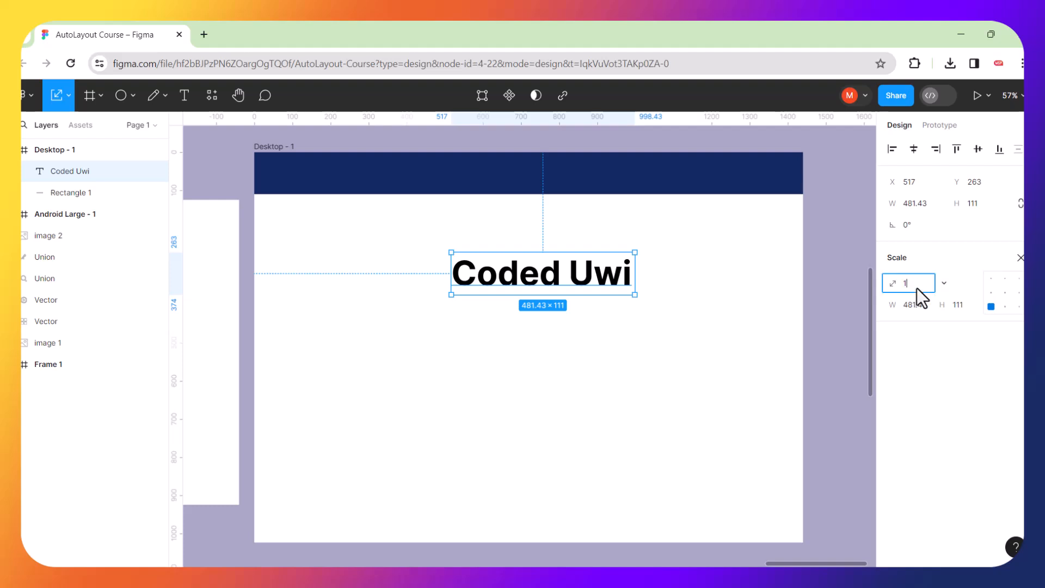
{"action": "key", "text": "Return"}
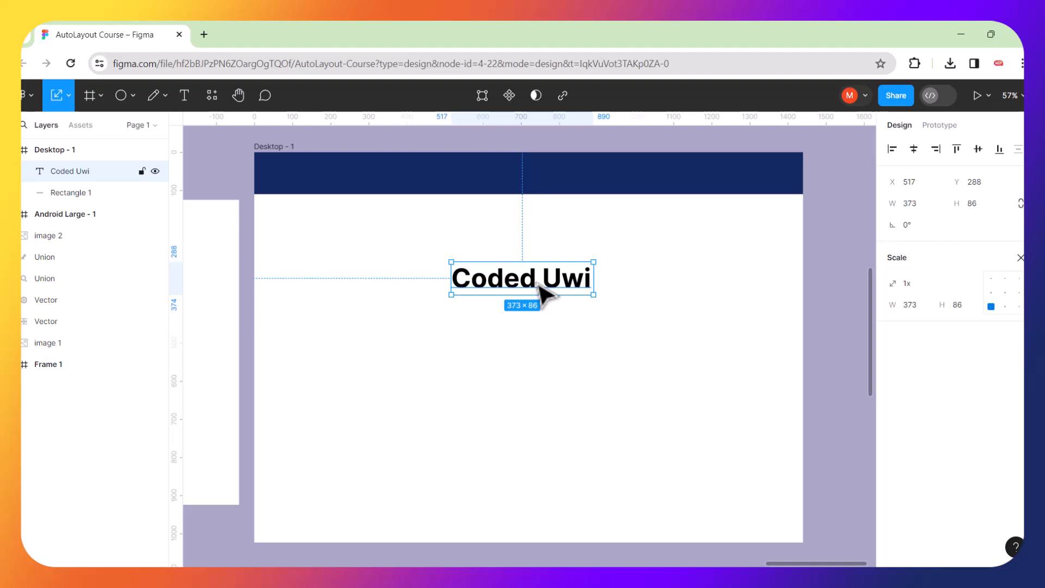
Scale the "Coded Uwi" text to 2x, move it to about X 338, Y 290 and deselect it.
{"action": "left_click", "coordinate": [922, 283]}
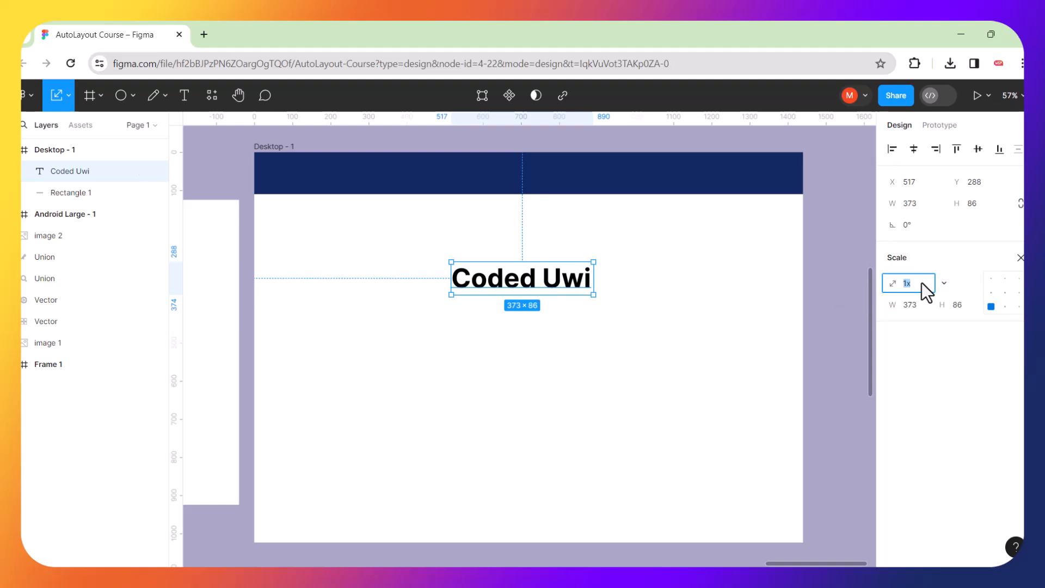
{"action": "key", "text": "Return"}
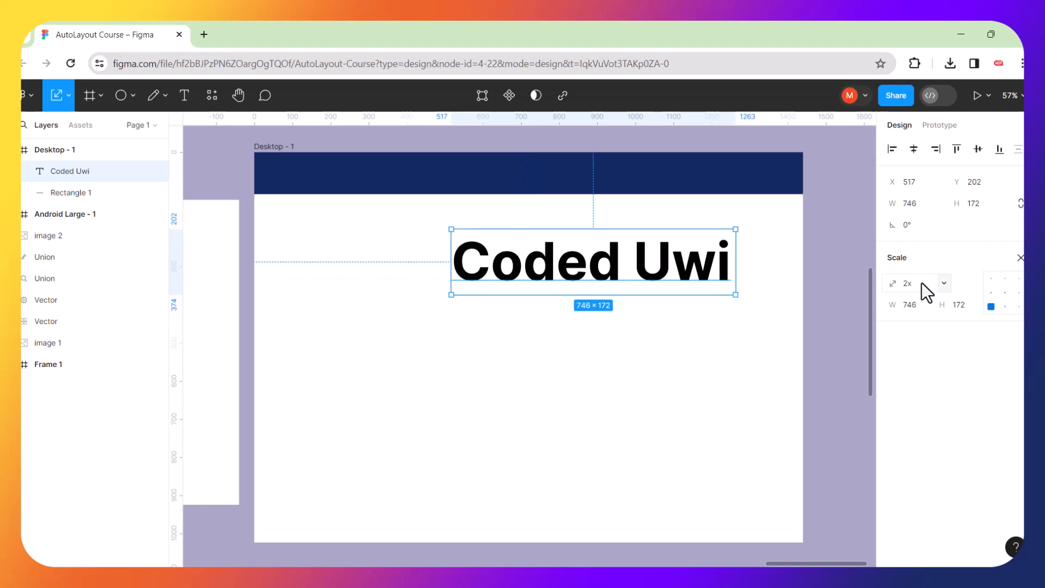
{"action": "left_click_drag", "start_coordinate": [618, 261], "coordinate": [545, 297]}
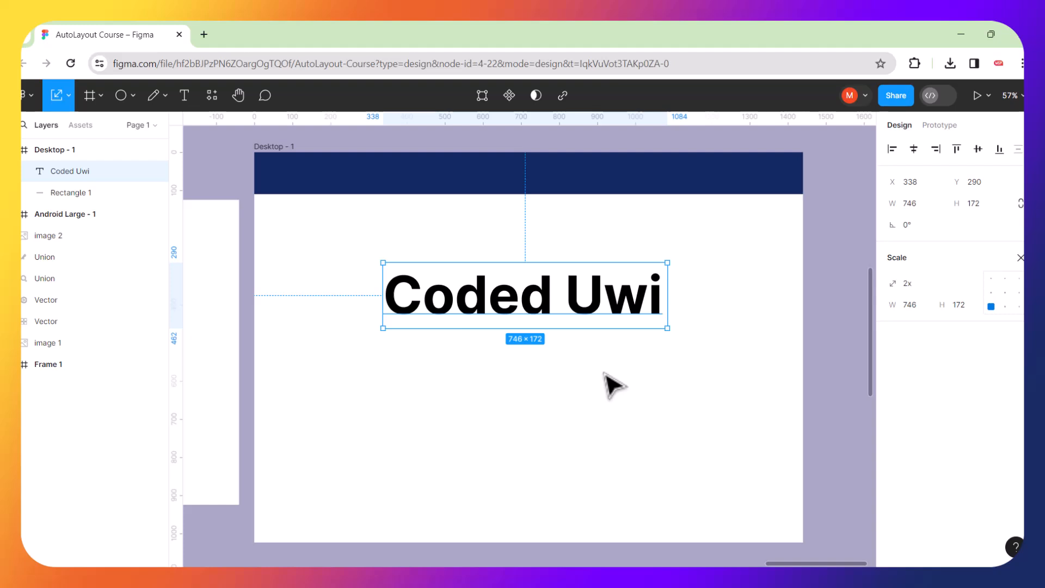
{"action": "key", "text": "v"}
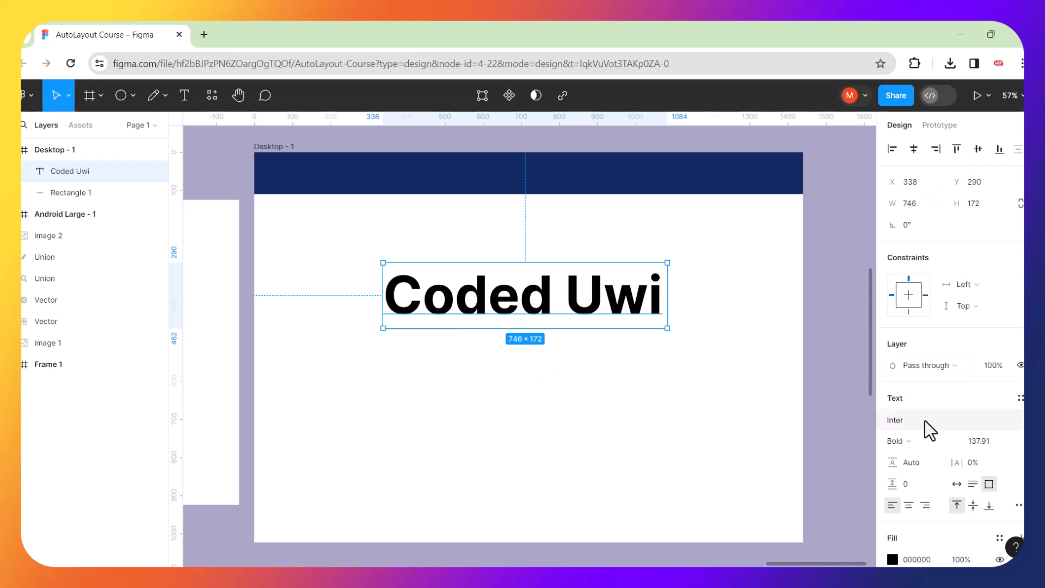
{"action": "left_click", "coordinate": [674, 451]}
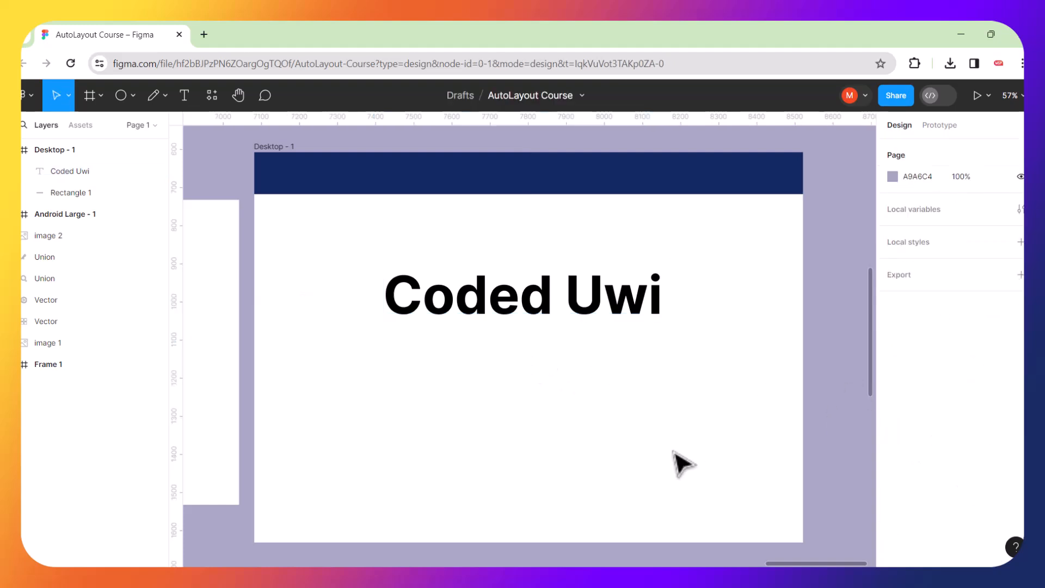
Move the "Coded Uwi" text closer to the header at about X 264, Y 197 and deselect it.
{"action": "left_click_drag", "start_coordinate": [551, 301], "coordinate": [522, 266]}
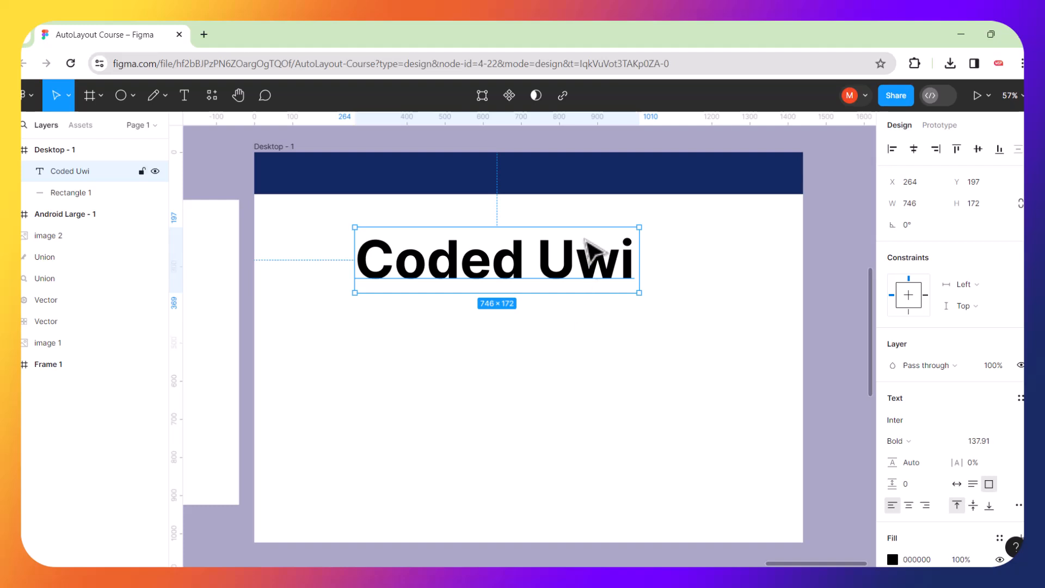
{"action": "left_click", "coordinate": [526, 376]}
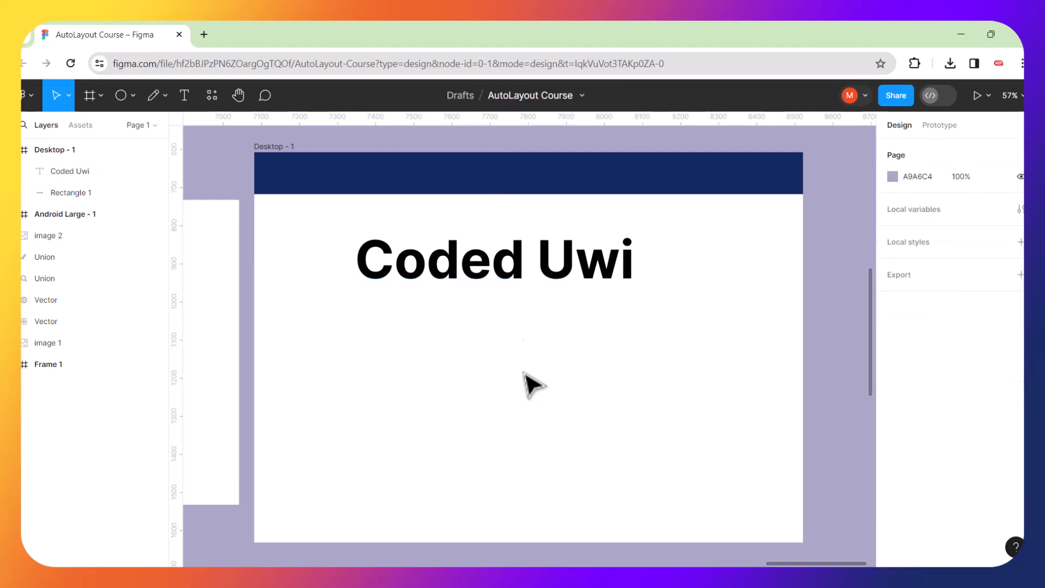
{"action": "left_click", "coordinate": [500, 274]}
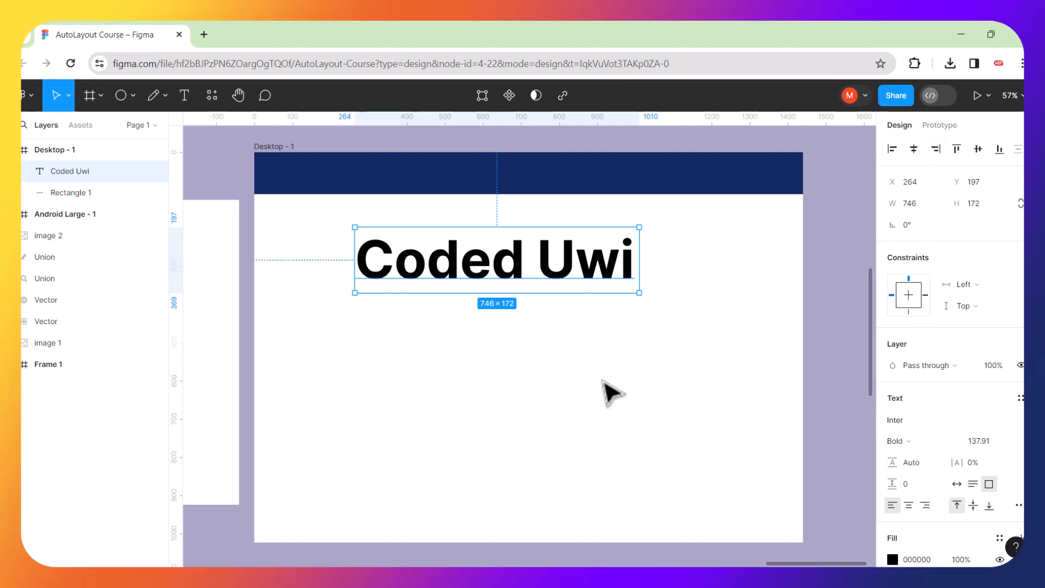
{"action": "left_click", "coordinate": [587, 420]}
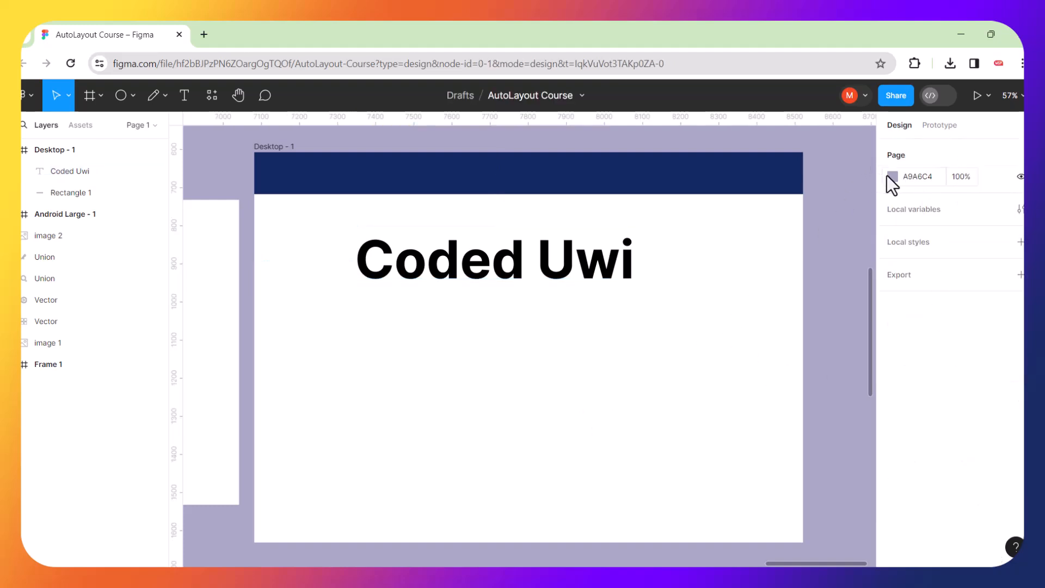
Extend the dark blue header rectangle downward behind the text to about the middle of Desktop - 1 and deselect it.
{"action": "left_click", "coordinate": [567, 267]}
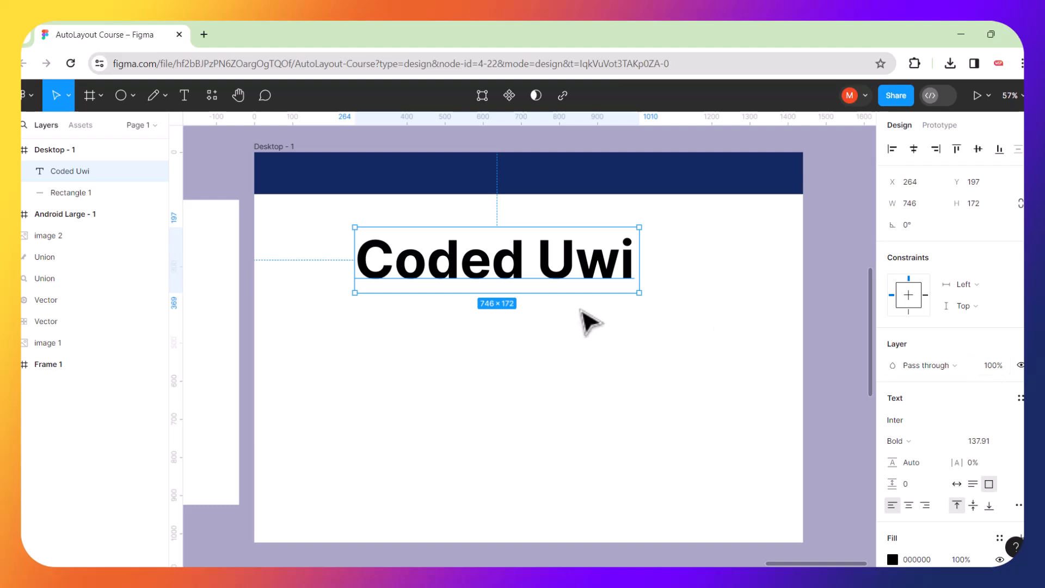
{"action": "left_click", "coordinate": [534, 191]}
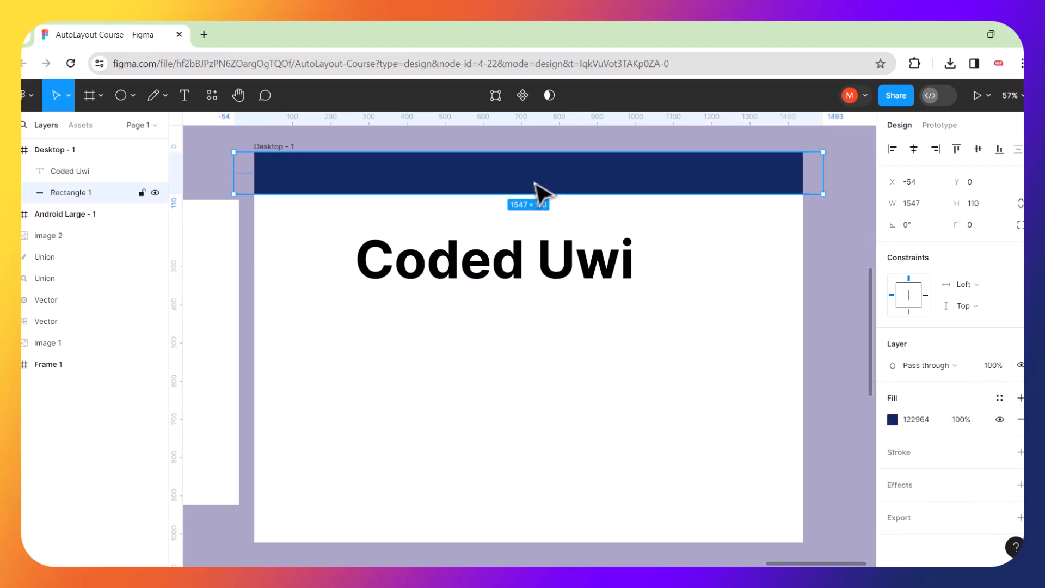
{"action": "left_click_drag", "start_coordinate": [529, 195], "coordinate": [530, 349]}
{"action": "left_click", "coordinate": [582, 433]}
Set the fill of the "Coded Uwi" text to the light peach color E7C5AD and deselect it.
{"action": "left_click", "coordinate": [590, 269]}
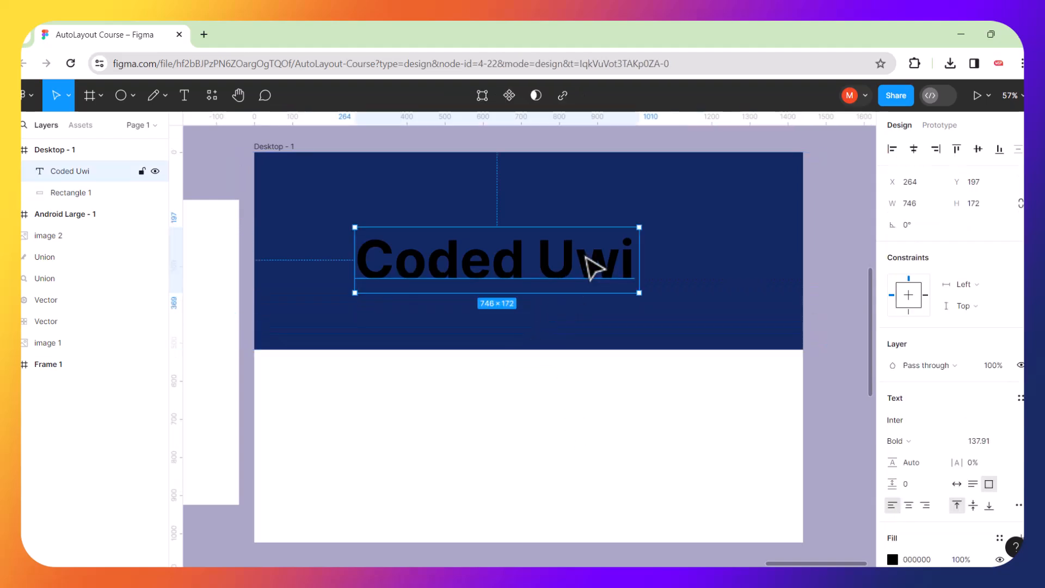
{"action": "left_click", "coordinate": [893, 560]}
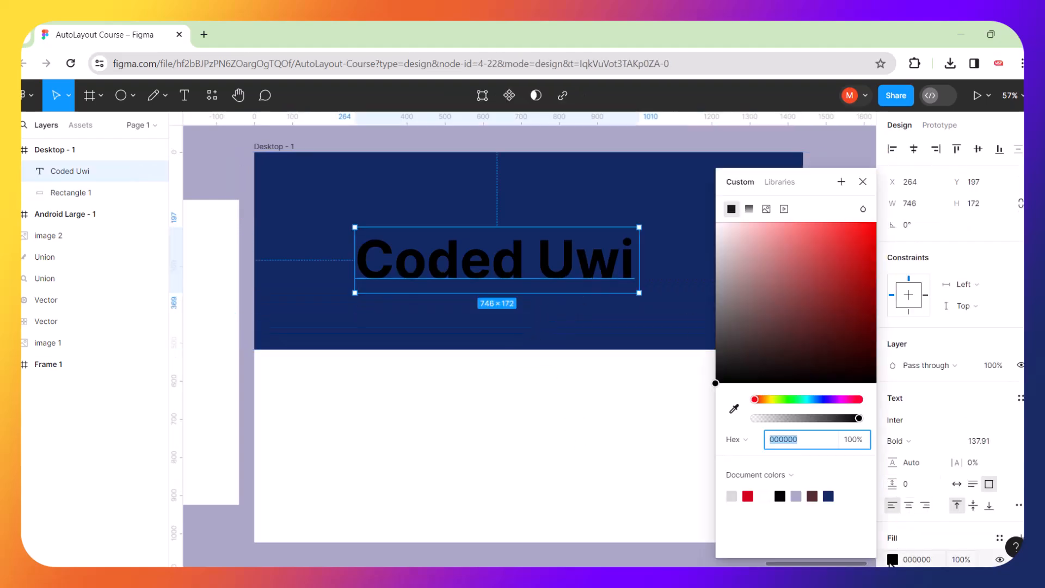
{"action": "left_click", "coordinate": [756, 239]}
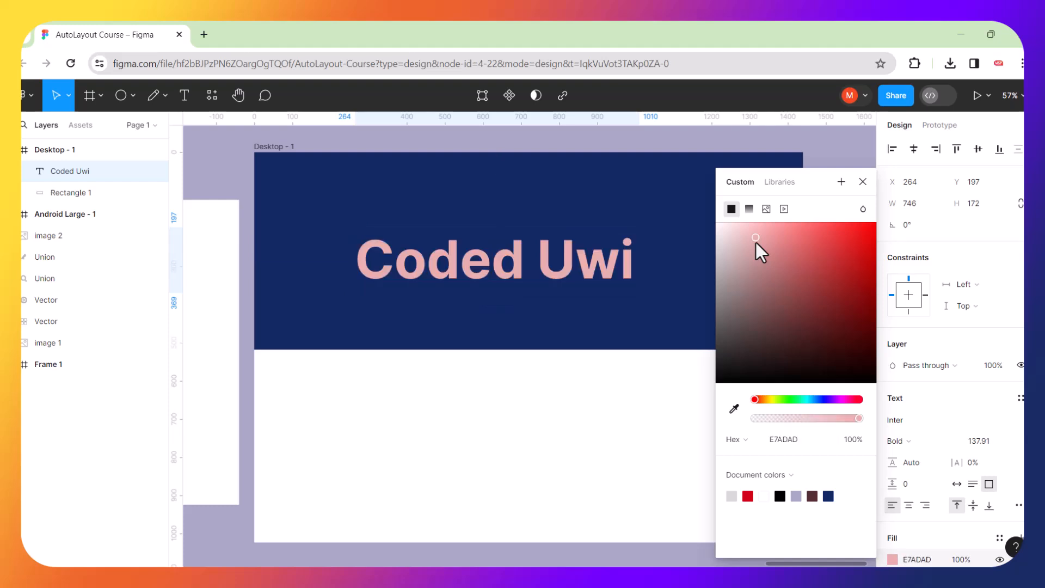
{"action": "left_click", "coordinate": [762, 399]}
{"action": "left_click", "coordinate": [609, 424]}
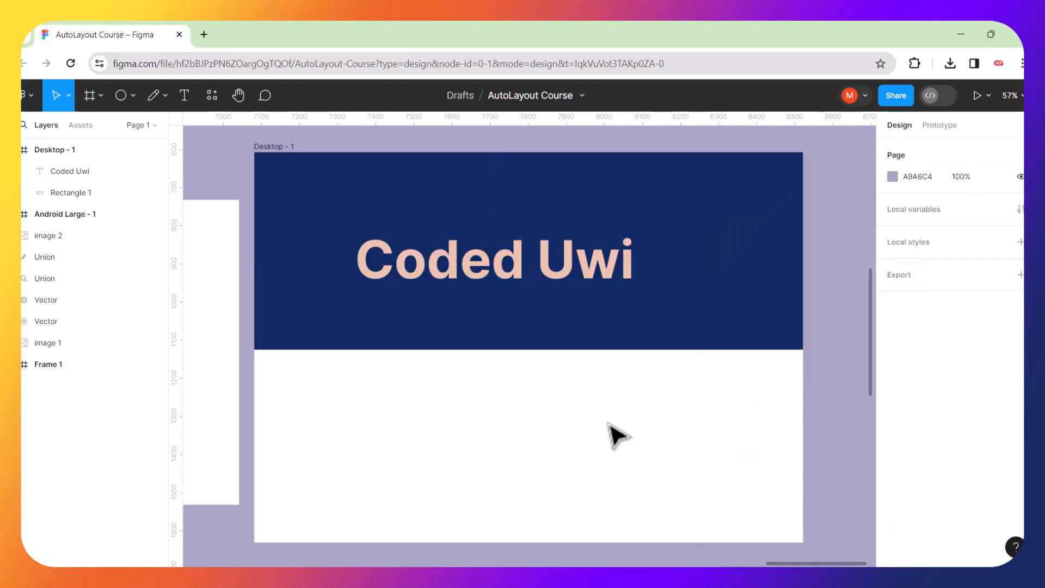
Preview layer blend modes such as Multiply on the "Coded Uwi" text, keep Pass through and deselect it.
{"action": "left_click", "coordinate": [569, 278]}
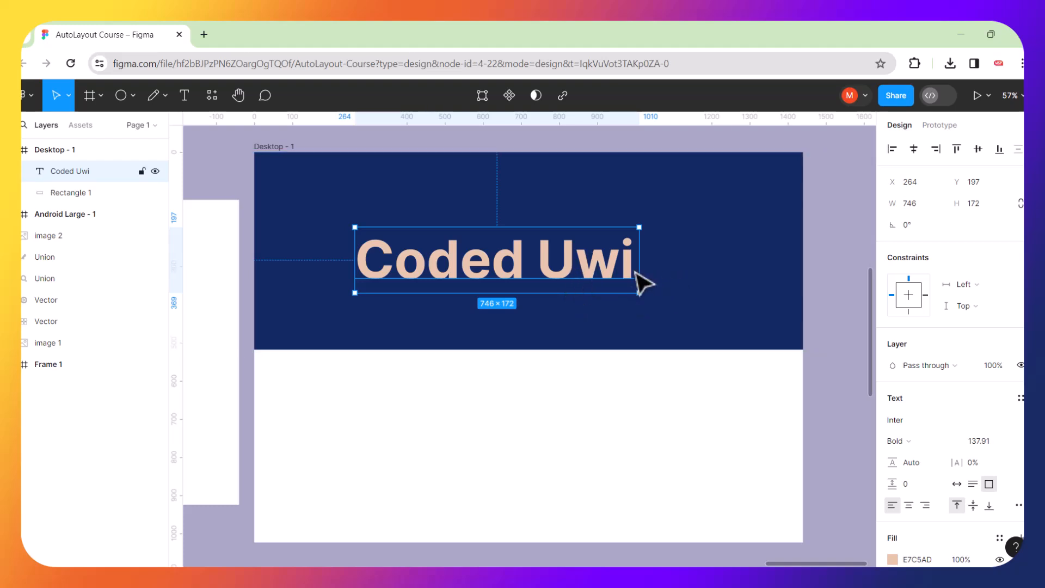
{"action": "left_click", "coordinate": [965, 367]}
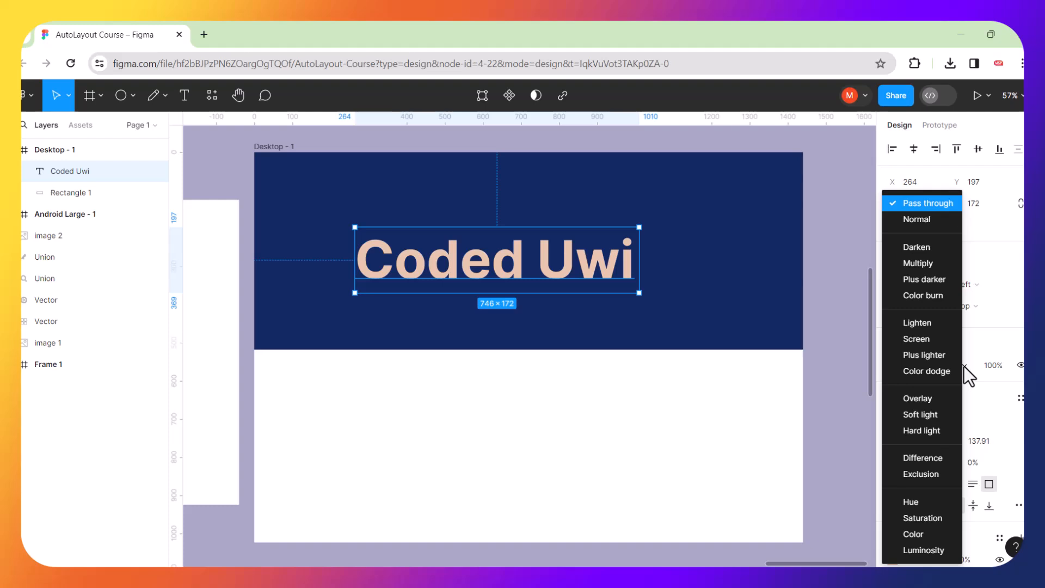
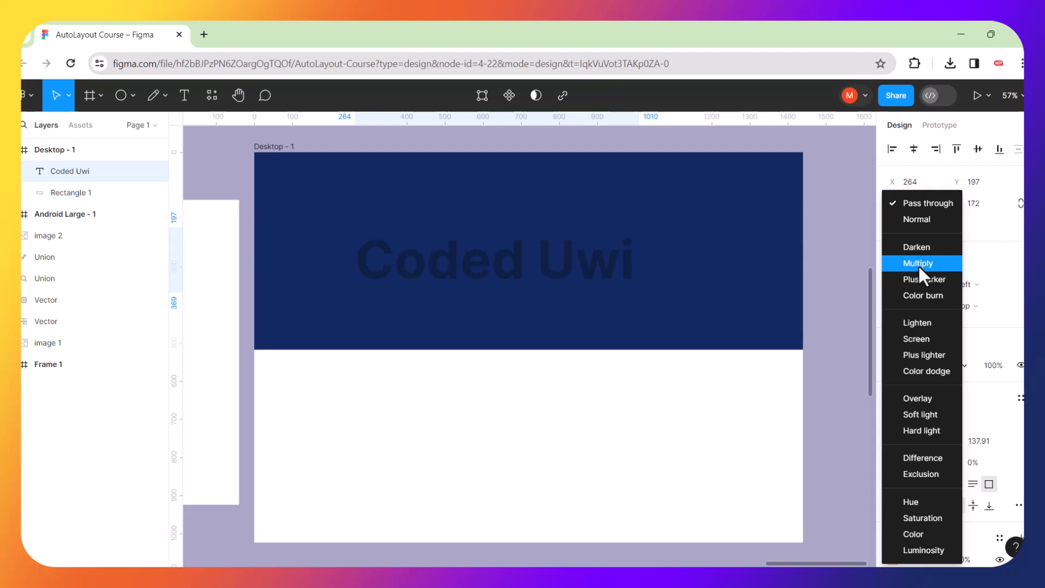
{"action": "left_click", "coordinate": [709, 382]}
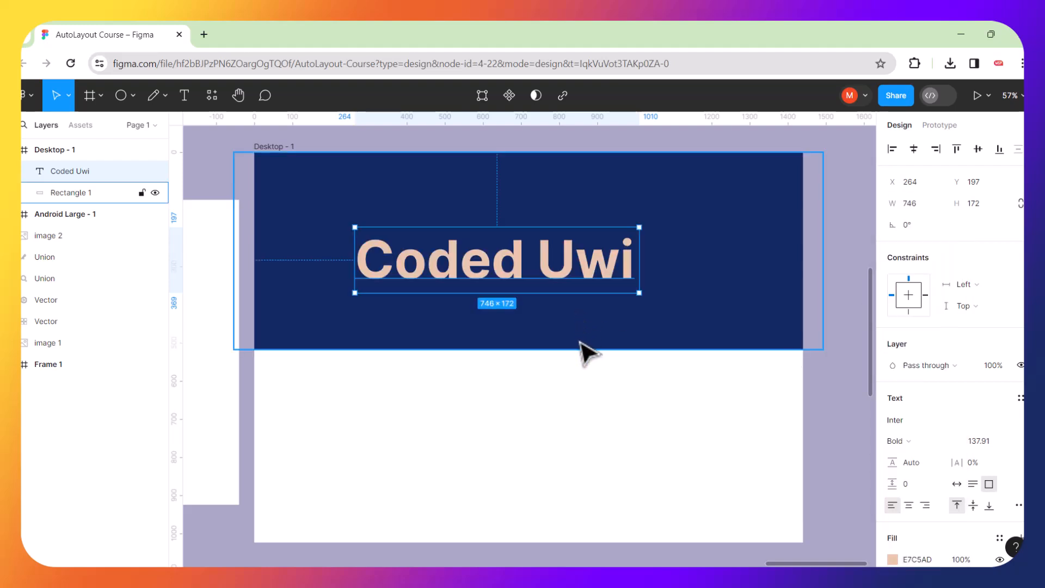
{"action": "left_click", "coordinate": [586, 370]}
Duplicate the sneaker image, place the copy partly under the lower edge of Desktop - 1 and select that frame.
{"action": "scroll", "coordinate": [573, 408], "scroll_direction": "down", "scroll_amount": 5}
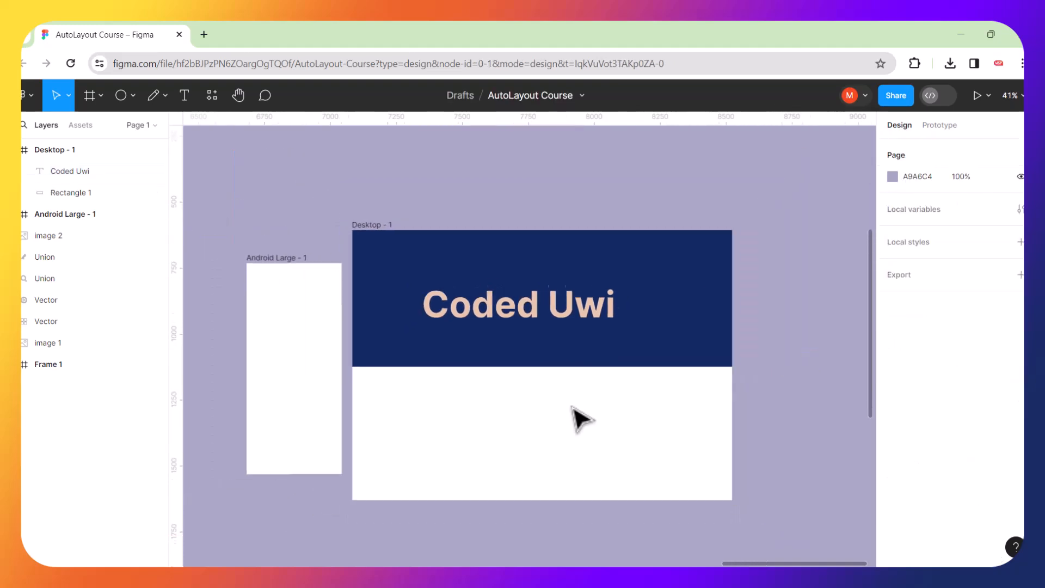
{"action": "scroll", "coordinate": [548, 408], "scroll_direction": "down", "scroll_amount": 2}
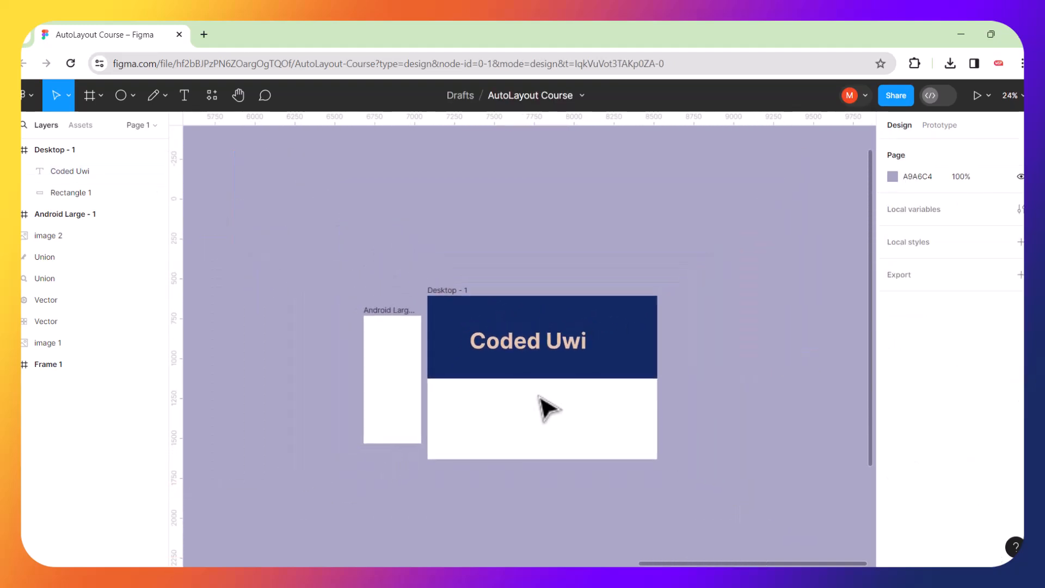
{"action": "scroll", "coordinate": [549, 408], "scroll_direction": "left", "scroll_amount": 3}
{"action": "scroll", "coordinate": [548, 408], "scroll_direction": "down", "scroll_amount": 2}
{"action": "key", "text": "shift+1"}
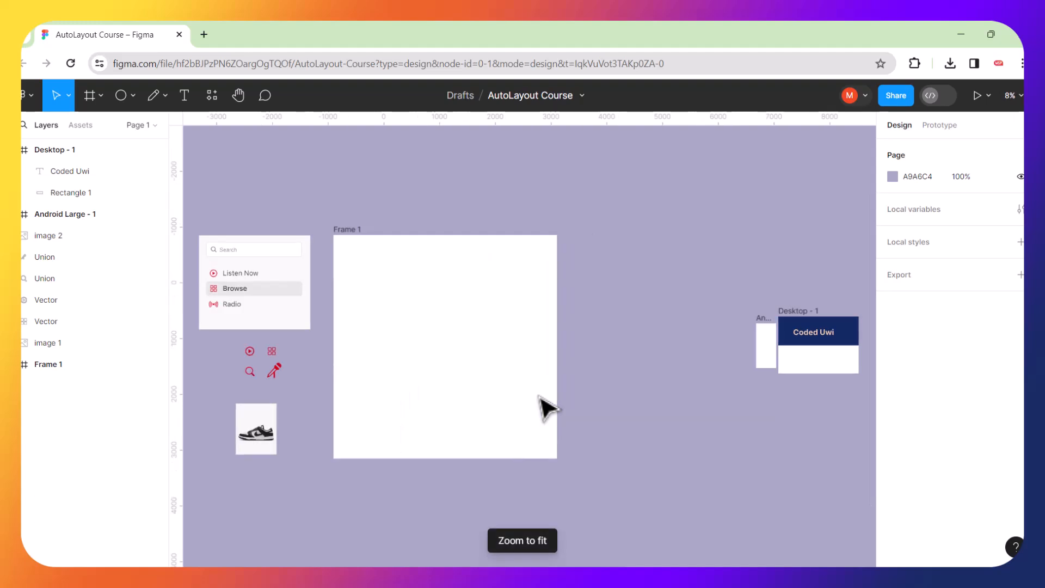
{"action": "left_click", "coordinate": [271, 447]}
{"action": "key", "text": "ctrl+d"}
{"action": "left_click_drag", "start_coordinate": [275, 444], "coordinate": [814, 391]}
{"action": "left_click", "coordinate": [815, 335]}
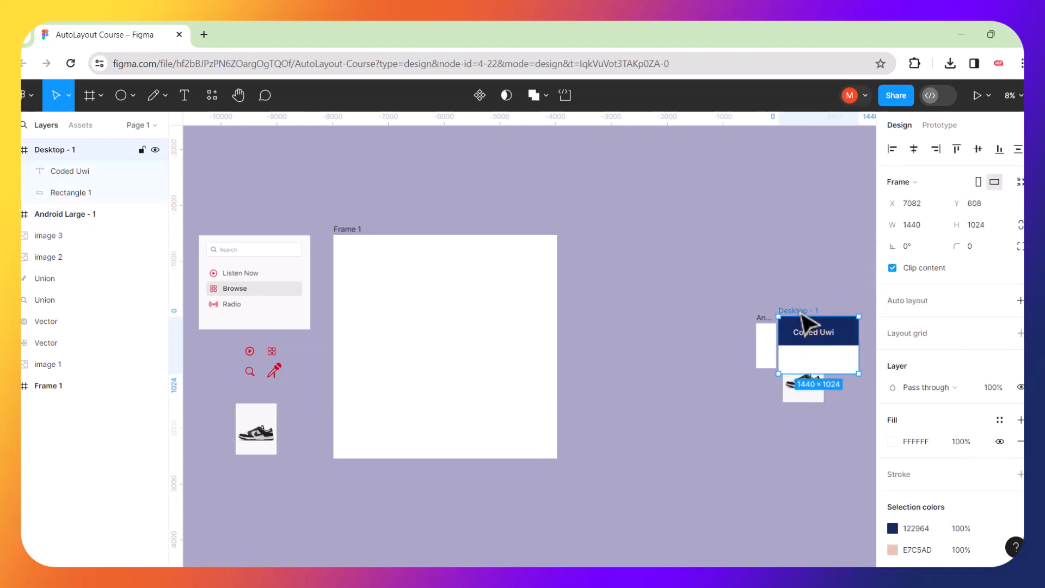
{"action": "key", "text": "shift+2"}
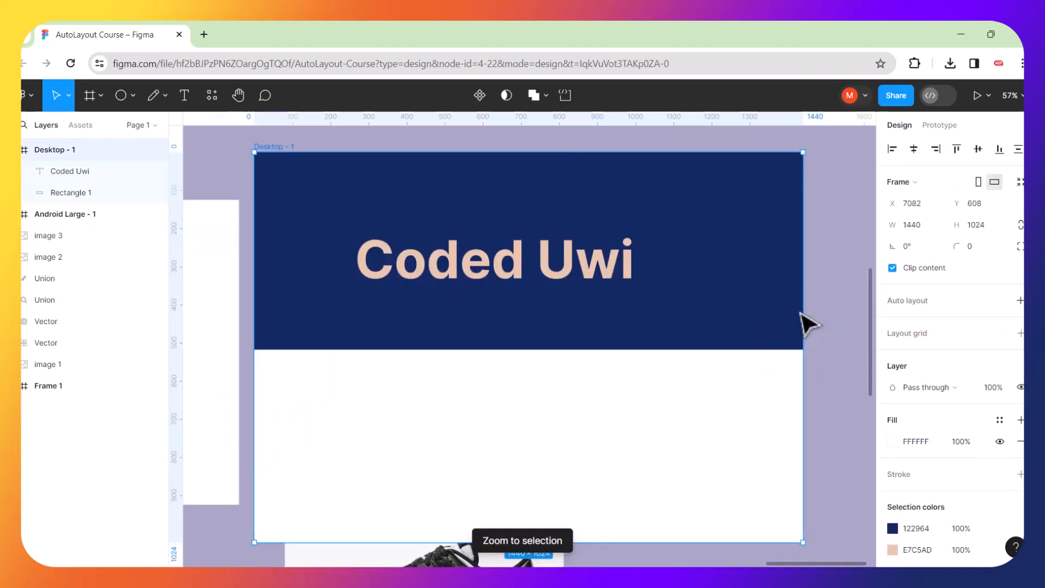
Move the "Coded Uwi" text onto the white lower half of Desktop - 1 and place the sneaker image over the dark blue header.
{"action": "left_click", "coordinate": [612, 501]}
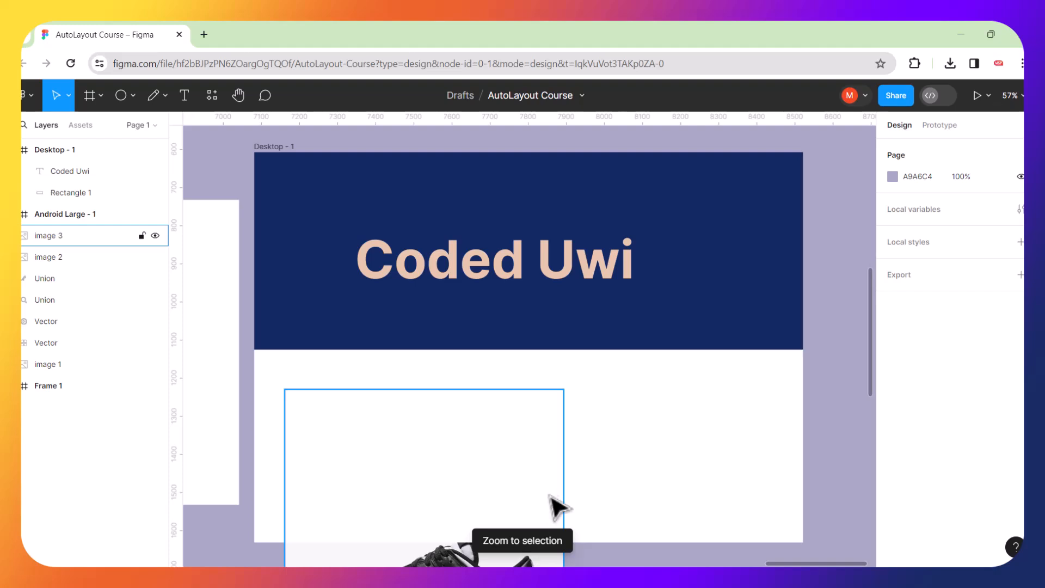
{"action": "left_click_drag", "start_coordinate": [504, 550], "coordinate": [634, 394]}
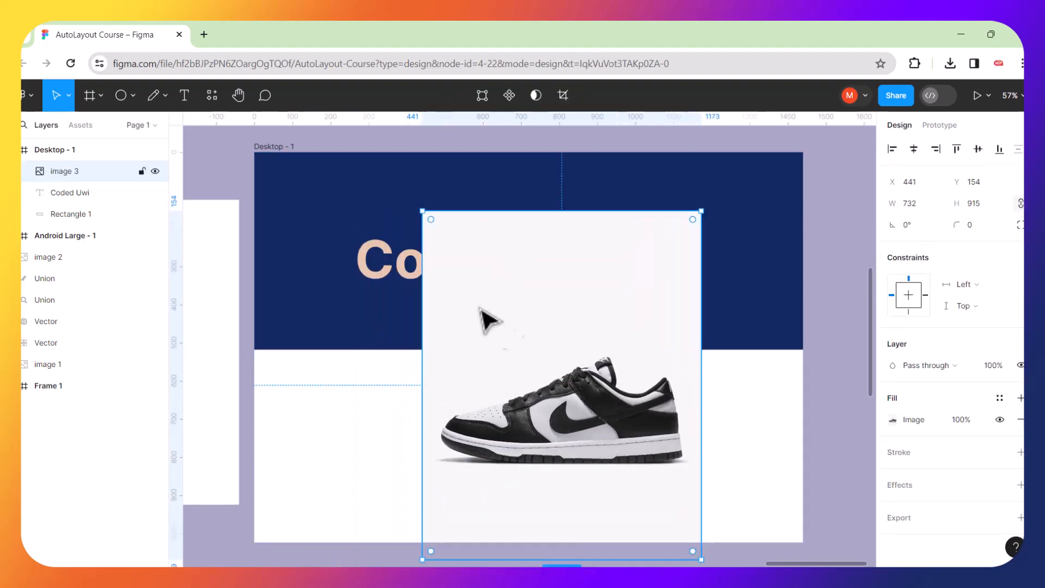
{"action": "left_click", "coordinate": [404, 284]}
{"action": "left_click_drag", "start_coordinate": [404, 284], "coordinate": [343, 436]}
{"action": "left_click", "coordinate": [577, 375]}
{"action": "left_click_drag", "start_coordinate": [603, 406], "coordinate": [557, 235]}
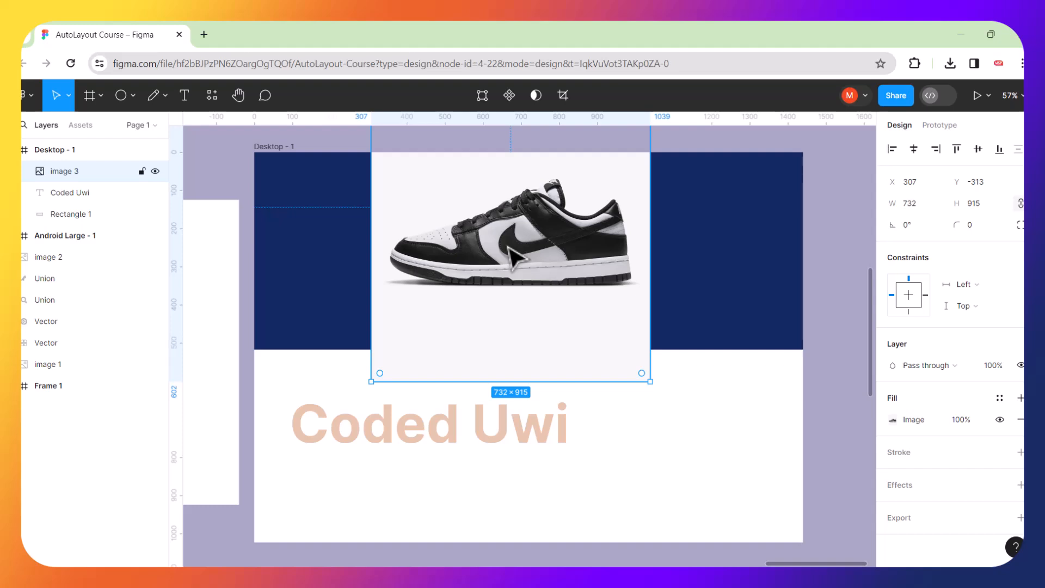
{"action": "left_click", "coordinate": [657, 434]}
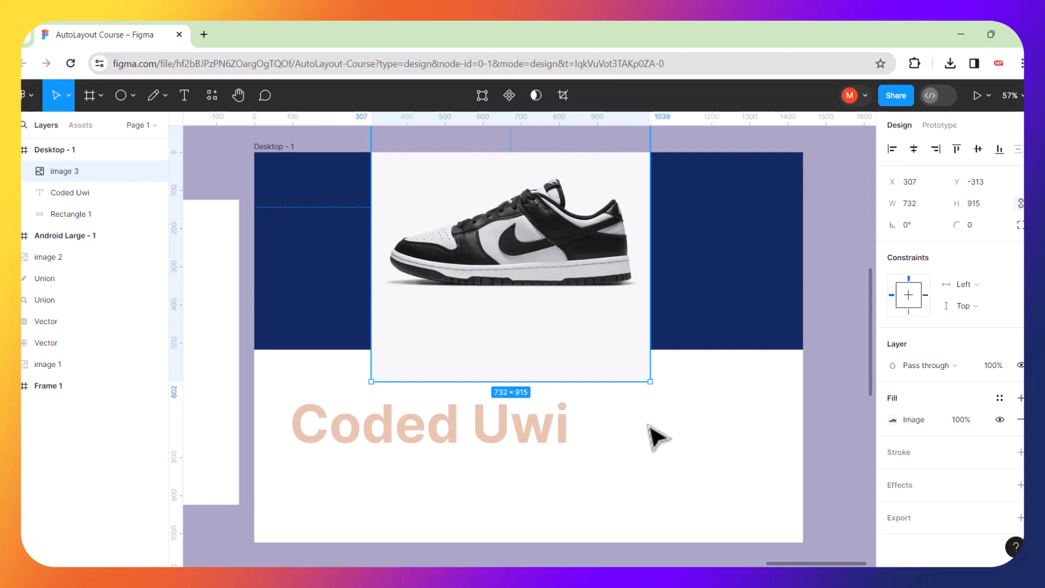
{"action": "left_click", "coordinate": [597, 275]}
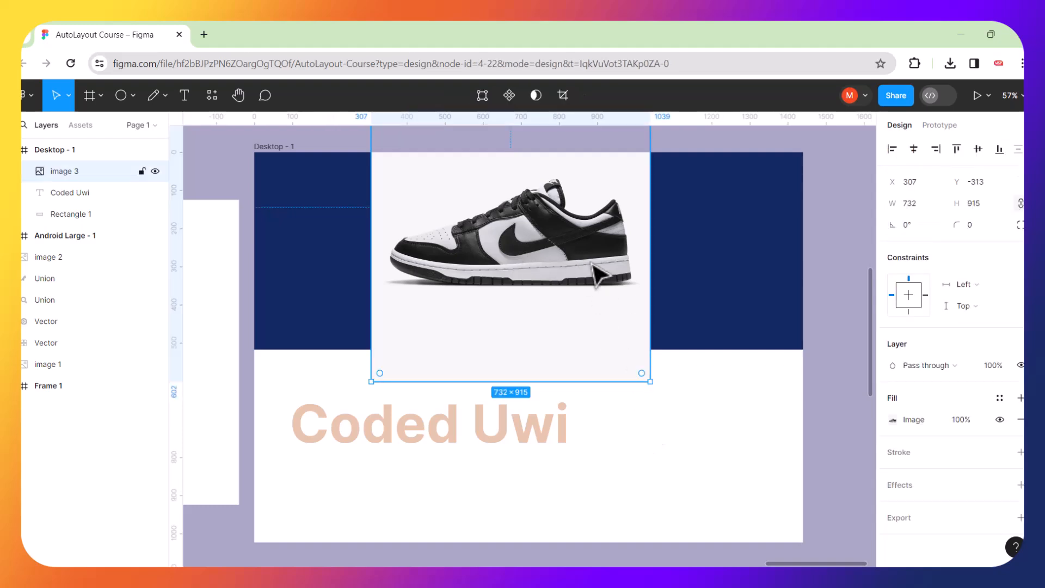
Set the sneaker image's blend mode to Multiply, enlarge it to about 1023 × 1279, reposition it over the header and deselect it.
{"action": "left_click", "coordinate": [949, 367]}
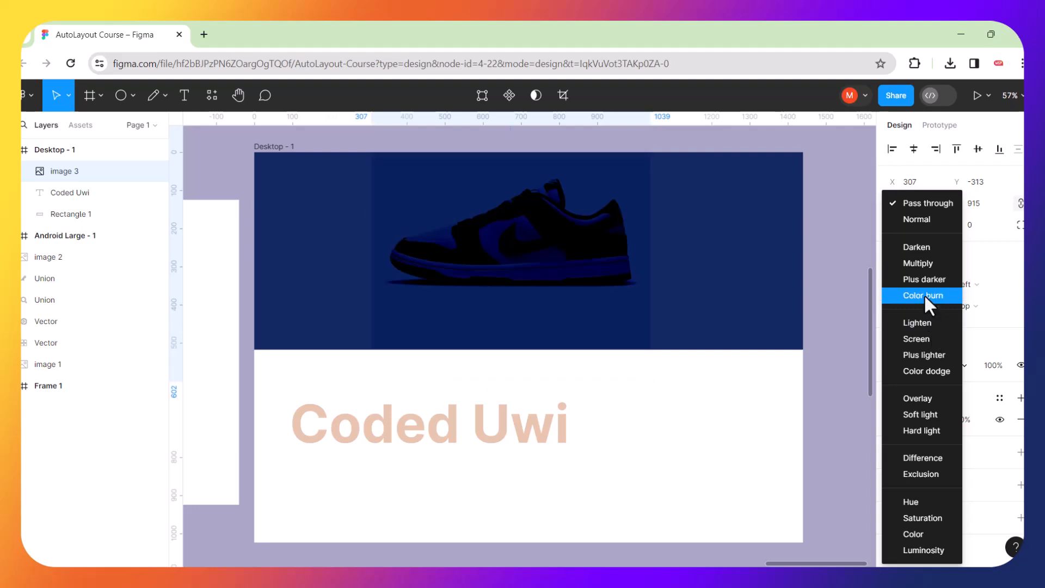
{"action": "left_click", "coordinate": [918, 263]}
{"action": "left_click_drag", "start_coordinate": [648, 379], "coordinate": [761, 469]}
{"action": "left_click_drag", "start_coordinate": [631, 294], "coordinate": [596, 213]}
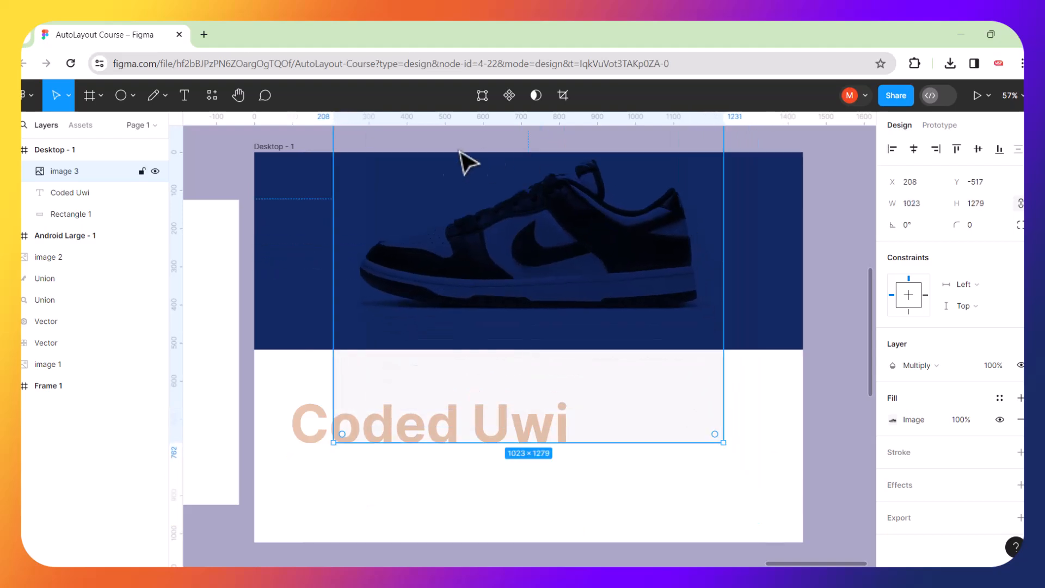
{"action": "left_click", "coordinate": [753, 276]}
{"action": "left_click", "coordinate": [667, 492]}
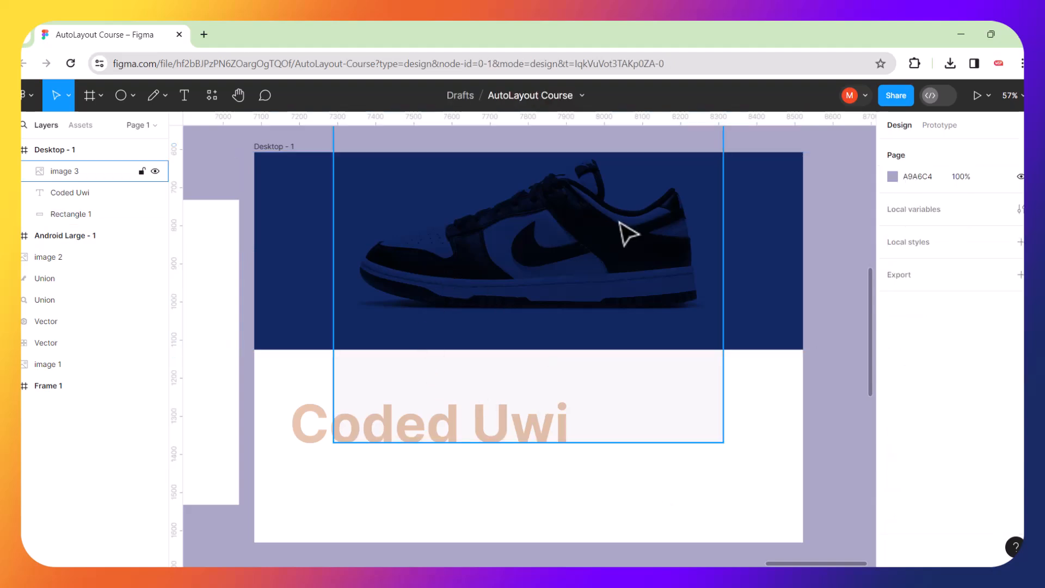
Delete the sneaker image from Desktop - 1 and move the "Coded Uwi" text back onto the dark blue header.
{"action": "left_click", "coordinate": [603, 269]}
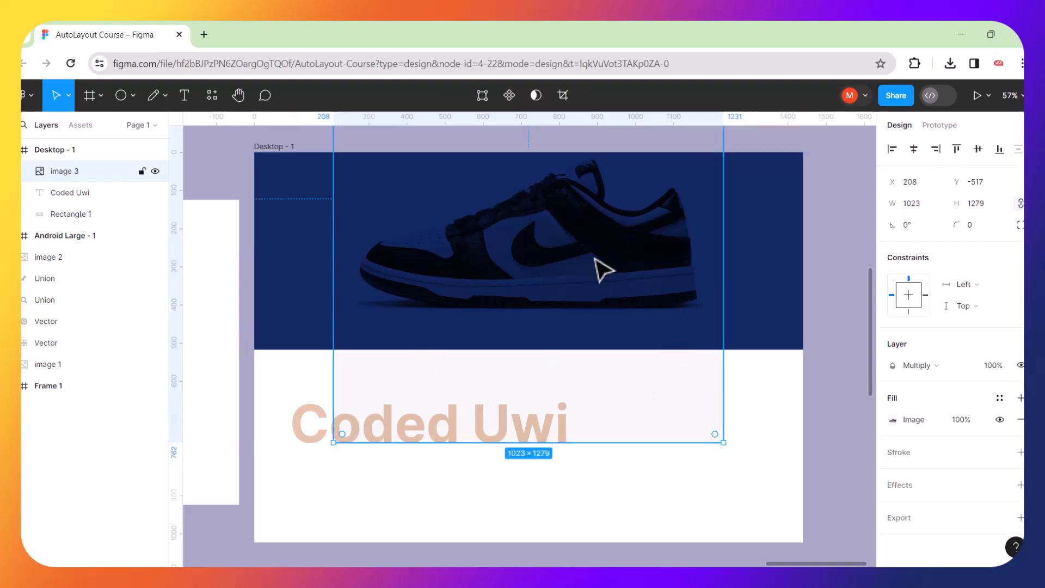
{"action": "key", "text": "Delete"}
{"action": "left_click_drag", "start_coordinate": [496, 436], "coordinate": [567, 289]}
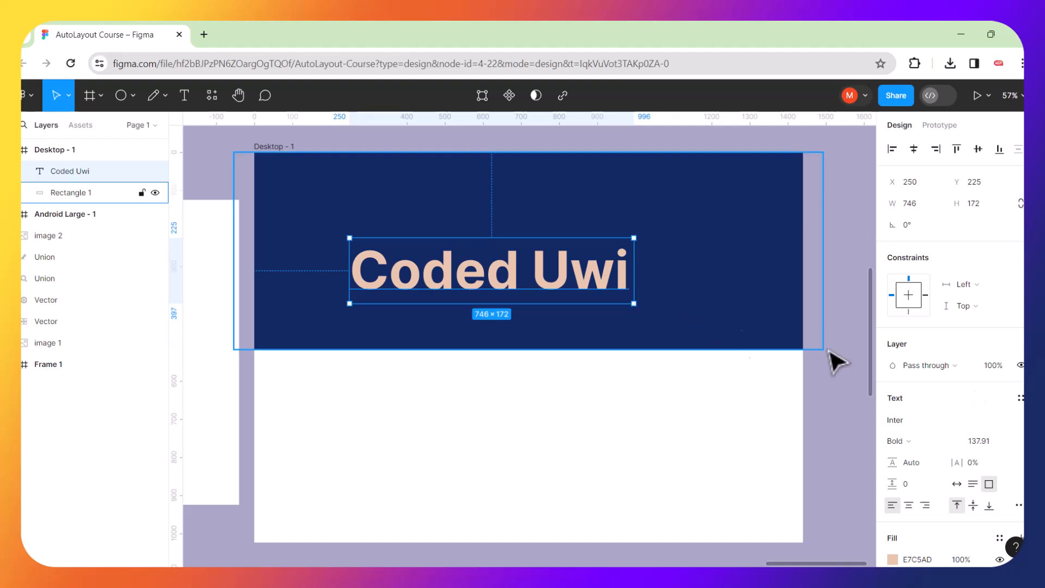
Try a layer opacity of 50% on the "Coded Uwi" text and undo it.
{"action": "left_click", "coordinate": [998, 371]}
{"action": "type", "text": "50"}
{"action": "key", "text": "Return"}
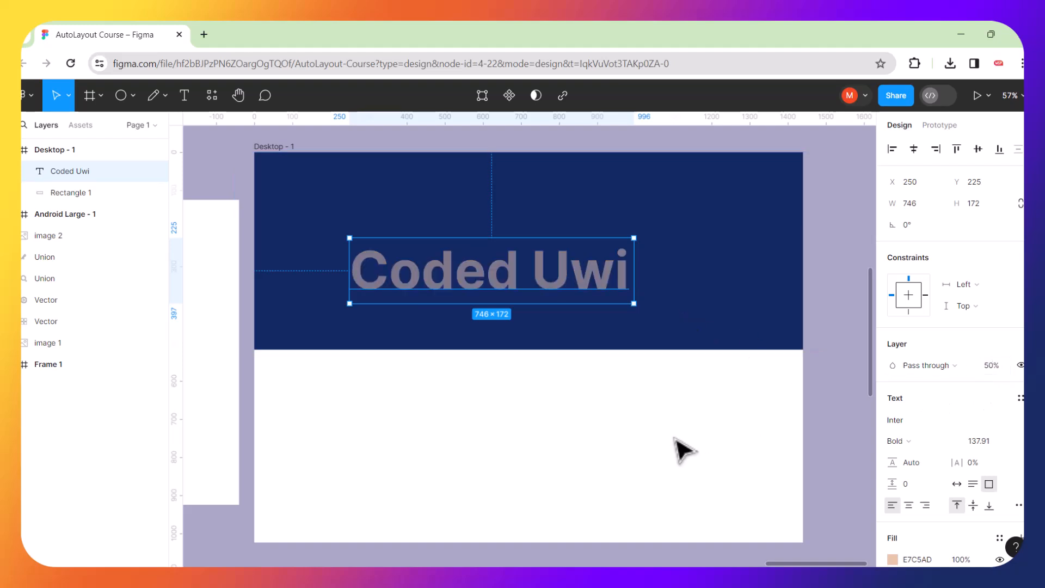
{"action": "left_click", "coordinate": [675, 438]}
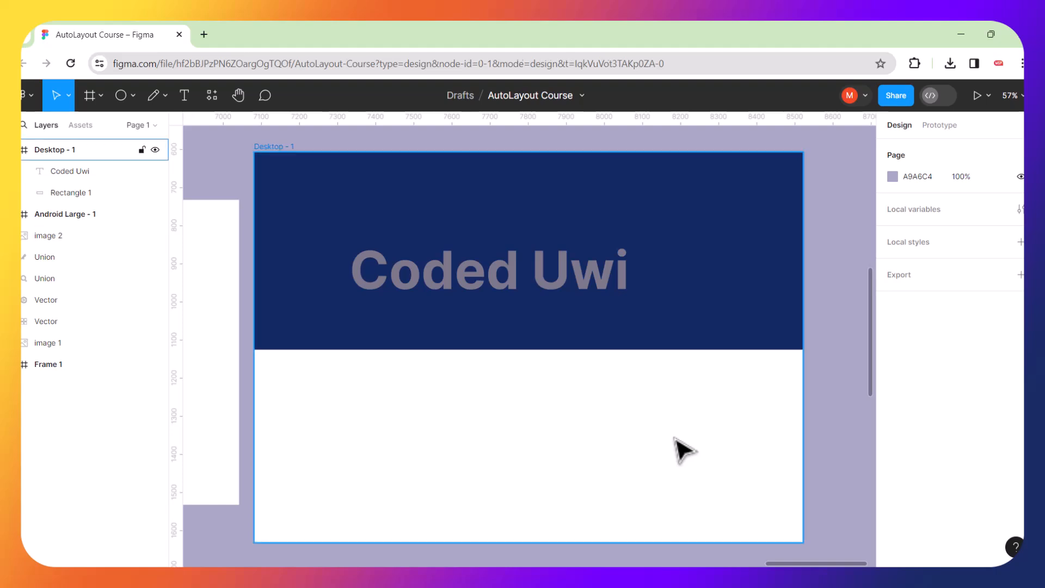
{"action": "key", "text": "ctrl+z"}
{"action": "key", "text": "ctrl+z"}
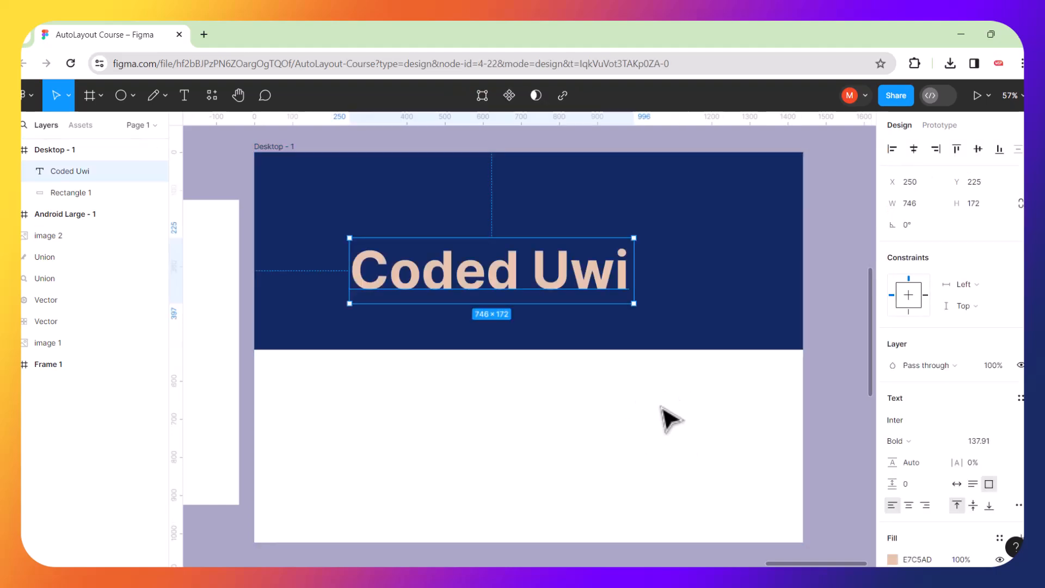
{"action": "key", "text": "ctrl+z"}
Preview other fonts such as Irish Grover on the "Coded Uwi" text, keep Inter and deselect it.
{"action": "left_click", "coordinate": [601, 287]}
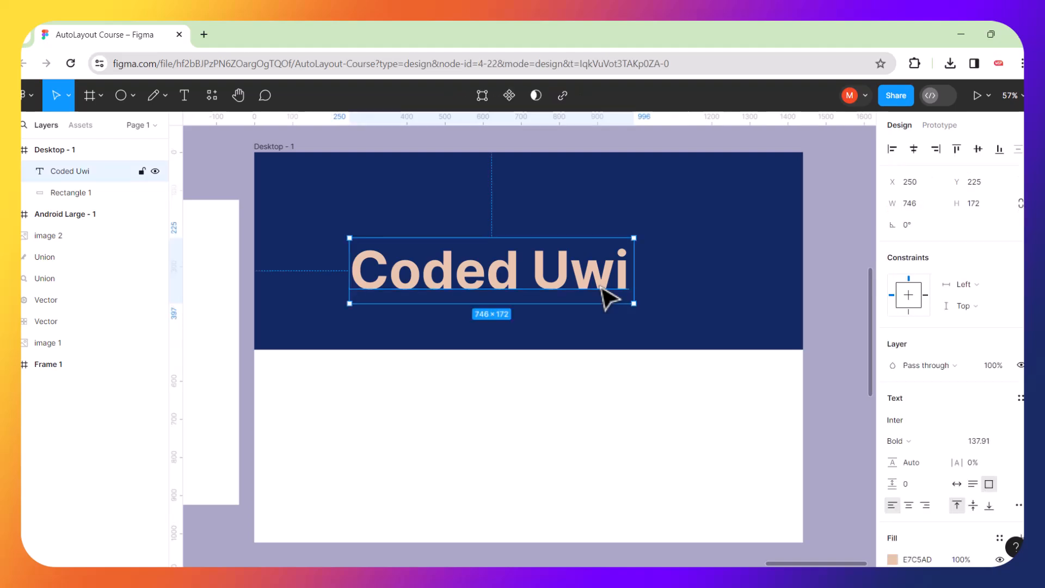
{"action": "left_click", "coordinate": [933, 424]}
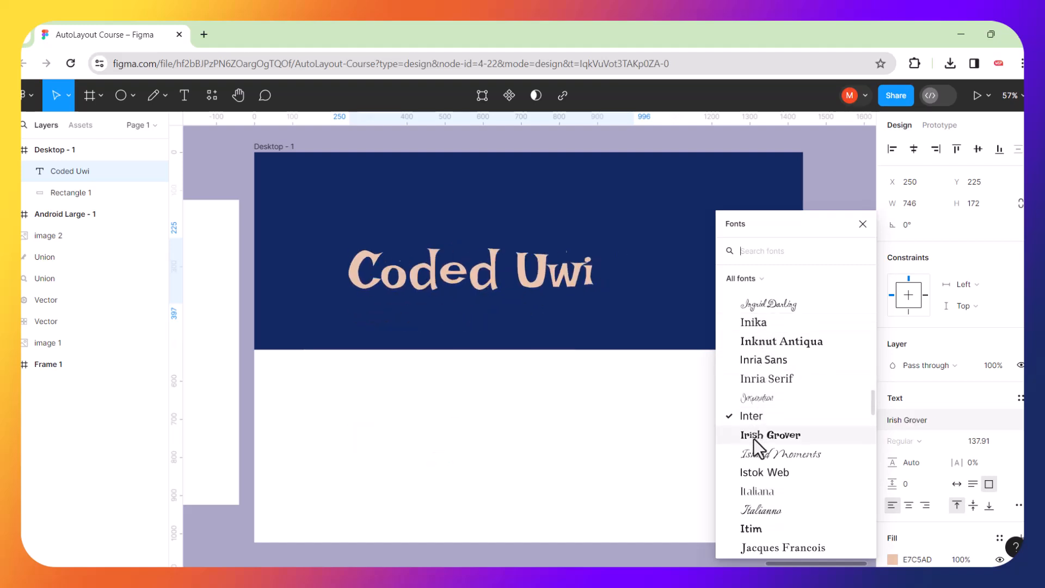
{"action": "left_click", "coordinate": [653, 461]}
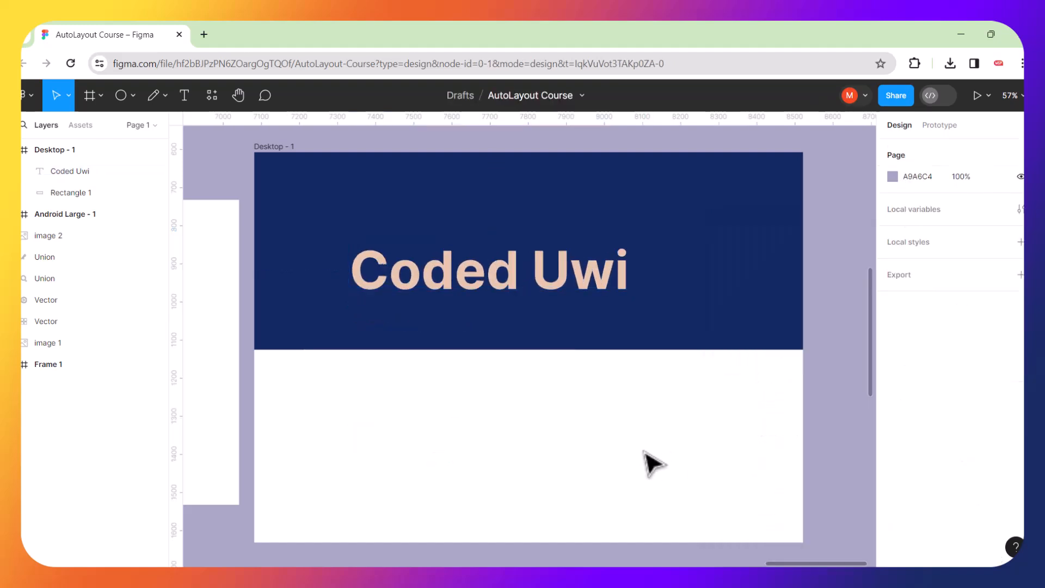
Set the "Coded Uwi" text's font weight to Extra Light and its font size to 64.
{"action": "left_click", "coordinate": [573, 283]}
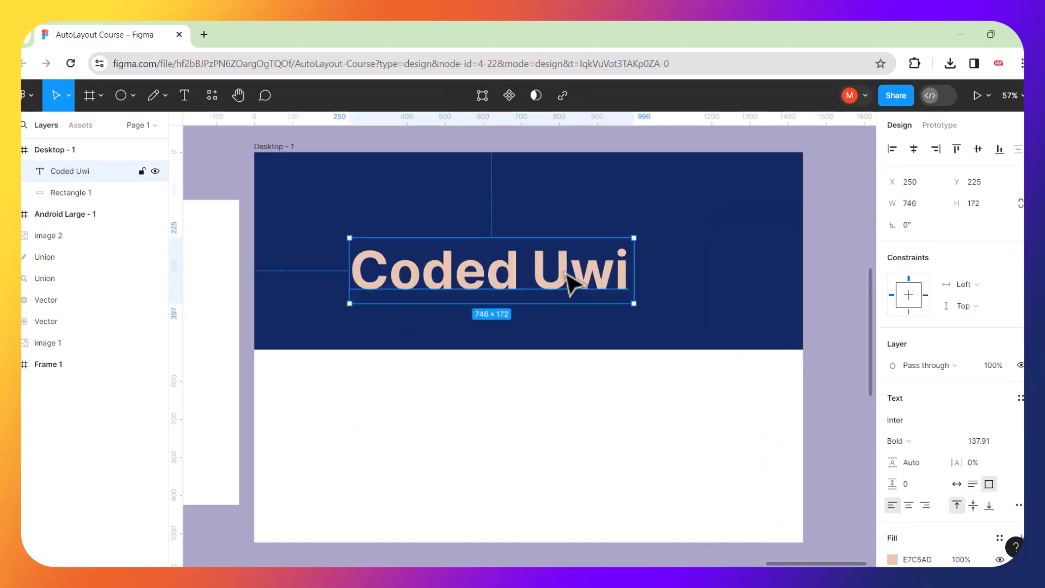
{"action": "left_click", "coordinate": [943, 444]}
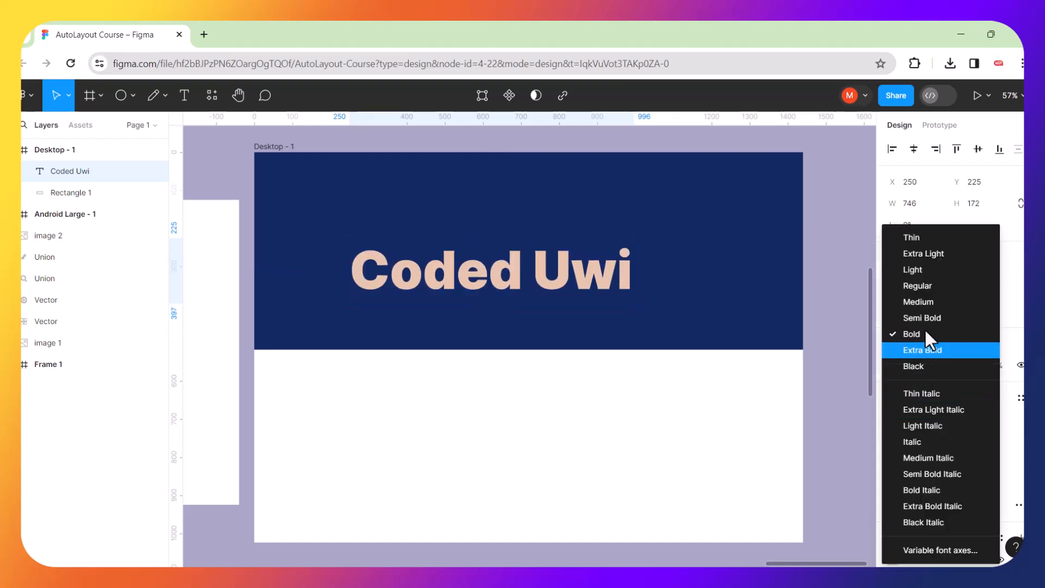
{"action": "left_click", "coordinate": [917, 251]}
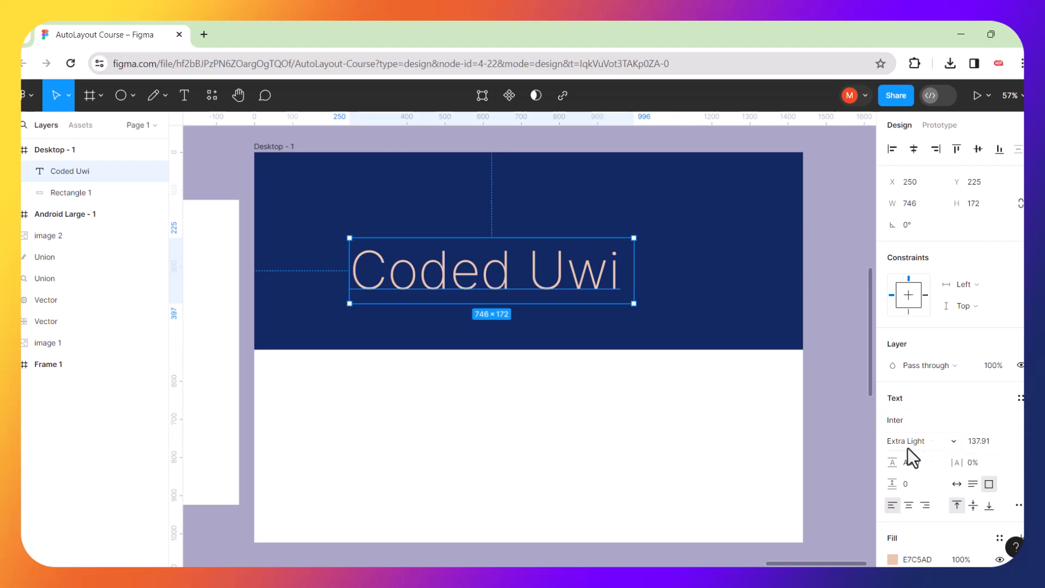
{"action": "scroll", "coordinate": [952, 433], "scroll_direction": "down", "scroll_amount": 5}
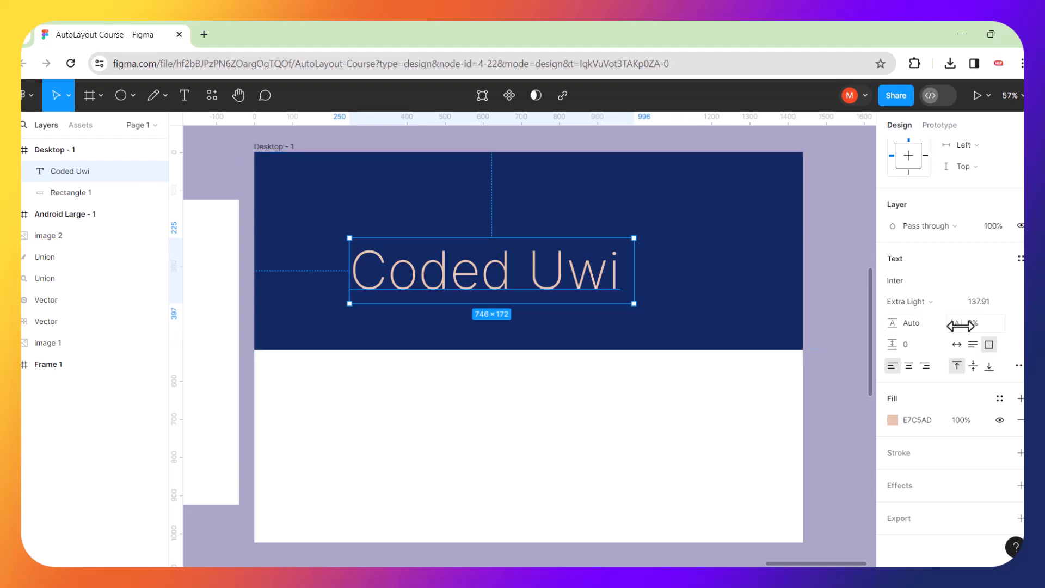
{"action": "left_click", "coordinate": [1008, 303]}
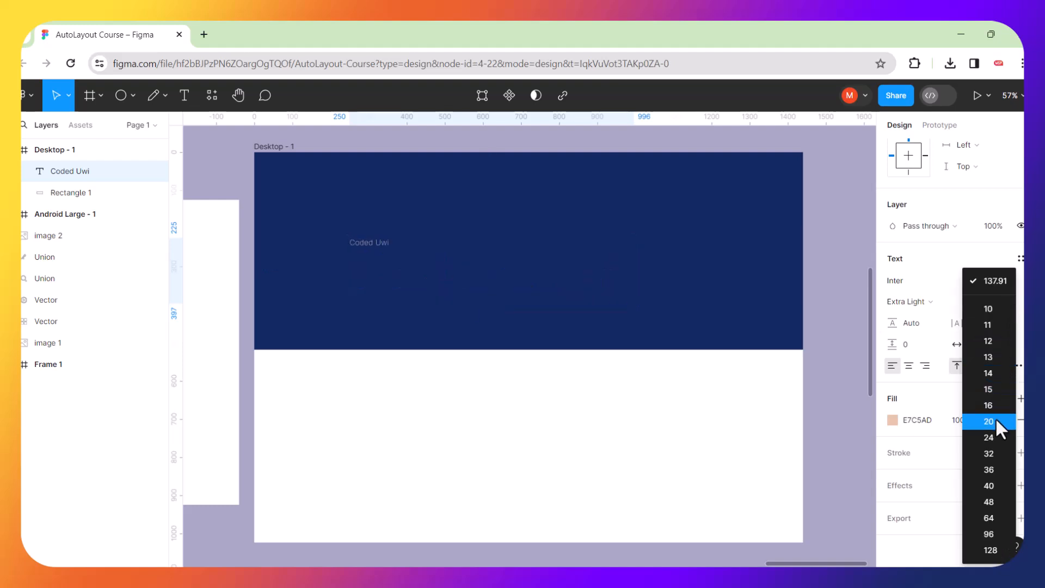
{"action": "left_click", "coordinate": [1006, 517]}
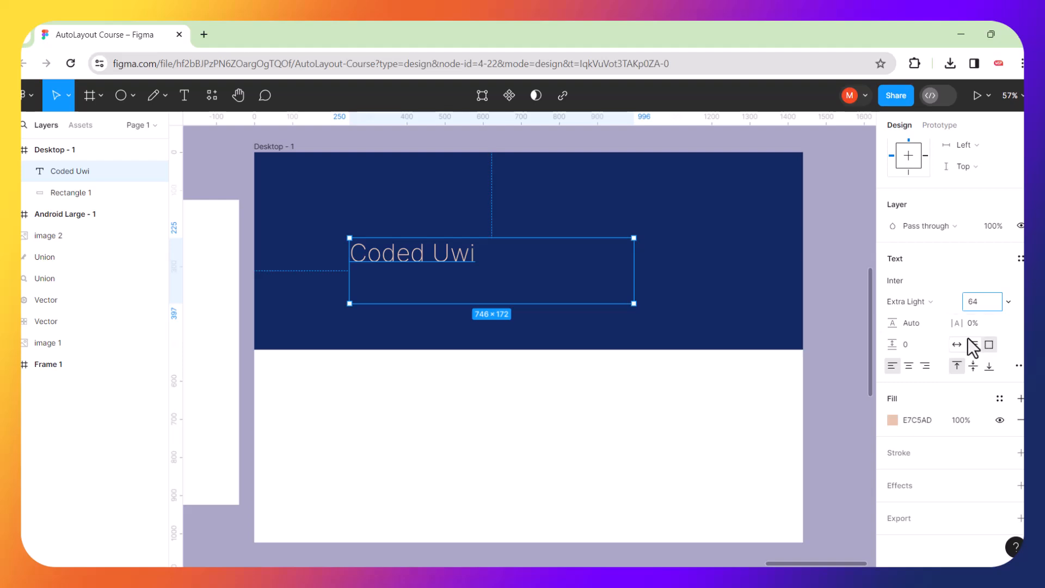
Set the text's letter spacing to 22%, try center and right alignment, and return to left alignment.
{"action": "left_click_drag", "start_coordinate": [960, 328], "coordinate": [992, 337]}
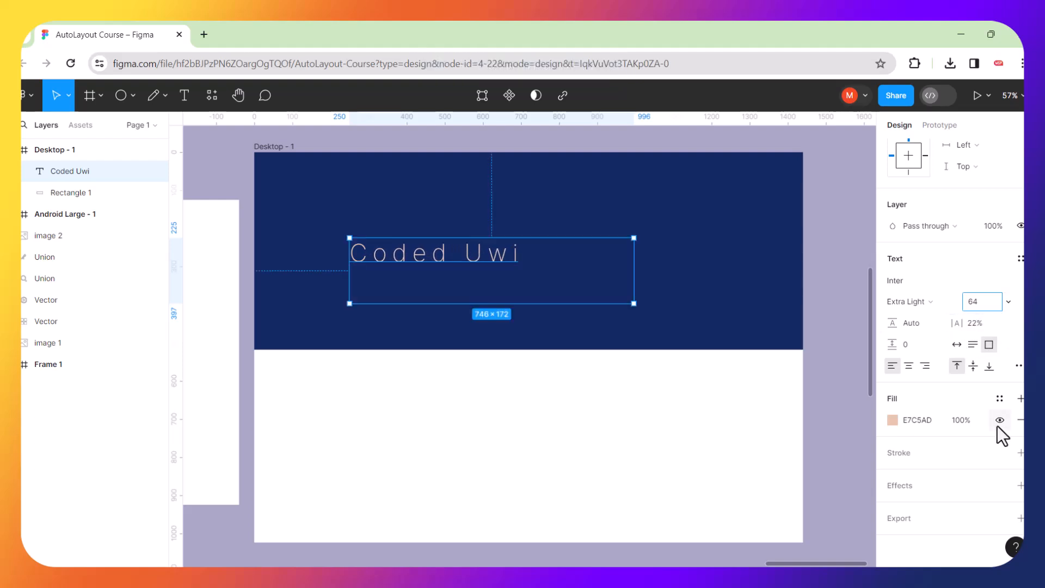
{"action": "left_click", "coordinate": [908, 366]}
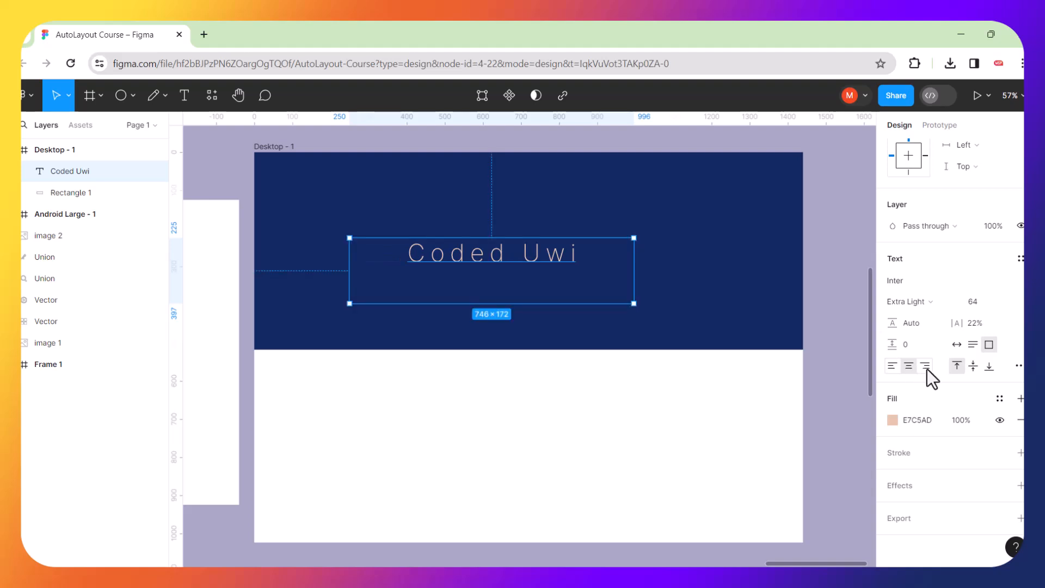
{"action": "left_click", "coordinate": [926, 367]}
{"action": "left_click", "coordinate": [893, 366]}
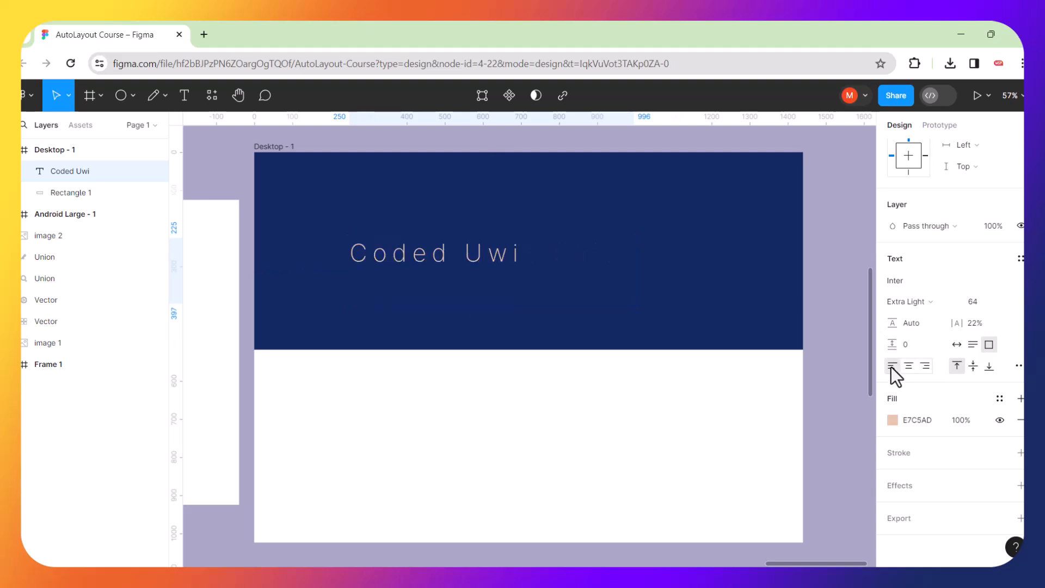
Set the fill of the "Coded Uwi" text to the teal color 39BF9F and deselect it.
{"action": "left_click", "coordinate": [893, 419]}
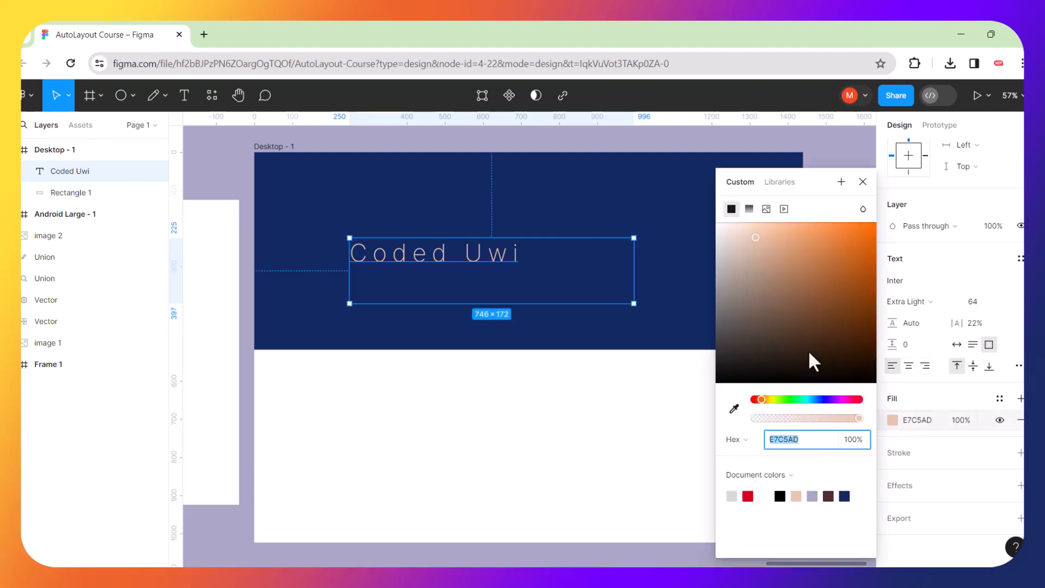
{"action": "left_click", "coordinate": [802, 399]}
{"action": "left_click", "coordinate": [828, 263]}
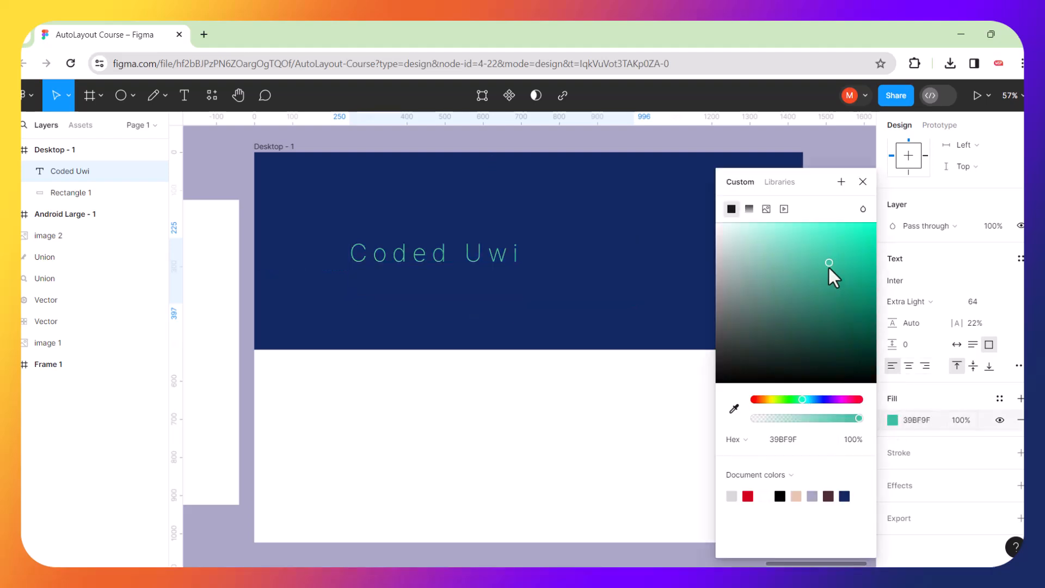
{"action": "left_click", "coordinate": [662, 403]}
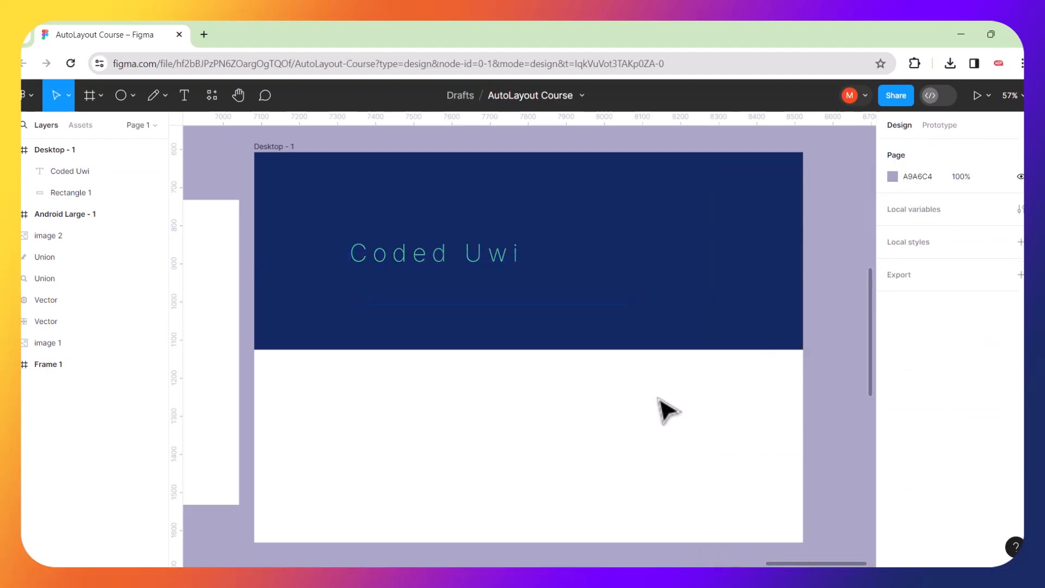
Delete the "Coded Uwi" text from the Desktop - 1 header.
{"action": "left_click", "coordinate": [441, 260]}
{"action": "scroll", "coordinate": [884, 401], "scroll_direction": "down", "scroll_amount": 3}
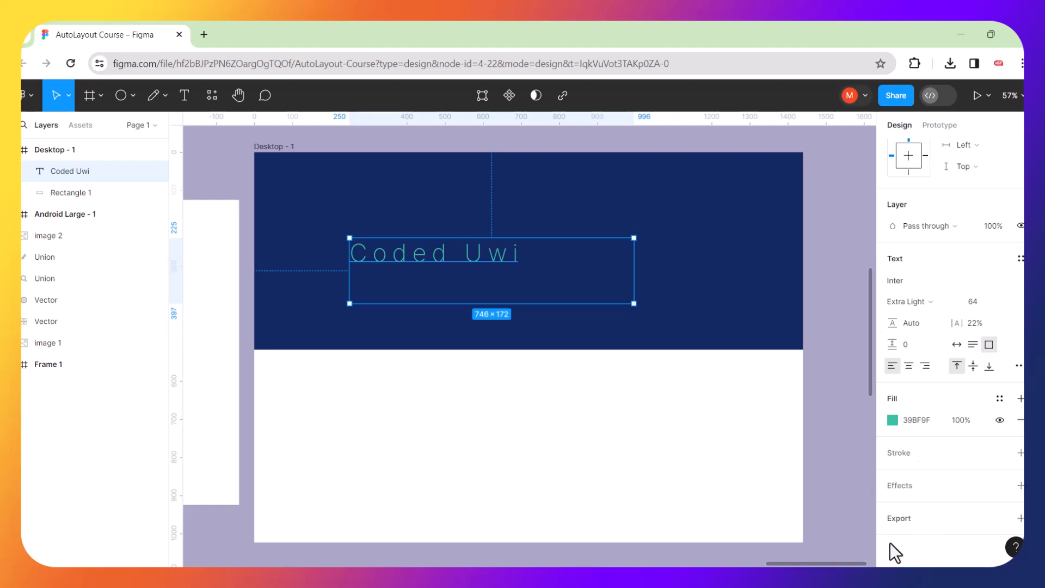
{"action": "key", "text": "Delete"}
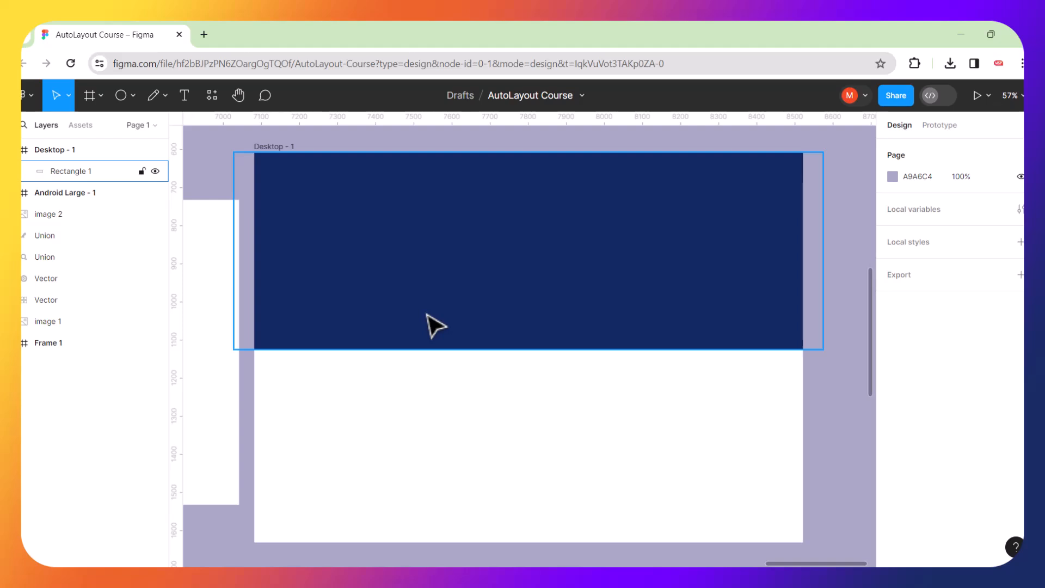
{"action": "key", "text": "Escape"}
Draw a square of about 461 × 461 on Desktop - 1 and position it across the lower edge of the dark blue header.
{"action": "left_click", "coordinate": [133, 96]}
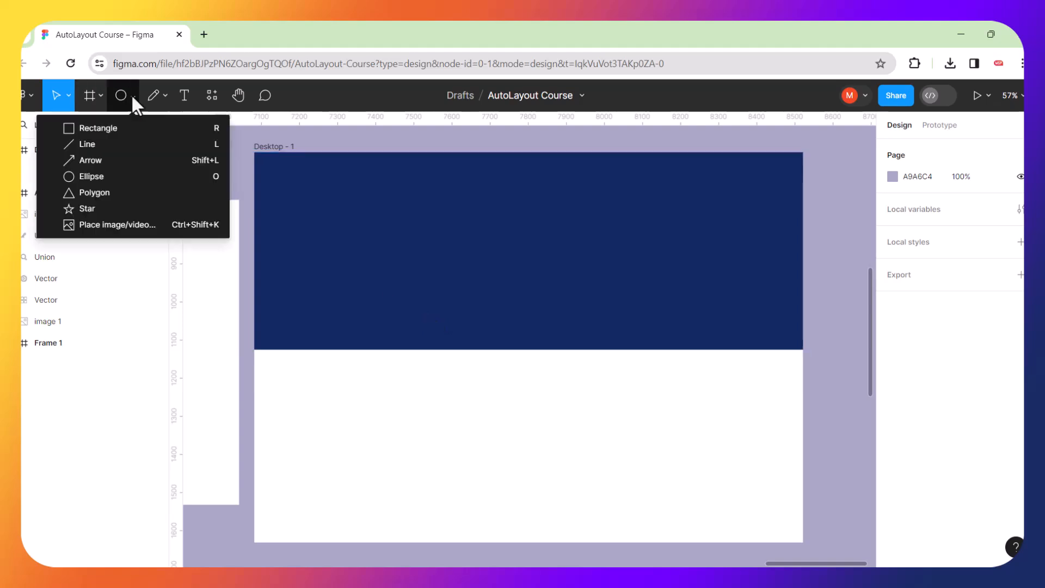
{"action": "left_click", "coordinate": [73, 126]}
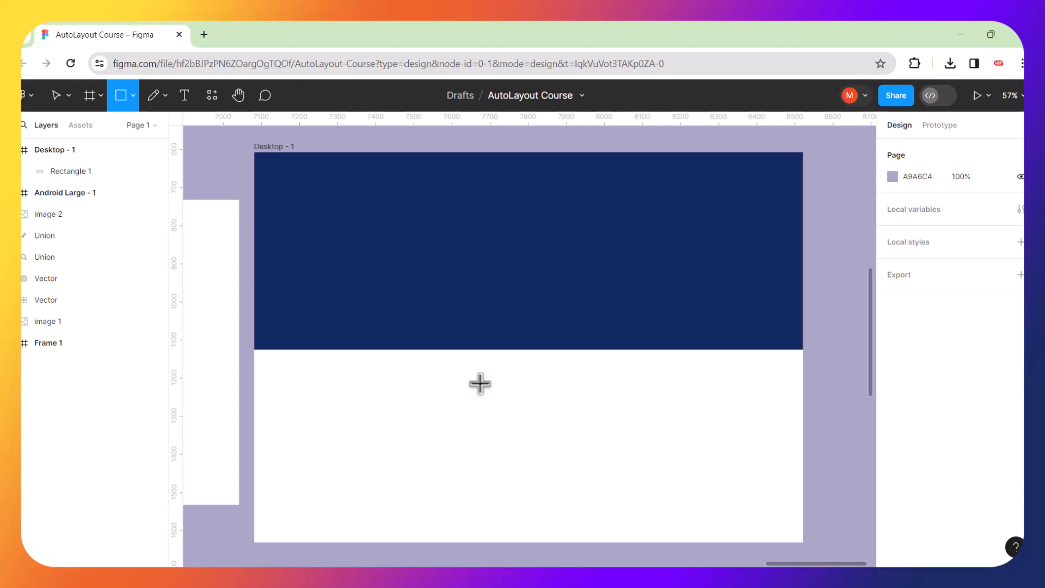
{"action": "left_click_drag", "start_coordinate": [457, 306], "coordinate": [625, 457]}
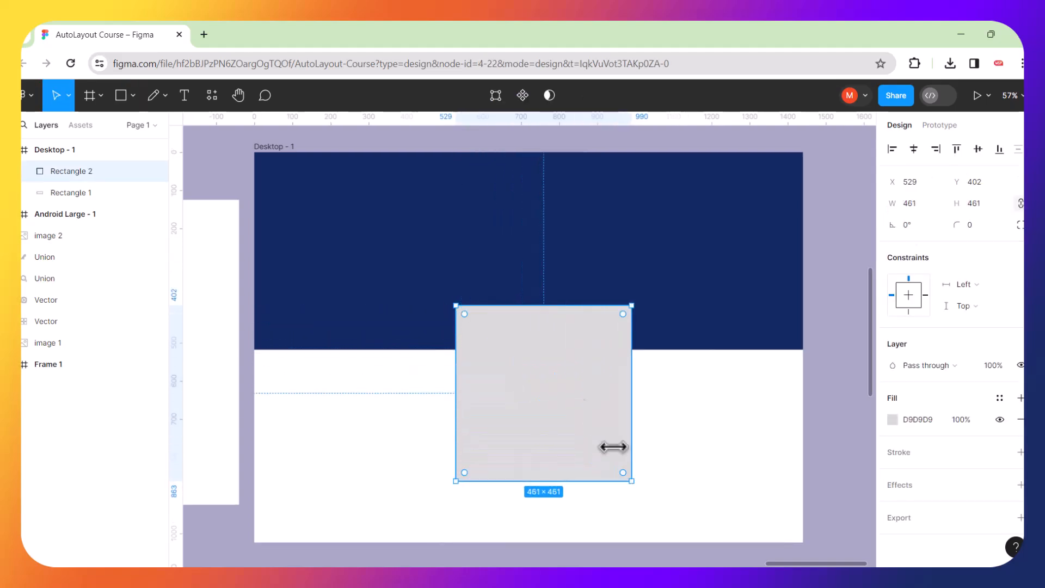
{"action": "left_click_drag", "start_coordinate": [553, 369], "coordinate": [515, 317]}
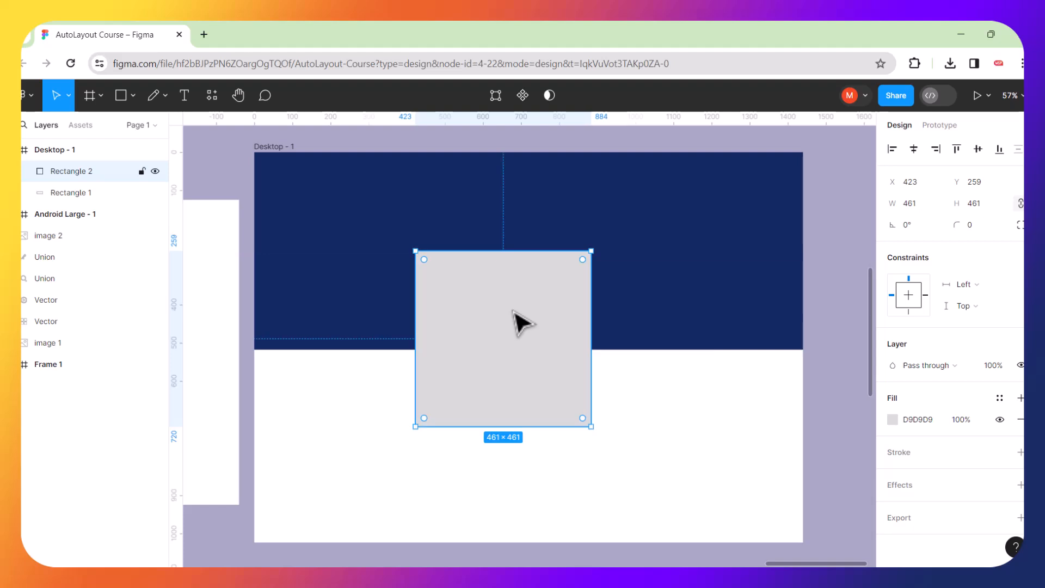
Round the gray square's corners to a radius of about 51 and shift it right to about X 462.
{"action": "left_click_drag", "start_coordinate": [425, 260], "coordinate": [443, 281]}
{"action": "left_click", "coordinate": [674, 423]}
{"action": "left_click_drag", "start_coordinate": [532, 334], "coordinate": [550, 338]}
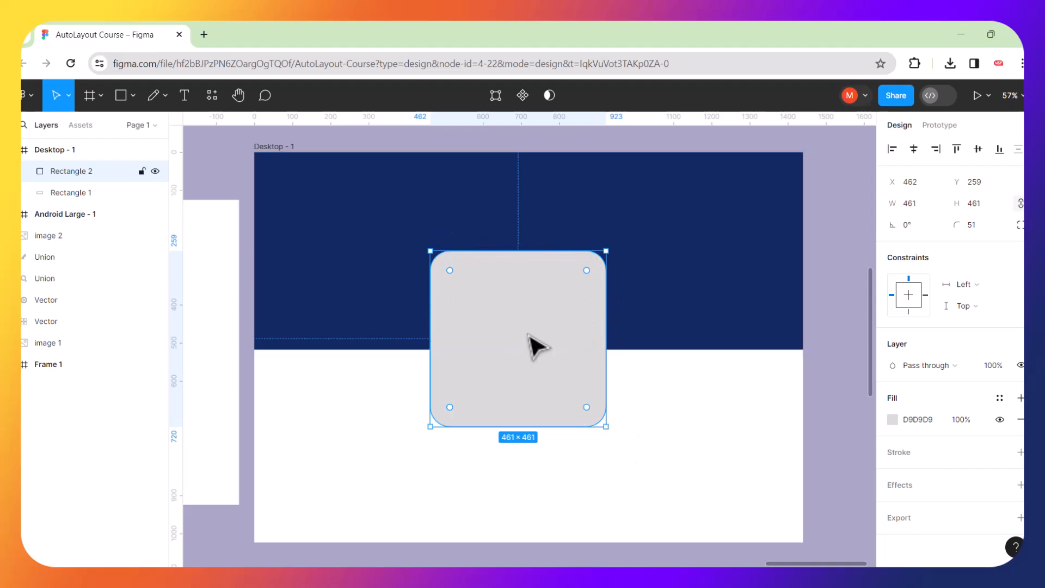
Set the rounded square's fill to white (FFFFFF) by sampling the Desktop - 1 background, and deselect it.
{"action": "left_click", "coordinate": [893, 419]}
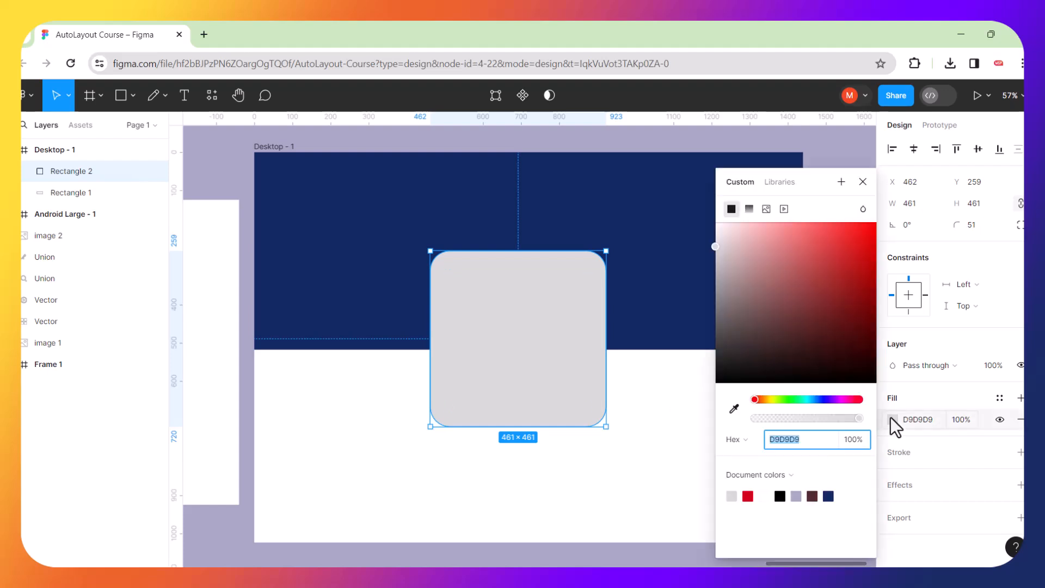
{"action": "left_click", "coordinate": [735, 409]}
{"action": "left_click", "coordinate": [674, 413]}
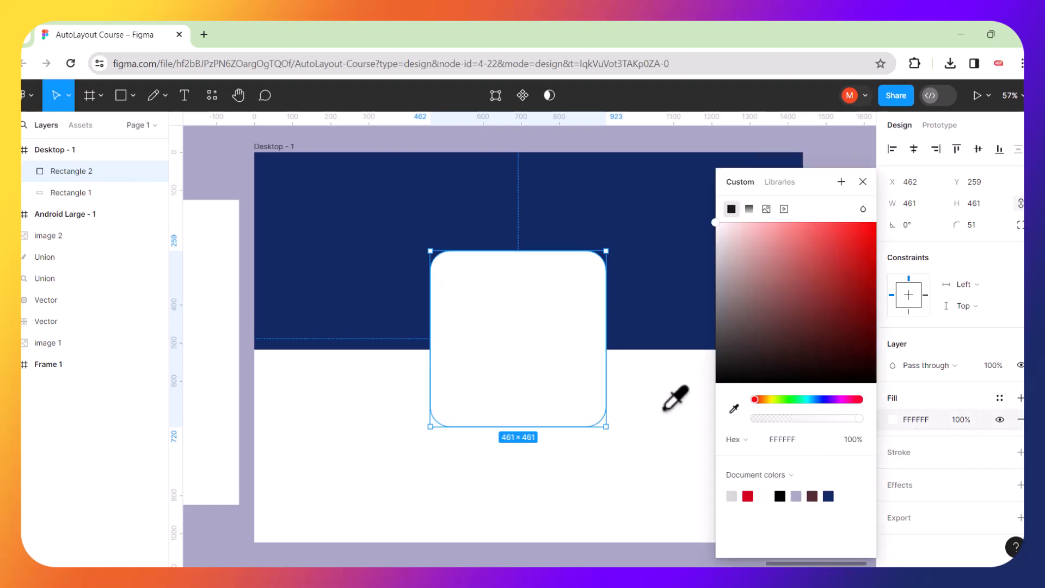
{"action": "key", "text": "Escape"}
{"action": "key", "text": "Escape"}
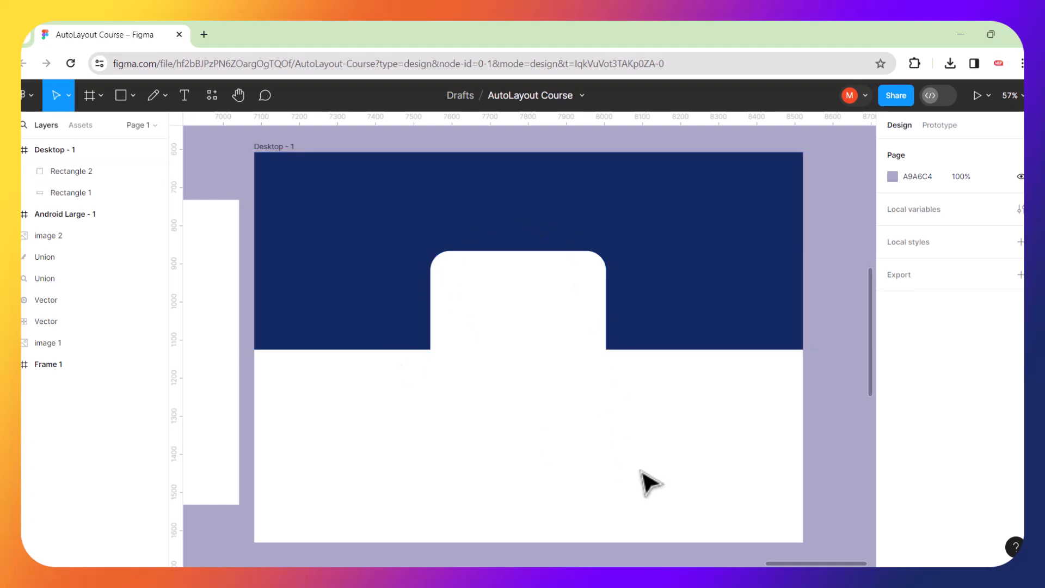
Narrow the white rounded shape to 280 × 461 and duplicate it into three staggered cards across the header's lower edge.
{"action": "left_click_drag", "start_coordinate": [560, 346], "coordinate": [670, 319]}
{"action": "key", "text": "ctrl+d"}
{"action": "key", "text": "ctrl+d"}
{"action": "left_click", "coordinate": [664, 472]}
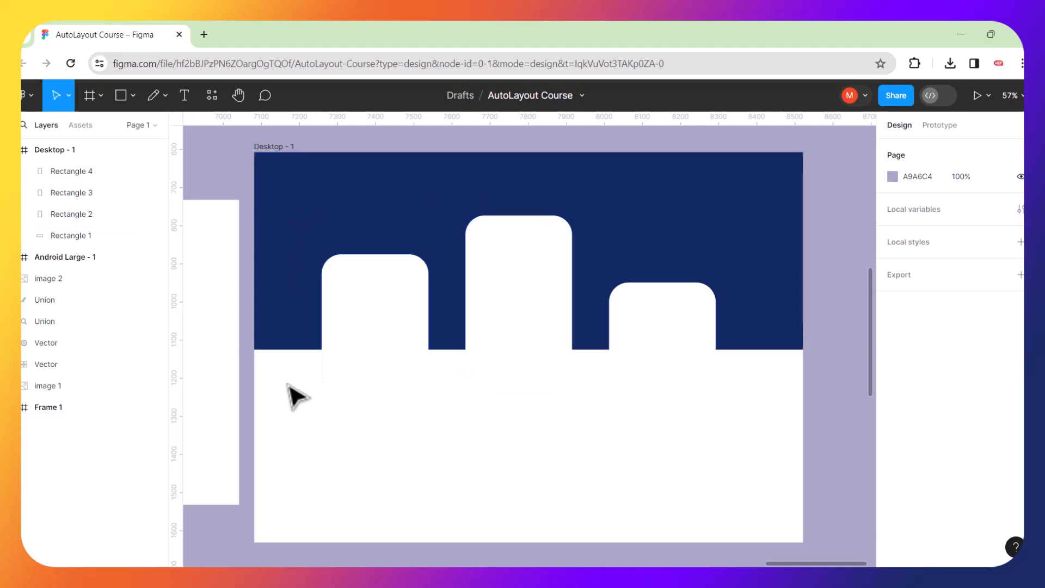
{"action": "left_click_drag", "start_coordinate": [286, 384], "coordinate": [329, 391]}
{"action": "left_click_drag", "start_coordinate": [688, 430], "coordinate": [752, 424]}
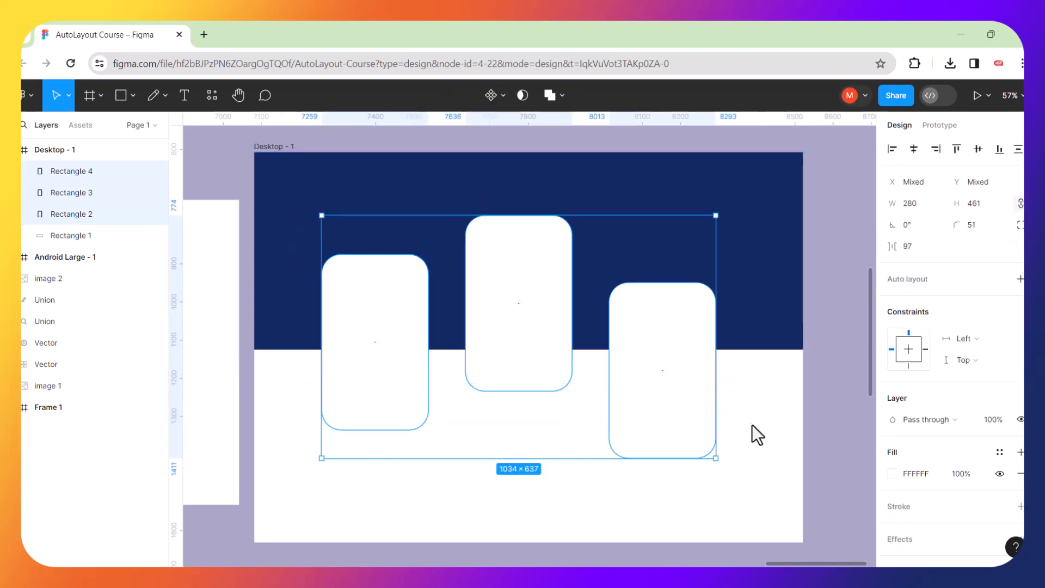
{"action": "left_click", "coordinate": [750, 459]}
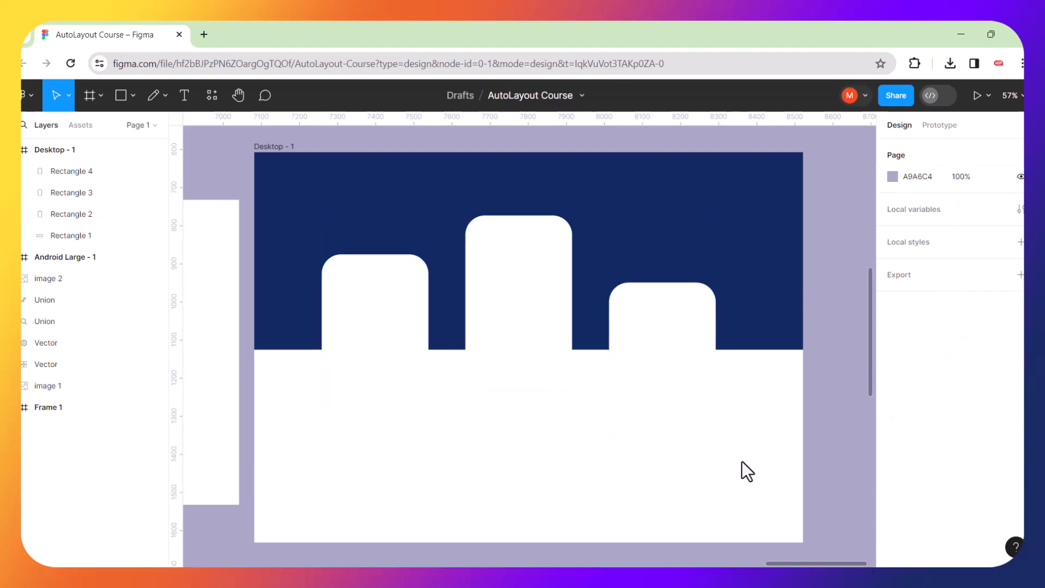
Delete two of the three white cards and move the remaining one to about X 580, Y 259 across the header's lower edge.
{"action": "left_click", "coordinate": [532, 318]}
{"action": "key", "text": "Delete"}
{"action": "left_click", "coordinate": [383, 299]}
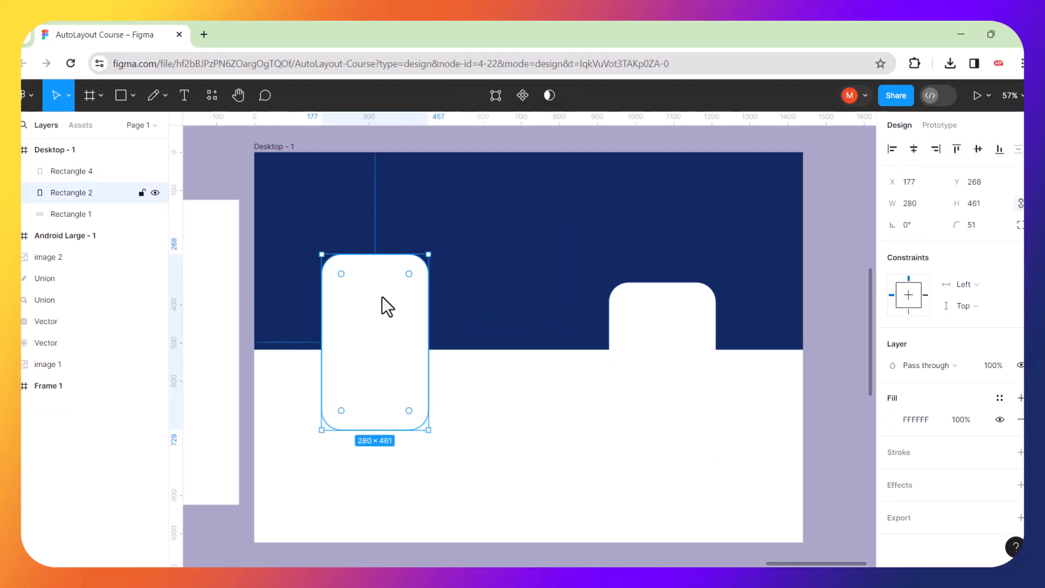
{"action": "key", "text": "Delete"}
{"action": "left_click_drag", "start_coordinate": [657, 302], "coordinate": [522, 268]}
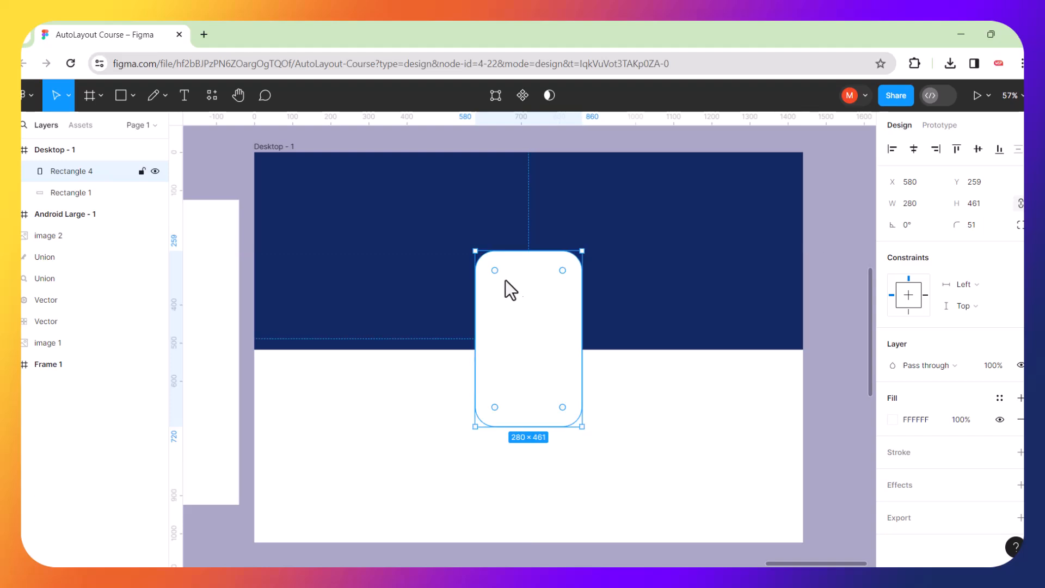
Subtract the white rounded rectangle from the dark blue header rectangle with a boolean operation, and deselect the result.
{"action": "left_click", "coordinate": [417, 280], "text": "shift"}
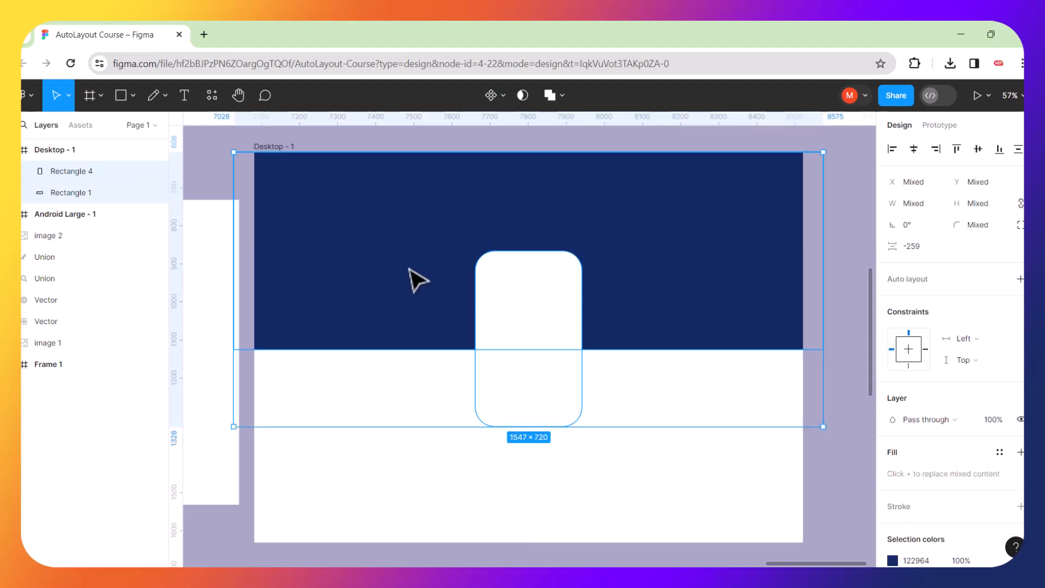
{"action": "left_click", "coordinate": [559, 380]}
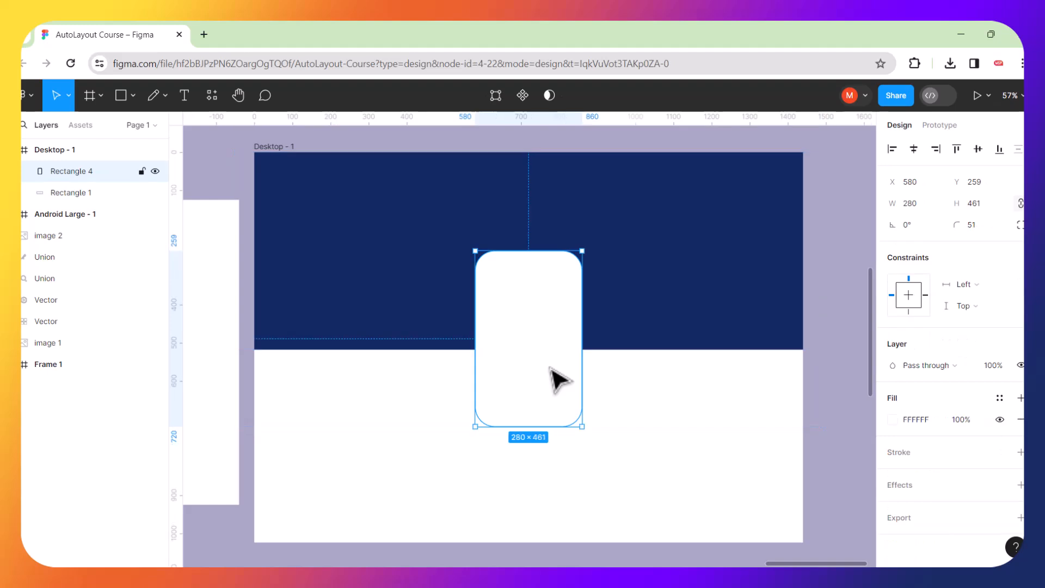
{"action": "mouse_move", "coordinate": [559, 381]}
{"action": "left_click", "coordinate": [430, 303], "text": "shift"}
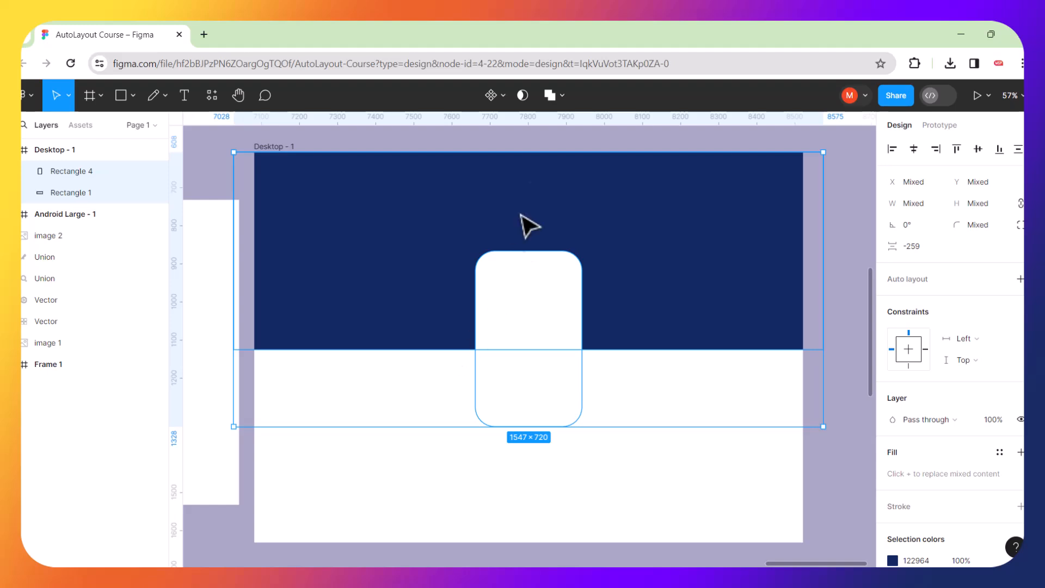
{"action": "left_click", "coordinate": [564, 94]}
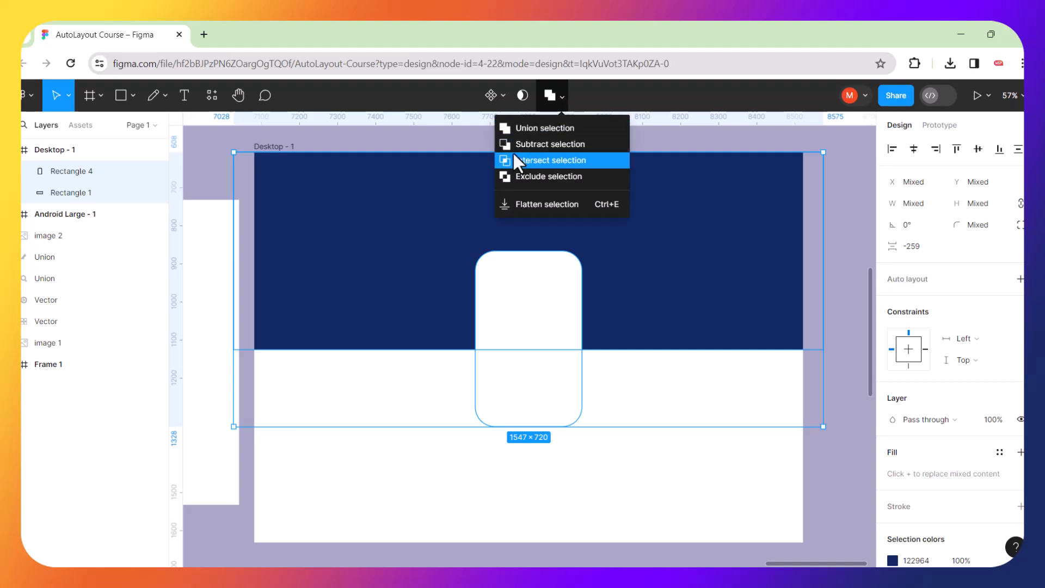
{"action": "left_click", "coordinate": [544, 144]}
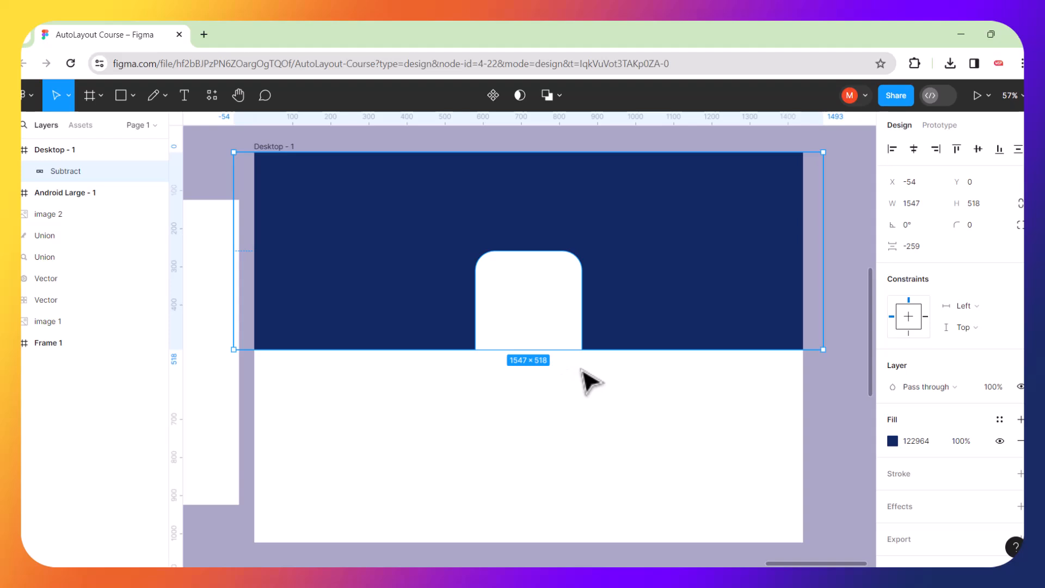
{"action": "left_click_drag", "start_coordinate": [315, 371], "coordinate": [805, 483]}
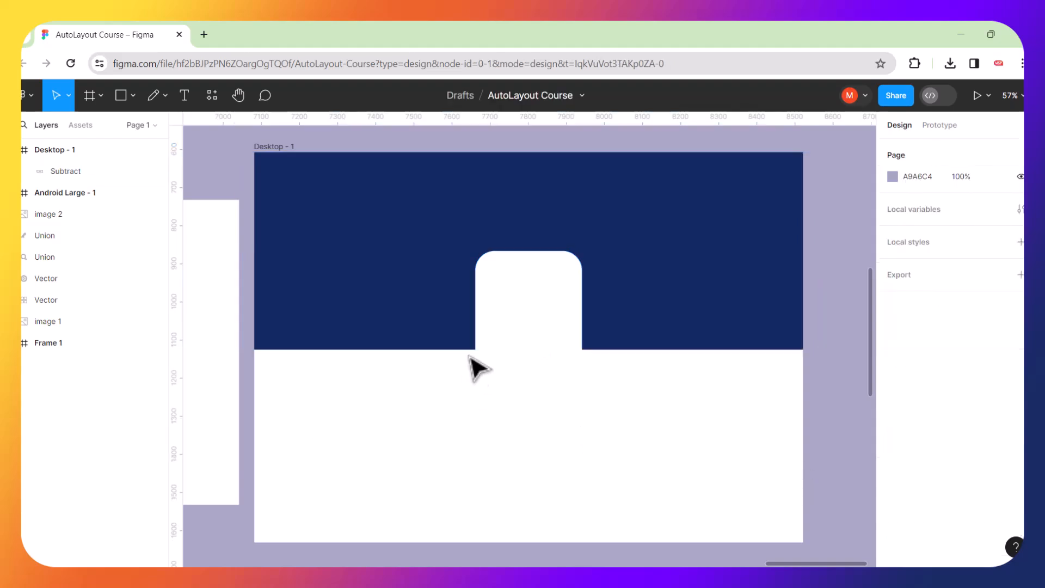
Restore the header and the white card as two separate rectangles and deselect them.
{"action": "left_click", "coordinate": [525, 316]}
{"action": "key", "text": "ctrl+shift+g"}
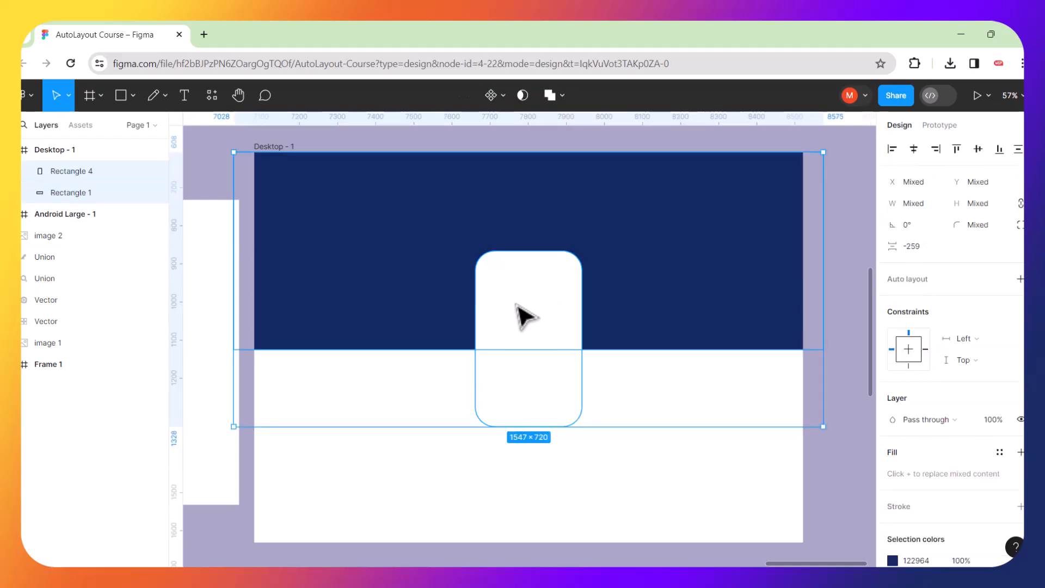
{"action": "left_click", "coordinate": [591, 493]}
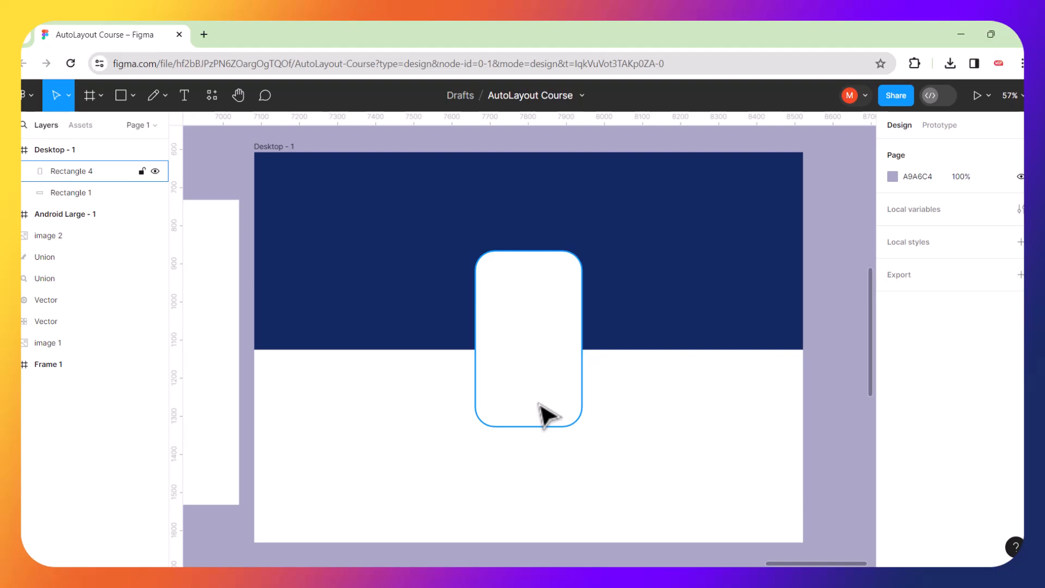
Set the Desktop - 1 frame's fill to the mustard color AFA333 and deselect it.
{"action": "left_click", "coordinate": [274, 149]}
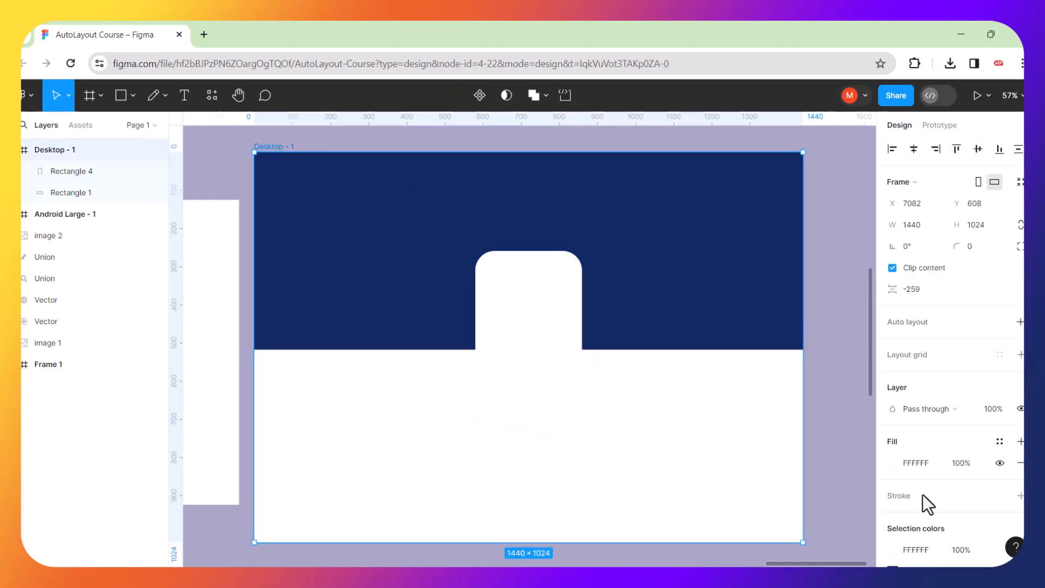
{"action": "left_click", "coordinate": [897, 468]}
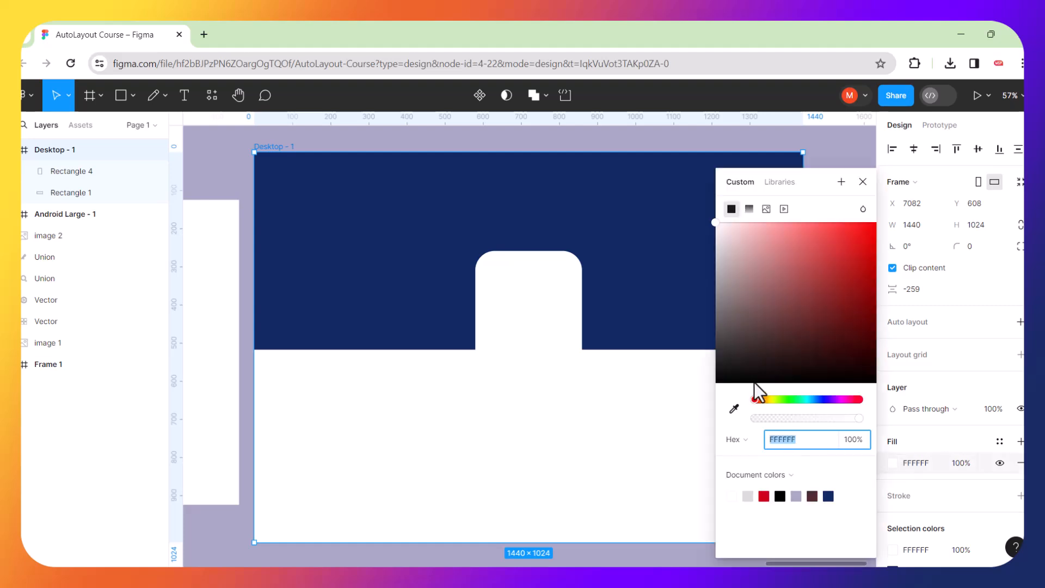
{"action": "left_click", "coordinate": [770, 400]}
{"action": "left_click", "coordinate": [800, 287]}
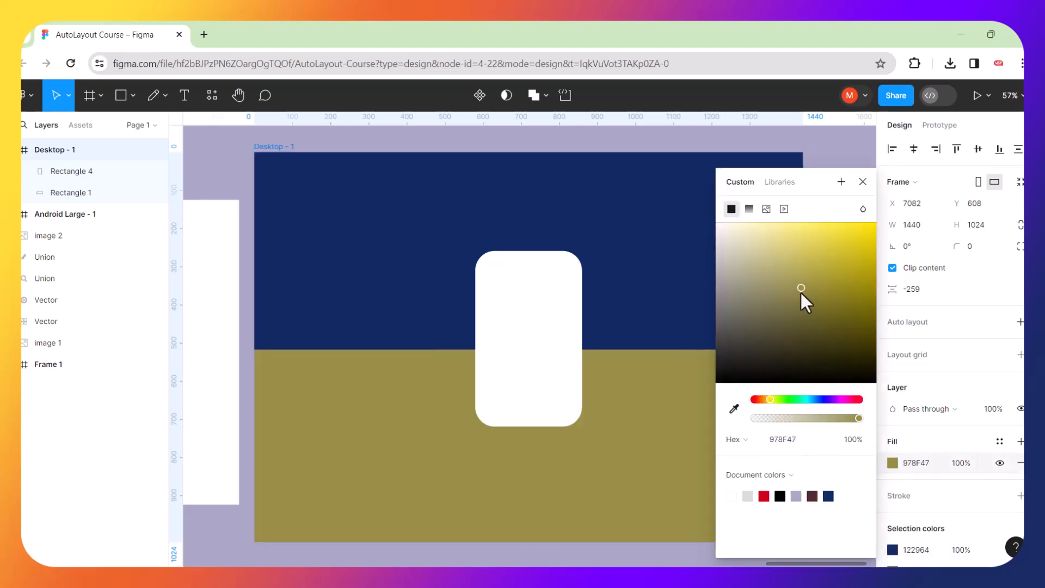
{"action": "left_click", "coordinate": [851, 258]}
{"action": "left_click", "coordinate": [830, 277]}
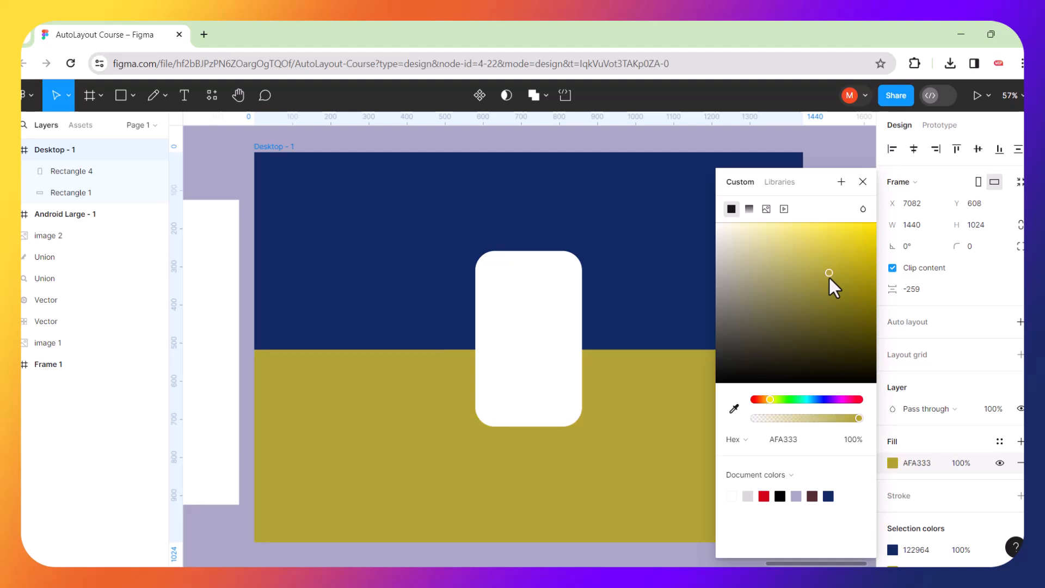
{"action": "left_click", "coordinate": [669, 437]}
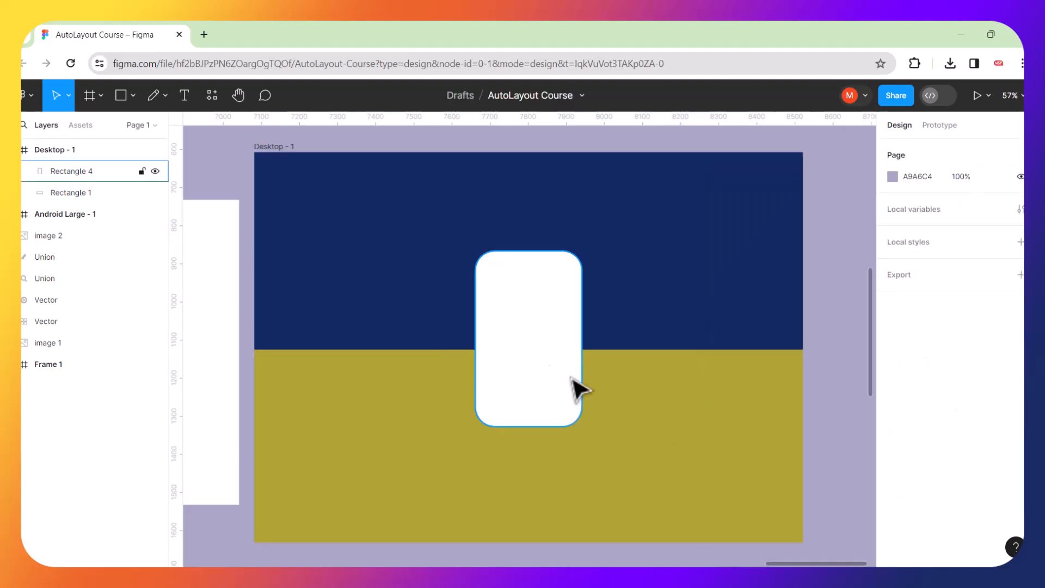
Subtract the white rounded rectangle from the dark blue header over the mustard background, and clear the selection.
{"action": "left_click", "coordinate": [542, 366]}
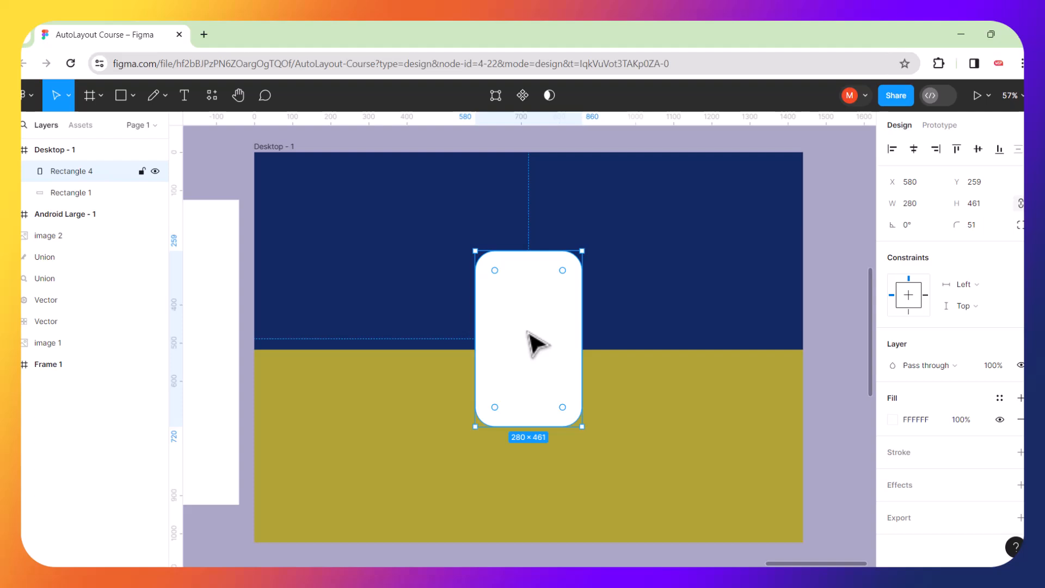
{"action": "left_click", "coordinate": [426, 295], "text": "shift"}
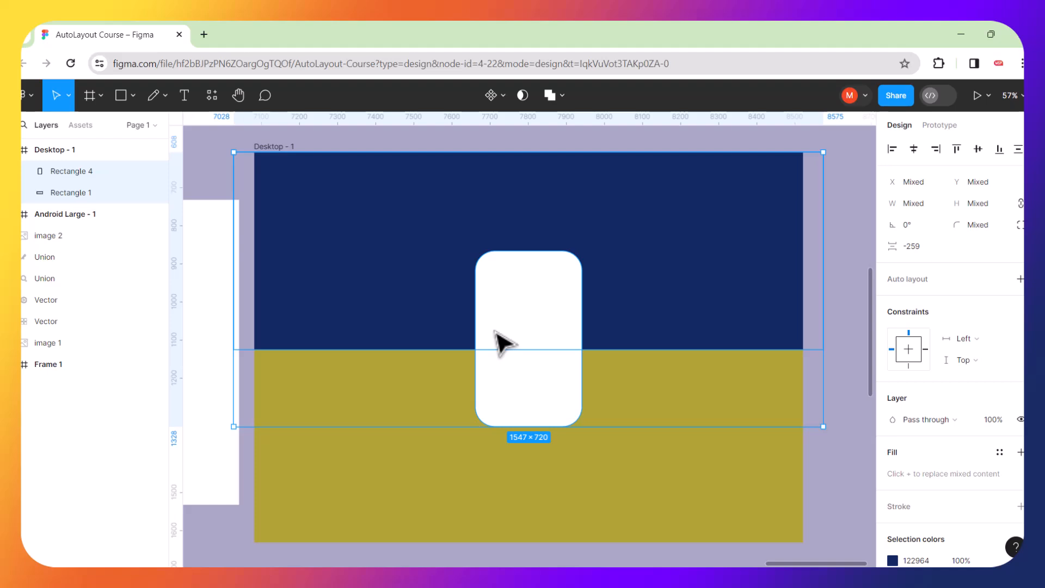
{"action": "left_click", "coordinate": [562, 97]}
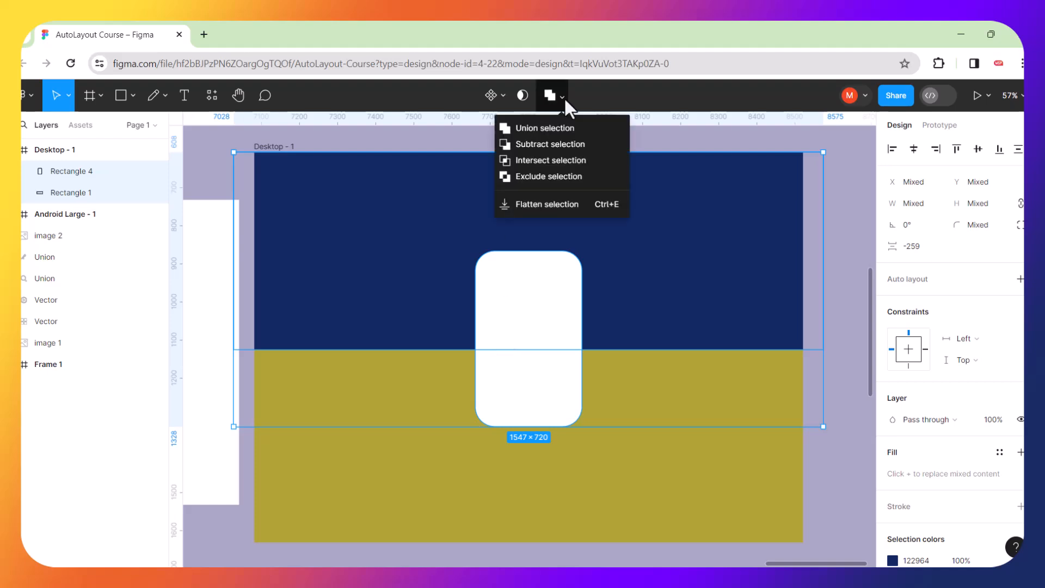
{"action": "left_click", "coordinate": [557, 148]}
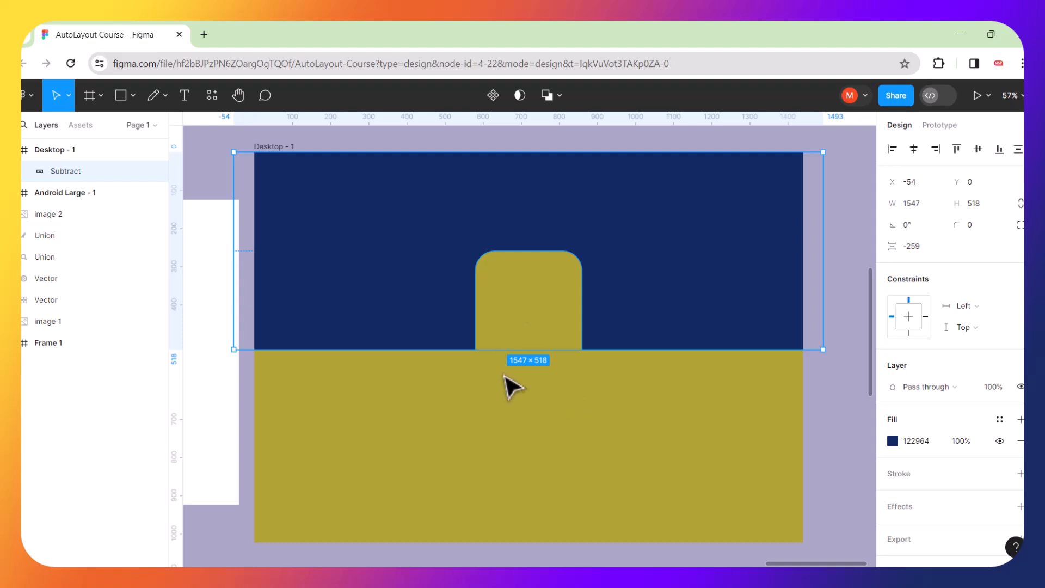
{"action": "key", "text": "Escape"}
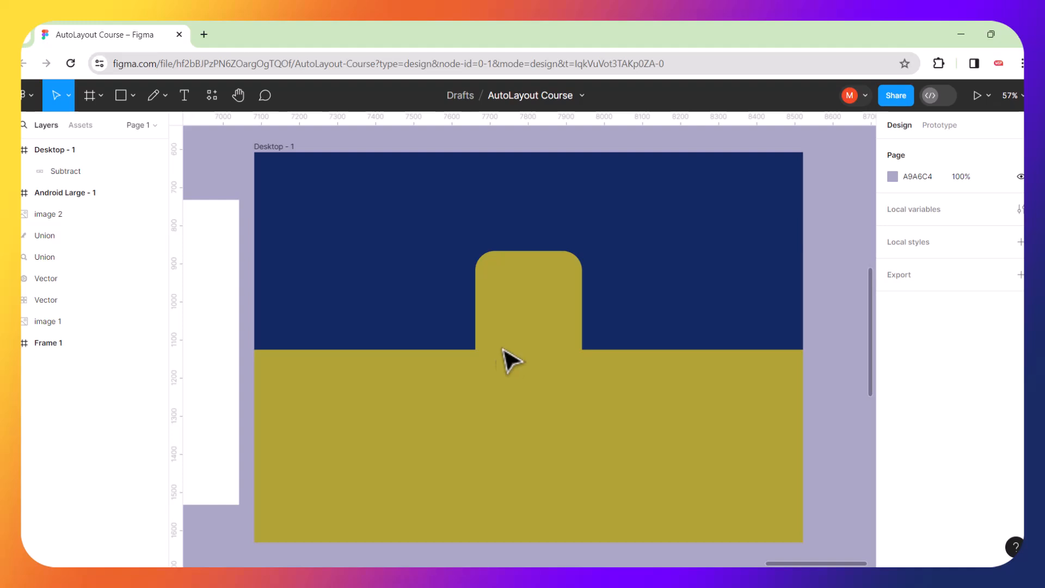
Enter the subtracted header shape and move its rounded cut-out to the left and slightly up.
{"action": "left_click", "coordinate": [524, 244]}
{"action": "double_click", "coordinate": [526, 262]}
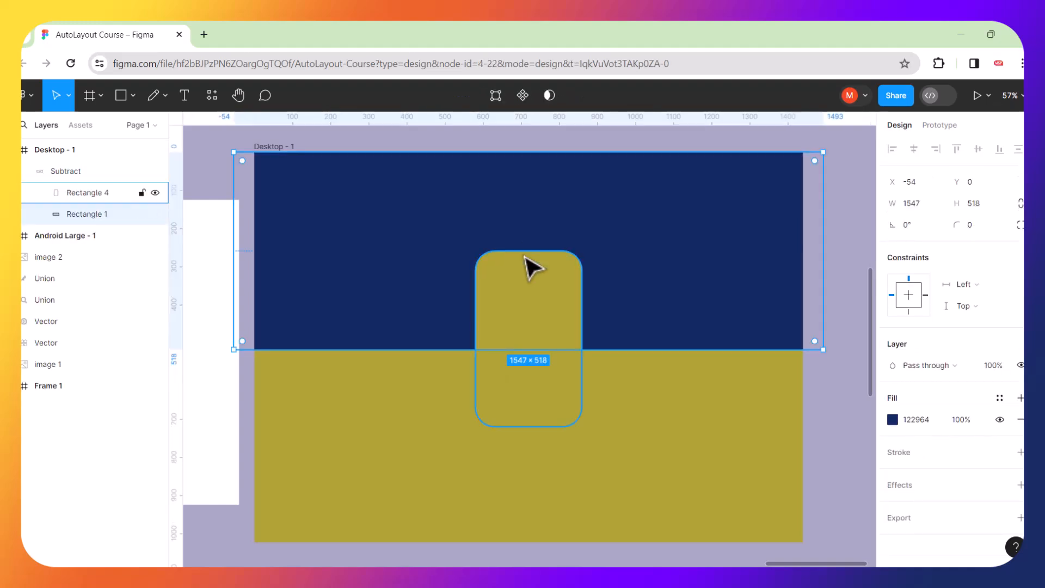
{"action": "double_click", "coordinate": [526, 261]}
{"action": "mouse_move", "coordinate": [534, 284]}
{"action": "left_mouse_down"}
{"action": "mouse_move", "coordinate": [436, 270]}
{"action": "mouse_move", "coordinate": [464, 206]}
{"action": "mouse_move", "coordinate": [568, 216]}
{"action": "mouse_move", "coordinate": [602, 287]}
{"action": "mouse_move", "coordinate": [530, 305]}
{"action": "mouse_move", "coordinate": [441, 273]}
{"action": "left_mouse_up"}
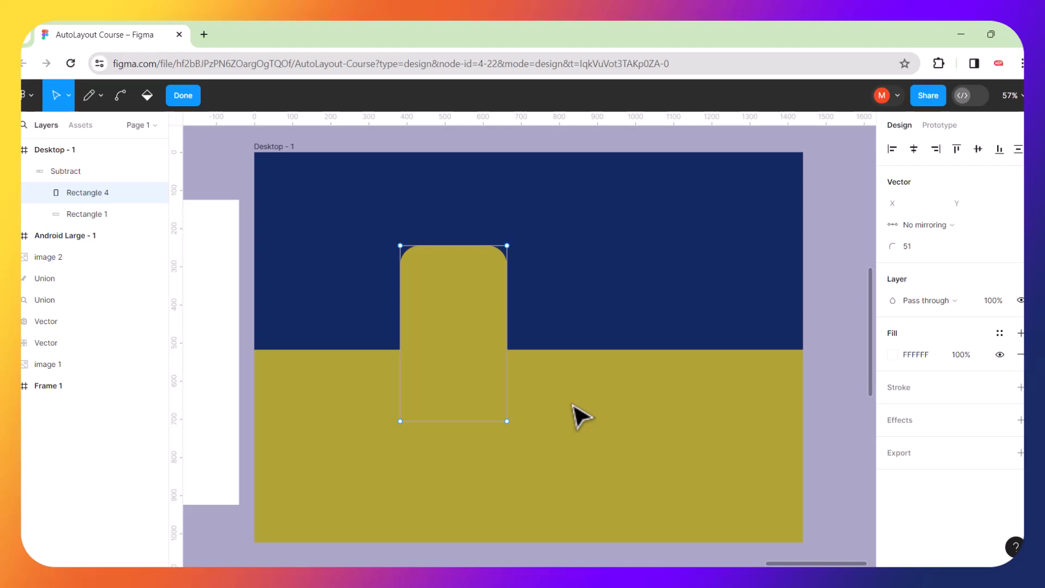
{"action": "left_click", "coordinate": [572, 405]}
Shrink the header's rounded cut-out to about 153 × 376 at about X 348, Y 314, and leave the shape.
{"action": "double_click", "coordinate": [574, 262]}
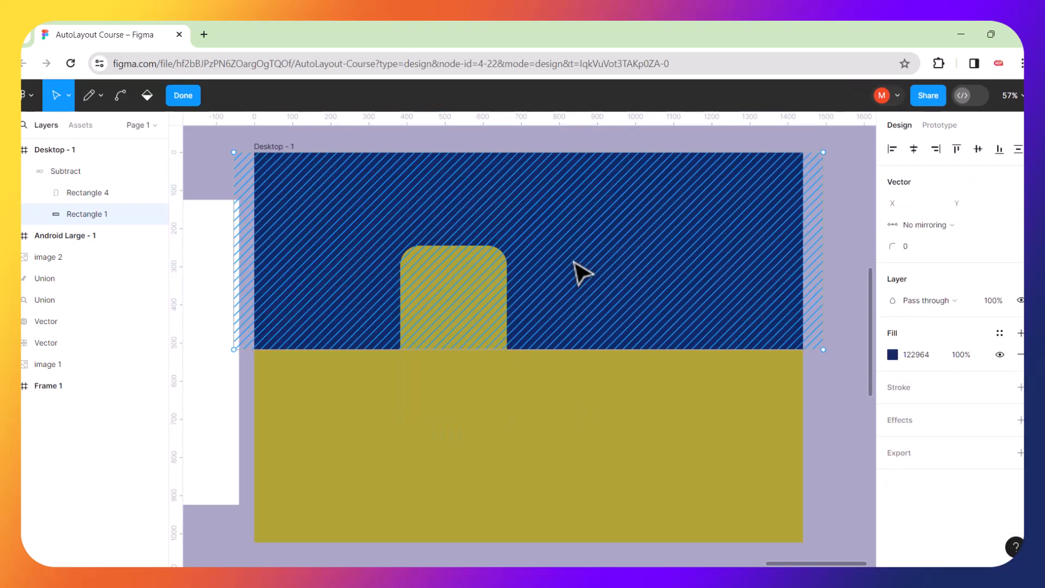
{"action": "left_click", "coordinate": [478, 338]}
{"action": "left_click_drag", "start_coordinate": [507, 242], "coordinate": [459, 272]}
{"action": "left_click", "coordinate": [593, 474]}
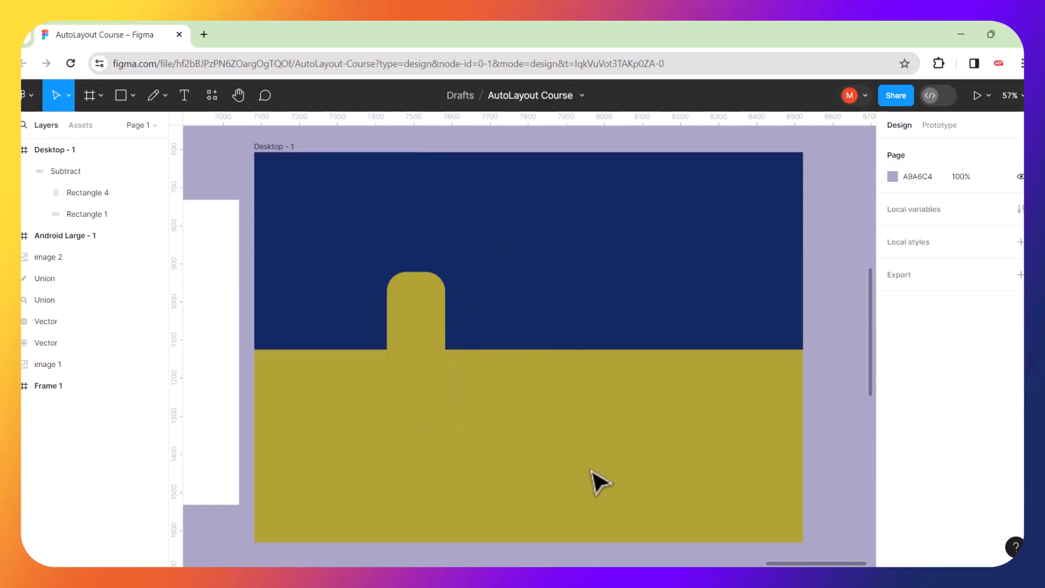
Undo the resizing of the header's rounded cut-out.
{"action": "left_click", "coordinate": [455, 326]}
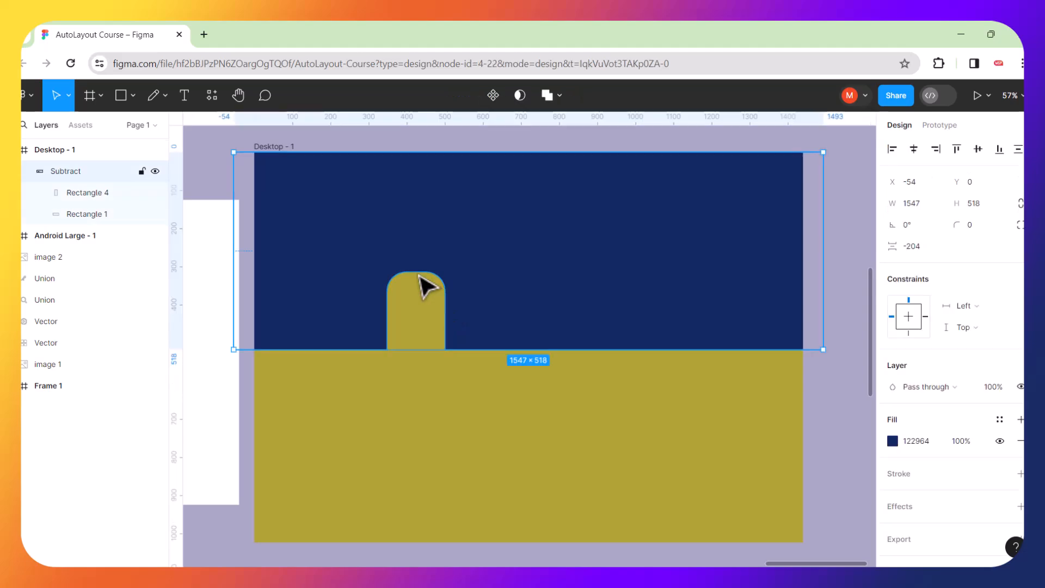
{"action": "double_click", "coordinate": [418, 275]}
{"action": "key", "text": "ctrl+z"}
{"action": "key", "text": "ctrl+z"}
{"action": "key", "text": "ctrl+z"}
{"action": "key", "text": "ctrl+z"}
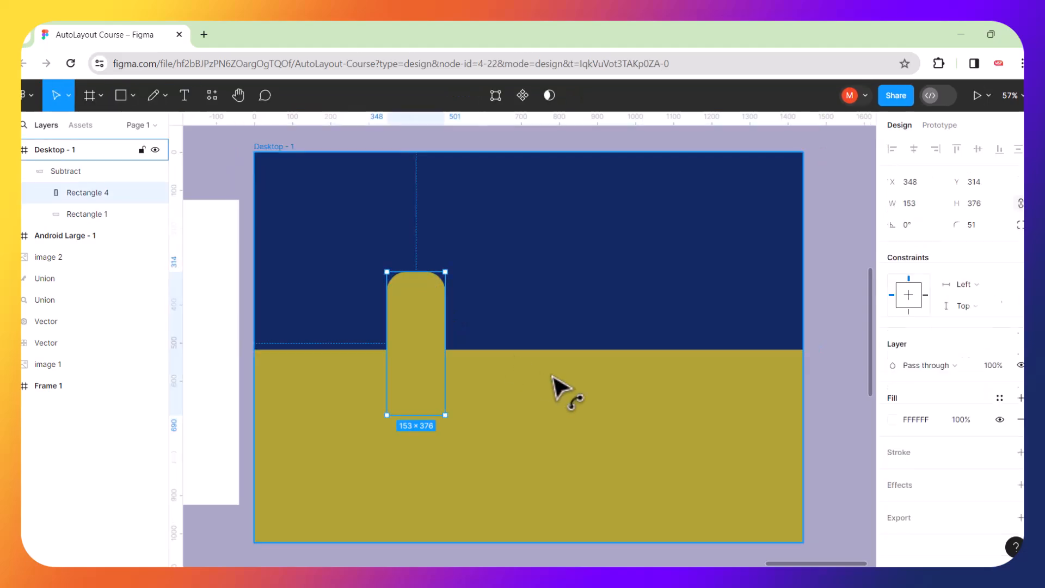
{"action": "key", "text": "ctrl+z"}
{"action": "key", "text": "ctrl+z"}
{"action": "key", "text": "ctrl+z"}
{"action": "key", "text": "ctrl+z"}
{"action": "key", "text": "ctrl+z"}
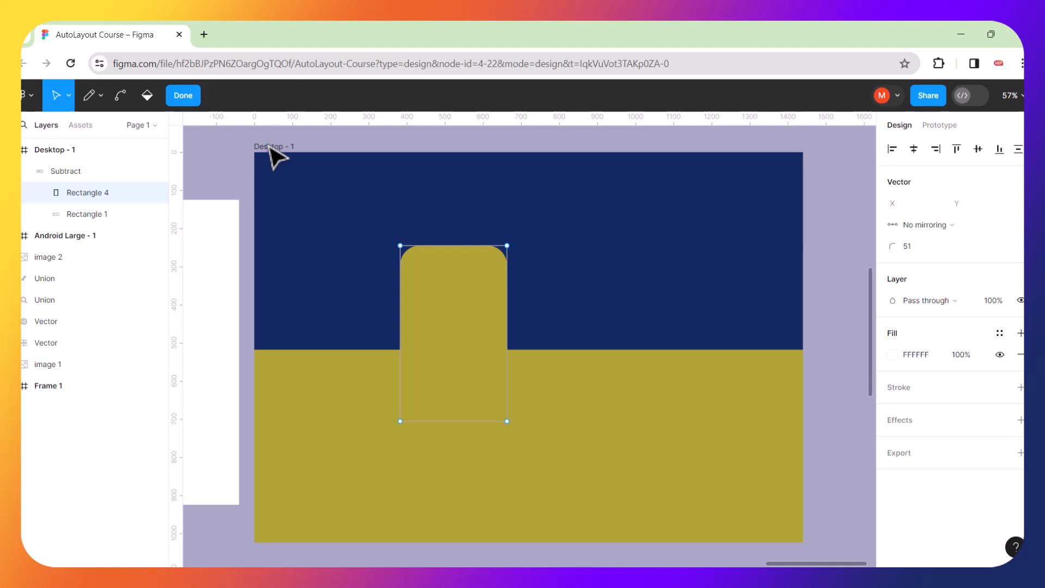
Leave the subtracted shape and set the Desktop - 1 frame's fill to white, FFFFFF.
{"action": "key", "text": "Escape"}
{"action": "double_click", "coordinate": [325, 193]}
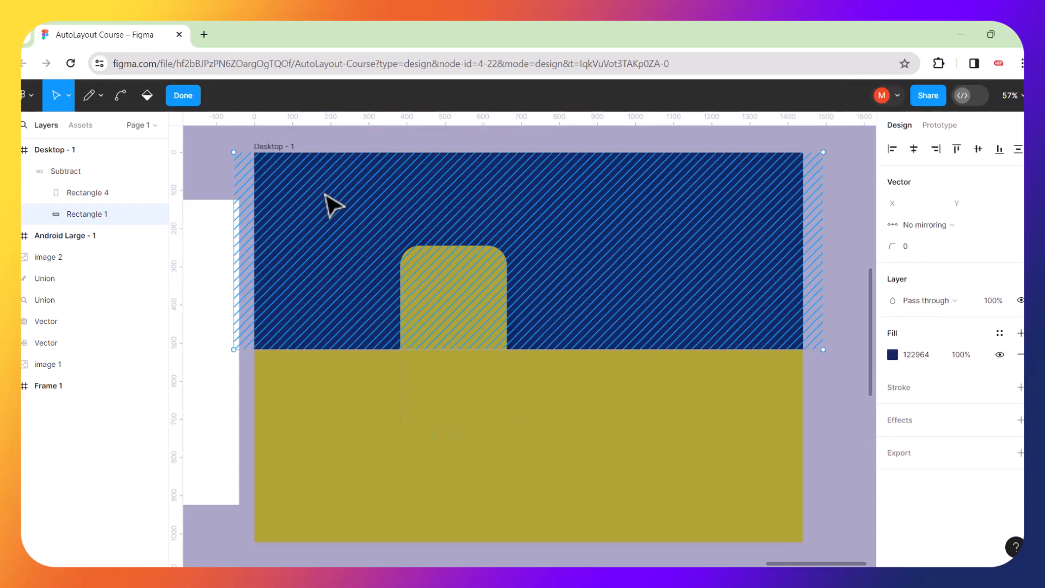
{"action": "key", "text": "Escape"}
{"action": "double_click", "coordinate": [274, 147]}
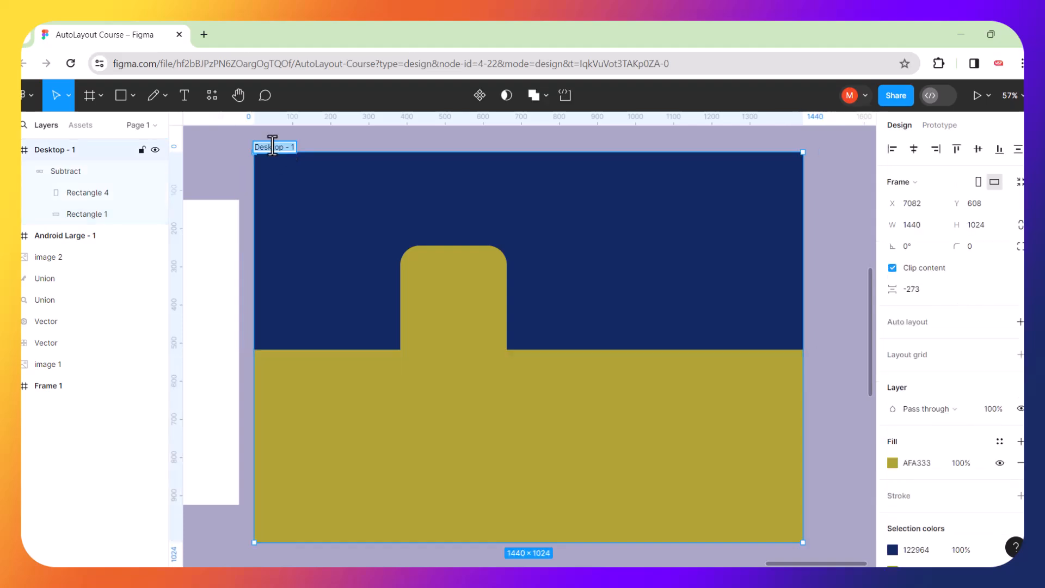
{"action": "left_click", "coordinate": [895, 463]}
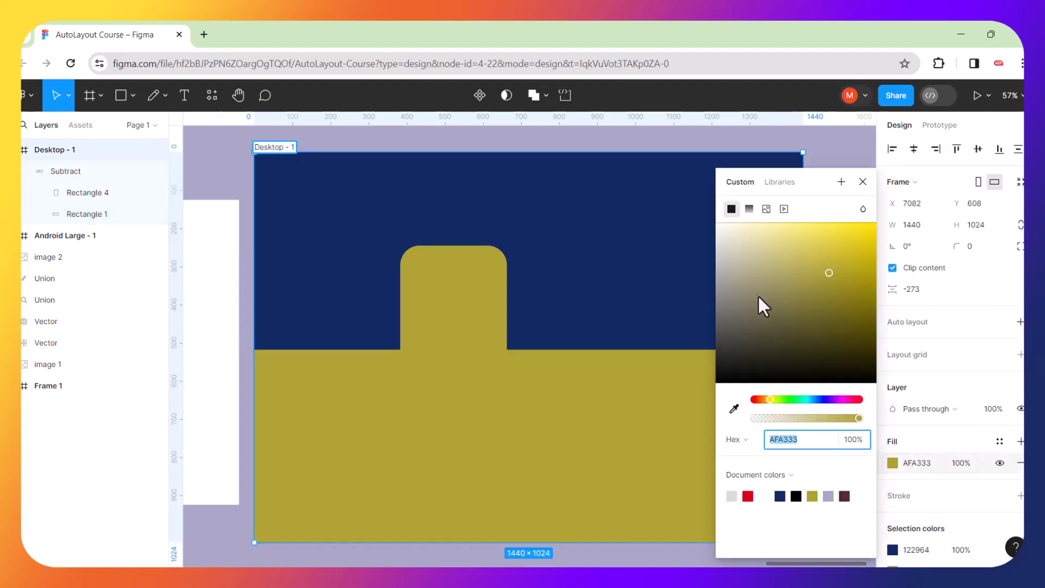
{"action": "left_click_drag", "start_coordinate": [828, 273], "coordinate": [675, 218]}
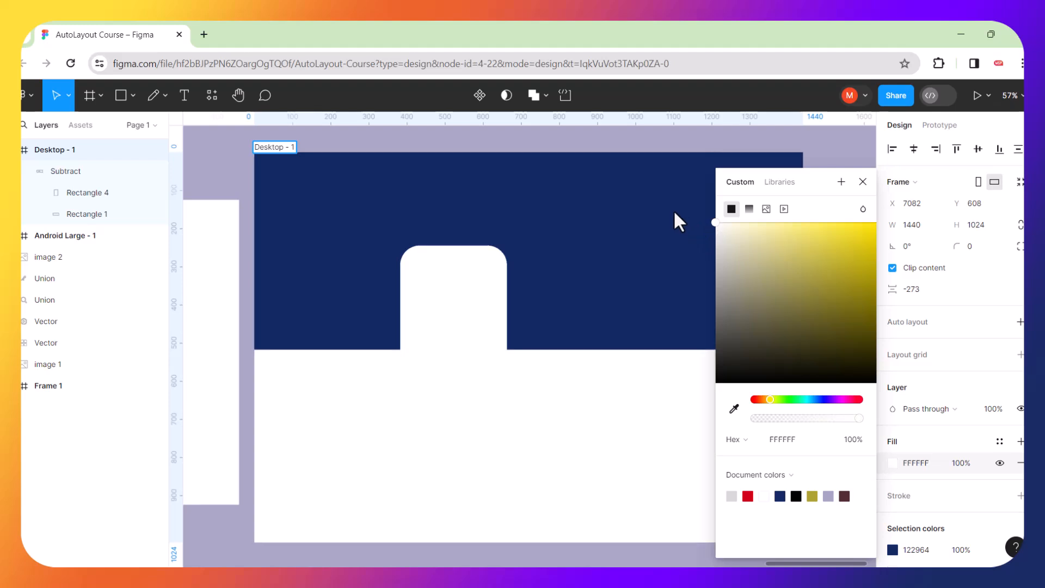
{"action": "left_click", "coordinate": [527, 144]}
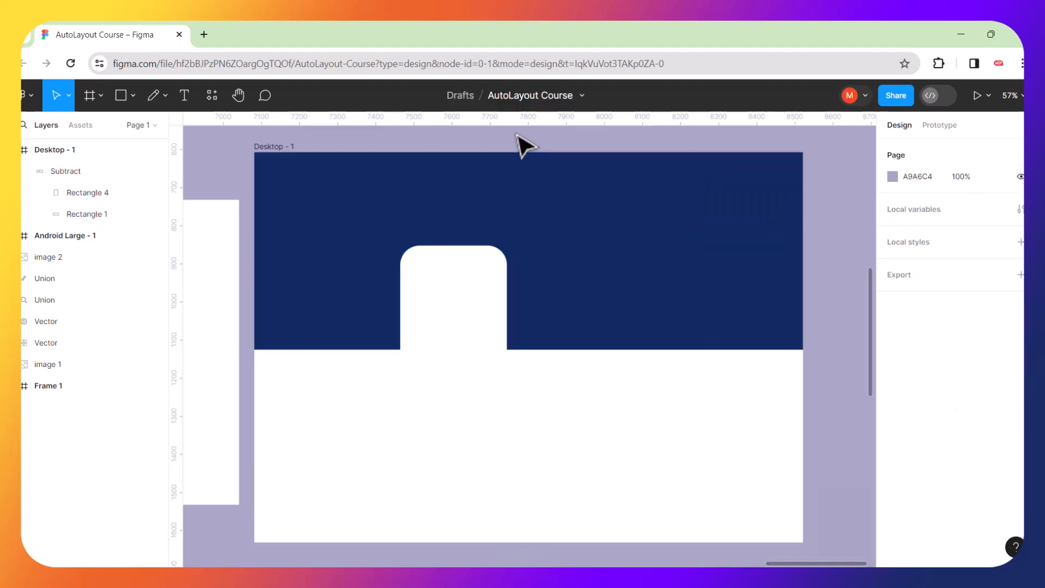
Set the fill of the header's rounded cut-out rectangle to red E92525 and clear the selection.
{"action": "double_click", "coordinate": [483, 307]}
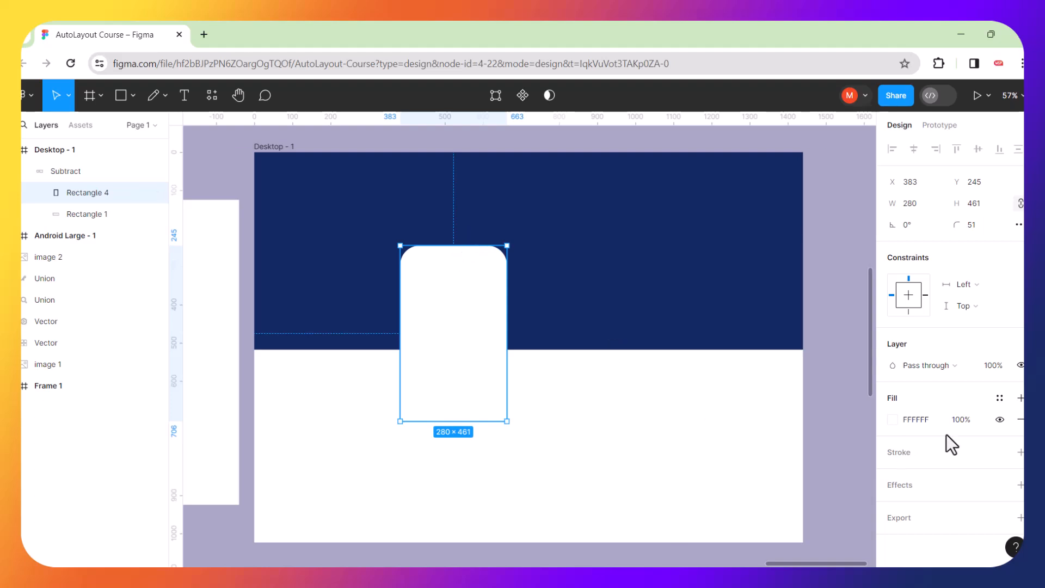
{"action": "left_click", "coordinate": [893, 420]}
{"action": "left_click", "coordinate": [830, 284]}
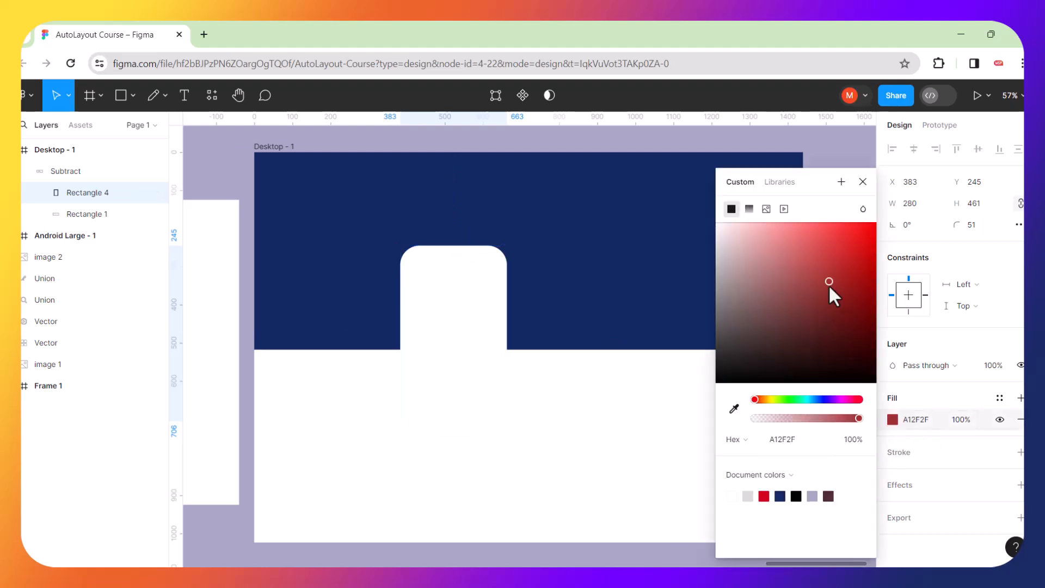
{"action": "left_click", "coordinate": [850, 238]}
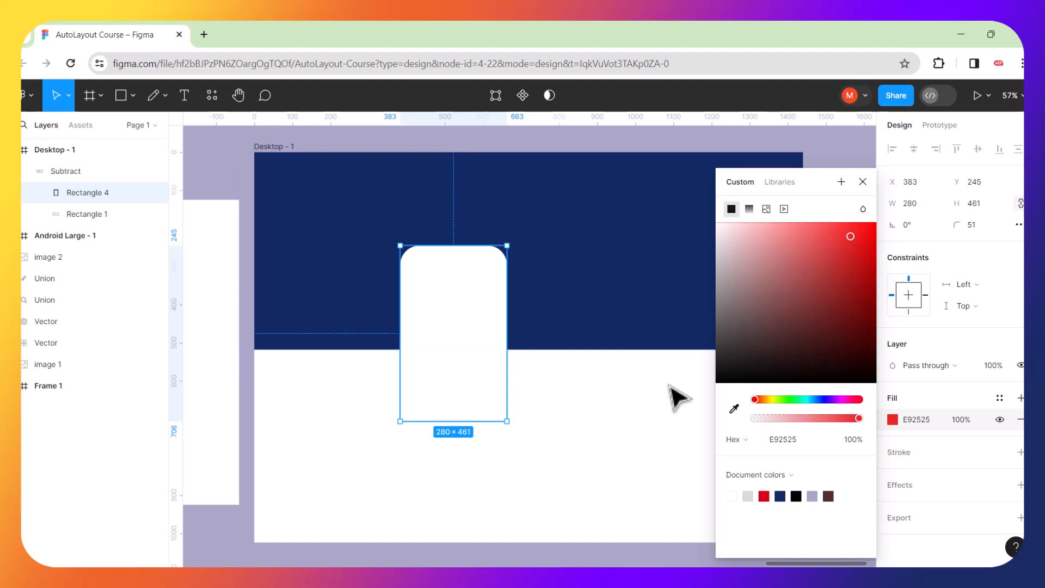
{"action": "left_click", "coordinate": [670, 386]}
Ungroup the subtracted header shape into its two separate rectangles.
{"action": "left_click", "coordinate": [459, 258]}
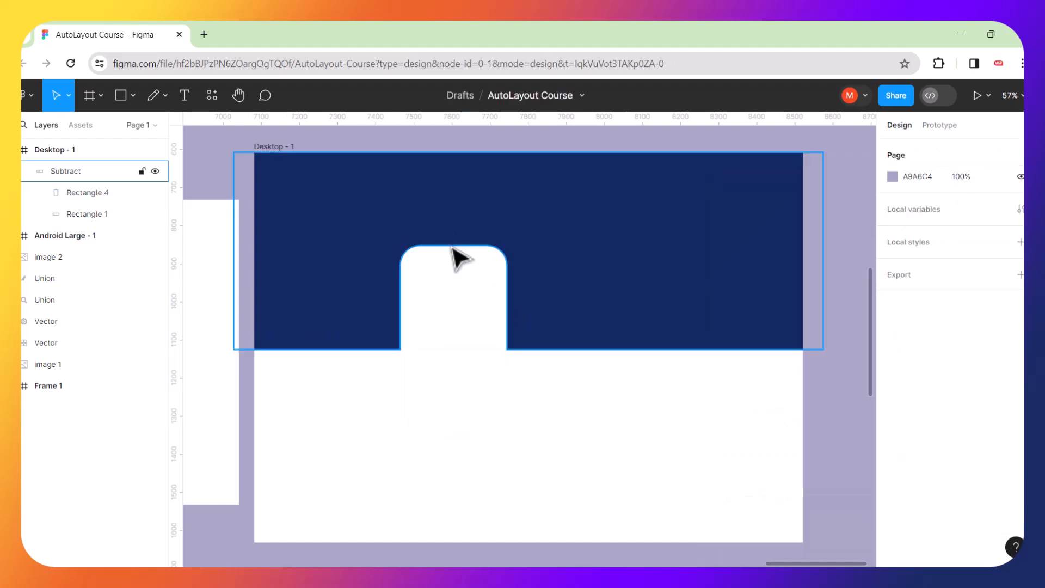
{"action": "right_click", "coordinate": [450, 259]}
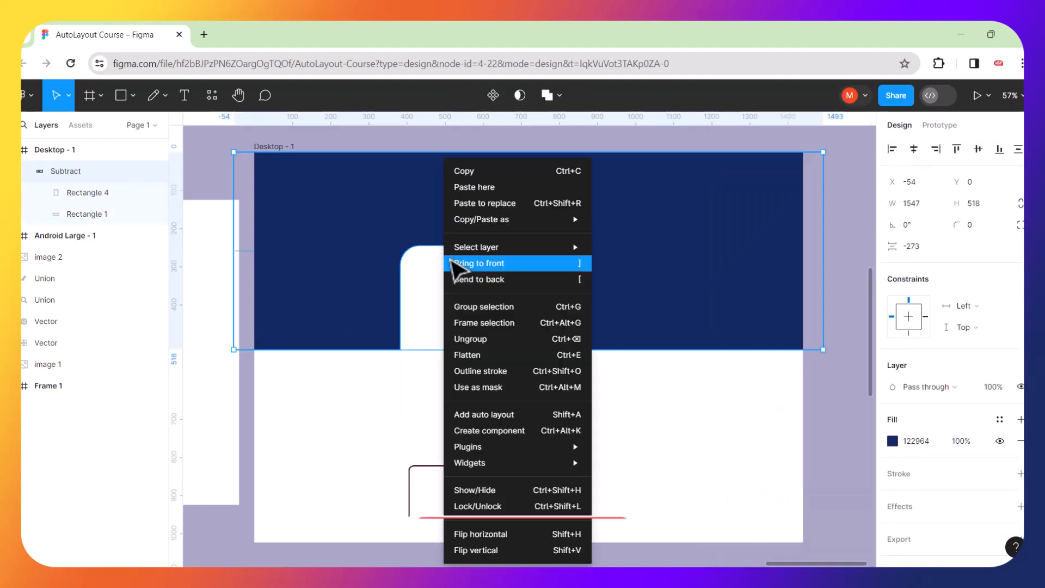
{"action": "left_click", "coordinate": [475, 339]}
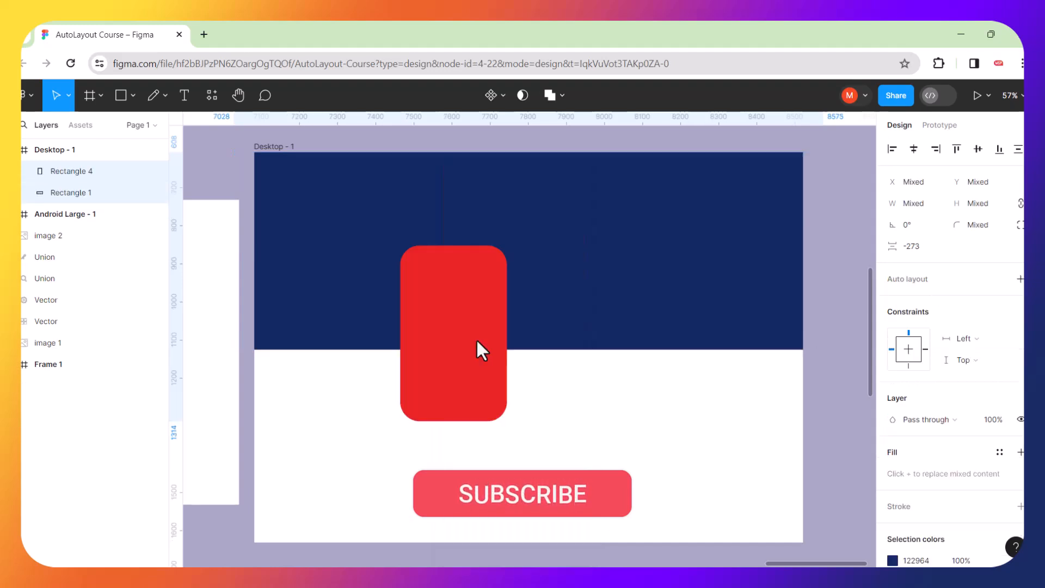
Move the red rounded rectangle to about X 529, Y 259 in the Desktop - 1 frame, and delete it.
{"action": "left_click", "coordinate": [445, 308]}
{"action": "left_click_drag", "start_coordinate": [463, 316], "coordinate": [480, 310]}
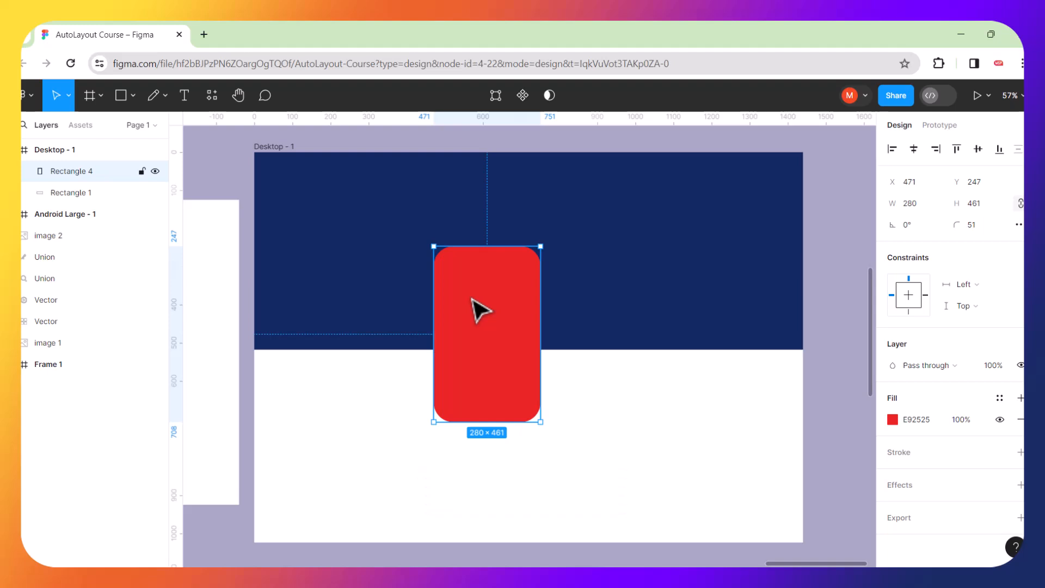
{"action": "left_click_drag", "start_coordinate": [503, 308], "coordinate": [526, 313]}
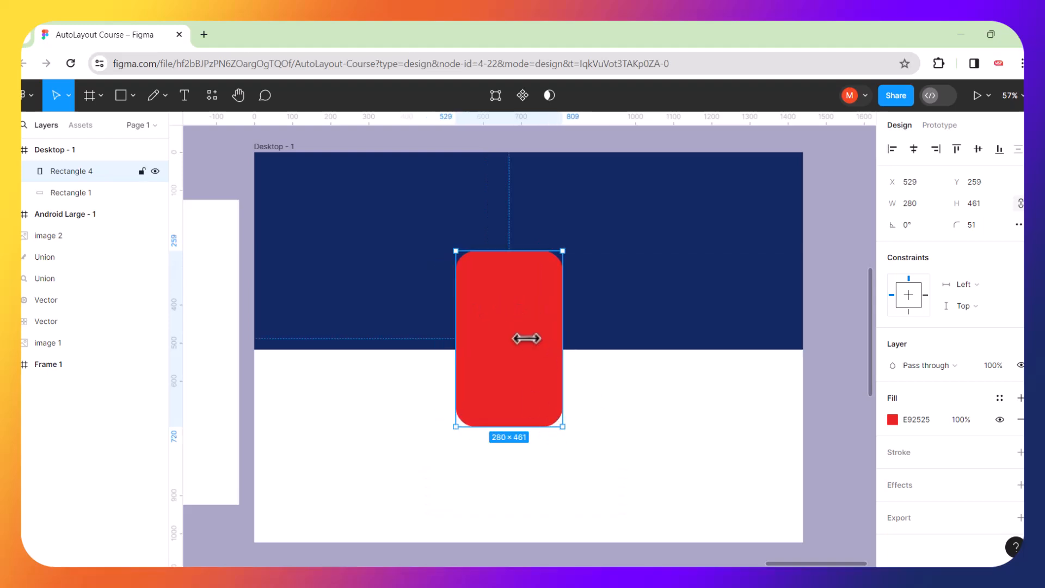
{"action": "key", "text": "Delete"}
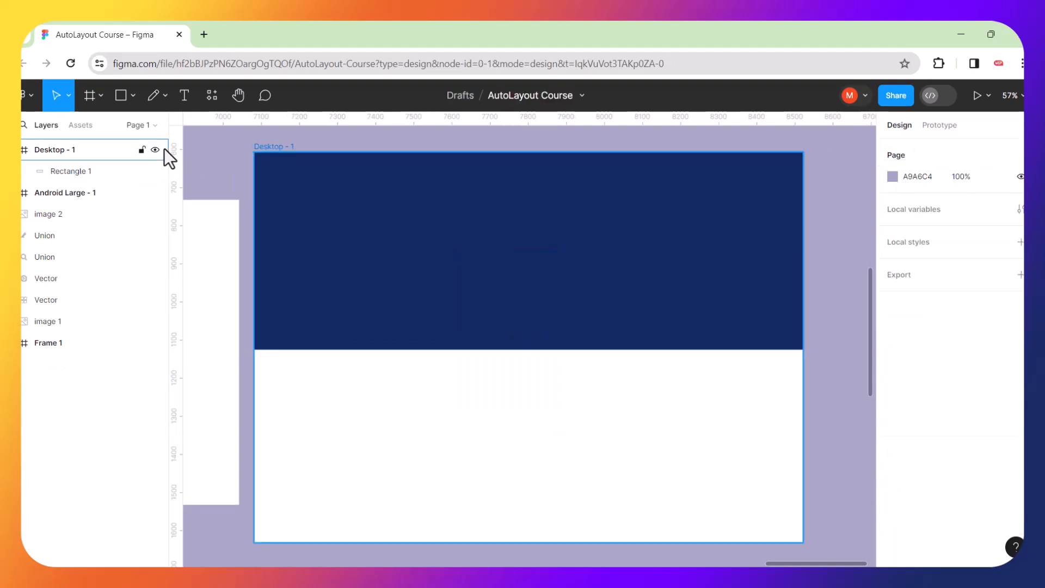
Draw a circle of about 319 × 319 across the header's lower edge at about X 141, and place a copy at about X 1040, Y 358.
{"action": "left_click", "coordinate": [132, 95]}
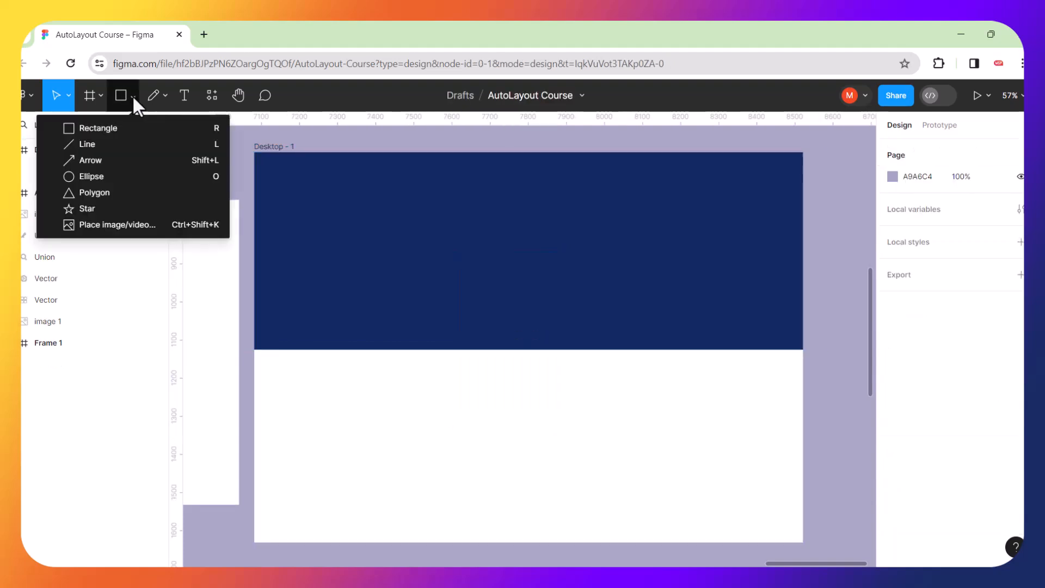
{"action": "left_click", "coordinate": [87, 176]}
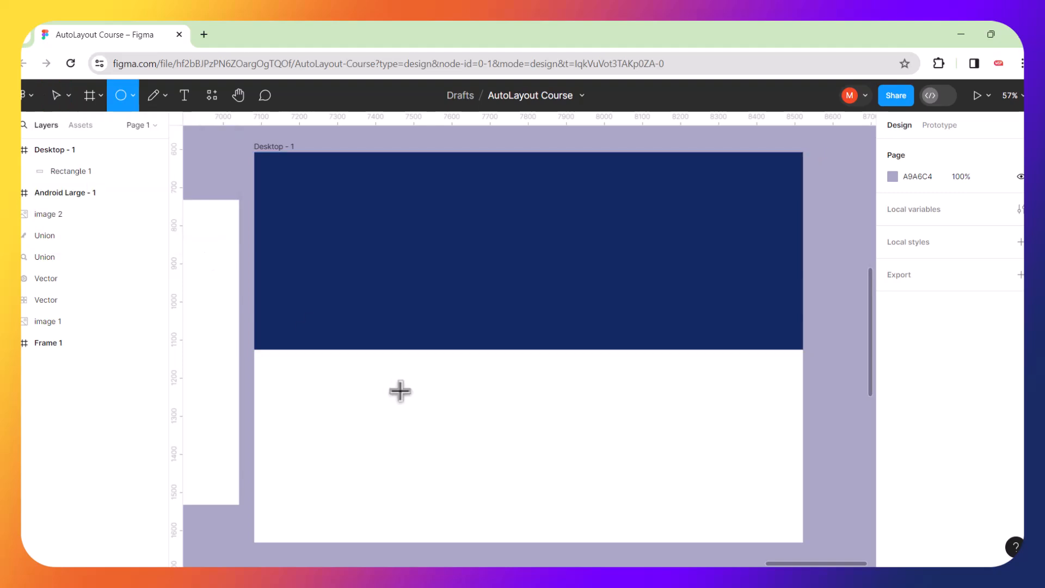
{"action": "double_click", "coordinate": [402, 390]}
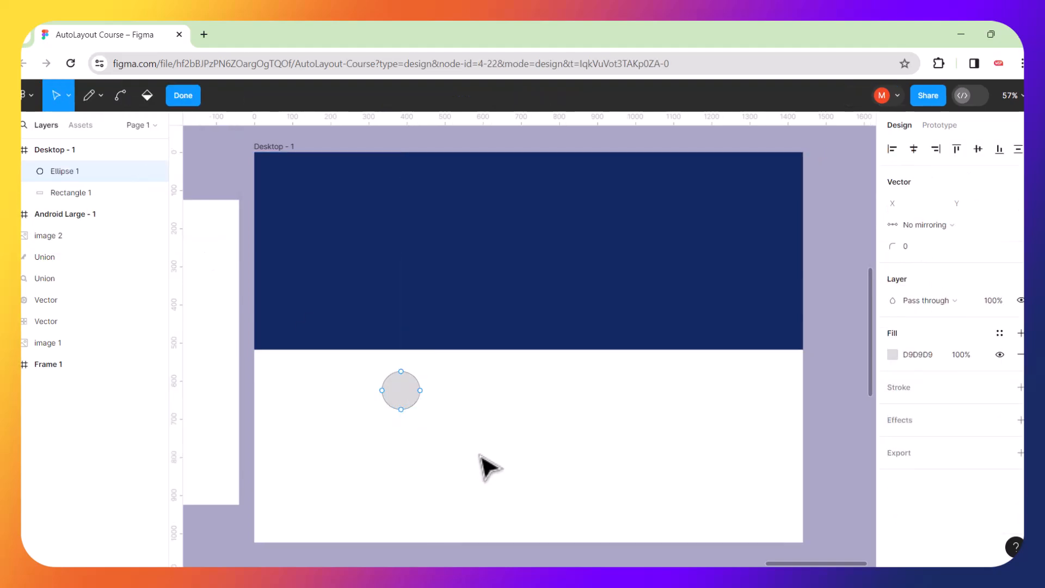
{"action": "key", "text": "Escape"}
{"action": "left_click_drag", "start_coordinate": [420, 373], "coordinate": [504, 288]}
{"action": "left_click_drag", "start_coordinate": [434, 334], "coordinate": [701, 386]}
{"action": "key", "text": "ctrl+d"}
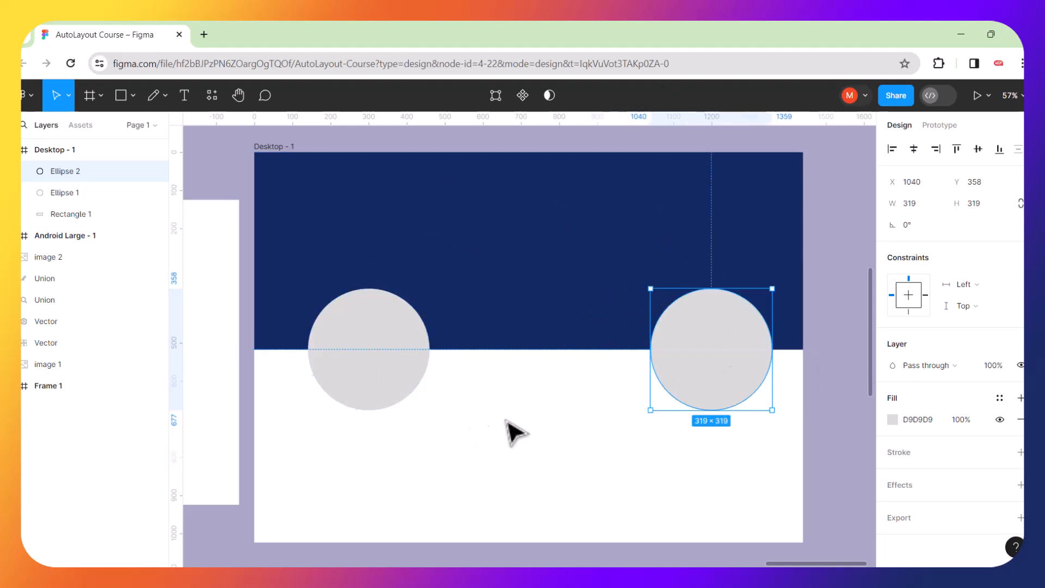
Unite the right-hand circle with the dark blue header rectangle using Union selection.
{"action": "left_click", "coordinate": [605, 321], "text": "shift"}
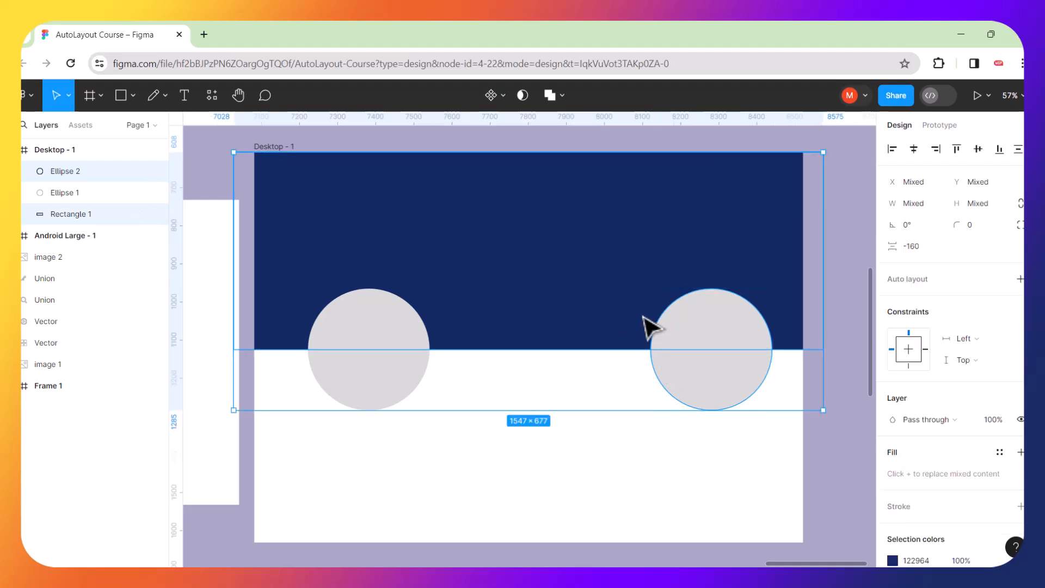
{"action": "left_click", "coordinate": [559, 94]}
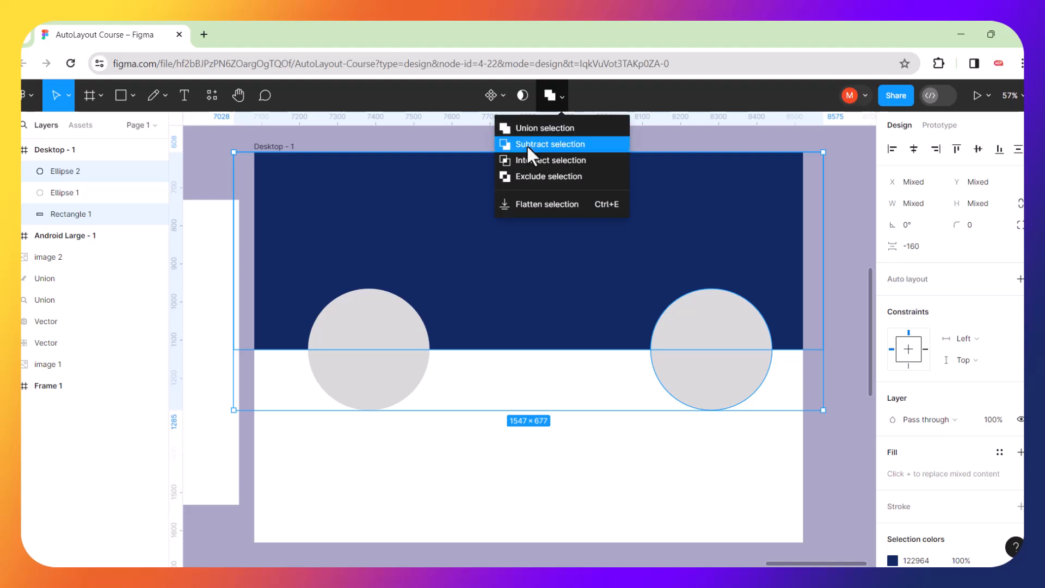
{"action": "left_click", "coordinate": [540, 130]}
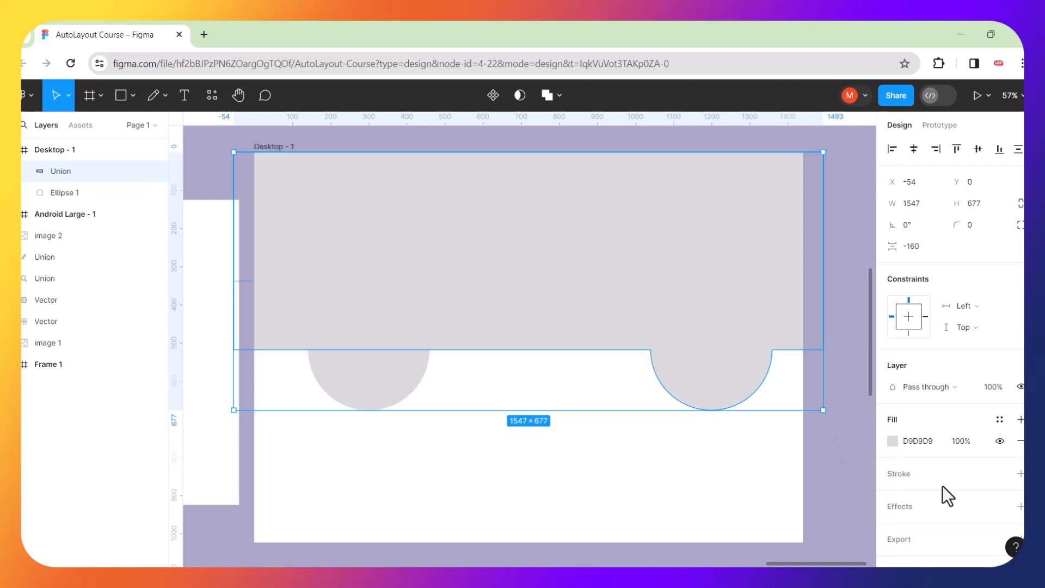
Set the united header shape's fill to muted red AD4747 and clear the selection.
{"action": "left_click", "coordinate": [892, 441]}
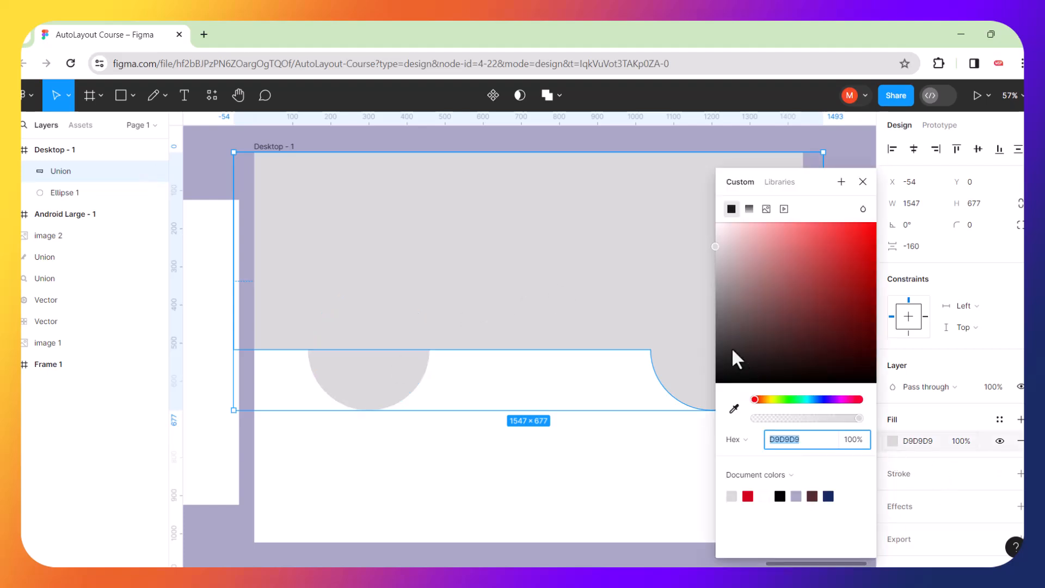
{"action": "left_click", "coordinate": [718, 307]}
{"action": "left_click", "coordinate": [767, 335]}
{"action": "left_click", "coordinate": [812, 277]}
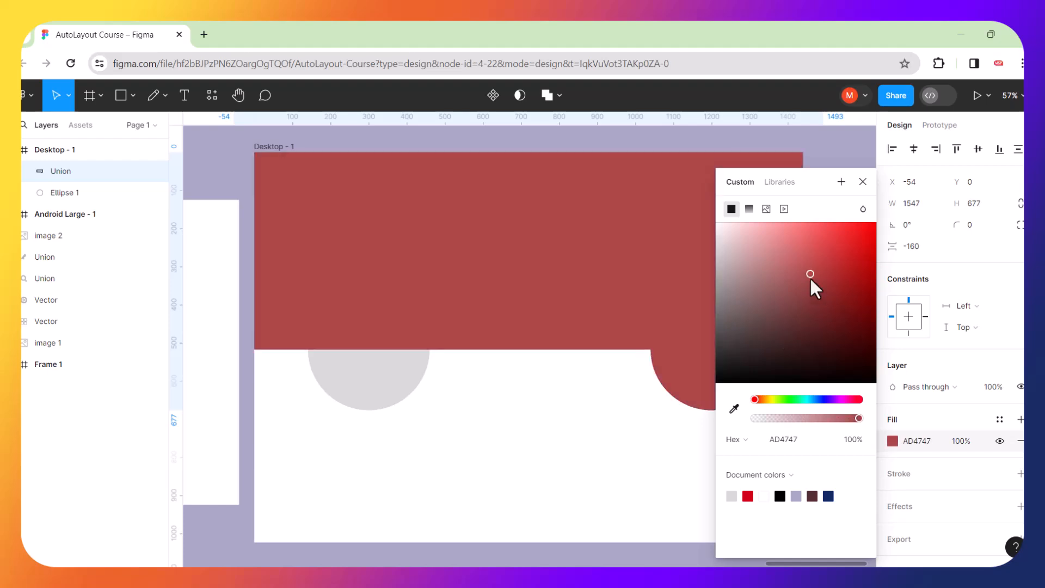
{"action": "left_click", "coordinate": [639, 392]}
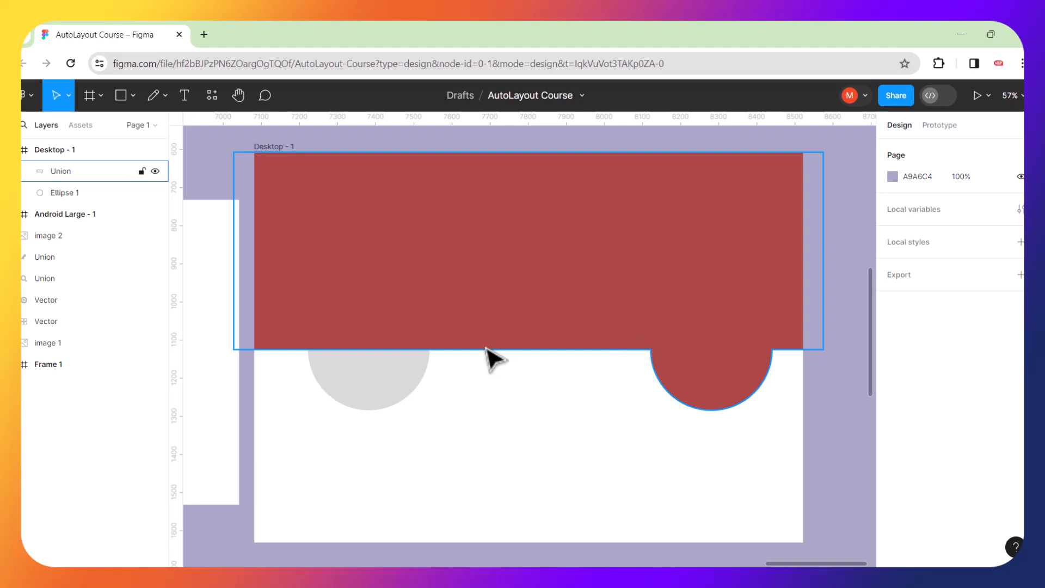
Unite the left-hand grey circle with the red header shape and clear the selection.
{"action": "left_click", "coordinate": [389, 395]}
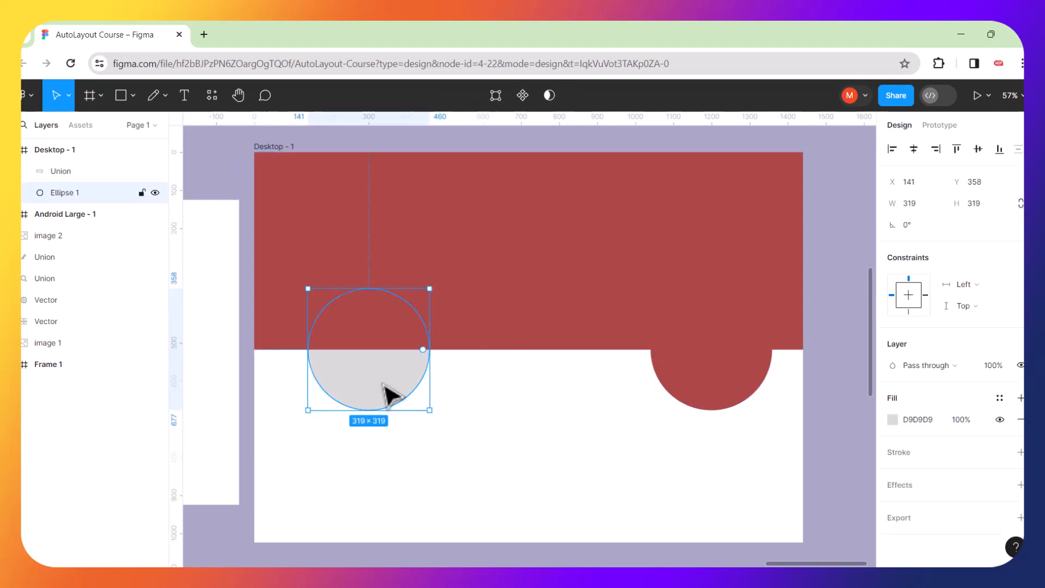
{"action": "left_click", "coordinate": [466, 346], "text": "shift"}
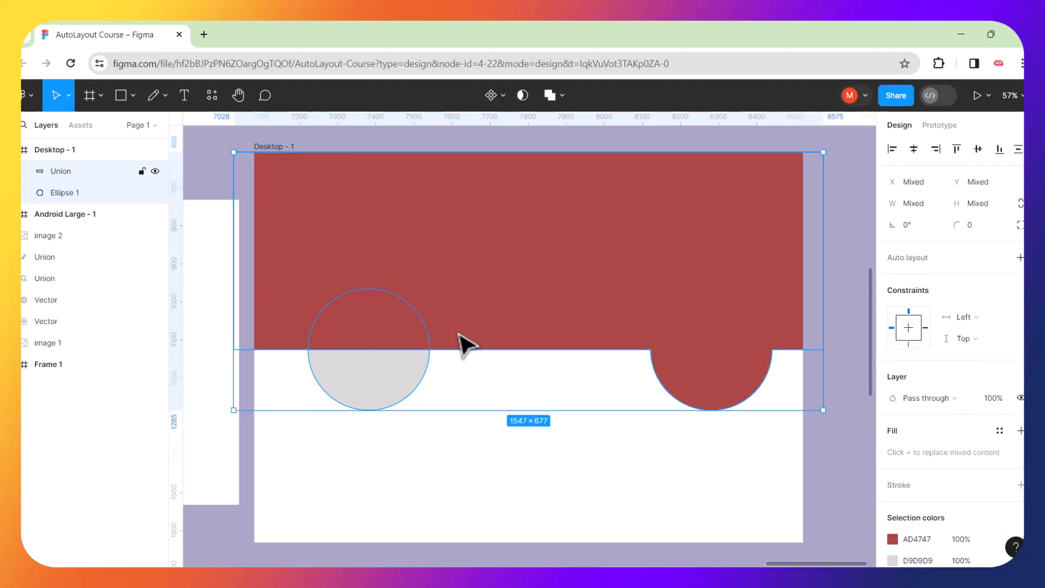
{"action": "left_click", "coordinate": [562, 97]}
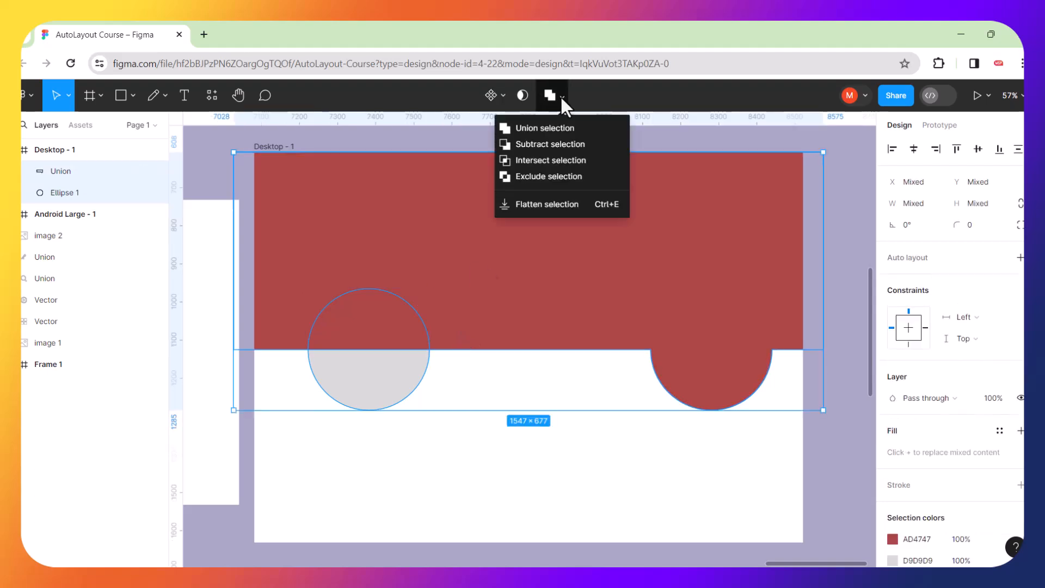
{"action": "left_click", "coordinate": [539, 130]}
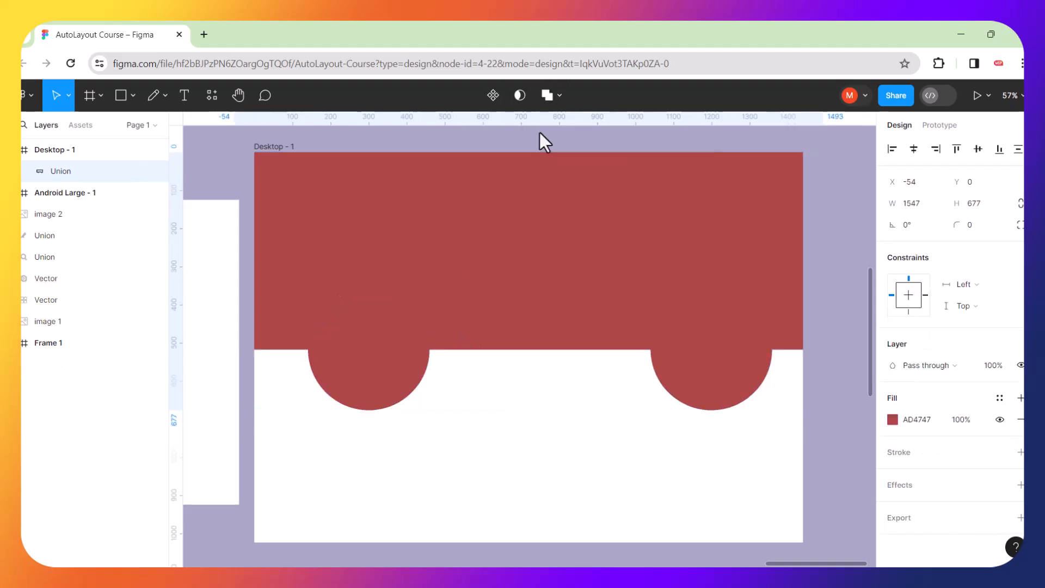
{"action": "left_click", "coordinate": [635, 411]}
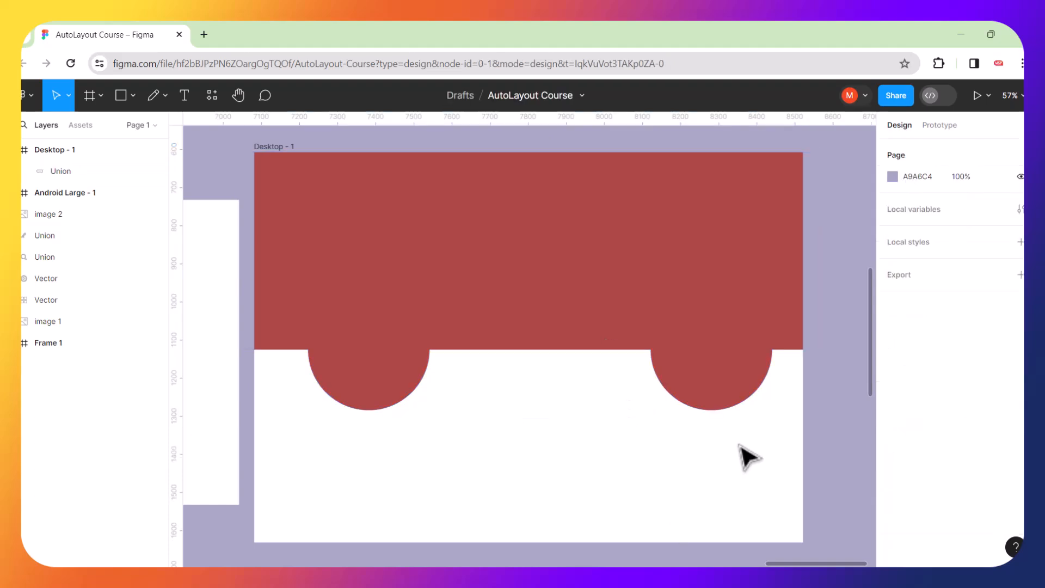
Delete the united red header shape from the Desktop - 1 frame.
{"action": "left_click", "coordinate": [716, 351]}
{"action": "key", "text": "Delete"}
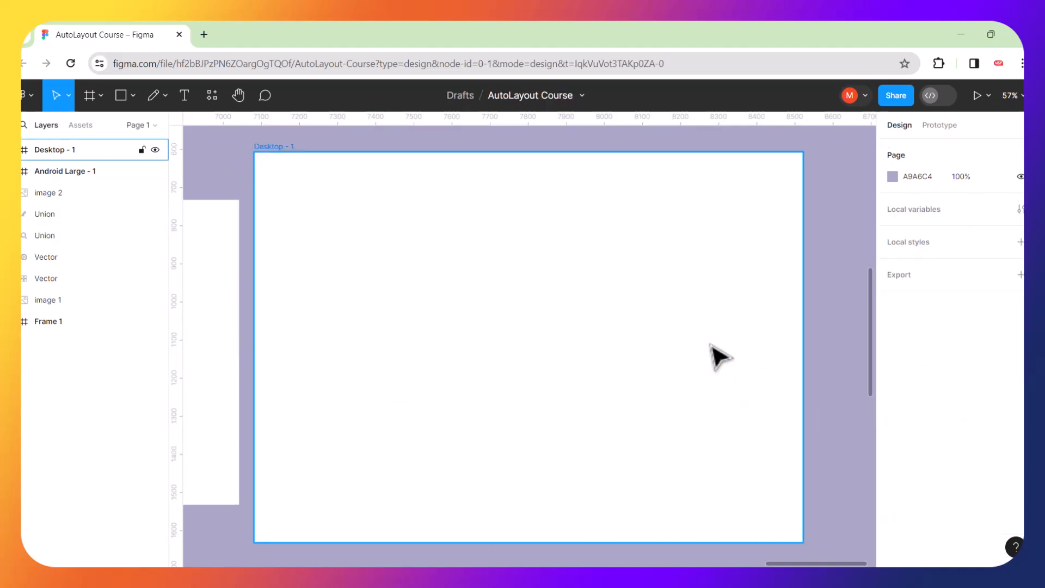
Fit the whole page's content in view and examine the file's component assets.
{"action": "scroll", "coordinate": [623, 299], "scroll_direction": "down", "scroll_amount": 1}
{"action": "scroll", "coordinate": [625, 302], "scroll_direction": "up", "scroll_amount": 1}
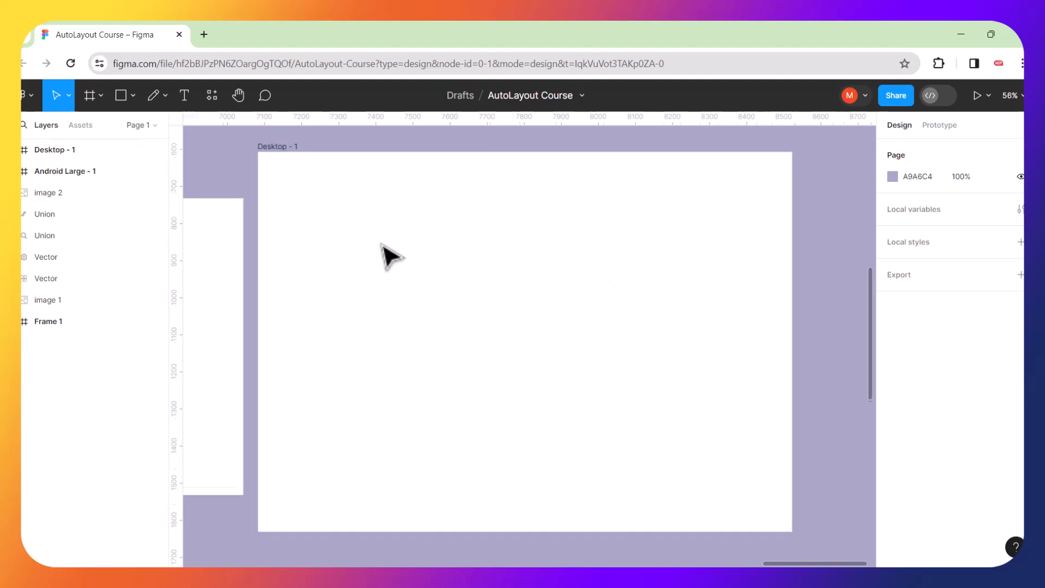
{"action": "scroll", "coordinate": [389, 255], "scroll_direction": "down", "scroll_amount": 5}
{"action": "scroll", "coordinate": [346, 252], "scroll_direction": "left", "scroll_amount": 8}
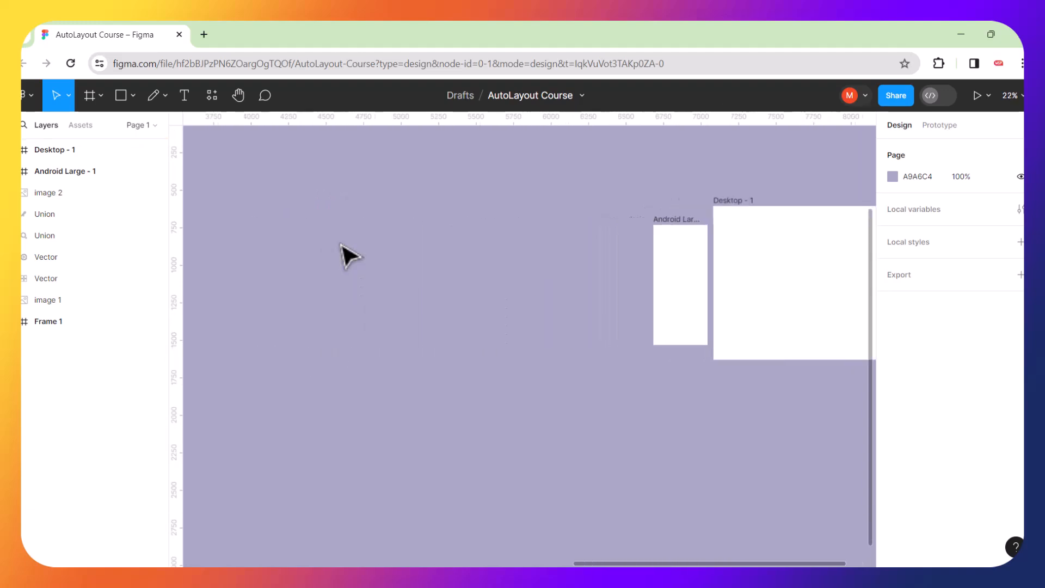
{"action": "scroll", "coordinate": [349, 255], "scroll_direction": "left", "scroll_amount": 10}
{"action": "scroll", "coordinate": [348, 255], "scroll_direction": "down", "scroll_amount": 3}
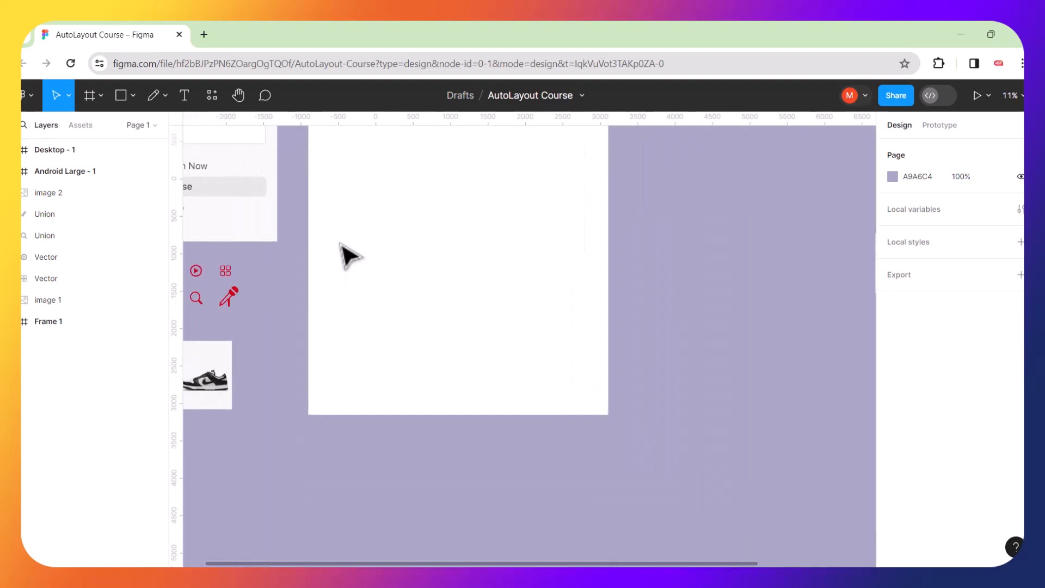
{"action": "key", "text": "shift+1"}
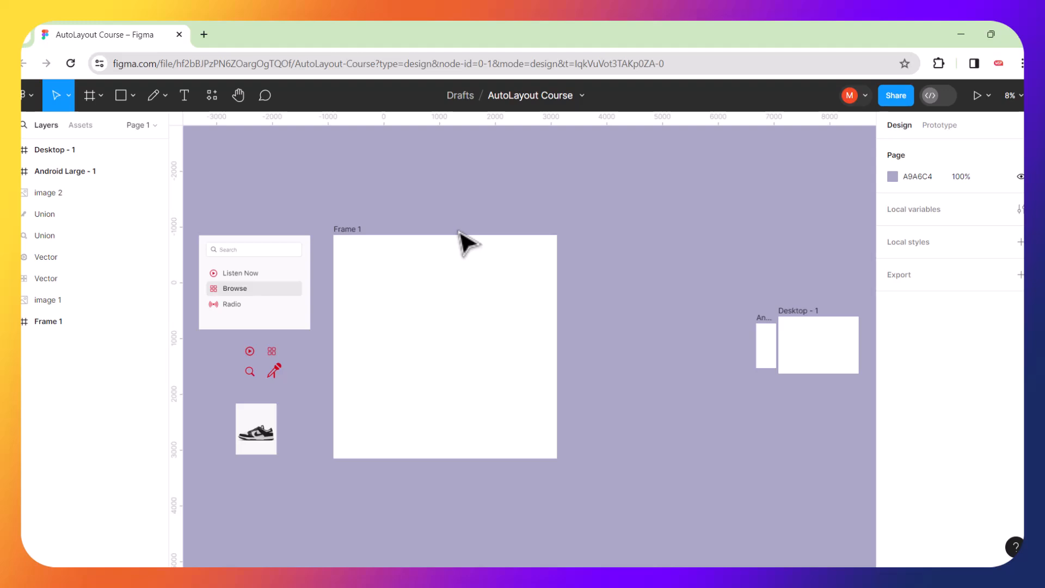
{"action": "left_click", "coordinate": [85, 127]}
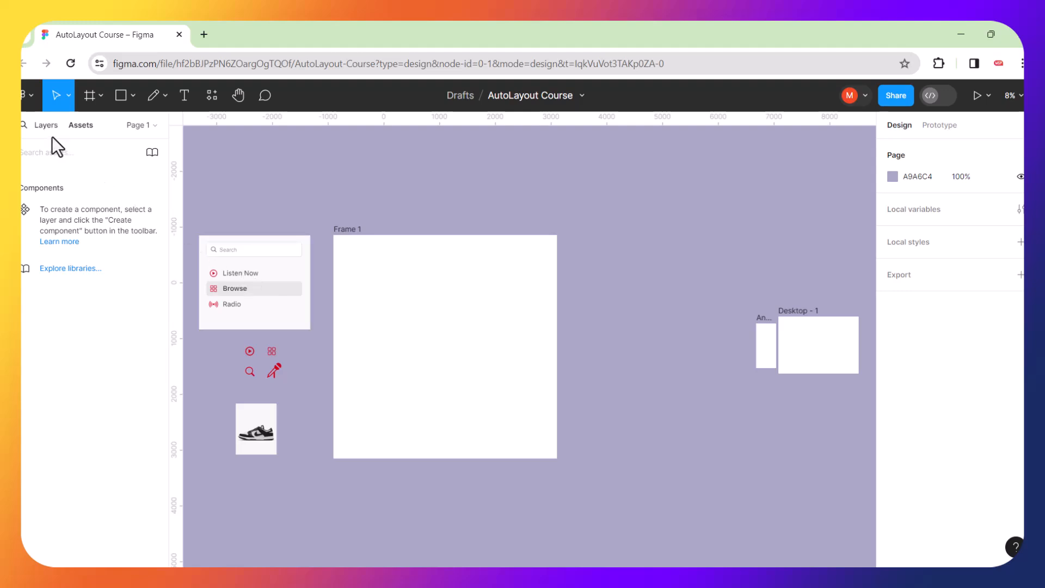
Show the file's layer list and toggle the shoe image's visibility off and back on.
{"action": "left_click", "coordinate": [43, 124]}
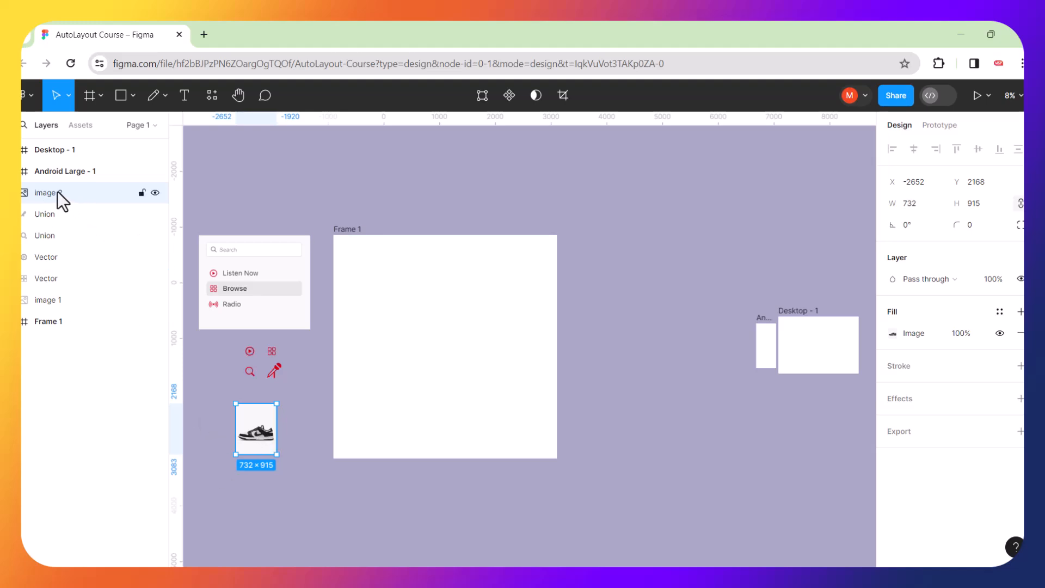
{"action": "left_click", "coordinate": [154, 192]}
{"action": "left_click", "coordinate": [154, 193]}
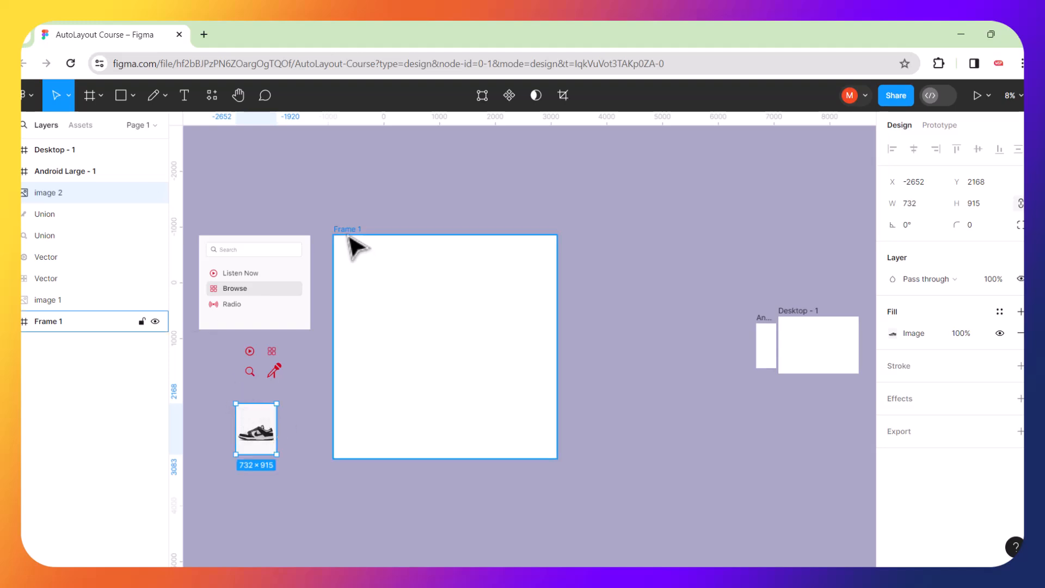
Reposition Frame 1 on the canvas to about X -490, Y -1083.
{"action": "left_click_drag", "start_coordinate": [345, 236], "coordinate": [387, 222]}
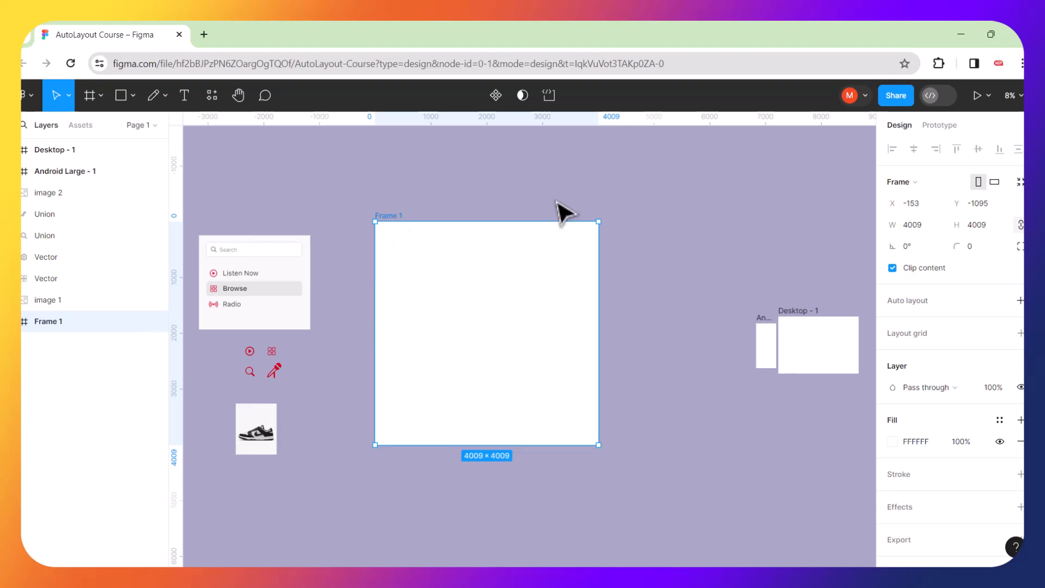
{"action": "left_click", "coordinate": [560, 210]}
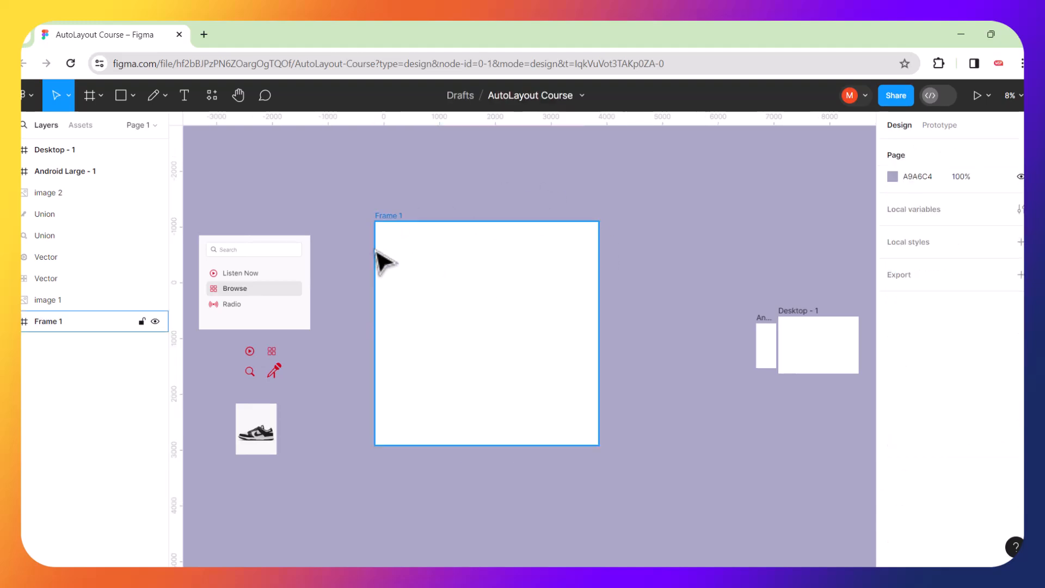
{"action": "mouse_move", "coordinate": [403, 218]}
{"action": "left_mouse_down"}
{"action": "mouse_move", "coordinate": [361, 154]}
{"action": "mouse_move", "coordinate": [405, 244]}
{"action": "mouse_move", "coordinate": [382, 215]}
{"action": "left_mouse_up"}
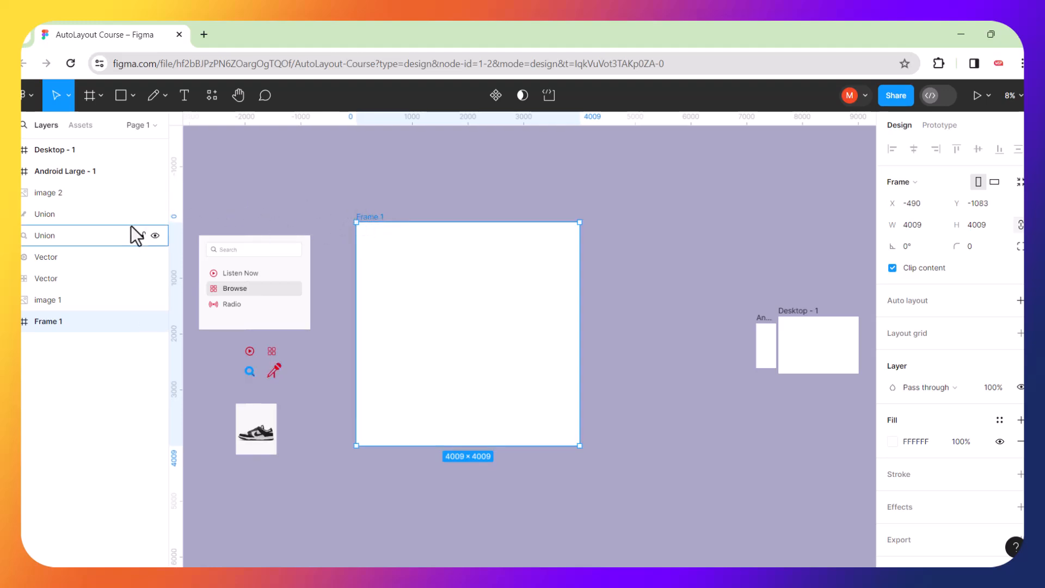
Hide Frame 1 and show it again, and lock its layer.
{"action": "left_click", "coordinate": [155, 321]}
{"action": "left_click", "coordinate": [155, 322]}
{"action": "left_click", "coordinate": [143, 322]}
Try to select and move the locked Frame 1 on the canvas, clear the selection and unlock the frame.
{"action": "left_click_drag", "start_coordinate": [358, 183], "coordinate": [610, 295]}
{"action": "left_click_drag", "start_coordinate": [520, 209], "coordinate": [289, 293]}
{"action": "left_click_drag", "start_coordinate": [288, 169], "coordinate": [295, 248]}
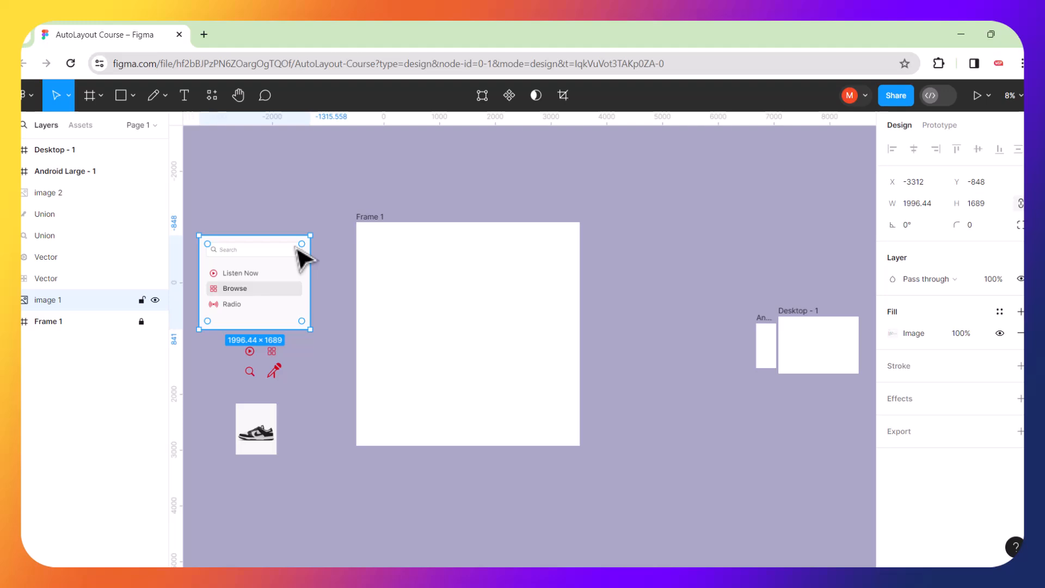
{"action": "left_click", "coordinate": [334, 217]}
{"action": "left_click", "coordinate": [309, 245]}
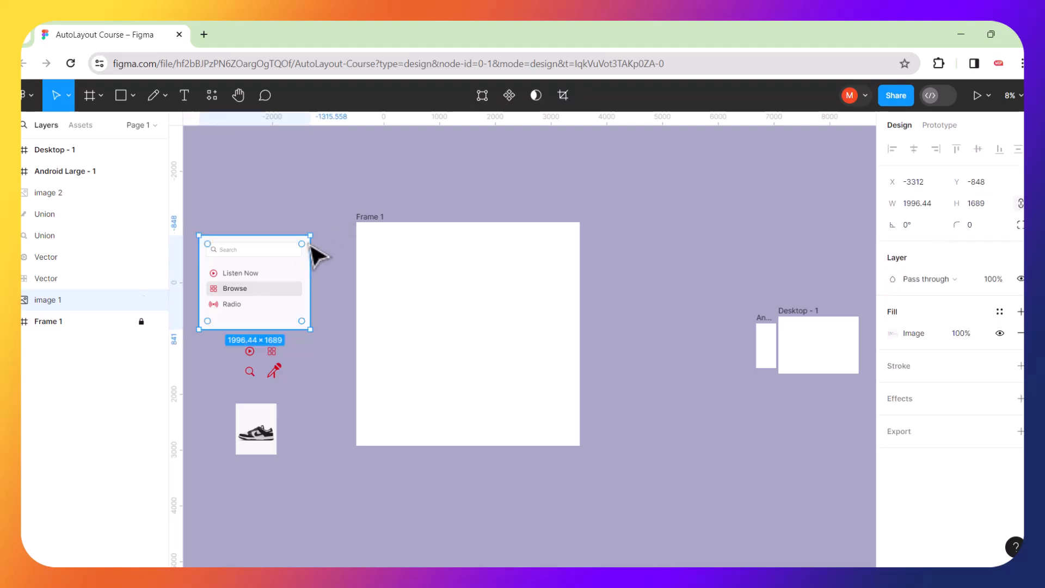
{"action": "left_click", "coordinate": [373, 222]}
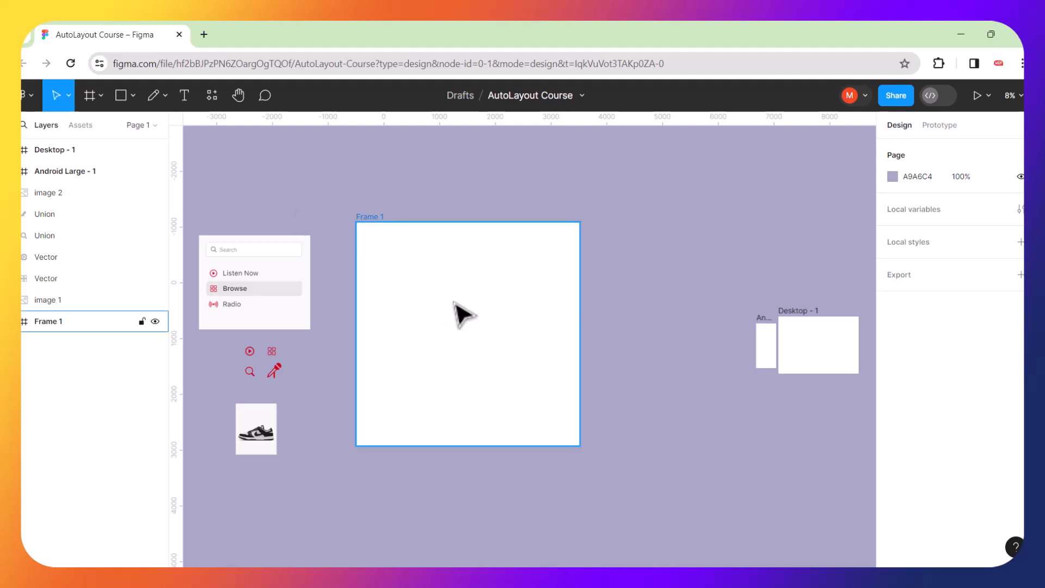
Draw a square about 1071 by 1071 inside Frame 1.
{"action": "scroll", "coordinate": [469, 315], "scroll_direction": "up", "scroll_amount": 3}
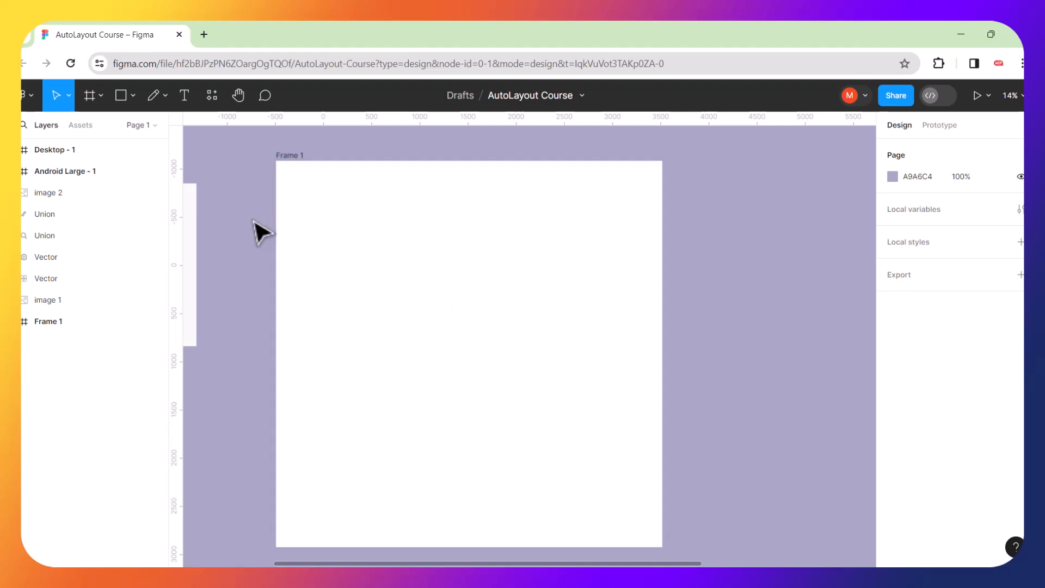
{"action": "left_click", "coordinate": [121, 96]}
{"action": "left_click_drag", "start_coordinate": [343, 287], "coordinate": [446, 389]}
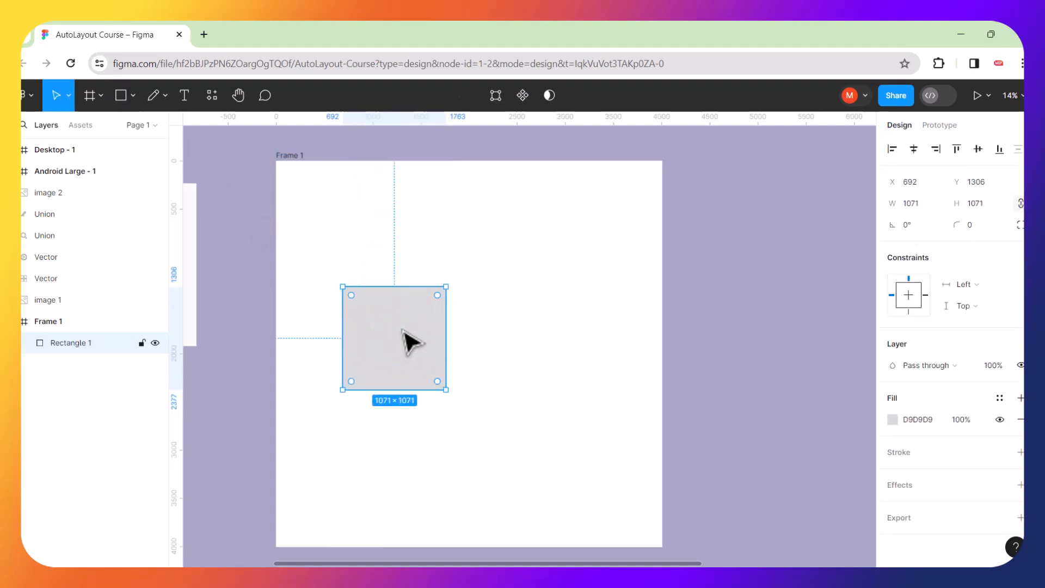
Duplicate the square, place the copy on the canvas to the right of Frame 1 and clear the selection.
{"action": "key", "text": "ctrl+d"}
{"action": "left_click_drag", "start_coordinate": [411, 342], "coordinate": [724, 318]}
{"action": "left_click", "coordinate": [747, 241]}
{"action": "left_click", "coordinate": [726, 374]}
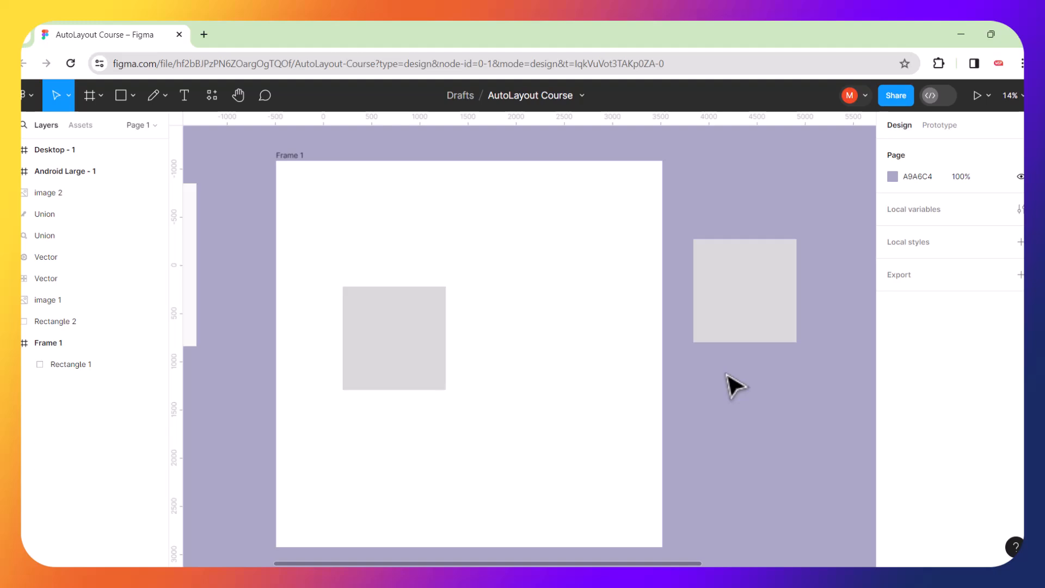
Reposition the first square inside Frame 1 to about X 866, Y 770 and bring the duplicate square in beside it.
{"action": "left_click", "coordinate": [413, 350]}
{"action": "left_click_drag", "start_coordinate": [413, 351], "coordinate": [419, 312]}
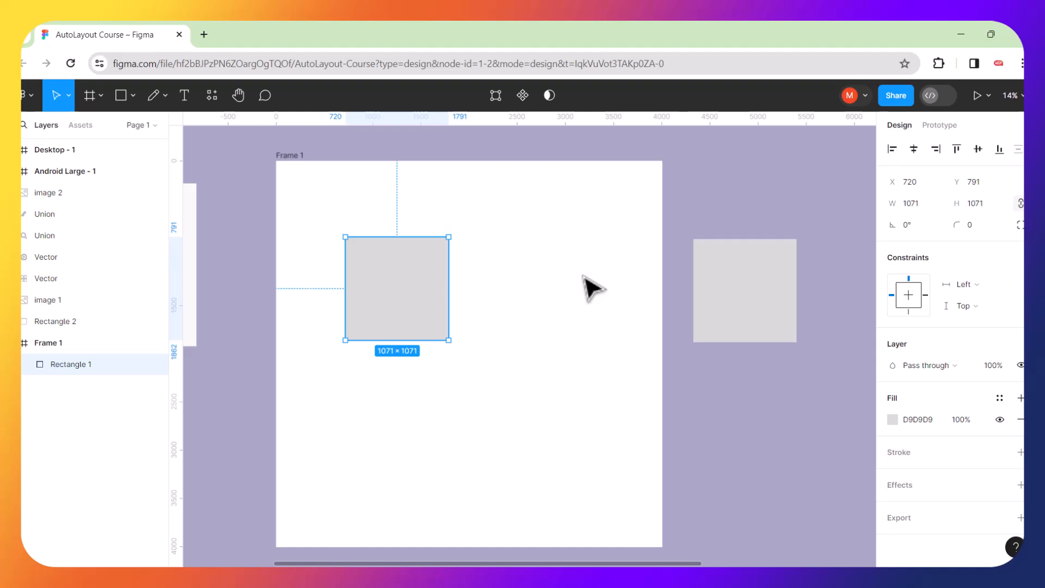
{"action": "left_click_drag", "start_coordinate": [397, 276], "coordinate": [413, 308]}
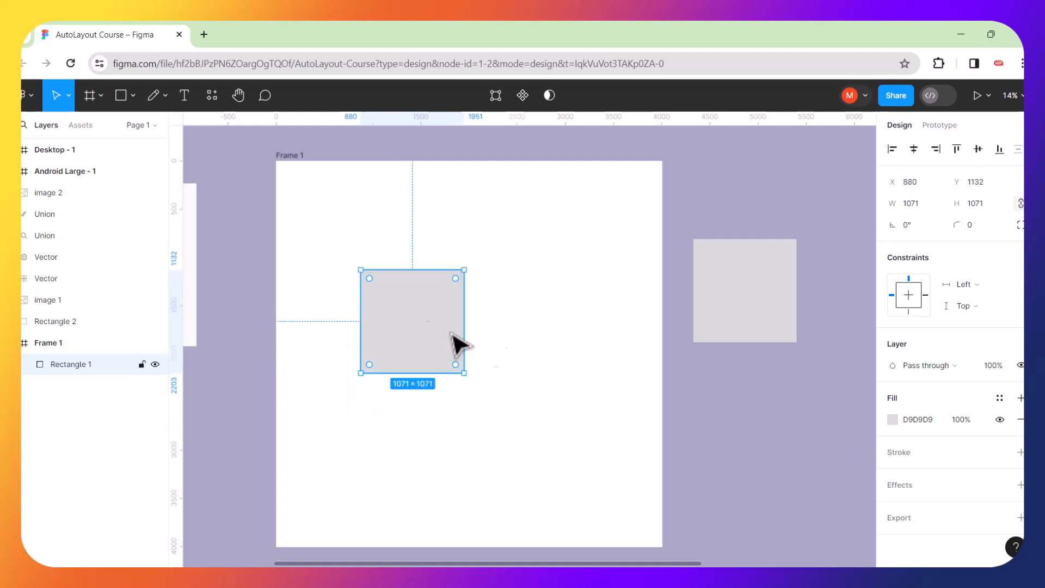
{"action": "left_click_drag", "start_coordinate": [431, 343], "coordinate": [530, 320]}
{"action": "left_click_drag", "start_coordinate": [733, 315], "coordinate": [557, 304]}
{"action": "left_click_drag", "start_coordinate": [475, 304], "coordinate": [394, 304]}
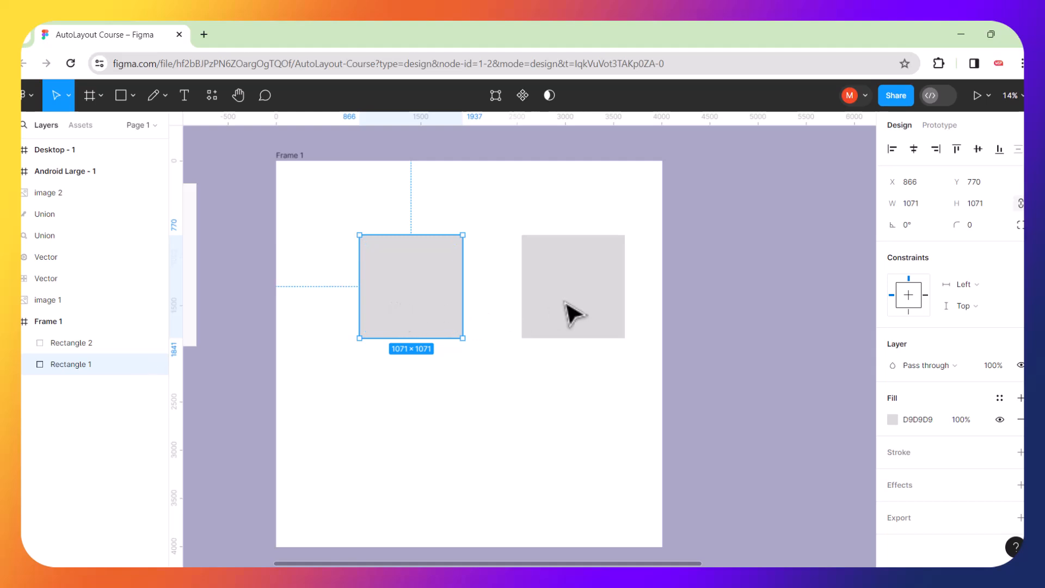
Move the duplicate square back outside Frame 1 and the first square to about X 934, Y 1132.
{"action": "left_click", "coordinate": [593, 292]}
{"action": "left_click_drag", "start_coordinate": [593, 292], "coordinate": [762, 255]}
{"action": "left_click_drag", "start_coordinate": [401, 295], "coordinate": [410, 333]}
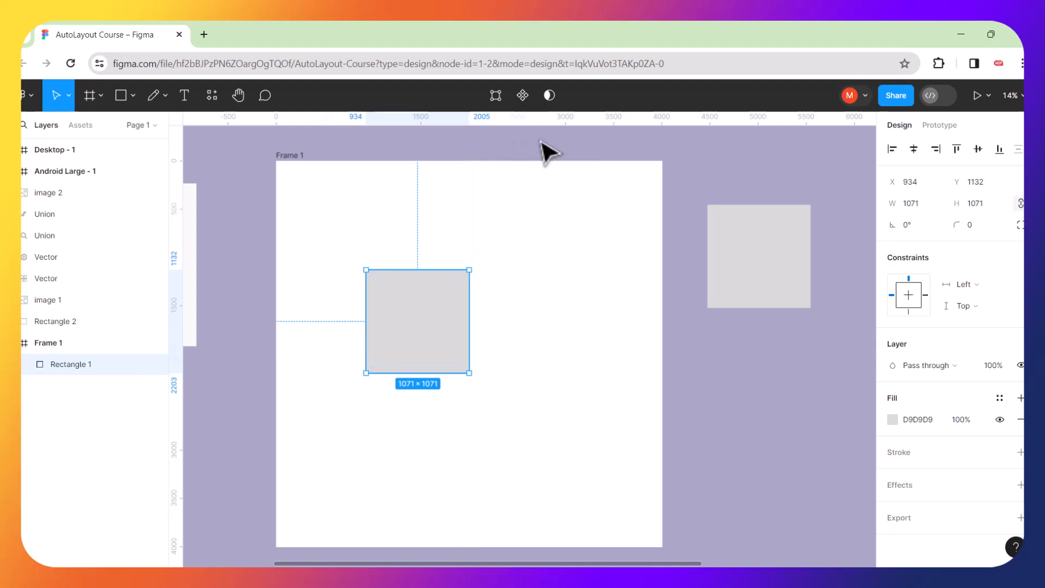
Add a horizontal guide to Frame 1 level with the outer square's top edge and snap the inner square to it at Y 457.
{"action": "left_click_drag", "start_coordinate": [546, 117], "coordinate": [579, 205]}
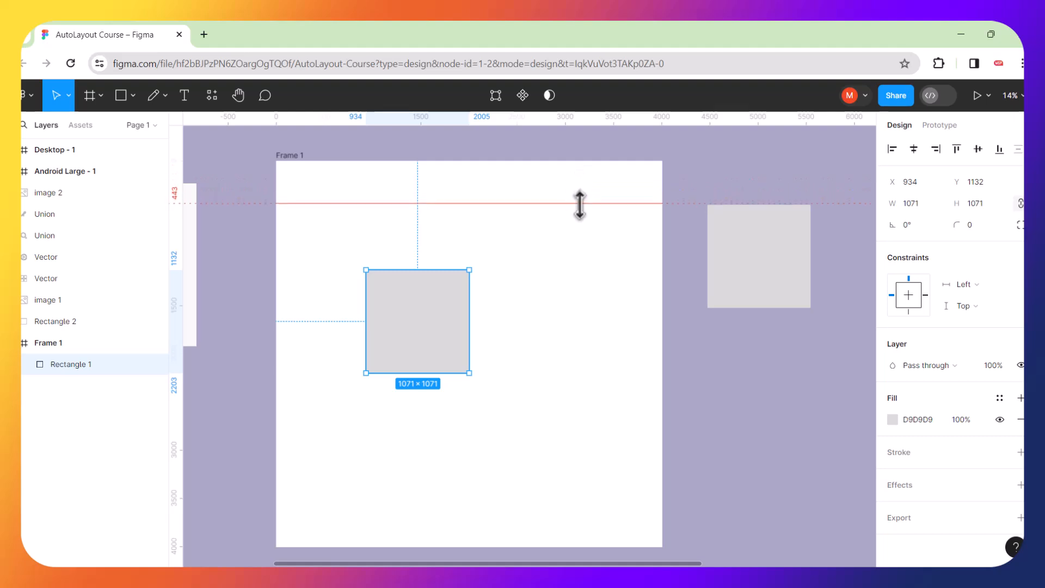
{"action": "scroll", "coordinate": [800, 231], "scroll_direction": "up", "scroll_amount": 3}
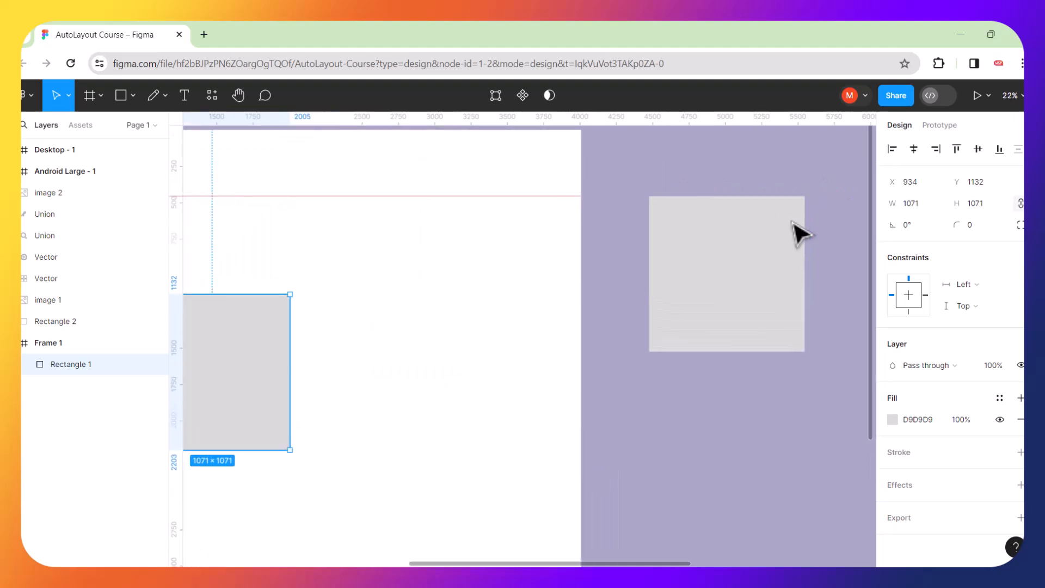
{"action": "scroll", "coordinate": [798, 234], "scroll_direction": "right", "scroll_amount": 3}
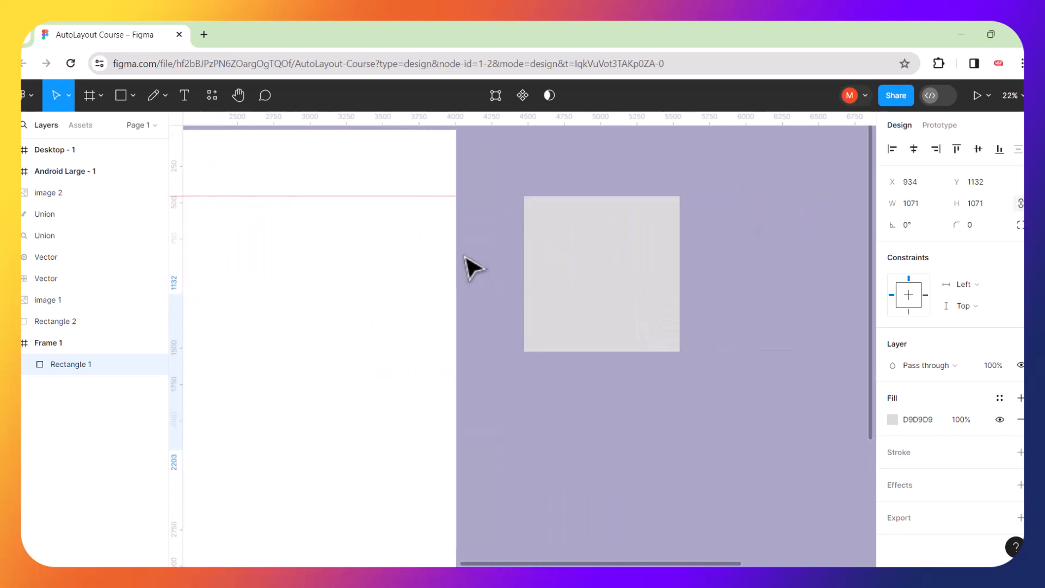
{"action": "scroll", "coordinate": [531, 264], "scroll_direction": "left", "scroll_amount": 5}
{"action": "scroll", "coordinate": [384, 242], "scroll_direction": "left", "scroll_amount": 2}
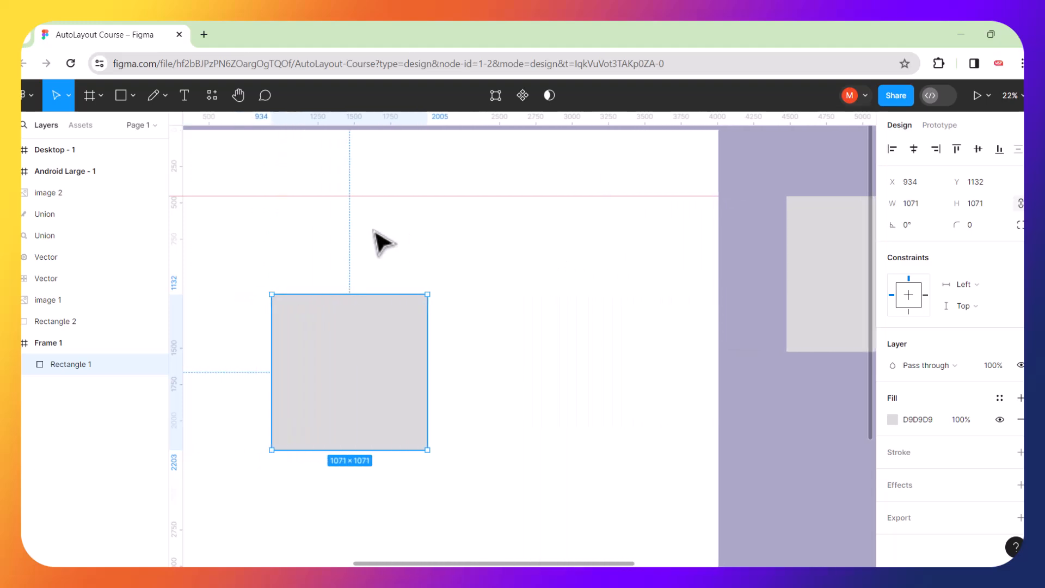
{"action": "scroll", "coordinate": [384, 241], "scroll_direction": "down", "scroll_amount": 3}
{"action": "scroll", "coordinate": [381, 241], "scroll_direction": "left", "scroll_amount": 3}
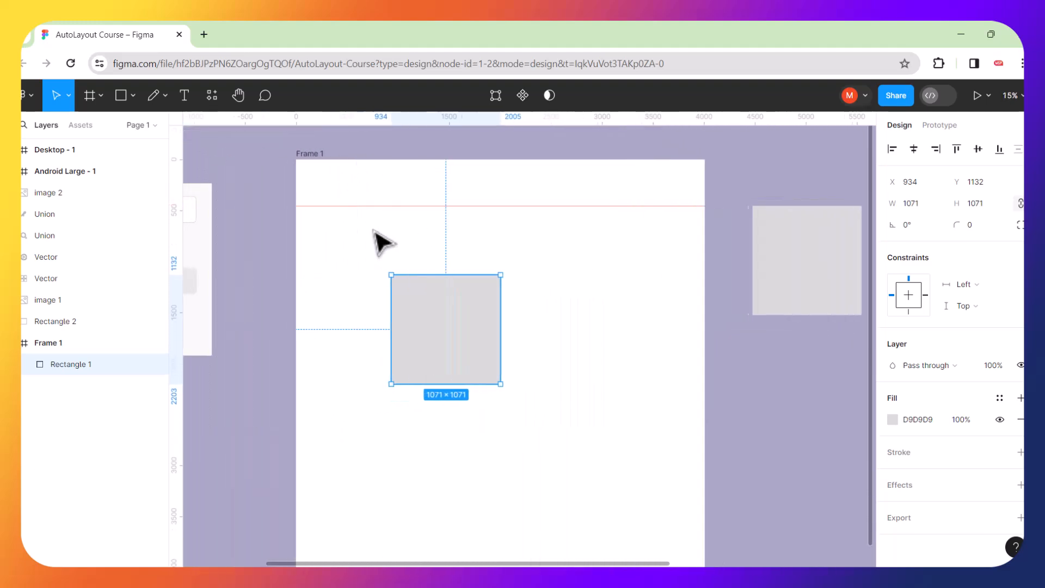
{"action": "left_click_drag", "start_coordinate": [450, 315], "coordinate": [494, 240]}
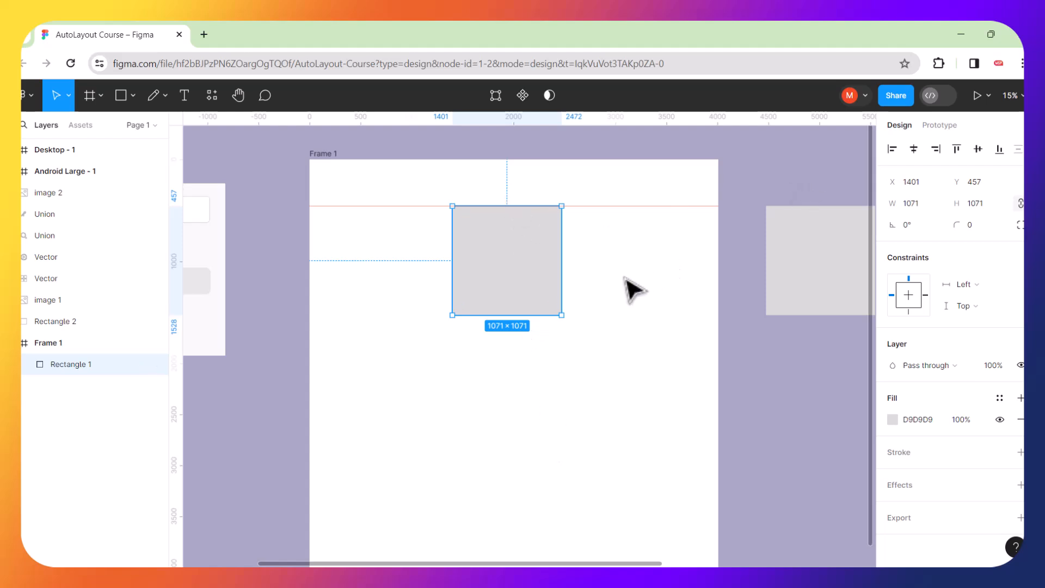
Delete the square inside Frame 1 and remove the frame's horizontal guide.
{"action": "left_click", "coordinate": [541, 250]}
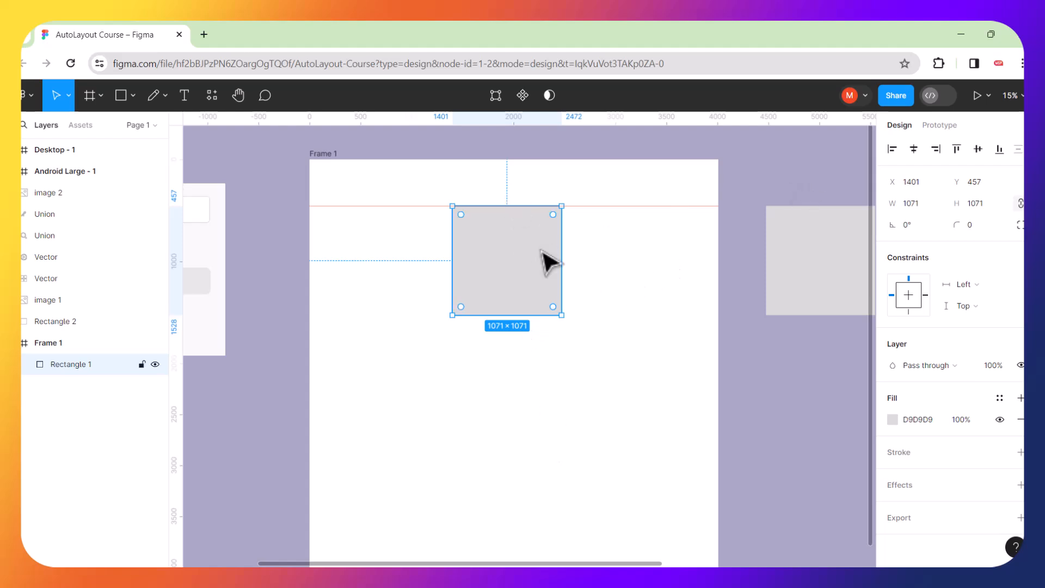
{"action": "key", "text": "Delete"}
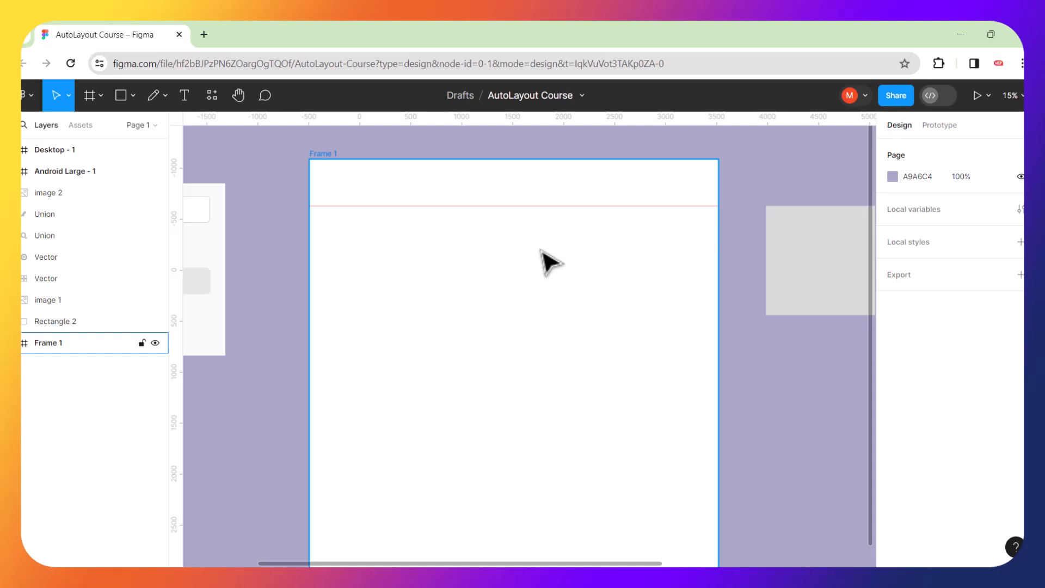
{"action": "left_click", "coordinate": [370, 206]}
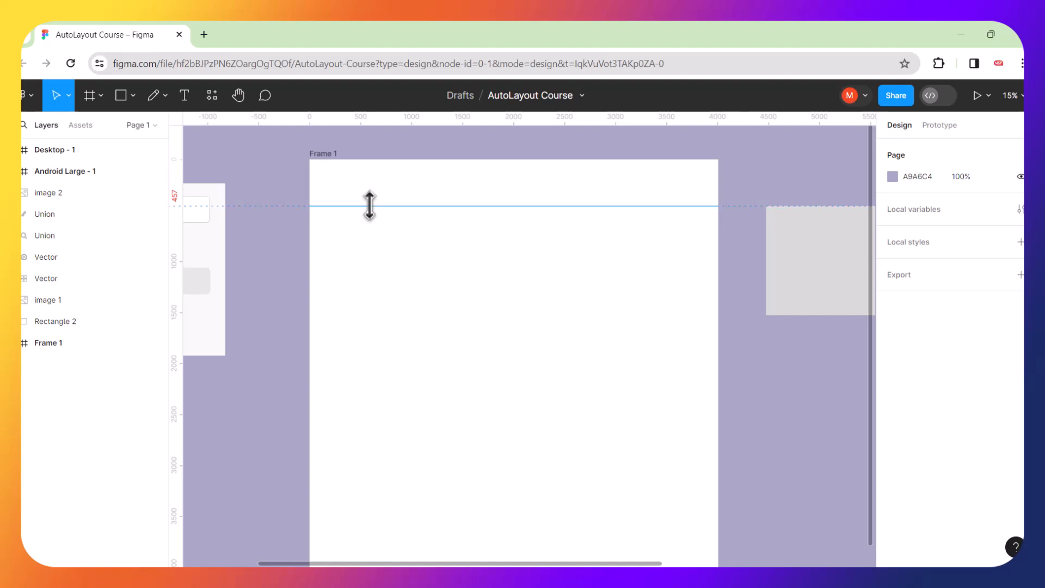
{"action": "key", "text": "Delete"}
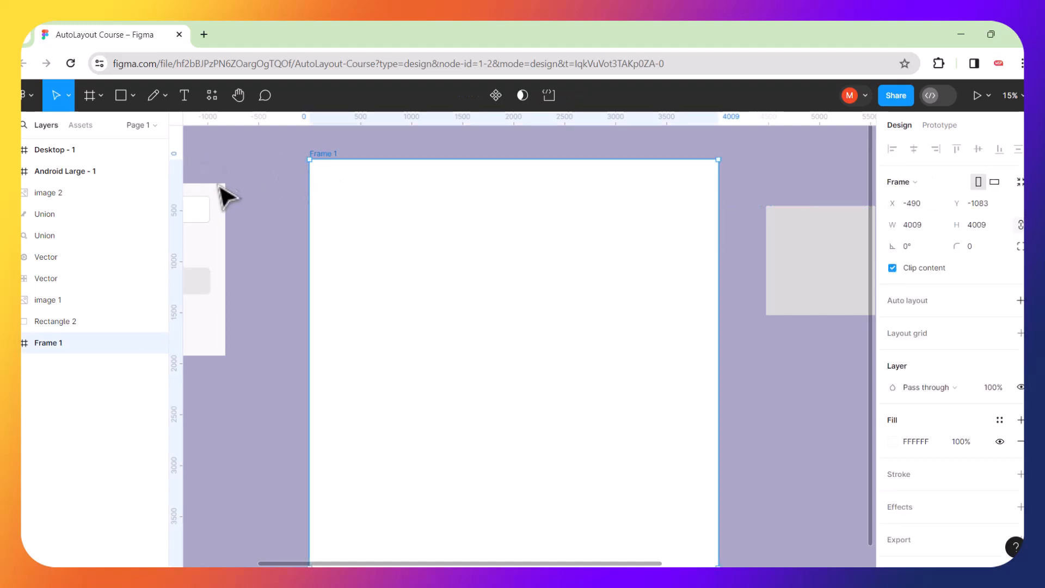
Add margin guides to Frame 1: vertical ones at about X 109 and X 3883, and a horizontal one at about Y 116.
{"action": "left_click_drag", "start_coordinate": [177, 175], "coordinate": [321, 183]}
{"action": "left_click_drag", "start_coordinate": [350, 117], "coordinate": [351, 172]}
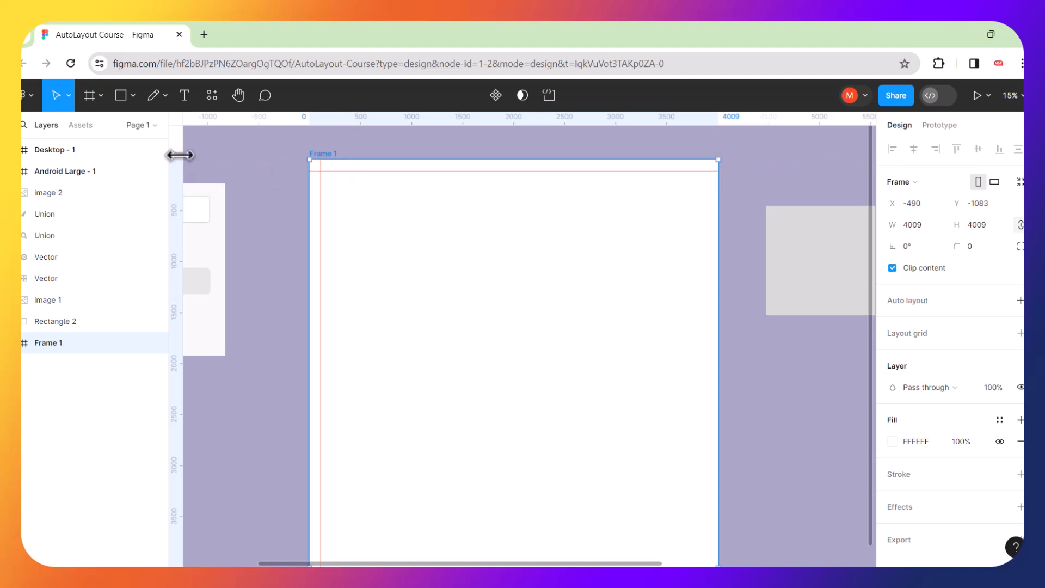
{"action": "left_click_drag", "start_coordinate": [177, 156], "coordinate": [706, 192]}
{"action": "left_click", "coordinate": [730, 269]}
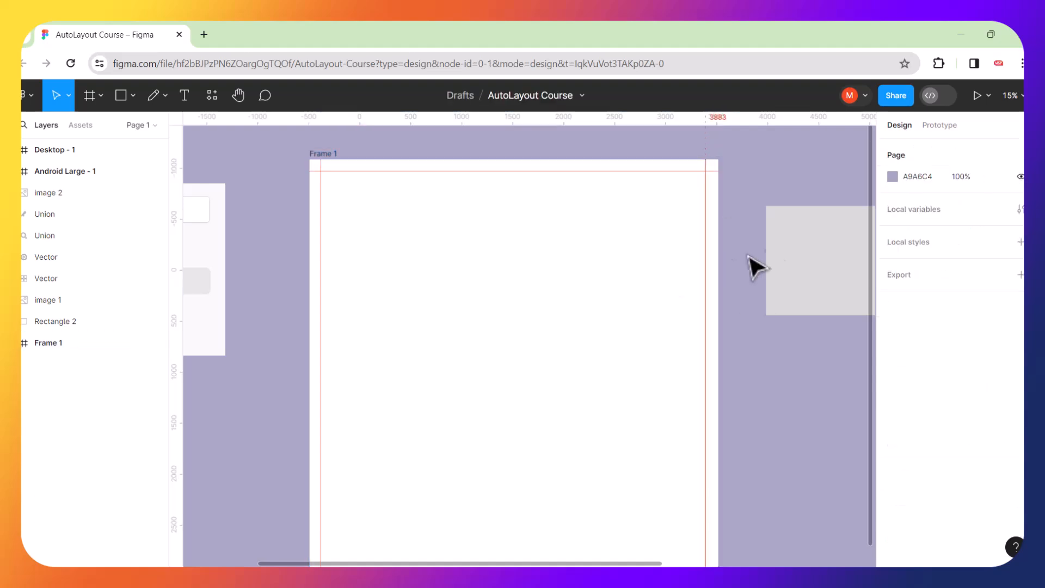
Snap the outer square to the guide intersection in Frame 1's upper-left corner at X 109, Y 116, and delete it.
{"action": "left_click", "coordinate": [791, 256]}
{"action": "left_click_drag", "start_coordinate": [789, 256], "coordinate": [344, 223]}
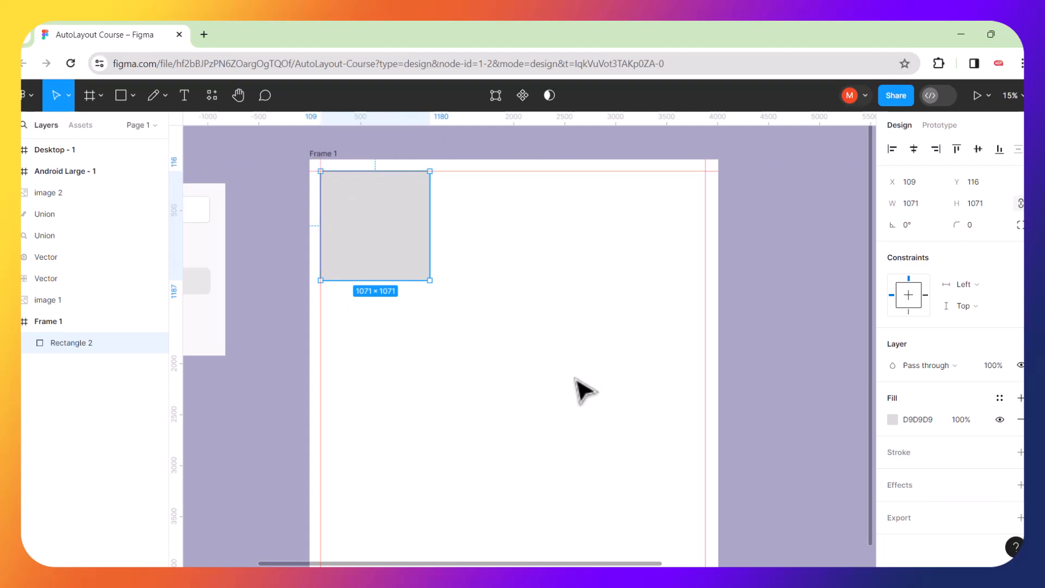
{"action": "key", "text": "Delete"}
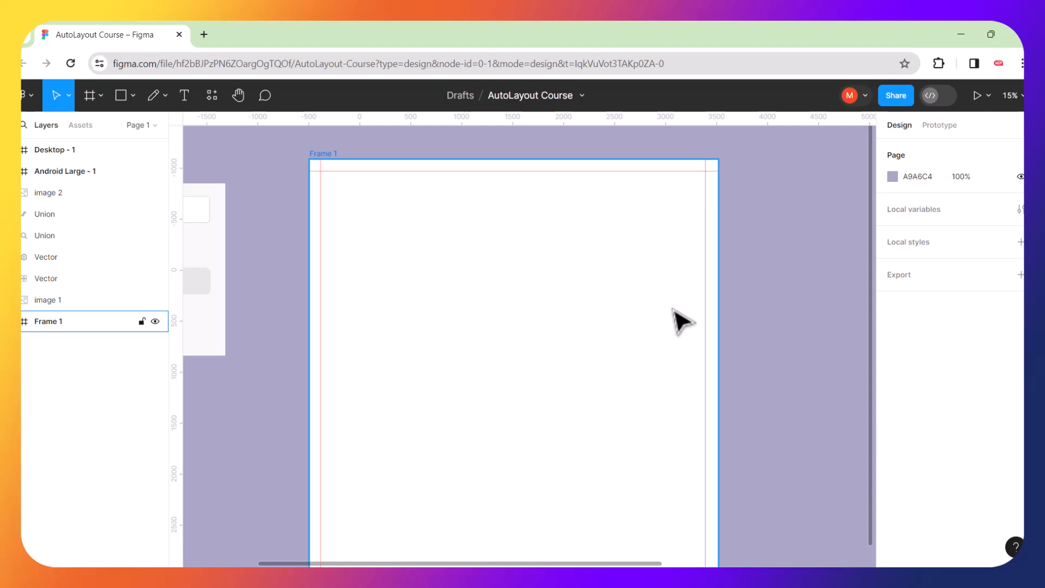
{"action": "scroll", "coordinate": [681, 321], "scroll_direction": "down", "scroll_amount": 5}
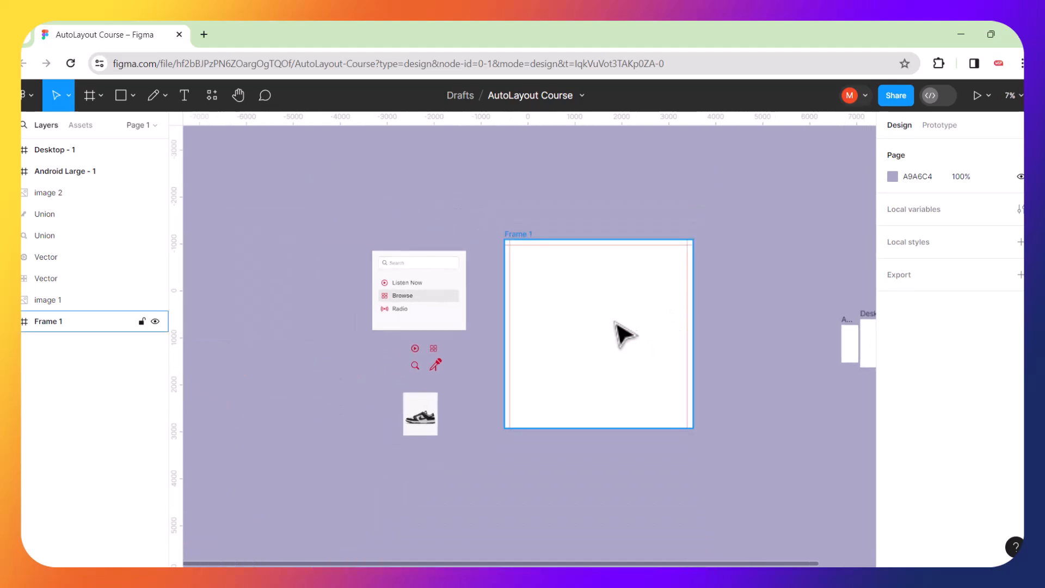
{"action": "scroll", "coordinate": [621, 333], "scroll_direction": "up", "scroll_amount": 3}
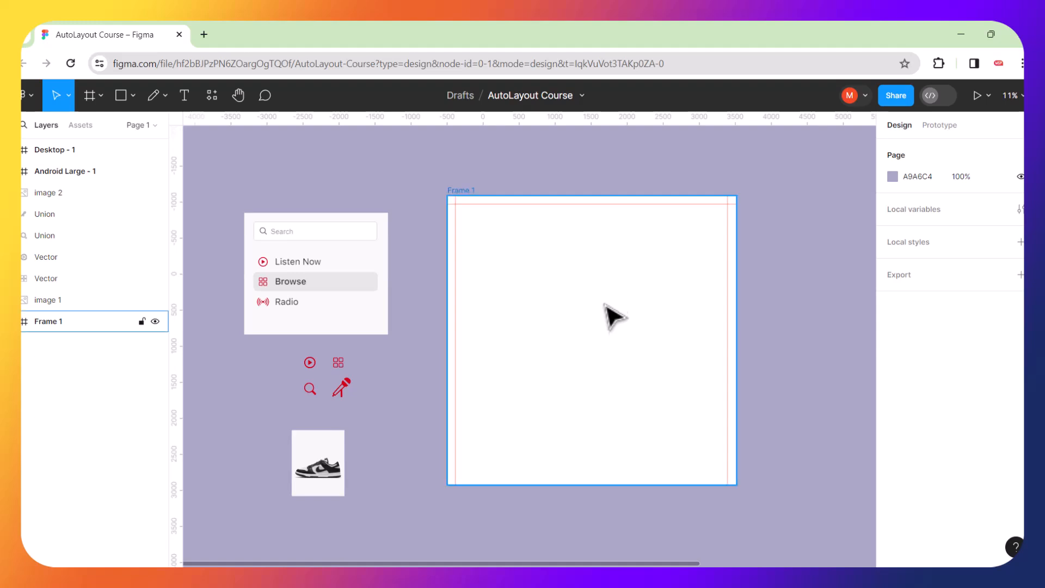
{"action": "scroll", "coordinate": [613, 313], "scroll_direction": "up", "scroll_amount": 2}
{"action": "scroll", "coordinate": [613, 306], "scroll_direction": "up", "scroll_amount": 1}
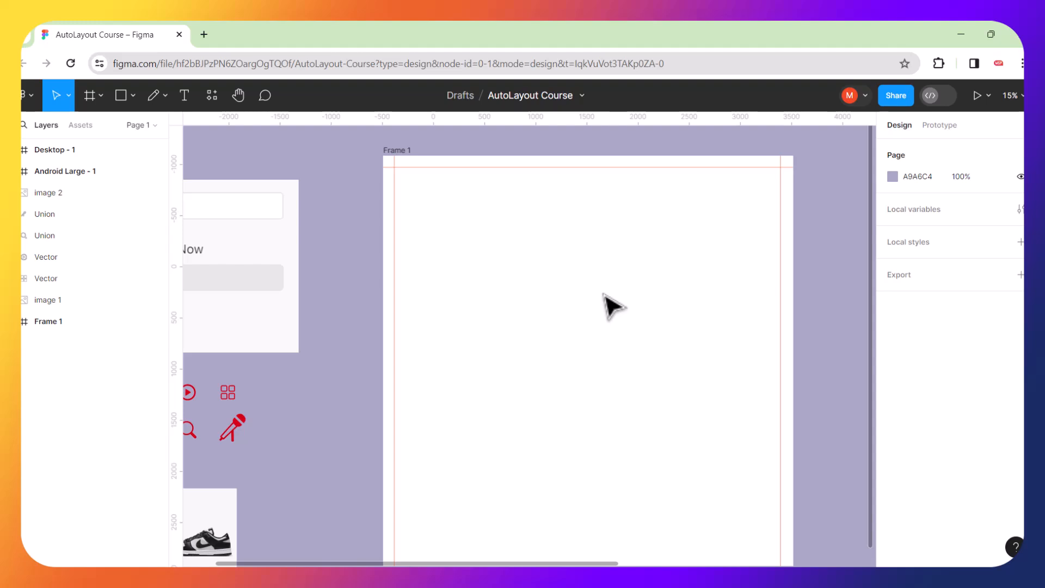
{"action": "scroll", "coordinate": [560, 282], "scroll_direction": "right", "scroll_amount": 3}
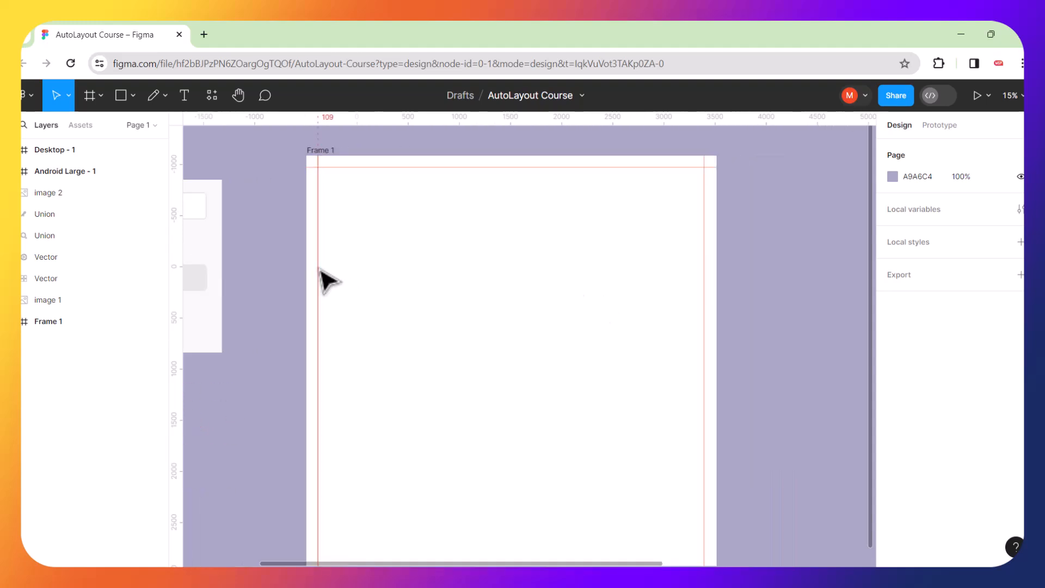
{"action": "scroll", "coordinate": [322, 277], "scroll_direction": "left", "scroll_amount": 3}
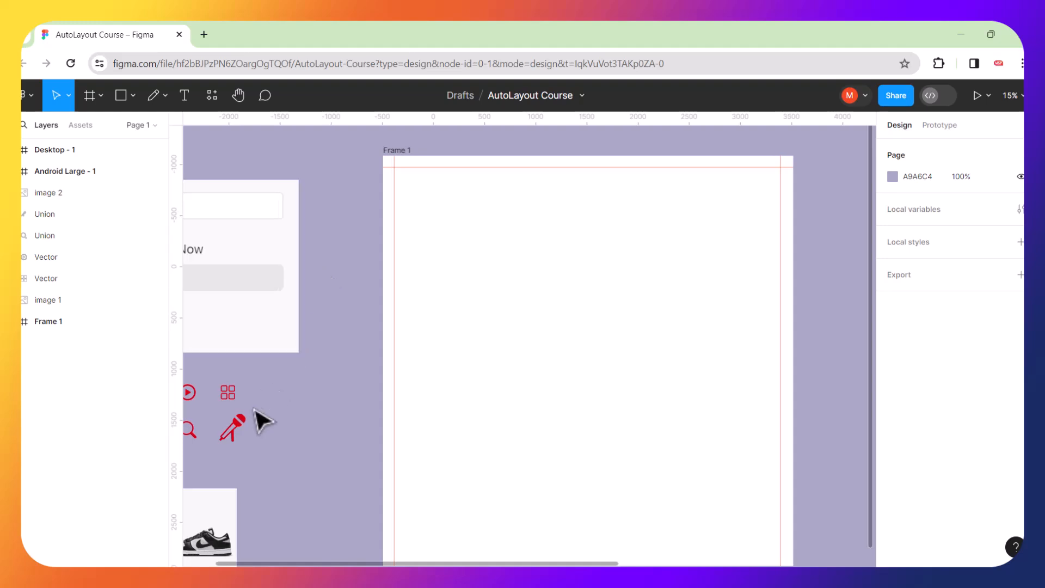
Duplicate the four red icons beside Frame 1 and place the copies inside Frame 1.
{"action": "left_click_drag", "start_coordinate": [285, 381], "coordinate": [185, 452]}
{"action": "key", "text": "ctrl+d"}
{"action": "left_click_drag", "start_coordinate": [253, 424], "coordinate": [550, 329]}
{"action": "scroll", "coordinate": [686, 307], "scroll_direction": "left", "scroll_amount": 6}
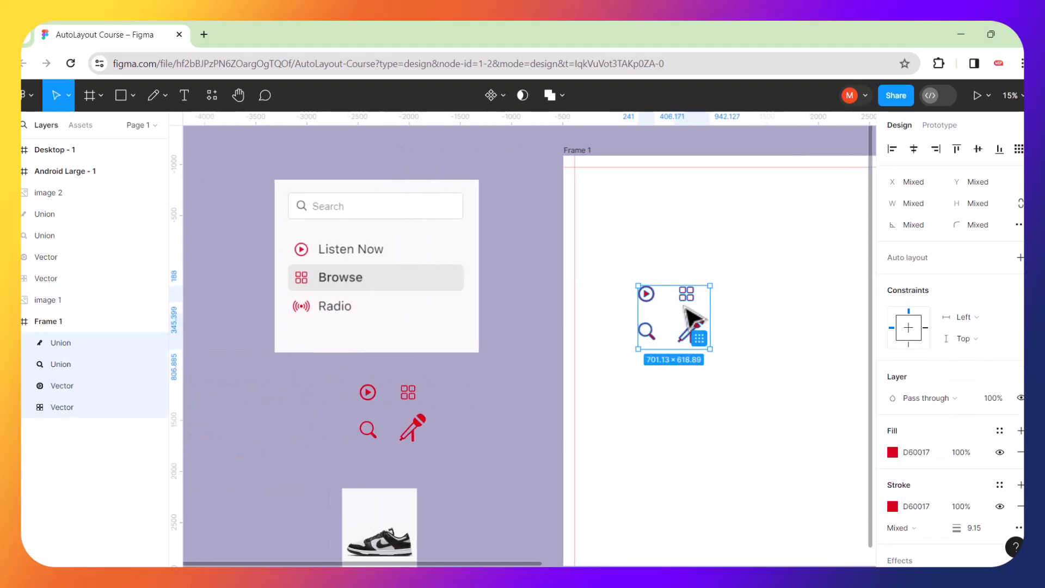
{"action": "scroll", "coordinate": [691, 343], "scroll_direction": "right", "scroll_amount": 6}
{"action": "scroll", "coordinate": [689, 343], "scroll_direction": "right", "scroll_amount": 4}
{"action": "left_click", "coordinate": [483, 319]}
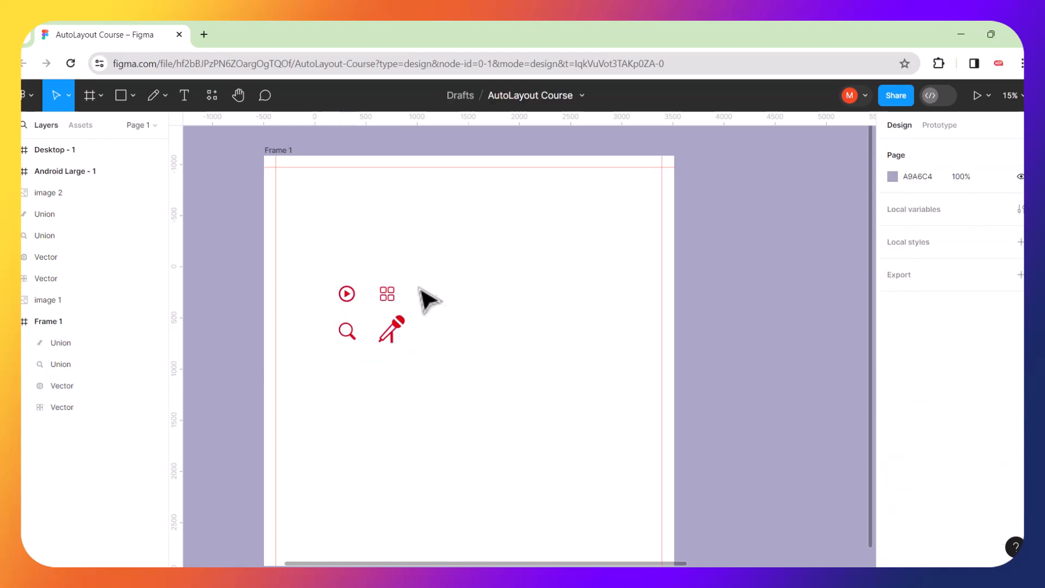
Scatter the copied grid, play and search icons unevenly around the microphone icon inside Frame 1.
{"action": "left_click_drag", "start_coordinate": [391, 296], "coordinate": [438, 254]}
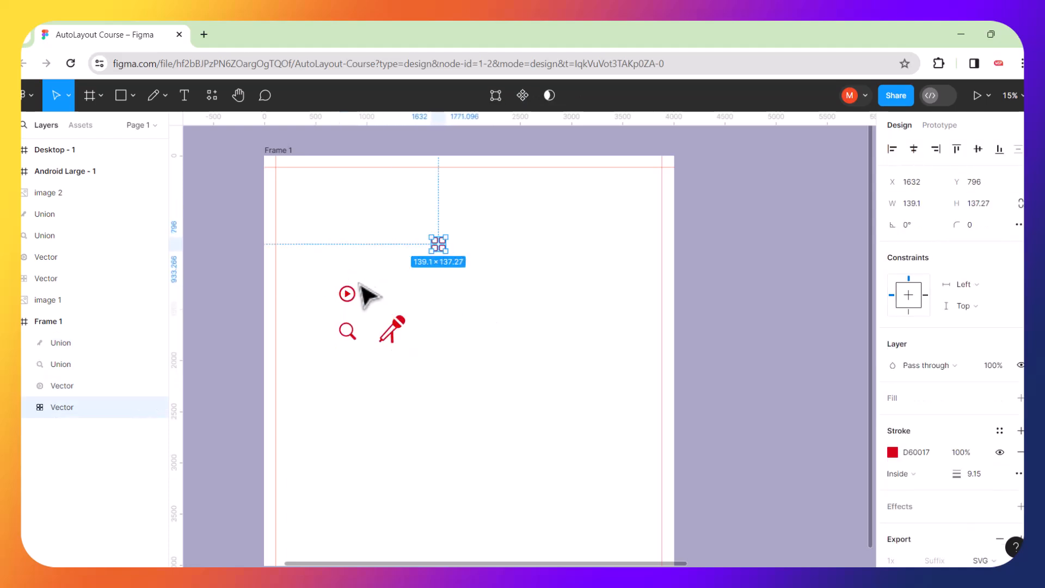
{"action": "left_click_drag", "start_coordinate": [348, 294], "coordinate": [490, 339]}
{"action": "left_click_drag", "start_coordinate": [355, 343], "coordinate": [477, 428]}
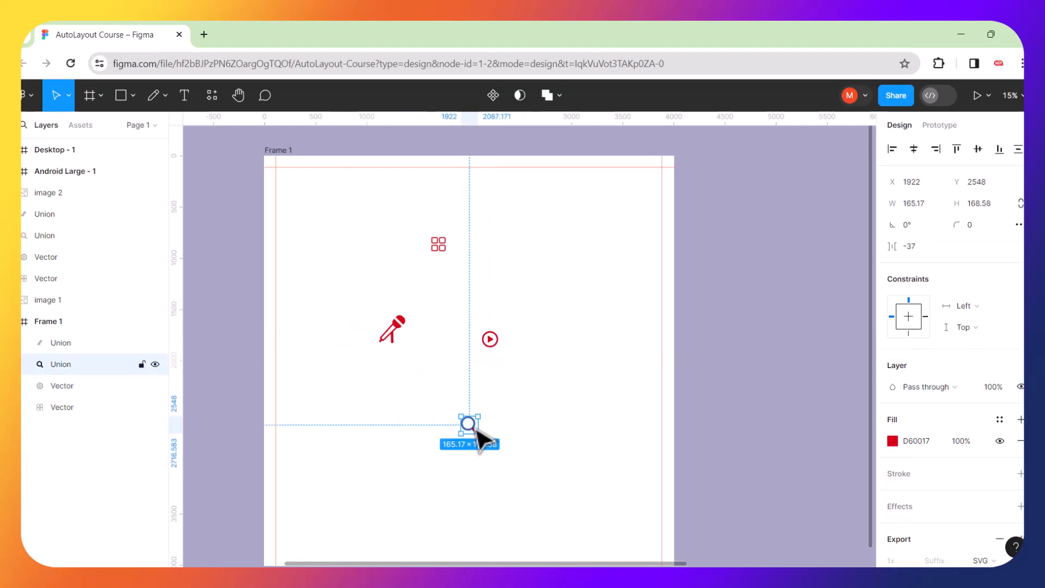
{"action": "left_click_drag", "start_coordinate": [496, 342], "coordinate": [494, 364]}
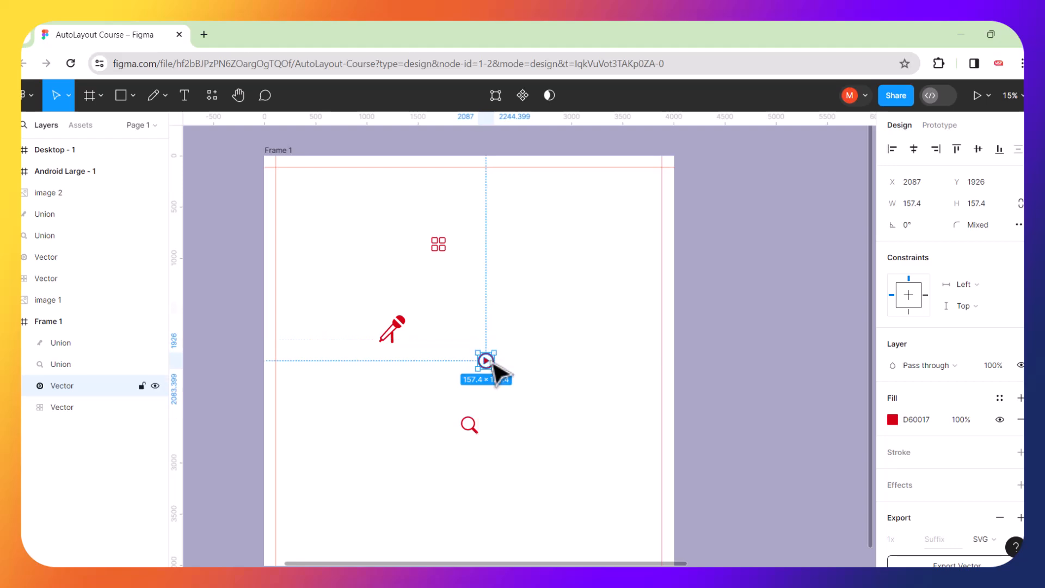
Try aligning the four scattered icons on their horizontal centers, and undo the alignment.
{"action": "left_click_drag", "start_coordinate": [595, 214], "coordinate": [346, 513]}
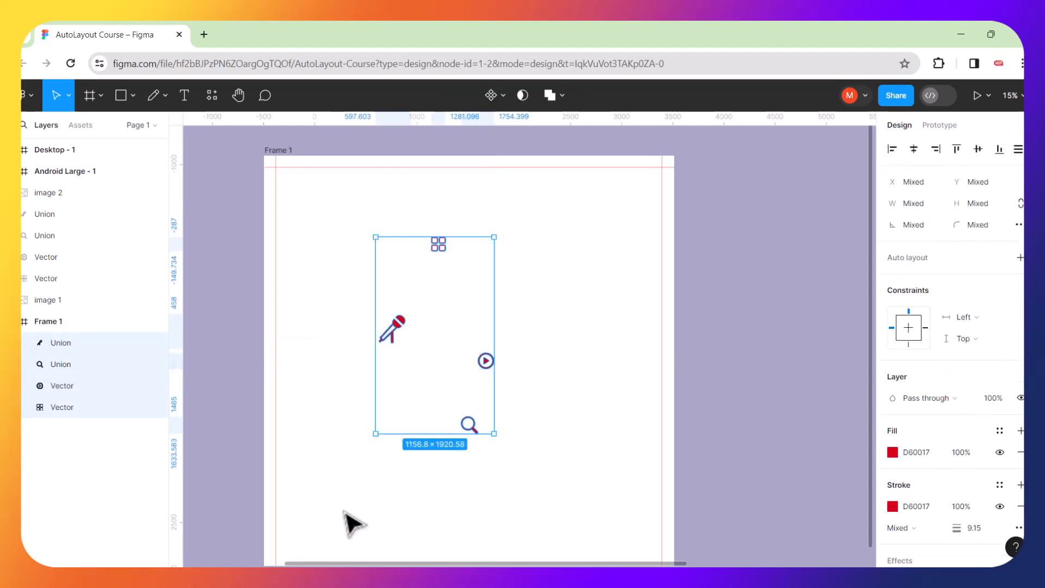
{"action": "left_click", "coordinate": [916, 157]}
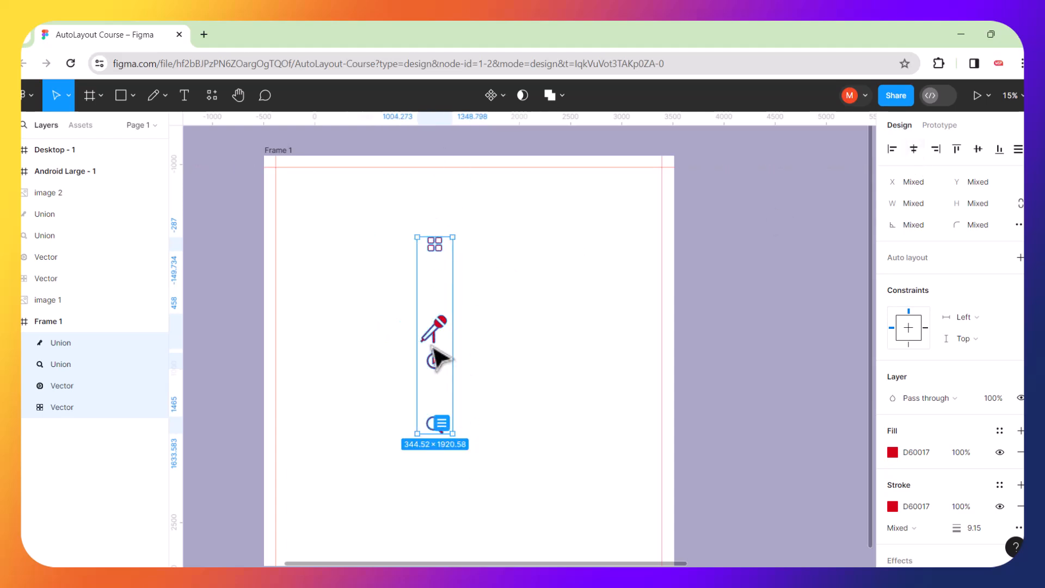
{"action": "left_click", "coordinate": [524, 327]}
{"action": "key", "text": "ctrl+z"}
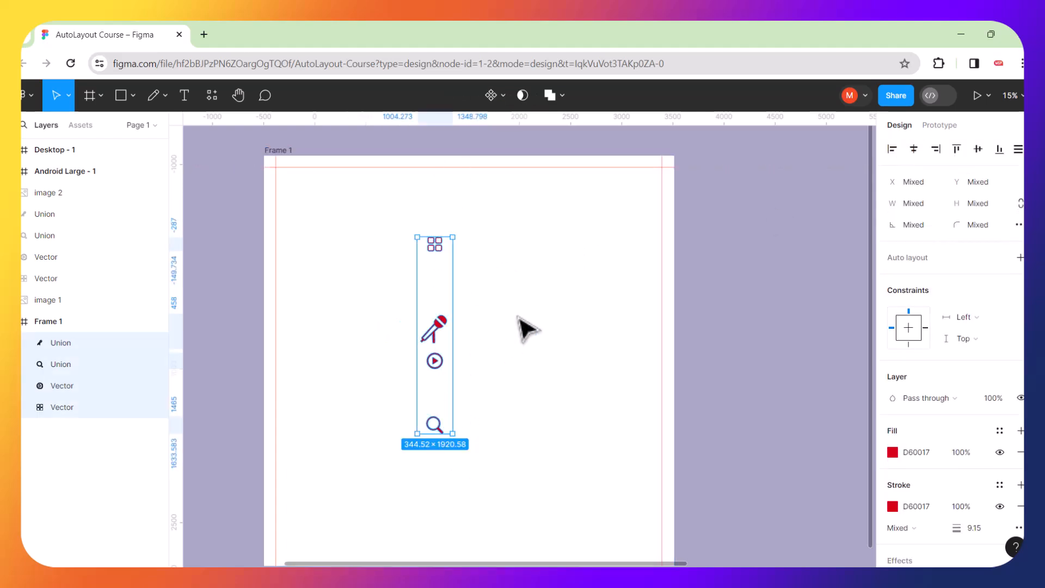
{"action": "key", "text": "ctrl+z"}
{"action": "left_click", "coordinate": [569, 319]}
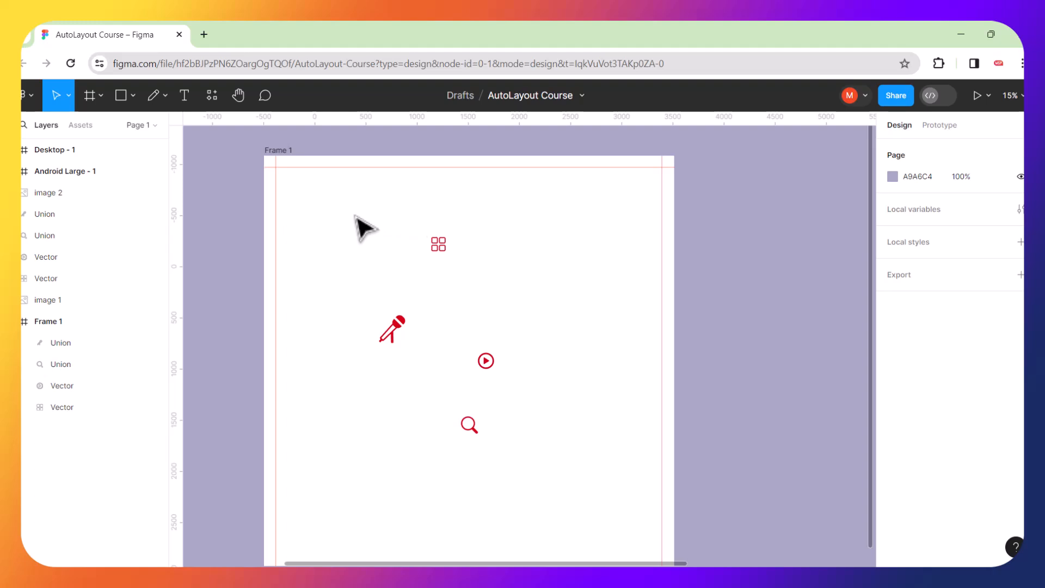
Try auto layout on the four scattered icons with the item spacing set to 237, and undo both changes.
{"action": "left_click_drag", "start_coordinate": [355, 215], "coordinate": [514, 501]}
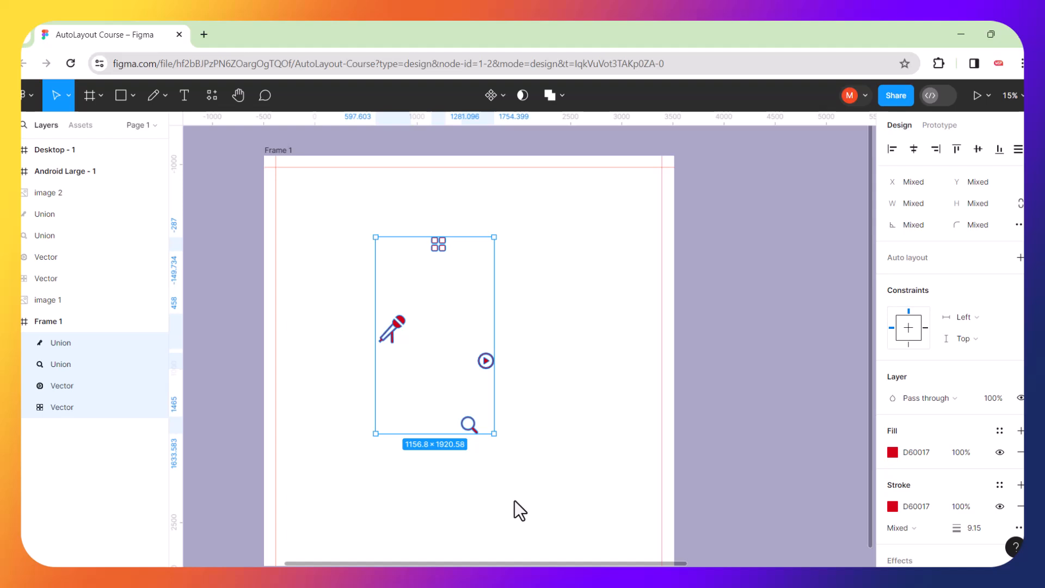
{"action": "key", "text": "shift+a"}
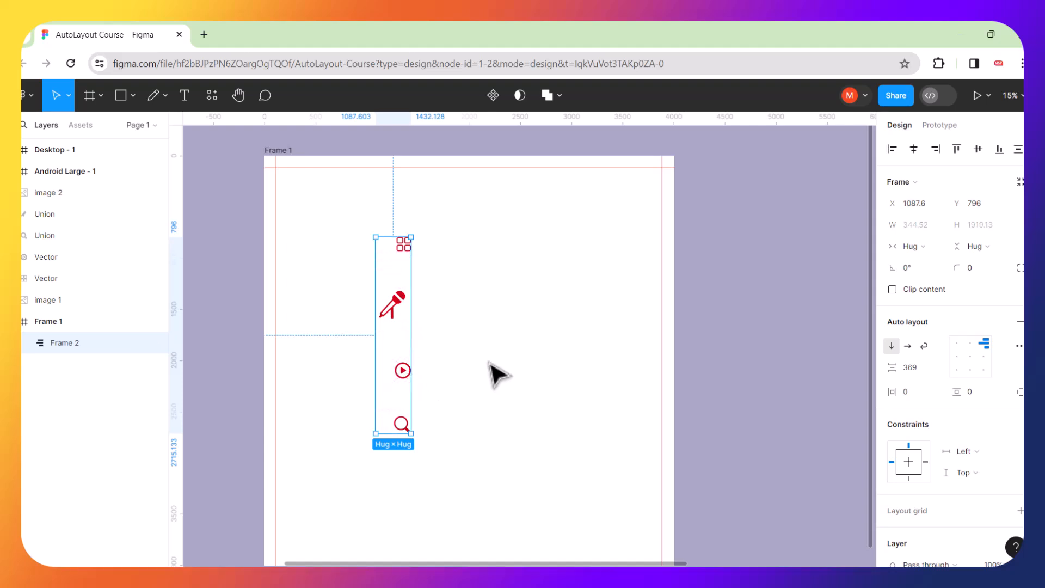
{"action": "mouse_move", "coordinate": [392, 268]}
{"action": "left_mouse_down"}
{"action": "mouse_move", "coordinate": [394, 252]}
{"action": "mouse_move", "coordinate": [397, 297]}
{"action": "mouse_move", "coordinate": [401, 261]}
{"action": "left_mouse_up"}
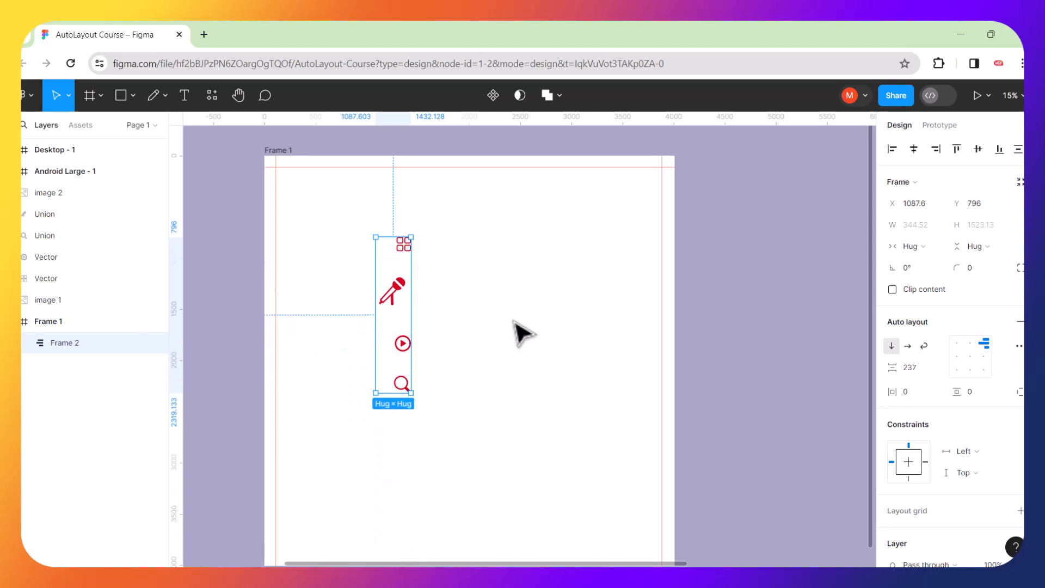
{"action": "key", "text": "ctrl+z"}
{"action": "key", "text": "ctrl+z"}
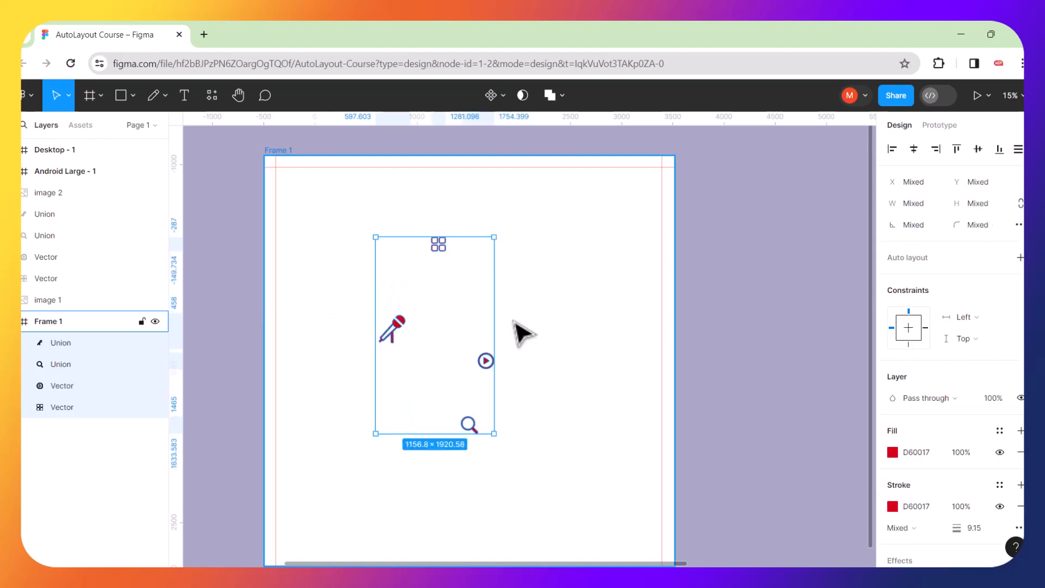
{"action": "left_click", "coordinate": [570, 316]}
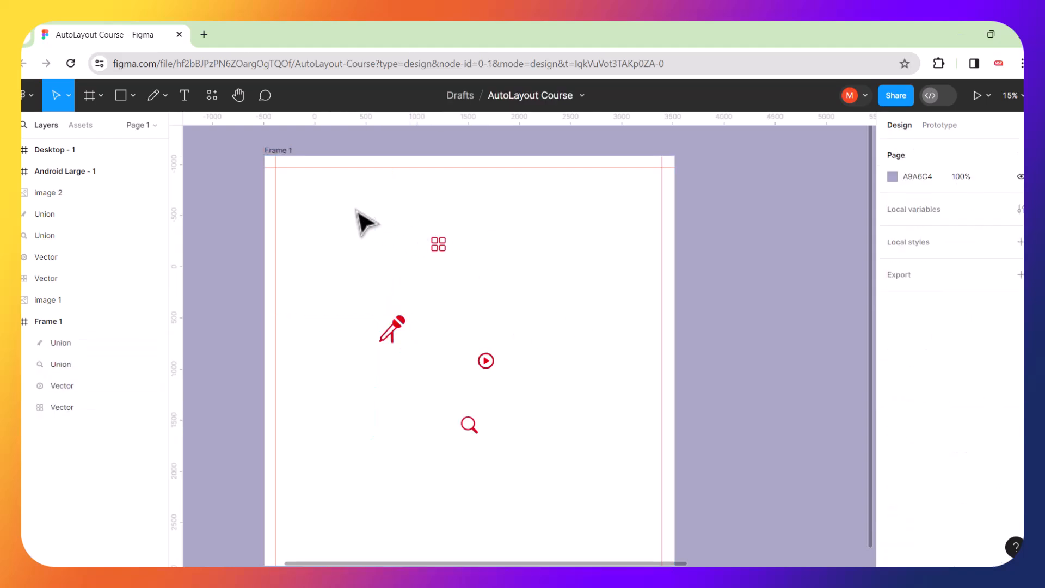
Add auto layout to the four scattered icons in Frame 1.
{"action": "left_click_drag", "start_coordinate": [355, 209], "coordinate": [606, 533]}
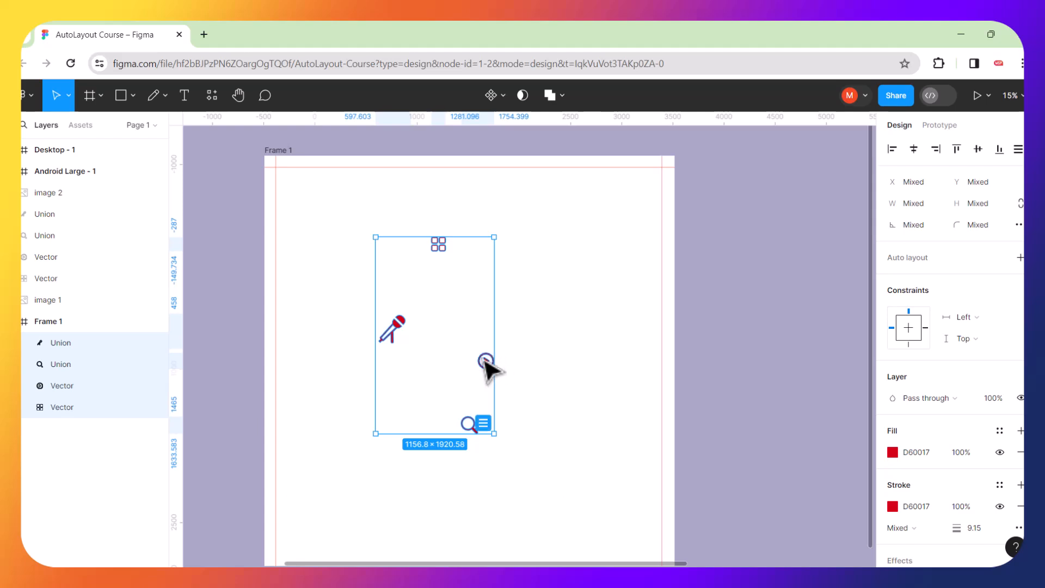
{"action": "right_click", "coordinate": [486, 366]}
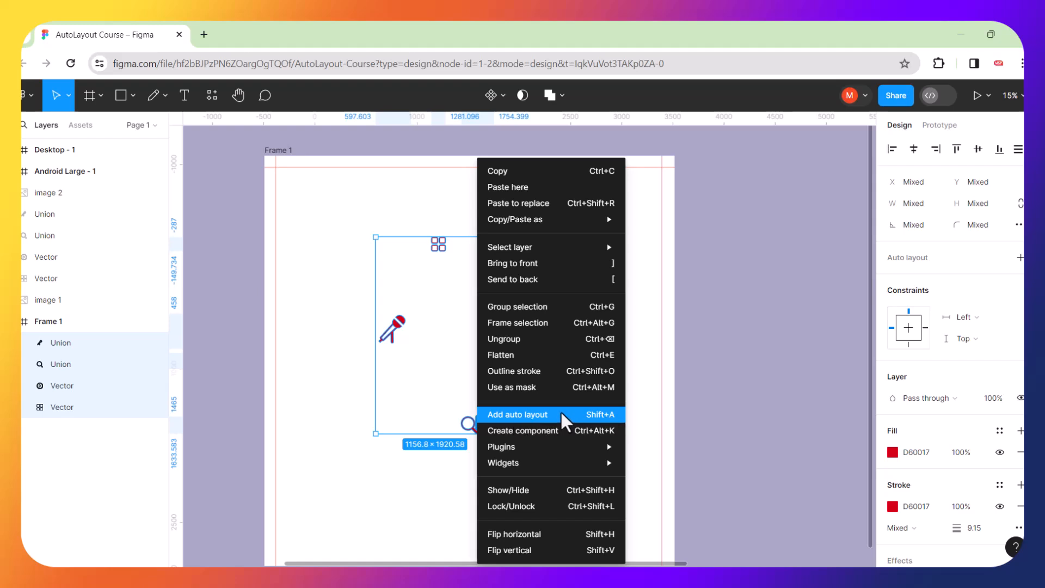
{"action": "left_click", "coordinate": [531, 413]}
{"action": "left_click", "coordinate": [510, 297]}
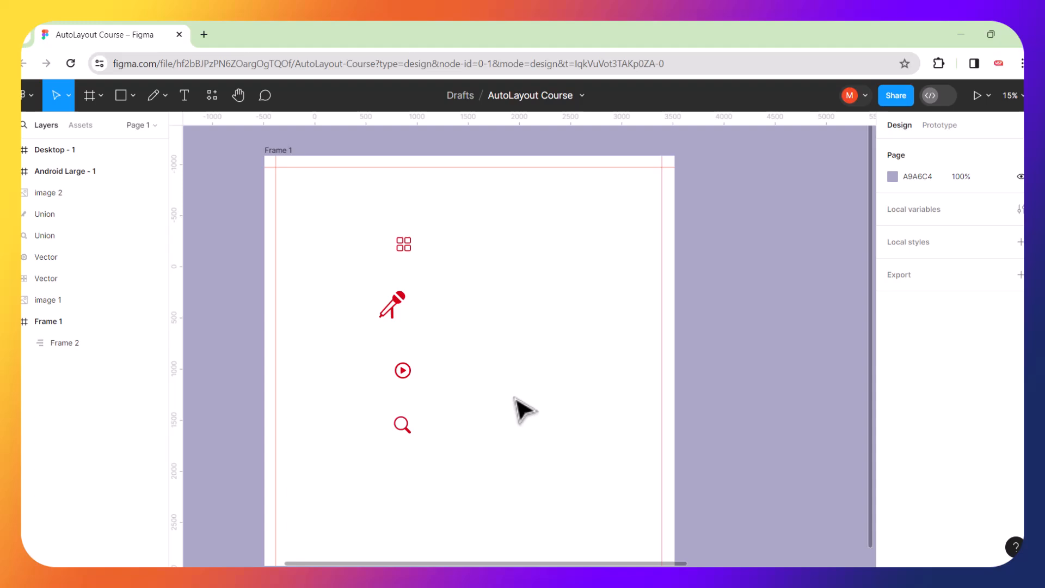
Set the icons' auto layout frame to horizontal direction with center alignment.
{"action": "left_click", "coordinate": [406, 253]}
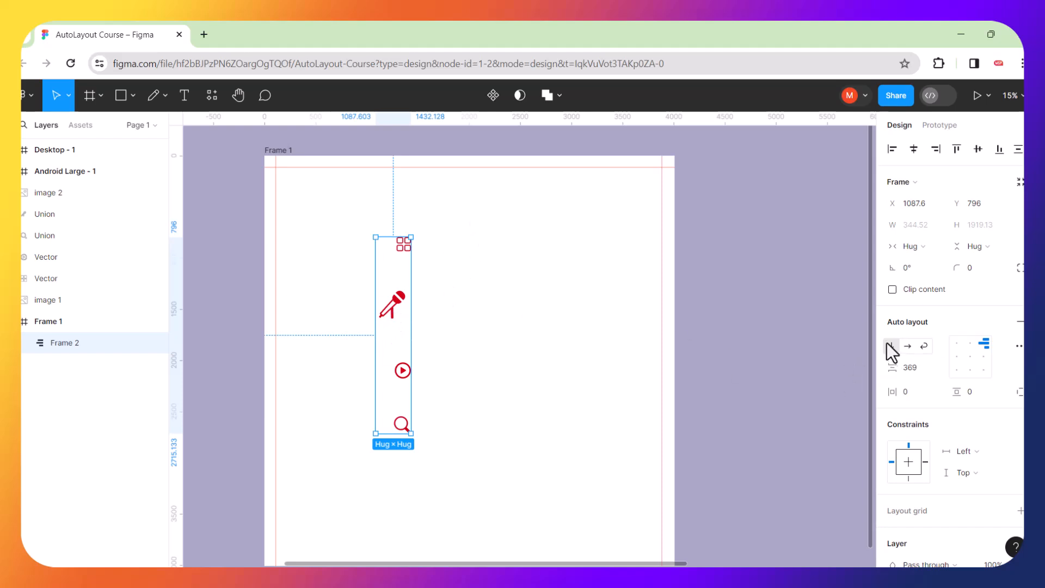
{"action": "left_click", "coordinate": [907, 347]}
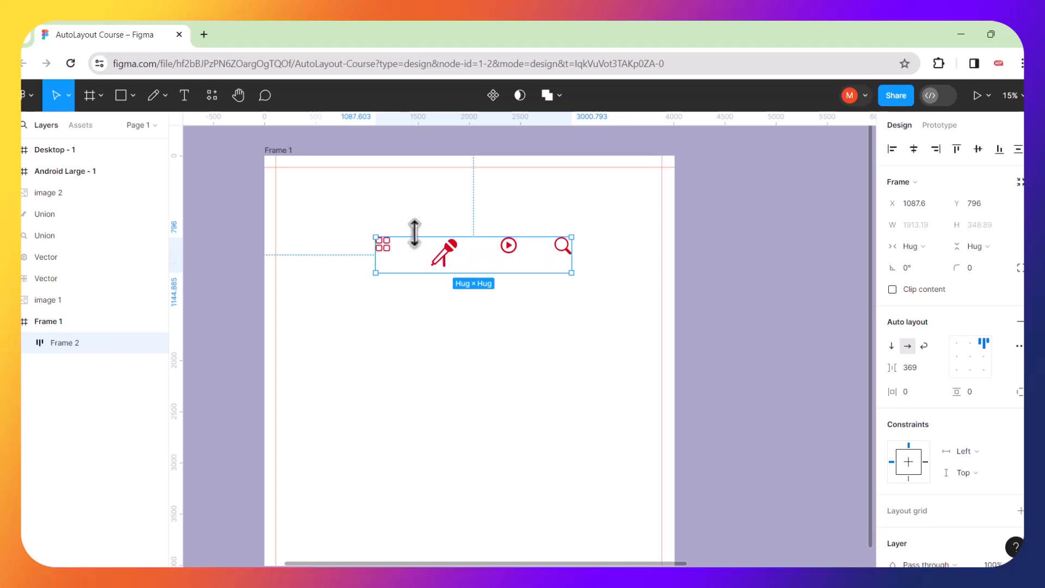
{"action": "scroll", "coordinate": [510, 240], "scroll_direction": "up", "scroll_amount": 5}
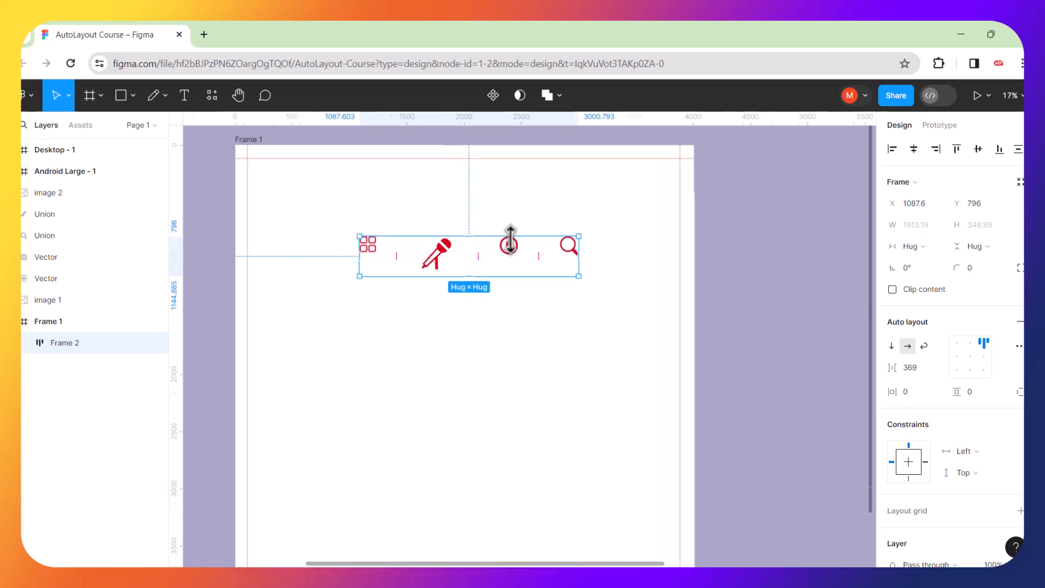
{"action": "scroll", "coordinate": [511, 239], "scroll_direction": "left", "scroll_amount": 2}
{"action": "scroll", "coordinate": [510, 239], "scroll_direction": "left", "scroll_amount": 1}
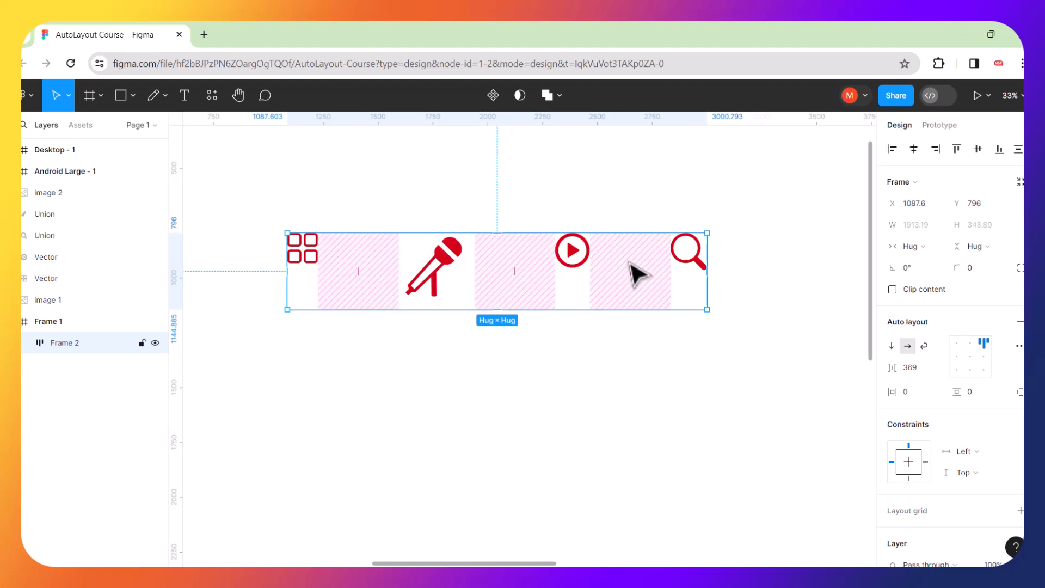
{"action": "left_click", "coordinate": [971, 363]}
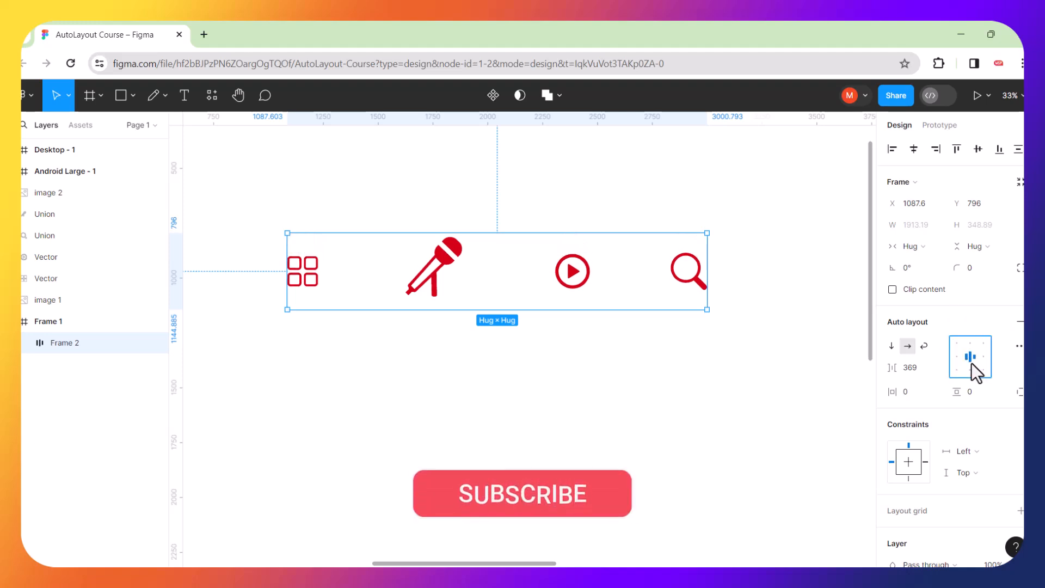
{"action": "left_click", "coordinate": [589, 386]}
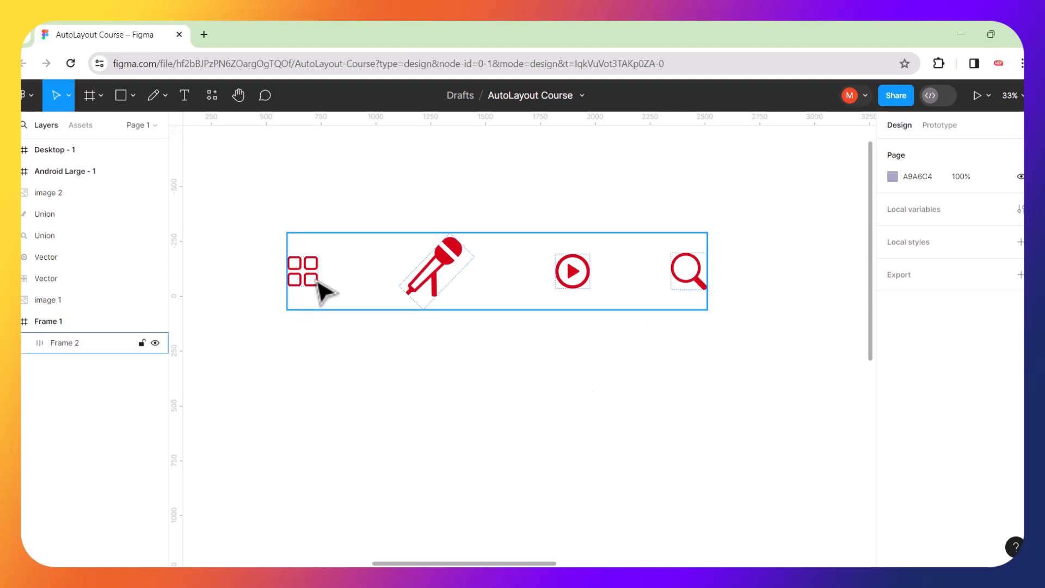
Reorder the search icon to the first position in the horizontal icon row.
{"action": "double_click", "coordinate": [693, 296]}
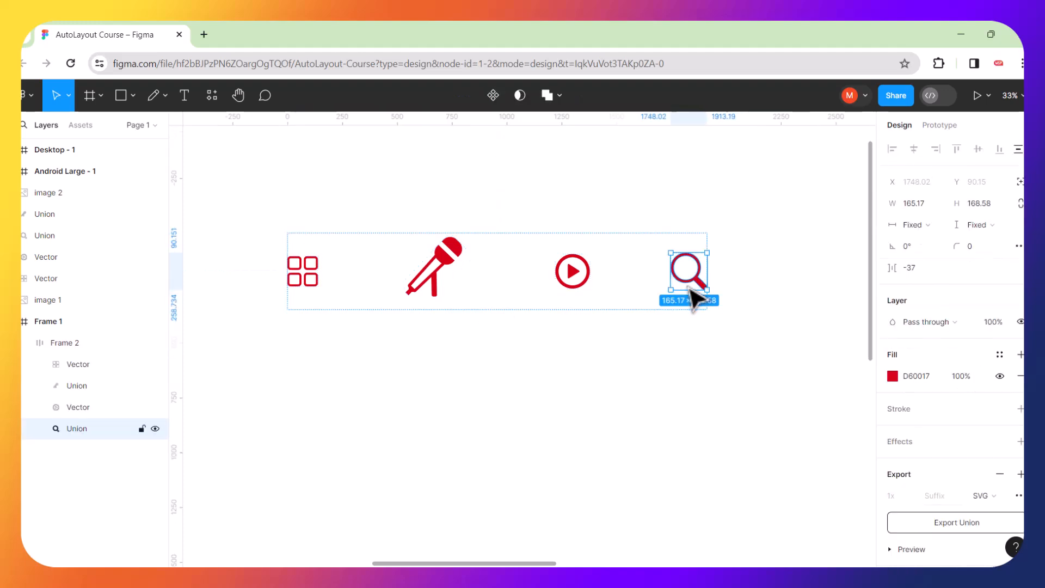
{"action": "key", "text": "Left"}
{"action": "key", "text": "Left"}
{"action": "key", "text": "Left"}
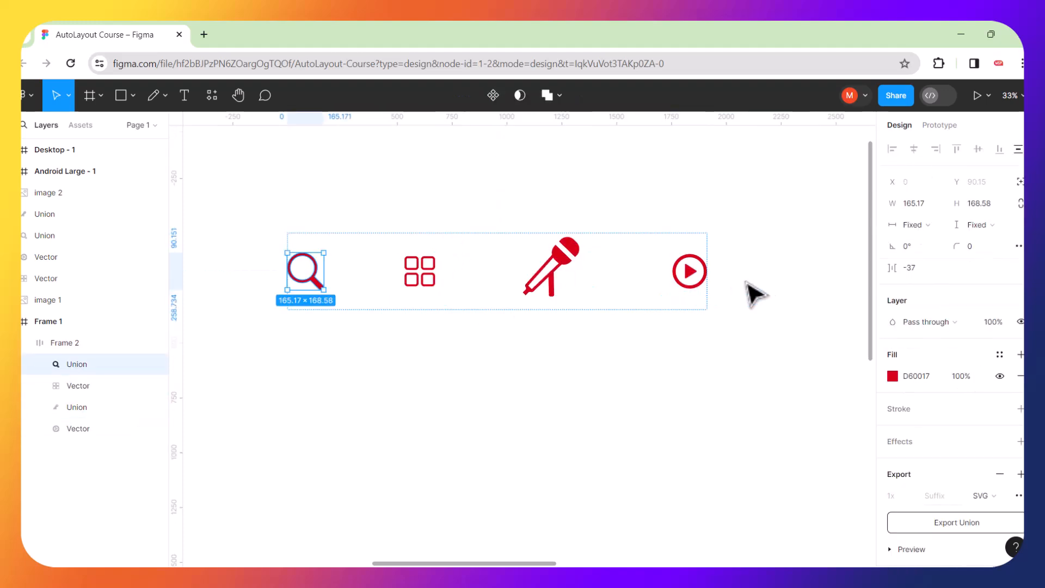
{"action": "left_click", "coordinate": [639, 373]}
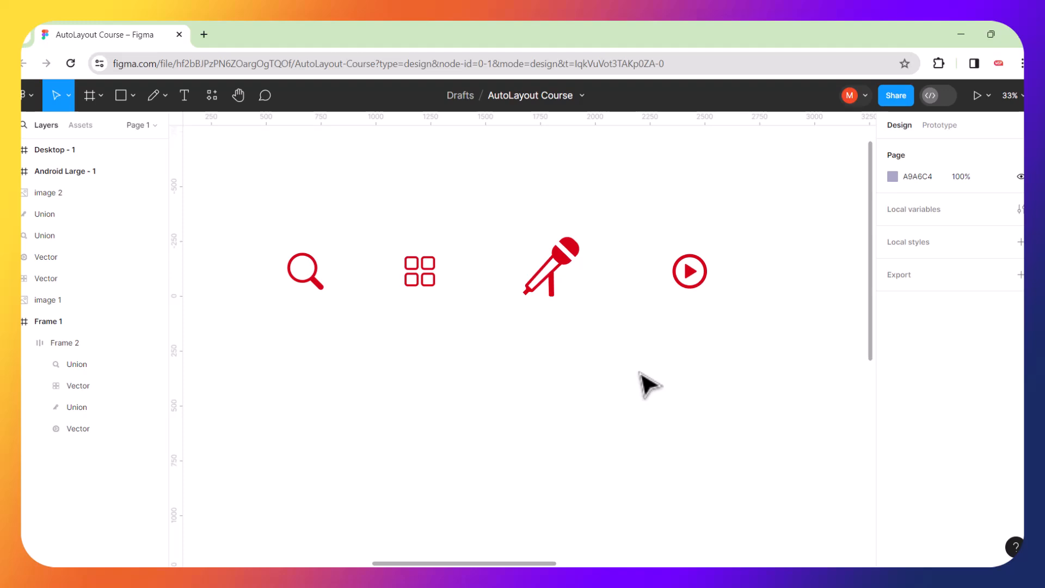
Add a solid AA9898 fill to the auto layout frame that holds the four icons.
{"action": "scroll", "coordinate": [642, 379], "scroll_direction": "down", "scroll_amount": 5}
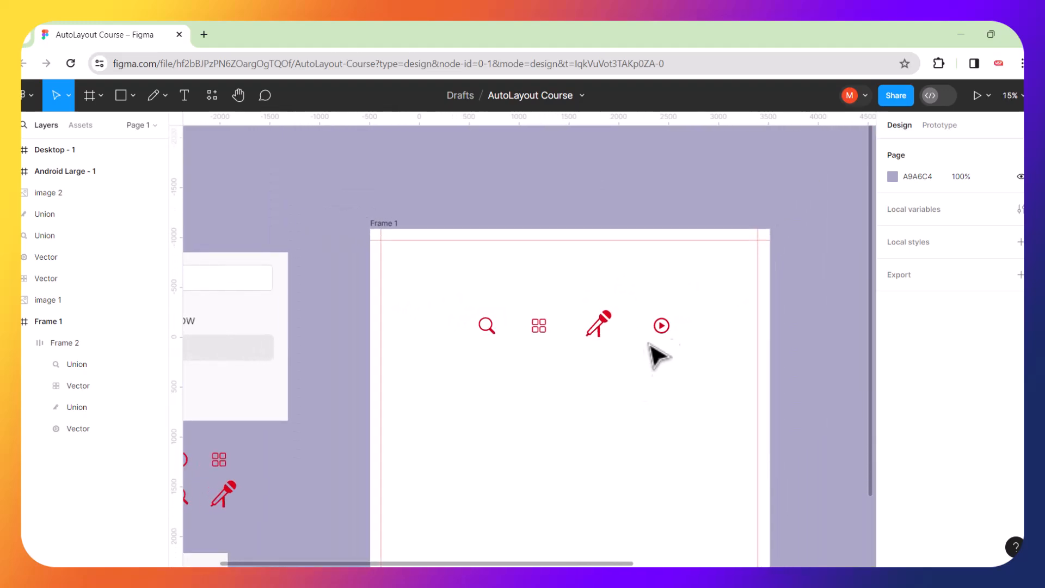
{"action": "left_click", "coordinate": [664, 328]}
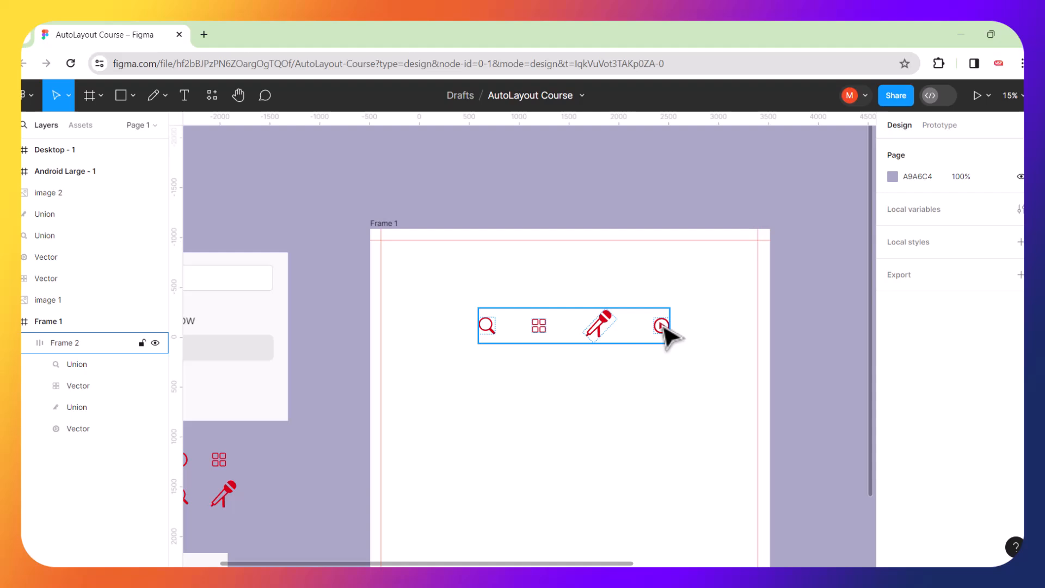
{"action": "scroll", "coordinate": [664, 328], "scroll_direction": "up", "scroll_amount": 3}
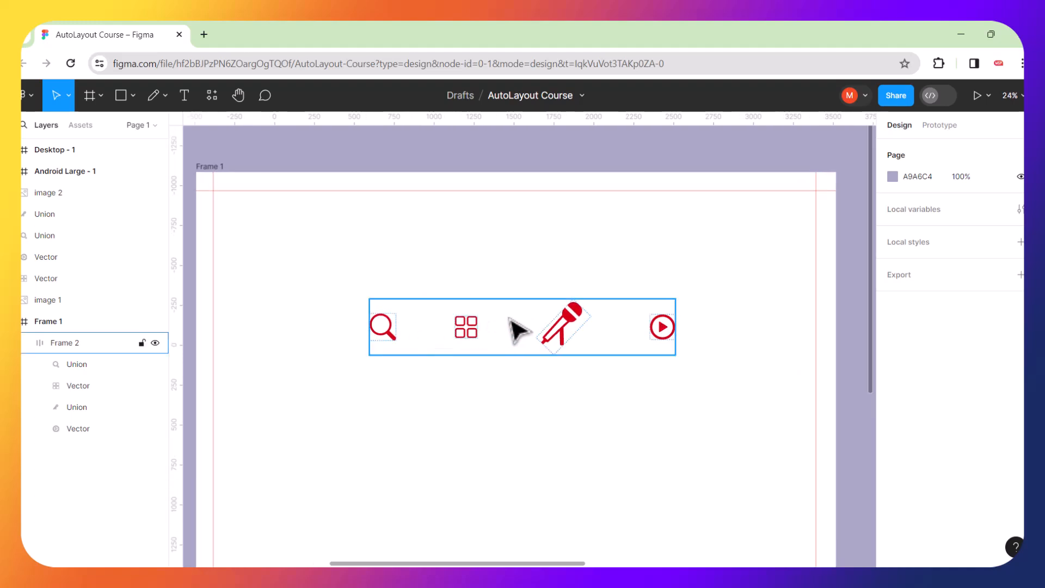
{"action": "left_click", "coordinate": [404, 299]}
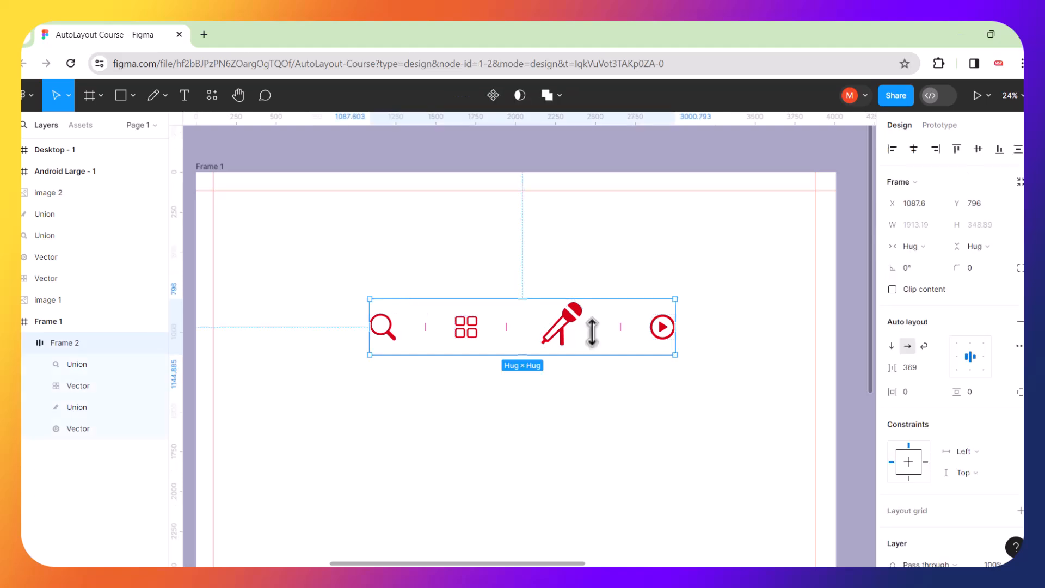
{"action": "scroll", "coordinate": [1013, 313], "scroll_direction": "down", "scroll_amount": 1}
{"action": "scroll", "coordinate": [926, 354], "scroll_direction": "down", "scroll_amount": 5}
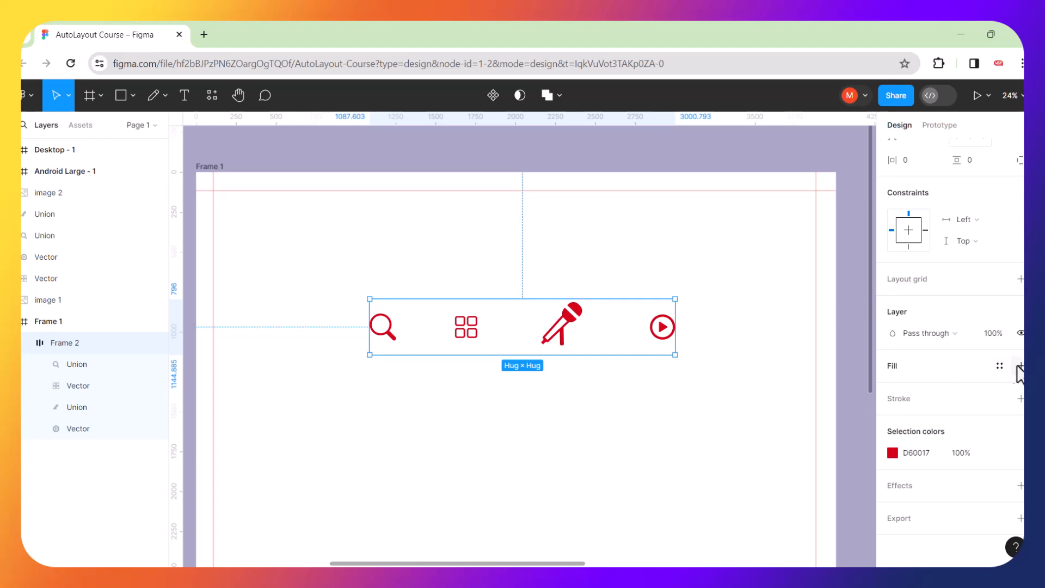
{"action": "left_click", "coordinate": [1019, 366]}
{"action": "left_click", "coordinate": [897, 387]}
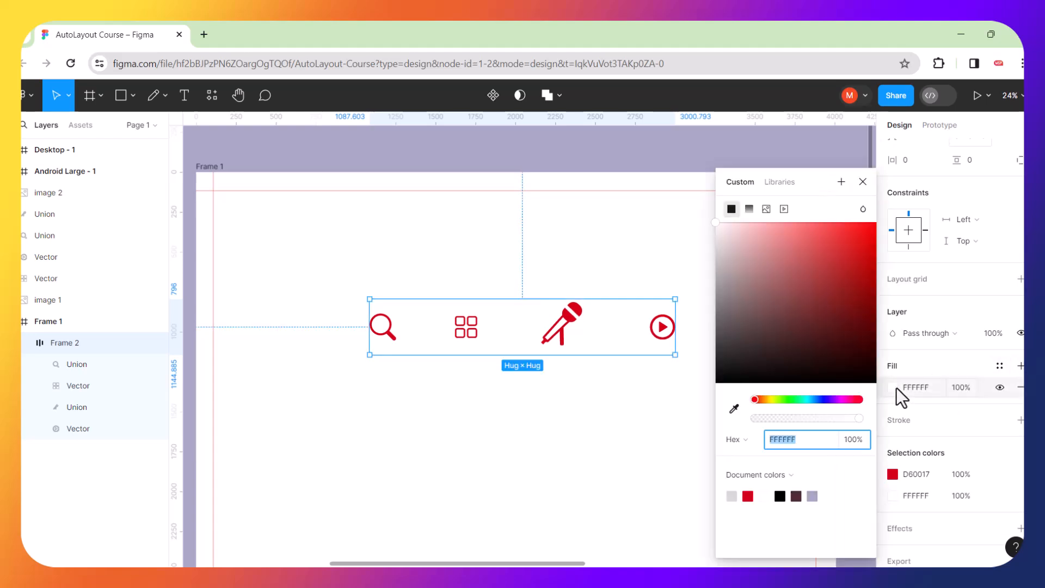
{"action": "left_click_drag", "start_coordinate": [800, 270], "coordinate": [785, 283]}
{"action": "left_click_drag", "start_coordinate": [747, 246], "coordinate": [733, 282]}
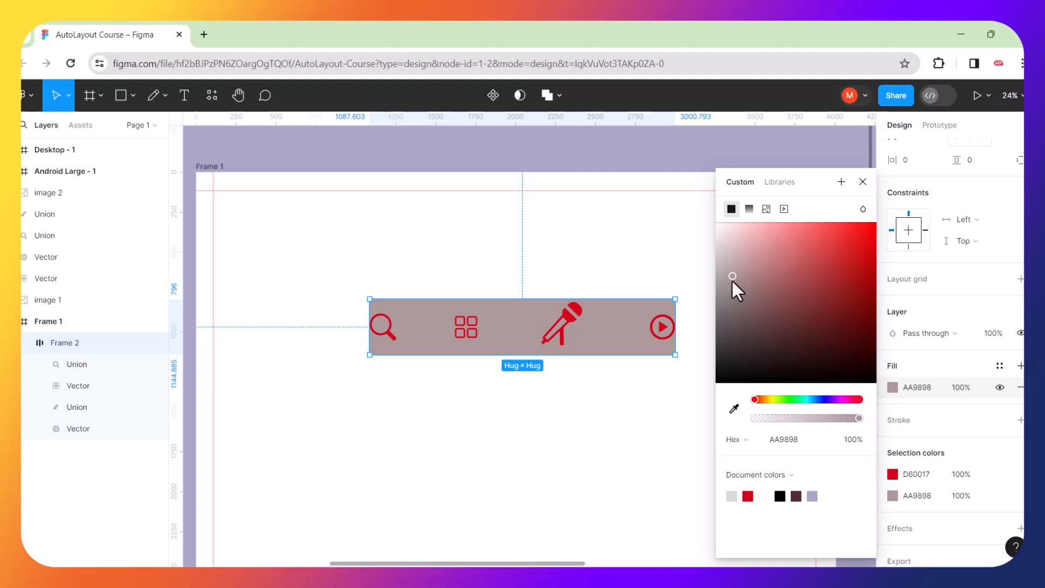
{"action": "left_click", "coordinate": [678, 263]}
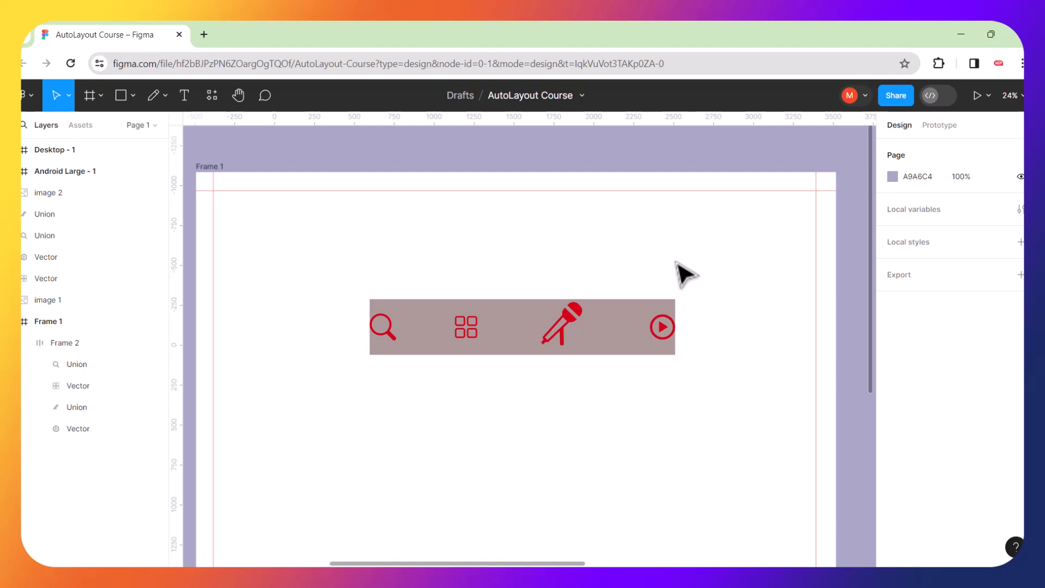
Set the icon frame's horizontal padding to 83 and its vertical padding to 54.
{"action": "left_click", "coordinate": [640, 306]}
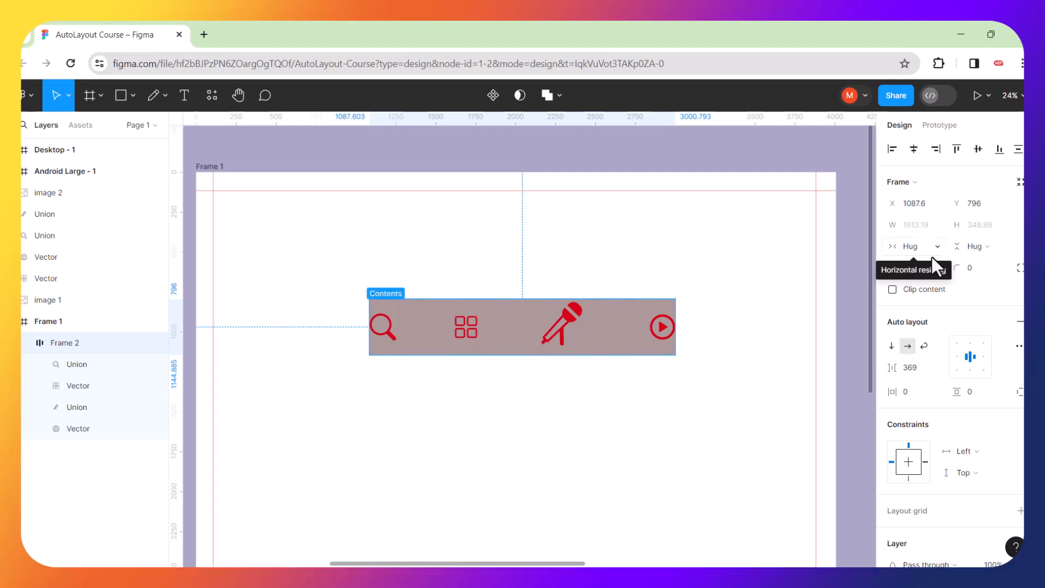
{"action": "left_click", "coordinate": [737, 327]}
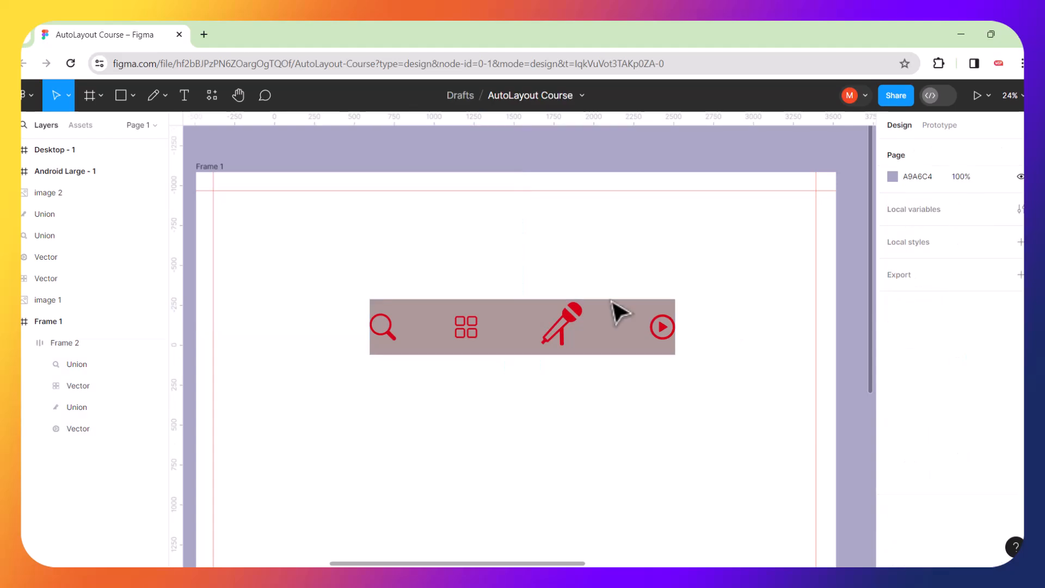
{"action": "left_click", "coordinate": [428, 316]}
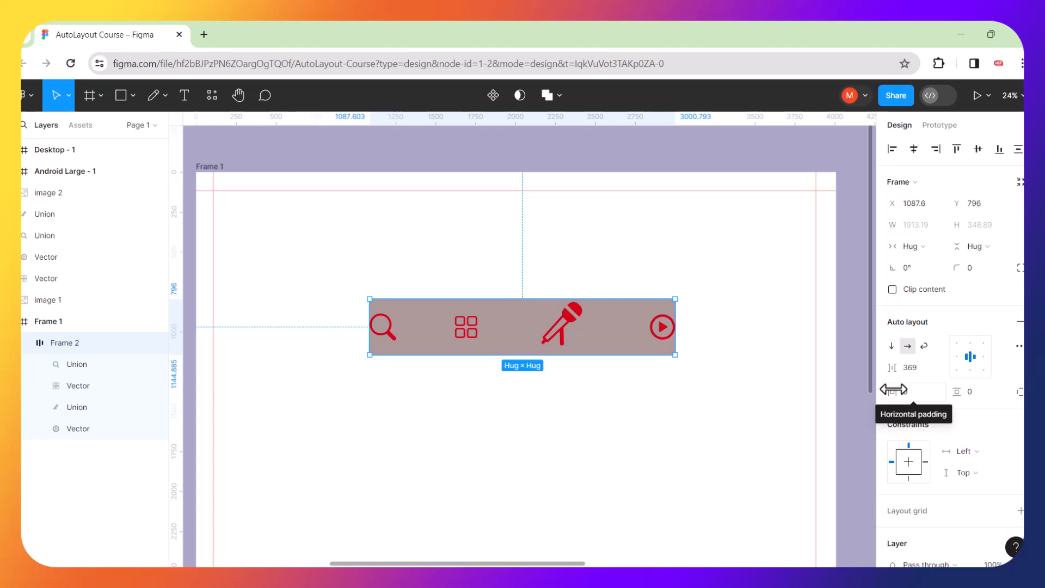
{"action": "left_click_drag", "start_coordinate": [894, 389], "coordinate": [1007, 392]}
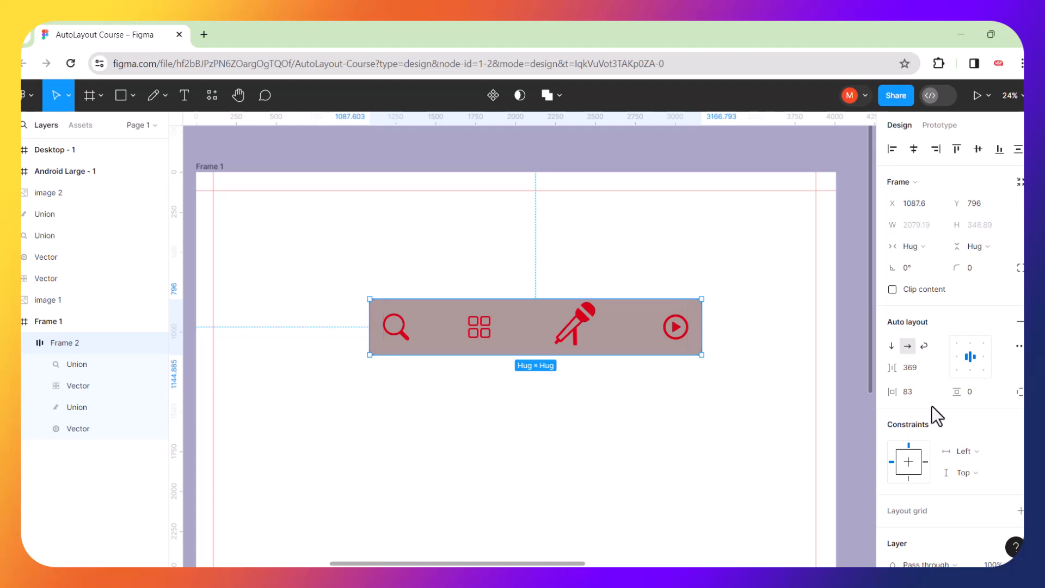
{"action": "left_click_drag", "start_coordinate": [957, 389], "coordinate": [977, 389]}
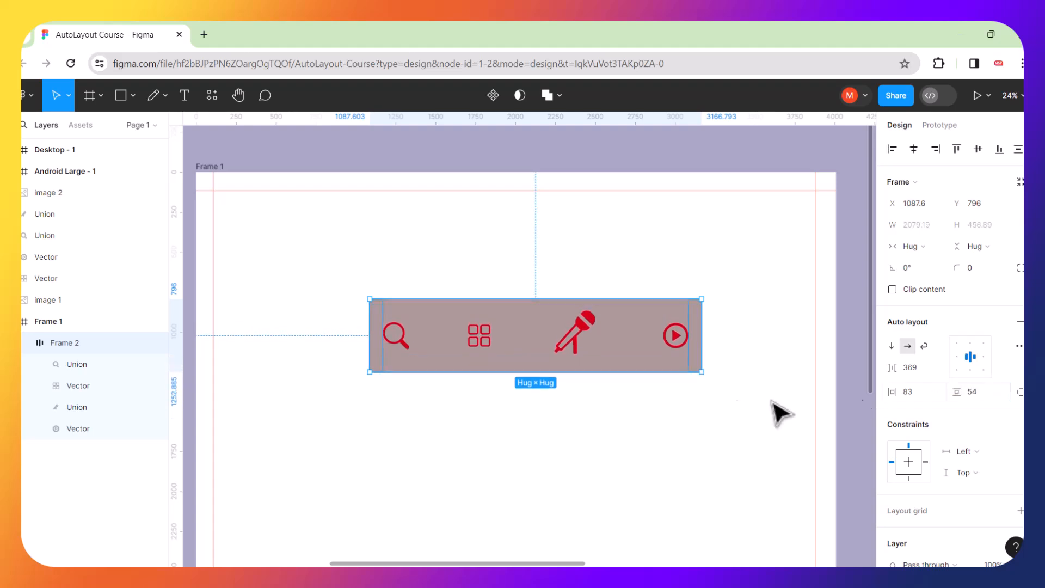
{"action": "left_click", "coordinate": [733, 403]}
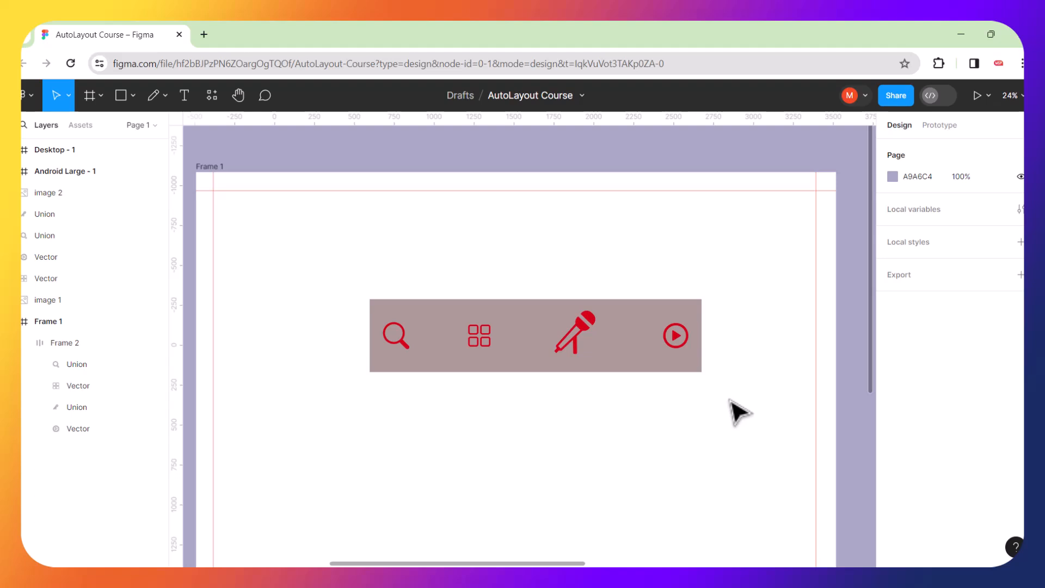
Set the corner radius of the icon auto layout frame to 21.
{"action": "left_click", "coordinate": [687, 368]}
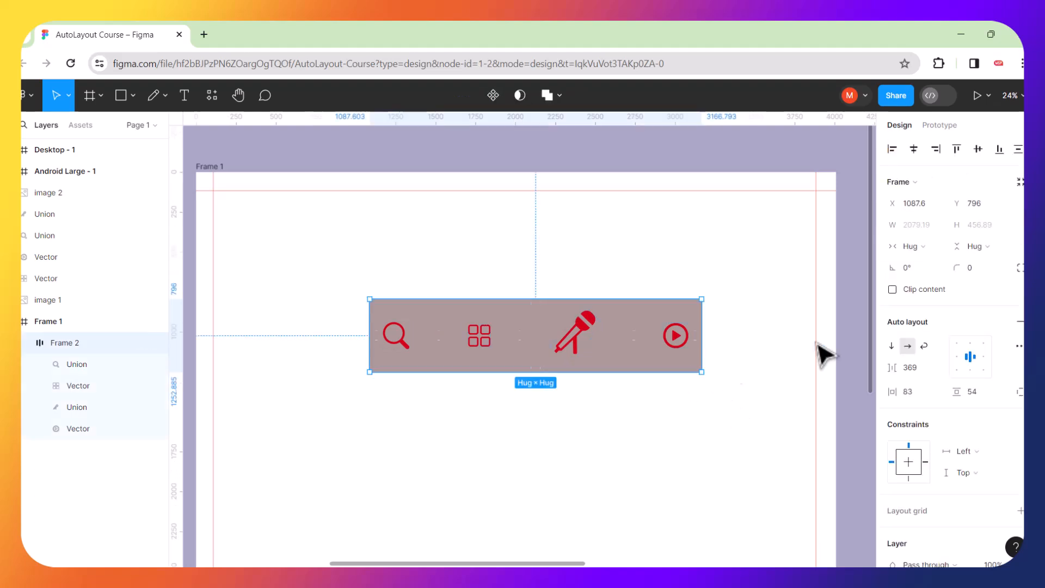
{"action": "left_click_drag", "start_coordinate": [959, 271], "coordinate": [45, 271]}
{"action": "left_click_drag", "start_coordinate": [952, 270], "coordinate": [961, 269]}
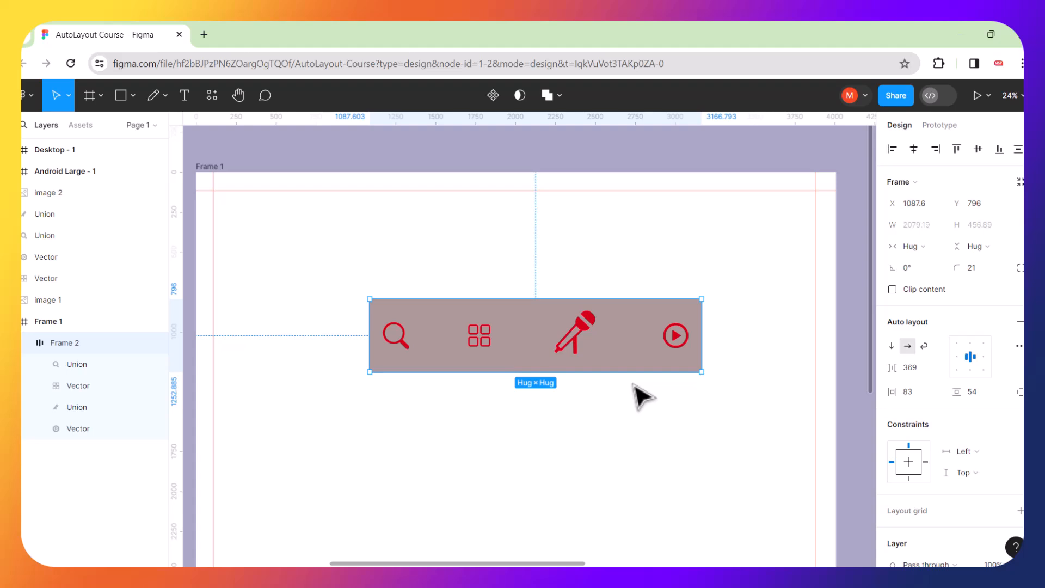
Delete the icon auto layout frame from Frame 1.
{"action": "scroll", "coordinate": [643, 396], "scroll_direction": "down", "scroll_amount": 3}
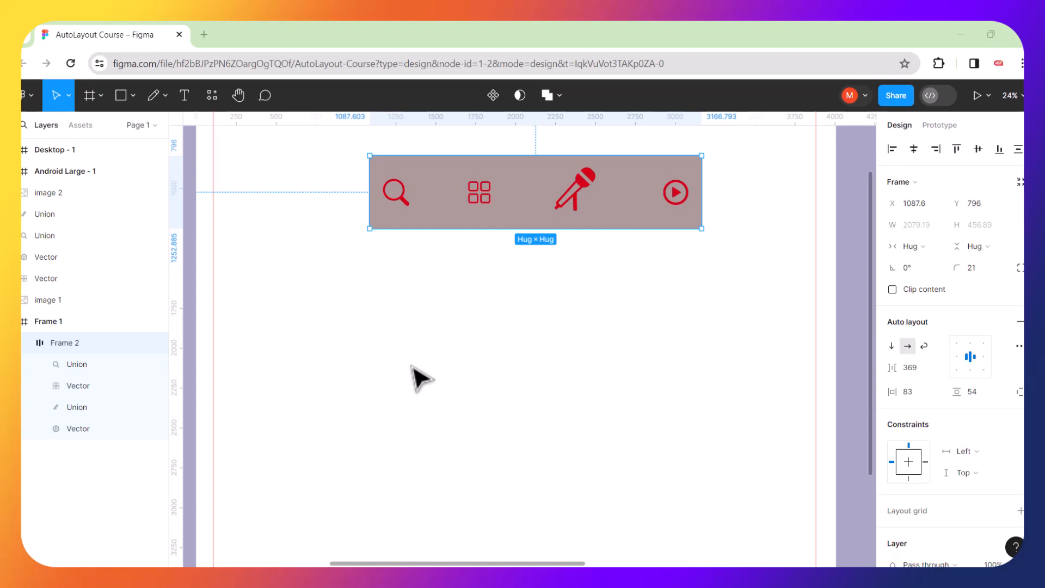
{"action": "scroll", "coordinate": [416, 373], "scroll_direction": "up", "scroll_amount": 2}
{"action": "scroll", "coordinate": [421, 377], "scroll_direction": "down", "scroll_amount": 3}
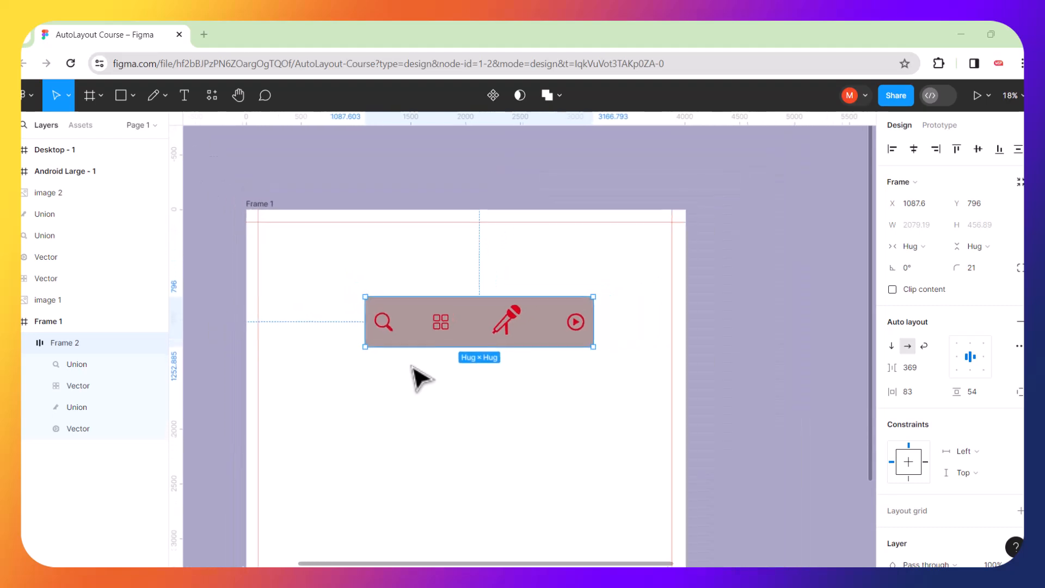
{"action": "scroll", "coordinate": [421, 377], "scroll_direction": "left", "scroll_amount": 3}
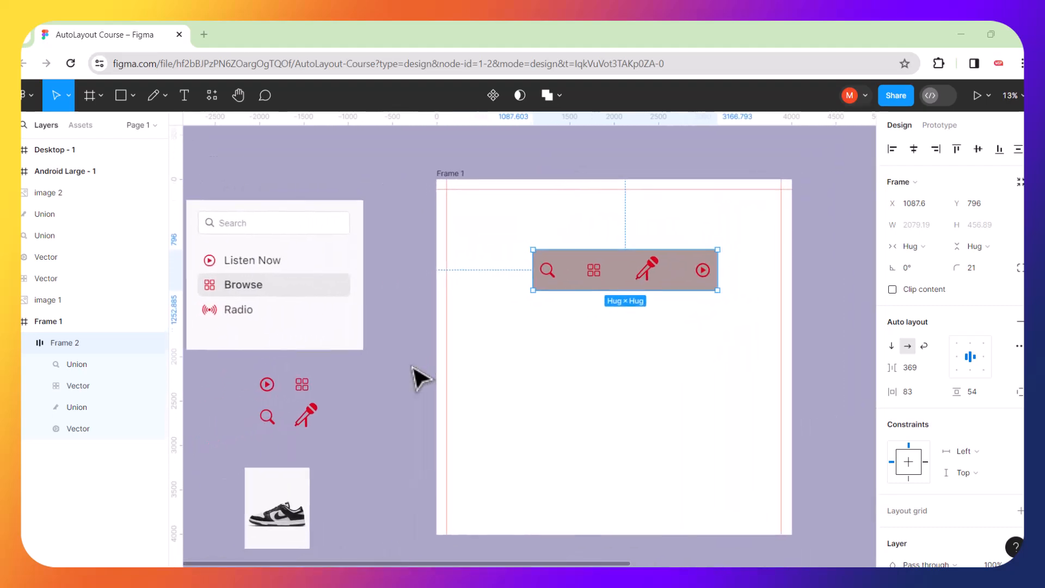
{"action": "scroll", "coordinate": [420, 377], "scroll_direction": "left", "scroll_amount": 2}
{"action": "scroll", "coordinate": [420, 378], "scroll_direction": "down", "scroll_amount": 1}
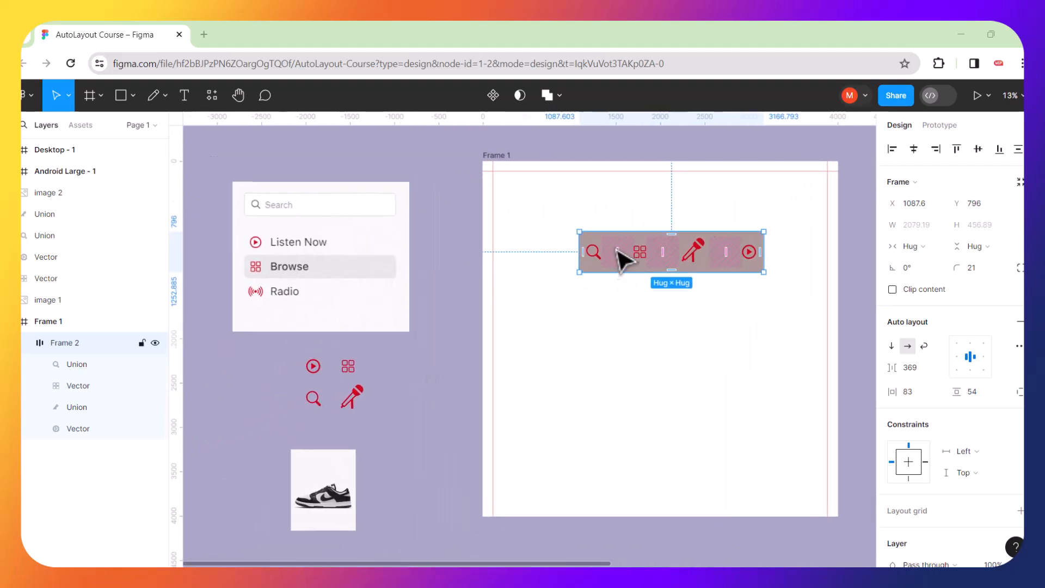
{"action": "left_click_drag", "start_coordinate": [626, 252], "coordinate": [610, 335]}
{"action": "key", "text": "Delete"}
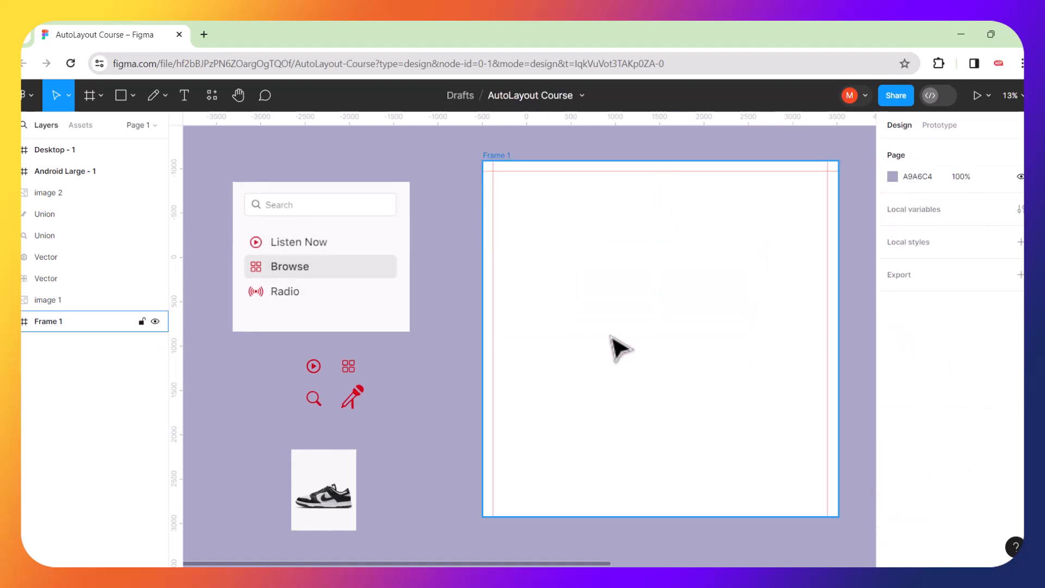
Move the Search, Listen Now, Browse and Radio menu image into Frame 1, at about X 876, Y 1821.
{"action": "left_click_drag", "start_coordinate": [374, 222], "coordinate": [684, 233]}
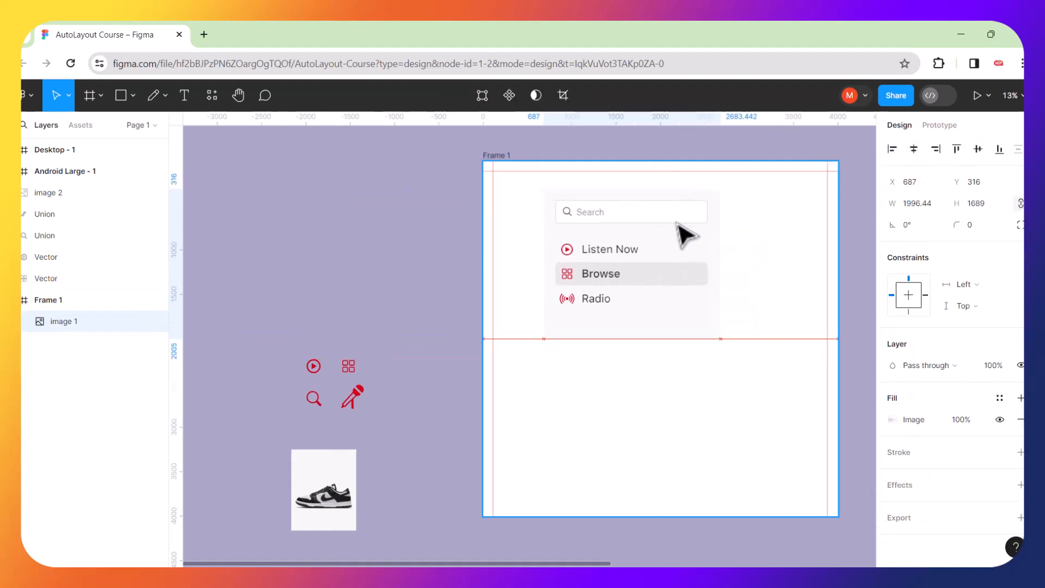
{"action": "scroll", "coordinate": [685, 236], "scroll_direction": "right", "scroll_amount": 3}
{"action": "scroll", "coordinate": [688, 235], "scroll_direction": "right", "scroll_amount": 2}
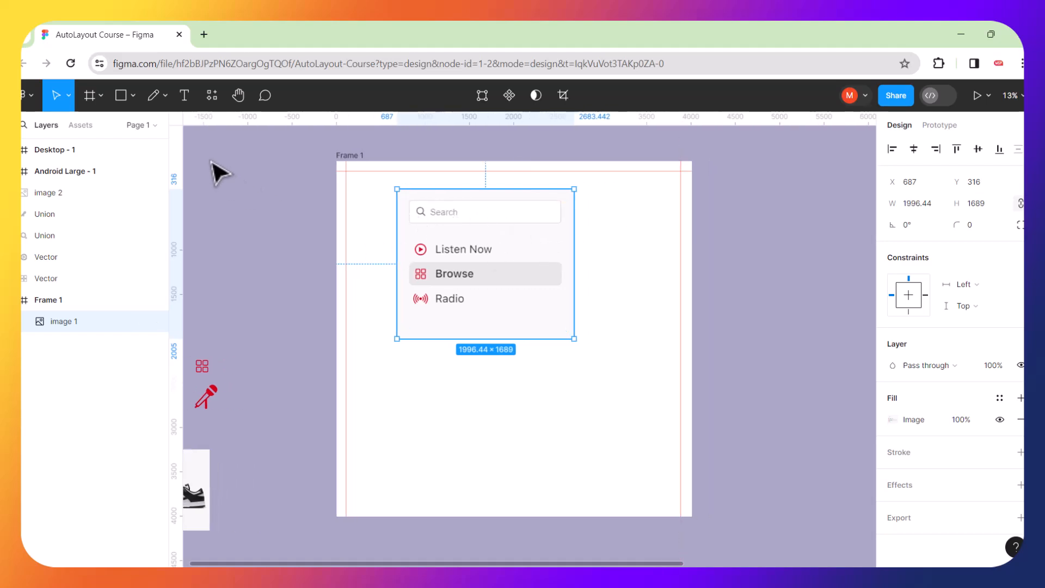
{"action": "double_click", "coordinate": [444, 253]}
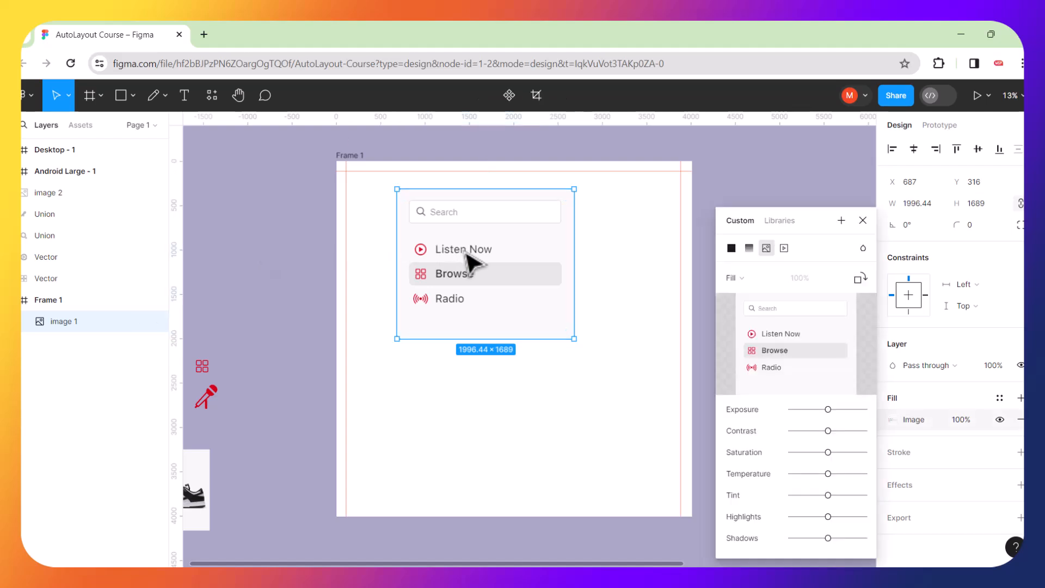
{"action": "left_click", "coordinate": [864, 221]}
{"action": "left_click_drag", "start_coordinate": [523, 242], "coordinate": [538, 367]}
{"action": "scroll", "coordinate": [538, 366], "scroll_direction": "up", "scroll_amount": 3}
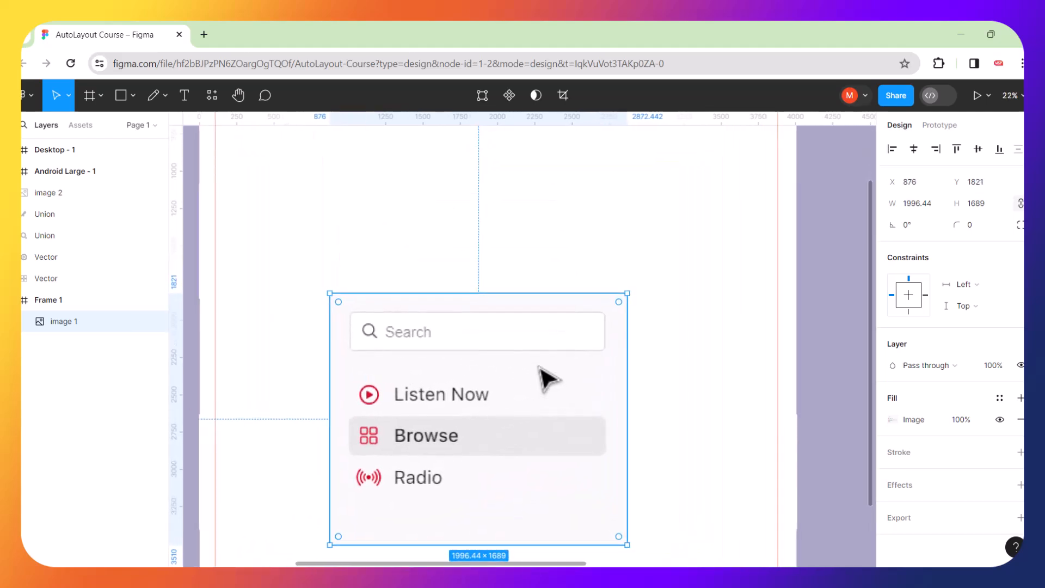
Draw a rectangle of about 1877 × 307 above the menu image, aligned with the image's left edge.
{"action": "left_click", "coordinate": [121, 96]}
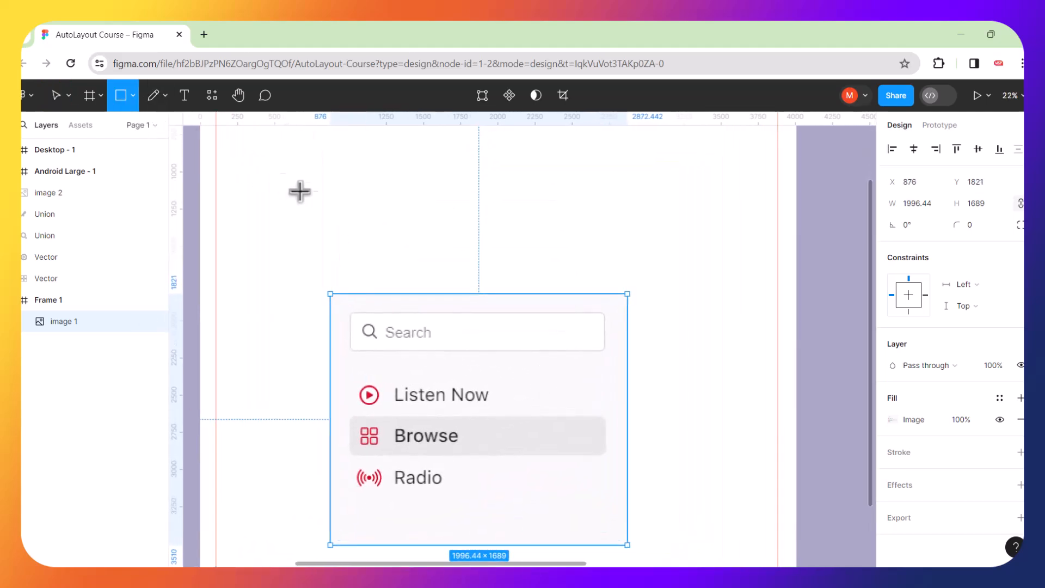
{"action": "left_click_drag", "start_coordinate": [348, 192], "coordinate": [627, 254]}
{"action": "mouse_move", "coordinate": [530, 256]}
{"action": "left_mouse_down"}
{"action": "mouse_move", "coordinate": [522, 246]}
{"action": "mouse_move", "coordinate": [498, 275]}
{"action": "mouse_move", "coordinate": [490, 243]}
{"action": "mouse_move", "coordinate": [515, 251]}
{"action": "left_mouse_up"}
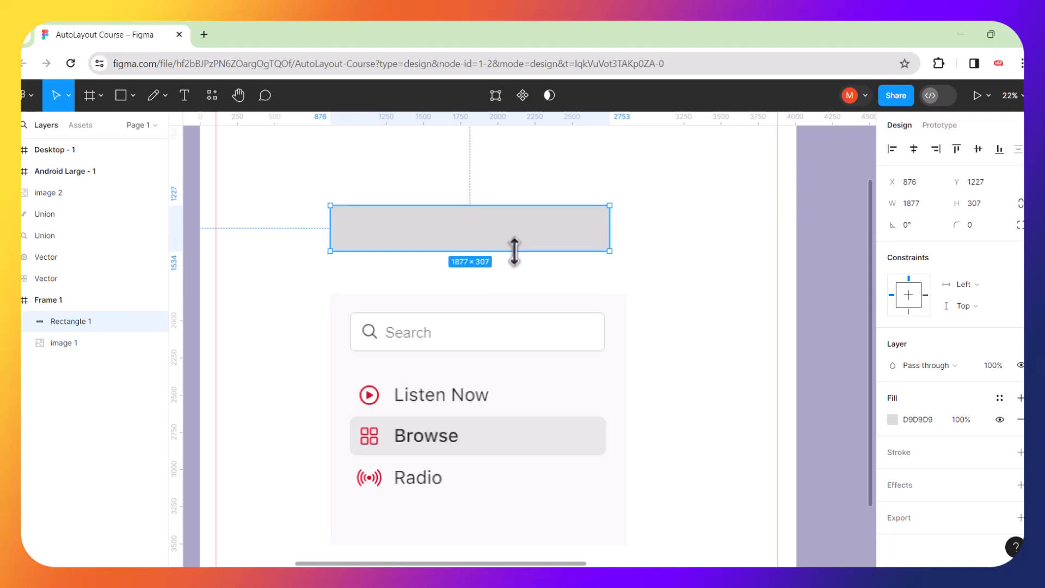
Remove the rectangle's fill and add a stroke in E6E6E7, sampled from the image's Browse row.
{"action": "left_click", "coordinate": [1021, 419]}
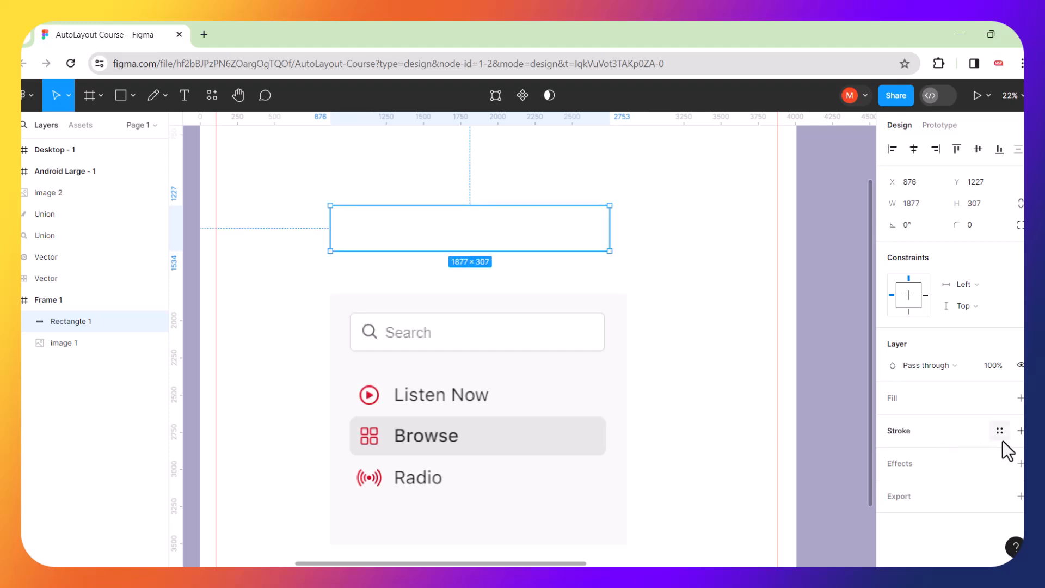
{"action": "left_click", "coordinate": [1020, 431]}
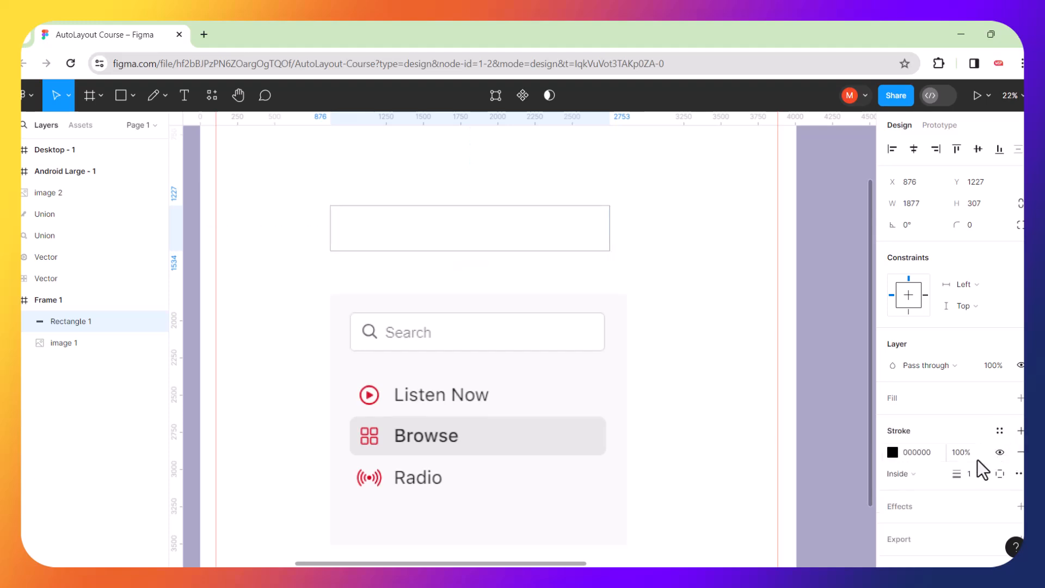
{"action": "left_click", "coordinate": [893, 452]}
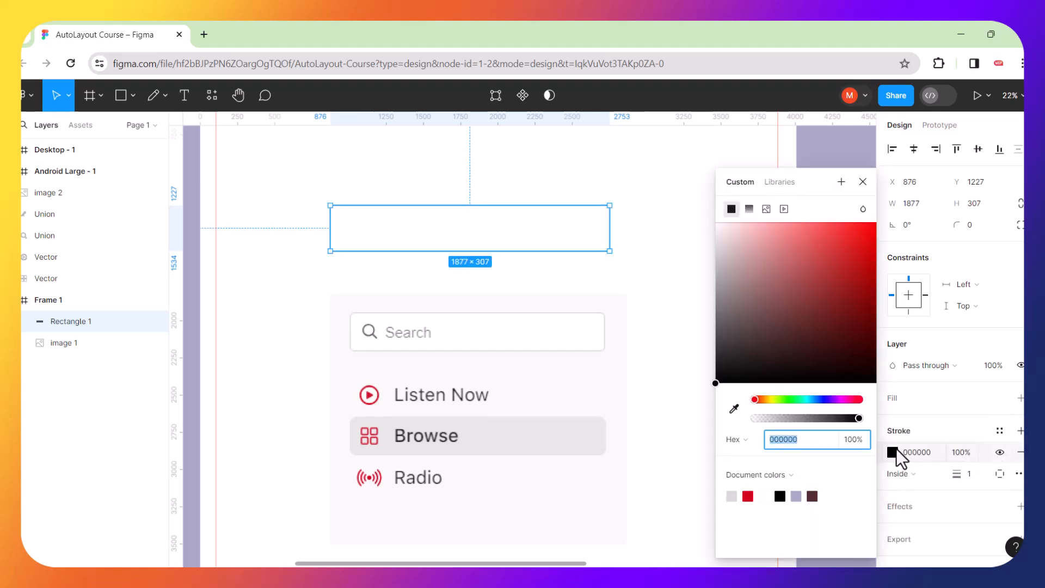
{"action": "left_click", "coordinate": [734, 408]}
{"action": "left_click", "coordinate": [567, 446]}
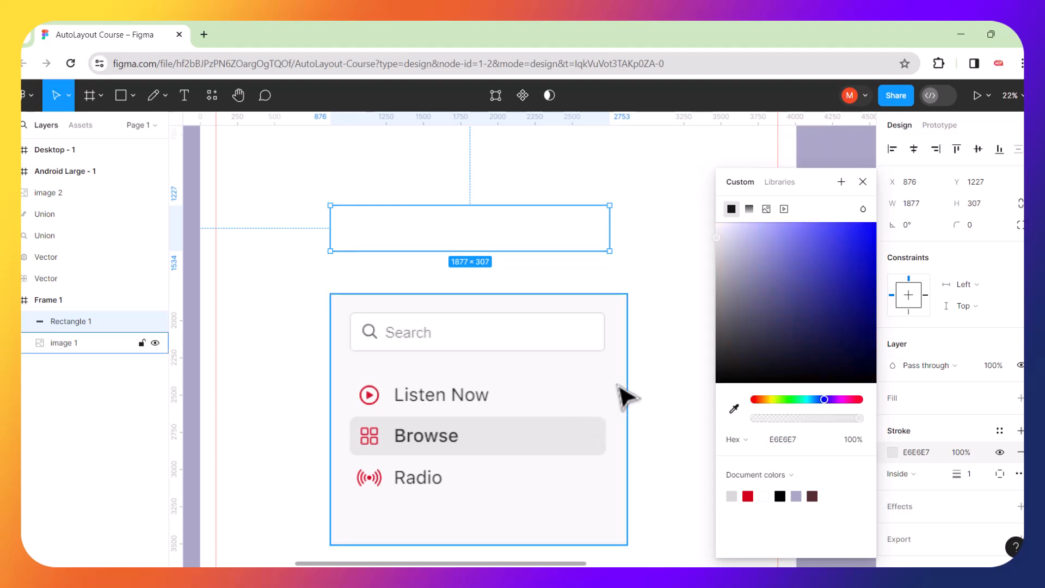
{"action": "left_click", "coordinate": [662, 269]}
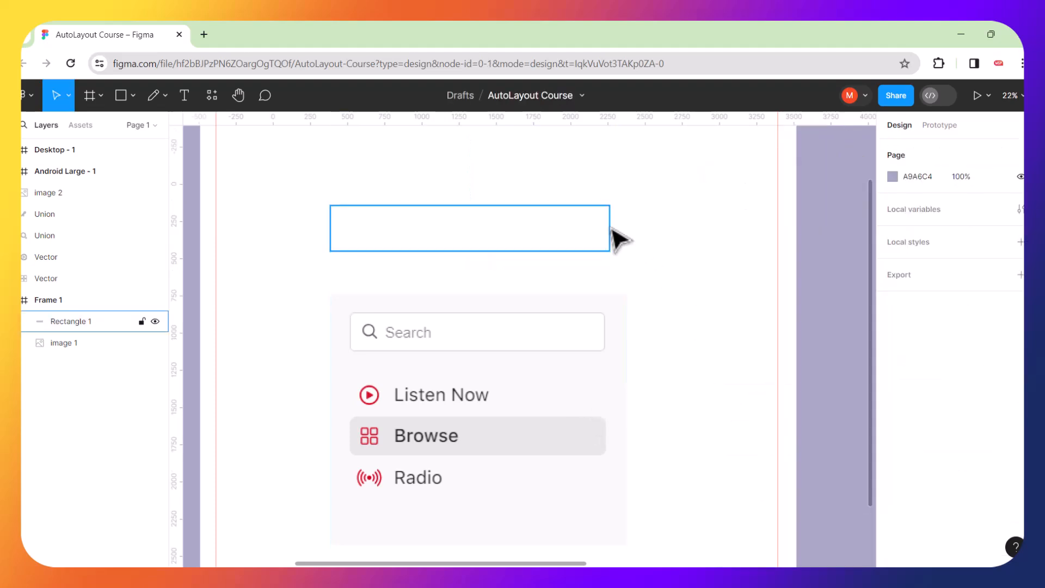
Set the rectangle's corner radius to 4 and pick a darker shade for its stroke.
{"action": "left_click", "coordinate": [611, 228]}
{"action": "left_click_drag", "start_coordinate": [962, 232], "coordinate": [1016, 225]}
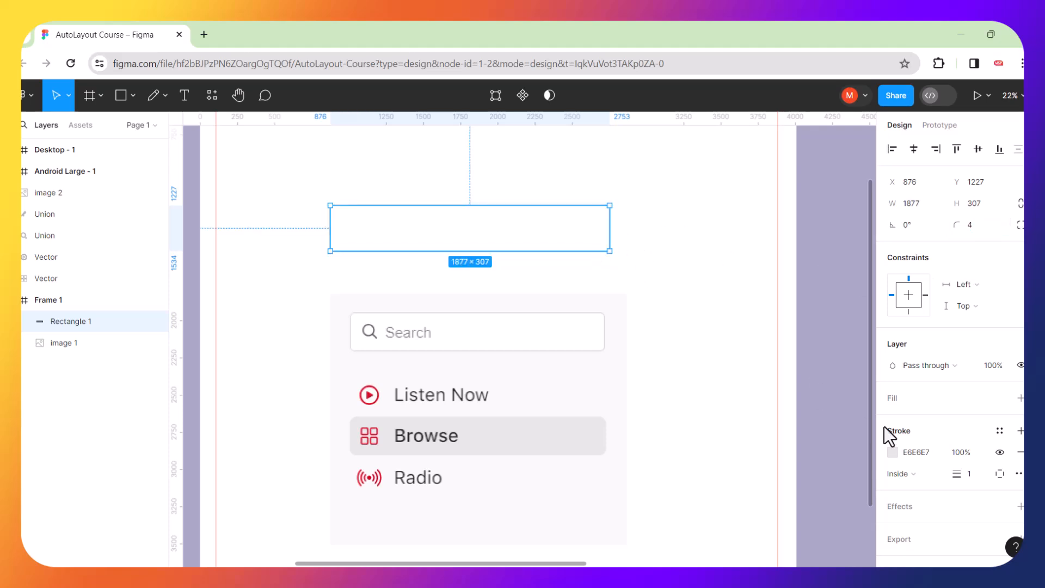
{"action": "left_click", "coordinate": [896, 454]}
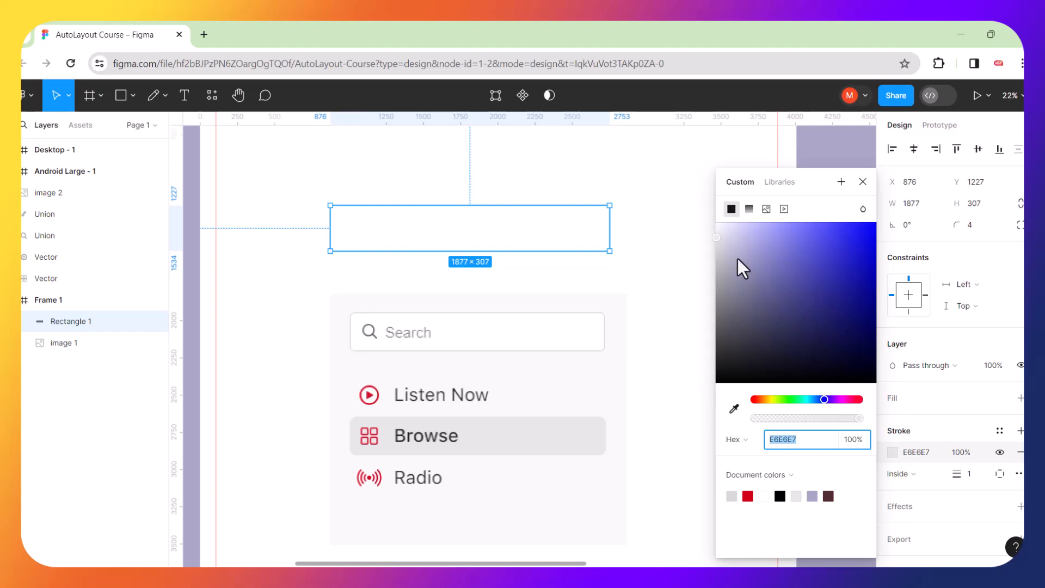
{"action": "left_click_drag", "start_coordinate": [721, 241], "coordinate": [727, 291]}
{"action": "left_click", "coordinate": [669, 293]}
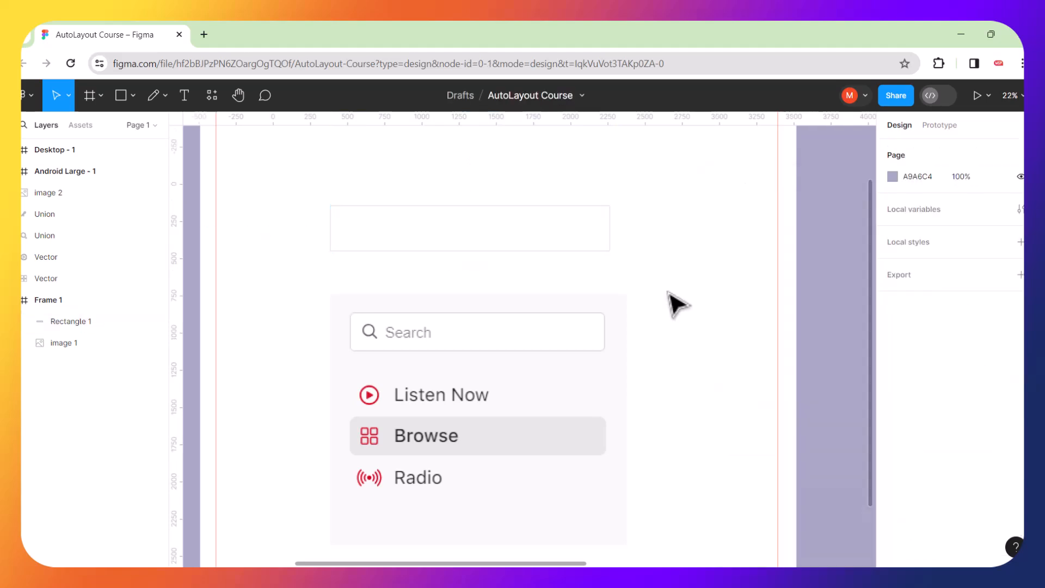
Set the outlined rectangle's corner radius to 23 and move it to about X 935, Y 1295.
{"action": "left_click", "coordinate": [611, 248]}
{"action": "left_click_drag", "start_coordinate": [957, 229], "coordinate": [1014, 229]}
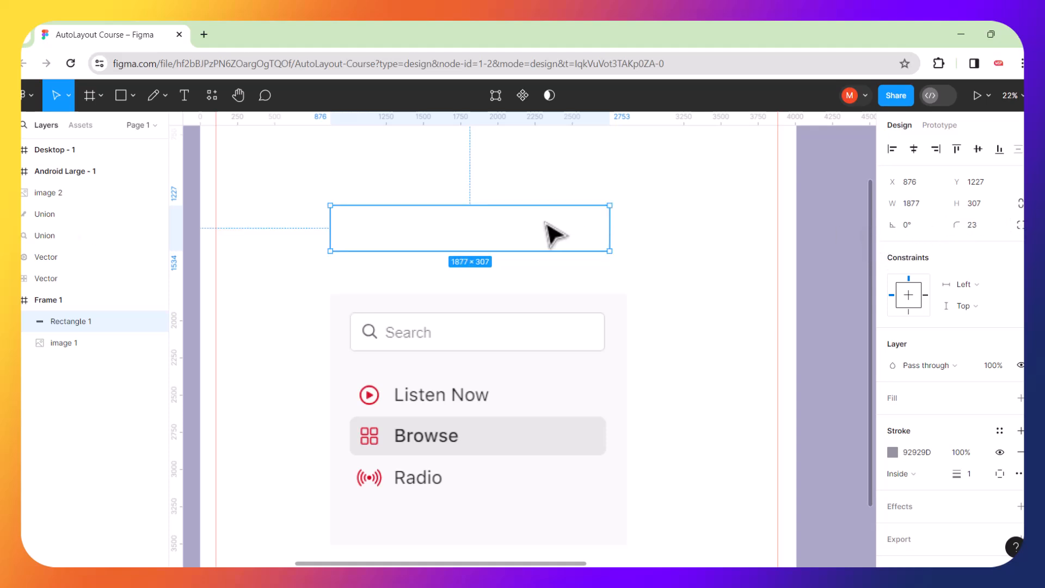
{"action": "left_click_drag", "start_coordinate": [549, 227], "coordinate": [558, 234]}
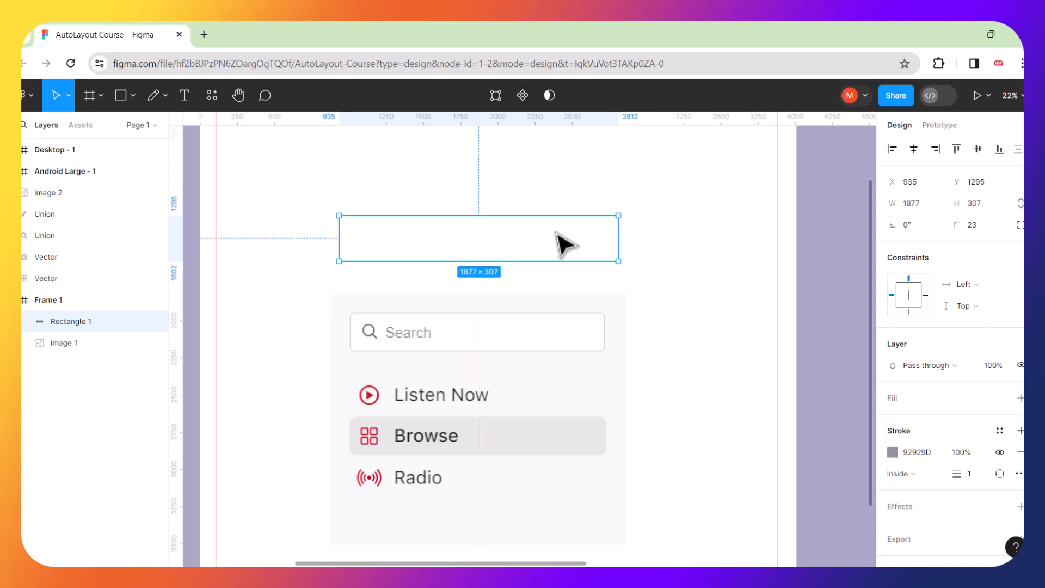
Add a "Search" text above the outlined rectangle and set its letter spacing to 0%.
{"action": "left_click", "coordinate": [183, 97]}
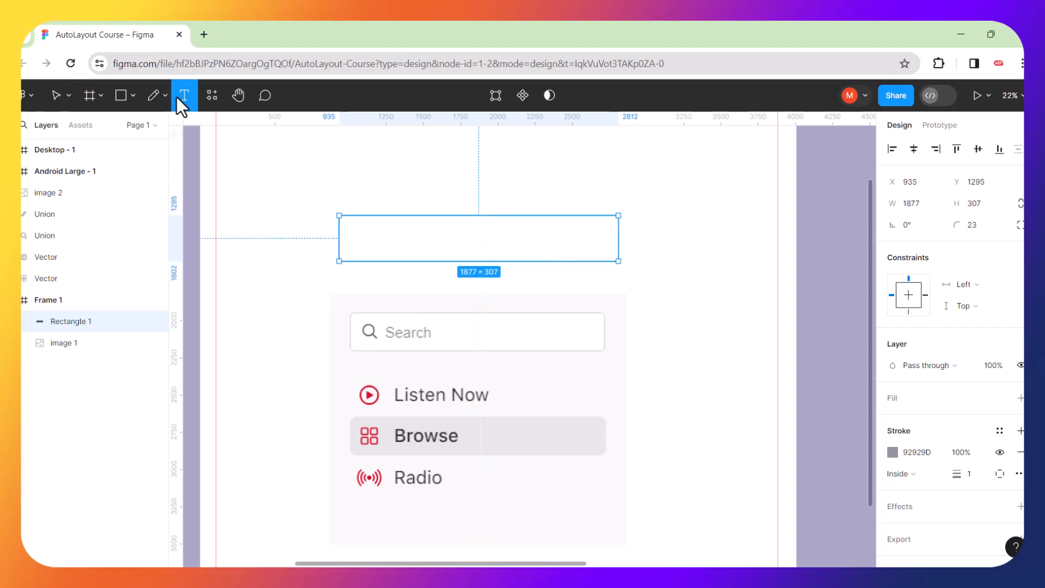
{"action": "left_click", "coordinate": [386, 186]}
{"action": "type", "text": "Search"}
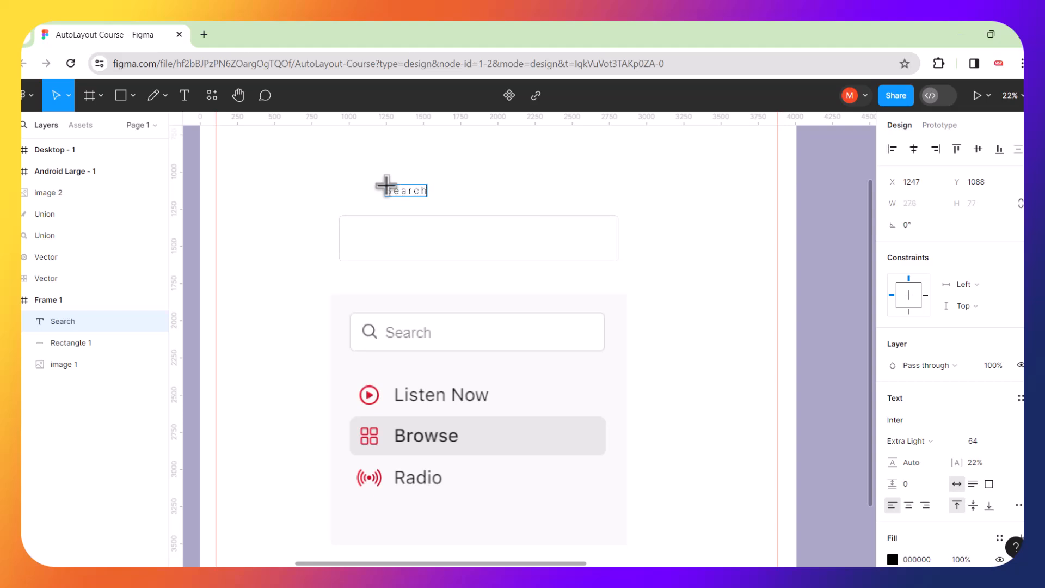
{"action": "key", "text": "Escape"}
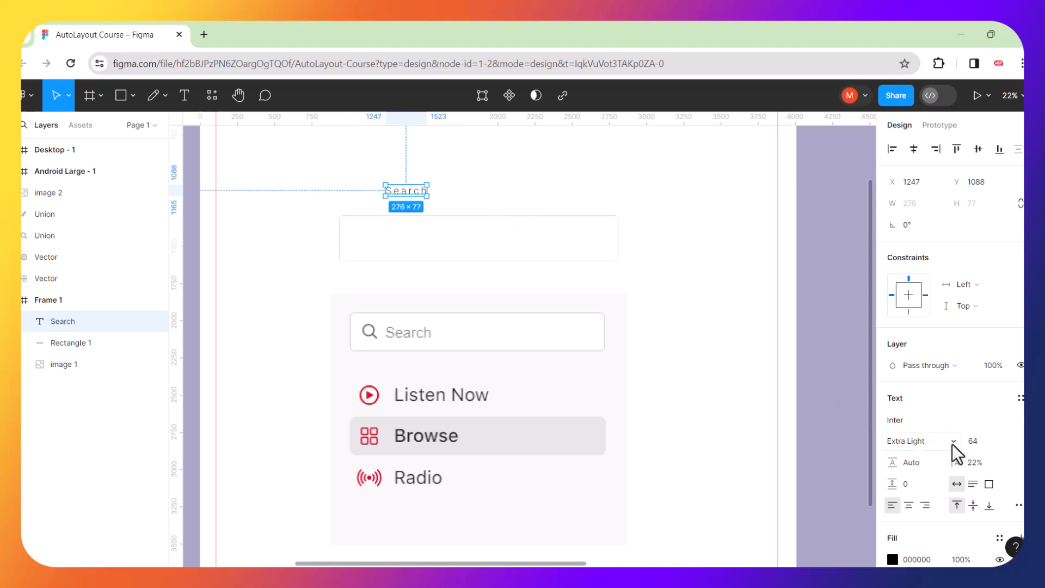
{"action": "left_click", "coordinate": [975, 464]}
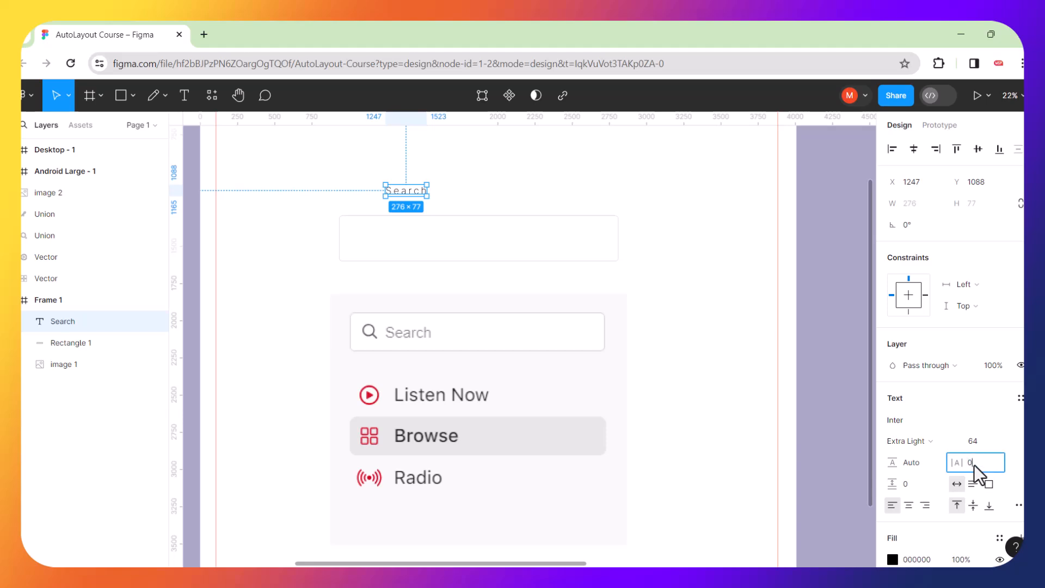
{"action": "type", "text": "0"}
{"action": "key", "text": "Return"}
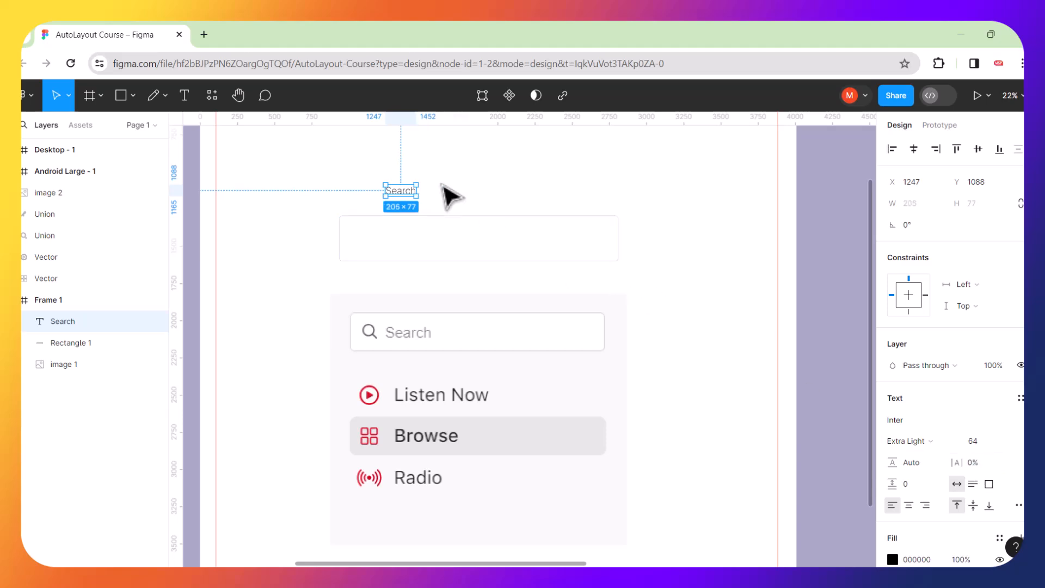
Scale the "Search" text up to about 482 × 182 and move it into the rectangle, at about X 1220, Y 1385.
{"action": "key", "text": "k"}
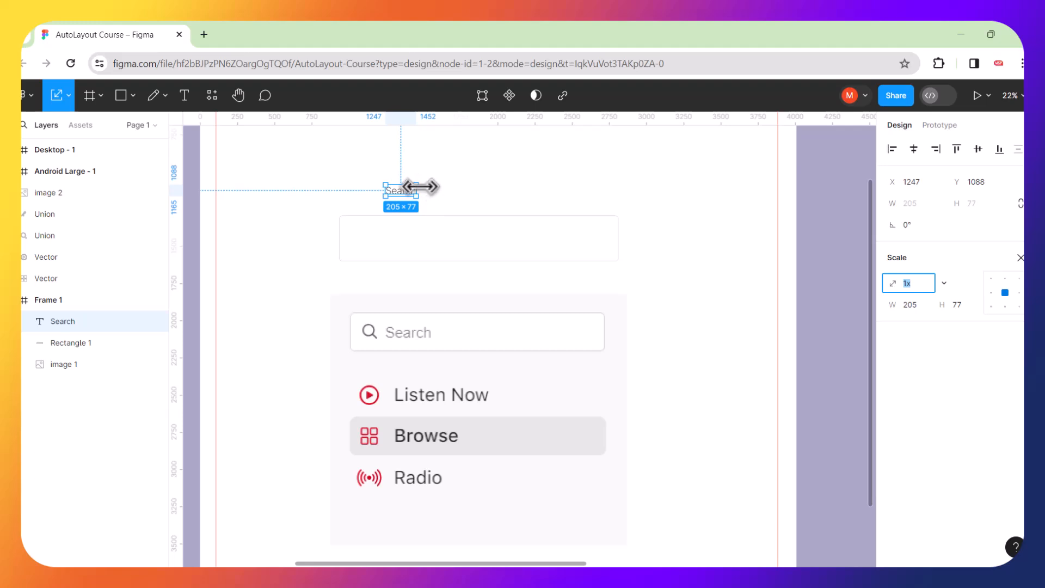
{"action": "left_click_drag", "start_coordinate": [416, 185], "coordinate": [453, 163]}
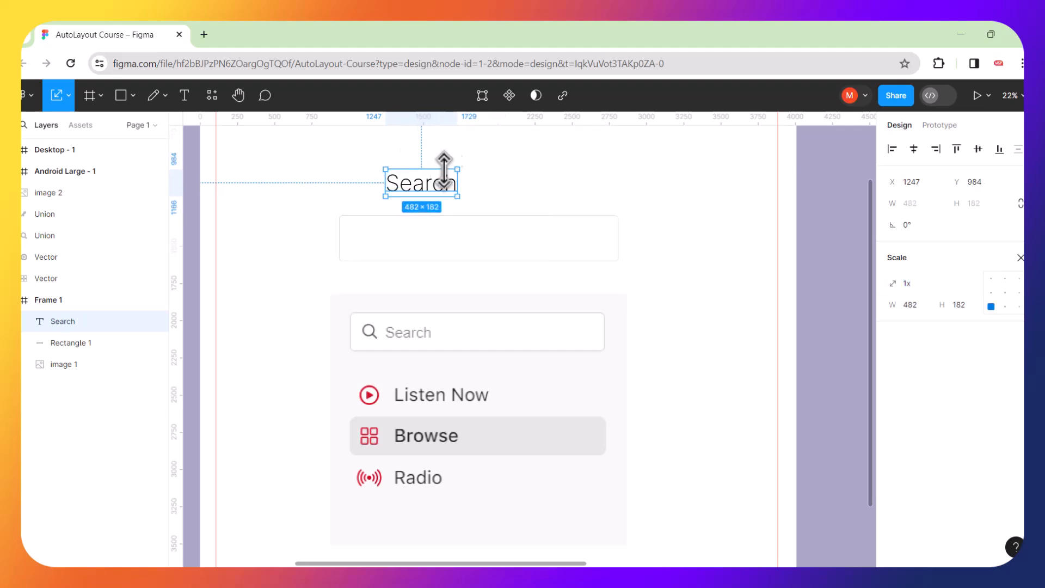
{"action": "left_click_drag", "start_coordinate": [427, 196], "coordinate": [424, 256]}
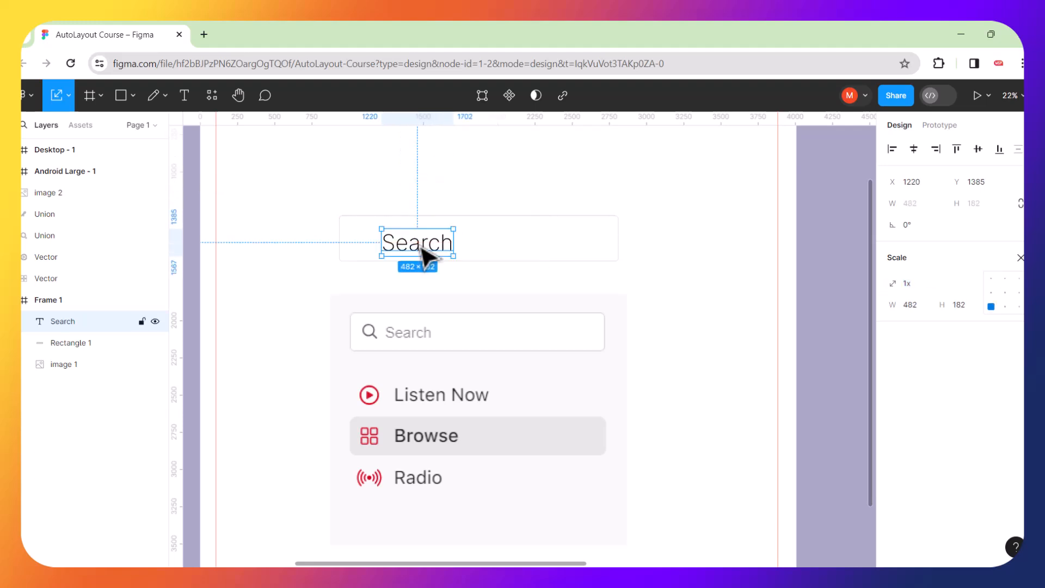
{"action": "left_click", "coordinate": [289, 208]}
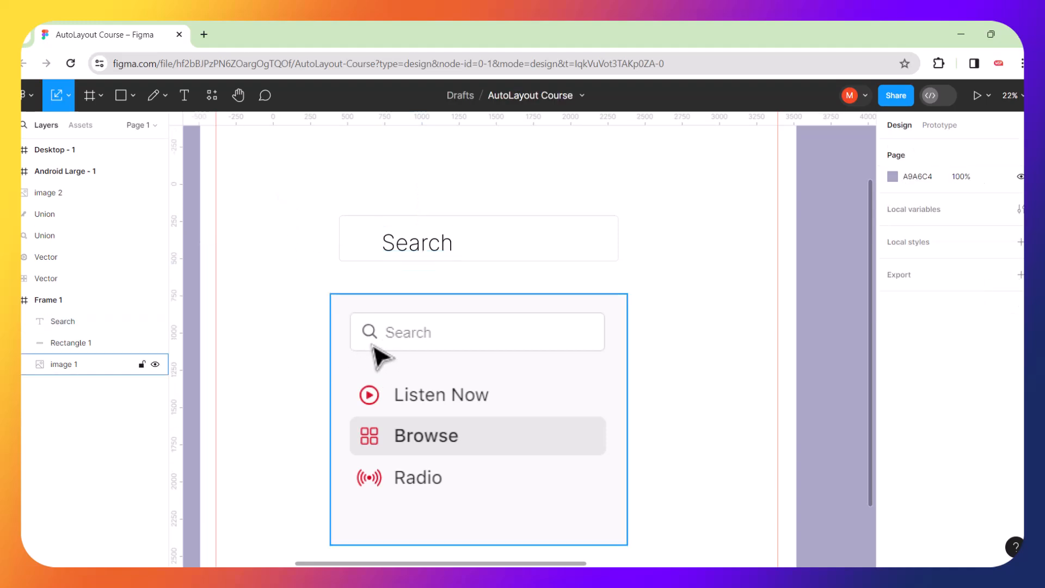
Place a copy of the red magnifier icon in the rectangle, just before the "Search" text, at about X 994, Y 1362.
{"action": "scroll", "coordinate": [397, 327], "scroll_direction": "down", "scroll_amount": 5}
{"action": "scroll", "coordinate": [397, 327], "scroll_direction": "left", "scroll_amount": 4}
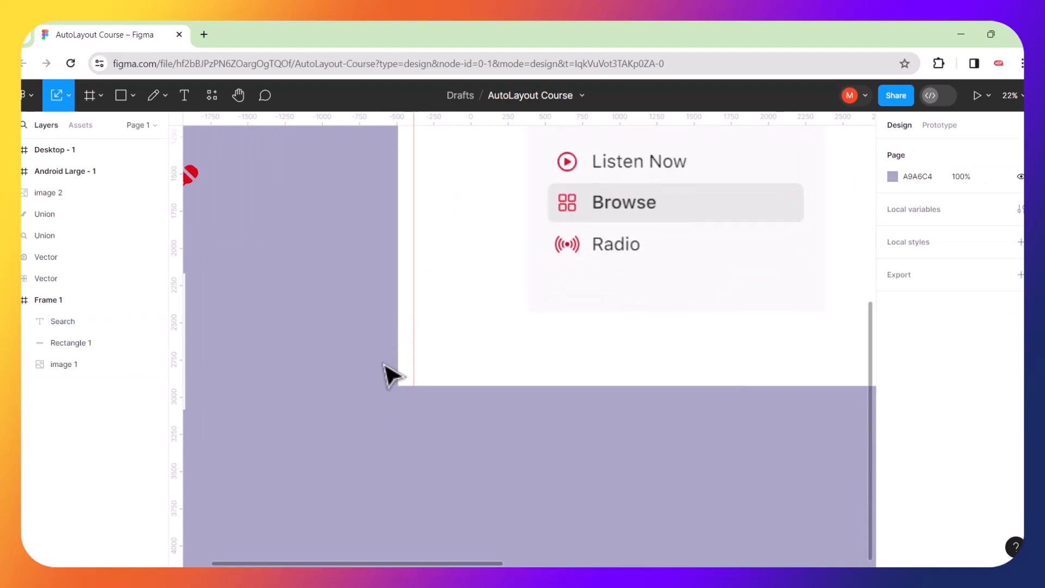
{"action": "scroll", "coordinate": [390, 374], "scroll_direction": "down", "scroll_amount": 3}
{"action": "scroll", "coordinate": [396, 381], "scroll_direction": "down", "scroll_amount": 1}
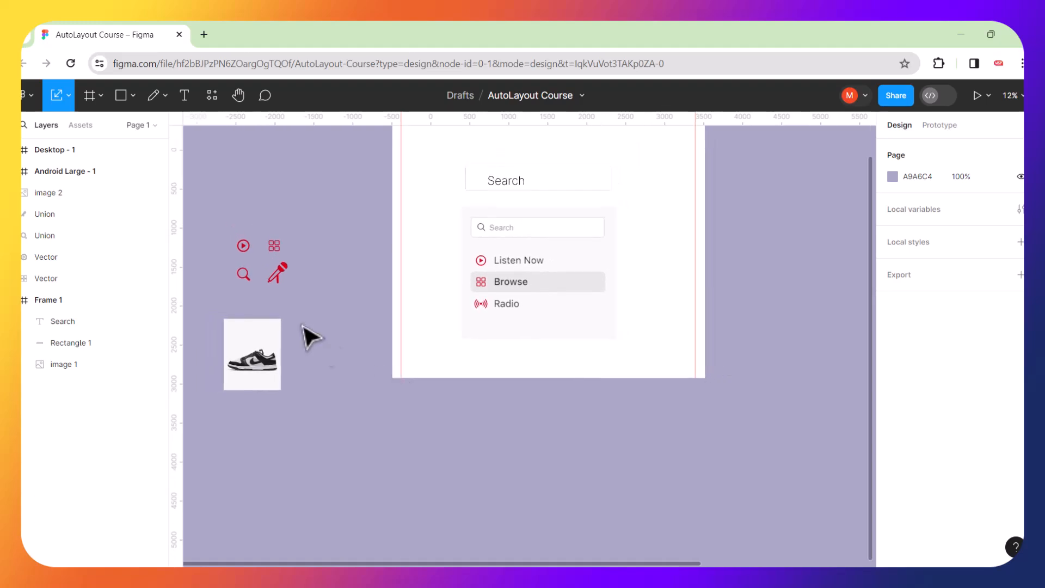
{"action": "left_click", "coordinate": [249, 280]}
{"action": "left_click_drag", "start_coordinate": [251, 281], "coordinate": [485, 240]}
{"action": "scroll", "coordinate": [486, 240], "scroll_direction": "up", "scroll_amount": 5}
{"action": "scroll", "coordinate": [560, 188], "scroll_direction": "up", "scroll_amount": 2}
{"action": "left_click_drag", "start_coordinate": [459, 439], "coordinate": [446, 316]}
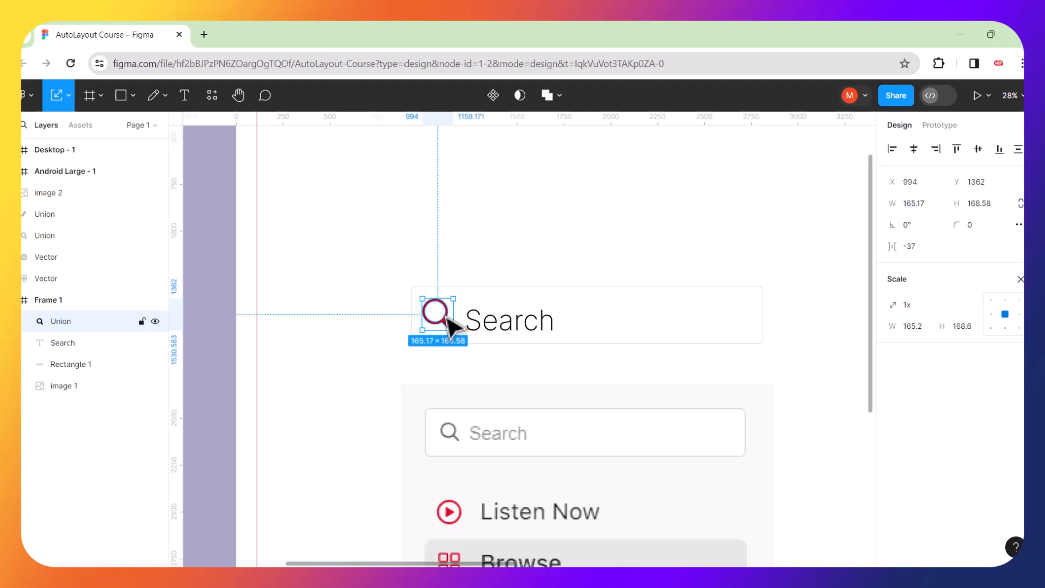
Change the magnifier icon's fill to the grey document colour 92929D.
{"action": "key", "text": "v"}
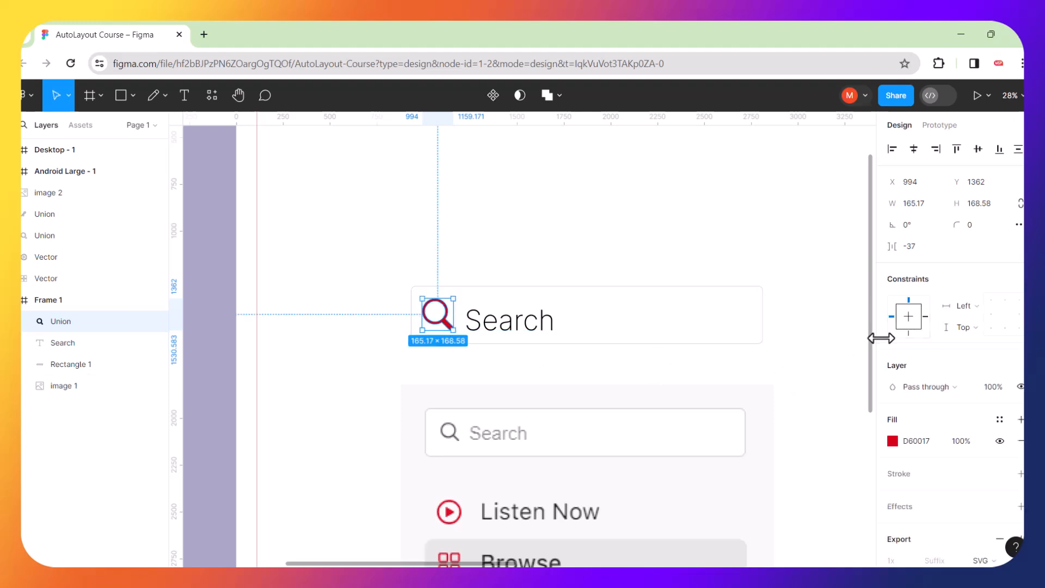
{"action": "left_click", "coordinate": [892, 441]}
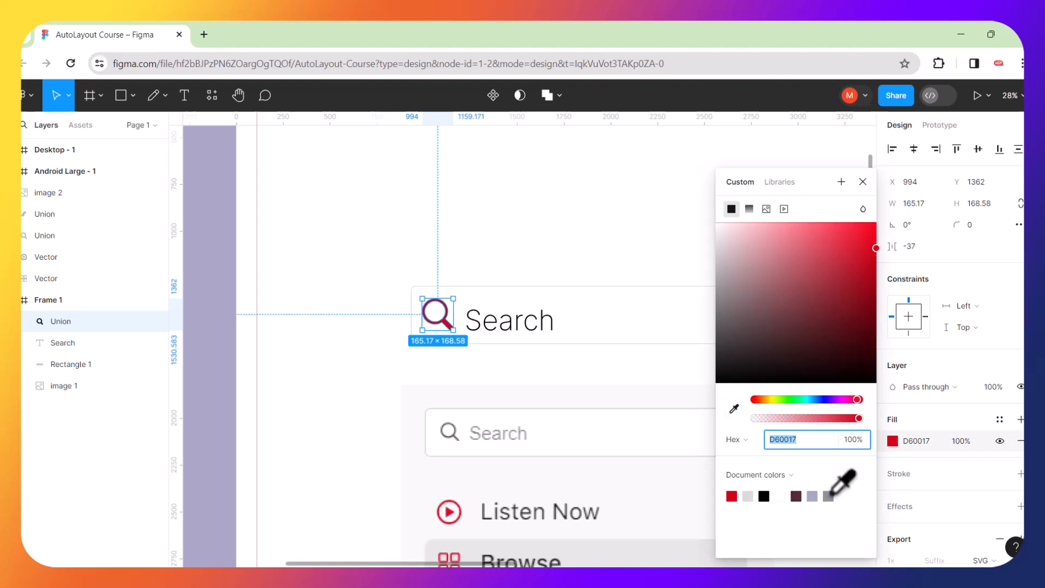
{"action": "left_click", "coordinate": [829, 496]}
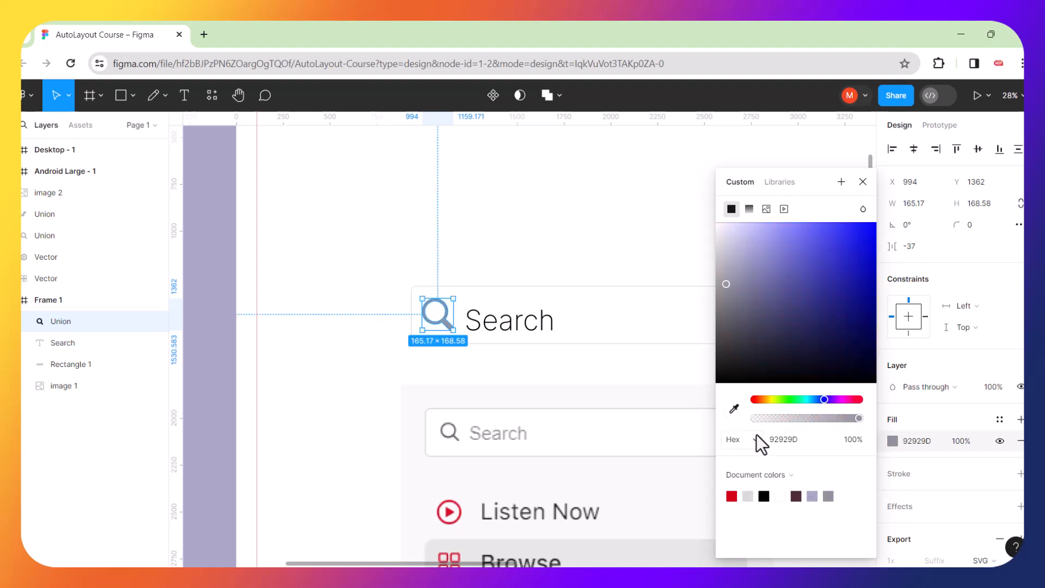
{"action": "left_click", "coordinate": [510, 376]}
Change the "Search" text's fill to the same grey as the magnifier icon, 92929D.
{"action": "left_click", "coordinate": [509, 326]}
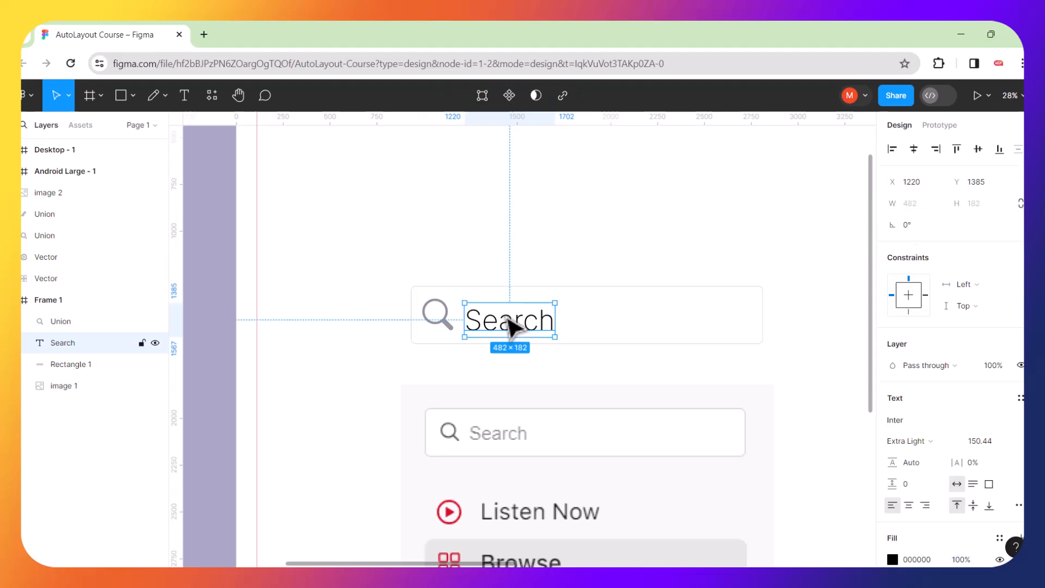
{"action": "left_click", "coordinate": [893, 559]}
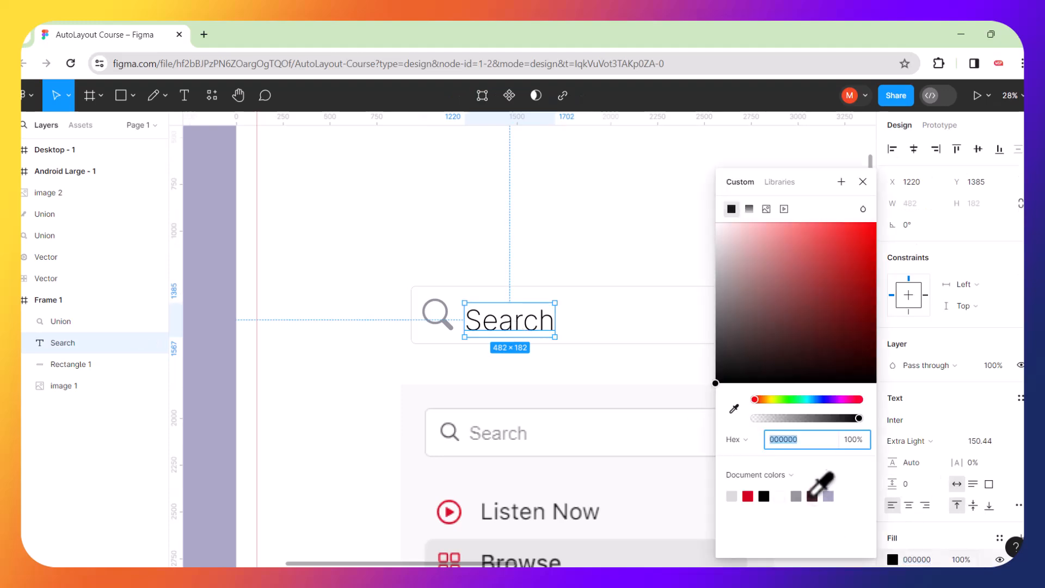
{"action": "left_click", "coordinate": [797, 496]}
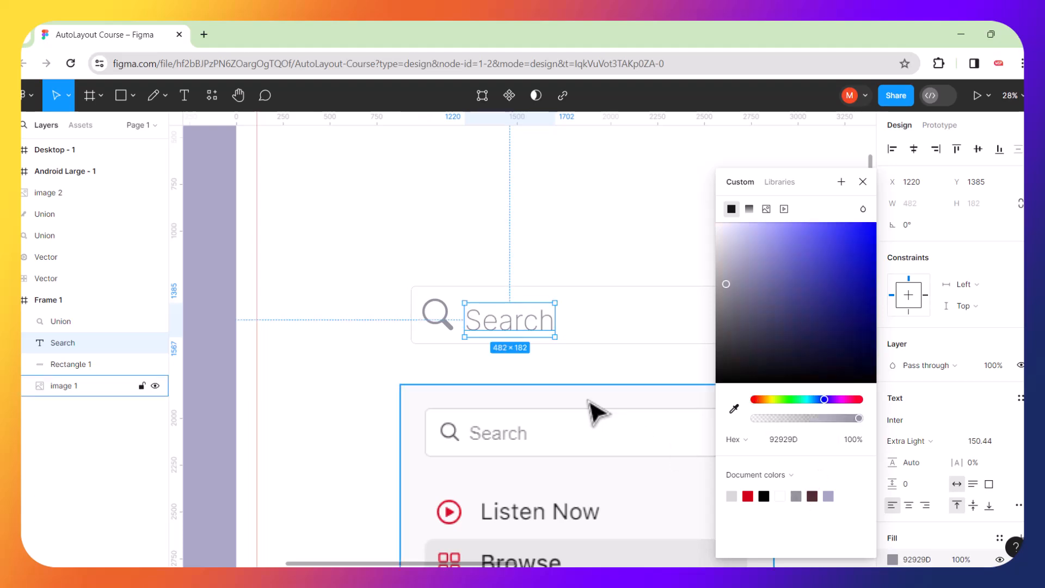
{"action": "left_click", "coordinate": [595, 428]}
Align the magnifier icon and "Search" text on their vertical centers and shift both slightly right inside the rectangle.
{"action": "left_click", "coordinate": [509, 329]}
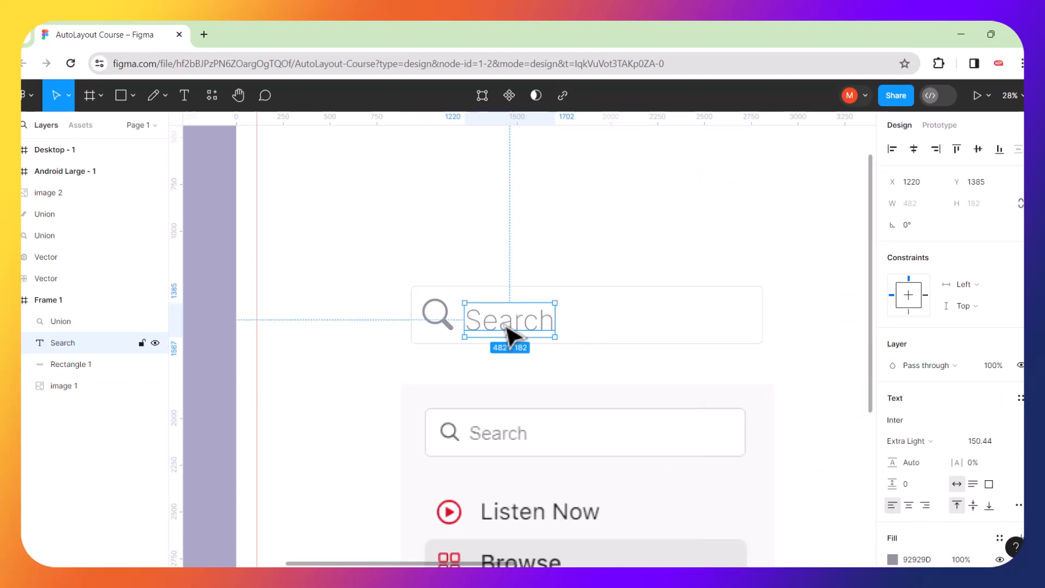
{"action": "left_click", "coordinate": [446, 316], "text": "shift"}
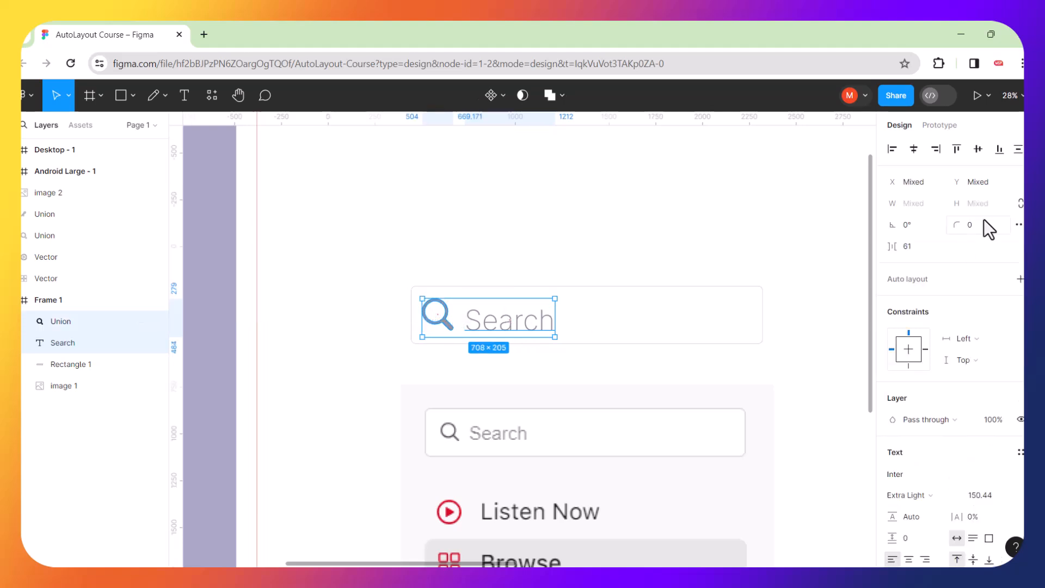
{"action": "left_click", "coordinate": [978, 149]}
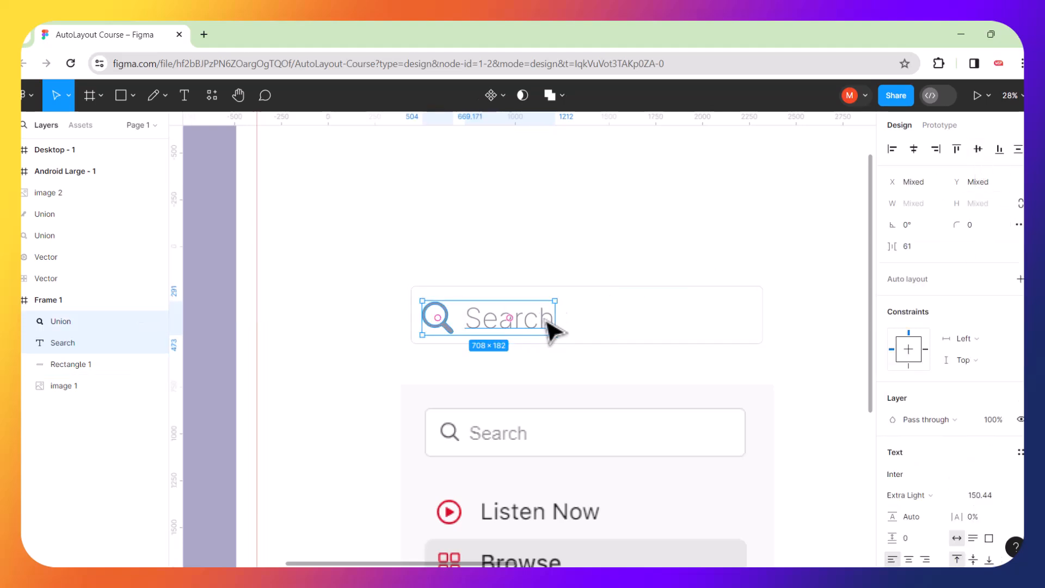
{"action": "left_click_drag", "start_coordinate": [527, 329], "coordinate": [544, 329]}
{"action": "left_click", "coordinate": [551, 376]}
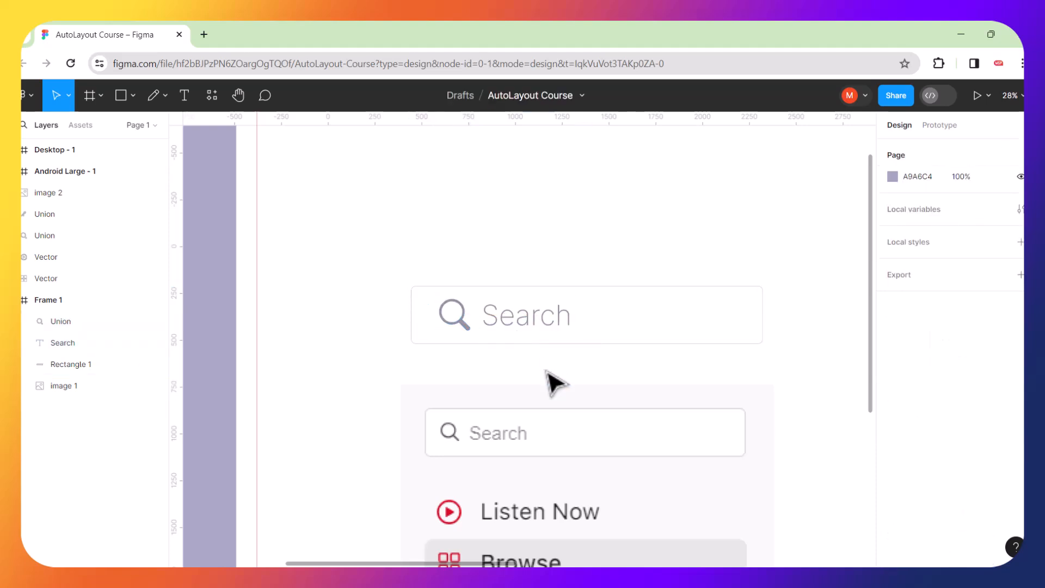
Move the rectangle, magnifier icon and "Search" text up together, widening the gap above the menu image.
{"action": "scroll", "coordinate": [550, 381], "scroll_direction": "down", "scroll_amount": 2}
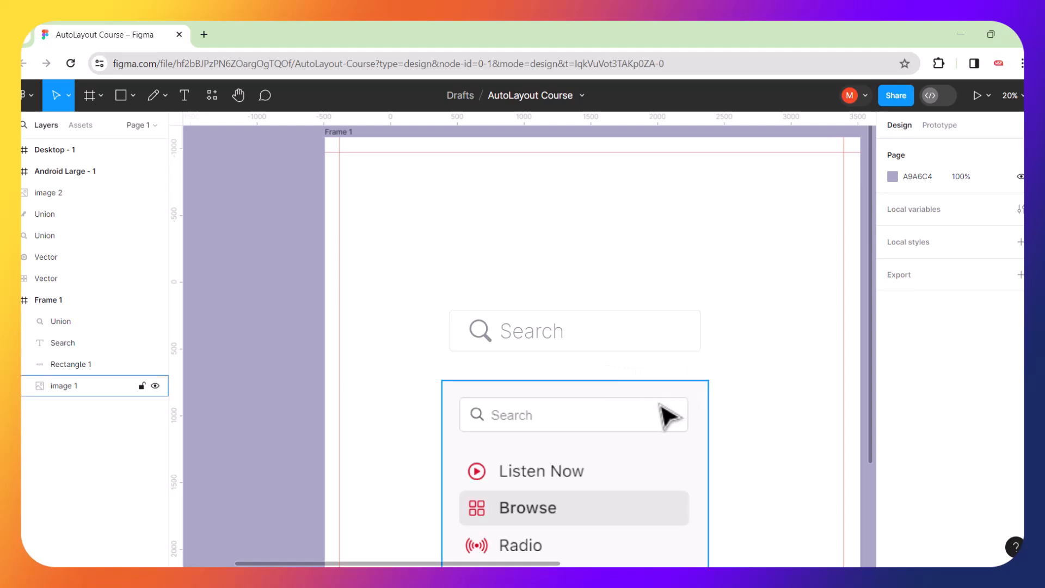
{"action": "scroll", "coordinate": [705, 387], "scroll_direction": "up", "scroll_amount": 5}
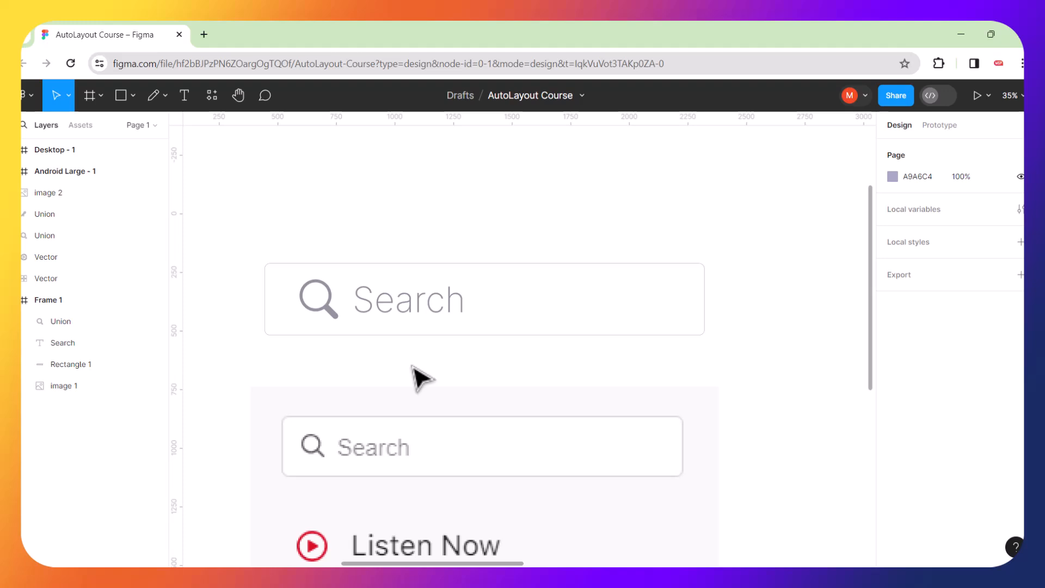
{"action": "scroll", "coordinate": [419, 377], "scroll_direction": "down", "scroll_amount": 5}
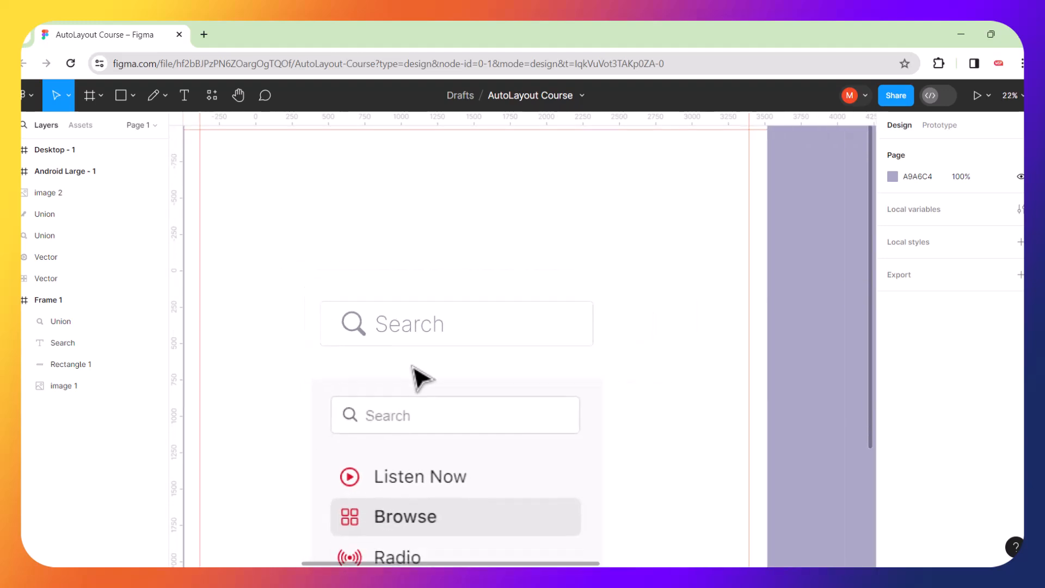
{"action": "scroll", "coordinate": [419, 376], "scroll_direction": "down", "scroll_amount": 3}
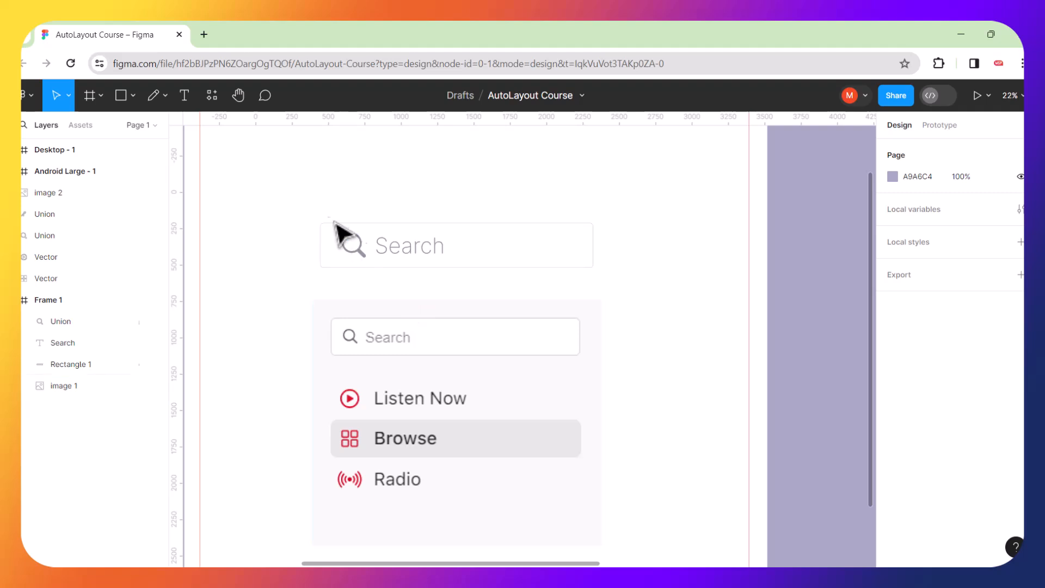
{"action": "left_click_drag", "start_coordinate": [317, 206], "coordinate": [556, 283]}
{"action": "left_click_drag", "start_coordinate": [434, 261], "coordinate": [433, 186]}
{"action": "left_click", "coordinate": [425, 246]}
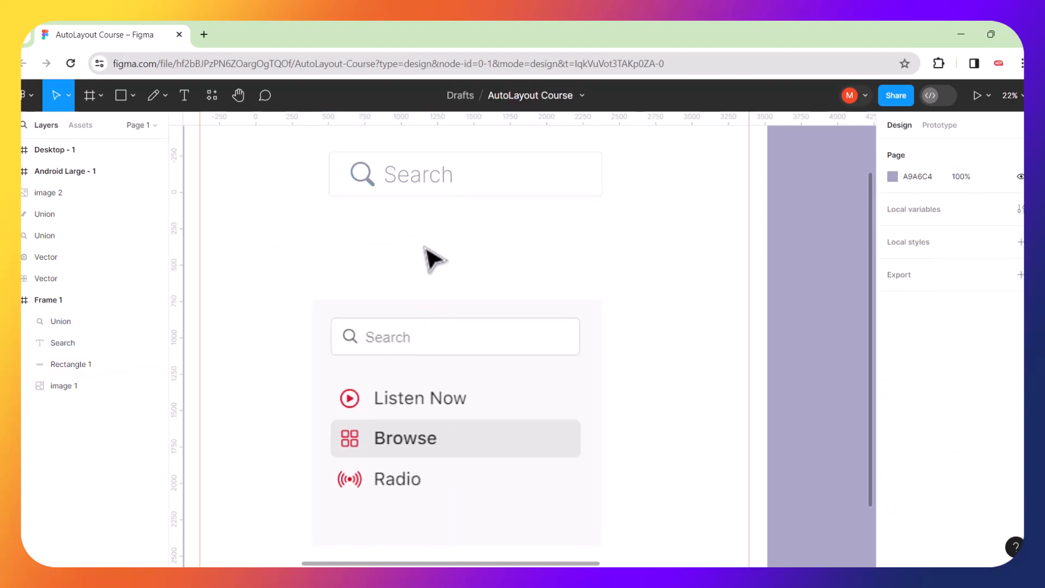
{"action": "left_click", "coordinate": [185, 98]}
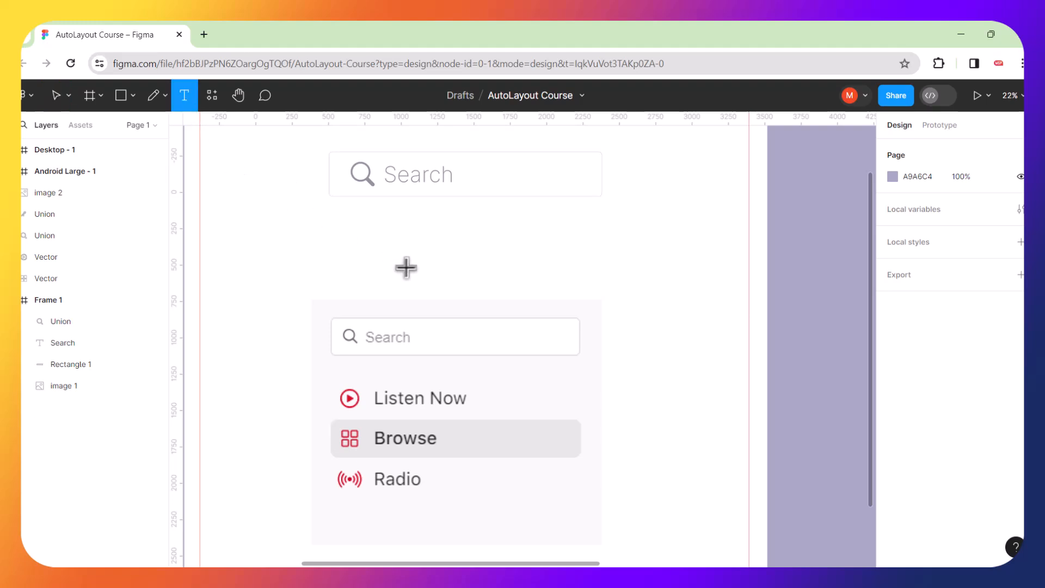
{"action": "key", "text": "f"}
{"action": "key", "text": "r"}
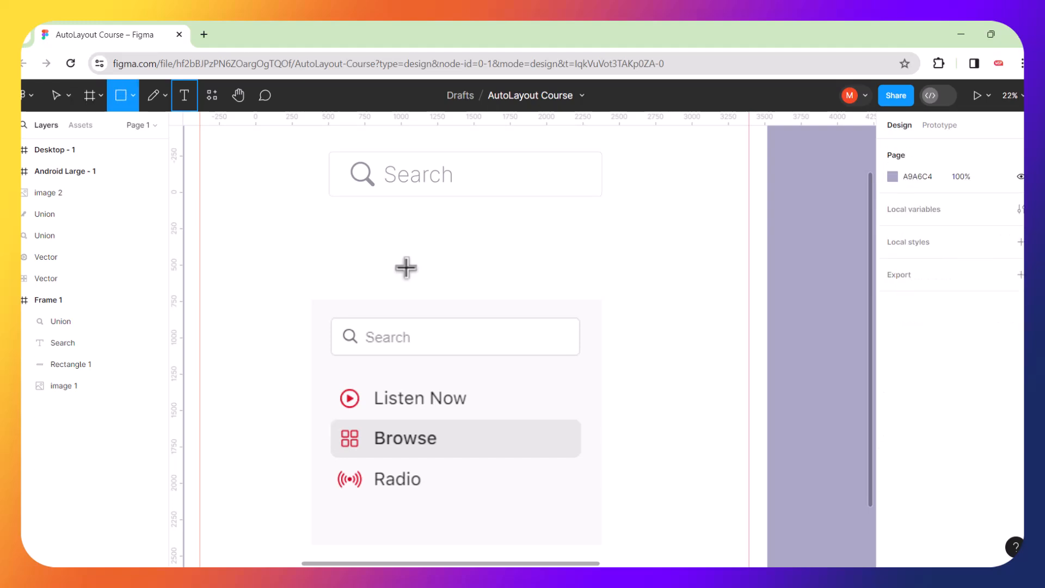
{"action": "key", "text": "h"}
Add a second "Search" text between the search box and the menu image, at about X 1541, Y 1489.
{"action": "left_click", "coordinate": [184, 97]}
{"action": "left_click", "coordinate": [409, 251]}
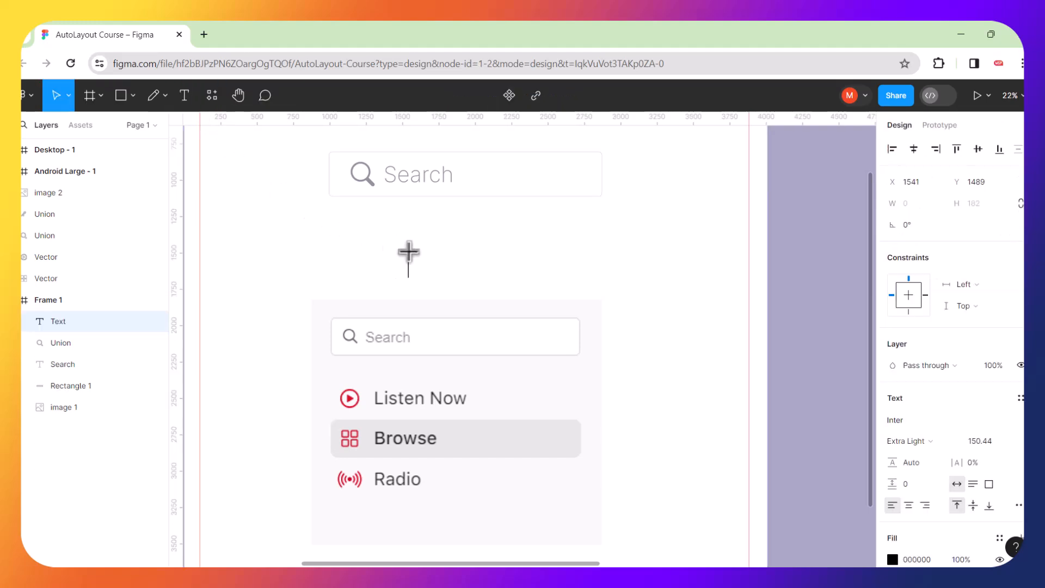
{"action": "type", "text": "Search"}
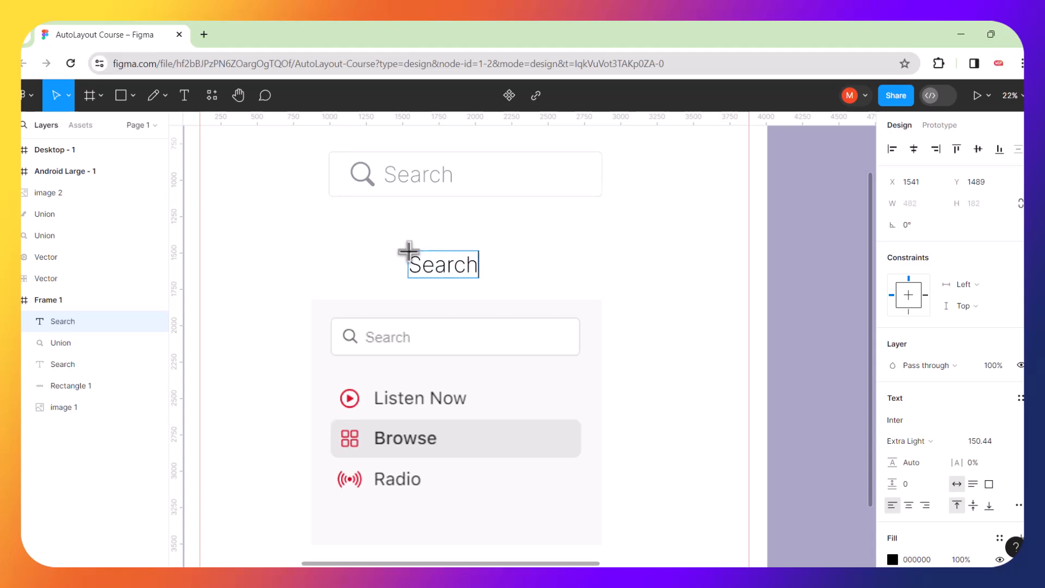
{"action": "key", "text": "Escape"}
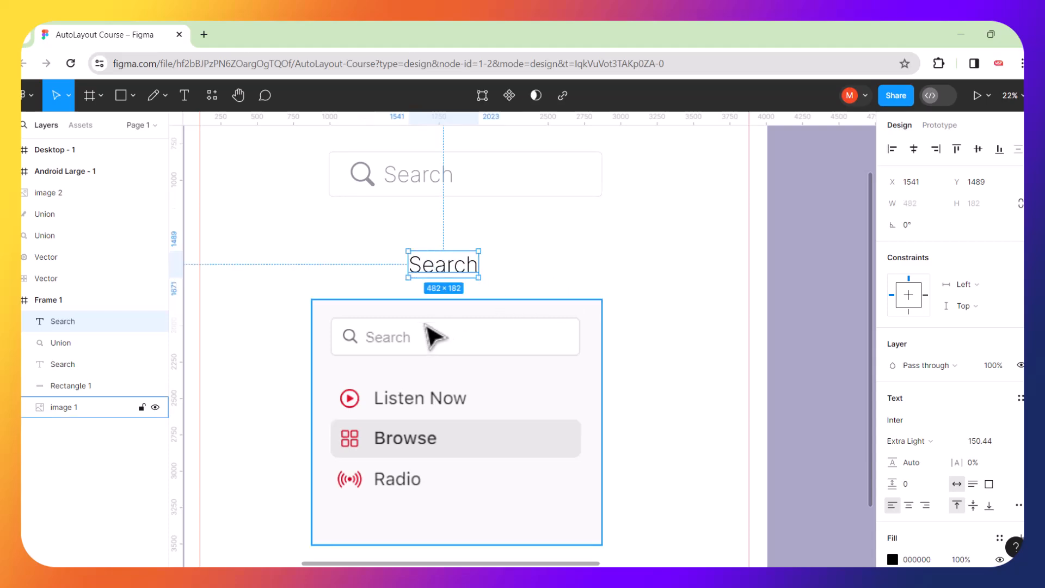
{"action": "scroll", "coordinate": [407, 327], "scroll_direction": "up", "scroll_amount": 2}
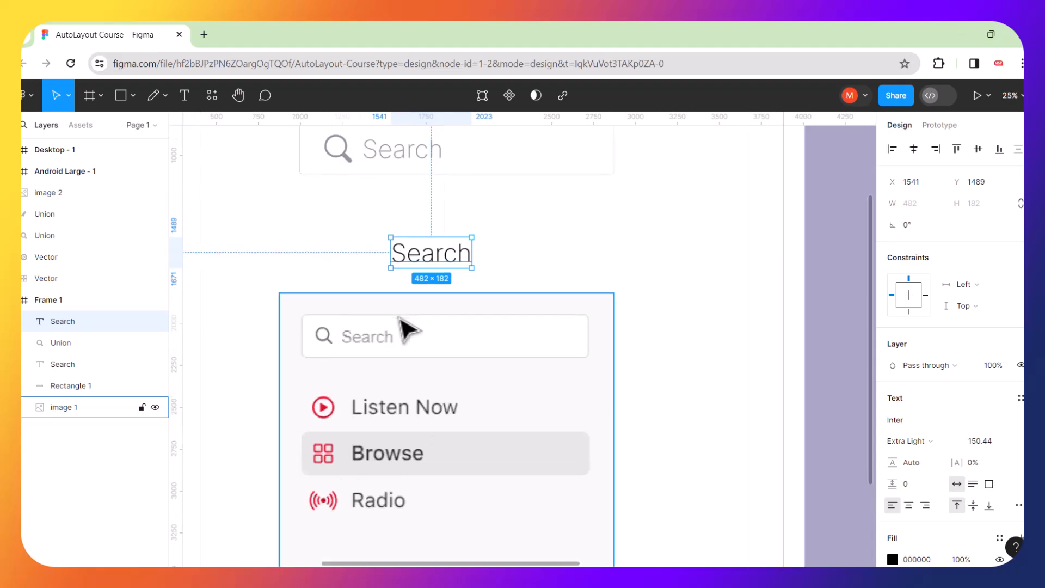
Scale the second "Search" text down to about 393 × 148 and wrap it in an auto layout frame.
{"action": "key", "text": "k"}
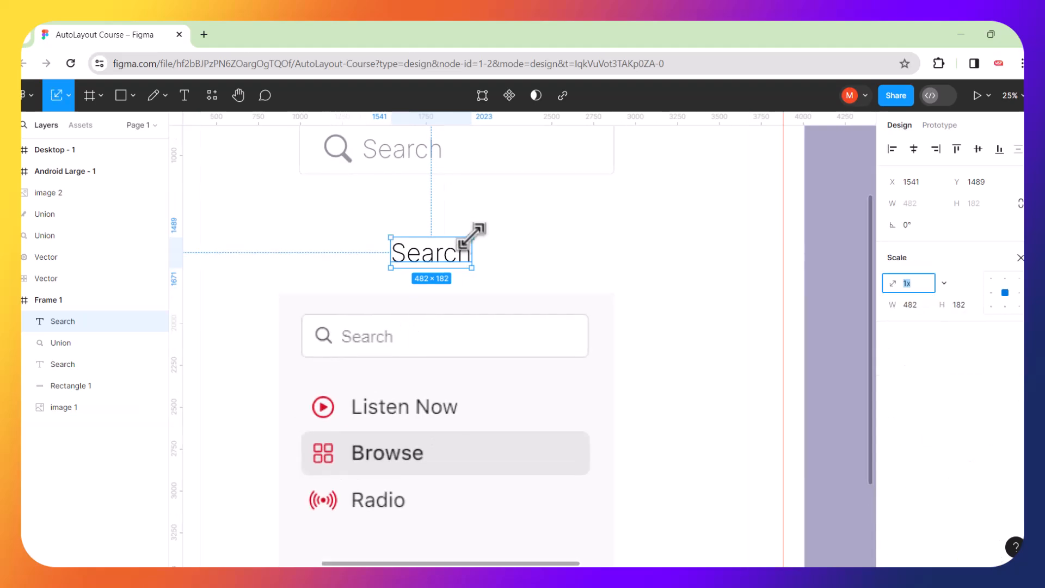
{"action": "left_click_drag", "start_coordinate": [472, 237], "coordinate": [462, 233]}
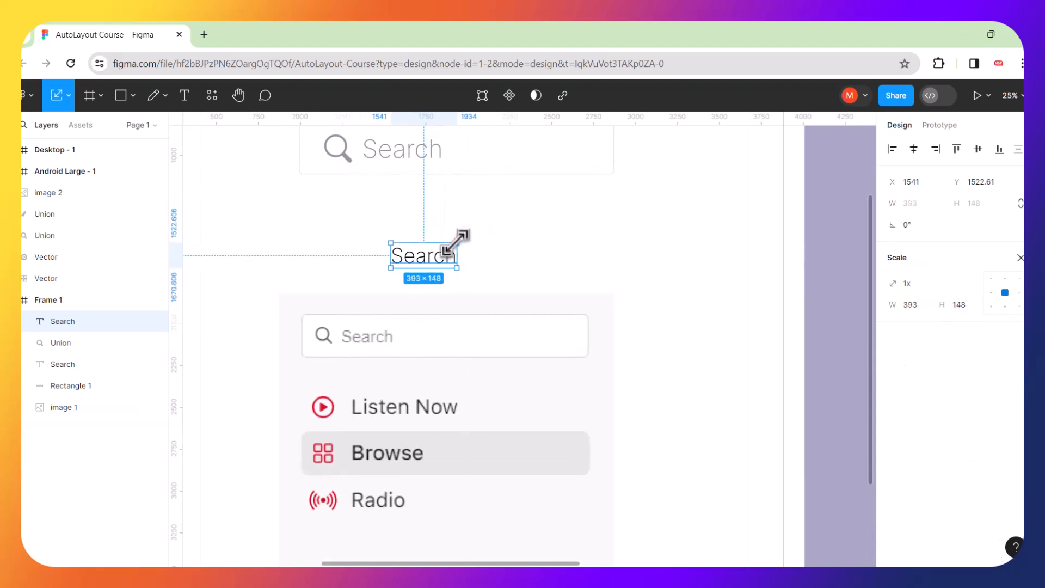
{"action": "left_click", "coordinate": [525, 276]}
{"action": "left_click", "coordinate": [423, 266]}
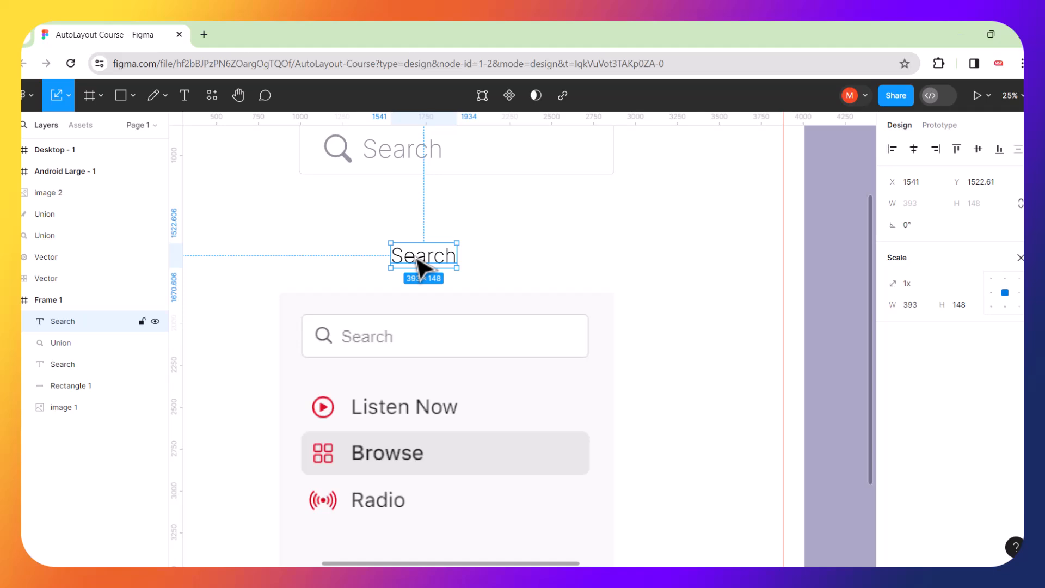
{"action": "right_click", "coordinate": [418, 260]}
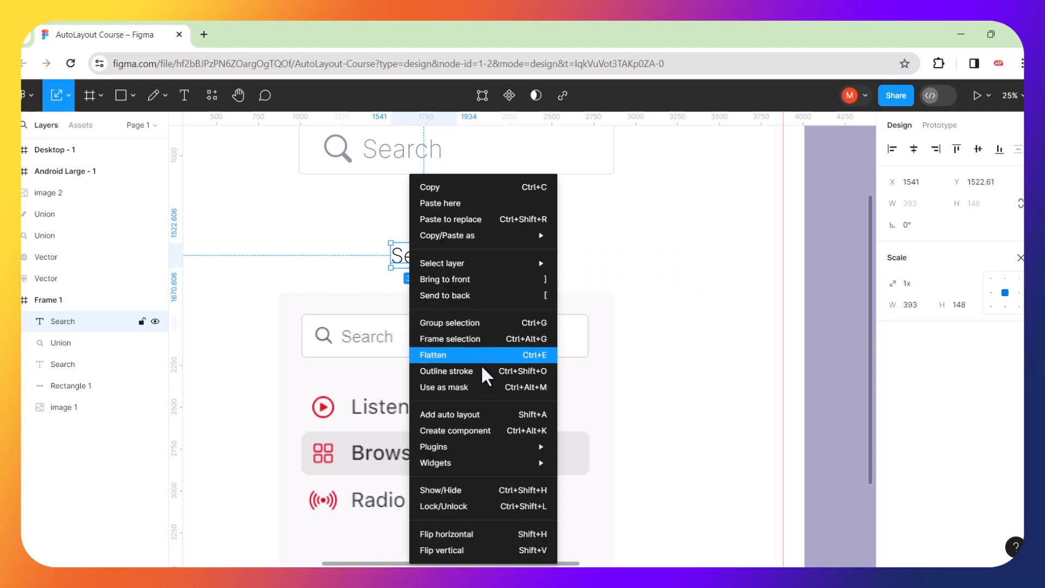
{"action": "left_click", "coordinate": [504, 417]}
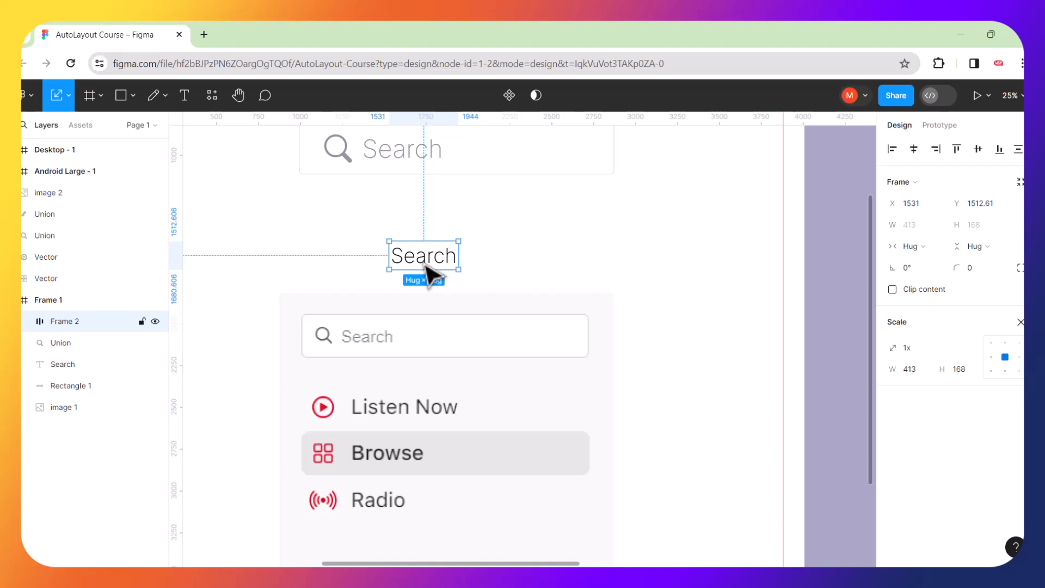
Move the magnifier icon down beside the new "Search" frame and scale it to about 99 × 101.
{"action": "left_click_drag", "start_coordinate": [338, 149], "coordinate": [338, 268]}
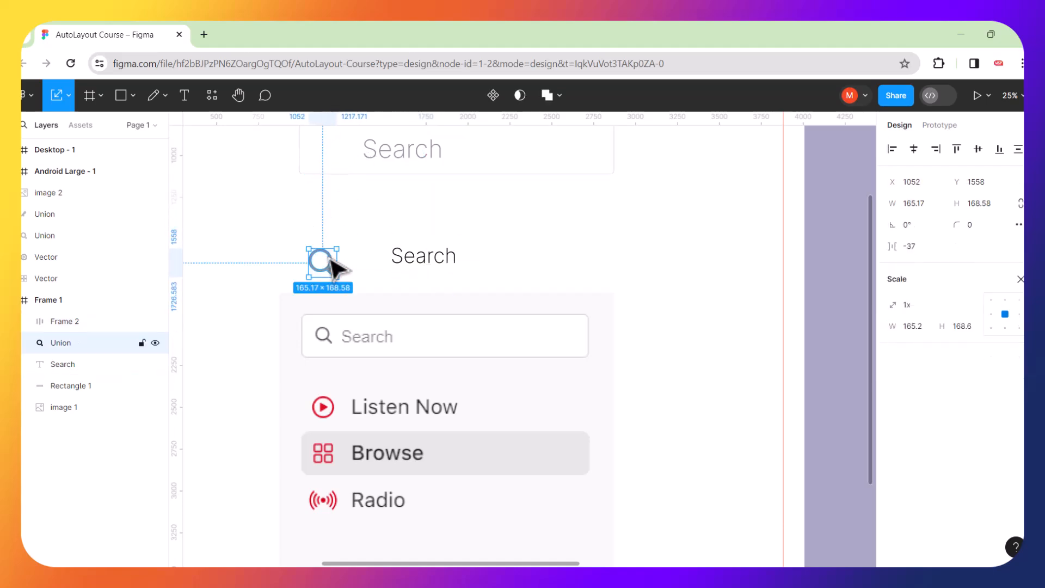
{"action": "scroll", "coordinate": [346, 309], "scroll_direction": "up", "scroll_amount": 5}
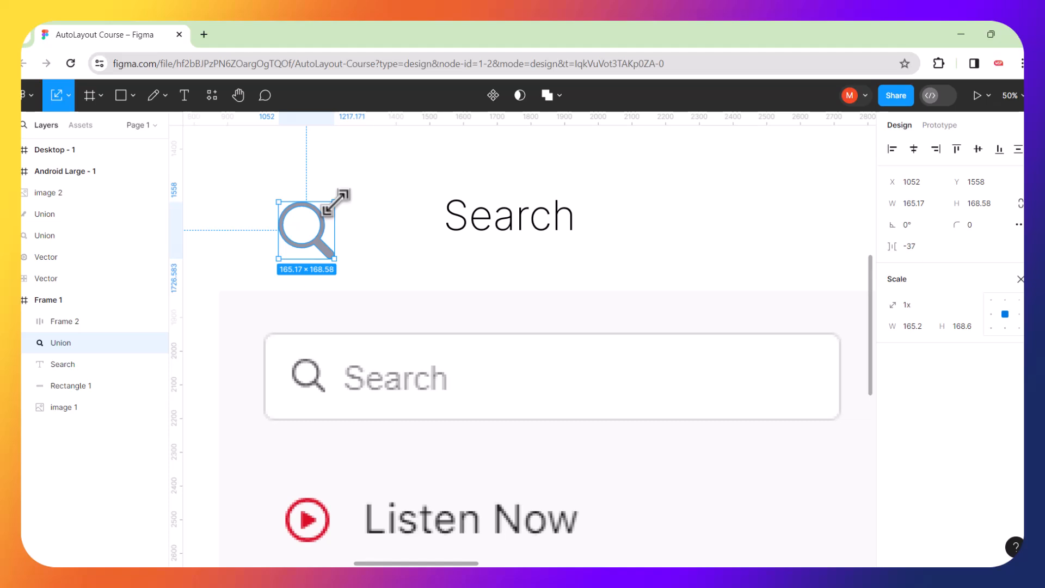
{"action": "left_click_drag", "start_coordinate": [338, 198], "coordinate": [340, 249]}
Scale the "Search" auto layout frame down to about 251 × 102.
{"action": "left_click", "coordinate": [508, 207]}
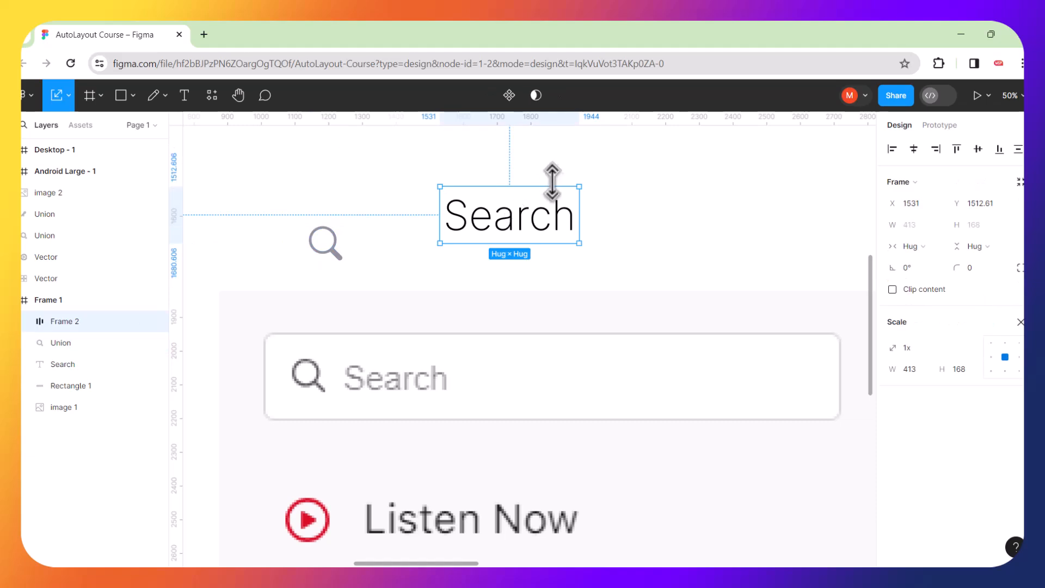
{"action": "left_click_drag", "start_coordinate": [577, 184], "coordinate": [527, 212]}
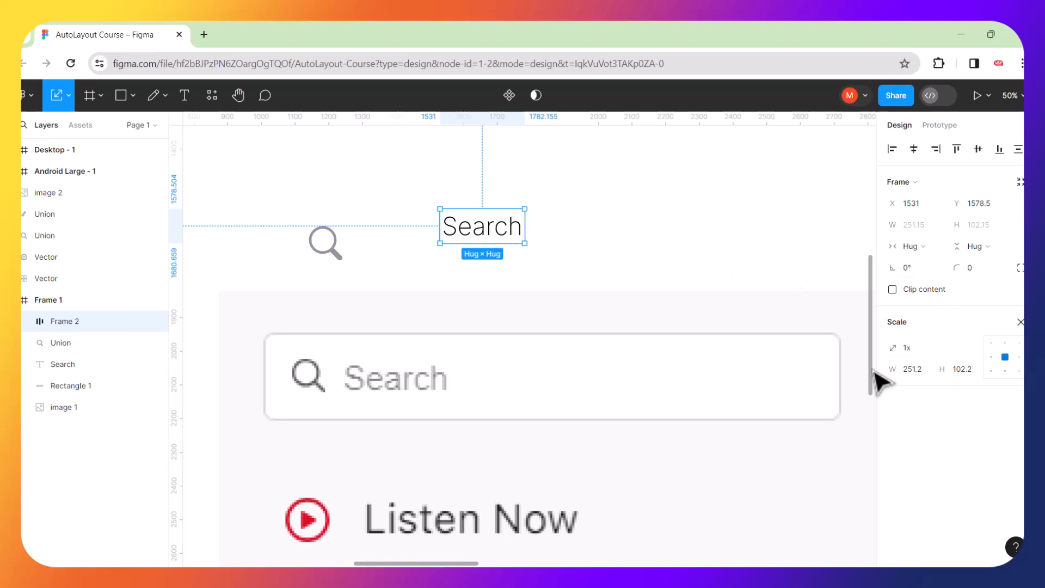
{"action": "key", "text": "v"}
Change the "Search" frame's text colour to the grey 92929D sampled from the magnifier icon.
{"action": "scroll", "coordinate": [920, 456], "scroll_direction": "down", "scroll_amount": 4}
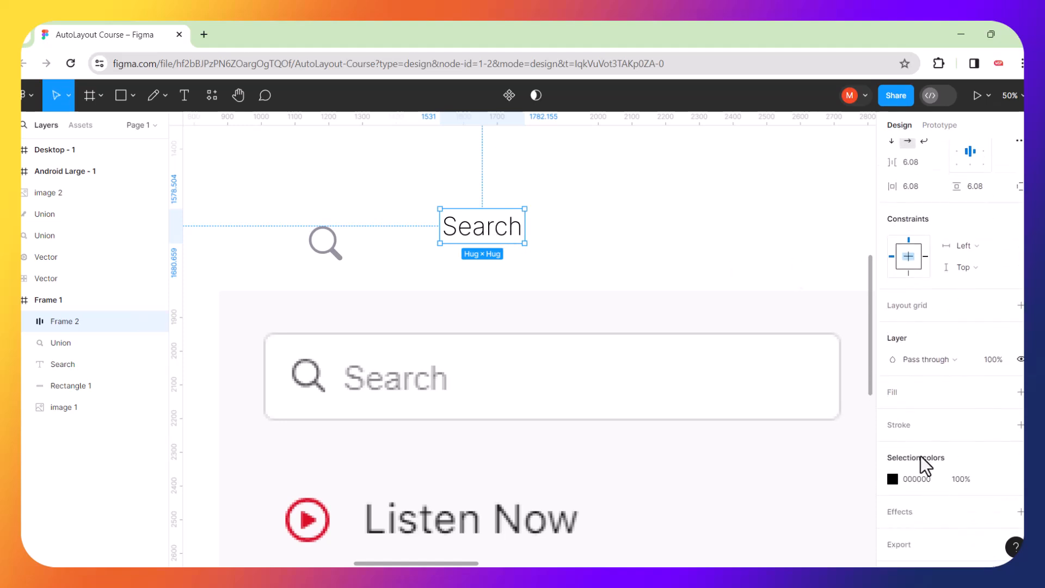
{"action": "left_click", "coordinate": [893, 479]}
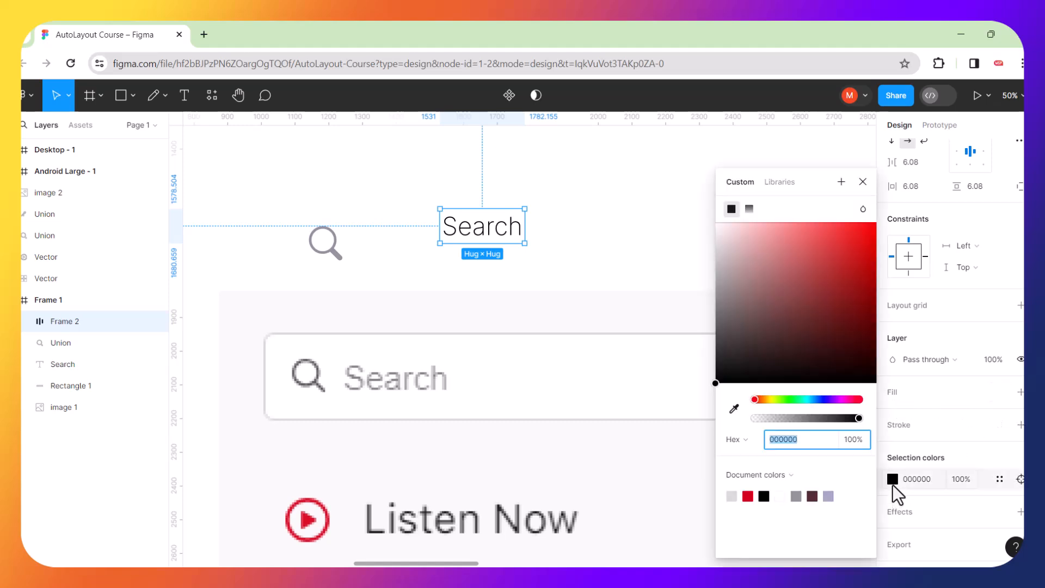
{"action": "left_click", "coordinate": [814, 309]}
{"action": "left_click", "coordinate": [734, 408]}
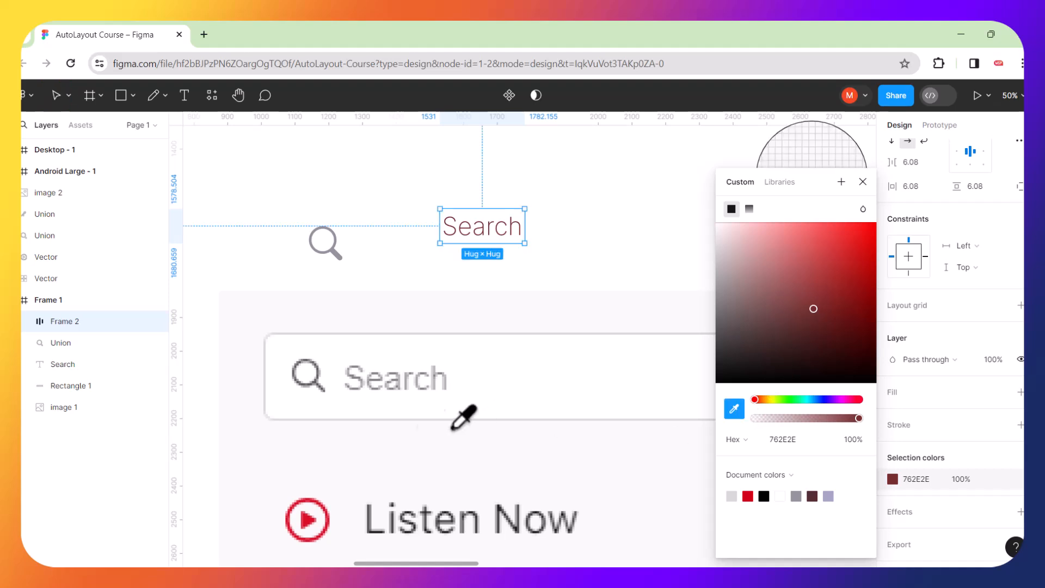
{"action": "left_click", "coordinate": [335, 255]}
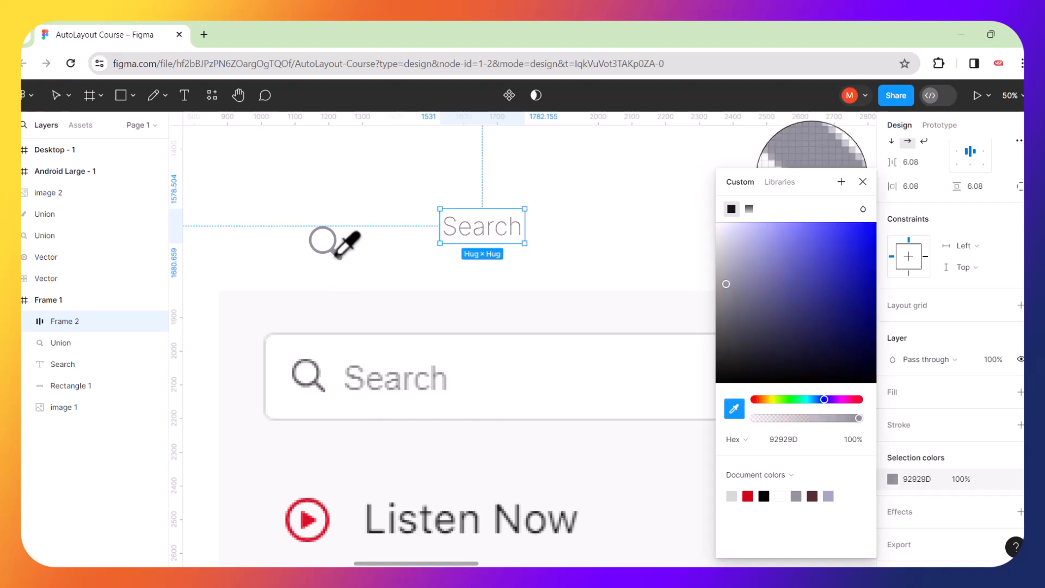
{"action": "left_click", "coordinate": [482, 309]}
Move the magnifier icon closer to the "Search" frame, at about X 1375, Y 1624.
{"action": "scroll", "coordinate": [509, 299], "scroll_direction": "up", "scroll_amount": 1}
{"action": "scroll", "coordinate": [509, 299], "scroll_direction": "left", "scroll_amount": 2}
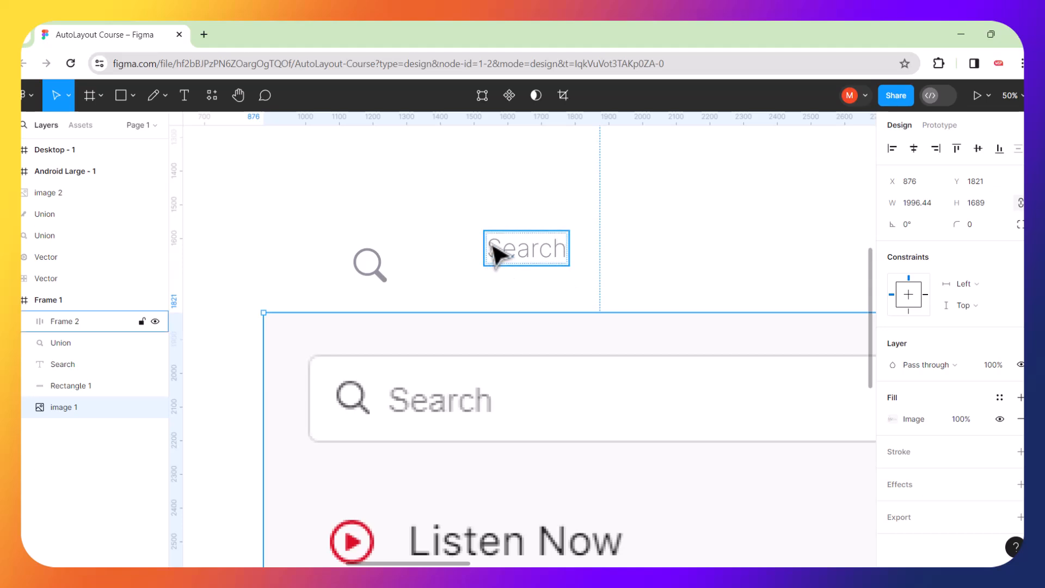
{"action": "left_click_drag", "start_coordinate": [382, 279], "coordinate": [464, 274]}
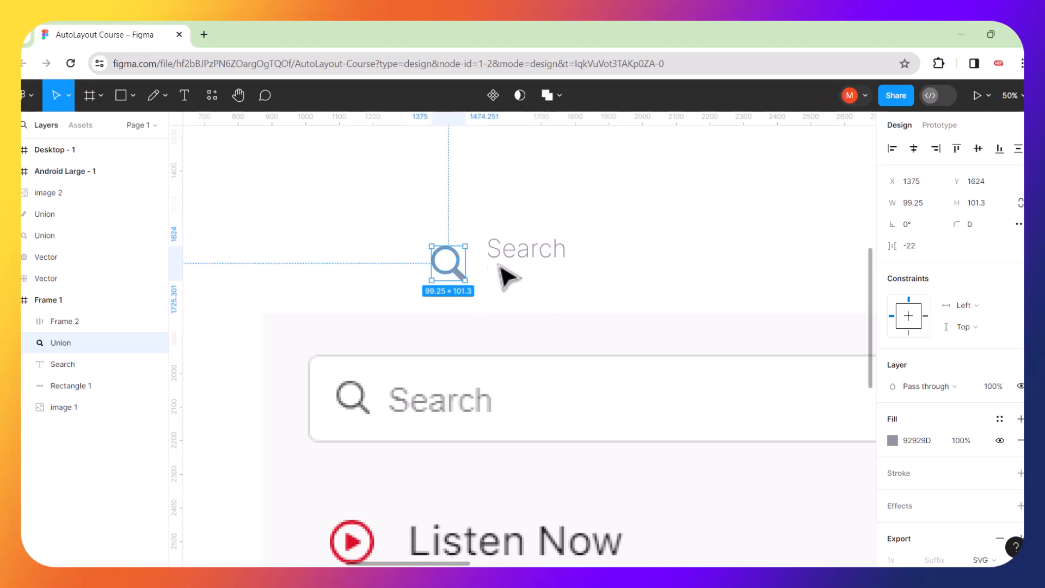
{"action": "scroll", "coordinate": [507, 278], "scroll_direction": "up", "scroll_amount": 5}
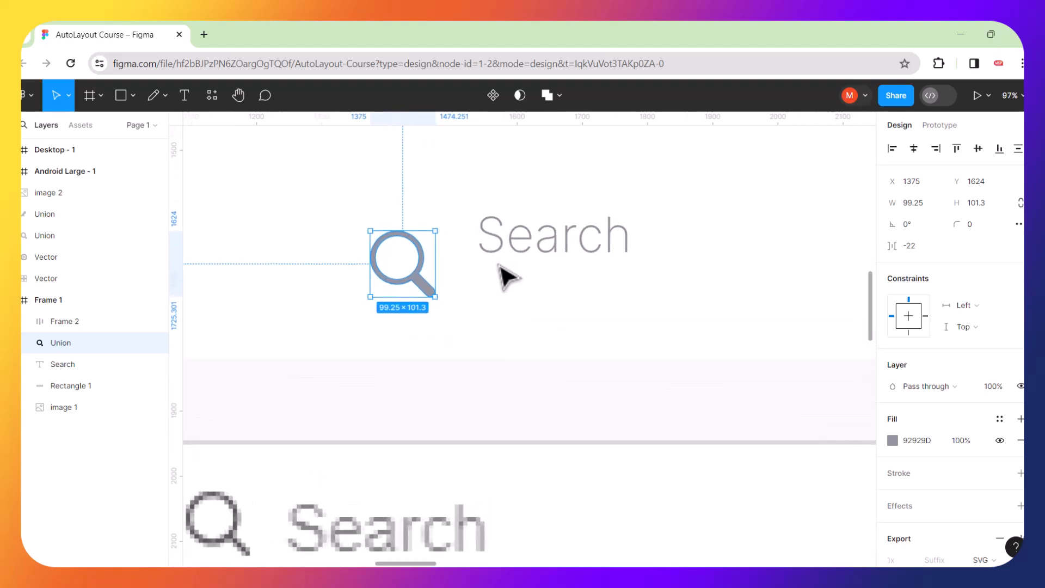
Try to insert the magnifier icon into the "Search" auto layout frame ahead of the text.
{"action": "left_click", "coordinate": [527, 253]}
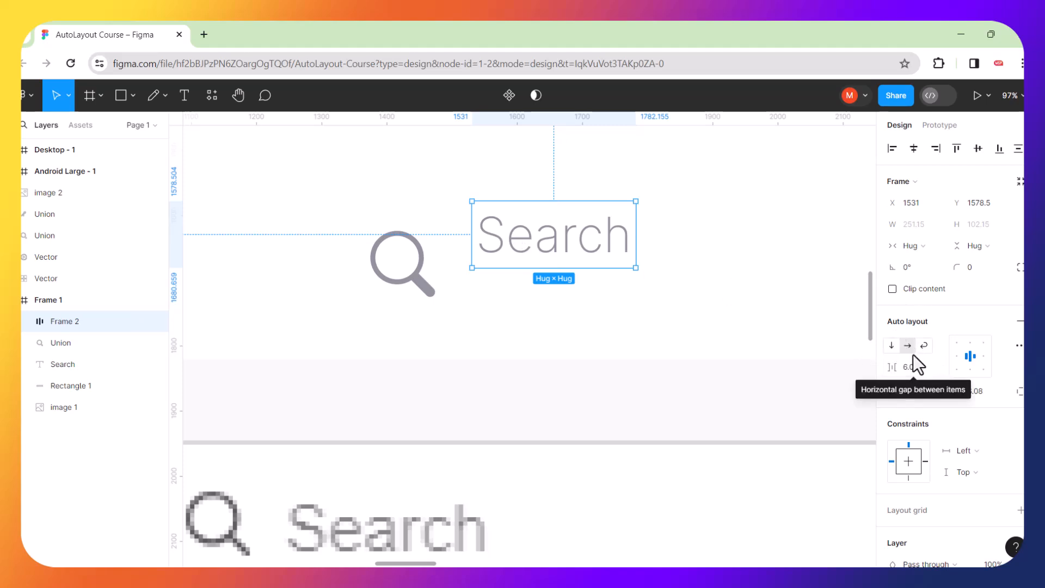
{"action": "left_click", "coordinate": [426, 284]}
{"action": "left_click_drag", "start_coordinate": [427, 284], "coordinate": [525, 247]}
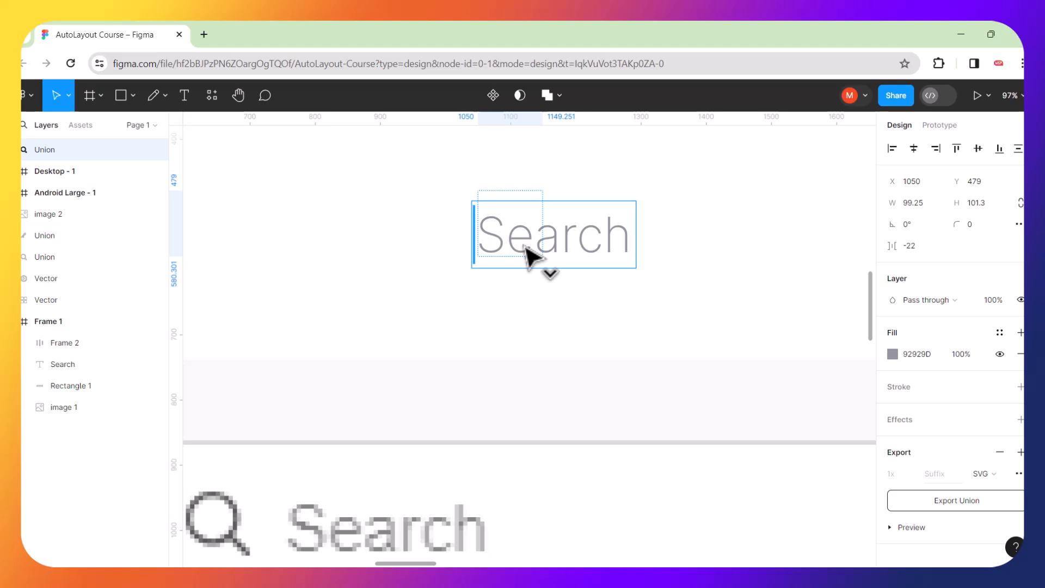
{"action": "left_click_drag", "start_coordinate": [526, 246], "coordinate": [499, 240]}
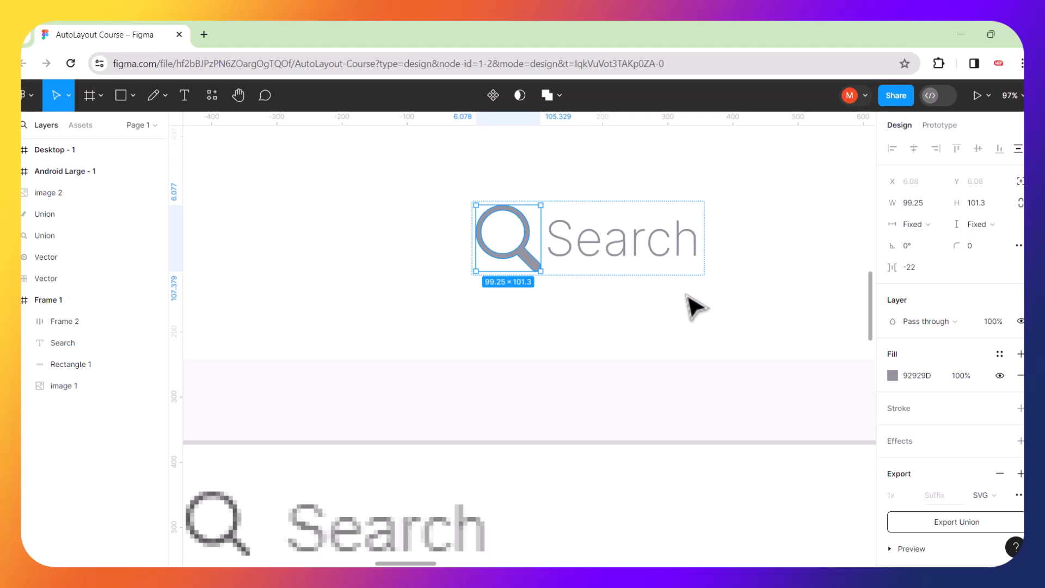
{"action": "key", "text": "ctrl+z"}
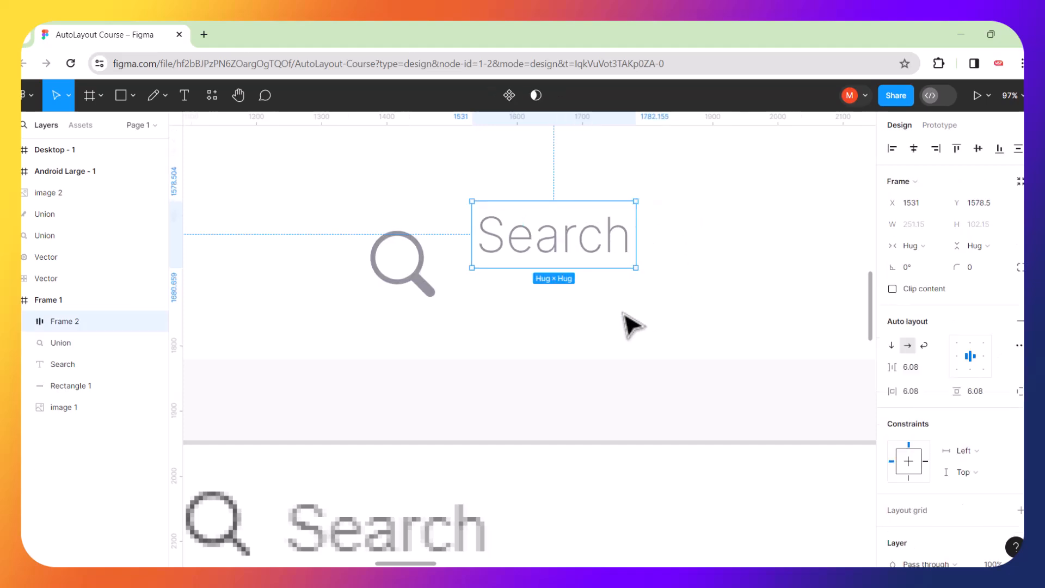
{"action": "left_click", "coordinate": [708, 326]}
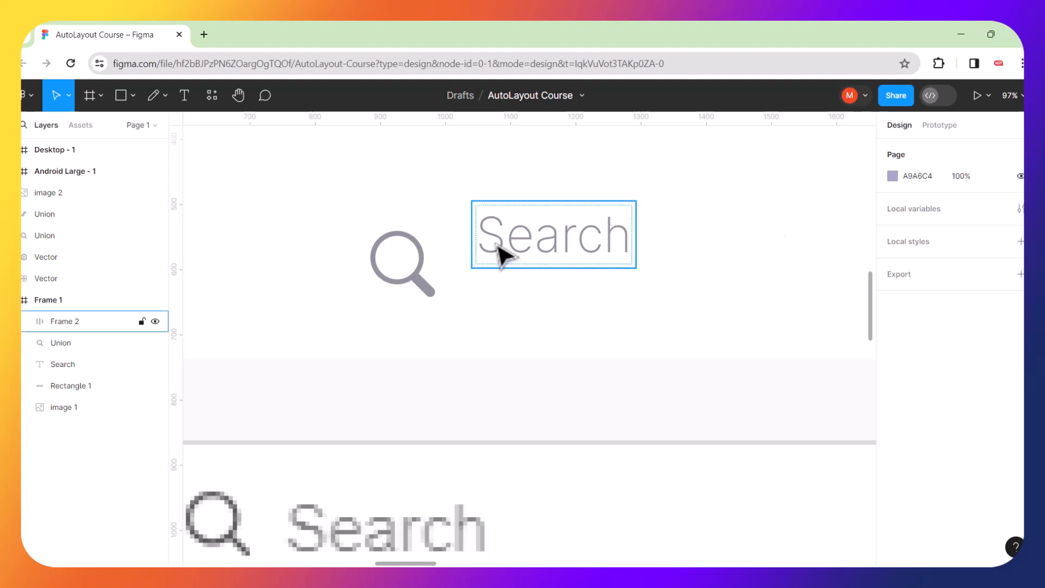
Nest the magnifier icon inside the "Search" auto layout frame, directly before the text.
{"action": "left_click", "coordinate": [421, 275]}
{"action": "left_click_drag", "start_coordinate": [421, 275], "coordinate": [511, 245]}
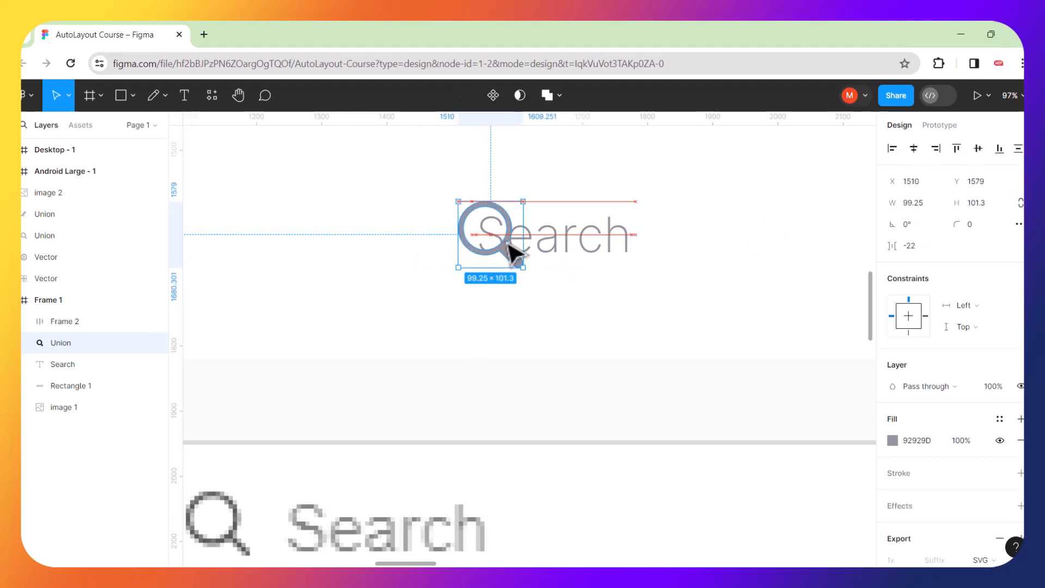
{"action": "key", "text": "ctrl+shift"}
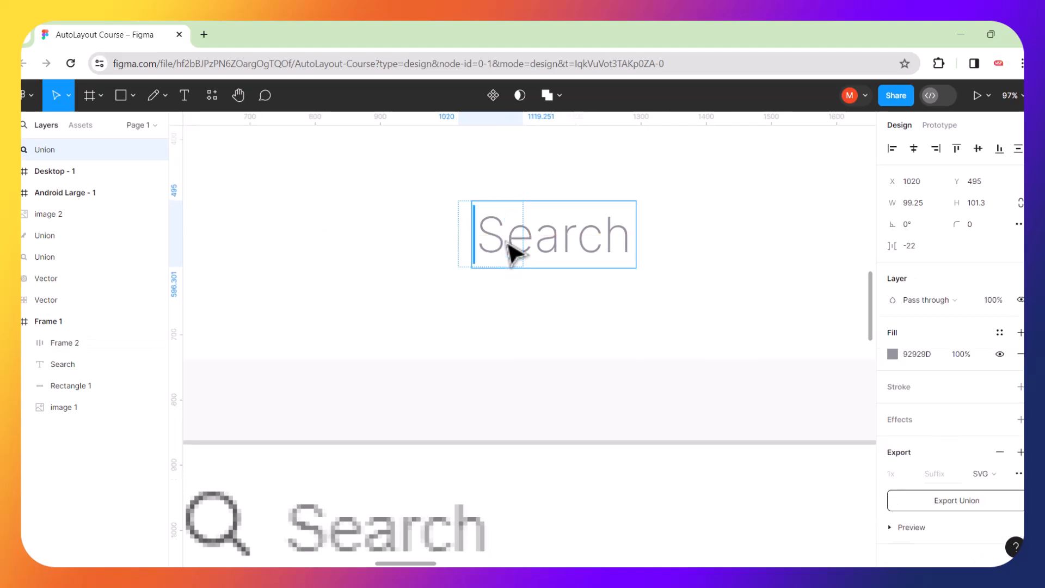
{"action": "left_click_drag", "start_coordinate": [510, 252], "coordinate": [489, 256]}
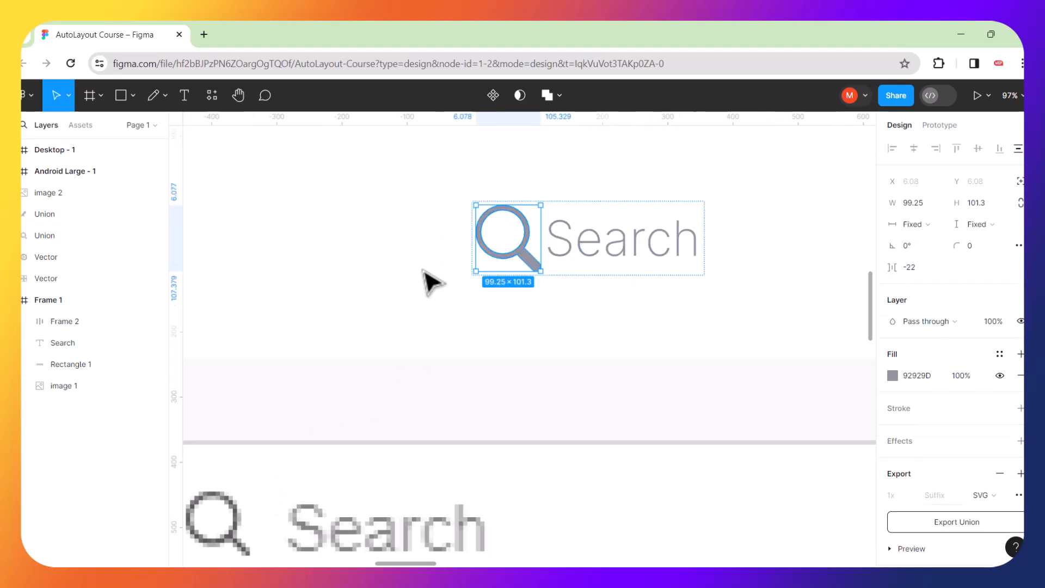
{"action": "scroll", "coordinate": [428, 278], "scroll_direction": "right", "scroll_amount": 3}
{"action": "left_click", "coordinate": [545, 306]}
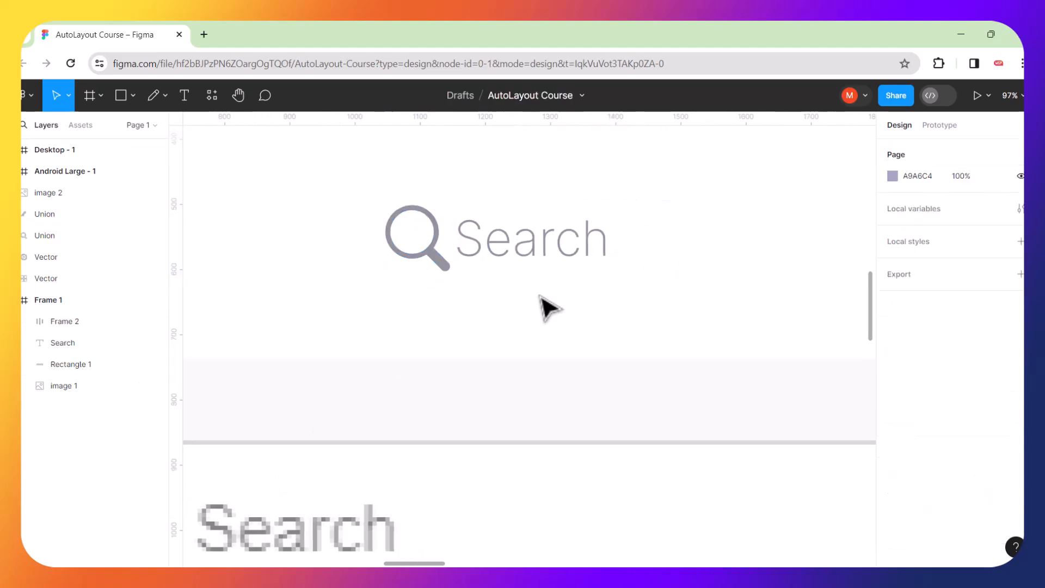
Move the auto layout frame holding the icon and "Search" text to about X 1563, Y 1585.
{"action": "scroll", "coordinate": [545, 305], "scroll_direction": "up", "scroll_amount": 5}
{"action": "left_click", "coordinate": [419, 218]}
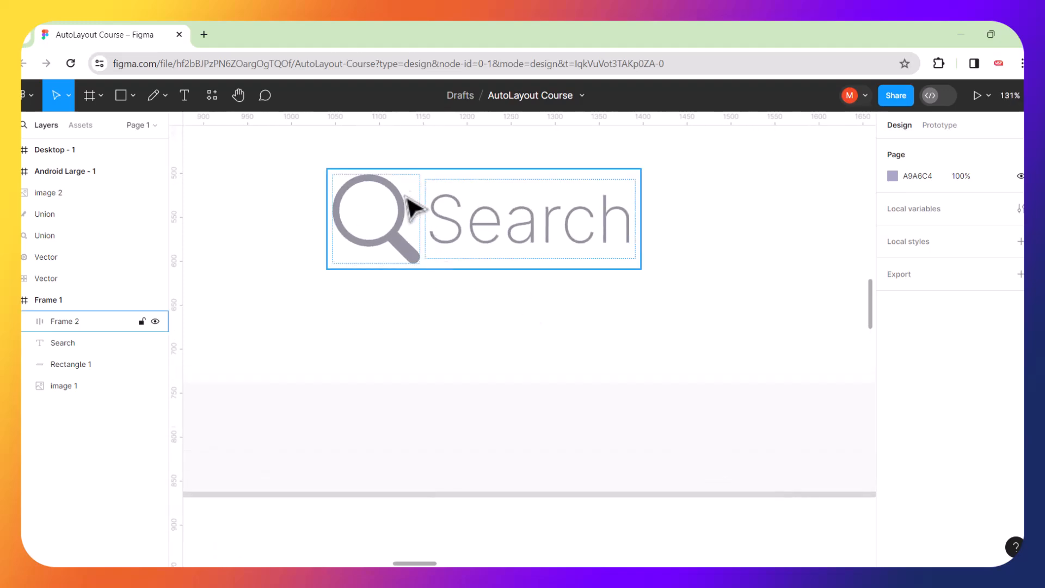
{"action": "left_click", "coordinate": [388, 173]}
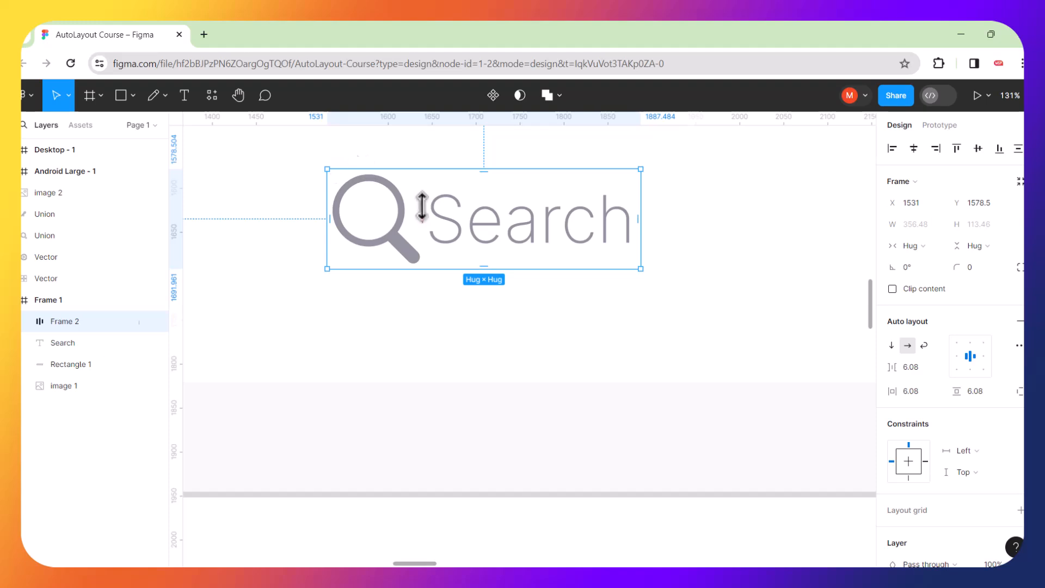
{"action": "scroll", "coordinate": [497, 278], "scroll_direction": "up", "scroll_amount": 2}
{"action": "left_click", "coordinate": [373, 229]}
{"action": "left_click", "coordinate": [374, 252]}
{"action": "left_click_drag", "start_coordinate": [384, 250], "coordinate": [412, 256]}
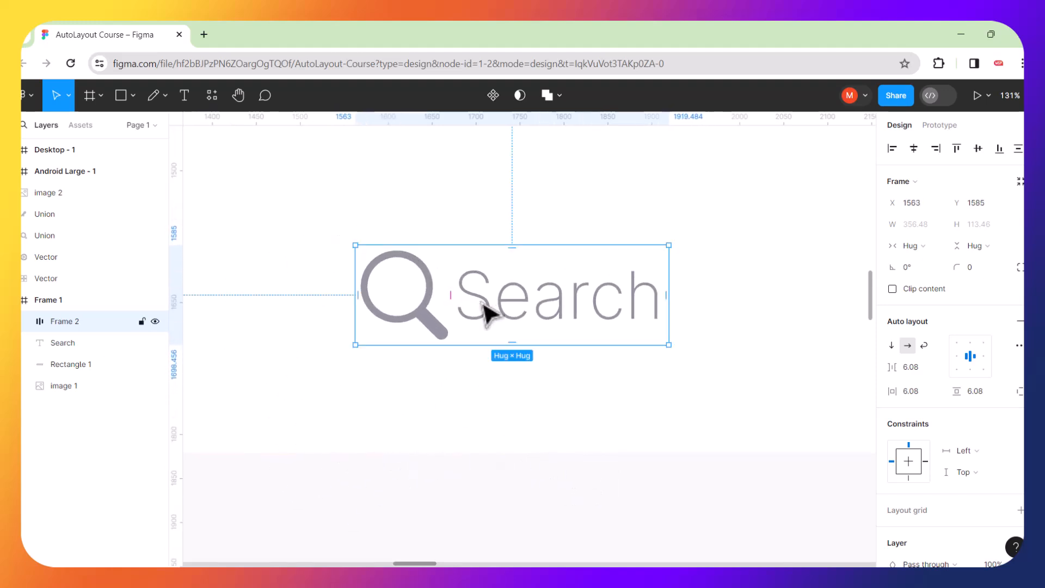
Increase the auto layout gap between the magnifier icon and the "Search" text to 27.
{"action": "scroll", "coordinate": [487, 313], "scroll_direction": "down", "scroll_amount": 5}
{"action": "scroll", "coordinate": [483, 312], "scroll_direction": "down", "scroll_amount": 2}
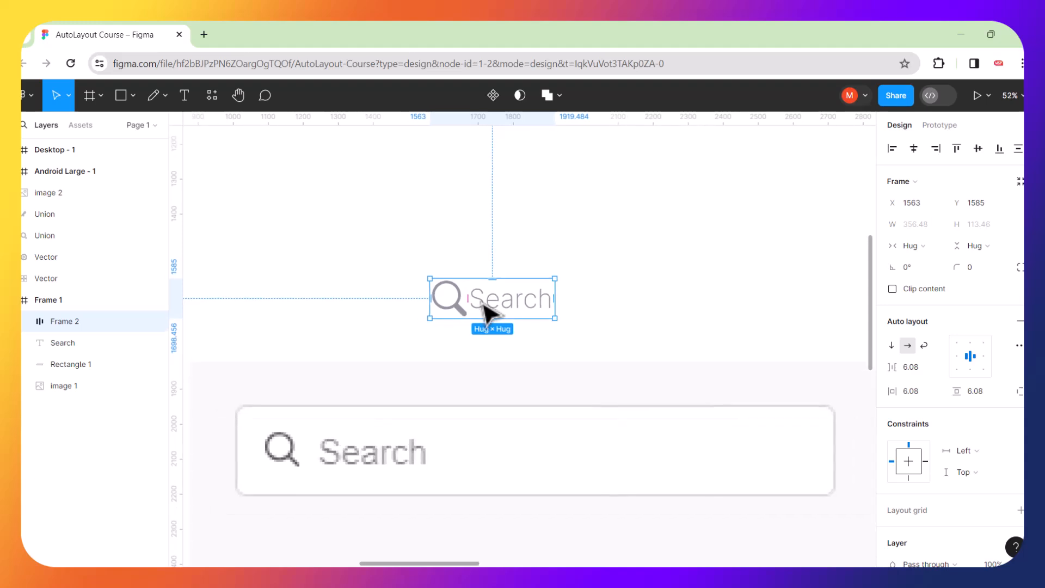
{"action": "scroll", "coordinate": [414, 370], "scroll_direction": "down", "scroll_amount": 2}
{"action": "scroll", "coordinate": [414, 371], "scroll_direction": "left", "scroll_amount": 3}
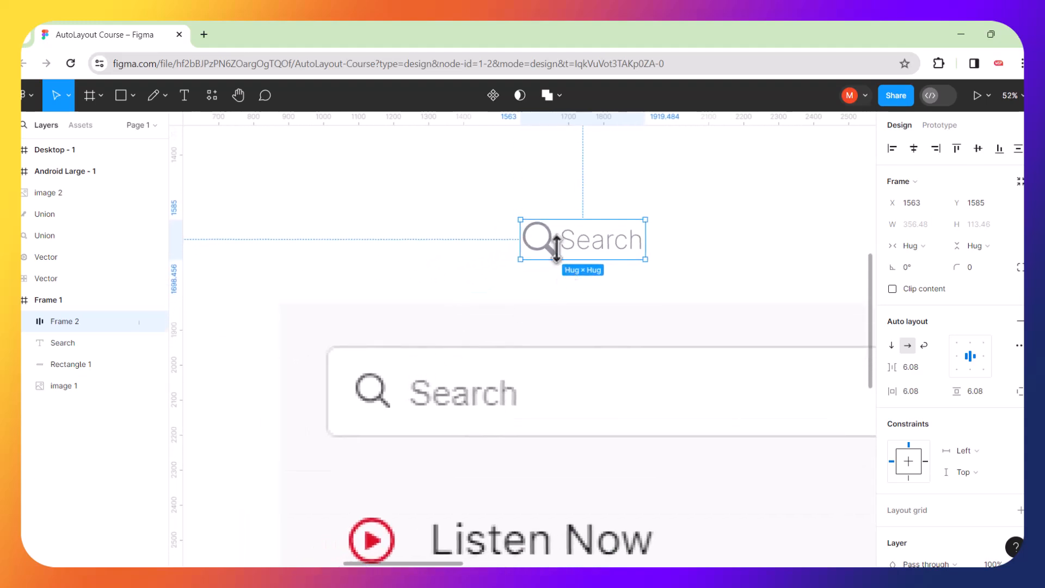
{"action": "scroll", "coordinate": [537, 250], "scroll_direction": "up", "scroll_amount": 5}
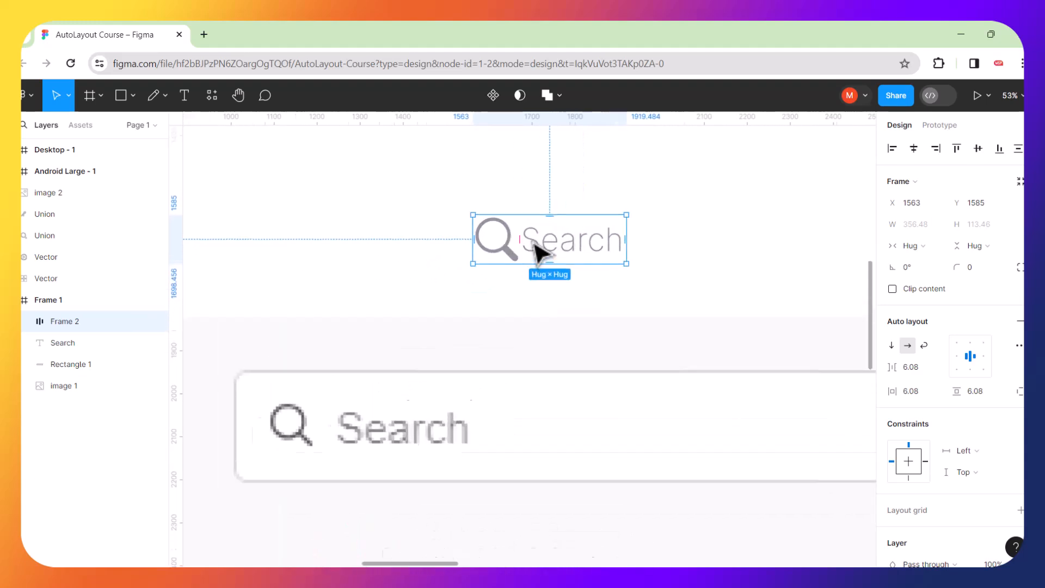
{"action": "mouse_move", "coordinate": [508, 238]}
{"action": "left_mouse_down"}
{"action": "mouse_move", "coordinate": [532, 238]}
{"action": "mouse_move", "coordinate": [517, 238]}
{"action": "left_mouse_up"}
{"action": "scroll", "coordinate": [573, 253], "scroll_direction": "right", "scroll_amount": 2}
{"action": "scroll", "coordinate": [573, 252], "scroll_direction": "down", "scroll_amount": 1}
{"action": "scroll", "coordinate": [574, 253], "scroll_direction": "down", "scroll_amount": 5}
{"action": "left_click", "coordinate": [692, 246]}
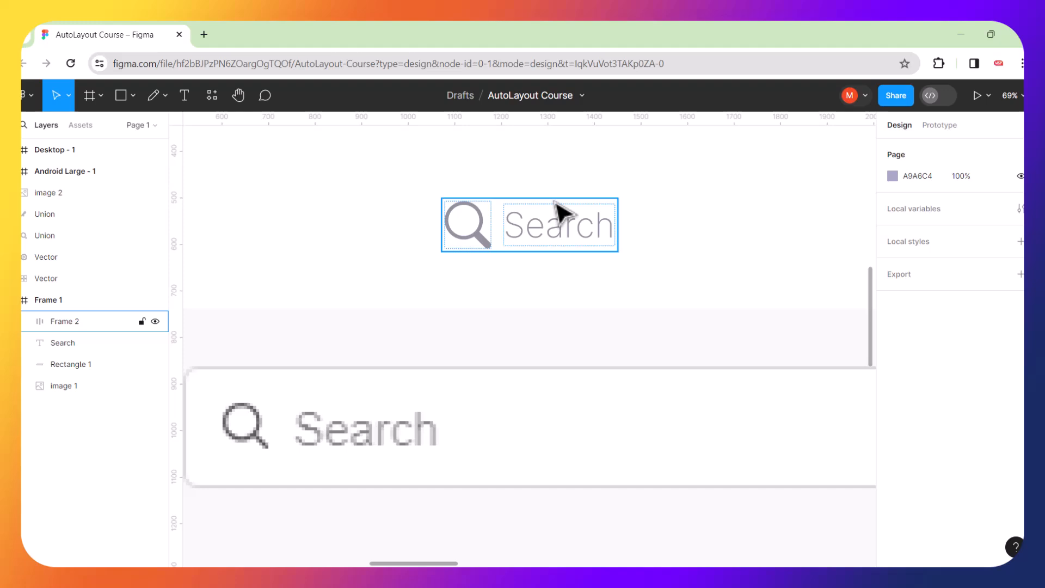
Check the icon and "Search" frame's auto layout spacing and centre alignment.
{"action": "left_click", "coordinate": [544, 232]}
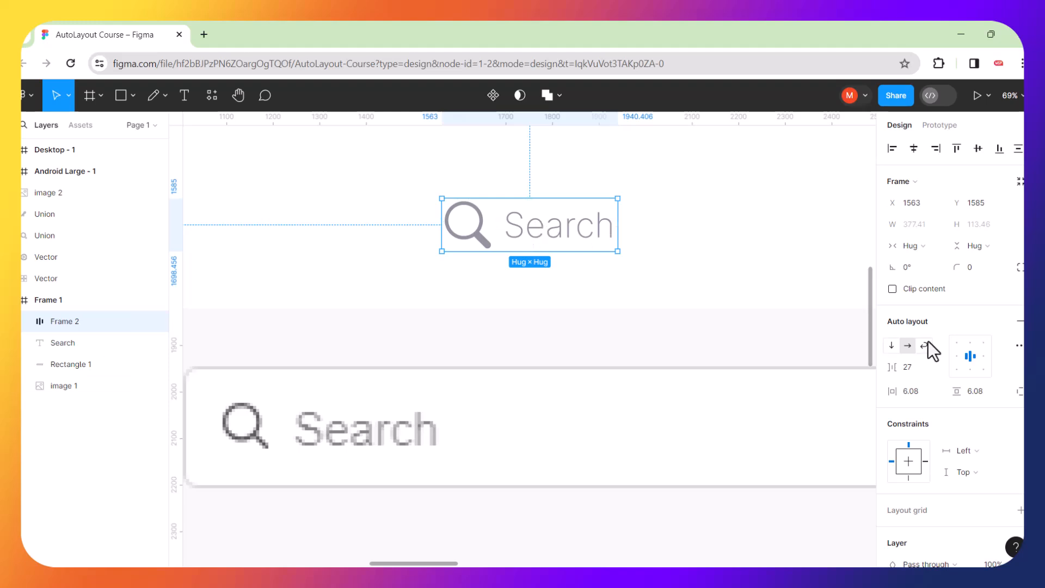
{"action": "left_click", "coordinate": [971, 357]}
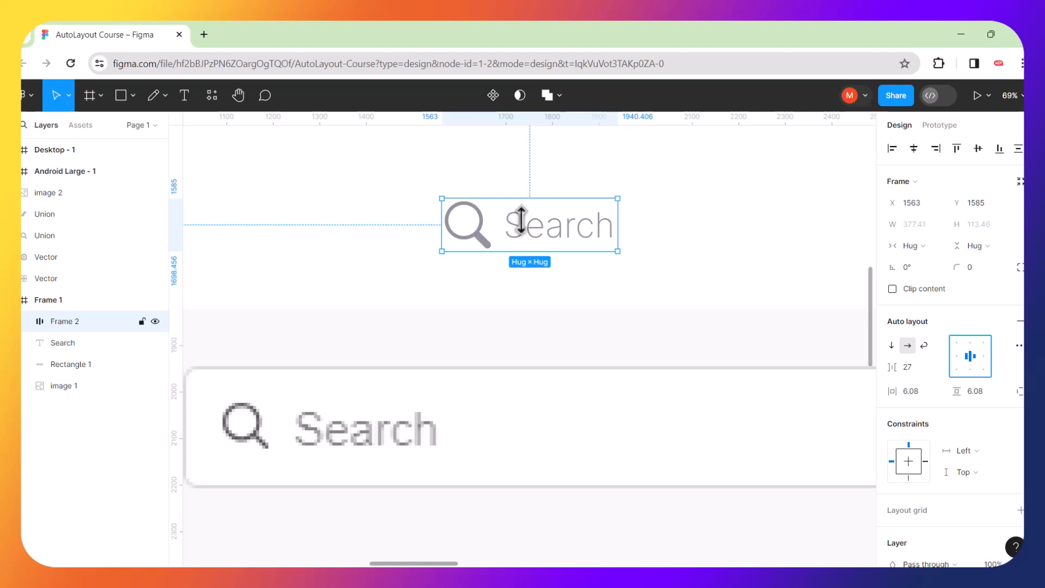
{"action": "left_click", "coordinate": [608, 262]}
{"action": "scroll", "coordinate": [609, 262], "scroll_direction": "down", "scroll_amount": 4}
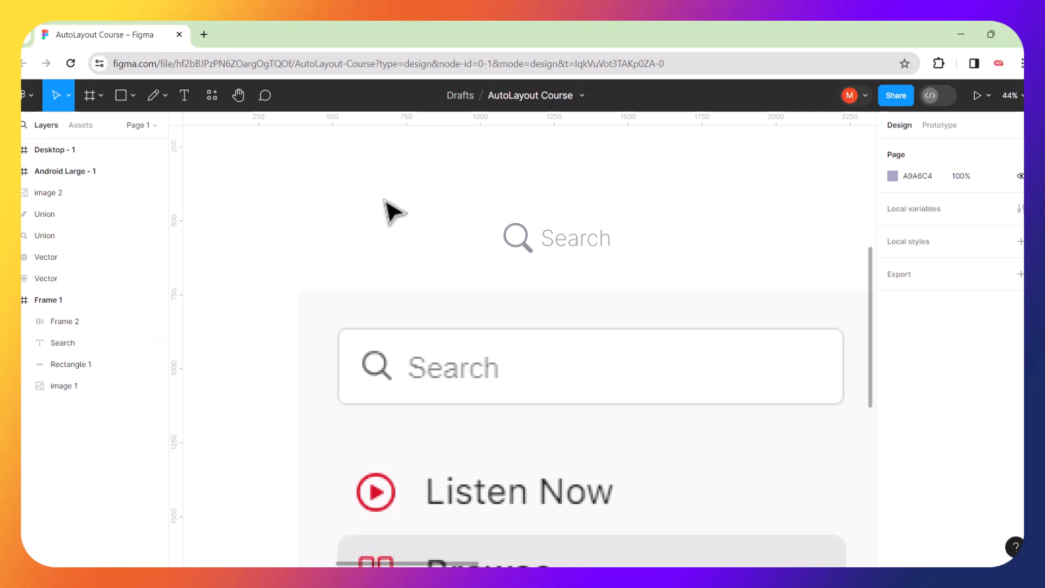
{"action": "left_click", "coordinate": [121, 92]}
{"action": "mouse_move", "coordinate": [444, 194]}
{"action": "left_mouse_down"}
{"action": "mouse_move", "coordinate": [696, 263]}
{"action": "mouse_move", "coordinate": [783, 255]}
{"action": "left_mouse_up"}
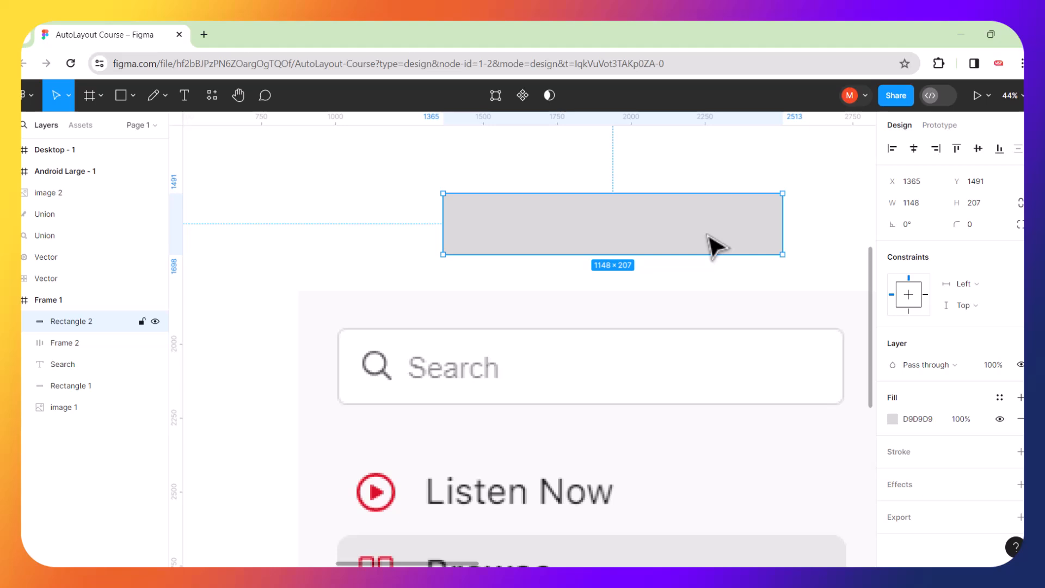
{"action": "key", "text": "Delete"}
Move the icon and "Search" frame to about X 1275, Y 1646 and add a stroke sampled from the magnifier's grey, 92929D.
{"action": "left_click", "coordinate": [588, 246]}
{"action": "left_click_drag", "start_coordinate": [577, 235], "coordinate": [492, 252]}
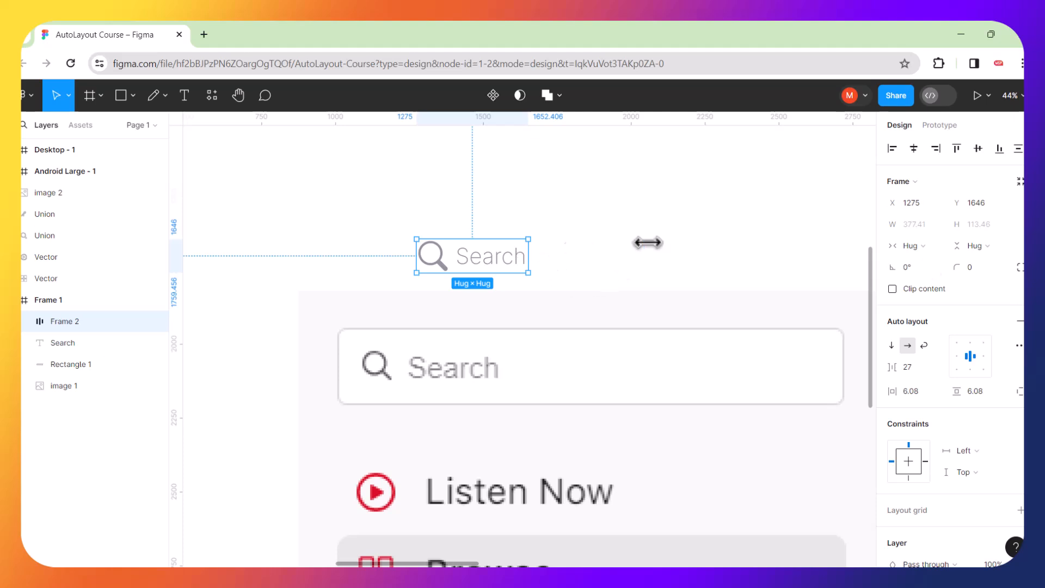
{"action": "scroll", "coordinate": [953, 349], "scroll_direction": "down", "scroll_amount": 5}
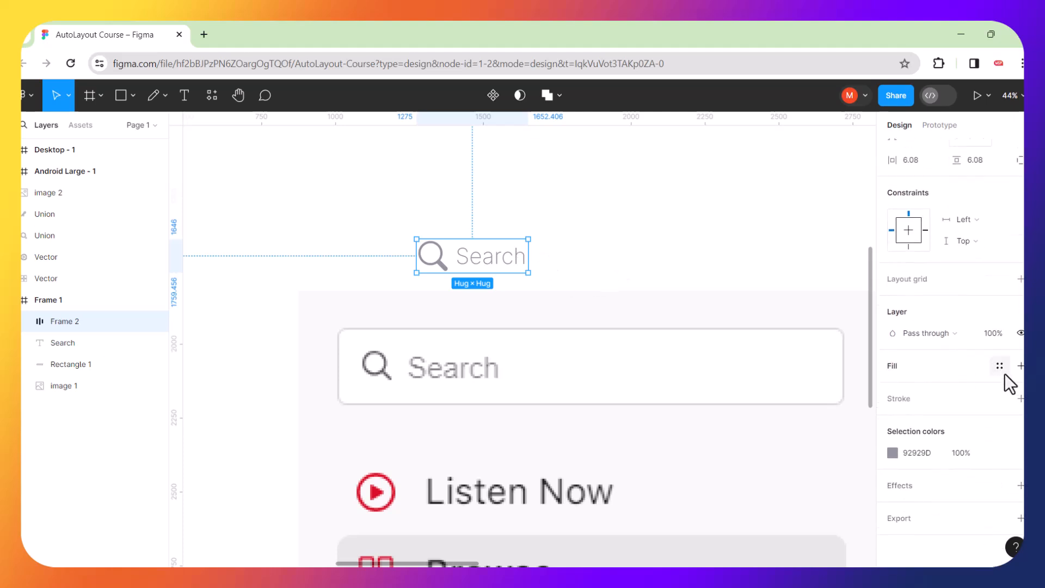
{"action": "left_click", "coordinate": [1021, 398]}
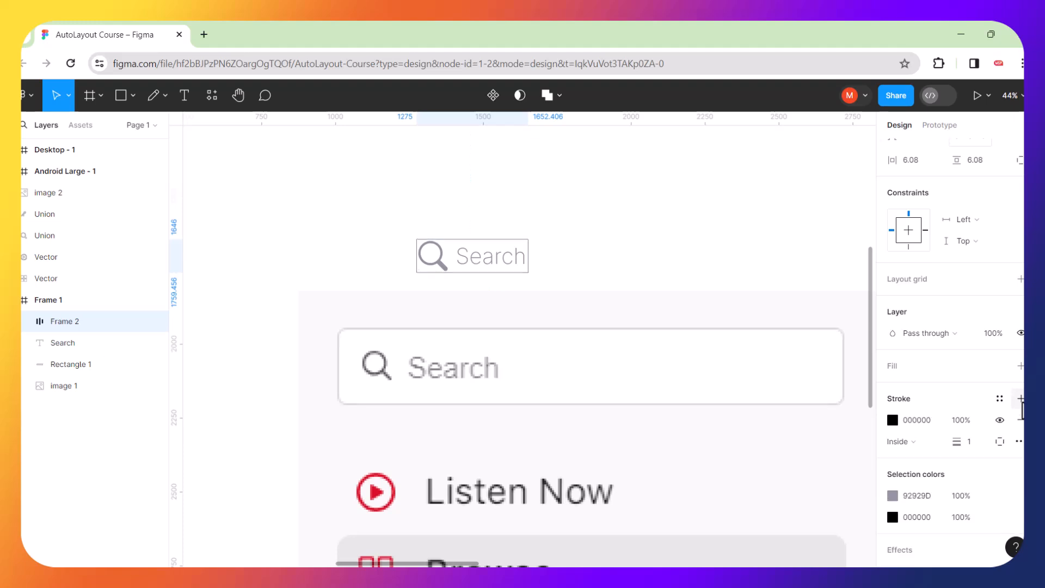
{"action": "left_click", "coordinate": [893, 420]}
{"action": "left_click", "coordinate": [734, 409]}
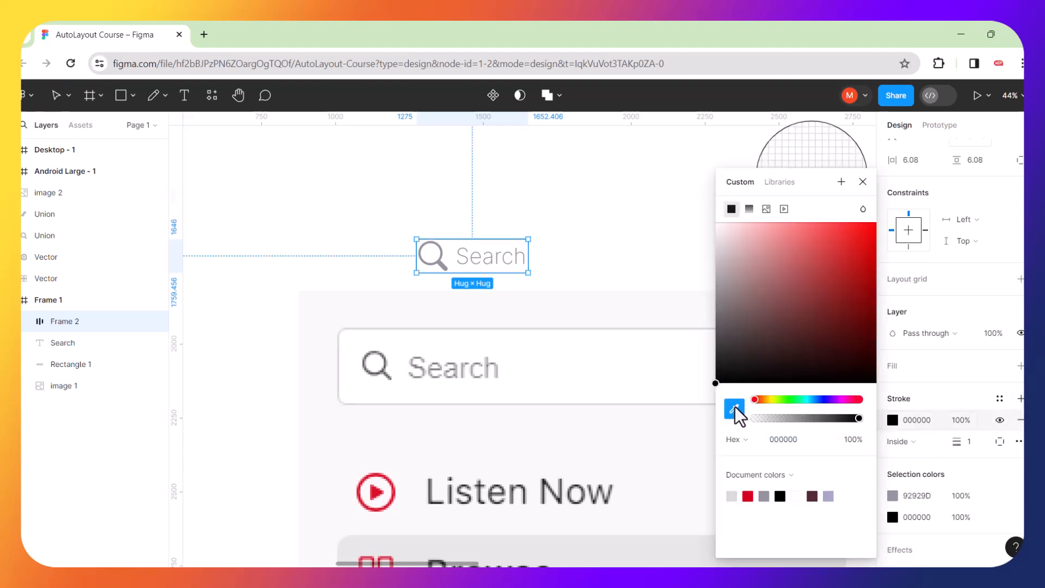
{"action": "left_click", "coordinate": [447, 269]}
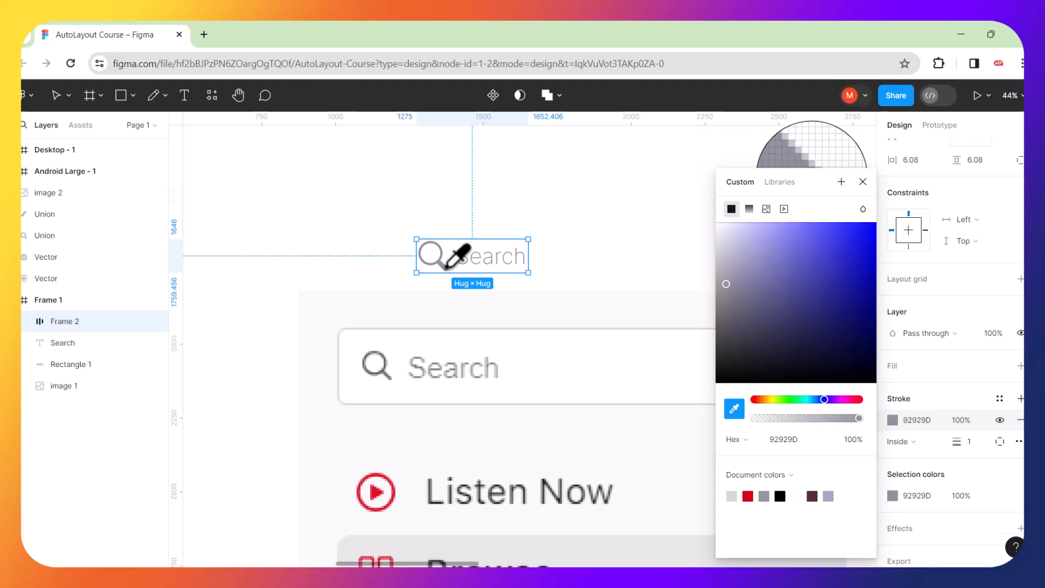
{"action": "left_click", "coordinate": [695, 392]}
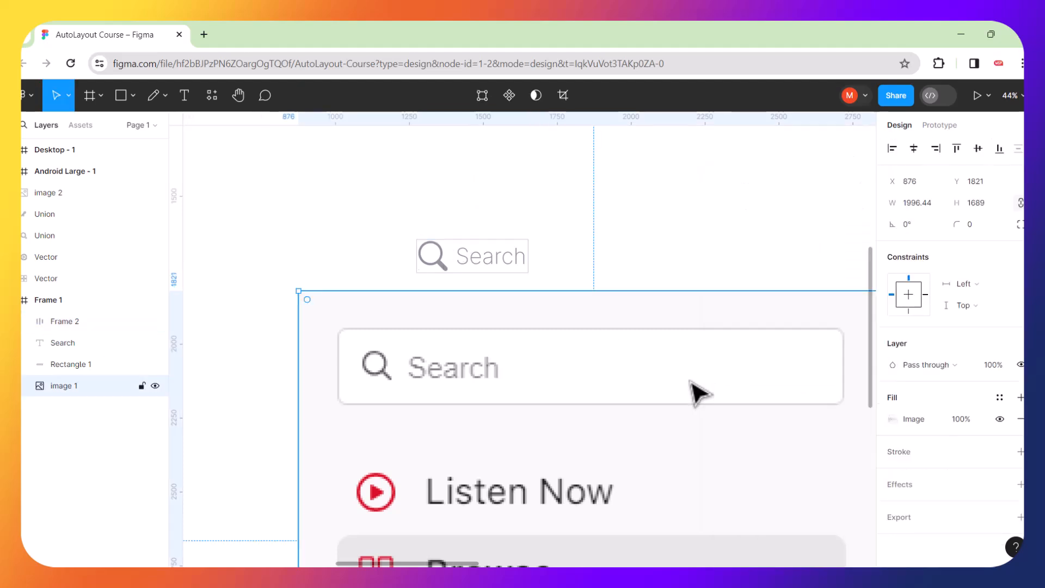
{"action": "left_click", "coordinate": [657, 244]}
{"action": "left_click", "coordinate": [528, 271]}
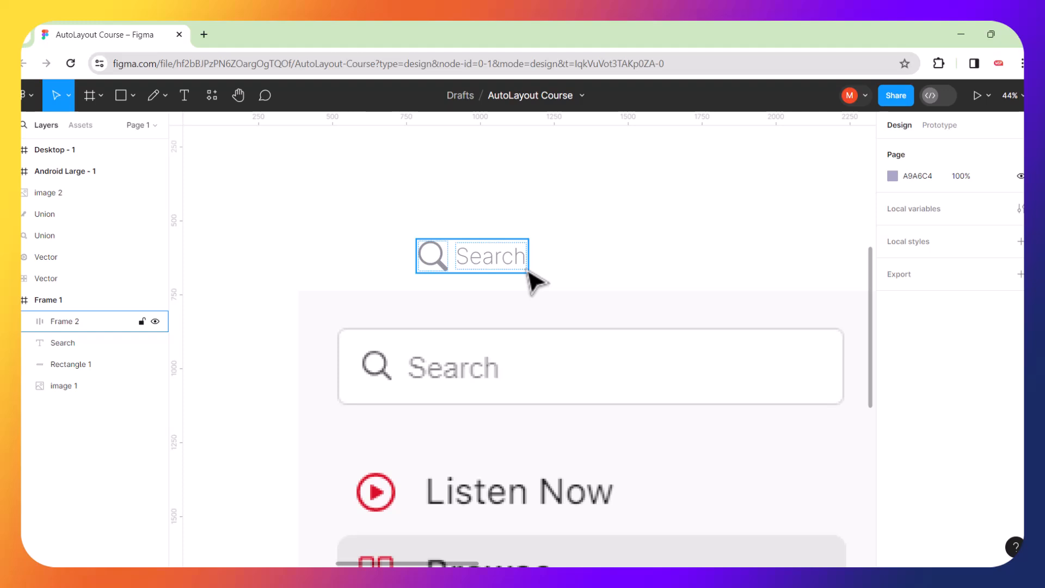
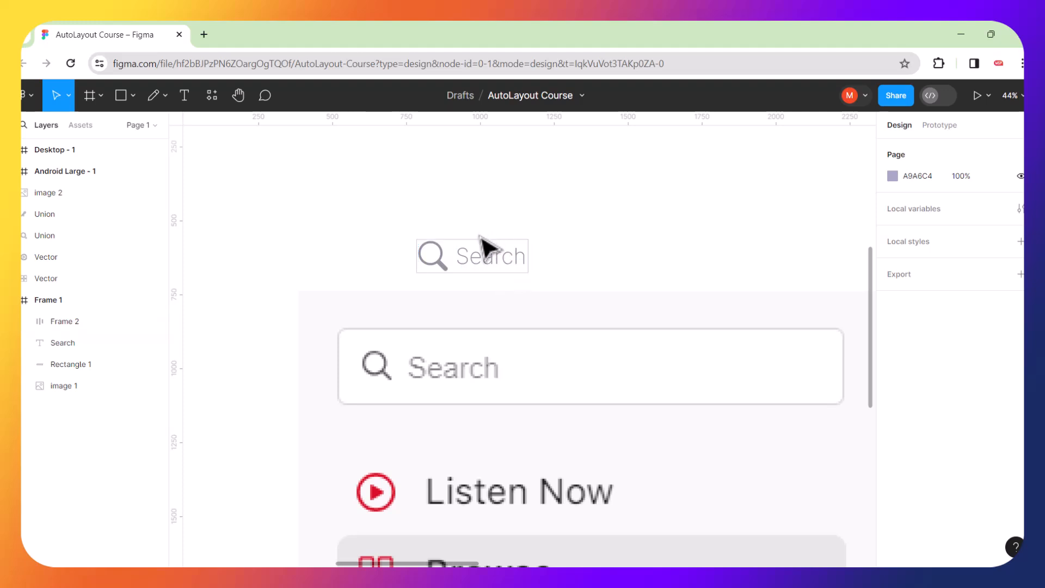
Set the "Search" auto layout frame's horizontal padding to 45, after trying 10 and 30.
{"action": "left_click", "coordinate": [477, 256]}
{"action": "left_click", "coordinate": [450, 252]}
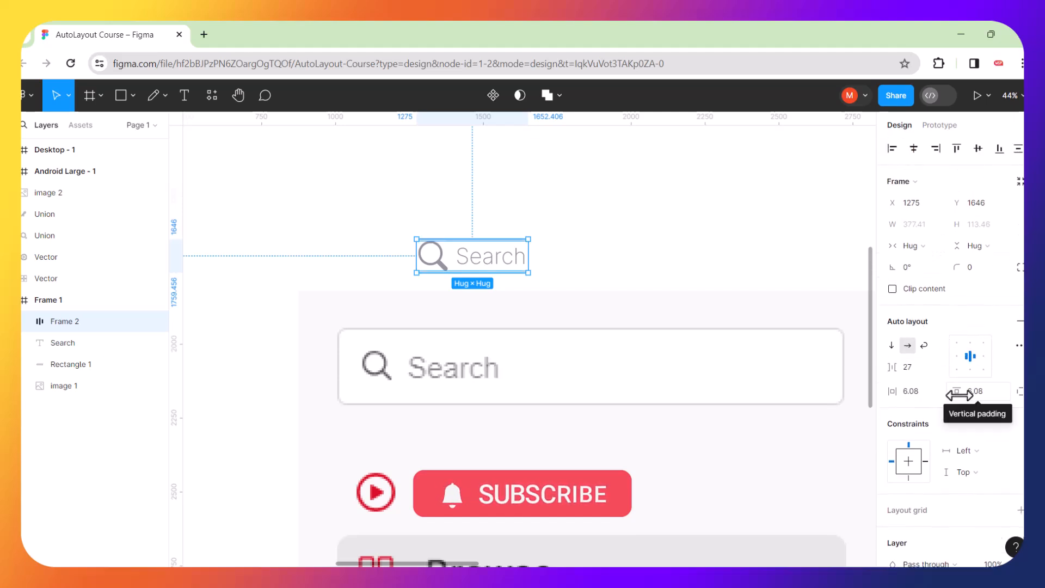
{"action": "left_click", "coordinate": [922, 397]}
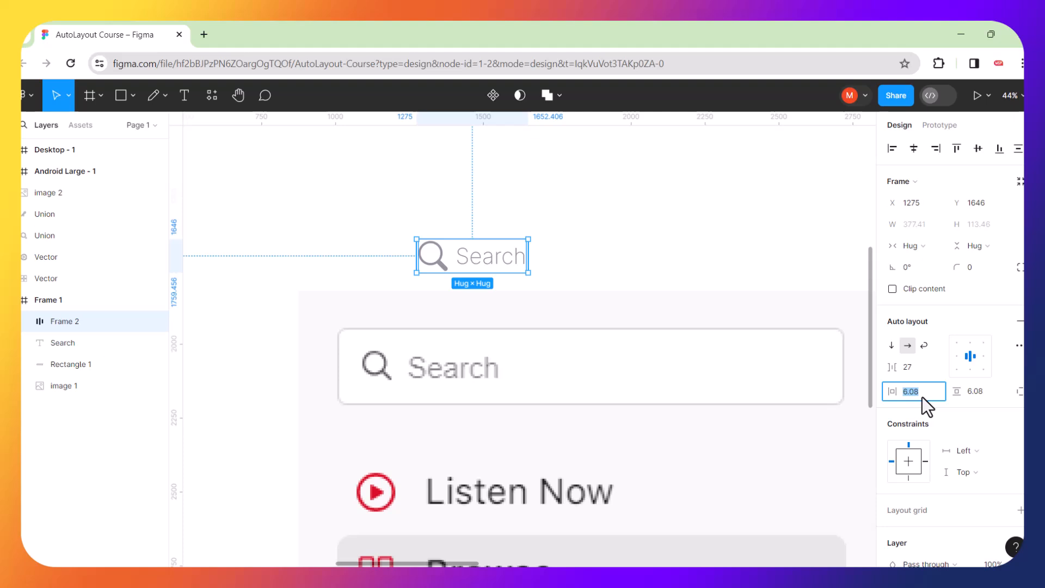
{"action": "key", "text": "Return"}
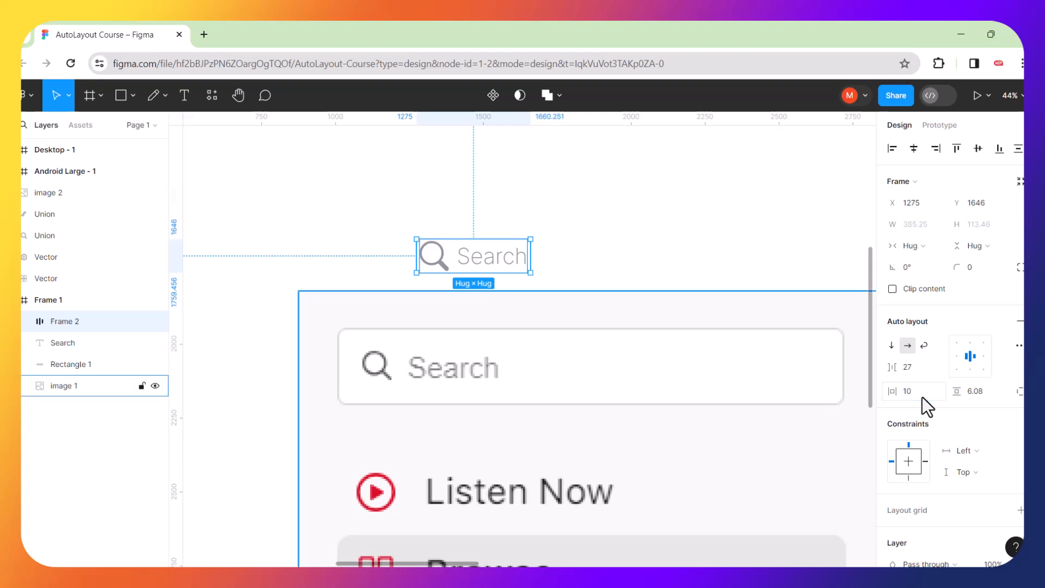
{"action": "left_click", "coordinate": [914, 396]}
{"action": "type", "text": "30"}
{"action": "key", "text": "Return"}
{"action": "left_click", "coordinate": [914, 397]}
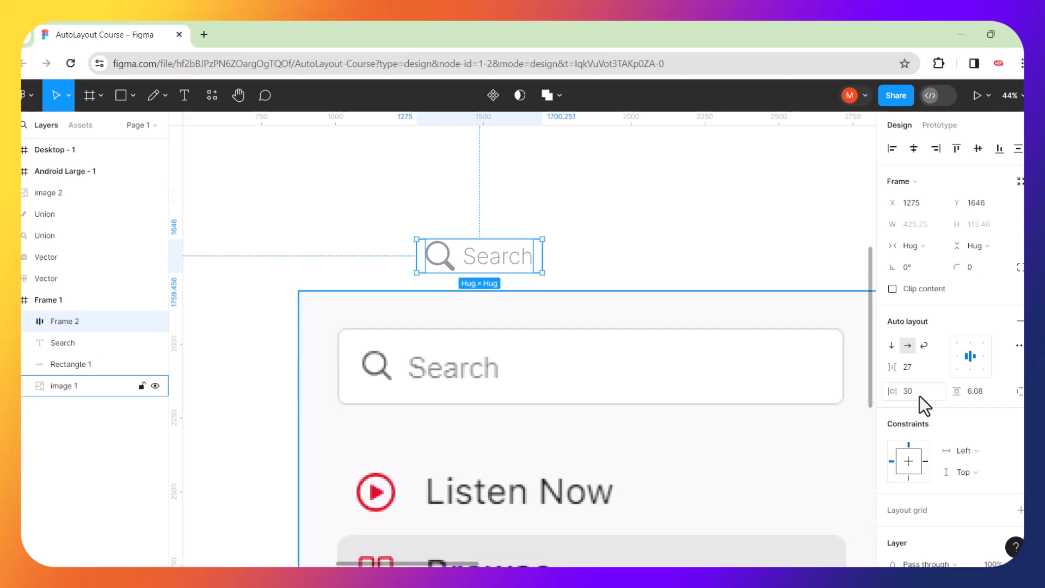
{"action": "type", "text": "45"}
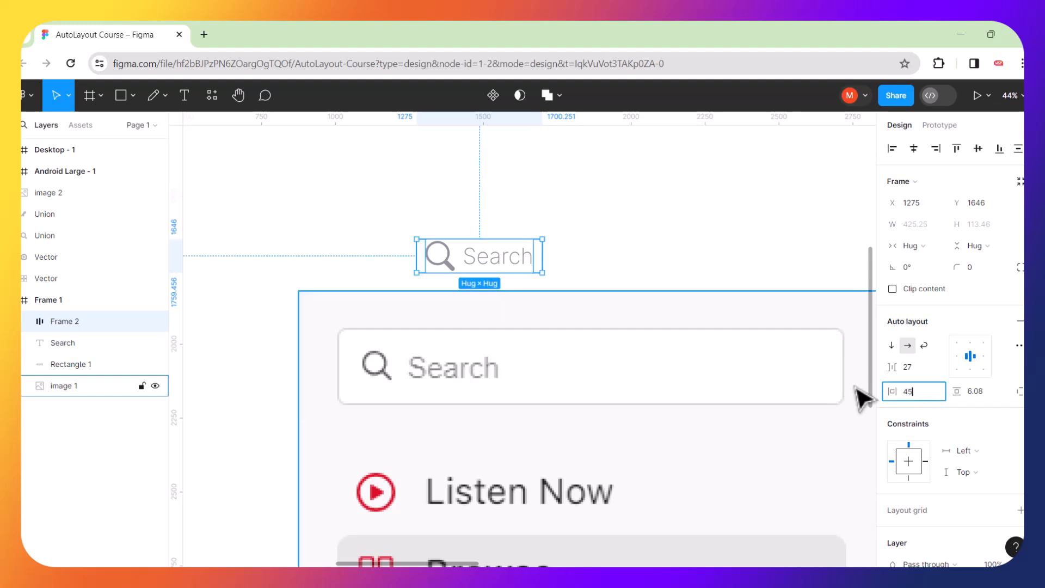
{"action": "key", "text": "Return"}
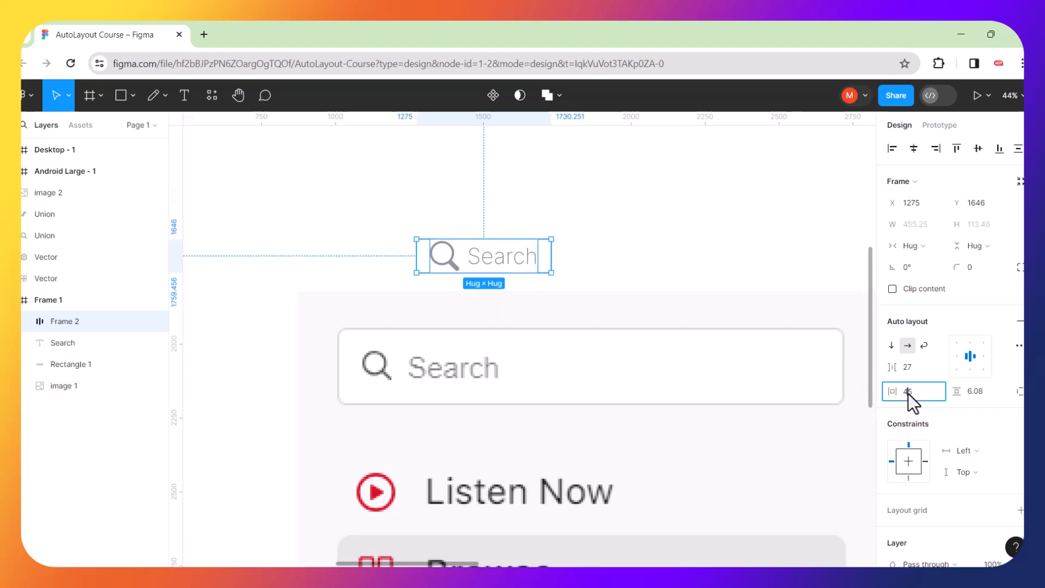
Set the "Search" auto layout frame's vertical padding to 45, after trying 4.
{"action": "left_click", "coordinate": [982, 394]}
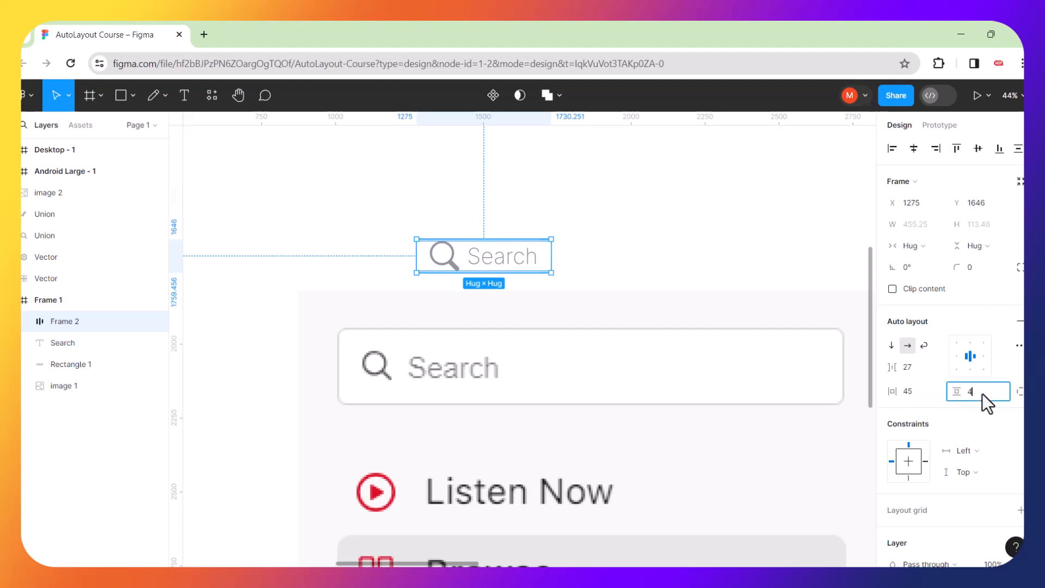
{"action": "key", "text": "Return"}
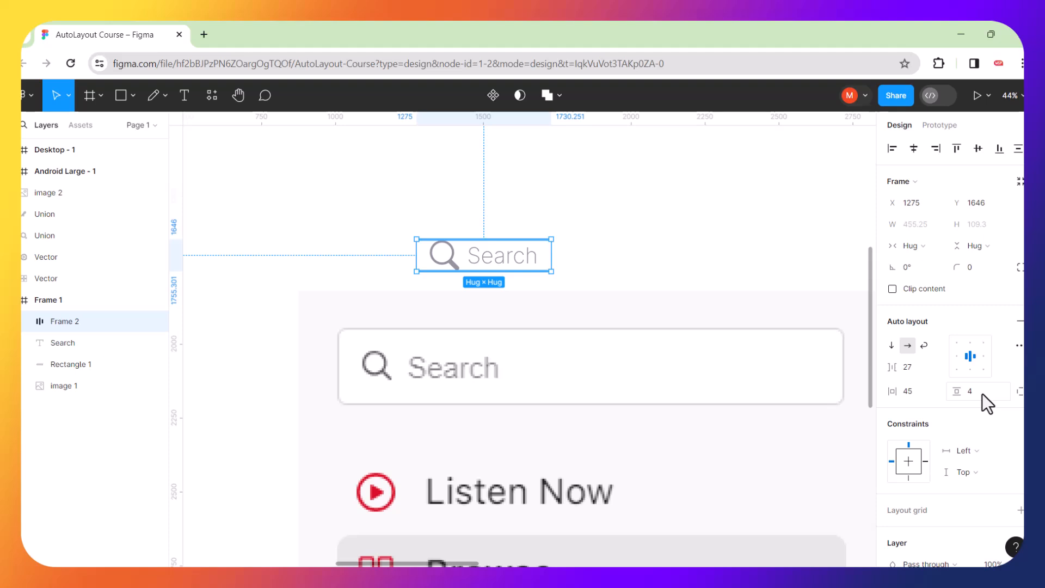
{"action": "left_click", "coordinate": [978, 394]}
{"action": "key", "text": "Return"}
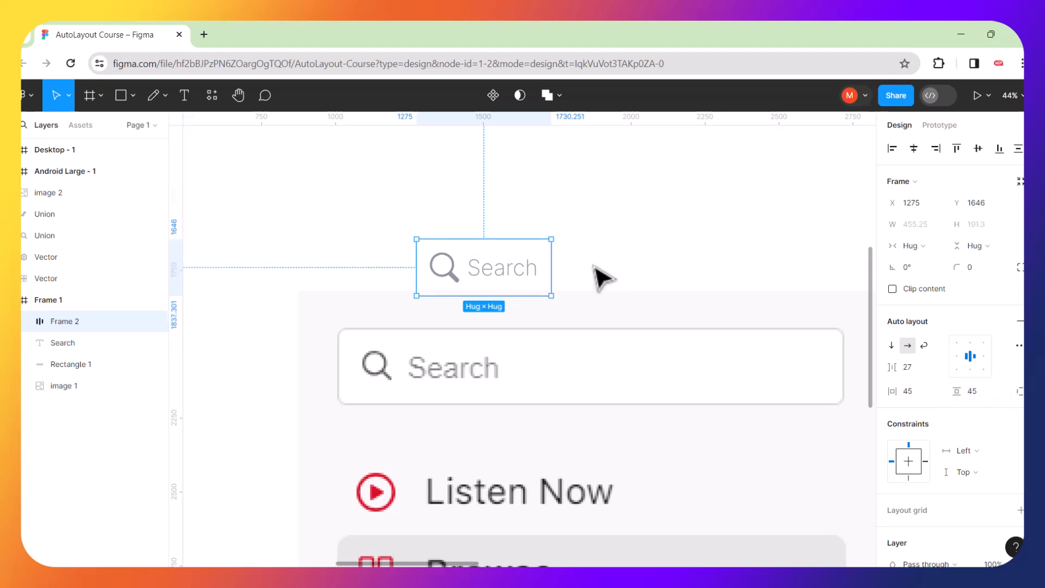
{"action": "left_click", "coordinate": [596, 270]}
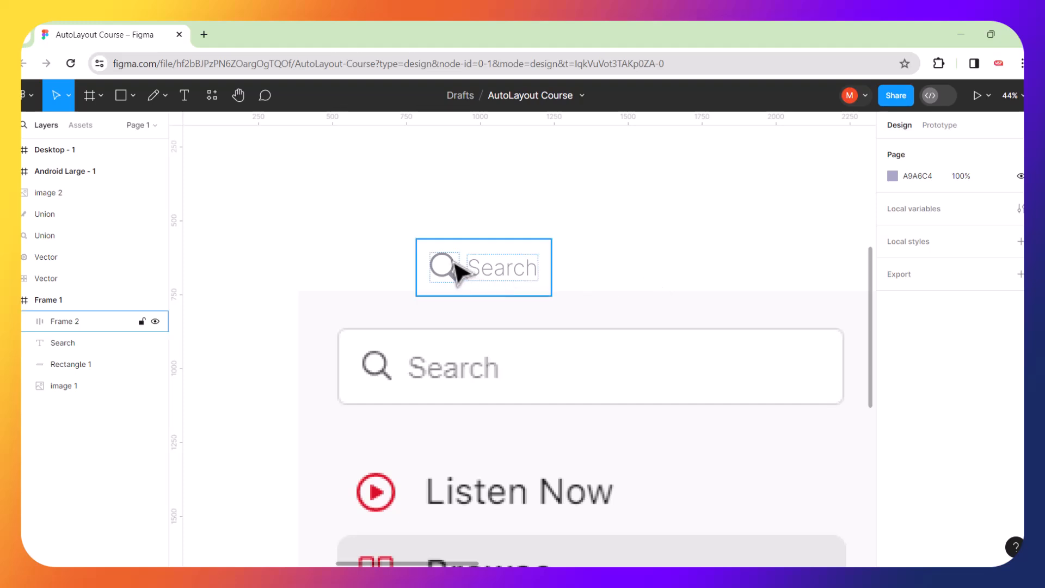
Scale the magnifier icon inside the search frame down to about 79 × 80.
{"action": "scroll", "coordinate": [442, 280], "scroll_direction": "up", "scroll_amount": 5}
{"action": "left_click", "coordinate": [446, 292]}
{"action": "left_click", "coordinate": [447, 292]}
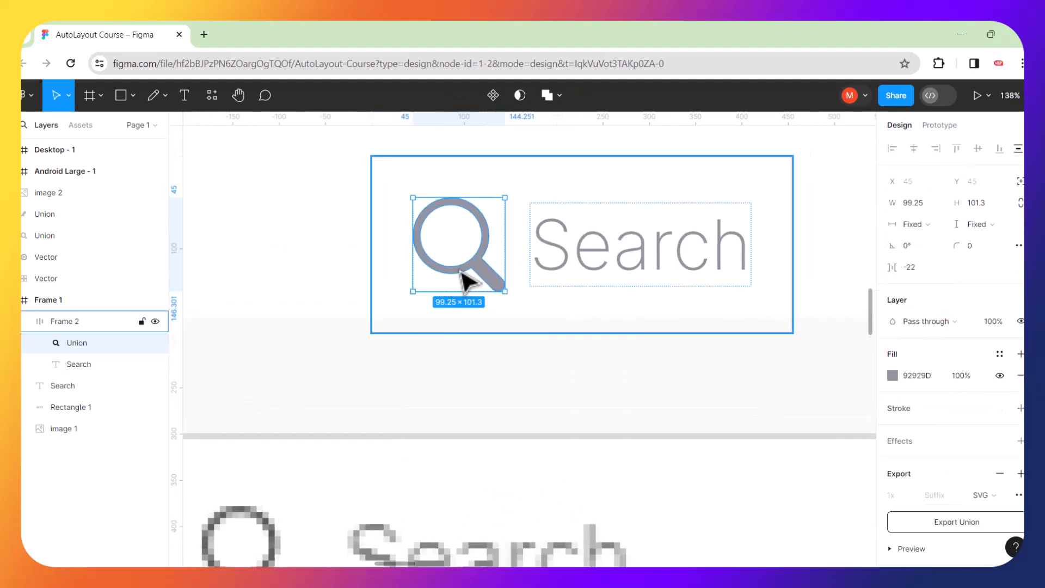
{"action": "left_click_drag", "start_coordinate": [505, 198], "coordinate": [434, 217]}
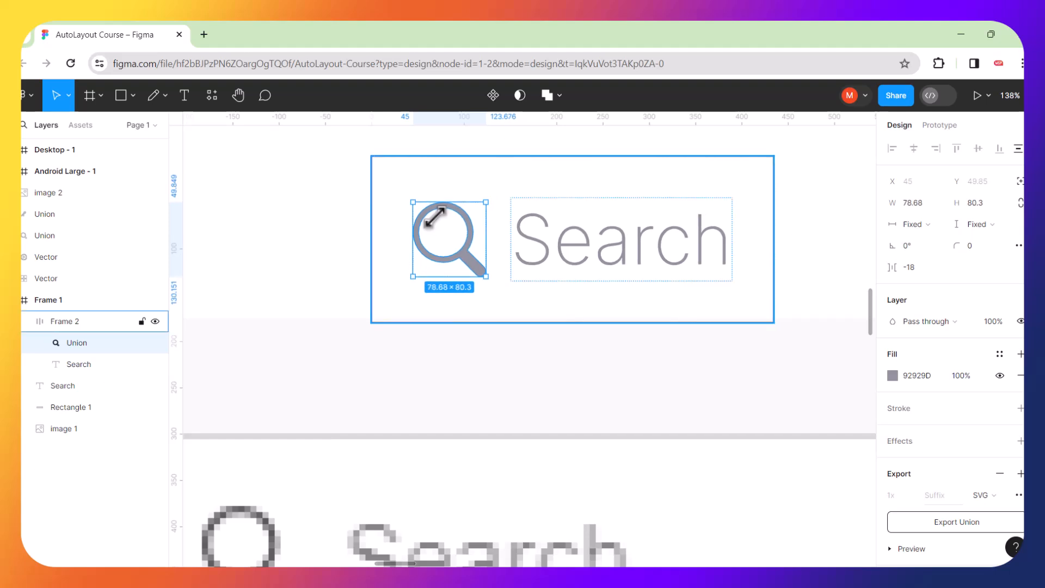
{"action": "scroll", "coordinate": [508, 243], "scroll_direction": "down", "scroll_amount": 5}
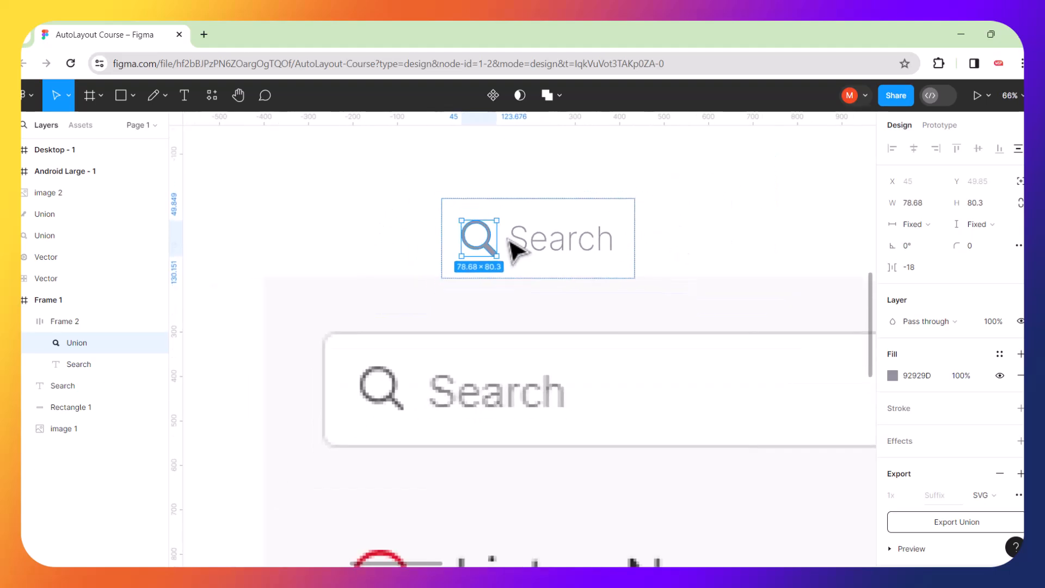
{"action": "left_click", "coordinate": [720, 237]}
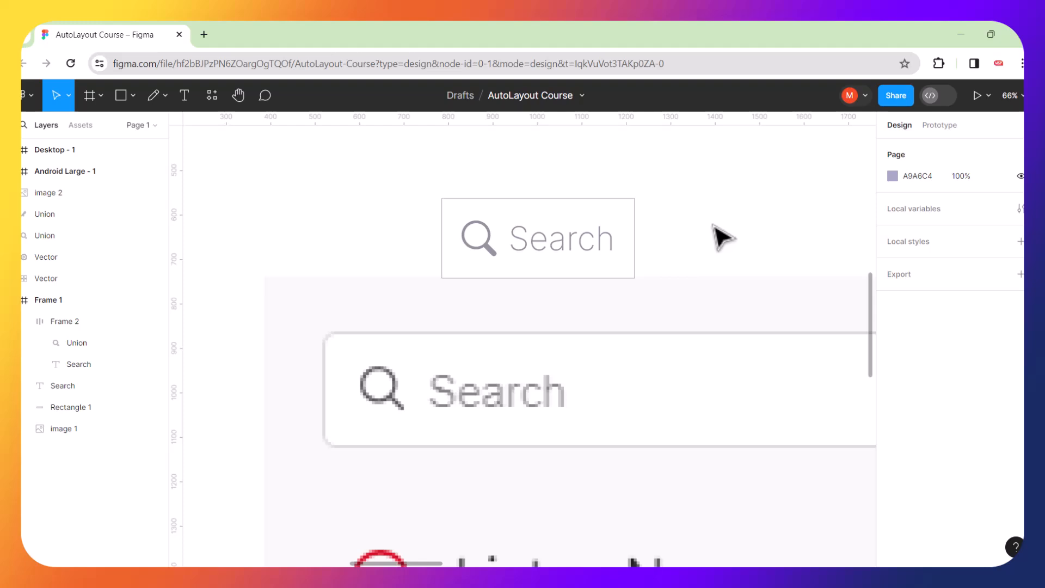
Reposition the search frame above the reference image and widen it to a fixed width of about 1529, at about X 1063, Y 1572.
{"action": "scroll", "coordinate": [707, 234], "scroll_direction": "down", "scroll_amount": 4}
{"action": "scroll", "coordinate": [706, 234], "scroll_direction": "right", "scroll_amount": 1}
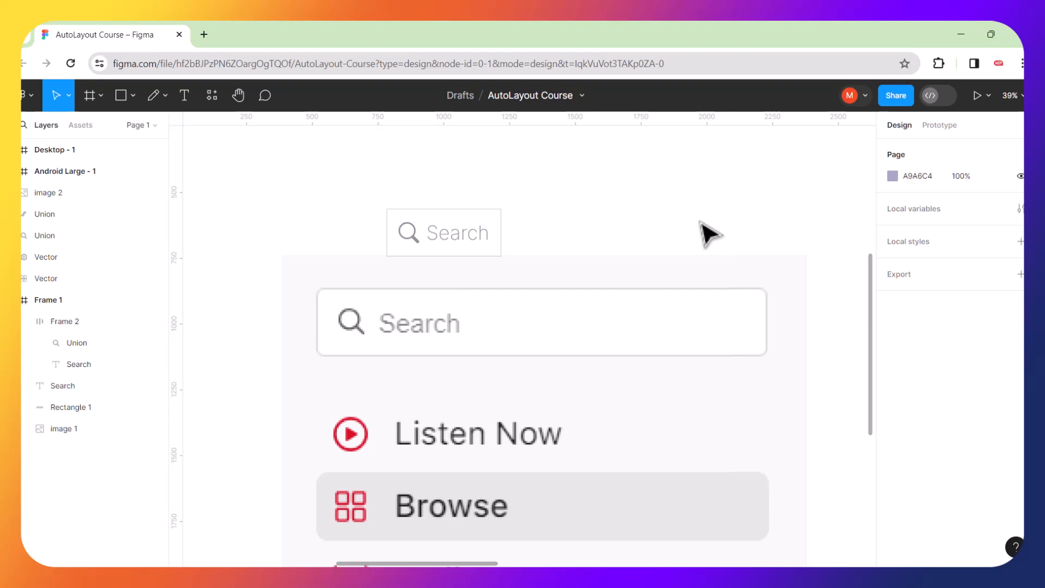
{"action": "left_click", "coordinate": [445, 248]}
{"action": "left_click_drag", "start_coordinate": [444, 241], "coordinate": [441, 209]}
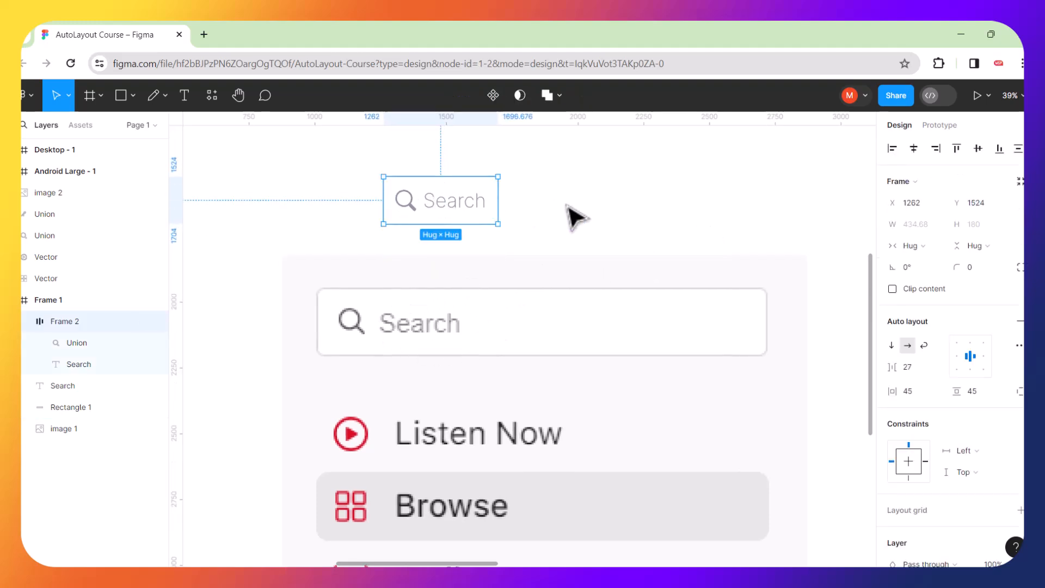
{"action": "left_click_drag", "start_coordinate": [496, 204], "coordinate": [734, 203]}
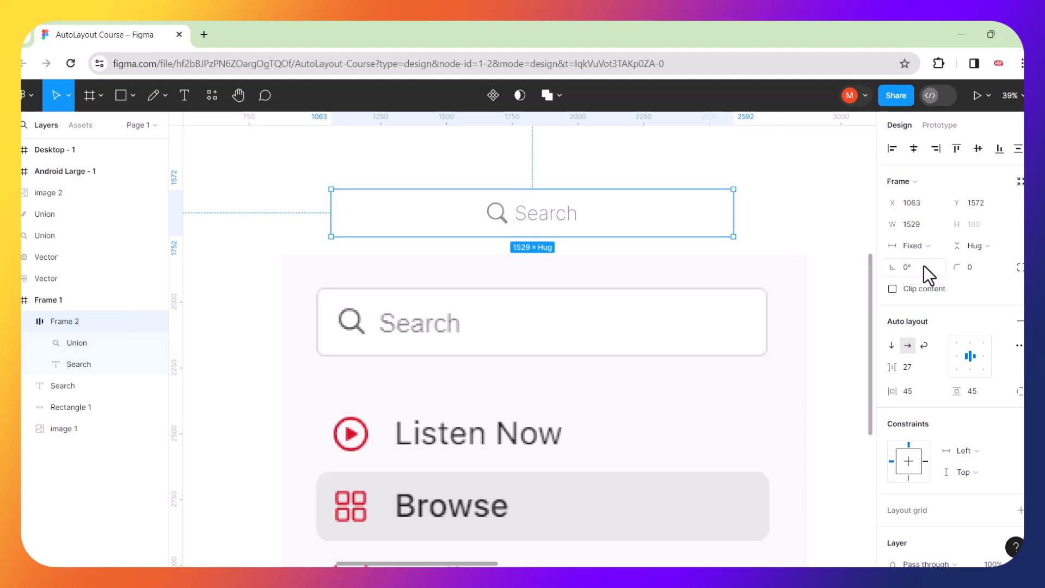
Round the search box's corners with a radius of 14.
{"action": "left_click_drag", "start_coordinate": [957, 266], "coordinate": [37, 274]}
{"action": "left_click_drag", "start_coordinate": [956, 267], "coordinate": [1013, 268]}
{"action": "left_click", "coordinate": [771, 218]}
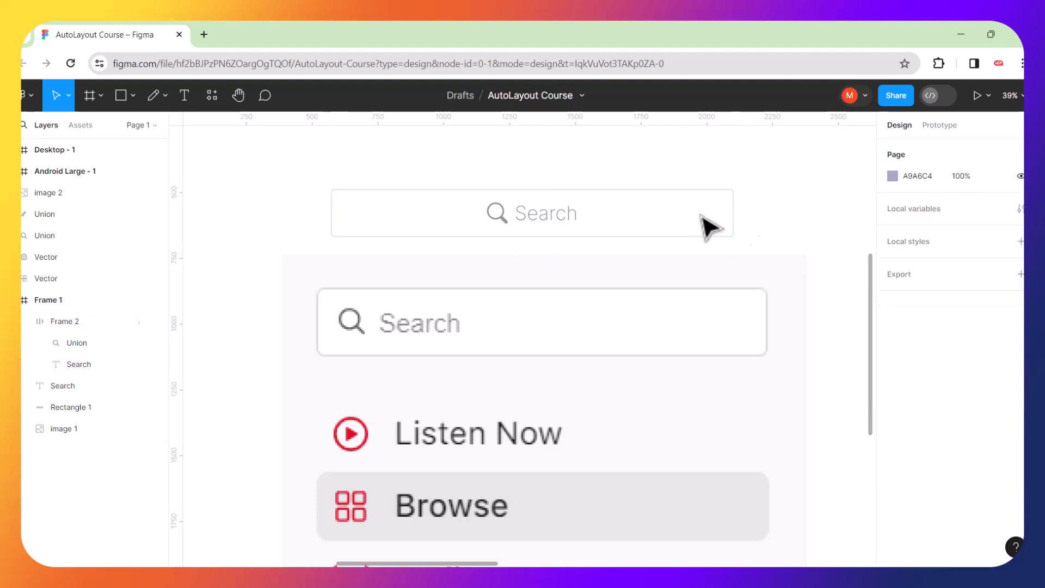
Move the search box to about X 1066, Y 1531 and align its icon and text left, vertically centred.
{"action": "left_click_drag", "start_coordinate": [578, 217], "coordinate": [577, 206]}
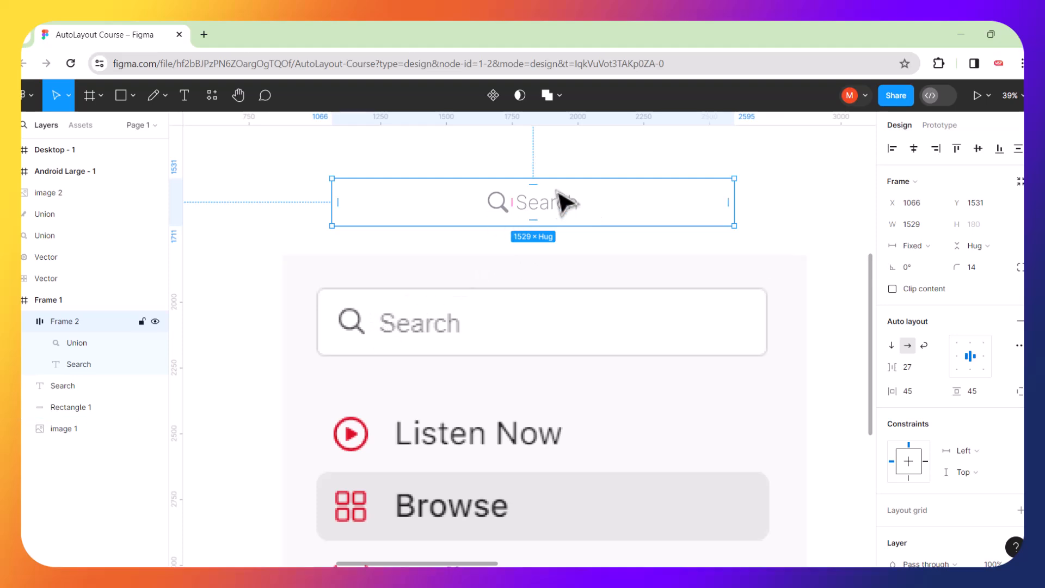
{"action": "left_click", "coordinate": [578, 196]}
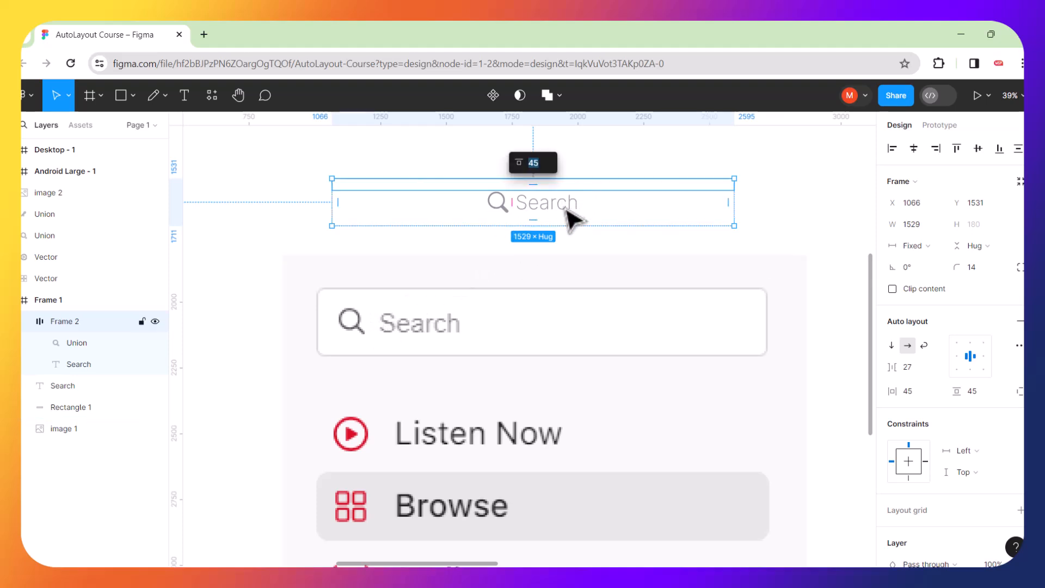
{"action": "left_click", "coordinate": [952, 361]}
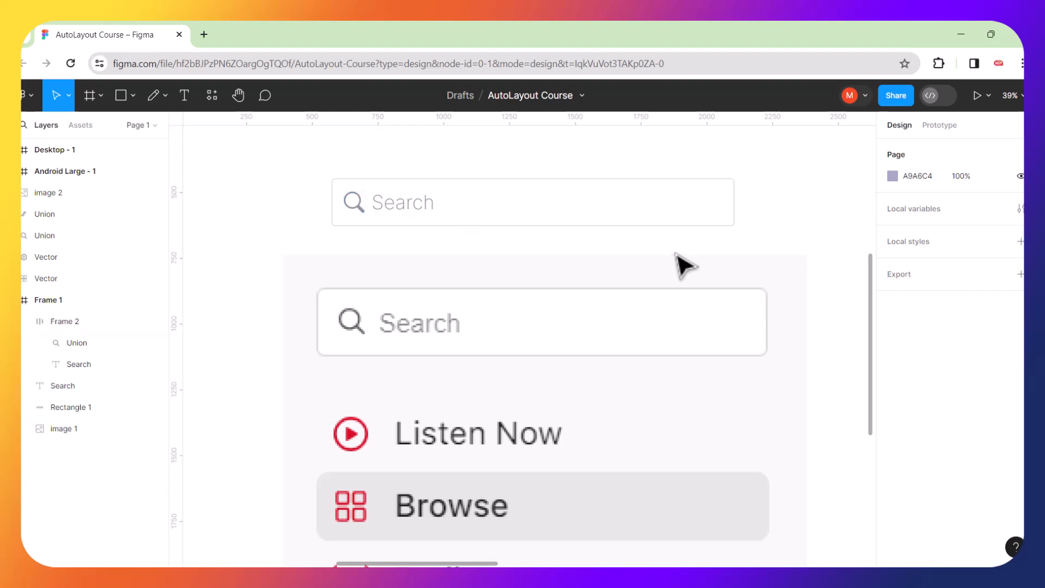
Narrow the search box to a width of about 1226.
{"action": "left_click", "coordinate": [733, 225]}
{"action": "left_click_drag", "start_coordinate": [686, 216], "coordinate": [656, 212]}
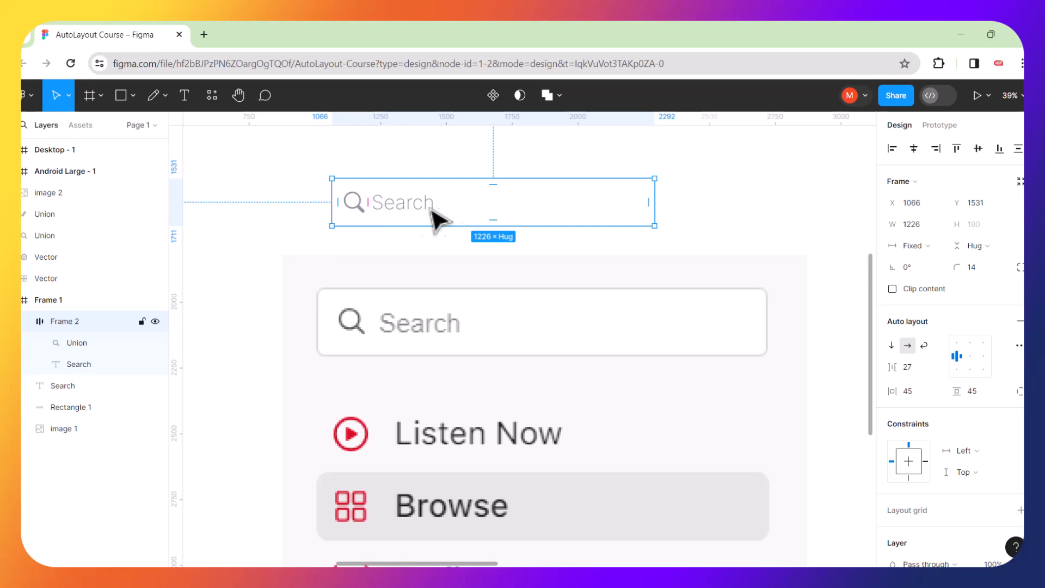
Try spreading the magnifier and "Search" text to opposite ends of the box by widening the gap, and undo it.
{"action": "left_click_drag", "start_coordinate": [366, 204], "coordinate": [610, 207]}
{"action": "left_click", "coordinate": [683, 217]}
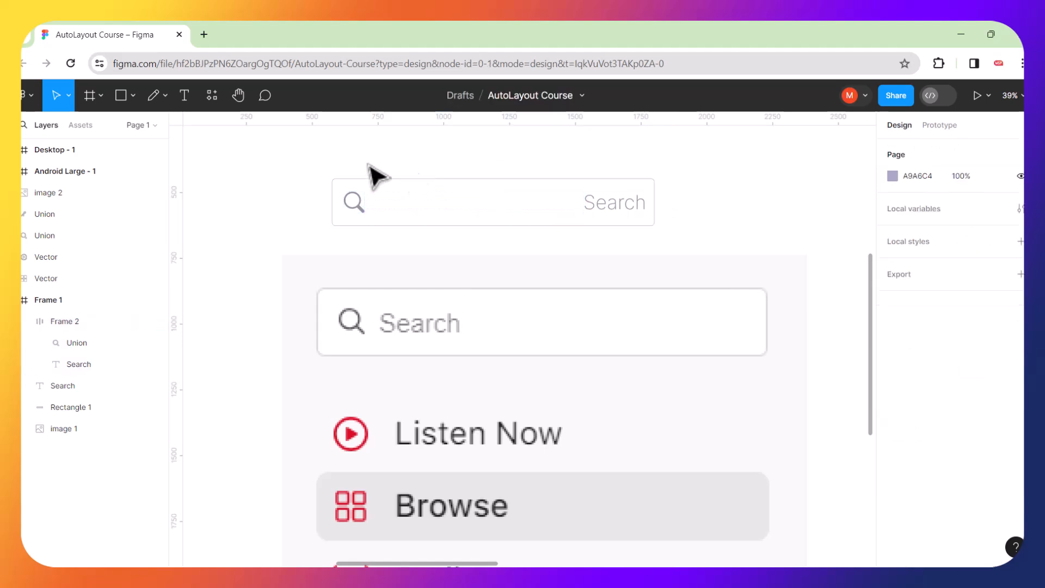
{"action": "left_click", "coordinate": [472, 233]}
{"action": "key", "text": "ctrl+z"}
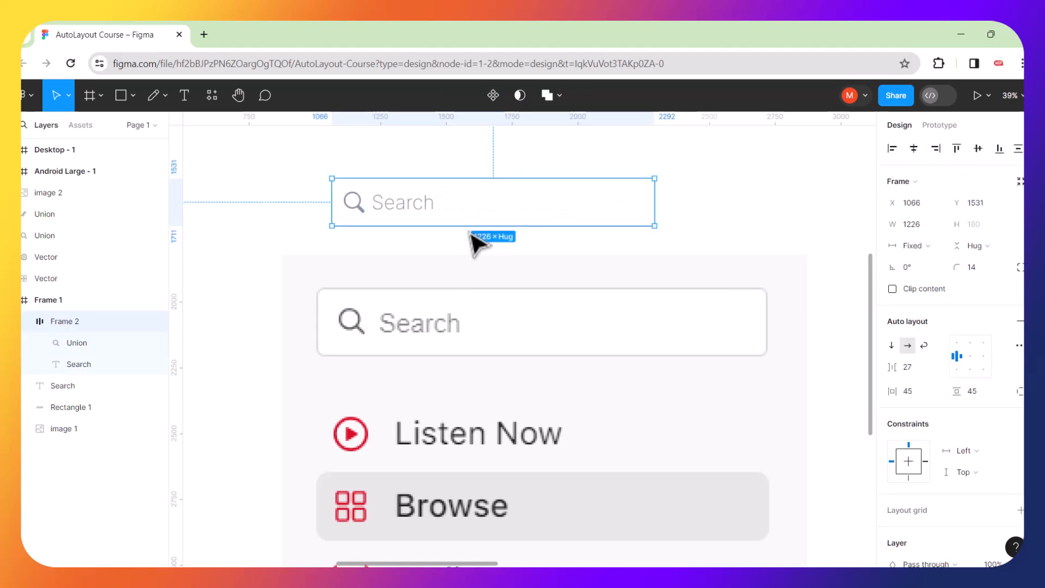
Widen the search box to 1705 to match the reference and position it above the image at about X 1066, Y 1559.
{"action": "scroll", "coordinate": [633, 271], "scroll_direction": "down", "scroll_amount": 2}
{"action": "scroll", "coordinate": [633, 271], "scroll_direction": "up", "scroll_amount": 1}
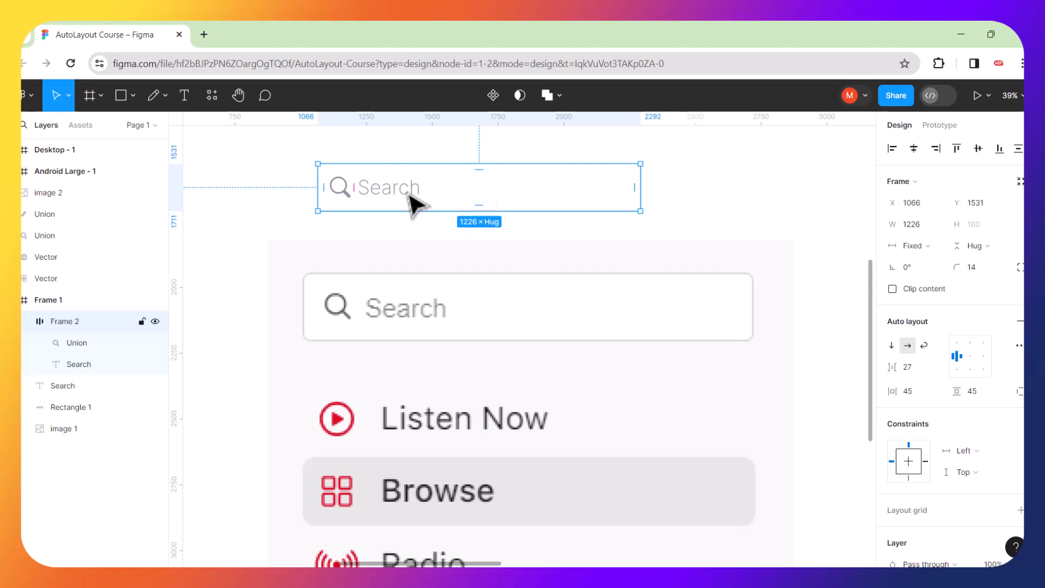
{"action": "left_click_drag", "start_coordinate": [361, 196], "coordinate": [348, 258]}
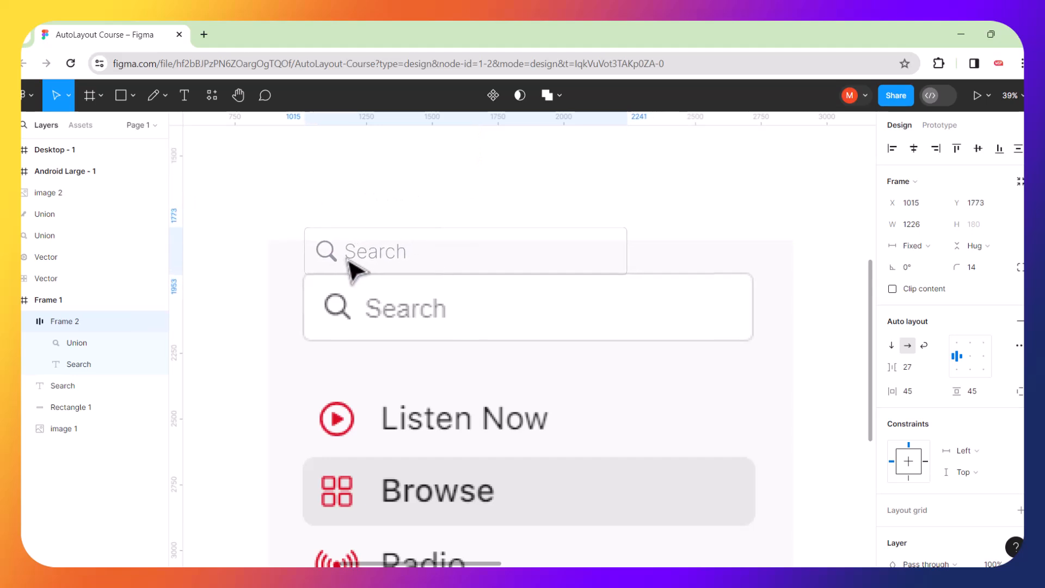
{"action": "left_click_drag", "start_coordinate": [627, 242], "coordinate": [751, 235]}
{"action": "left_click_drag", "start_coordinate": [621, 245], "coordinate": [632, 192]}
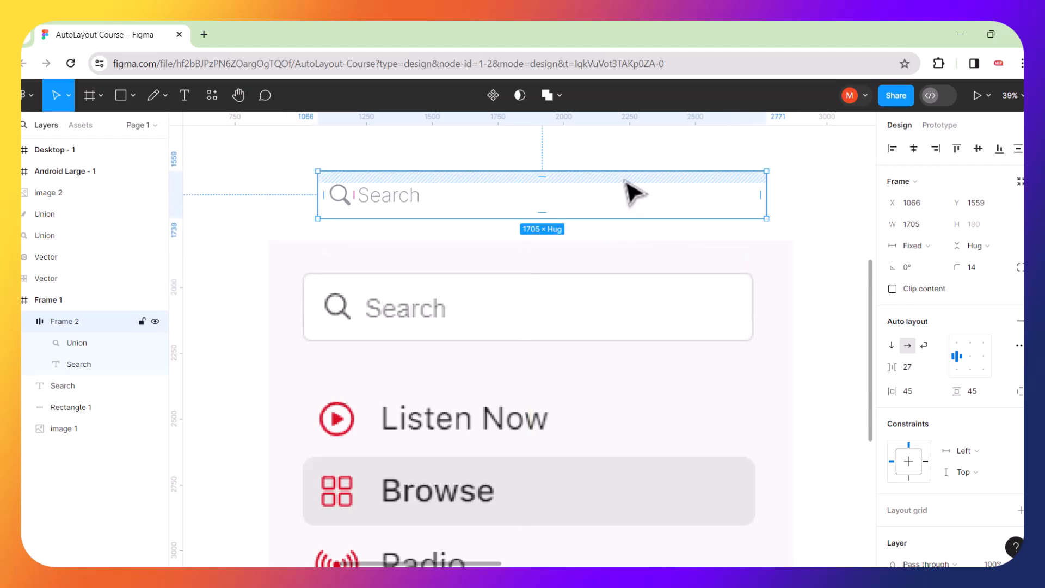
Delete the old "Search" text and its rectangle near the top of Frame 1.
{"action": "scroll", "coordinate": [595, 240], "scroll_direction": "down", "scroll_amount": 4}
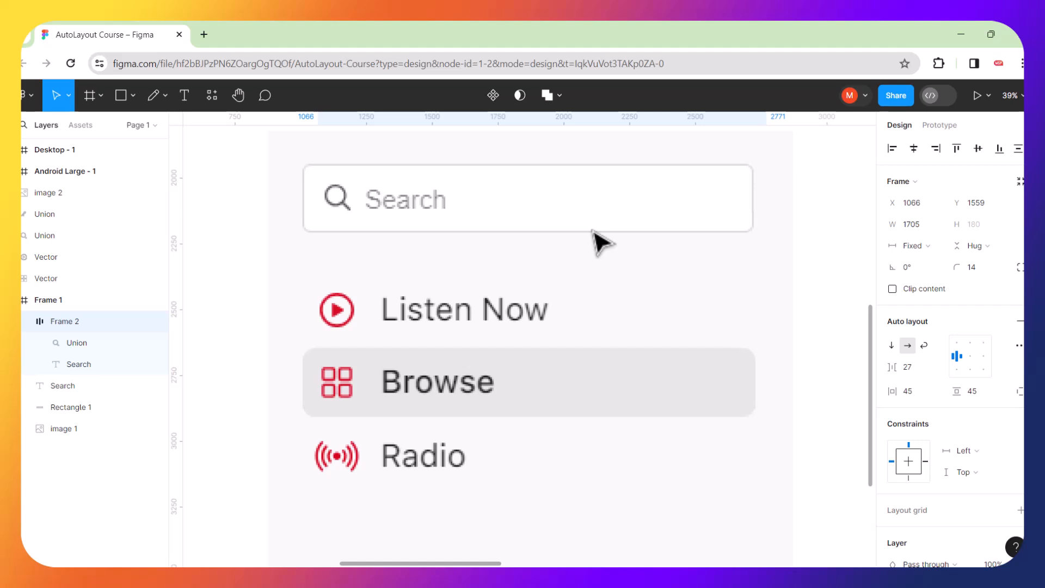
{"action": "scroll", "coordinate": [583, 258], "scroll_direction": "down", "scroll_amount": 5}
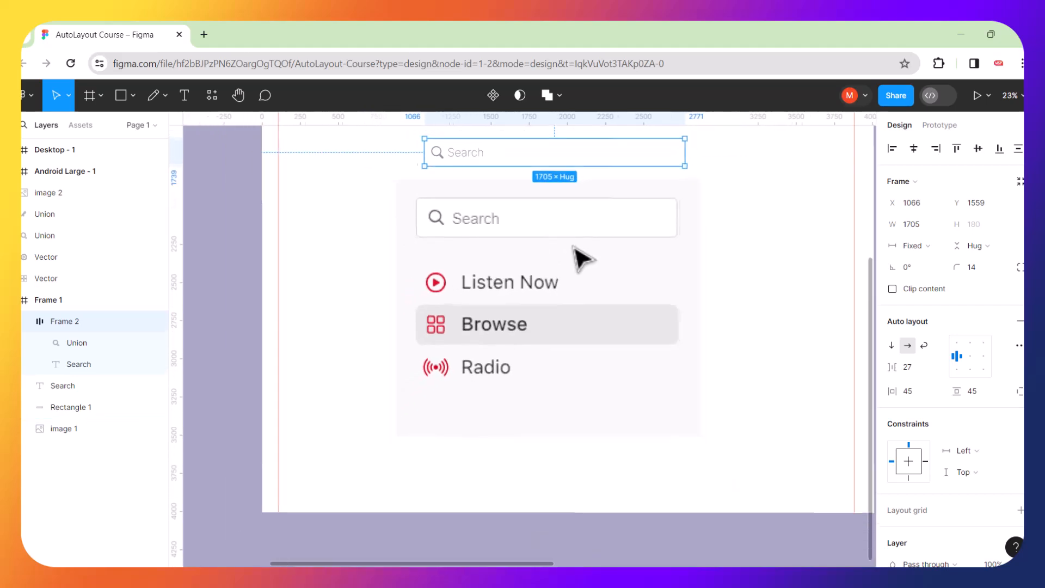
{"action": "left_click", "coordinate": [728, 221]}
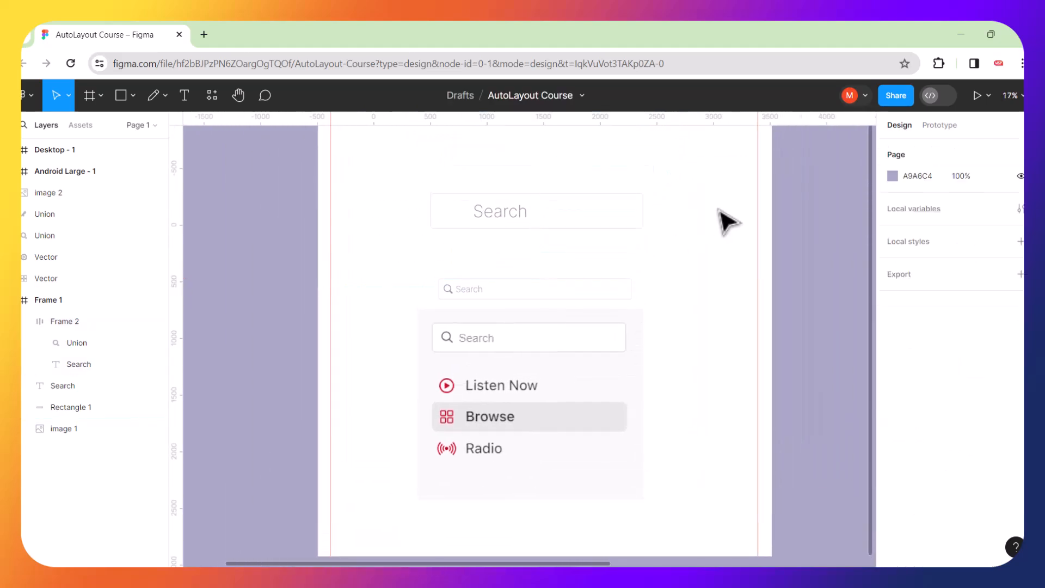
{"action": "left_click_drag", "start_coordinate": [700, 180], "coordinate": [424, 244]}
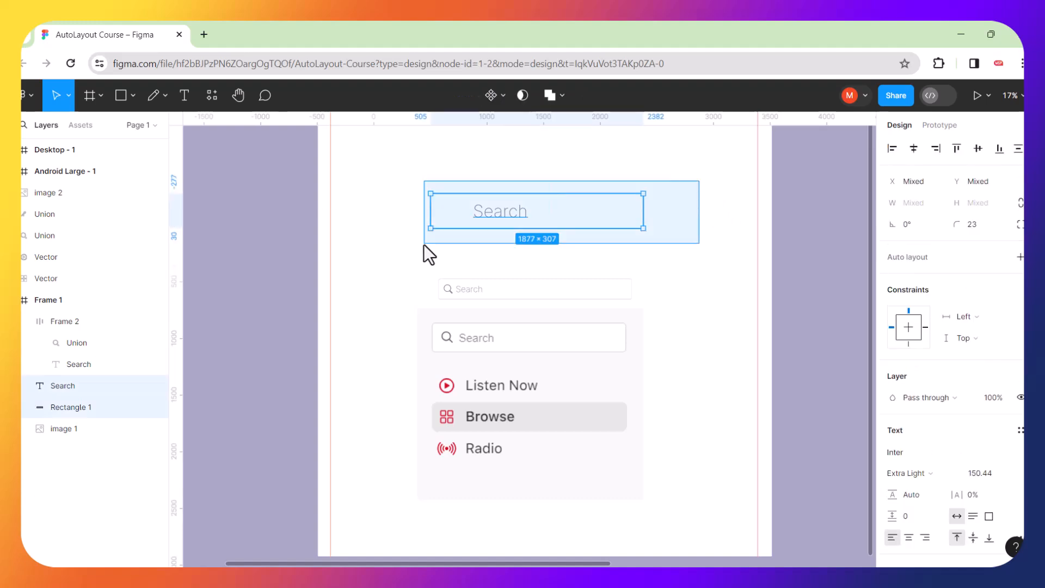
{"action": "key", "text": "Delete"}
Set the search box's stroke weight to 2.
{"action": "scroll", "coordinate": [518, 265], "scroll_direction": "down", "scroll_amount": 2}
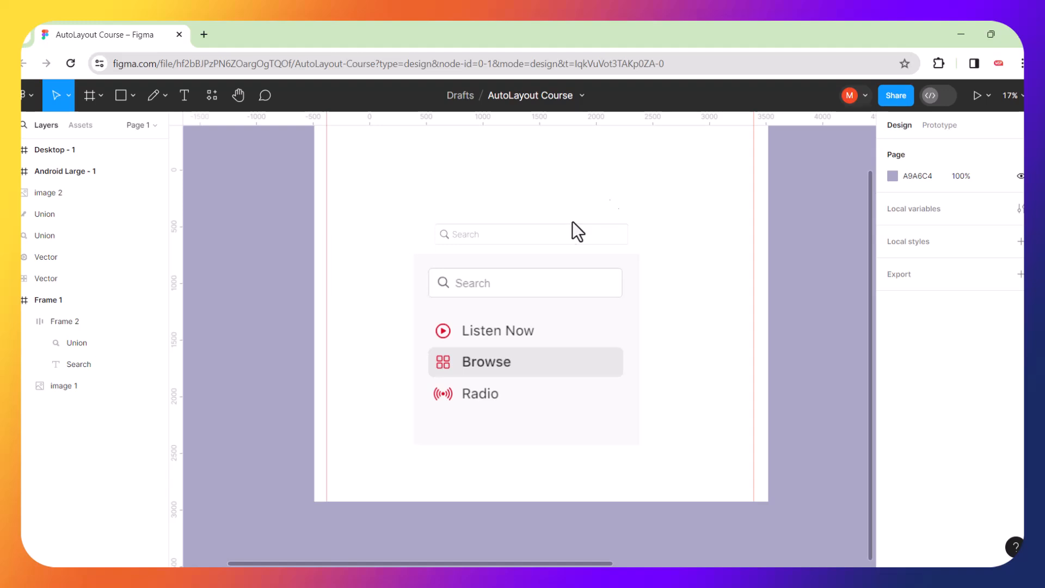
{"action": "scroll", "coordinate": [552, 228], "scroll_direction": "up", "scroll_amount": 3}
{"action": "scroll", "coordinate": [552, 228], "scroll_direction": "up", "scroll_amount": 2}
{"action": "left_click", "coordinate": [552, 227]}
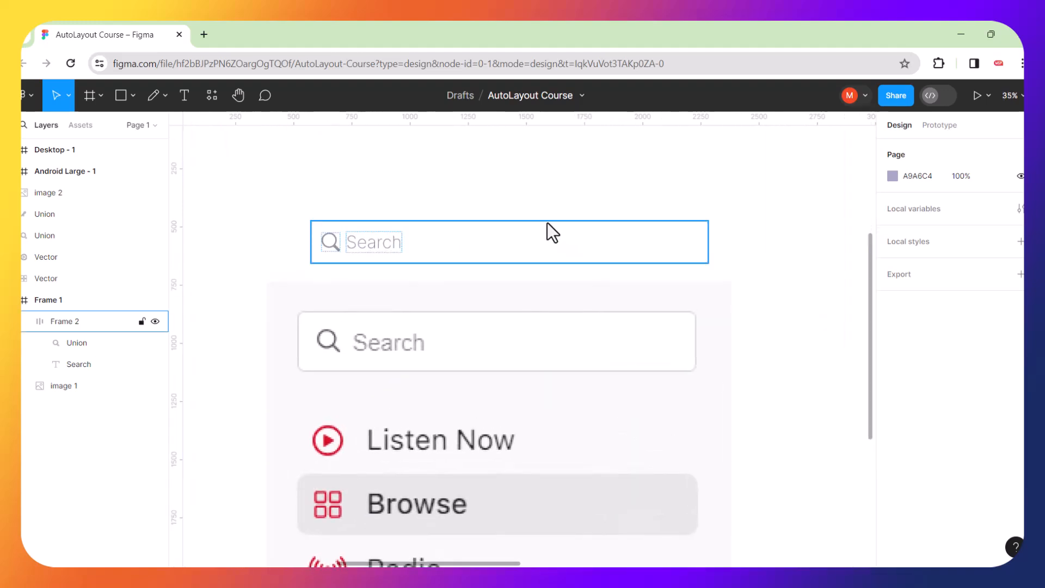
{"action": "scroll", "coordinate": [938, 441], "scroll_direction": "down", "scroll_amount": 3}
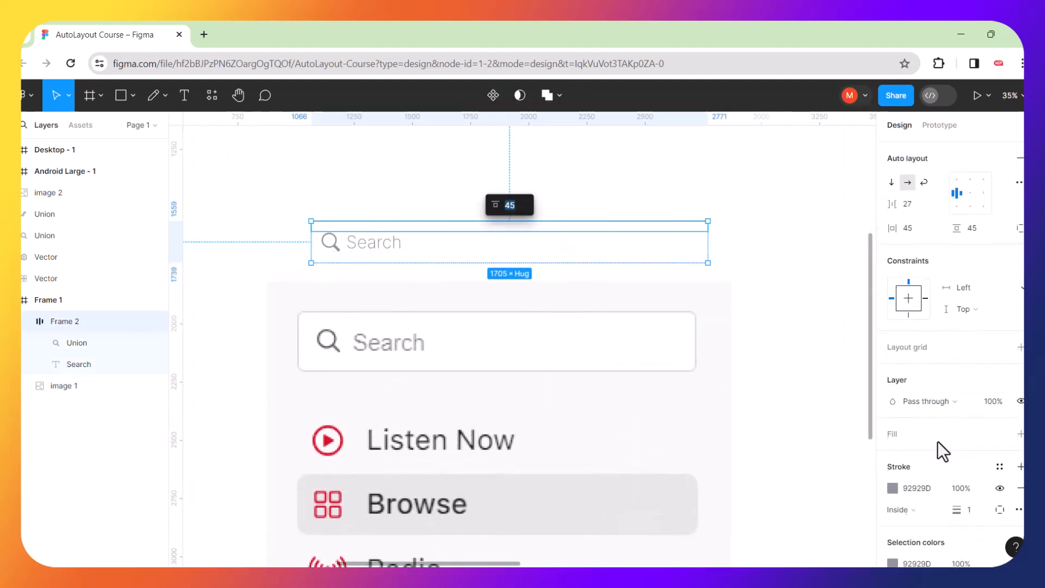
{"action": "left_click_drag", "start_coordinate": [959, 509], "coordinate": [962, 511]}
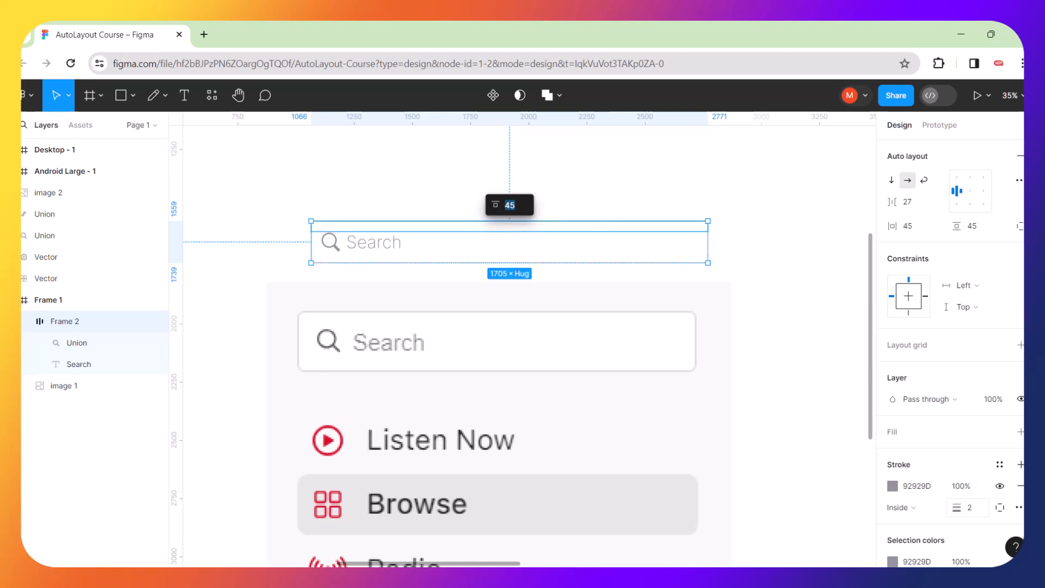
{"action": "left_click", "coordinate": [784, 287]}
Move the search box up to about X 1005, Y 1314, clear of the reference image.
{"action": "left_click_drag", "start_coordinate": [527, 233], "coordinate": [508, 205]}
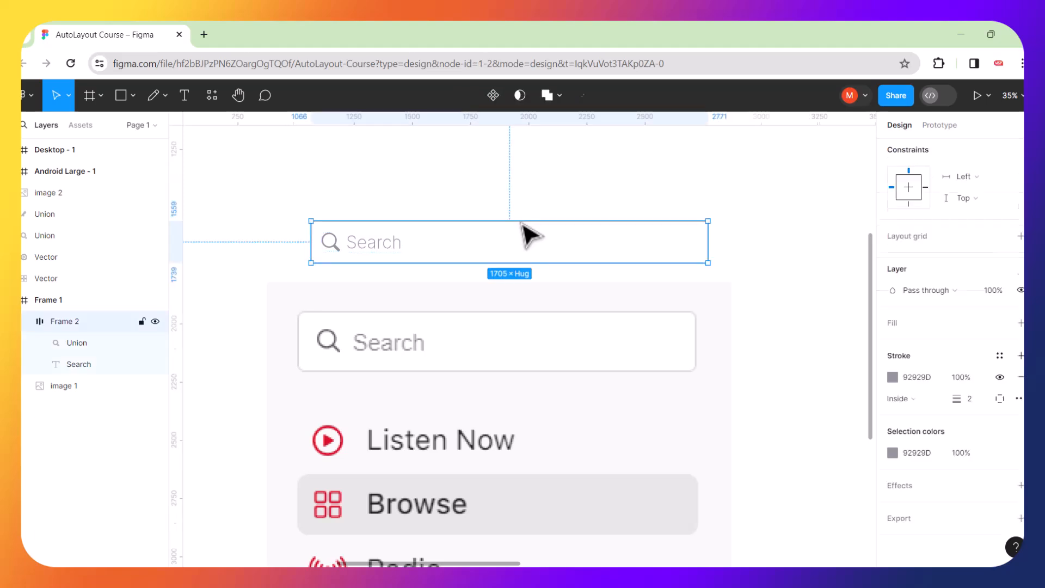
{"action": "left_click", "coordinate": [727, 280]}
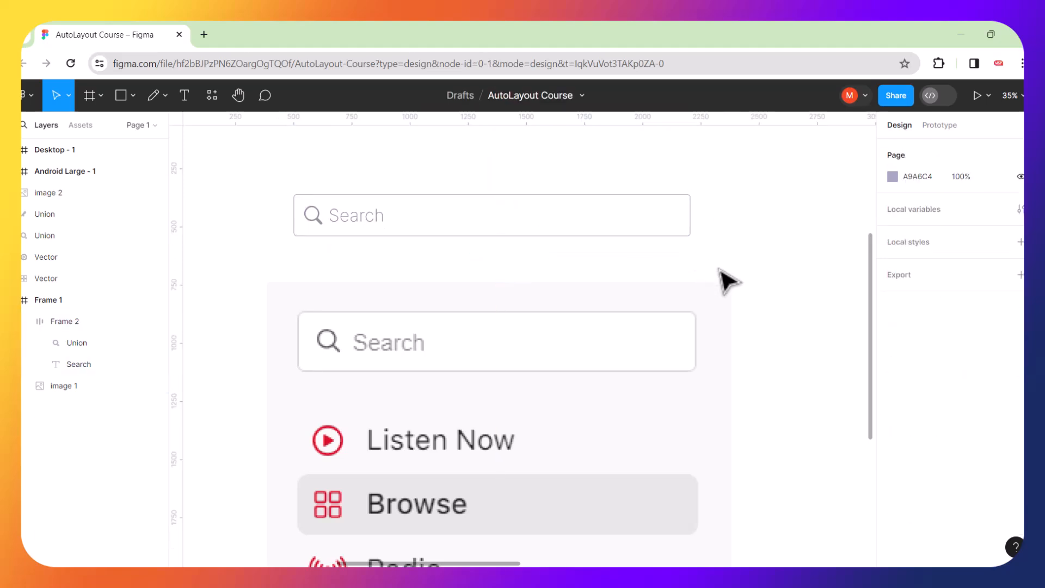
{"action": "left_click_drag", "start_coordinate": [387, 220], "coordinate": [387, 187]}
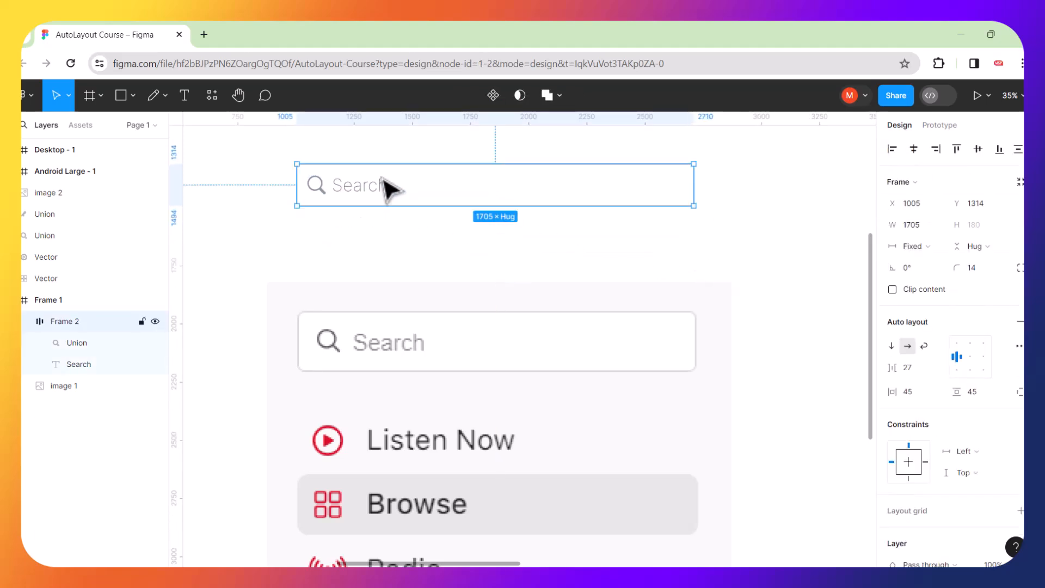
{"action": "left_click", "coordinate": [450, 236]}
Move the red play icon from outside Frame 1 into the frame, at about X 394, Y 1556.
{"action": "scroll", "coordinate": [474, 402], "scroll_direction": "down", "scroll_amount": 3}
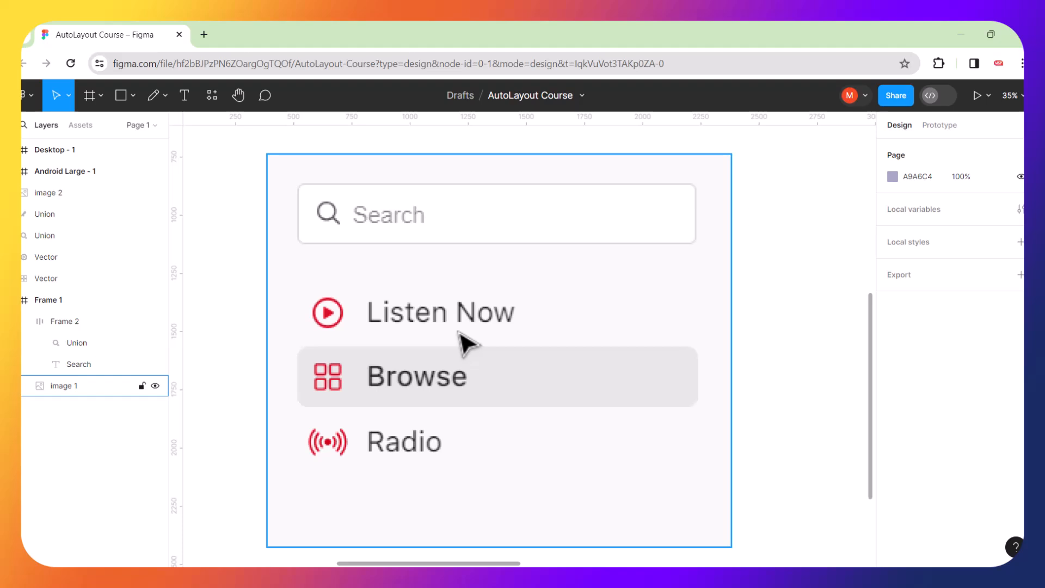
{"action": "scroll", "coordinate": [514, 399], "scroll_direction": "up", "scroll_amount": 2}
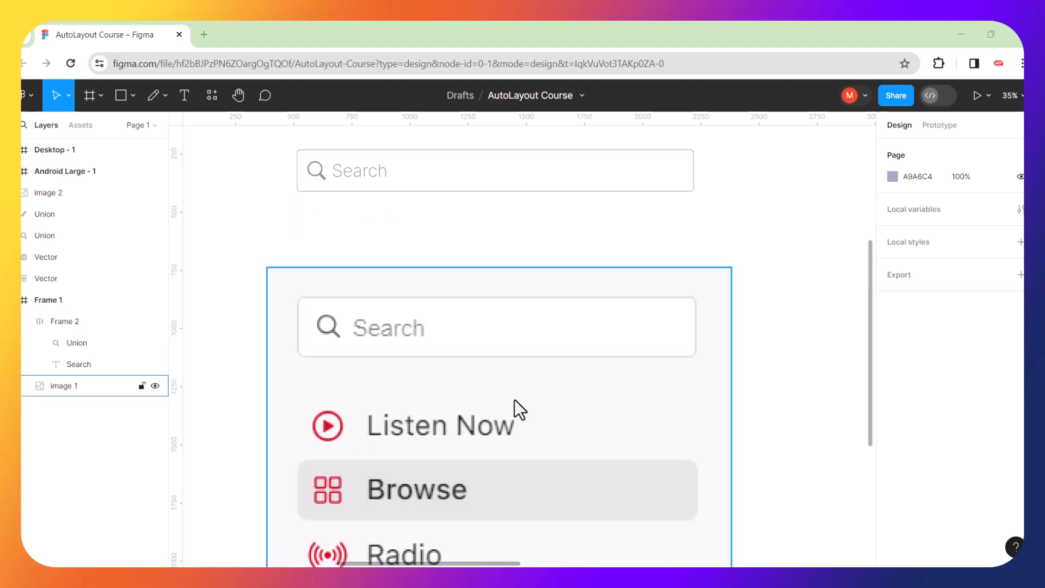
{"action": "scroll", "coordinate": [515, 399], "scroll_direction": "down", "scroll_amount": 5}
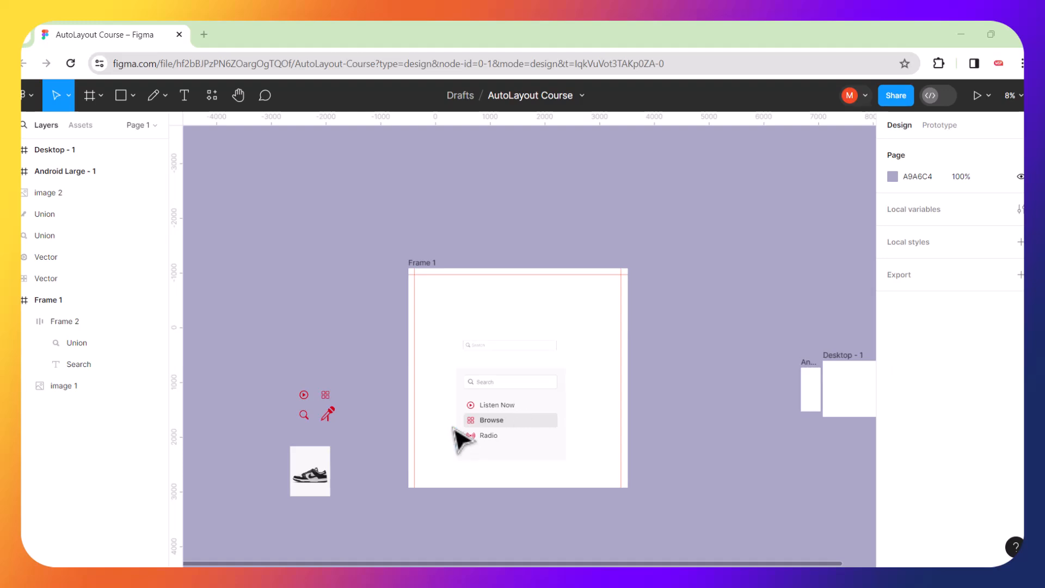
{"action": "scroll", "coordinate": [453, 428], "scroll_direction": "up", "scroll_amount": 2}
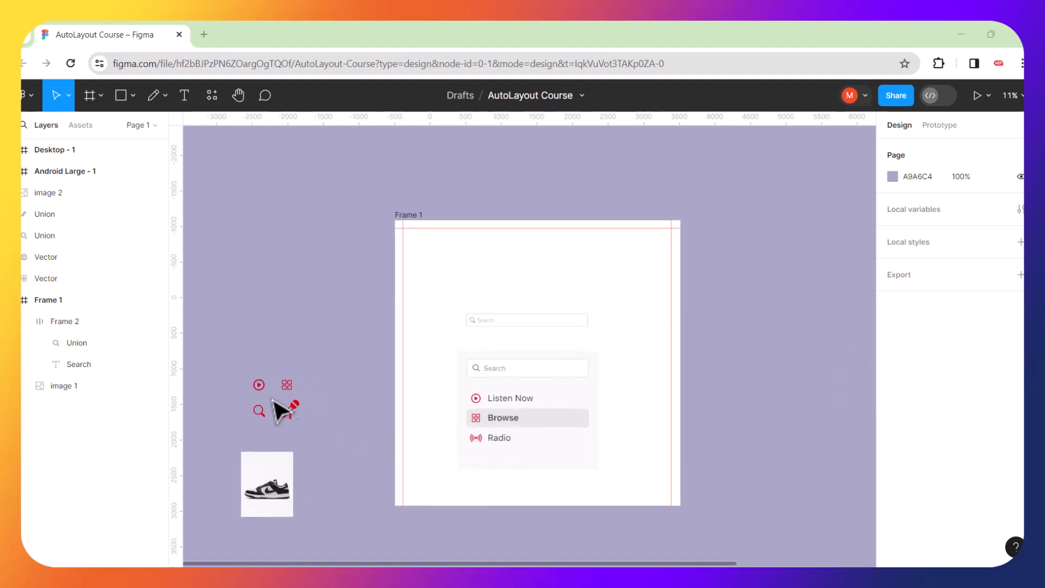
{"action": "left_click_drag", "start_coordinate": [261, 388], "coordinate": [436, 351]}
{"action": "scroll", "coordinate": [532, 427], "scroll_direction": "up", "scroll_amount": 4}
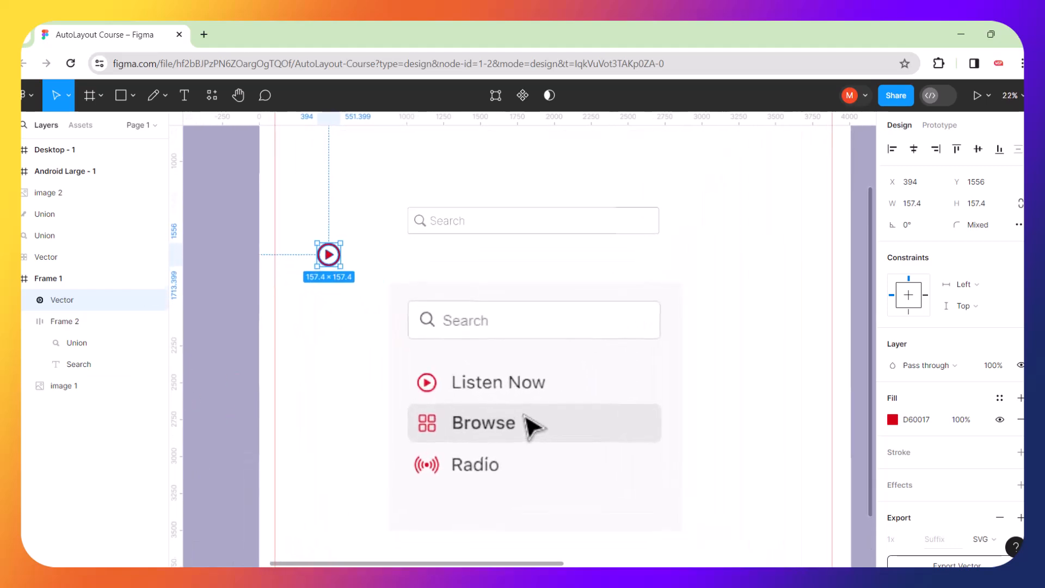
Duplicate the reference image beside the original and crop the copy to the Browse row, about 1996 × 345.
{"action": "left_click_drag", "start_coordinate": [521, 337], "coordinate": [452, 348]}
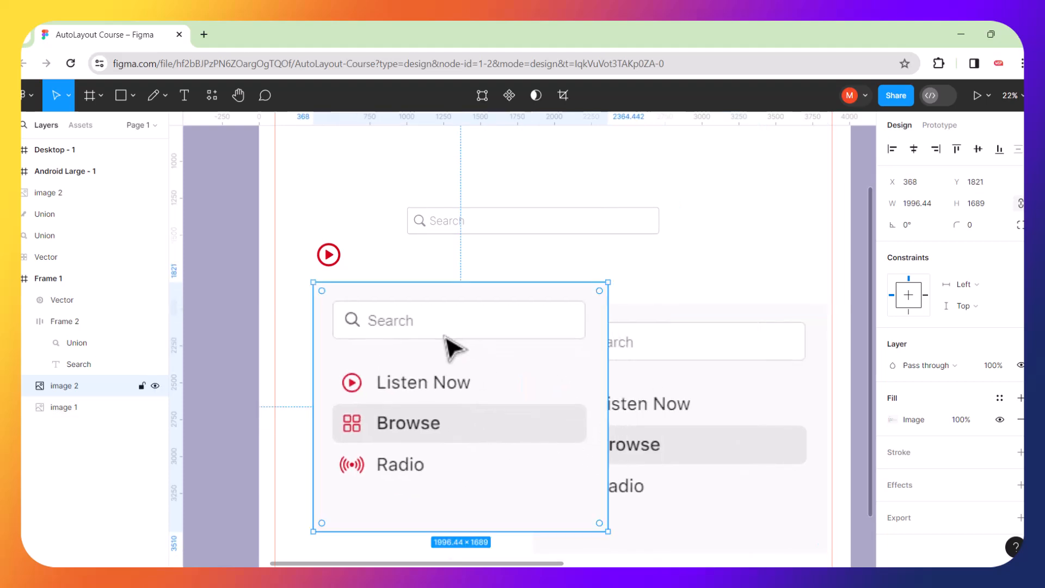
{"action": "left_click", "coordinate": [562, 96]}
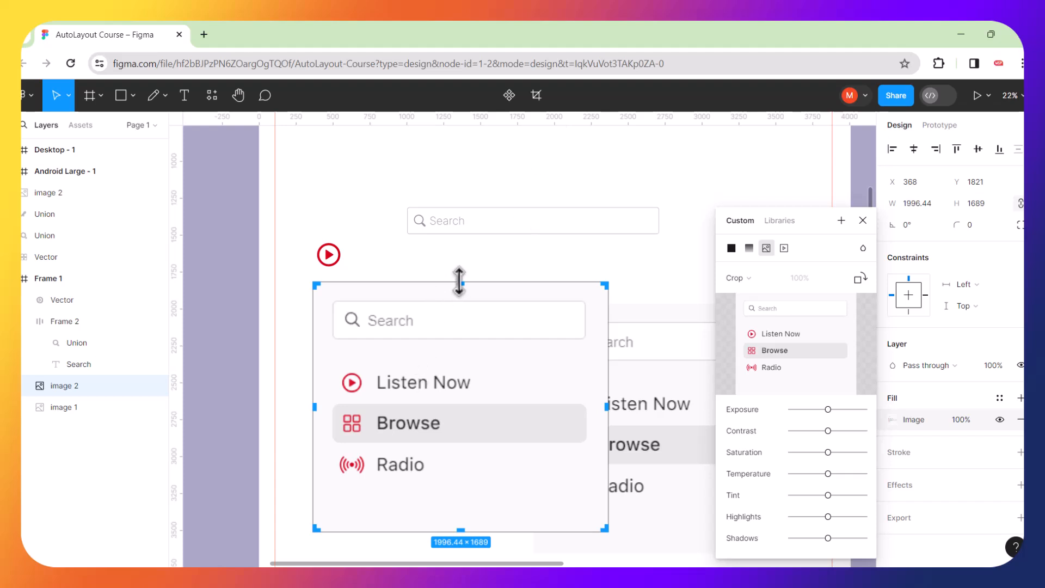
{"action": "left_click_drag", "start_coordinate": [452, 301], "coordinate": [442, 370]}
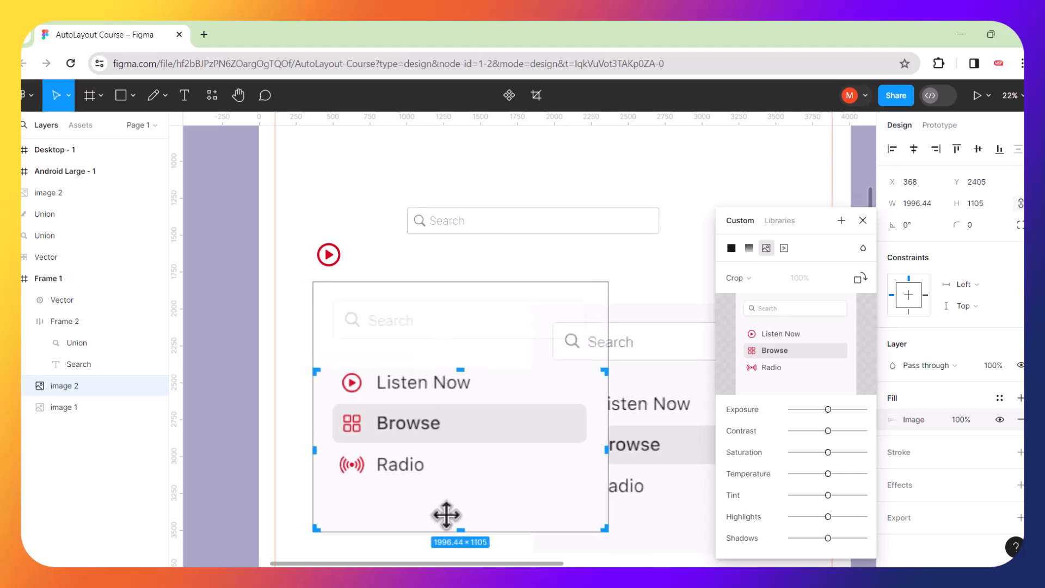
{"action": "left_click_drag", "start_coordinate": [459, 527], "coordinate": [460, 451]}
{"action": "left_click_drag", "start_coordinate": [464, 375], "coordinate": [467, 400]}
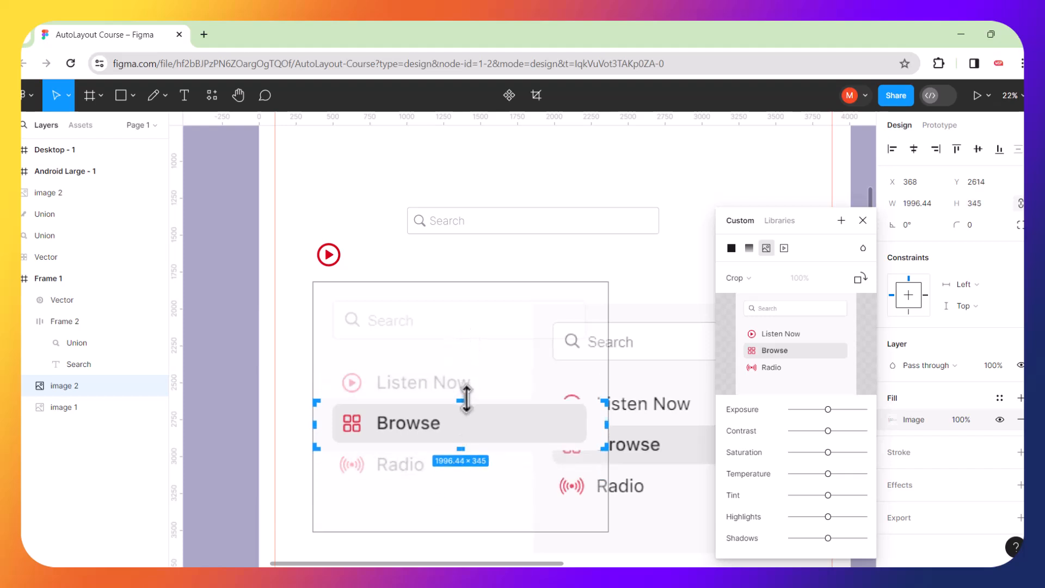
{"action": "key", "text": "Return"}
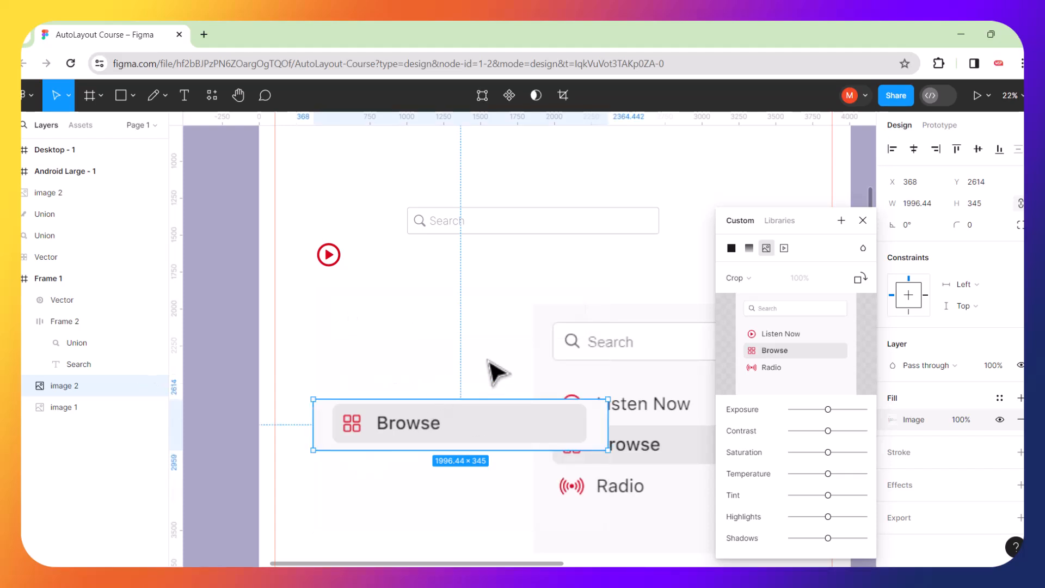
{"action": "scroll", "coordinate": [497, 368], "scroll_direction": "down", "scroll_amount": 3}
{"action": "left_click", "coordinate": [864, 221]}
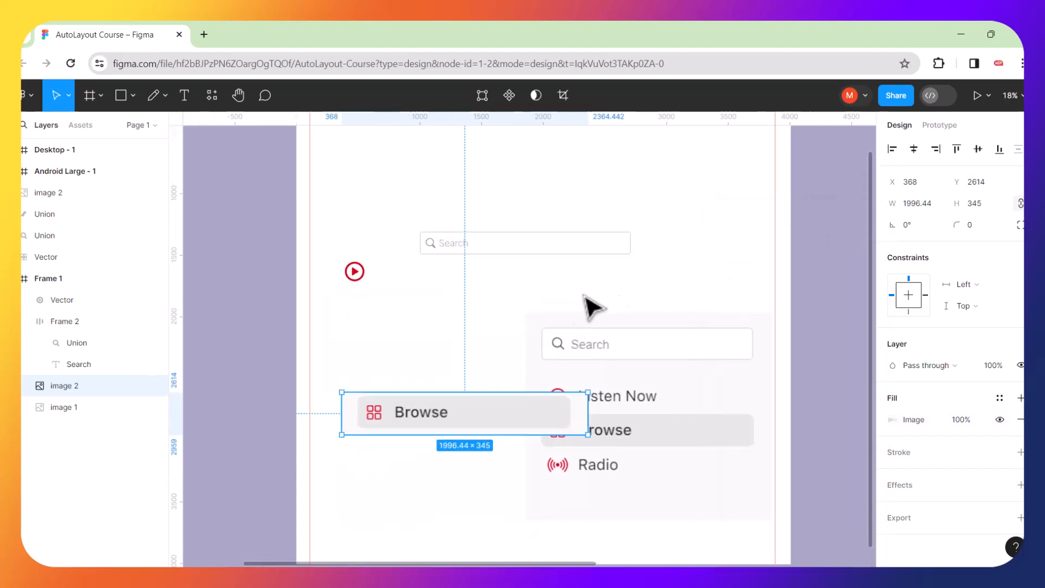
Move the play icon out of Frame 1 and bring in the four-square Browse icon at about X 501, Y 1936.
{"action": "scroll", "coordinate": [579, 304], "scroll_direction": "down", "scroll_amount": 3}
{"action": "left_click", "coordinate": [434, 282]}
{"action": "left_click_drag", "start_coordinate": [434, 282], "coordinate": [443, 317]}
{"action": "scroll", "coordinate": [505, 304], "scroll_direction": "up", "scroll_amount": 3}
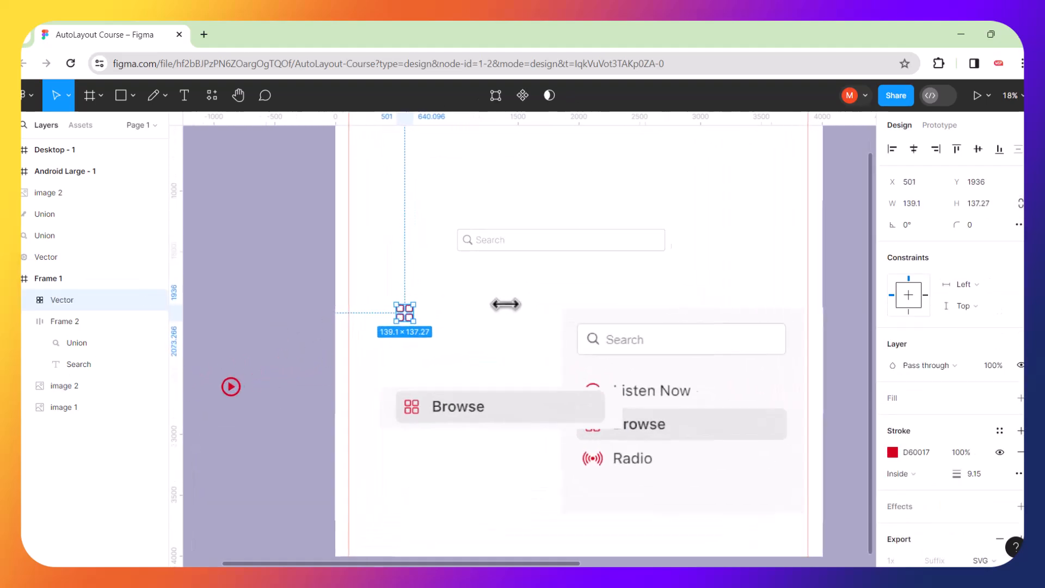
Move the search box and the full reference image down out of the way, the image to about X 2797, Y 3322.
{"action": "left_click_drag", "start_coordinate": [417, 193], "coordinate": [725, 272]}
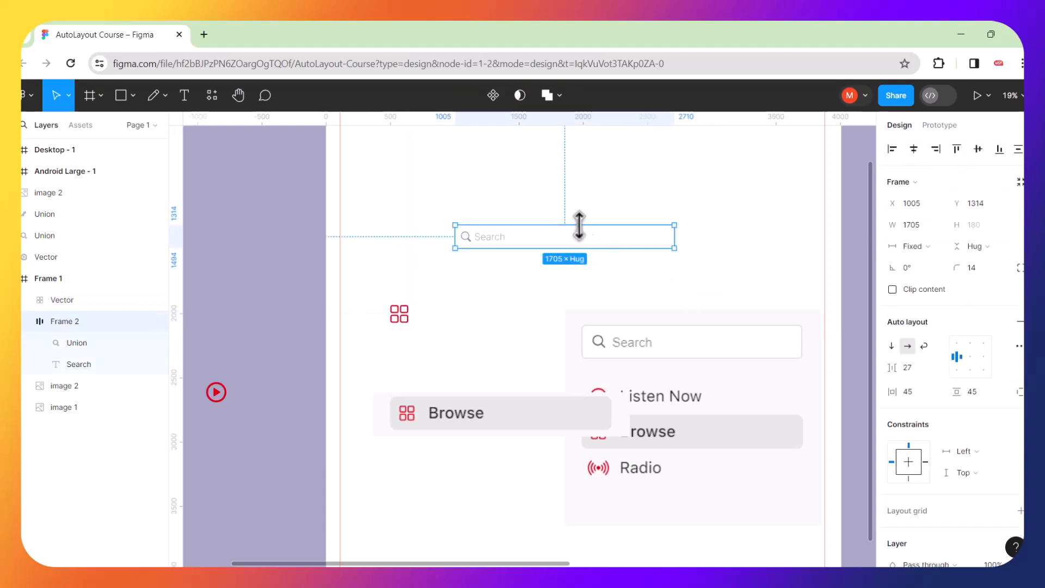
{"action": "left_click_drag", "start_coordinate": [577, 233], "coordinate": [596, 541]}
{"action": "left_click_drag", "start_coordinate": [689, 355], "coordinate": [812, 530]}
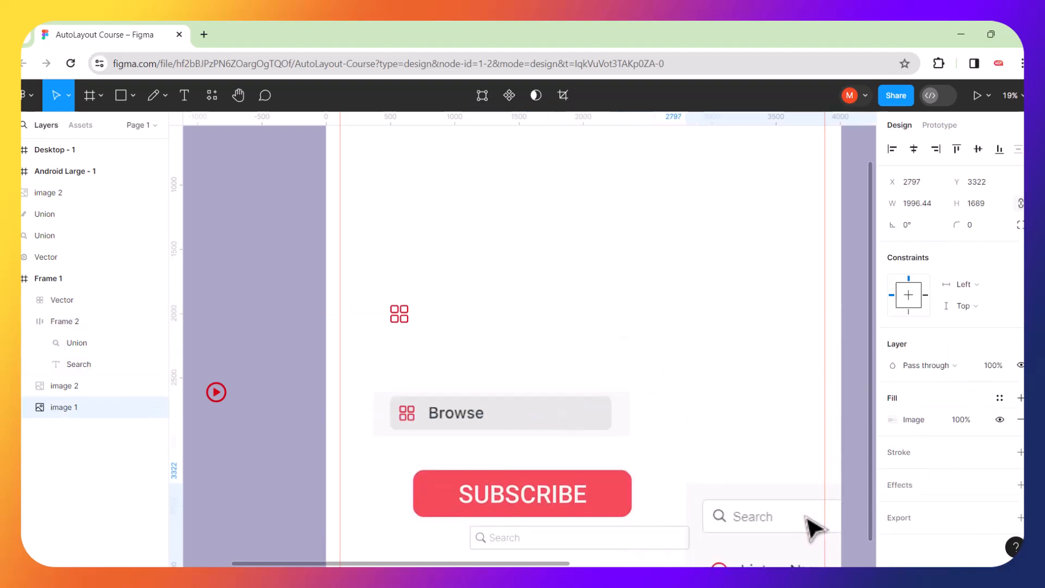
Place the four-square icon at about X 845, Y 1305 and the cropped Browse row beneath it at about X 619, Y 1555.
{"action": "left_click_drag", "start_coordinate": [618, 416], "coordinate": [552, 298]}
{"action": "left_click_drag", "start_coordinate": [407, 319], "coordinate": [452, 239]}
{"action": "scroll", "coordinate": [499, 237], "scroll_direction": "up", "scroll_amount": 3}
{"action": "scroll", "coordinate": [504, 246], "scroll_direction": "up", "scroll_amount": 1}
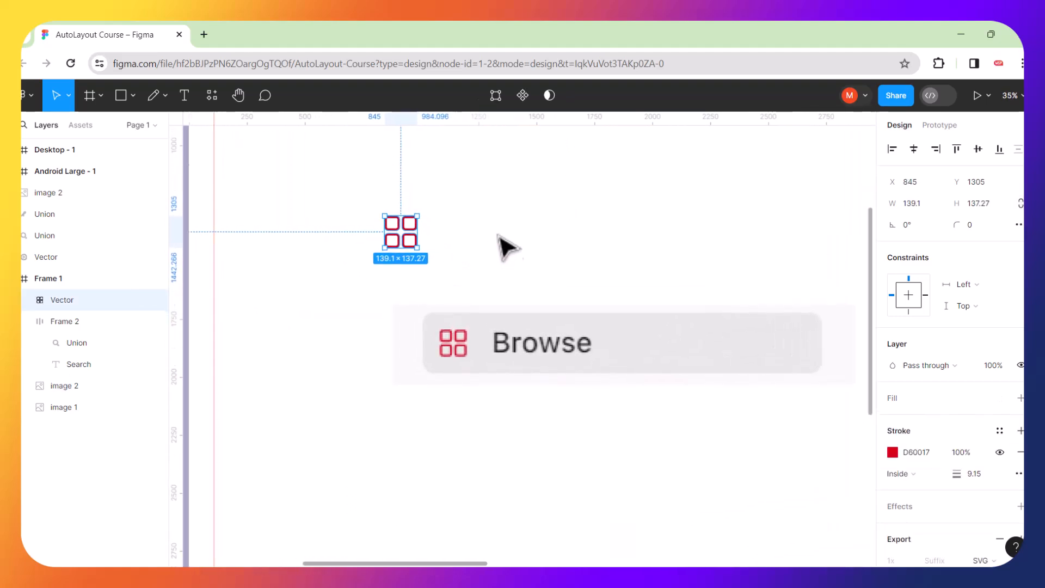
{"action": "left_click_drag", "start_coordinate": [539, 336], "coordinate": [479, 303]}
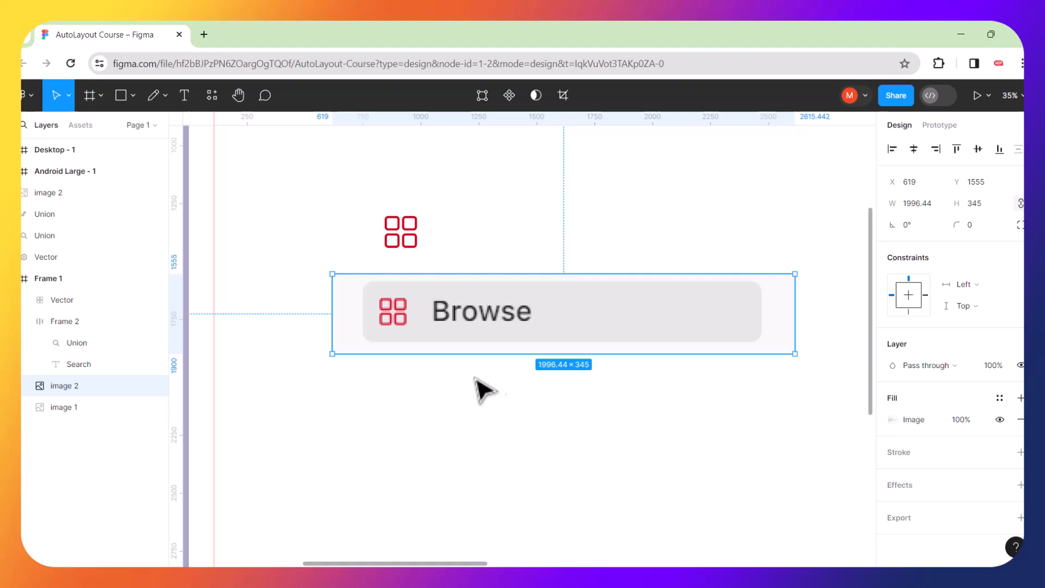
Add the text "Brows" below the cropped row at about X 1132, Y 2269 and set its font weight to Regular.
{"action": "left_click", "coordinate": [185, 95]}
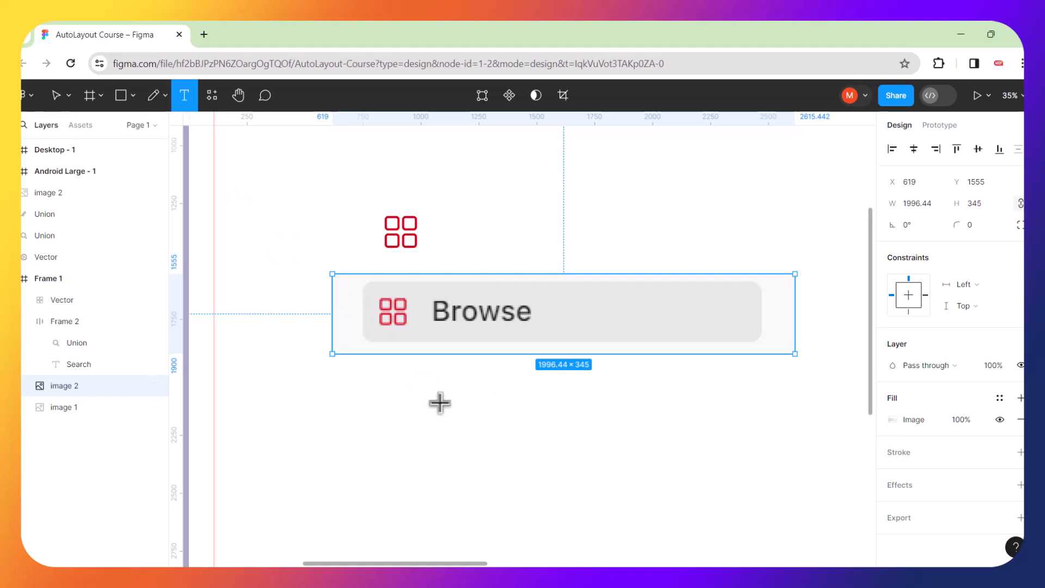
{"action": "left_click", "coordinate": [451, 439]}
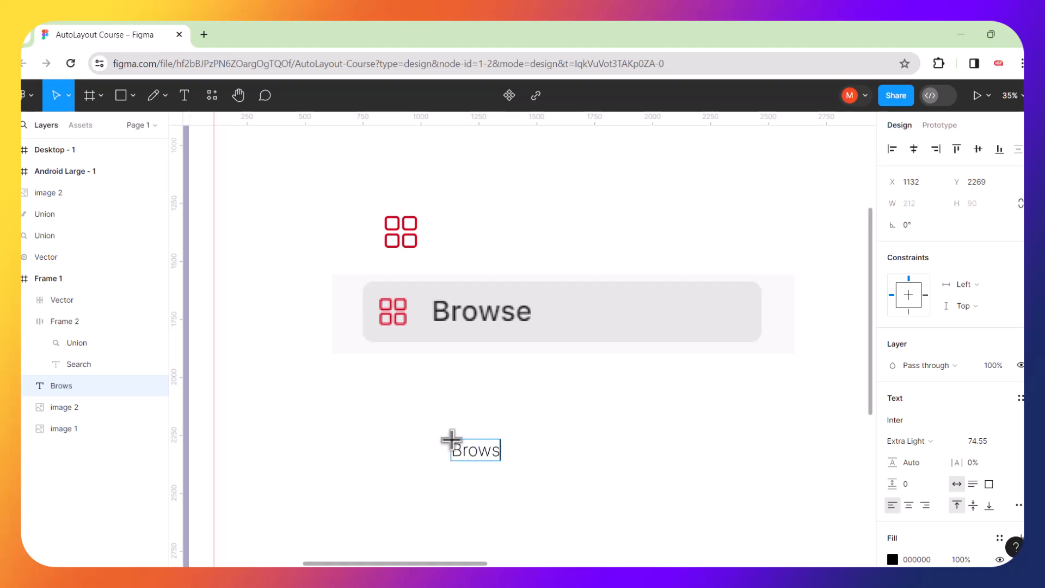
{"action": "key", "text": "Escape"}
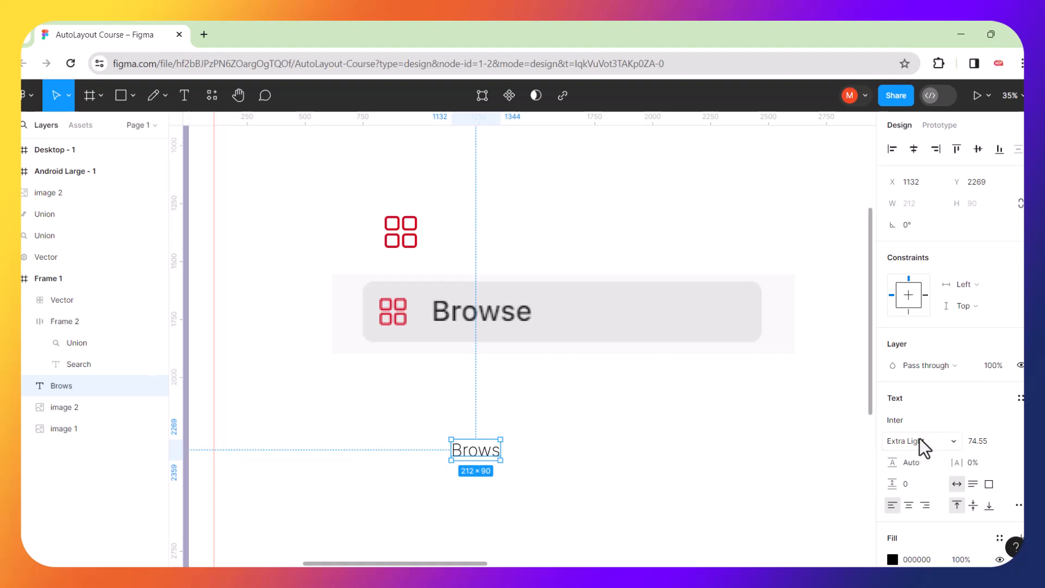
{"action": "left_click", "coordinate": [937, 440]}
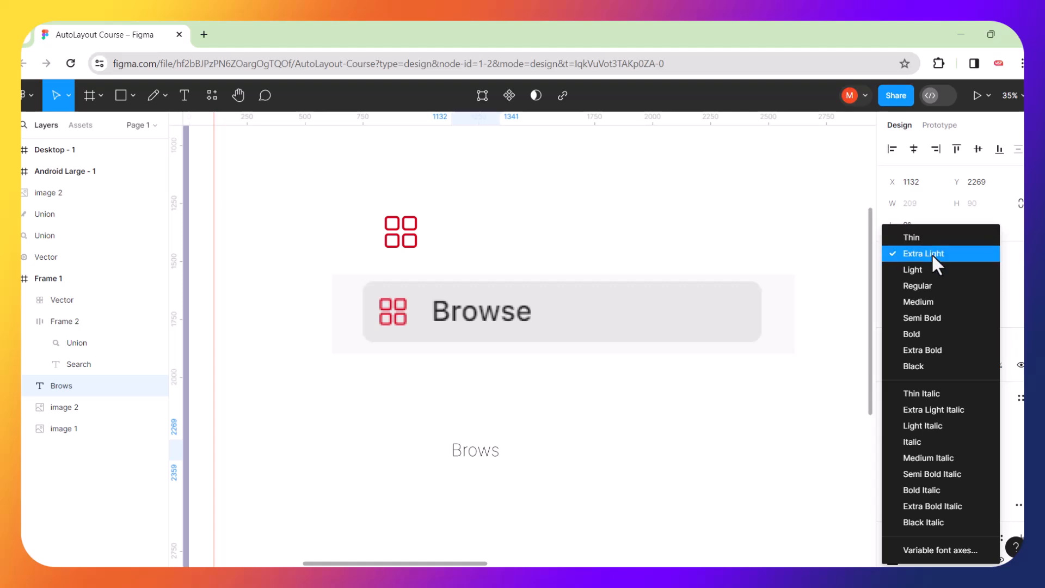
{"action": "left_click", "coordinate": [926, 285]}
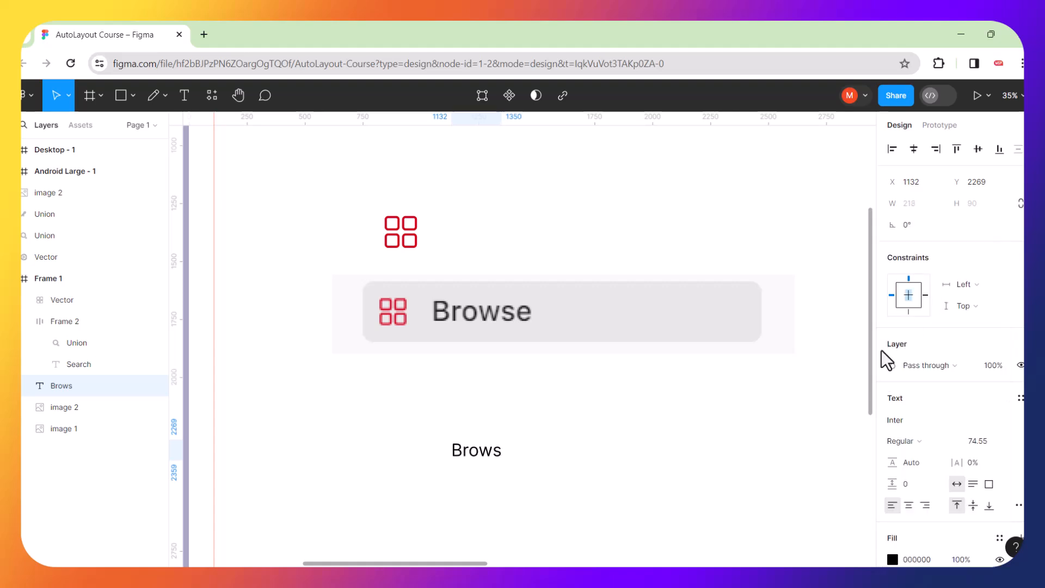
Scale the "Brows" text up to about 308 × 127 and place it at about X 1091, Y 2128.
{"action": "left_click_drag", "start_coordinate": [487, 458], "coordinate": [490, 447]}
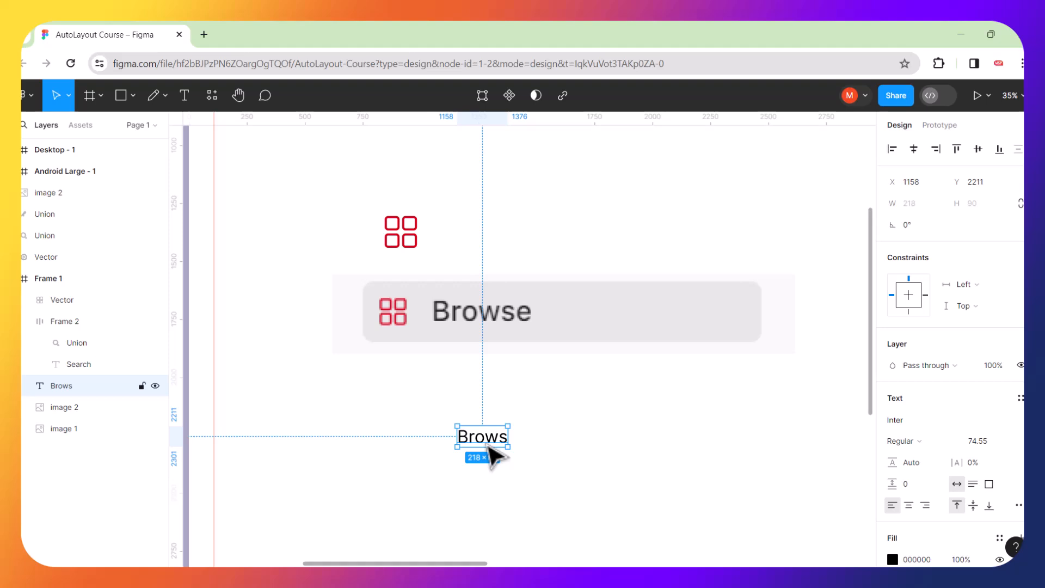
{"action": "key", "text": "k"}
{"action": "mouse_move", "coordinate": [511, 425]}
{"action": "left_mouse_down"}
{"action": "mouse_move", "coordinate": [527, 416]}
{"action": "mouse_move", "coordinate": [494, 425]}
{"action": "left_mouse_up"}
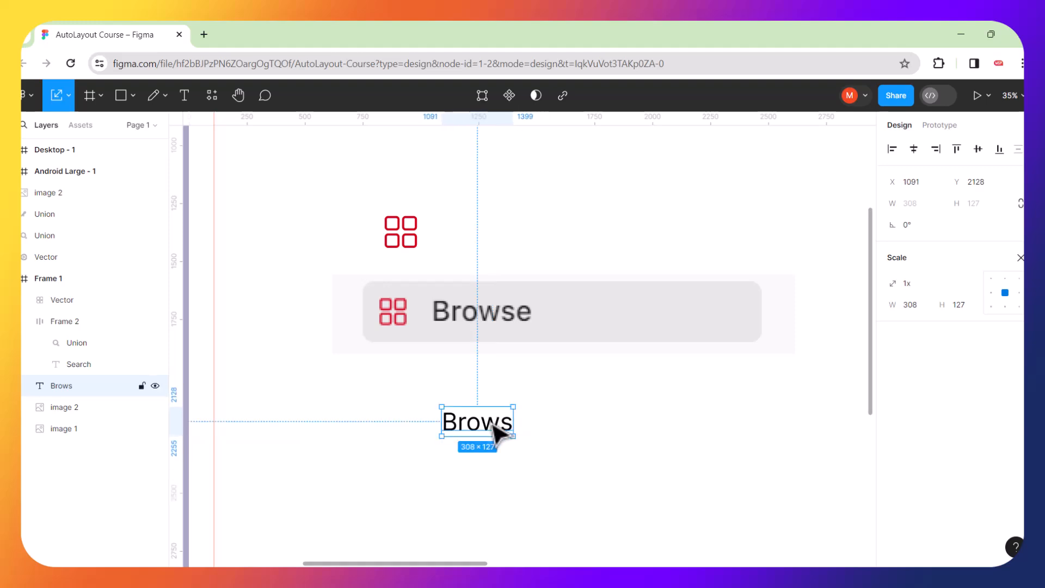
Wrap the "Brows" text in an auto layout frame and insert the four-square icon before the text inside it.
{"action": "right_click", "coordinate": [493, 425]}
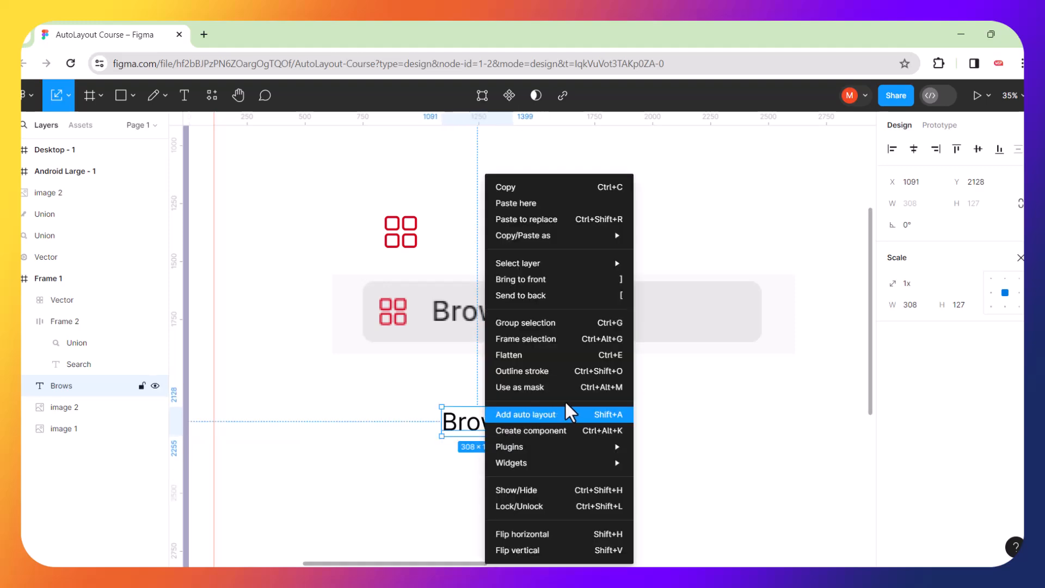
{"action": "left_click", "coordinate": [561, 416]}
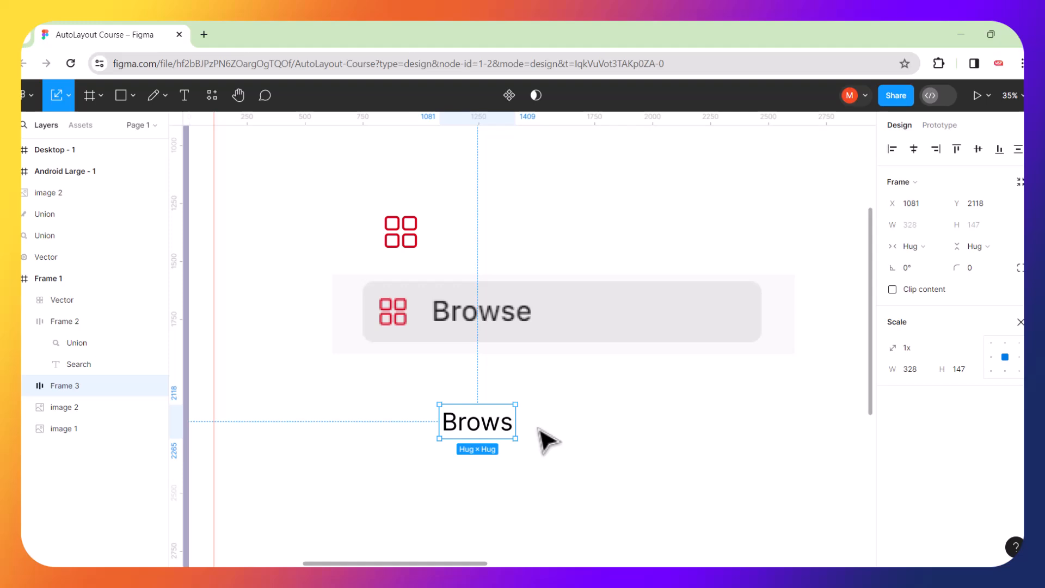
{"action": "left_click", "coordinate": [616, 432]}
{"action": "left_click", "coordinate": [493, 433]}
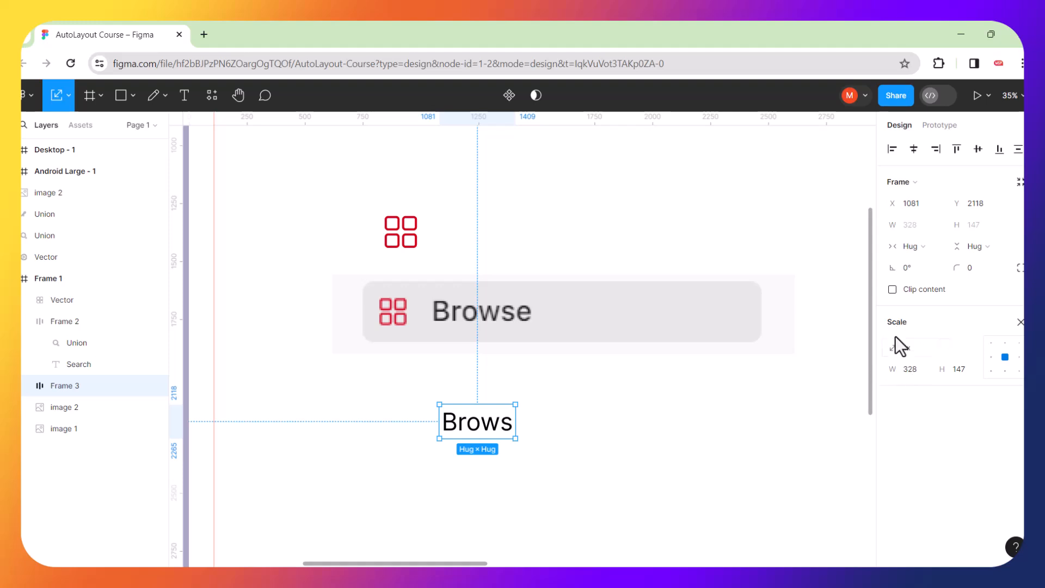
{"action": "key", "text": "v"}
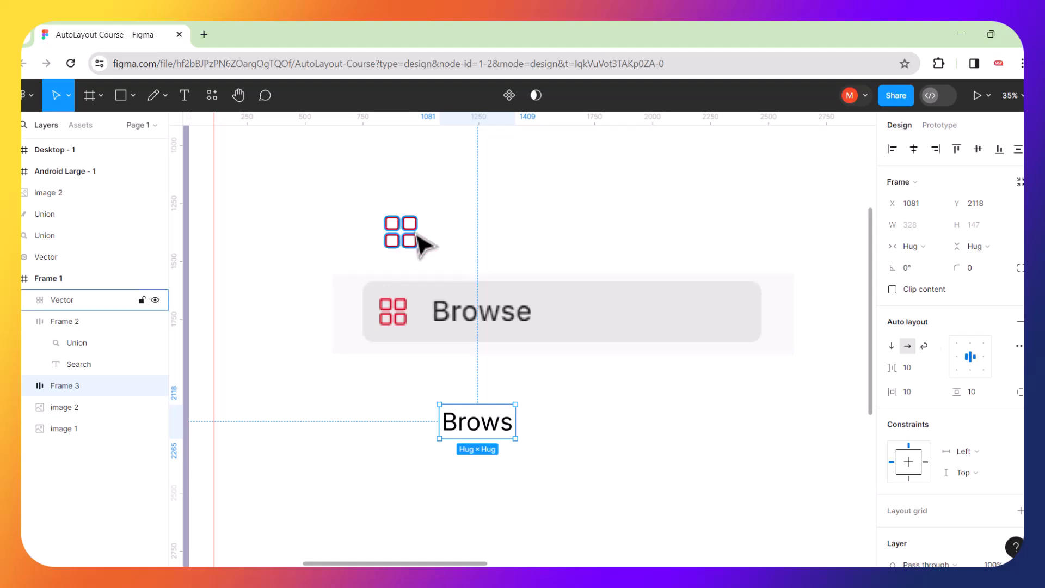
{"action": "left_click_drag", "start_coordinate": [417, 236], "coordinate": [449, 436]}
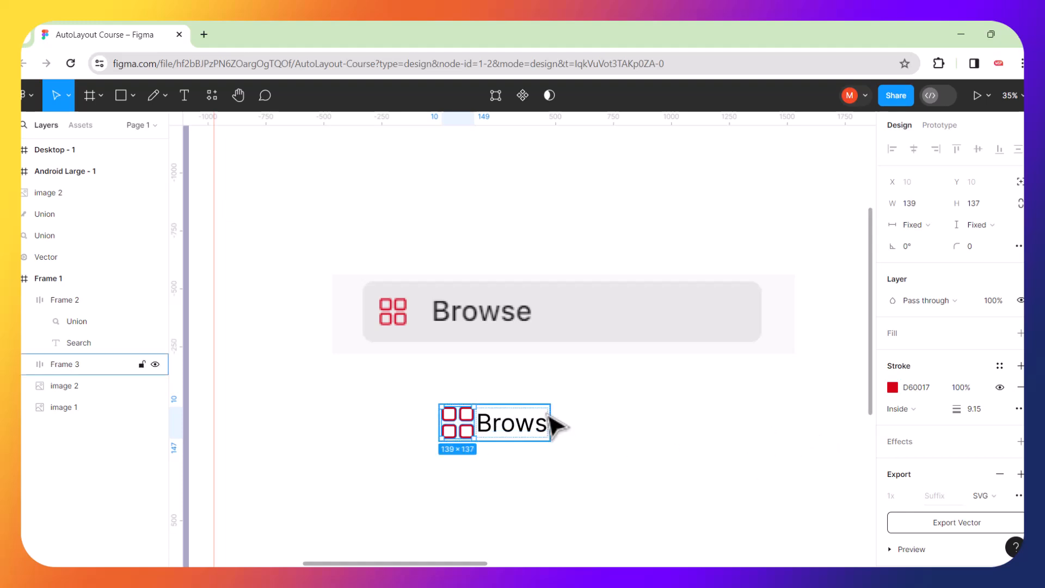
{"action": "left_click", "coordinate": [546, 423]}
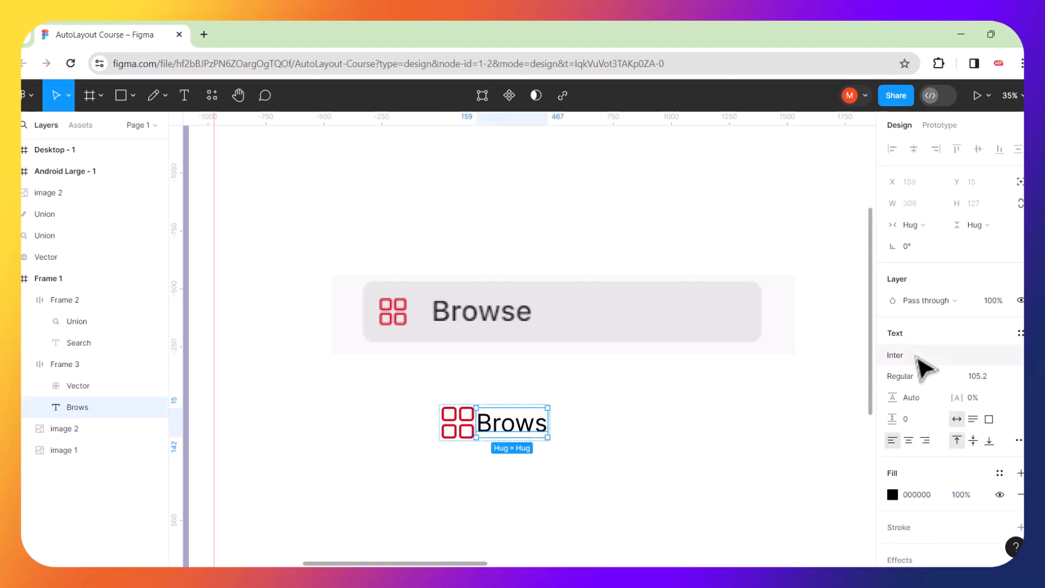
{"action": "left_click", "coordinate": [623, 426]}
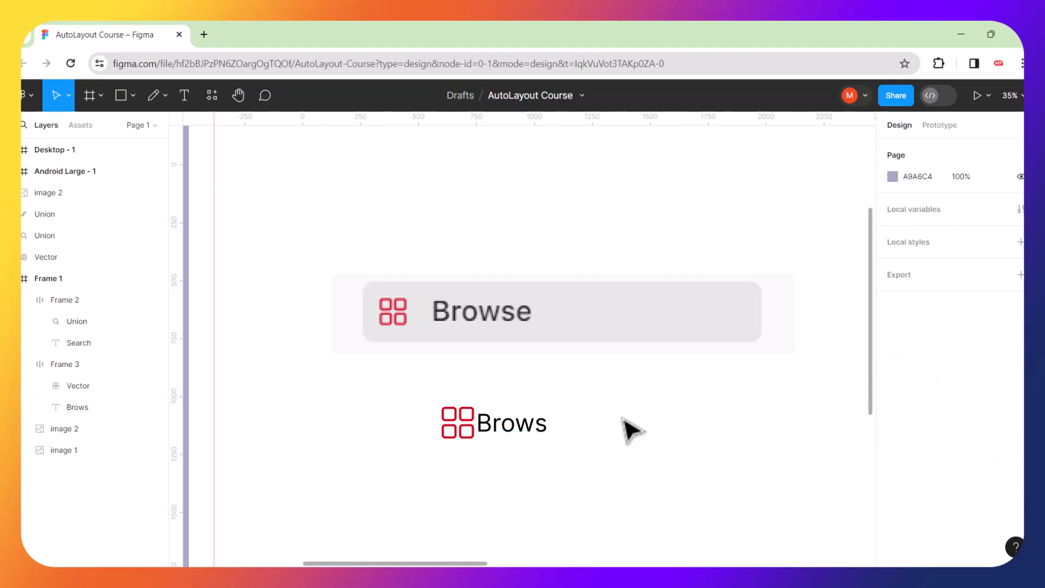
Set the Brows frame's item spacing to 62 and move it beneath the cropped reference row, at about X 815, Y 1900.
{"action": "left_click", "coordinate": [474, 414]}
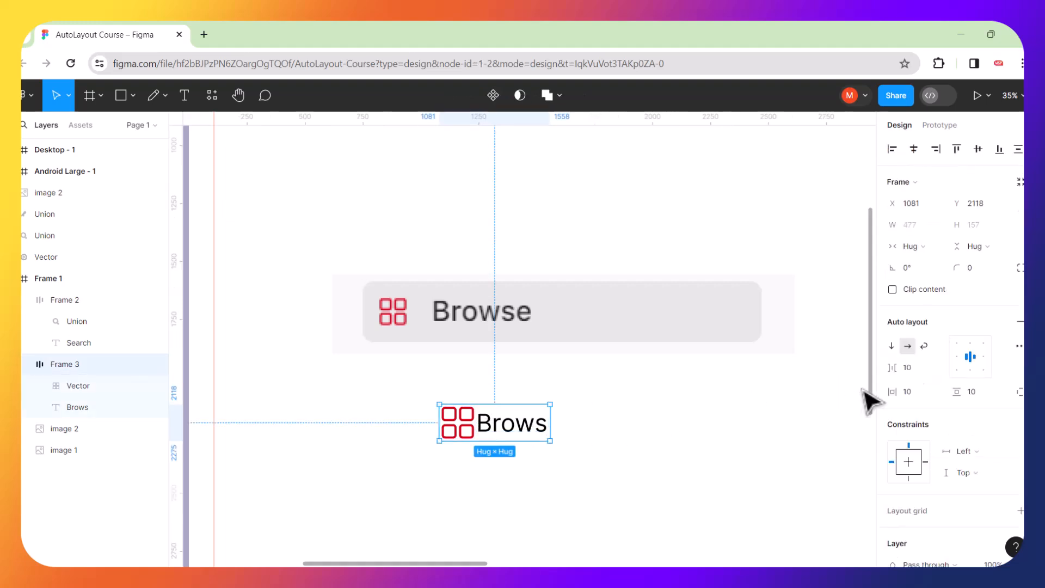
{"action": "left_click_drag", "start_coordinate": [894, 372], "coordinate": [965, 378]}
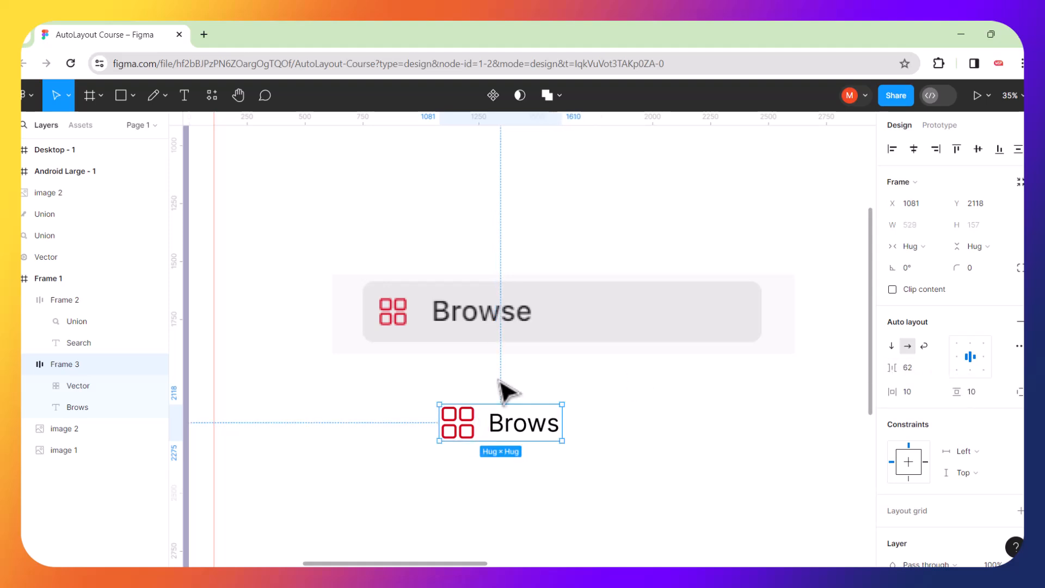
{"action": "left_click_drag", "start_coordinate": [485, 420], "coordinate": [442, 383]}
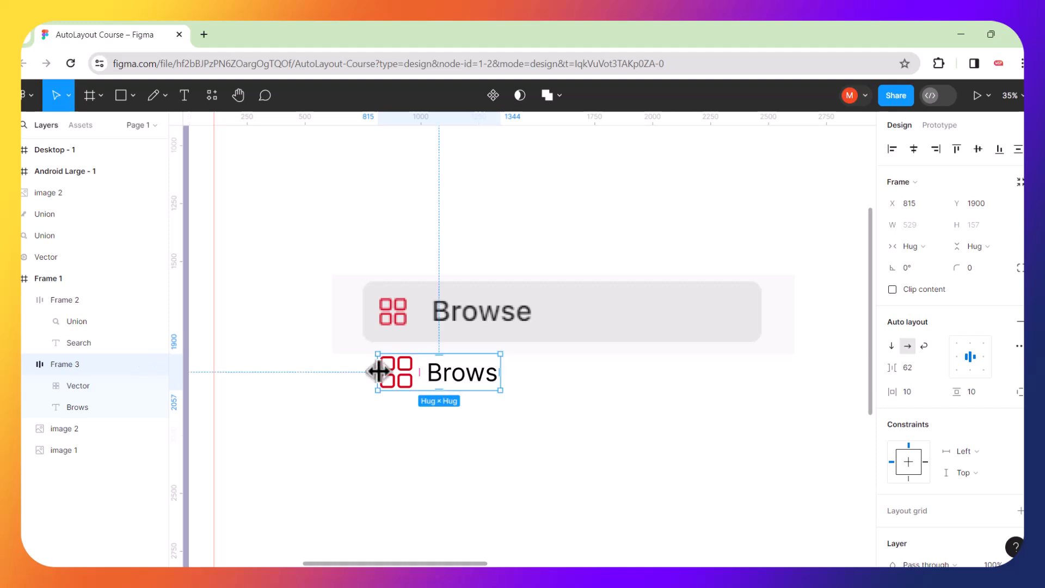
Scale the four-square icon inside the Brows frame down to match the size of the icon in the reference row.
{"action": "scroll", "coordinate": [379, 371], "scroll_direction": "up", "scroll_amount": 5}
{"action": "scroll", "coordinate": [403, 371], "scroll_direction": "up", "scroll_amount": 2}
{"action": "left_click", "coordinate": [432, 370]}
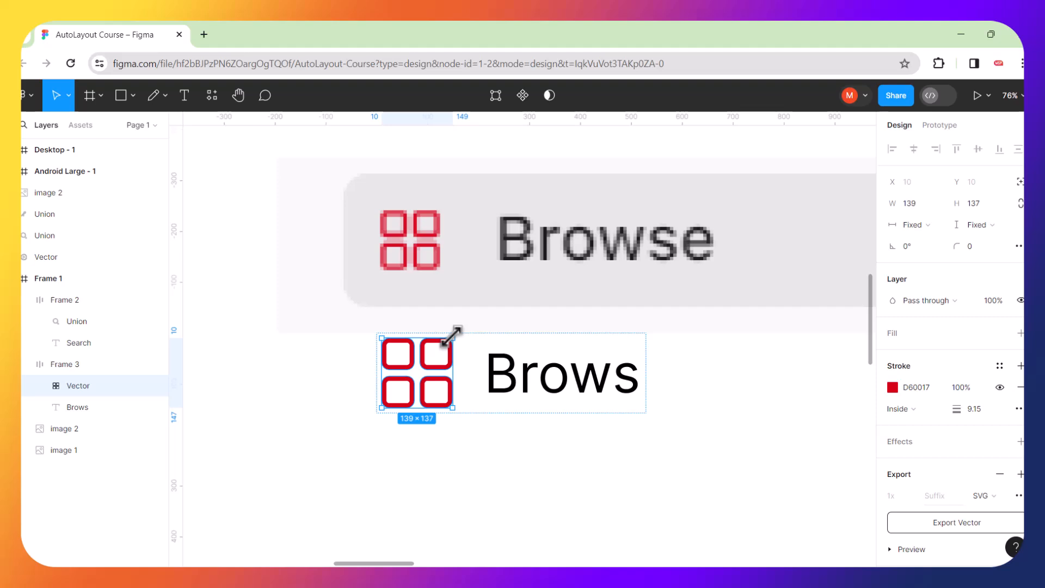
{"action": "key", "text": "k"}
{"action": "left_click_drag", "start_coordinate": [452, 336], "coordinate": [417, 349]}
{"action": "left_click", "coordinate": [525, 446]}
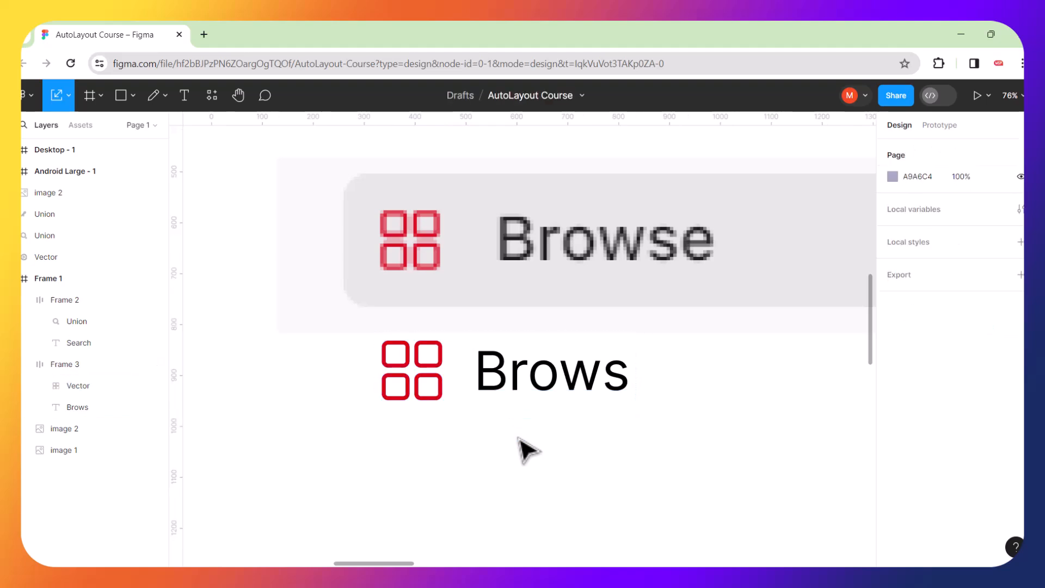
Widen the spacing between the icon and the "Brows" text to 105, with the frame's contents aligned to center.
{"action": "left_click", "coordinate": [456, 338]}
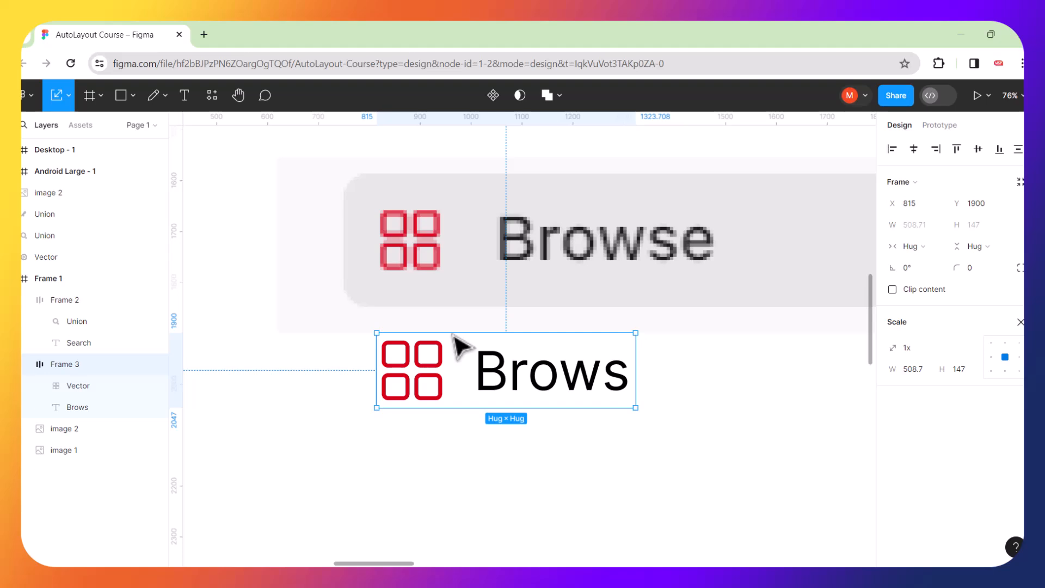
{"action": "key", "text": "v"}
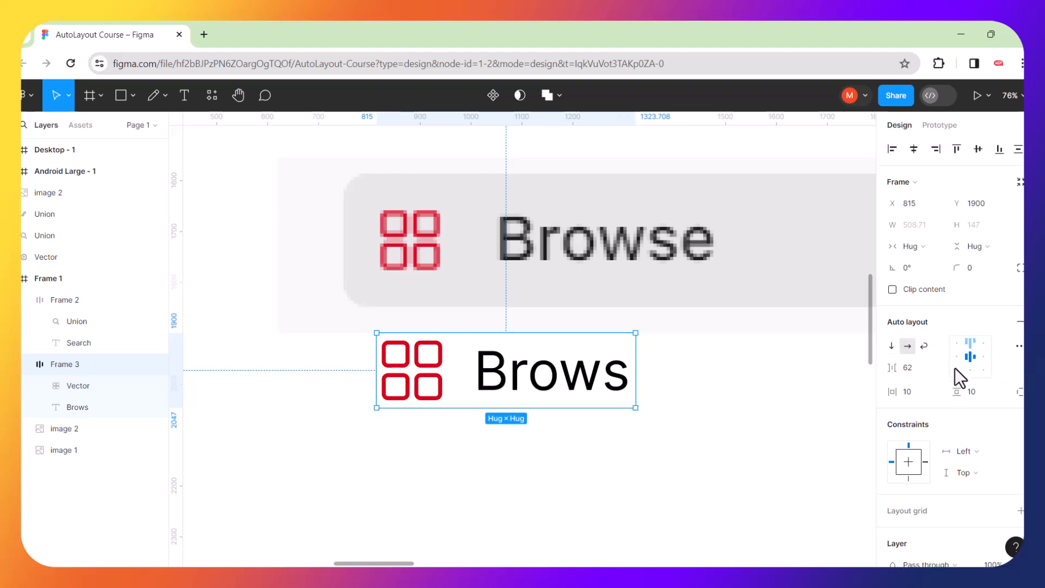
{"action": "left_click", "coordinate": [970, 356]}
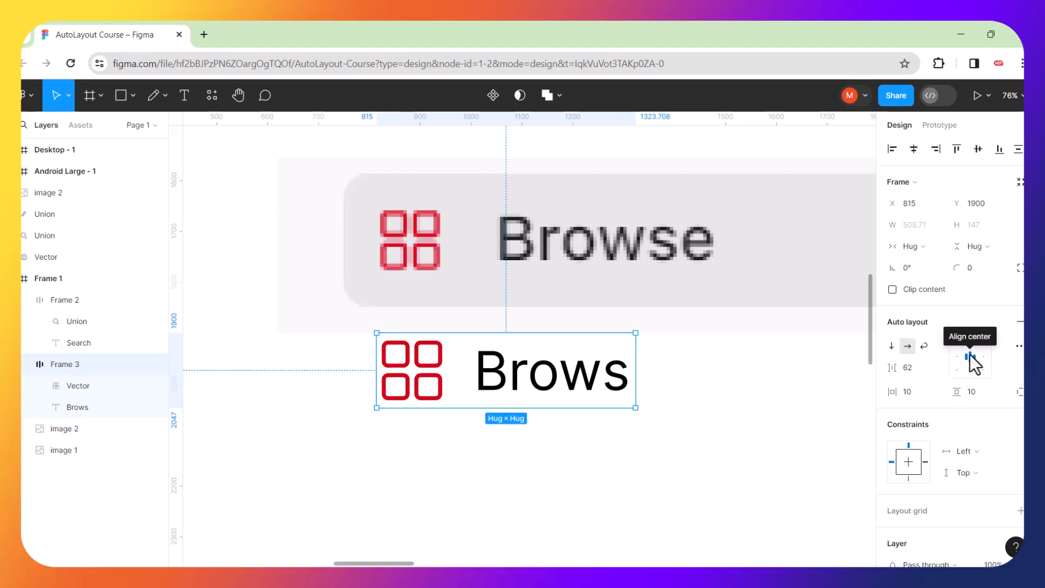
{"action": "left_click_drag", "start_coordinate": [894, 369], "coordinate": [952, 364]}
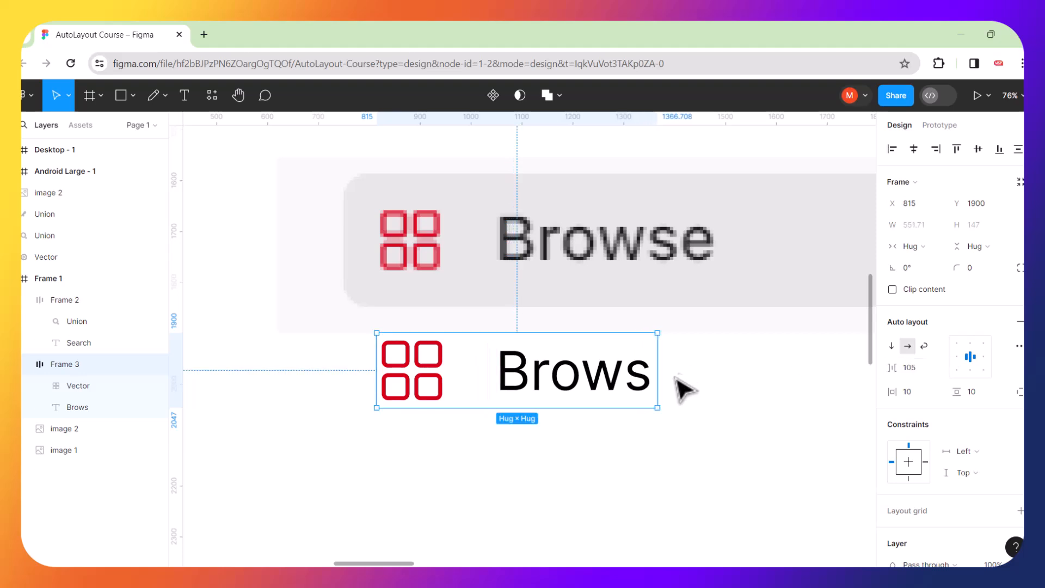
Resize the Brows frame to about 1682 × 233 and move it to about X 761, Y 2005 below the reference row.
{"action": "scroll", "coordinate": [655, 408], "scroll_direction": "down", "scroll_amount": 5}
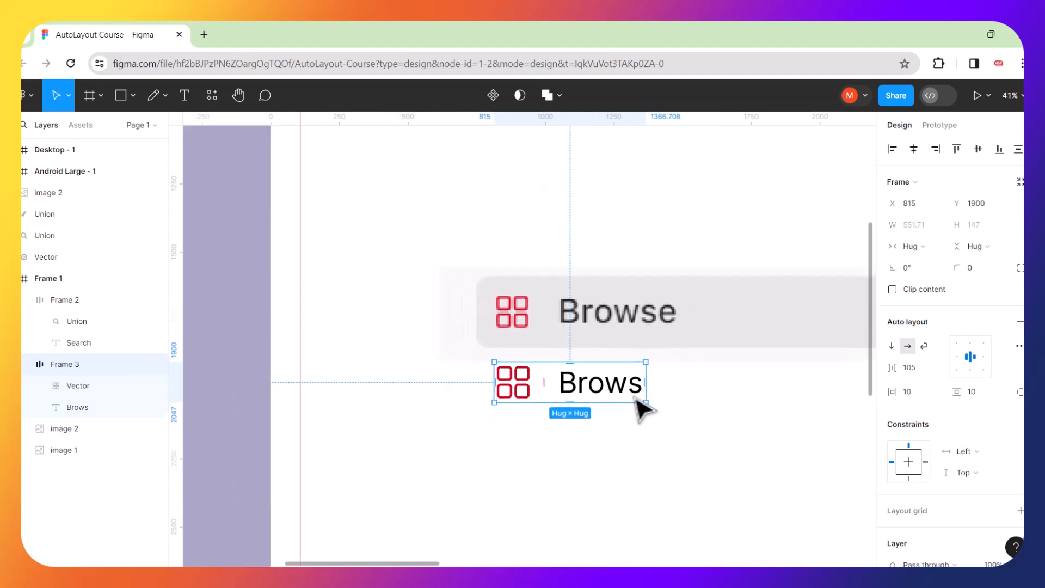
{"action": "scroll", "coordinate": [733, 392], "scroll_direction": "right", "scroll_amount": 3}
{"action": "scroll", "coordinate": [727, 392], "scroll_direction": "right", "scroll_amount": 2}
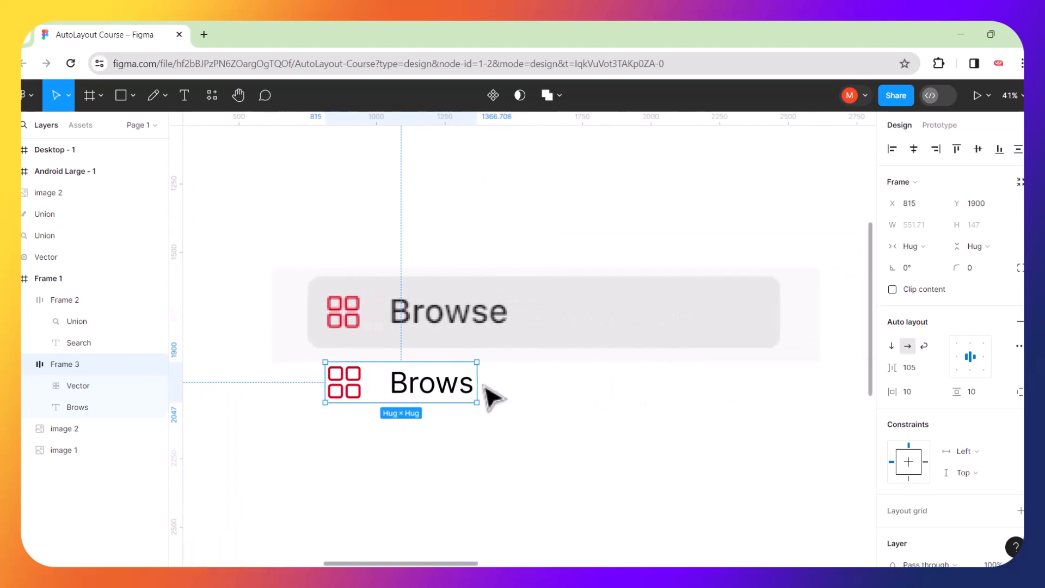
{"action": "left_click_drag", "start_coordinate": [480, 381], "coordinate": [779, 384]}
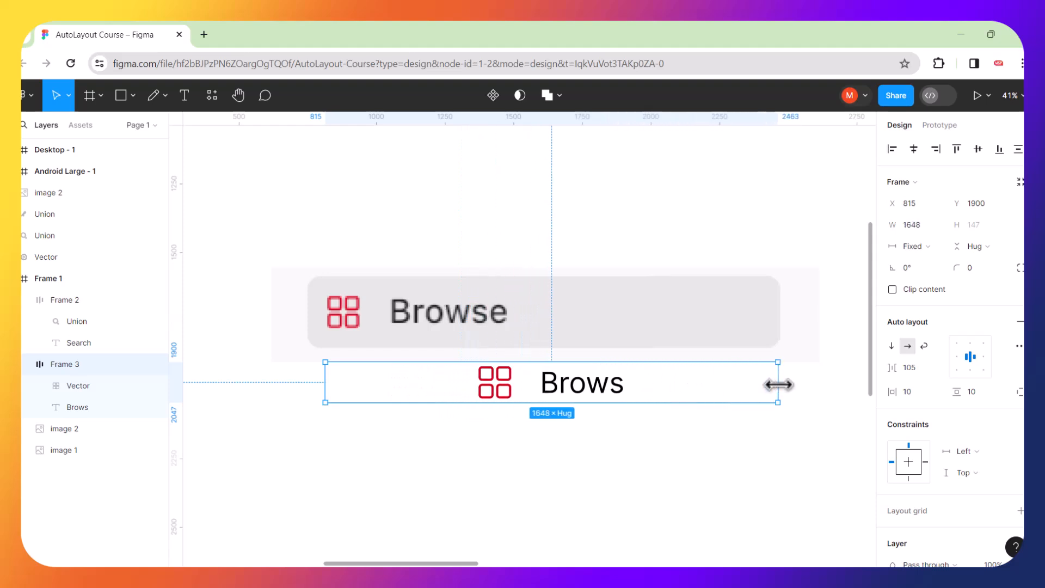
{"action": "left_click_drag", "start_coordinate": [325, 380], "coordinate": [316, 380]}
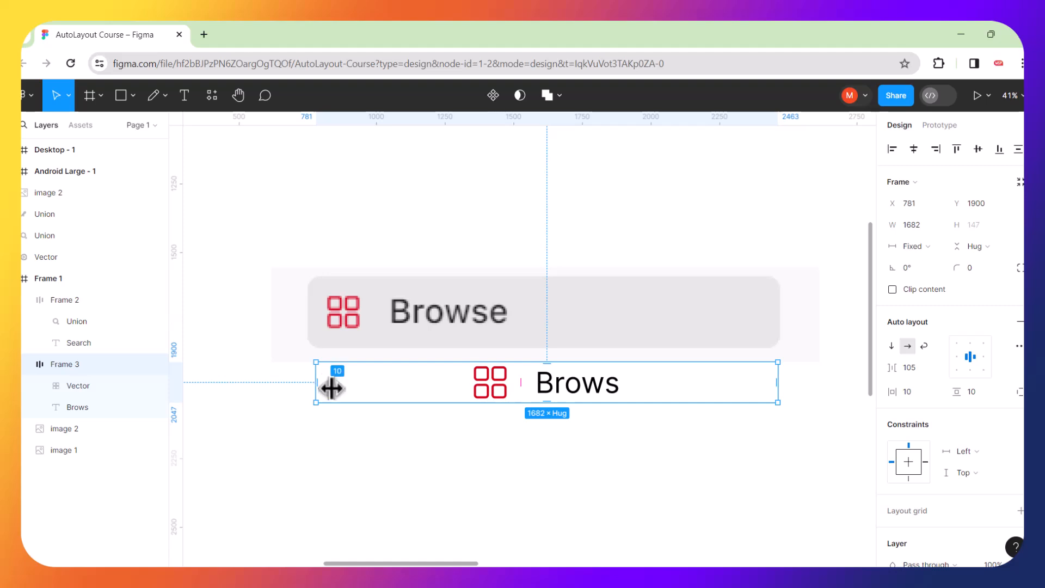
{"action": "left_click_drag", "start_coordinate": [349, 402], "coordinate": [350, 428]}
{"action": "left_click_drag", "start_coordinate": [497, 392], "coordinate": [493, 422]}
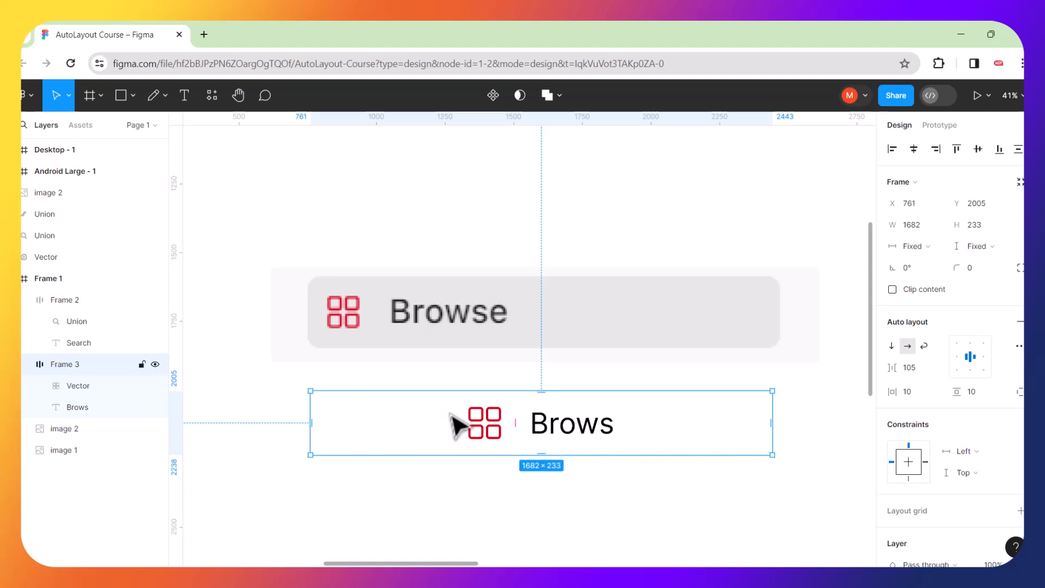
Align the Brows frame's contents to the left, vertically centered, and raise its horizontal padding through 30 and 45 to 55.
{"action": "left_click", "coordinate": [957, 357]}
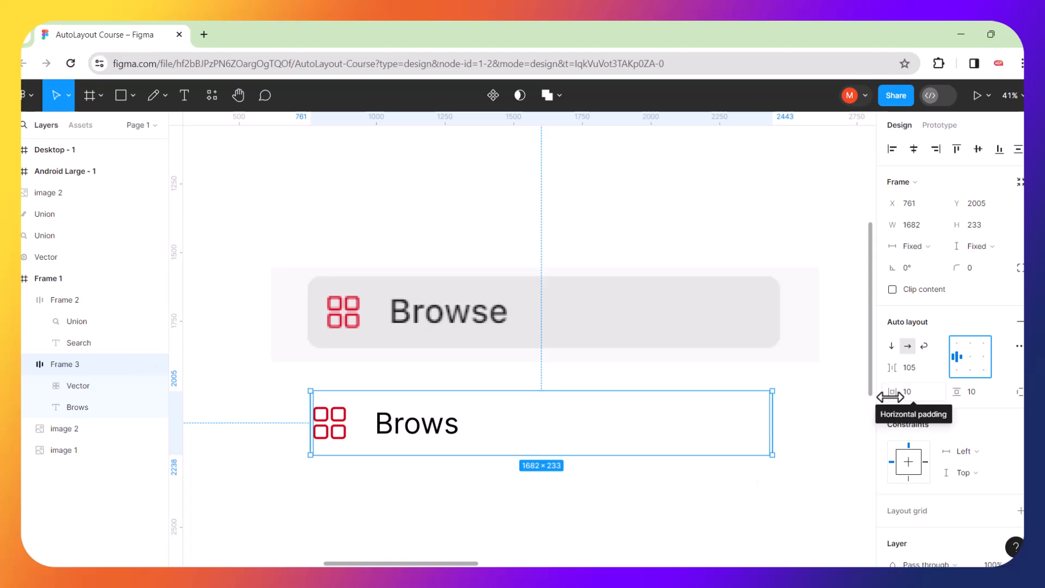
{"action": "left_click", "coordinate": [913, 397]}
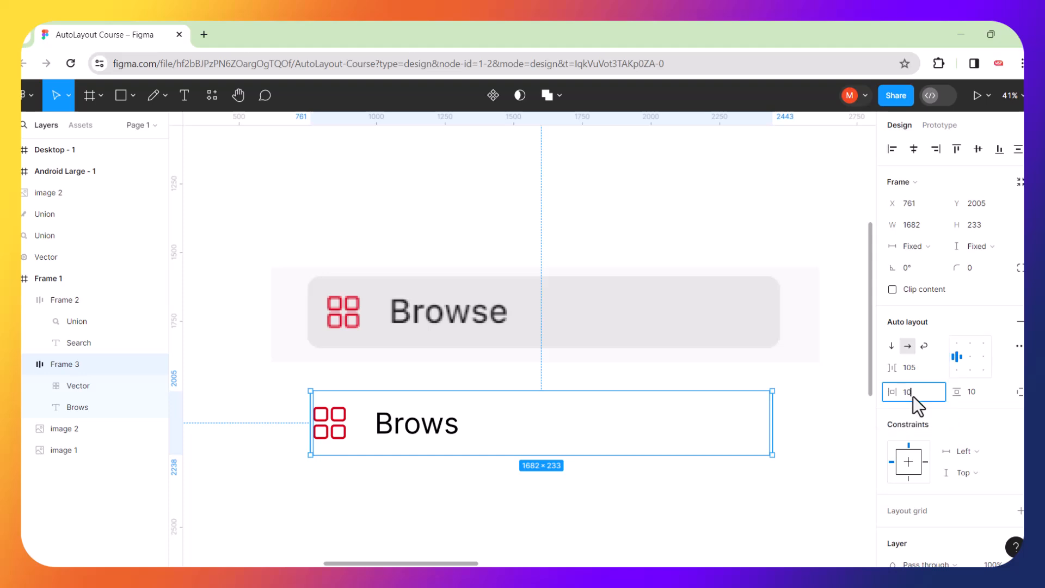
{"action": "type", "text": "30"}
{"action": "key", "text": "Return"}
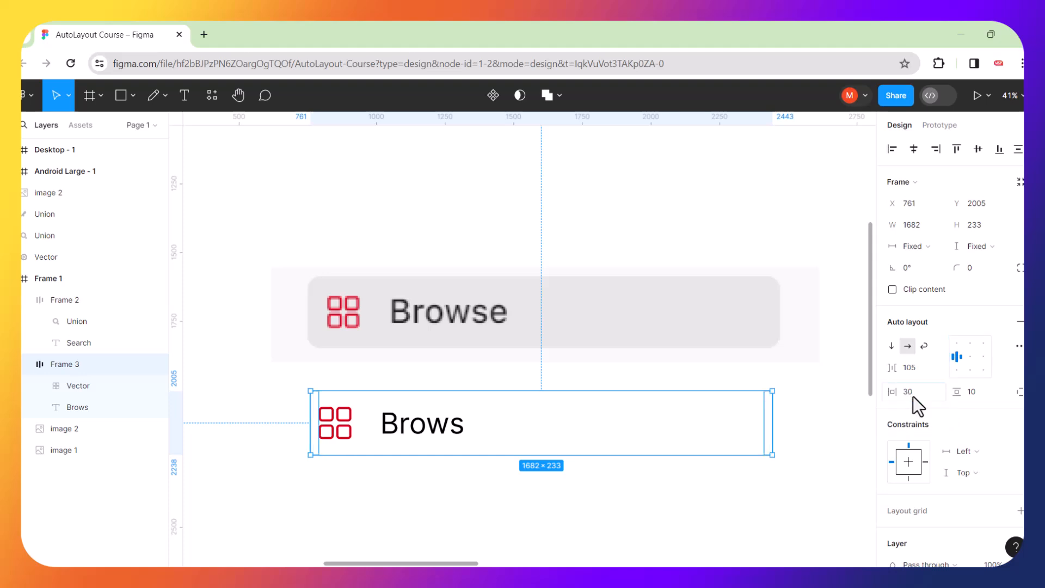
{"action": "left_click", "coordinate": [913, 397]}
{"action": "type", "text": "45"}
{"action": "key", "text": "Return"}
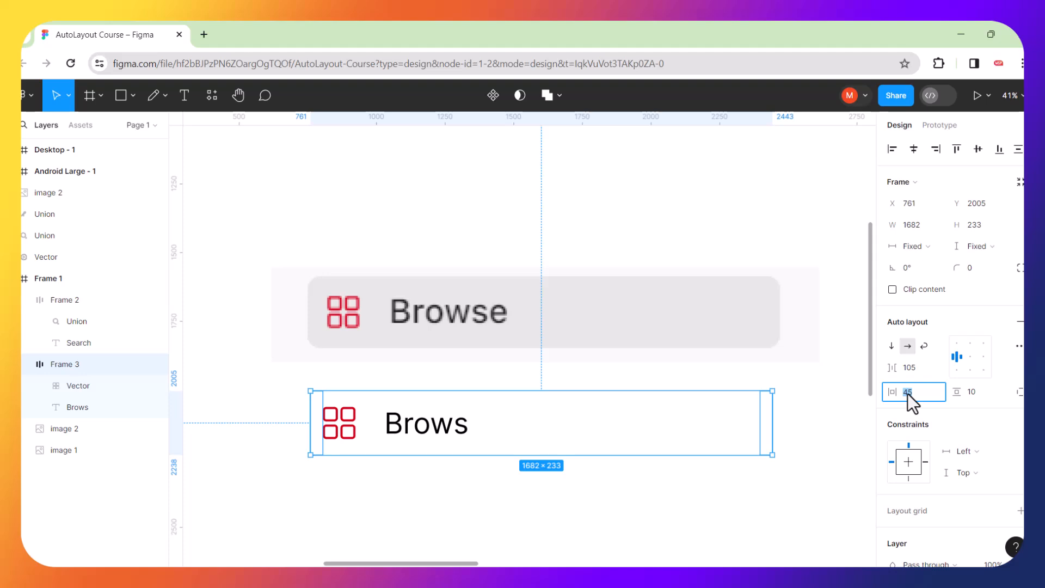
{"action": "type", "text": "55"}
{"action": "key", "text": "Return"}
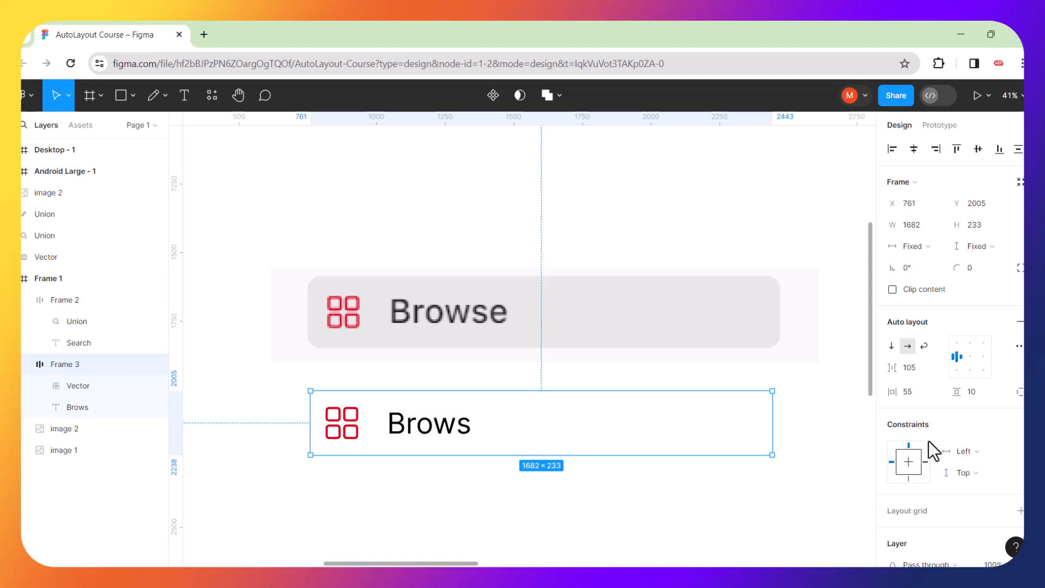
Add a fill to the Brows frame and sample its gray, E6E6E7, from the reference row's background.
{"action": "scroll", "coordinate": [929, 441], "scroll_direction": "down", "scroll_amount": 5}
{"action": "left_click", "coordinate": [1020, 344]}
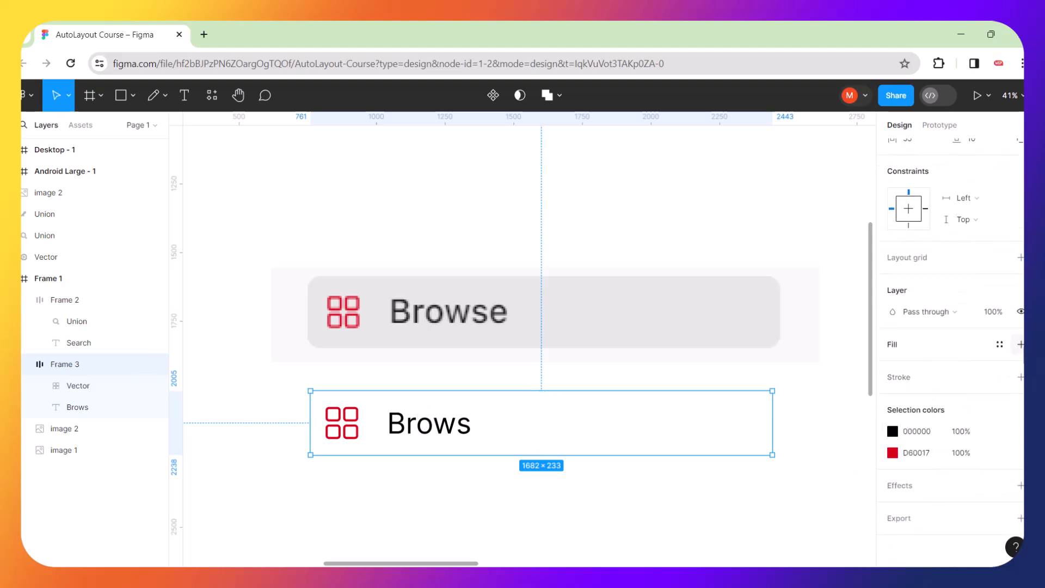
{"action": "left_click", "coordinate": [894, 366]}
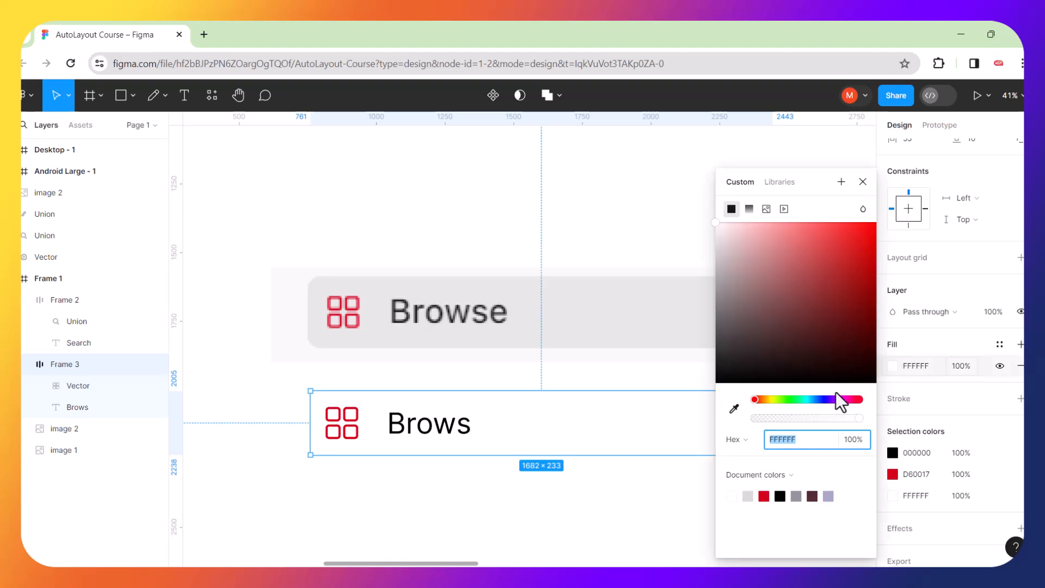
{"action": "left_click", "coordinate": [735, 408]}
{"action": "left_click", "coordinate": [657, 337]}
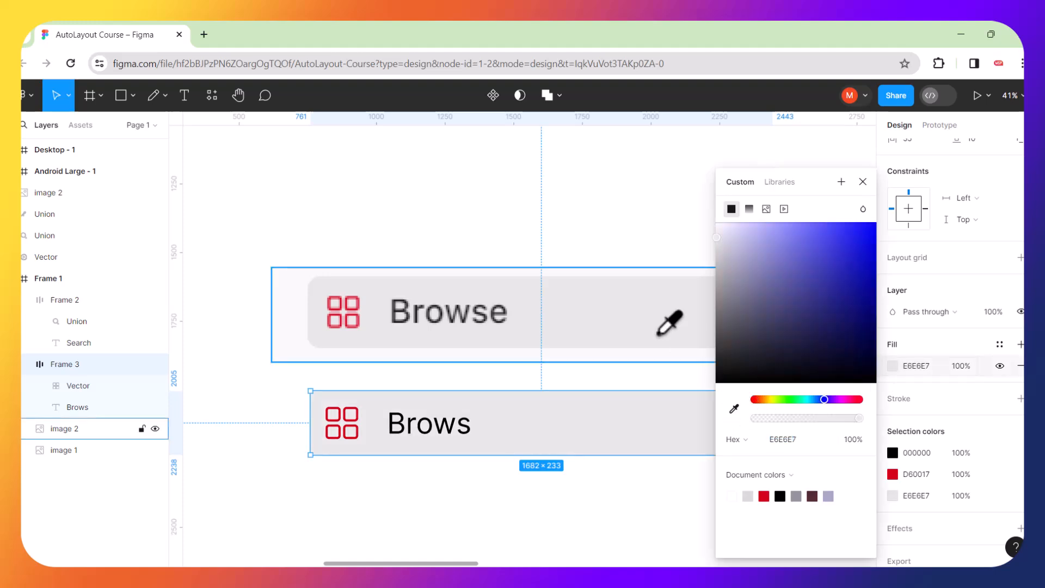
{"action": "left_click", "coordinate": [643, 247]}
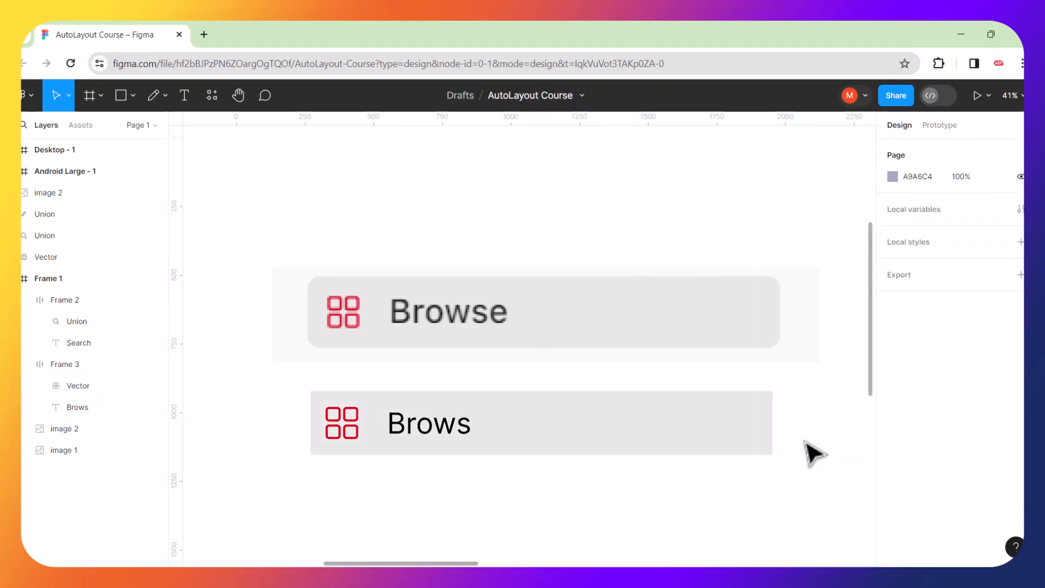
Set the Brows frame's corner radius to 10.
{"action": "left_click", "coordinate": [770, 432]}
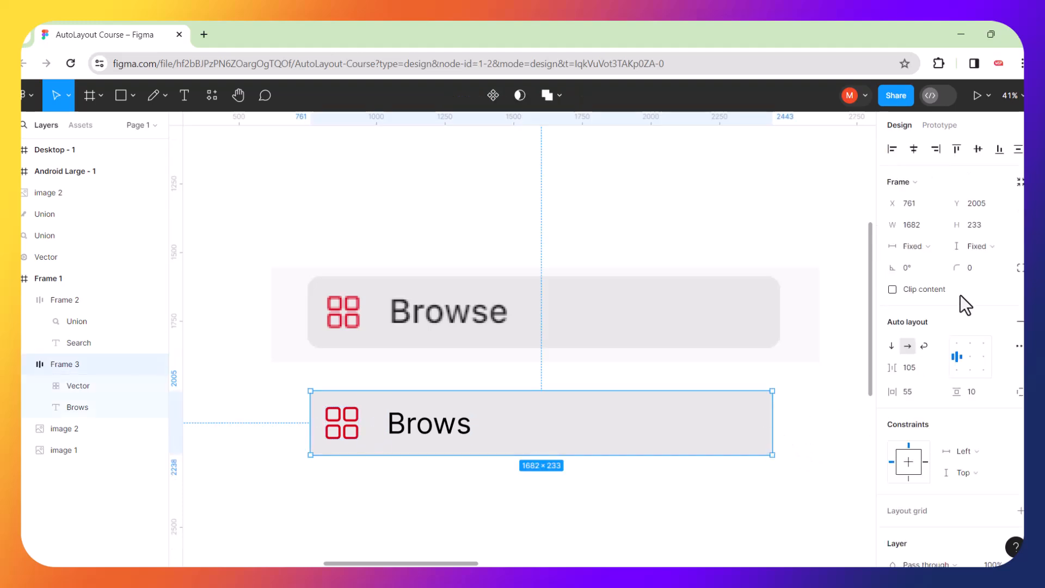
{"action": "left_click", "coordinate": [958, 272]}
{"action": "type", "text": "10"}
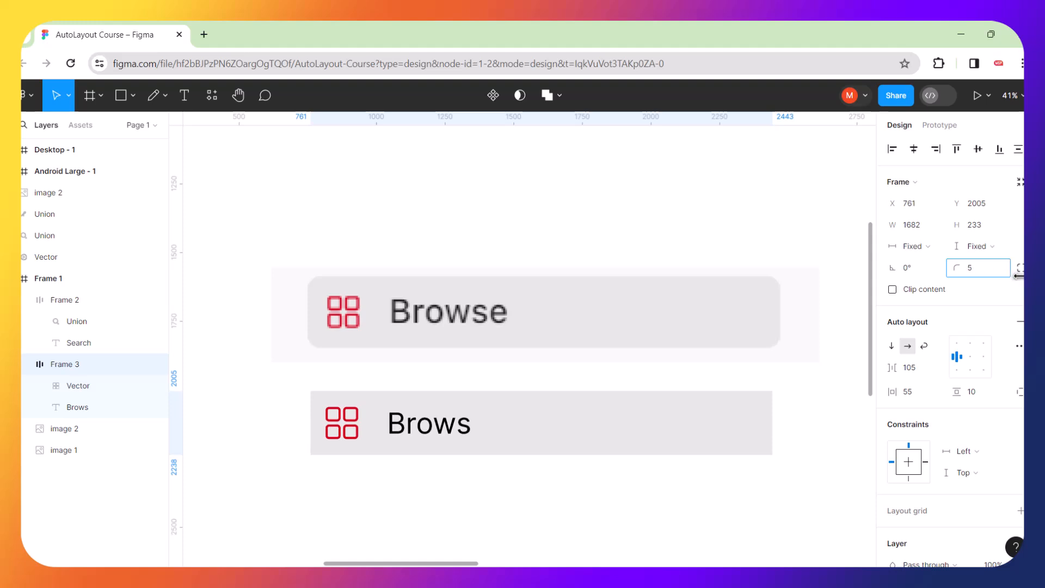
{"action": "key", "text": "Return"}
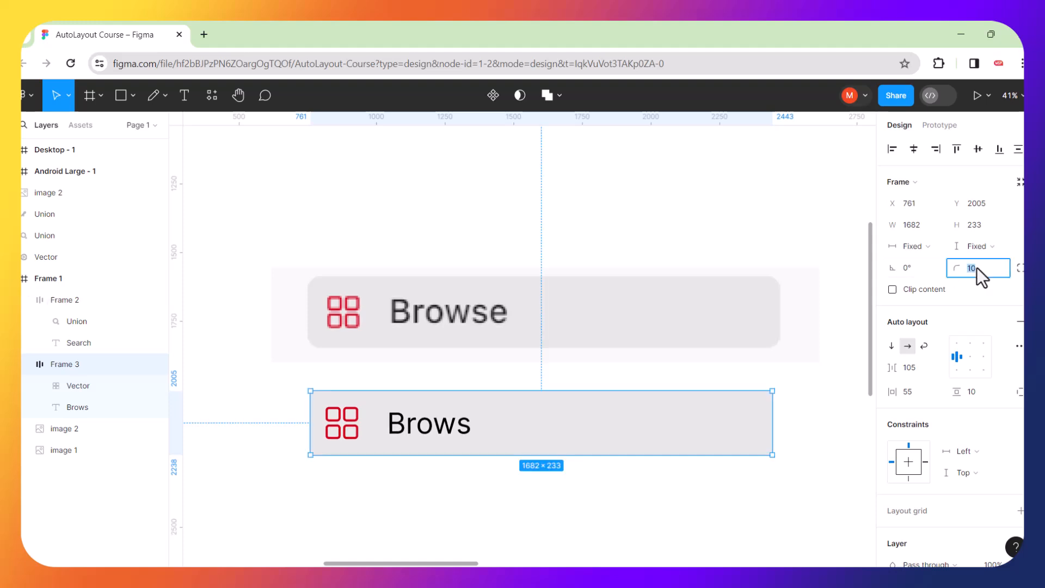
Set the Brows frame's corner radius to 50.
{"action": "type", "text": "5"}
{"action": "key", "text": "Return"}
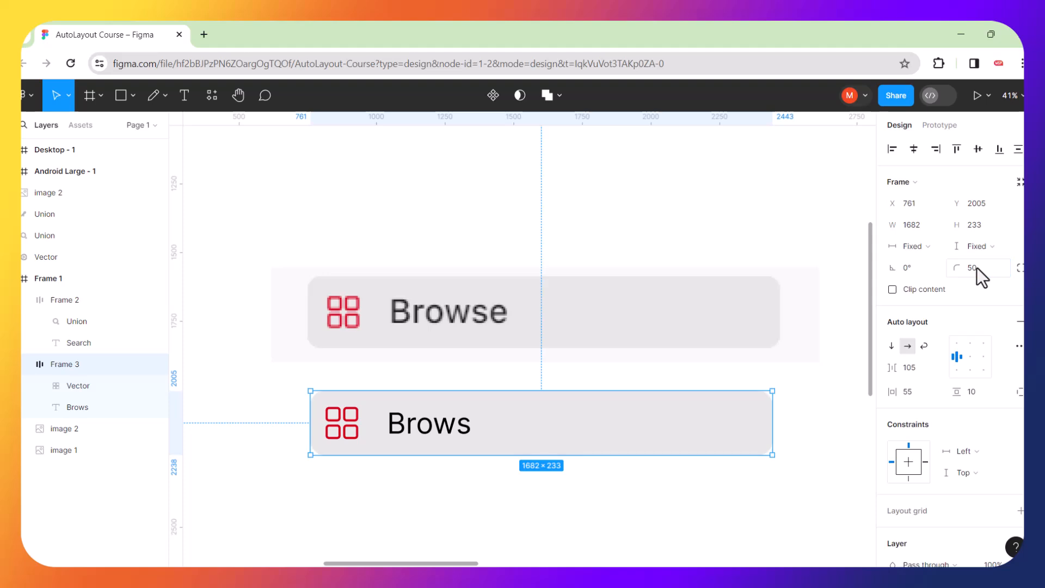
{"action": "left_click", "coordinate": [834, 409]}
{"action": "left_click", "coordinate": [595, 451]}
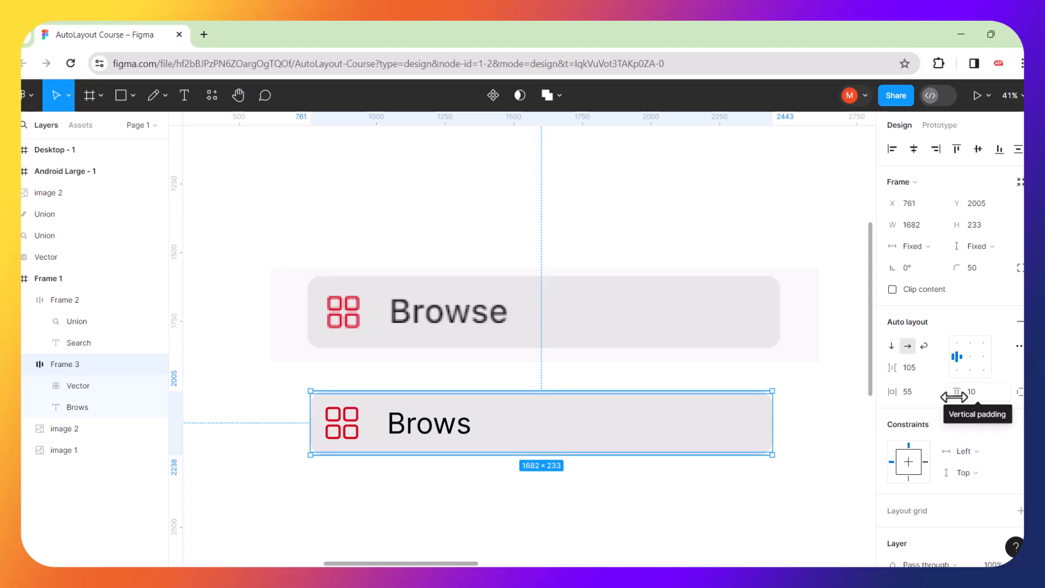
Reduce the Brows frame's vertical padding to 2 and extend its upper edge to a height of about 242.
{"action": "mouse_move", "coordinate": [954, 397]}
{"action": "left_mouse_down"}
{"action": "mouse_move", "coordinate": [992, 397]}
{"action": "mouse_move", "coordinate": [963, 396]}
{"action": "left_mouse_up"}
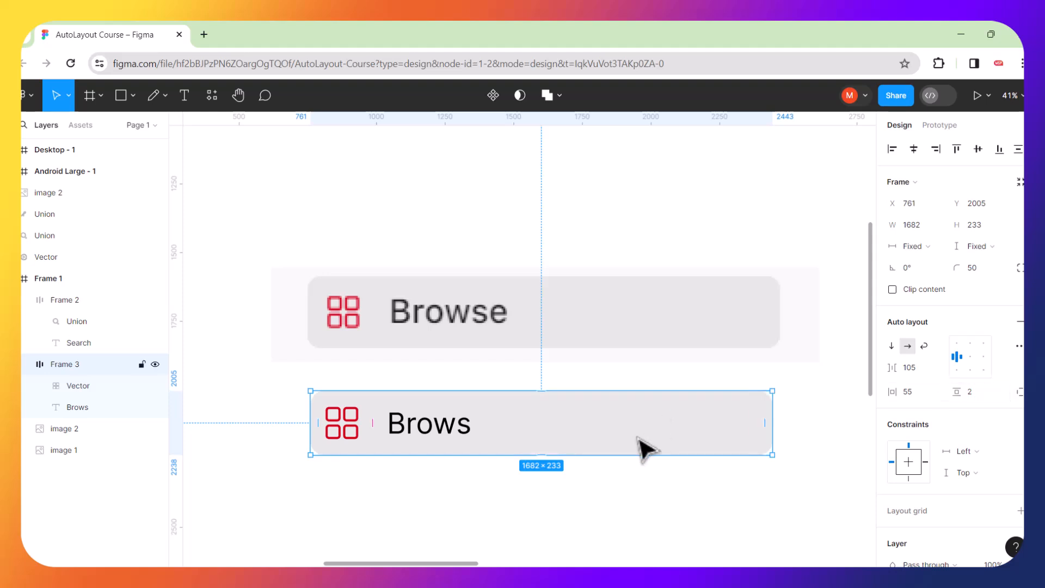
{"action": "left_click_drag", "start_coordinate": [543, 388], "coordinate": [543, 387]}
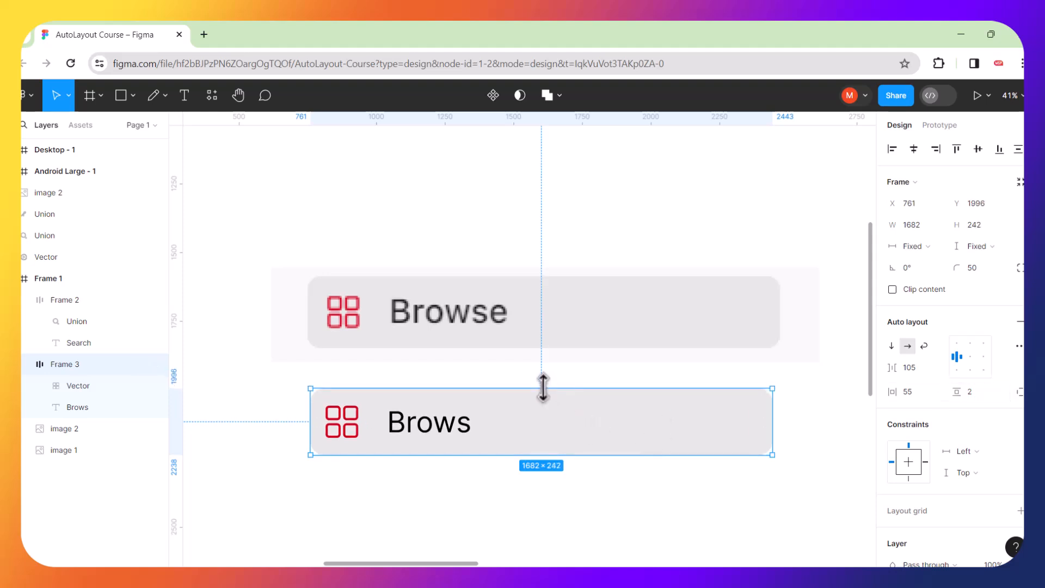
{"action": "left_click", "coordinate": [650, 244]}
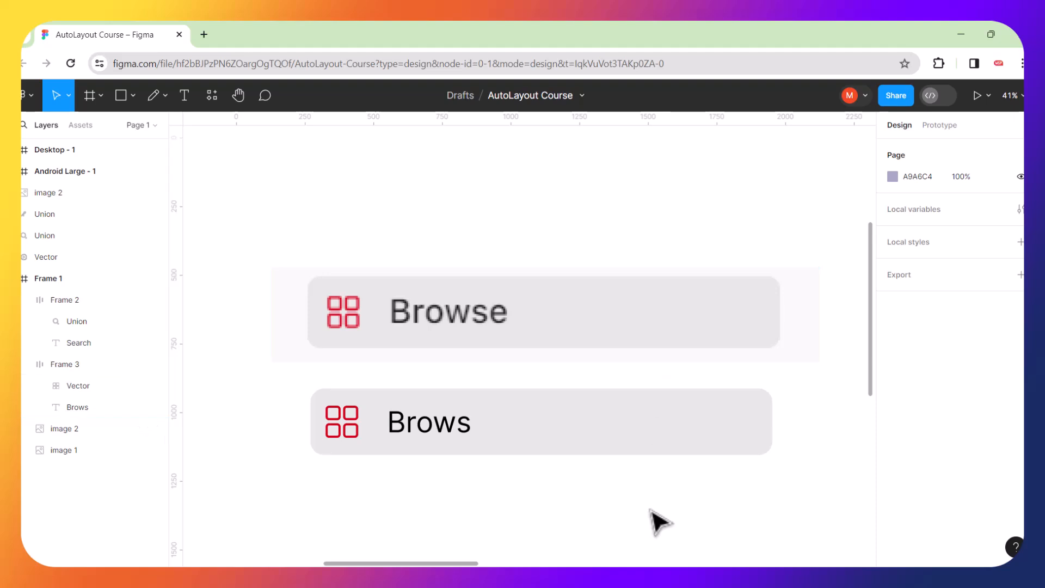
Sample the Brows text color from the reference Browse label and darken it to 343434.
{"action": "left_click", "coordinate": [459, 436]}
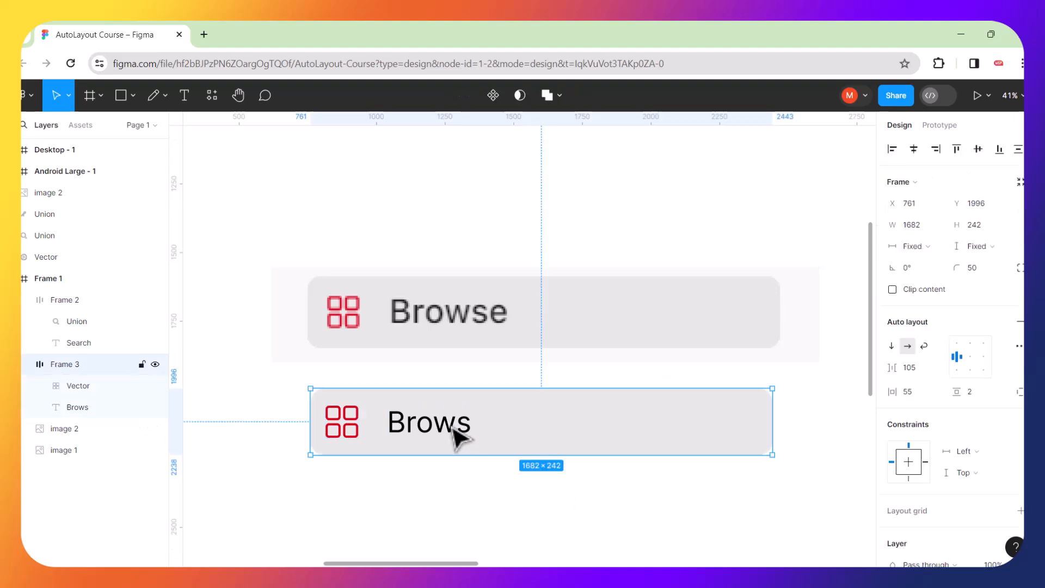
{"action": "double_click", "coordinate": [459, 436]}
{"action": "left_click", "coordinate": [892, 495]}
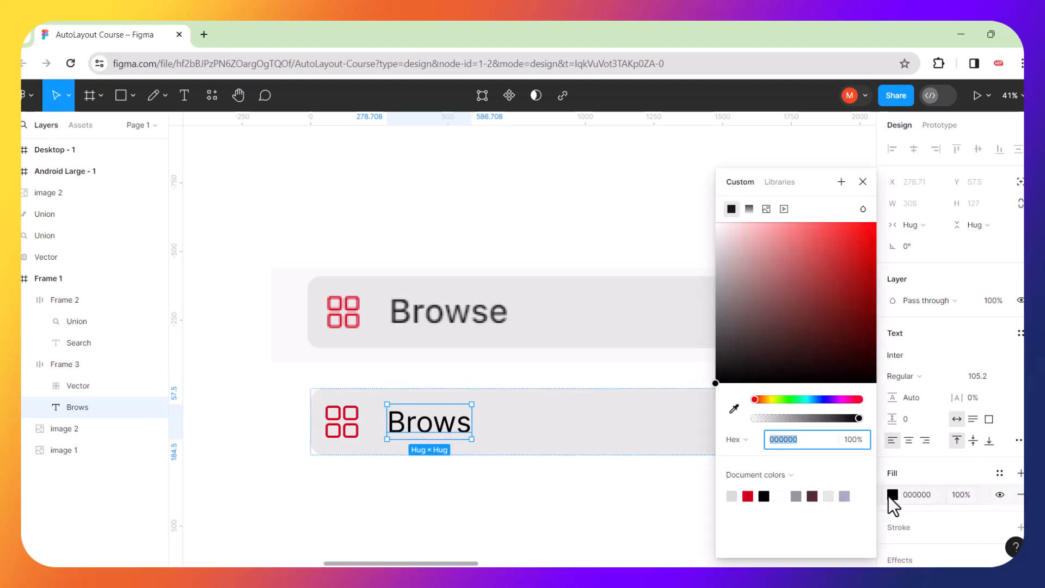
{"action": "left_click", "coordinate": [733, 409]}
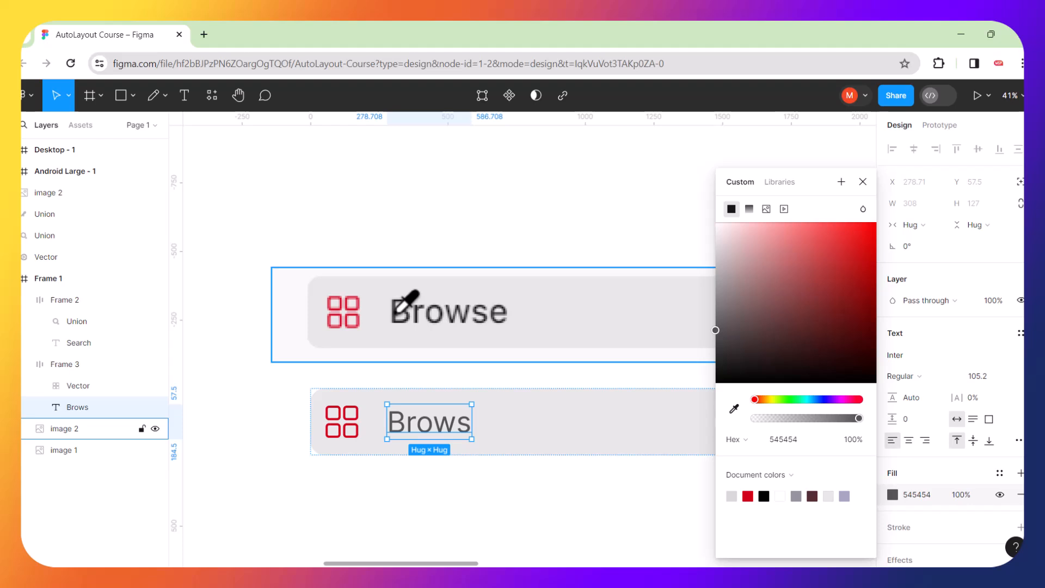
{"action": "left_click_drag", "start_coordinate": [713, 328], "coordinate": [711, 349]}
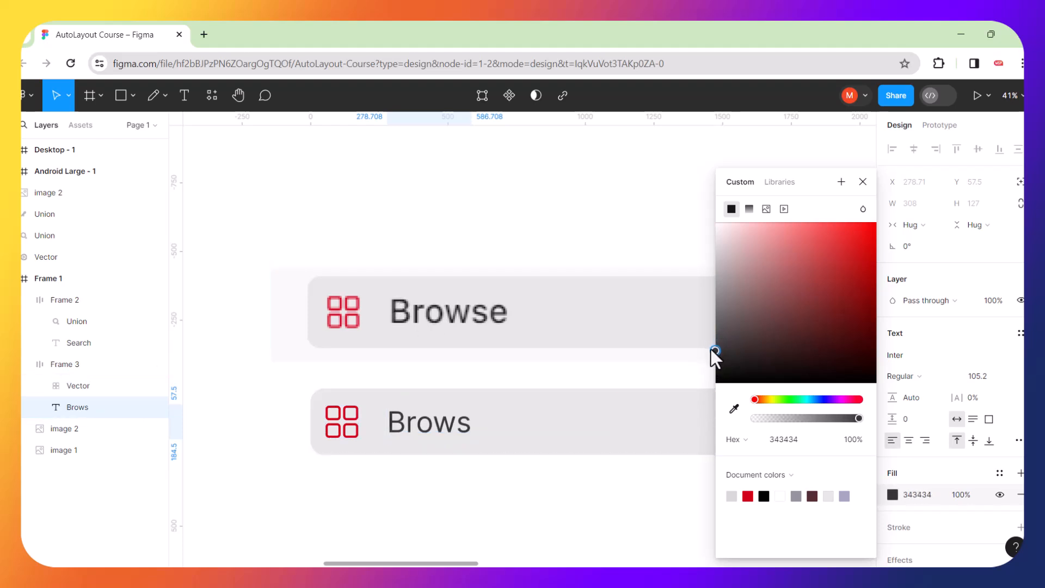
{"action": "left_click", "coordinate": [554, 484]}
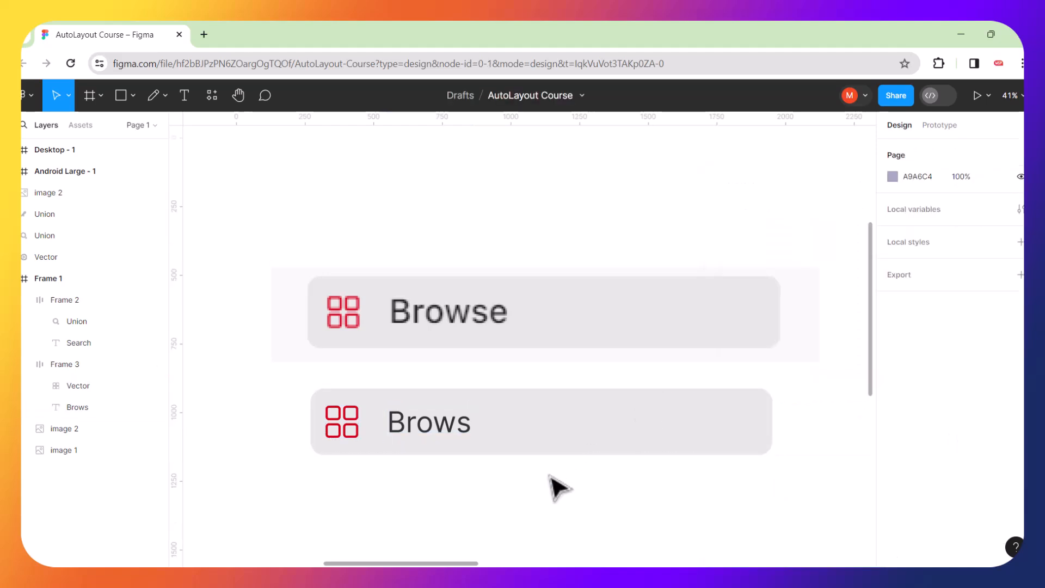
{"action": "left_click", "coordinate": [605, 438]}
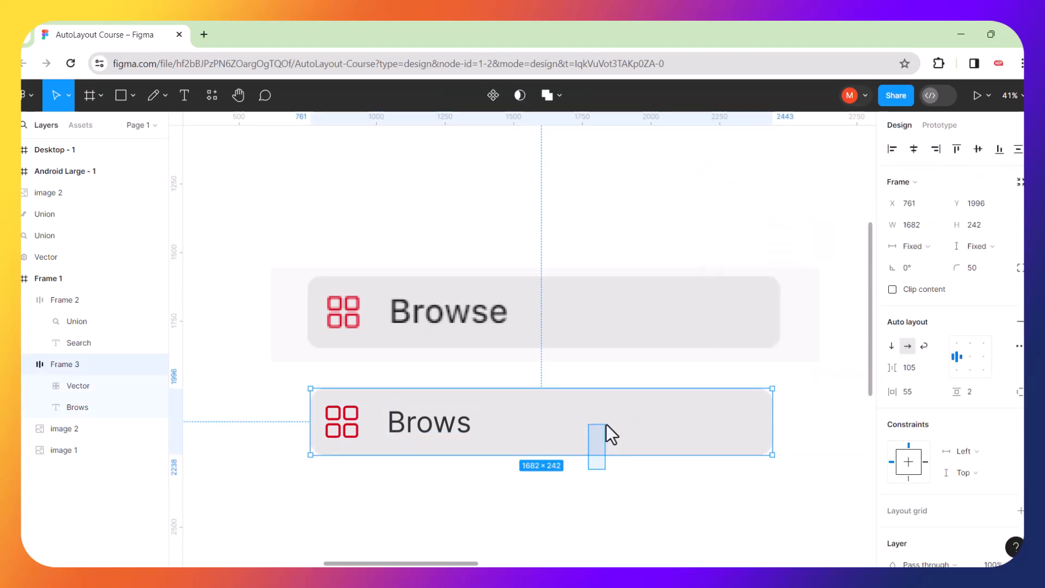
{"action": "left_click", "coordinate": [602, 473]}
{"action": "scroll", "coordinate": [623, 436], "scroll_direction": "down", "scroll_amount": 5}
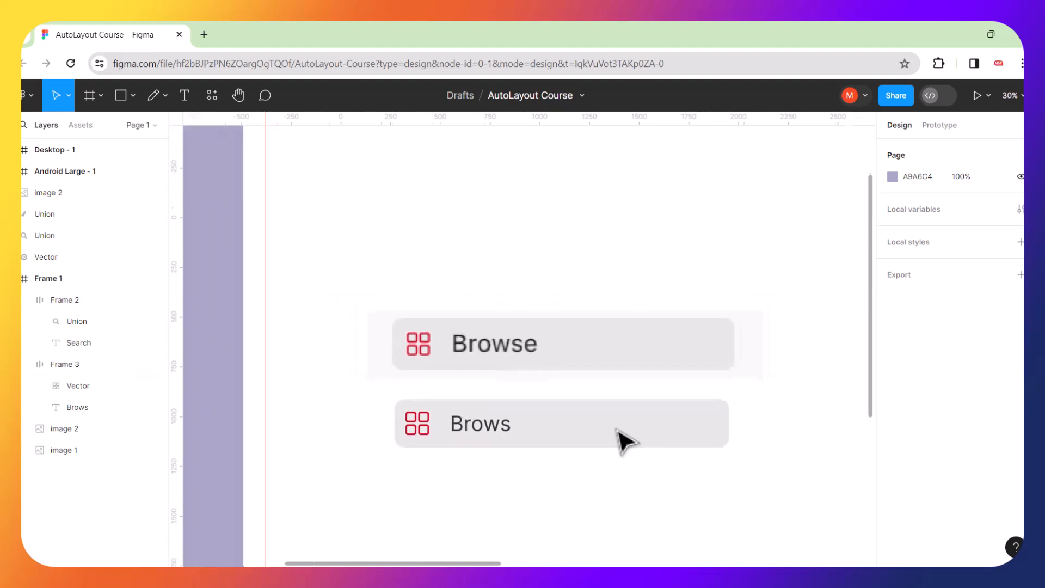
{"action": "scroll", "coordinate": [617, 450], "scroll_direction": "down", "scroll_amount": 3}
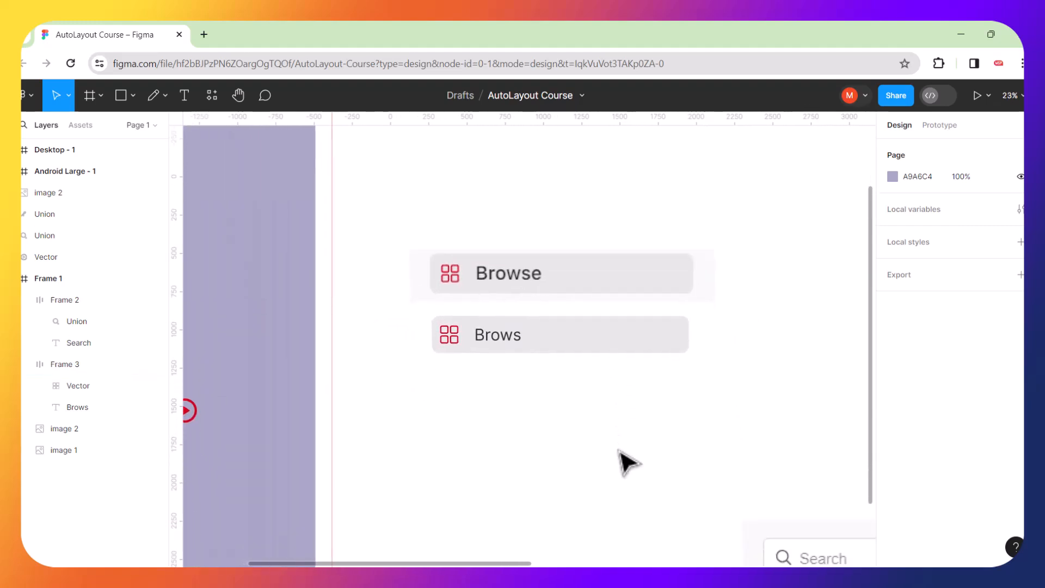
{"action": "right_click", "coordinate": [643, 421]}
{"action": "left_click", "coordinate": [555, 412]}
{"action": "right_click", "coordinate": [638, 367]}
{"action": "left_click", "coordinate": [570, 410]}
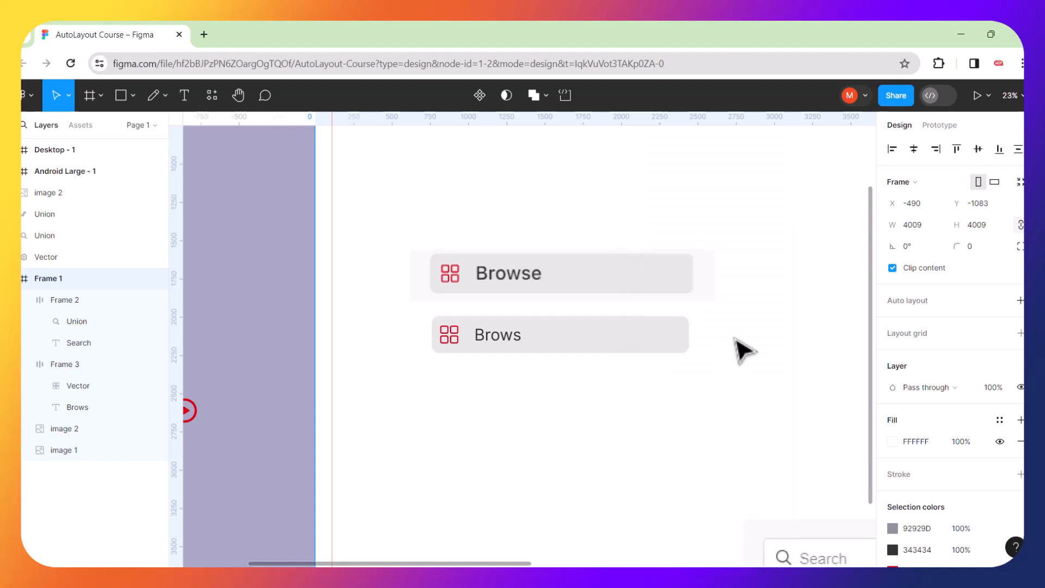
{"action": "scroll", "coordinate": [742, 350], "scroll_direction": "right", "scroll_amount": 2}
{"action": "scroll", "coordinate": [736, 350], "scroll_direction": "left", "scroll_amount": 2}
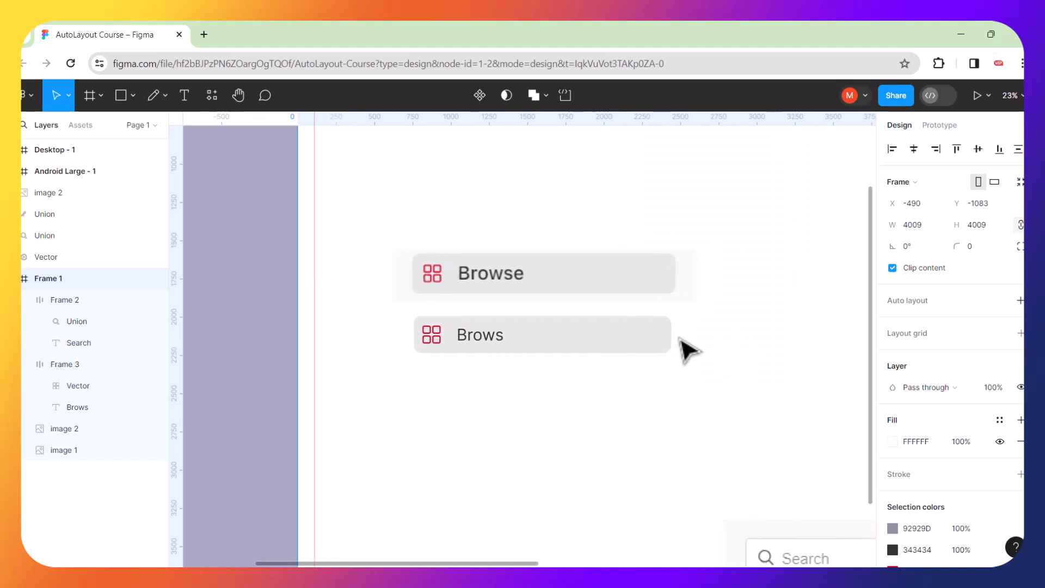
Shift the two Browse rows down together and move the full menu reference image above them to about X 719, Y 513.
{"action": "scroll", "coordinate": [681, 339], "scroll_direction": "down", "scroll_amount": 3}
{"action": "scroll", "coordinate": [693, 322], "scroll_direction": "right", "scroll_amount": 2}
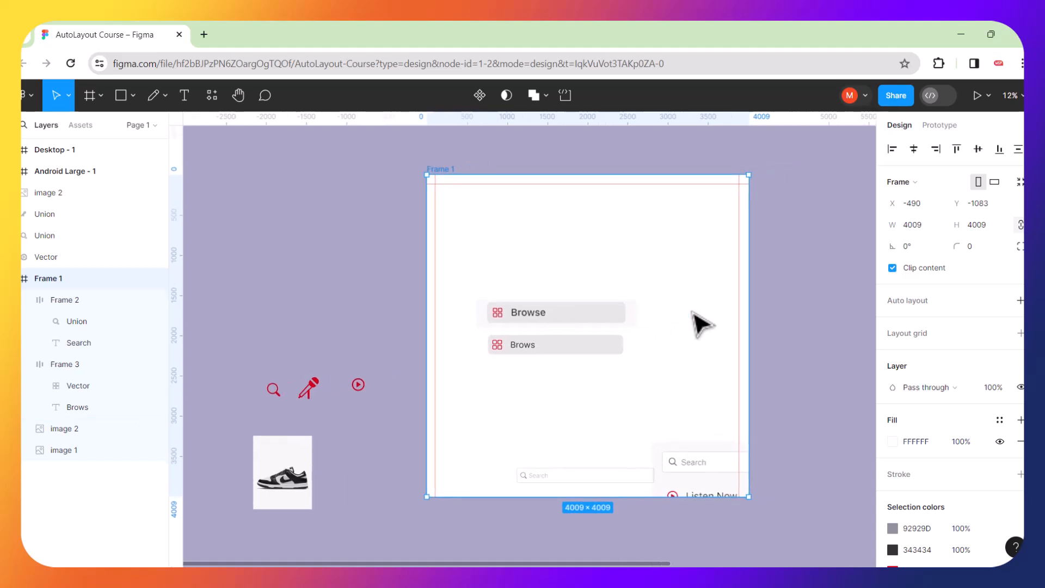
{"action": "scroll", "coordinate": [612, 374], "scroll_direction": "up", "scroll_amount": 1}
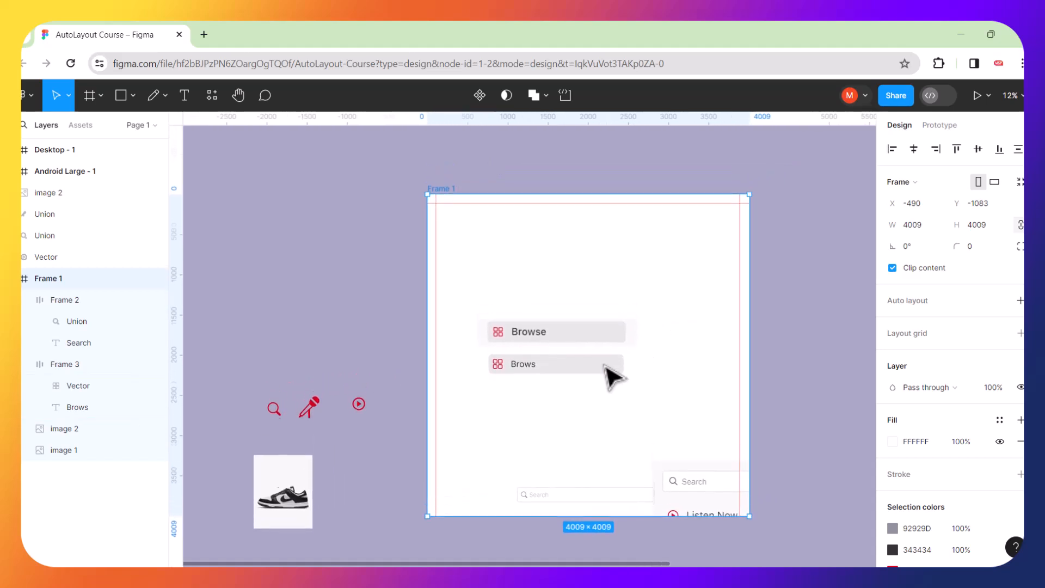
{"action": "left_click", "coordinate": [611, 380]}
{"action": "scroll", "coordinate": [615, 388], "scroll_direction": "up", "scroll_amount": 2}
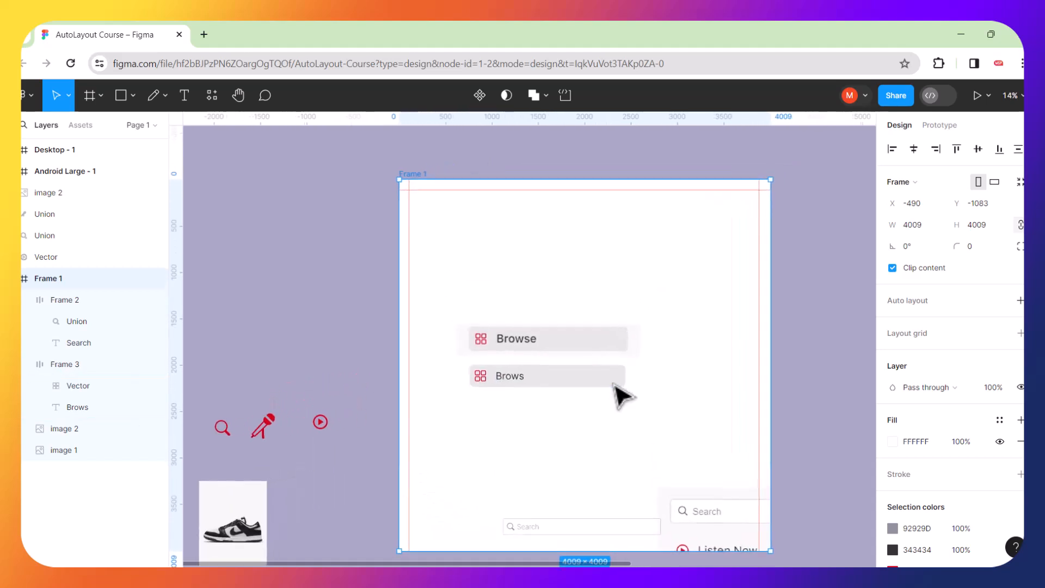
{"action": "left_click_drag", "start_coordinate": [708, 533], "coordinate": [701, 271]}
{"action": "left_click", "coordinate": [700, 381]}
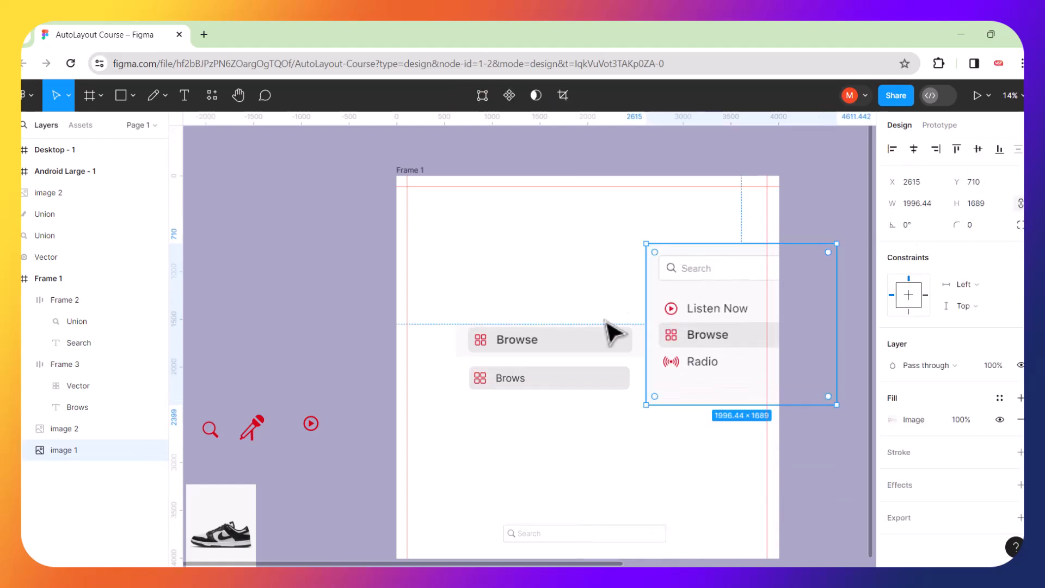
{"action": "left_click_drag", "start_coordinate": [462, 313], "coordinate": [560, 406]}
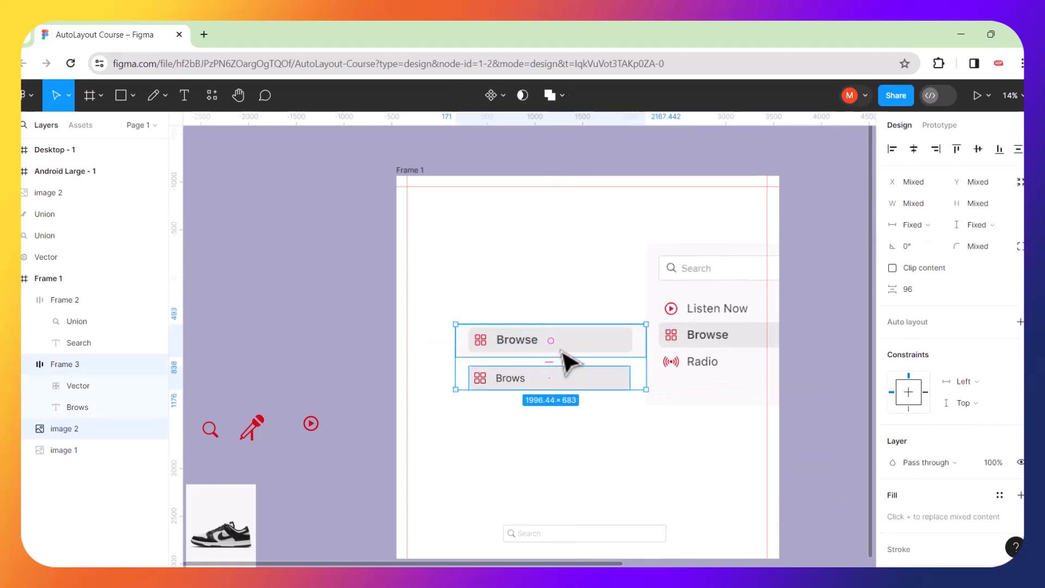
{"action": "left_click_drag", "start_coordinate": [565, 361], "coordinate": [569, 452]}
{"action": "left_click_drag", "start_coordinate": [710, 302], "coordinate": [537, 294]}
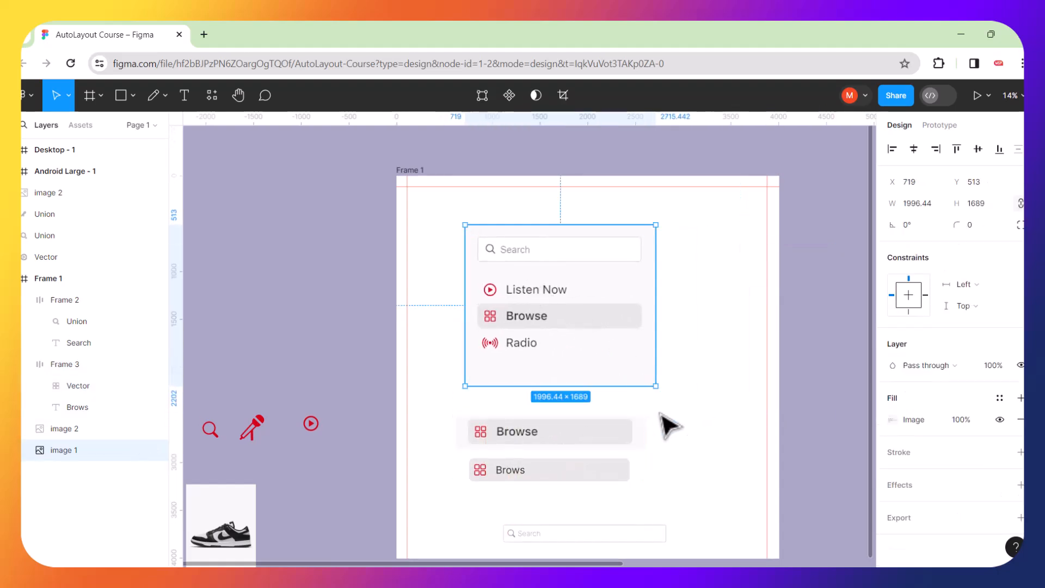
{"action": "left_click", "coordinate": [666, 425]}
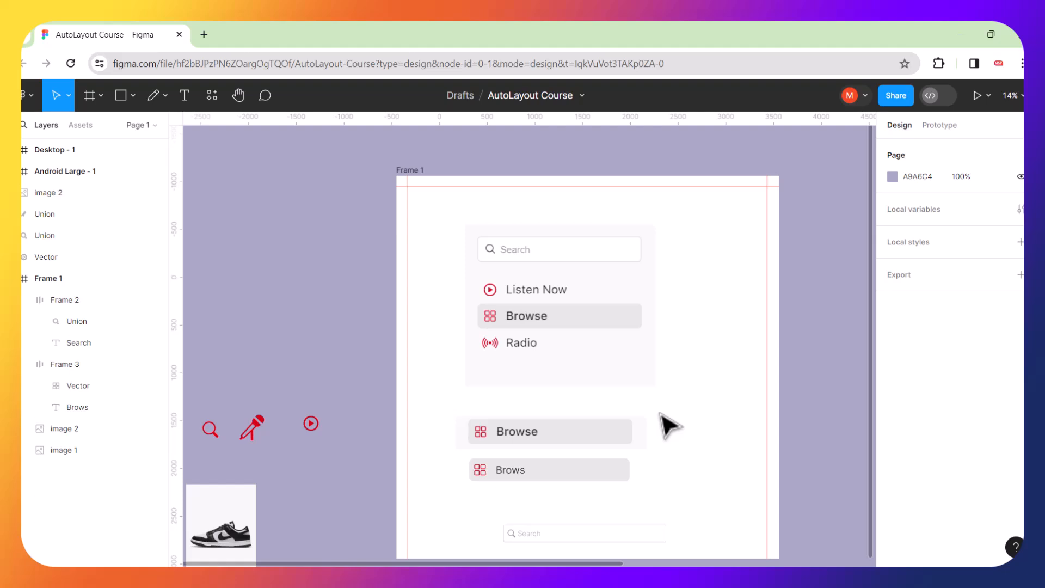
Move the close-up Browse reference out of Frame 1 to about X 3640, Y 1354, and the Brows row to about X 835, Y 2639.
{"action": "scroll", "coordinate": [660, 443], "scroll_direction": "up", "scroll_amount": 5}
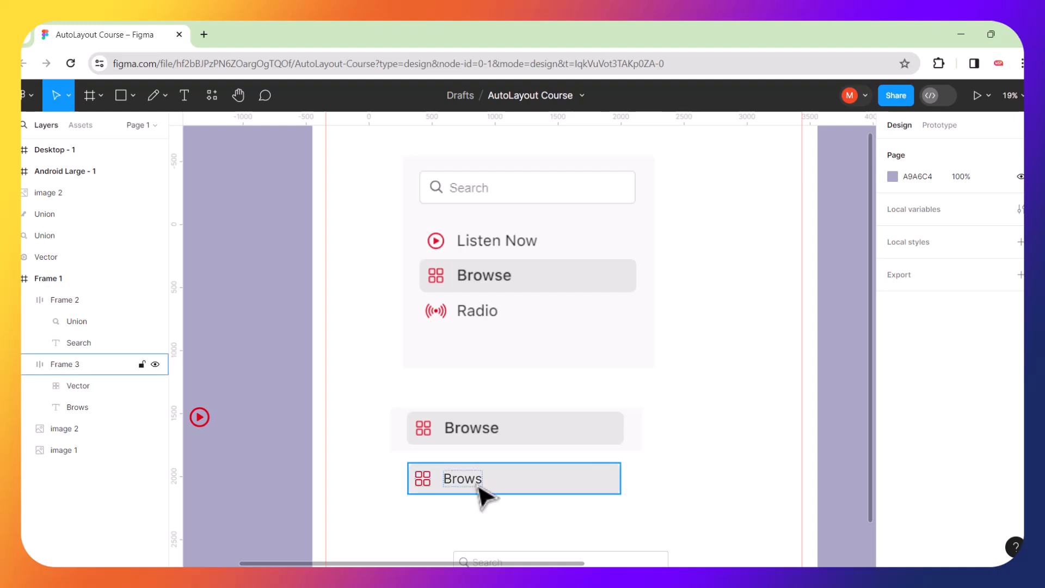
{"action": "left_click_drag", "start_coordinate": [467, 436], "coordinate": [470, 408]}
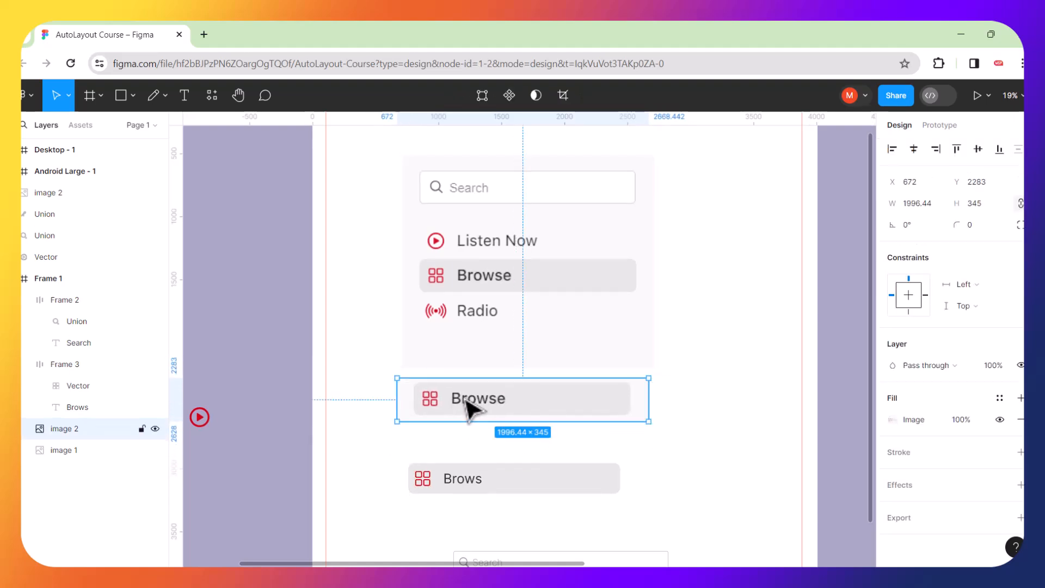
{"action": "left_click_drag", "start_coordinate": [468, 410], "coordinate": [868, 427]}
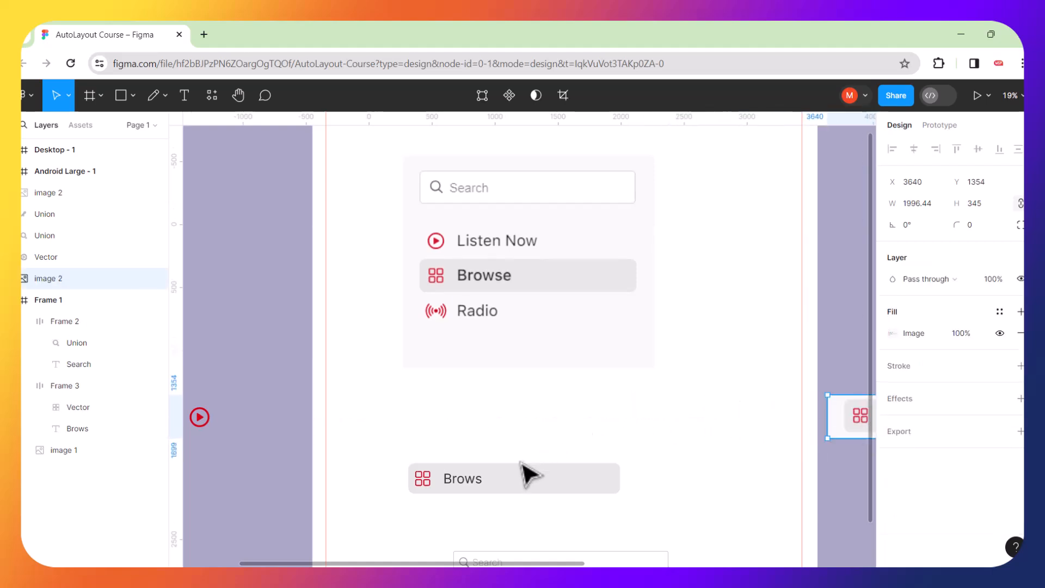
{"action": "left_click_drag", "start_coordinate": [518, 472], "coordinate": [523, 434]}
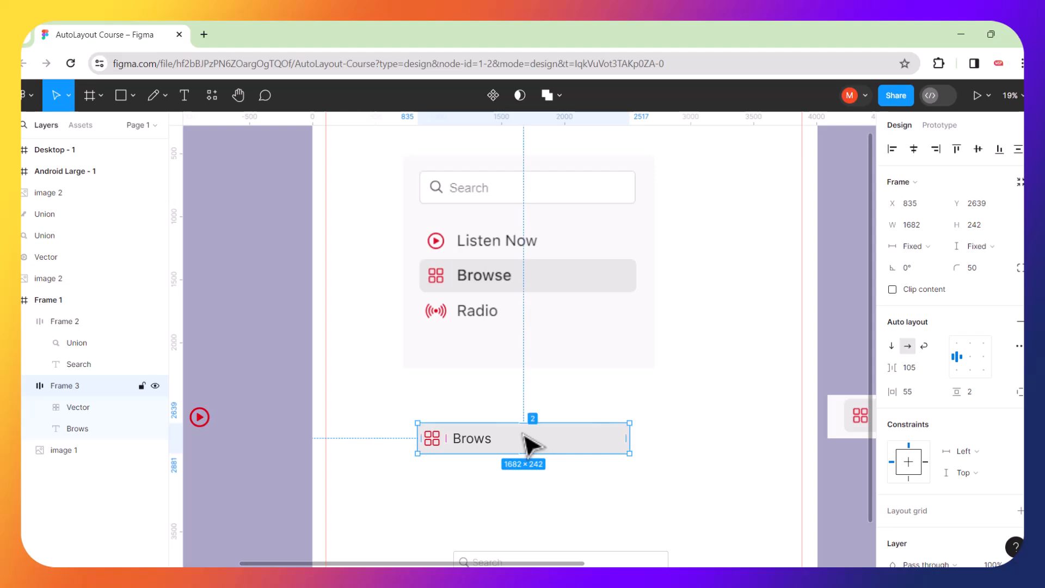
Duplicate the Brows row and place the copy directly below the original at about X 835, Y 3033.
{"action": "key", "text": "ctrl+d"}
{"action": "left_click_drag", "start_coordinate": [523, 448], "coordinate": [522, 487]}
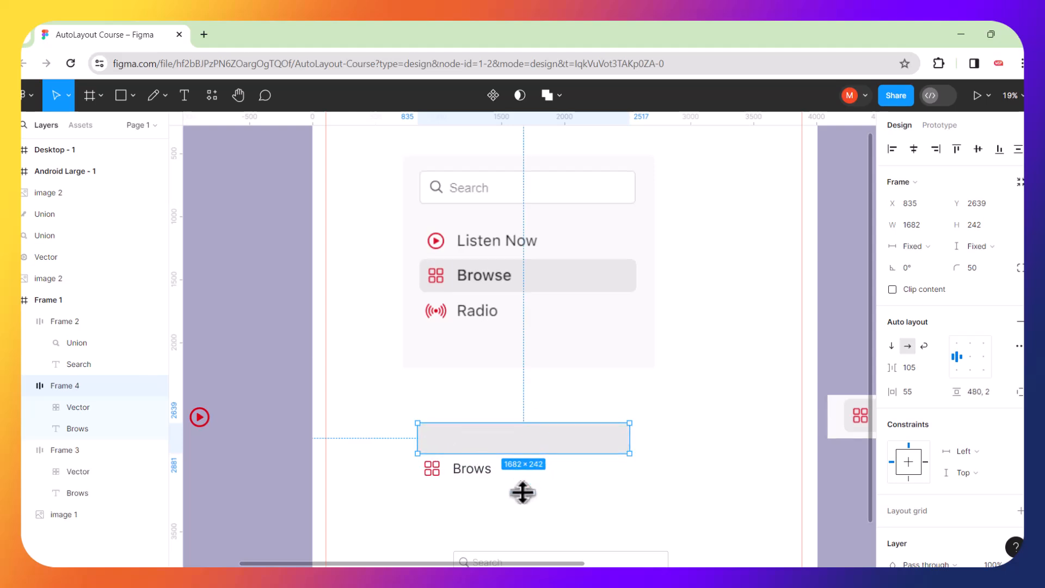
{"action": "key", "text": "ctrl+z"}
{"action": "left_click", "coordinate": [476, 401]}
{"action": "left_click", "coordinate": [483, 432]}
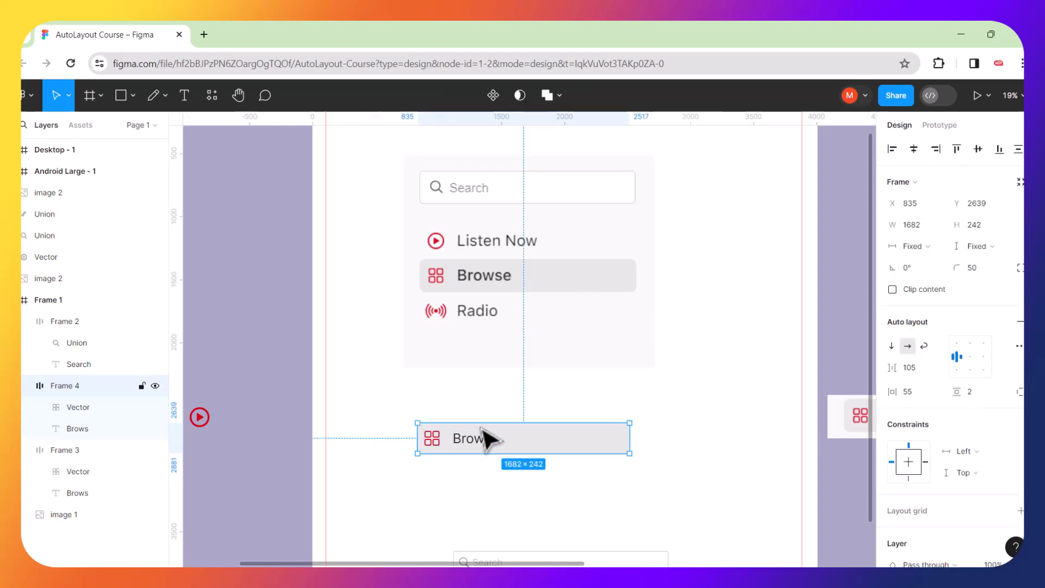
{"action": "left_click_drag", "start_coordinate": [518, 432], "coordinate": [521, 478]}
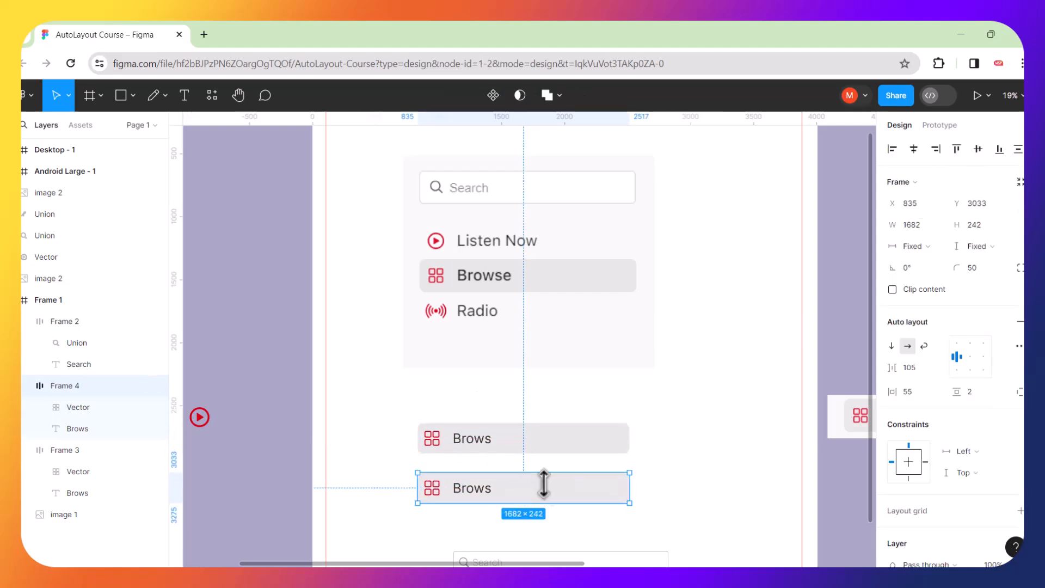
Replace the grid icon in the duplicated row with the red play icon from the canvas.
{"action": "left_click_drag", "start_coordinate": [200, 418], "coordinate": [433, 490]}
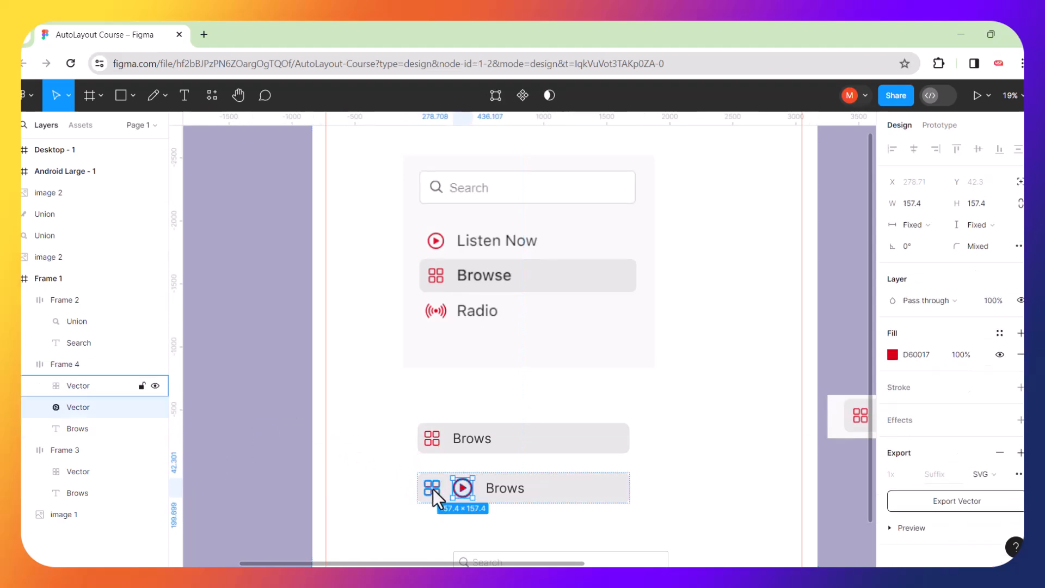
{"action": "left_click", "coordinate": [430, 488]}
{"action": "key", "text": "Delete"}
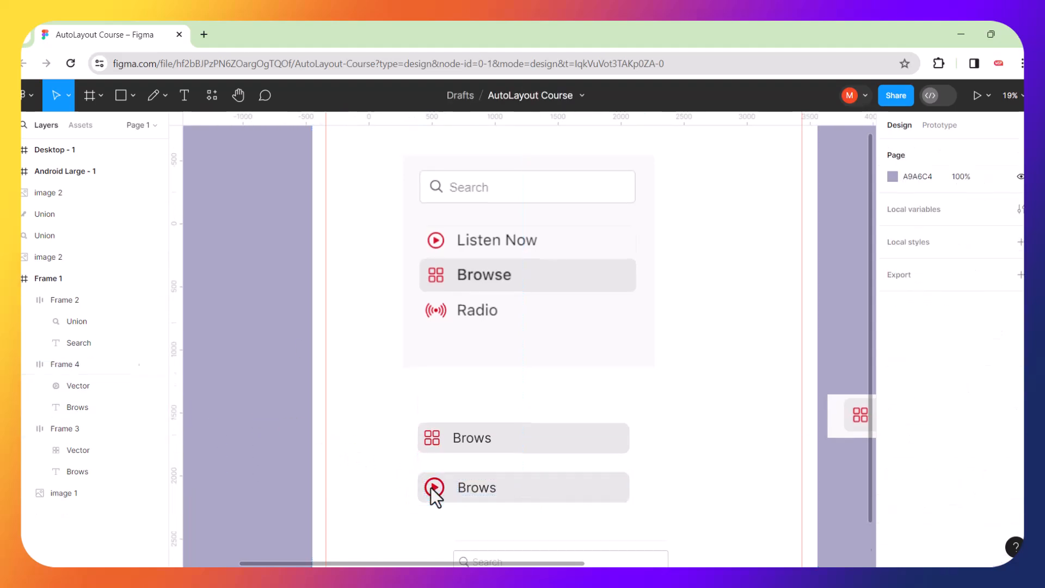
Delete the duplicated row containing the play icon.
{"action": "scroll", "coordinate": [434, 493], "scroll_direction": "down", "scroll_amount": 3}
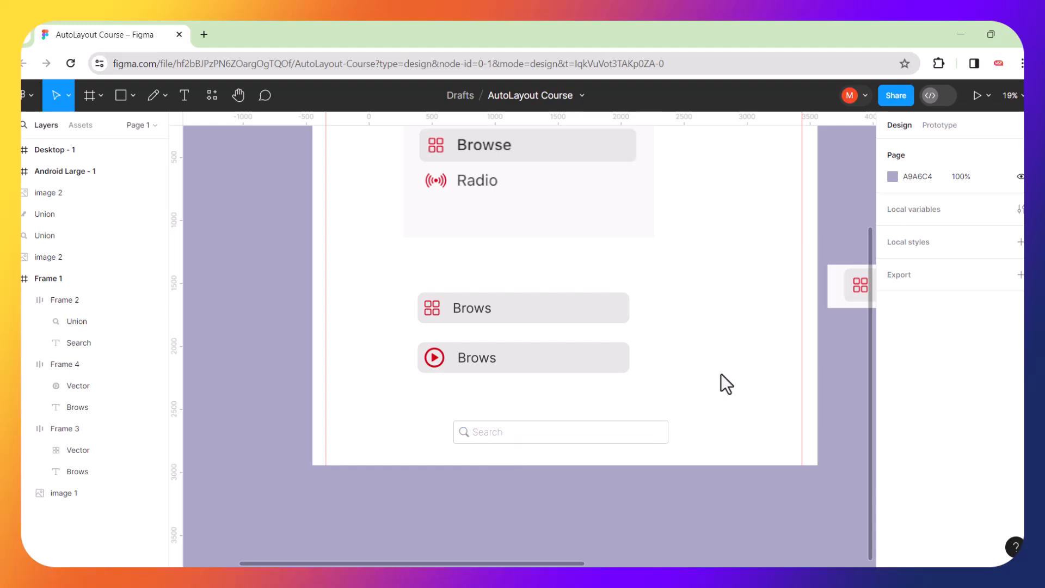
{"action": "scroll", "coordinate": [727, 384], "scroll_direction": "up", "scroll_amount": 3}
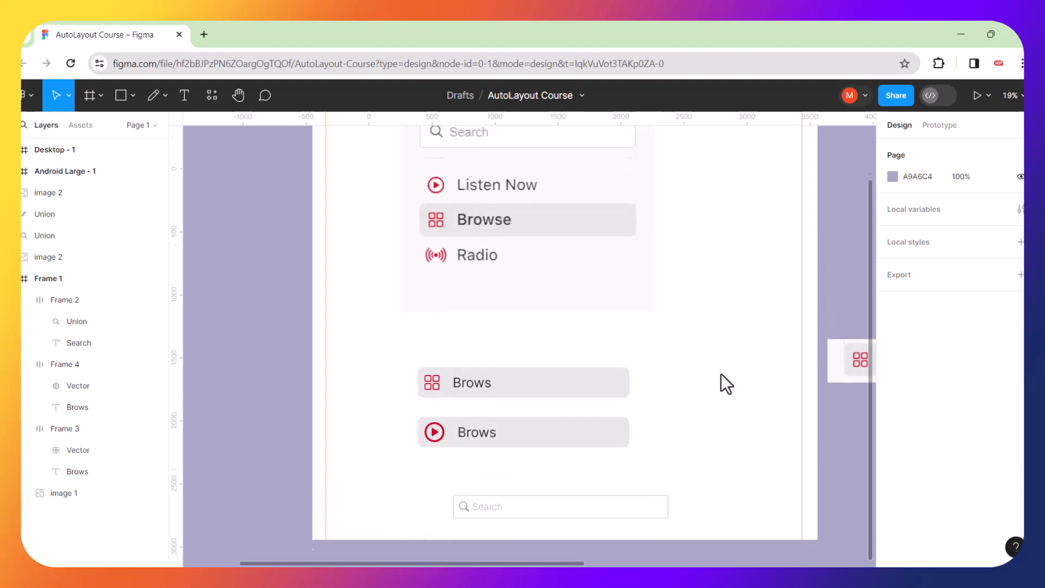
{"action": "left_click", "coordinate": [484, 502]}
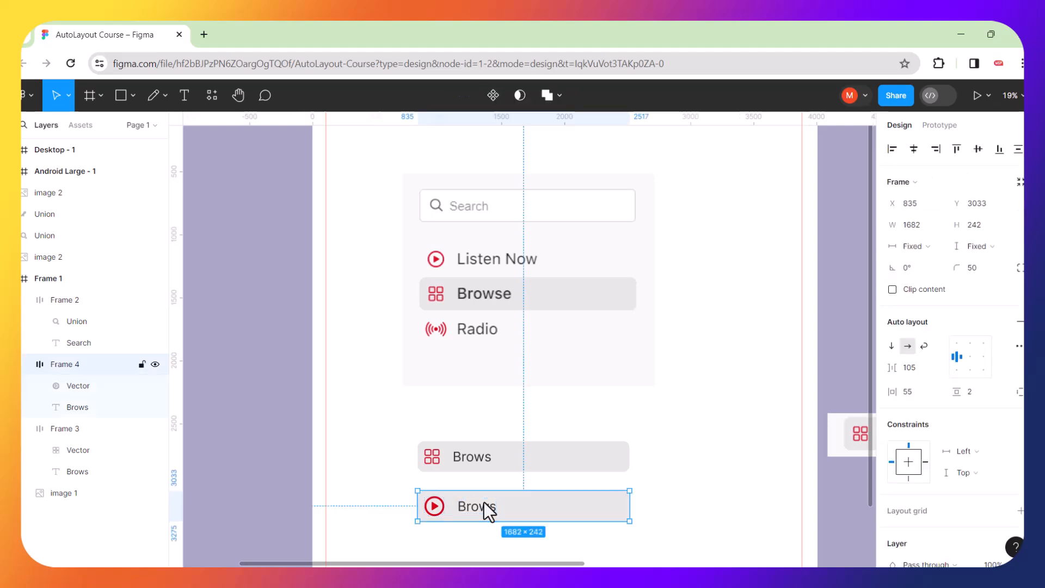
{"action": "key", "text": "Delete"}
Move the remaining Brows row up beneath the menu reference image, to about X 819, Y 2437.
{"action": "left_click_drag", "start_coordinate": [492, 461], "coordinate": [490, 433]}
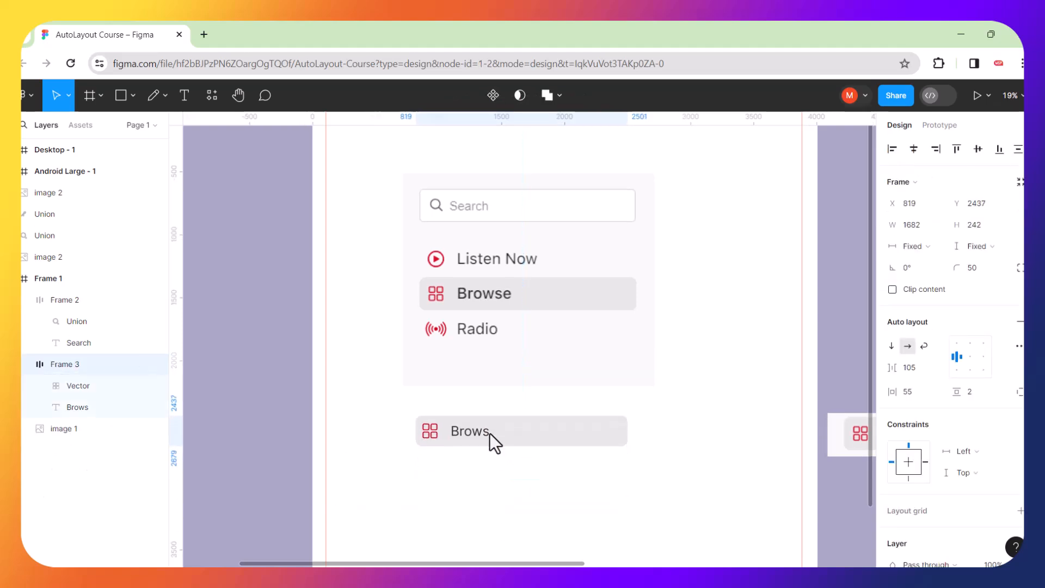
Rename the auto layout frame of the Brows row as IconLabel.
{"action": "left_click", "coordinate": [590, 488]}
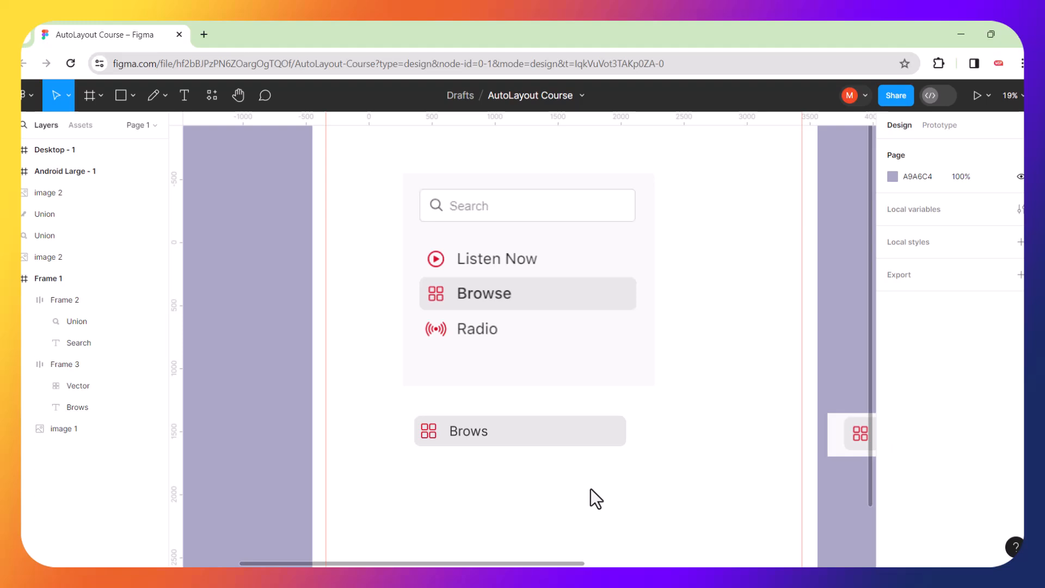
{"action": "left_click", "coordinate": [524, 429]}
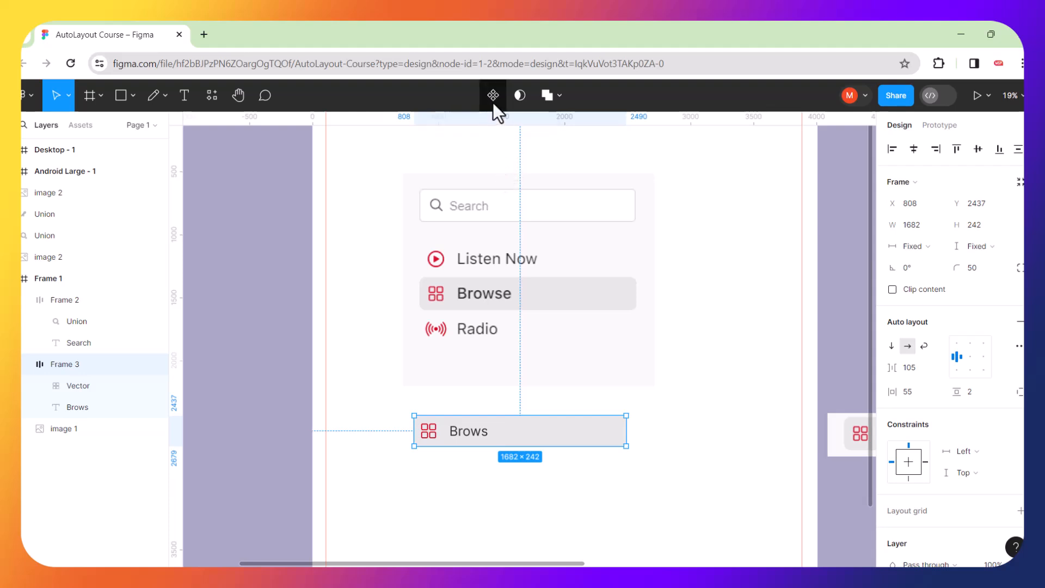
{"action": "left_click", "coordinate": [731, 448]}
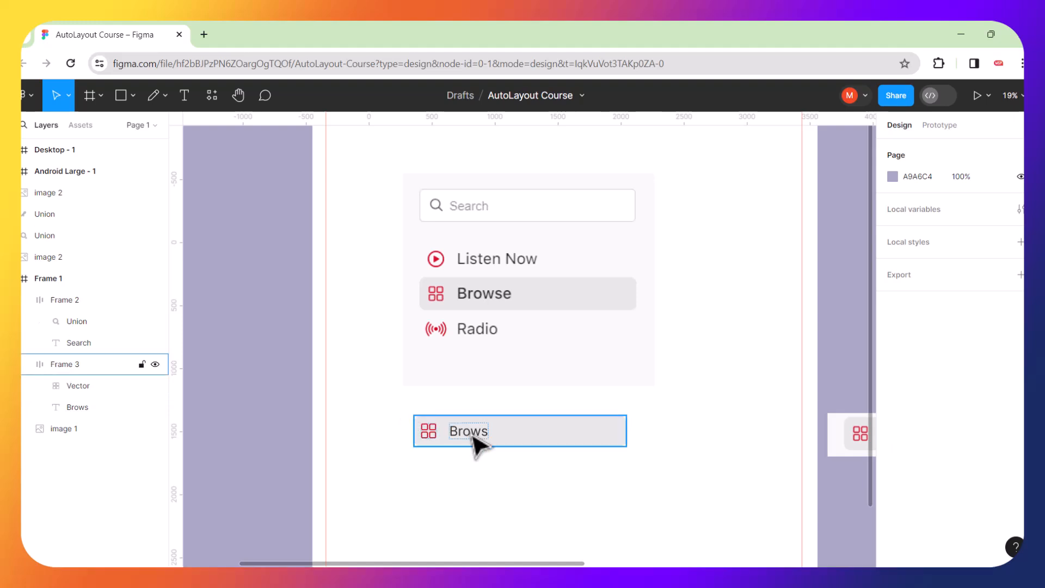
{"action": "left_click", "coordinate": [531, 438]}
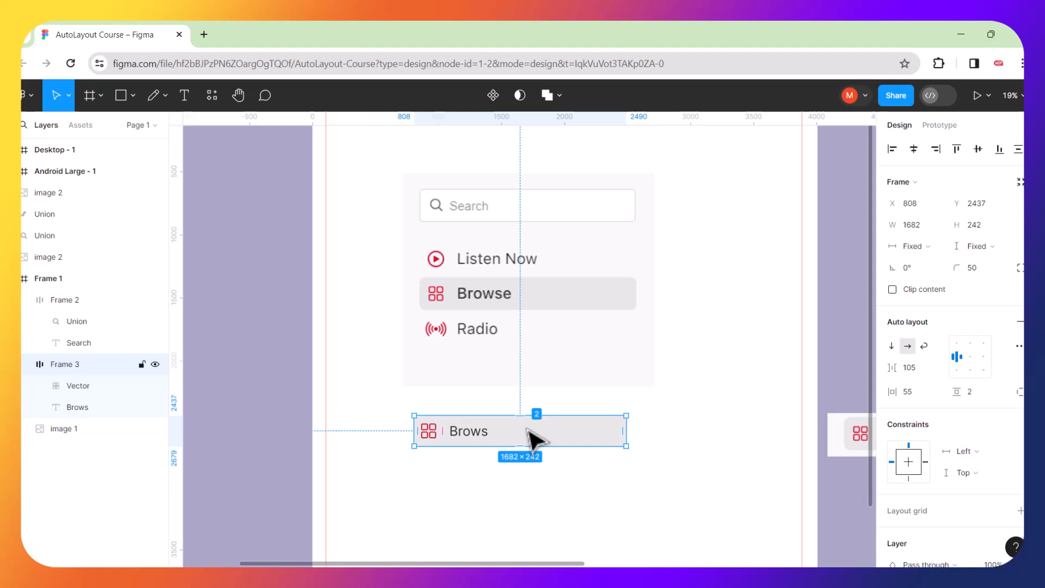
{"action": "double_click", "coordinate": [80, 364]}
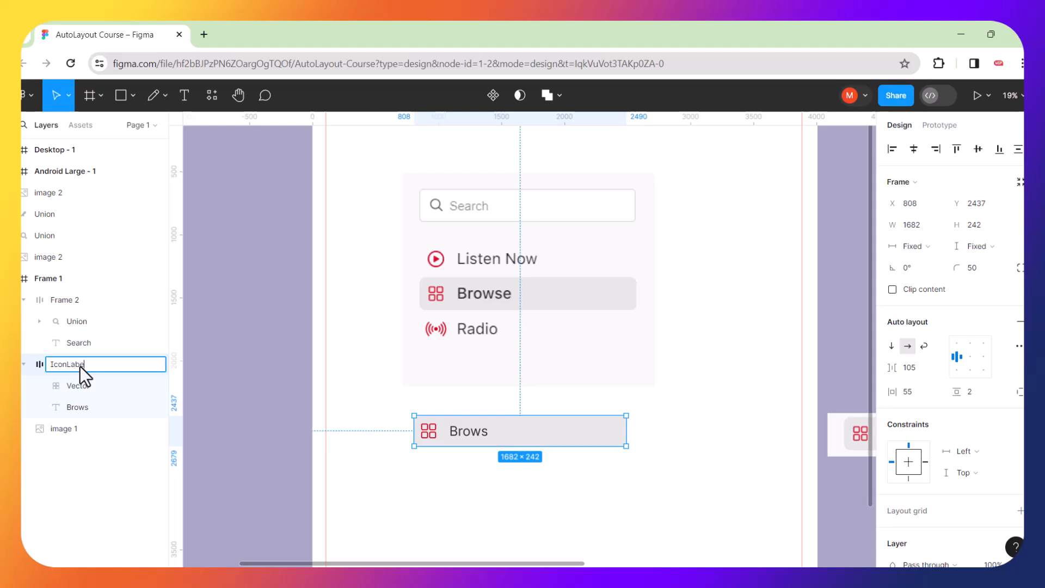
{"action": "left_click", "coordinate": [679, 390]}
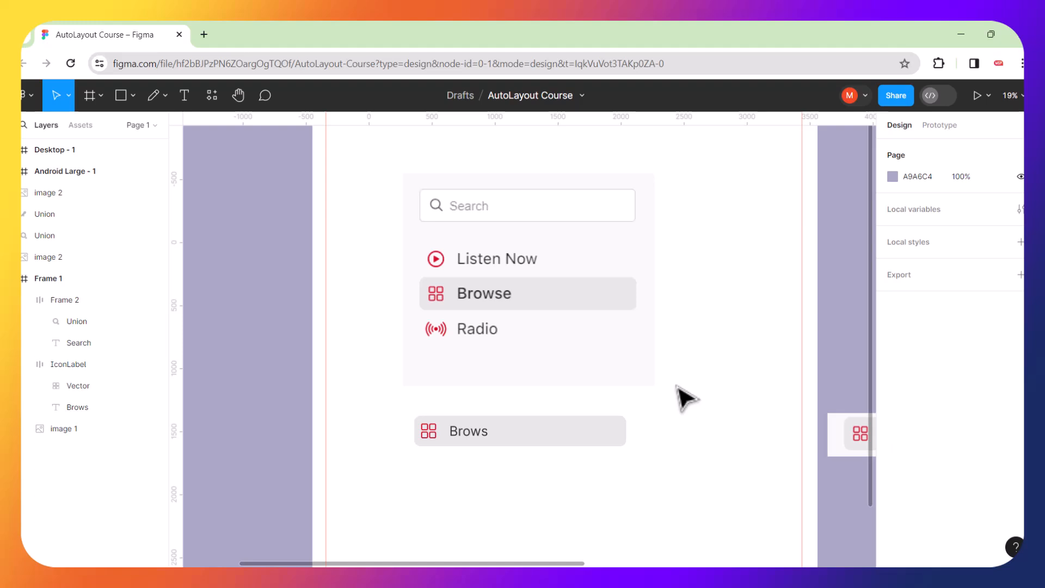
Turn the IconLabel frame into a component.
{"action": "left_click", "coordinate": [574, 444]}
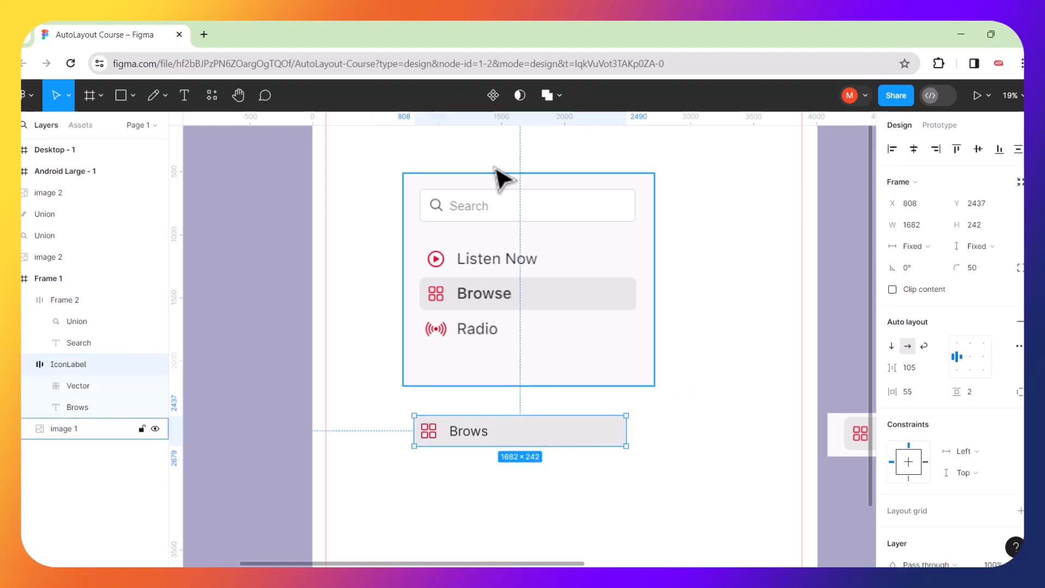
{"action": "left_click", "coordinate": [493, 96]}
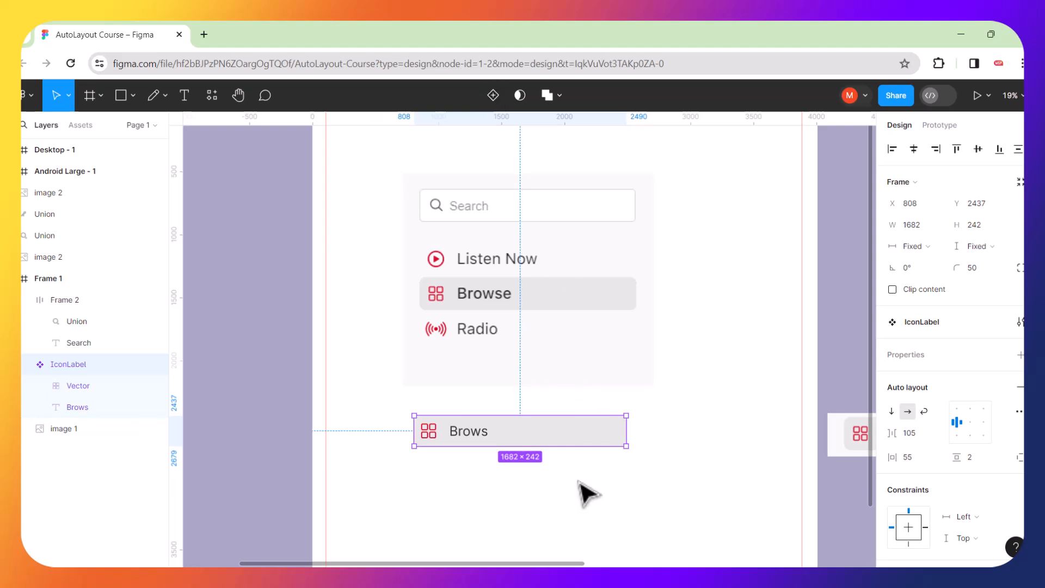
{"action": "left_click", "coordinate": [729, 474]}
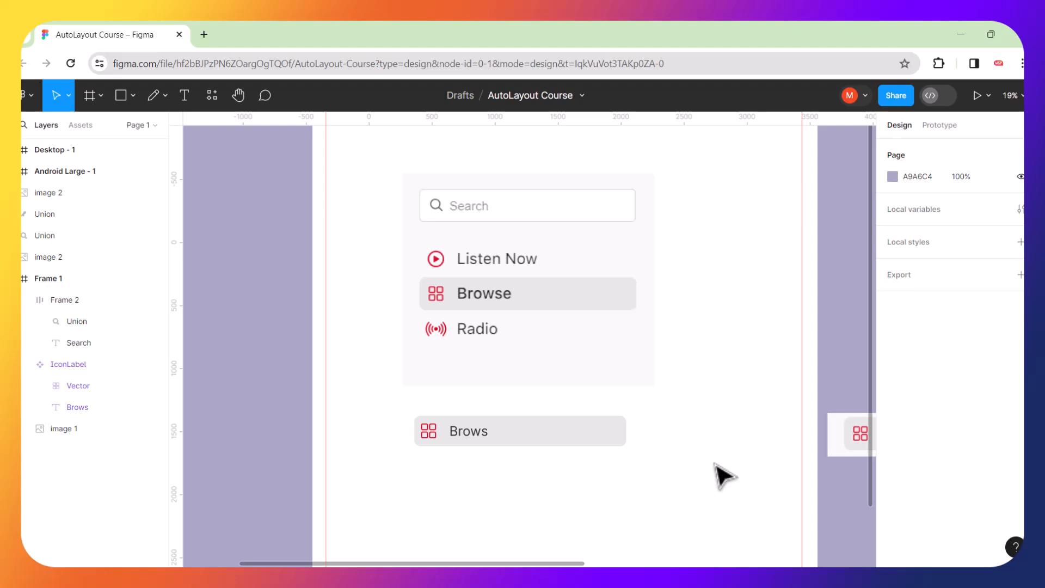
Reposition the IconLabel component beneath the menu reference image, at about X 819, Y 2409.
{"action": "left_click_drag", "start_coordinate": [599, 439], "coordinate": [593, 423]}
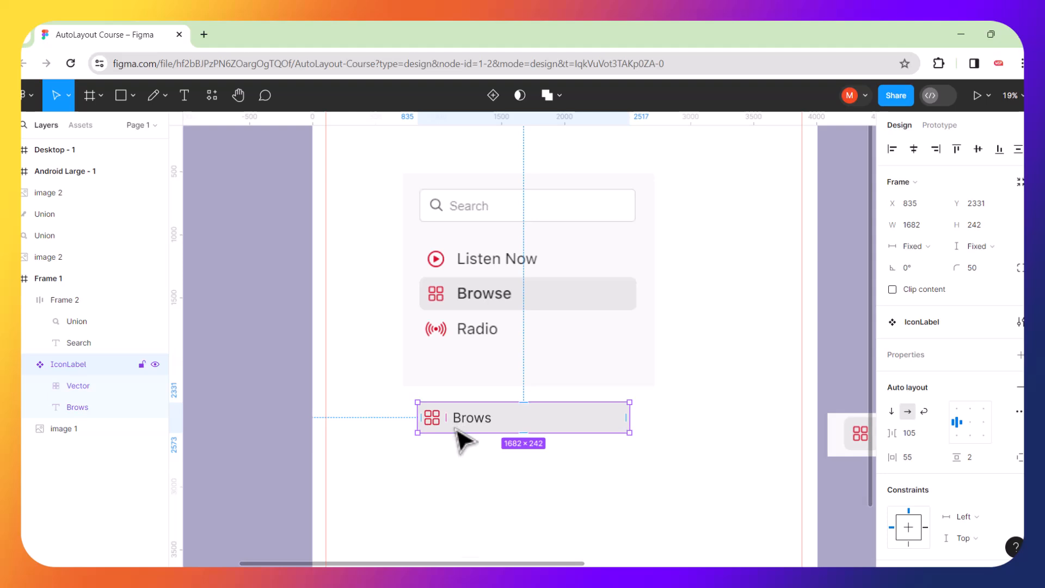
{"action": "left_click_drag", "start_coordinate": [456, 427], "coordinate": [454, 444]}
{"action": "left_click", "coordinate": [665, 509]}
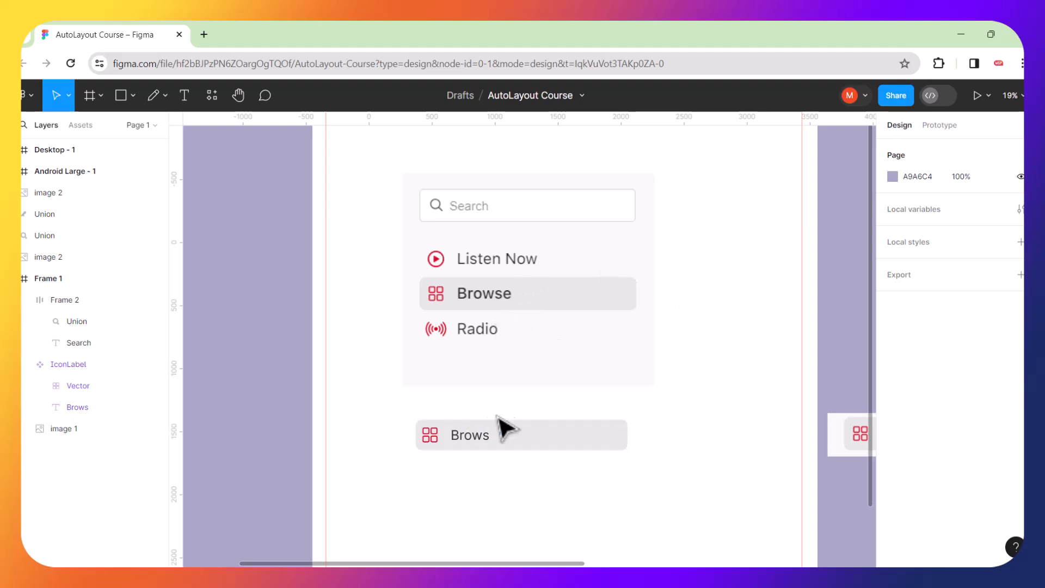
{"action": "left_click", "coordinate": [481, 434]}
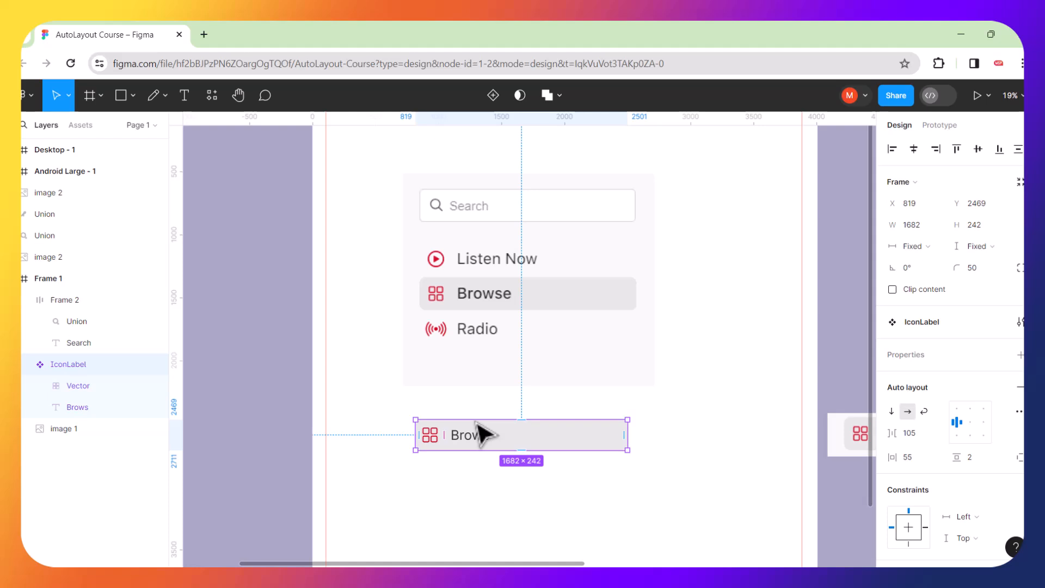
{"action": "left_click", "coordinate": [623, 377]}
{"action": "left_click", "coordinate": [661, 455]}
{"action": "left_click", "coordinate": [502, 431]}
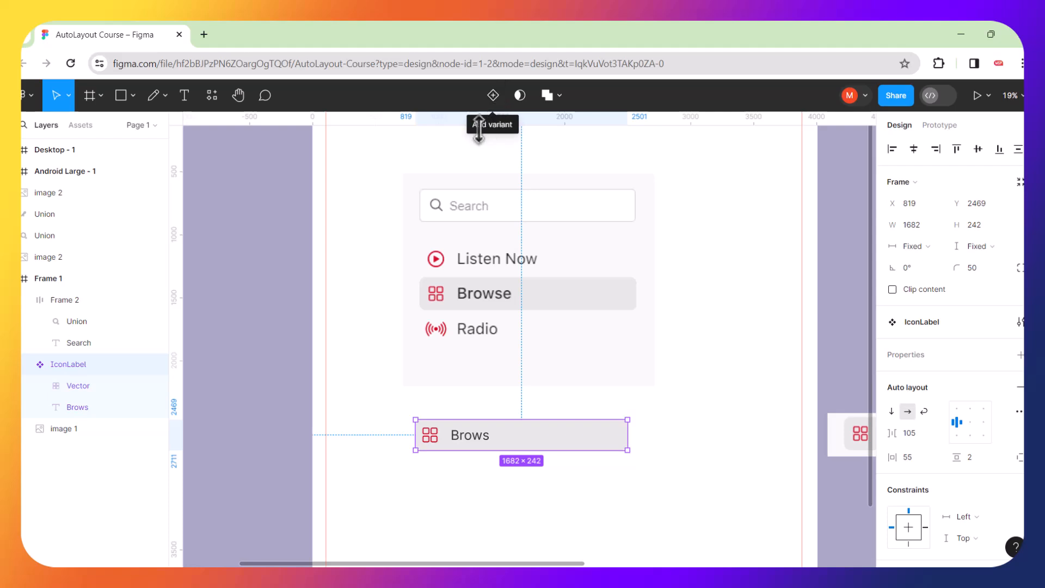
{"action": "scroll", "coordinate": [694, 433], "scroll_direction": "up", "scroll_amount": 2}
{"action": "scroll", "coordinate": [626, 342], "scroll_direction": "up", "scroll_amount": 1}
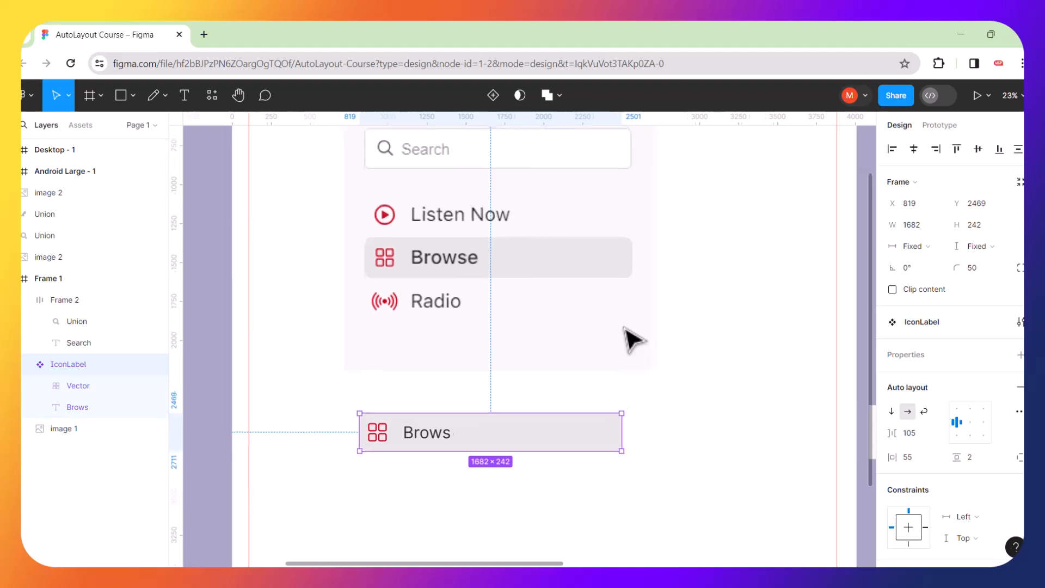
{"action": "left_click_drag", "start_coordinate": [492, 428], "coordinate": [491, 419]}
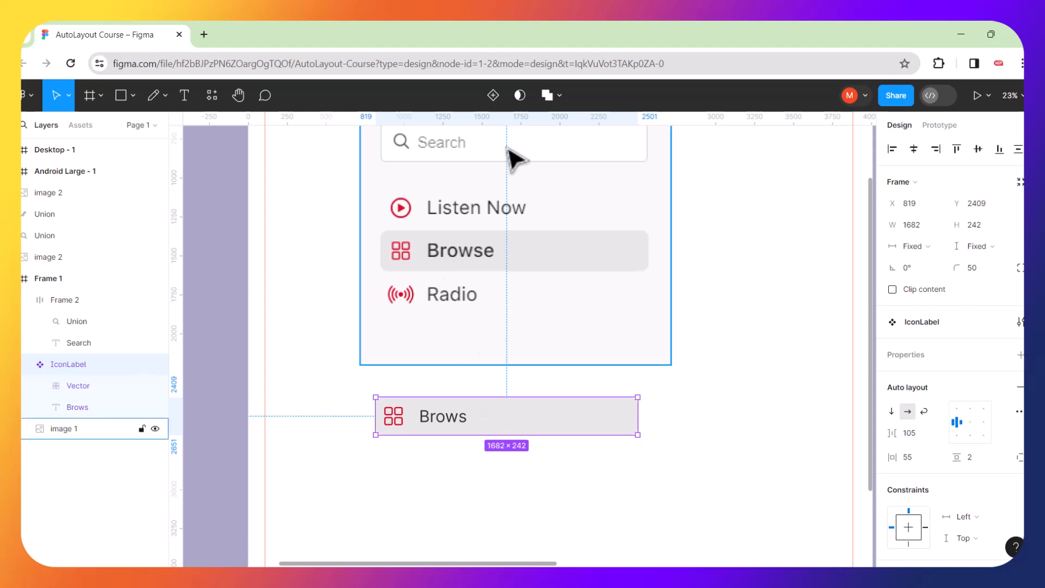
Add two variants to the IconLabel component, stacked below the original Brows row.
{"action": "left_click", "coordinate": [493, 97]}
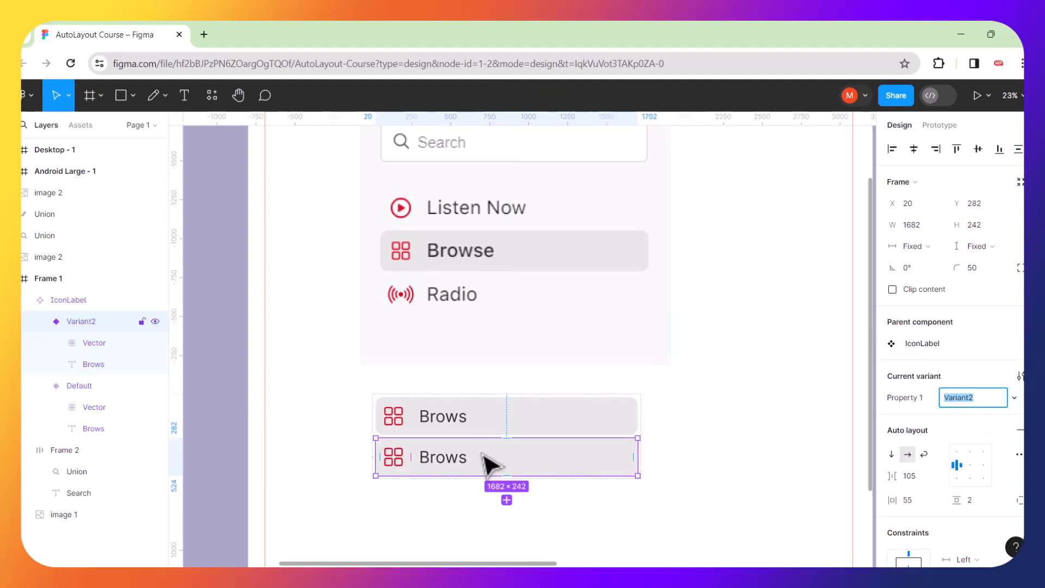
{"action": "left_click", "coordinate": [479, 426]}
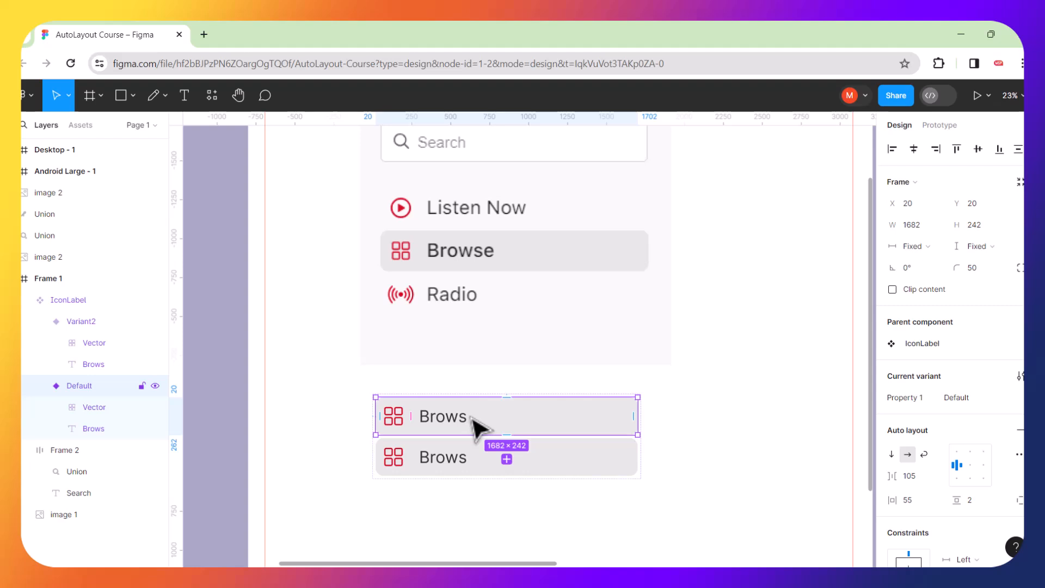
{"action": "left_click", "coordinate": [706, 497]}
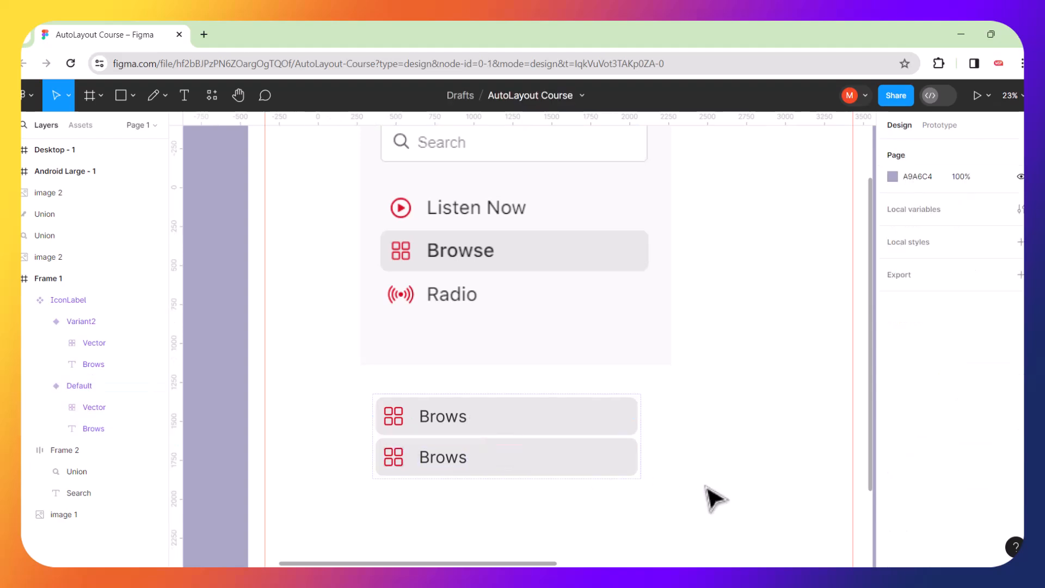
{"action": "left_click", "coordinate": [406, 397]}
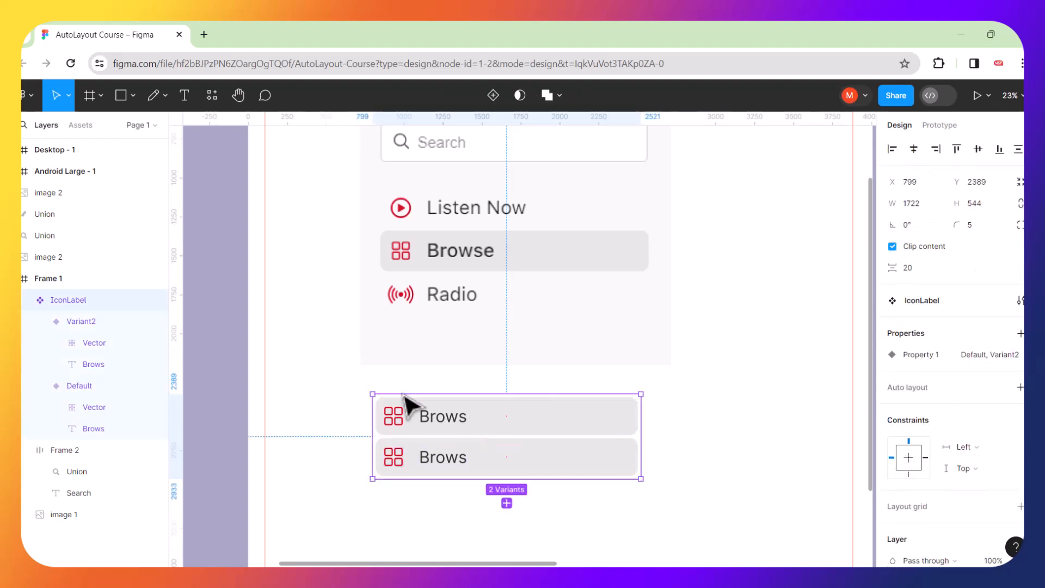
{"action": "left_click", "coordinate": [493, 95]}
{"action": "left_click", "coordinate": [714, 364]}
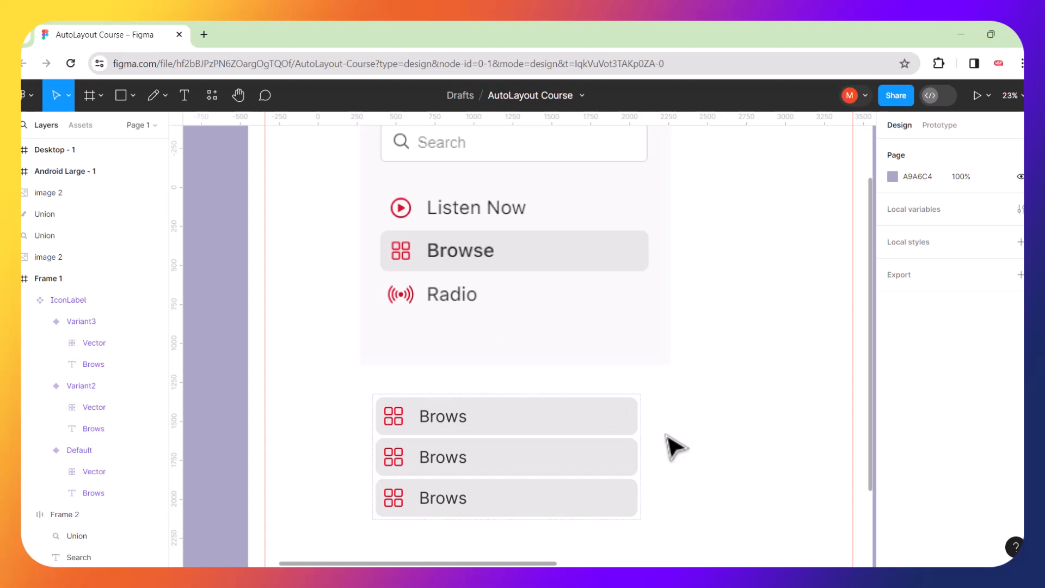
Examine the component configuration of the IconLabel component set, then close it without changes.
{"action": "left_click", "coordinate": [441, 403]}
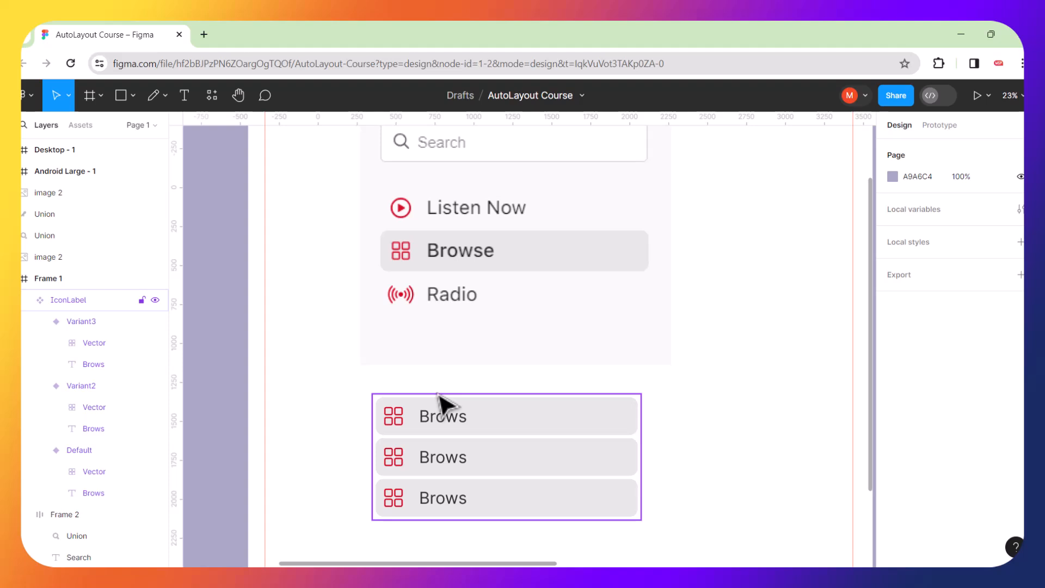
{"action": "left_click", "coordinate": [440, 396]}
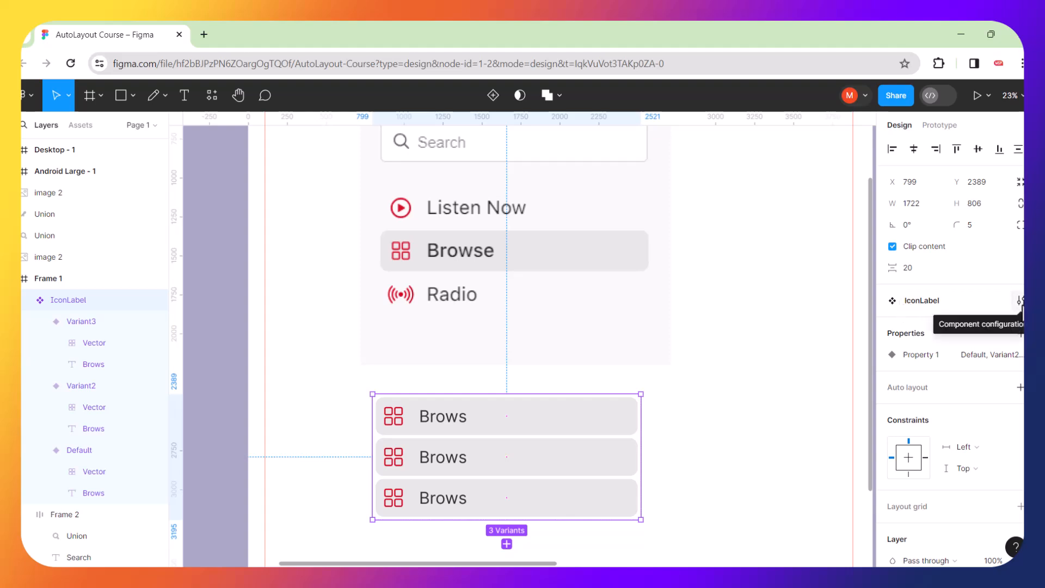
{"action": "left_click", "coordinate": [1020, 301]}
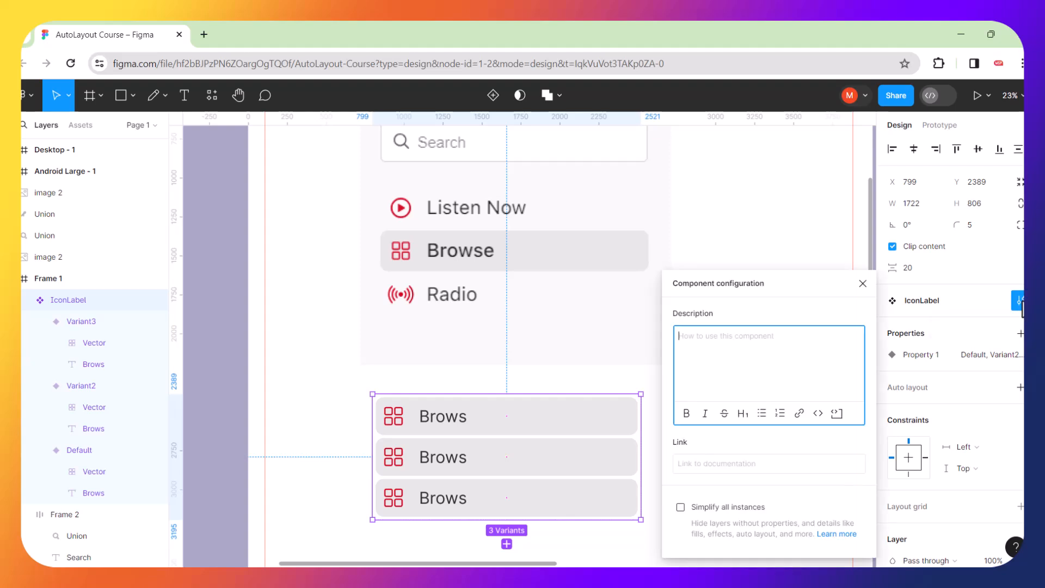
{"action": "left_click", "coordinate": [972, 301]}
{"action": "left_click", "coordinate": [1022, 304]}
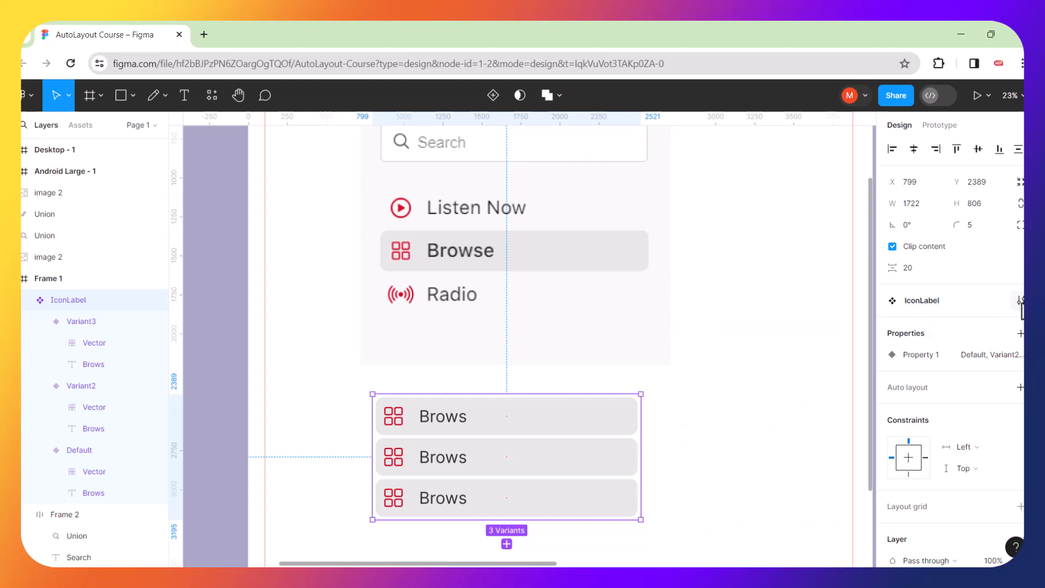
{"action": "left_click", "coordinate": [1021, 302]}
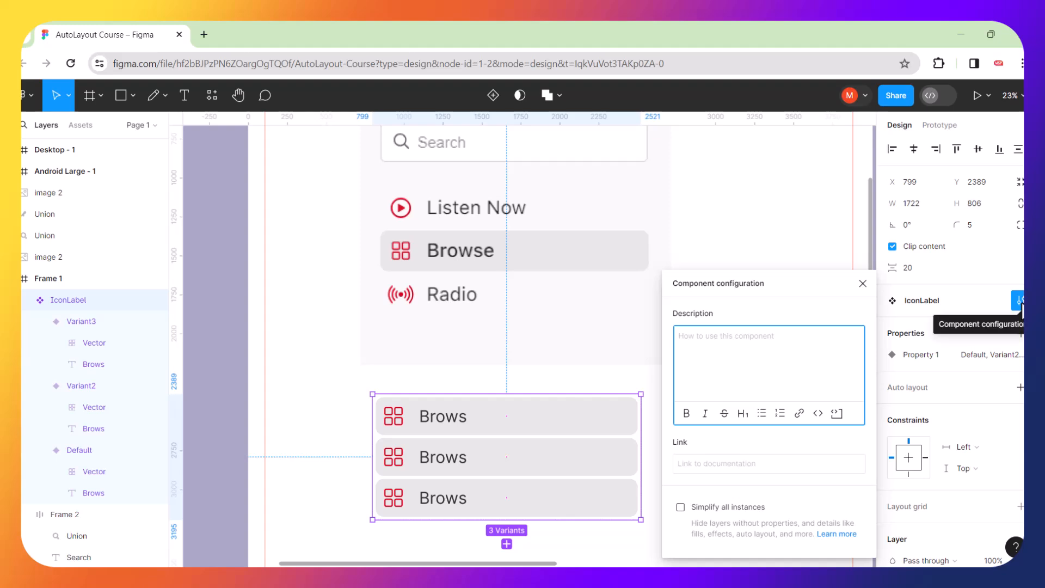
{"action": "left_click", "coordinate": [781, 221]}
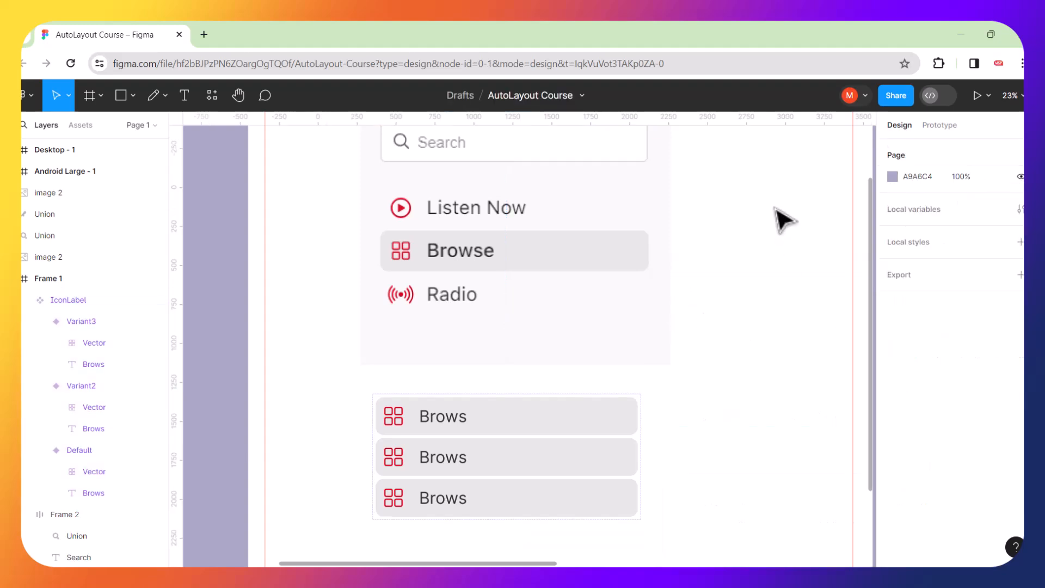
Rename the IconLabel component set's variant property Property 1 as Type.
{"action": "left_click", "coordinate": [440, 397]}
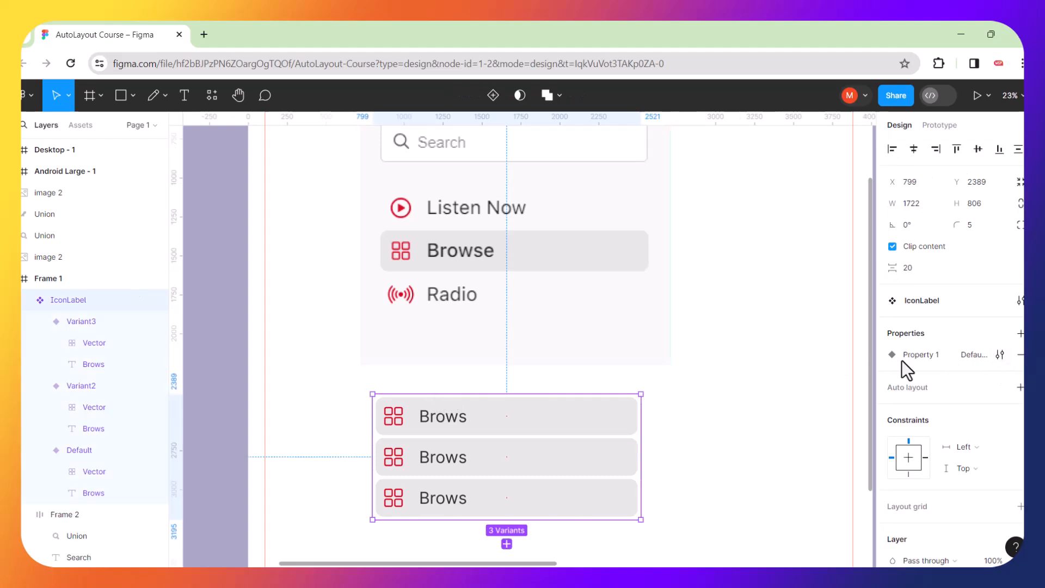
{"action": "left_click", "coordinate": [1001, 355]}
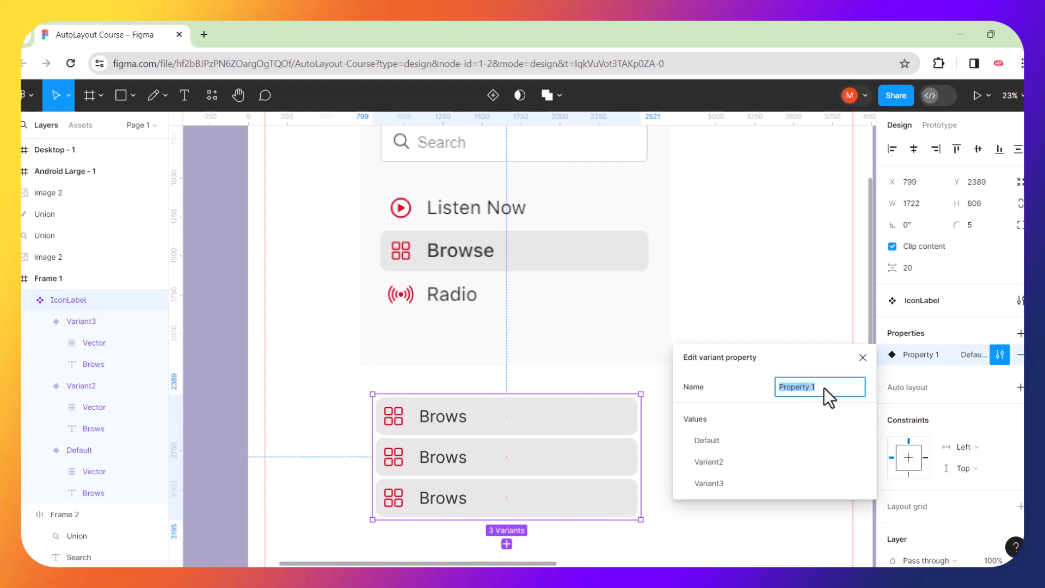
{"action": "key", "text": "BackSpace"}
{"action": "type", "text": "T"}
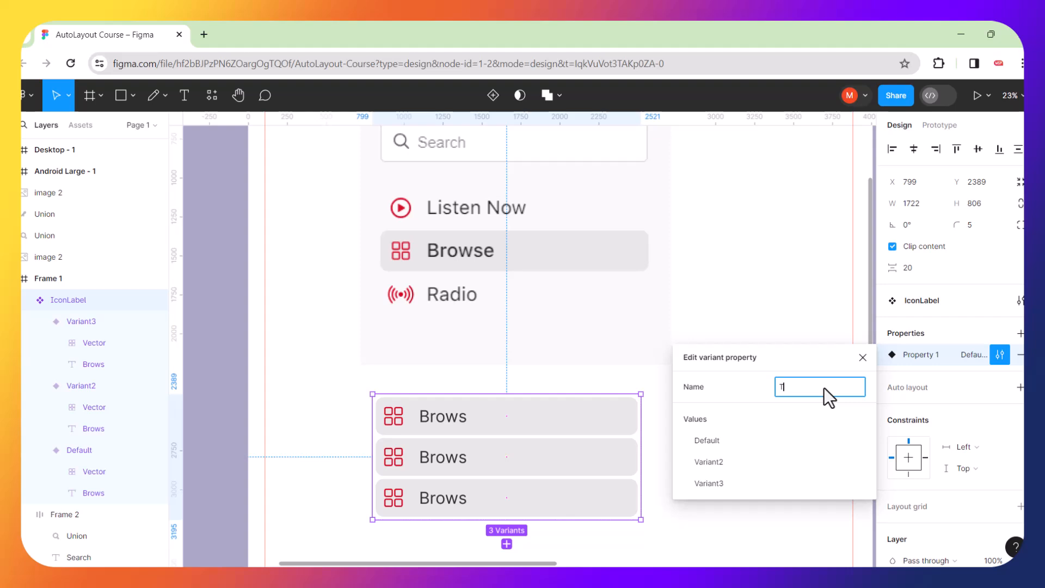
{"action": "type", "text": "ype"}
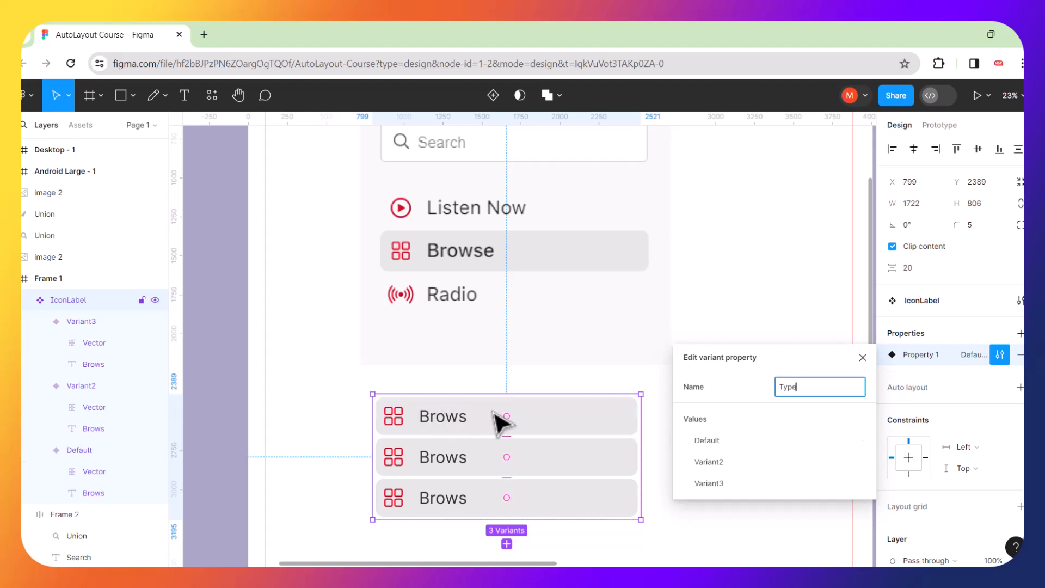
{"action": "key", "text": "Return"}
{"action": "left_click", "coordinate": [722, 452]}
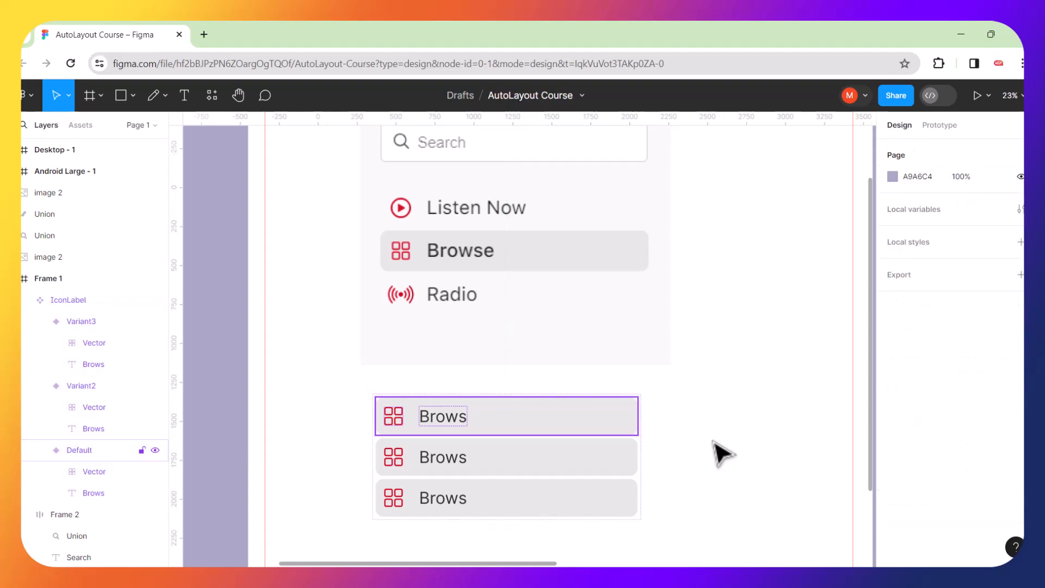
Rename the IconLabel set's Type values as Listen, Brows and radio, in order from the top variant to the bottom one.
{"action": "left_click", "coordinate": [468, 404]}
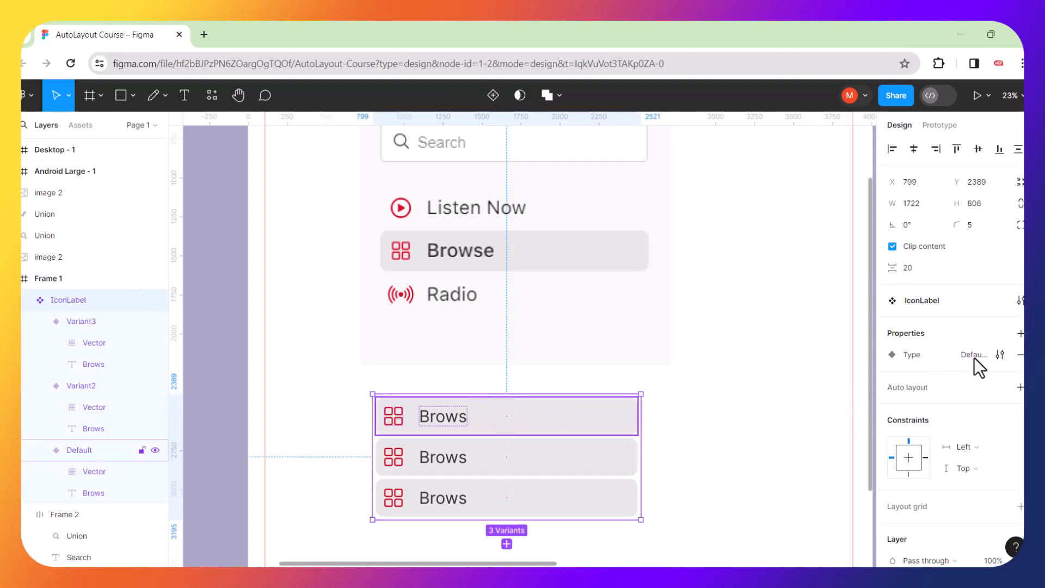
{"action": "left_click", "coordinate": [1001, 356]}
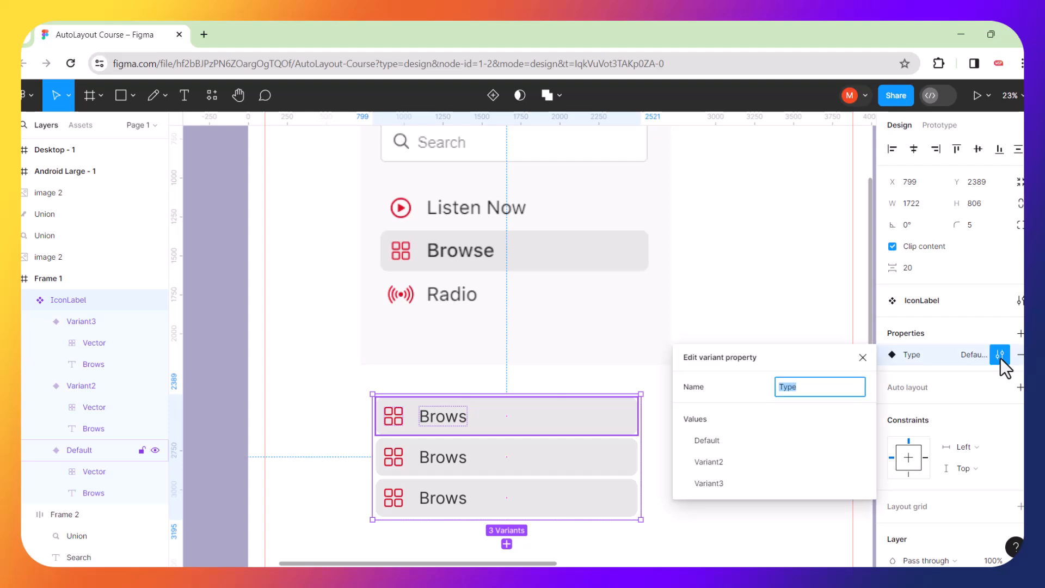
{"action": "double_click", "coordinate": [711, 440]}
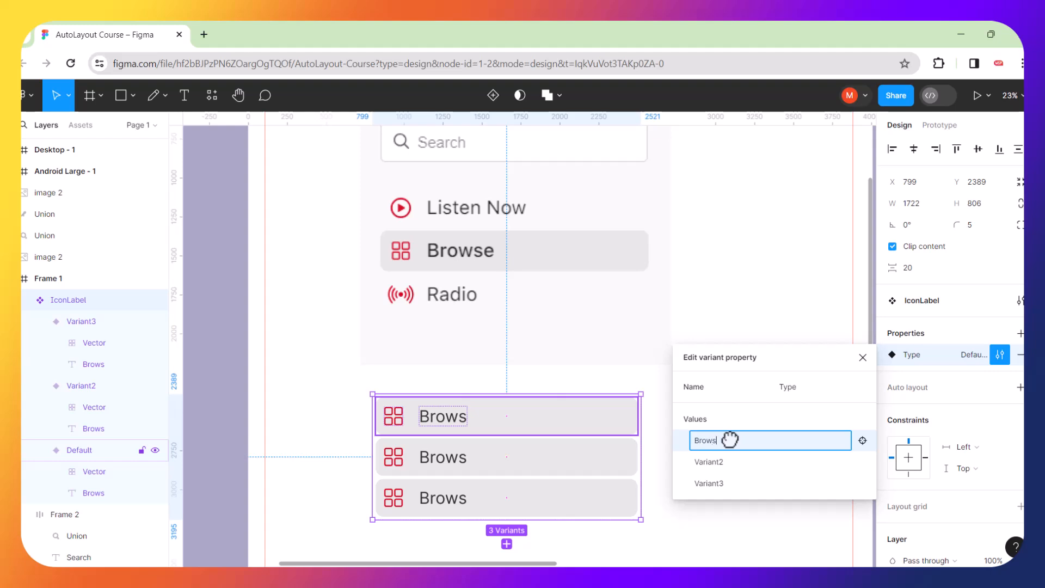
{"action": "double_click", "coordinate": [721, 463]}
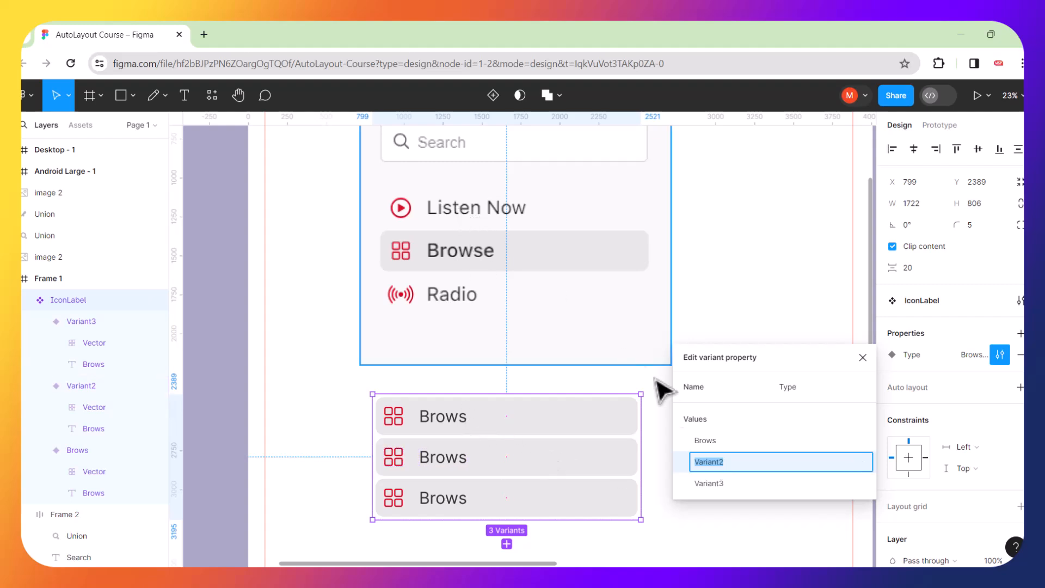
{"action": "double_click", "coordinate": [706, 440]}
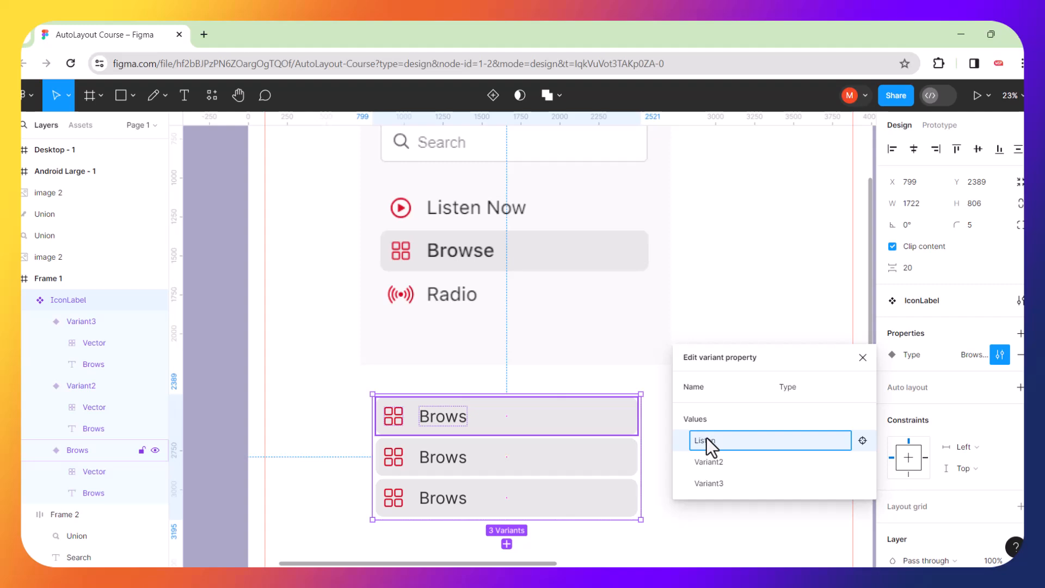
{"action": "double_click", "coordinate": [724, 459]}
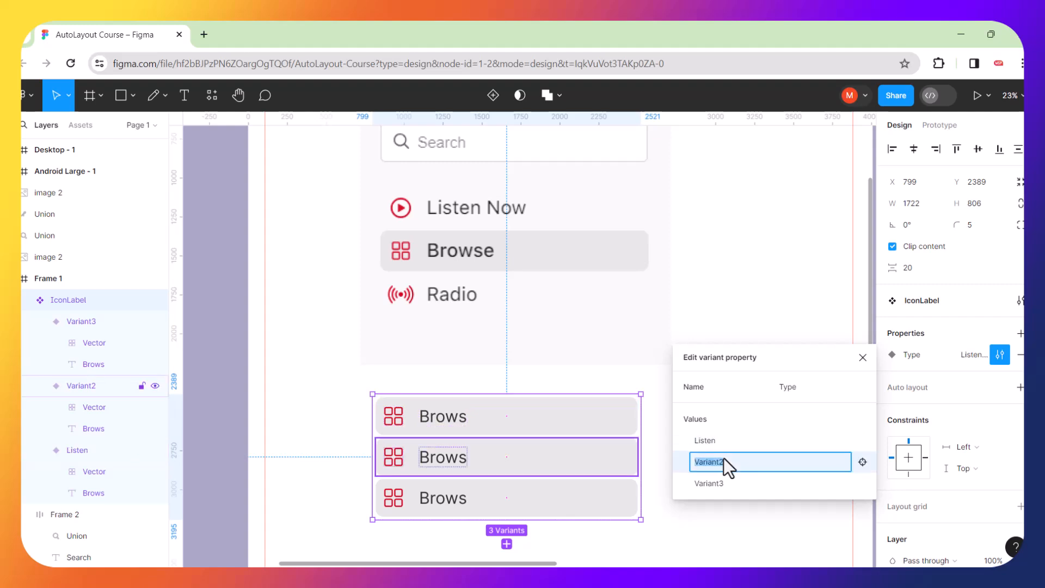
{"action": "double_click", "coordinate": [720, 486]}
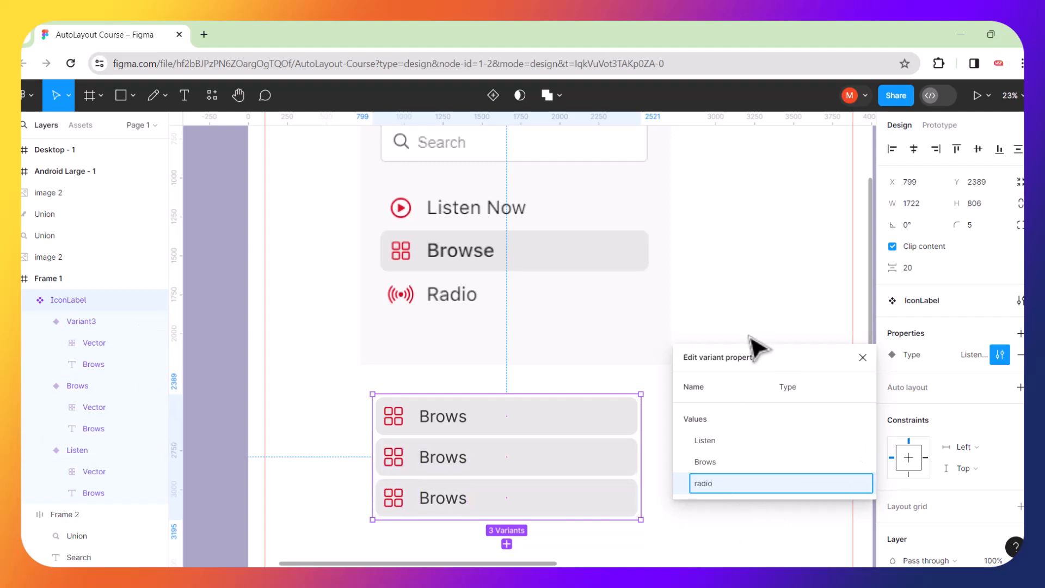
{"action": "left_click", "coordinate": [777, 312]}
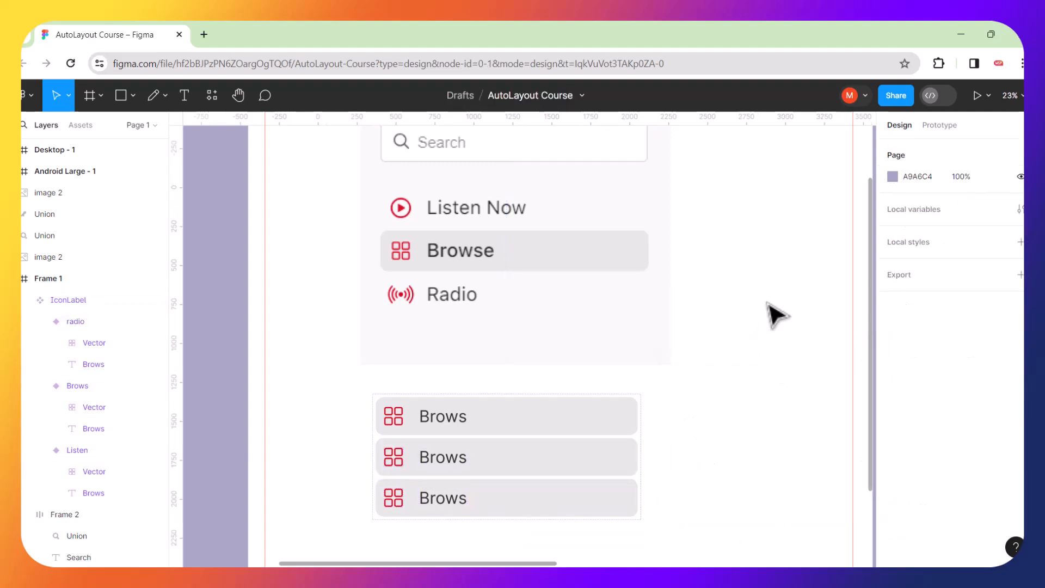
Change the label text of the Listen variant to Listen Now.
{"action": "left_click", "coordinate": [444, 428]}
{"action": "double_click", "coordinate": [447, 428]}
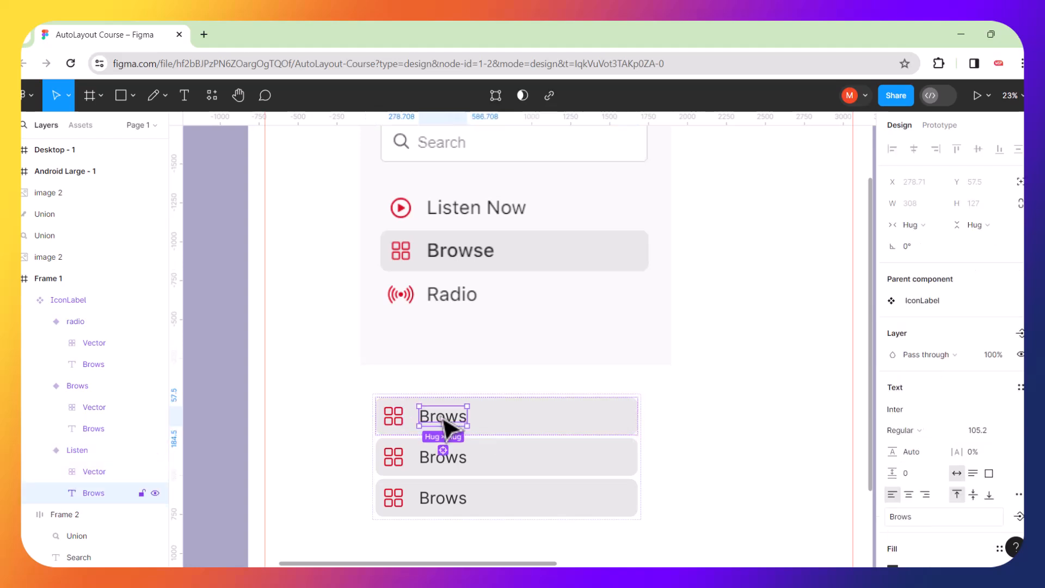
{"action": "double_click", "coordinate": [444, 428]}
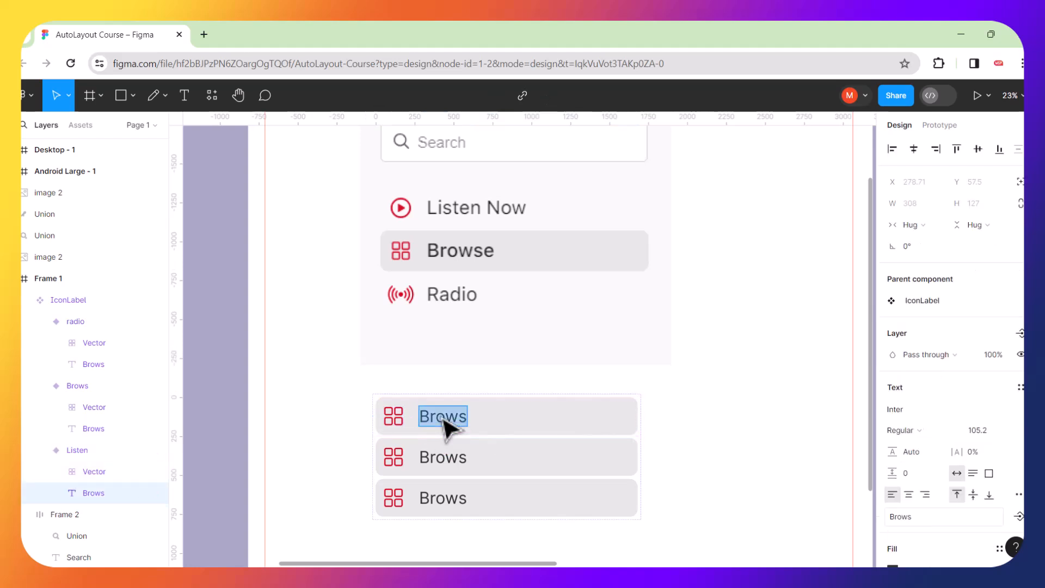
{"action": "key", "text": "Escape"}
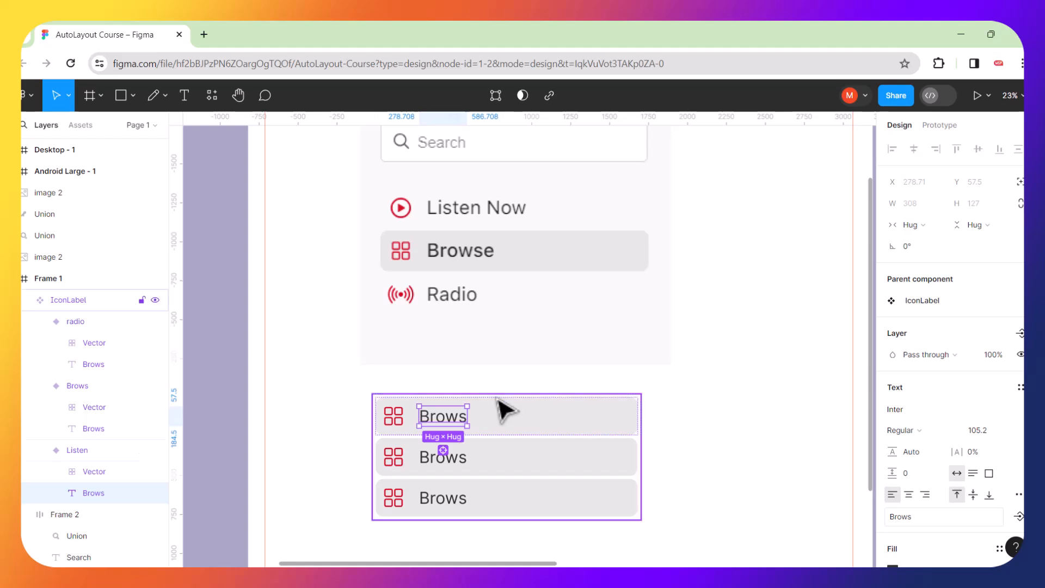
{"action": "double_click", "coordinate": [452, 418]}
{"action": "type", "text": "Li"}
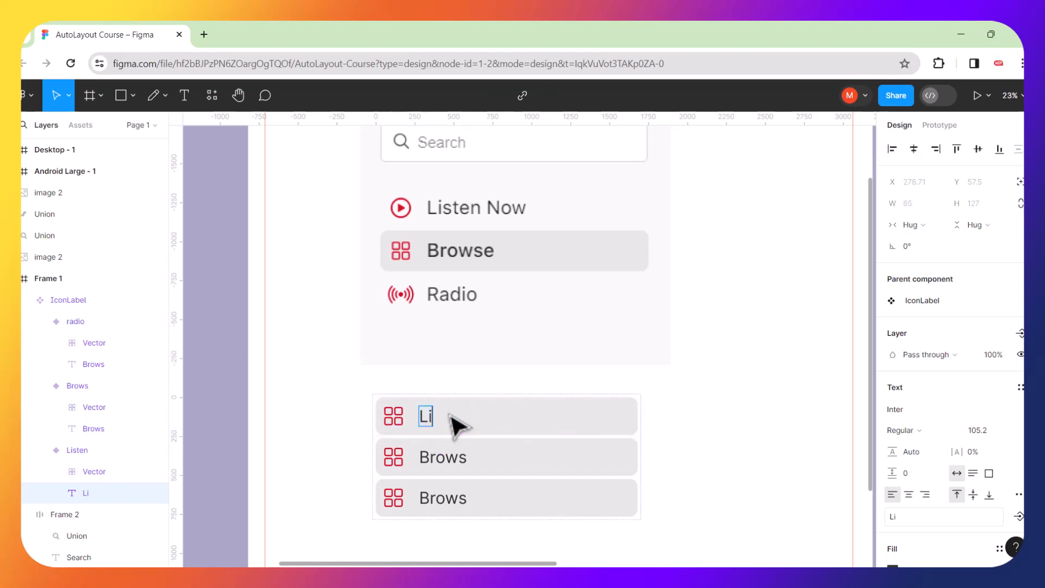
{"action": "type", "text": "sten Now"}
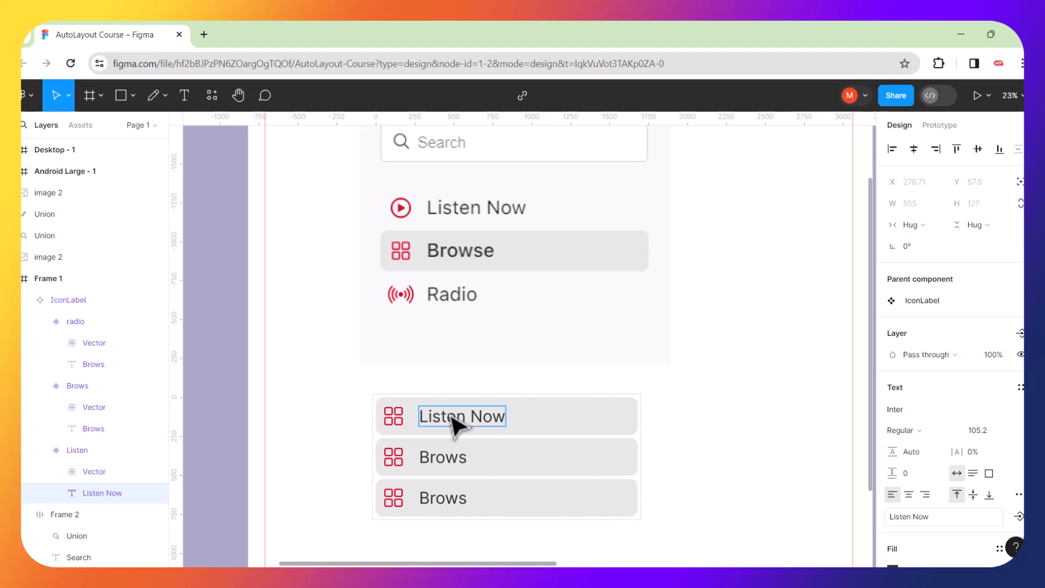
Keep the middle variant's label as Brows and change the radio variant's label text to Radio.
{"action": "left_click", "coordinate": [450, 459]}
{"action": "double_click", "coordinate": [450, 458]}
{"action": "type", "text": "Brows"}
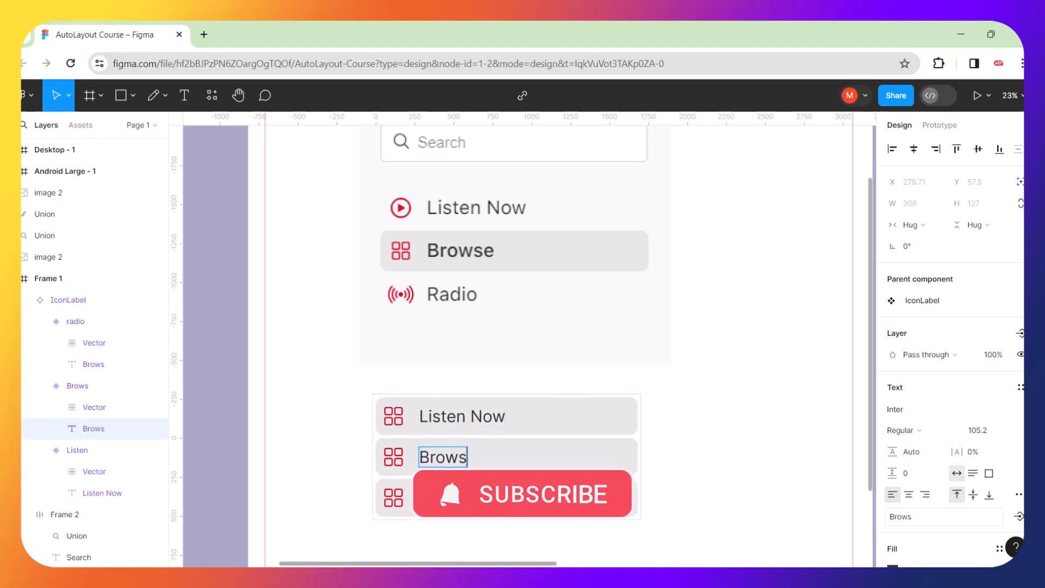
{"action": "left_click", "coordinate": [446, 498]}
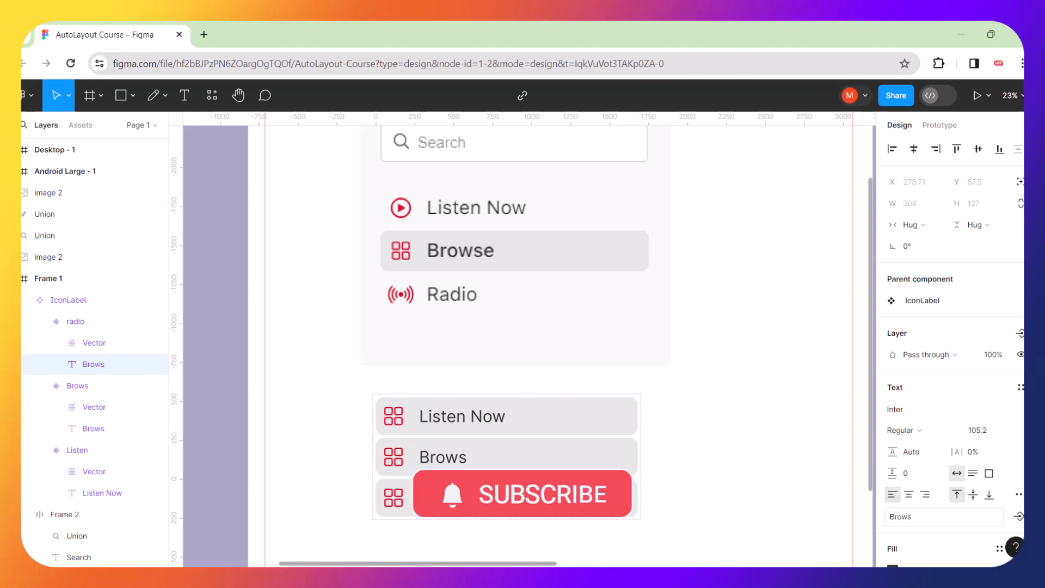
{"action": "type", "text": "A"}
{"action": "double_click", "coordinate": [447, 498]}
{"action": "type", "text": "Radio"}
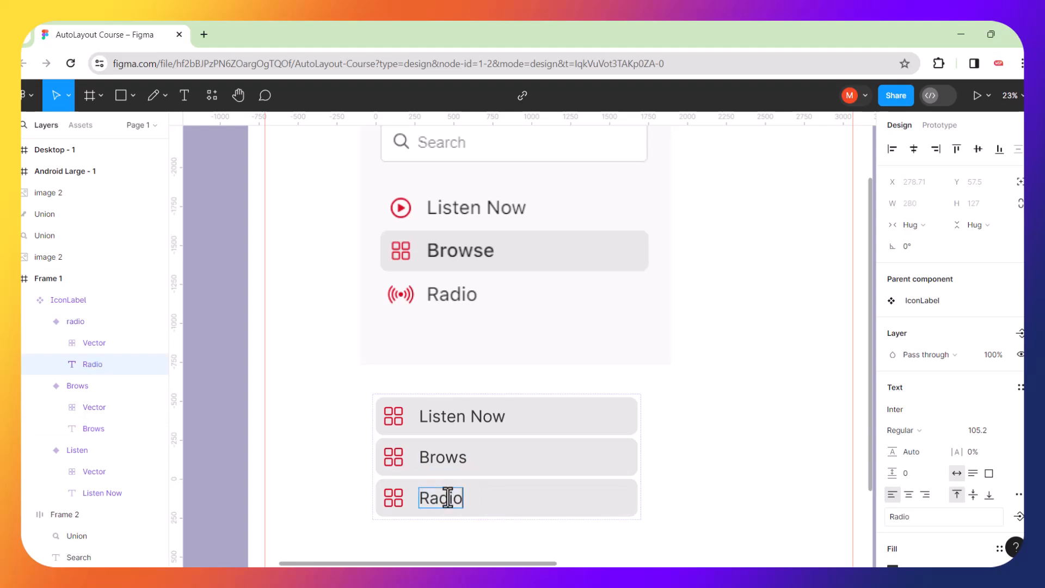
{"action": "key", "text": "Escape"}
{"action": "left_click", "coordinate": [774, 431]}
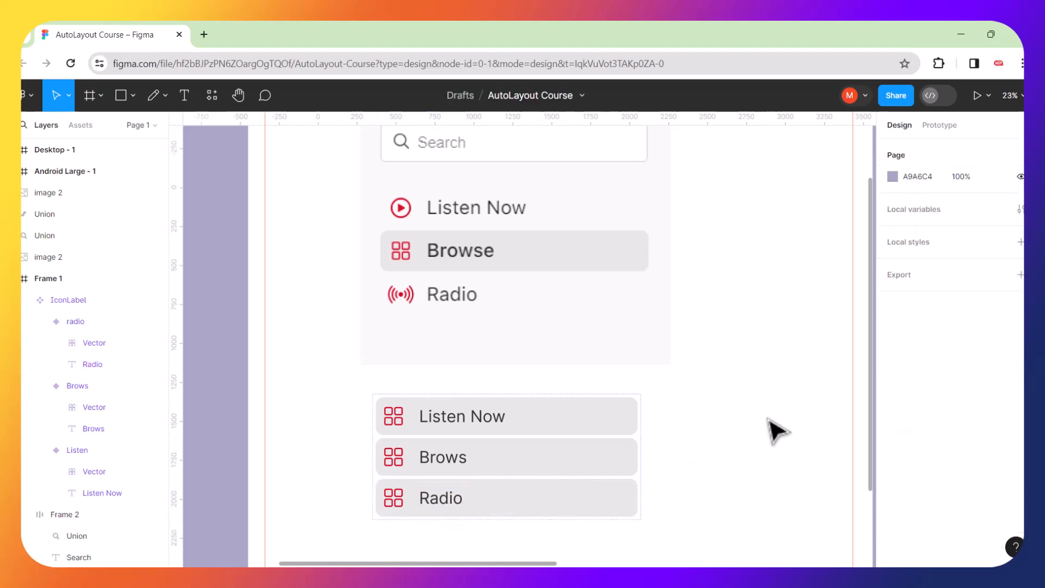
{"action": "left_click", "coordinate": [606, 460]}
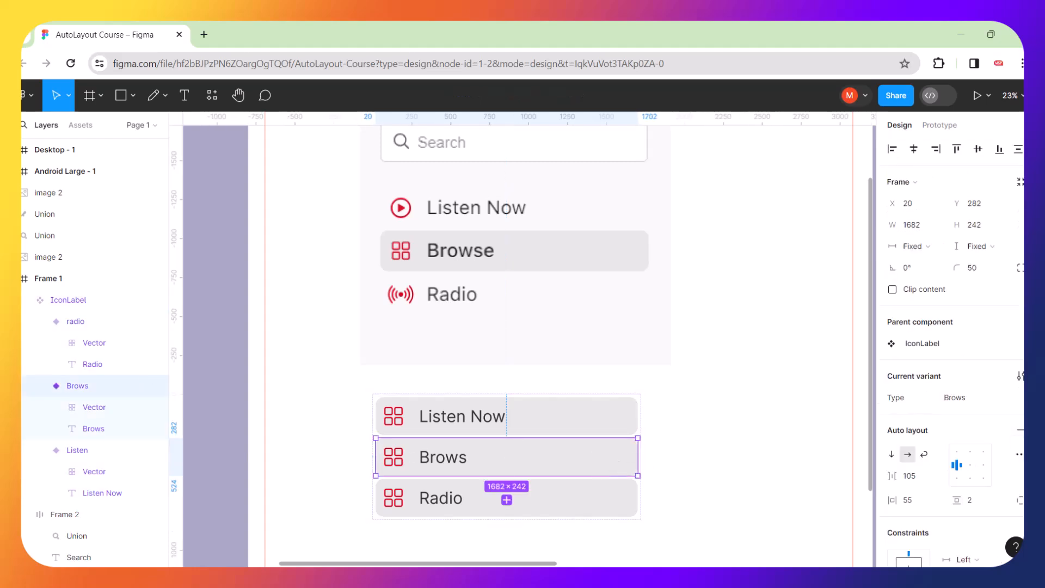
{"action": "scroll", "coordinate": [953, 354], "scroll_direction": "down", "scroll_amount": 7}
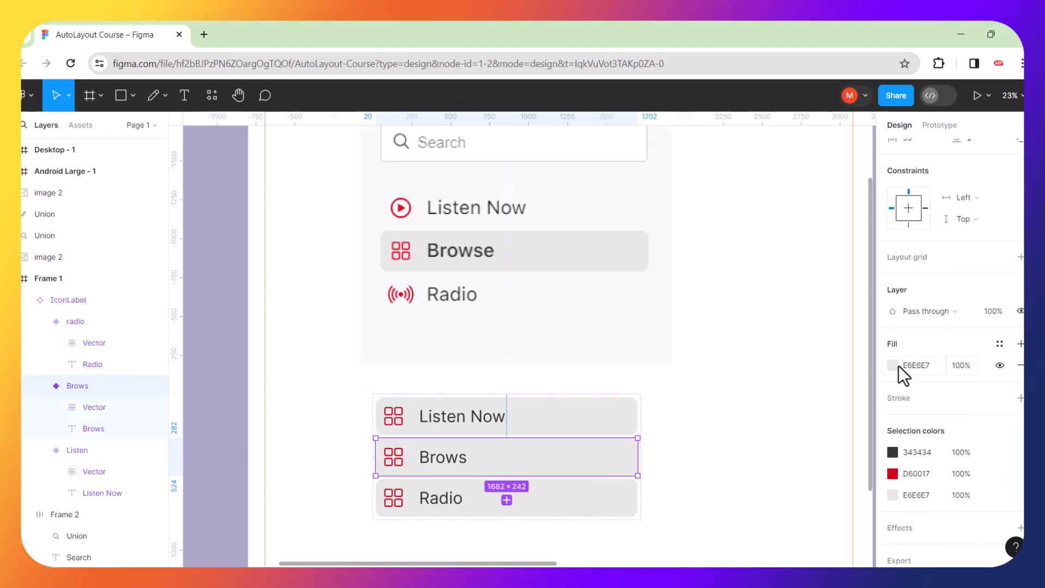
{"action": "left_click", "coordinate": [1020, 364]}
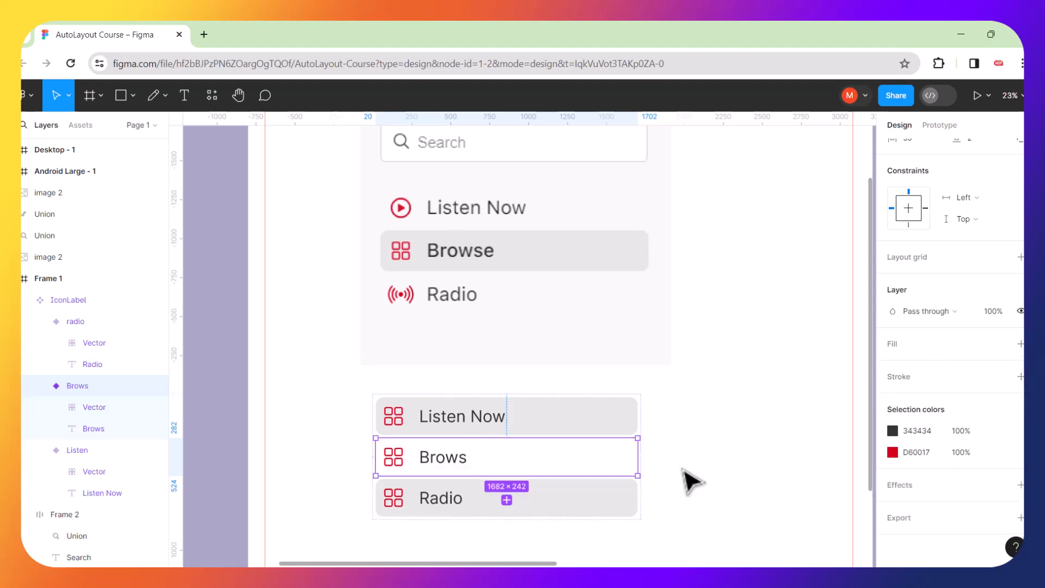
{"action": "left_click", "coordinate": [618, 503]}
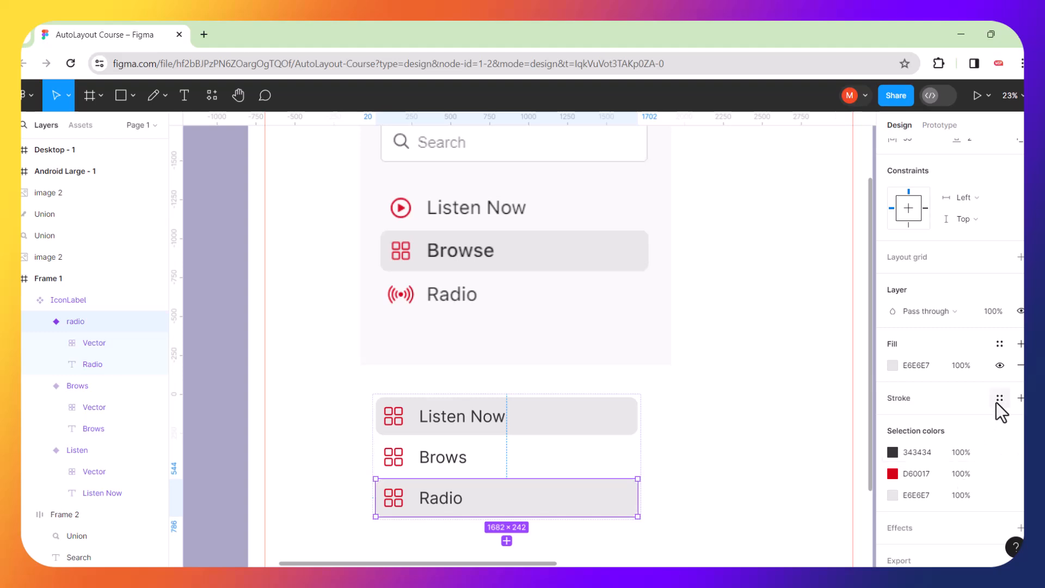
{"action": "left_click", "coordinate": [1020, 365]}
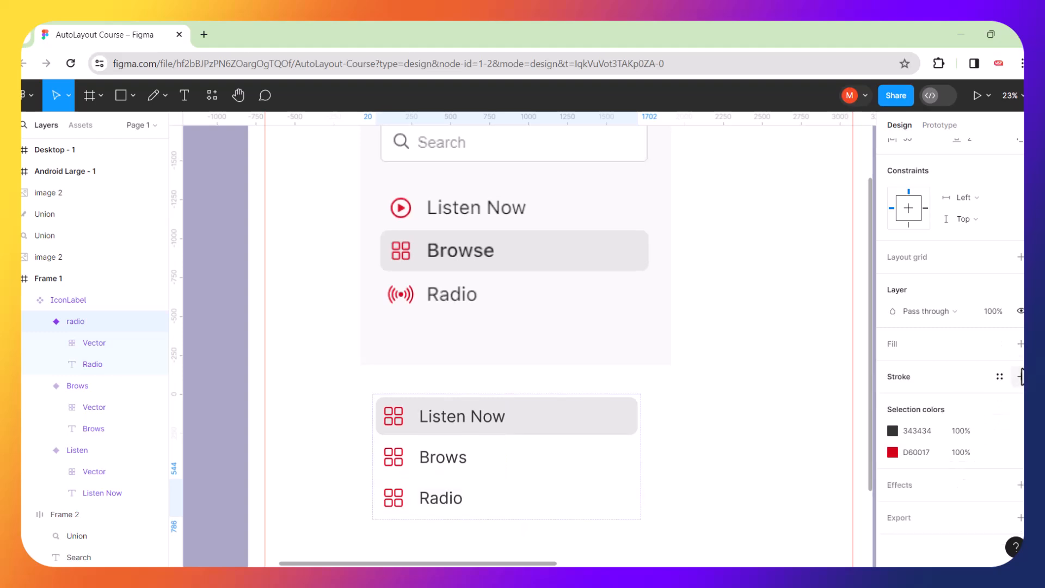
{"action": "key", "text": "ctrl+z"}
{"action": "key", "text": "ctrl+z"}
{"action": "key", "text": "ctrl+z"}
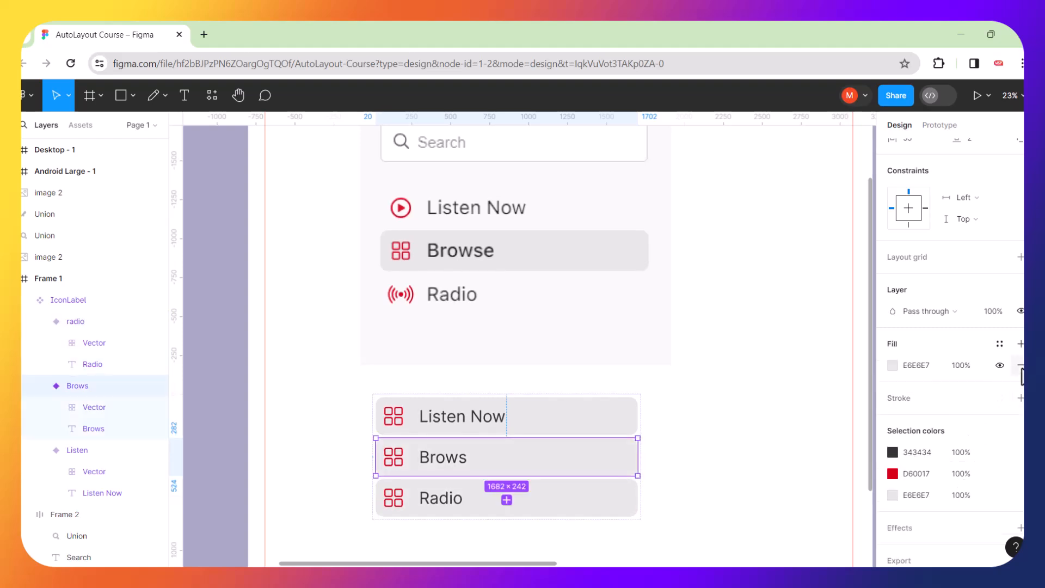
Remove the grey background fill from the Listen and radio variants.
{"action": "left_click", "coordinate": [637, 423]}
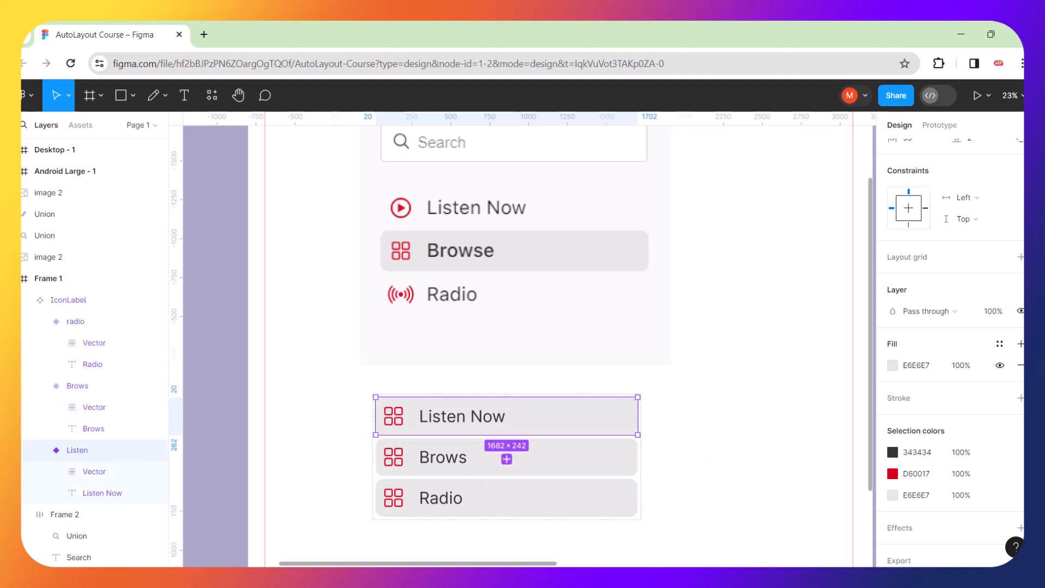
{"action": "left_click", "coordinate": [1020, 365]}
{"action": "left_click", "coordinate": [626, 506]}
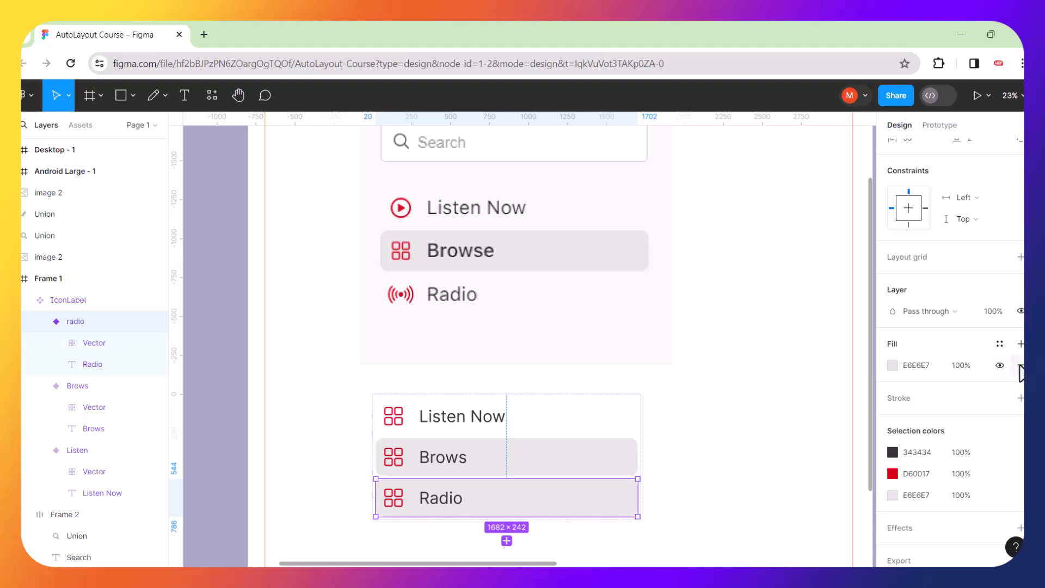
{"action": "left_click", "coordinate": [1022, 372]}
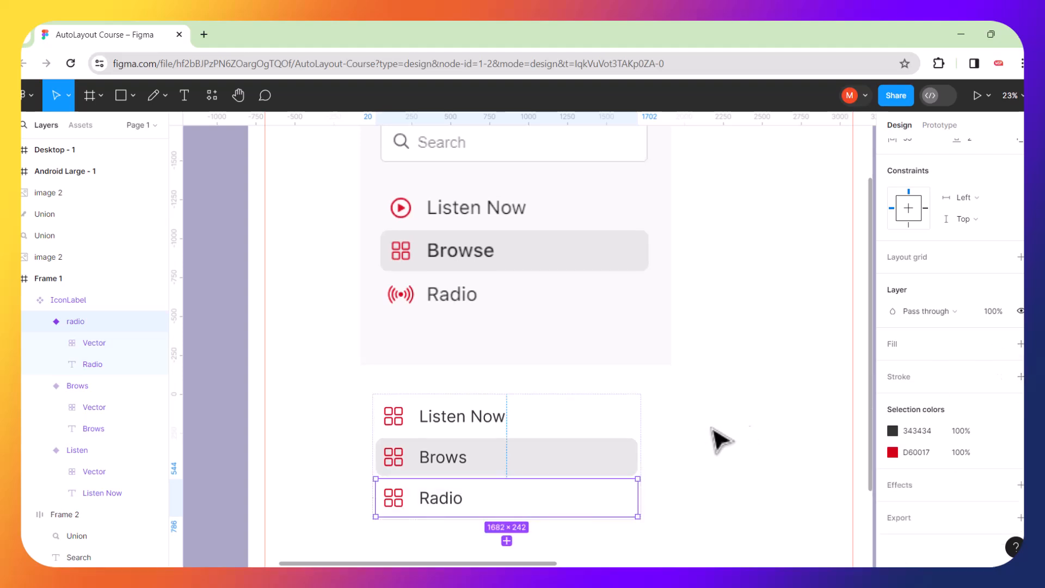
{"action": "left_click", "coordinate": [757, 436]}
Move the red search and microphone icons from outside Frame 1 into it, beside the IconLabel set, at about X 2092, Y 1081.
{"action": "scroll", "coordinate": [507, 381], "scroll_direction": "down", "scroll_amount": 5}
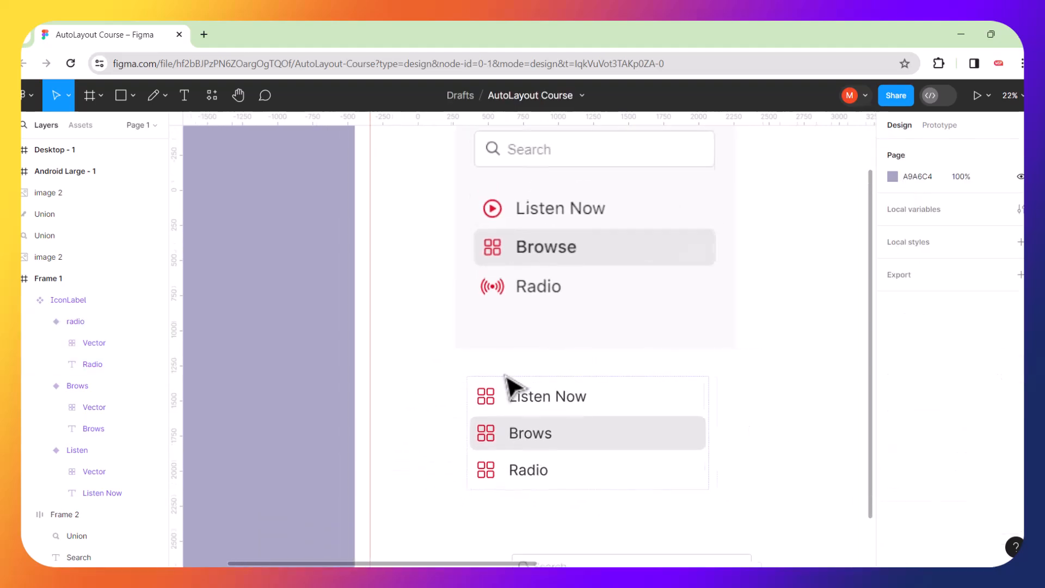
{"action": "scroll", "coordinate": [509, 381], "scroll_direction": "down", "scroll_amount": 1}
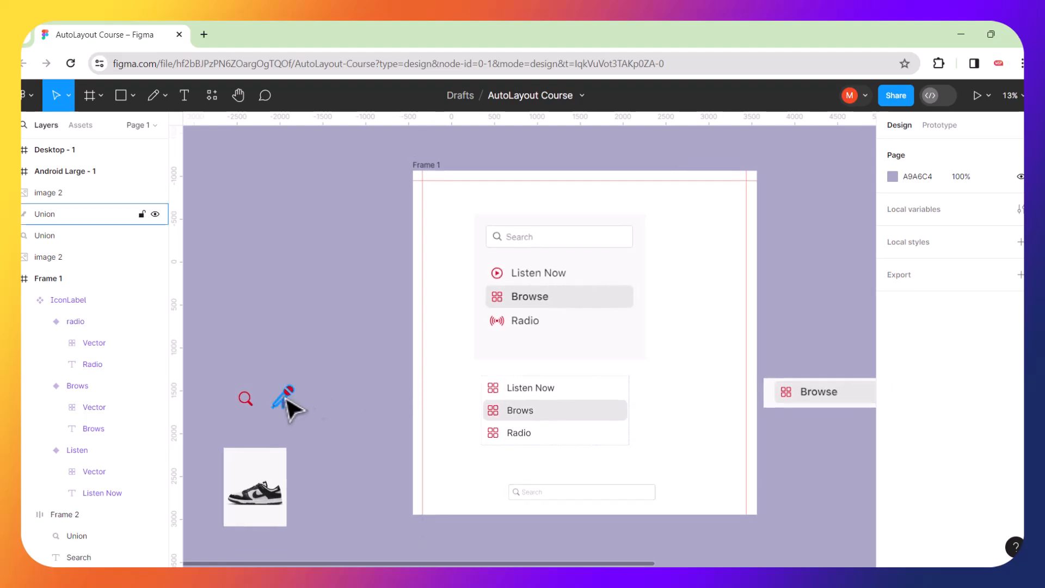
{"action": "scroll", "coordinate": [424, 434], "scroll_direction": "down", "scroll_amount": 4}
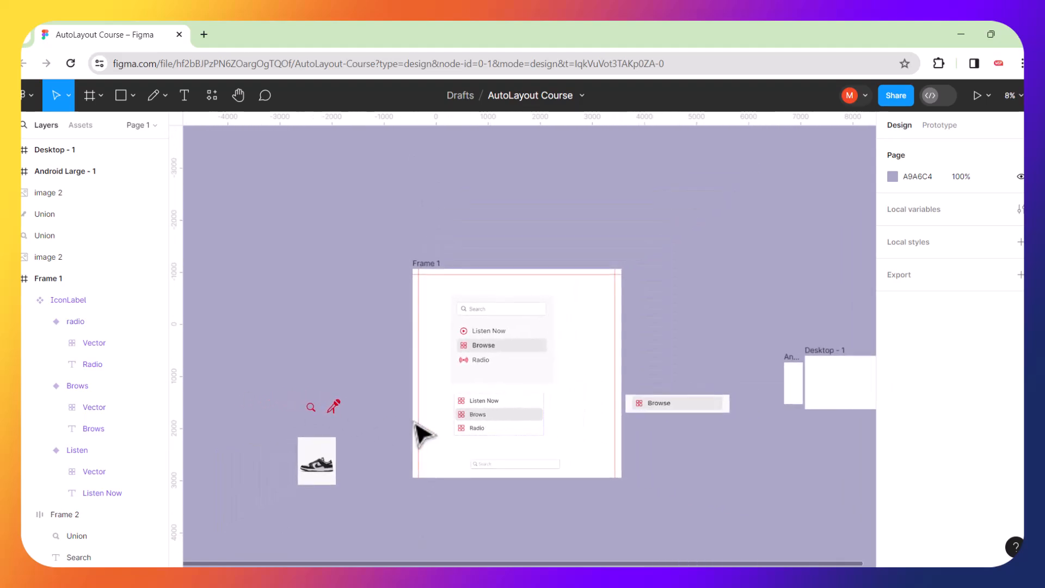
{"action": "scroll", "coordinate": [424, 434], "scroll_direction": "left", "scroll_amount": 4}
{"action": "scroll", "coordinate": [424, 434], "scroll_direction": "right", "scroll_amount": 4}
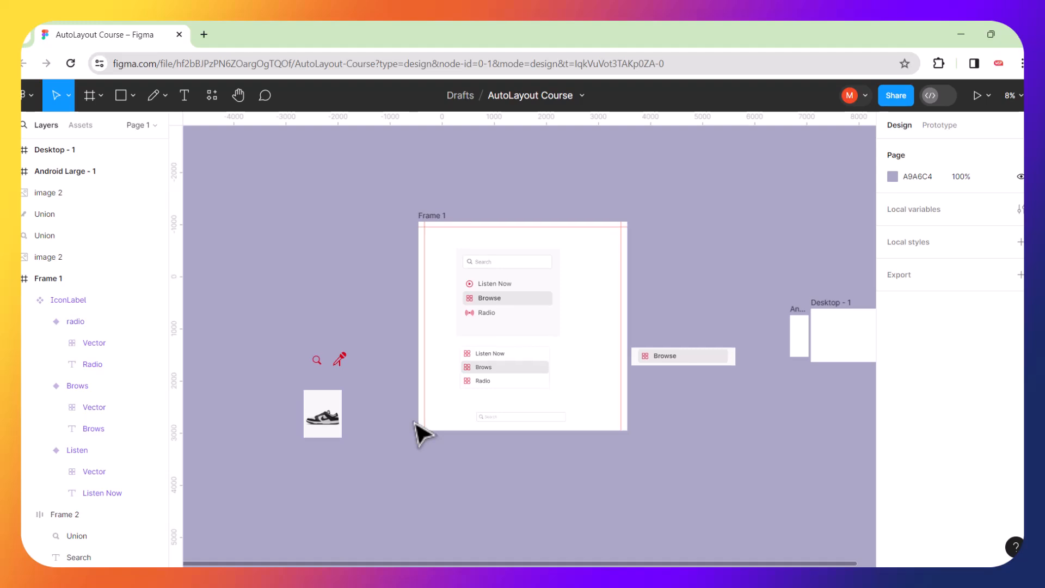
{"action": "scroll", "coordinate": [423, 434], "scroll_direction": "right", "scroll_amount": 4}
{"action": "scroll", "coordinate": [424, 434], "scroll_direction": "left", "scroll_amount": 4}
{"action": "scroll", "coordinate": [422, 433], "scroll_direction": "left", "scroll_amount": 1}
{"action": "scroll", "coordinate": [420, 432], "scroll_direction": "up", "scroll_amount": 2}
{"action": "left_click", "coordinate": [342, 422]}
{"action": "mouse_move", "coordinate": [363, 427]}
{"action": "left_mouse_down"}
{"action": "mouse_move", "coordinate": [367, 465]}
{"action": "mouse_move", "coordinate": [360, 428]}
{"action": "left_mouse_up"}
{"action": "scroll", "coordinate": [475, 370], "scroll_direction": "up", "scroll_amount": 1}
{"action": "scroll", "coordinate": [474, 370], "scroll_direction": "up", "scroll_amount": 3}
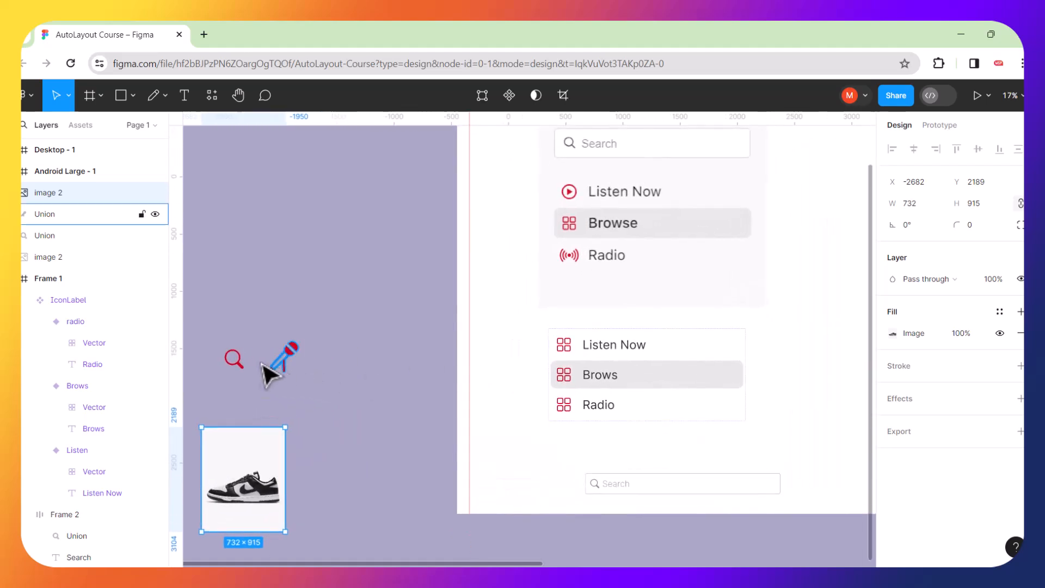
{"action": "left_click_drag", "start_coordinate": [236, 366], "coordinate": [356, 358]}
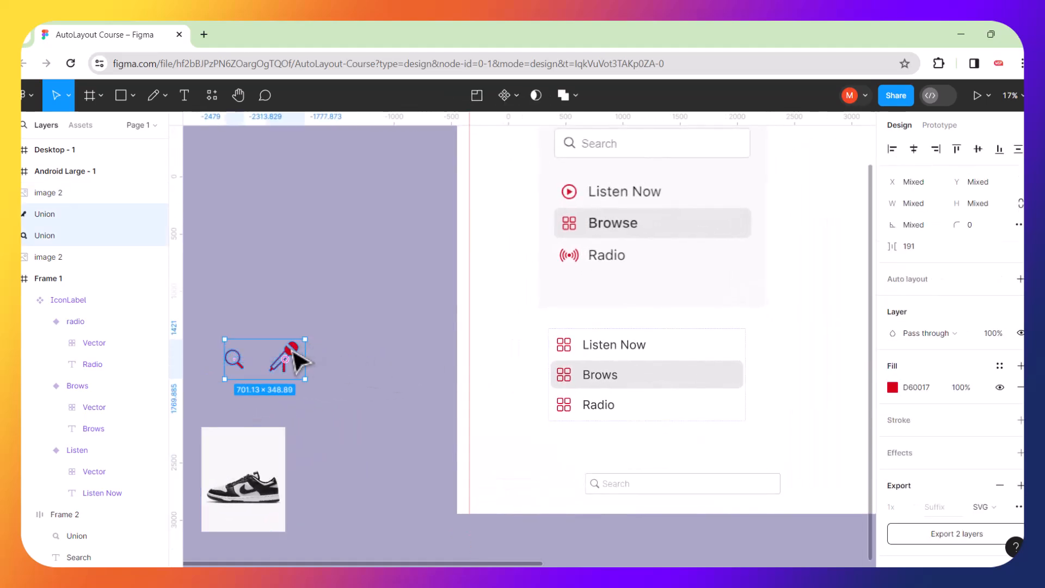
{"action": "left_click_drag", "start_coordinate": [288, 355], "coordinate": [822, 321]}
{"action": "scroll", "coordinate": [815, 312], "scroll_direction": "up", "scroll_amount": 3}
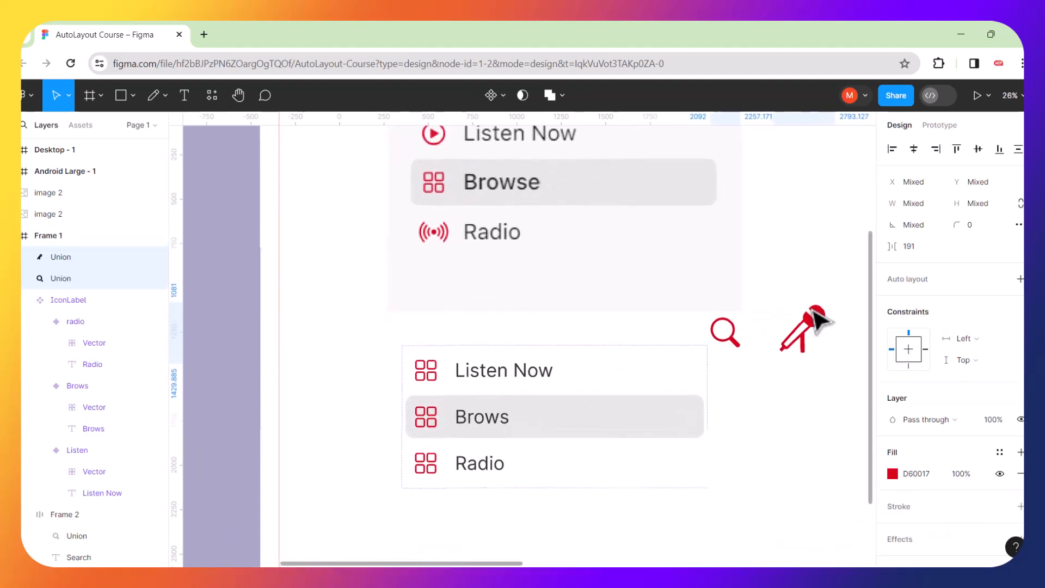
{"action": "left_click", "coordinate": [566, 333]}
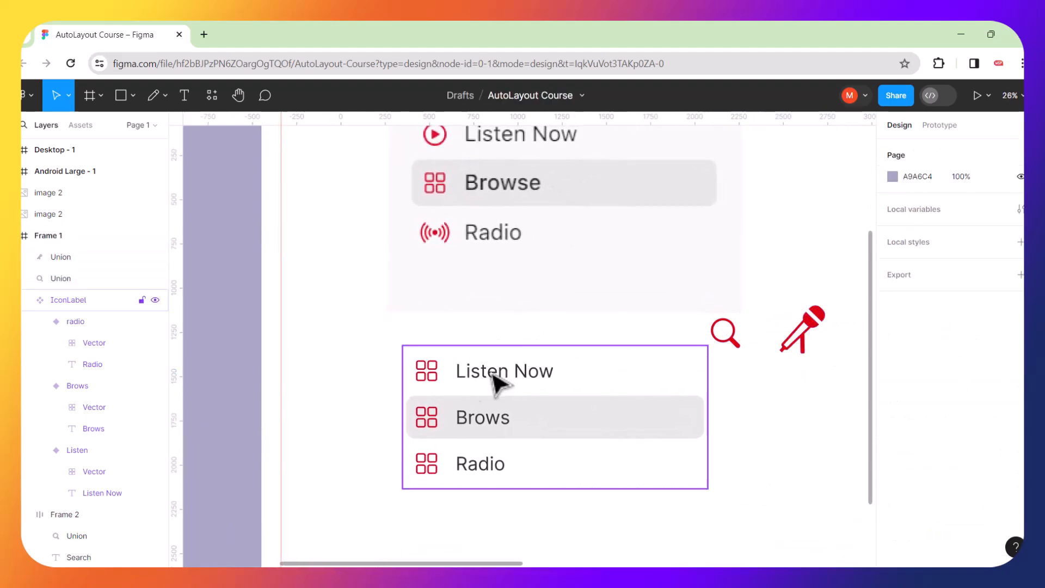
Check the height of the grid icon in the Listen variant.
{"action": "left_click", "coordinate": [429, 374]}
{"action": "left_click", "coordinate": [430, 374]}
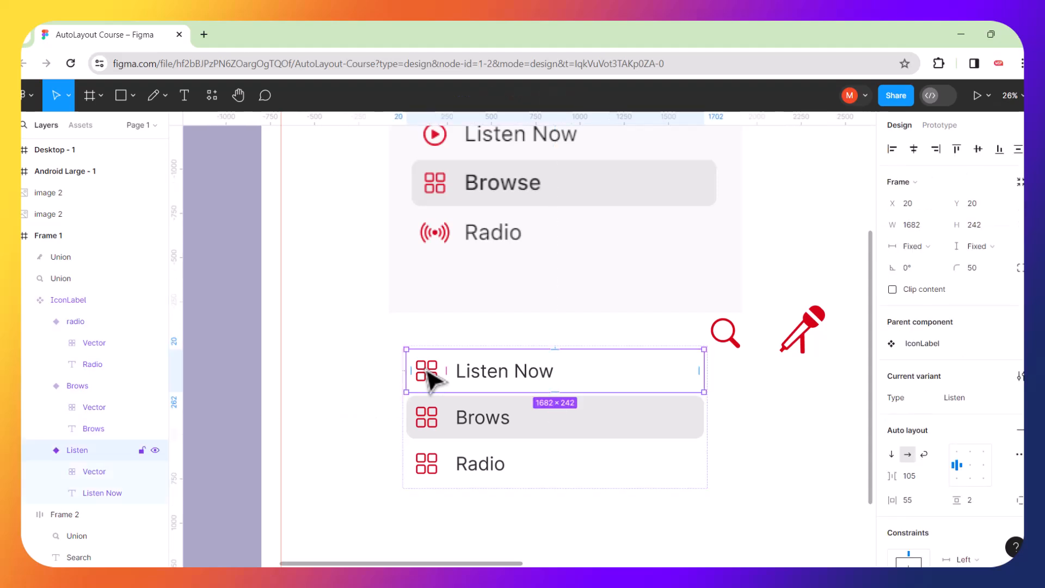
{"action": "left_click", "coordinate": [430, 374]}
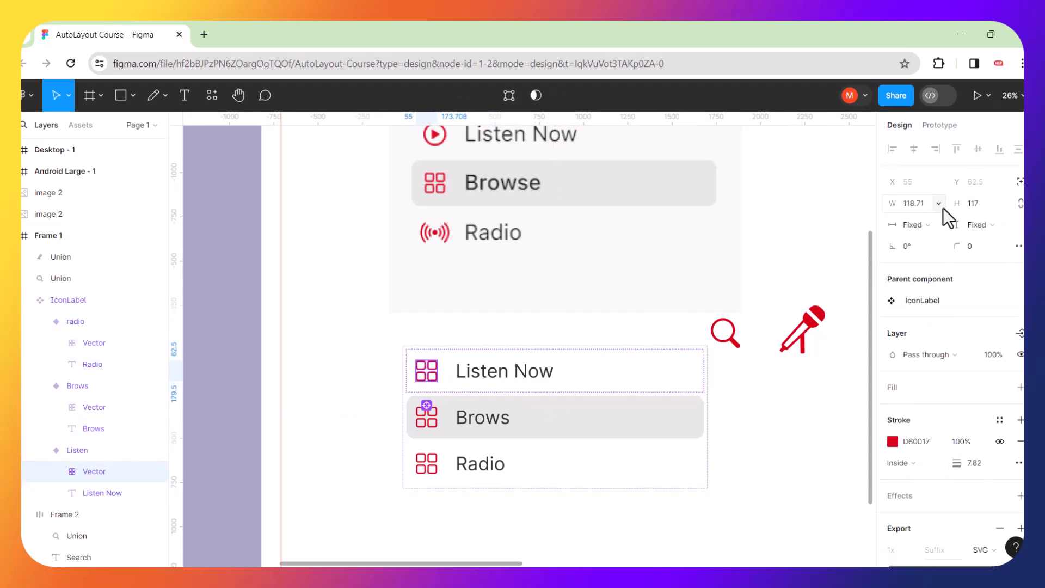
{"action": "left_click", "coordinate": [969, 202]}
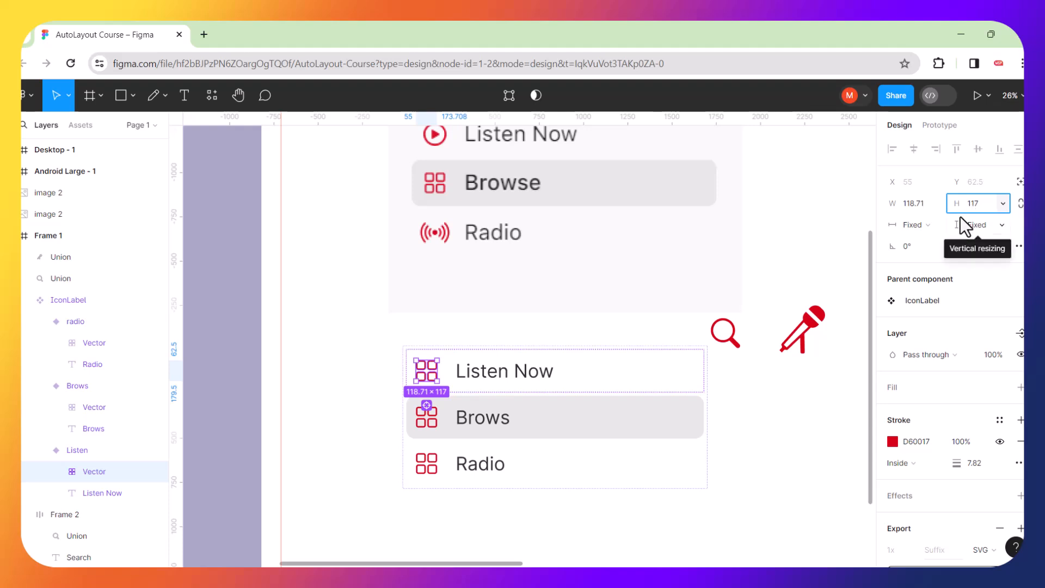
Try stretching the search icon vertically with its proportions unconstrained, and undo the stretch.
{"action": "left_click", "coordinate": [740, 339]}
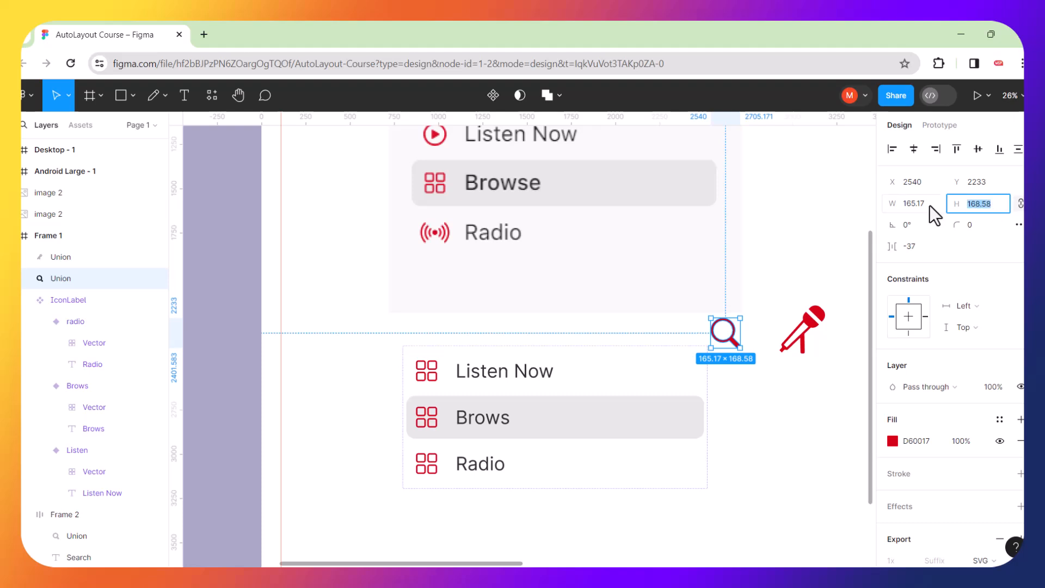
{"action": "left_click", "coordinate": [1021, 206]}
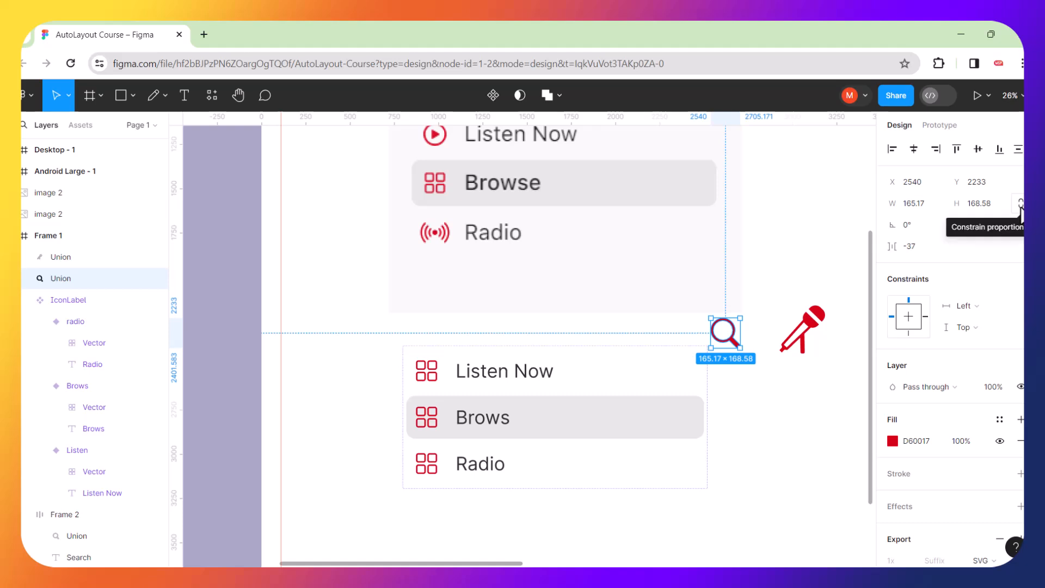
{"action": "left_click_drag", "start_coordinate": [735, 314], "coordinate": [735, 288]}
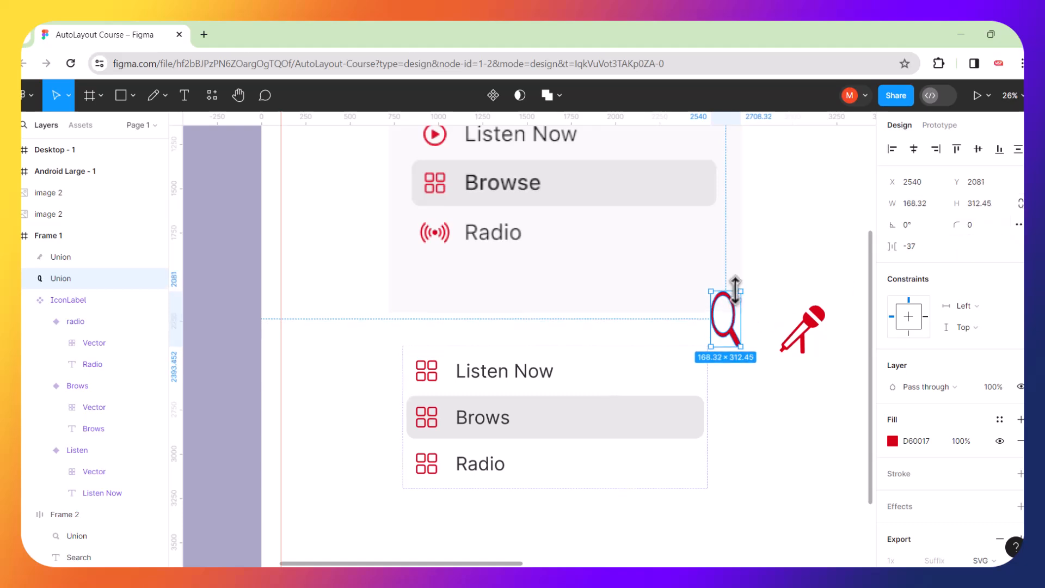
{"action": "key", "text": "ctrl+z"}
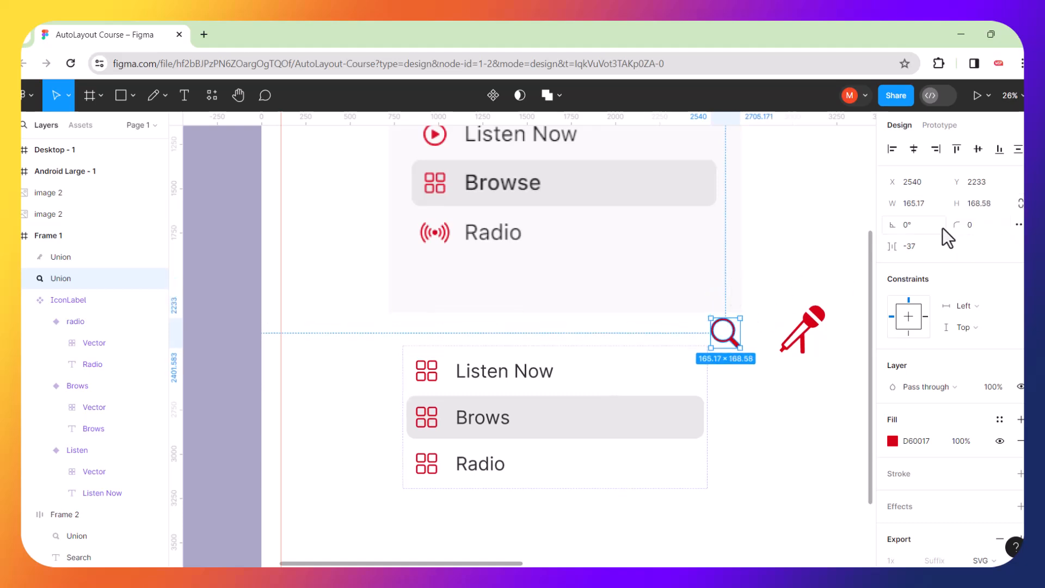
With proportions constrained, set the height of both the search icon and the microphone icon to 117.
{"action": "left_click", "coordinate": [978, 210]}
{"action": "left_click", "coordinate": [1024, 204]}
{"action": "left_click", "coordinate": [994, 204]}
{"action": "type", "text": "117"}
{"action": "key", "text": "Return"}
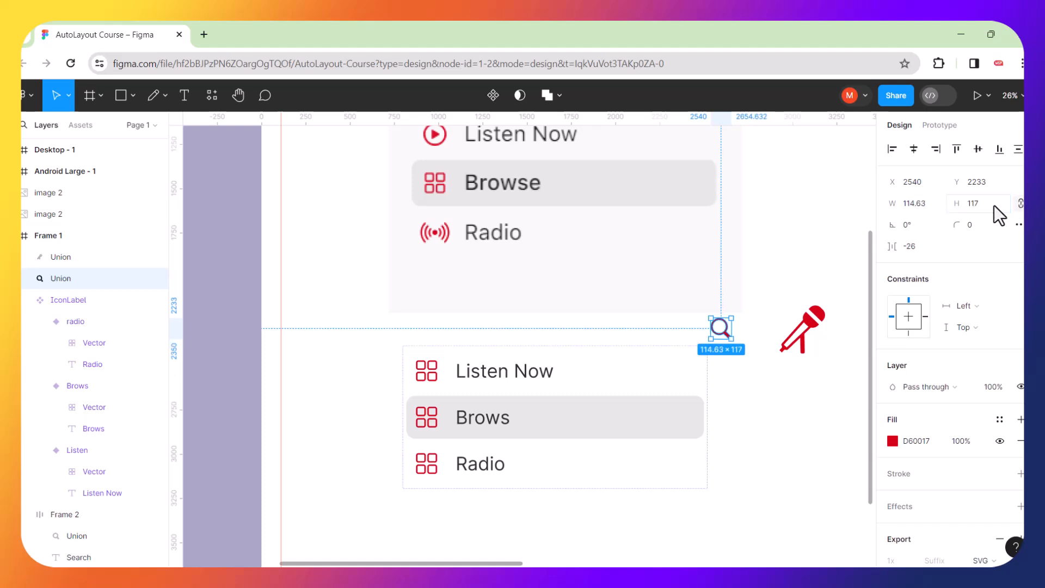
{"action": "left_click", "coordinate": [825, 319]}
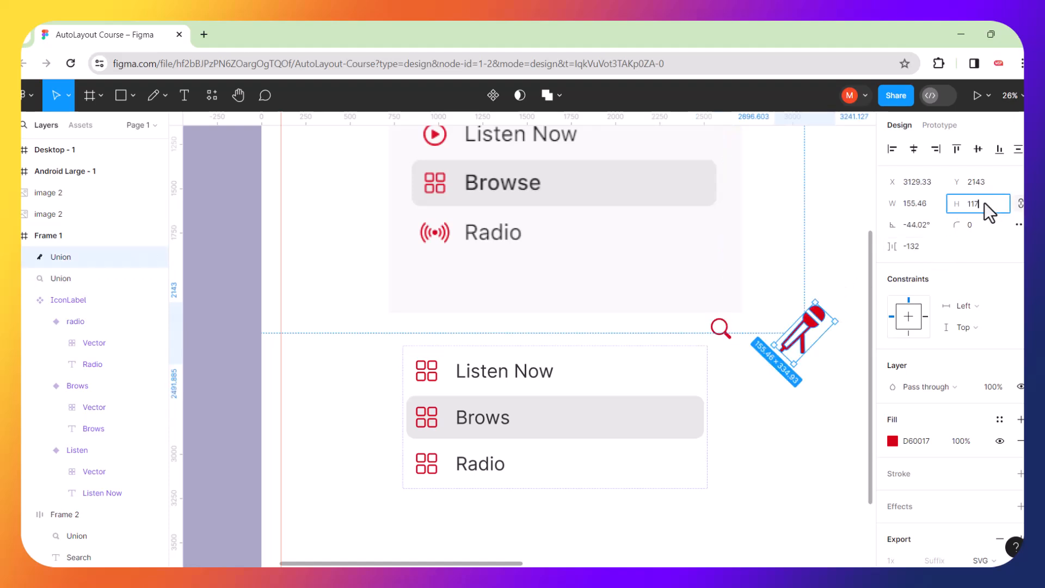
{"action": "key", "text": "Return"}
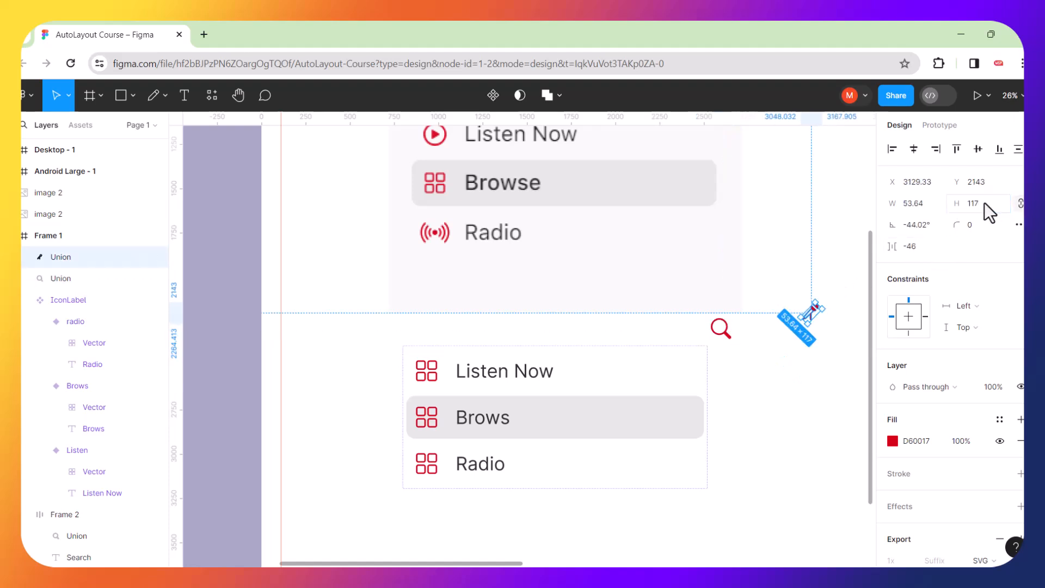
Move the search icon into the Listen variant beside its label and delete that variant's grid icon.
{"action": "left_click", "coordinate": [721, 328]}
{"action": "left_click_drag", "start_coordinate": [731, 335], "coordinate": [602, 336]}
{"action": "scroll", "coordinate": [601, 337], "scroll_direction": "up", "scroll_amount": 4}
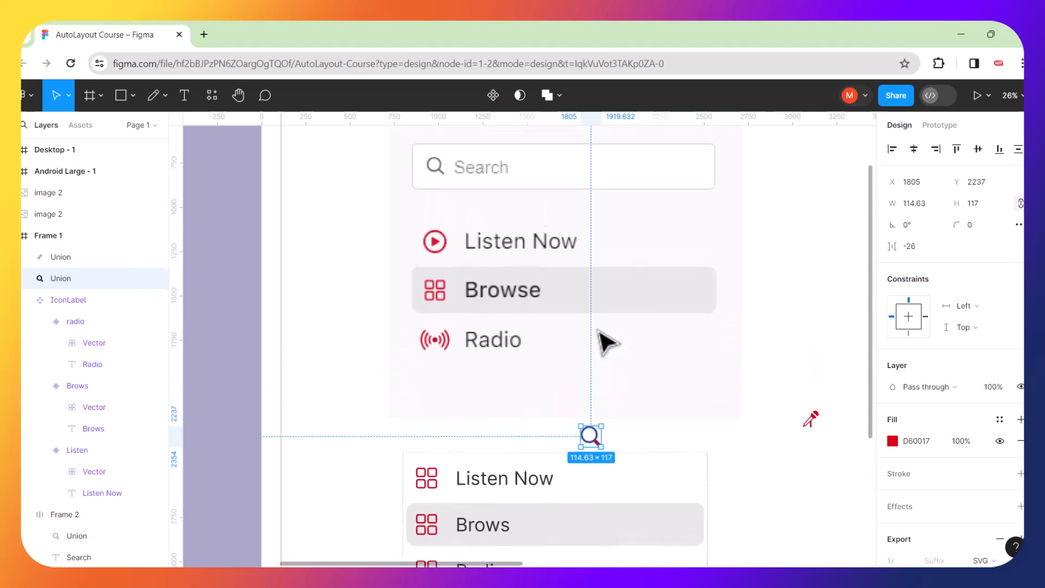
{"action": "scroll", "coordinate": [603, 340], "scroll_direction": "down", "scroll_amount": 2}
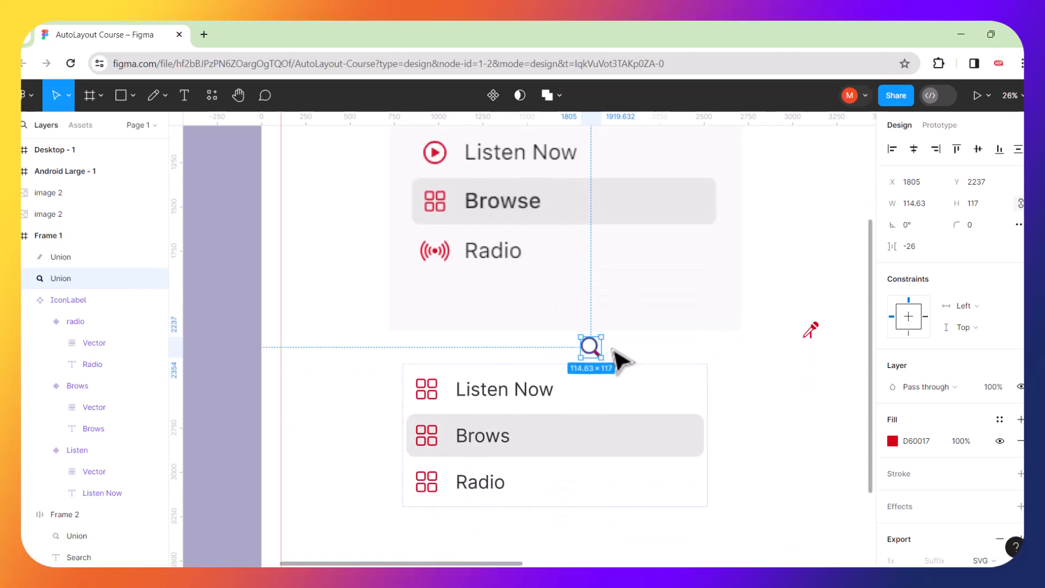
{"action": "scroll", "coordinate": [602, 354], "scroll_direction": "up", "scroll_amount": 2}
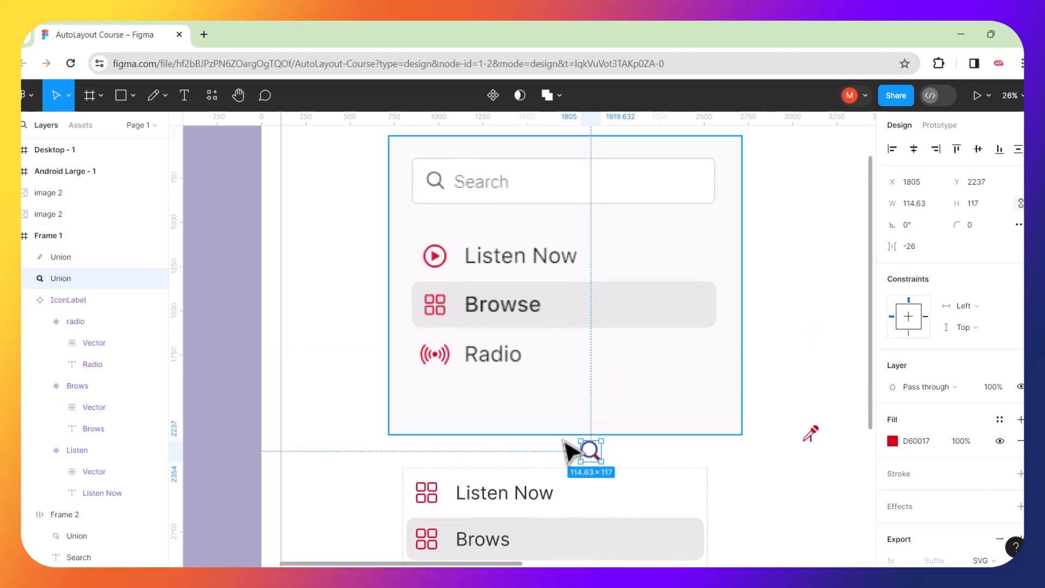
{"action": "scroll", "coordinate": [605, 443], "scroll_direction": "down", "scroll_amount": 3}
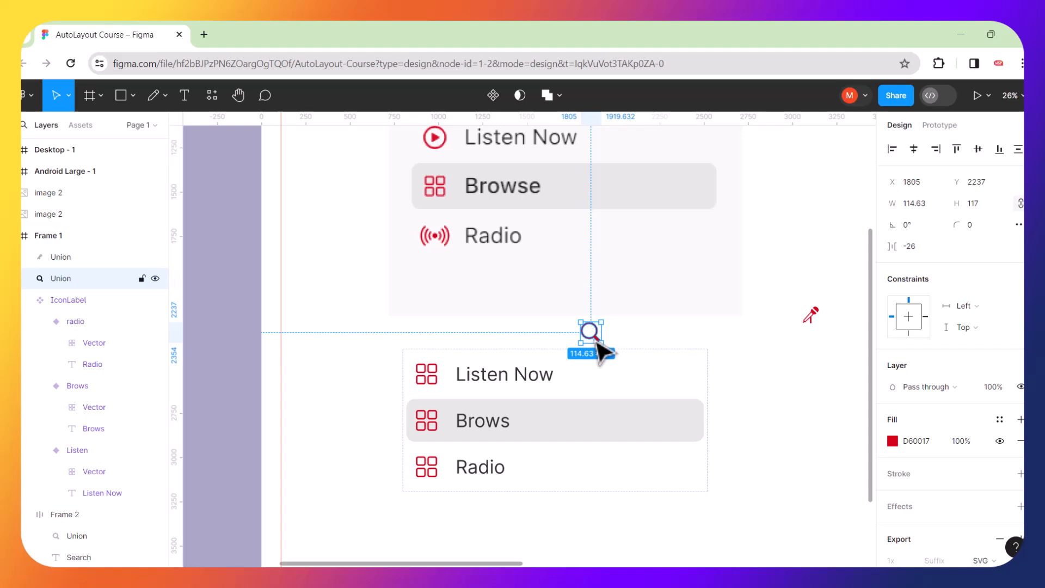
{"action": "left_click_drag", "start_coordinate": [602, 351], "coordinate": [436, 377]}
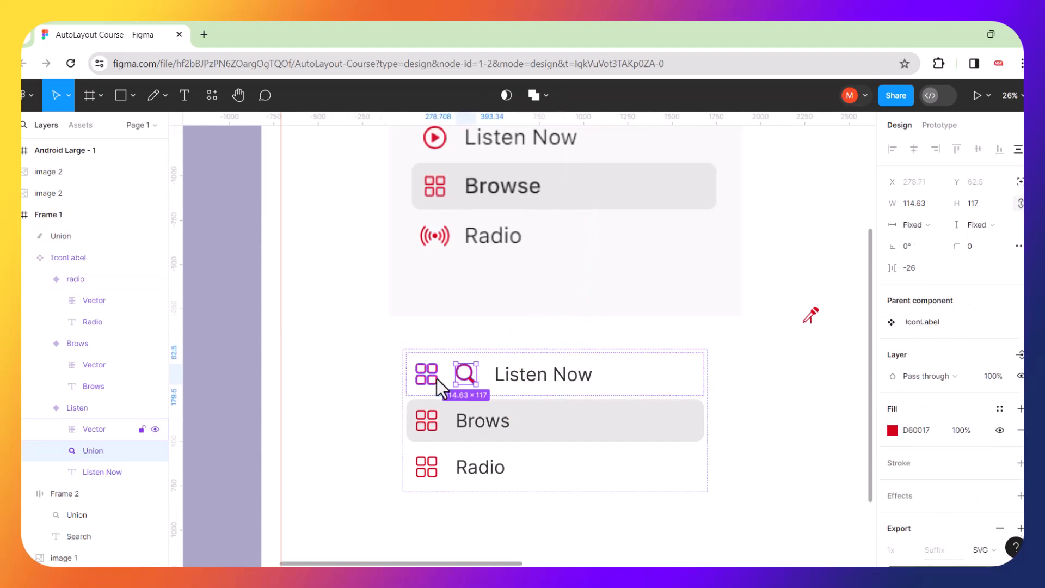
{"action": "left_click", "coordinate": [430, 377]}
{"action": "key", "text": "Delete"}
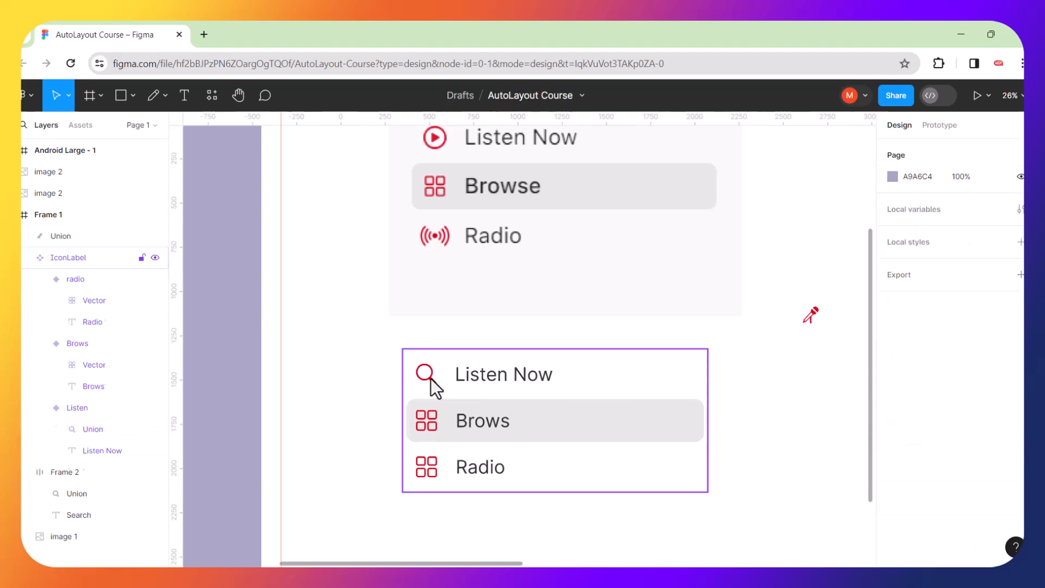
Change the Listen variant's label text to Search Now.
{"action": "left_click", "coordinate": [482, 378]}
{"action": "double_click", "coordinate": [500, 377]}
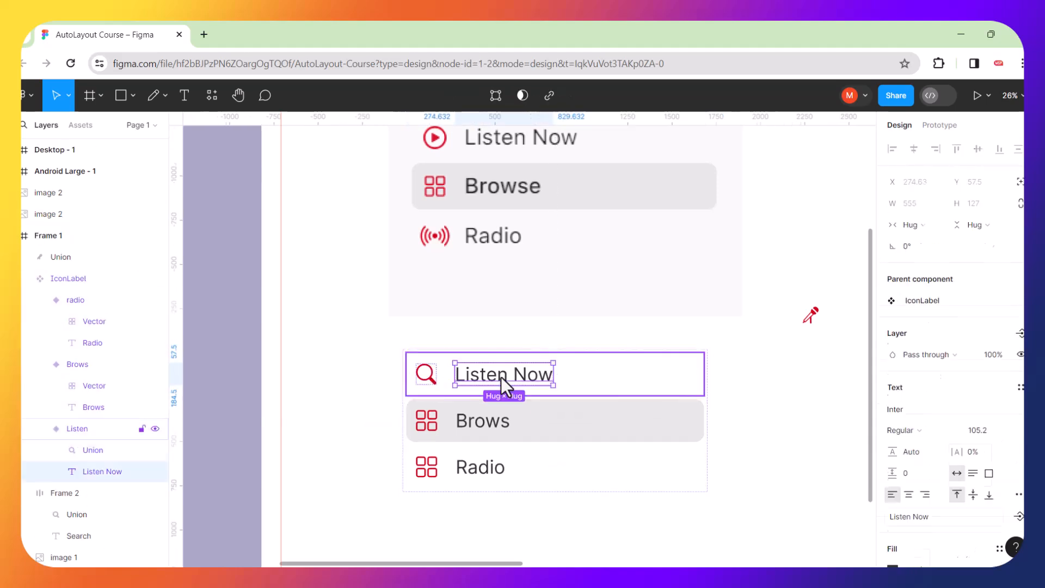
{"action": "double_click", "coordinate": [501, 376]}
{"action": "left_click_drag", "start_coordinate": [509, 377], "coordinate": [406, 377]}
{"action": "type", "text": "Search"}
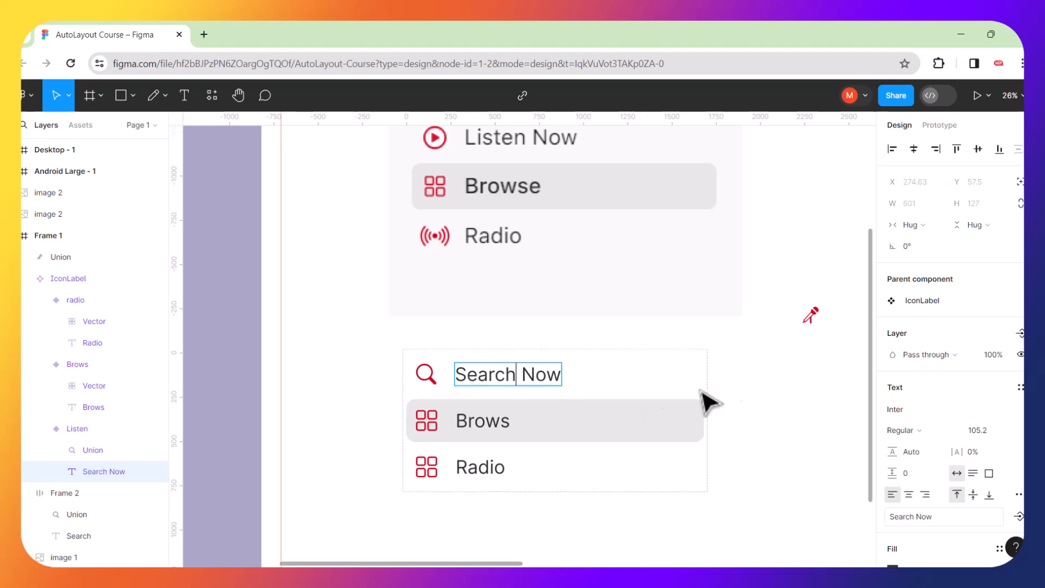
{"action": "key", "text": "Escape"}
Move the microphone icon into the radio variant and delete that variant's grid icon.
{"action": "left_click_drag", "start_coordinate": [810, 318], "coordinate": [447, 468]}
{"action": "left_click", "coordinate": [434, 470]}
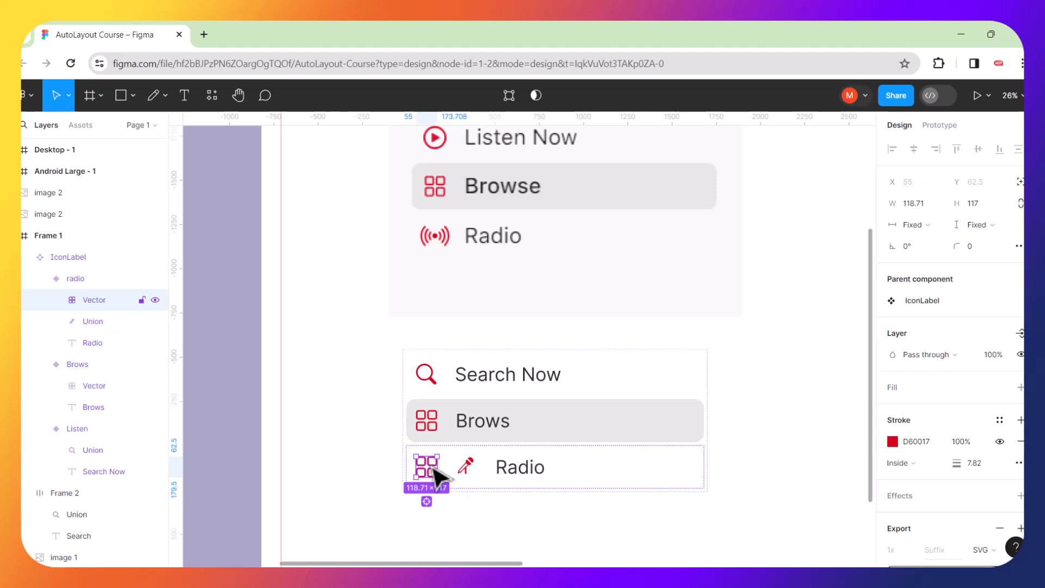
{"action": "key", "text": "Delete"}
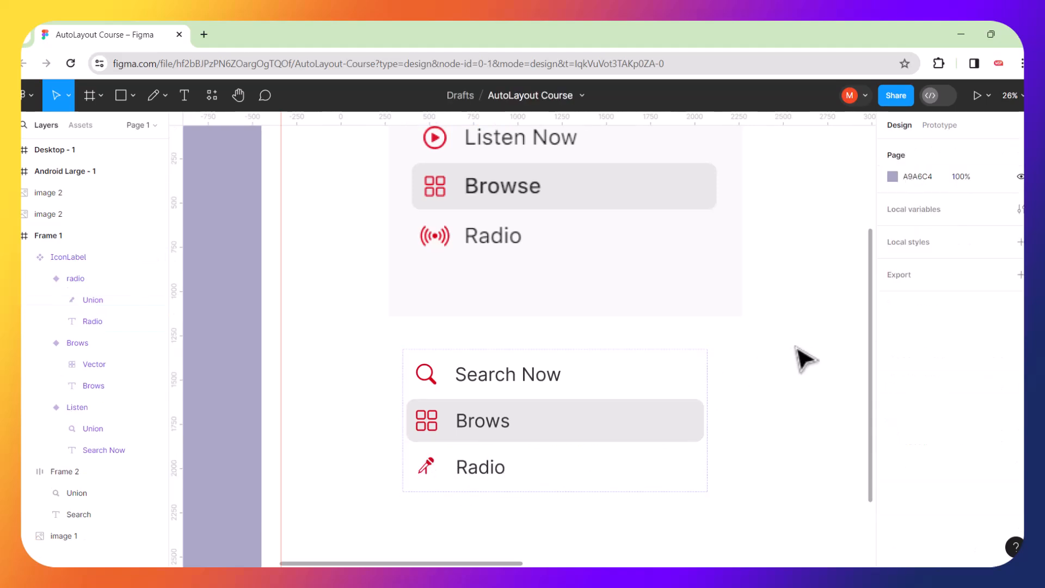
Move the reference menu image slightly up and to the left in Frame 1, to X 662, Y 403.
{"action": "scroll", "coordinate": [632, 417], "scroll_direction": "down", "scroll_amount": 4}
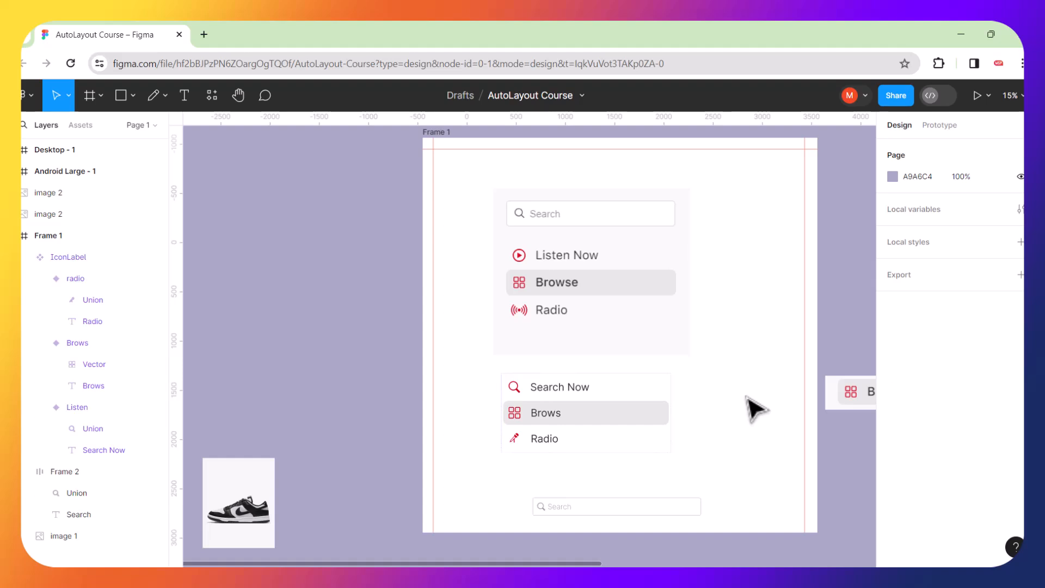
{"action": "scroll", "coordinate": [754, 409], "scroll_direction": "right", "scroll_amount": 2}
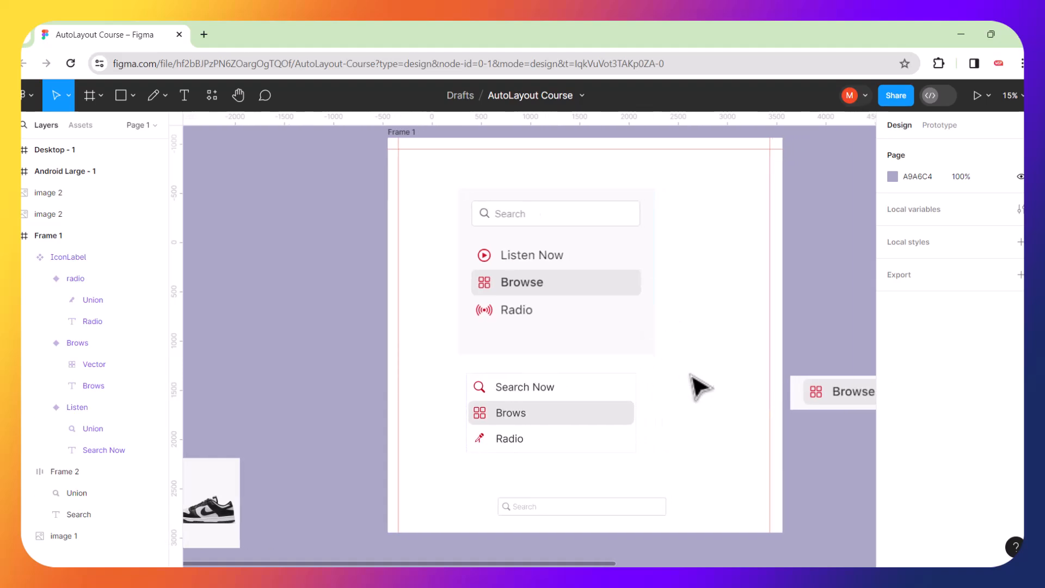
{"action": "scroll", "coordinate": [698, 385], "scroll_direction": "up", "scroll_amount": 1}
{"action": "scroll", "coordinate": [691, 376], "scroll_direction": "up", "scroll_amount": 1}
{"action": "left_click_drag", "start_coordinate": [584, 240], "coordinate": [579, 227]}
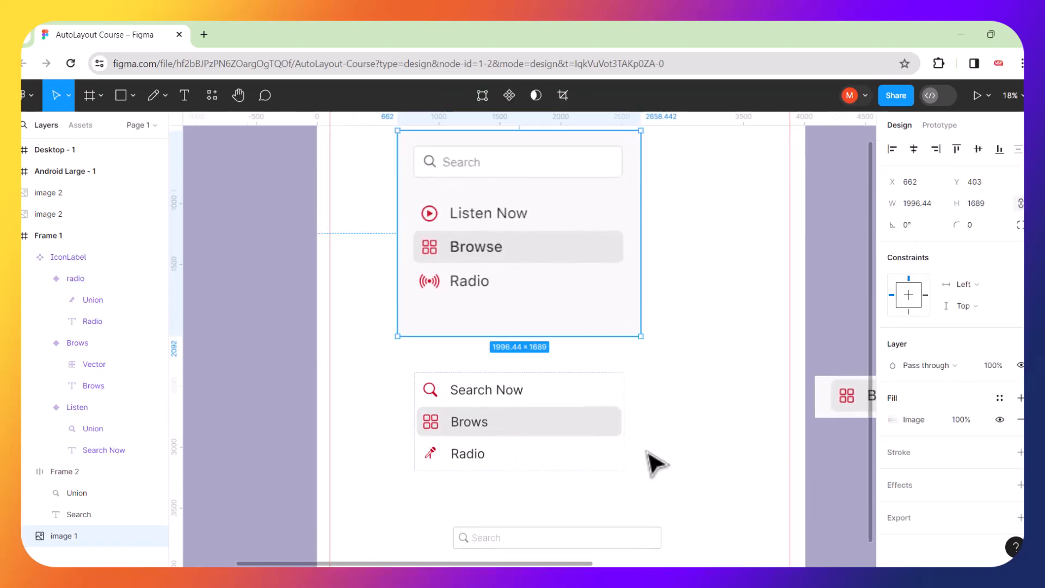
{"action": "scroll", "coordinate": [656, 462], "scroll_direction": "up", "scroll_amount": 1}
{"action": "scroll", "coordinate": [656, 463], "scroll_direction": "down", "scroll_amount": 3}
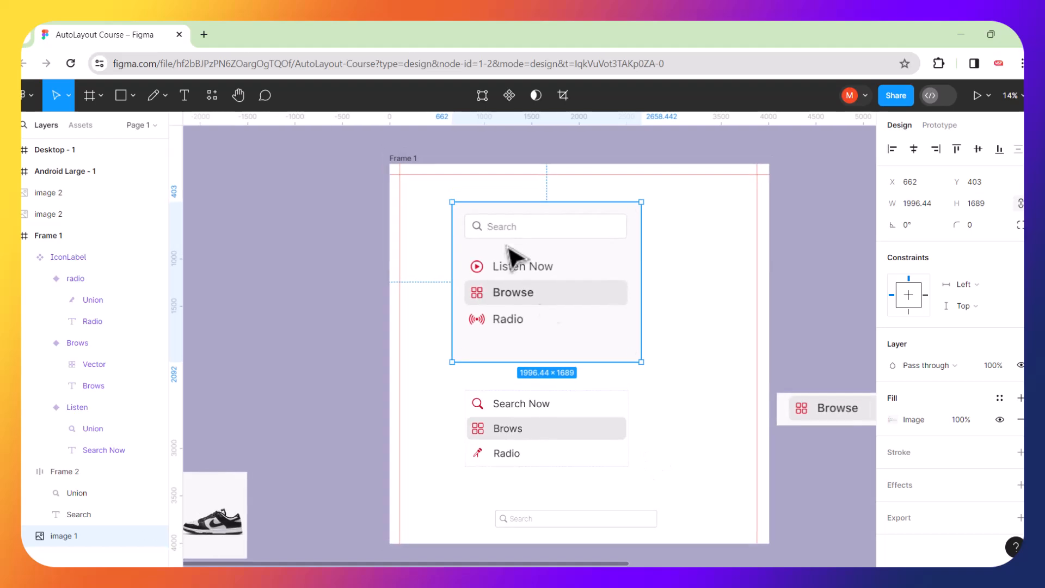
Set Frame 1's fill to F9F9F9 by sampling the reference image's background colour.
{"action": "left_click", "coordinate": [415, 159]}
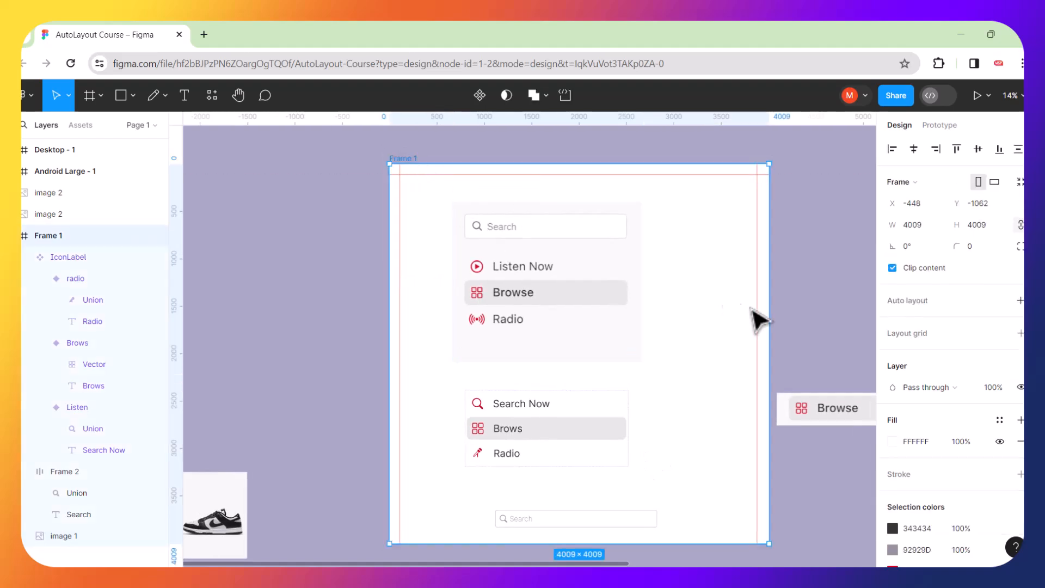
{"action": "left_click", "coordinate": [893, 441]}
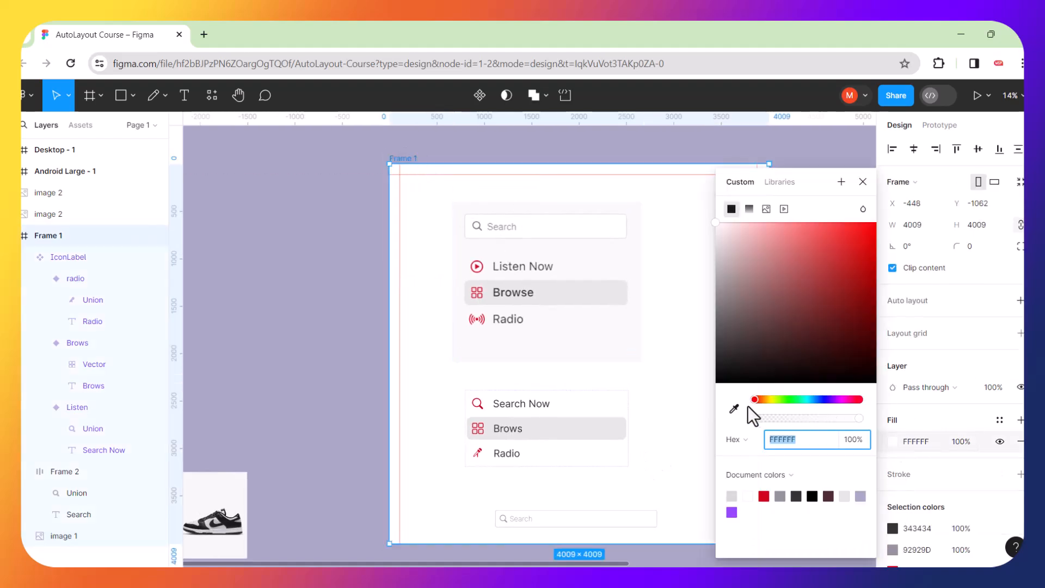
{"action": "left_click", "coordinate": [734, 409]}
{"action": "left_click", "coordinate": [624, 329]}
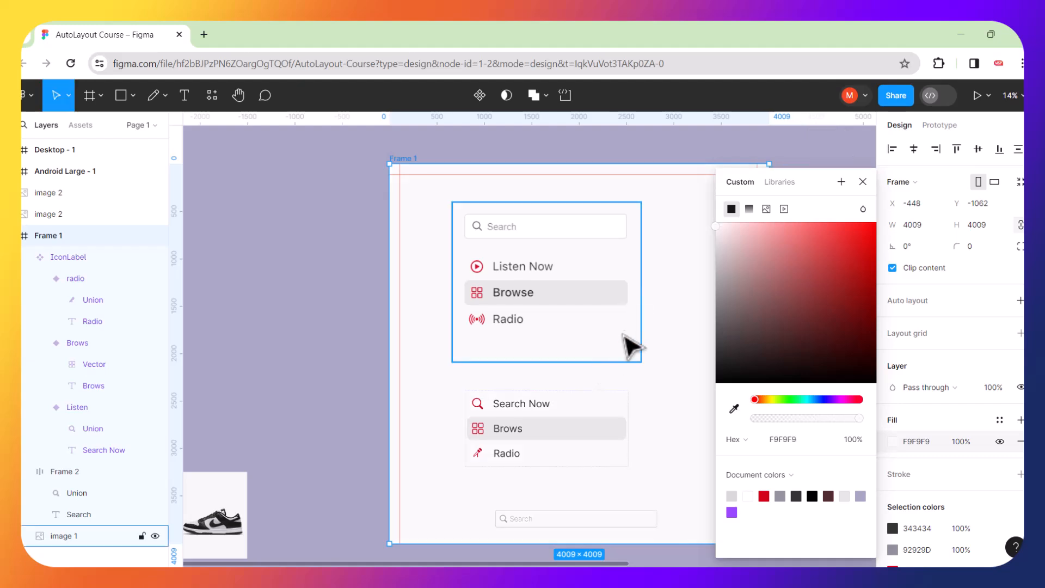
{"action": "left_click", "coordinate": [648, 439]}
{"action": "scroll", "coordinate": [649, 439], "scroll_direction": "up", "scroll_amount": 3}
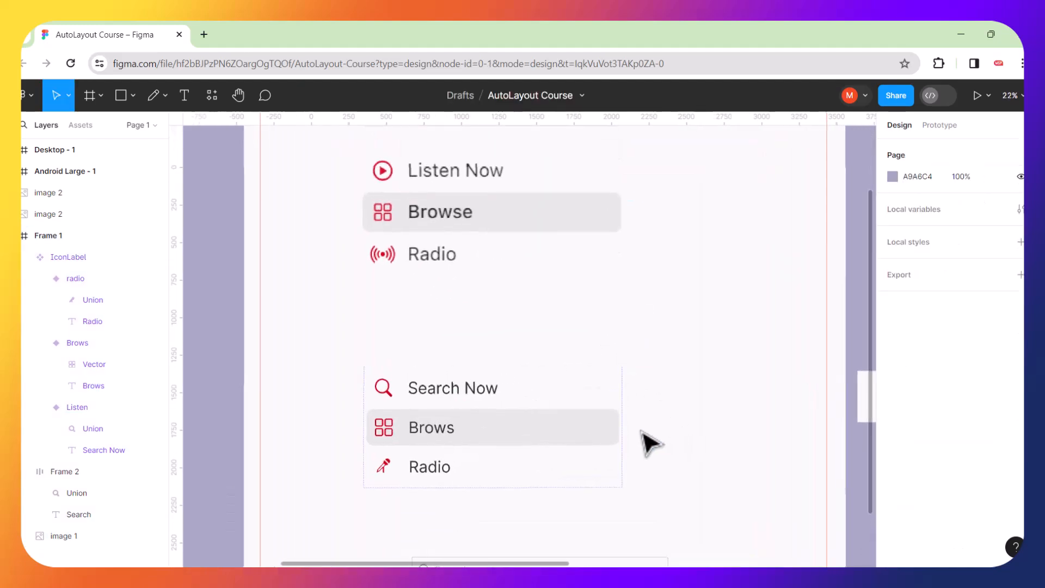
Move the IconLabel component set up beneath the reference image, to about X 485, Y 2005 in Frame 1.
{"action": "scroll", "coordinate": [648, 439], "scroll_direction": "down", "scroll_amount": 2}
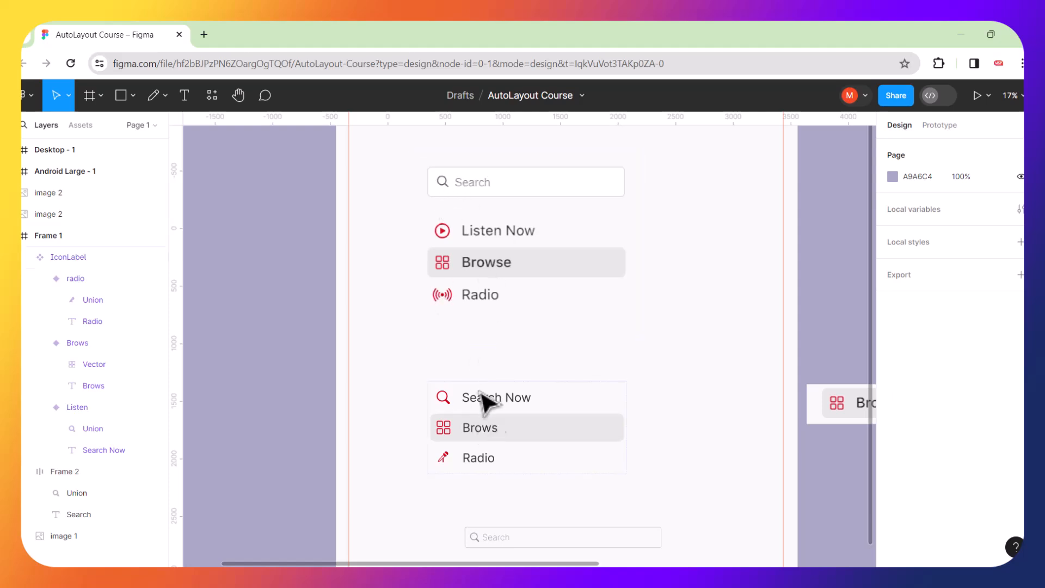
{"action": "scroll", "coordinate": [487, 433], "scroll_direction": "up", "scroll_amount": 2}
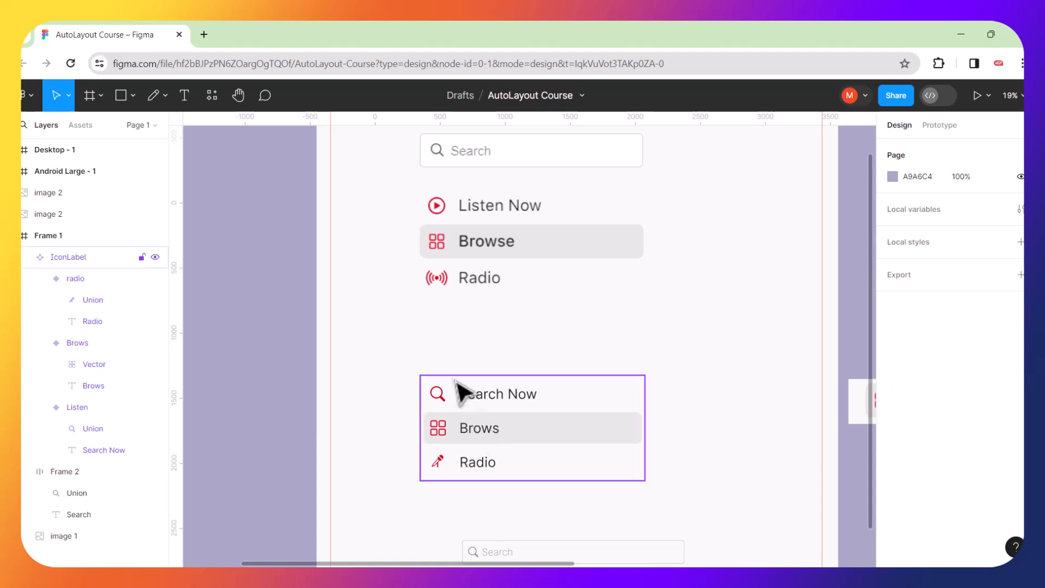
{"action": "left_click_drag", "start_coordinate": [455, 387], "coordinate": [409, 330]}
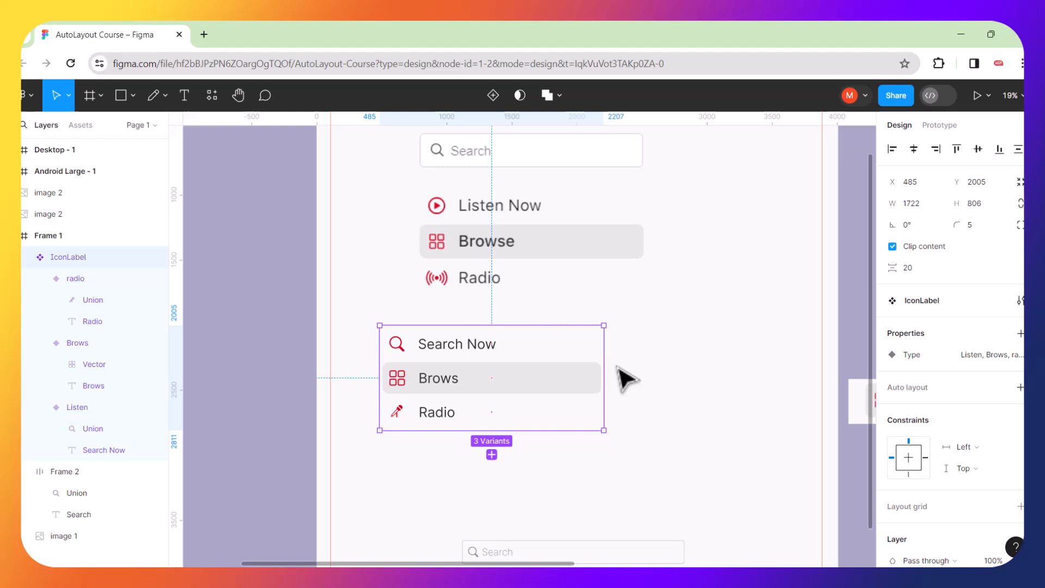
{"action": "left_click", "coordinate": [667, 439]}
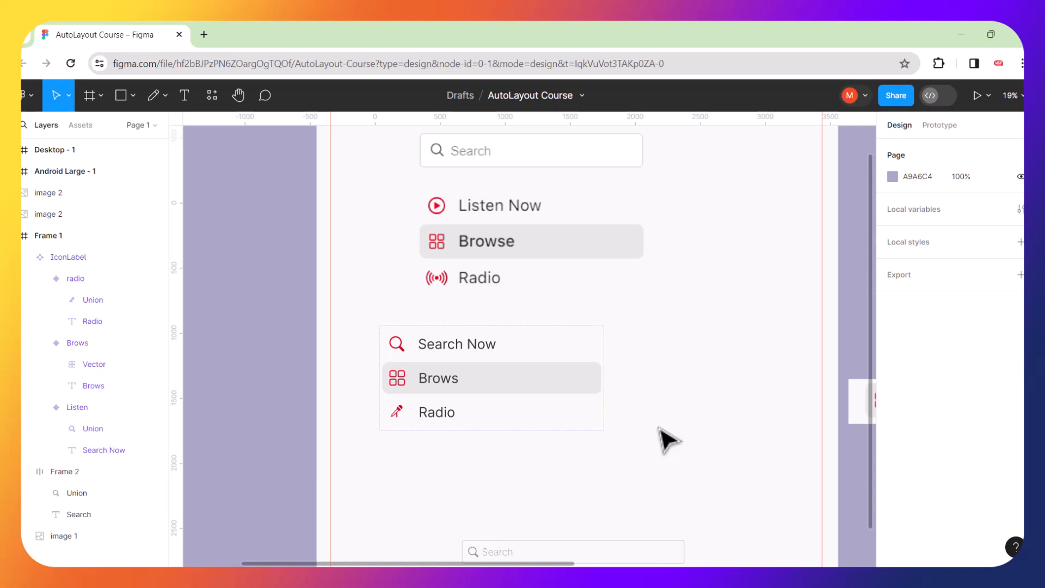
Create an instance of the Listen variant in the empty space below the IconLabel component set.
{"action": "left_click", "coordinate": [455, 351]}
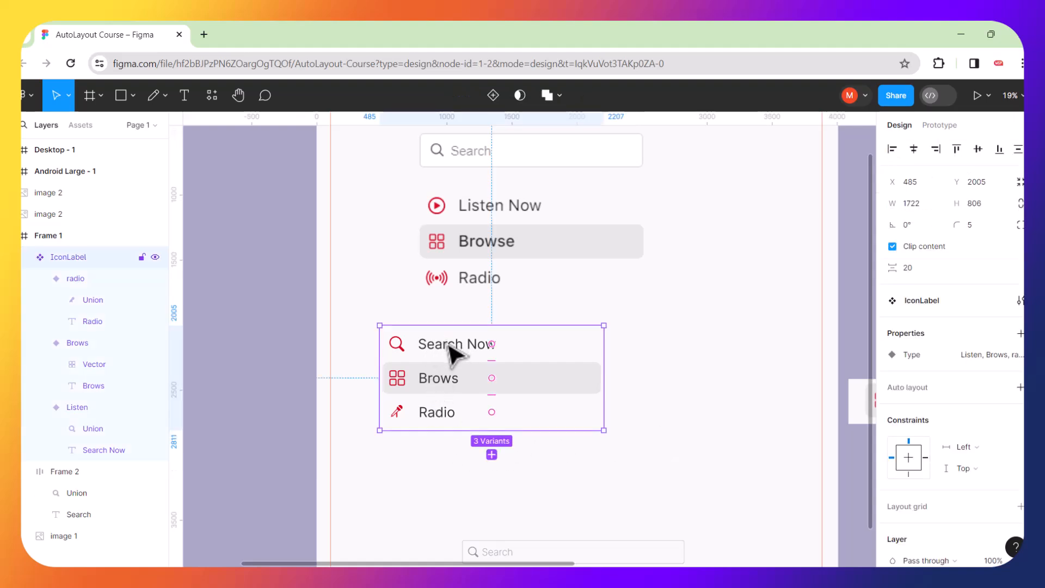
{"action": "left_click", "coordinate": [462, 354]}
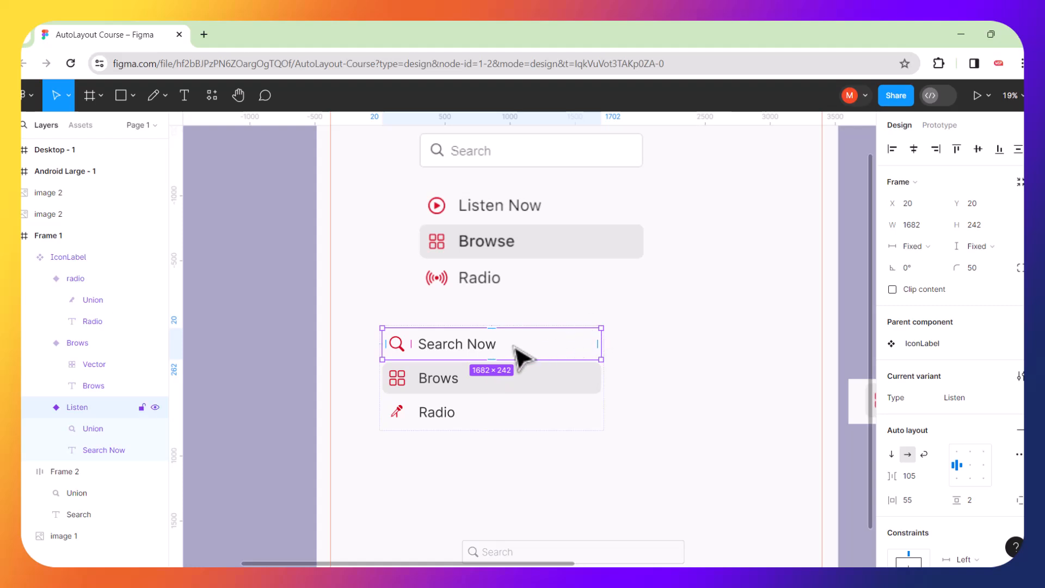
{"action": "left_click_drag", "start_coordinate": [515, 349], "coordinate": [519, 489]}
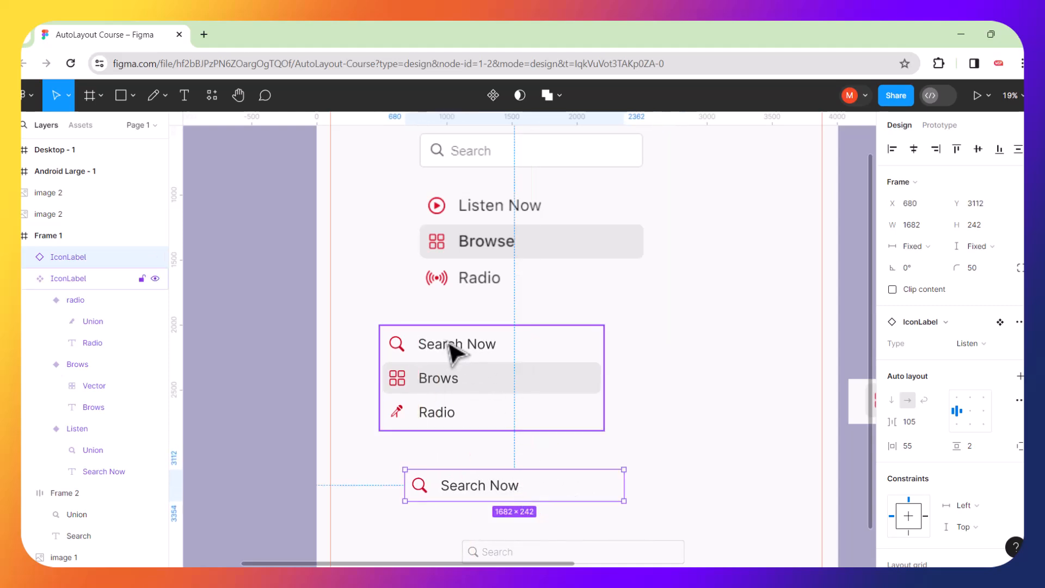
{"action": "left_click", "coordinate": [758, 374]}
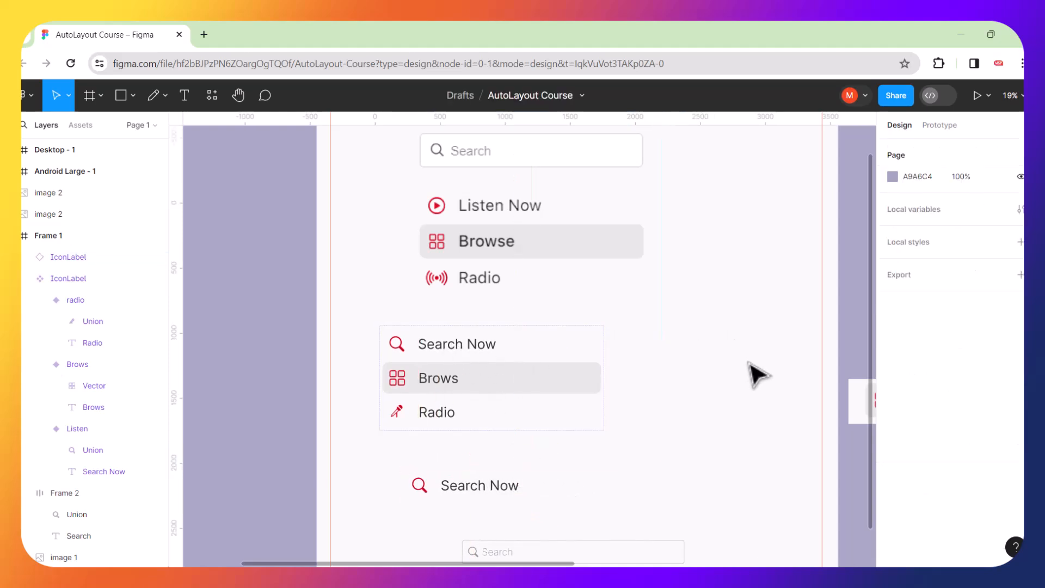
Move the reference image with the search field and menu items out of Frame 1 to the empty canvas on its left.
{"action": "scroll", "coordinate": [735, 380], "scroll_direction": "down", "scroll_amount": 4}
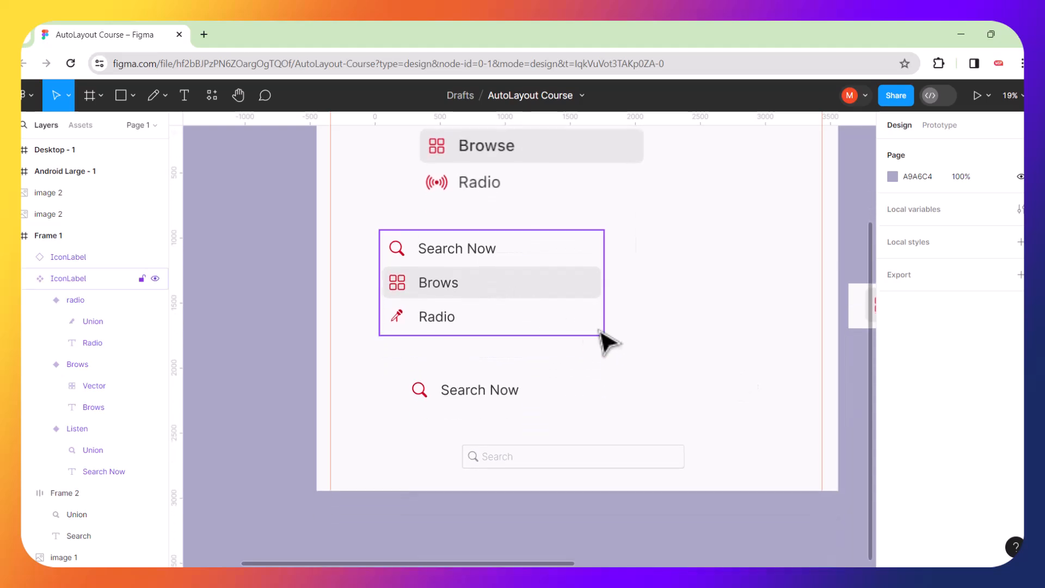
{"action": "scroll", "coordinate": [710, 327], "scroll_direction": "up", "scroll_amount": 1}
{"action": "scroll", "coordinate": [713, 329], "scroll_direction": "up", "scroll_amount": 8}
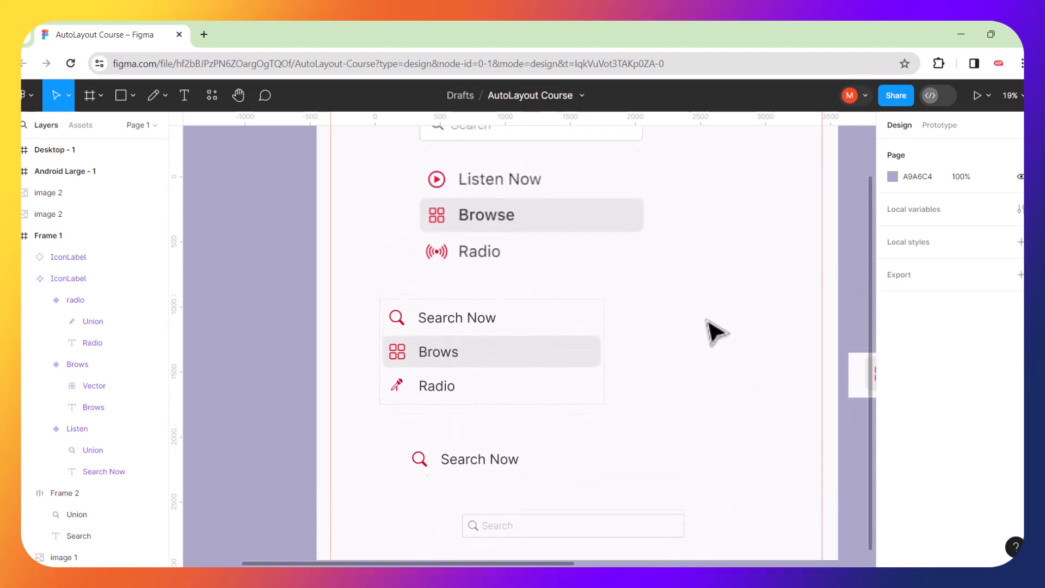
{"action": "left_click_drag", "start_coordinate": [515, 272], "coordinate": [493, 248]}
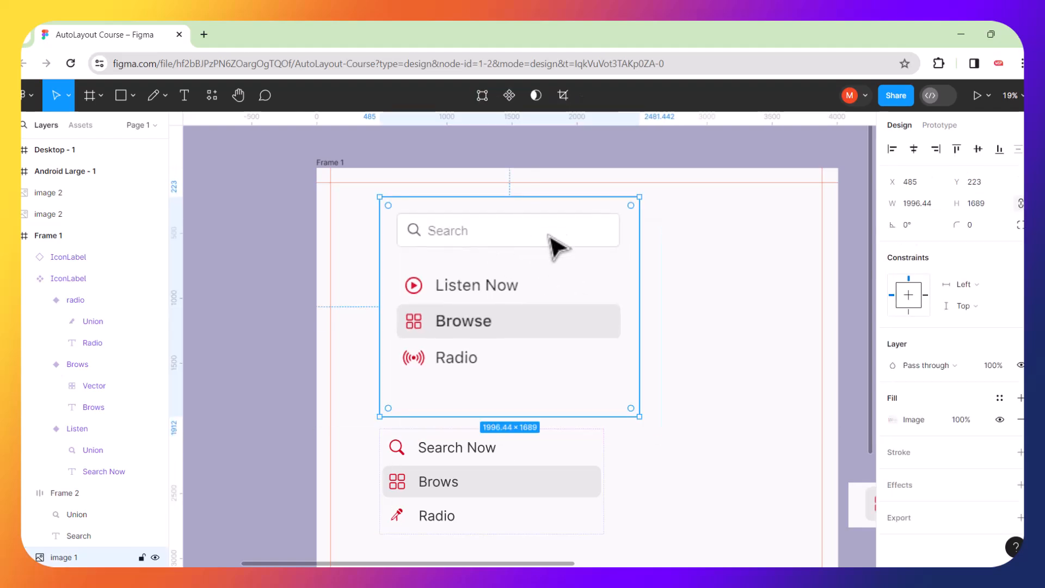
{"action": "left_click_drag", "start_coordinate": [470, 238], "coordinate": [213, 236]}
Move the component set and its Search Now instance up to the top of Frame 1, and line the instance up beneath the set.
{"action": "left_click_drag", "start_coordinate": [450, 282], "coordinate": [481, 575]}
{"action": "left_click_drag", "start_coordinate": [488, 484], "coordinate": [474, 264]}
{"action": "scroll", "coordinate": [580, 348], "scroll_direction": "up", "scroll_amount": 3}
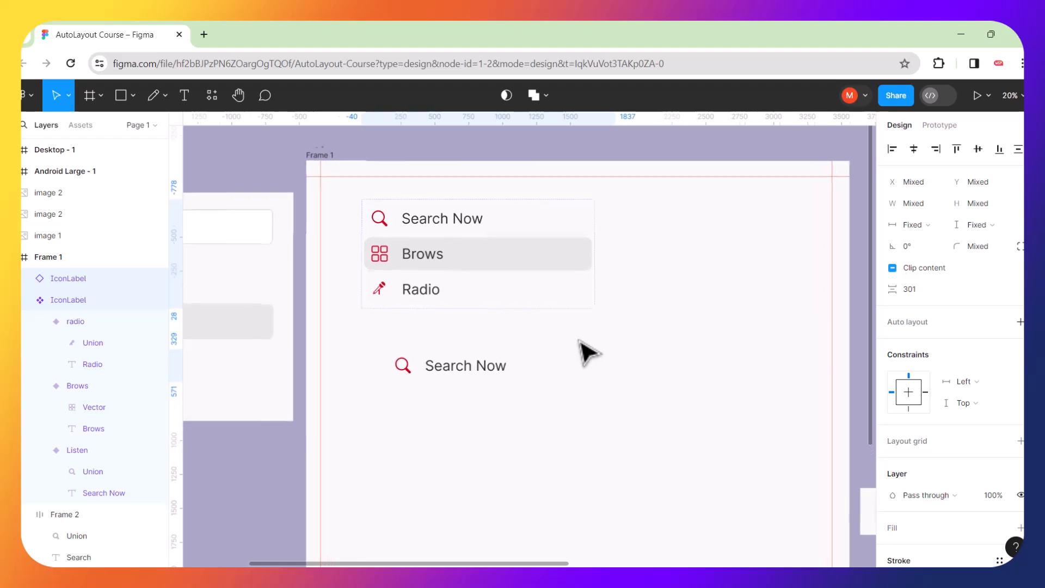
{"action": "left_click", "coordinate": [753, 313]}
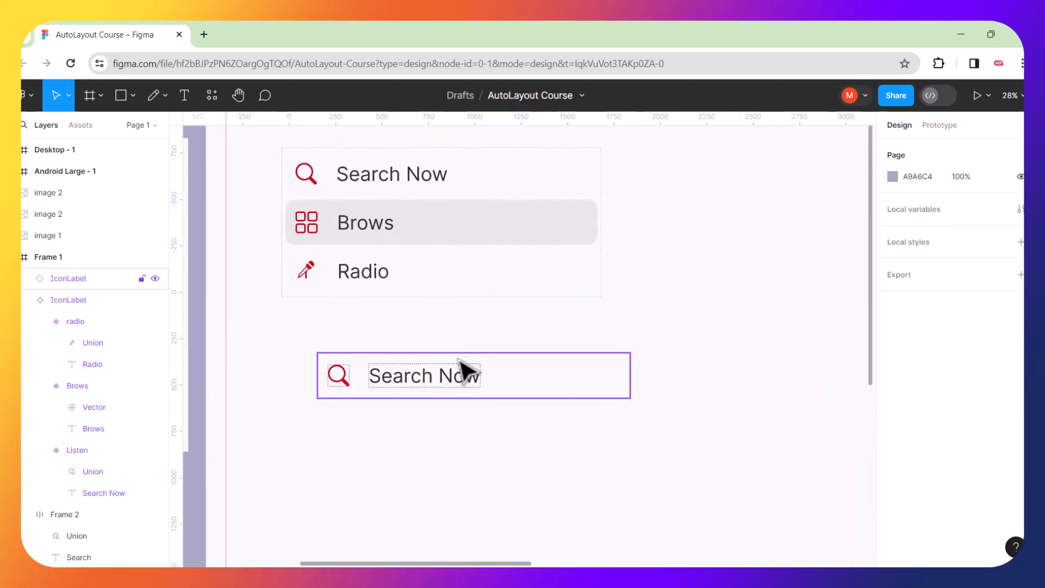
{"action": "left_click_drag", "start_coordinate": [433, 371], "coordinate": [403, 368]}
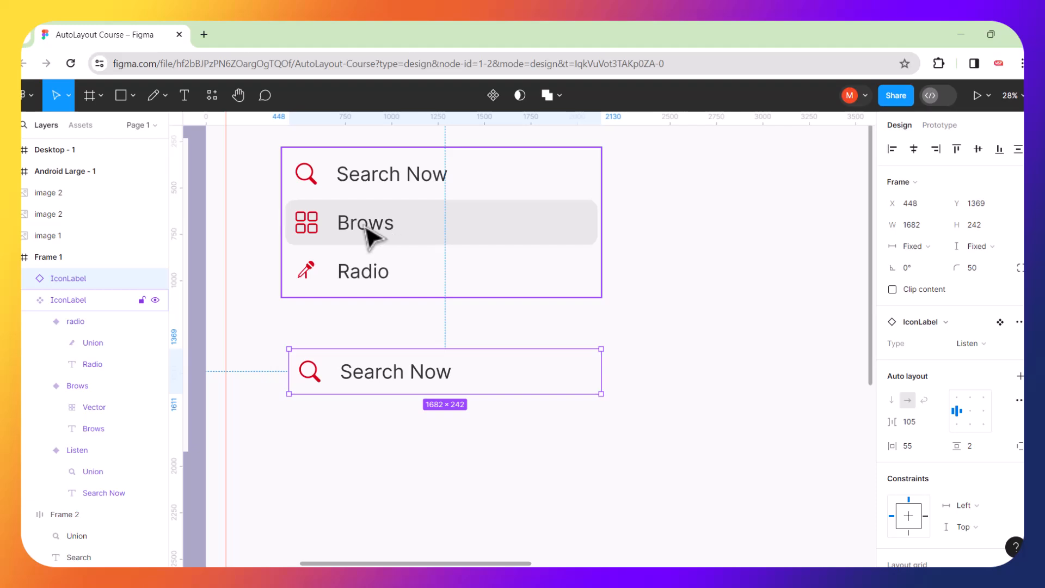
{"action": "left_click", "coordinate": [645, 308]}
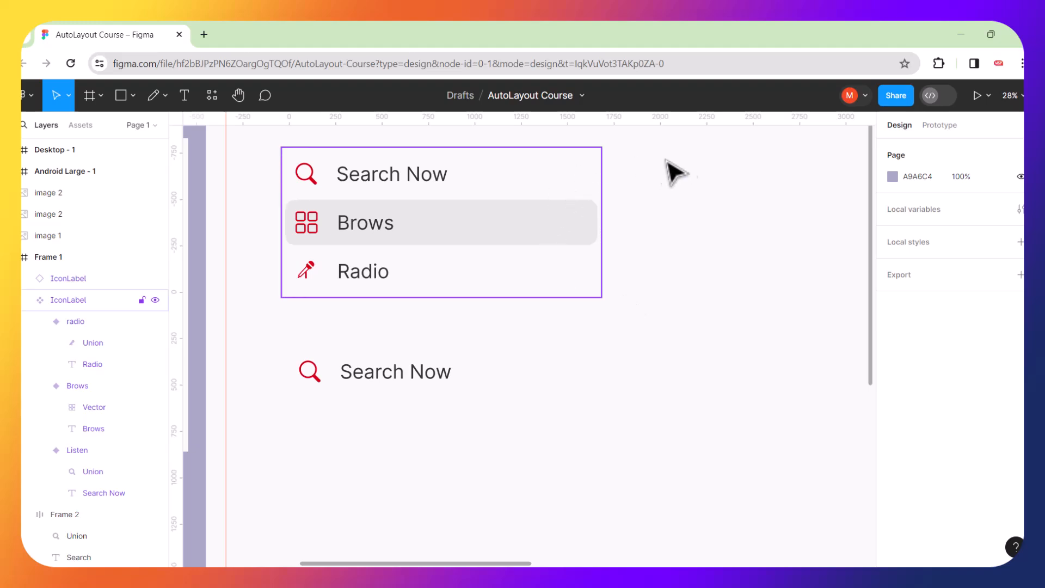
Move the component set out of Frame 1 to below the reference image, and shift the Search Now instance up to about X 368, Y 1005.
{"action": "left_click_drag", "start_coordinate": [415, 208], "coordinate": [237, 497]}
{"action": "scroll", "coordinate": [649, 378], "scroll_direction": "down", "scroll_amount": 3}
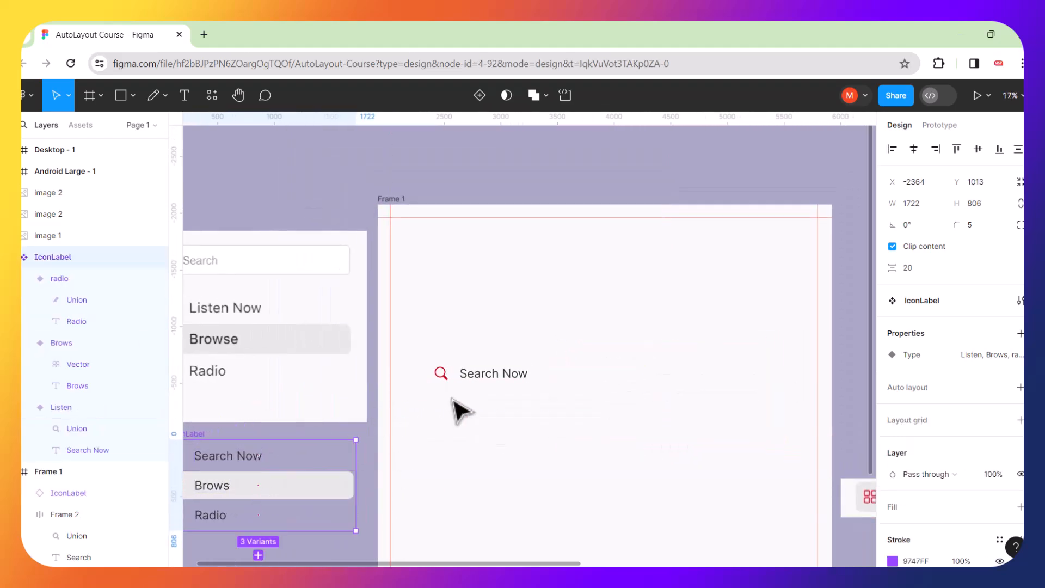
{"action": "scroll", "coordinate": [458, 411], "scroll_direction": "up", "scroll_amount": 5}
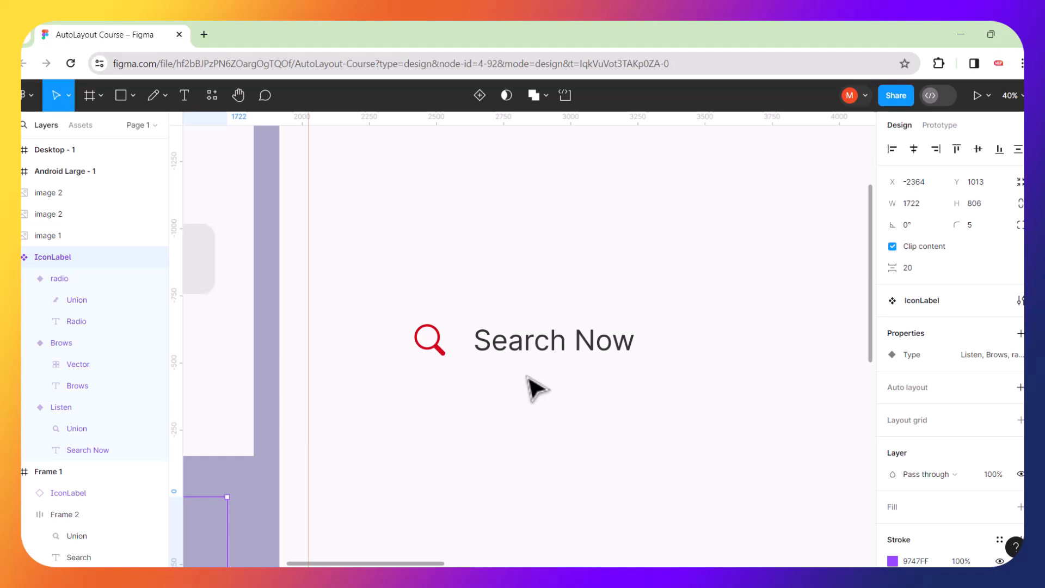
{"action": "scroll", "coordinate": [536, 389], "scroll_direction": "right", "scroll_amount": 3}
{"action": "left_click_drag", "start_coordinate": [518, 364], "coordinate": [495, 258]}
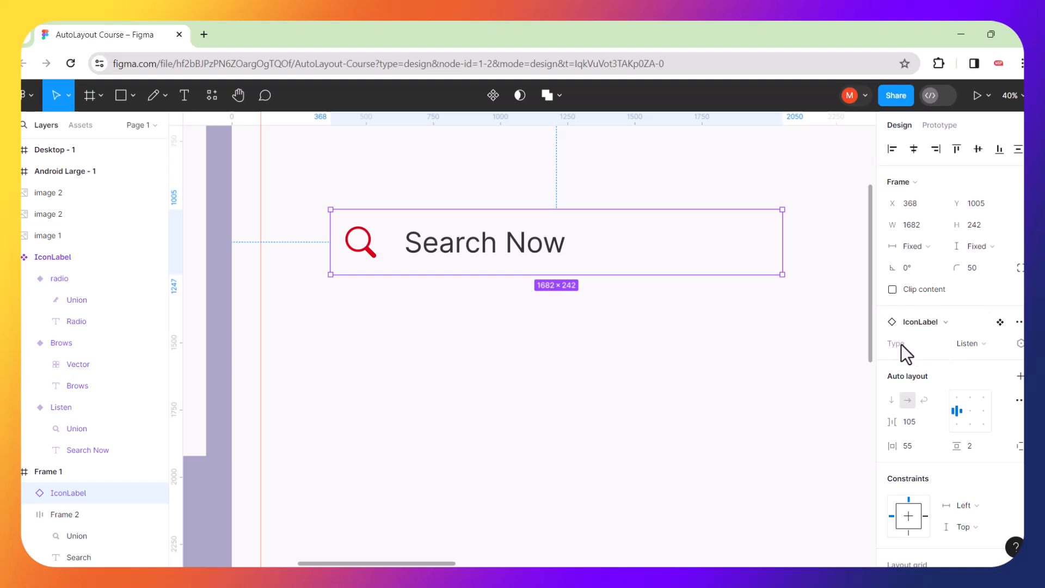
Switch the Search Now instance's Type property to the Brows variant.
{"action": "left_click", "coordinate": [998, 343]}
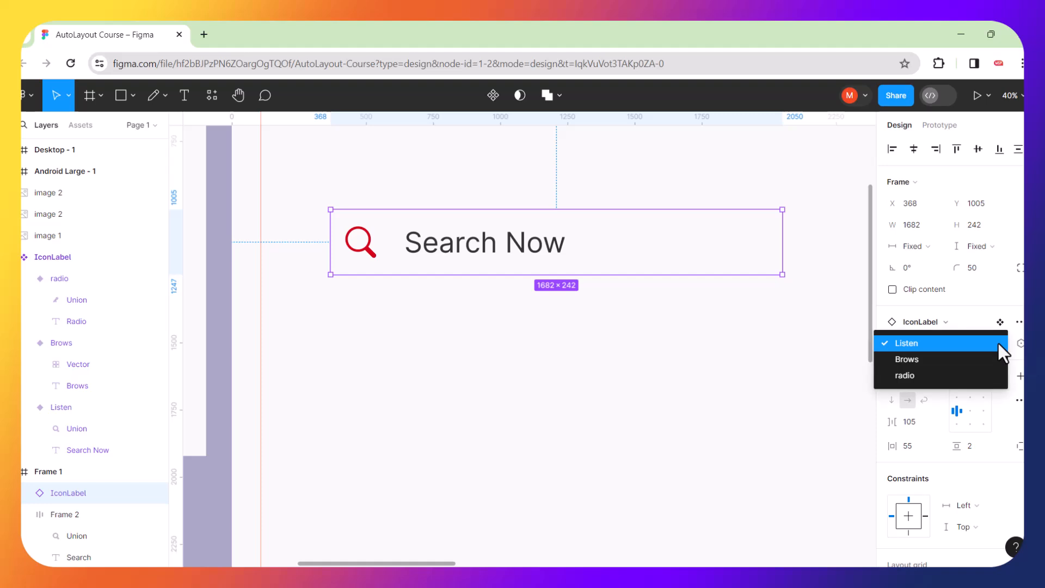
{"action": "left_click", "coordinate": [930, 358]}
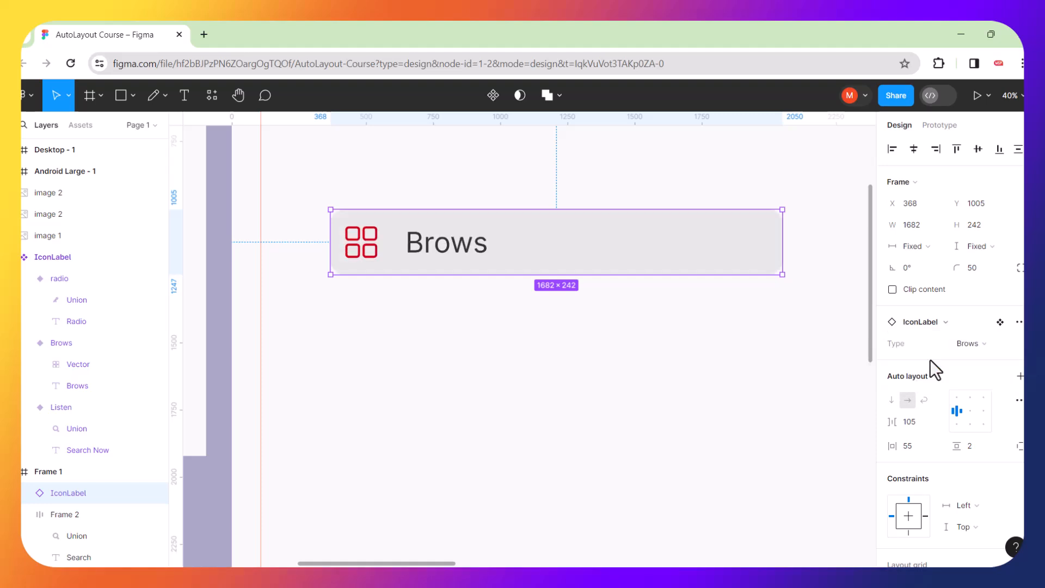
{"action": "left_click", "coordinate": [757, 375]}
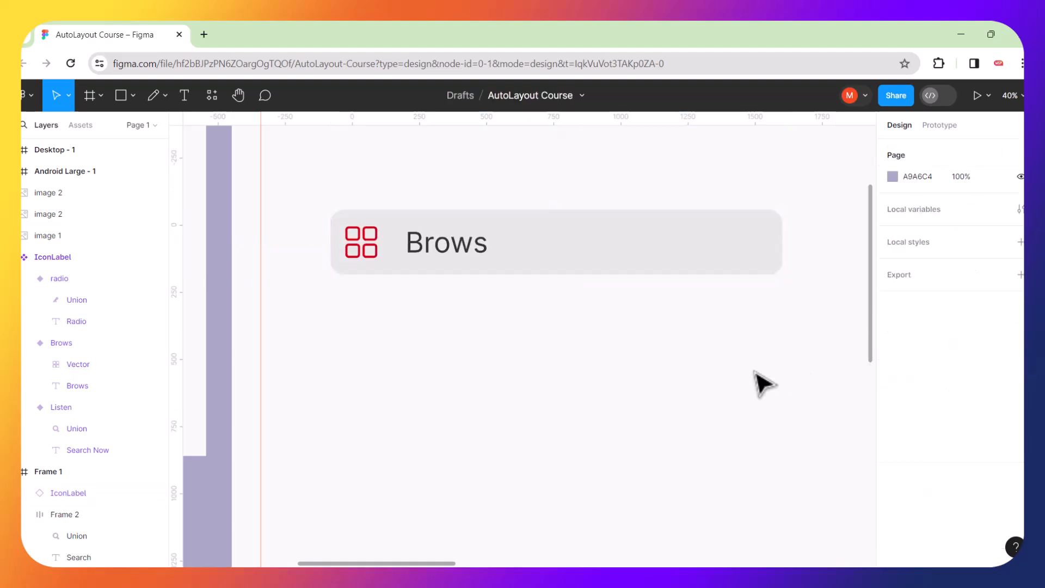
Duplicate the Brows instance twice below the original, at about Y 1434 and Y 1798, to form a vertical stack of three.
{"action": "left_click", "coordinate": [516, 254]}
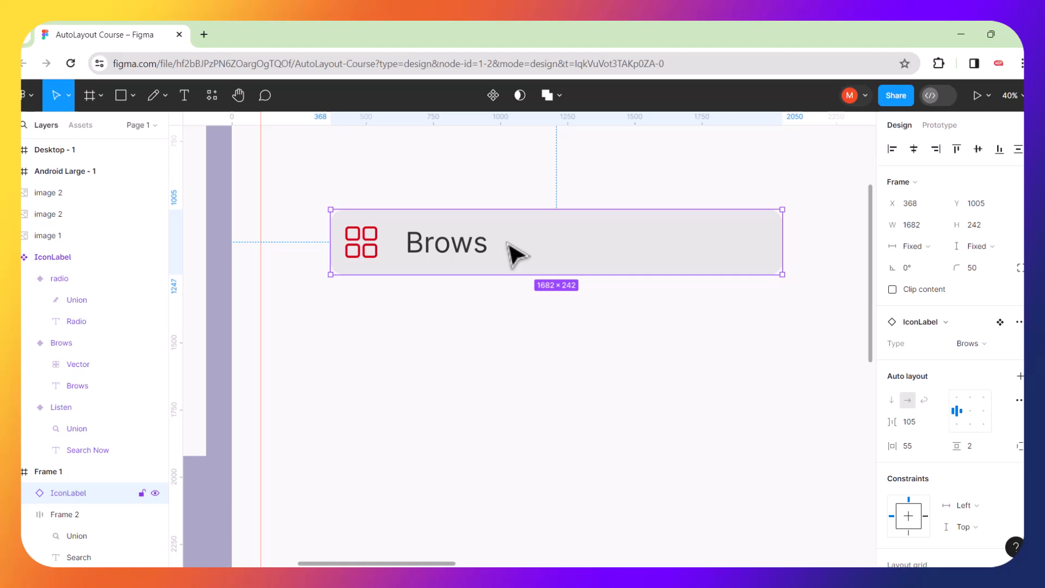
{"action": "left_click_drag", "start_coordinate": [516, 254], "coordinate": [514, 466]}
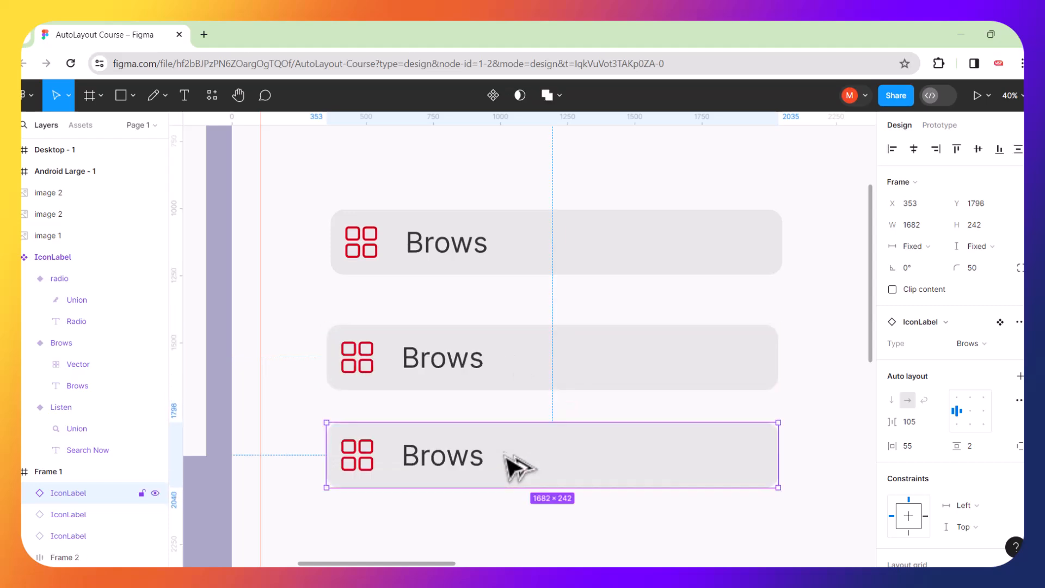
{"action": "left_click", "coordinate": [480, 317]}
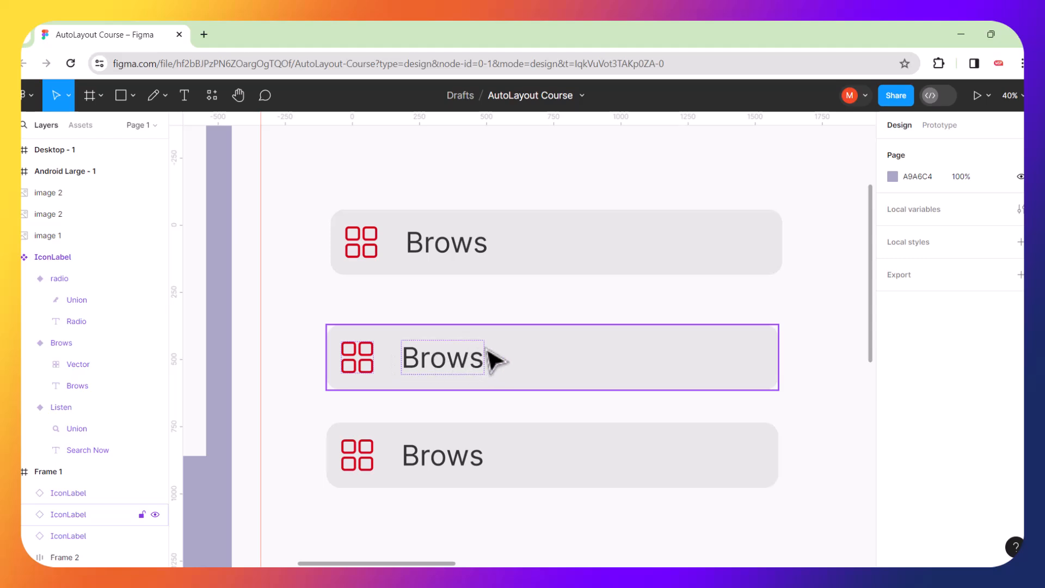
Set the Type property of the middle Brows instance to radio.
{"action": "left_click", "coordinate": [558, 342]}
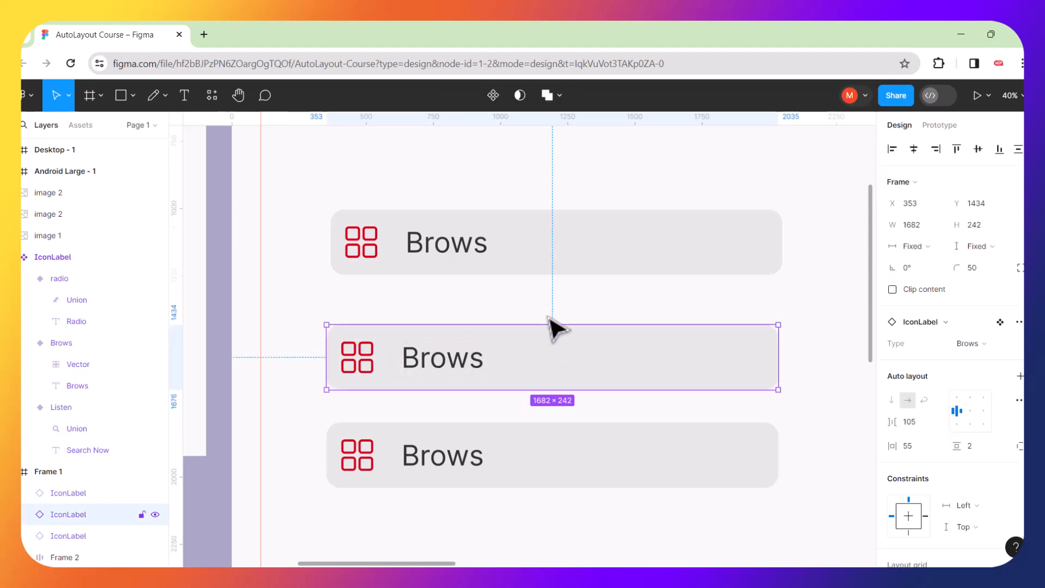
{"action": "left_click", "coordinate": [551, 313]}
{"action": "left_click", "coordinate": [547, 339]}
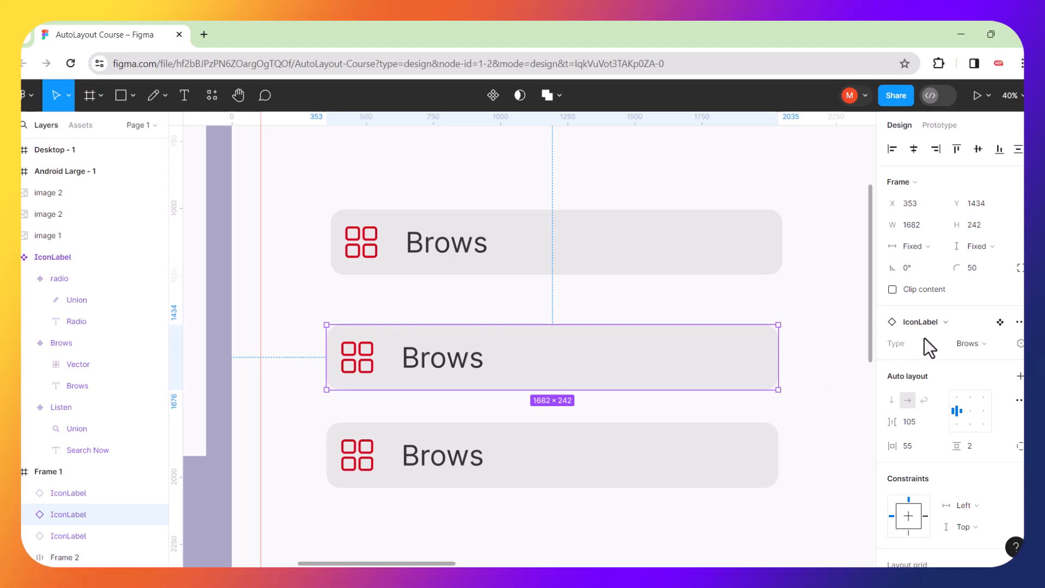
{"action": "left_click", "coordinate": [999, 342]}
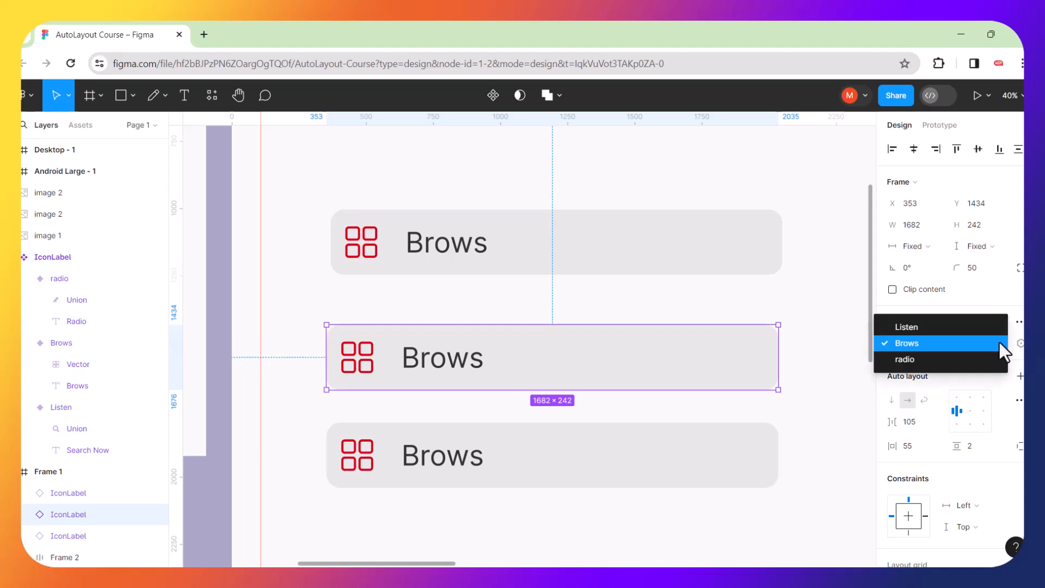
{"action": "left_click", "coordinate": [919, 360]}
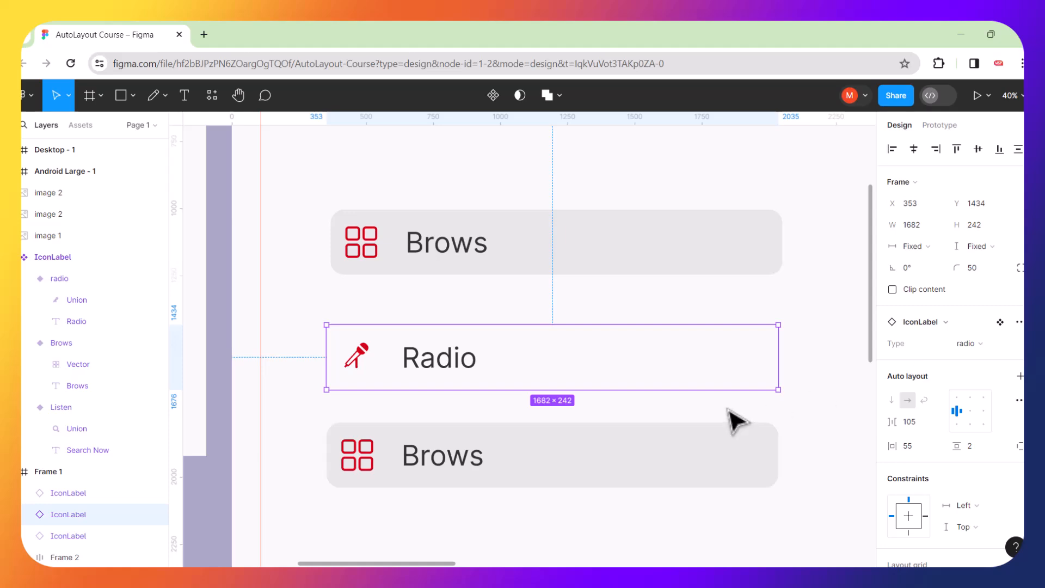
{"action": "left_click", "coordinate": [845, 338]}
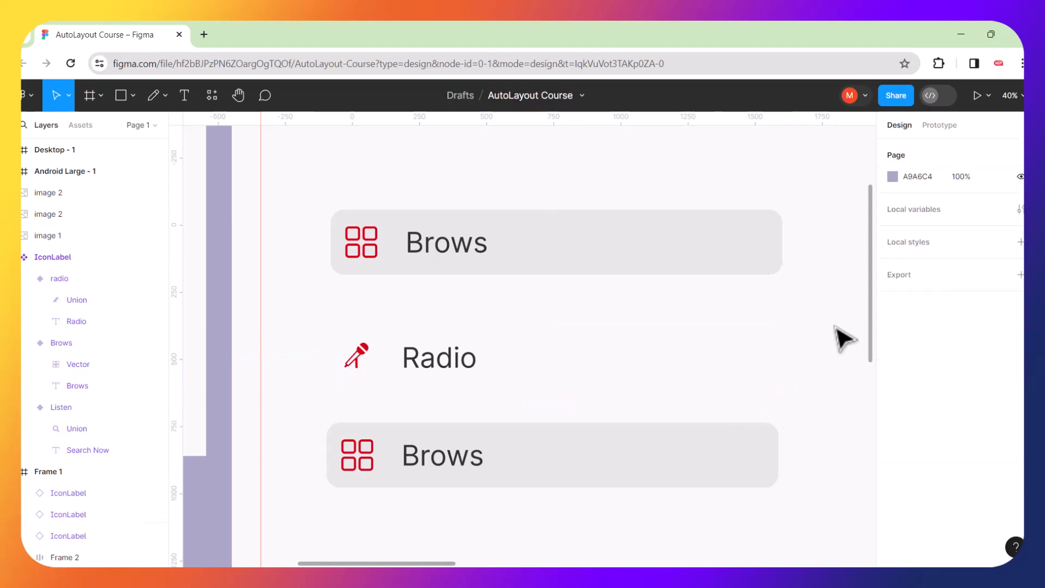
Set the Type property of the lowest Brows instance to Listen.
{"action": "scroll", "coordinate": [735, 337], "scroll_direction": "down", "scroll_amount": 5, "text": "ctrl"}
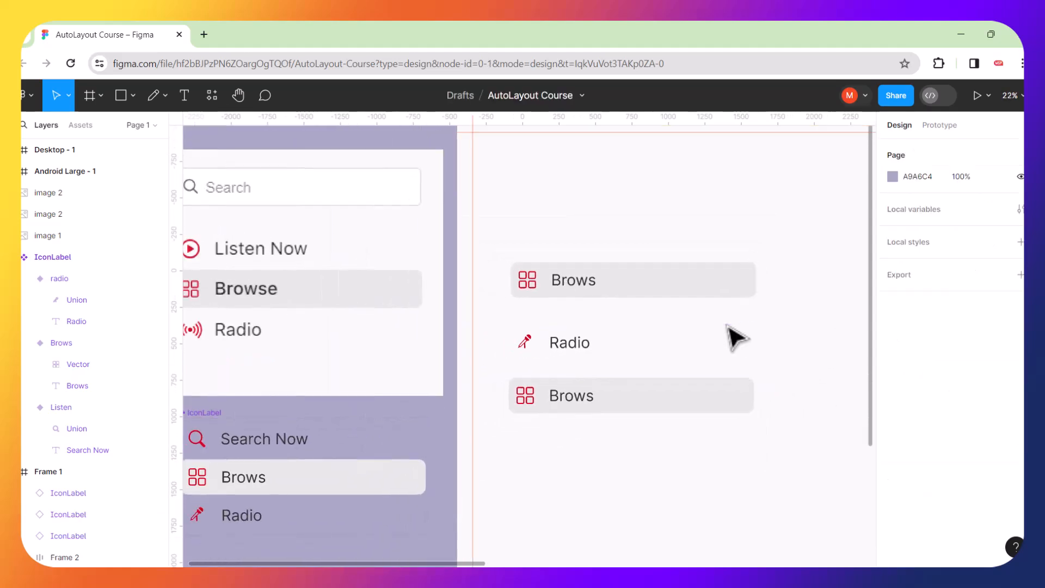
{"action": "left_click", "coordinate": [674, 396]}
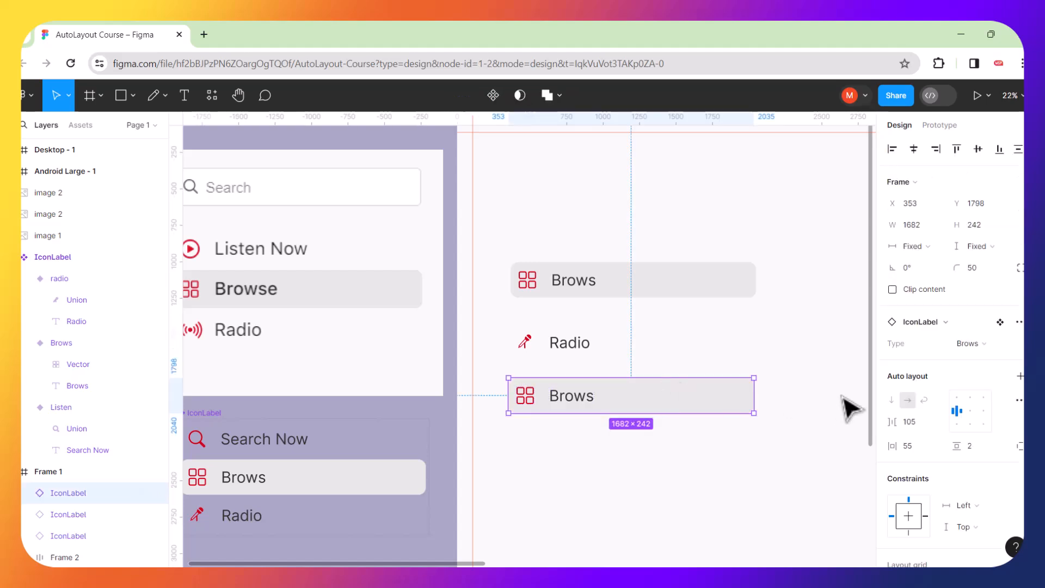
{"action": "left_click", "coordinate": [1003, 346]}
{"action": "left_click", "coordinate": [923, 328]}
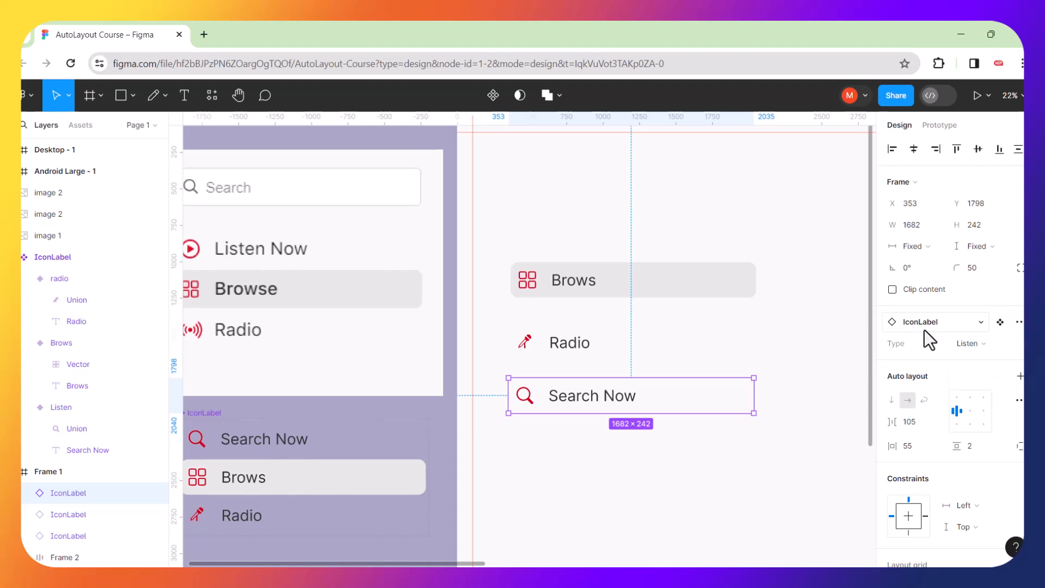
{"action": "left_click", "coordinate": [801, 436]}
{"action": "scroll", "coordinate": [698, 389], "scroll_direction": "down", "scroll_amount": 1, "text": "ctrl"}
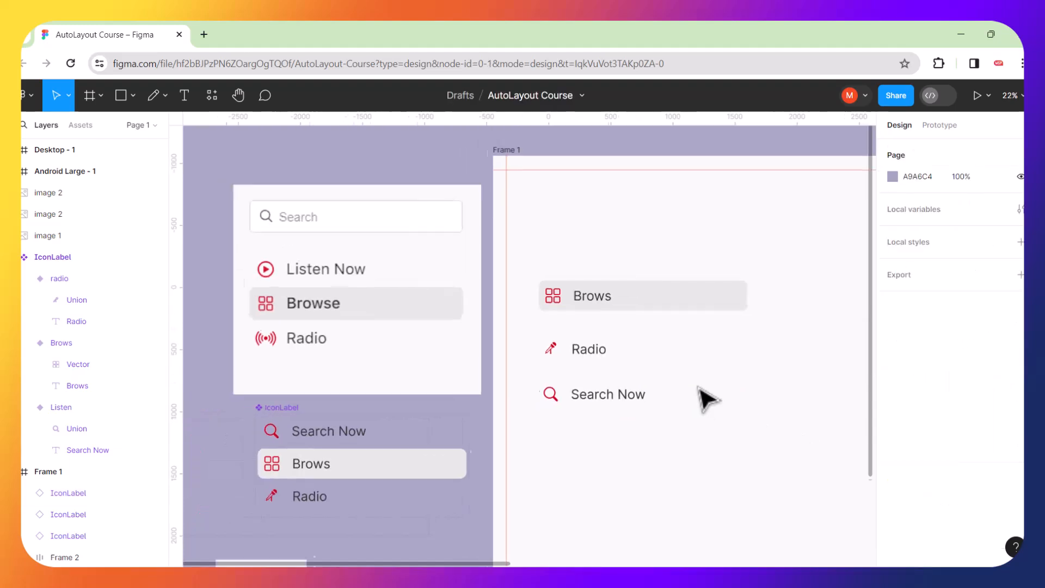
{"action": "scroll", "coordinate": [708, 399], "scroll_direction": "up", "scroll_amount": 3}
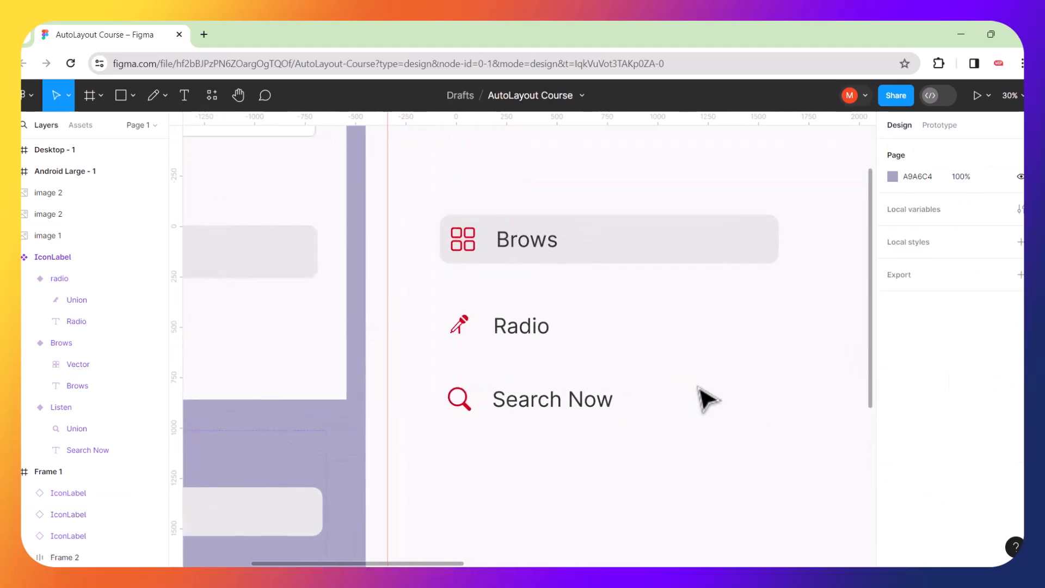
{"action": "scroll", "coordinate": [665, 373], "scroll_direction": "right", "scroll_amount": 5}
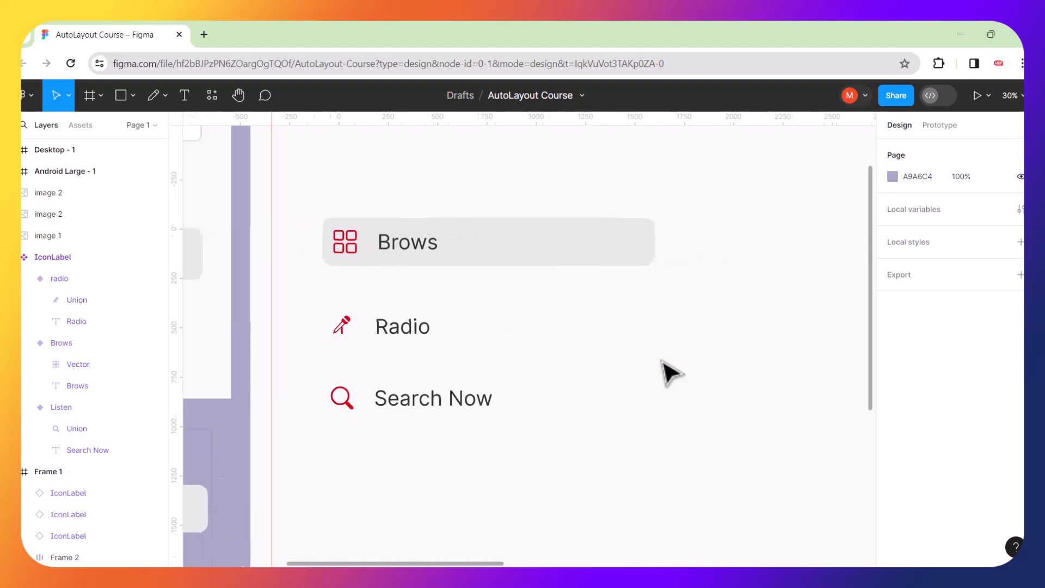
Move the IconLabel component set to about X -2601, Y 1122, just below the Search, Listen Now, Browse and Radio reference image.
{"action": "scroll", "coordinate": [671, 373], "scroll_direction": "down", "scroll_amount": 5, "text": "ctrl"}
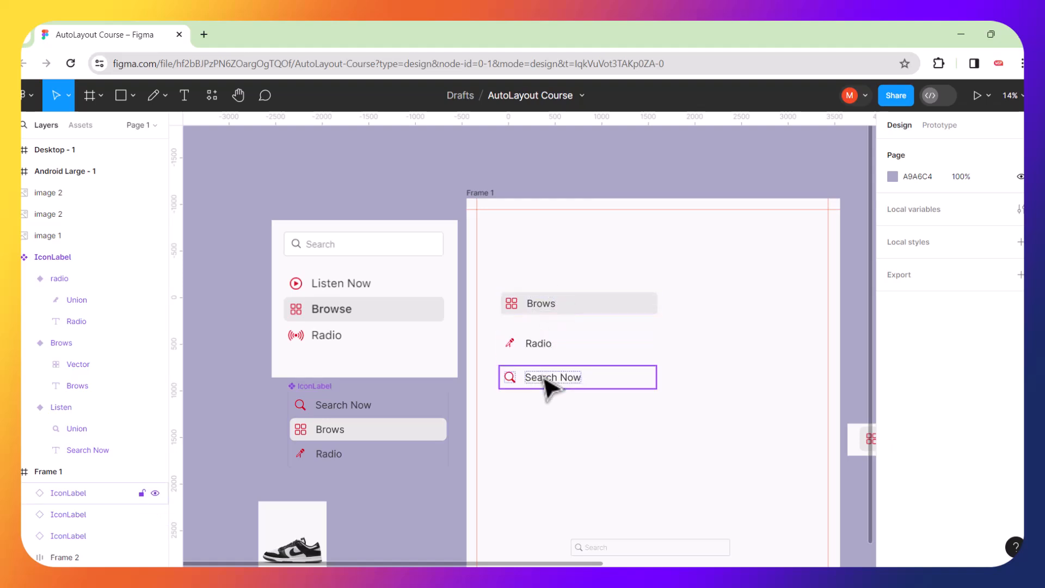
{"action": "left_click_drag", "start_coordinate": [324, 398], "coordinate": [299, 423]}
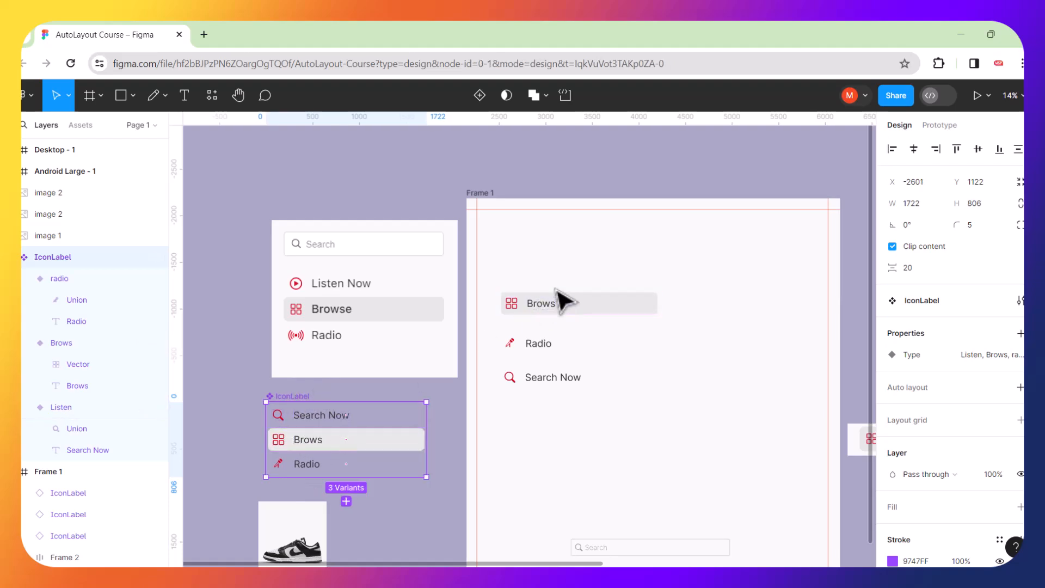
{"action": "key", "text": "Escape"}
Duplicate the Brows instance three times in Frame 1: two copies below the stack, the lower at about Y 2727, and one above at Y 444.
{"action": "left_click", "coordinate": [547, 303]}
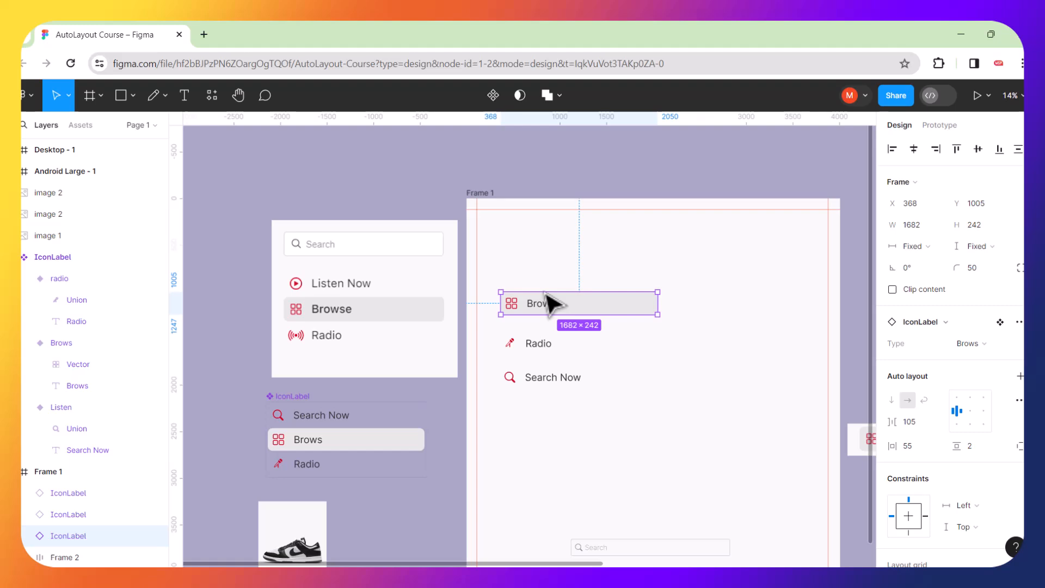
{"action": "left_click", "coordinate": [563, 273]}
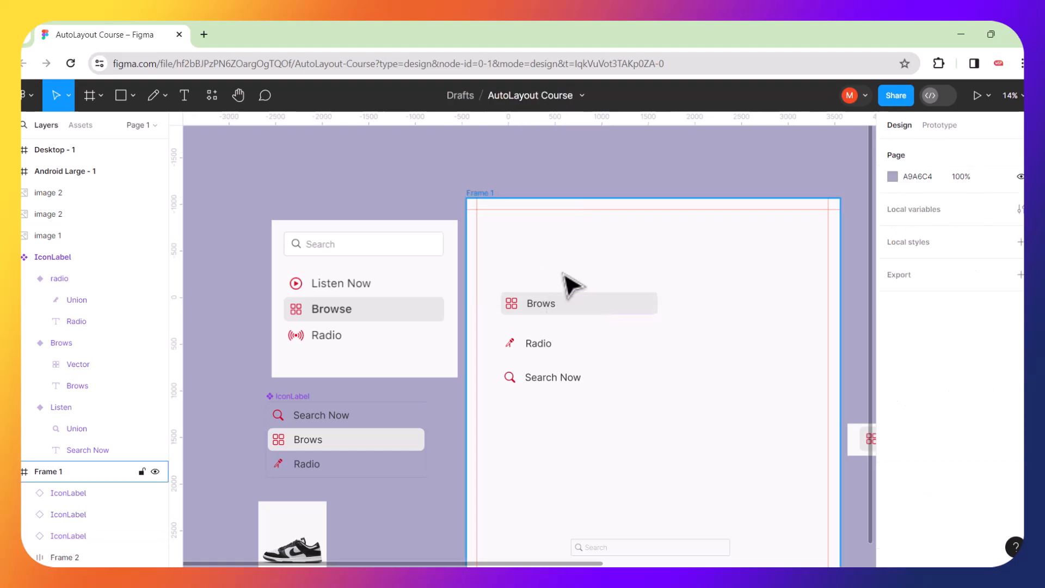
{"action": "key", "text": "ctrl+v"}
{"action": "left_click_drag", "start_coordinate": [581, 308], "coordinate": [571, 416]}
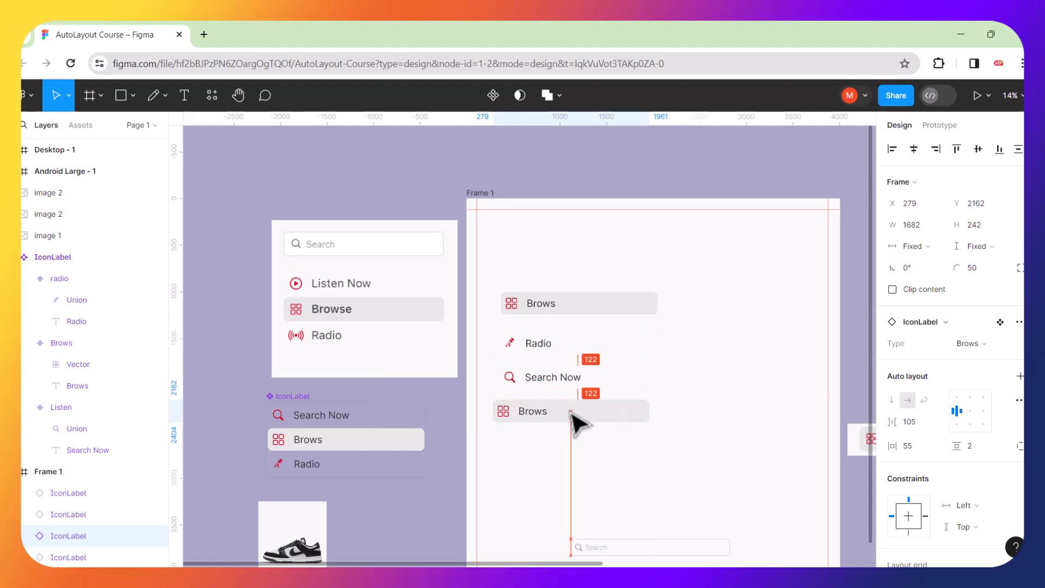
{"action": "left_click", "coordinate": [585, 303]}
{"action": "left_click_drag", "start_coordinate": [576, 353], "coordinate": [574, 466]}
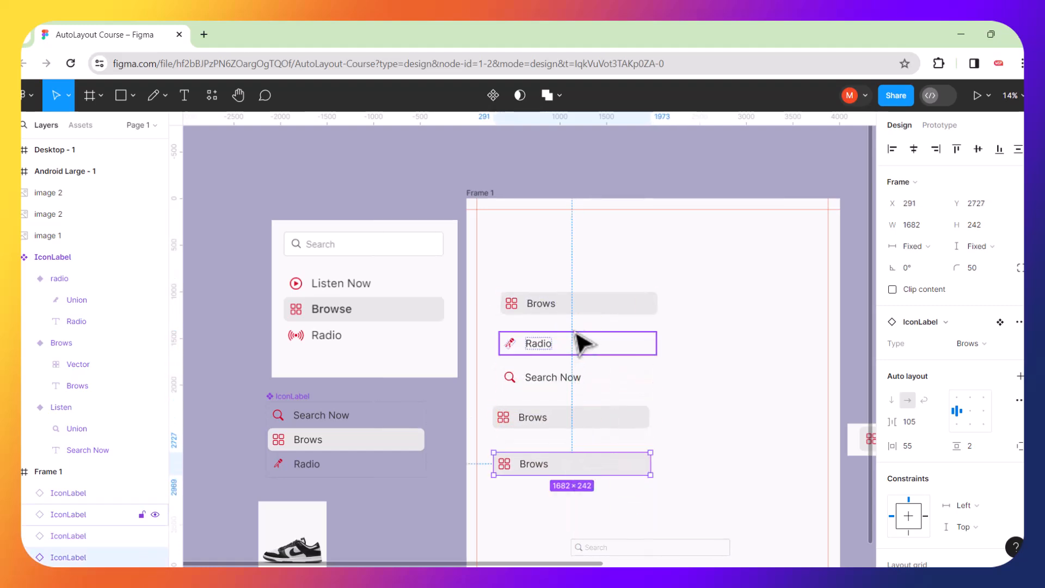
{"action": "left_click_drag", "start_coordinate": [590, 315], "coordinate": [592, 266]}
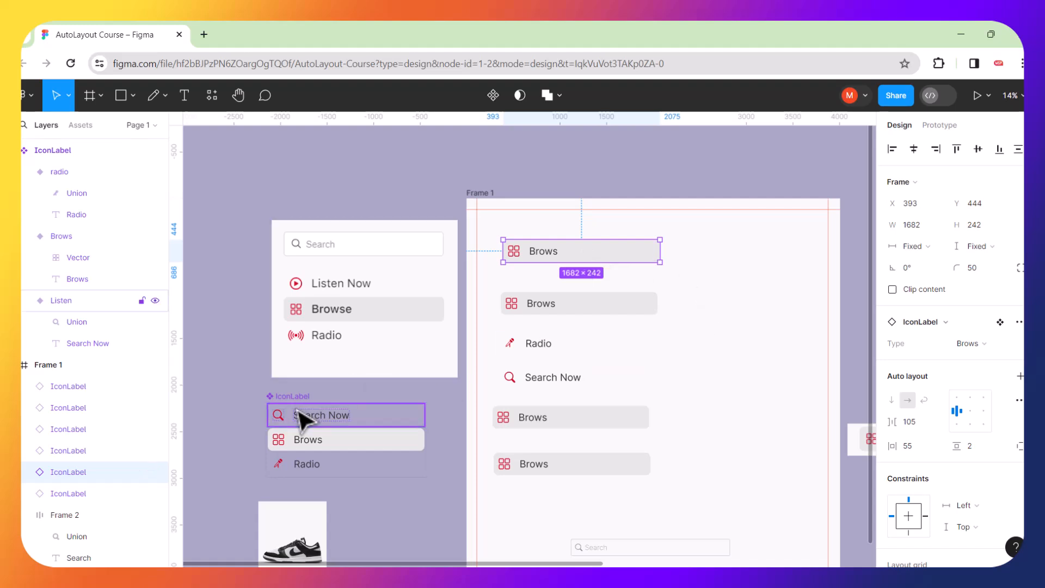
{"action": "scroll", "coordinate": [578, 384], "scroll_direction": "up", "scroll_amount": 3}
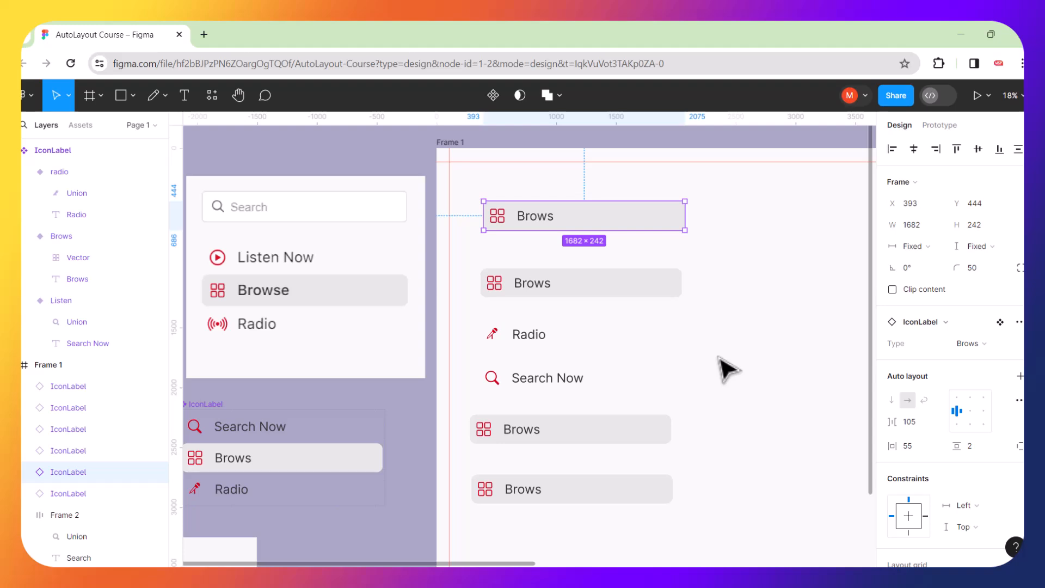
{"action": "left_click", "coordinate": [754, 339]}
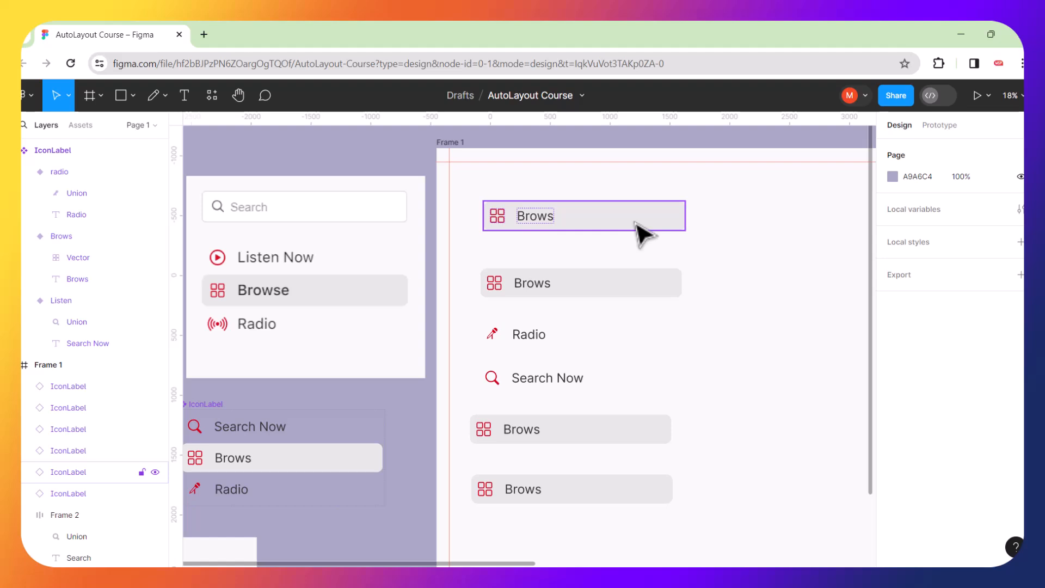
Change the fill of the main Brows variant in the IconLabel component set to the light violet B5B5EF.
{"action": "scroll", "coordinate": [642, 231], "scroll_direction": "left", "scroll_amount": 1}
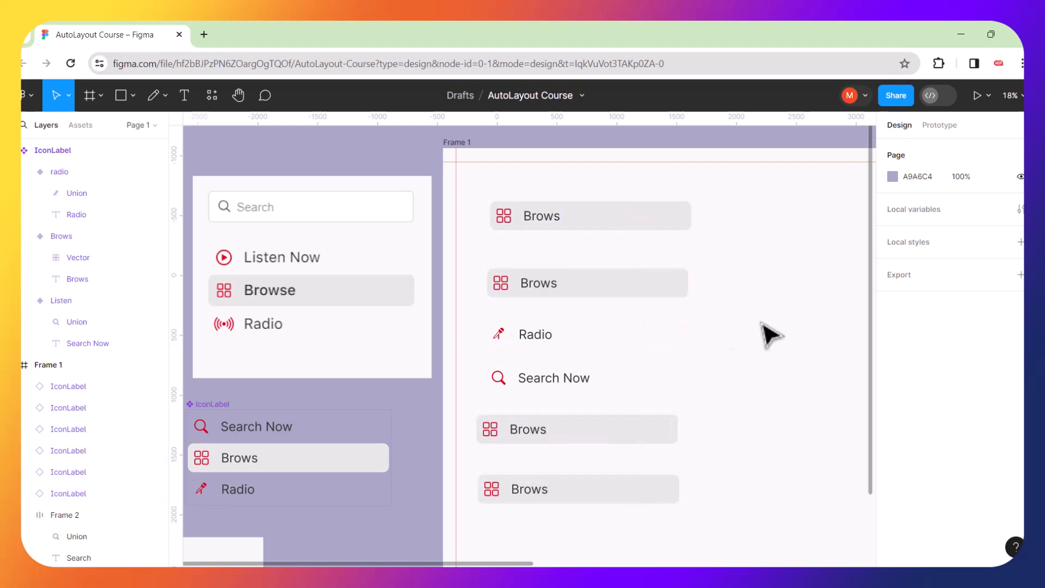
{"action": "scroll", "coordinate": [702, 311], "scroll_direction": "left", "scroll_amount": 5}
{"action": "scroll", "coordinate": [703, 311], "scroll_direction": "down", "scroll_amount": 2}
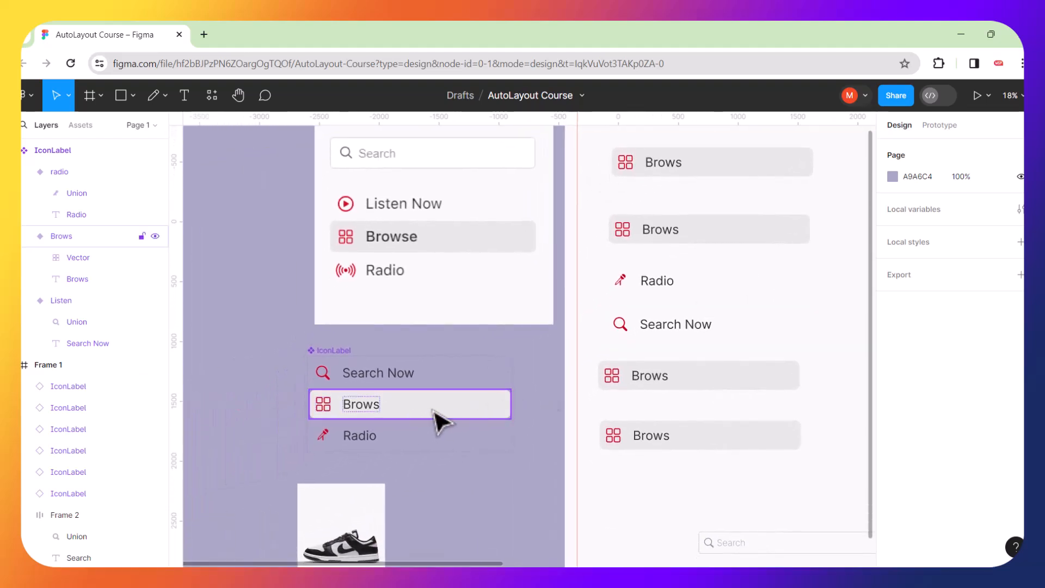
{"action": "left_click", "coordinate": [437, 420]}
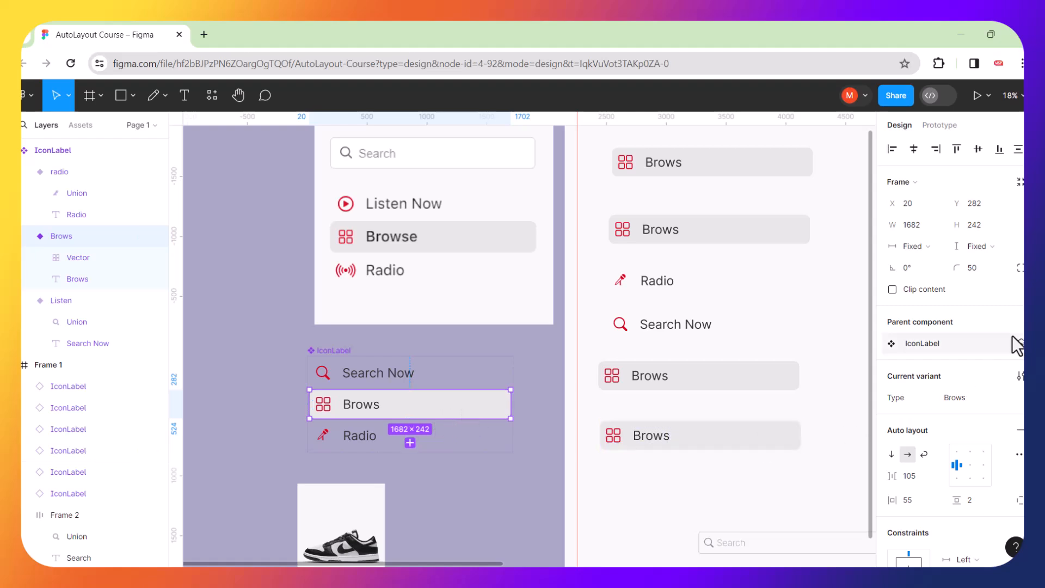
{"action": "scroll", "coordinate": [914, 381], "scroll_direction": "down", "scroll_amount": 6}
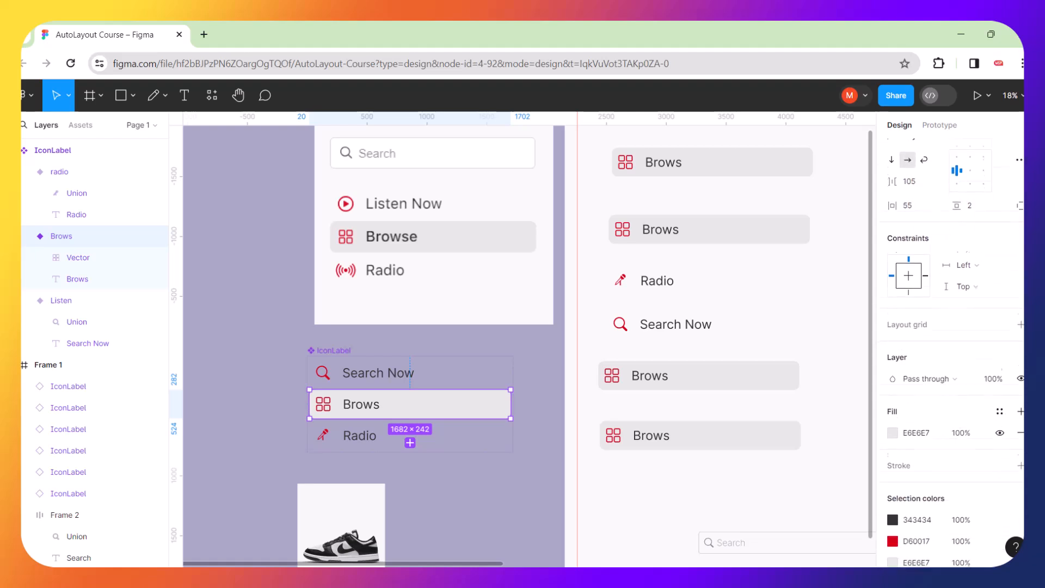
{"action": "left_click", "coordinate": [894, 383]}
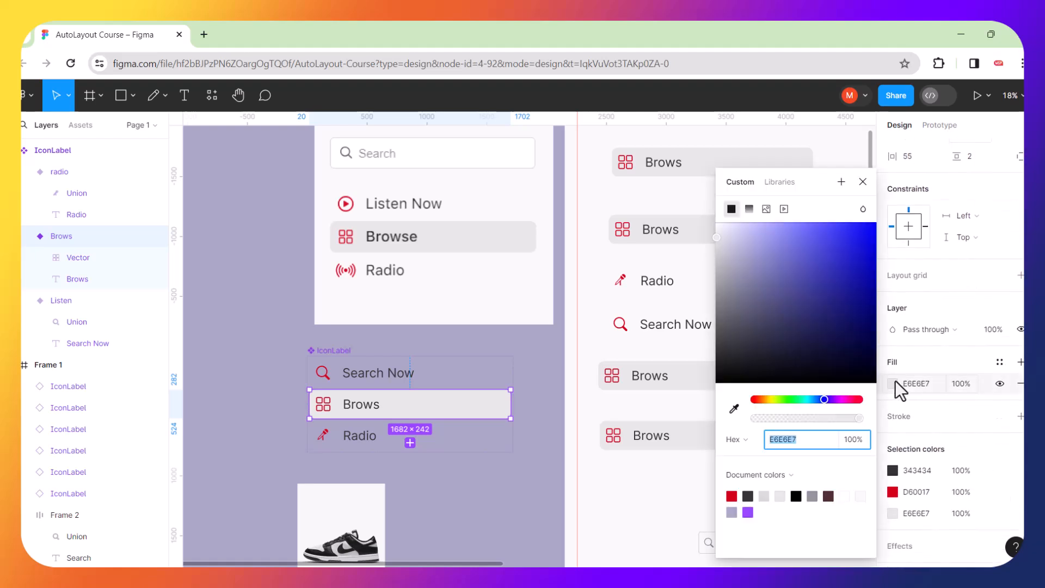
{"action": "left_click", "coordinate": [850, 278]}
{"action": "left_click", "coordinate": [841, 321]}
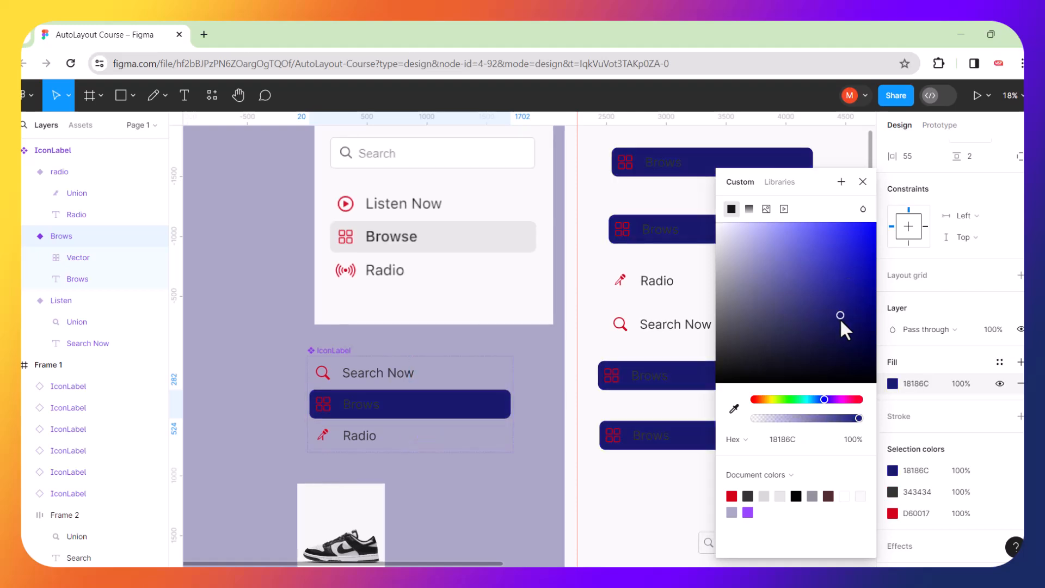
{"action": "left_click", "coordinate": [825, 271]}
{"action": "left_click", "coordinate": [801, 250]}
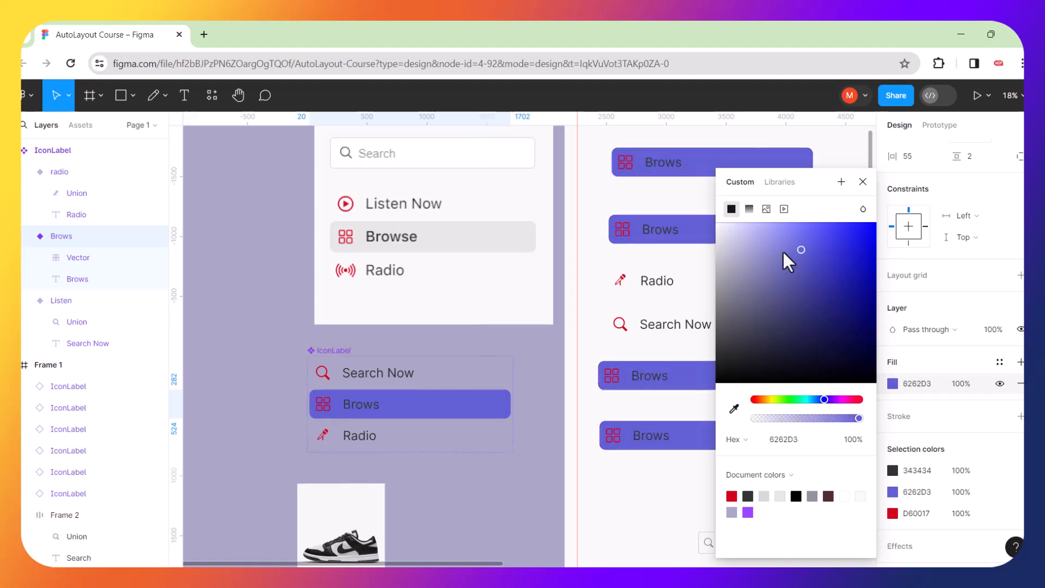
{"action": "left_click", "coordinate": [781, 248]}
{"action": "left_click", "coordinate": [771, 238]}
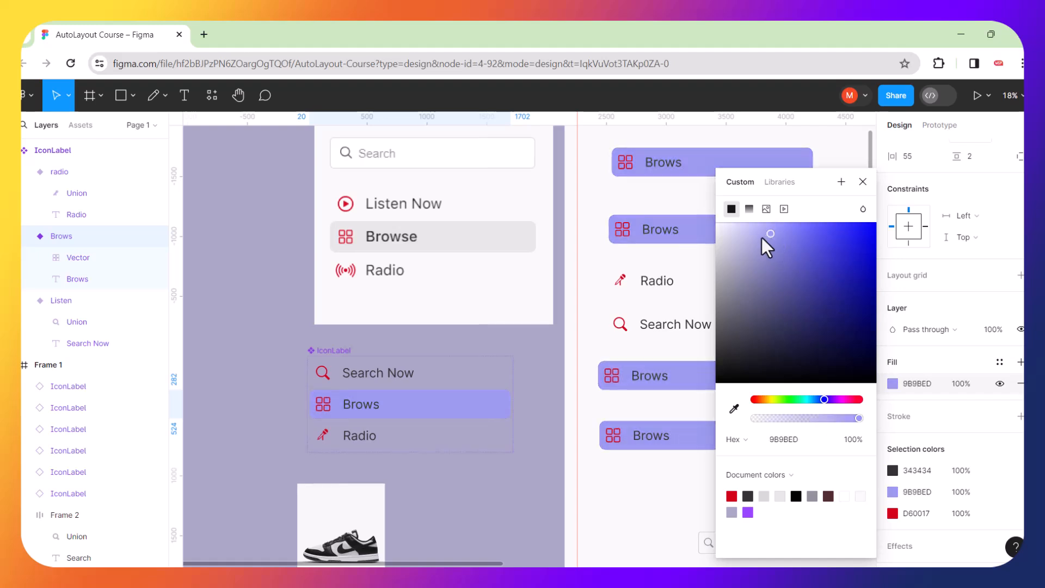
{"action": "left_click", "coordinate": [762, 238]}
{"action": "left_click", "coordinate": [755, 237]}
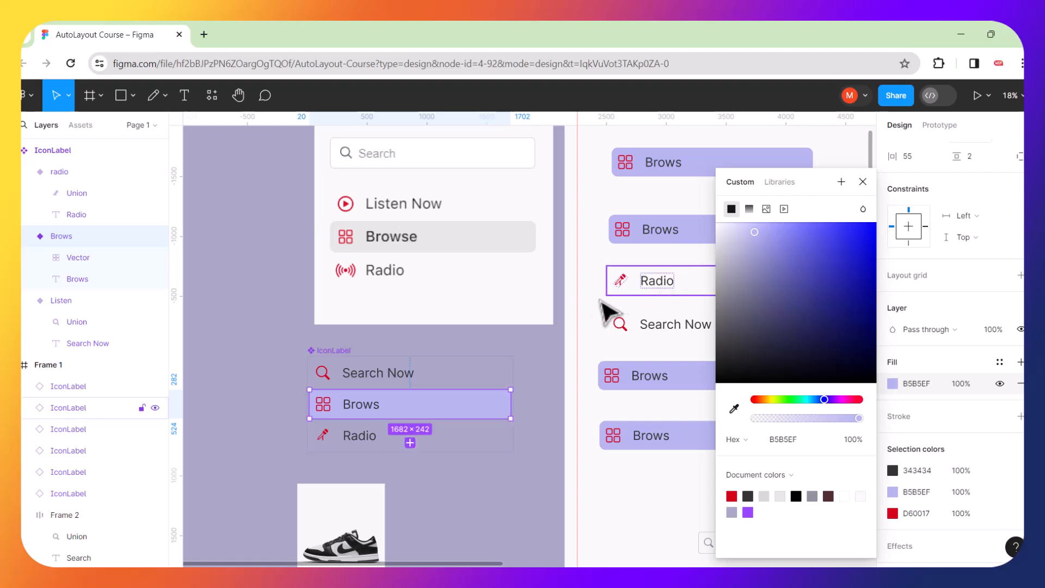
{"action": "left_click", "coordinate": [575, 305]}
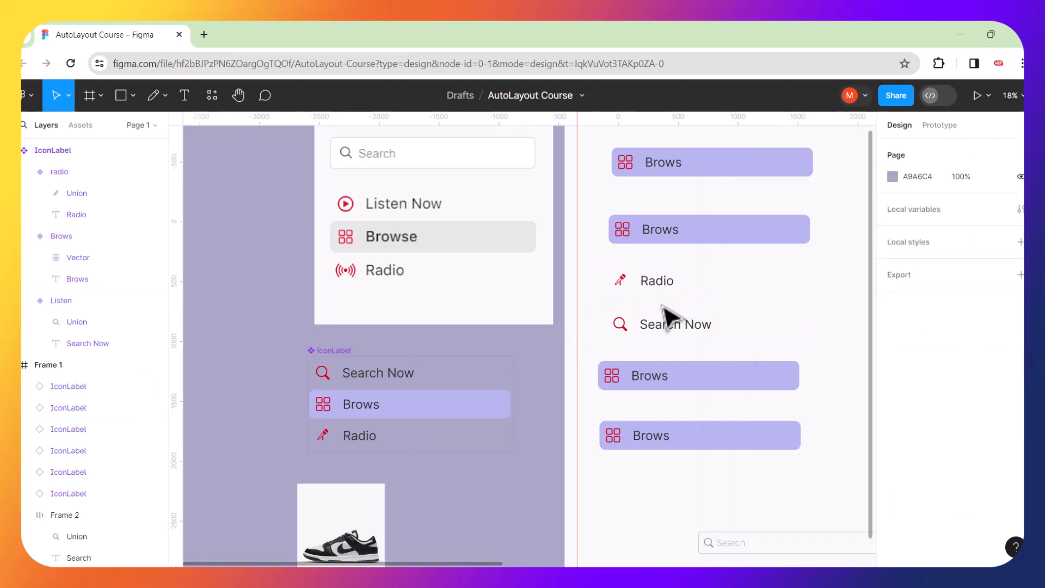
{"action": "scroll", "coordinate": [670, 315], "scroll_direction": "right", "scroll_amount": 5}
{"action": "scroll", "coordinate": [669, 315], "scroll_direction": "up", "scroll_amount": 2}
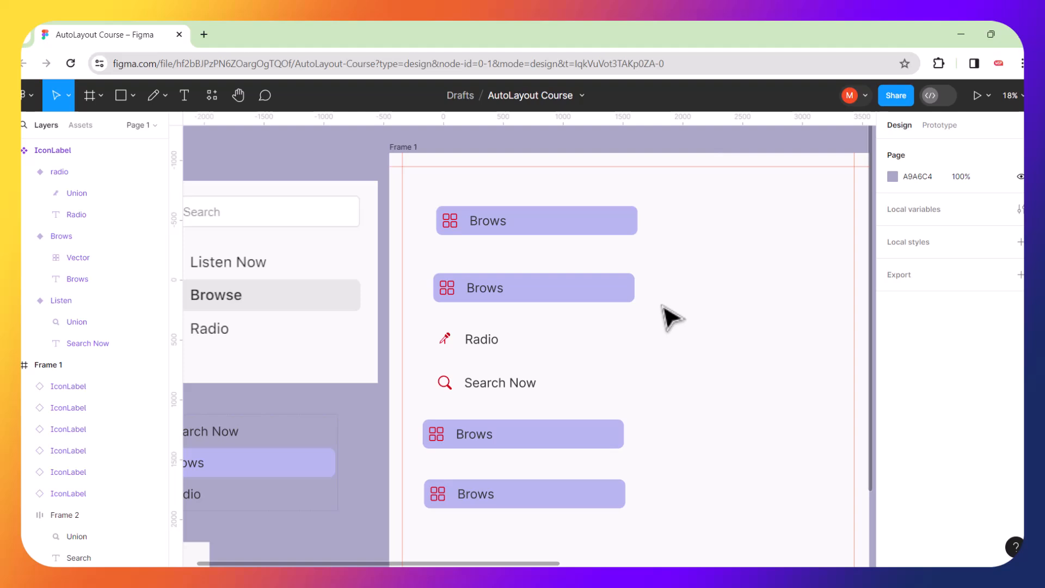
{"action": "scroll", "coordinate": [671, 317], "scroll_direction": "left", "scroll_amount": 2}
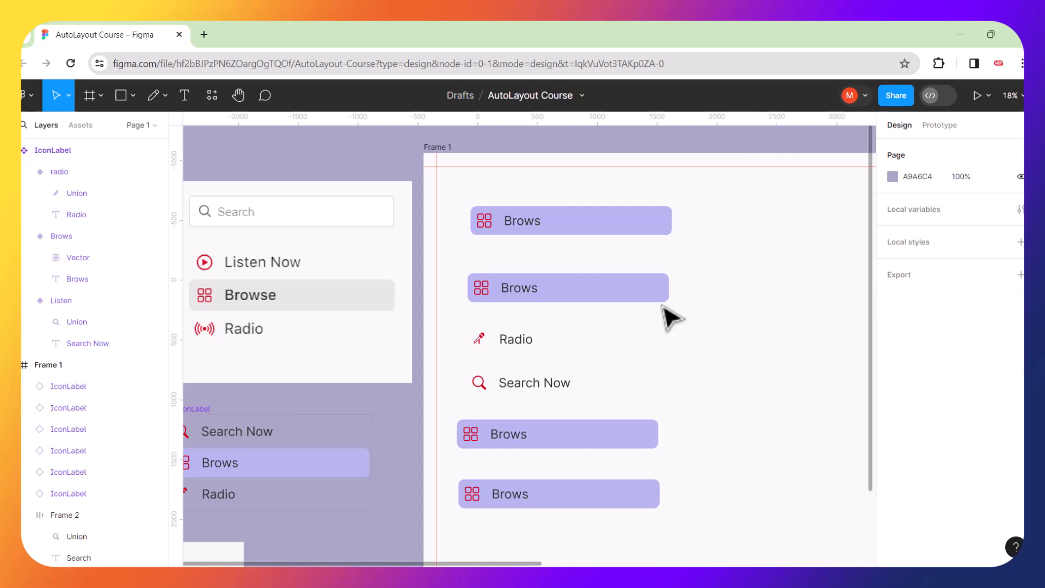
{"action": "scroll", "coordinate": [397, 297], "scroll_direction": "left", "scroll_amount": 8}
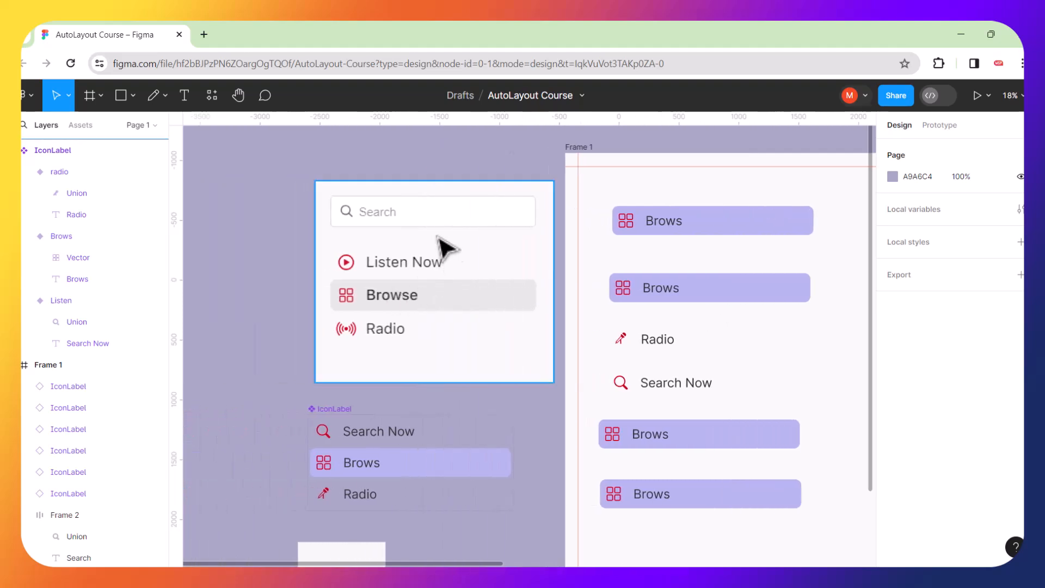
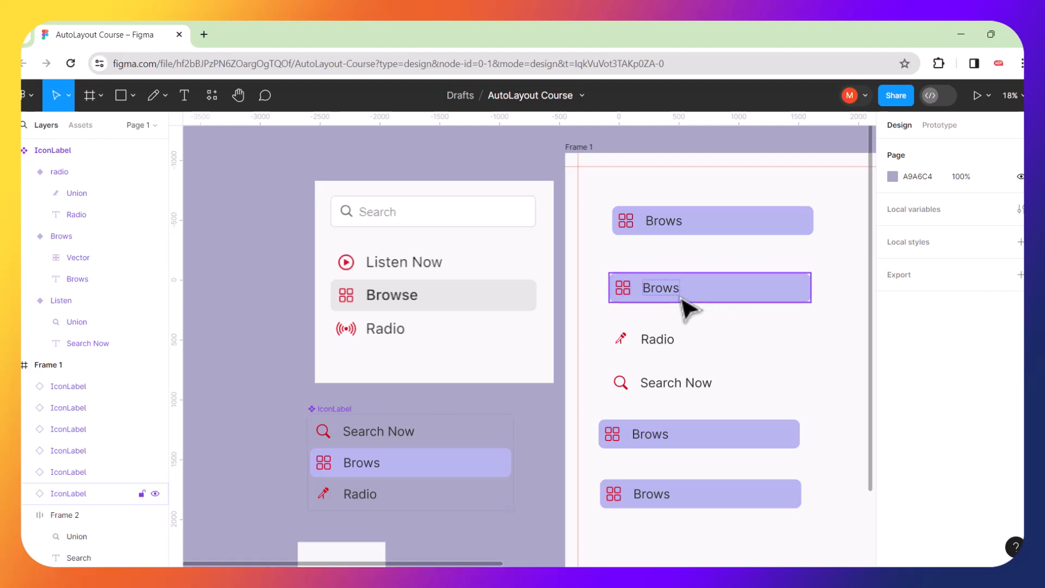
{"action": "scroll", "coordinate": [687, 309], "scroll_direction": "down", "scroll_amount": 2}
{"action": "scroll", "coordinate": [688, 309], "scroll_direction": "right", "scroll_amount": 2}
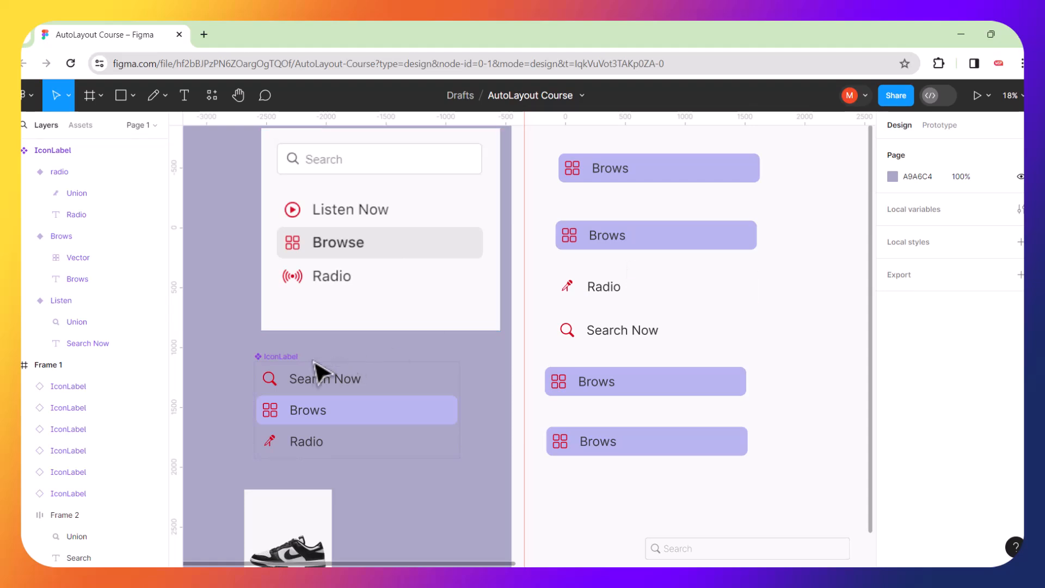
Remove the whole group of IconLabel instances from Frame 1, keeping the search bar.
{"action": "left_click", "coordinate": [284, 364]}
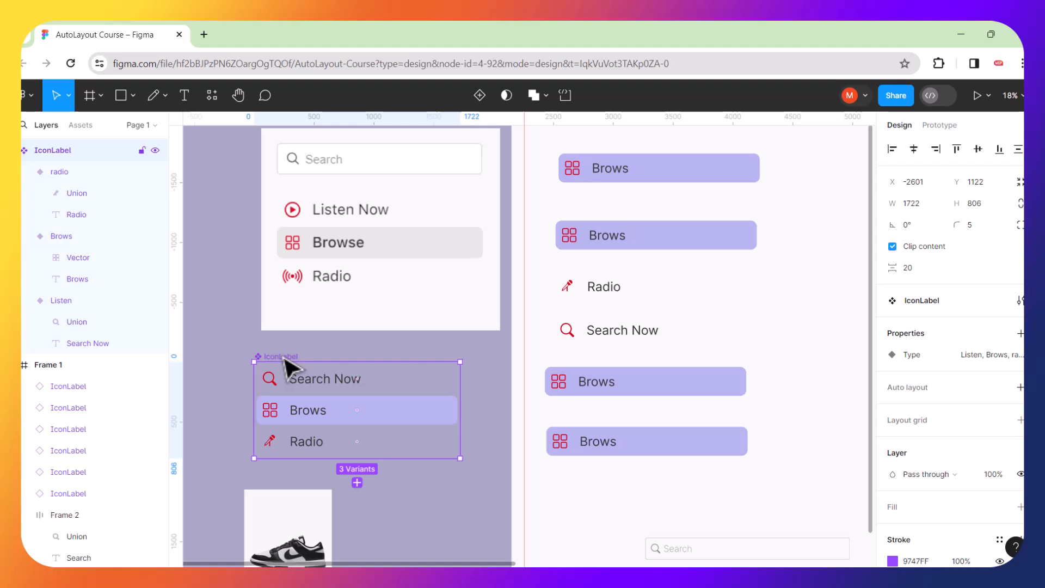
{"action": "left_click_drag", "start_coordinate": [798, 144], "coordinate": [617, 472]}
{"action": "key", "text": "Delete"}
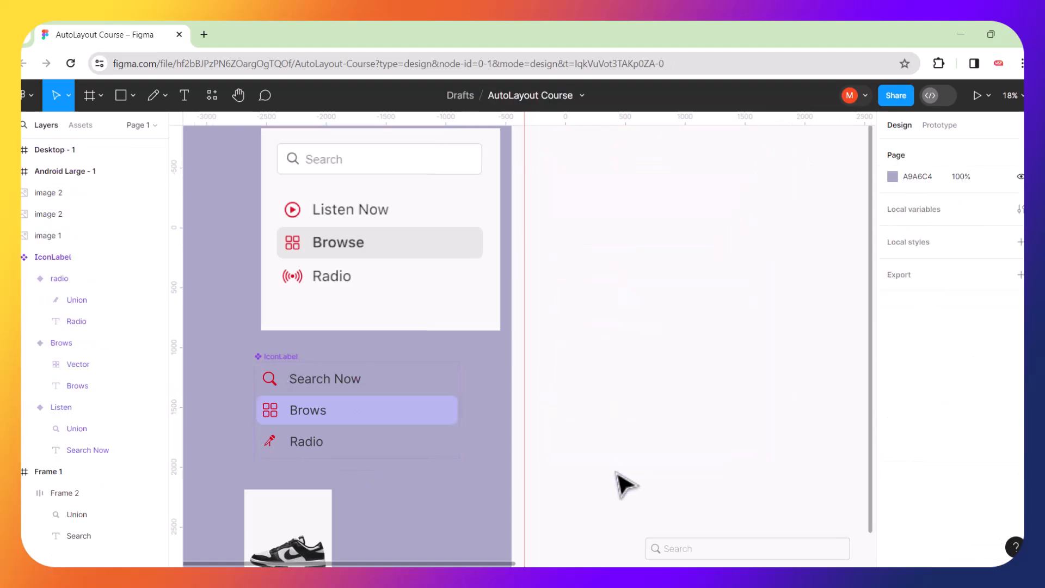
Try duplicating the IconLabel component set, and undo the copy.
{"action": "left_click", "coordinate": [294, 367]}
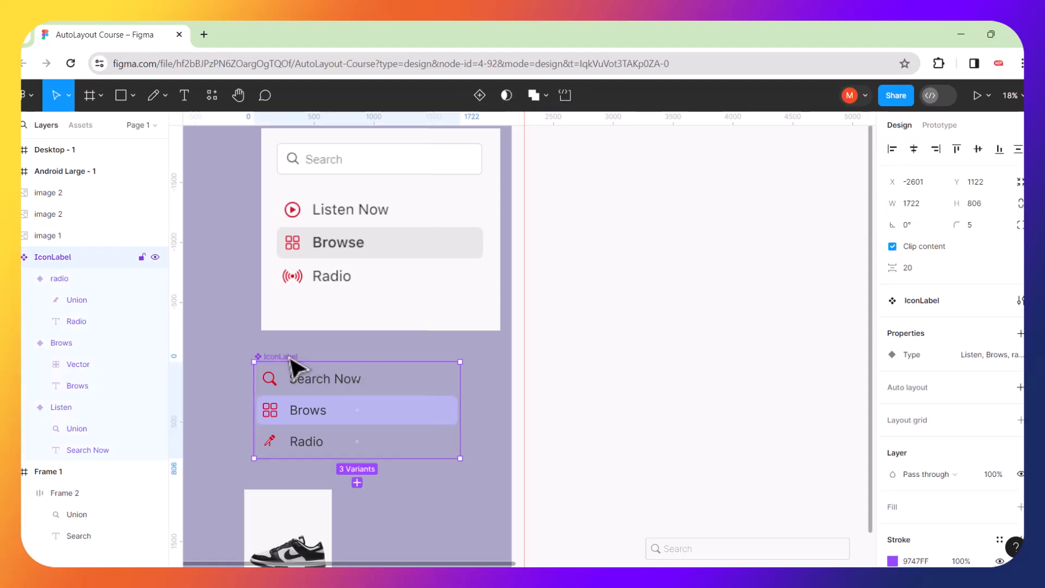
{"action": "key", "text": "ctrl+d"}
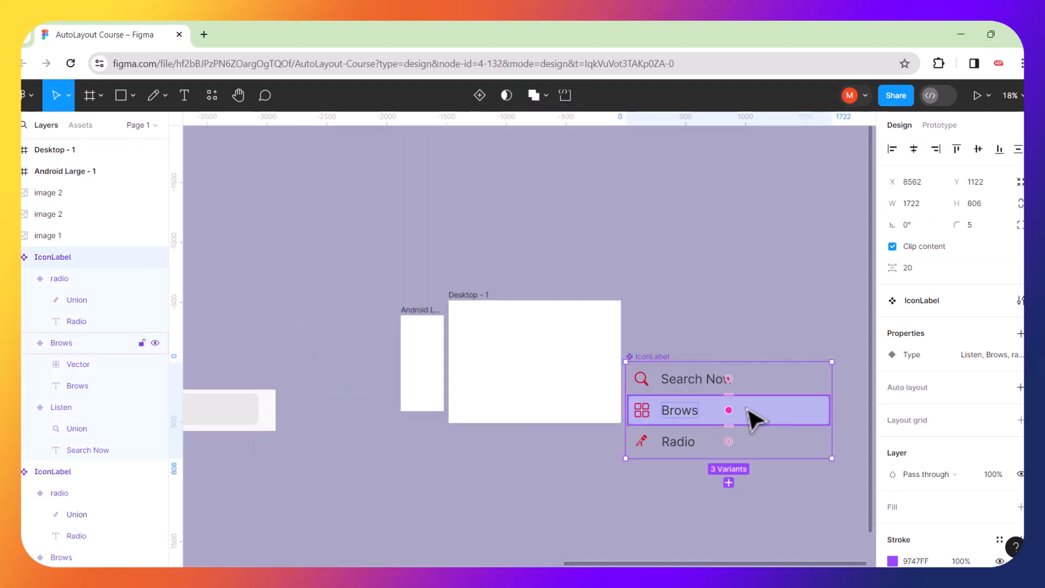
{"action": "scroll", "coordinate": [752, 420], "scroll_direction": "right", "scroll_amount": 5}
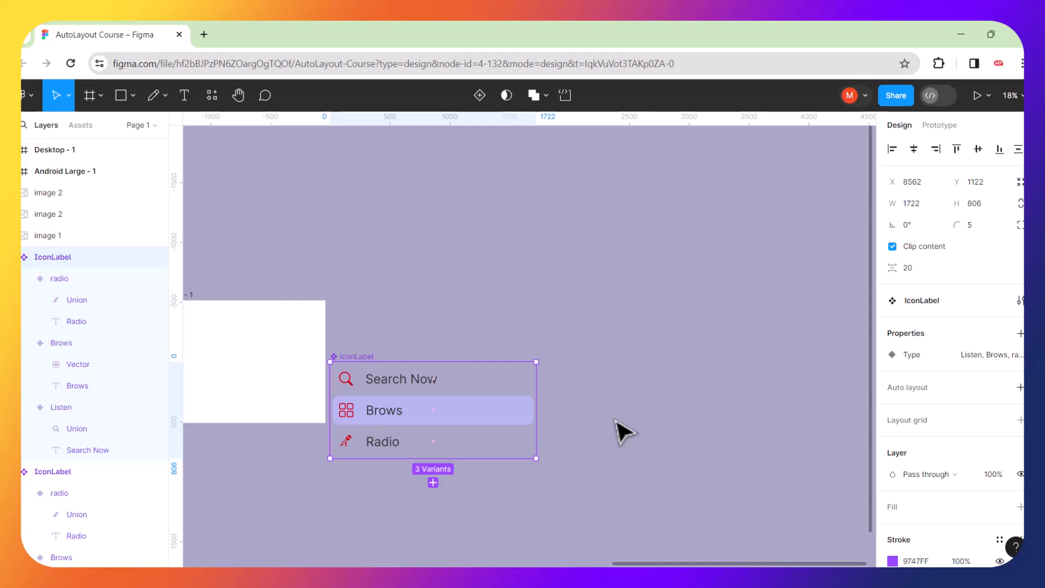
{"action": "key", "text": "ctrl+z"}
{"action": "scroll", "coordinate": [523, 445], "scroll_direction": "left", "scroll_amount": 5}
{"action": "scroll", "coordinate": [509, 448], "scroll_direction": "left", "scroll_amount": 4}
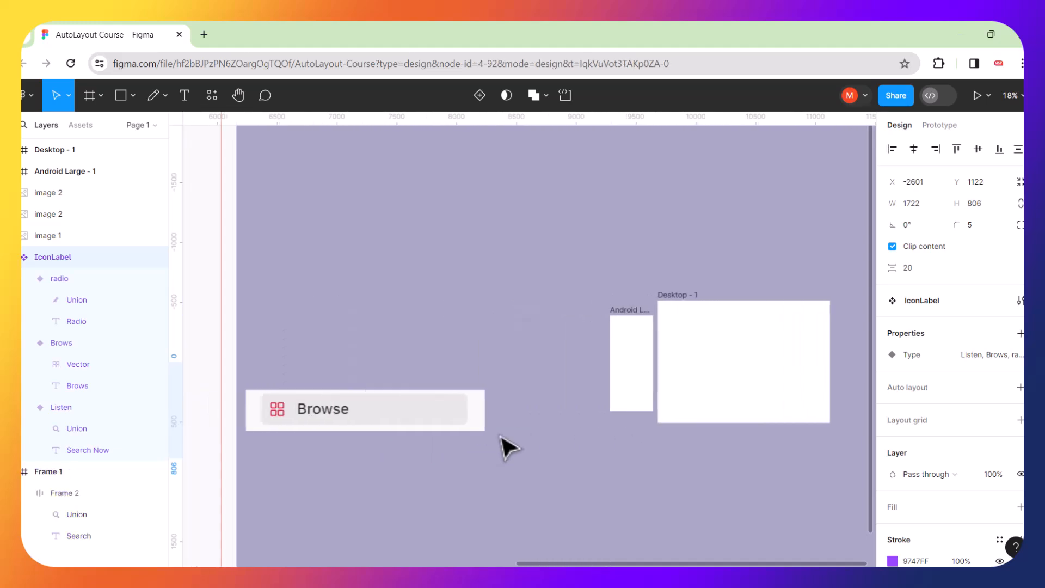
Undo the deletion of the IconLabel instances in Frame 1.
{"action": "scroll", "coordinate": [531, 390], "scroll_direction": "down", "scroll_amount": 5}
{"action": "left_click", "coordinate": [496, 361]}
{"action": "key", "text": "ctrl+z"}
{"action": "key", "text": "ctrl+z"}
{"action": "key", "text": "ctrl+z"}
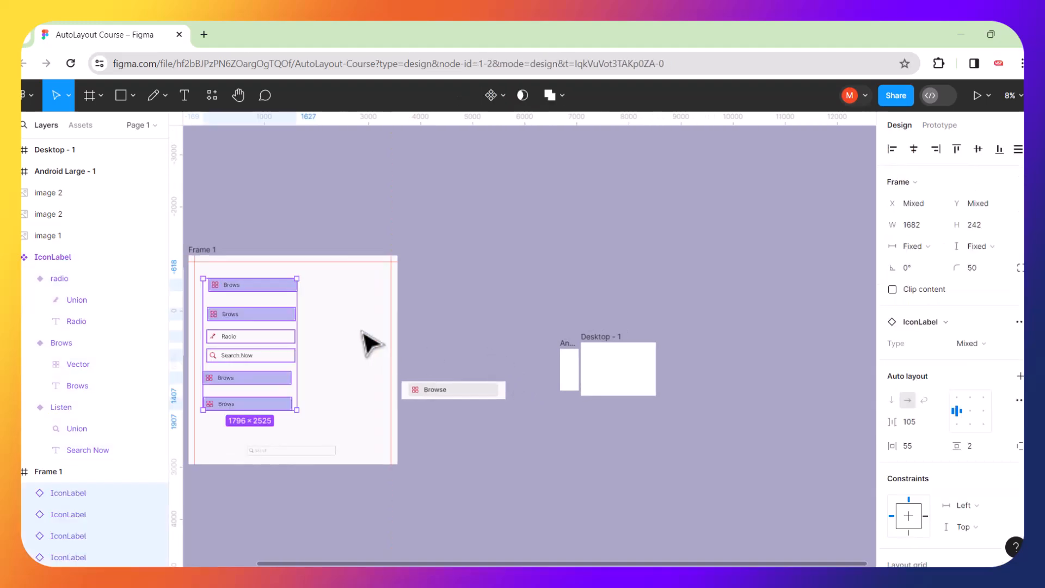
Delete all the selected IconLabel instances from Frame 1.
{"action": "scroll", "coordinate": [337, 339], "scroll_direction": "up", "scroll_amount": 3}
{"action": "scroll", "coordinate": [337, 338], "scroll_direction": "left", "scroll_amount": 5}
{"action": "scroll", "coordinate": [329, 334], "scroll_direction": "left", "scroll_amount": 1}
{"action": "key", "text": "Delete"}
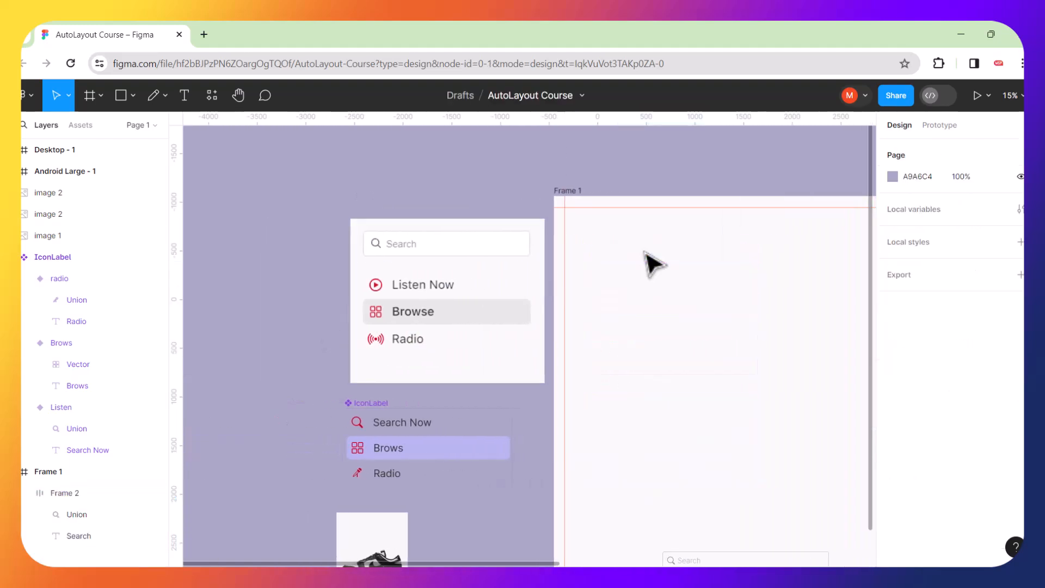
Duplicate the IconLabel component set and place the copy above the Android Large - 1 frame at about X 5360, Y -408.
{"action": "left_click", "coordinate": [382, 410]}
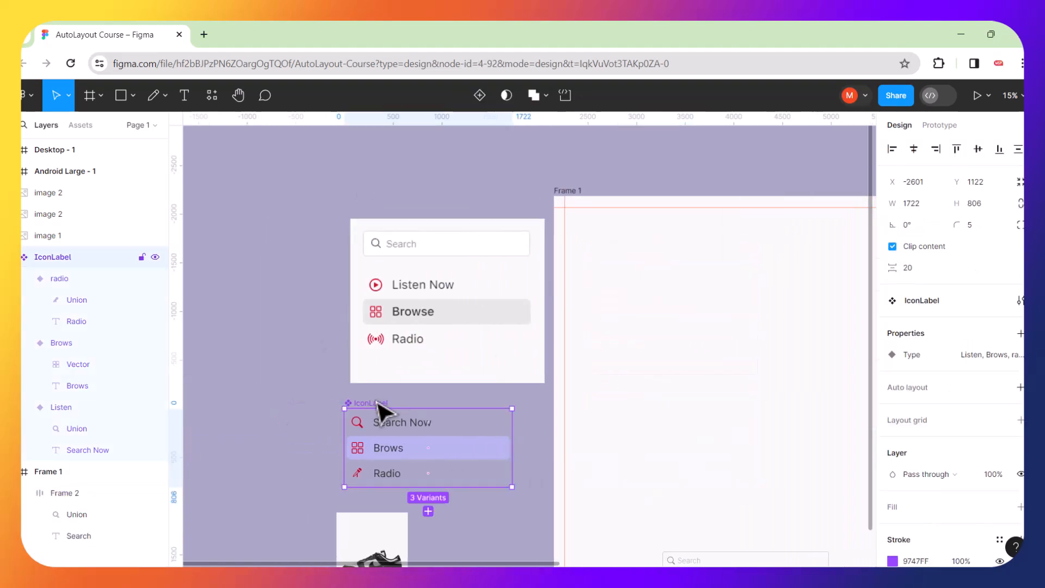
{"action": "left_click", "coordinate": [727, 333]}
{"action": "key", "text": "ctrl+v"}
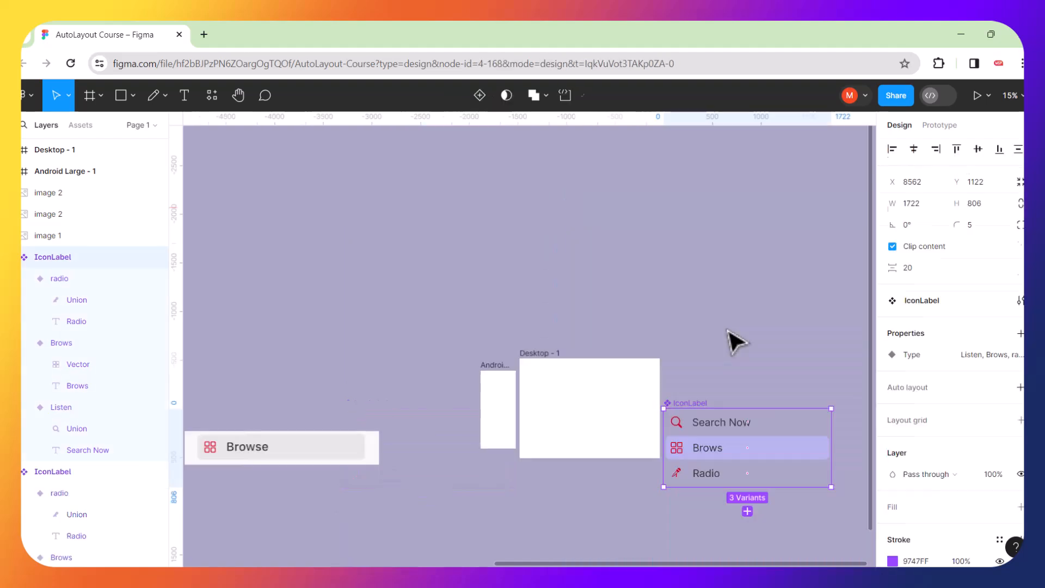
{"action": "left_click_drag", "start_coordinate": [700, 406], "coordinate": [380, 256]}
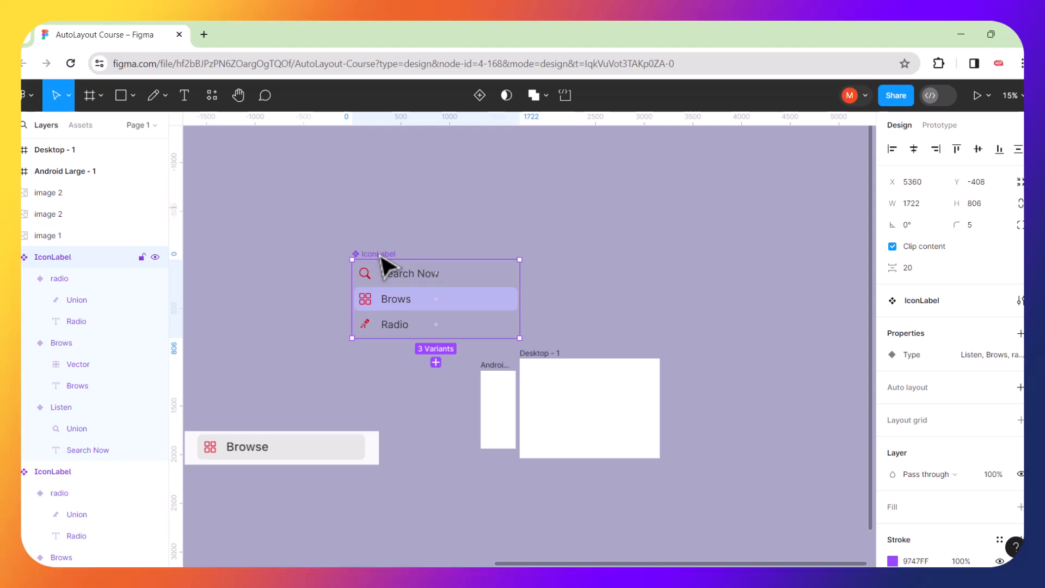
{"action": "right_click", "coordinate": [385, 262]}
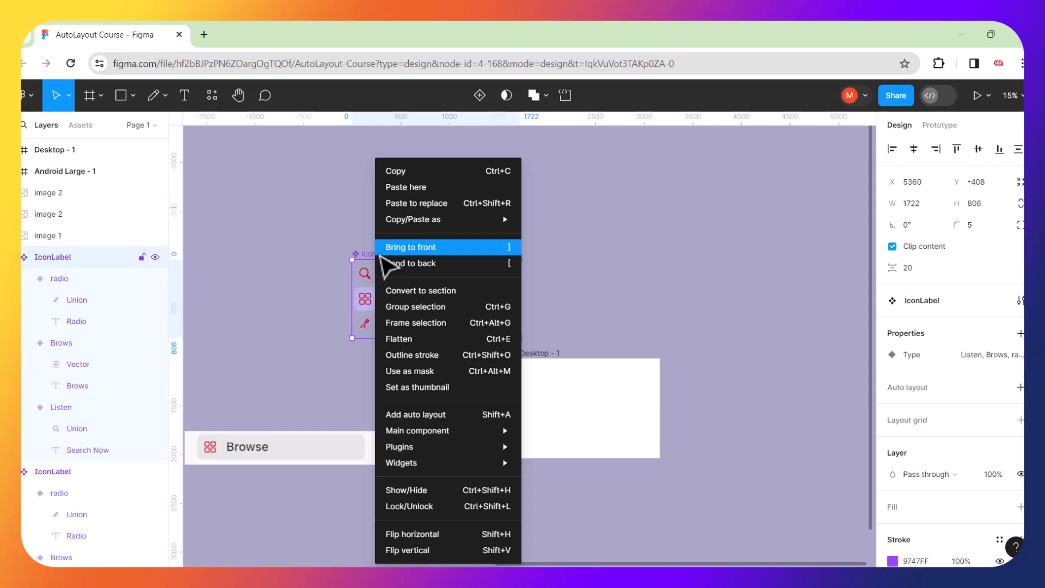
{"action": "mouse_move", "coordinate": [439, 433]}
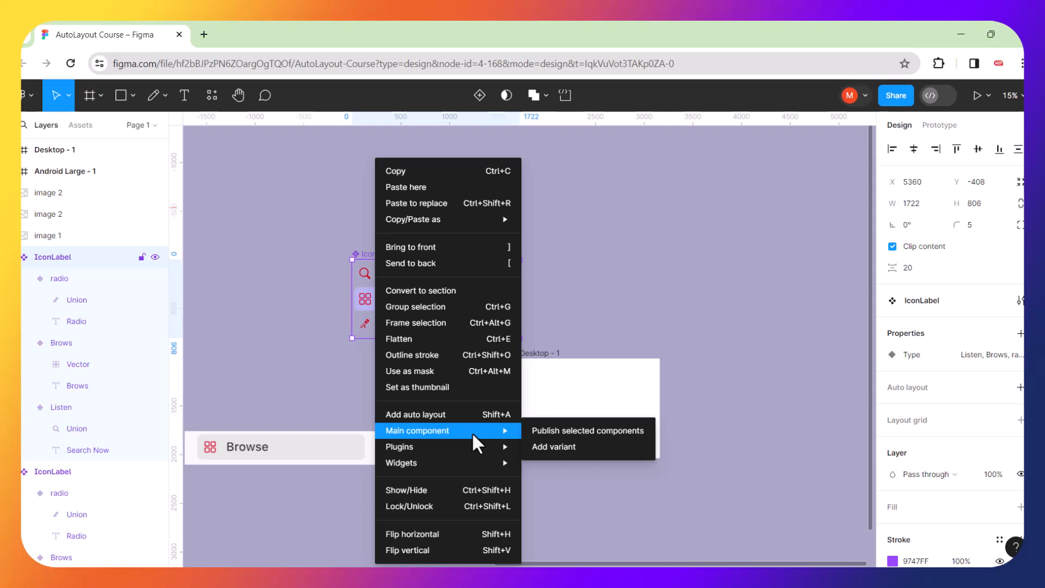
{"action": "left_click", "coordinate": [345, 361]}
Place an instance of the original IconLabel set's Listen variant in Frame 1 at about X 669, Y 2059.
{"action": "scroll", "coordinate": [430, 354], "scroll_direction": "left", "scroll_amount": 5}
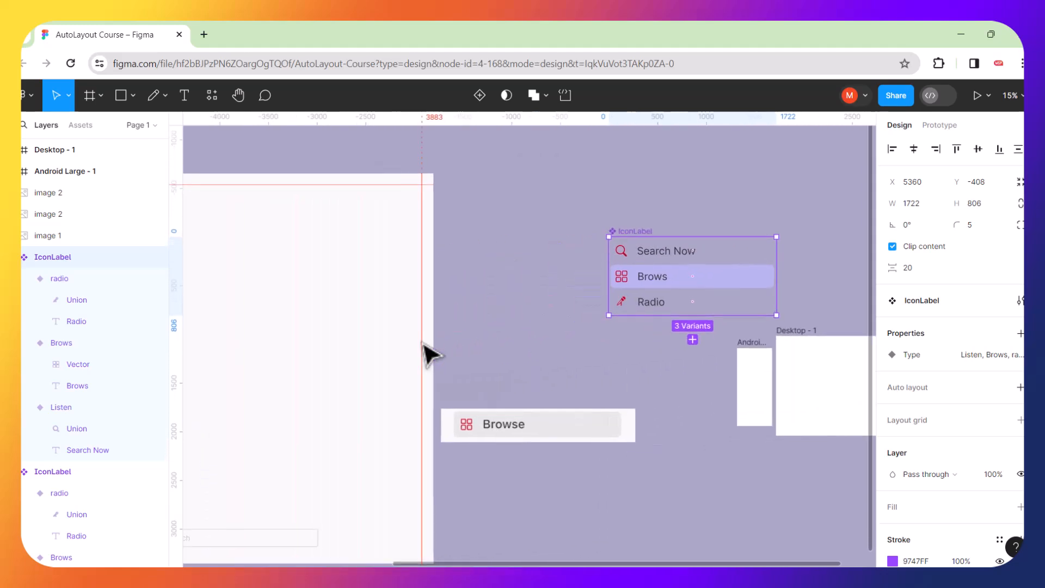
{"action": "scroll", "coordinate": [430, 355], "scroll_direction": "left", "scroll_amount": 10}
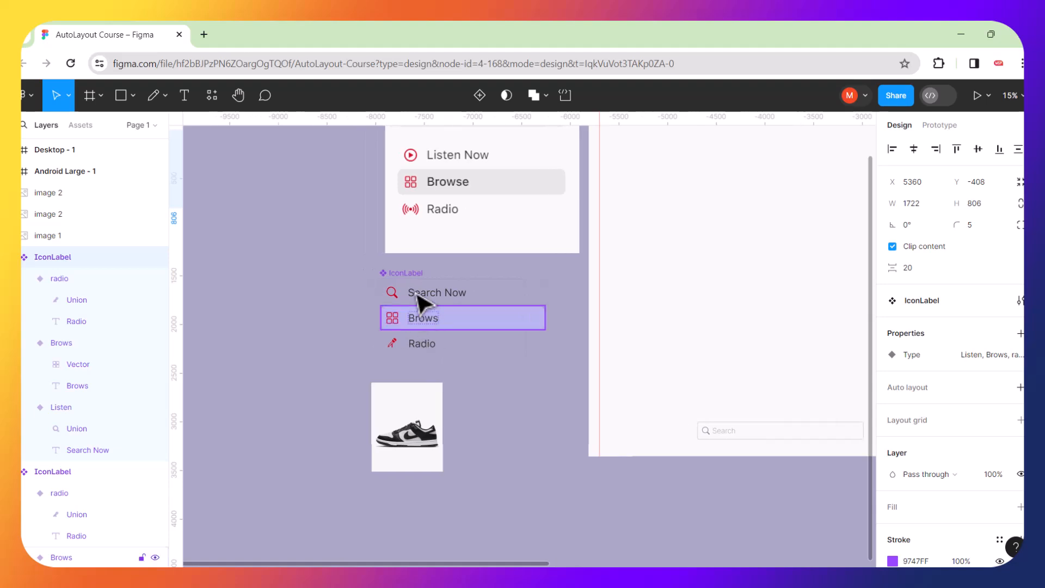
{"action": "left_click", "coordinate": [419, 301]}
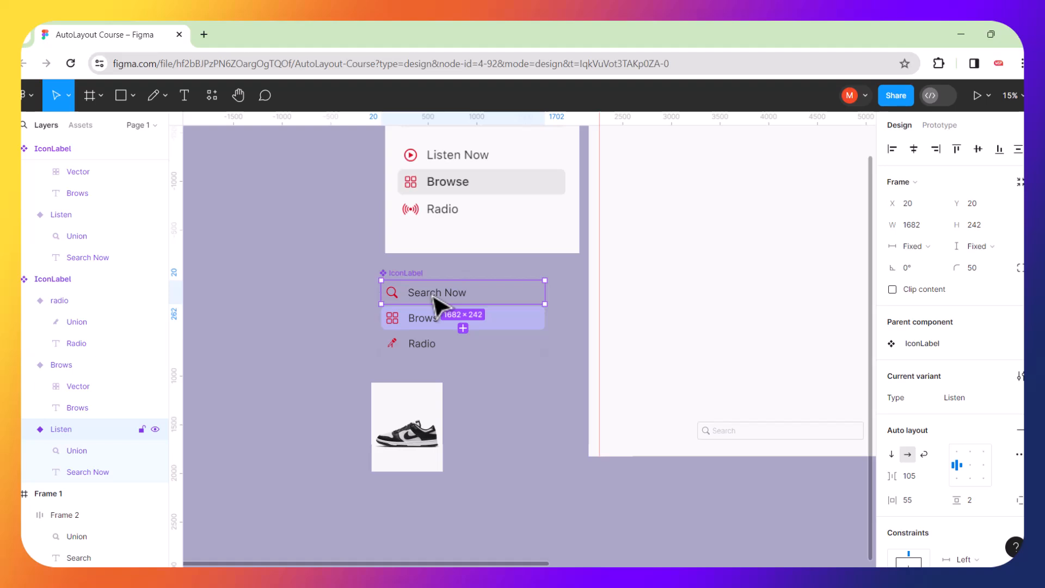
{"action": "left_click_drag", "start_coordinate": [478, 296], "coordinate": [711, 289]}
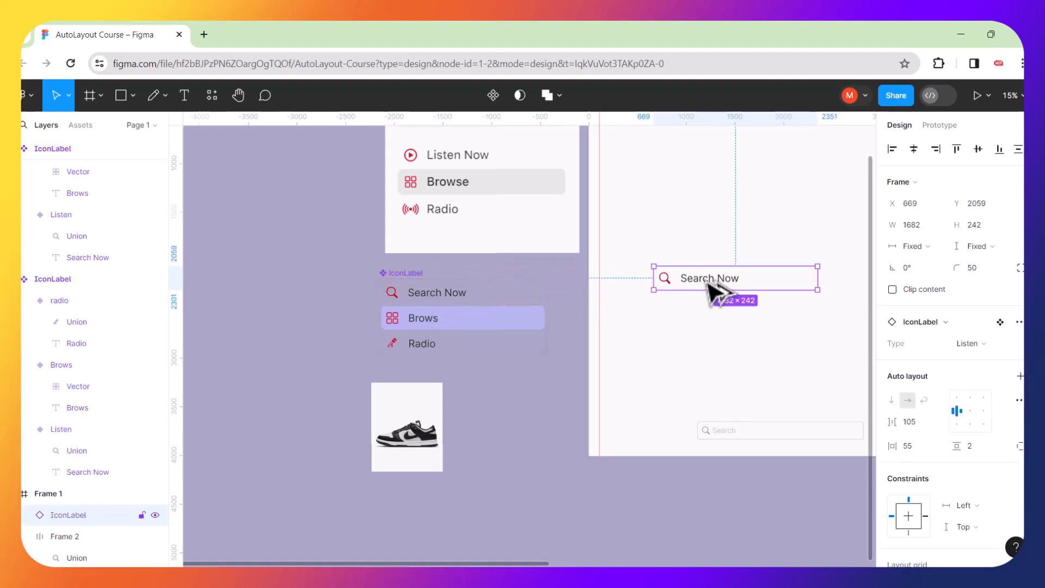
{"action": "scroll", "coordinate": [789, 298], "scroll_direction": "up", "scroll_amount": 1}
{"action": "scroll", "coordinate": [785, 289], "scroll_direction": "up", "scroll_amount": 1}
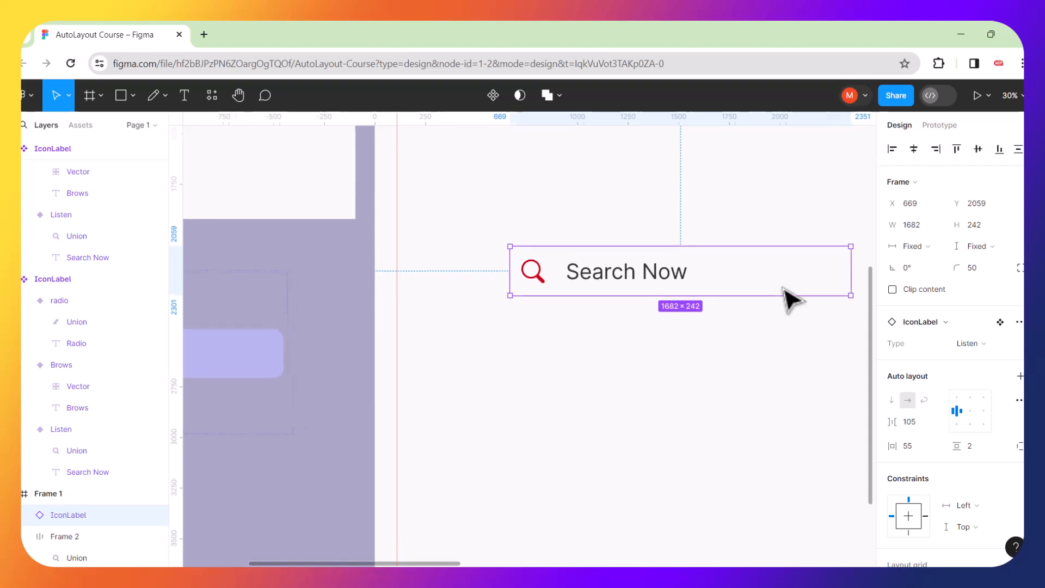
Detach the Search Now instance in Frame 1 from its main component.
{"action": "scroll", "coordinate": [784, 288], "scroll_direction": "right", "scroll_amount": 4}
{"action": "scroll", "coordinate": [784, 288], "scroll_direction": "up", "scroll_amount": 1}
{"action": "left_click", "coordinate": [621, 231]}
{"action": "left_click", "coordinate": [482, 306]}
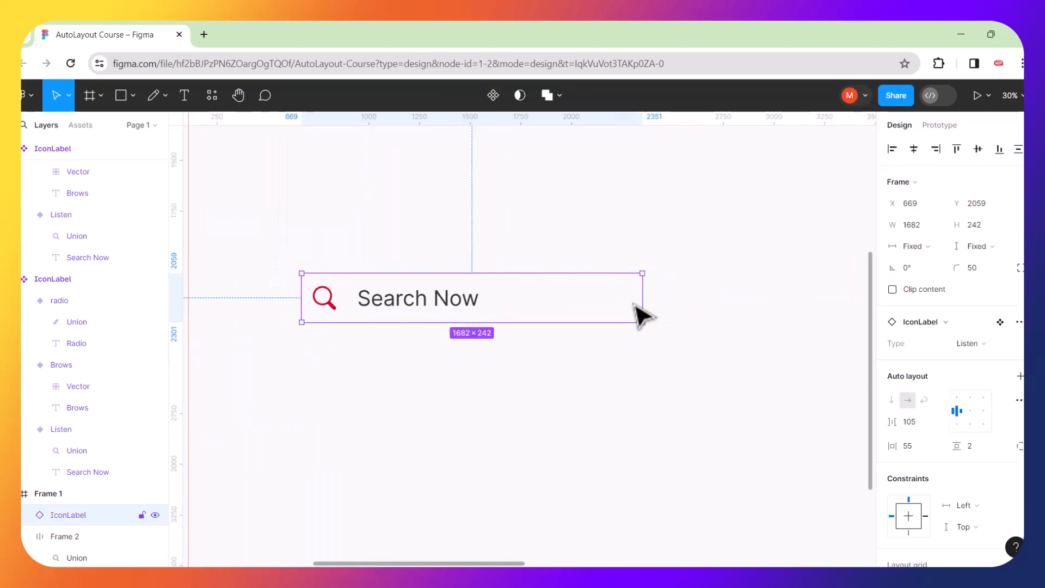
{"action": "right_click", "coordinate": [413, 301]}
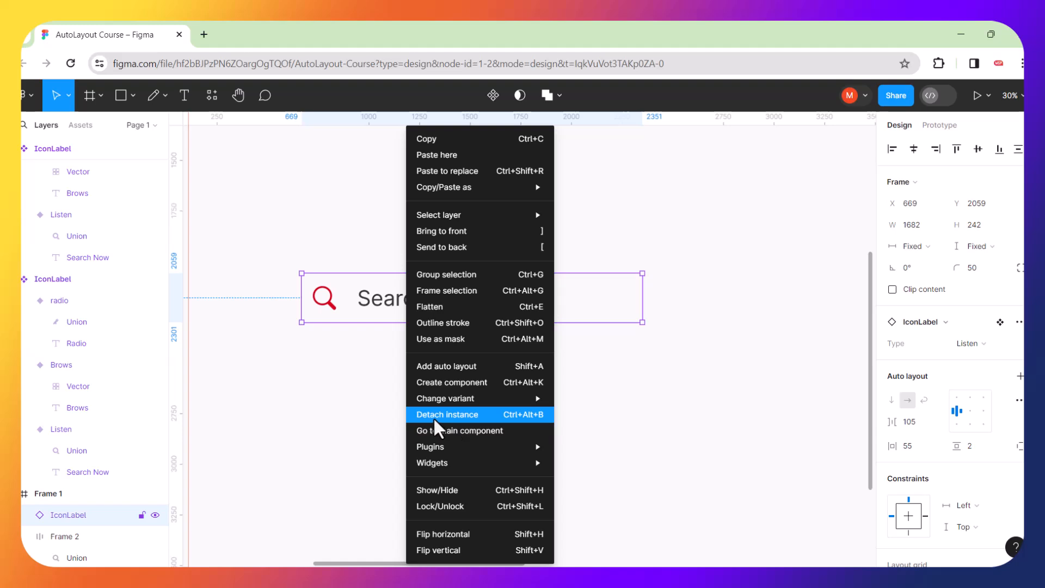
{"action": "left_click", "coordinate": [477, 415]}
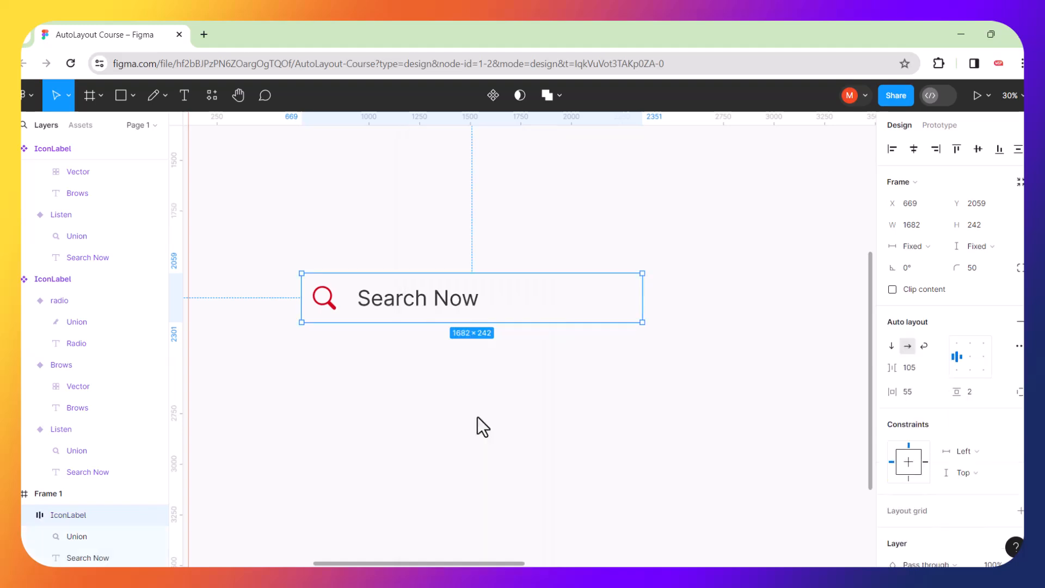
Narrow the detached Search Now frame from its right edge to a width of about 1027.
{"action": "left_click", "coordinate": [565, 417]}
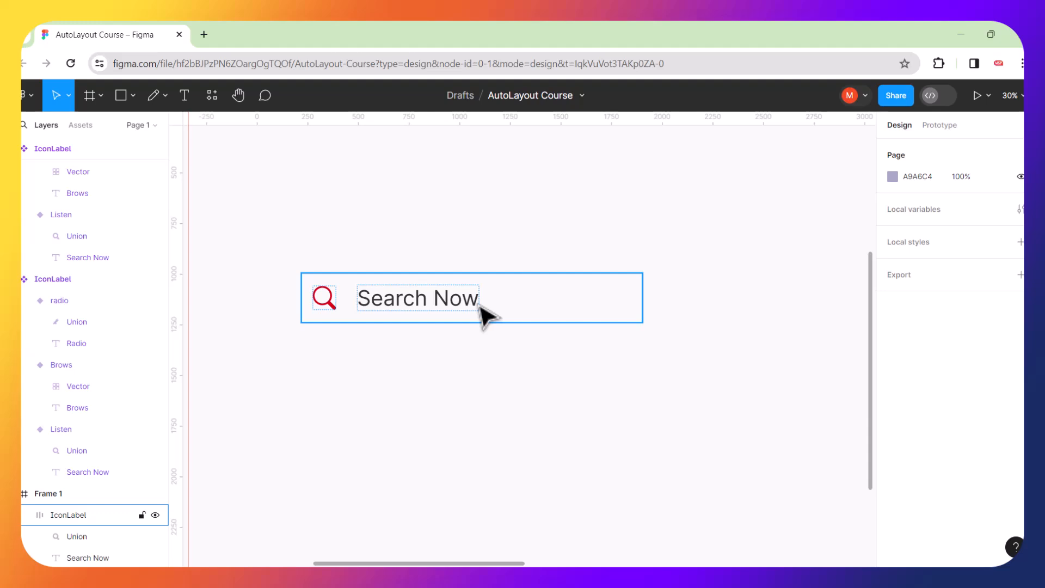
{"action": "left_click", "coordinate": [645, 301]}
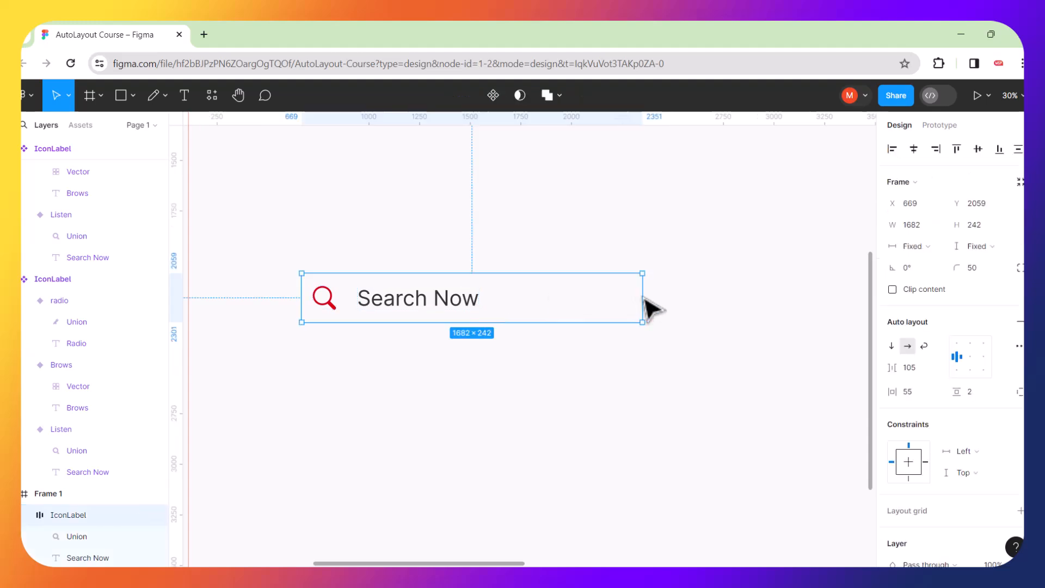
{"action": "left_click_drag", "start_coordinate": [645, 300], "coordinate": [510, 297]}
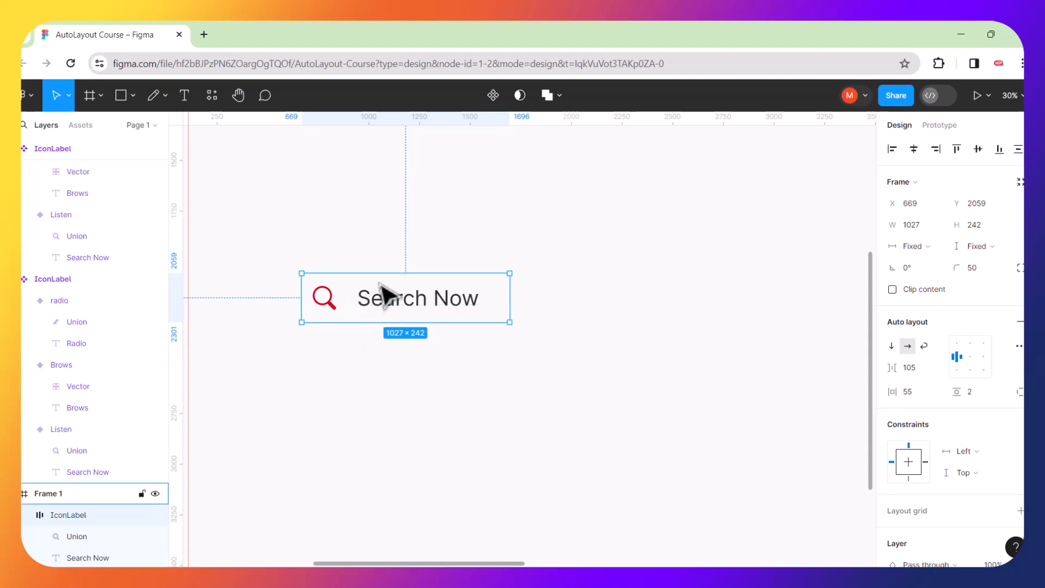
Add a solid fill to the detached Search Now frame and set its colour to bright blue 18C7FE.
{"action": "scroll", "coordinate": [950, 354], "scroll_direction": "down", "scroll_amount": 5}
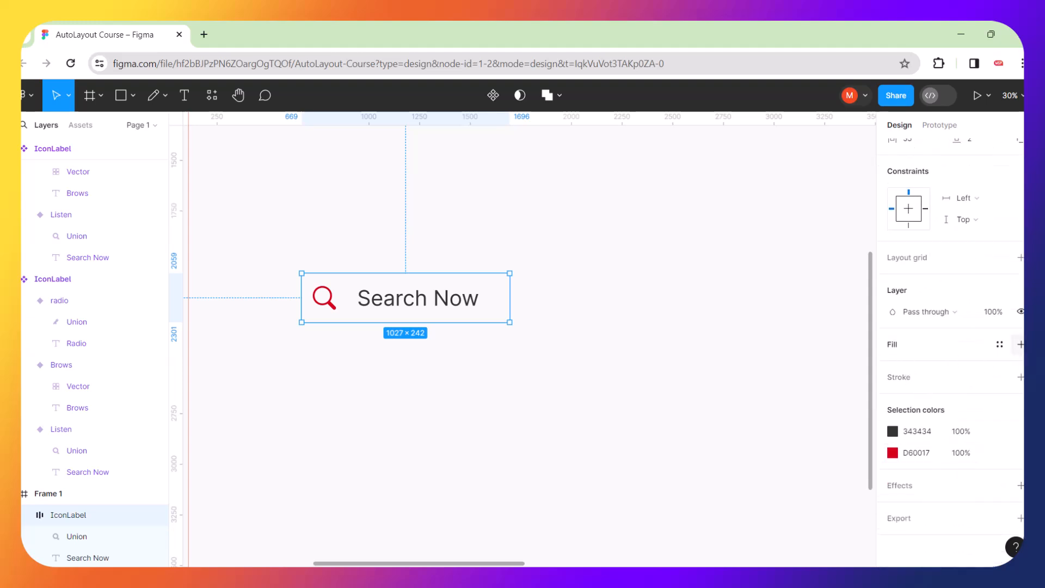
{"action": "left_click", "coordinate": [1021, 344]}
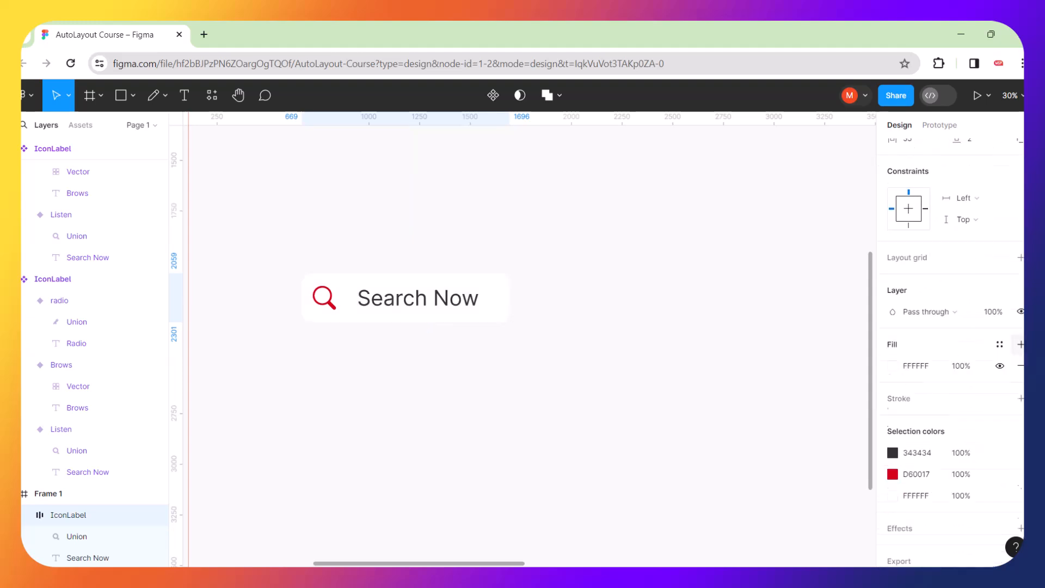
{"action": "left_click", "coordinate": [893, 366]}
{"action": "left_click", "coordinate": [853, 231]}
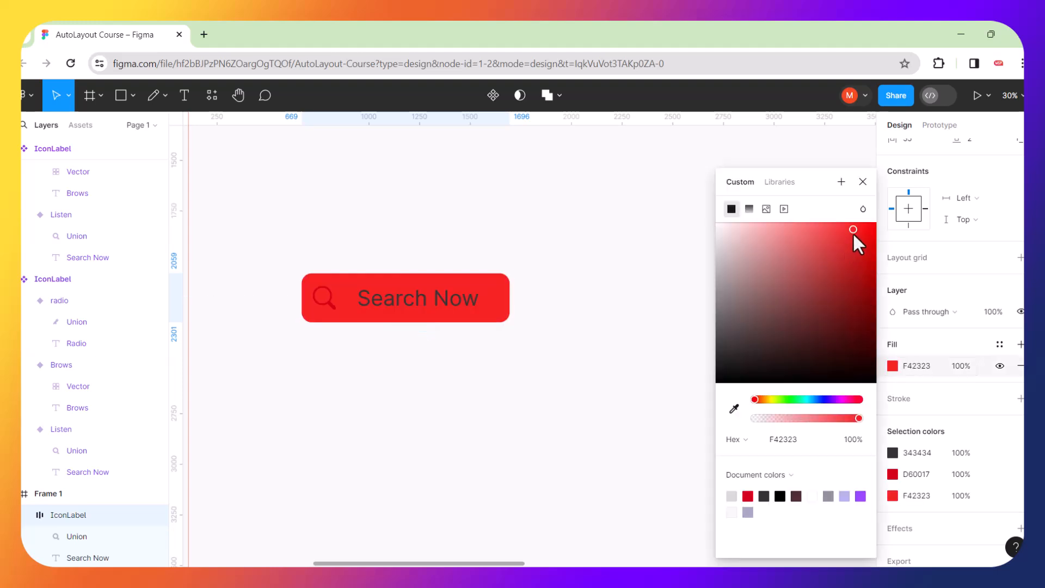
{"action": "left_click", "coordinate": [840, 225]}
{"action": "left_click_drag", "start_coordinate": [841, 229], "coordinate": [844, 230]}
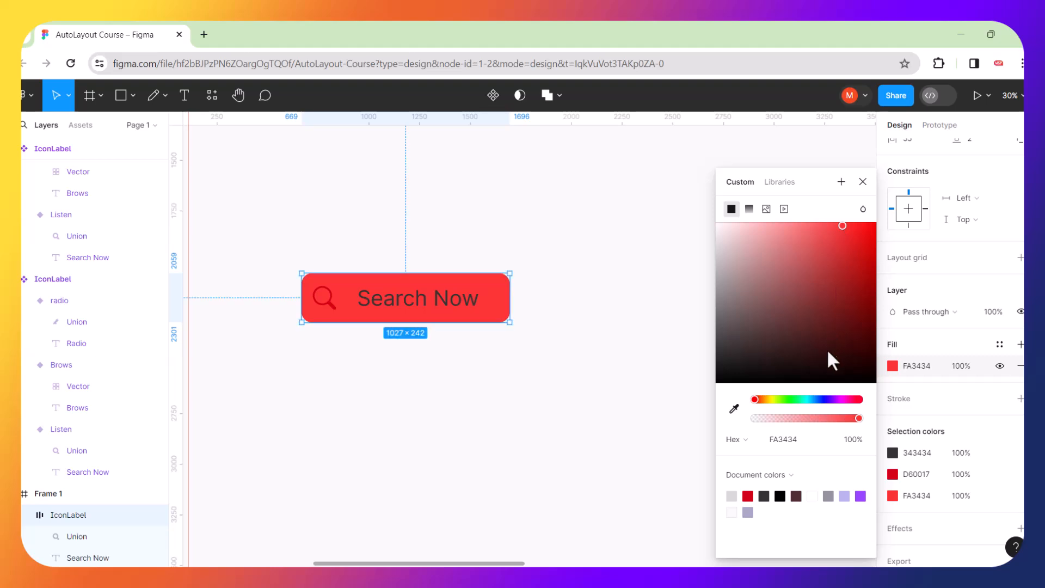
{"action": "left_click", "coordinate": [812, 400]}
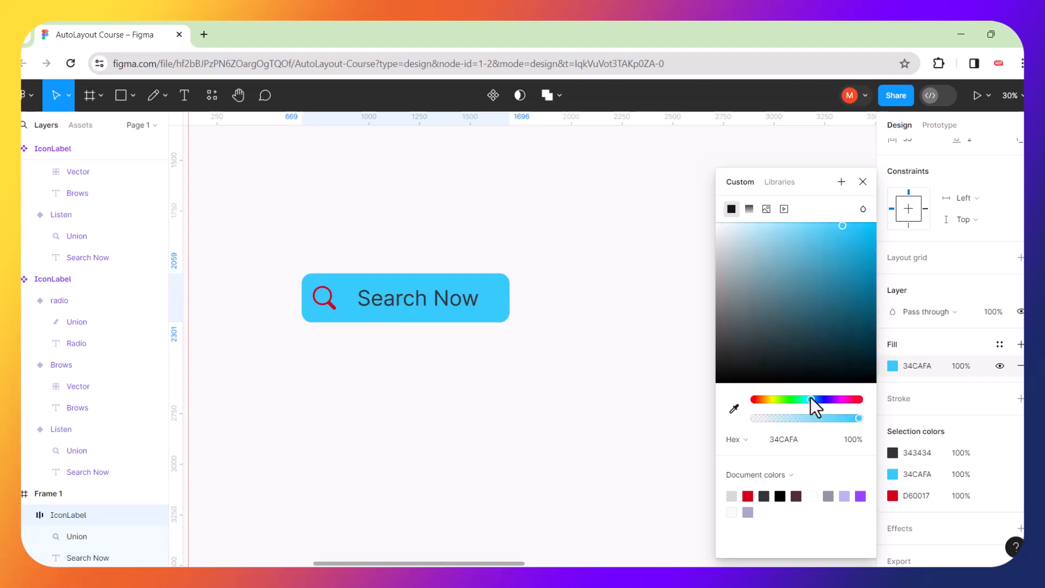
{"action": "left_click", "coordinate": [841, 231]}
{"action": "left_click", "coordinate": [848, 234]}
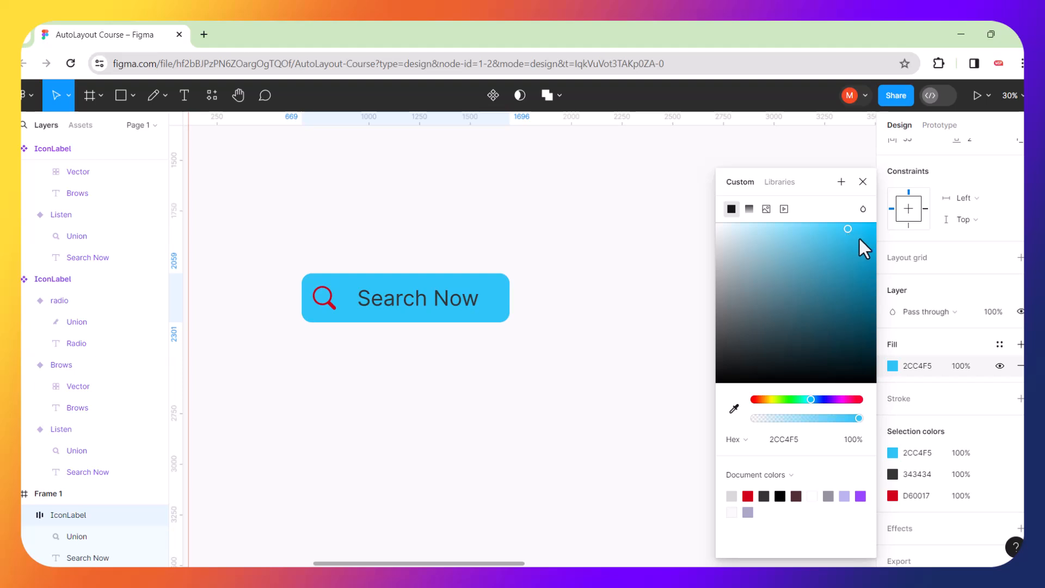
{"action": "left_click", "coordinate": [860, 238]}
{"action": "left_click", "coordinate": [855, 241]}
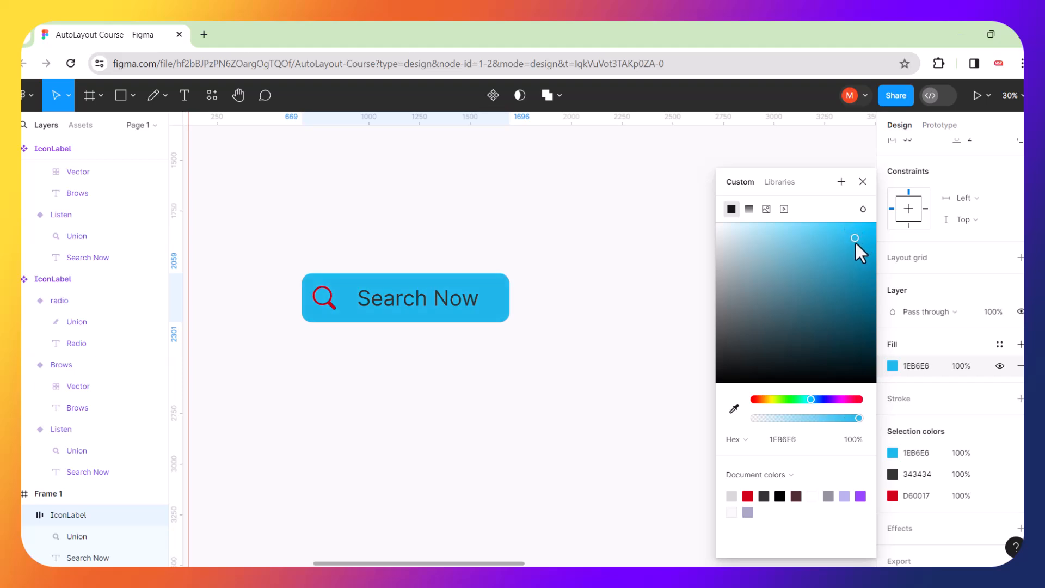
{"action": "left_click", "coordinate": [868, 235]}
{"action": "left_click", "coordinate": [861, 228]}
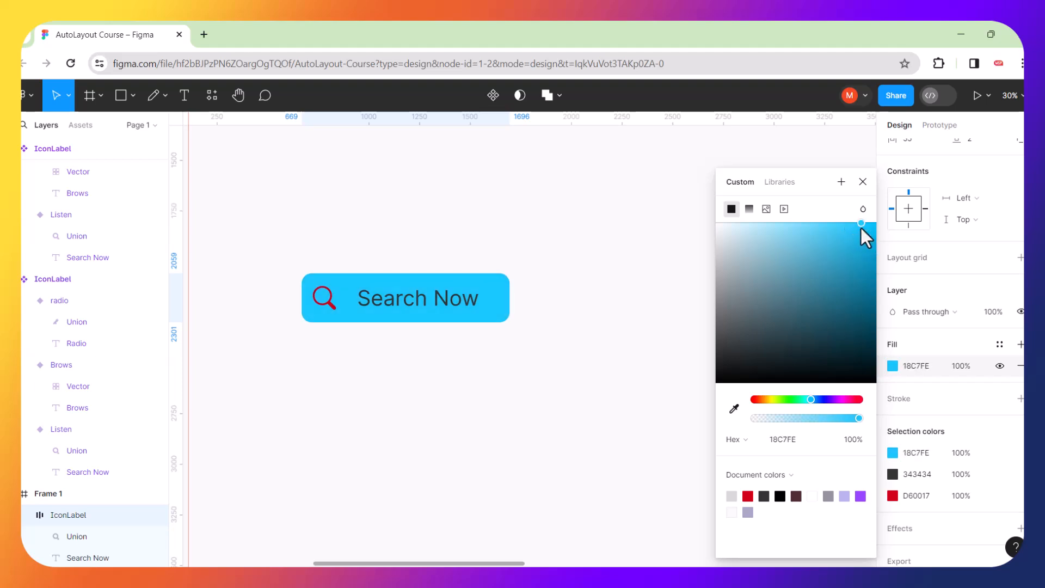
{"action": "left_click", "coordinate": [641, 311]}
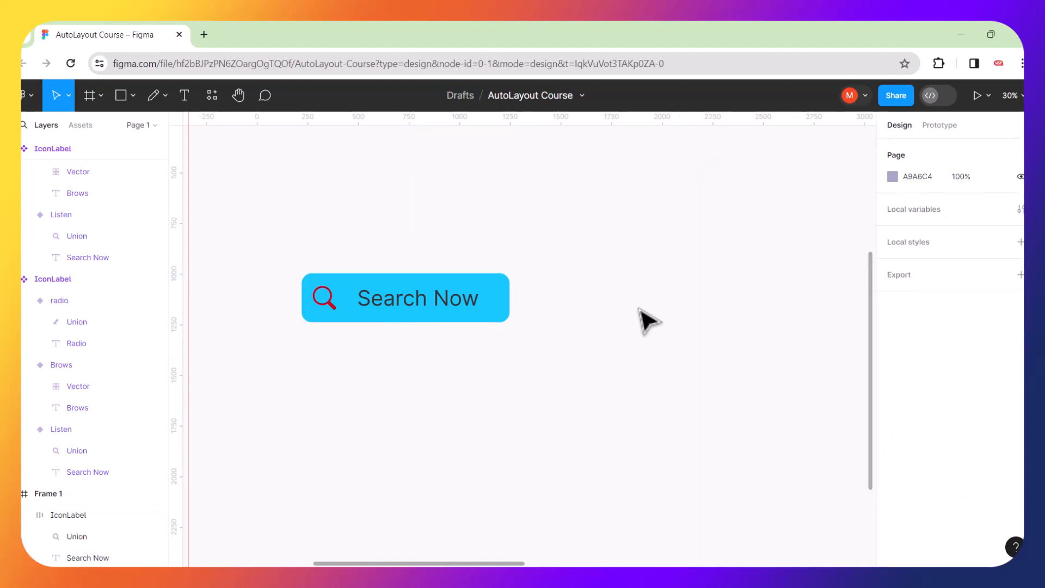
Set the fill colour of the Search Now text in the blue frame to FFFFFF.
{"action": "double_click", "coordinate": [443, 309]}
{"action": "left_click", "coordinate": [895, 494]}
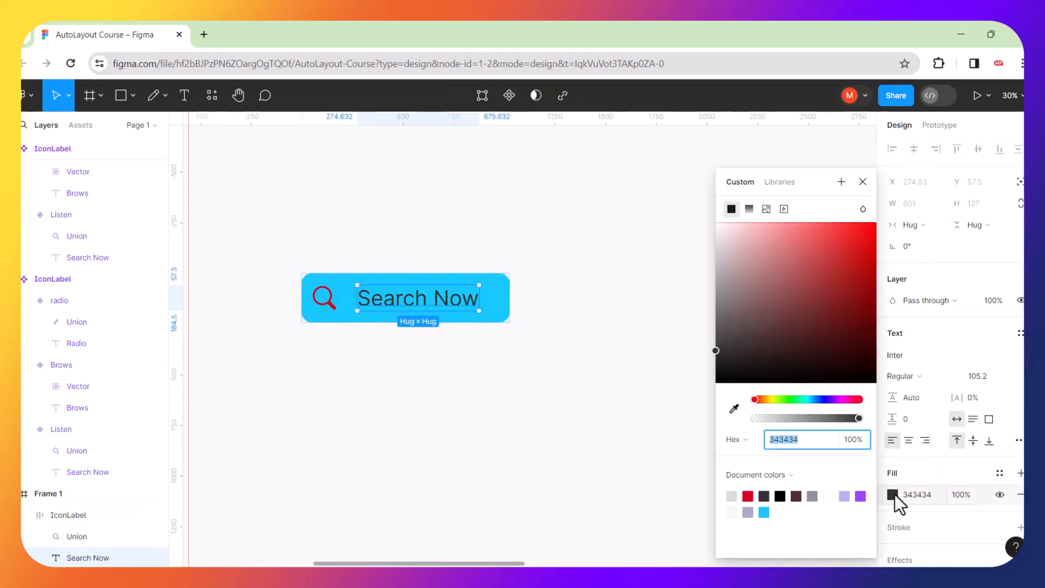
{"action": "type", "text": "ffffff"}
{"action": "key", "text": "Return"}
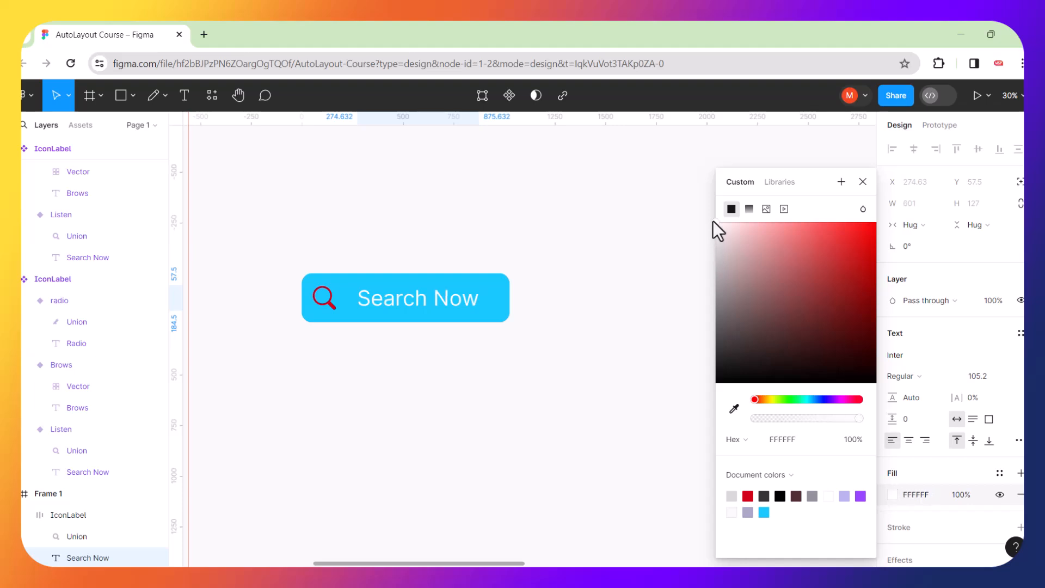
{"action": "left_click", "coordinate": [329, 298]}
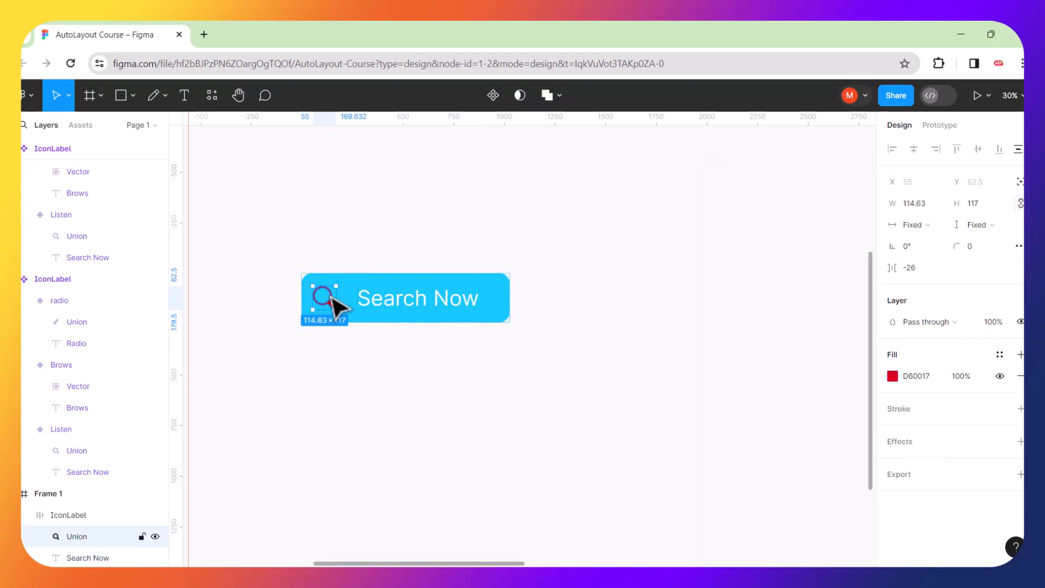
{"action": "left_click", "coordinate": [892, 375]}
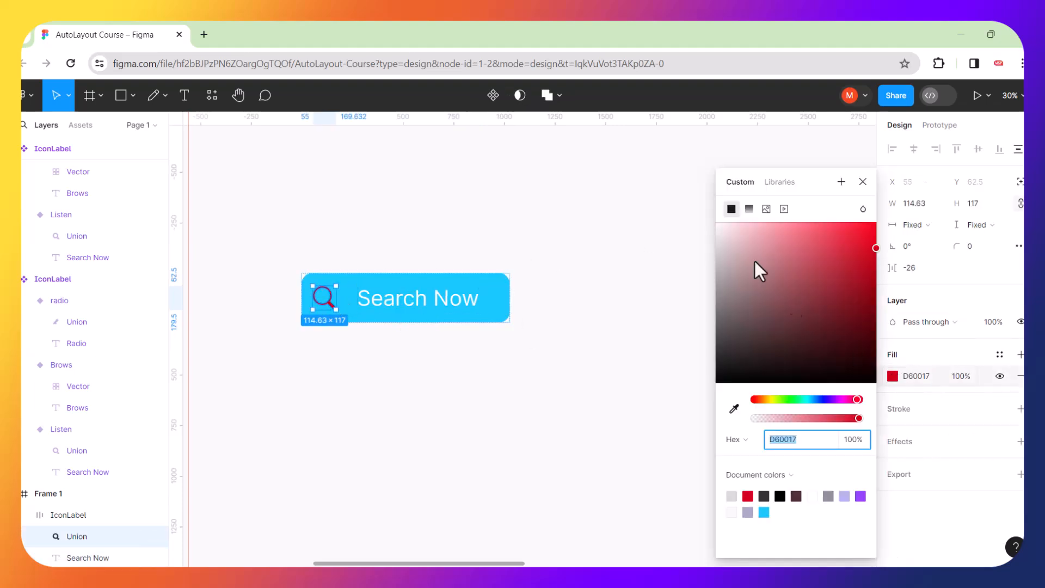
{"action": "left_click", "coordinate": [714, 231]}
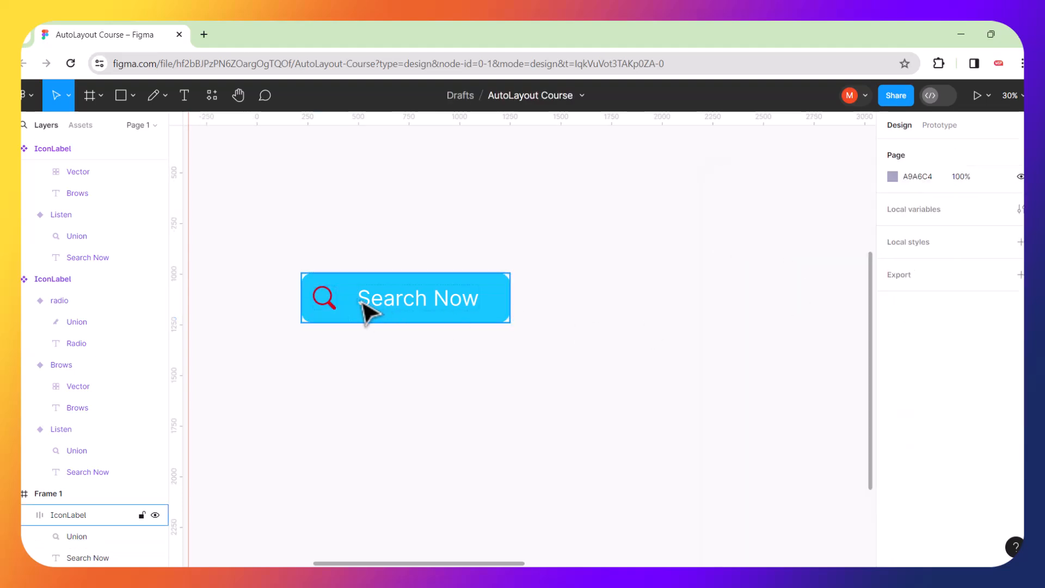
Change the fill of the magnifier icon in the blue Search Now frame to white.
{"action": "left_click", "coordinate": [329, 297]}
{"action": "left_click", "coordinate": [330, 299]}
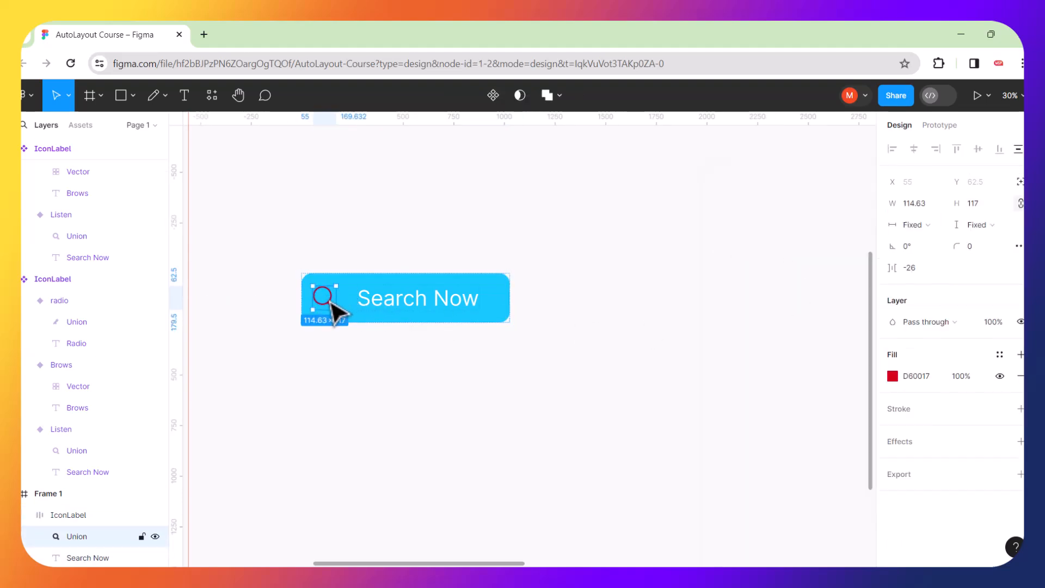
{"action": "left_click", "coordinate": [893, 376]}
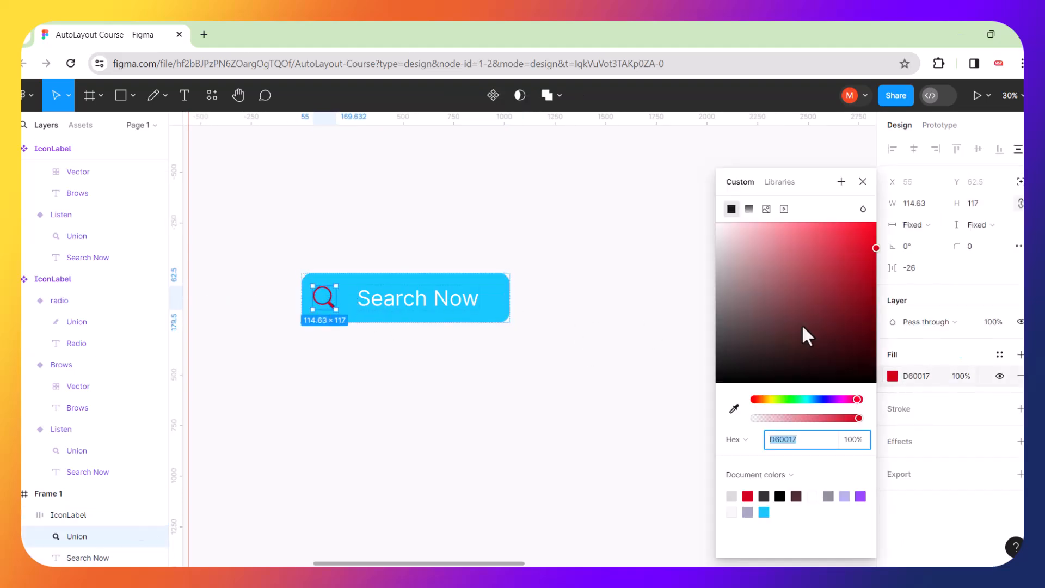
{"action": "left_click", "coordinate": [718, 230]}
{"action": "left_click", "coordinate": [618, 286]}
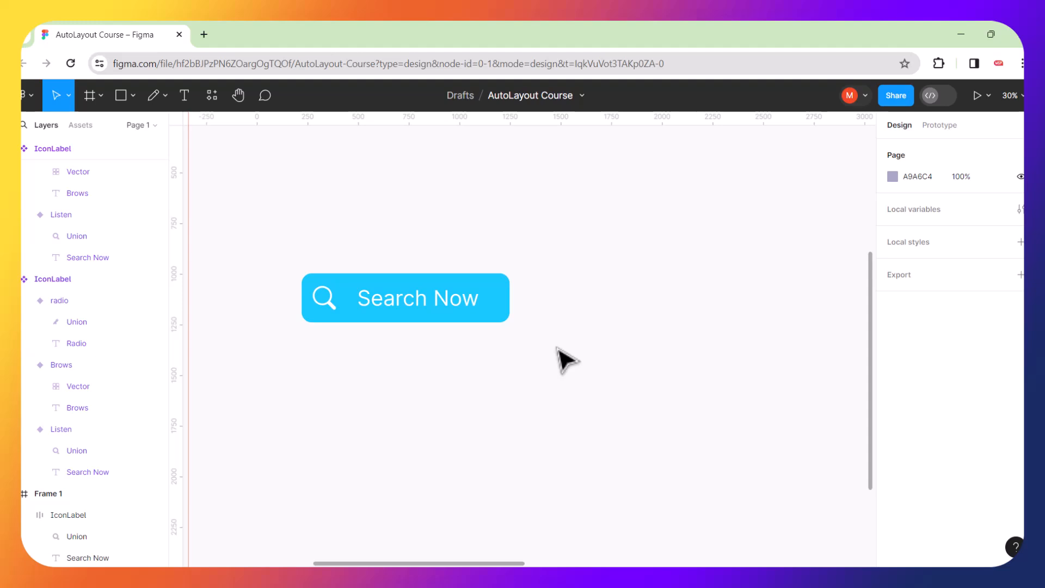
Convert the blue Search Now frame into a component and add a second variant to it.
{"action": "left_click", "coordinate": [496, 285]}
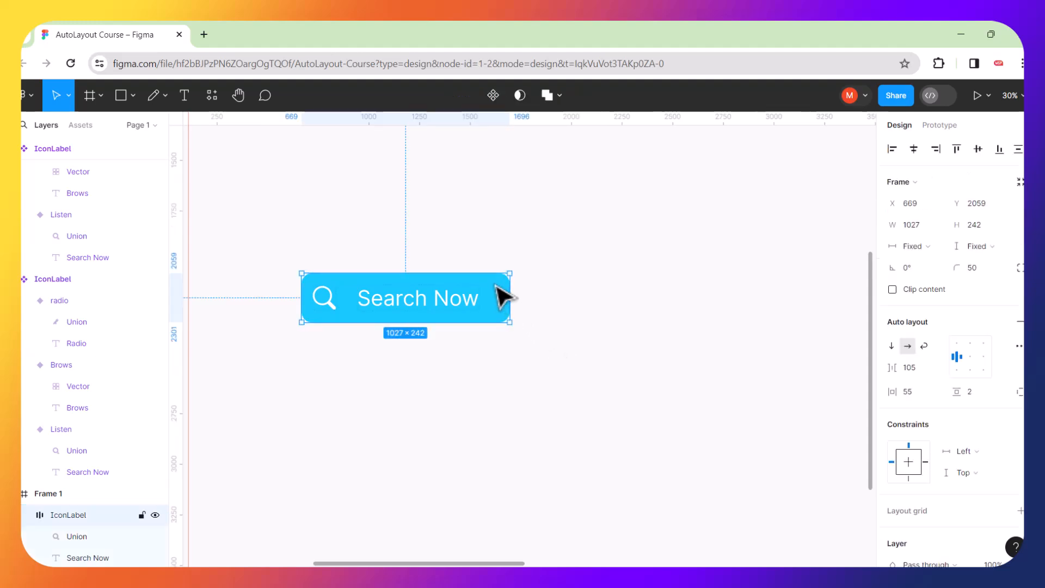
{"action": "left_click", "coordinate": [493, 98]}
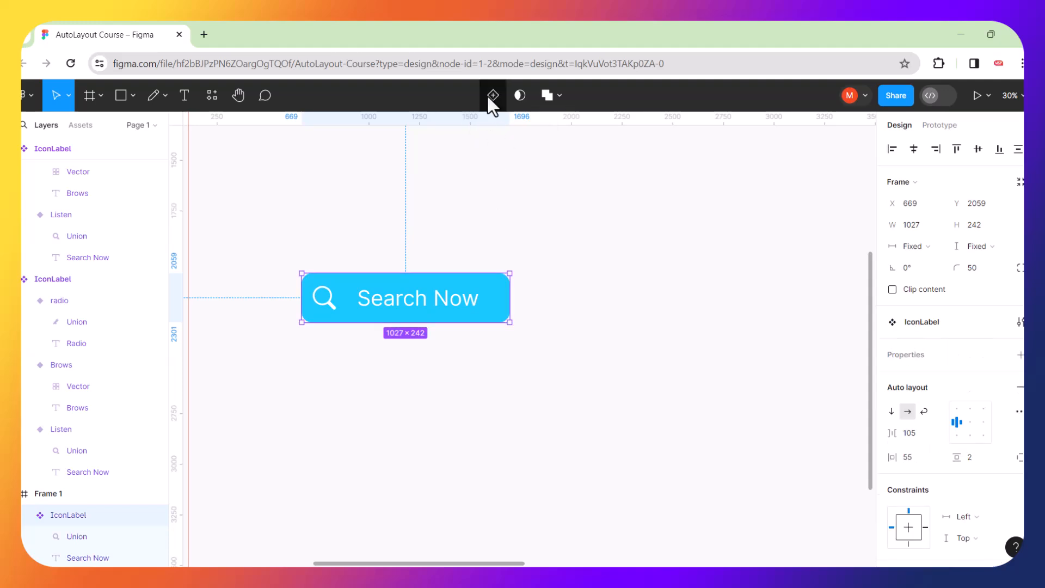
{"action": "left_click", "coordinate": [495, 96]}
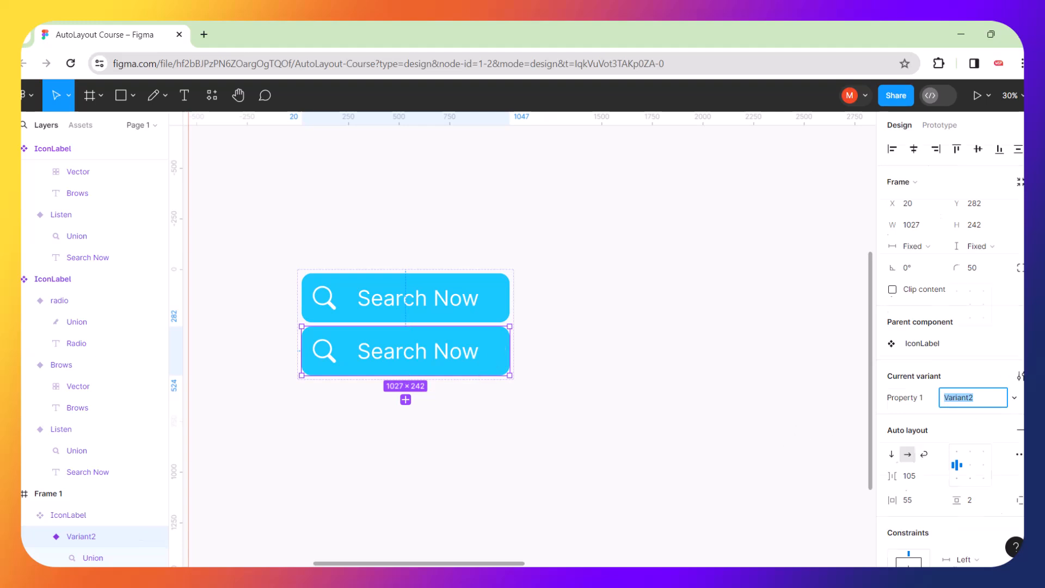
Remove the blue fill from the second variant of the Search Now component.
{"action": "scroll", "coordinate": [1007, 381], "scroll_direction": "down", "scroll_amount": 2}
{"action": "scroll", "coordinate": [952, 354], "scroll_direction": "down", "scroll_amount": 2}
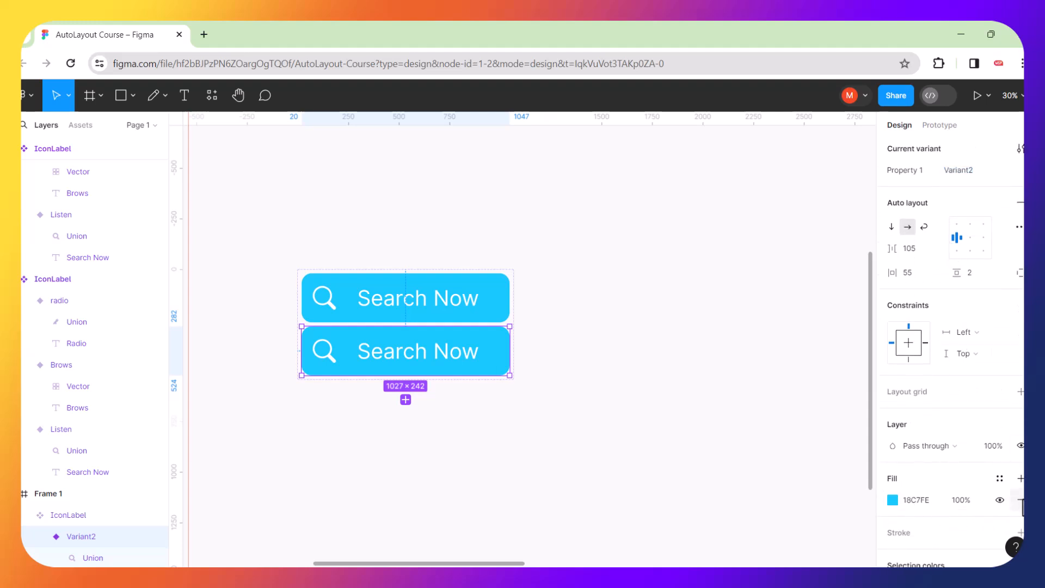
{"action": "left_click", "coordinate": [1018, 501]}
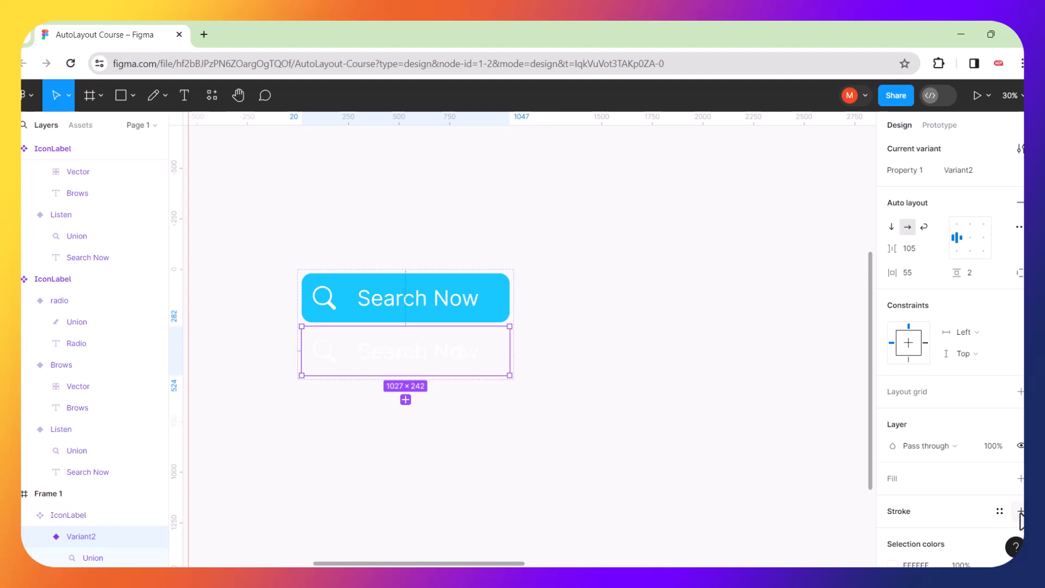
Add a stroke to the second variant and sample its colour from the blue fill of the first variant.
{"action": "left_click", "coordinate": [1021, 511]}
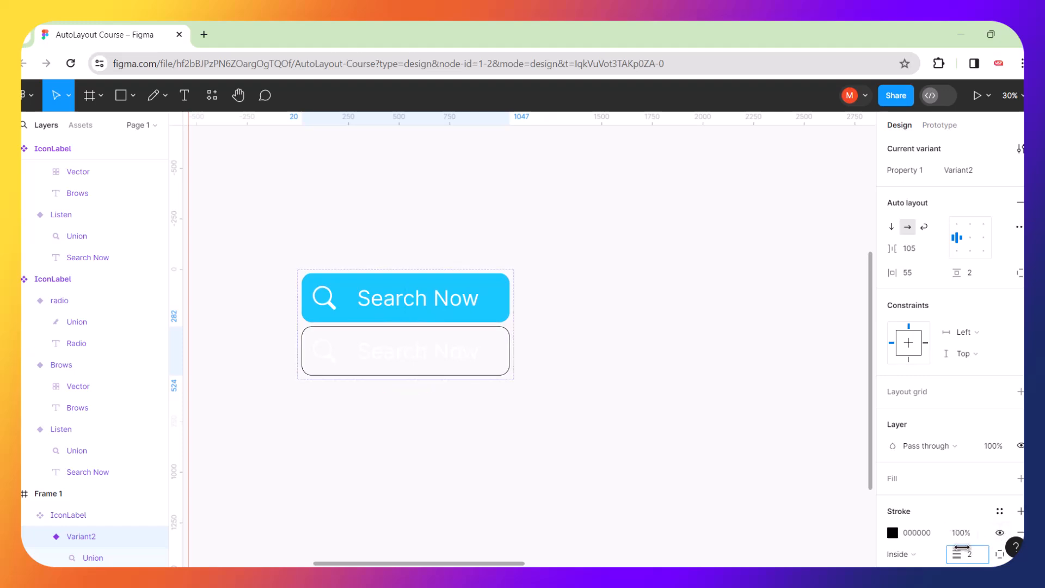
{"action": "left_click", "coordinate": [894, 533]}
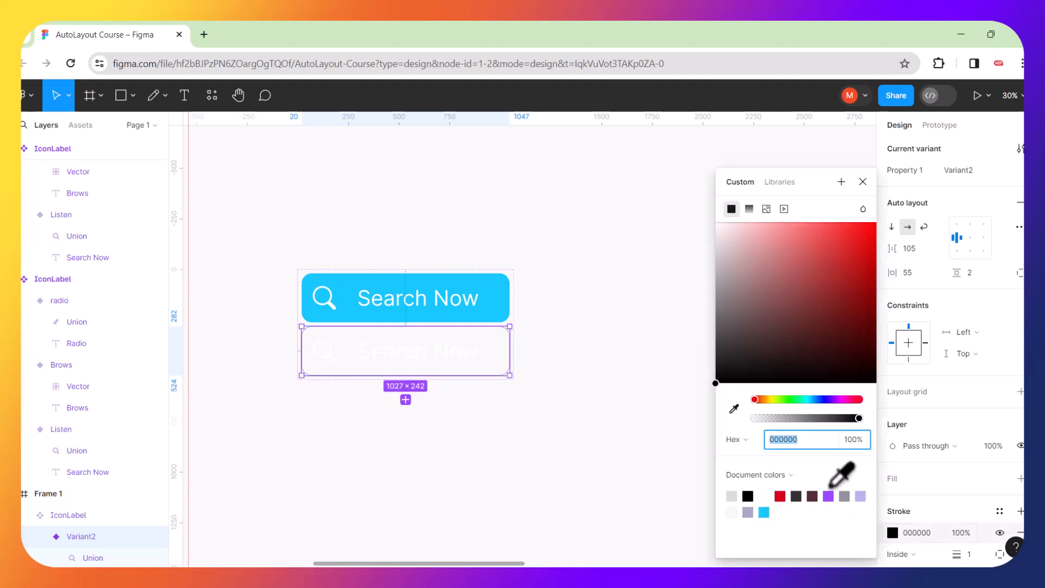
{"action": "left_click", "coordinate": [734, 409]}
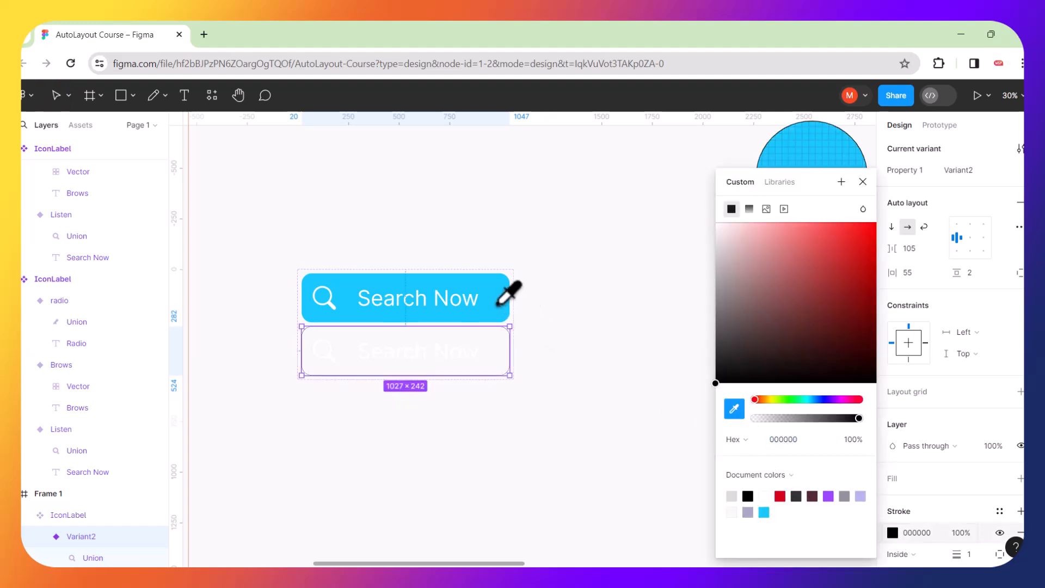
{"action": "left_click", "coordinate": [498, 306]}
Recolour the Search Now text in the second variant to 18C7FE by sampling the first variant's blue fill.
{"action": "double_click", "coordinate": [474, 361]}
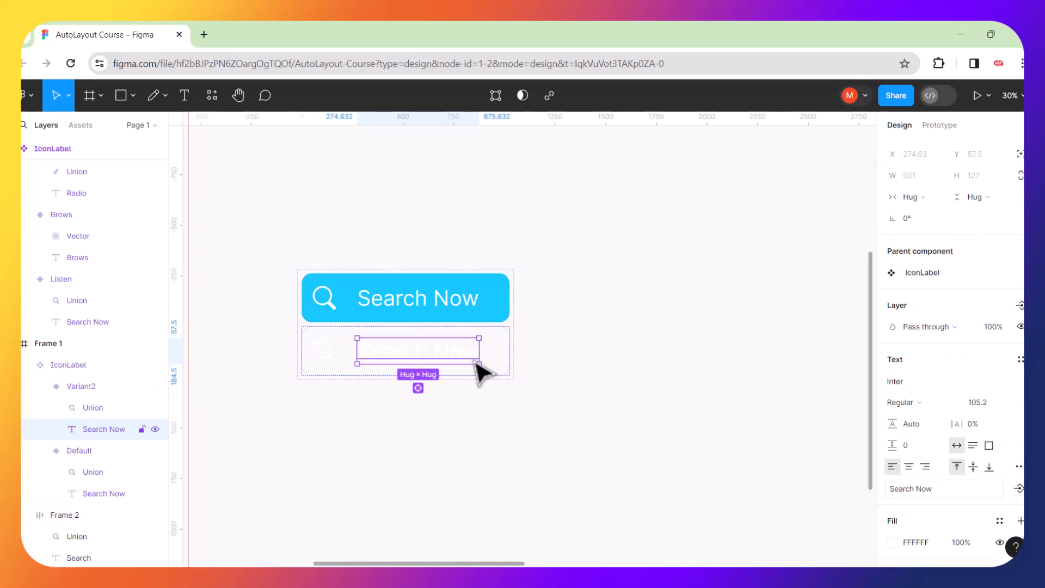
{"action": "left_click", "coordinate": [891, 544]}
{"action": "left_click", "coordinate": [734, 409]}
{"action": "left_click", "coordinate": [497, 306]}
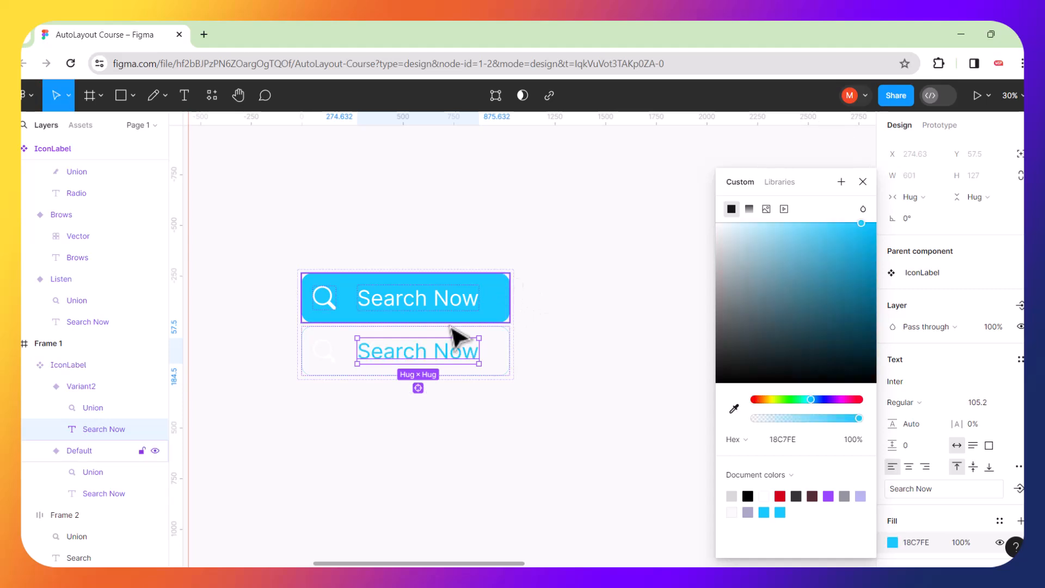
Set the fill of the Vector layer inside the second variant's magnifier icon to the sampled blue 18C7FE.
{"action": "double_click", "coordinate": [334, 351]}
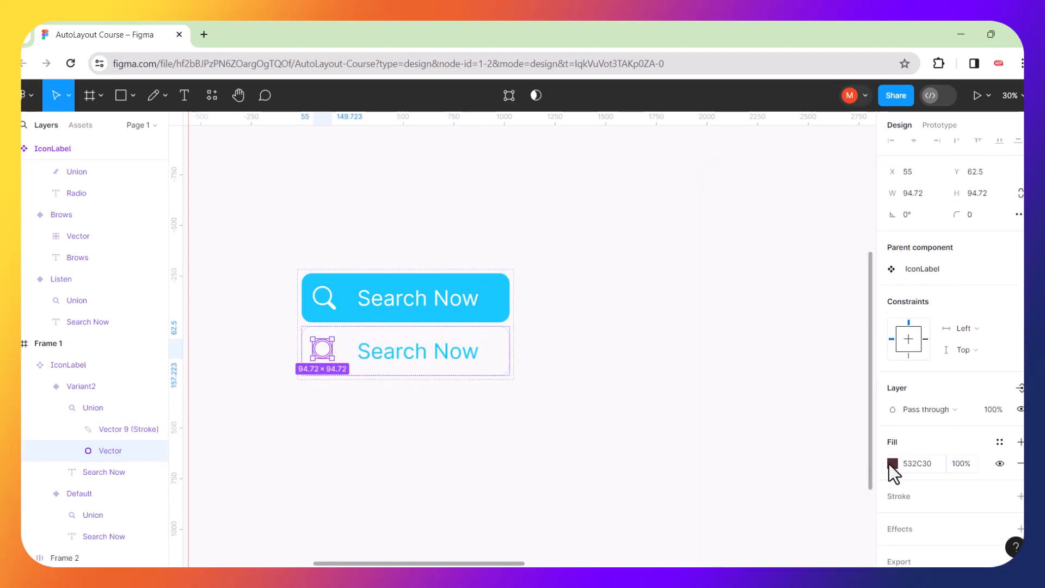
{"action": "left_click", "coordinate": [892, 464]}
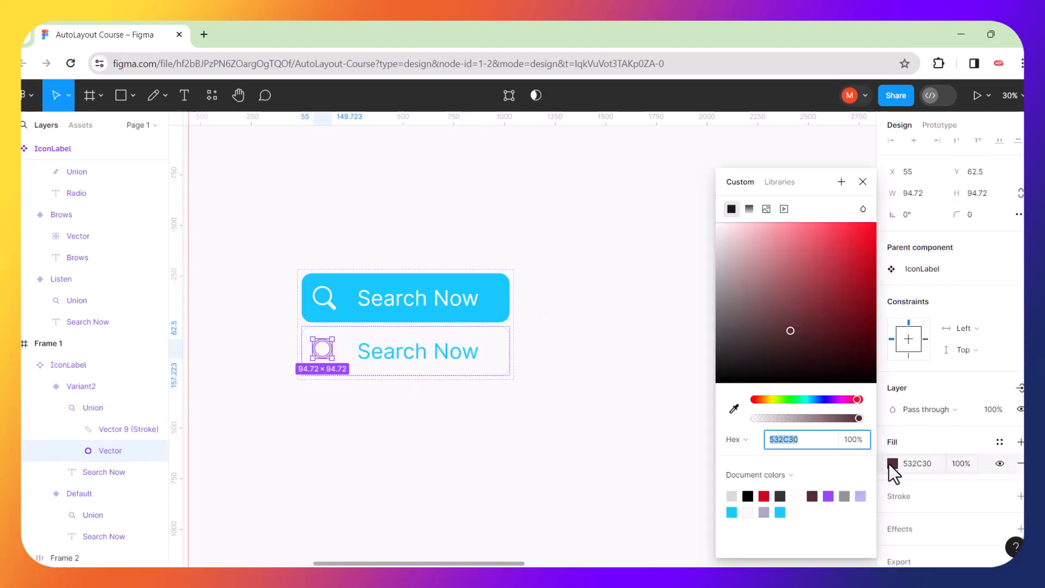
{"action": "left_click", "coordinate": [734, 408]}
{"action": "left_click", "coordinate": [497, 308]}
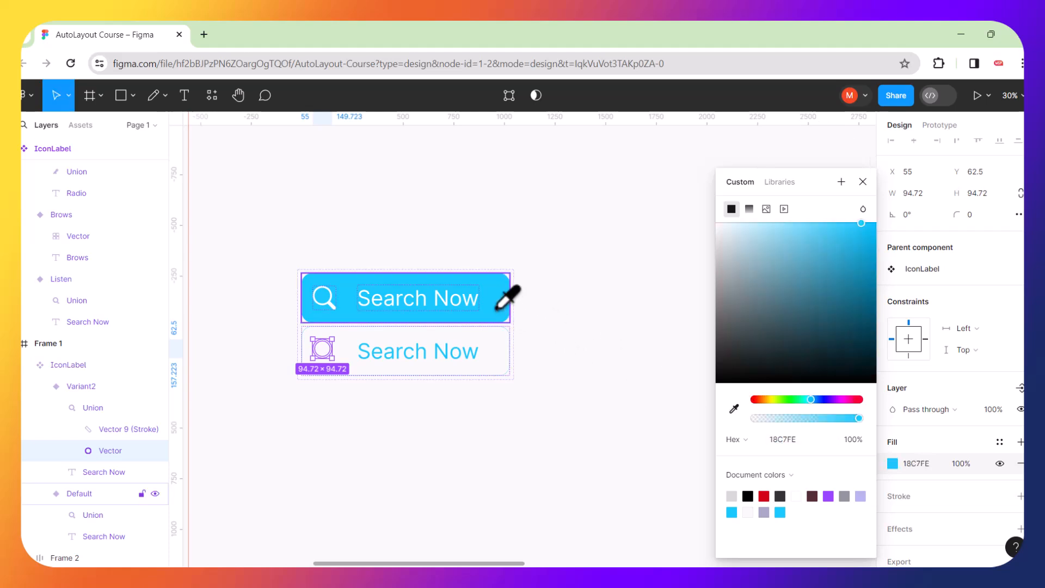
{"action": "left_click", "coordinate": [602, 401]}
Recolour the whole Union magnifier icon in the second variant with the blue sampled from the first variant.
{"action": "left_click", "coordinate": [331, 352]}
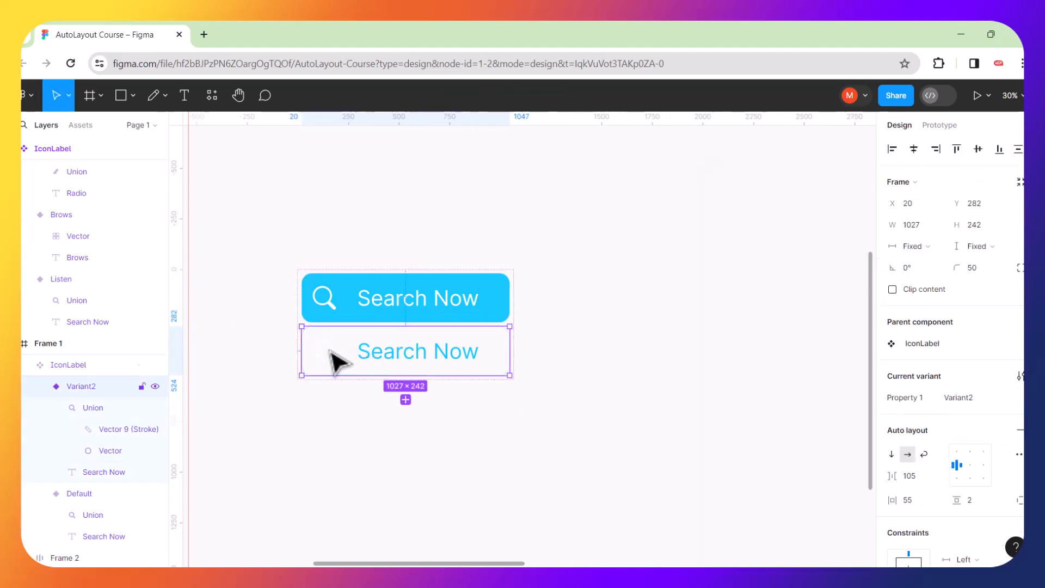
{"action": "double_click", "coordinate": [332, 353]}
{"action": "double_click", "coordinate": [336, 360]}
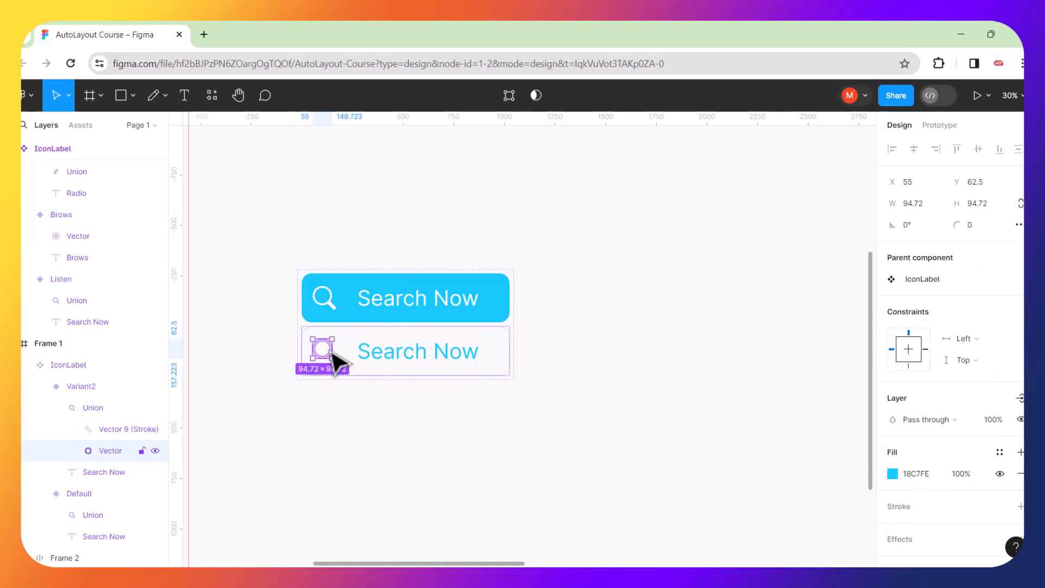
{"action": "left_click", "coordinate": [359, 405]}
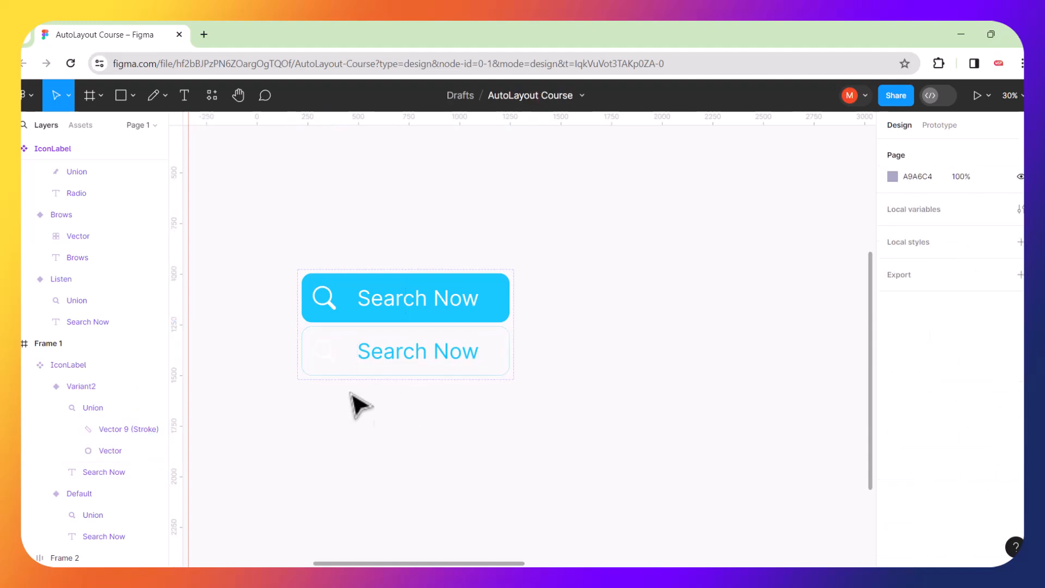
{"action": "left_click", "coordinate": [330, 354]}
{"action": "left_click", "coordinate": [329, 354]}
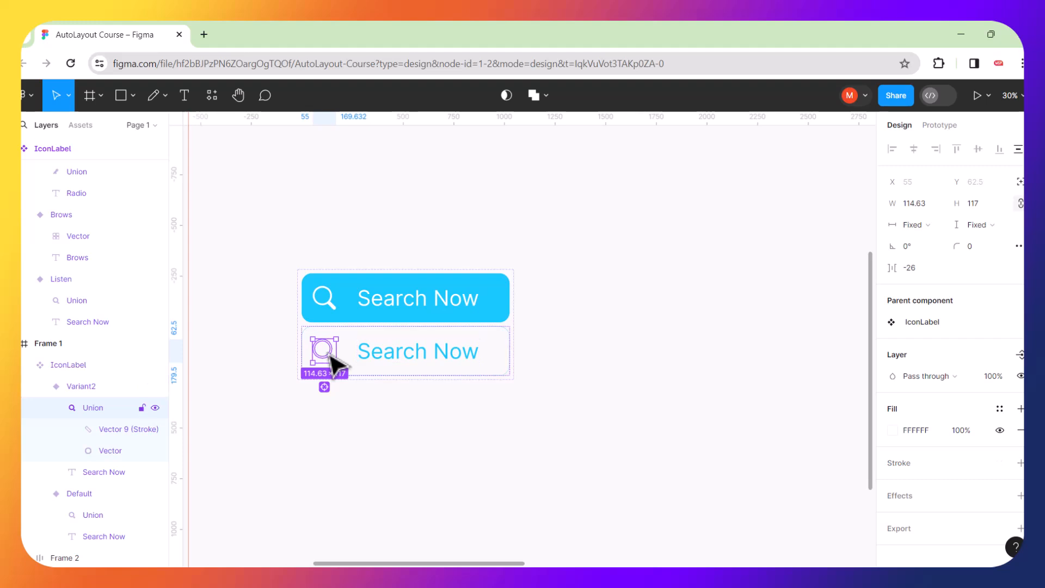
{"action": "left_click", "coordinate": [893, 431]}
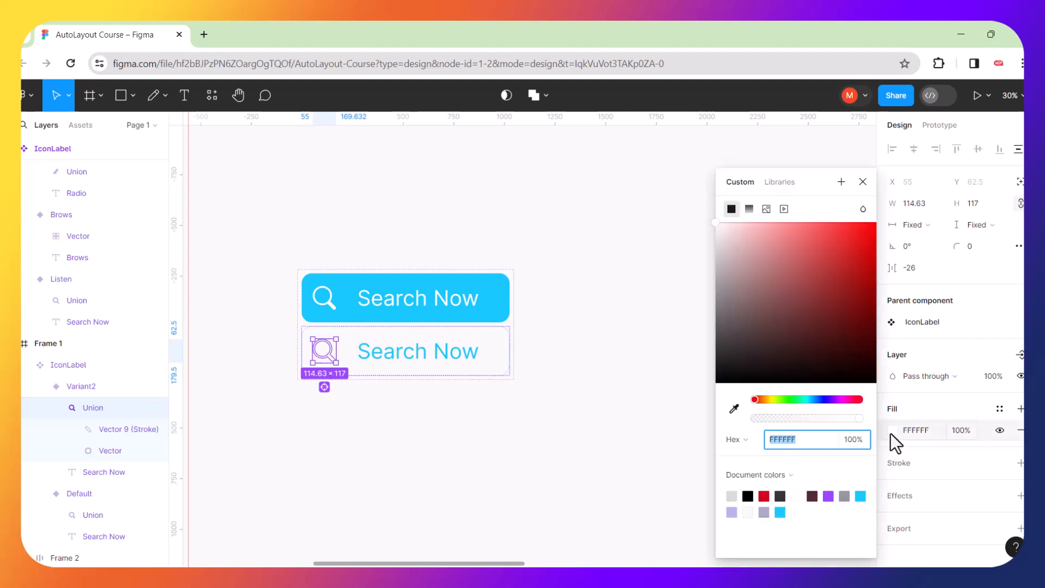
{"action": "left_click", "coordinate": [789, 325]}
{"action": "left_click", "coordinate": [730, 411]}
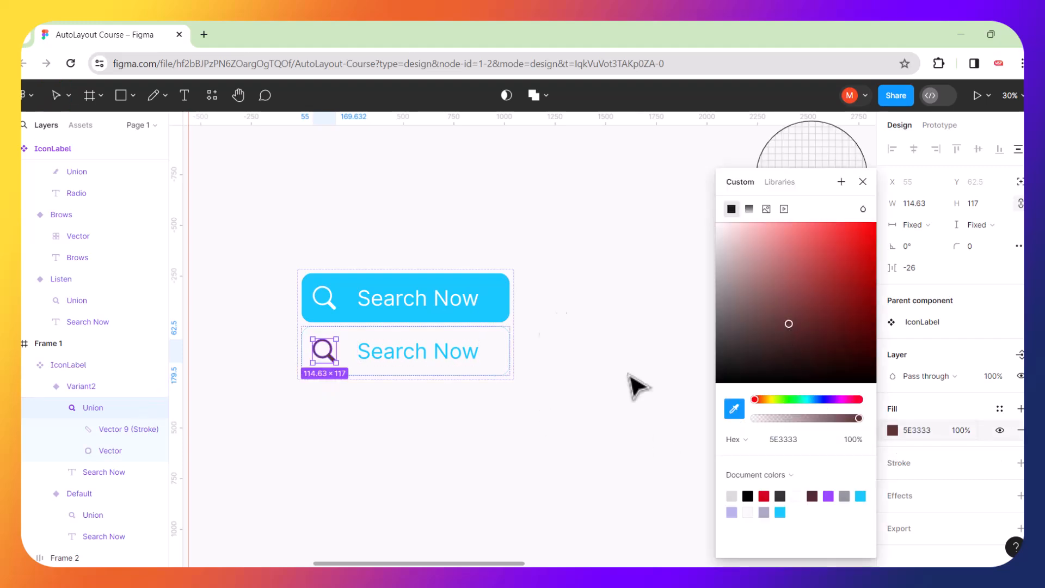
{"action": "left_click", "coordinate": [500, 306]}
{"action": "left_click", "coordinate": [597, 399]}
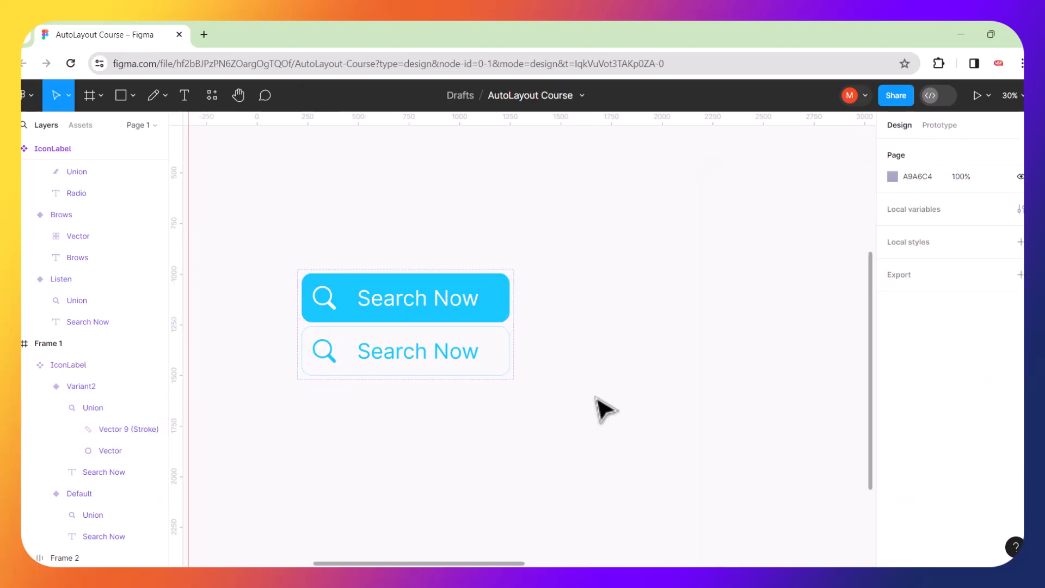
Set the vertical padding of the outlined second variant to 5.
{"action": "left_click", "coordinate": [509, 355]}
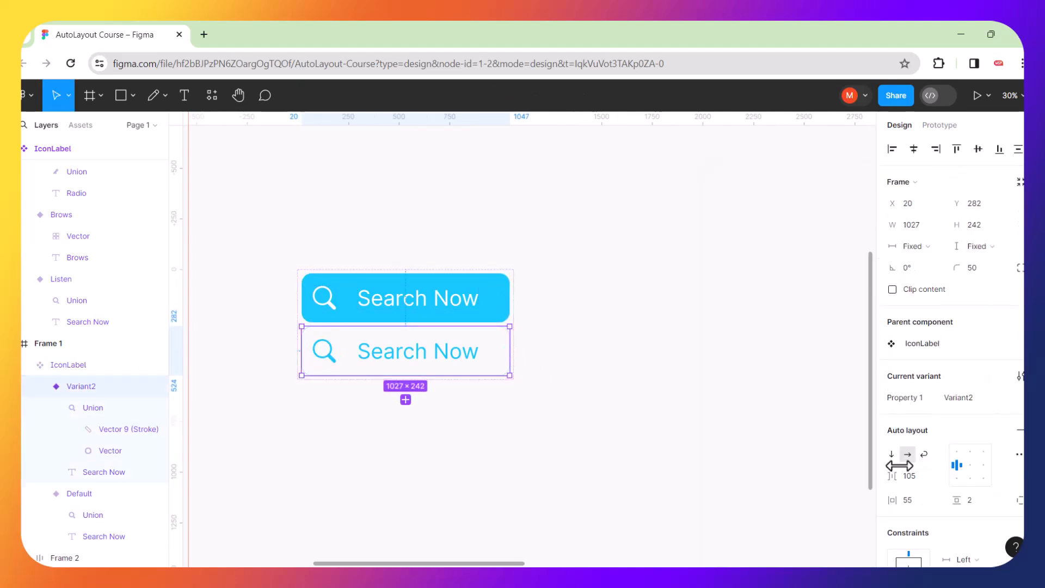
{"action": "left_click_drag", "start_coordinate": [957, 497], "coordinate": [968, 497]}
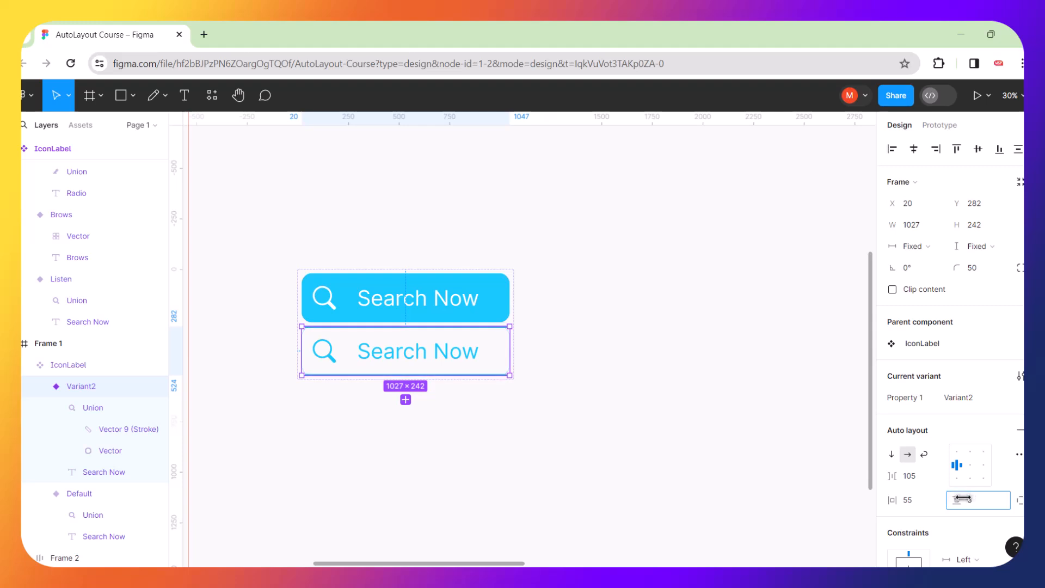
{"action": "left_click", "coordinate": [714, 422]}
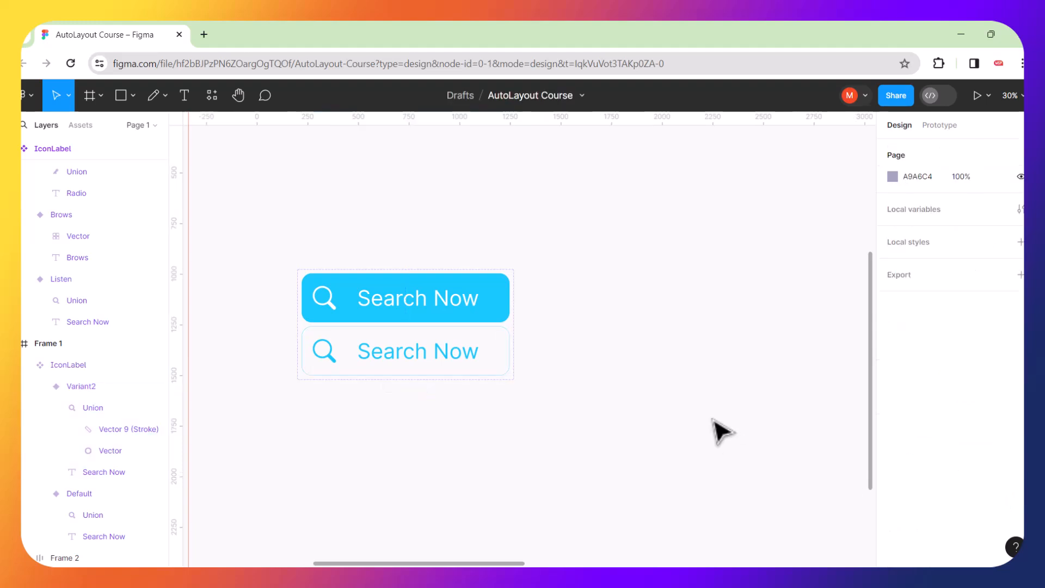
Set the stroke weight of the outlined second variant to 5.
{"action": "left_click", "coordinate": [508, 345]}
{"action": "scroll", "coordinate": [512, 347], "scroll_direction": "up", "scroll_amount": 1}
{"action": "scroll", "coordinate": [508, 345], "scroll_direction": "up", "scroll_amount": 5}
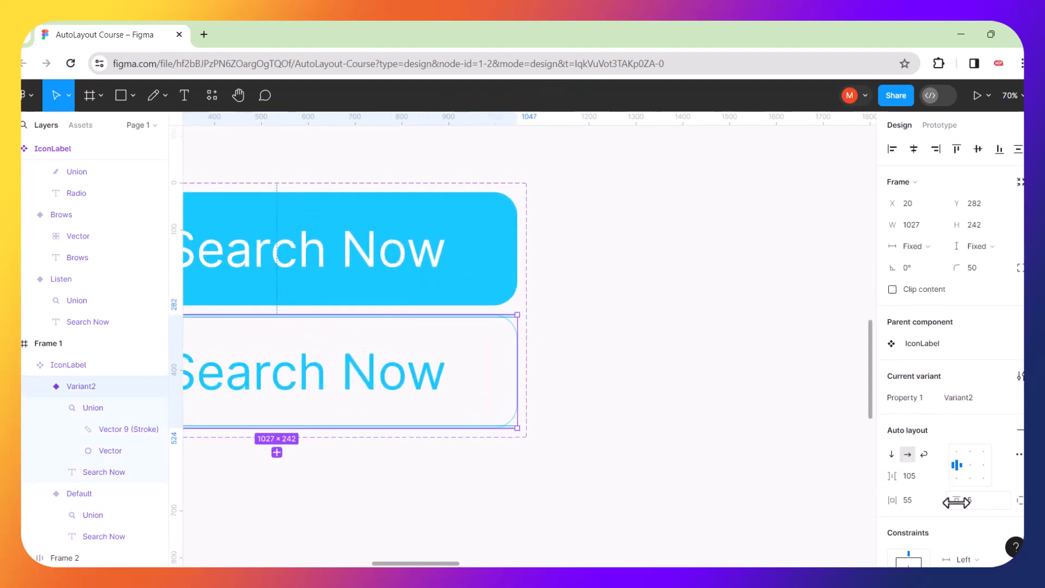
{"action": "scroll", "coordinate": [957, 502], "scroll_direction": "down", "scroll_amount": 5}
{"action": "scroll", "coordinate": [957, 502], "scroll_direction": "down", "scroll_amount": 3}
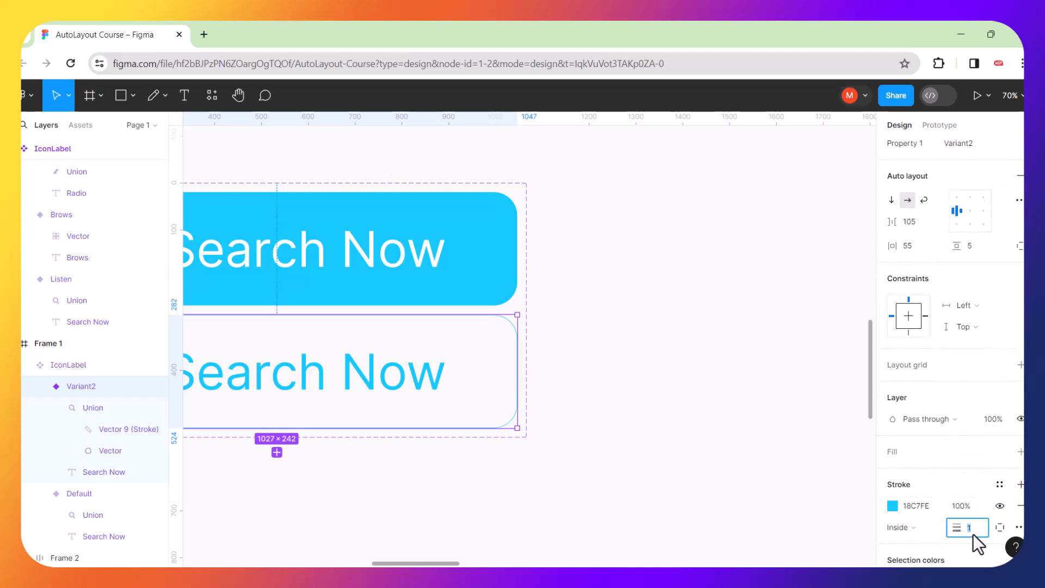
{"action": "key", "text": "Return"}
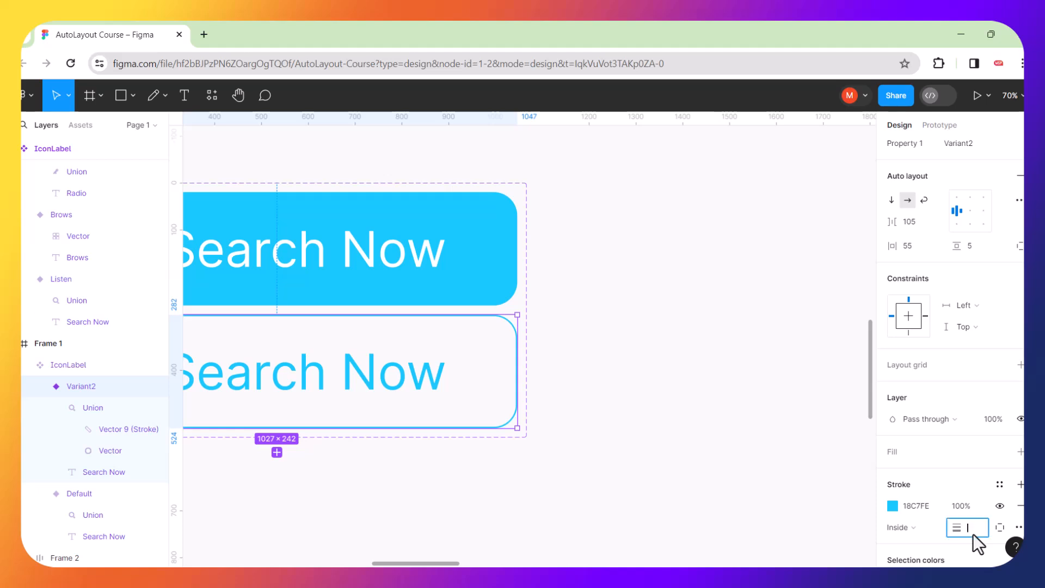
{"action": "left_click", "coordinate": [973, 534]}
{"action": "type", "text": "5"}
{"action": "key", "text": "Return"}
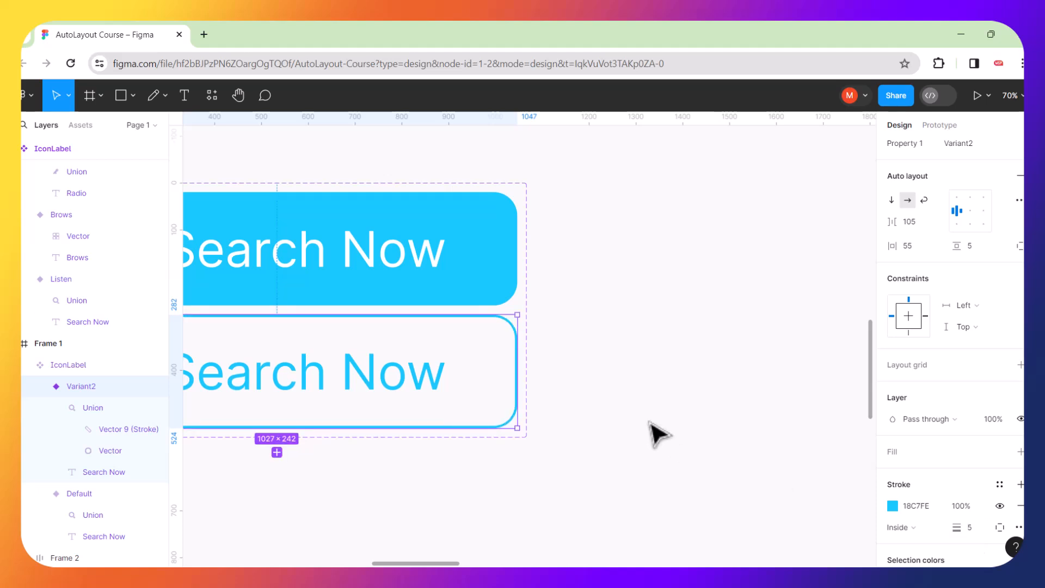
{"action": "left_click", "coordinate": [653, 428]}
Rename the component set holding the two Search Now variants to Button.
{"action": "scroll", "coordinate": [640, 375], "scroll_direction": "left", "scroll_amount": 5}
{"action": "scroll", "coordinate": [643, 376], "scroll_direction": "right", "scroll_amount": 2}
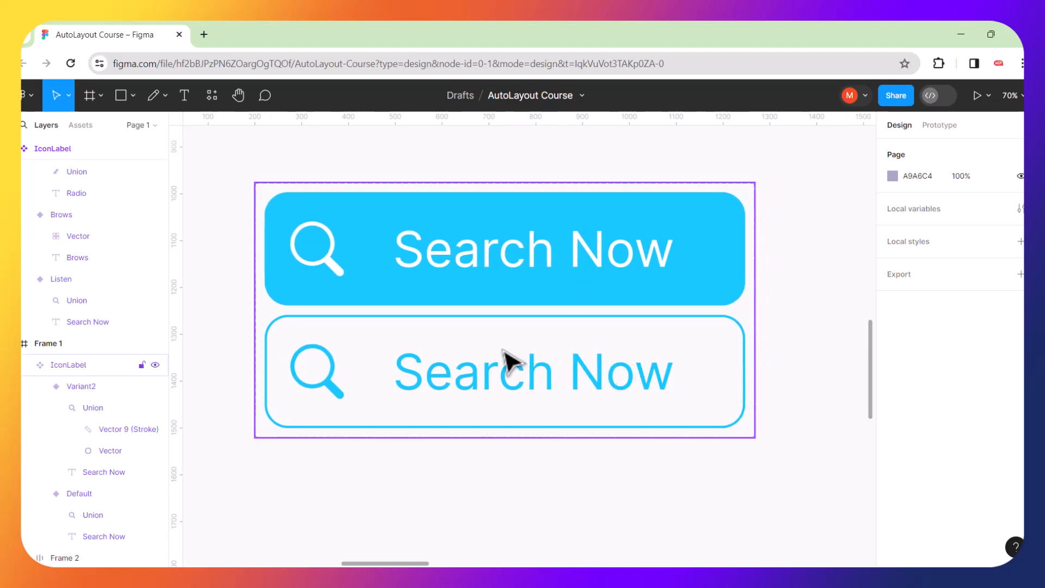
{"action": "scroll", "coordinate": [508, 362], "scroll_direction": "down", "scroll_amount": 3}
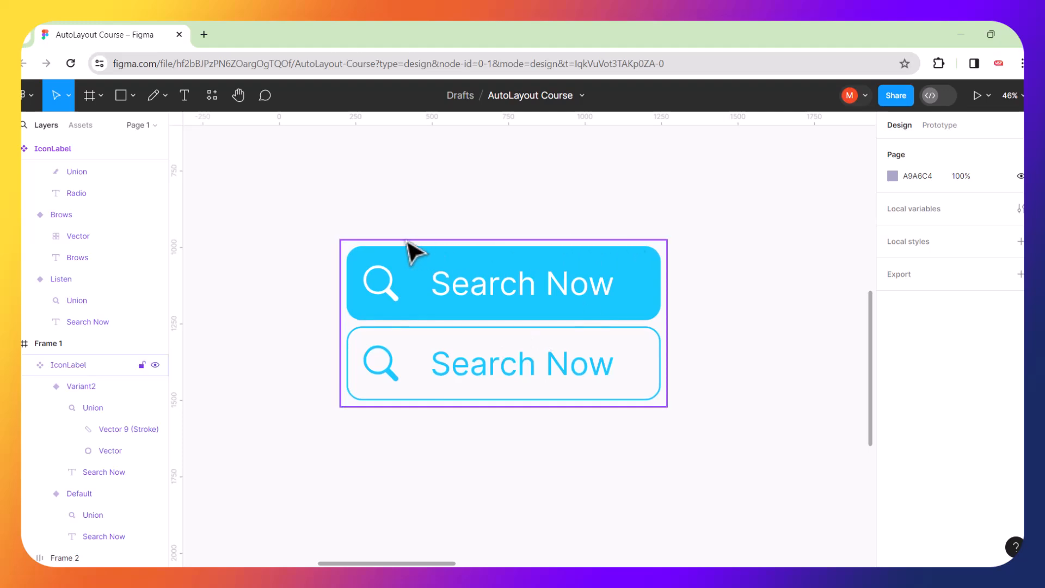
{"action": "scroll", "coordinate": [410, 244], "scroll_direction": "right", "scroll_amount": 2}
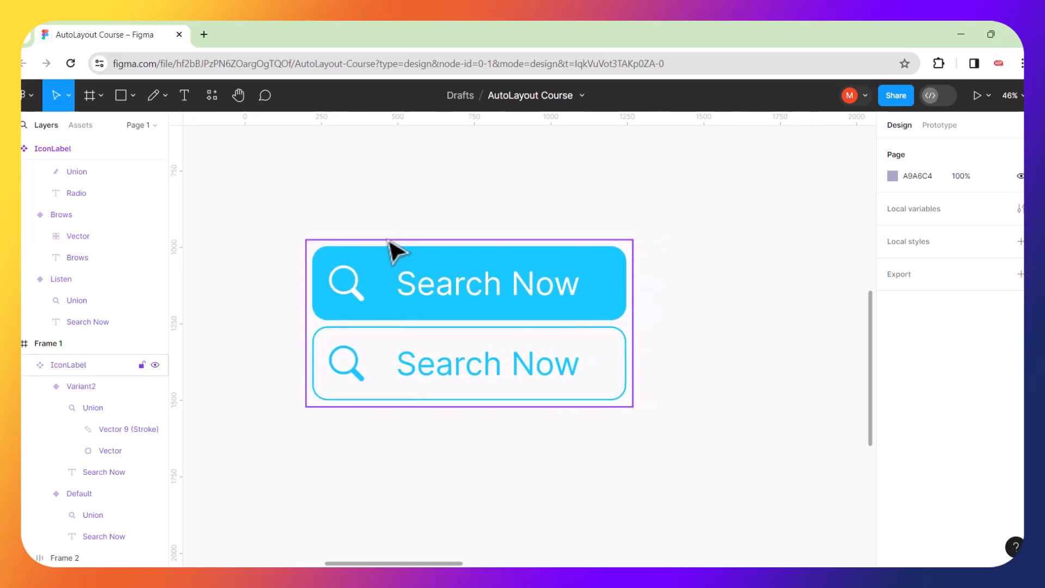
{"action": "left_click", "coordinate": [390, 242]}
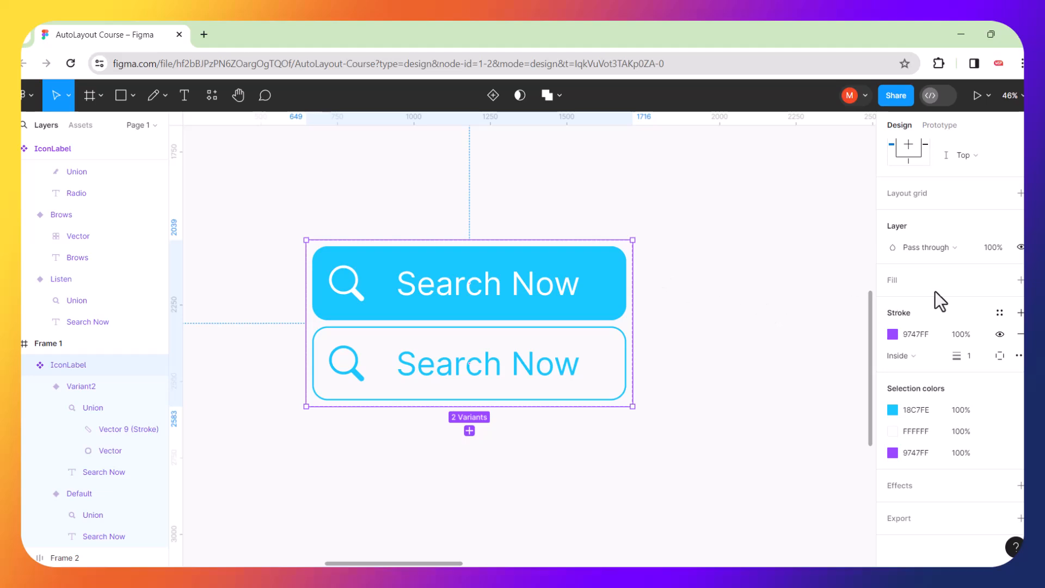
{"action": "scroll", "coordinate": [970, 292], "scroll_direction": "up", "scroll_amount": 4}
{"action": "scroll", "coordinate": [968, 287], "scroll_direction": "up", "scroll_amount": 3}
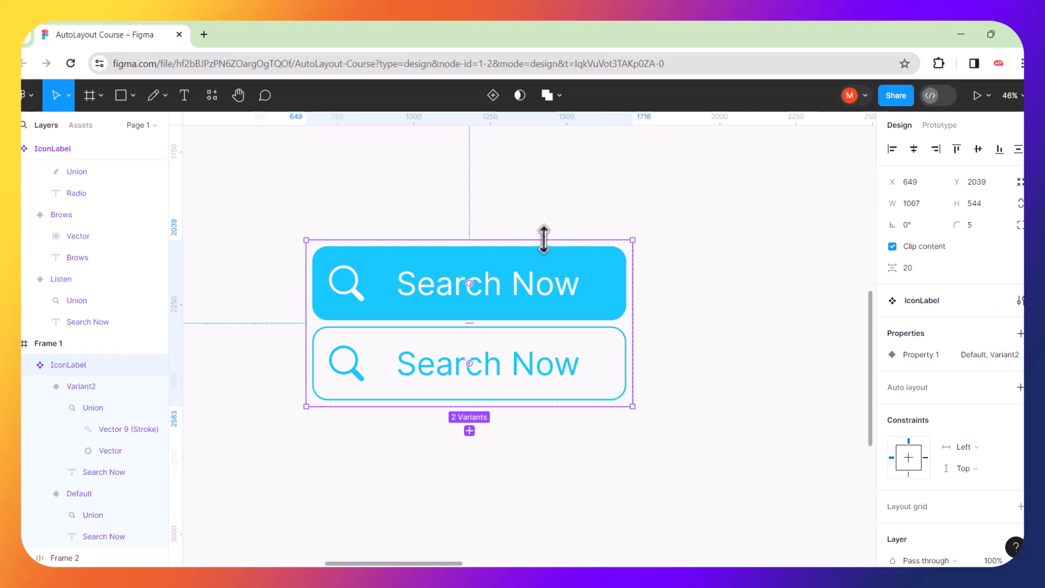
{"action": "left_click", "coordinate": [920, 301]}
{"action": "left_click", "coordinate": [959, 299]}
{"action": "left_click_drag", "start_coordinate": [958, 300], "coordinate": [853, 307]}
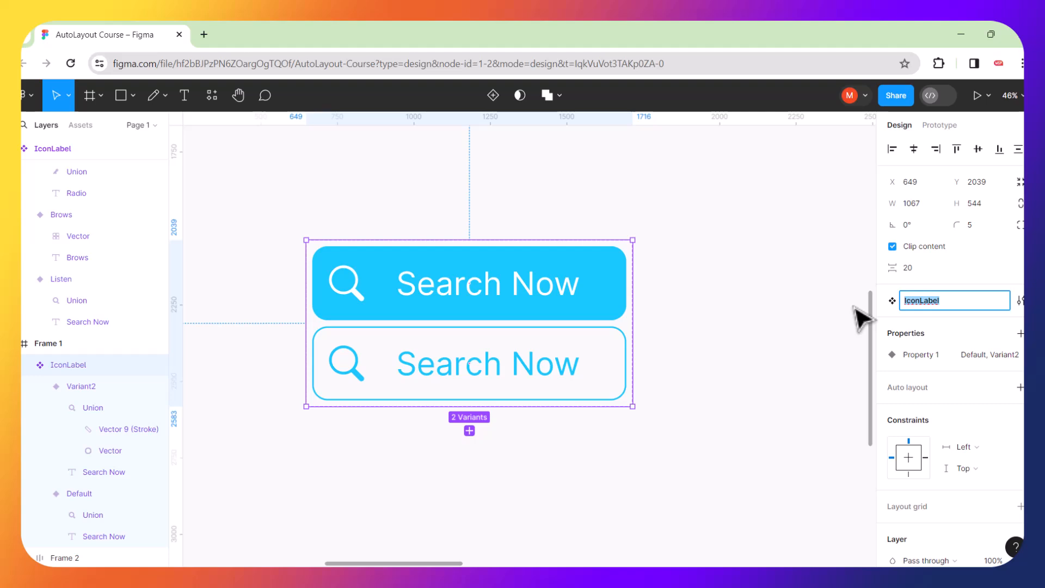
{"action": "type", "text": "Button"}
{"action": "left_click", "coordinate": [817, 323]}
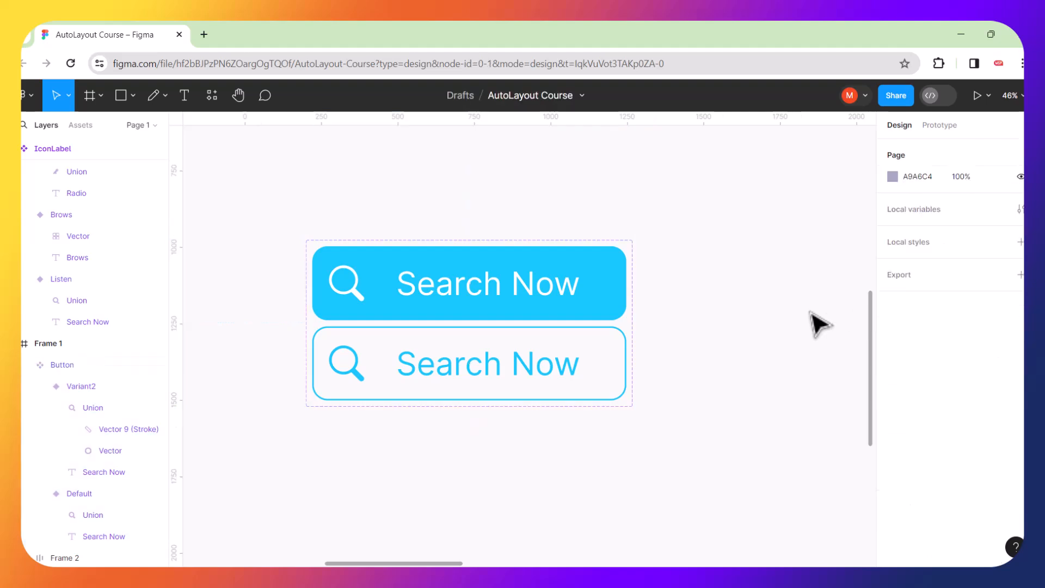
Rename the Button component's variant property Property 1 to ButtonType.
{"action": "left_click", "coordinate": [515, 241]}
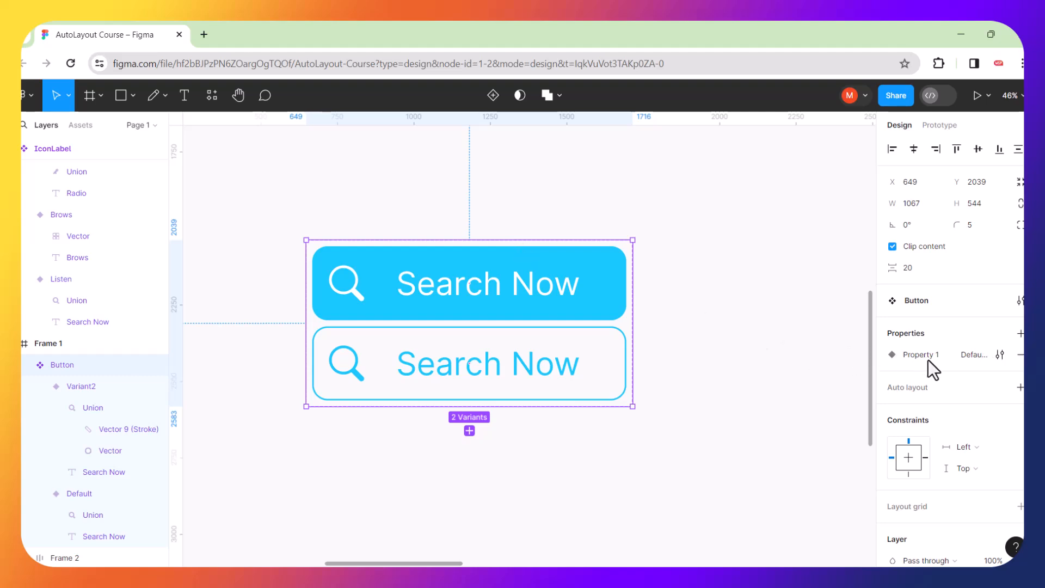
{"action": "left_click", "coordinate": [1001, 357]}
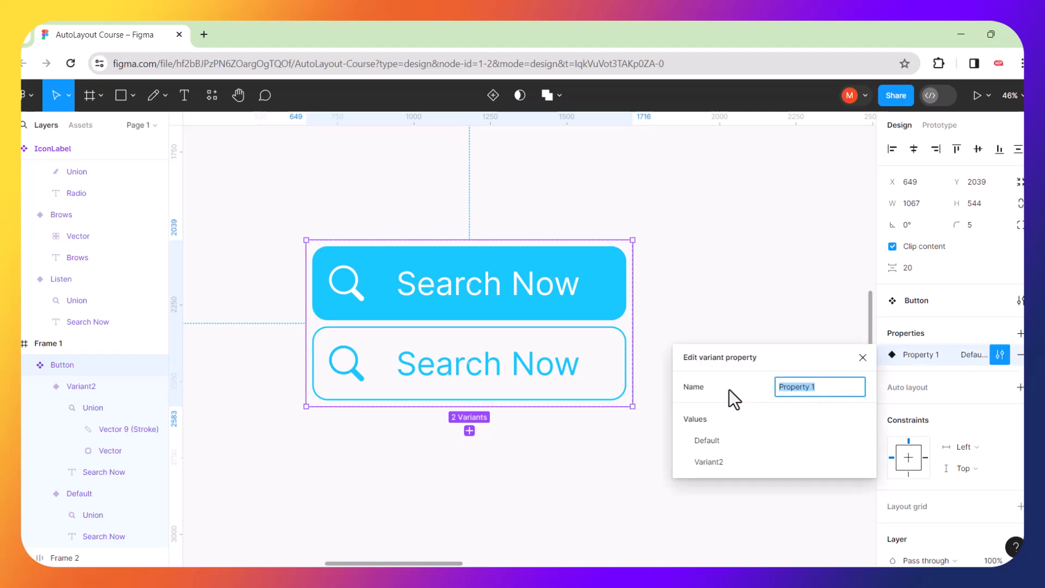
{"action": "type", "text": "ButtonType"}
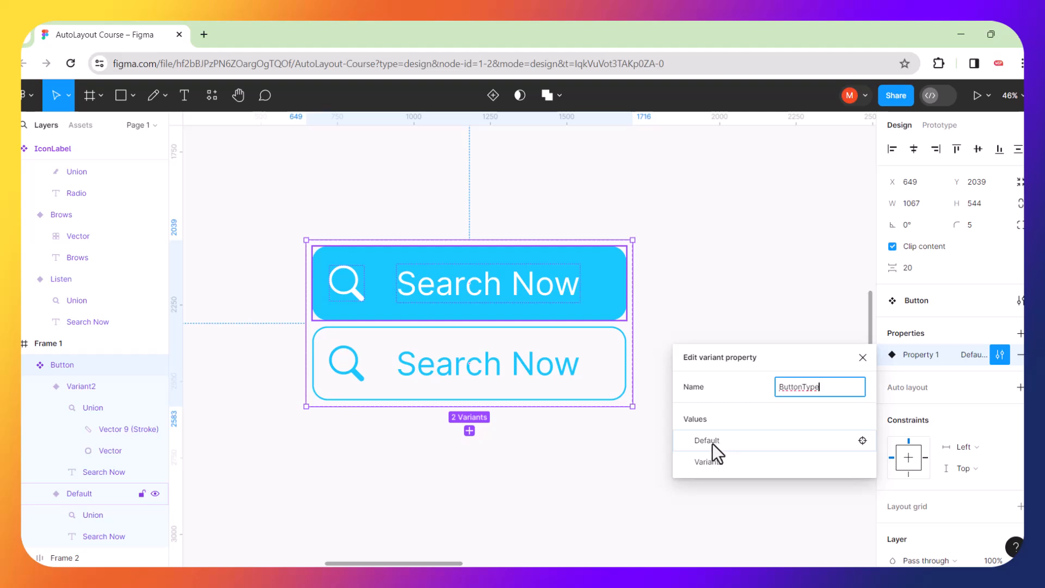
{"action": "key", "text": "Return"}
{"action": "left_click", "coordinate": [728, 452]}
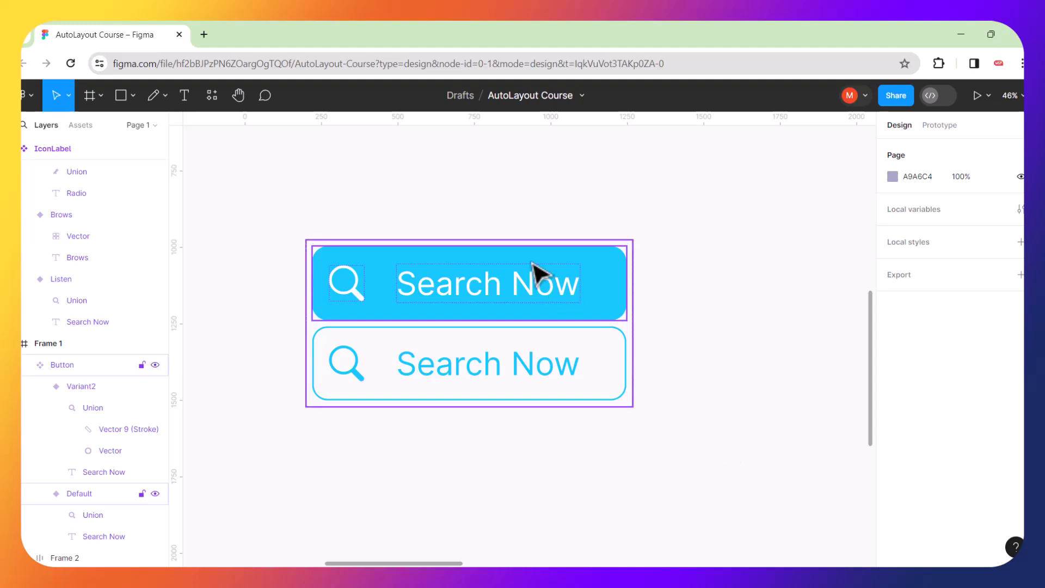
Rename the values of the Button set's ButtonType property from Default and Variant2 to Solid and Outline.
{"action": "left_click", "coordinate": [325, 249]}
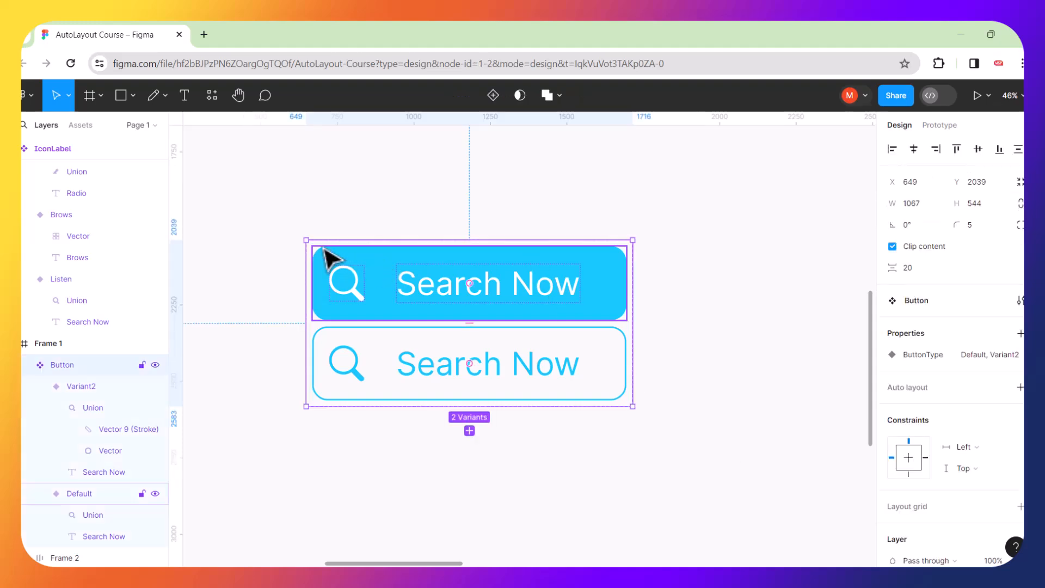
{"action": "left_click", "coordinate": [325, 249]}
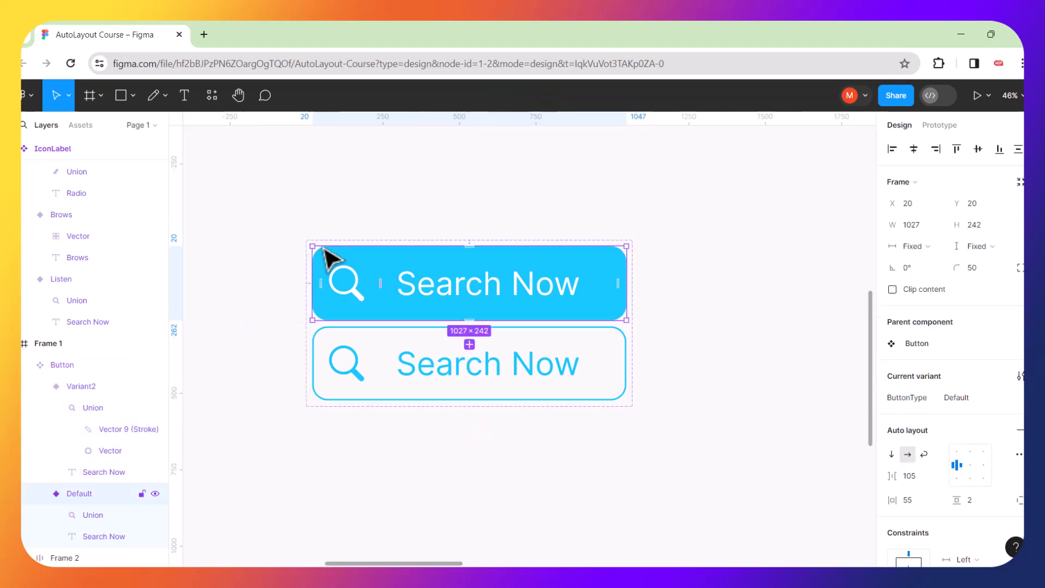
{"action": "left_click", "coordinate": [397, 227]}
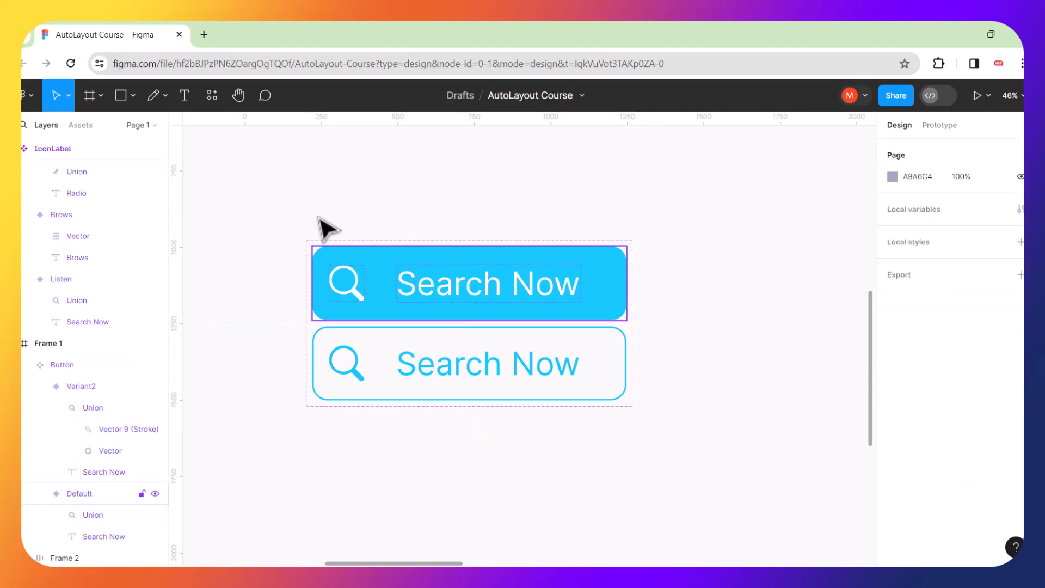
{"action": "left_click", "coordinate": [308, 252]}
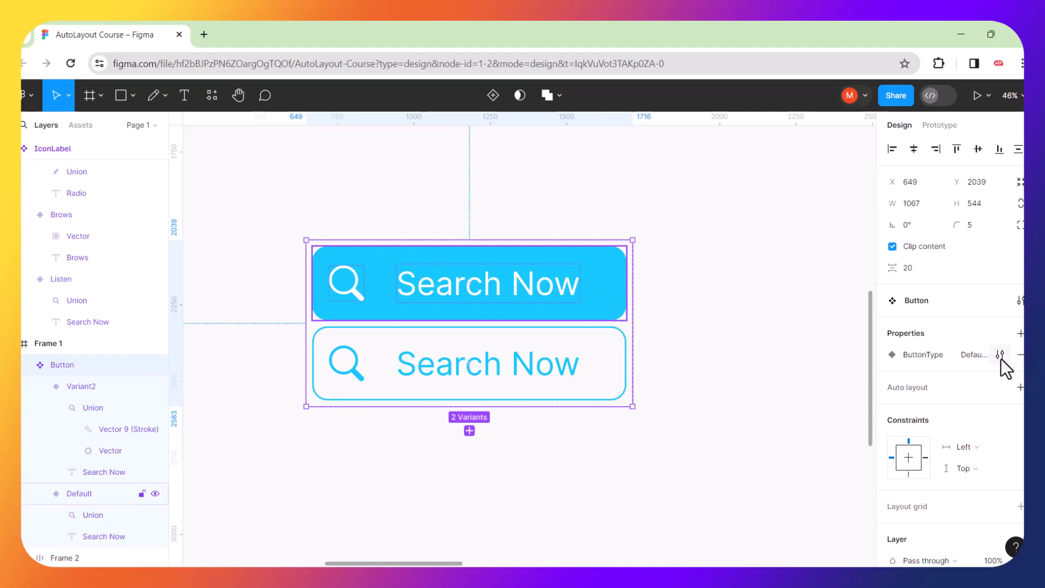
{"action": "left_click", "coordinate": [1001, 356]}
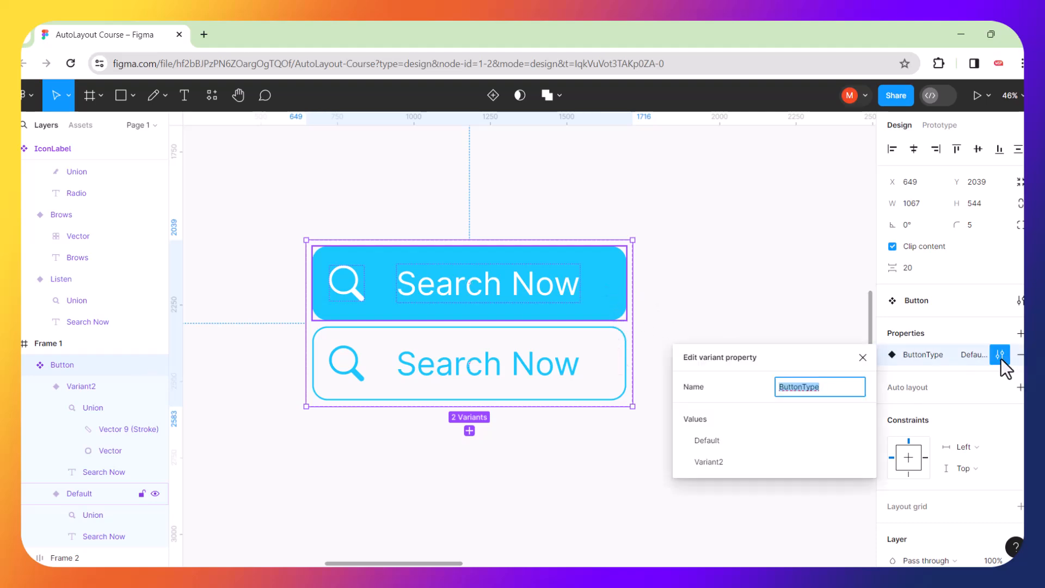
{"action": "left_click", "coordinate": [726, 441]}
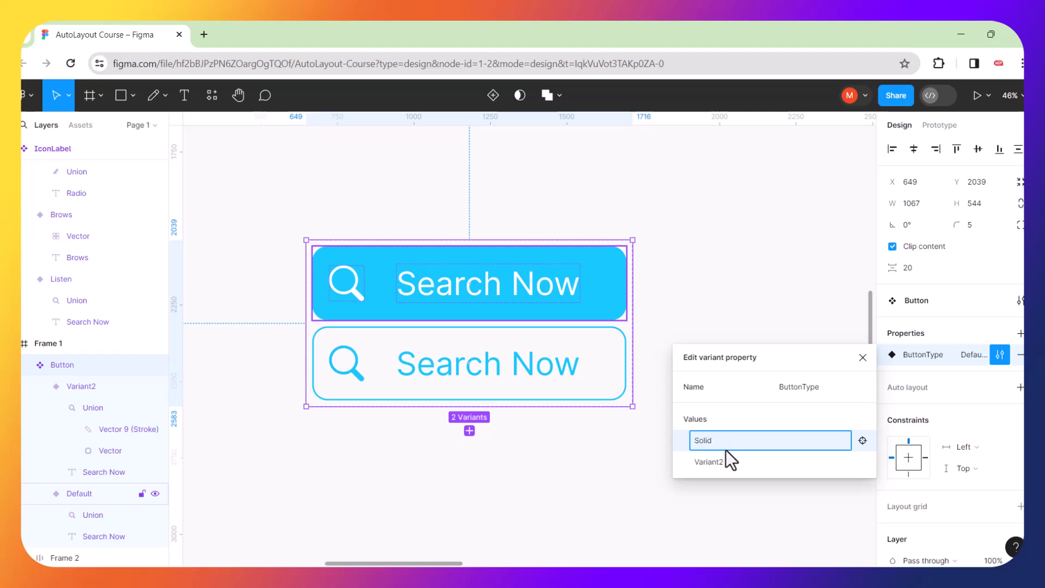
{"action": "left_click", "coordinate": [726, 460]}
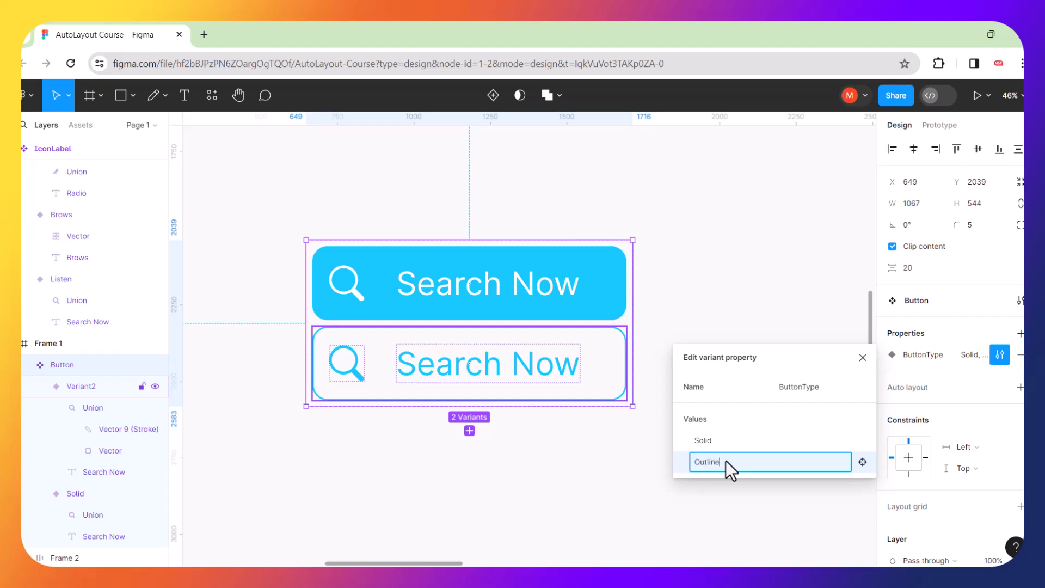
{"action": "left_click", "coordinate": [770, 264]}
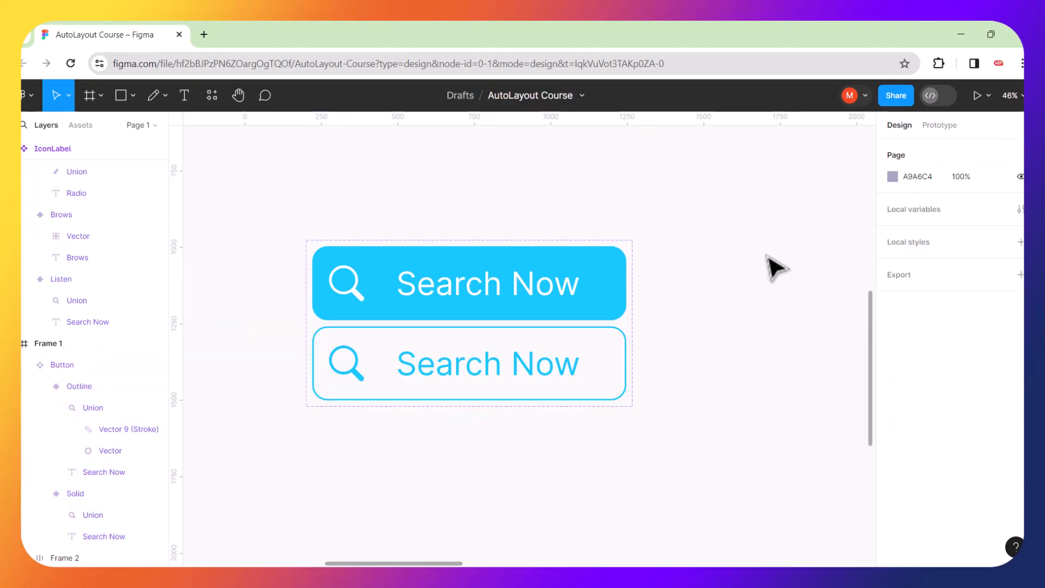
Move the Button component set up and left within Frame 1 to about X 282, Y 1696.
{"action": "scroll", "coordinate": [645, 287], "scroll_direction": "down", "scroll_amount": 3}
{"action": "left_click", "coordinate": [595, 280]}
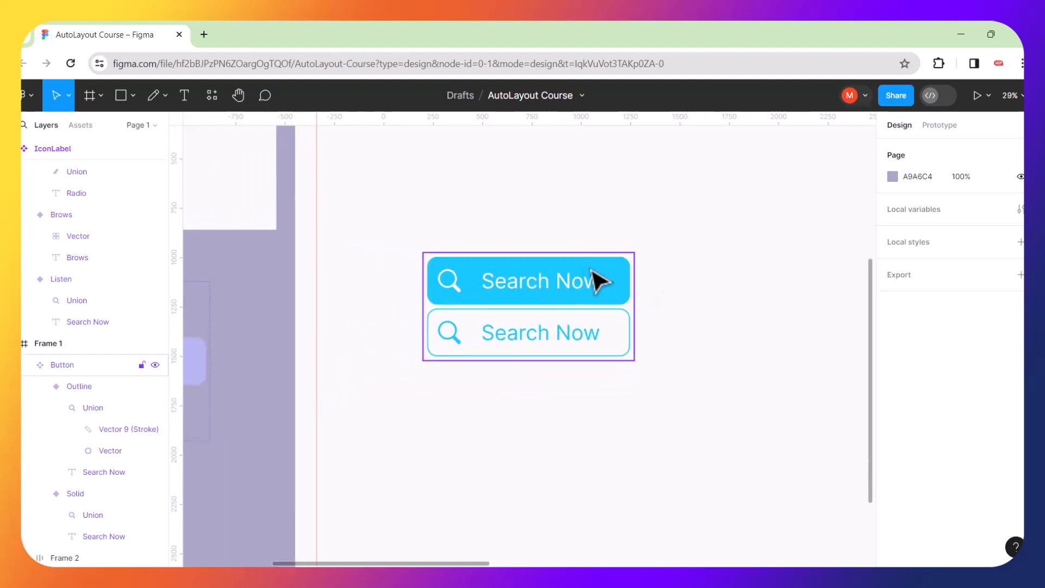
{"action": "left_click_drag", "start_coordinate": [583, 263], "coordinate": [511, 195]}
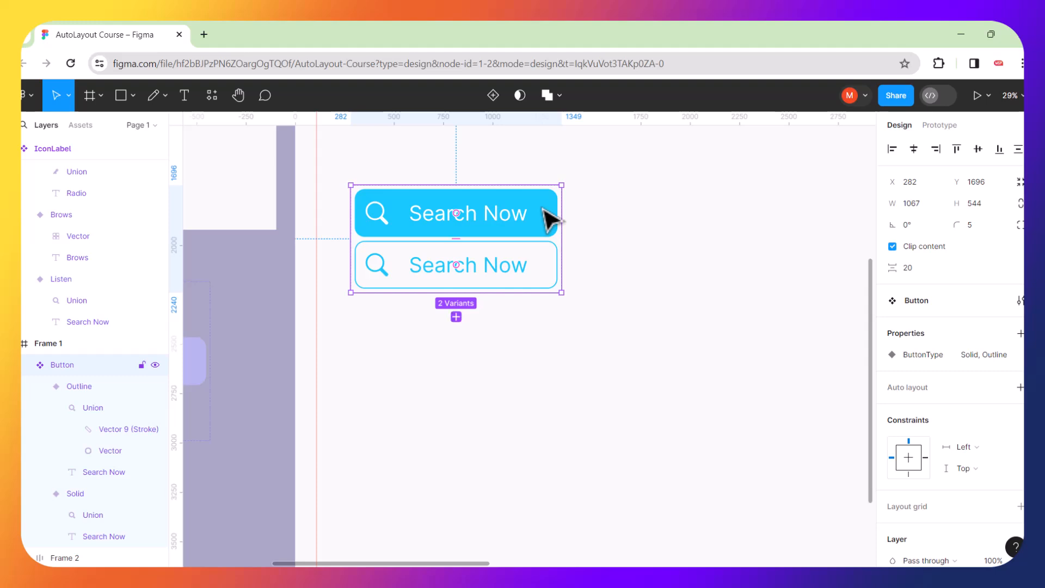
Place a copy of the Solid Button variant as an instance beside the component set, at about X 1637, Y 2036.
{"action": "left_click", "coordinate": [545, 209]}
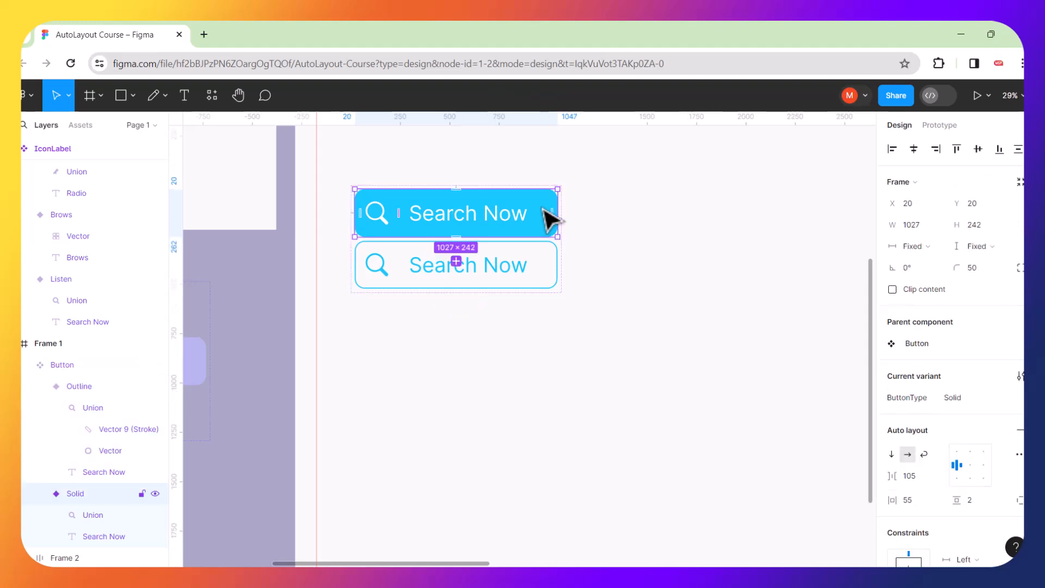
{"action": "left_click_drag", "start_coordinate": [550, 218], "coordinate": [817, 279]}
{"action": "left_click", "coordinate": [786, 384]}
{"action": "left_click", "coordinate": [671, 278]}
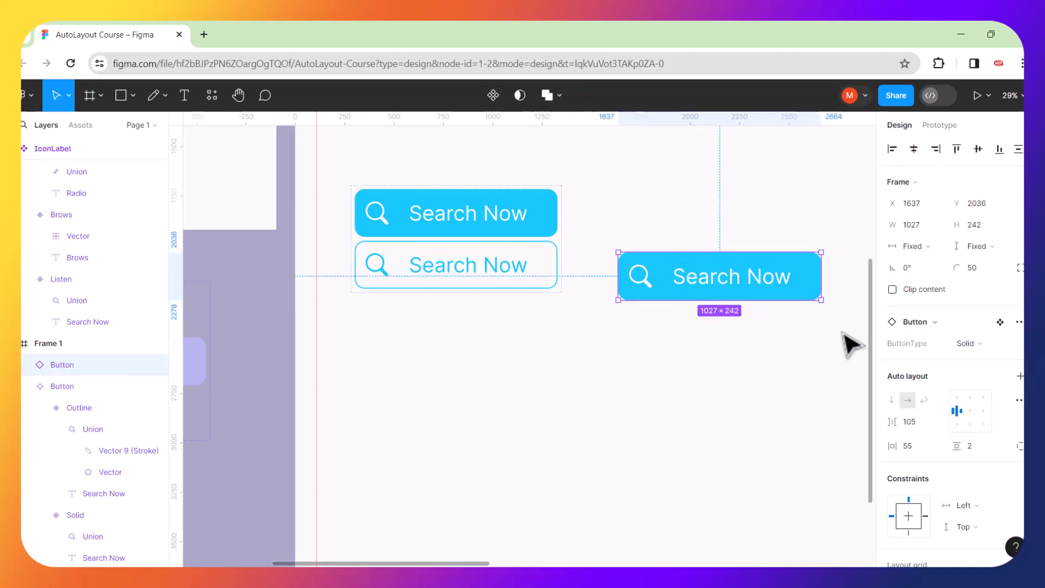
{"action": "left_click", "coordinate": [982, 323]}
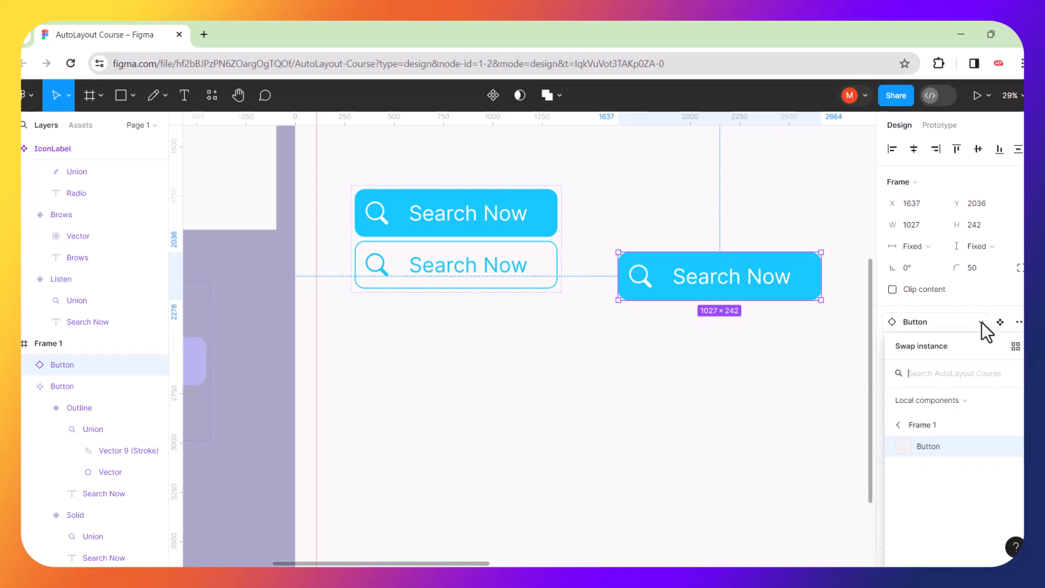
{"action": "left_click", "coordinate": [824, 369]}
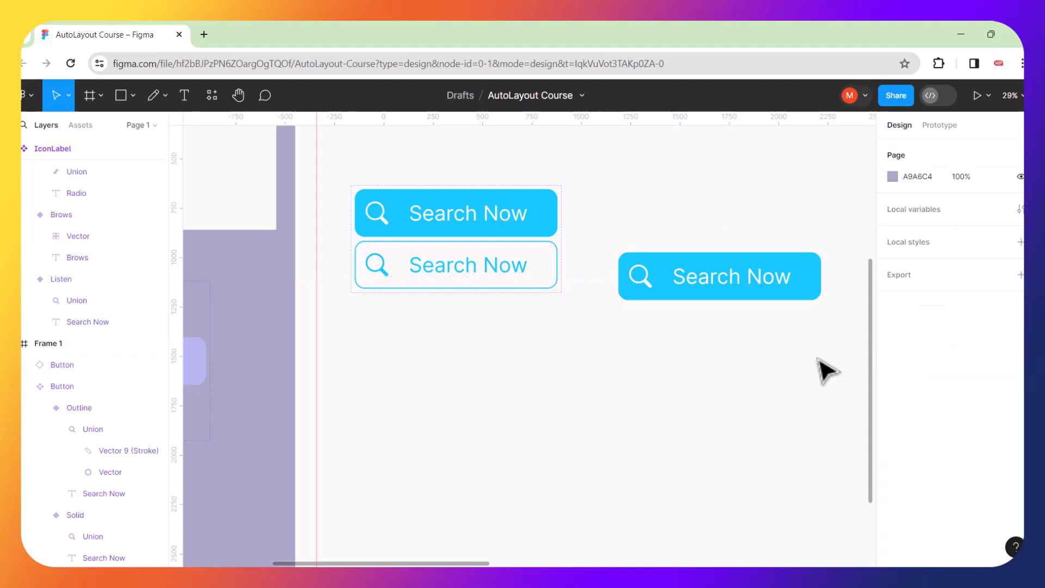
{"action": "left_click", "coordinate": [812, 296]}
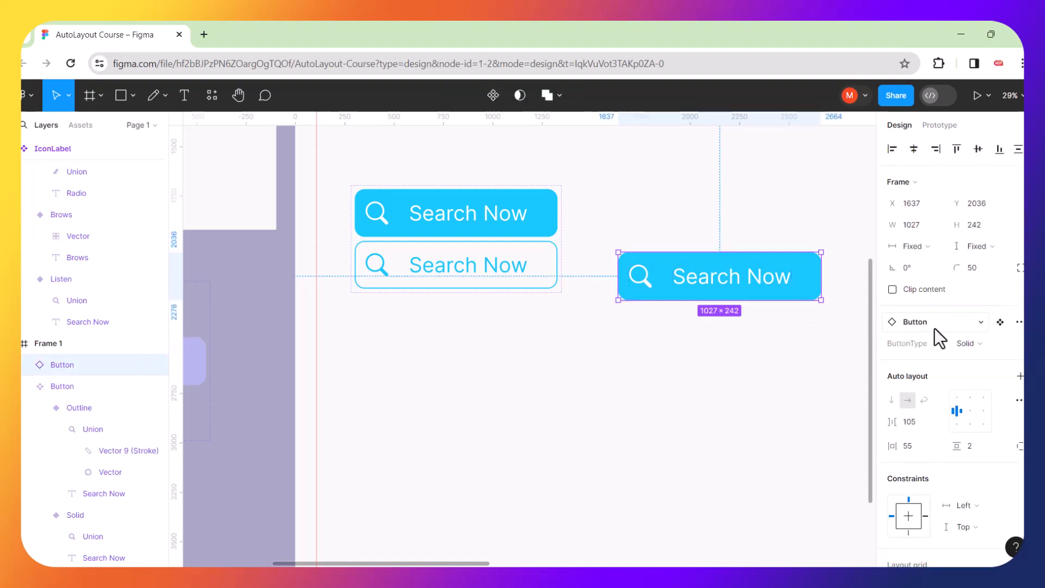
{"action": "left_click", "coordinate": [979, 322]}
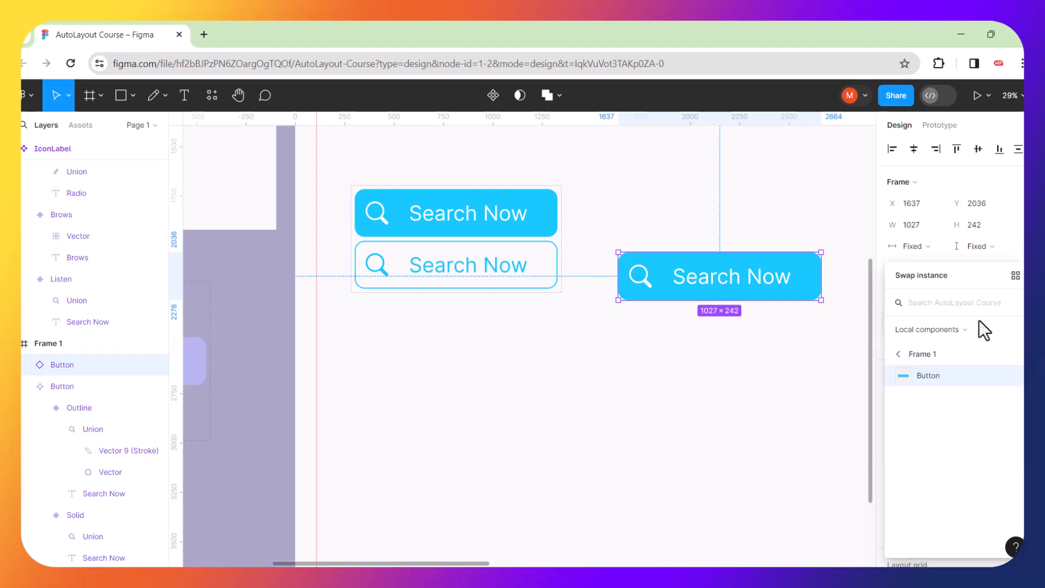
{"action": "left_click", "coordinate": [812, 368]}
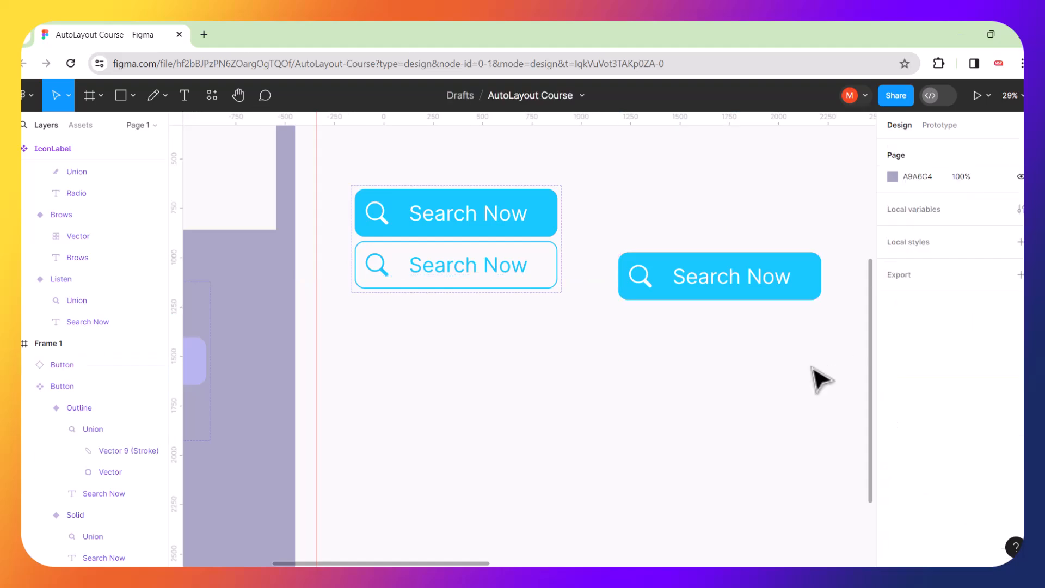
Switch the ButtonType of the placed Button instance to Outline.
{"action": "left_click", "coordinate": [807, 286]}
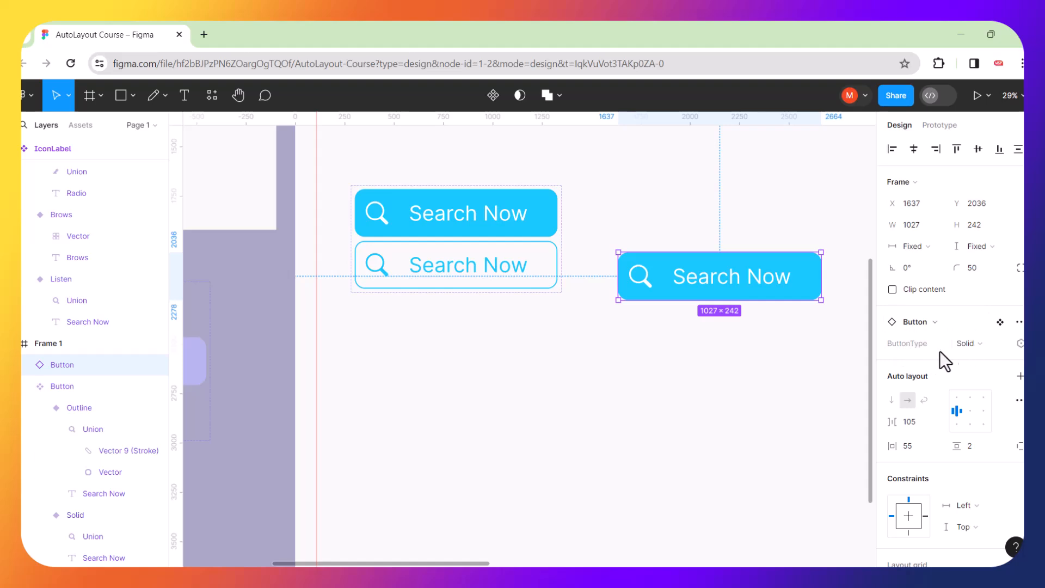
{"action": "left_click", "coordinate": [997, 344]}
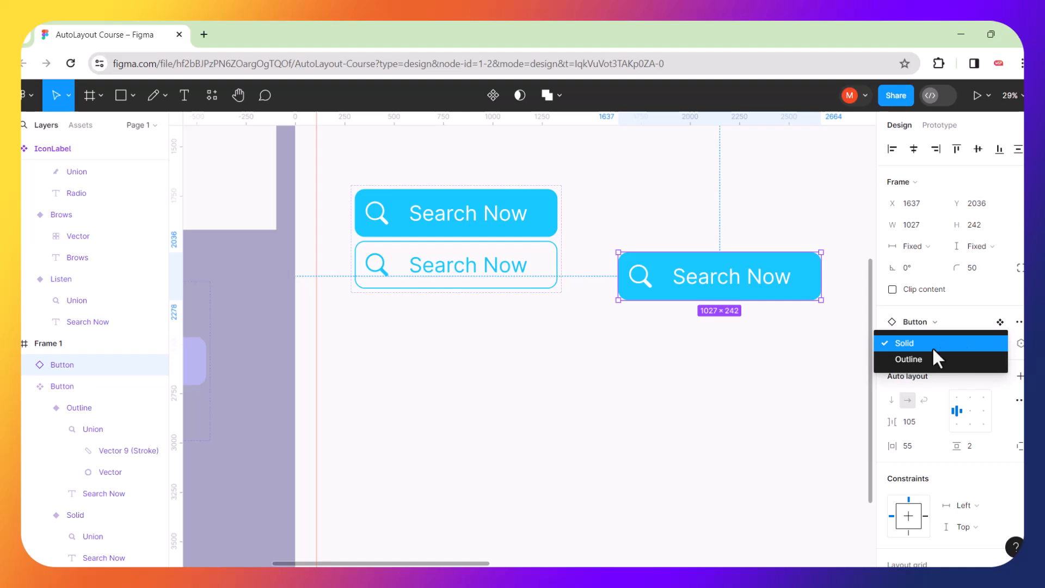
{"action": "left_click", "coordinate": [914, 357]}
{"action": "left_click", "coordinate": [817, 371]}
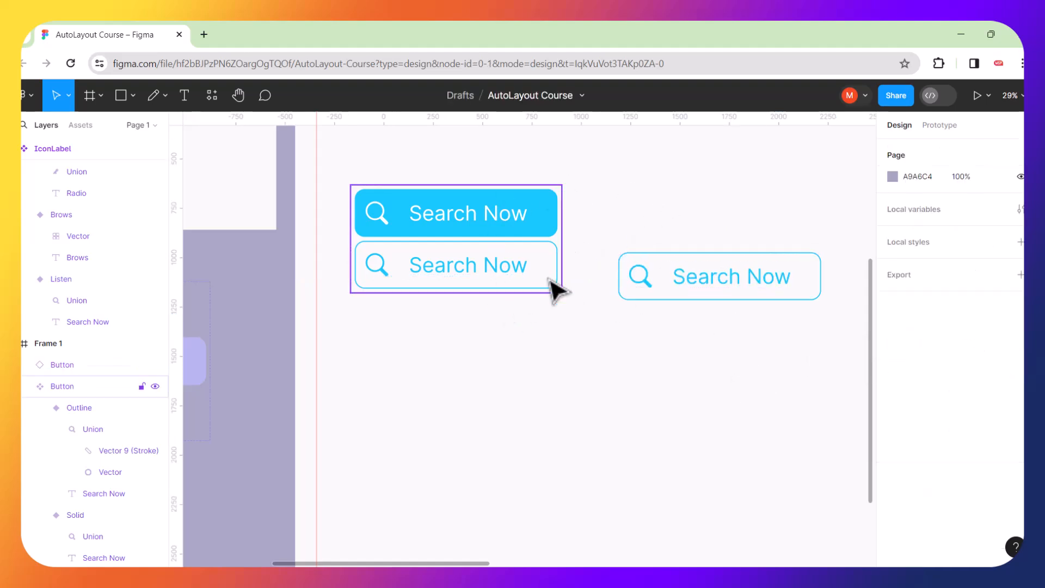
Place a copy of the IconLabel Brows variant as an instance in Frame 1, below the buttons at about X 796, Y 2703.
{"action": "scroll", "coordinate": [556, 288], "scroll_direction": "left", "scroll_amount": 2}
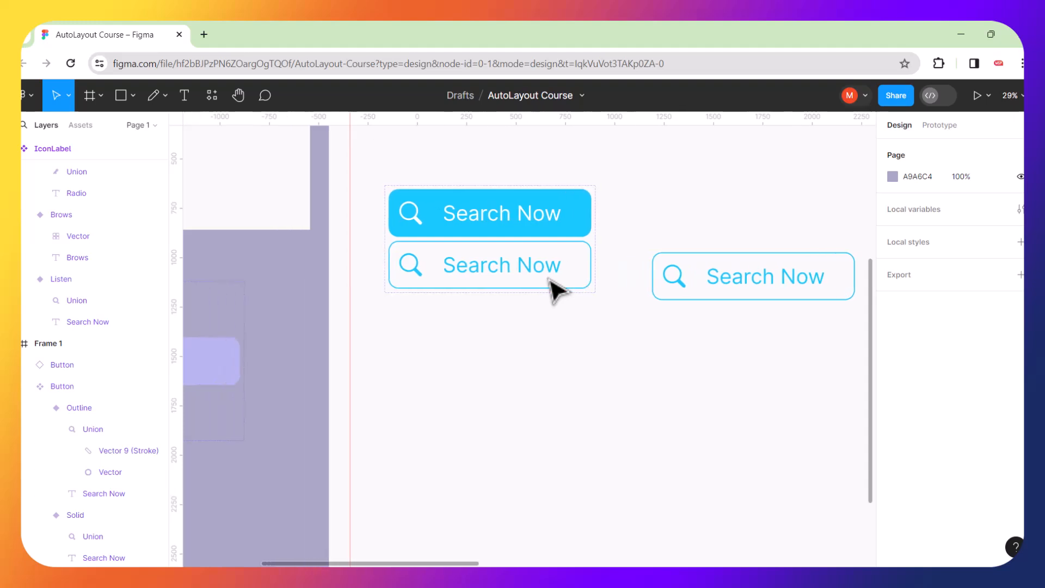
{"action": "scroll", "coordinate": [555, 288], "scroll_direction": "down", "scroll_amount": 5}
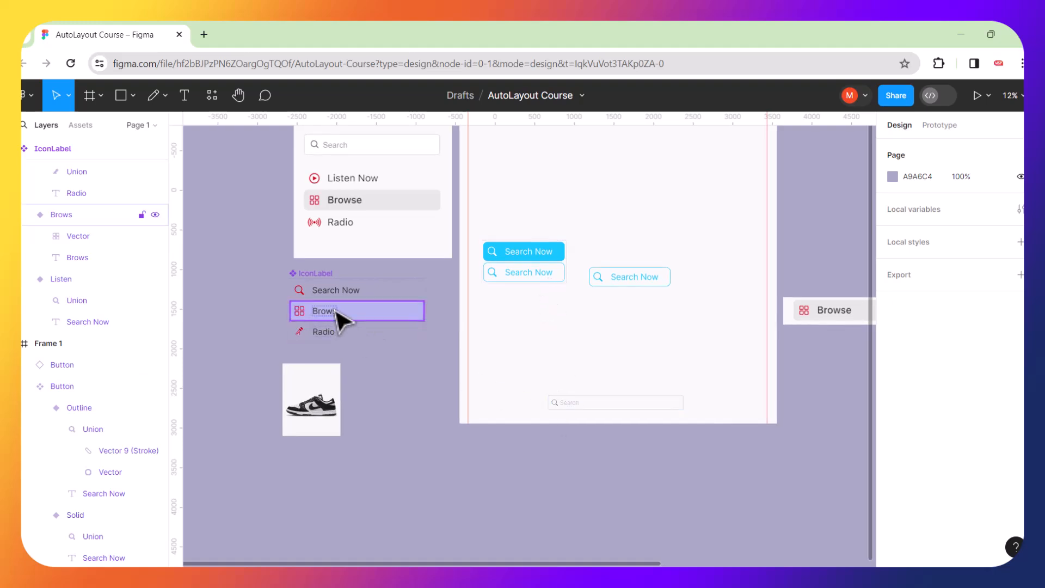
{"action": "left_click", "coordinate": [369, 318]}
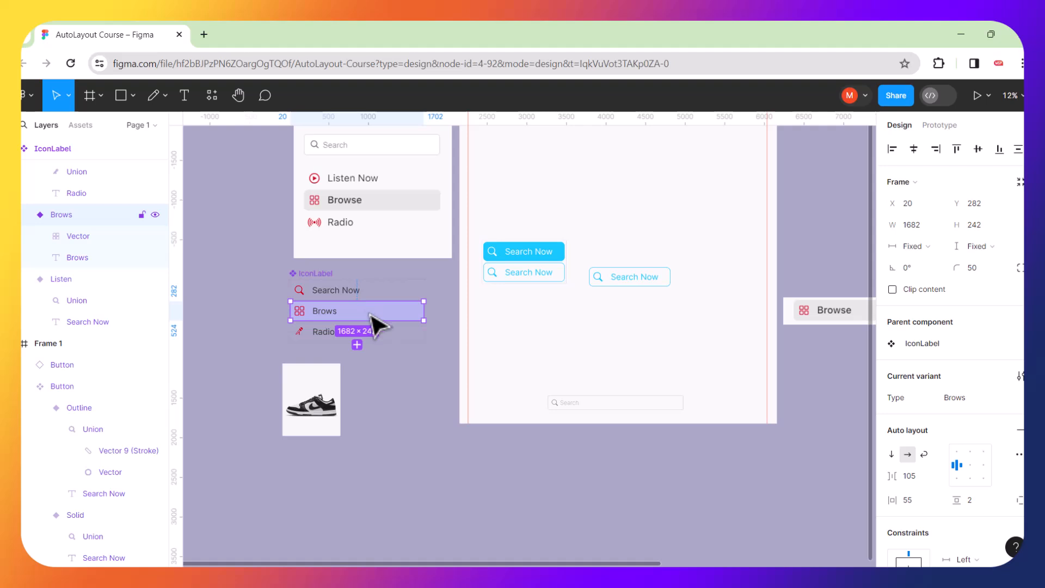
{"action": "left_click_drag", "start_coordinate": [371, 316], "coordinate": [604, 333]}
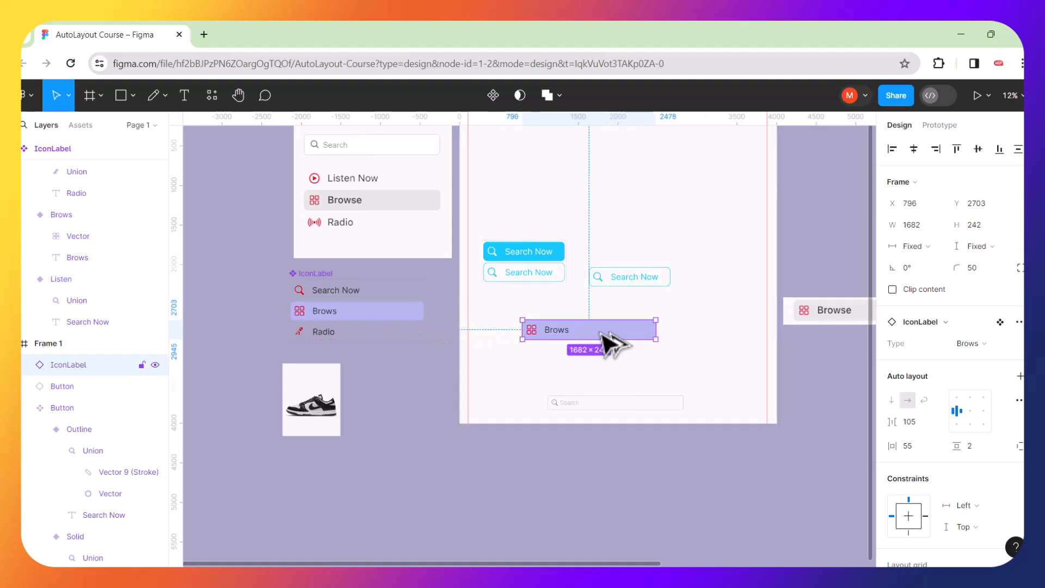
{"action": "left_click", "coordinate": [653, 372]}
{"action": "scroll", "coordinate": [651, 370], "scroll_direction": "up", "scroll_amount": 3}
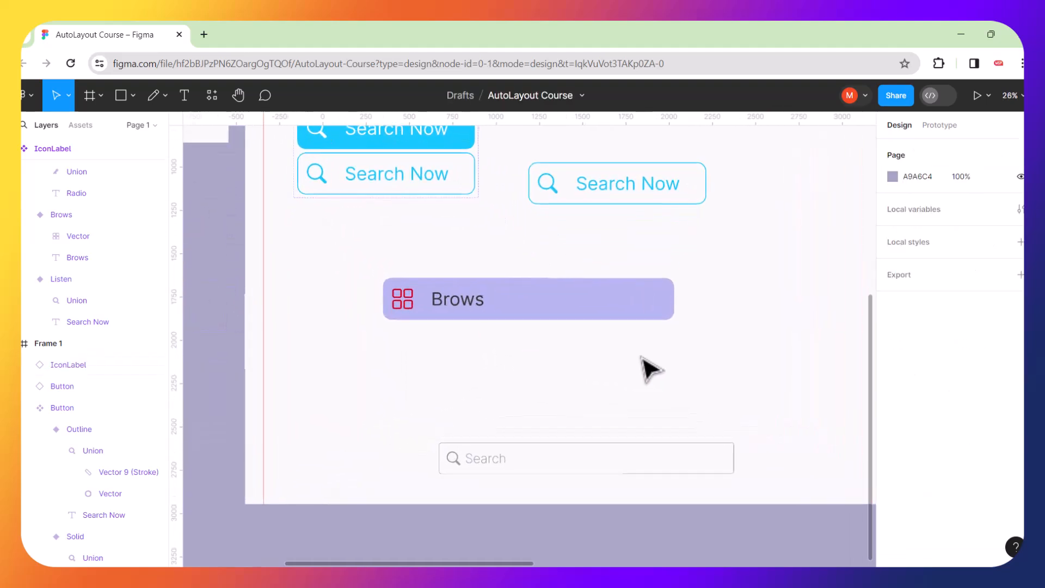
Move the Button component set to Frame 1's upper-left corner and its outlined instance just beneath it, at about X 177, Y 963.
{"action": "scroll", "coordinate": [650, 370], "scroll_direction": "down", "scroll_amount": 3}
{"action": "scroll", "coordinate": [651, 370], "scroll_direction": "down", "scroll_amount": 2}
{"action": "left_click", "coordinate": [542, 286]}
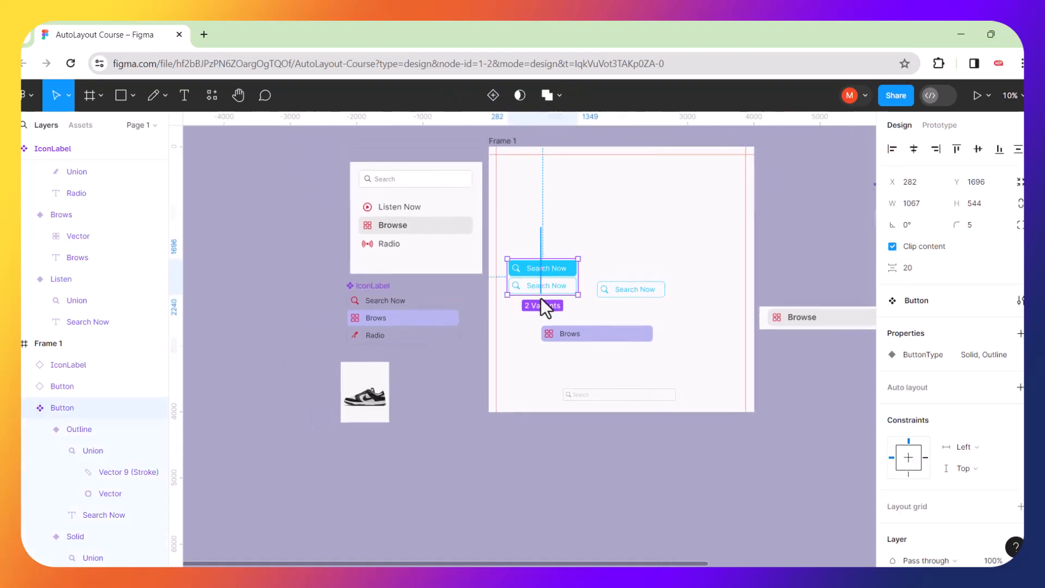
{"action": "left_click_drag", "start_coordinate": [546, 289], "coordinate": [538, 182]}
{"action": "left_click", "coordinate": [611, 259]}
{"action": "left_click", "coordinate": [632, 289]}
{"action": "left_click_drag", "start_coordinate": [633, 289], "coordinate": [544, 226]}
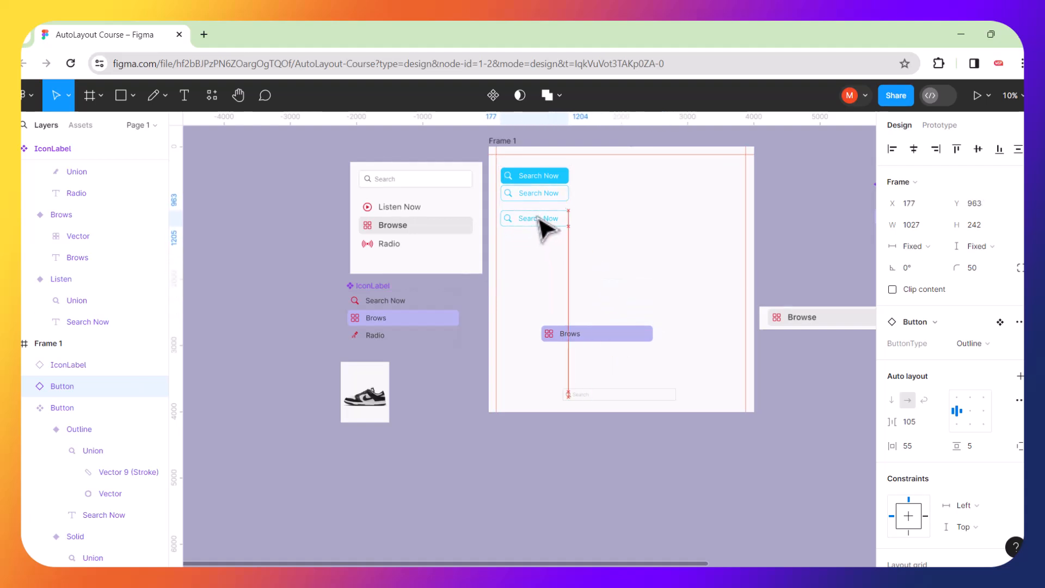
Move the Brows instance up and left within Frame 1 to about X 549, Y 2346.
{"action": "left_click", "coordinate": [616, 335]}
{"action": "scroll", "coordinate": [615, 348], "scroll_direction": "up", "scroll_amount": 5}
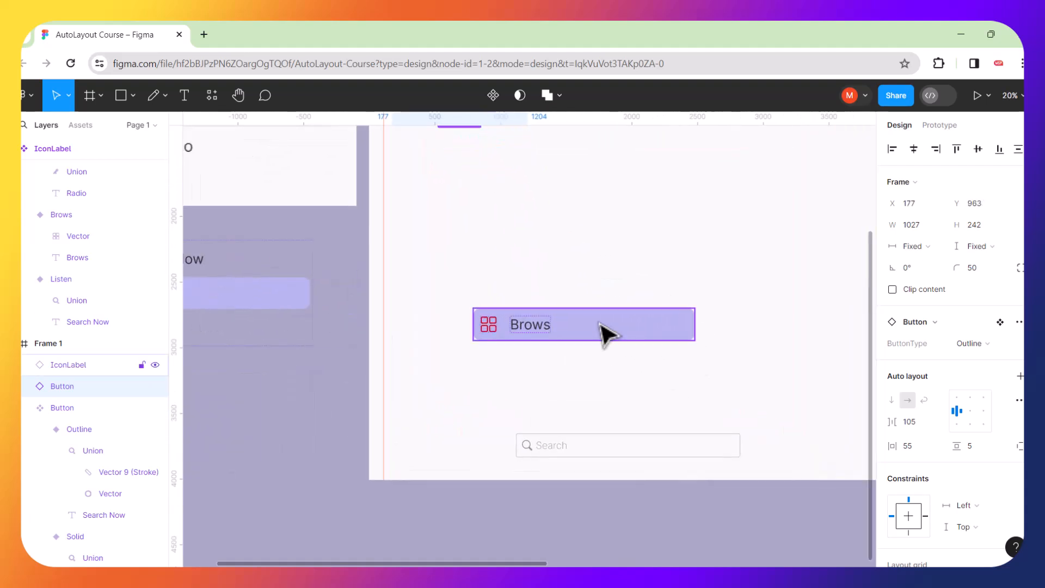
{"action": "left_click_drag", "start_coordinate": [572, 277], "coordinate": [568, 273]}
{"action": "scroll", "coordinate": [567, 272], "scroll_direction": "up", "scroll_amount": 2}
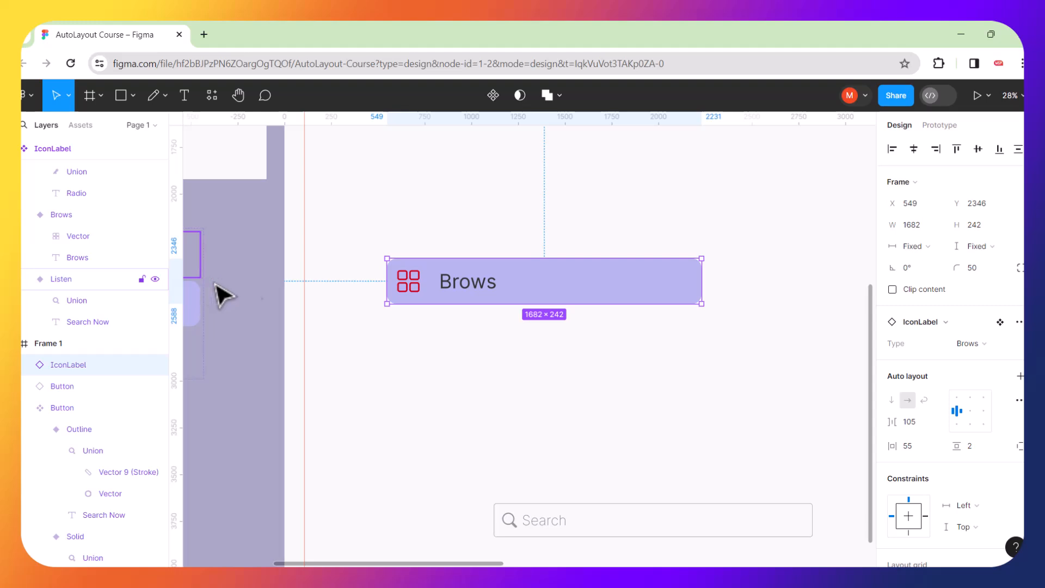
Detach the Brows instance in Frame 1 from the IconLabel component and select the resulting frame.
{"action": "right_click", "coordinate": [433, 292]}
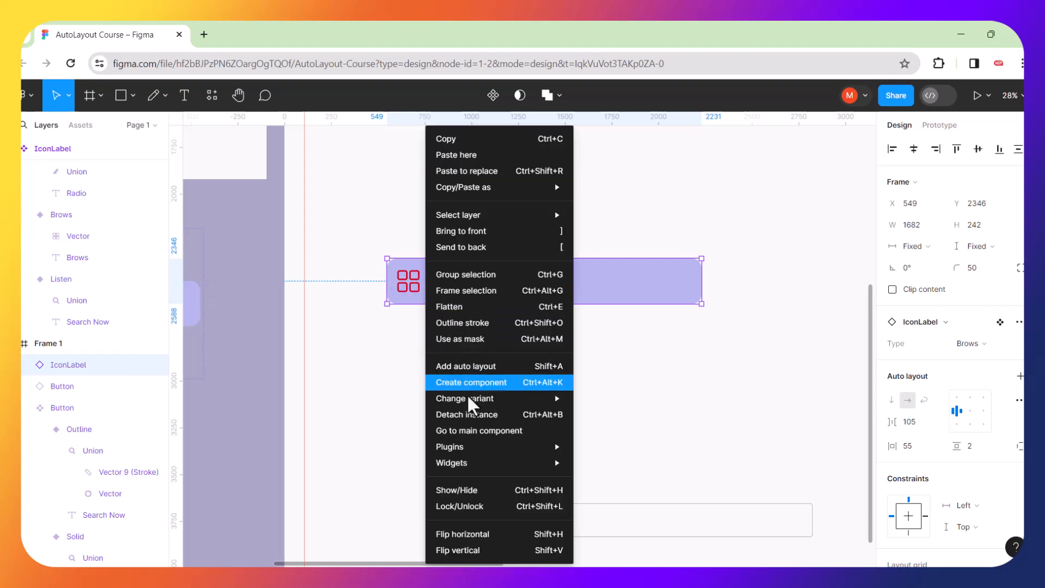
{"action": "mouse_move", "coordinate": [468, 409]}
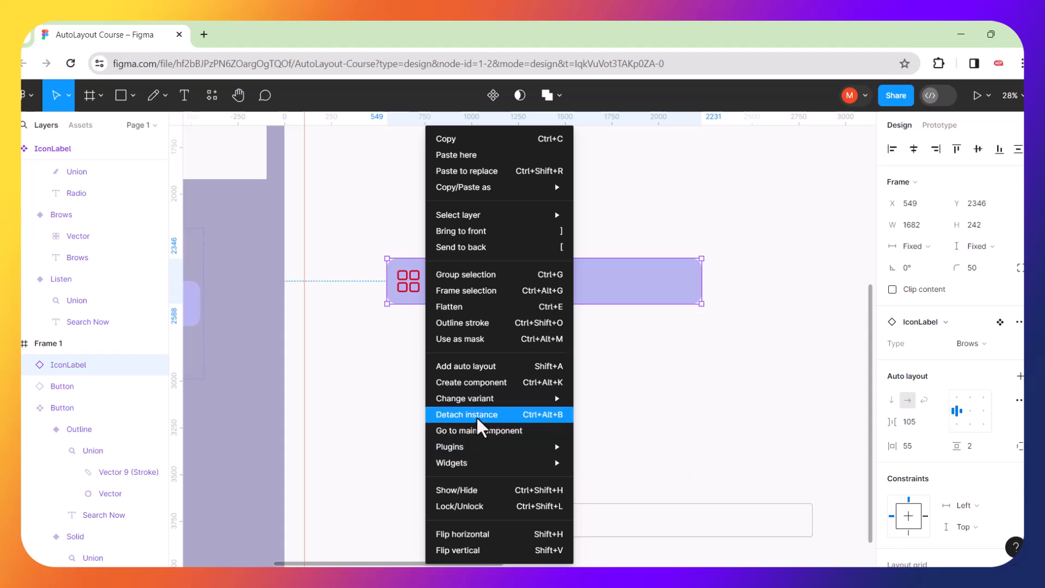
{"action": "left_click", "coordinate": [476, 416]}
{"action": "left_click", "coordinate": [450, 357]}
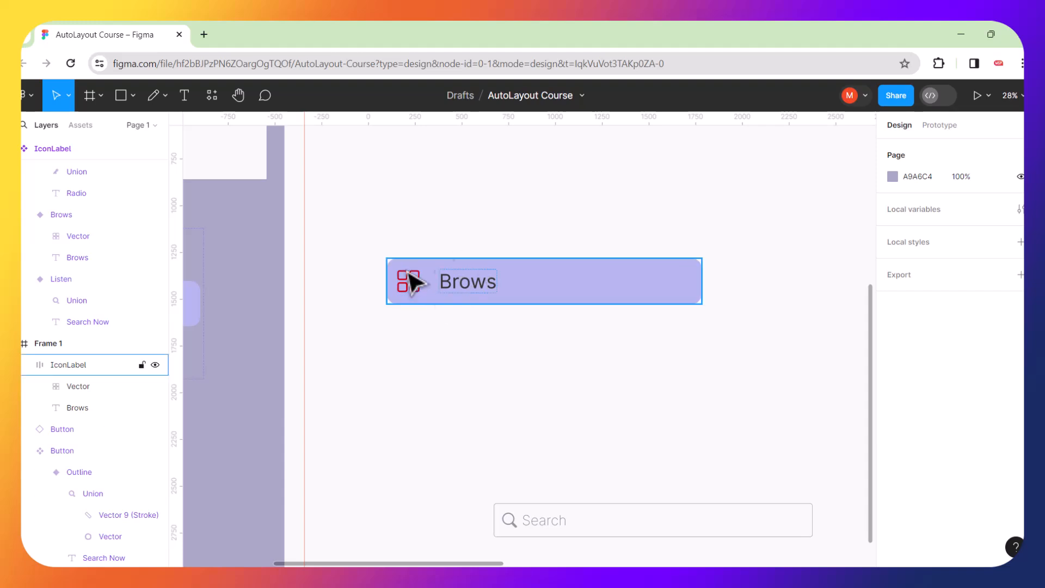
{"action": "left_click", "coordinate": [553, 275]}
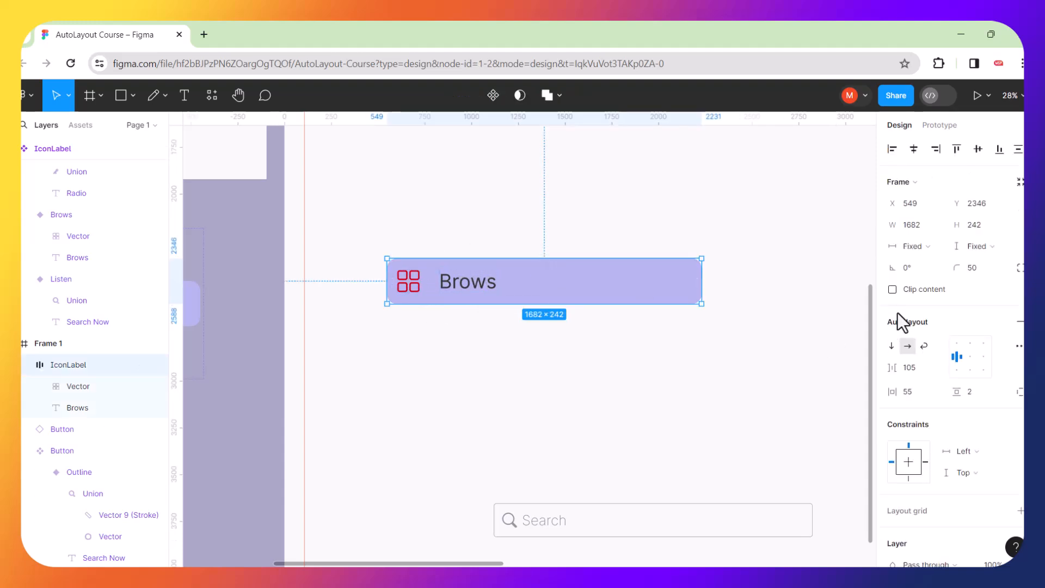
{"action": "left_click", "coordinate": [659, 375]}
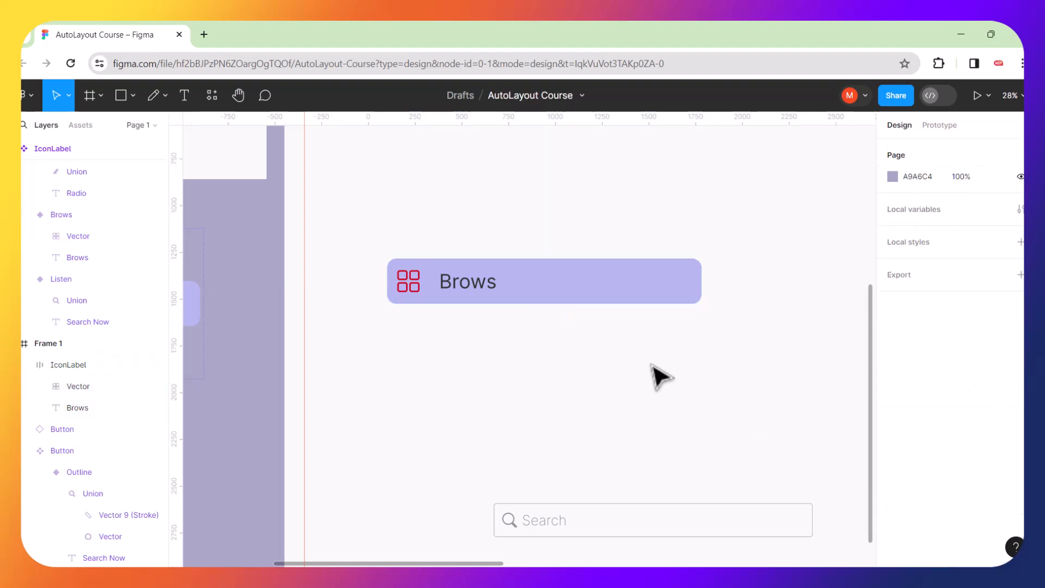
{"action": "left_click", "coordinate": [436, 271]}
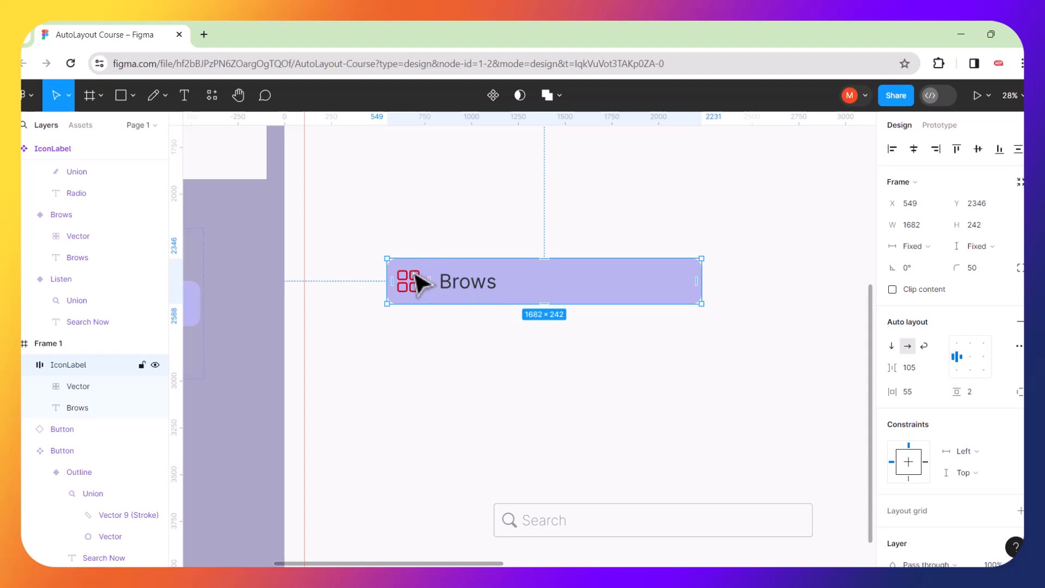
Turn the detached IconLabel frame in Frame 1 into a main component.
{"action": "left_click", "coordinate": [492, 95]}
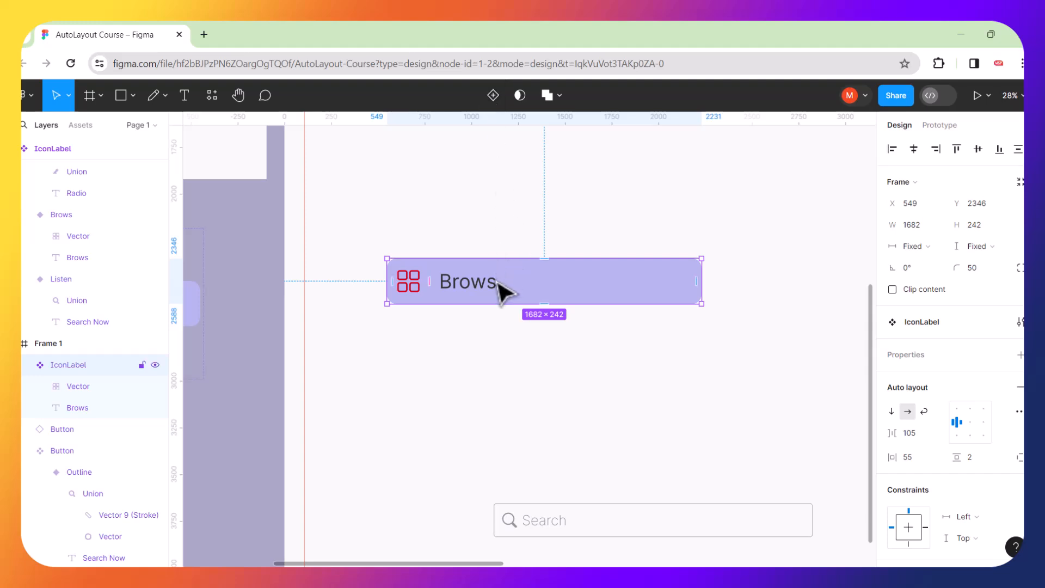
{"action": "left_click", "coordinate": [492, 98]}
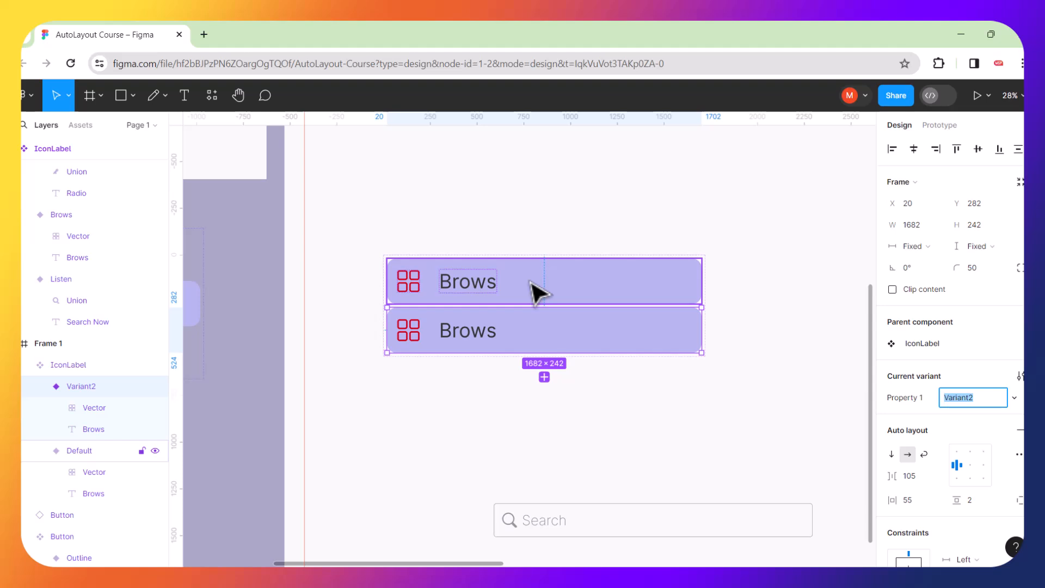
{"action": "key", "text": "ctrl+z"}
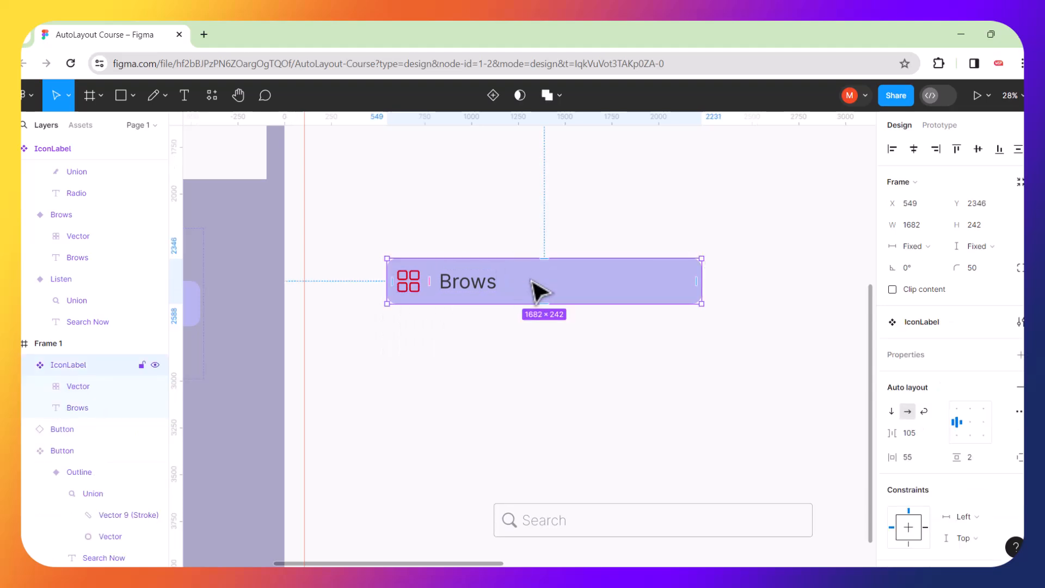
{"action": "double_click", "coordinate": [407, 258]}
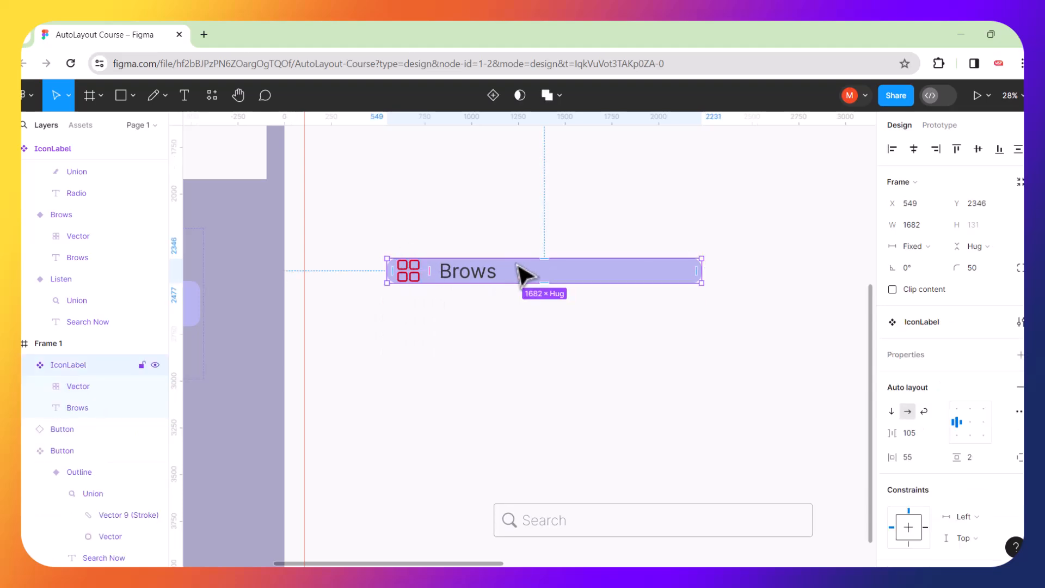
{"action": "key", "text": "ctrl+z"}
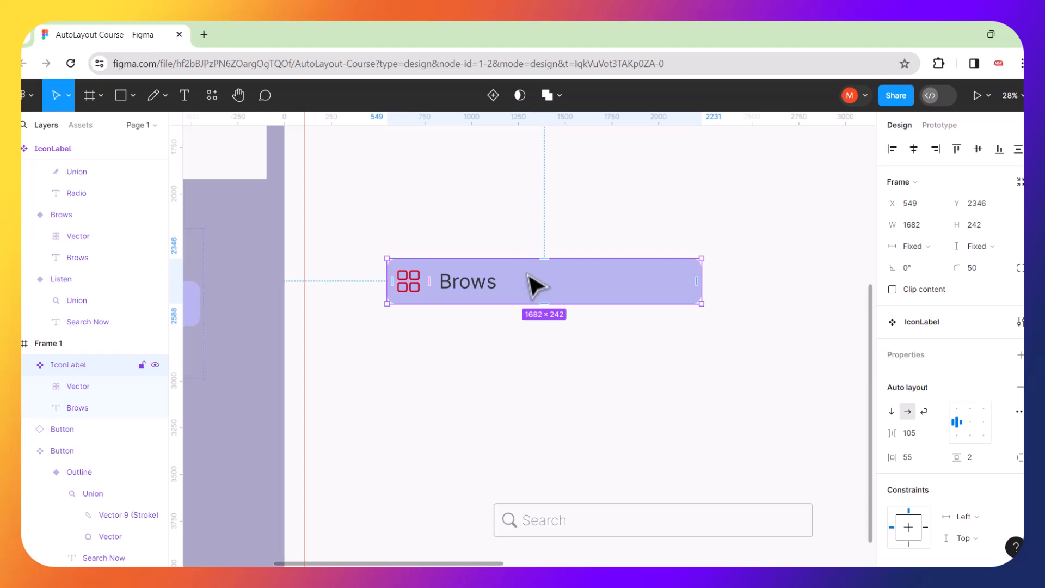
Set the fill of the new IconLabel component in Frame 1 to the light grey document color D9D9D9.
{"action": "scroll", "coordinate": [1014, 353], "scroll_direction": "down", "scroll_amount": 5}
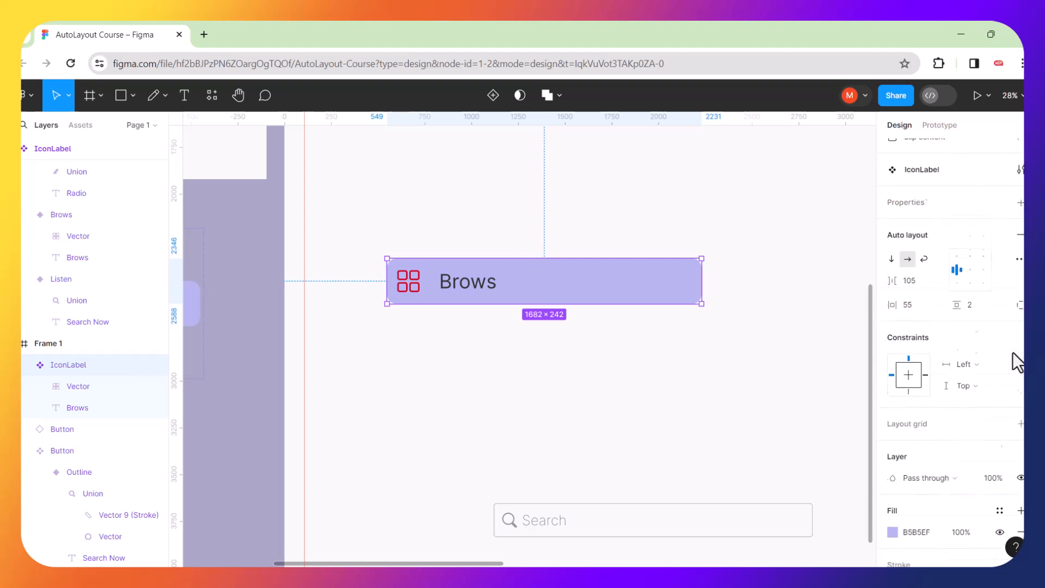
{"action": "scroll", "coordinate": [1013, 352], "scroll_direction": "down", "scroll_amount": 4}
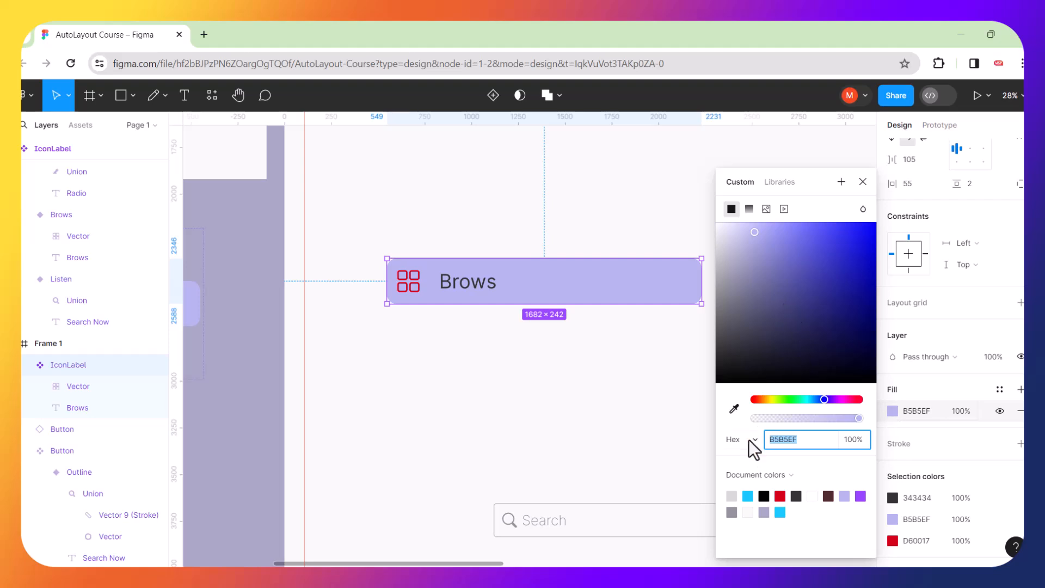
{"action": "left_click", "coordinate": [733, 496]}
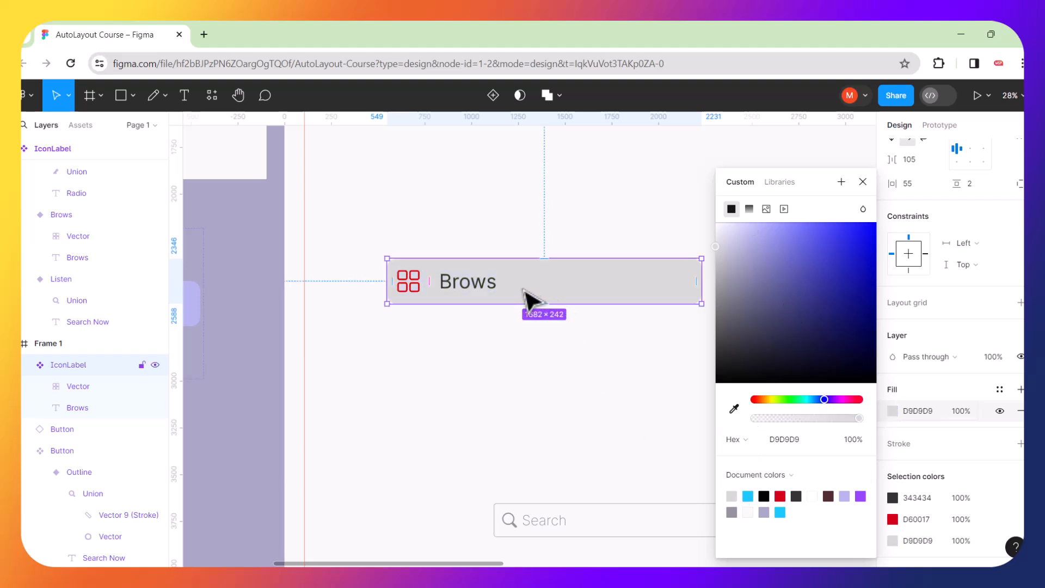
{"action": "left_click", "coordinate": [565, 390]}
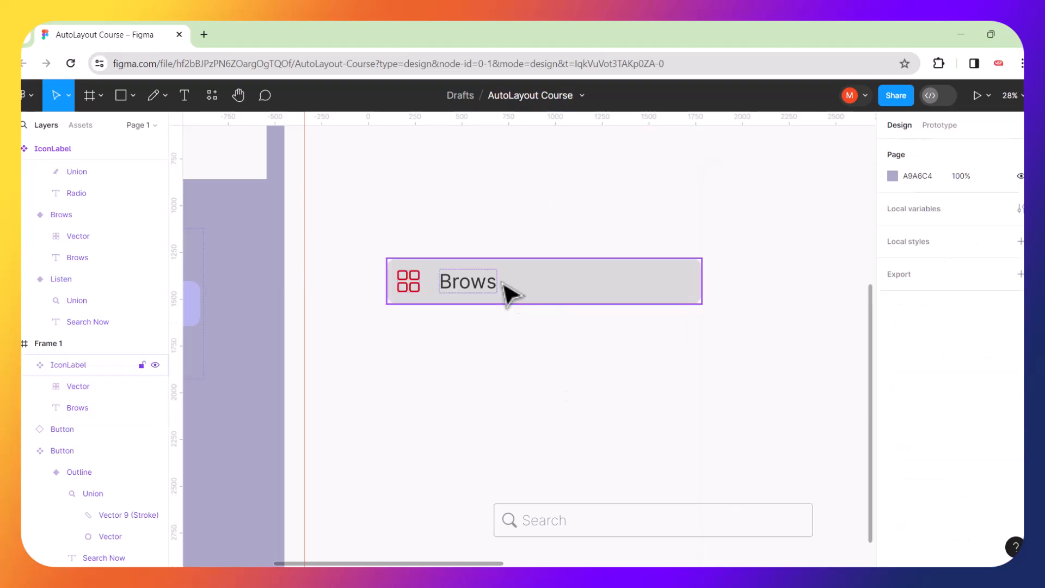
Add a second variant to the grey IconLabel component and remove the fill from that variant.
{"action": "left_click", "coordinate": [539, 280]}
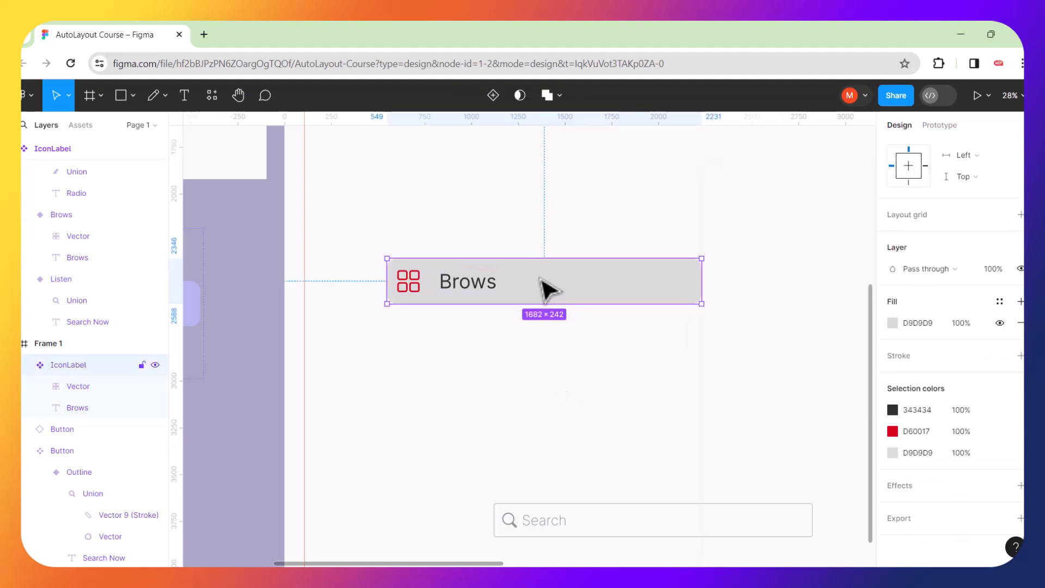
{"action": "left_click", "coordinate": [493, 96]}
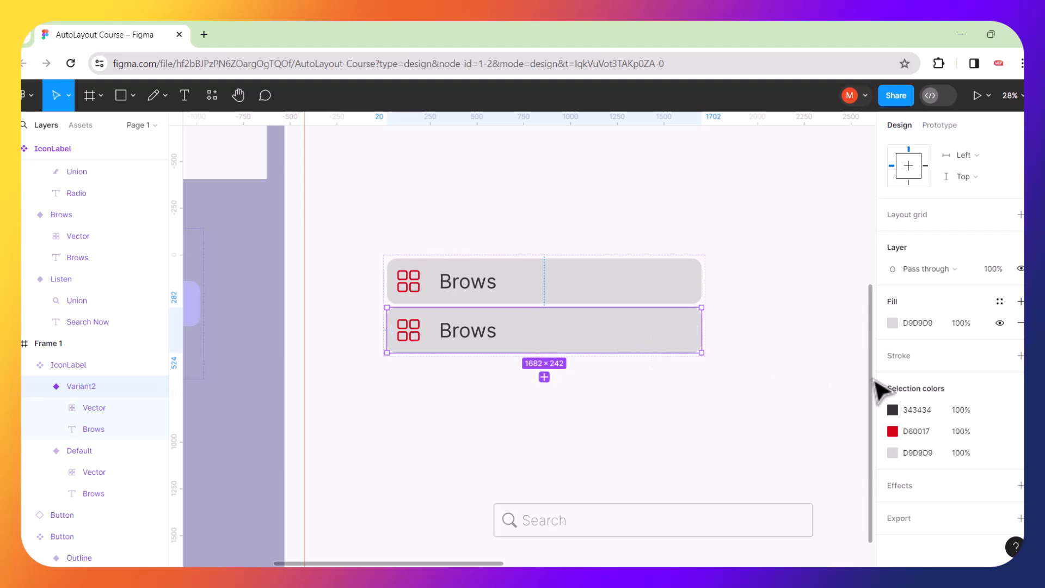
{"action": "left_click", "coordinate": [1021, 323]}
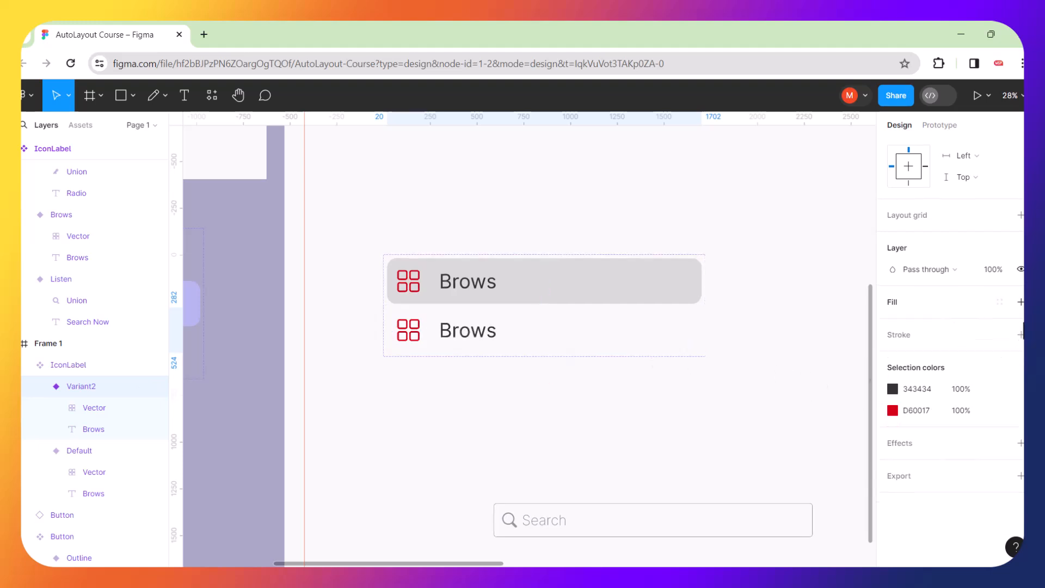
{"action": "left_click", "coordinate": [759, 427]}
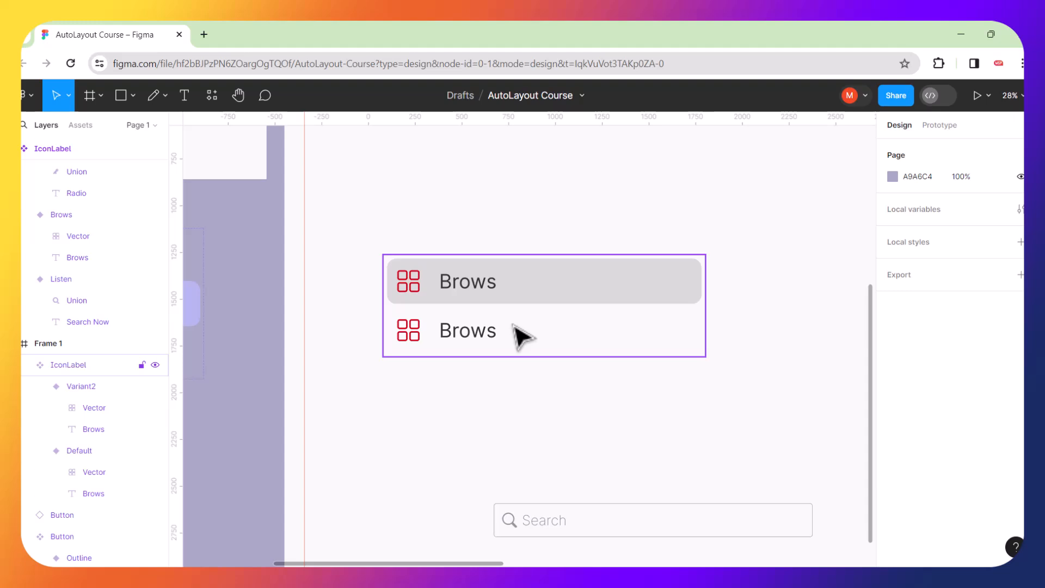
Rename the variant property of the IconLabel component set in Frame 1 to State.
{"action": "left_click", "coordinate": [539, 292]}
{"action": "left_click", "coordinate": [576, 185]}
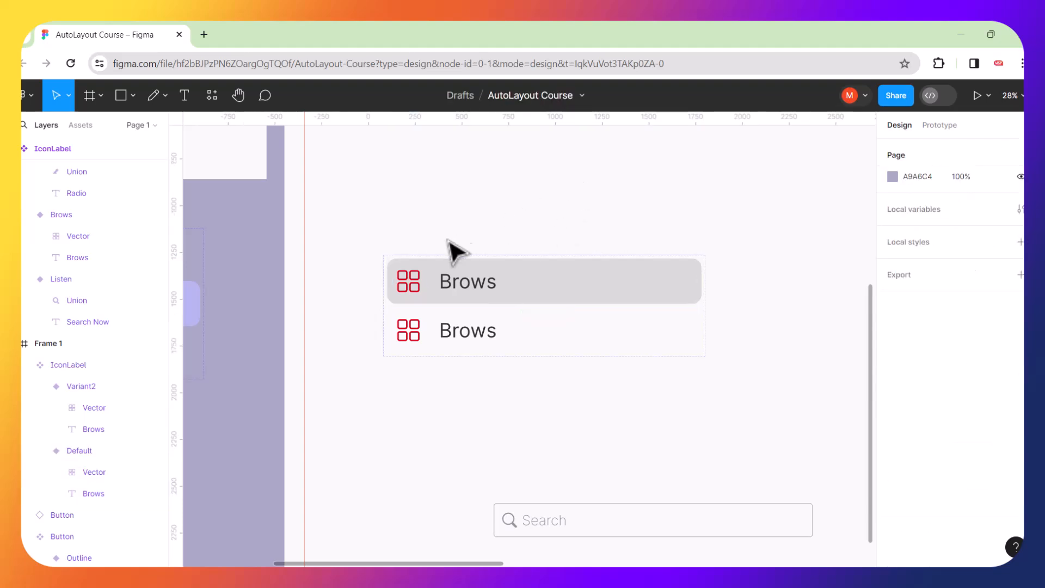
{"action": "left_click", "coordinate": [404, 263]}
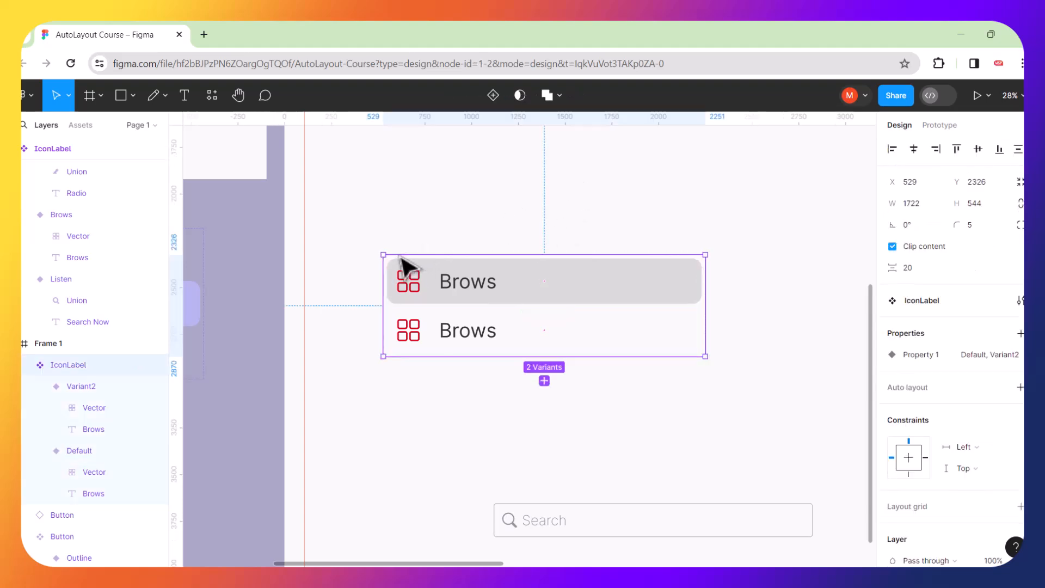
{"action": "left_click", "coordinate": [1019, 334]}
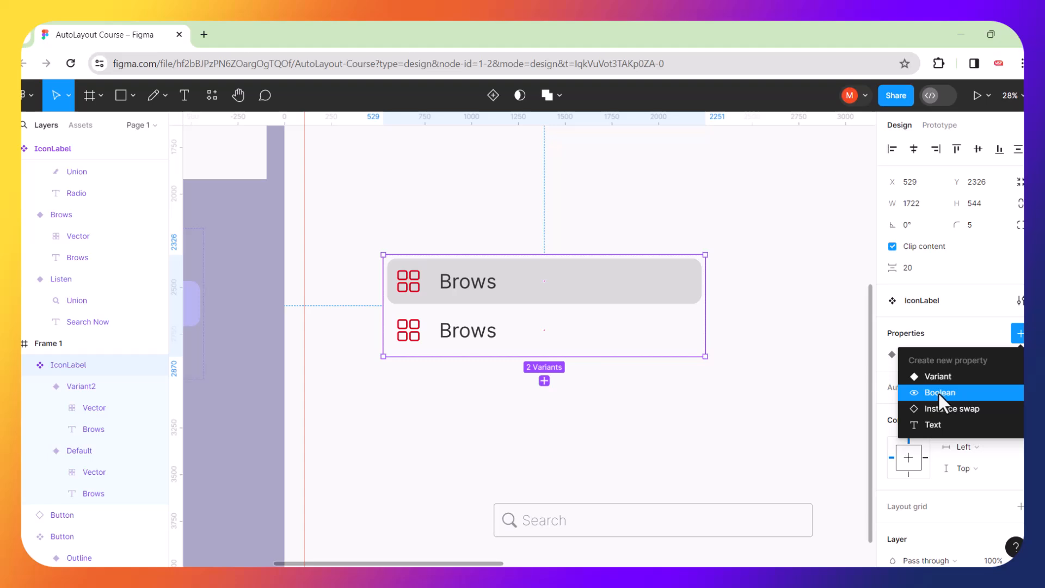
{"action": "key", "text": "Escape"}
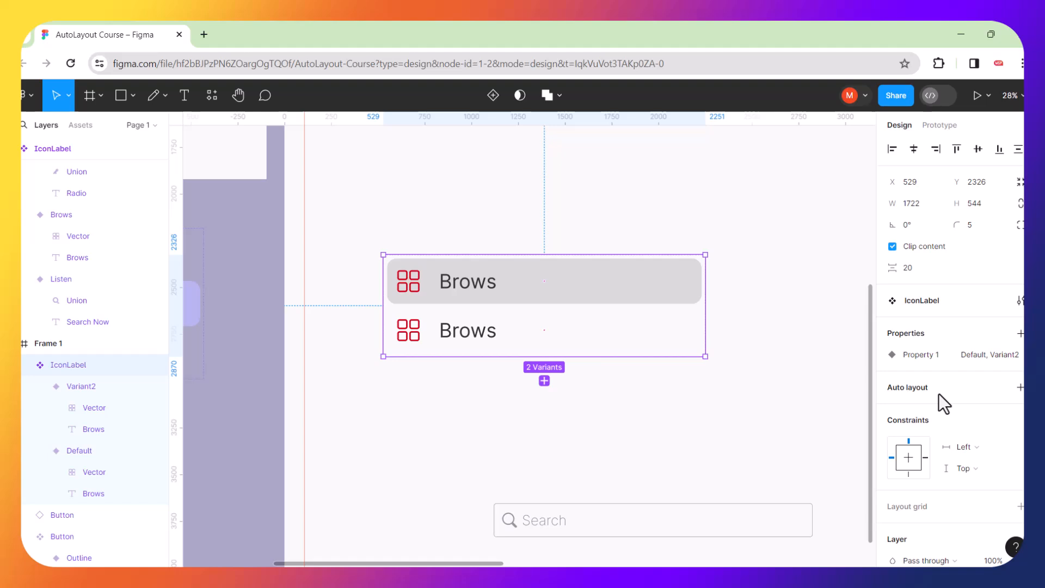
{"action": "mouse_move", "coordinate": [970, 356]}
{"action": "left_click", "coordinate": [1000, 354]}
{"action": "left_click", "coordinate": [826, 387]}
{"action": "left_click_drag", "start_coordinate": [825, 387], "coordinate": [736, 386]}
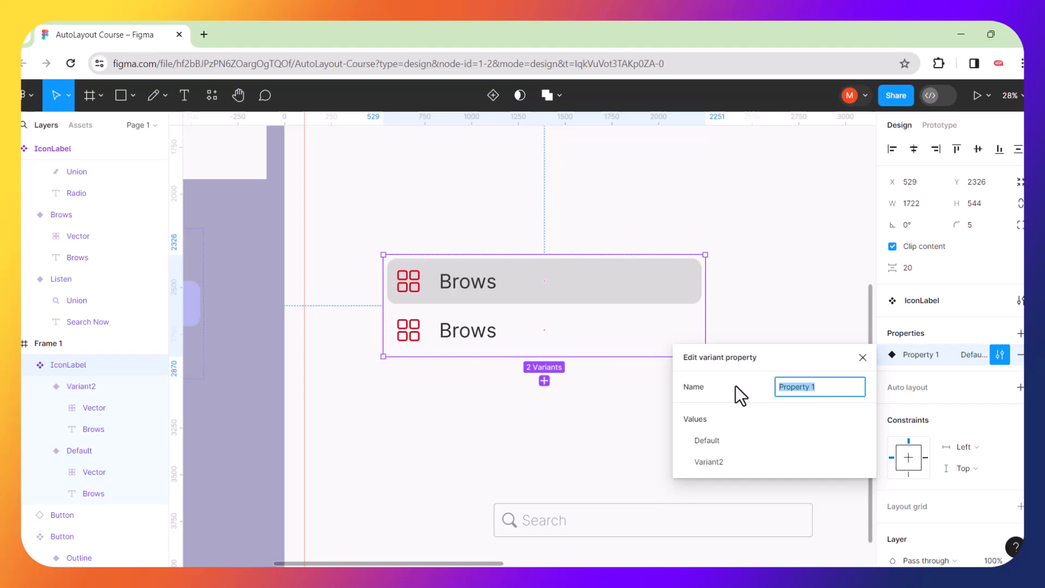
{"action": "type", "text": "Active"}
{"action": "key", "text": "BackSpace"}
{"action": "left_click", "coordinate": [719, 445]}
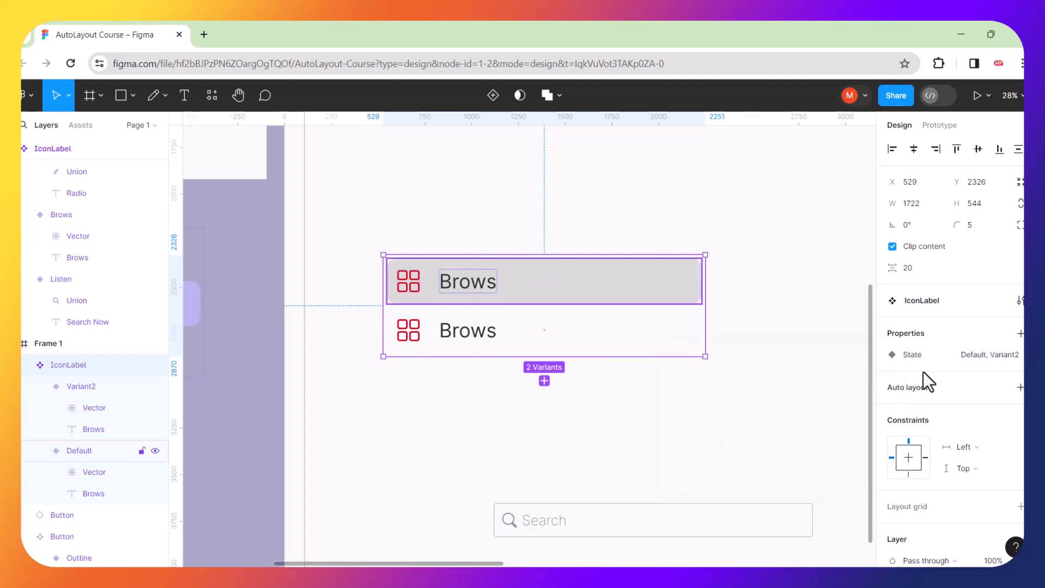
Rename the State property's values, changing Default to Active and Variant2 to Inactive.
{"action": "left_click", "coordinate": [1001, 356]}
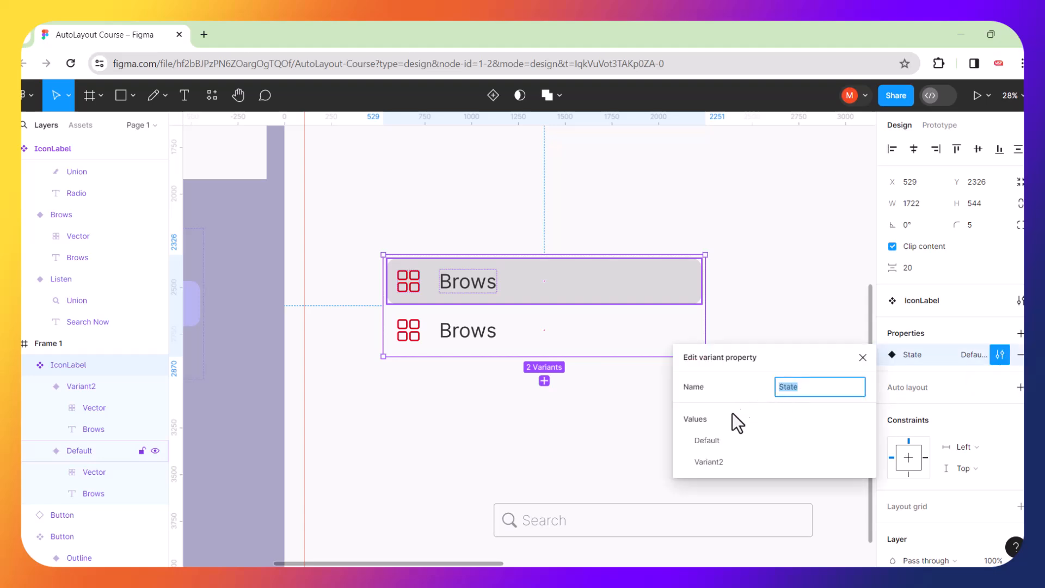
{"action": "double_click", "coordinate": [713, 439]}
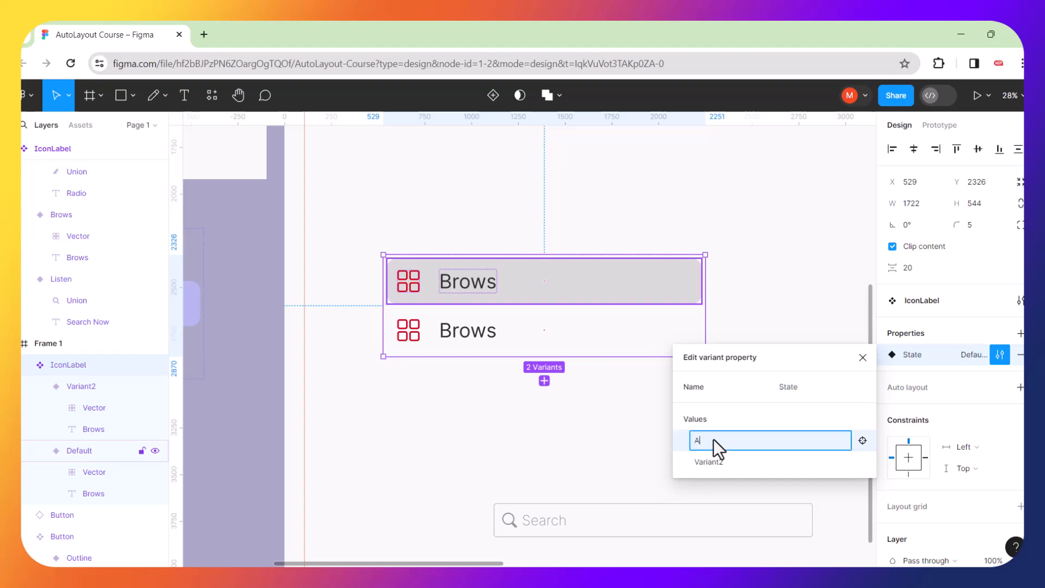
{"action": "type", "text": "Active"}
{"action": "double_click", "coordinate": [711, 462]}
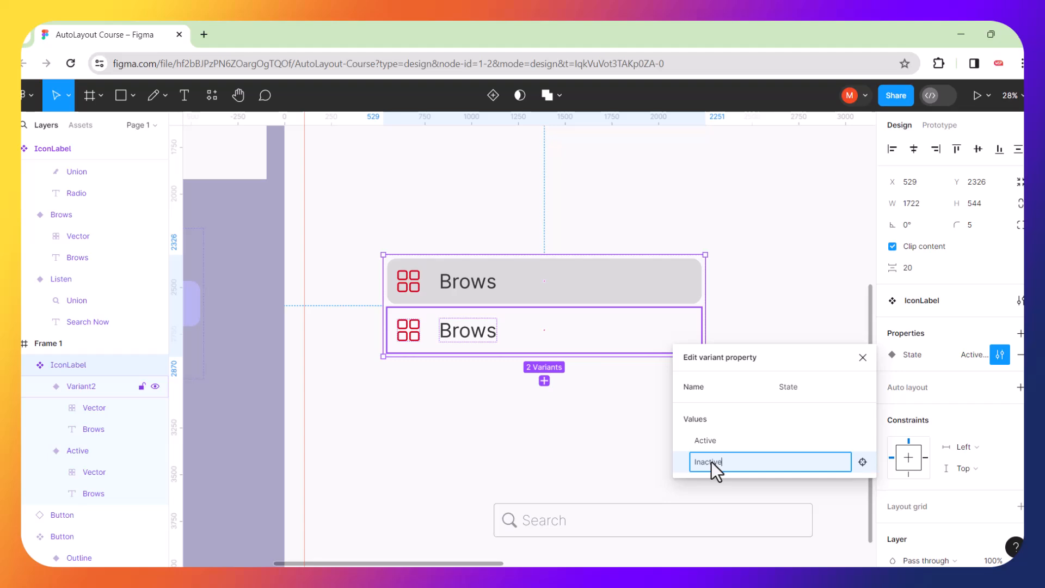
{"action": "key", "text": "Return"}
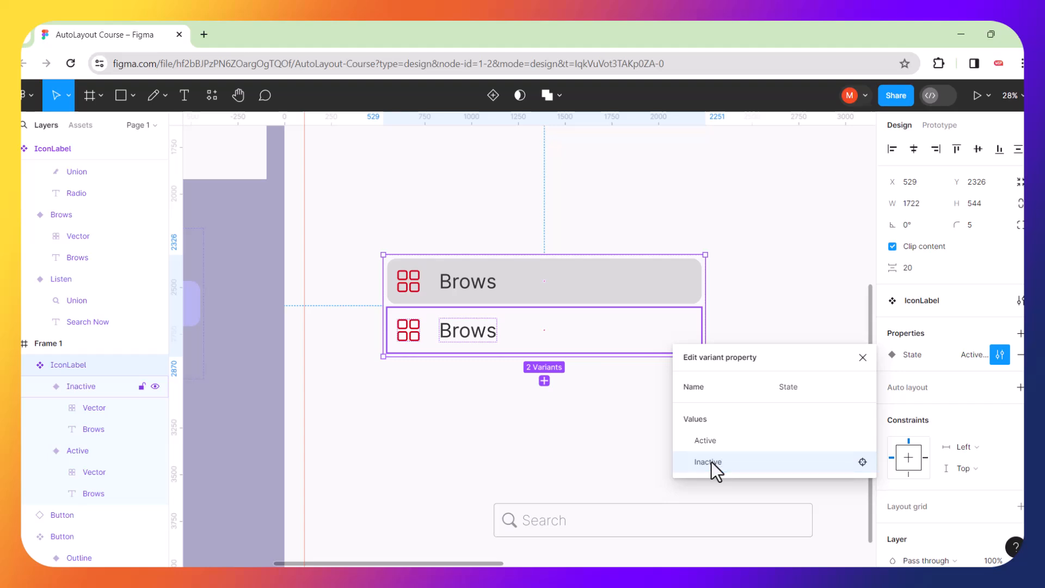
{"action": "left_click", "coordinate": [785, 304]}
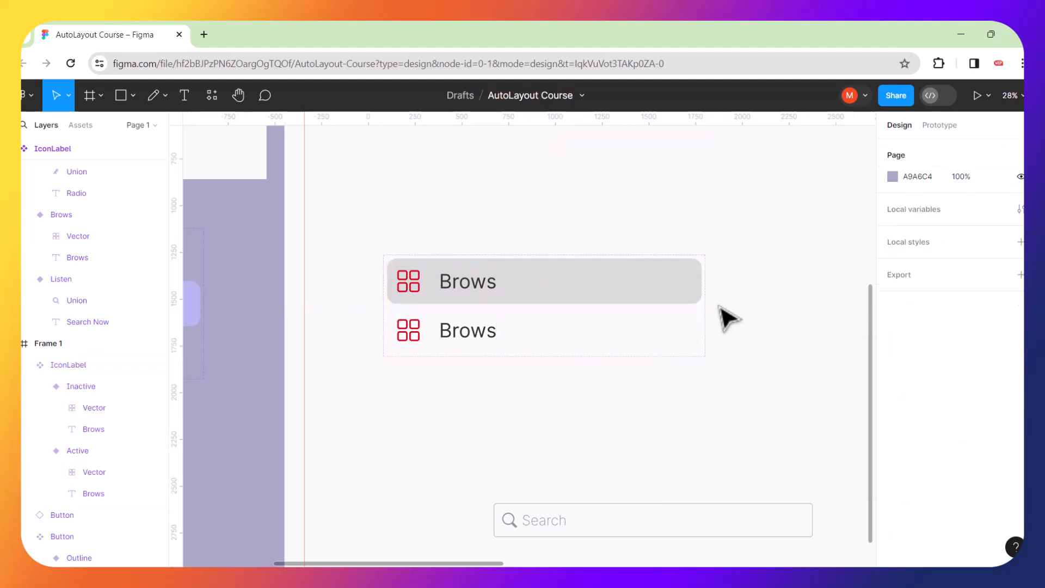
Place a copy of the Active variant as an instance in Frame 1, above the component set at about X 944, Y 1645.
{"action": "scroll", "coordinate": [713, 306], "scroll_direction": "down", "scroll_amount": 3}
{"action": "left_click", "coordinate": [667, 292]}
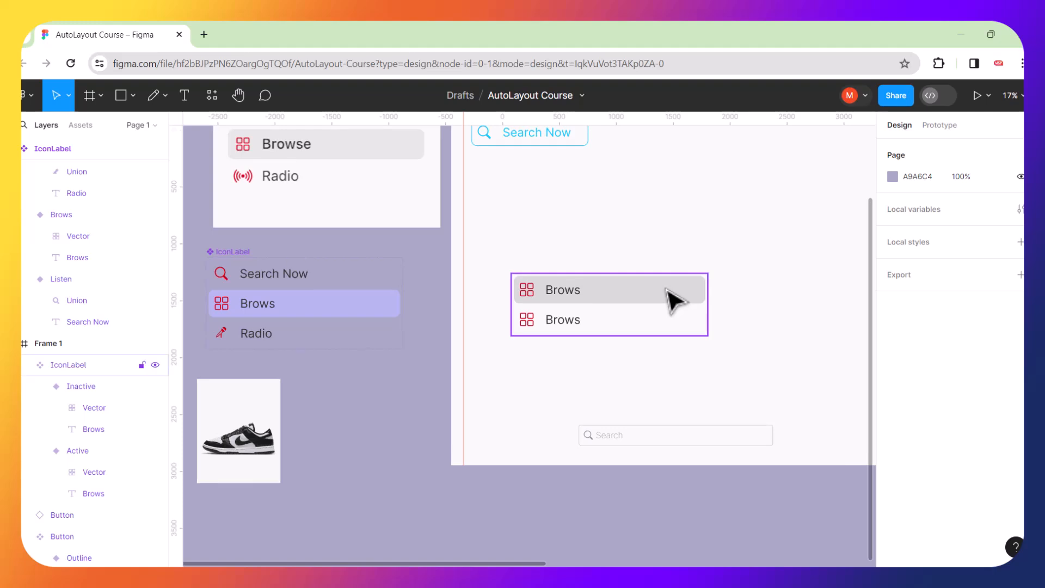
{"action": "left_click", "coordinate": [674, 299]}
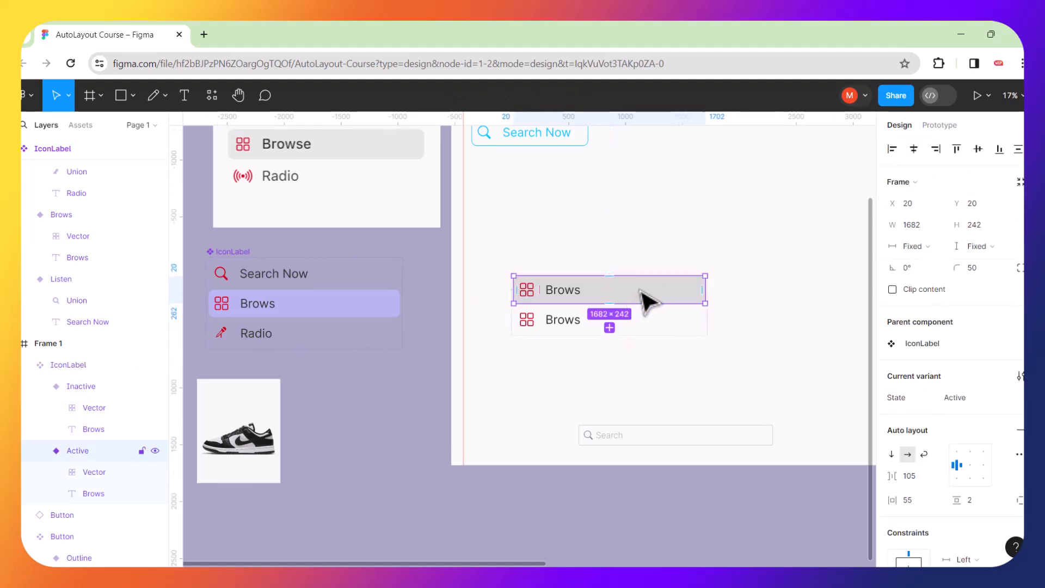
{"action": "left_click_drag", "start_coordinate": [644, 295], "coordinate": [693, 224]}
{"action": "scroll", "coordinate": [686, 210], "scroll_direction": "up", "scroll_amount": 4}
{"action": "scroll", "coordinate": [686, 210], "scroll_direction": "right", "scroll_amount": 2}
{"action": "scroll", "coordinate": [686, 210], "scroll_direction": "up", "scroll_amount": 1}
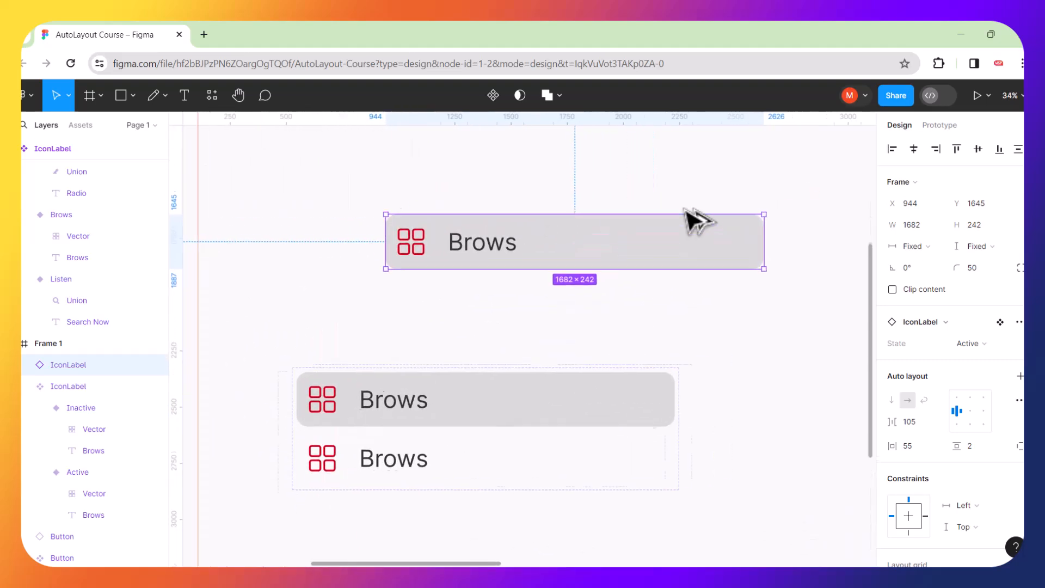
Switch the new IconLabel instance's State to Inactive.
{"action": "left_click", "coordinate": [700, 197]}
{"action": "left_click", "coordinate": [642, 241]}
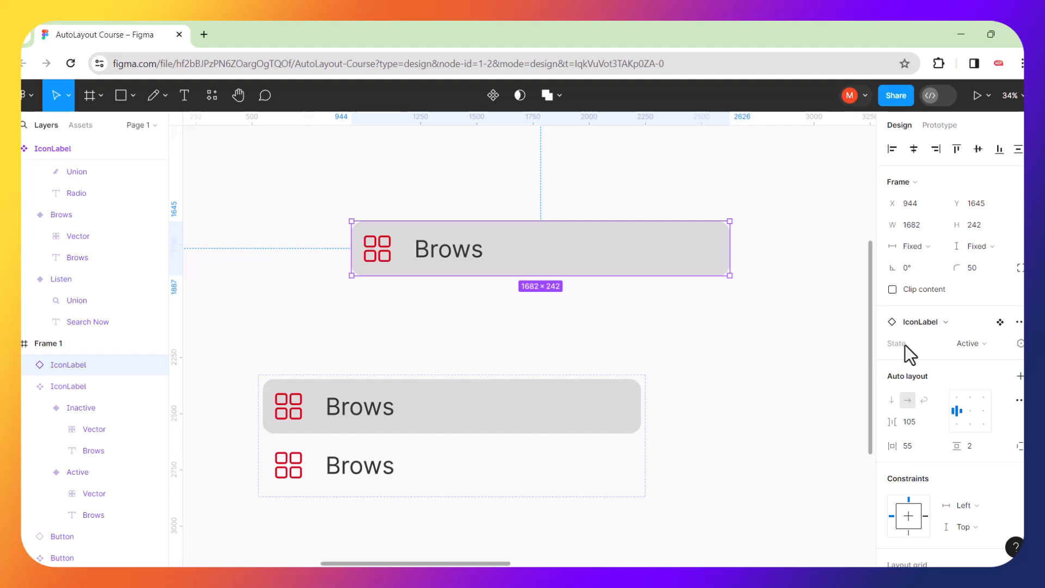
{"action": "left_click", "coordinate": [999, 343]}
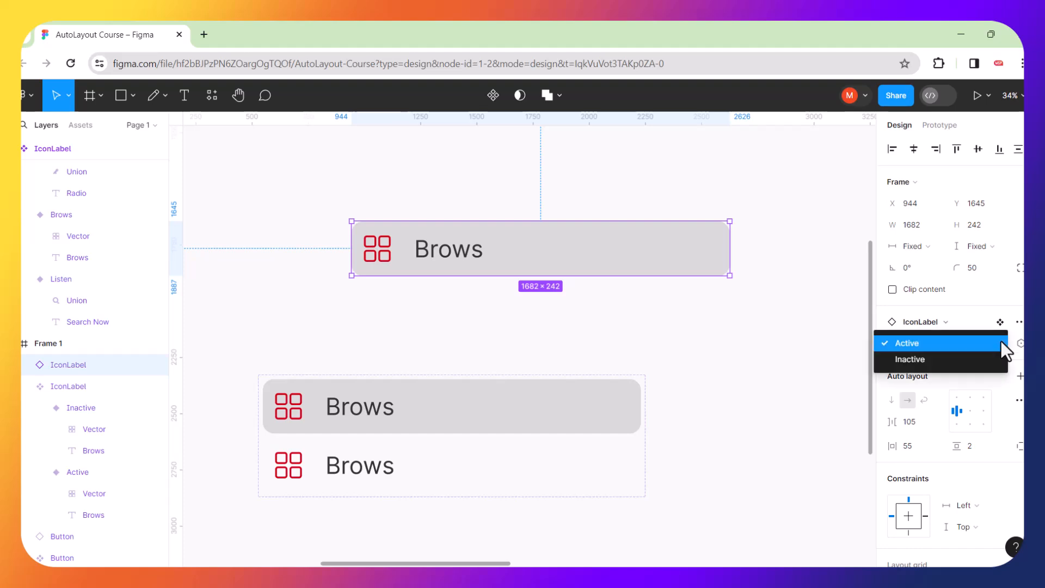
{"action": "left_click", "coordinate": [943, 358]}
{"action": "left_click", "coordinate": [625, 313]}
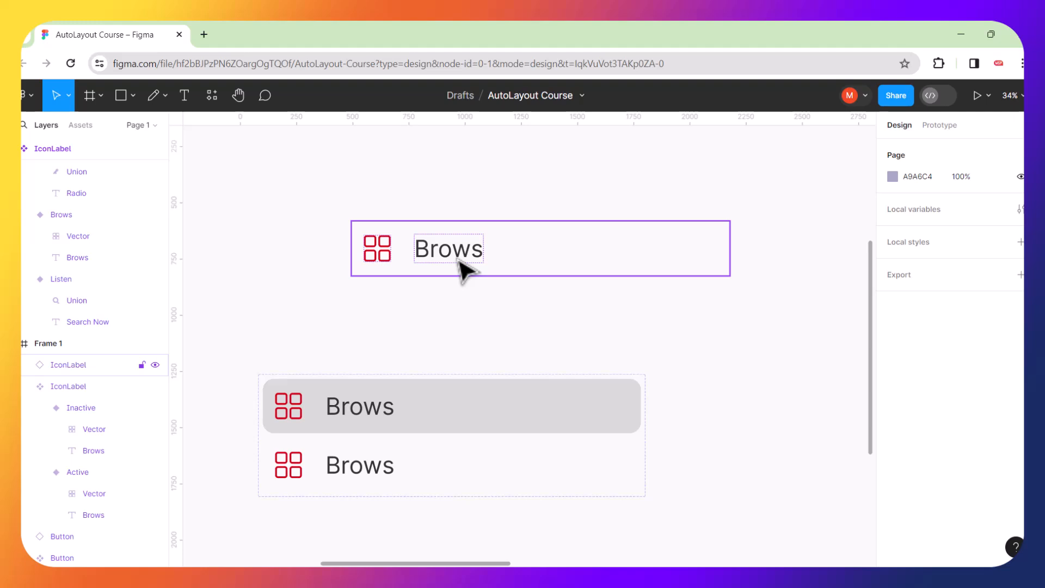
Move the Inactive instance just beneath the outlined button instance and the IconLabel component set below it, at about X 251, Y 1733.
{"action": "scroll", "coordinate": [461, 267], "scroll_direction": "down", "scroll_amount": 5}
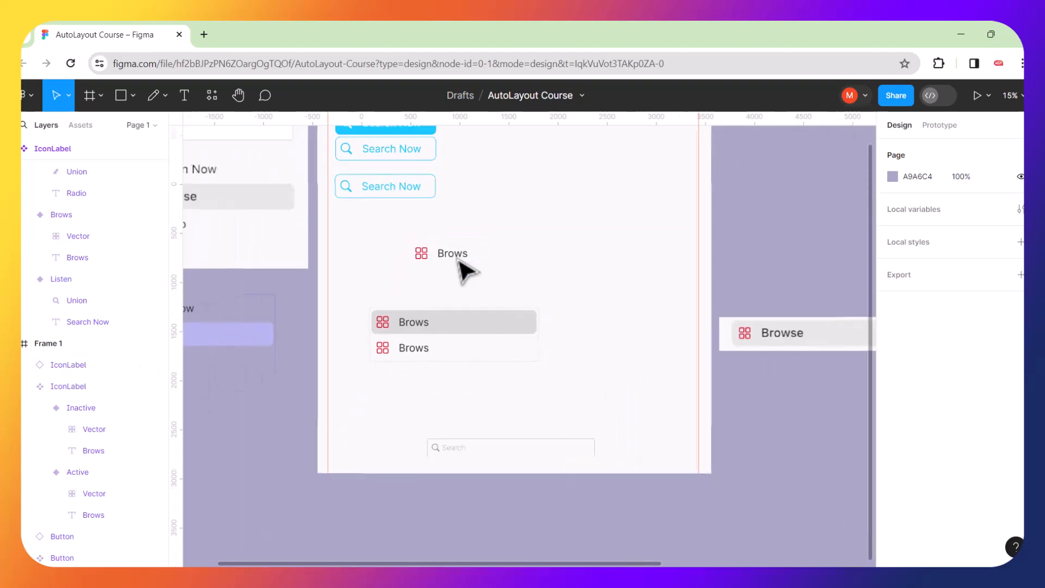
{"action": "scroll", "coordinate": [455, 234], "scroll_direction": "up", "scroll_amount": 2}
{"action": "scroll", "coordinate": [452, 235], "scroll_direction": "up", "scroll_amount": 2}
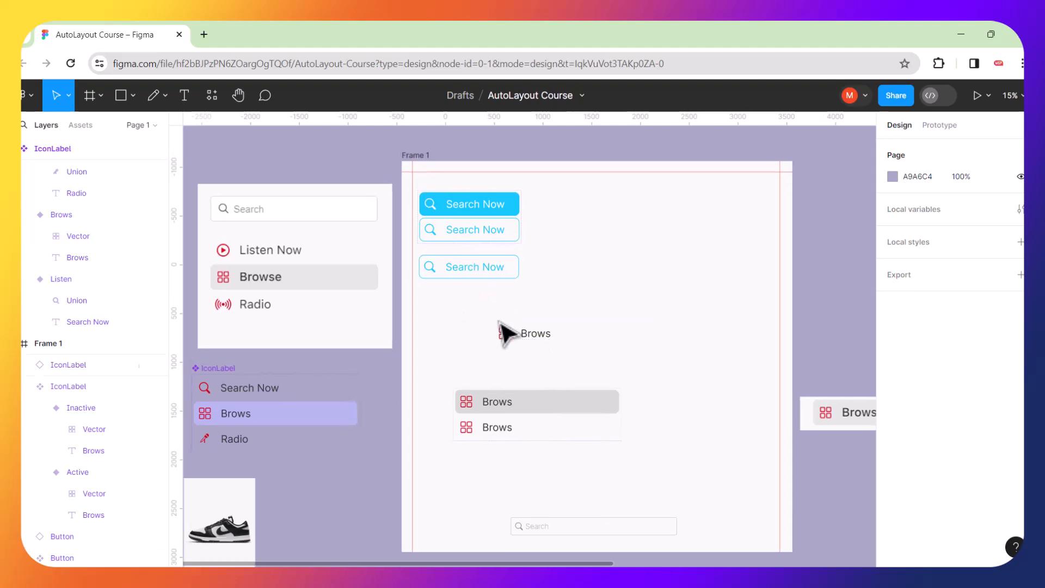
{"action": "left_click", "coordinate": [525, 334]}
{"action": "left_click_drag", "start_coordinate": [543, 337], "coordinate": [473, 307]}
{"action": "left_click_drag", "start_coordinate": [497, 404], "coordinate": [474, 345]}
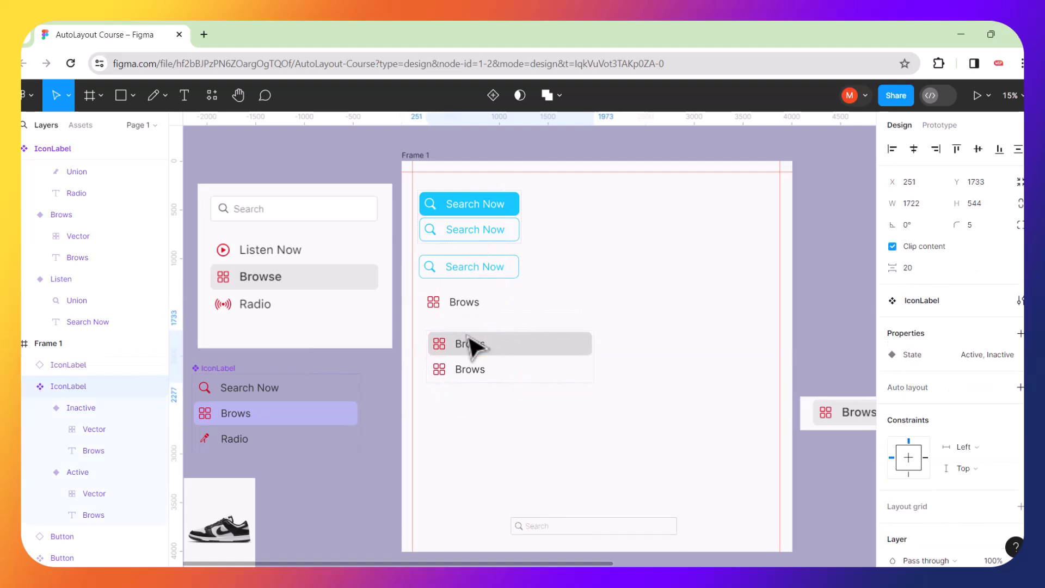
{"action": "left_click", "coordinate": [626, 440]}
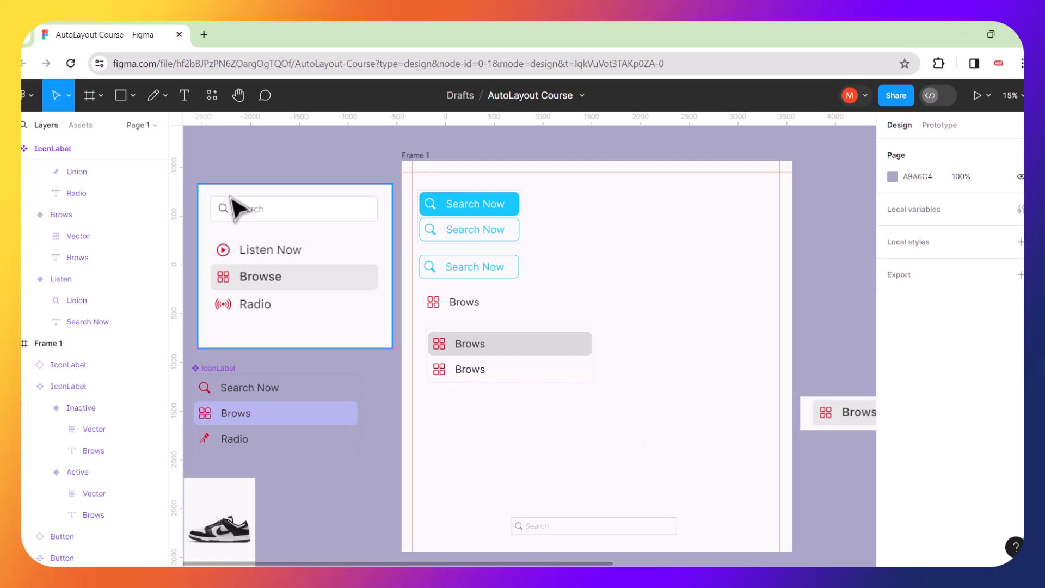
Move the reference menu image beside Frame 1 slightly up and right, to about X -2499, Y -891.
{"action": "mouse_move", "coordinate": [273, 224]}
{"action": "left_mouse_down"}
{"action": "mouse_move", "coordinate": [289, 215]}
{"action": "mouse_move", "coordinate": [279, 227]}
{"action": "left_mouse_up"}
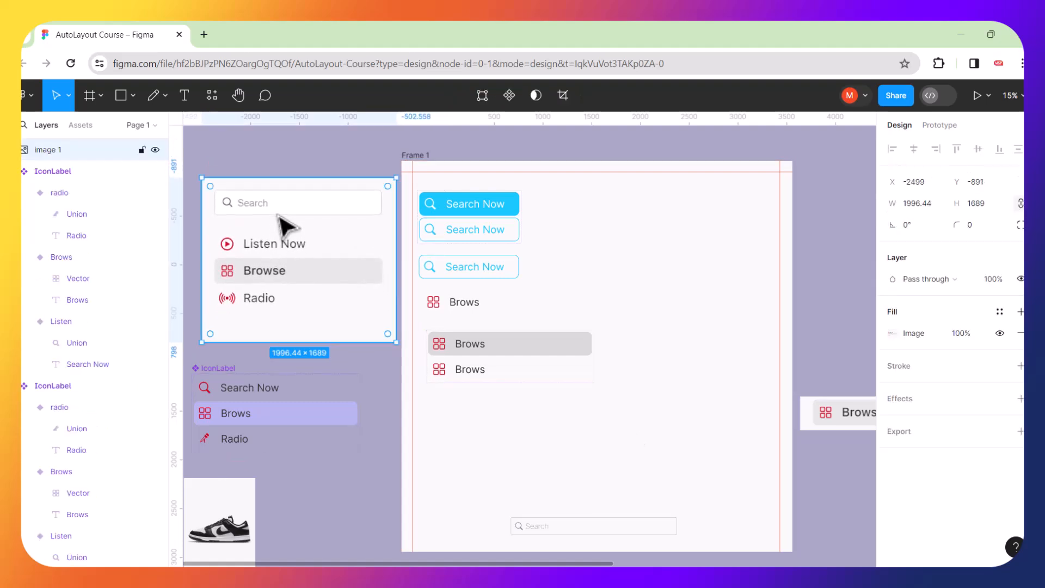
Move the Button and IconLabel sets with their instances to Frame 1's lower area, and the search bar to its upper area.
{"action": "left_click_drag", "start_coordinate": [584, 201], "coordinate": [442, 283]}
{"action": "left_click_drag", "start_coordinate": [488, 233], "coordinate": [485, 467]}
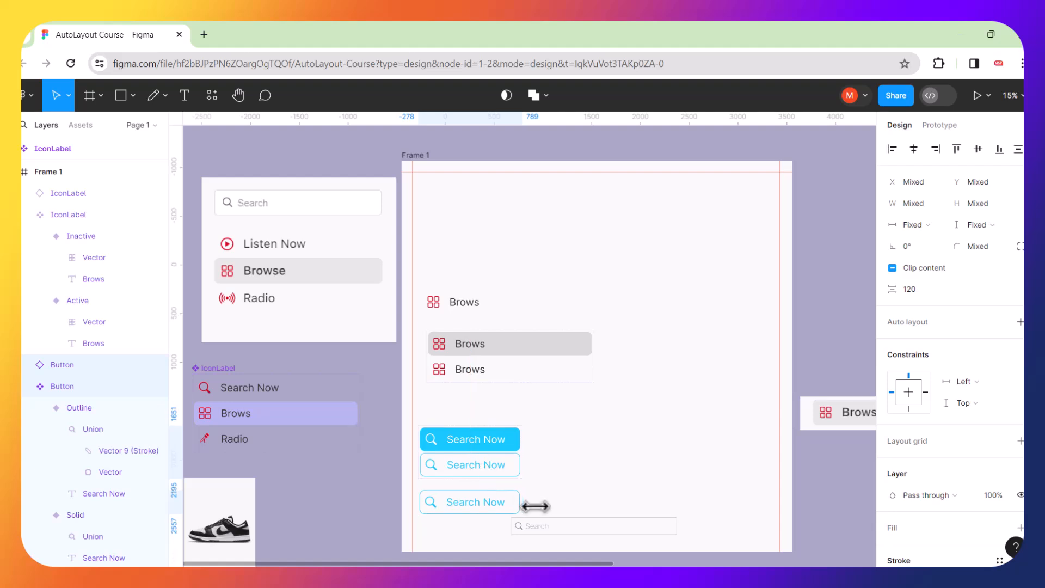
{"action": "left_click_drag", "start_coordinate": [550, 532], "coordinate": [613, 209]}
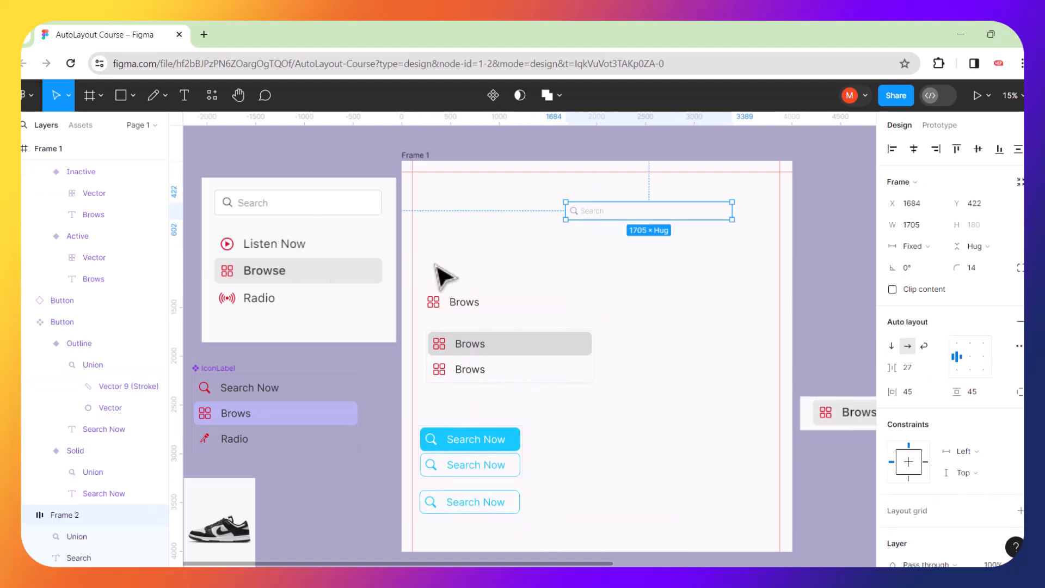
{"action": "left_click_drag", "start_coordinate": [477, 254], "coordinate": [635, 467]}
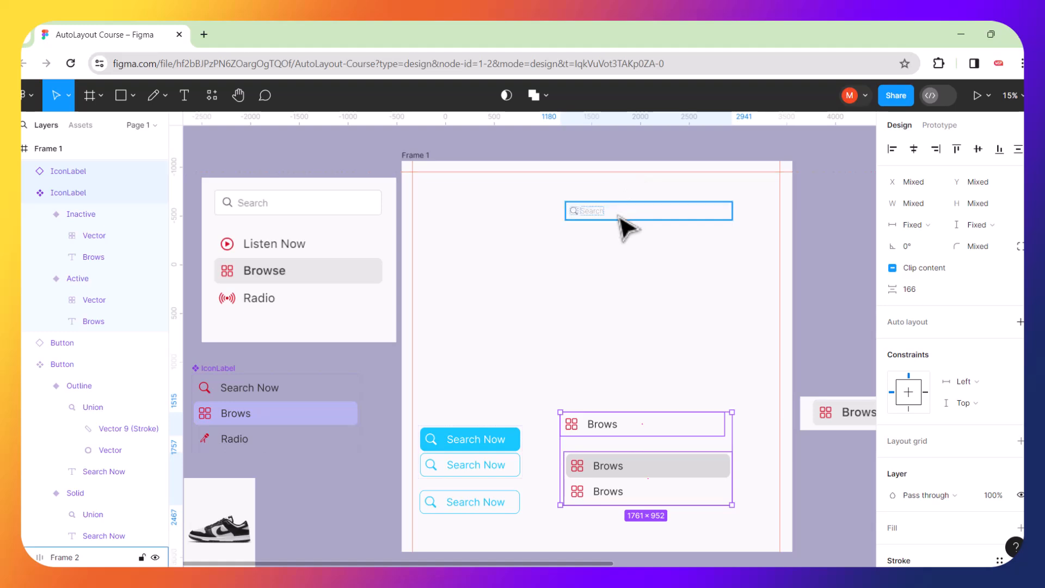
Position the search bar in Frame 1 at X 775, Y 477 and stretch its height to about 211.
{"action": "left_click", "coordinate": [584, 211]}
{"action": "left_click_drag", "start_coordinate": [591, 218], "coordinate": [532, 221]}
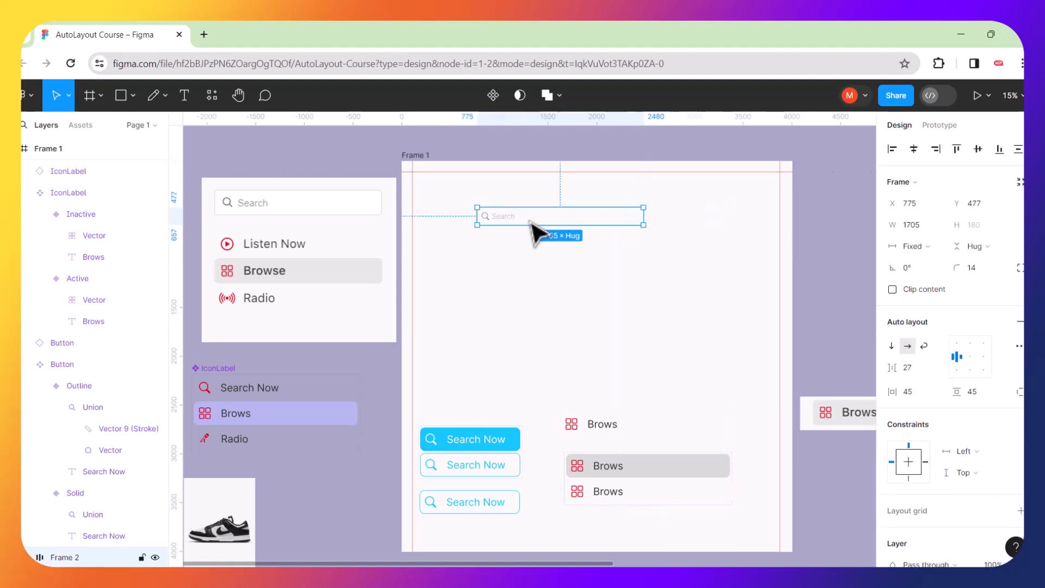
{"action": "scroll", "coordinate": [535, 231], "scroll_direction": "up", "scroll_amount": 5}
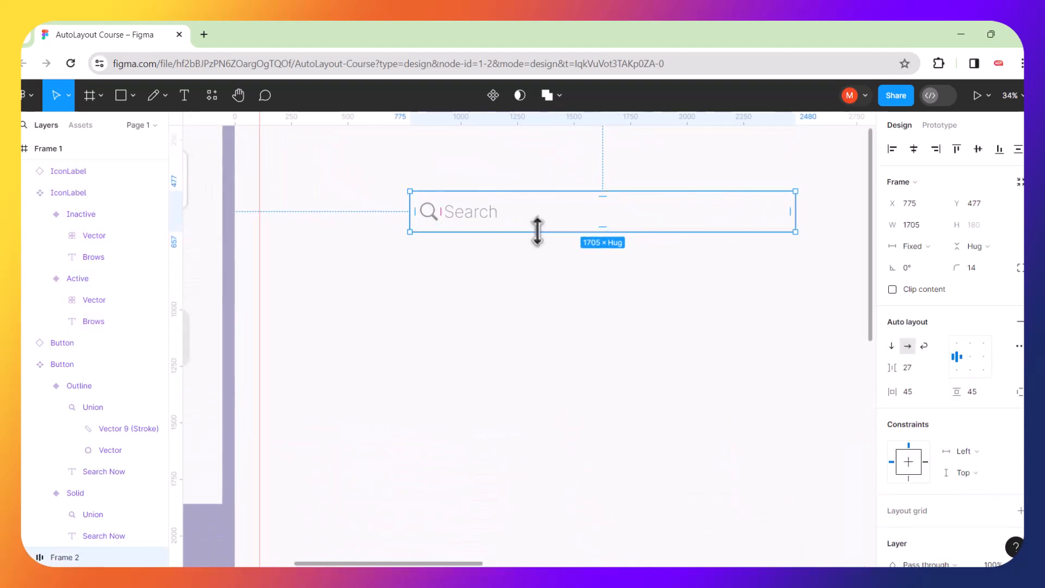
{"action": "left_click_drag", "start_coordinate": [537, 229], "coordinate": [543, 239]}
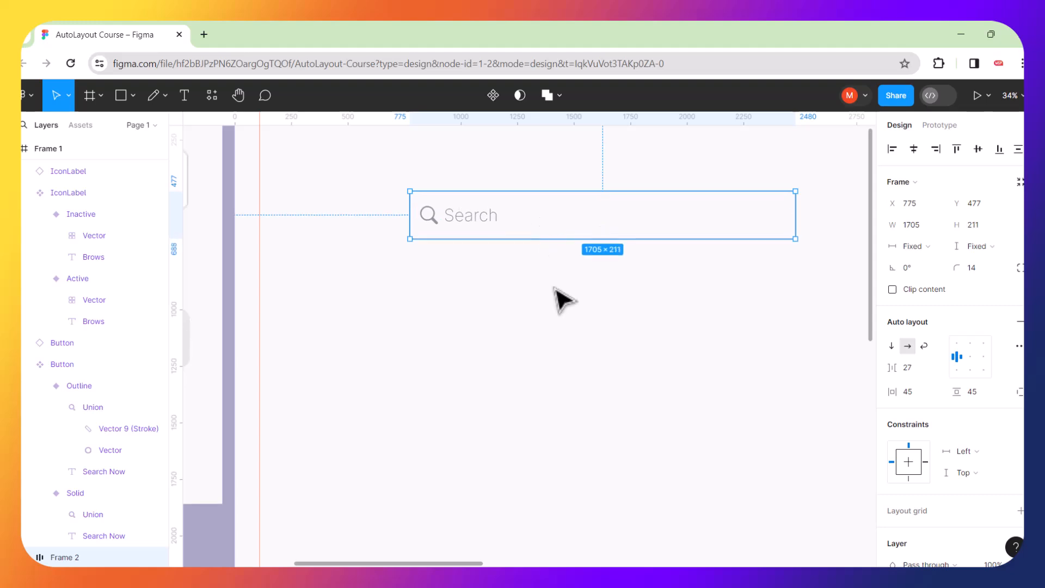
{"action": "scroll", "coordinate": [561, 298], "scroll_direction": "down", "scroll_amount": 5}
{"action": "left_click", "coordinate": [603, 317]}
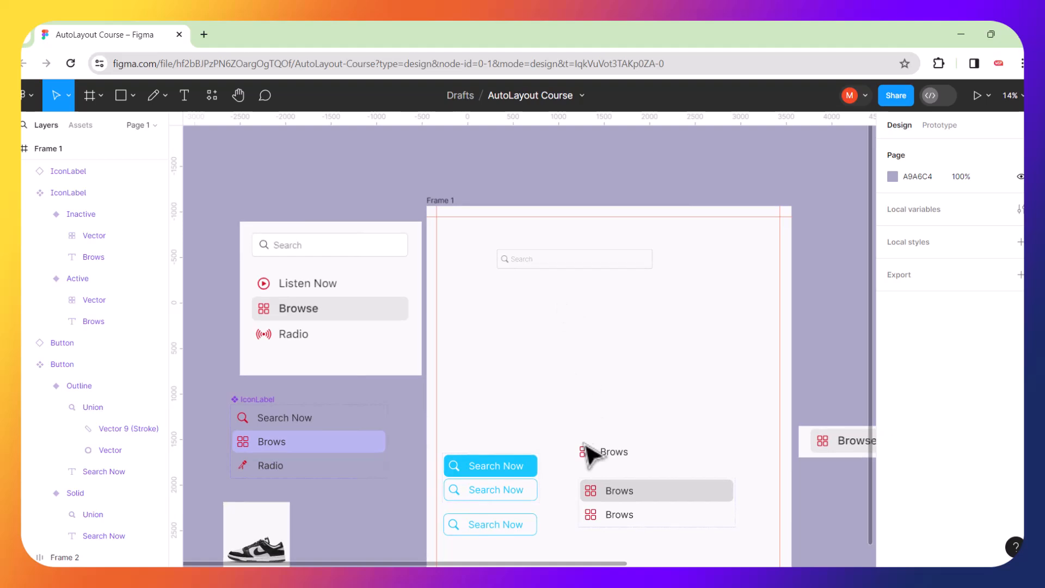
Move the Active/Inactive IconLabel set just beneath the search bar, at about X 775, Y 879.
{"action": "left_click_drag", "start_coordinate": [621, 492], "coordinate": [539, 296]}
{"action": "left_click", "coordinate": [655, 381]}
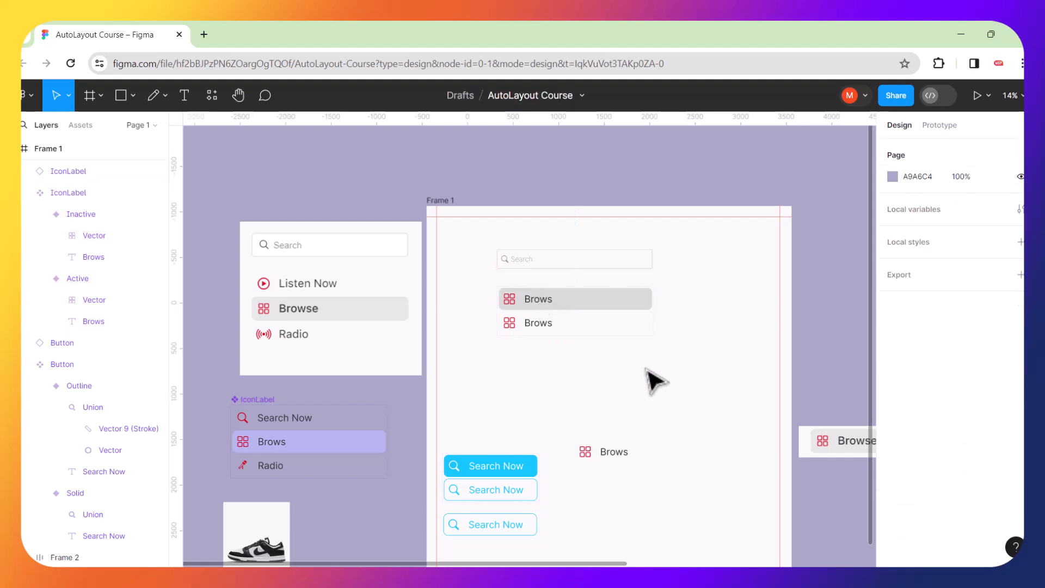
Give the search bar a white FFFFFF fill.
{"action": "left_click", "coordinate": [564, 260]}
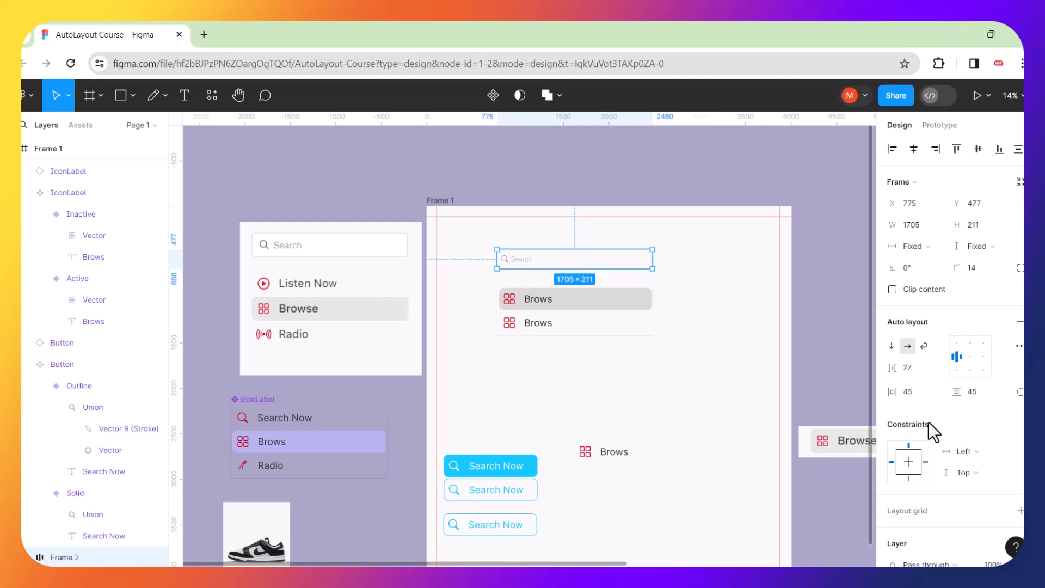
{"action": "scroll", "coordinate": [967, 411], "scroll_direction": "down", "scroll_amount": 3}
{"action": "scroll", "coordinate": [967, 410], "scroll_direction": "down", "scroll_amount": 2}
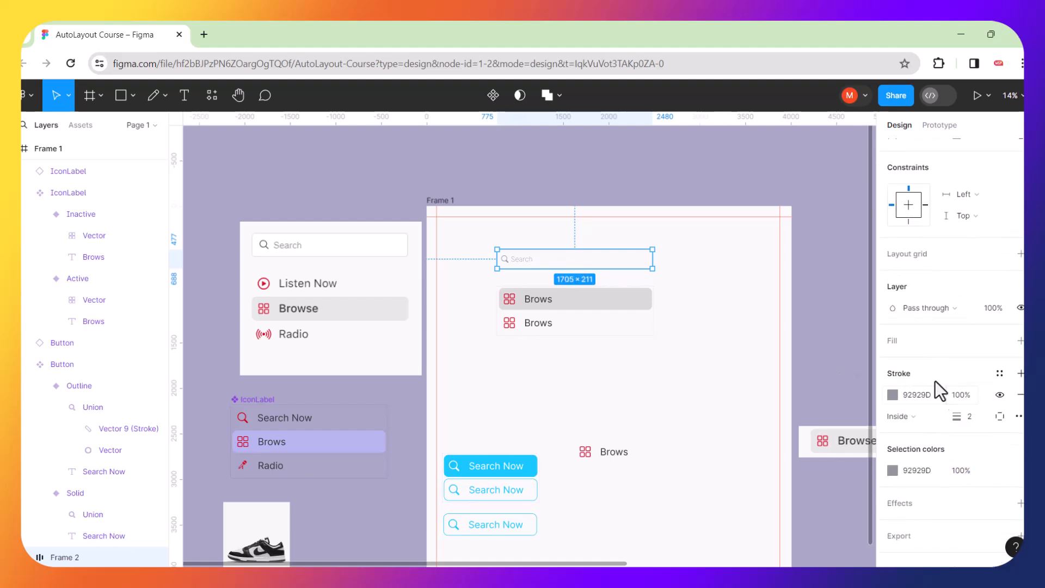
{"action": "left_click", "coordinate": [1020, 341]}
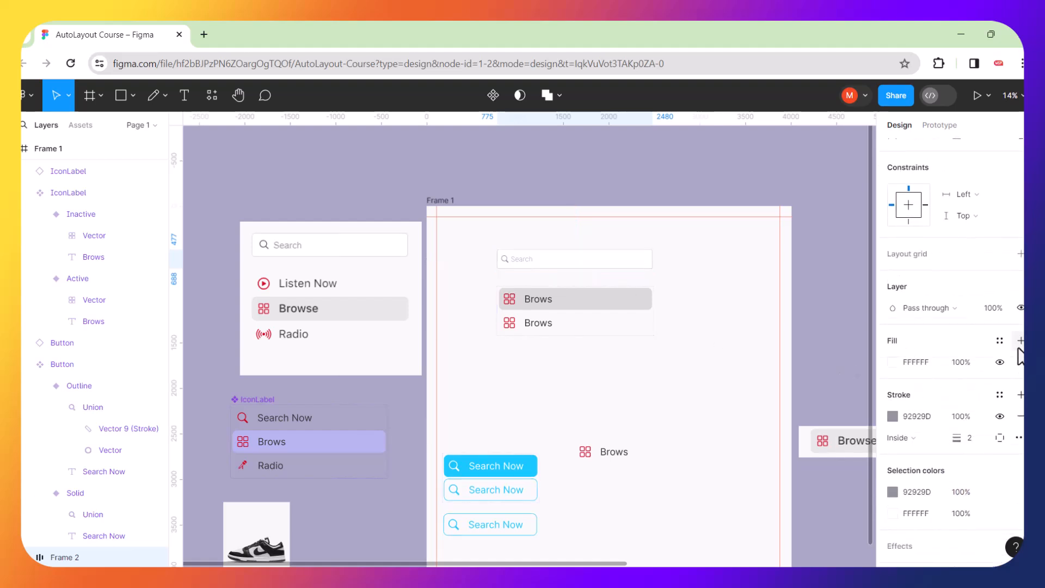
{"action": "left_click", "coordinate": [894, 362]}
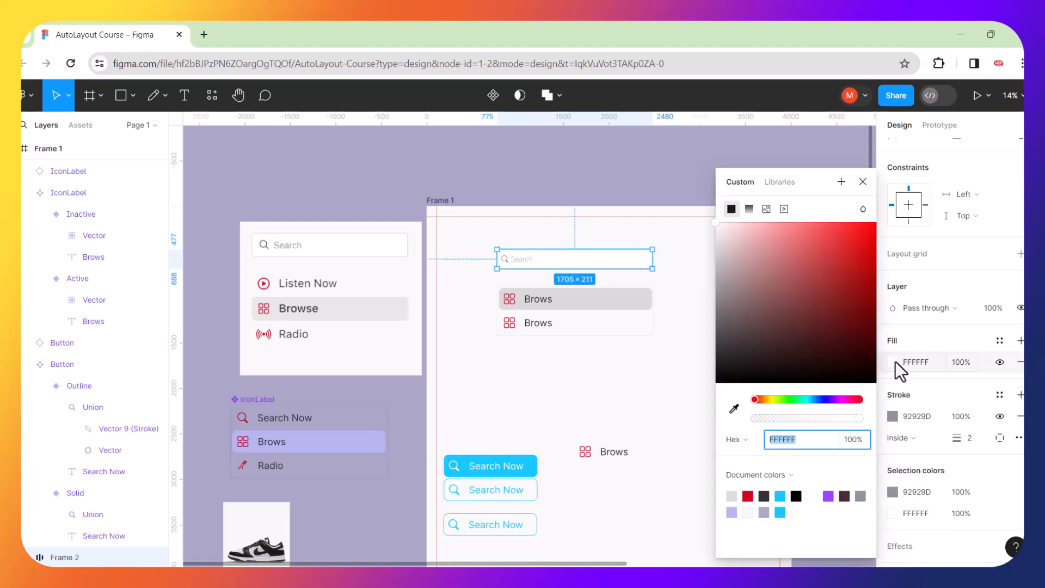
{"action": "left_click", "coordinate": [698, 325]}
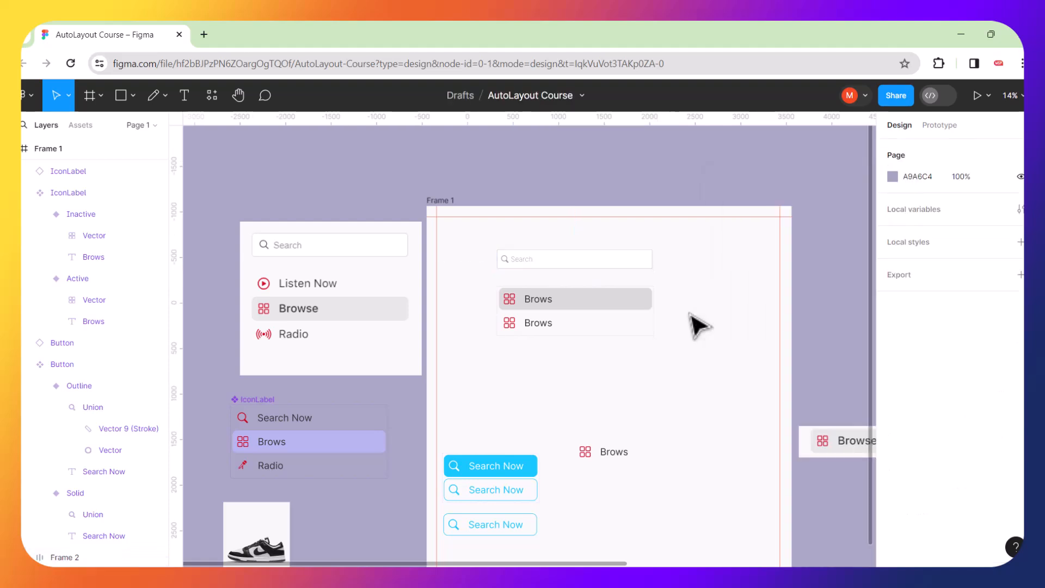
Replace the two-variant IconLabel set beneath the search bar with the three-variant Listen, Brows and radio set, at about X 765, Y 842.
{"action": "scroll", "coordinate": [594, 299], "scroll_direction": "up", "scroll_amount": 3}
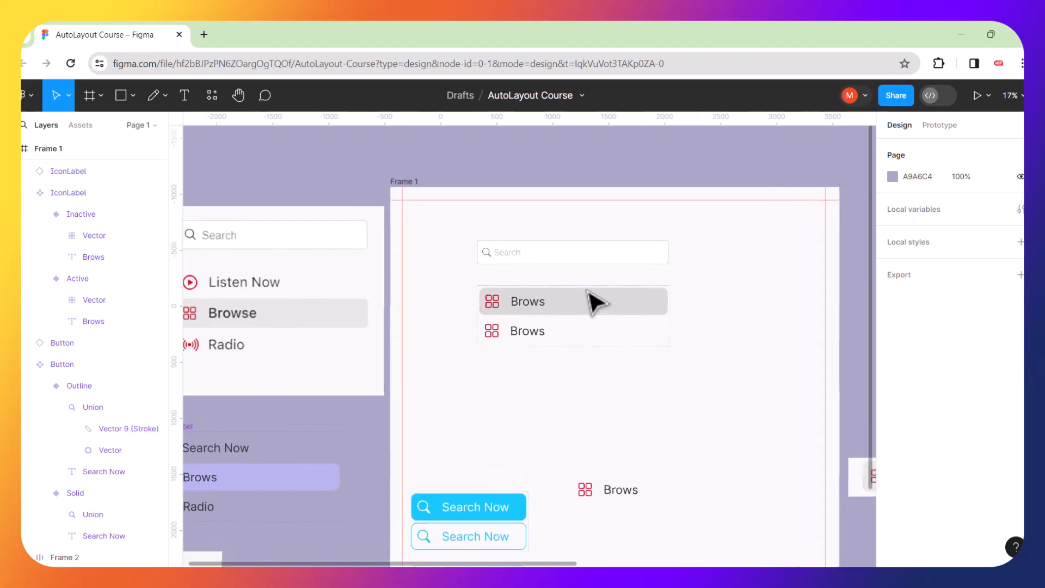
{"action": "scroll", "coordinate": [594, 299], "scroll_direction": "down", "scroll_amount": 3}
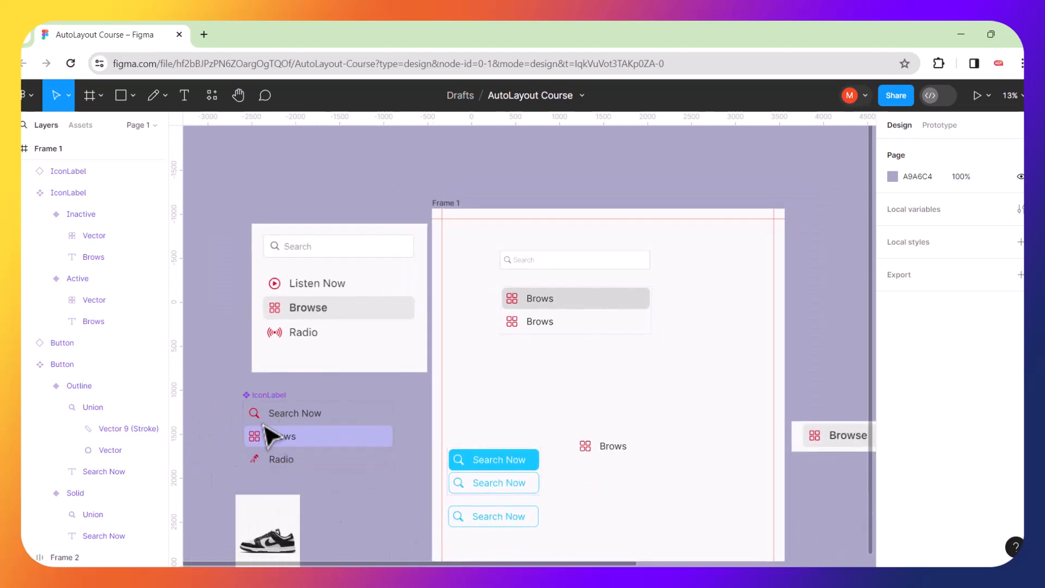
{"action": "left_click_drag", "start_coordinate": [270, 409], "coordinate": [496, 367]}
{"action": "left_click", "coordinate": [519, 289]}
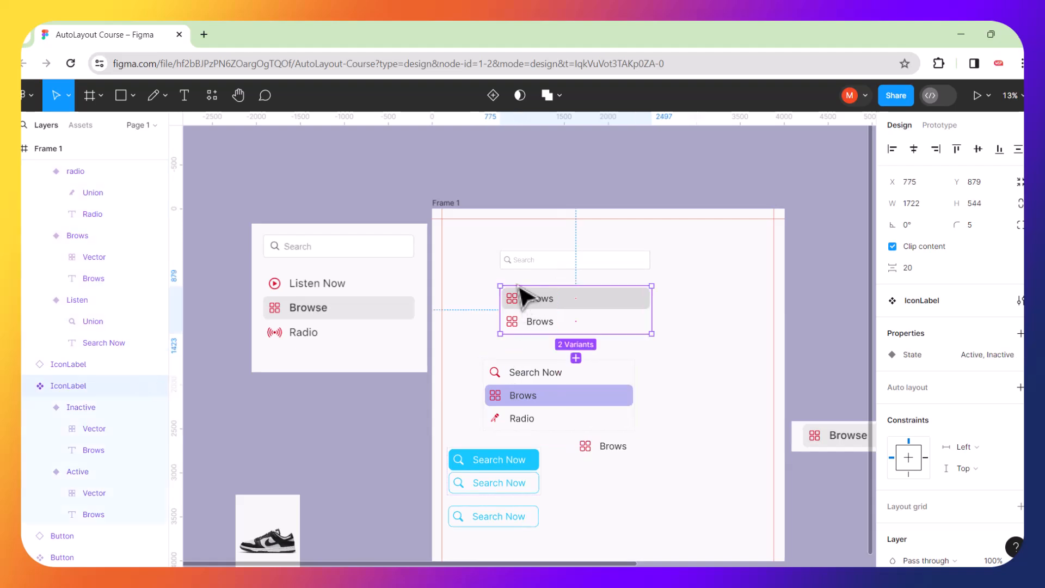
{"action": "key", "text": "Delete"}
{"action": "left_click_drag", "start_coordinate": [505, 362], "coordinate": [522, 285]}
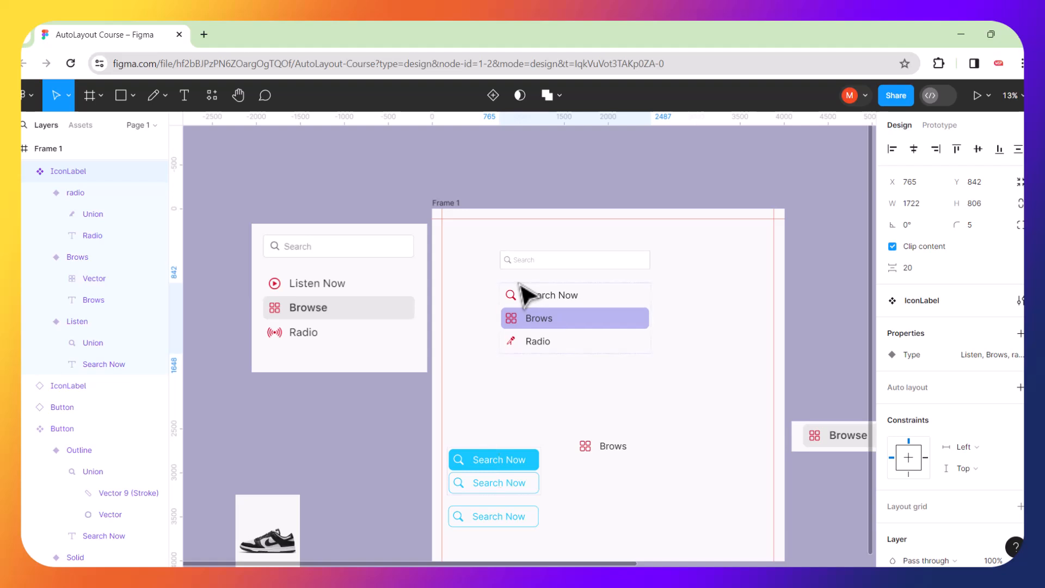
{"action": "left_click", "coordinate": [660, 379]}
Shift the reference menu image right until it meets Frame 1's edge, at about X -2444, Y -891.
{"action": "scroll", "coordinate": [583, 323], "scroll_direction": "up", "scroll_amount": 2}
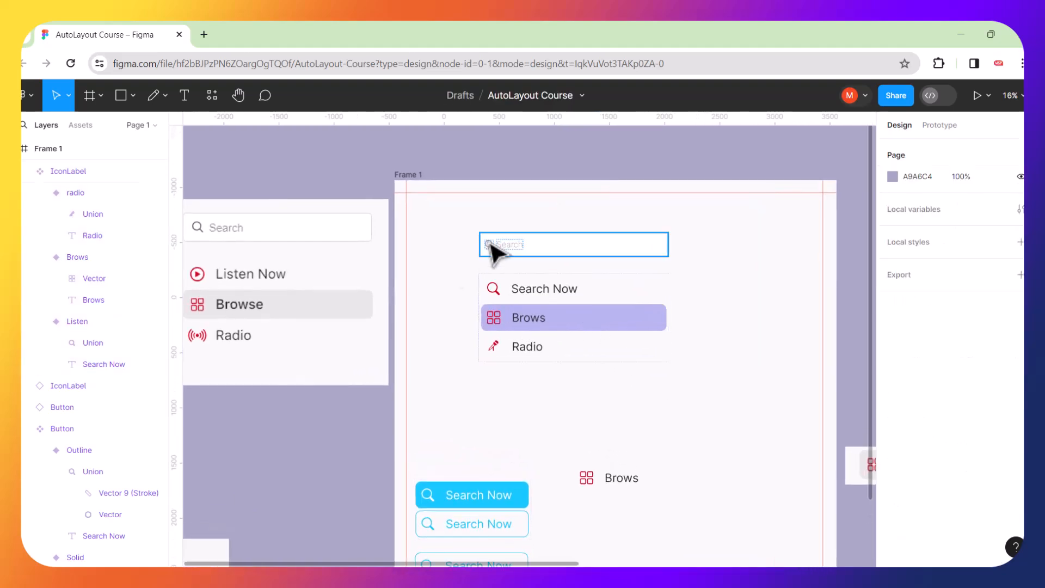
{"action": "left_click_drag", "start_coordinate": [341, 297], "coordinate": [347, 296]}
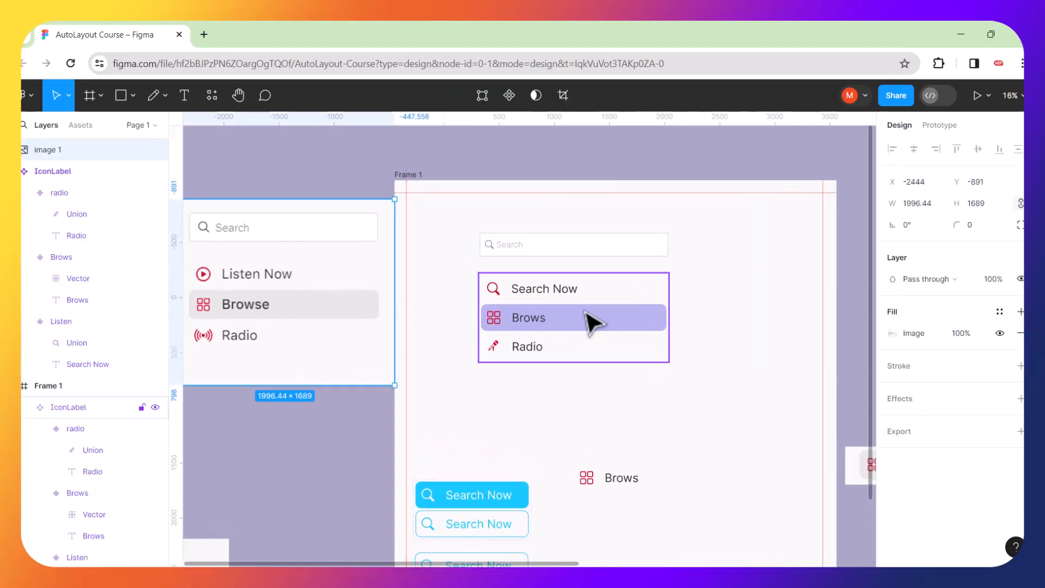
Move the search bar, IconLabel and Button elements out of Frame 1 onto the canvas above and left of it.
{"action": "scroll", "coordinate": [590, 322], "scroll_direction": "down", "scroll_amount": 3}
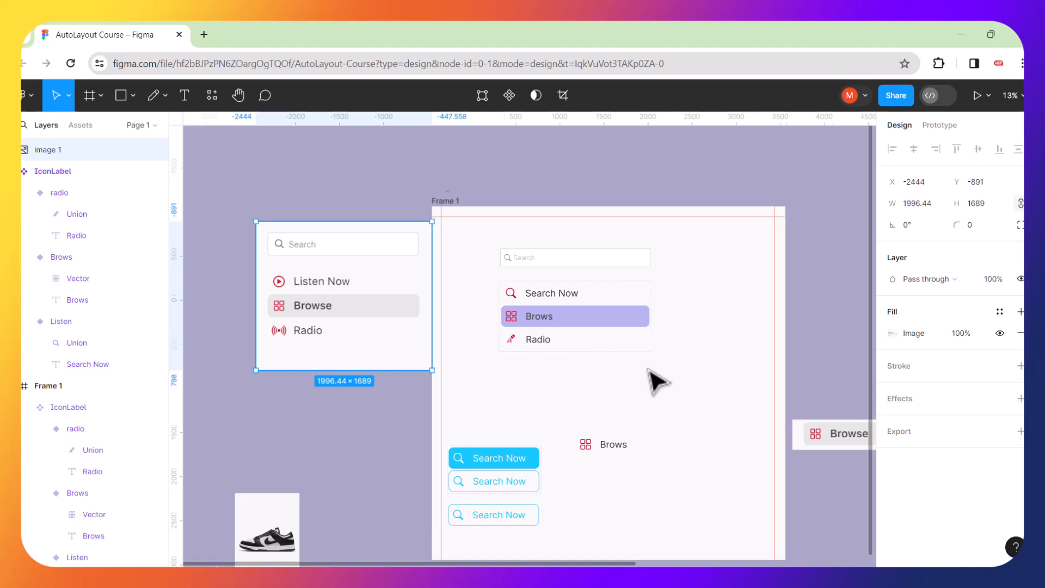
{"action": "scroll", "coordinate": [649, 369], "scroll_direction": "up", "scroll_amount": 4}
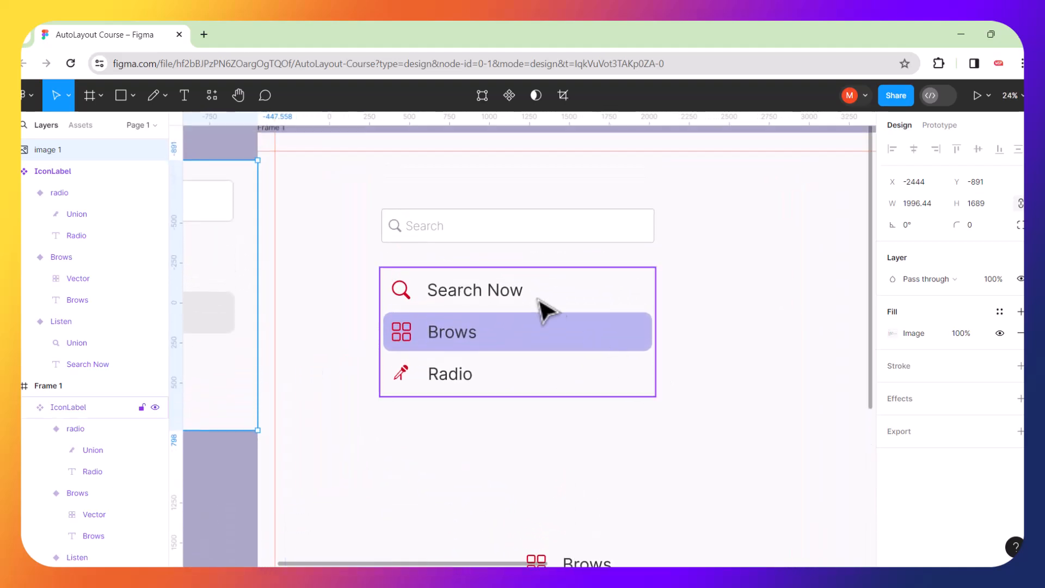
{"action": "scroll", "coordinate": [531, 301], "scroll_direction": "down", "scroll_amount": 6}
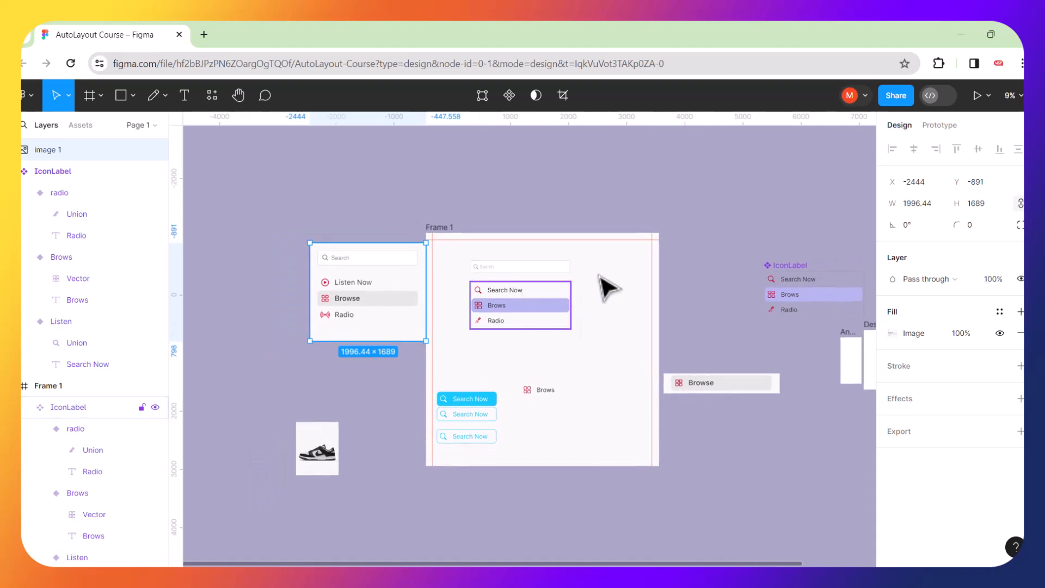
{"action": "left_click_drag", "start_coordinate": [620, 263], "coordinate": [459, 454]}
{"action": "left_click_drag", "start_coordinate": [541, 299], "coordinate": [275, 194]}
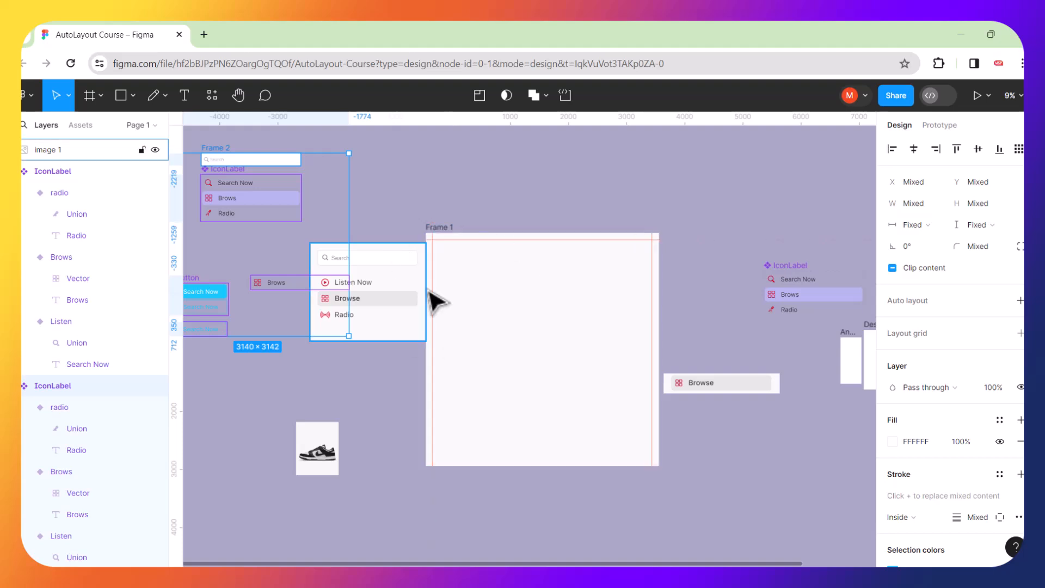
Move the reference menu image up to about X -2521, Y -3274 and the Browse sample image farther right and down from Frame 1.
{"action": "left_click_drag", "start_coordinate": [401, 253], "coordinate": [398, 150]}
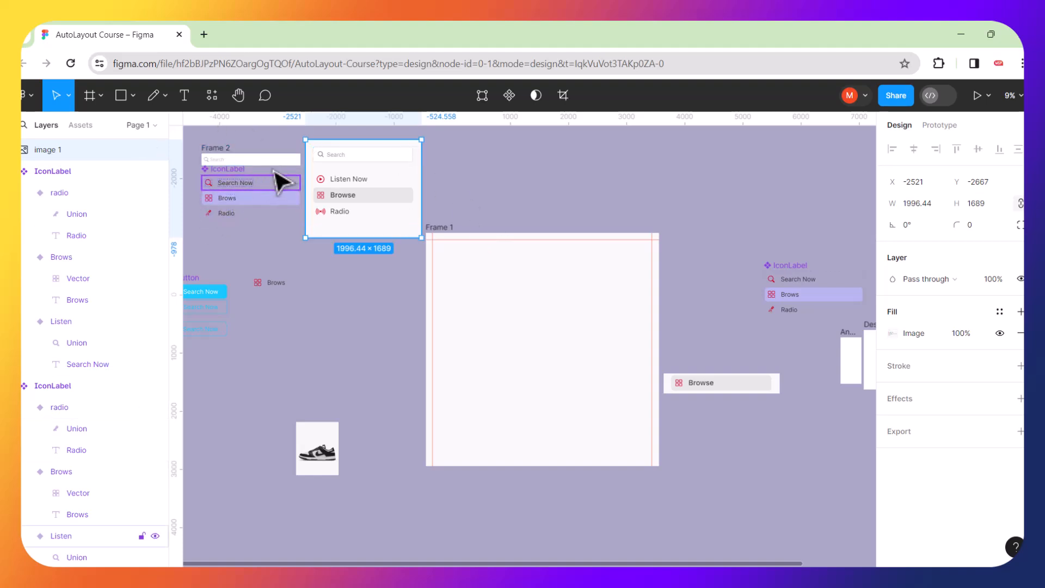
{"action": "left_click_drag", "start_coordinate": [357, 201], "coordinate": [357, 166]}
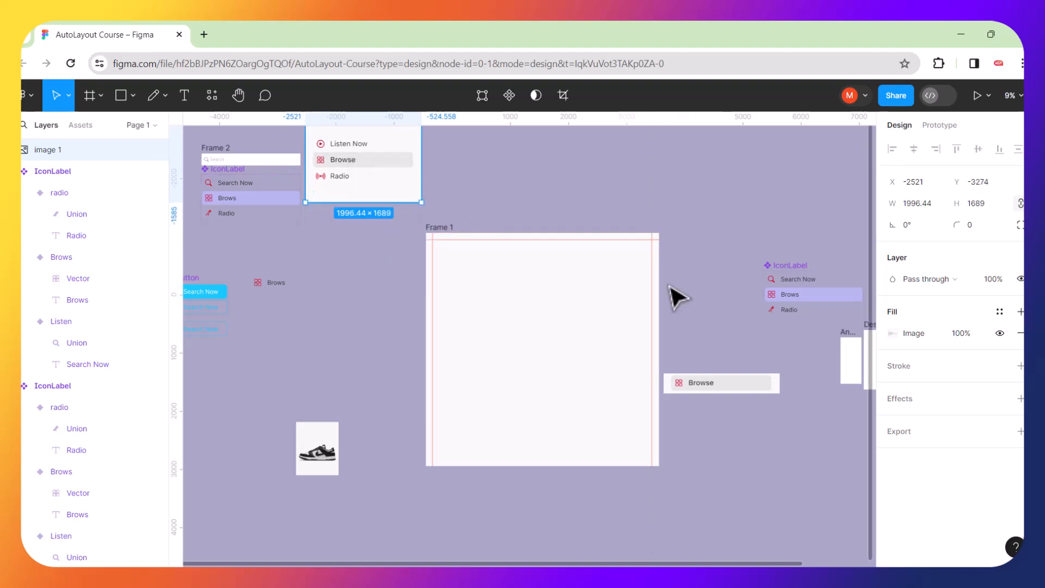
{"action": "left_click_drag", "start_coordinate": [715, 381], "coordinate": [810, 427]}
Place the sneaker image inside the emptied Frame 1 at about X 1087, Y 1201.
{"action": "left_click_drag", "start_coordinate": [313, 439], "coordinate": [493, 337]}
{"action": "scroll", "coordinate": [490, 326], "scroll_direction": "up", "scroll_amount": 4}
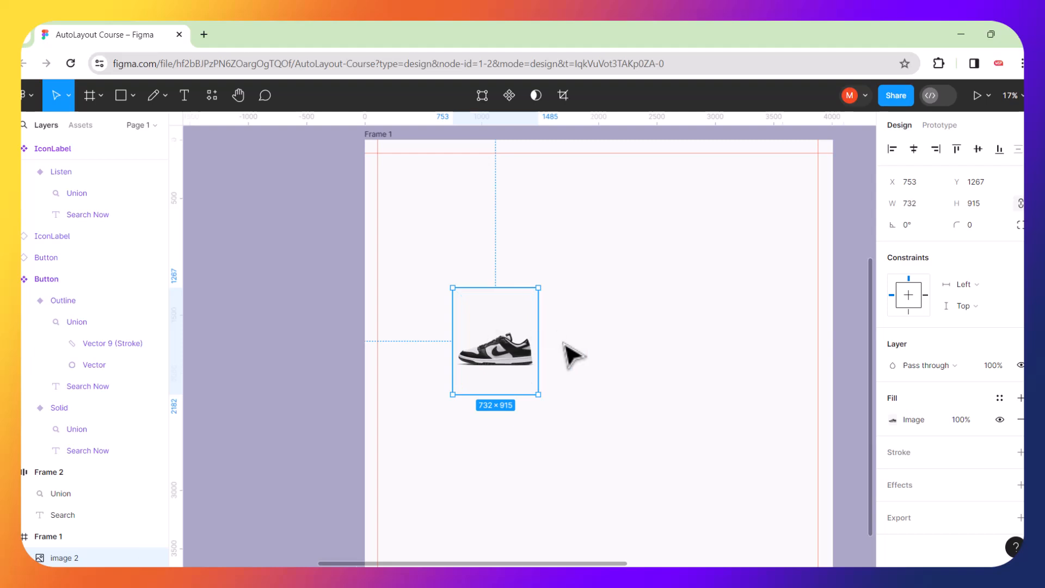
{"action": "scroll", "coordinate": [571, 356], "scroll_direction": "down", "scroll_amount": 3}
{"action": "scroll", "coordinate": [571, 357], "scroll_direction": "down", "scroll_amount": 2}
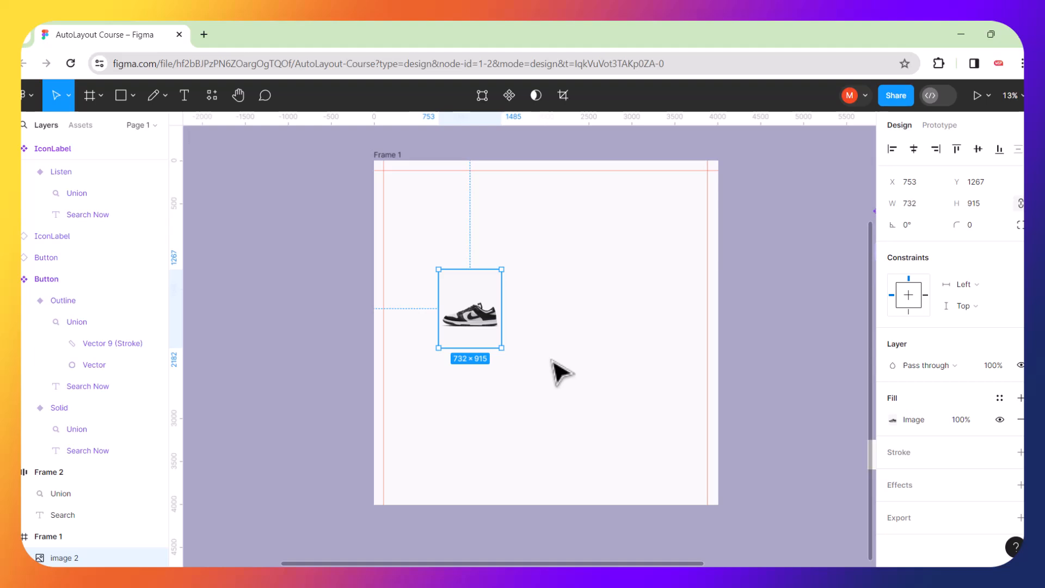
{"action": "scroll", "coordinate": [615, 337], "scroll_direction": "up", "scroll_amount": 4}
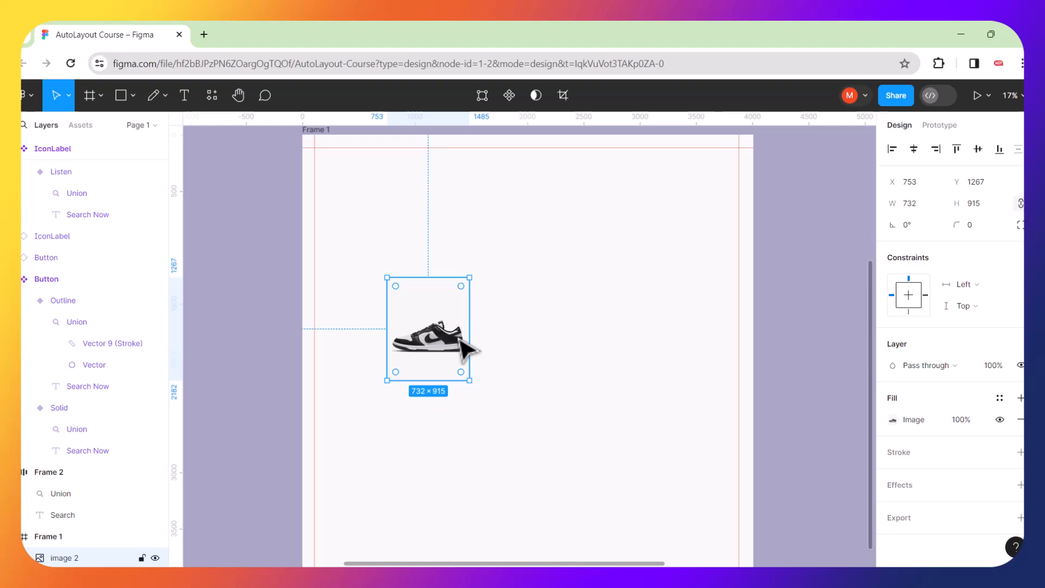
{"action": "left_click_drag", "start_coordinate": [471, 349], "coordinate": [501, 343]}
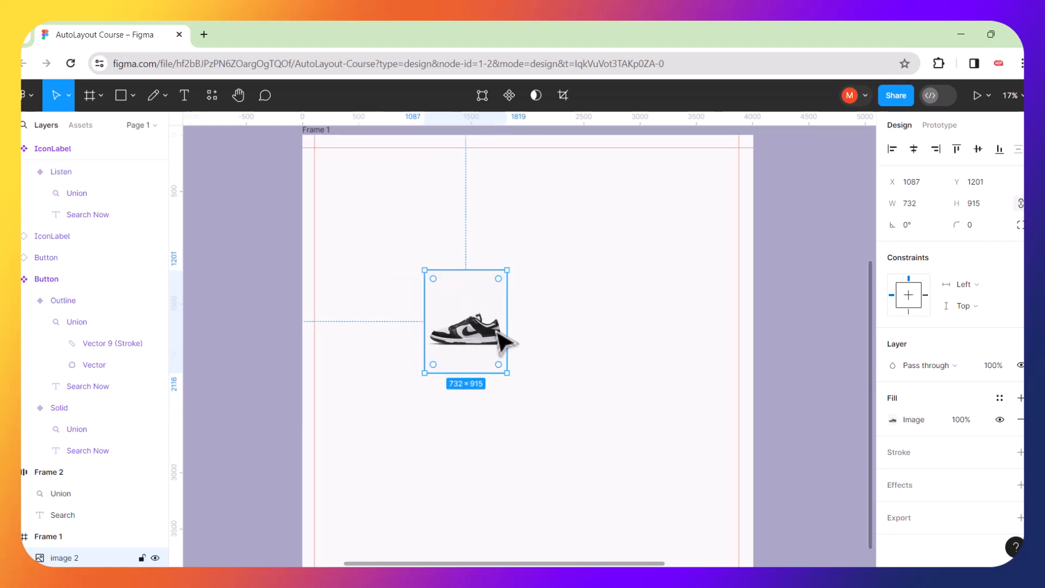
Change Frame 1's fill to the light grey D3D3D3.
{"action": "scroll", "coordinate": [501, 343], "scroll_direction": "up", "scroll_amount": 2}
{"action": "scroll", "coordinate": [506, 319], "scroll_direction": "down", "scroll_amount": 3}
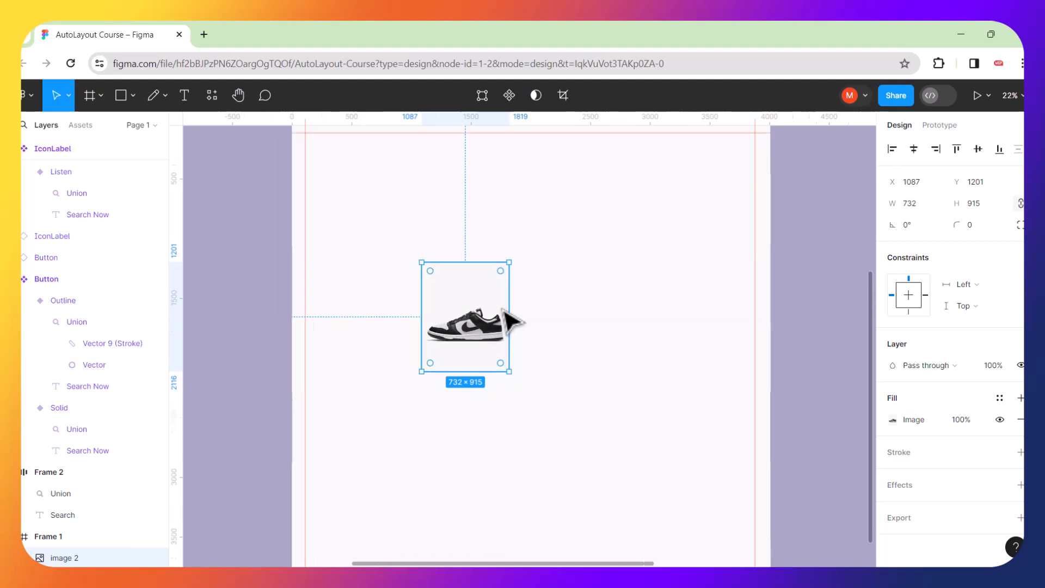
{"action": "left_click", "coordinate": [358, 161]}
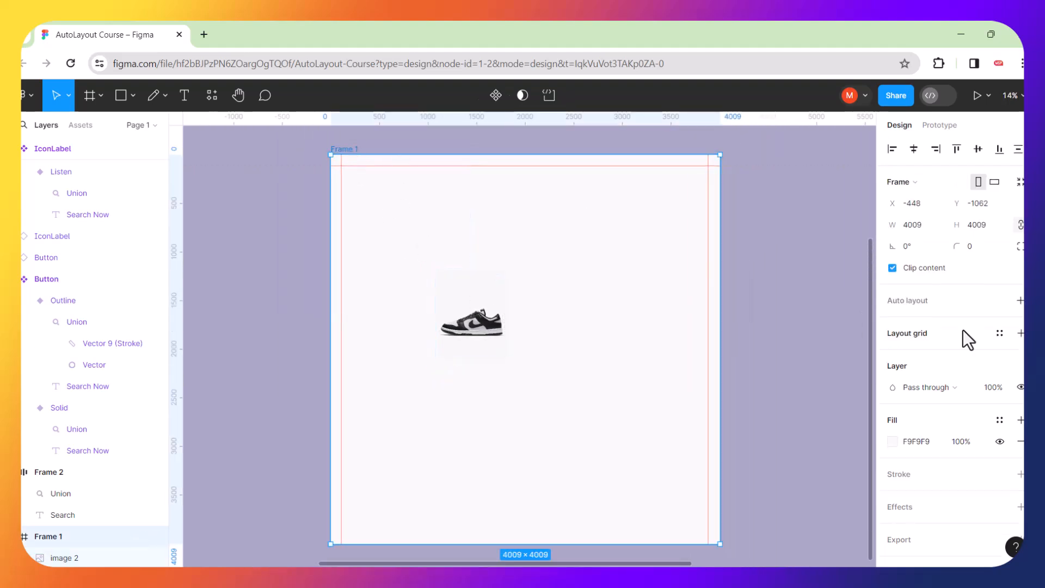
{"action": "left_click", "coordinate": [893, 442]}
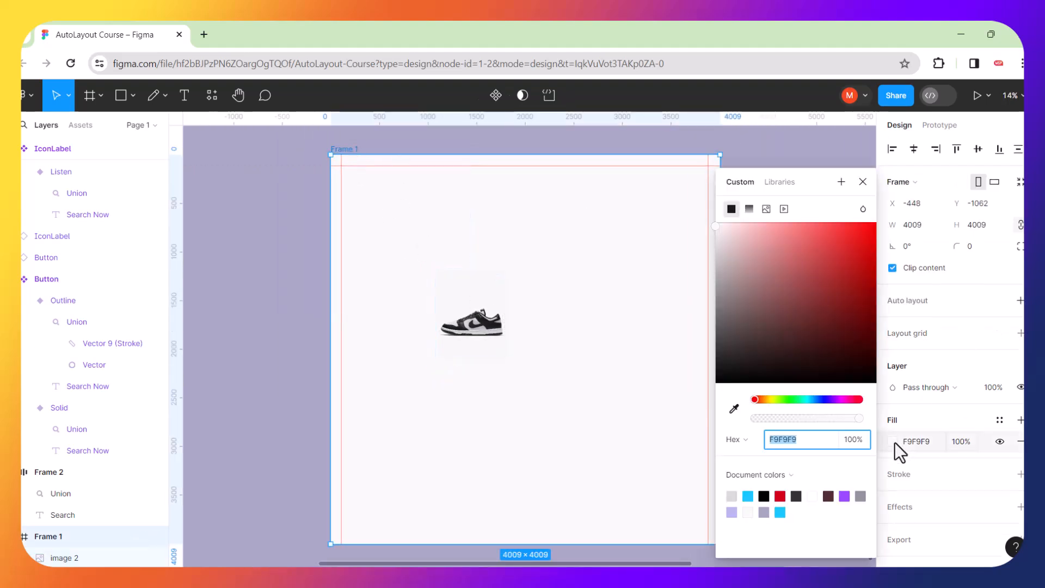
{"action": "left_click_drag", "start_coordinate": [749, 281], "coordinate": [713, 264]}
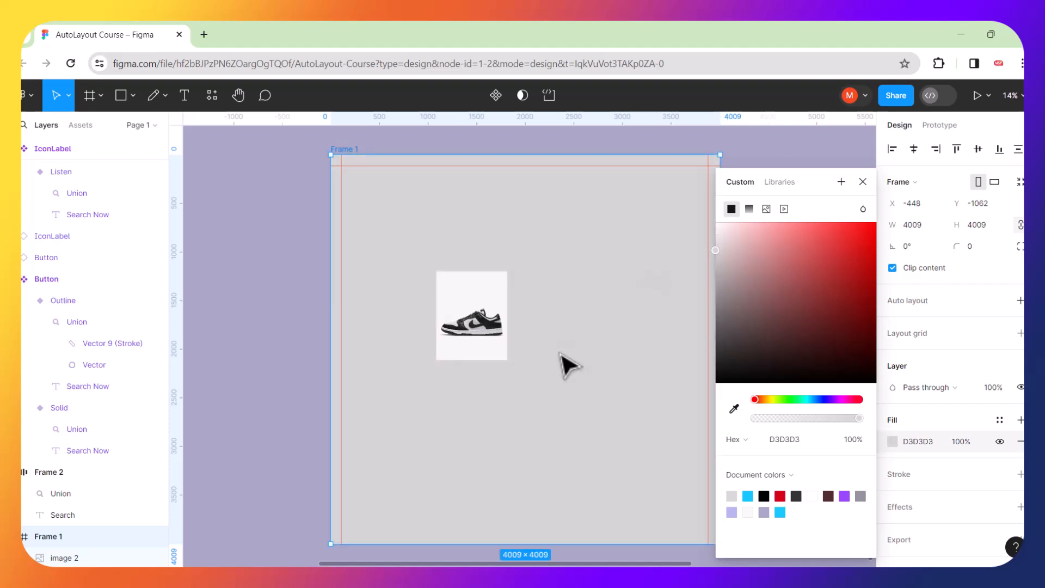
{"action": "left_click", "coordinate": [534, 353]}
{"action": "scroll", "coordinate": [493, 350], "scroll_direction": "up", "scroll_amount": 5}
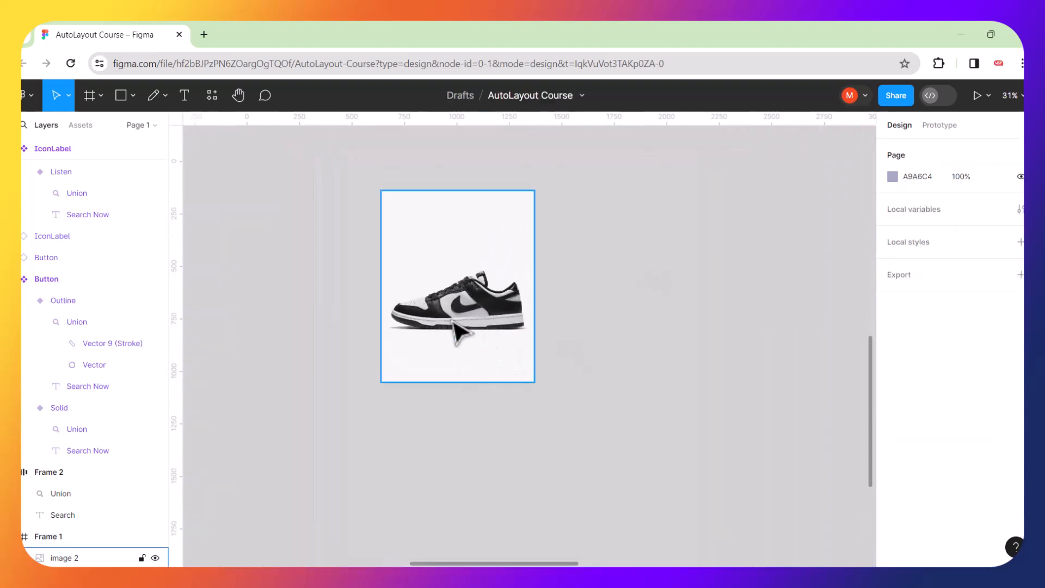
{"action": "scroll", "coordinate": [455, 324], "scroll_direction": "up", "scroll_amount": 3}
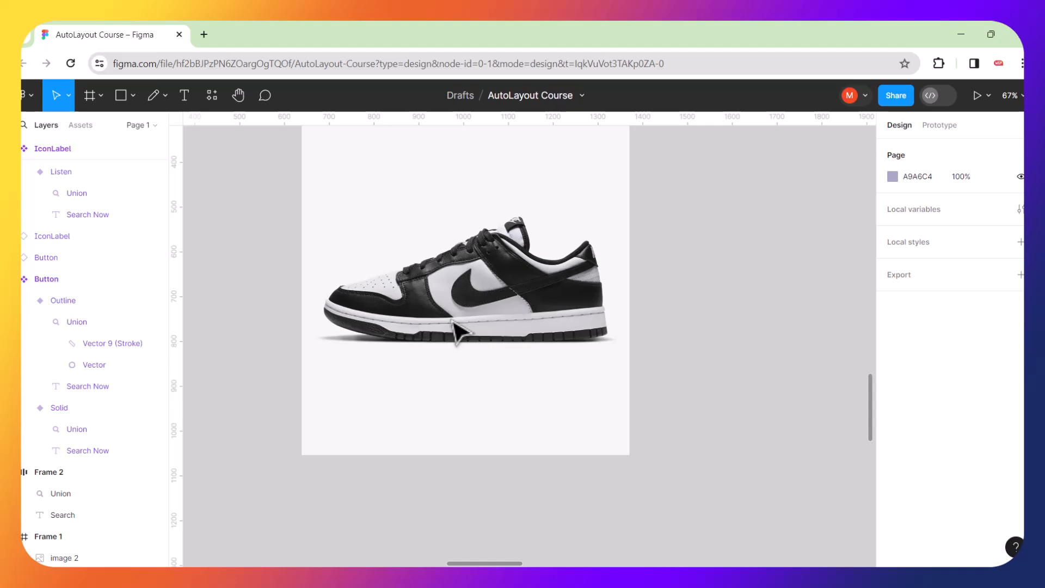
Start a Pen path on the sneaker's toe at about X 1148.5, Y 1767.5 and curve it up the front of the toe cap.
{"action": "scroll", "coordinate": [408, 305], "scroll_direction": "up", "scroll_amount": 4}
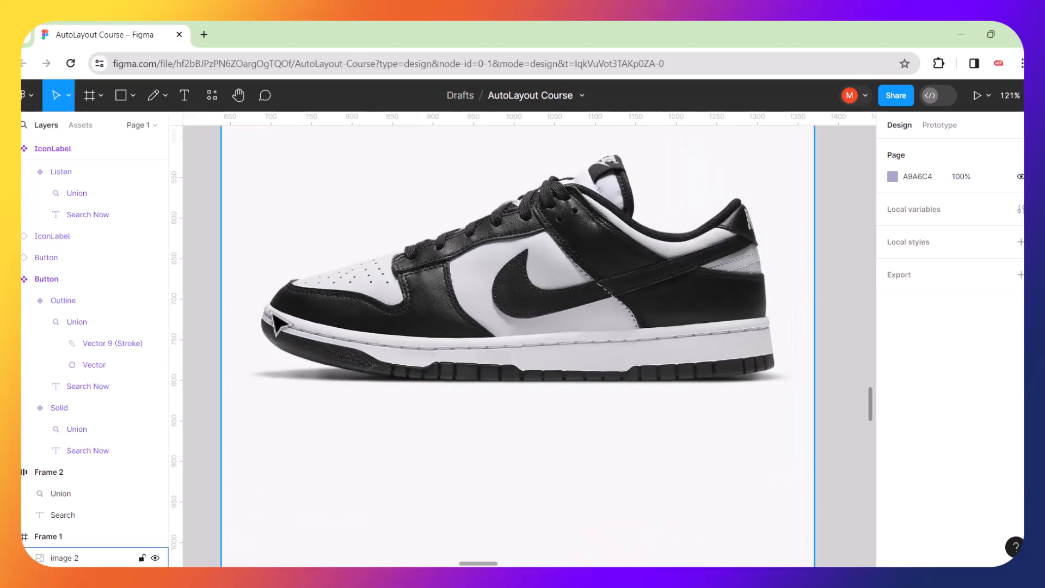
{"action": "scroll", "coordinate": [277, 325], "scroll_direction": "up", "scroll_amount": 8}
{"action": "scroll", "coordinate": [278, 325], "scroll_direction": "up", "scroll_amount": 1}
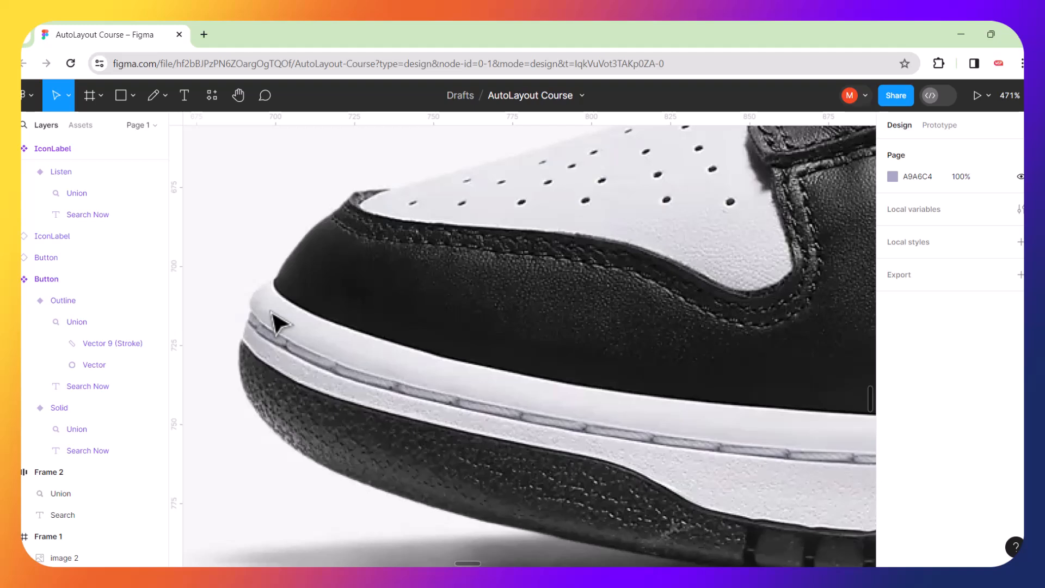
{"action": "left_click", "coordinate": [136, 96]}
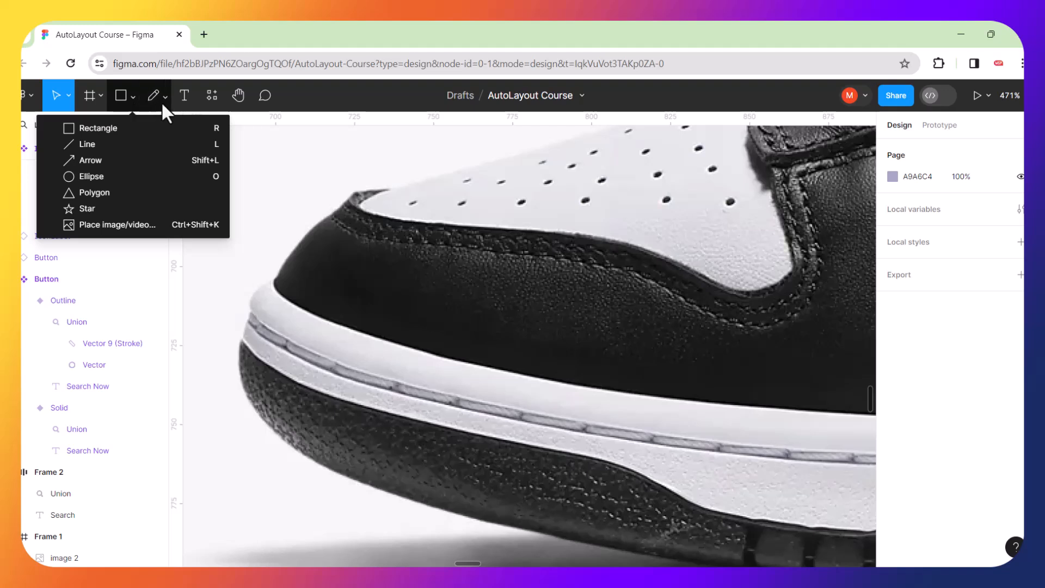
{"action": "left_click", "coordinate": [163, 98]}
{"action": "left_click", "coordinate": [143, 128]}
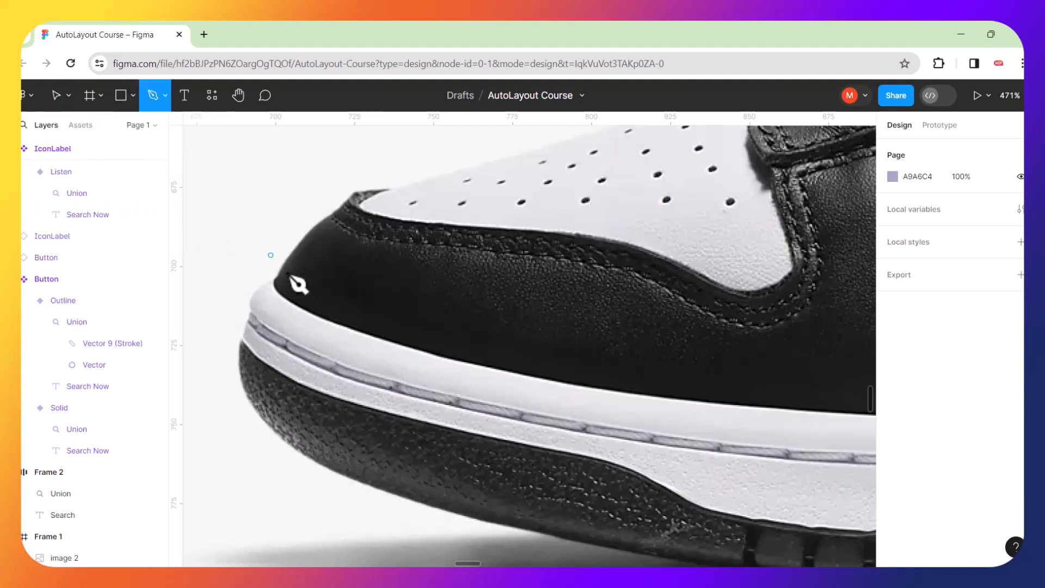
{"action": "left_click", "coordinate": [277, 283]}
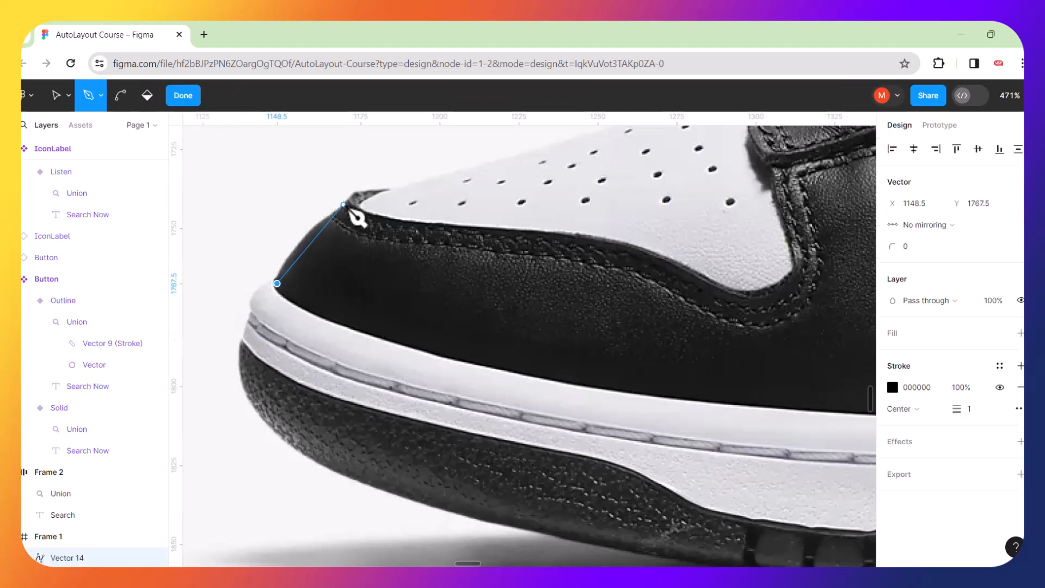
{"action": "left_click_drag", "start_coordinate": [331, 217], "coordinate": [364, 203]}
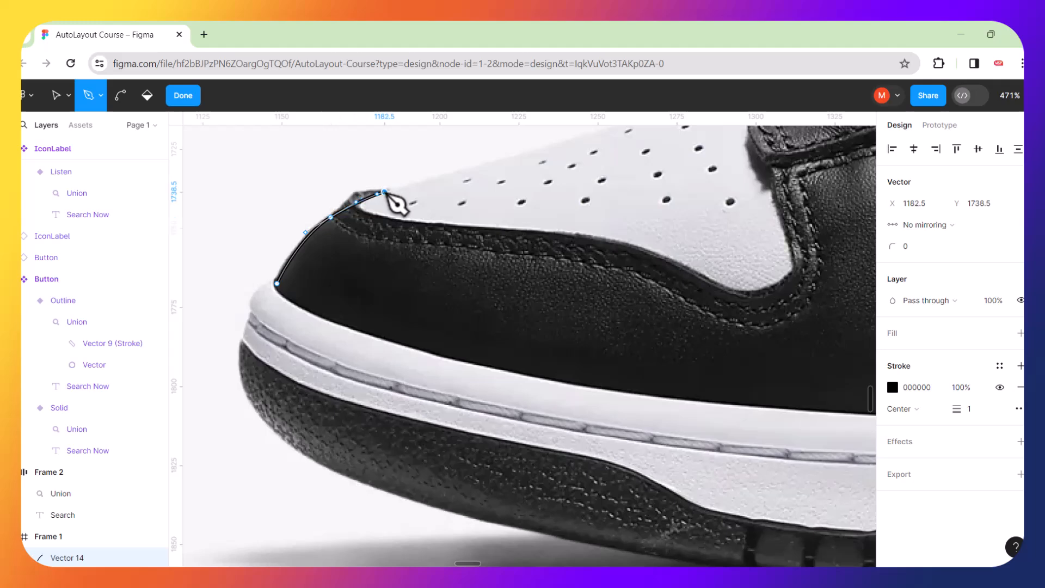
Trace the path along the perforated toe box and over the first laces to about X 1353, Y 1688.5.
{"action": "scroll", "coordinate": [569, 173], "scroll_direction": "right", "scroll_amount": 5}
{"action": "scroll", "coordinate": [569, 173], "scroll_direction": "up", "scroll_amount": 4}
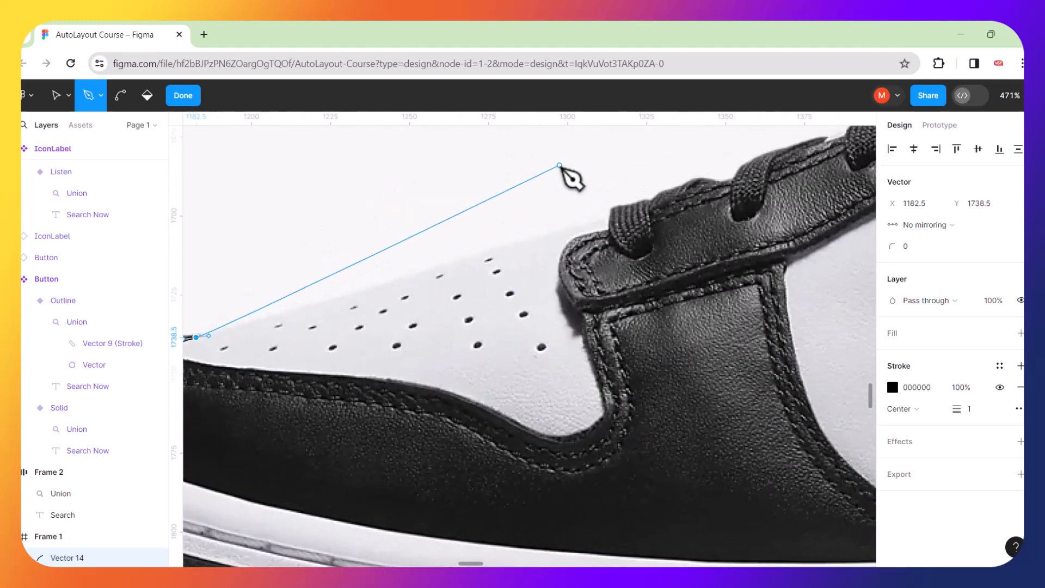
{"action": "left_click_drag", "start_coordinate": [520, 246], "coordinate": [558, 234]}
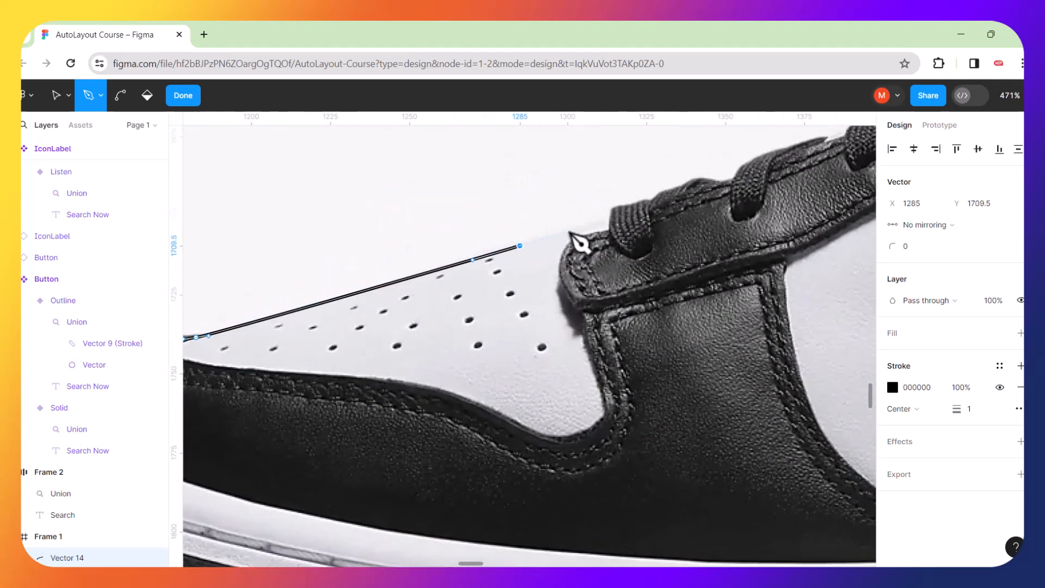
{"action": "left_click", "coordinate": [608, 224]}
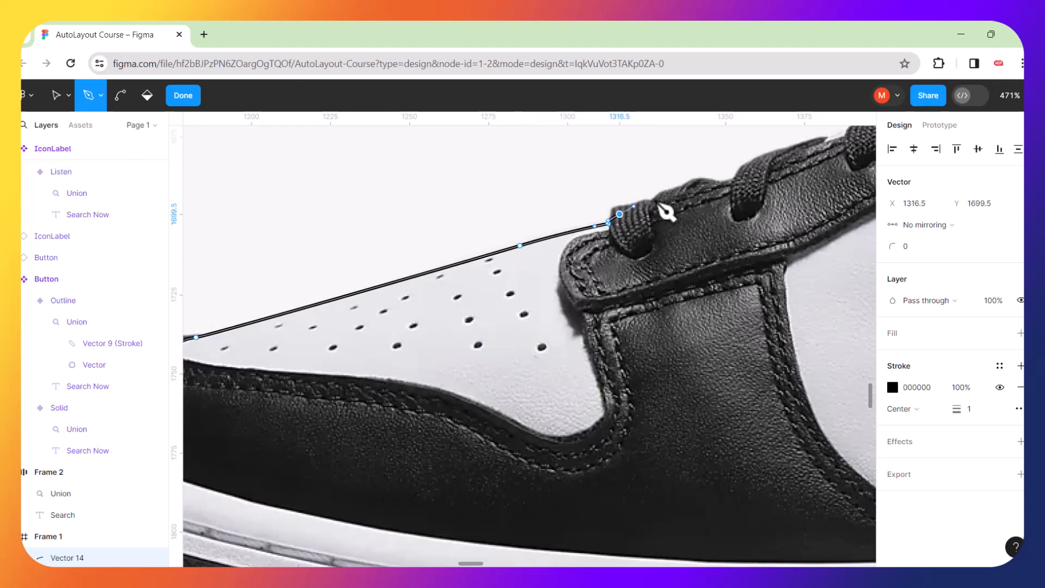
{"action": "left_click", "coordinate": [674, 194]}
{"action": "left_click_drag", "start_coordinate": [676, 190], "coordinate": [744, 173]}
Extend the path with curved points along the middle laces, passing about X 1375.5, Y 1678.
{"action": "scroll", "coordinate": [745, 171], "scroll_direction": "up", "scroll_amount": 2}
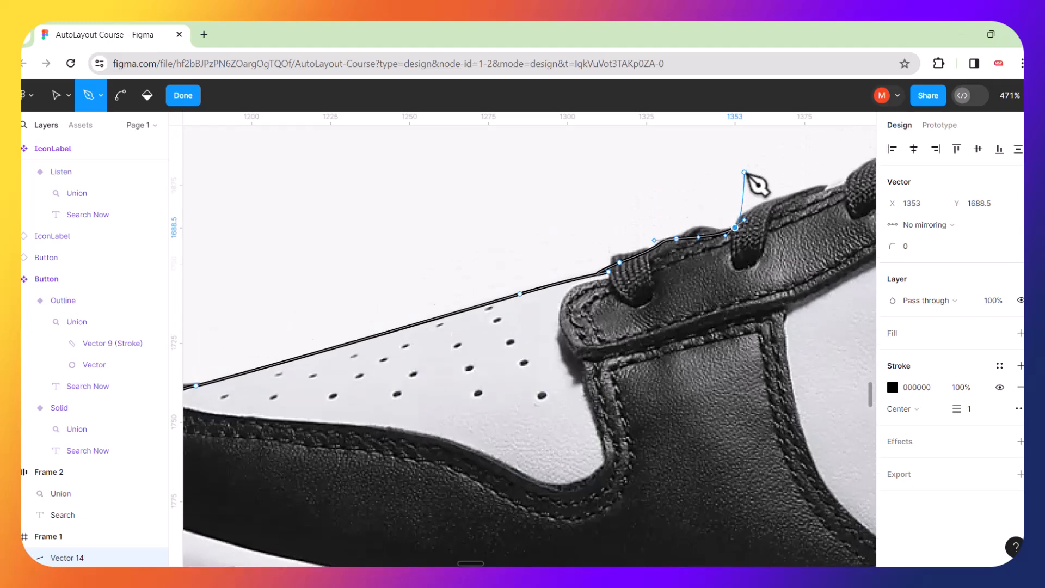
{"action": "scroll", "coordinate": [801, 233], "scroll_direction": "right", "scroll_amount": 6}
{"action": "scroll", "coordinate": [801, 232], "scroll_direction": "right", "scroll_amount": 1}
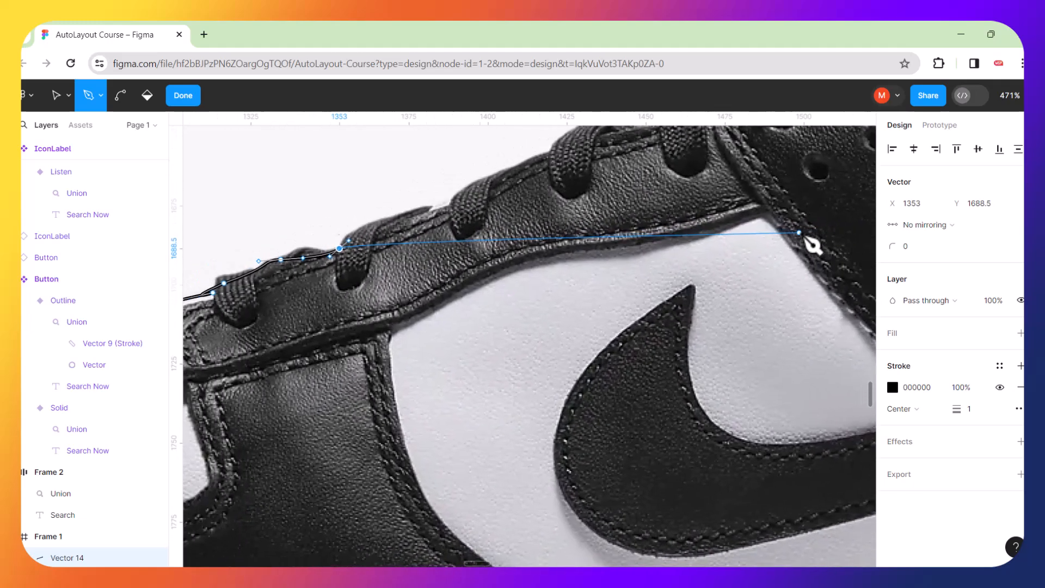
{"action": "scroll", "coordinate": [800, 232], "scroll_direction": "left", "scroll_amount": 1}
{"action": "left_click_drag", "start_coordinate": [448, 225], "coordinate": [467, 222]}
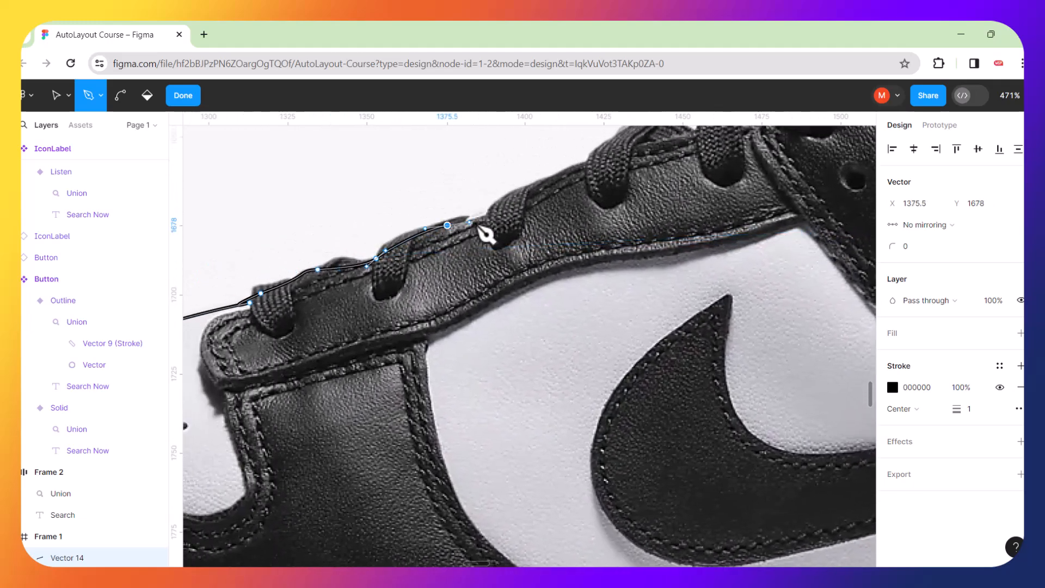
{"action": "left_click_drag", "start_coordinate": [520, 193], "coordinate": [605, 158]}
Carry the path over the upper laces to the base of the tongue at about X 1524, Y 1612.5.
{"action": "scroll", "coordinate": [569, 192], "scroll_direction": "right", "scroll_amount": 5}
{"action": "scroll", "coordinate": [569, 192], "scroll_direction": "up", "scroll_amount": 3}
{"action": "scroll", "coordinate": [610, 163], "scroll_direction": "right", "scroll_amount": 5}
{"action": "scroll", "coordinate": [609, 164], "scroll_direction": "up", "scroll_amount": 3}
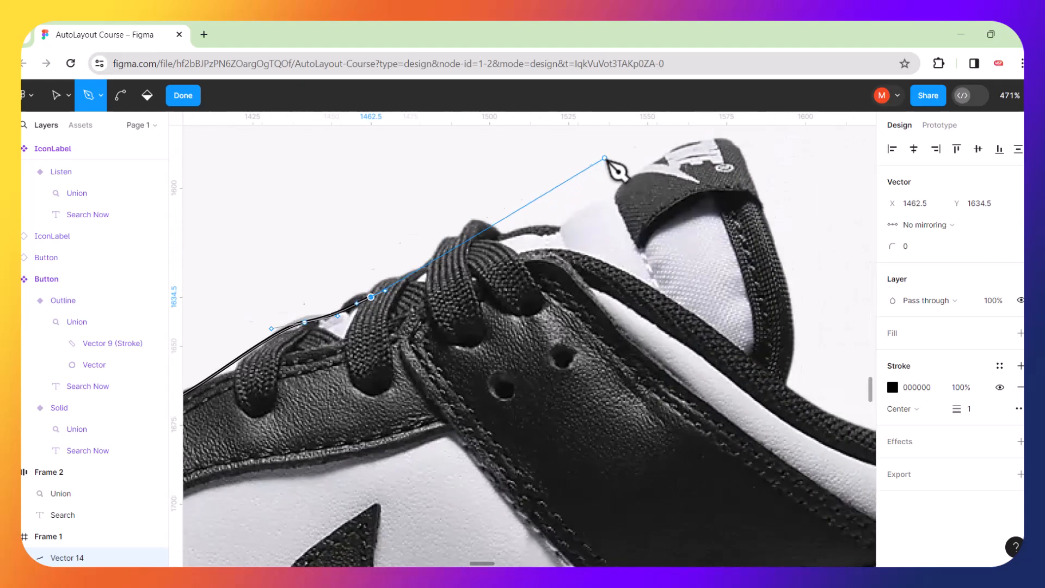
{"action": "scroll", "coordinate": [609, 162], "scroll_direction": "right", "scroll_amount": 5}
{"action": "left_click_drag", "start_coordinate": [408, 247], "coordinate": [518, 225]}
{"action": "left_click", "coordinate": [518, 226]}
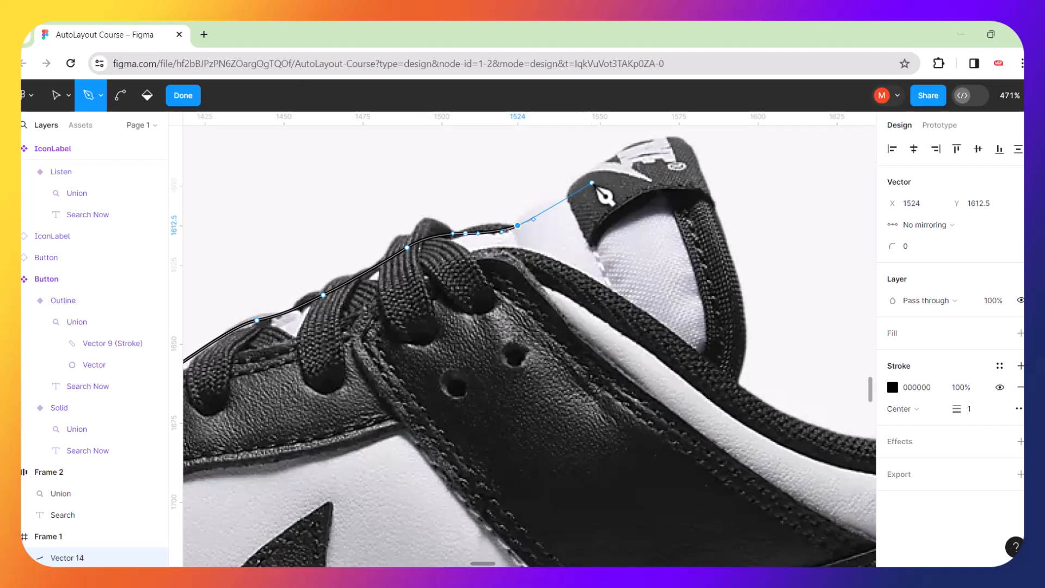
Curve the path over the top of the tongue and down its back edge to the ankle collar.
{"action": "left_click_drag", "start_coordinate": [677, 146], "coordinate": [695, 156]}
{"action": "left_click_drag", "start_coordinate": [715, 233], "coordinate": [717, 246]}
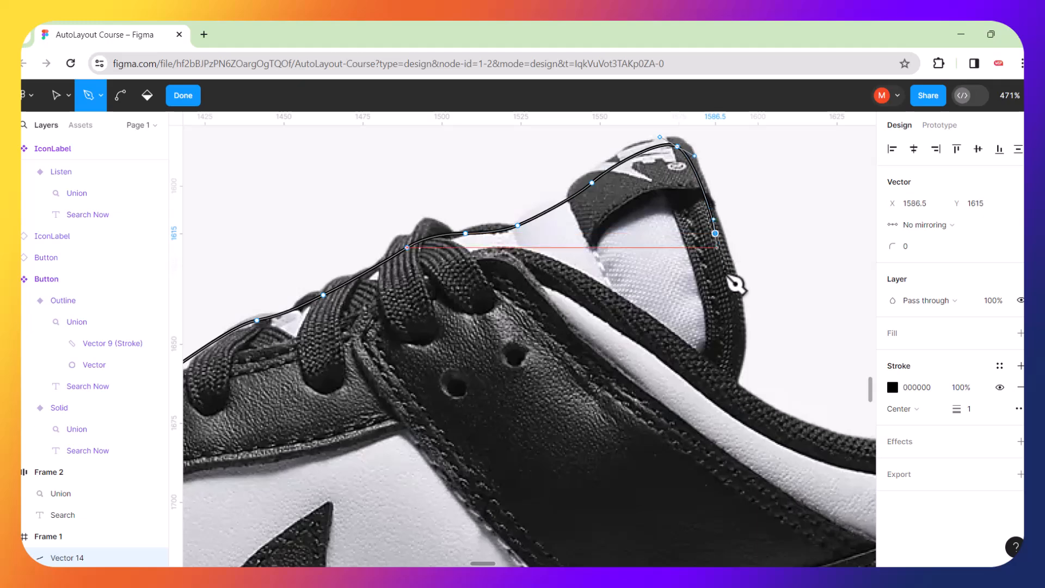
{"action": "left_click_drag", "start_coordinate": [728, 333], "coordinate": [729, 384]}
{"action": "left_click", "coordinate": [728, 384]}
Trace the dipped ankle collar and round the heel tab, ending at about X 1742.5, Y 1682.
{"action": "scroll", "coordinate": [737, 397], "scroll_direction": "right", "scroll_amount": 7}
{"action": "left_click_drag", "start_coordinate": [463, 446], "coordinate": [556, 457]}
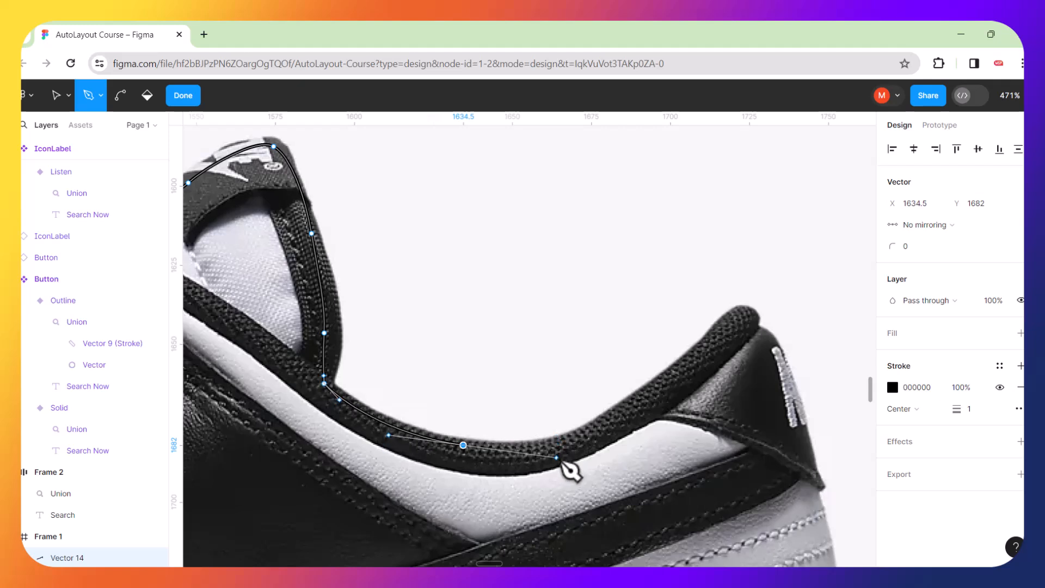
{"action": "left_click_drag", "start_coordinate": [658, 383], "coordinate": [675, 368]}
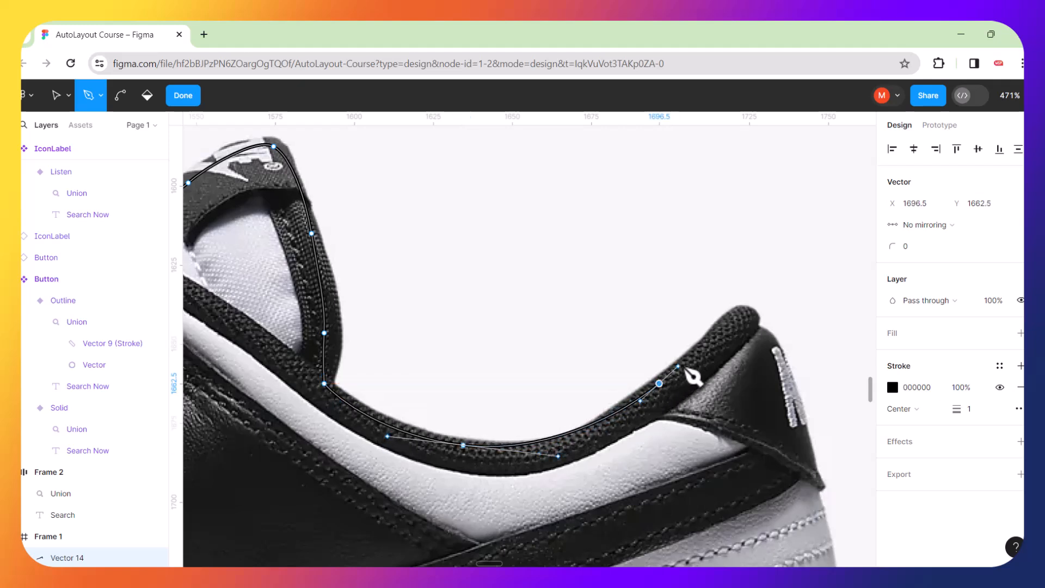
{"action": "left_click_drag", "start_coordinate": [740, 315], "coordinate": [760, 349]}
{"action": "left_click", "coordinate": [805, 445]}
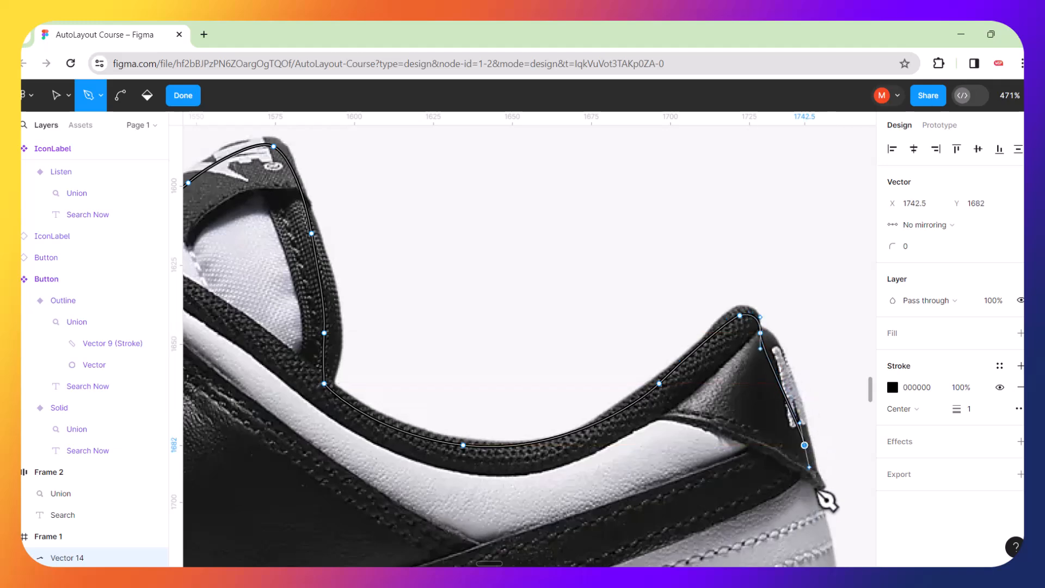
Trace the back of the heel down to the sole and round the sole's rear corner.
{"action": "scroll", "coordinate": [826, 507], "scroll_direction": "down", "scroll_amount": 5}
{"action": "scroll", "coordinate": [826, 507], "scroll_direction": "right", "scroll_amount": 2}
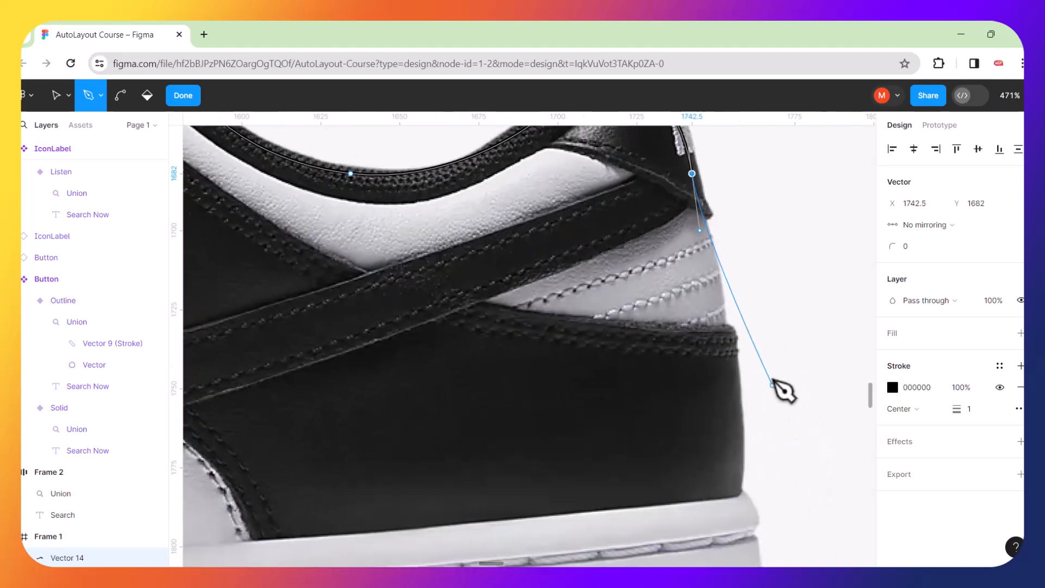
{"action": "left_click_drag", "start_coordinate": [727, 316], "coordinate": [736, 346]}
{"action": "left_click_drag", "start_coordinate": [742, 428], "coordinate": [743, 466]}
{"action": "left_click", "coordinate": [743, 502]}
{"action": "scroll", "coordinate": [743, 504], "scroll_direction": "down", "scroll_amount": 5}
{"action": "left_click_drag", "start_coordinate": [766, 350], "coordinate": [732, 397]}
{"action": "left_click", "coordinate": [749, 393]}
Run the path forward along the bottom of the outsole to about X 1321.5, Y 1858.
{"action": "left_click_drag", "start_coordinate": [382, 429], "coordinate": [327, 429]}
{"action": "scroll", "coordinate": [332, 433], "scroll_direction": "left", "scroll_amount": 7}
{"action": "left_click", "coordinate": [285, 434]}
{"action": "scroll", "coordinate": [281, 436], "scroll_direction": "left", "scroll_amount": 7}
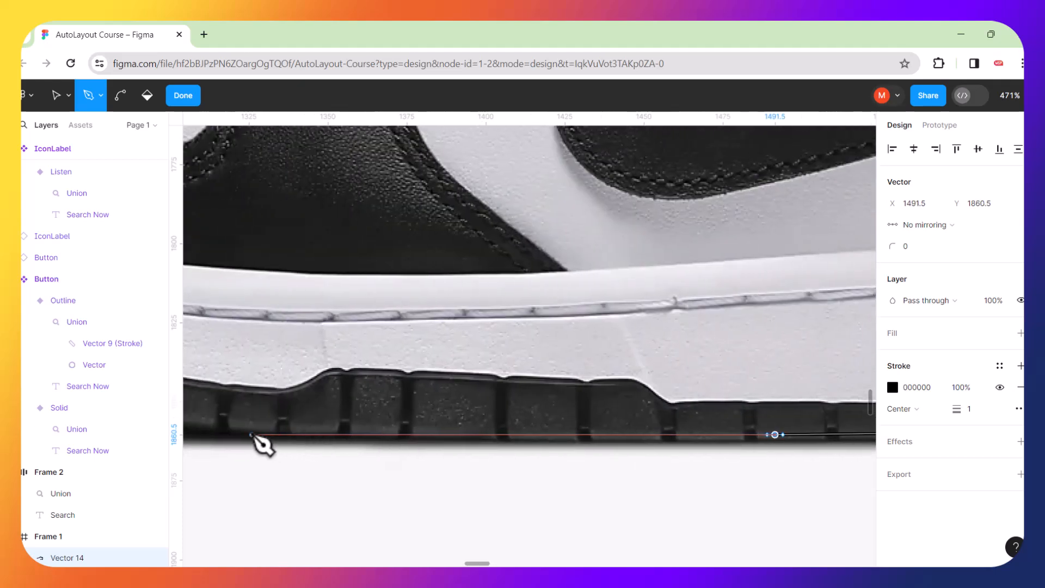
{"action": "left_click_drag", "start_coordinate": [238, 428], "coordinate": [225, 428]}
Curve the path up around the front of the sole and close it at its starting point on the toe.
{"action": "scroll", "coordinate": [225, 427], "scroll_direction": "left", "scroll_amount": 7}
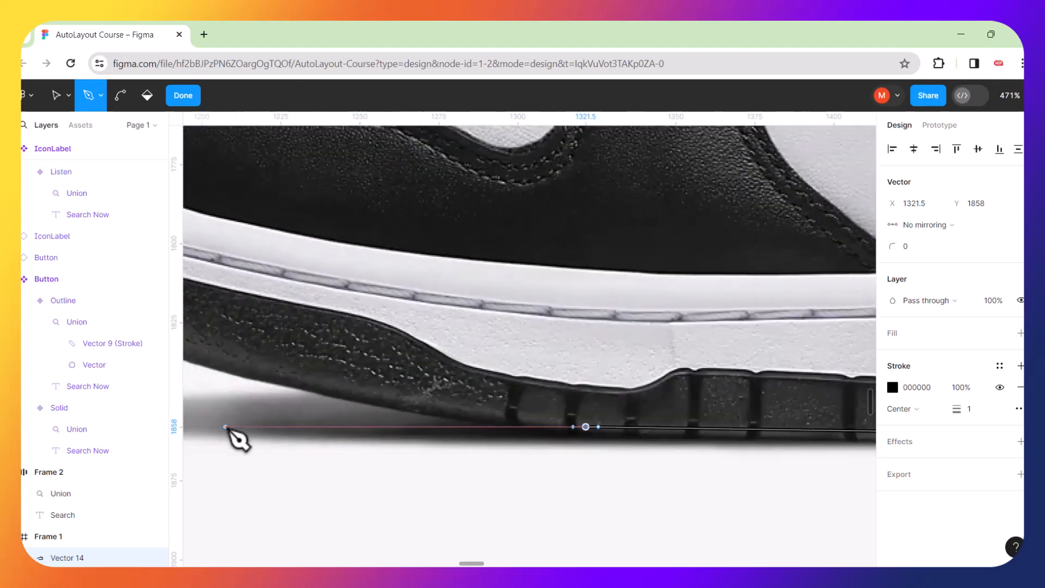
{"action": "left_click_drag", "start_coordinate": [208, 359], "coordinate": [254, 286]}
{"action": "left_click_drag", "start_coordinate": [236, 235], "coordinate": [287, 308]}
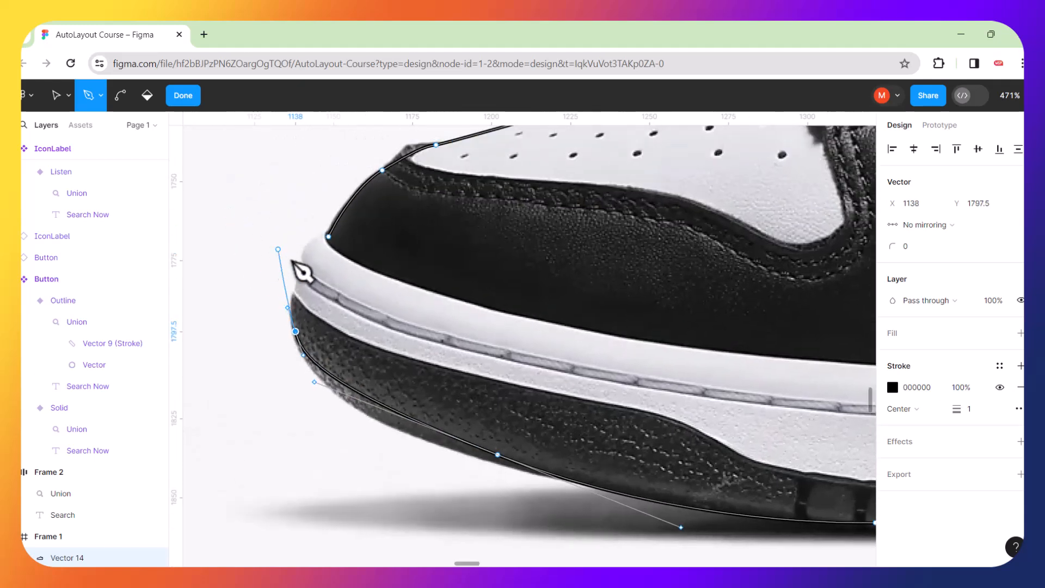
{"action": "left_click_drag", "start_coordinate": [337, 243], "coordinate": [354, 212]}
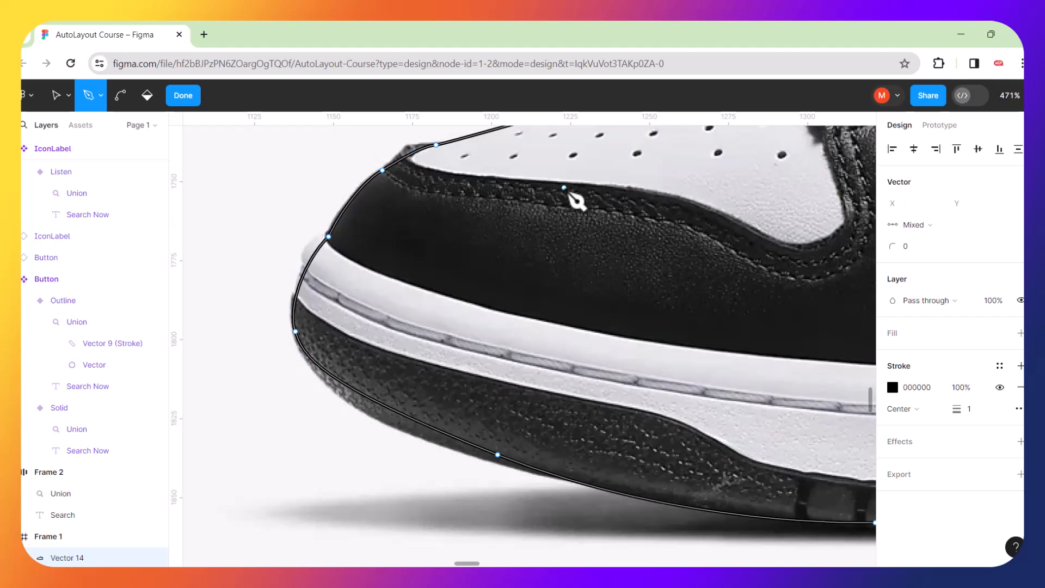
Fill the closed sneaker outline with D9D9D9 plus a 20% 000000 layer, set its stroke weight to 0 and finish vector editing.
{"action": "scroll", "coordinate": [576, 200], "scroll_direction": "down", "scroll_amount": 5}
{"action": "scroll", "coordinate": [576, 201], "scroll_direction": "up", "scroll_amount": 2}
{"action": "scroll", "coordinate": [576, 200], "scroll_direction": "right", "scroll_amount": 4}
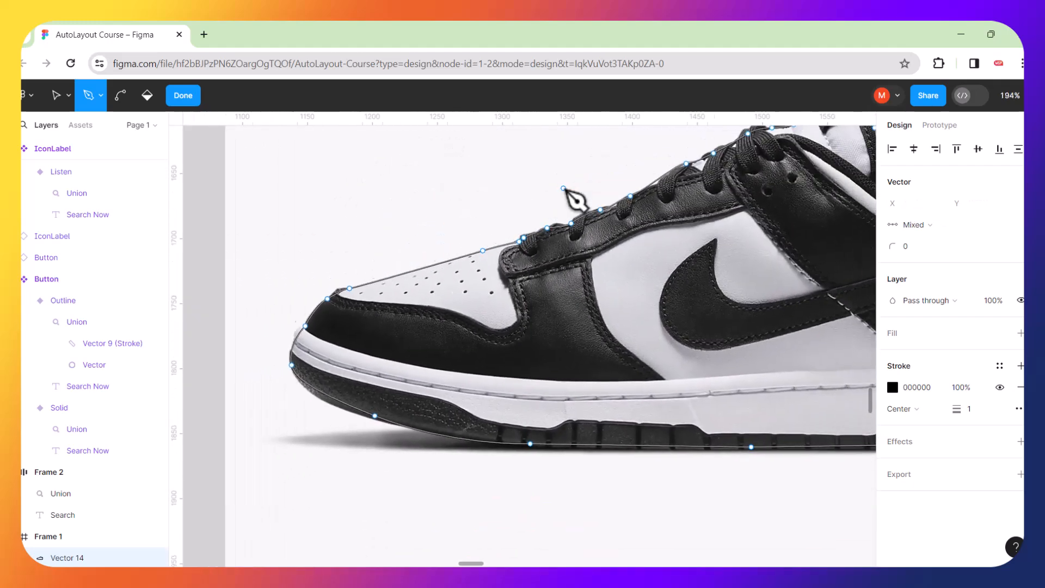
{"action": "scroll", "coordinate": [663, 246], "scroll_direction": "down", "scroll_amount": 3}
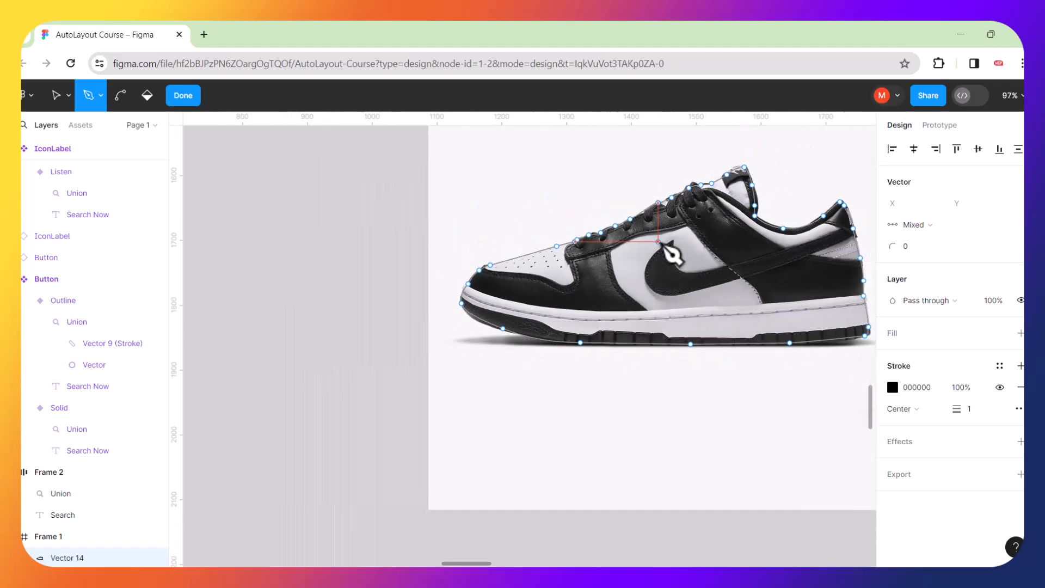
{"action": "scroll", "coordinate": [663, 246], "scroll_direction": "right", "scroll_amount": 3}
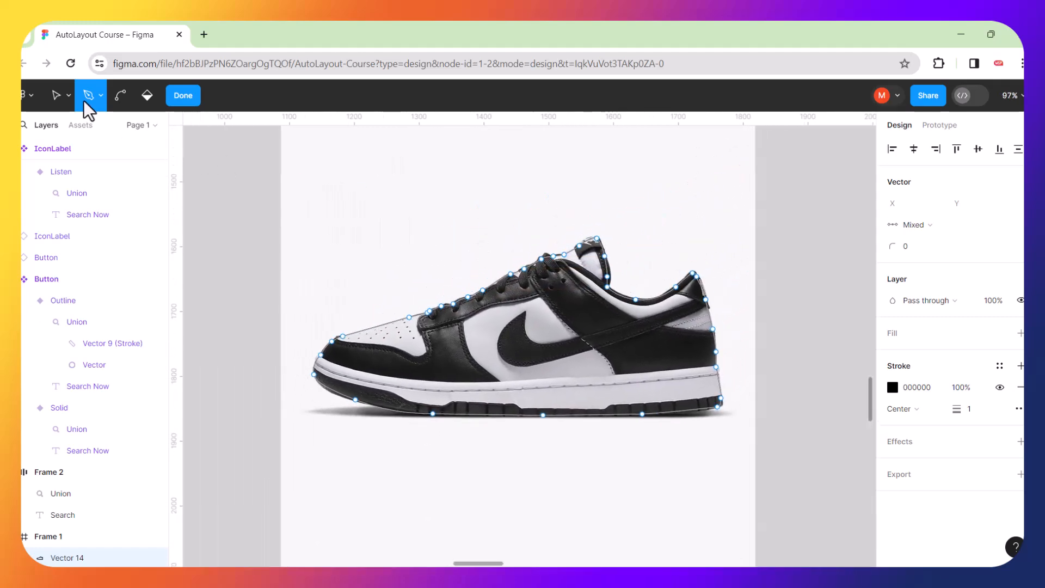
{"action": "left_click", "coordinate": [56, 96]}
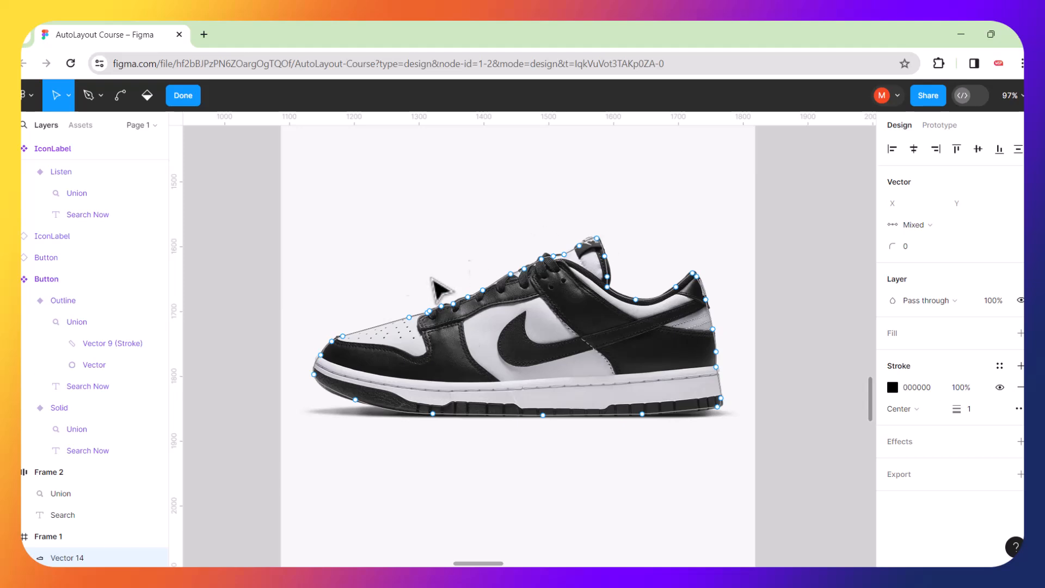
{"action": "left_click", "coordinate": [990, 337]}
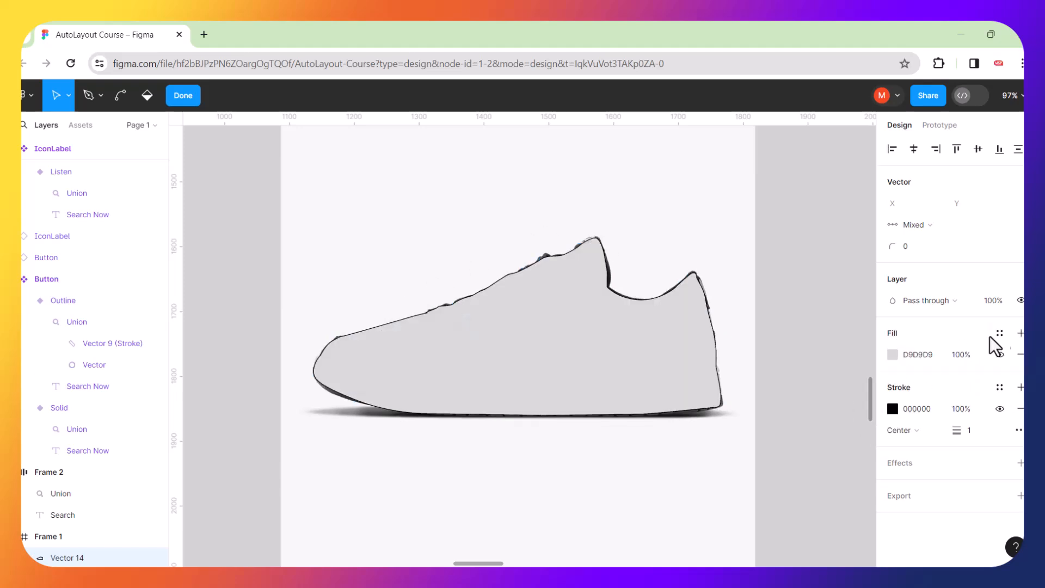
{"action": "left_click", "coordinate": [1021, 333]}
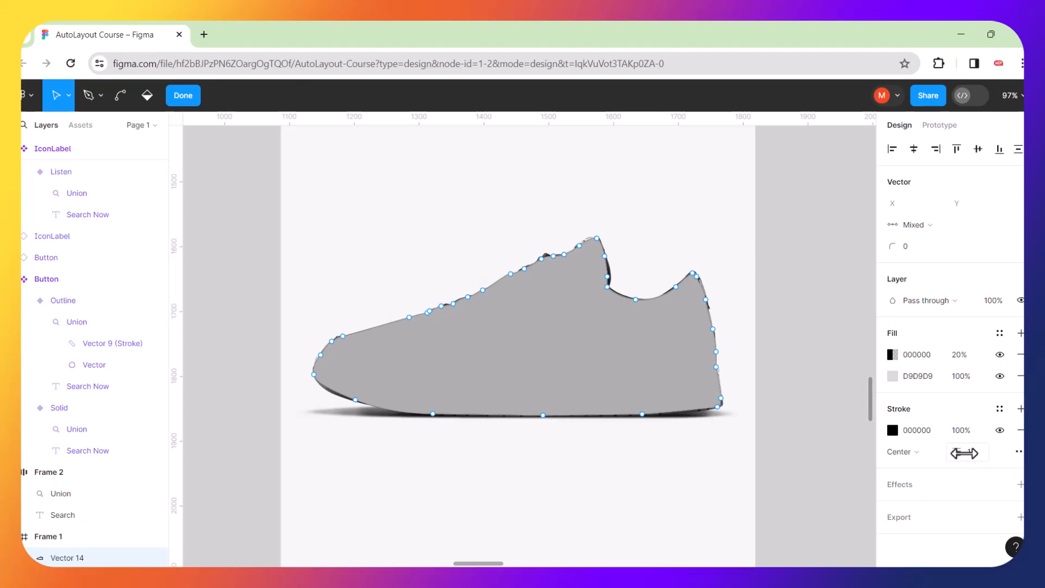
{"action": "left_click_drag", "start_coordinate": [960, 453], "coordinate": [934, 457]}
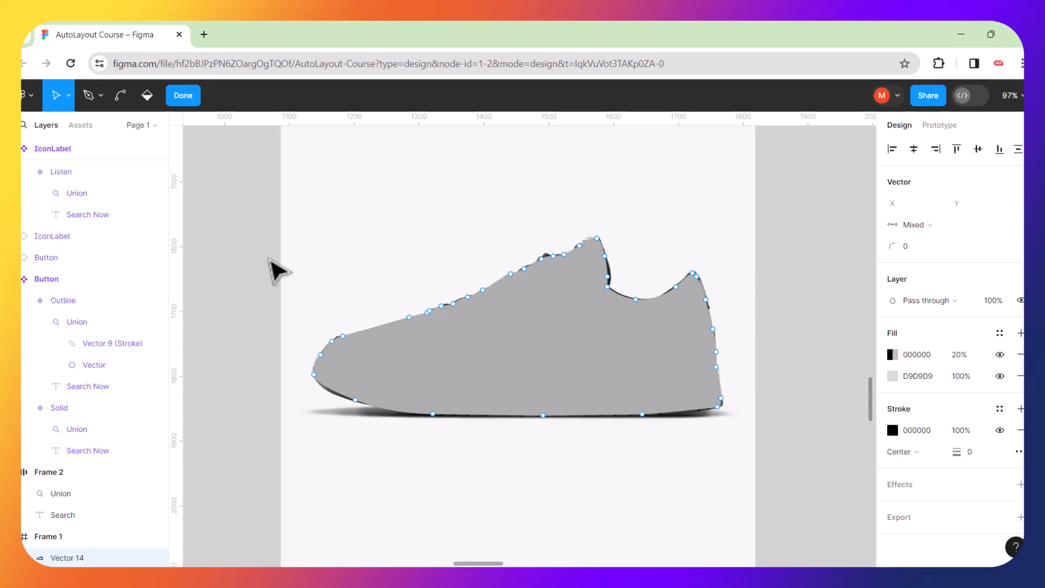
{"action": "key", "text": "Escape"}
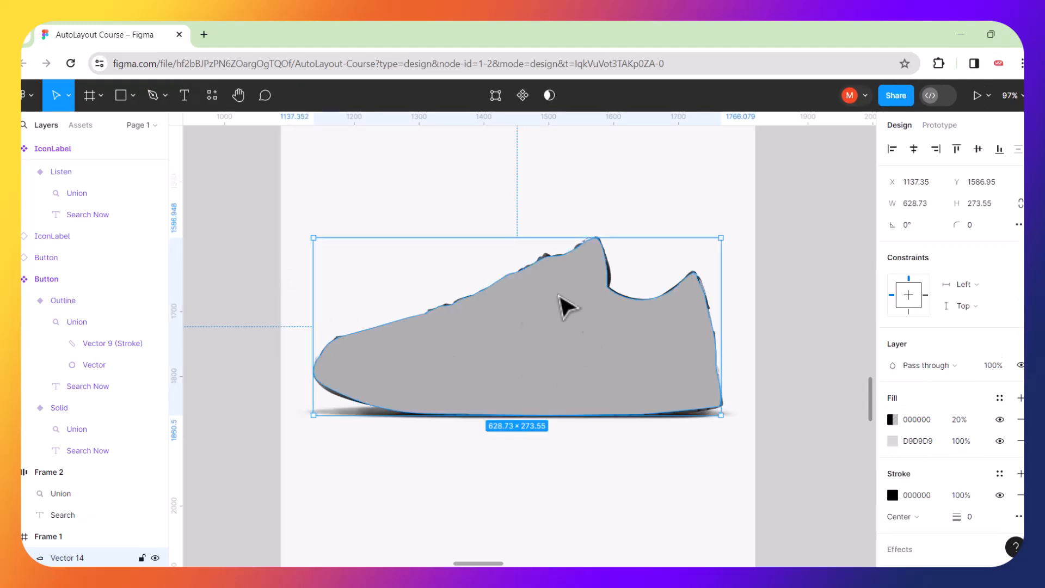
Send the outline shape behind the sneaker image, select both layers and use the outline as a mask.
{"action": "right_click", "coordinate": [497, 346]}
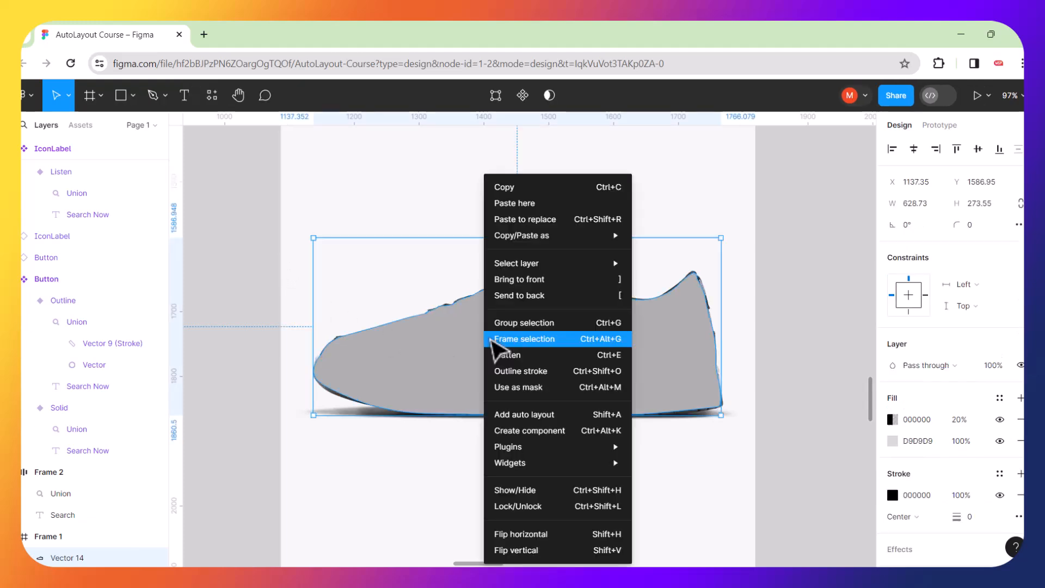
{"action": "left_click", "coordinate": [540, 303]}
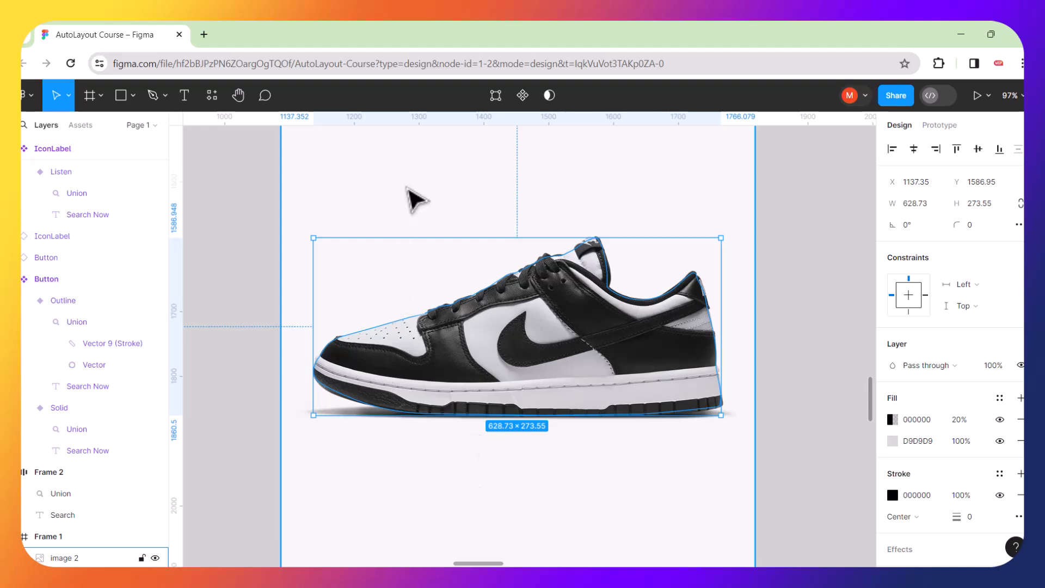
{"action": "key", "text": "ctrl+a"}
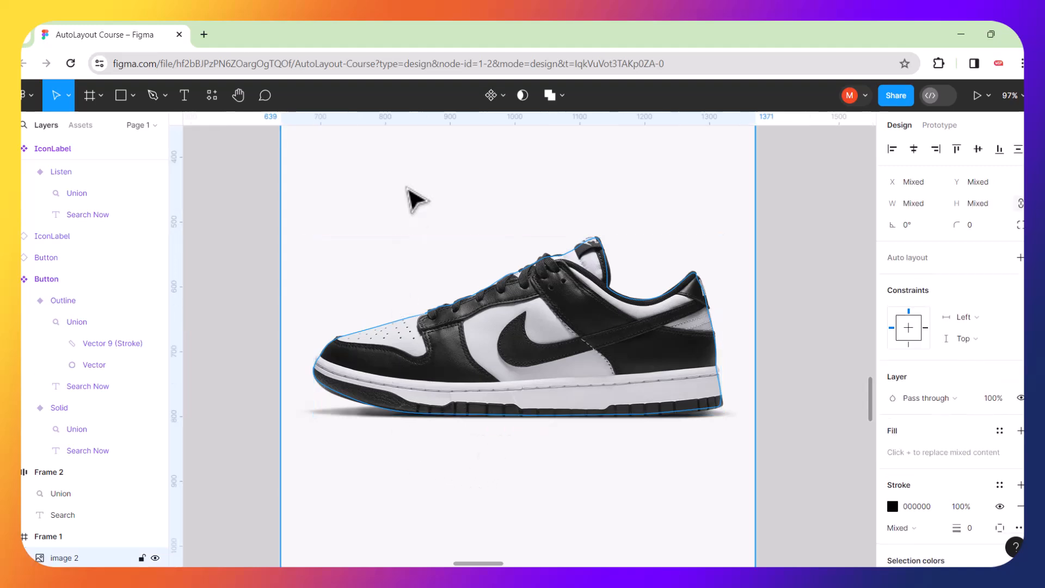
{"action": "left_click", "coordinate": [522, 101]}
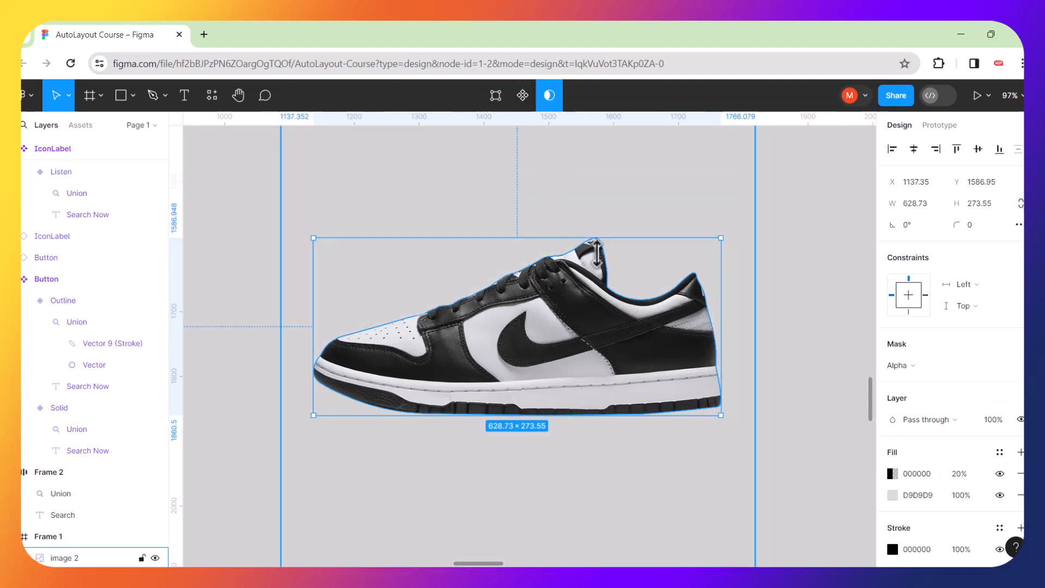
Select the sneaker image together with its mask outline and group them.
{"action": "scroll", "coordinate": [597, 251], "scroll_direction": "down", "scroll_amount": 10}
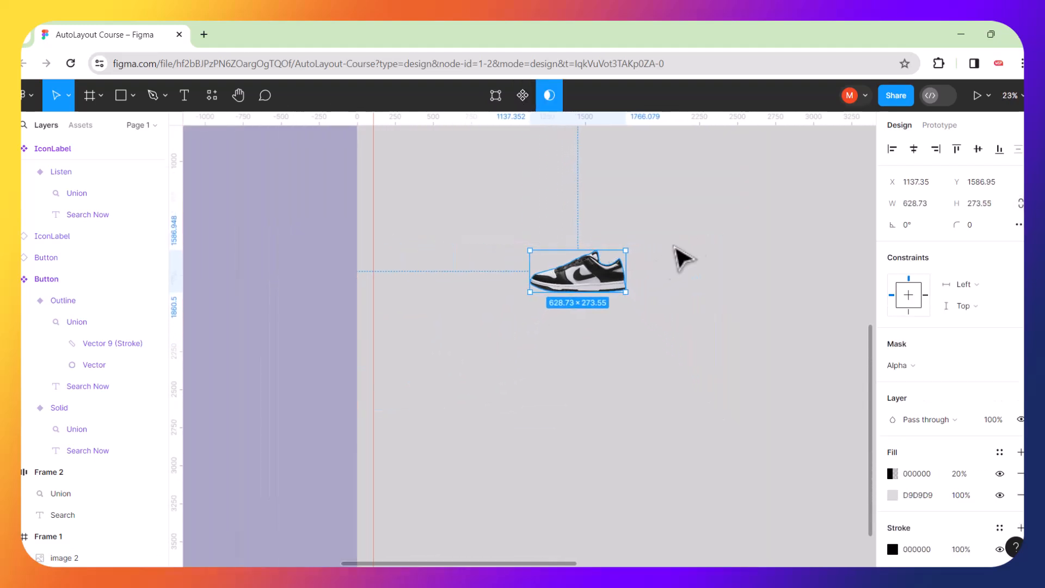
{"action": "left_click", "coordinate": [689, 240]}
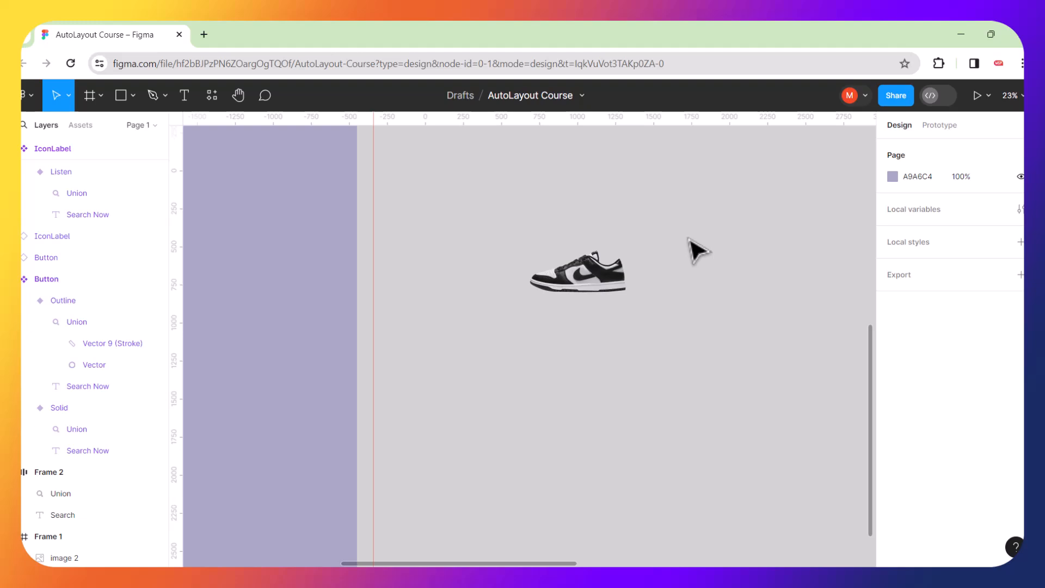
{"action": "left_click_drag", "start_coordinate": [703, 209], "coordinate": [469, 388]}
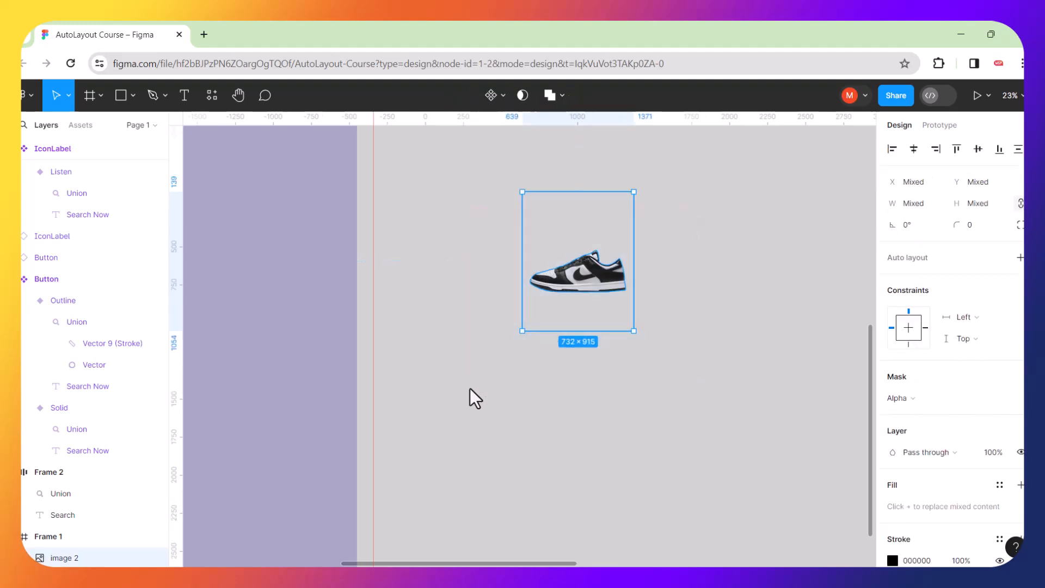
{"action": "key", "text": "ctrl+g"}
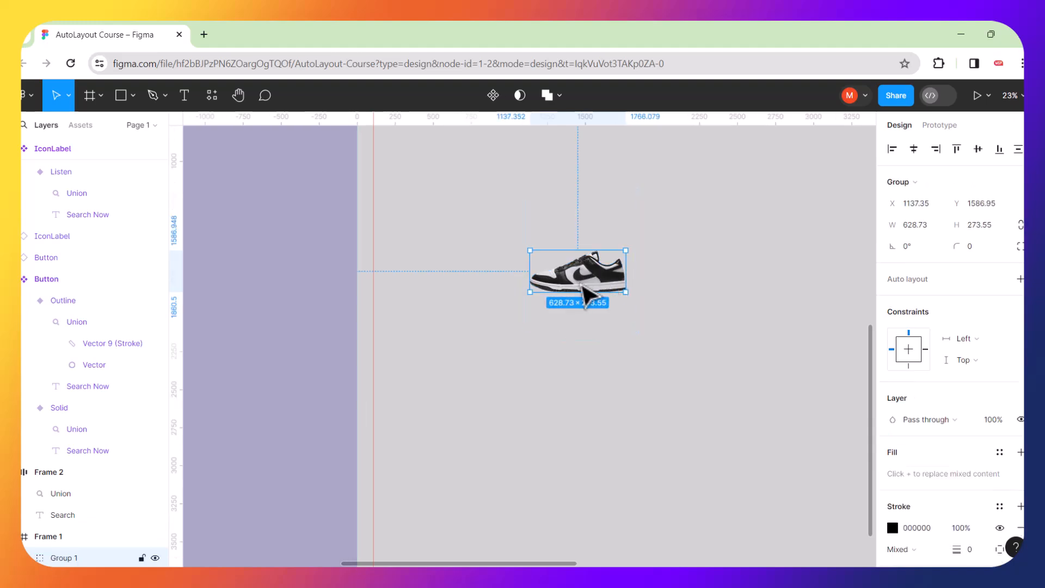
Draw a rectangle about 1795 × 1966 over the sneaker near the middle of Frame 1.
{"action": "scroll", "coordinate": [585, 295], "scroll_direction": "right", "scroll_amount": 3}
{"action": "scroll", "coordinate": [585, 294], "scroll_direction": "up", "scroll_amount": 2}
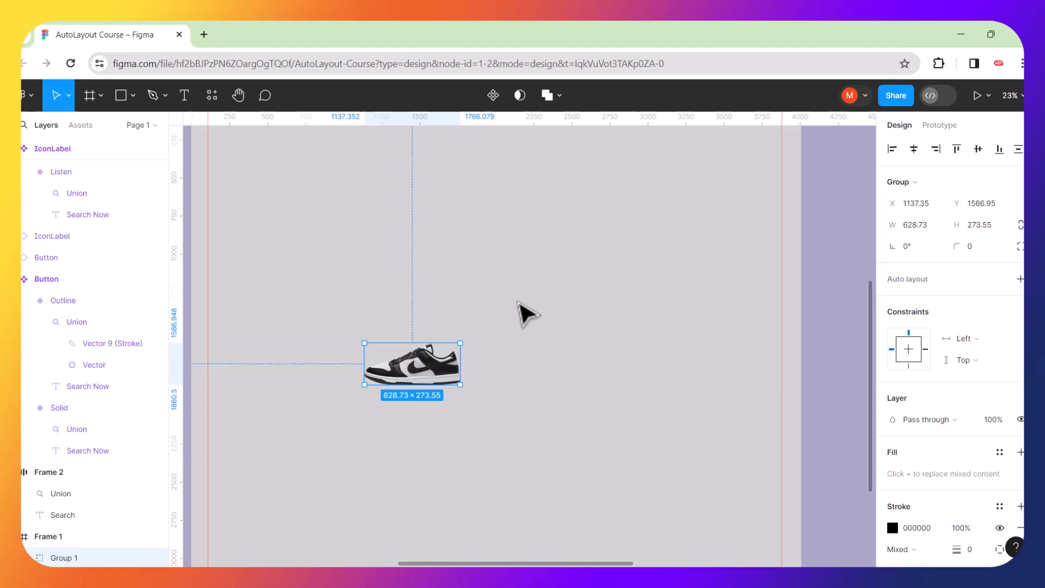
{"action": "scroll", "coordinate": [507, 317], "scroll_direction": "down", "scroll_amount": 3}
{"action": "left_click", "coordinate": [490, 374]}
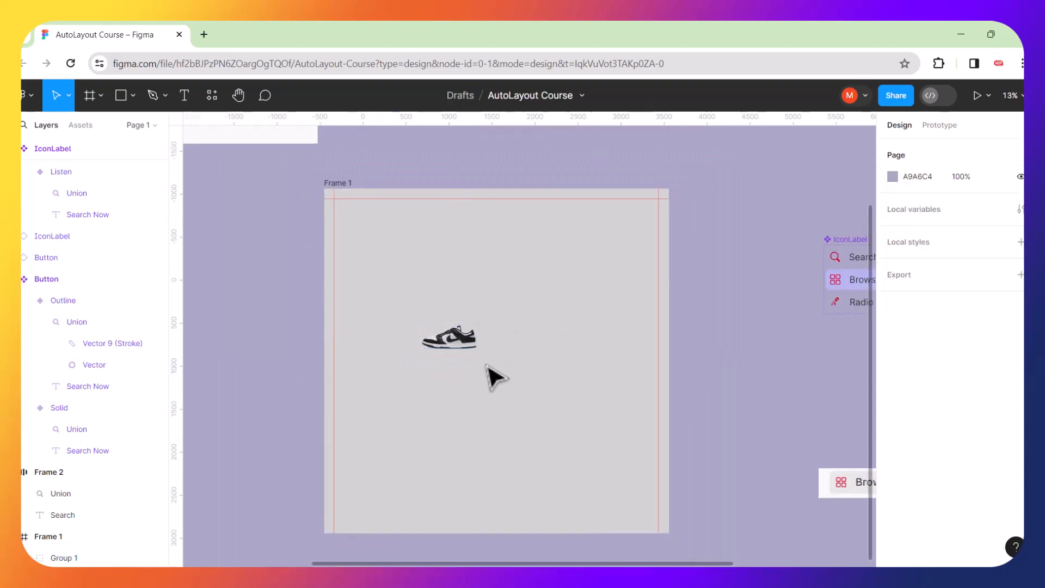
{"action": "scroll", "coordinate": [515, 386], "scroll_direction": "left", "scroll_amount": 2}
{"action": "scroll", "coordinate": [515, 386], "scroll_direction": "right", "scroll_amount": 4}
{"action": "scroll", "coordinate": [516, 386], "scroll_direction": "up", "scroll_amount": 1}
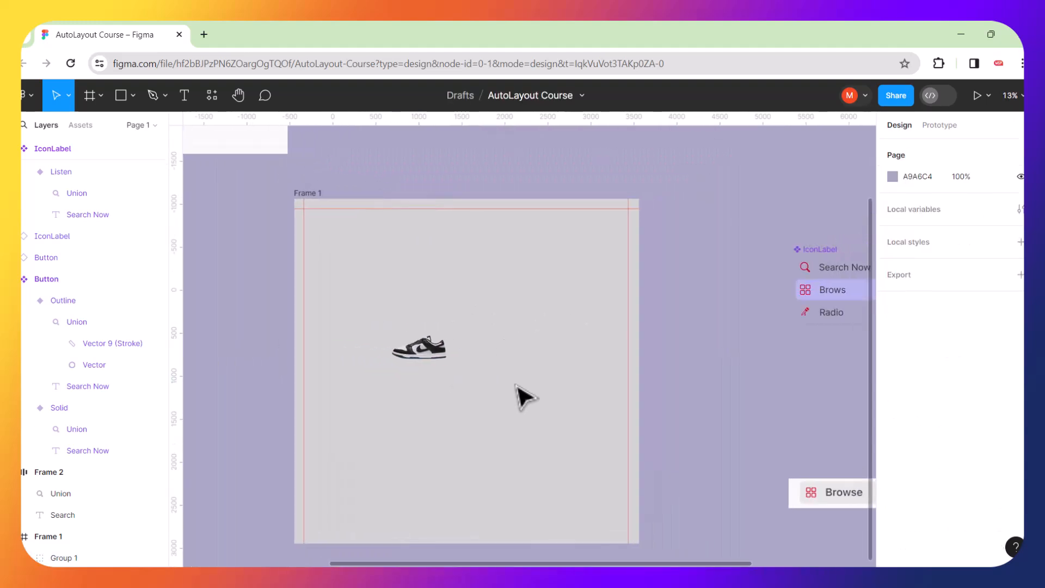
{"action": "scroll", "coordinate": [472, 377], "scroll_direction": "up", "scroll_amount": 3}
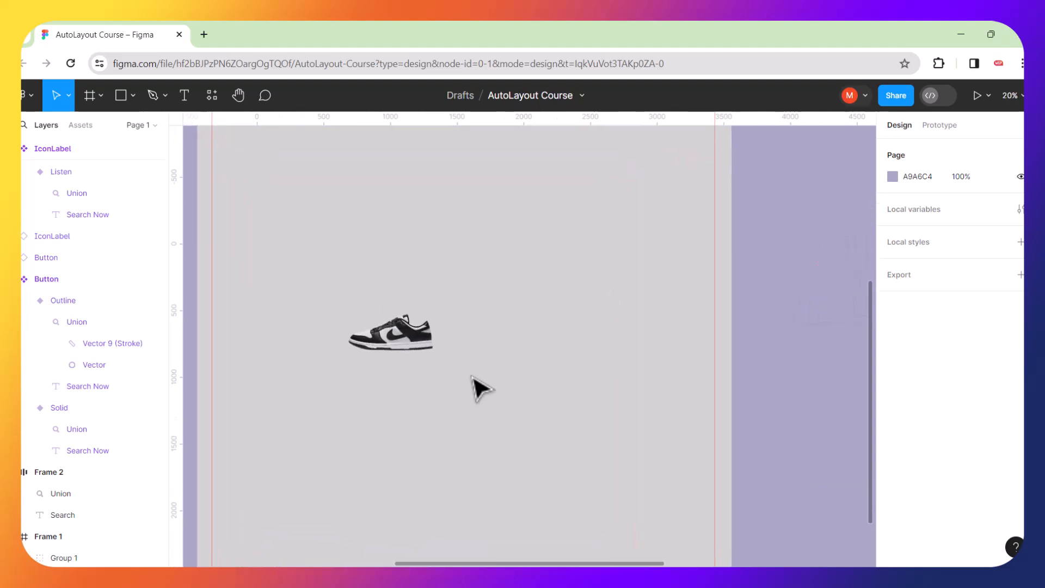
{"action": "scroll", "coordinate": [471, 377], "scroll_direction": "left", "scroll_amount": 1}
{"action": "scroll", "coordinate": [472, 377], "scroll_direction": "down", "scroll_amount": 1}
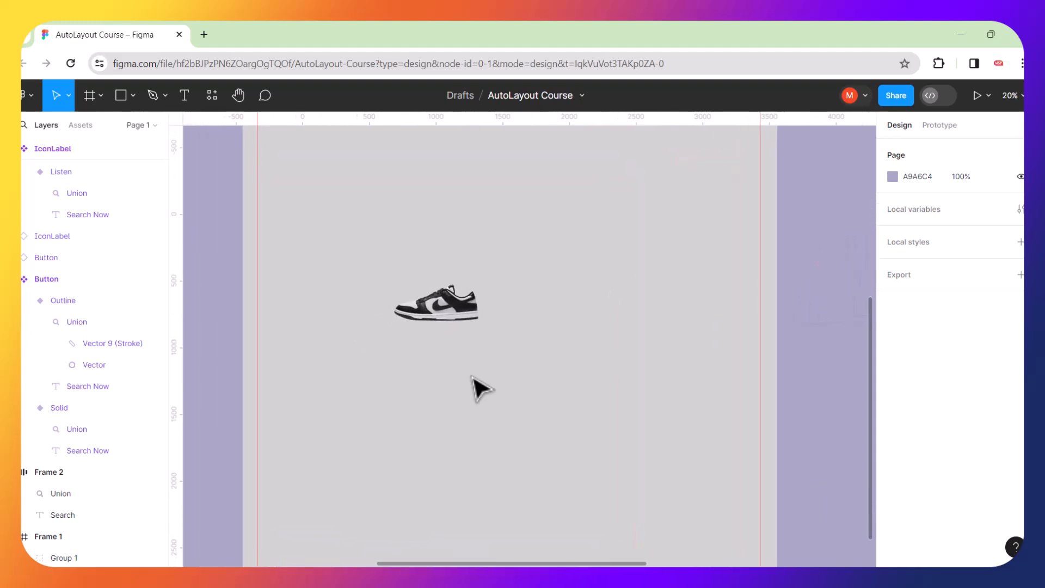
{"action": "left_click", "coordinate": [122, 94]}
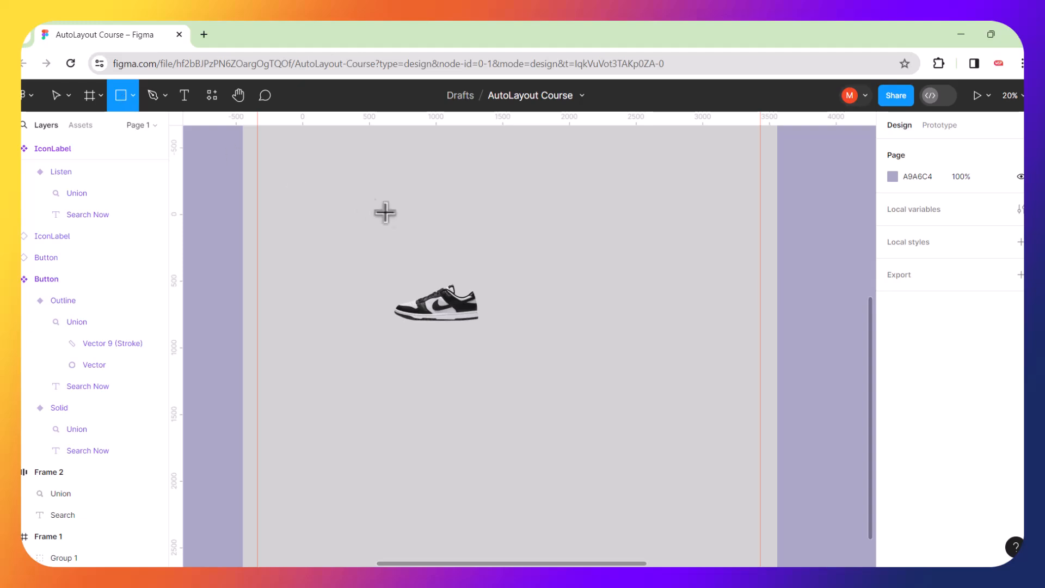
{"action": "mouse_move", "coordinate": [396, 215]}
{"action": "left_mouse_down"}
{"action": "mouse_move", "coordinate": [564, 355]}
{"action": "mouse_move", "coordinate": [599, 397]}
{"action": "mouse_move", "coordinate": [635, 482]}
{"action": "left_mouse_up"}
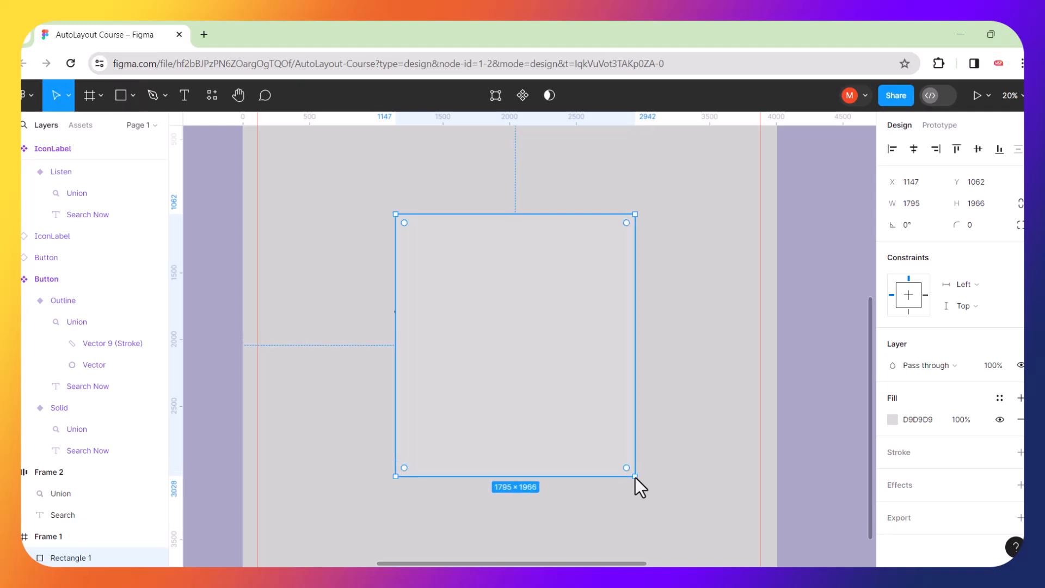
Round the rectangle's corners to about 104 and change its fill to FFFEFE.
{"action": "left_click_drag", "start_coordinate": [407, 225], "coordinate": [411, 231]}
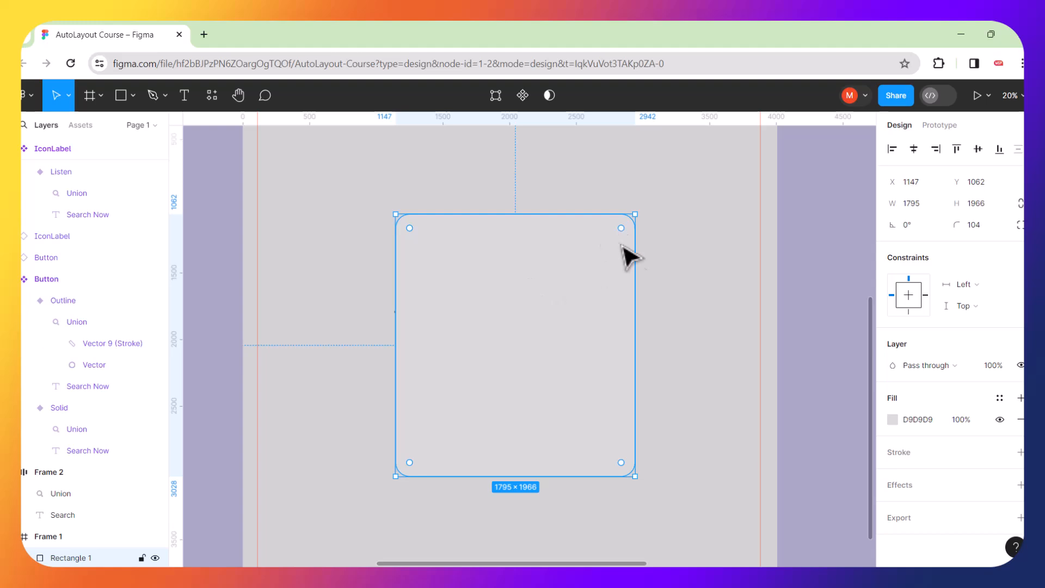
{"action": "left_click", "coordinate": [892, 419]}
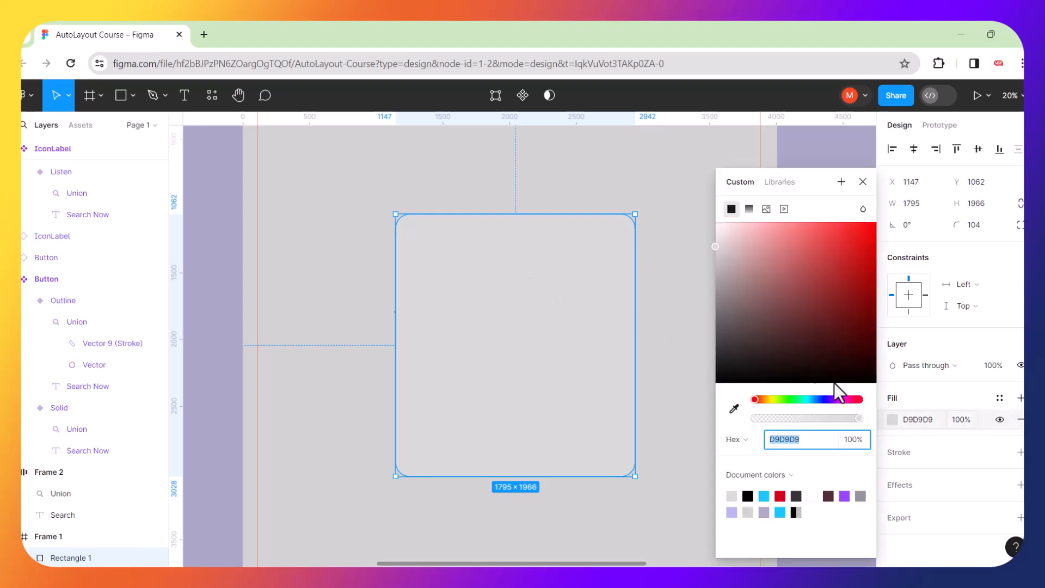
{"action": "left_click_drag", "start_coordinate": [714, 253], "coordinate": [717, 213]}
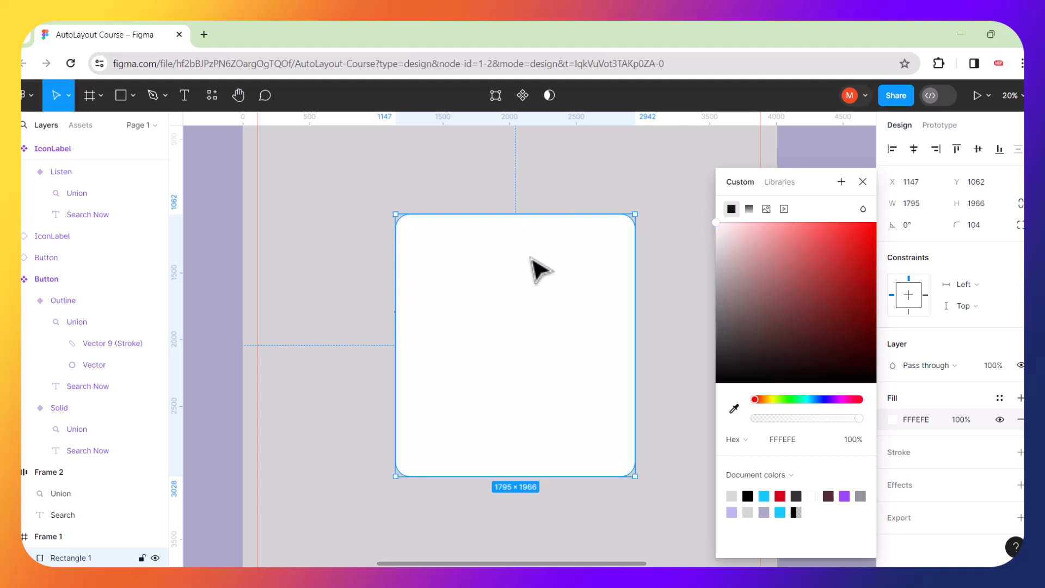
Move the white card down to uncover the sneaker and bring the sneaker group to the front.
{"action": "left_click_drag", "start_coordinate": [565, 302], "coordinate": [532, 376]}
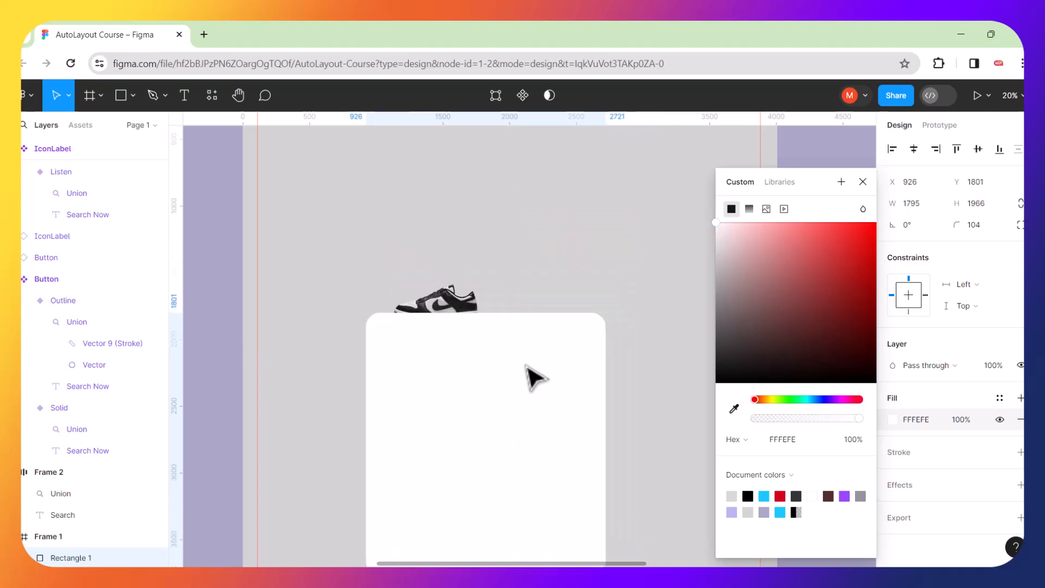
{"action": "left_click", "coordinate": [467, 305]}
{"action": "right_click", "coordinate": [459, 308]}
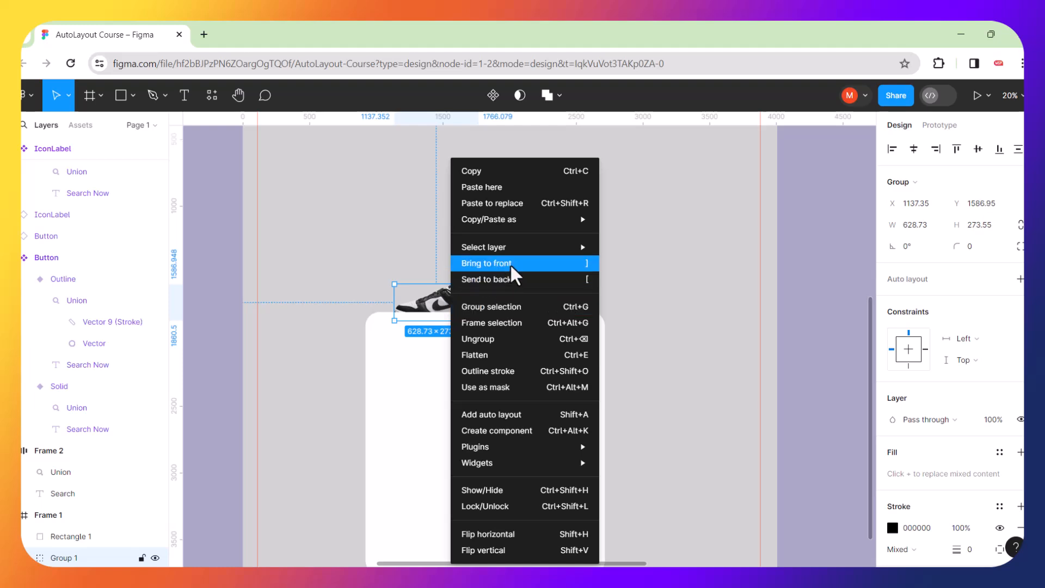
{"action": "left_click", "coordinate": [586, 263]}
Move the white card back up behind the sneaker, to about X 976, Y 1157.
{"action": "scroll", "coordinate": [518, 357], "scroll_direction": "down", "scroll_amount": 3}
{"action": "scroll", "coordinate": [522, 359], "scroll_direction": "up", "scroll_amount": 3}
{"action": "left_click_drag", "start_coordinate": [518, 381], "coordinate": [521, 285]}
{"action": "scroll", "coordinate": [520, 285], "scroll_direction": "down", "scroll_amount": 3}
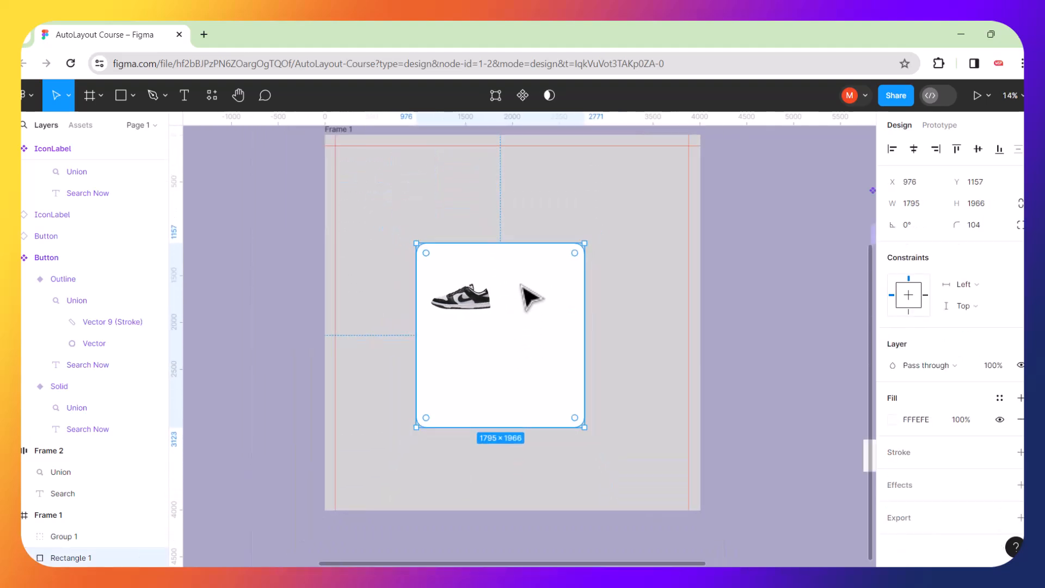
Scale the sneaker group up proportionally to about 996 × 433.
{"action": "scroll", "coordinate": [528, 297], "scroll_direction": "right", "scroll_amount": 2}
{"action": "scroll", "coordinate": [528, 297], "scroll_direction": "up", "scroll_amount": 1}
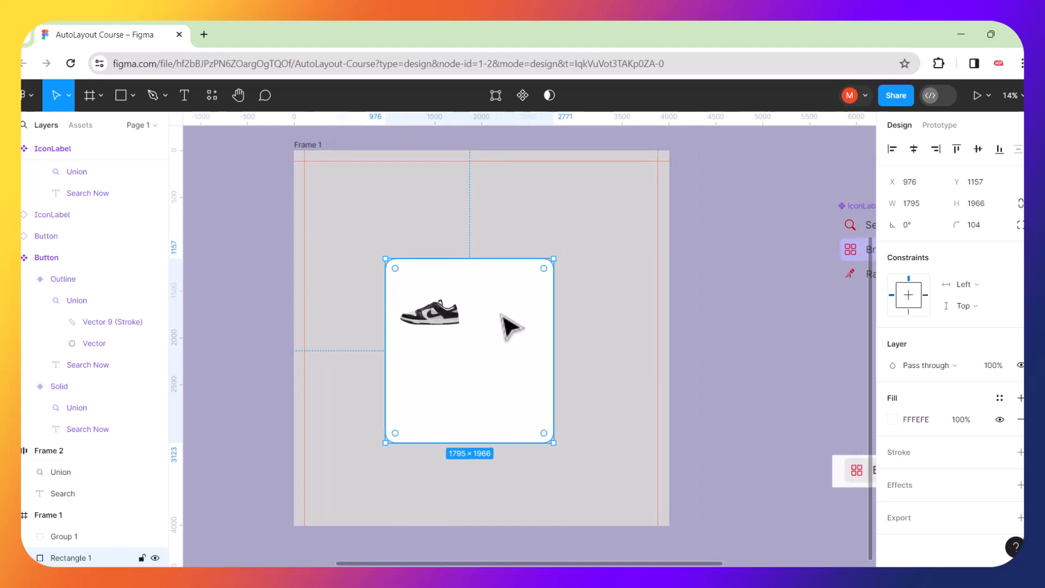
{"action": "scroll", "coordinate": [503, 318], "scroll_direction": "up", "scroll_amount": 3}
{"action": "left_click", "coordinate": [424, 320]}
{"action": "left_click", "coordinate": [419, 313]}
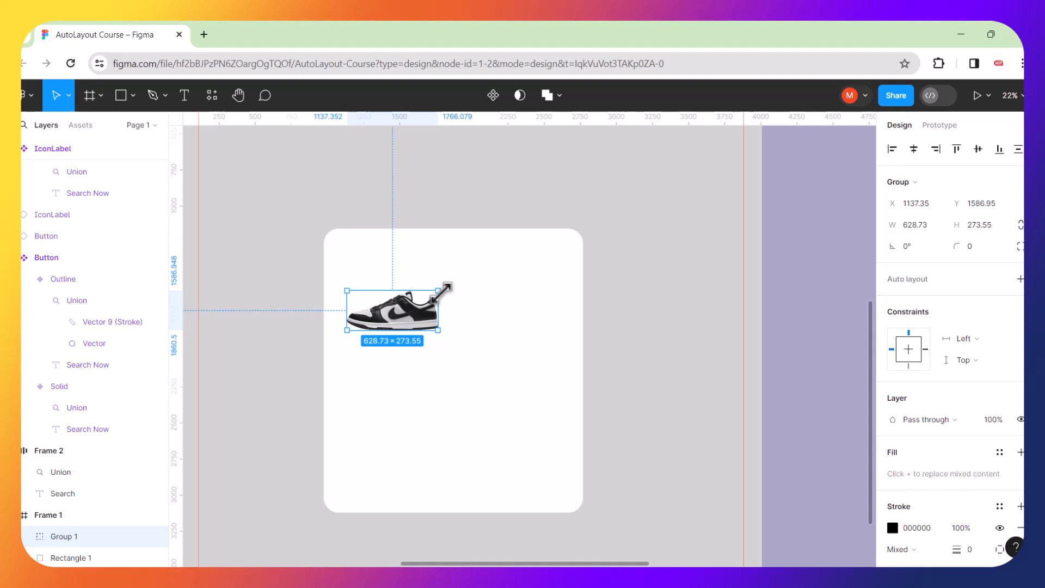
{"action": "key", "text": "k"}
{"action": "left_click_drag", "start_coordinate": [439, 291], "coordinate": [495, 264]}
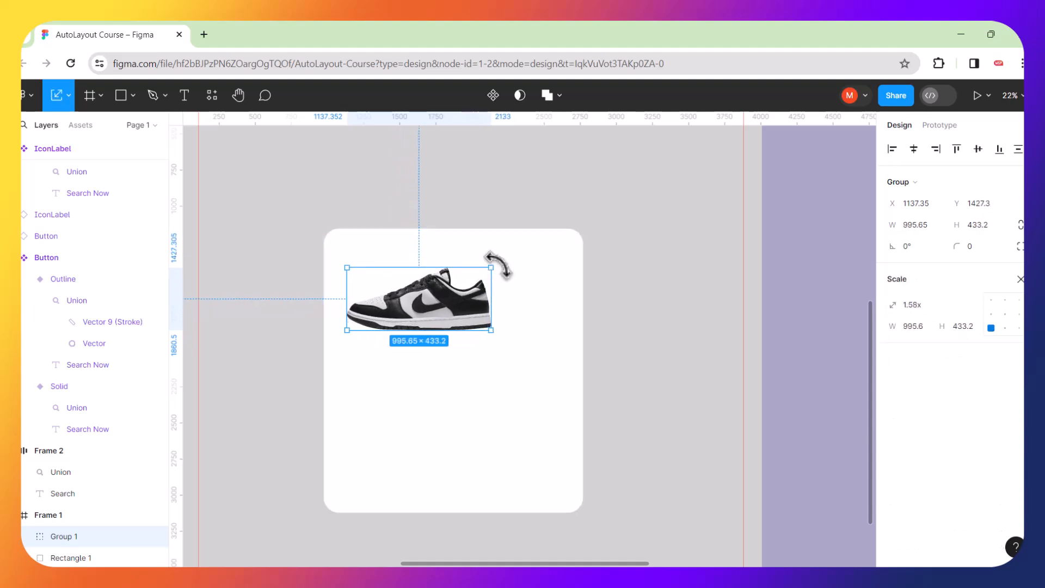
Rotate the sneaker to about 35.57° and move it across the card's upper edge, to about X 1195, Y 1316.
{"action": "left_click_drag", "start_coordinate": [499, 263], "coordinate": [471, 213]}
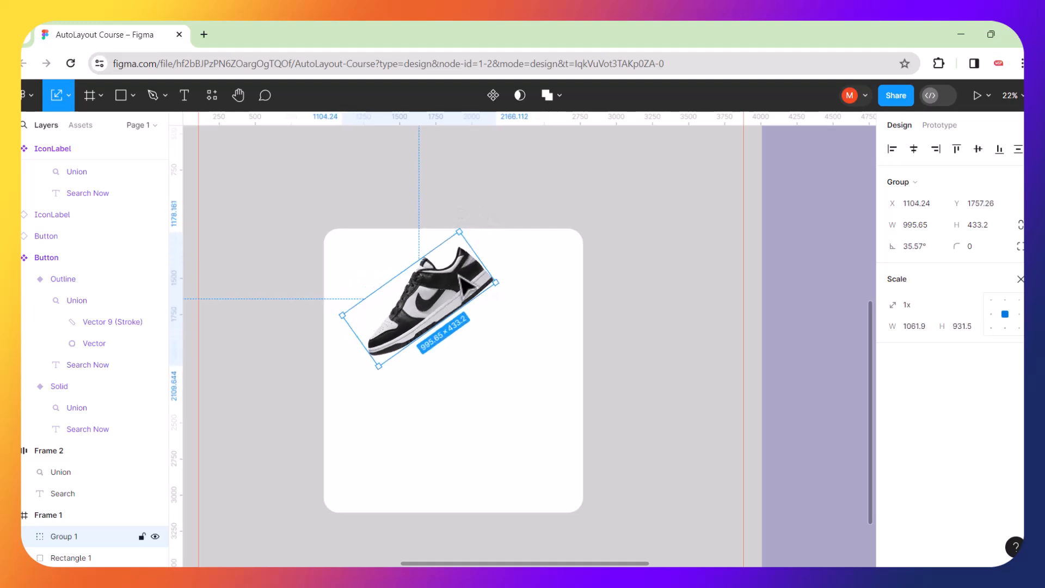
{"action": "left_click_drag", "start_coordinate": [456, 288], "coordinate": [461, 234]}
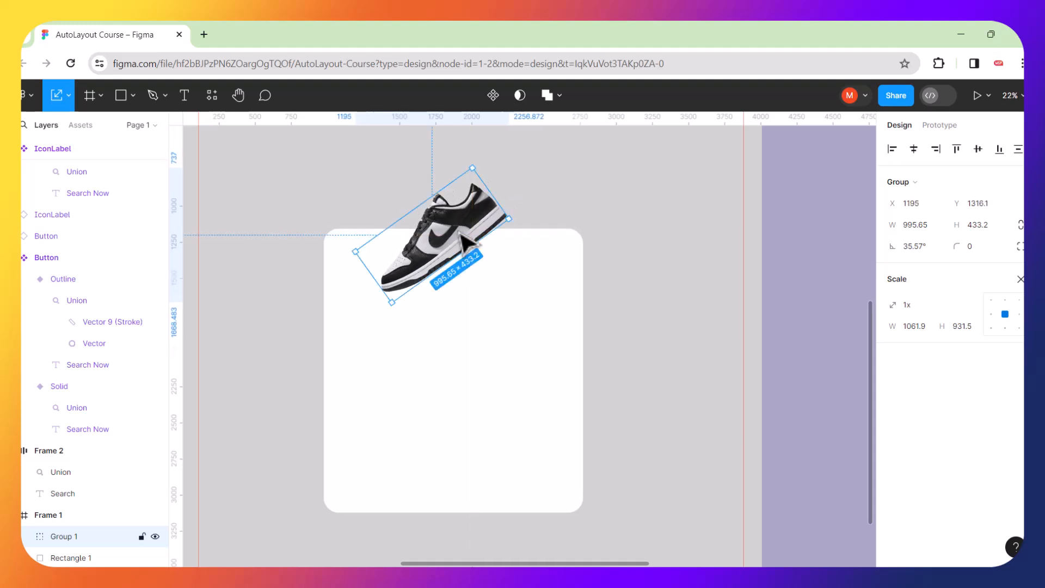
{"action": "left_click", "coordinate": [648, 271]}
{"action": "scroll", "coordinate": [493, 298], "scroll_direction": "down", "scroll_amount": 2}
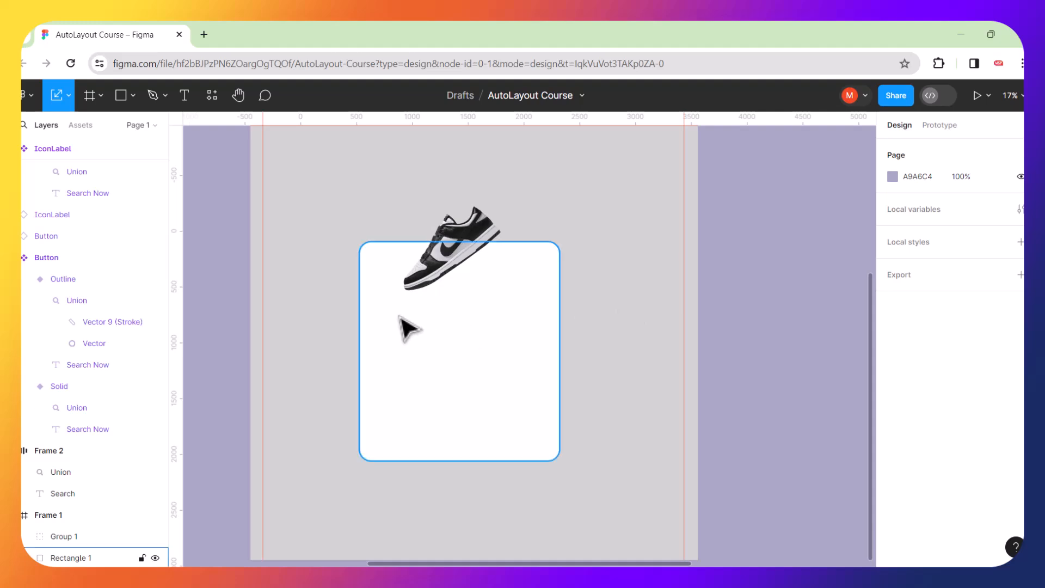
{"action": "right_click", "coordinate": [441, 325]}
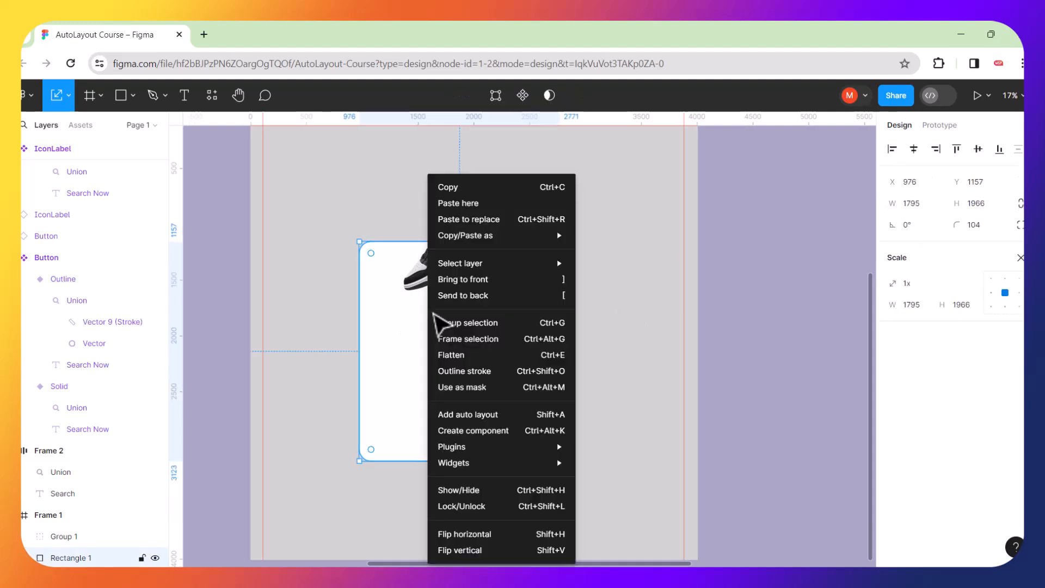
{"action": "left_click", "coordinate": [393, 306]}
{"action": "left_click", "coordinate": [635, 333]}
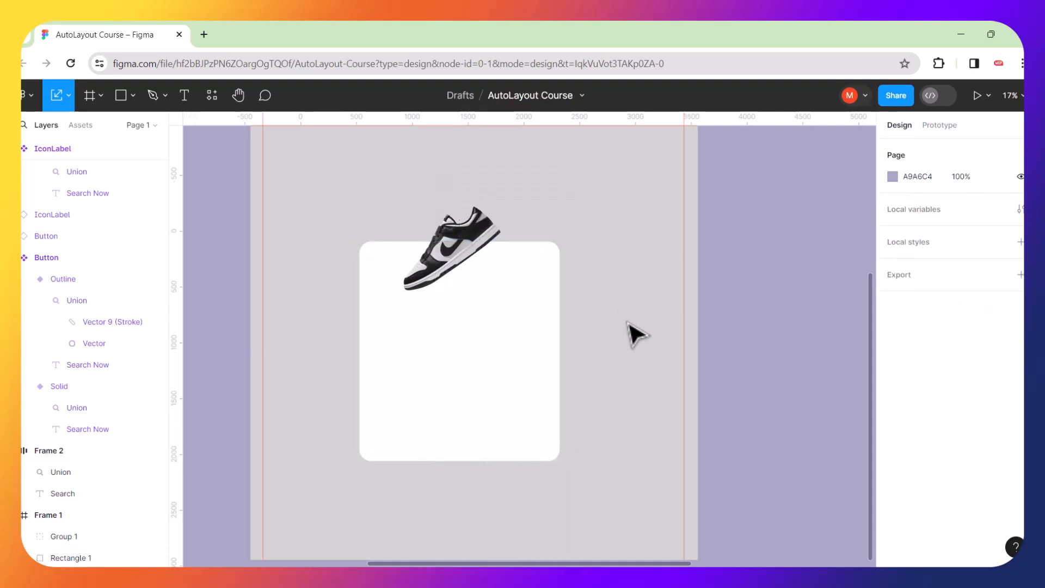
Change Frame 1's background fill to FFFFFF.
{"action": "scroll", "coordinate": [601, 265], "scroll_direction": "up", "scroll_amount": 4}
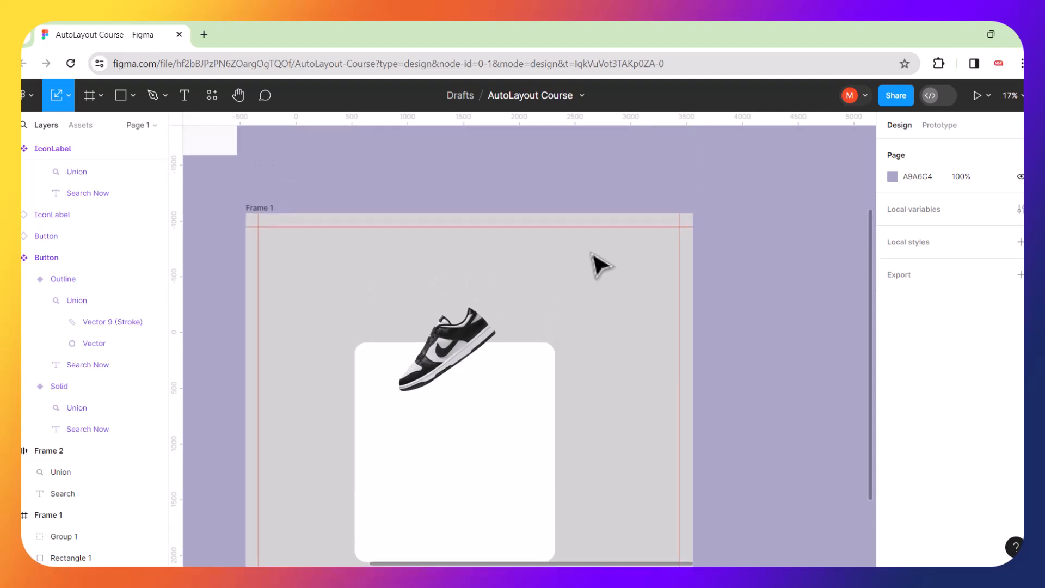
{"action": "scroll", "coordinate": [601, 266], "scroll_direction": "down", "scroll_amount": 2}
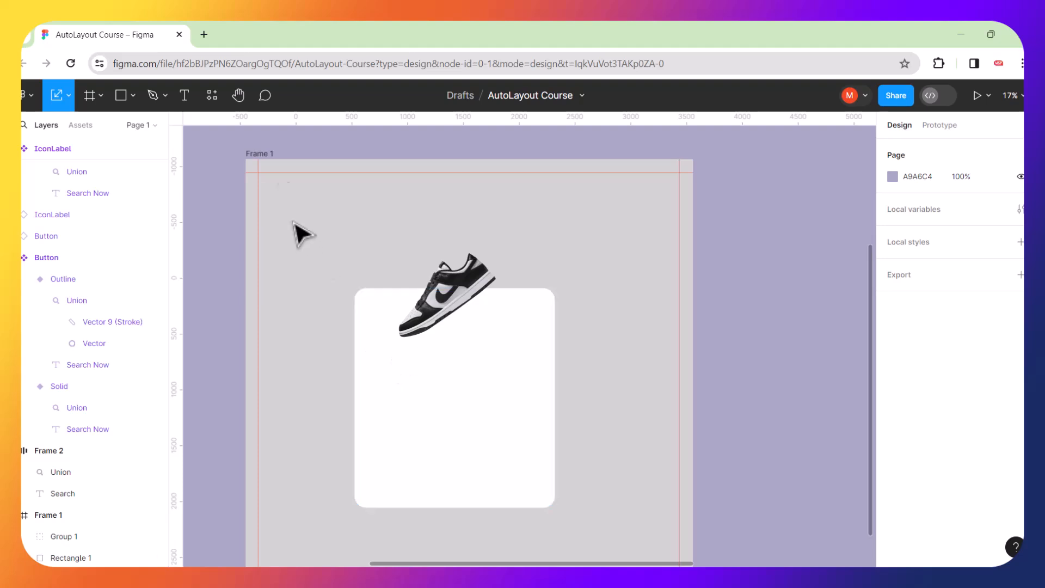
{"action": "left_click", "coordinate": [262, 155]}
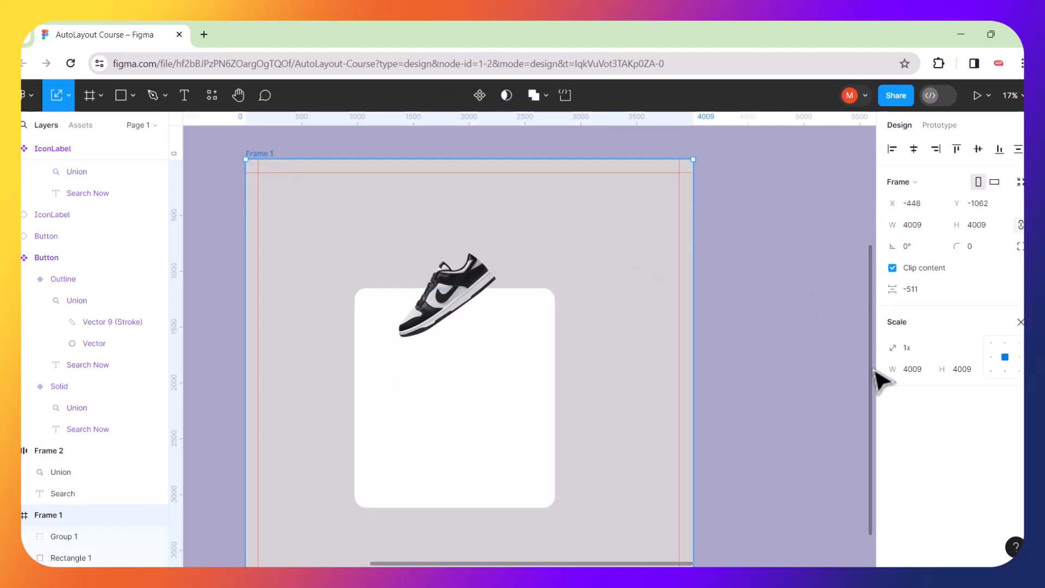
{"action": "key", "text": "v"}
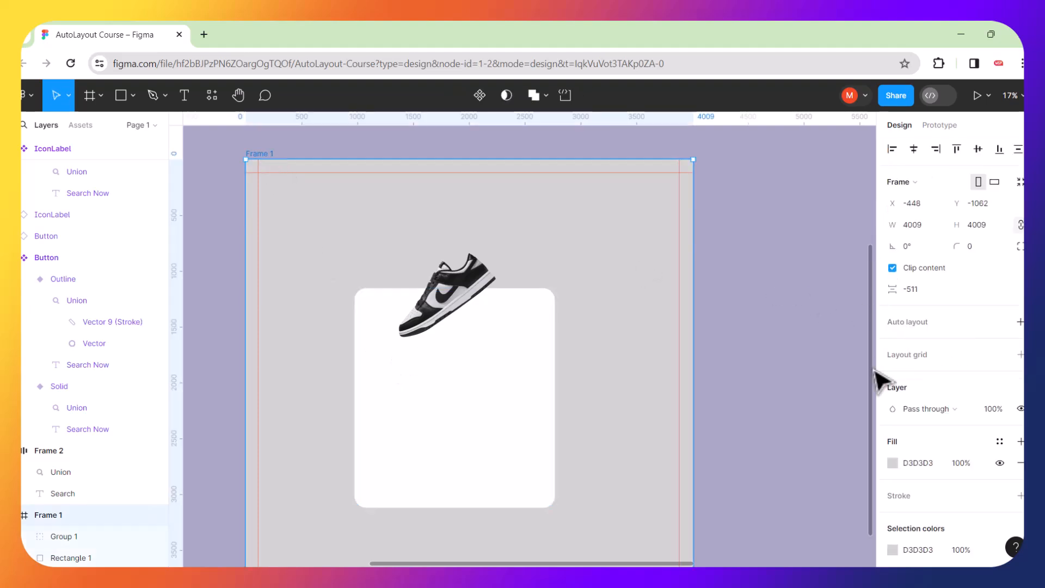
{"action": "left_click", "coordinate": [892, 462]}
{"action": "left_click_drag", "start_coordinate": [719, 249], "coordinate": [713, 211]}
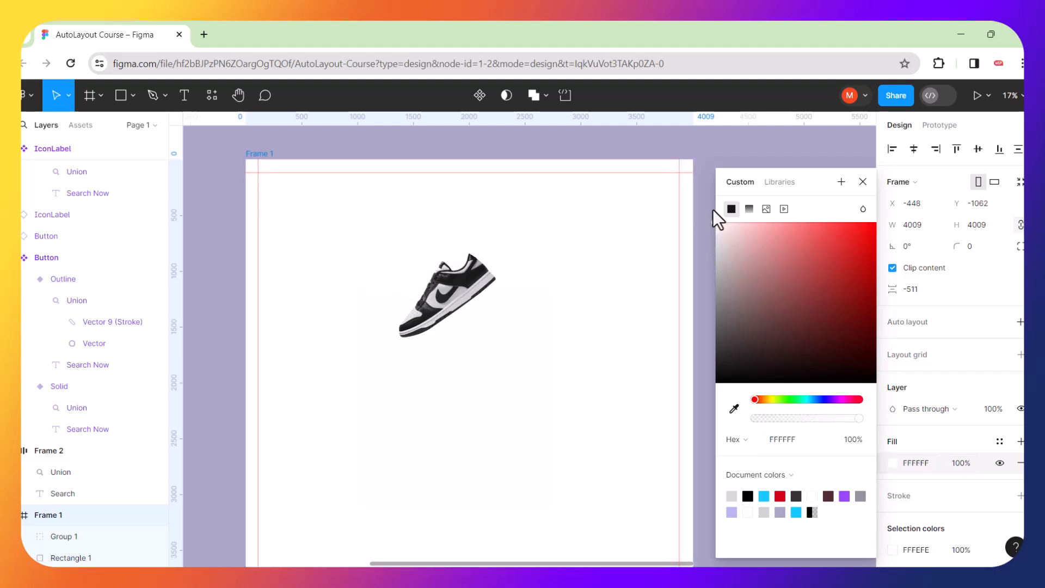
{"action": "left_click", "coordinate": [522, 145]}
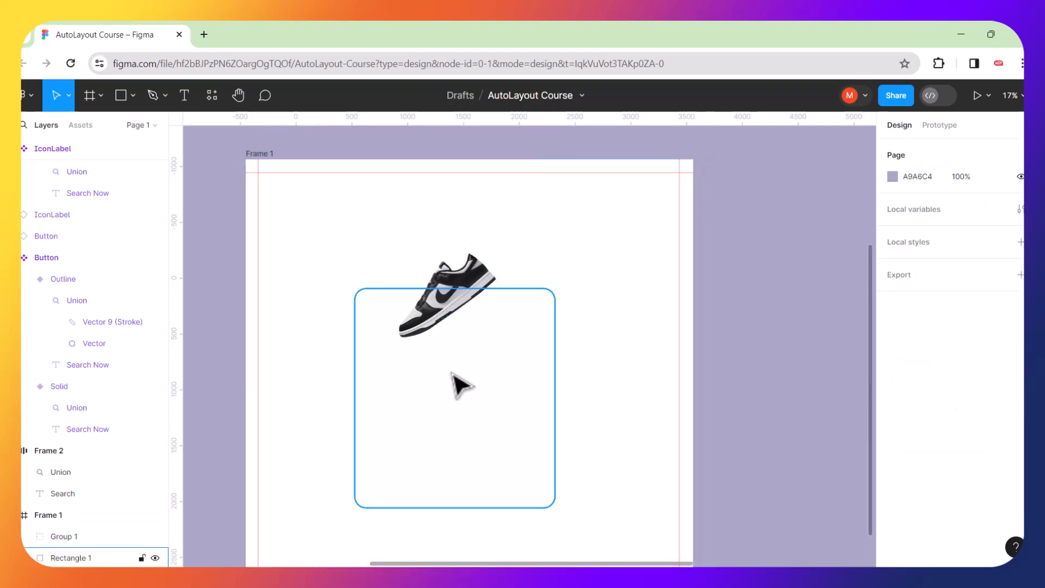
Add a stroke to the white card and set its colour to A0A0A0.
{"action": "left_click", "coordinate": [459, 381]}
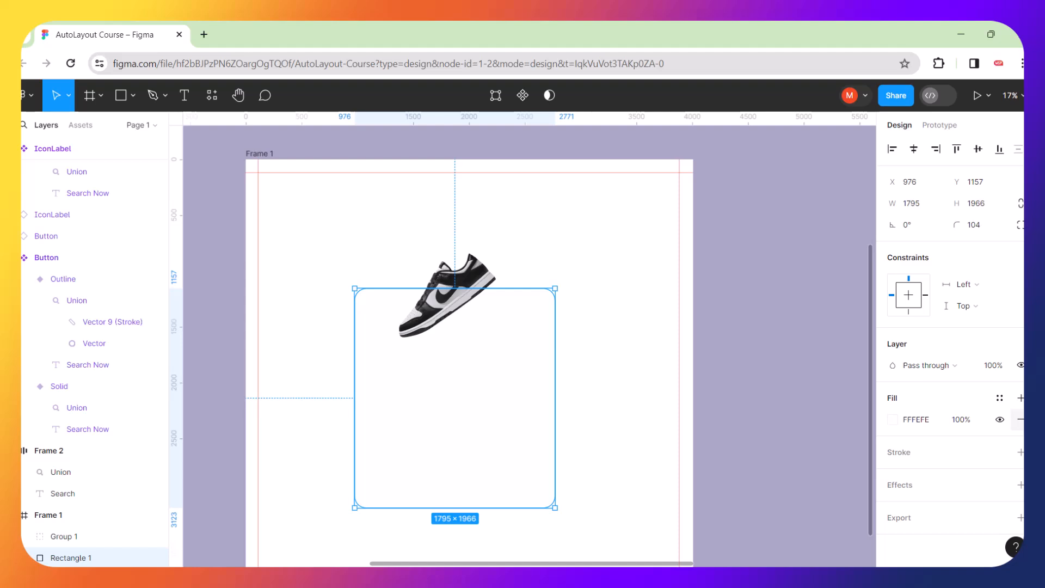
{"action": "left_click", "coordinate": [1021, 452]}
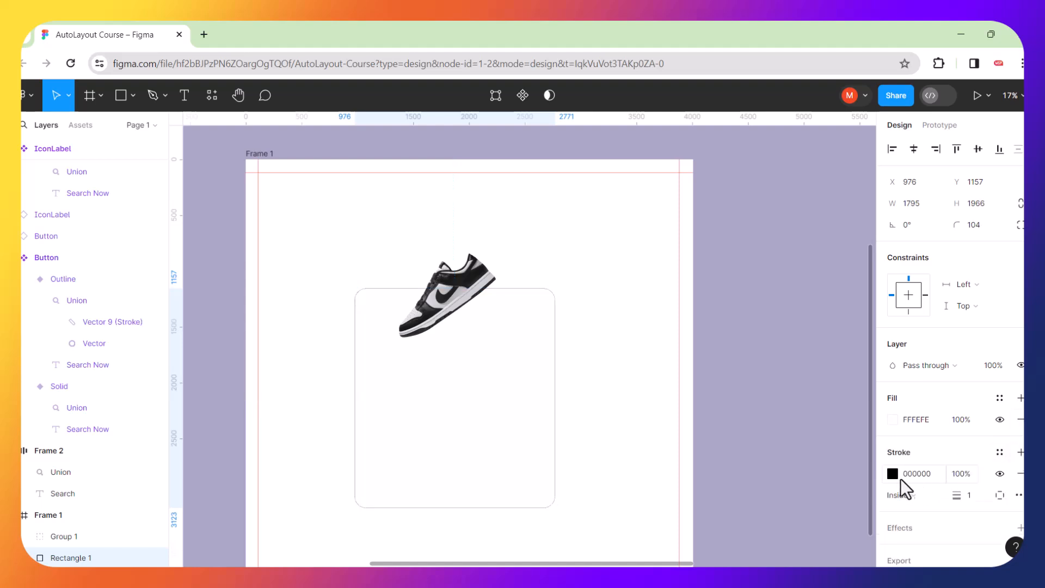
{"action": "left_click", "coordinate": [893, 474]}
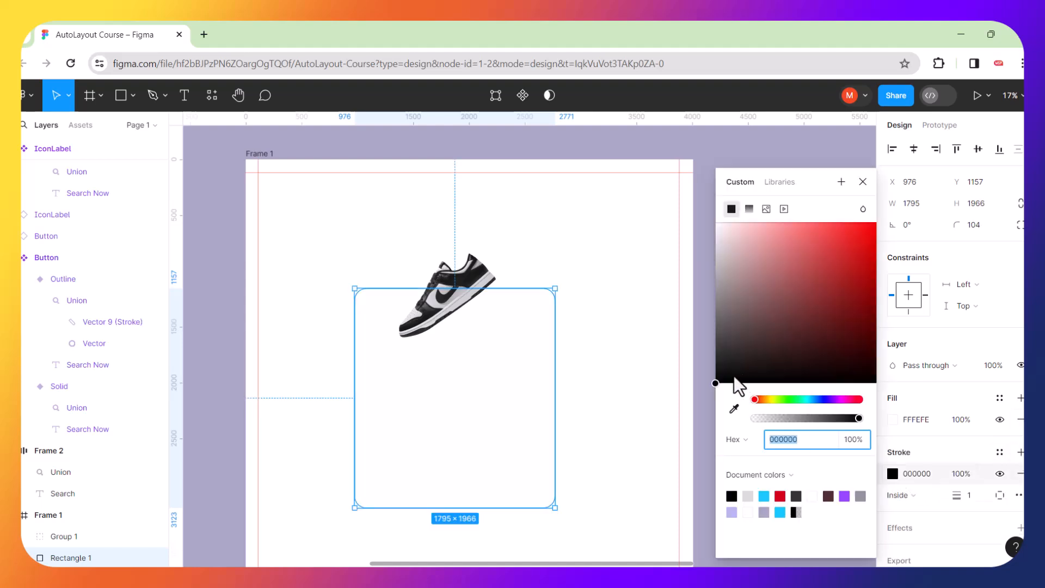
{"action": "mouse_move", "coordinate": [715, 383]}
{"action": "left_mouse_down"}
{"action": "mouse_move", "coordinate": [713, 251]}
{"action": "mouse_move", "coordinate": [715, 287]}
{"action": "left_mouse_up"}
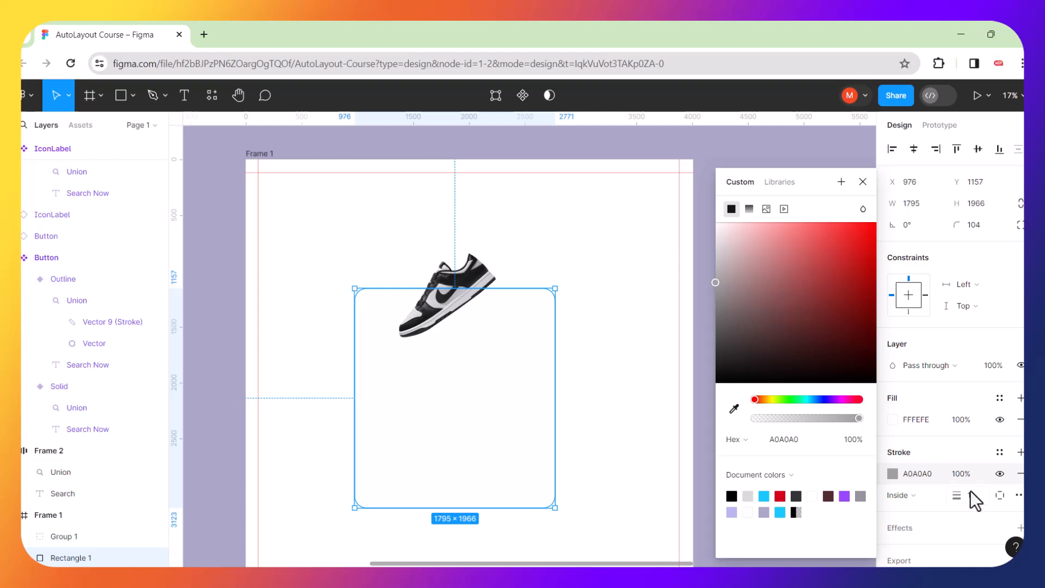
Set the white card's stroke weight to 2.
{"action": "left_click_drag", "start_coordinate": [961, 497], "coordinate": [962, 498]}
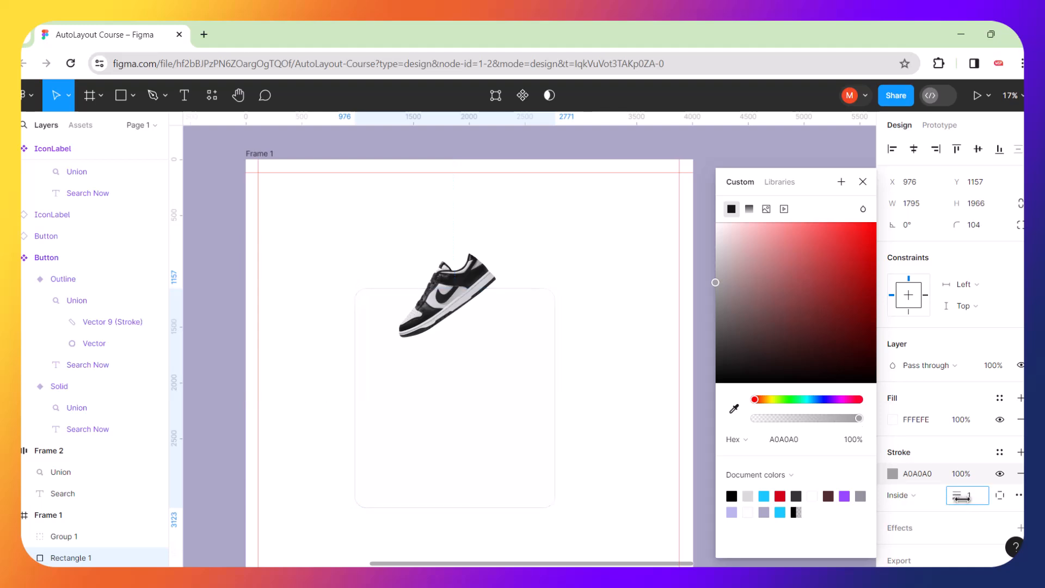
{"action": "left_click", "coordinate": [642, 357]}
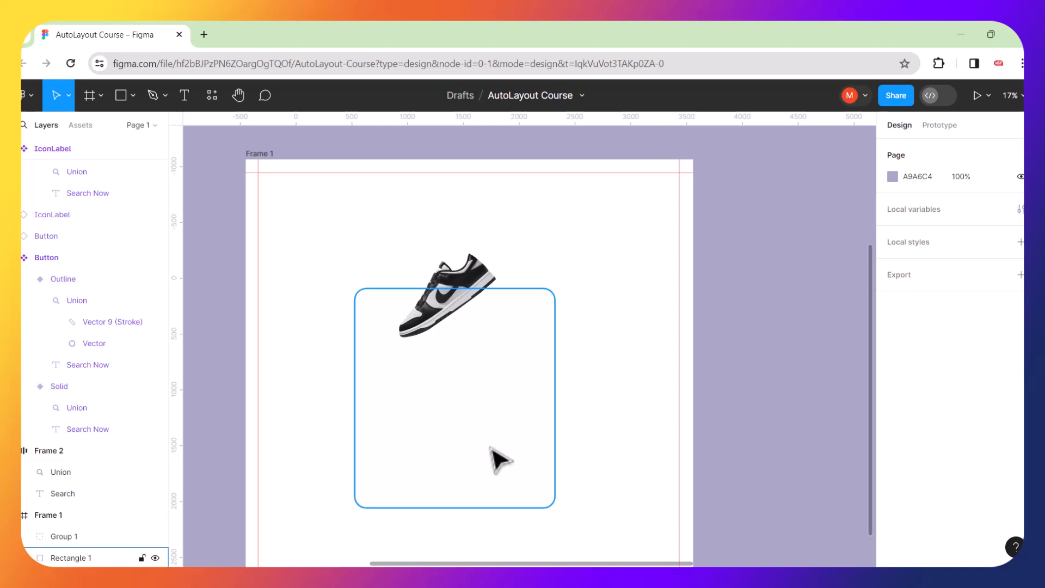
{"action": "scroll", "coordinate": [495, 457], "scroll_direction": "up", "scroll_amount": 2}
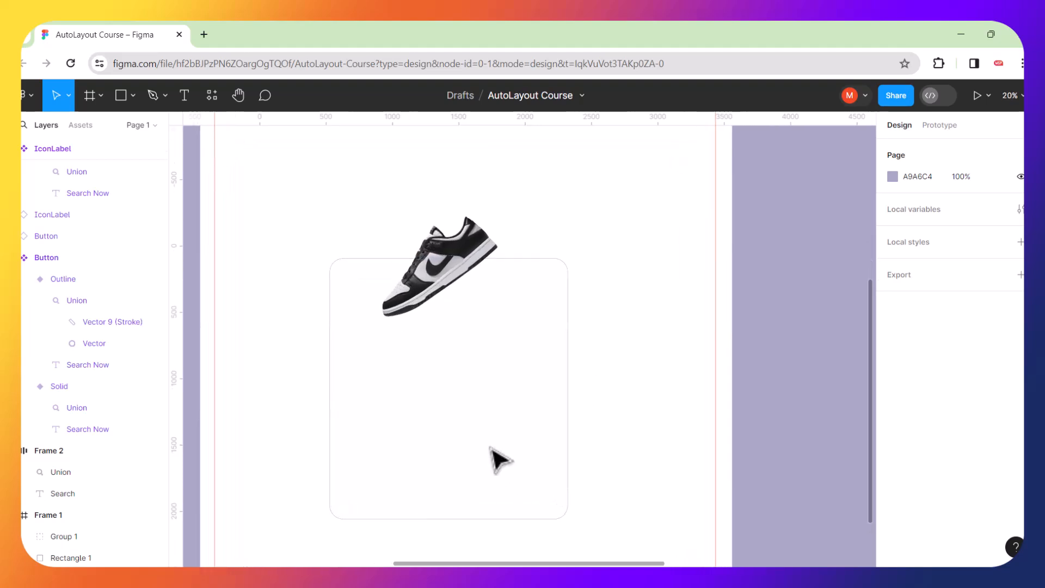
Draw a circle about 793 × 793 over the sneaker at the card's upper edge, around X 1418, Y 830.
{"action": "left_click", "coordinate": [132, 97]}
{"action": "left_click", "coordinate": [77, 173]}
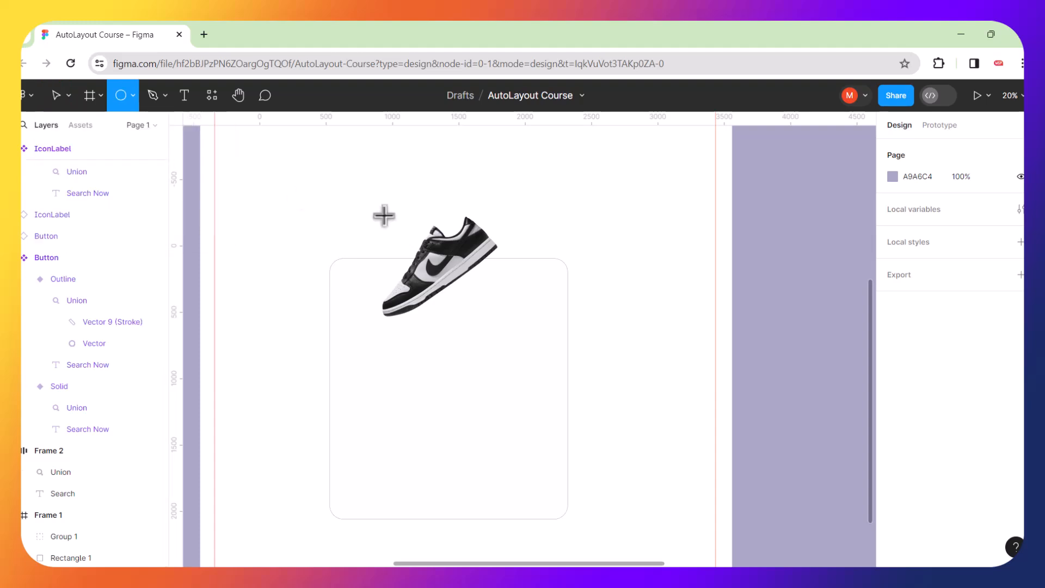
{"action": "left_click_drag", "start_coordinate": [388, 216], "coordinate": [452, 263]}
{"action": "left_click_drag", "start_coordinate": [488, 302], "coordinate": [493, 320]}
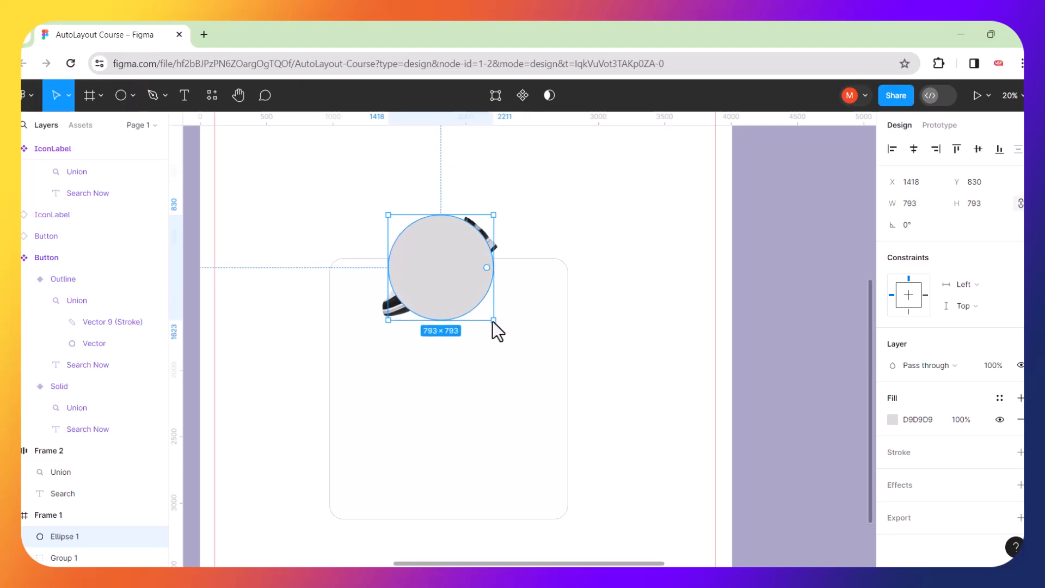
Fill the circle with the document's bright blue, 18C7FE.
{"action": "left_click", "coordinate": [893, 420]}
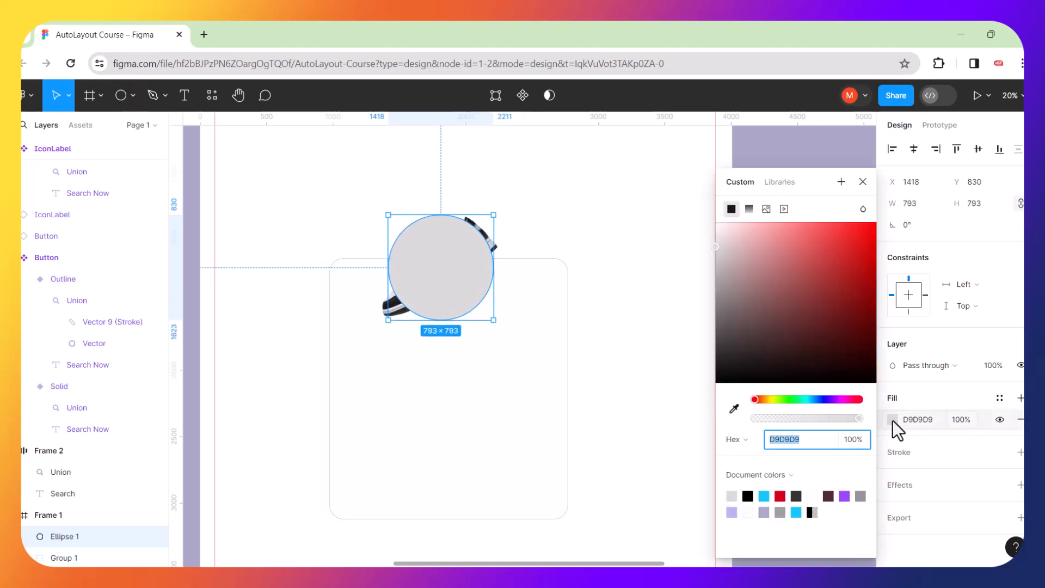
{"action": "left_click", "coordinate": [764, 495]}
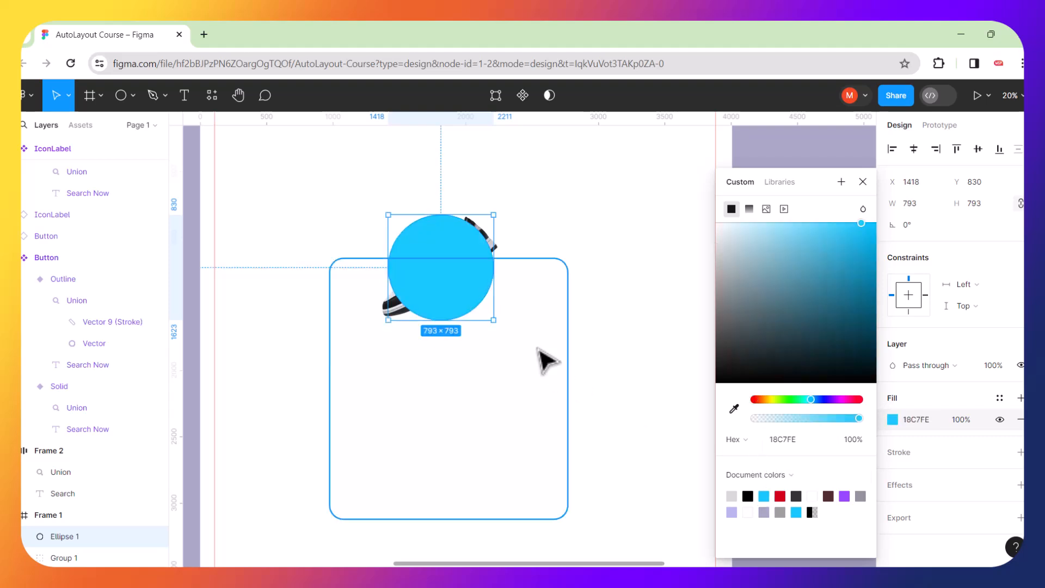
{"action": "left_click", "coordinate": [599, 260]}
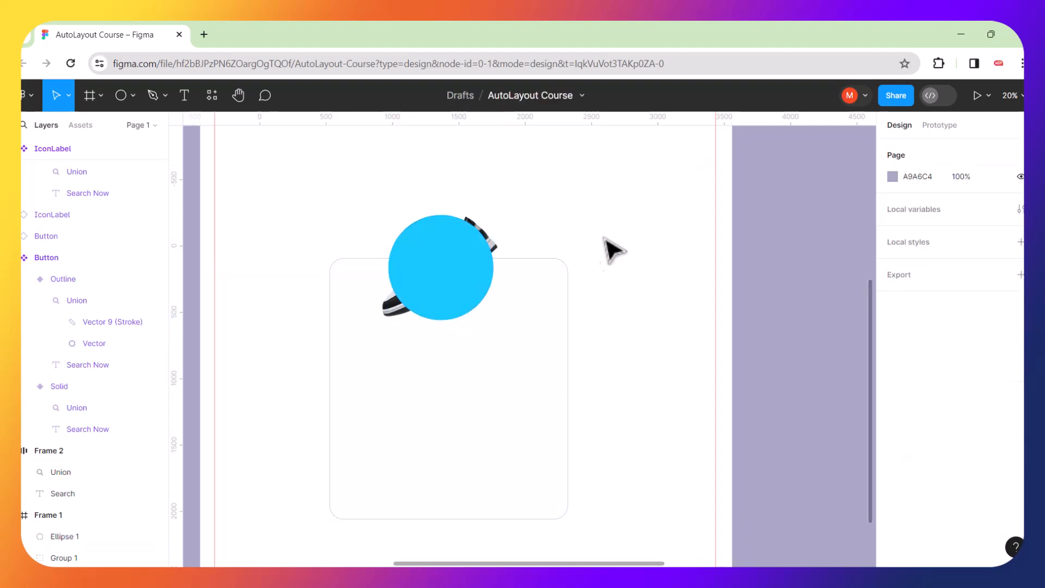
Bring the sneaker group forward so it sits in front of the blue circle.
{"action": "left_click", "coordinate": [399, 327]}
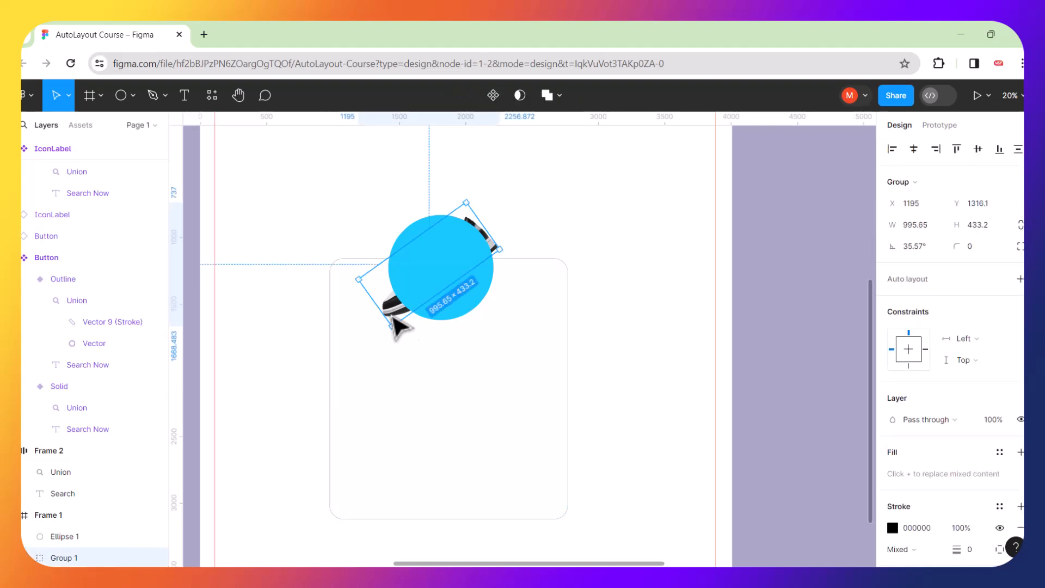
{"action": "key", "text": "ctrl+]"}
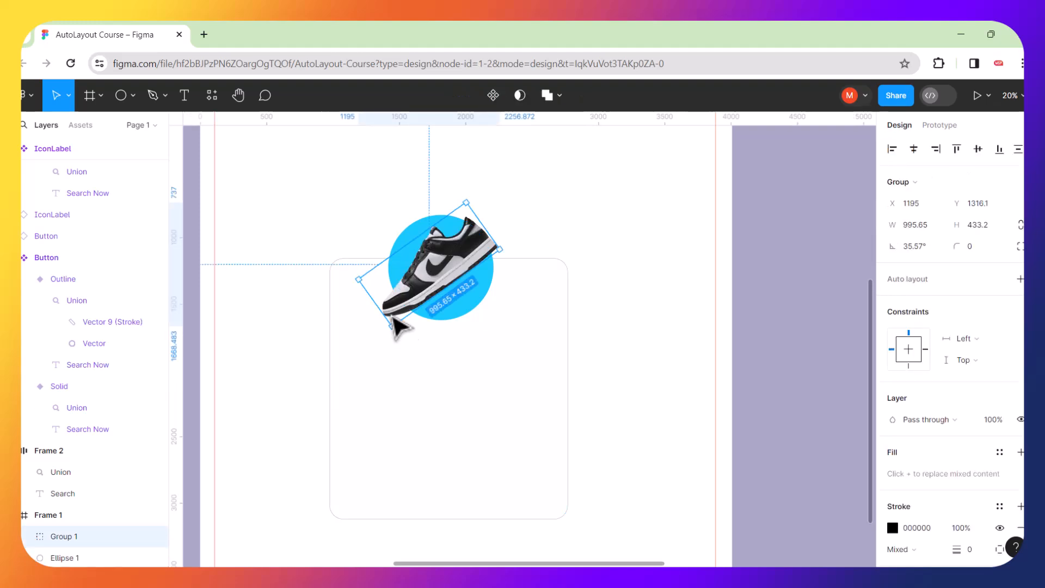
{"action": "left_click", "coordinate": [578, 199]}
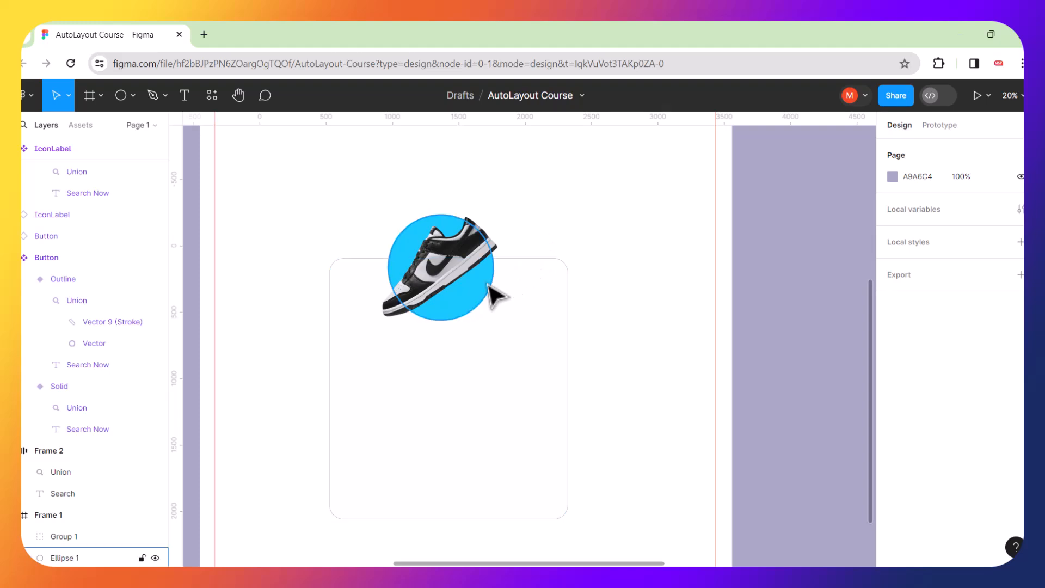
Reshape the blue circle into an irregular blob about 822 × 855 by moving its upper, right and lower anchor points, and leave vector editing.
{"action": "scroll", "coordinate": [489, 284], "scroll_direction": "up", "scroll_amount": 3}
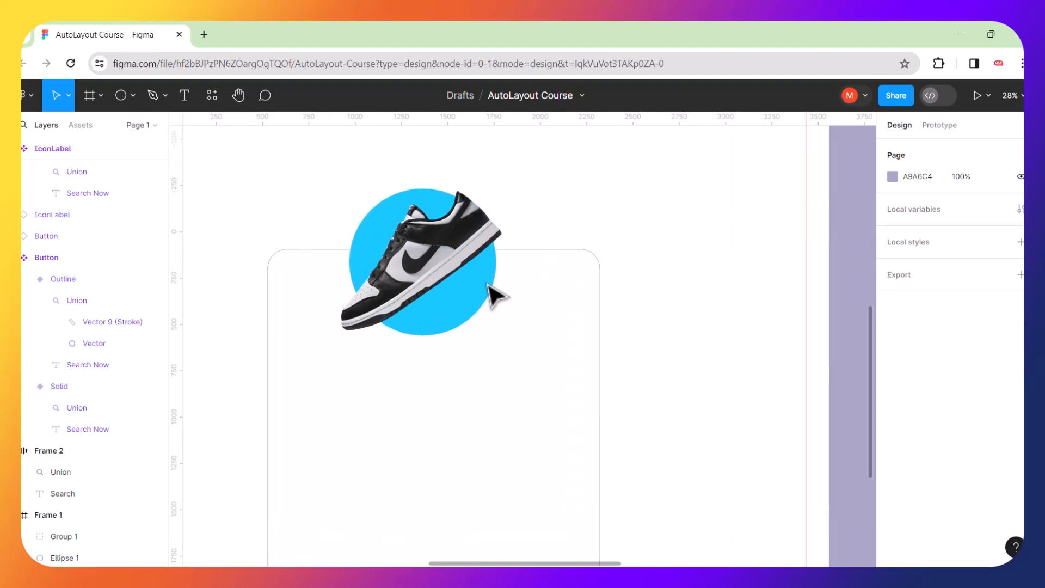
{"action": "double_click", "coordinate": [488, 285]}
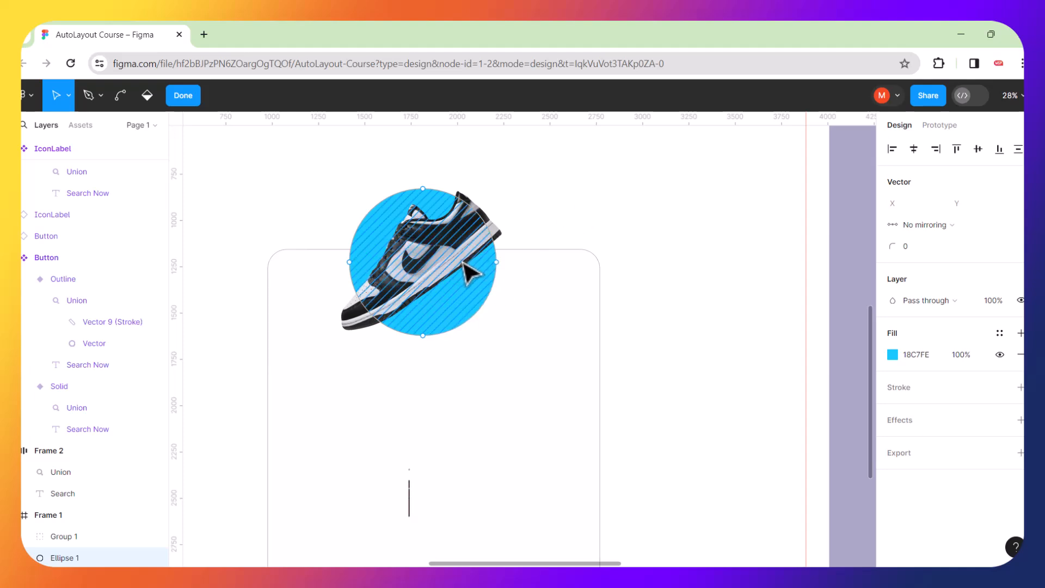
{"action": "scroll", "coordinate": [468, 255], "scroll_direction": "up", "scroll_amount": 3}
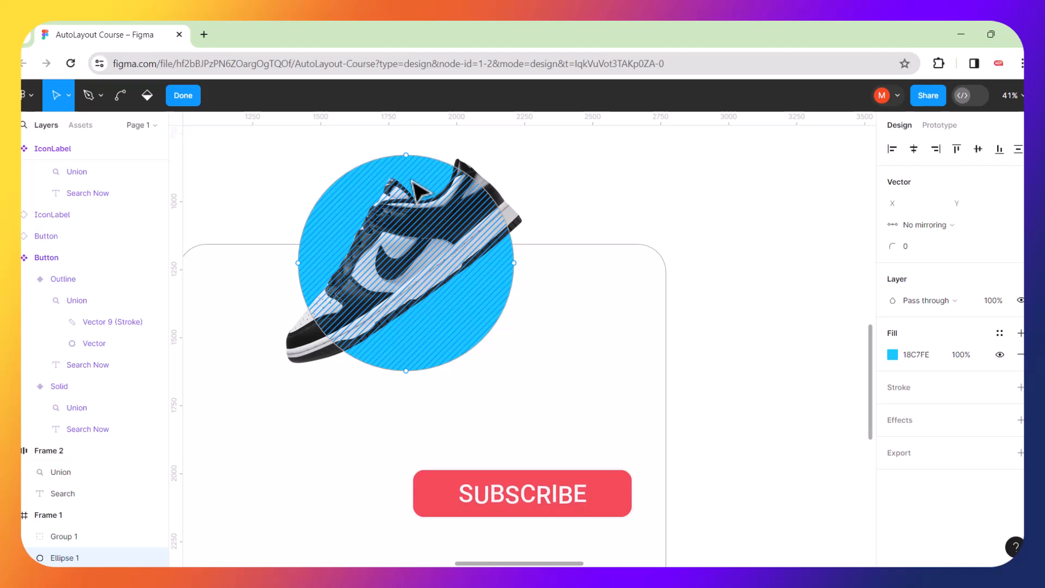
{"action": "left_click", "coordinate": [400, 162]}
{"action": "left_click_drag", "start_coordinate": [401, 164], "coordinate": [381, 166]}
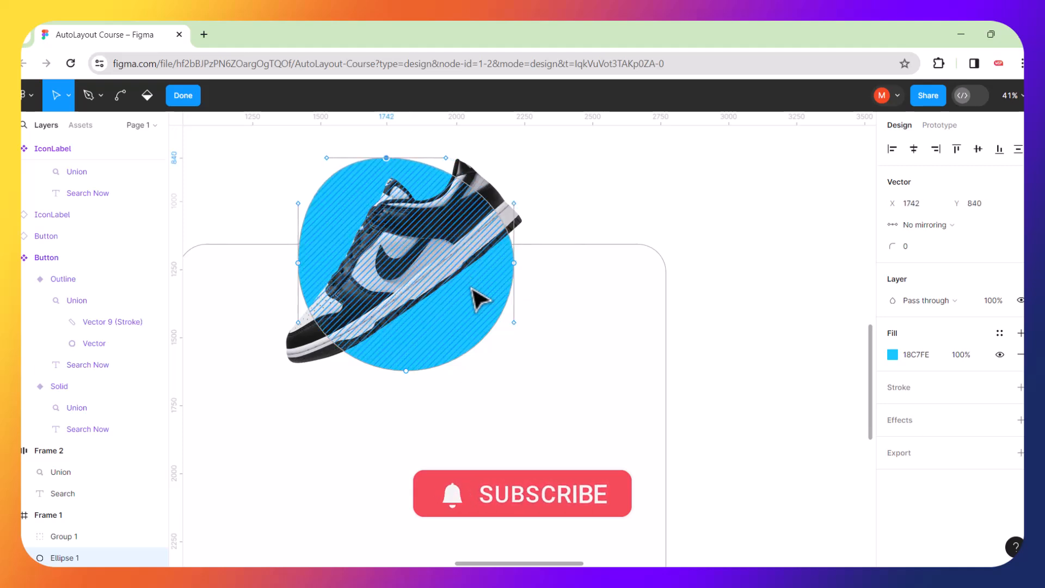
{"action": "key", "text": "ctrl+a"}
{"action": "left_click_drag", "start_coordinate": [516, 265], "coordinate": [529, 271]}
{"action": "left_click", "coordinate": [521, 268]}
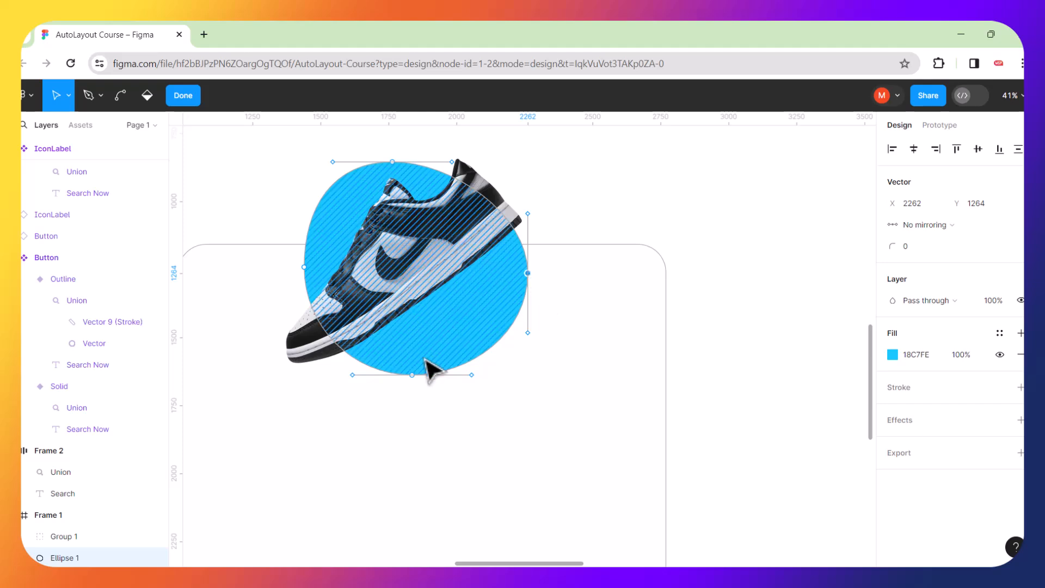
{"action": "left_click", "coordinate": [413, 374]}
{"action": "left_click_drag", "start_coordinate": [412, 375], "coordinate": [414, 397]}
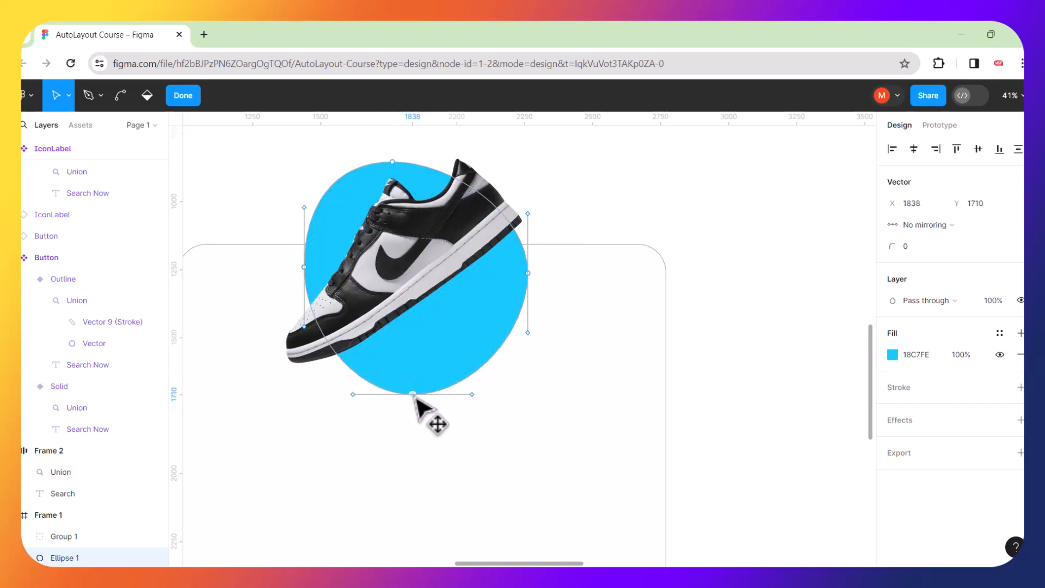
{"action": "scroll", "coordinate": [544, 362], "scroll_direction": "down", "scroll_amount": 4}
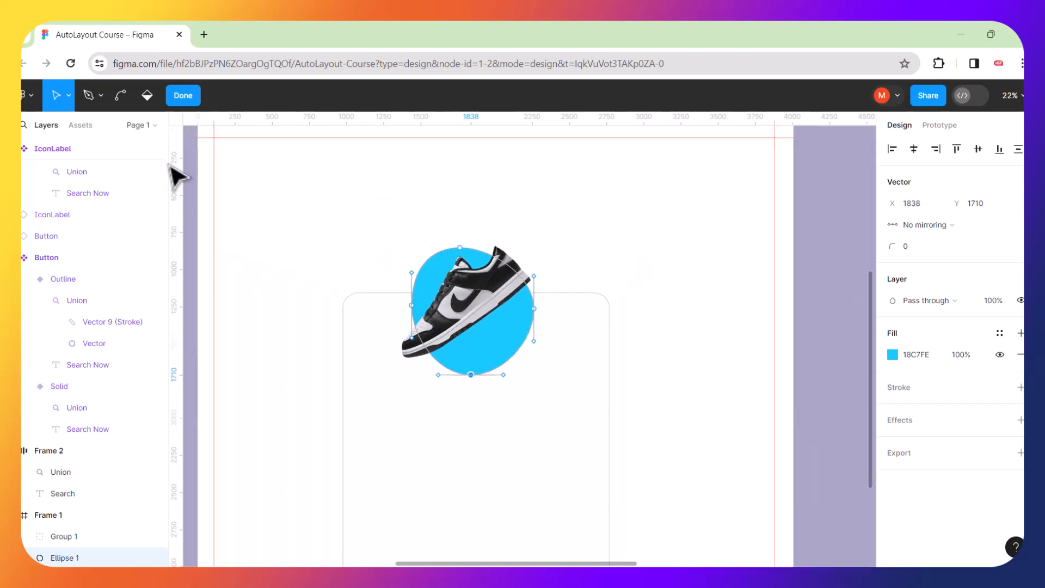
{"action": "key", "text": "Escape"}
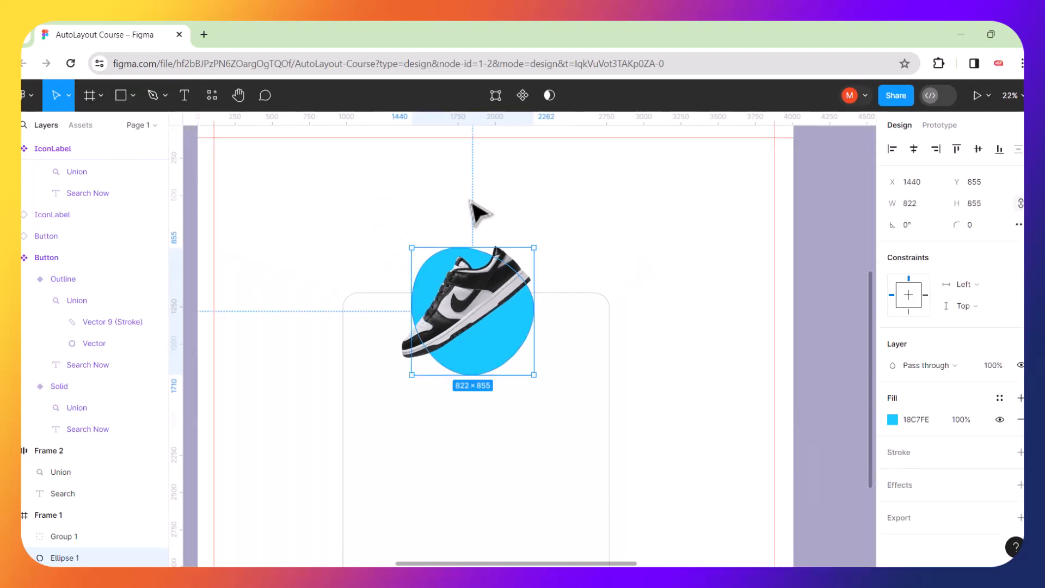
{"action": "key", "text": "Escape"}
{"action": "scroll", "coordinate": [567, 248], "scroll_direction": "down", "scroll_amount": 3}
{"action": "scroll", "coordinate": [568, 248], "scroll_direction": "up", "scroll_amount": 2}
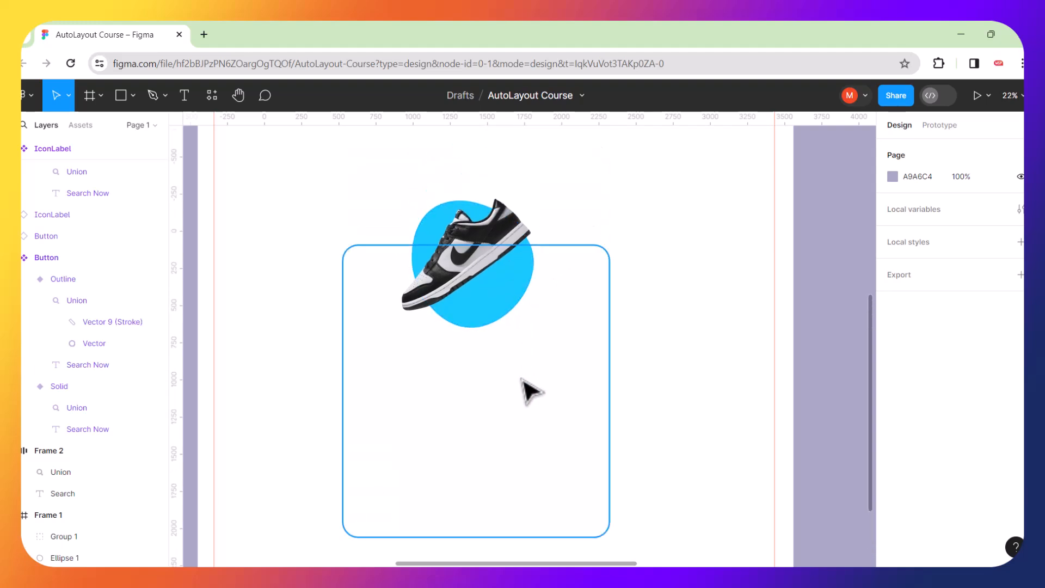
{"action": "scroll", "coordinate": [526, 387], "scroll_direction": "down", "scroll_amount": 1}
{"action": "scroll", "coordinate": [524, 381], "scroll_direction": "down", "scroll_amount": 1}
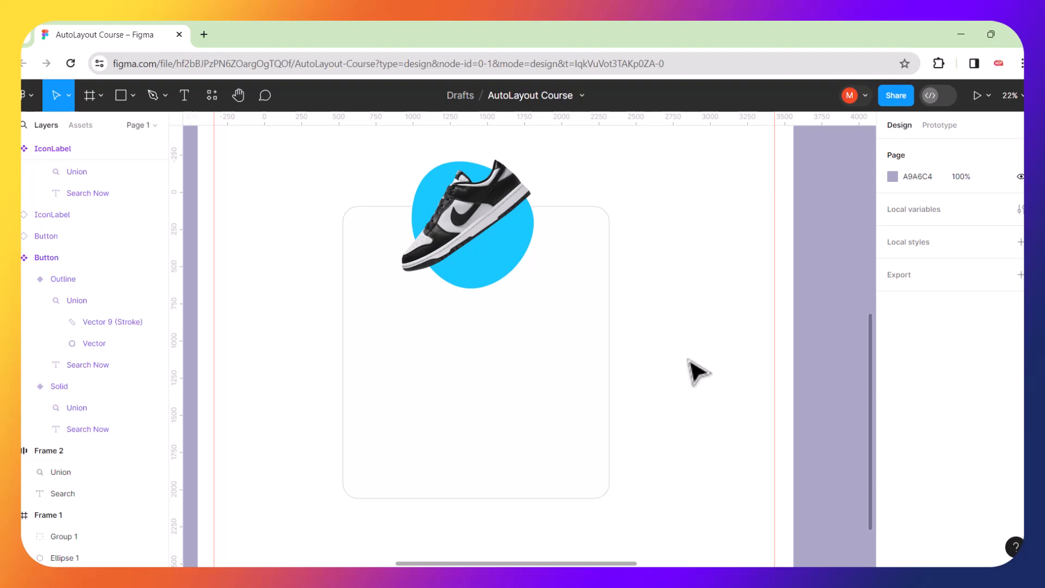
Try the blue blob's sampled colour 18C7FE as the card's stroke colour and undo the change.
{"action": "left_click", "coordinate": [564, 376]}
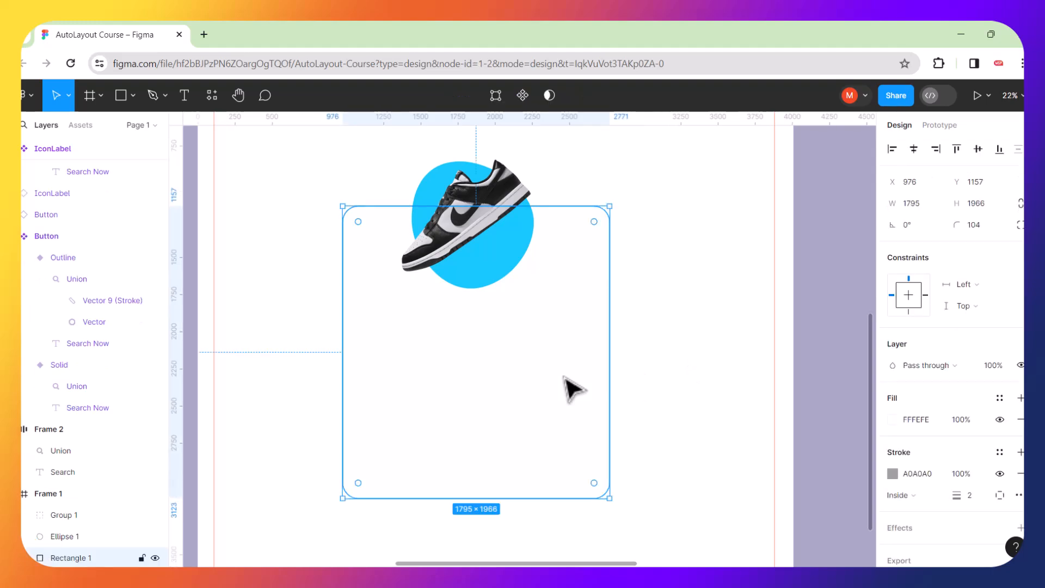
{"action": "left_click", "coordinate": [694, 362]}
{"action": "left_click", "coordinate": [583, 245]}
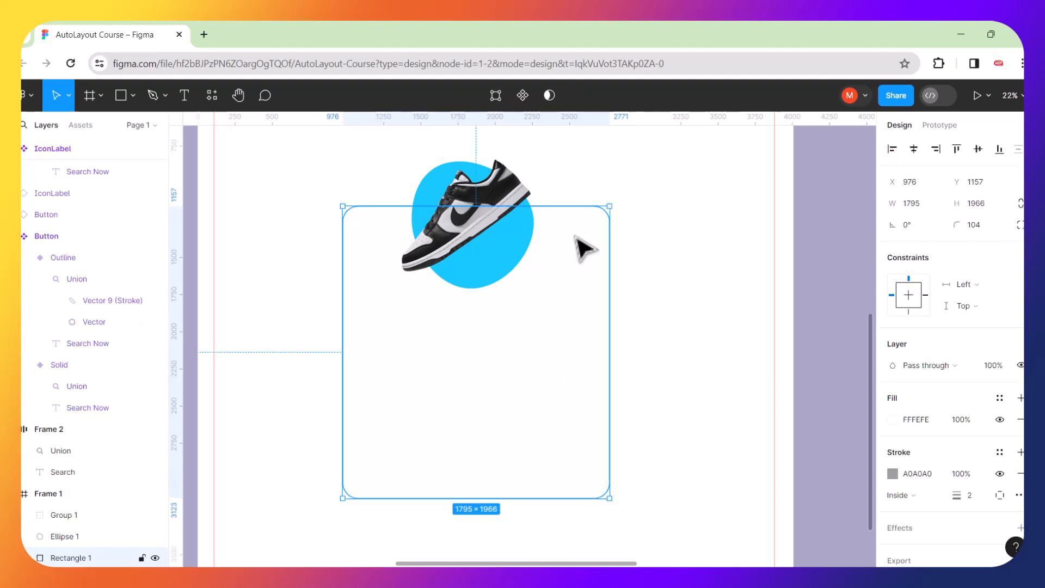
{"action": "left_click", "coordinate": [892, 474]}
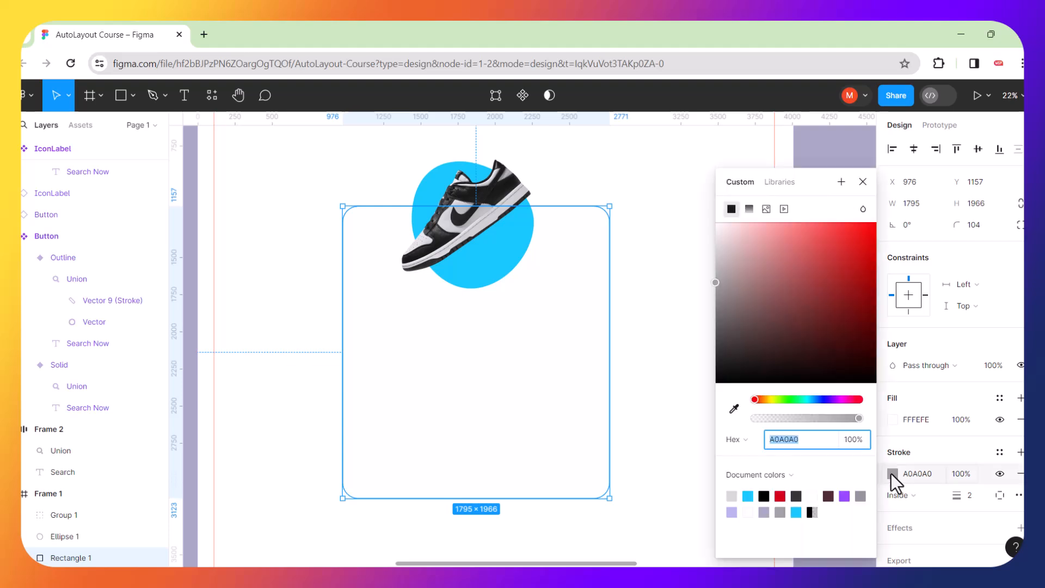
{"action": "left_click", "coordinate": [734, 408]}
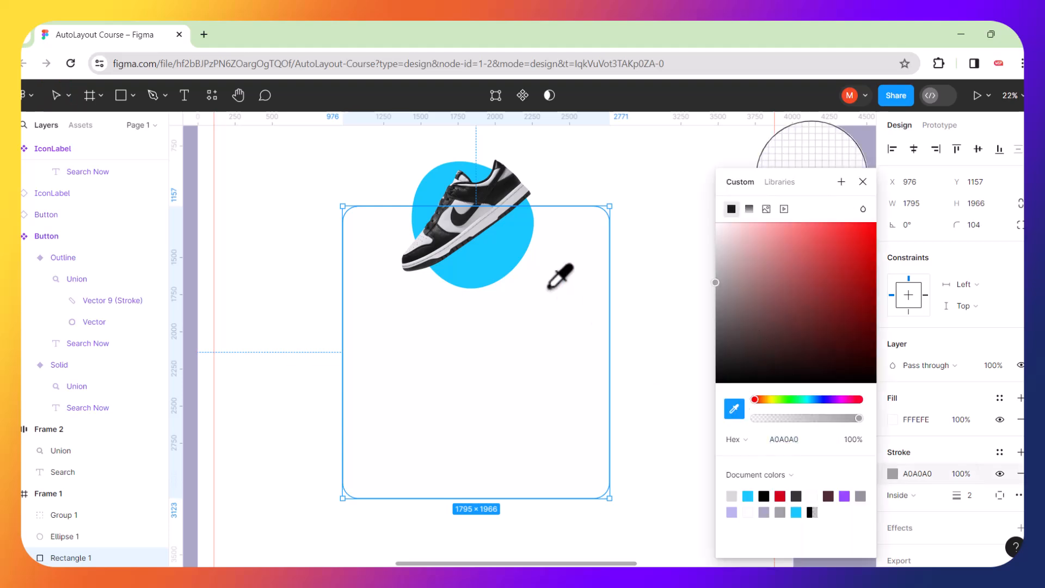
{"action": "left_click", "coordinate": [513, 252]}
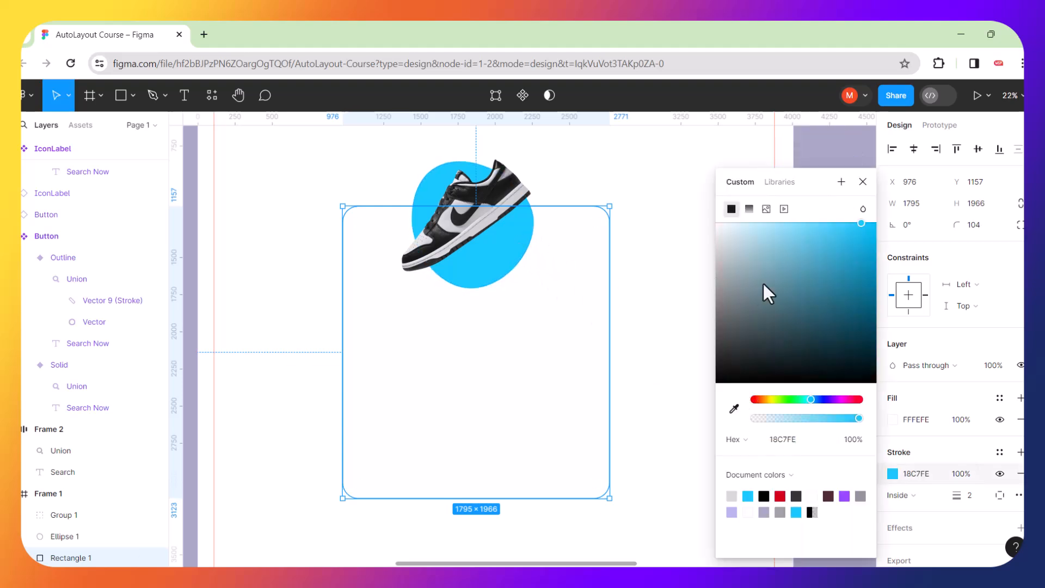
{"action": "left_click", "coordinate": [810, 258]}
{"action": "left_click", "coordinate": [663, 276]}
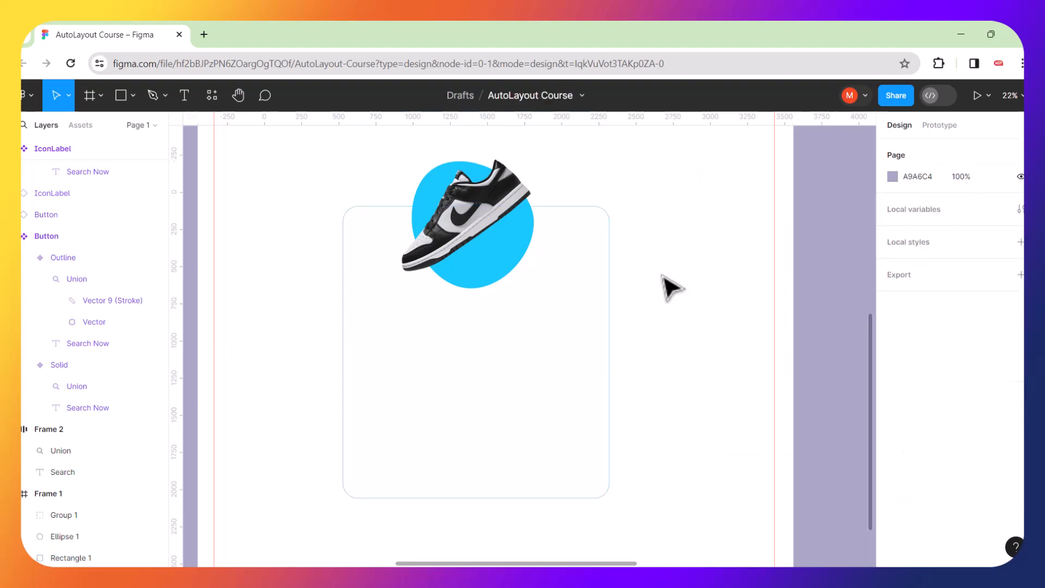
{"action": "key", "text": "ctrl+z"}
{"action": "key", "text": "ctrl+z"}
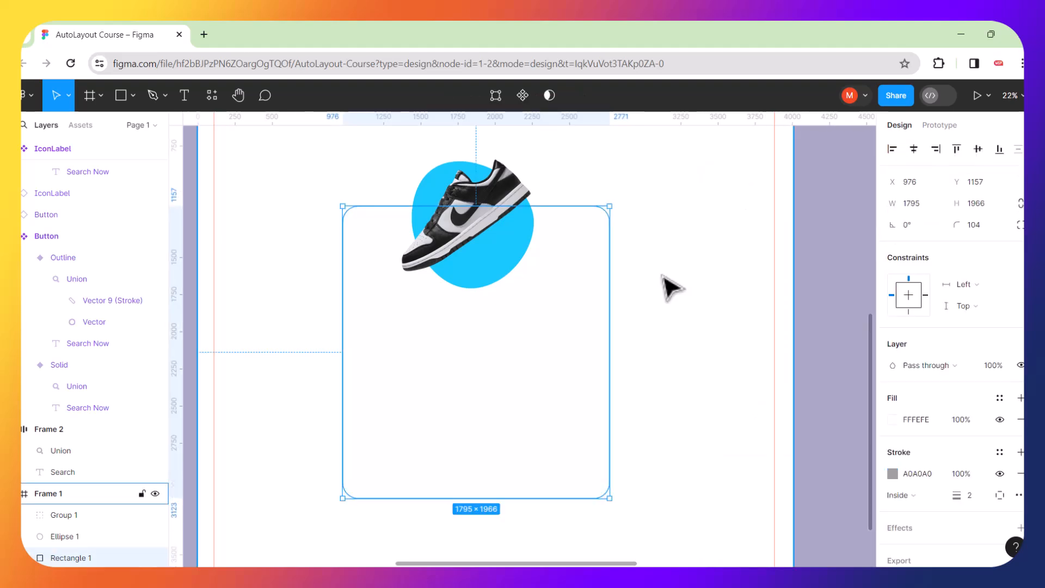
Enlarge and reposition the blue blob across the card's upper edge, and move the sneaker group onto it at about X 1305, Y 1203.
{"action": "left_click", "coordinate": [720, 283]}
{"action": "left_click", "coordinate": [529, 238]}
{"action": "left_click_drag", "start_coordinate": [537, 158], "coordinate": [502, 195]}
{"action": "left_click_drag", "start_coordinate": [471, 262], "coordinate": [558, 294]}
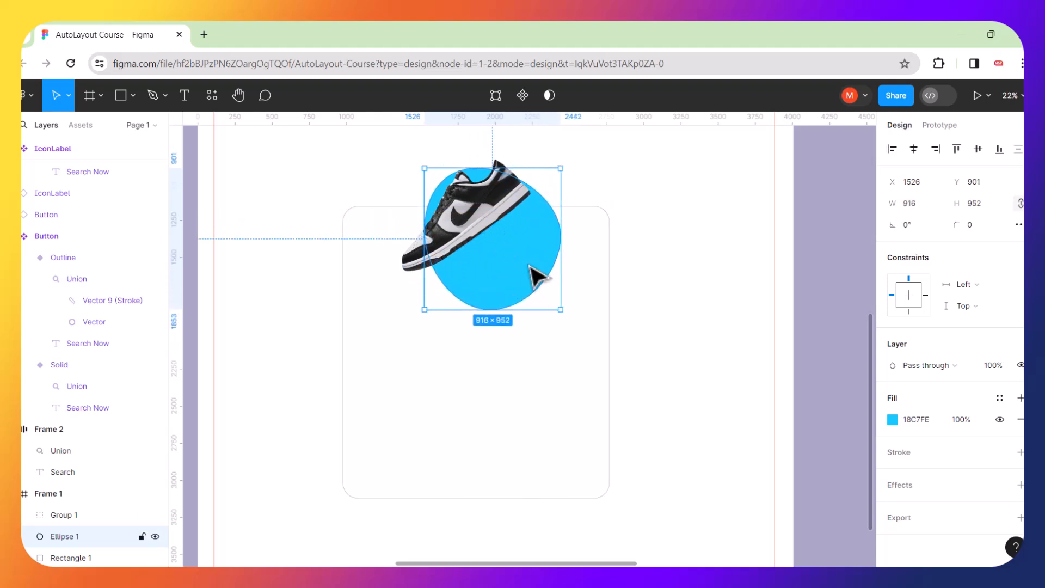
{"action": "left_click_drag", "start_coordinate": [515, 256], "coordinate": [545, 288]}
{"action": "left_click_drag", "start_coordinate": [501, 250], "coordinate": [497, 195]}
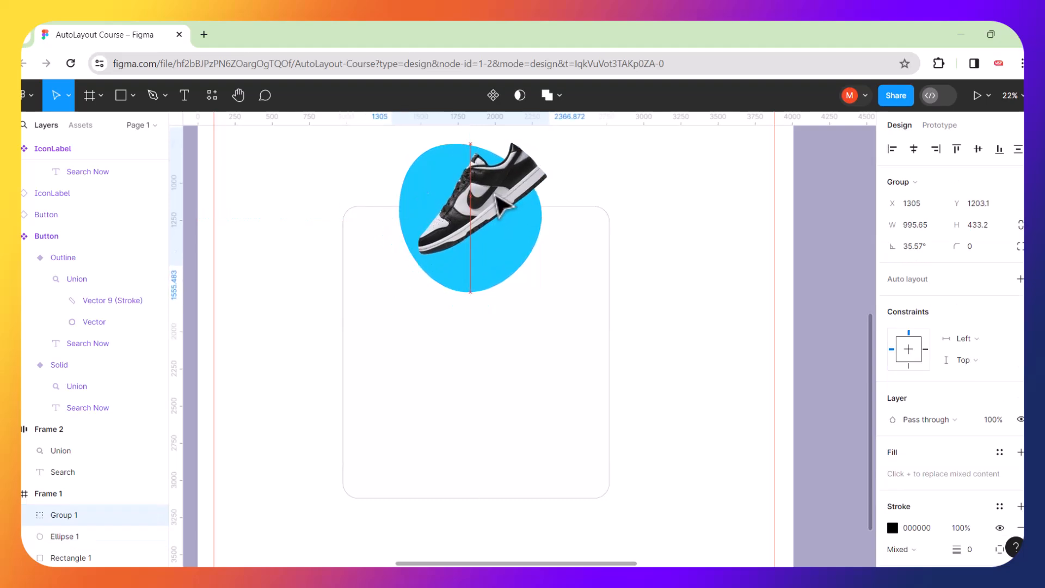
{"action": "left_click", "coordinate": [693, 290]}
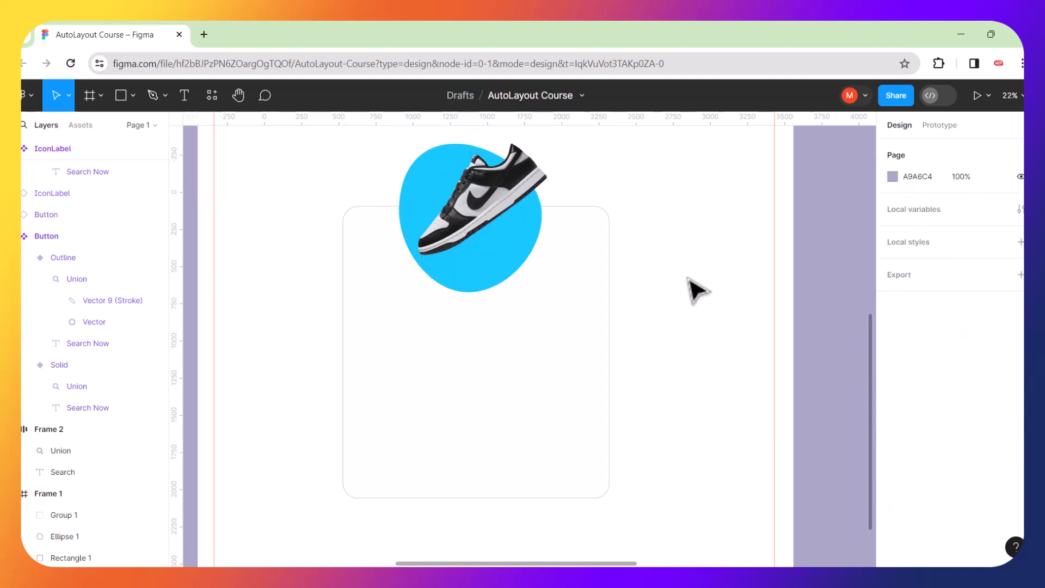
Add the text "Add to card" inside the white card near its lower edge.
{"action": "scroll", "coordinate": [631, 297], "scroll_direction": "down", "scroll_amount": 3}
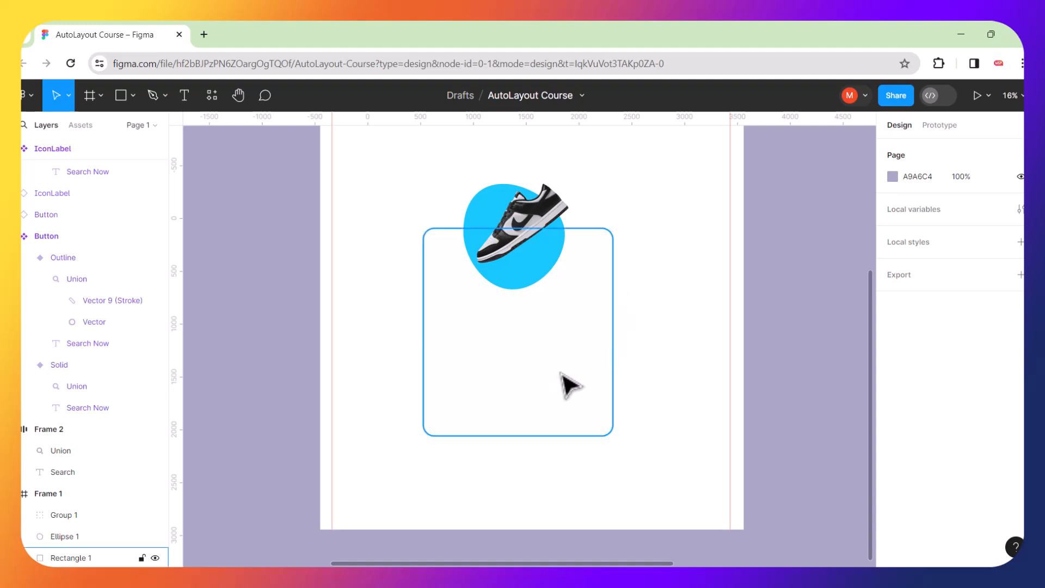
{"action": "scroll", "coordinate": [561, 335], "scroll_direction": "up", "scroll_amount": 1}
{"action": "scroll", "coordinate": [561, 335], "scroll_direction": "up", "scroll_amount": 1}
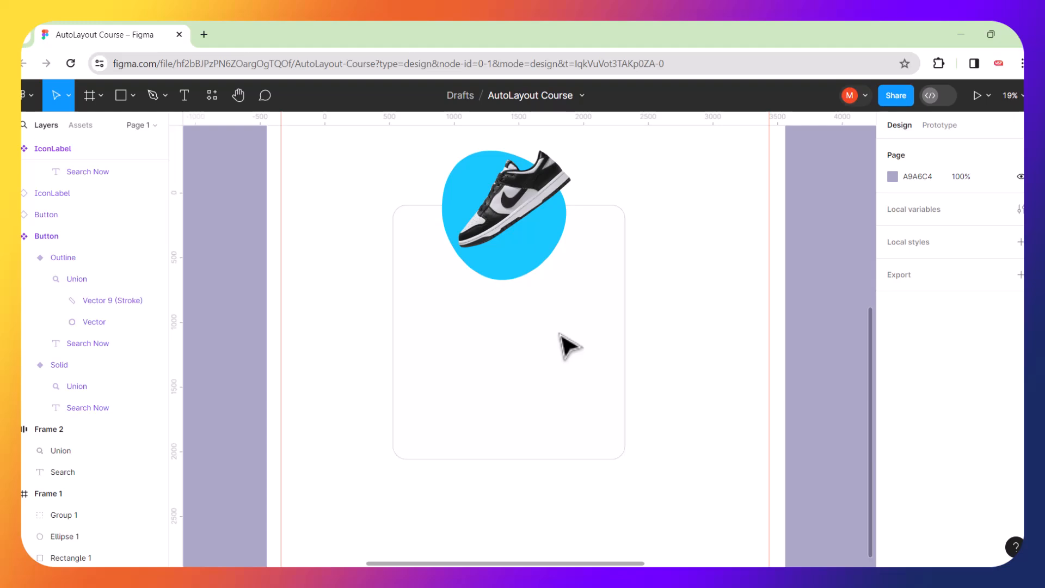
{"action": "left_click", "coordinate": [185, 99]}
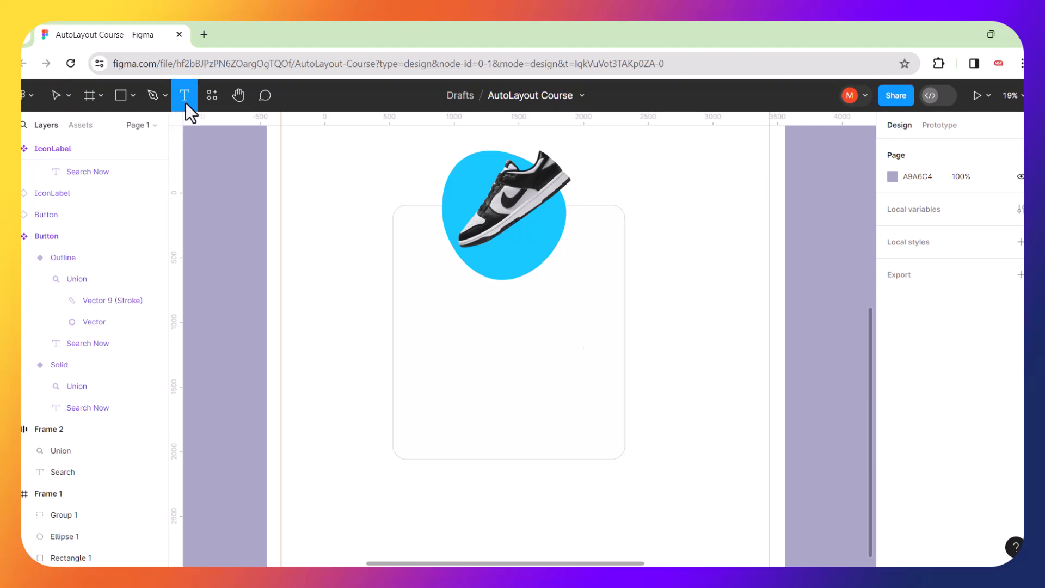
{"action": "left_click", "coordinate": [468, 412]}
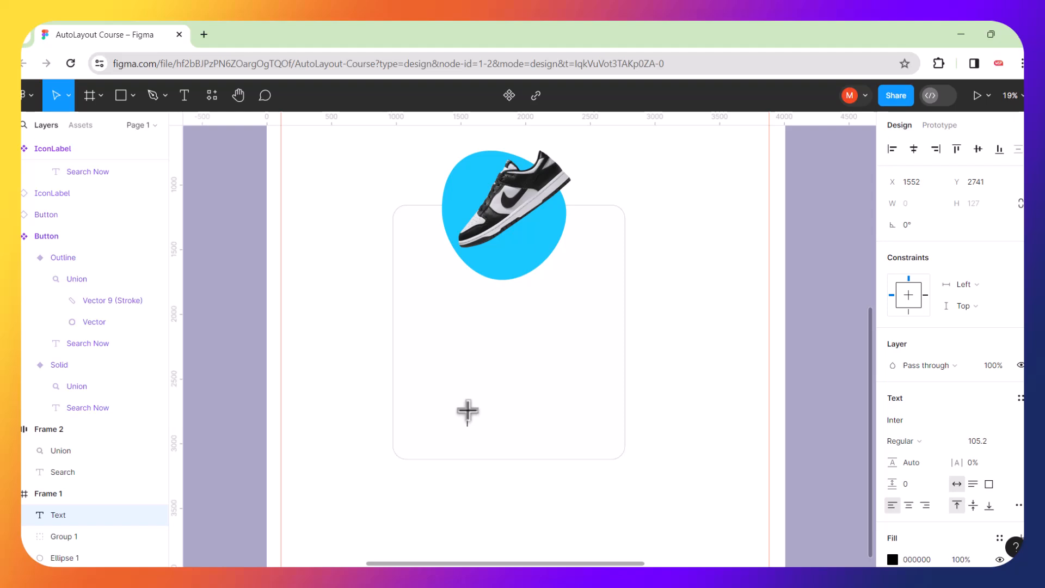
{"action": "type", "text": "Add to card"}
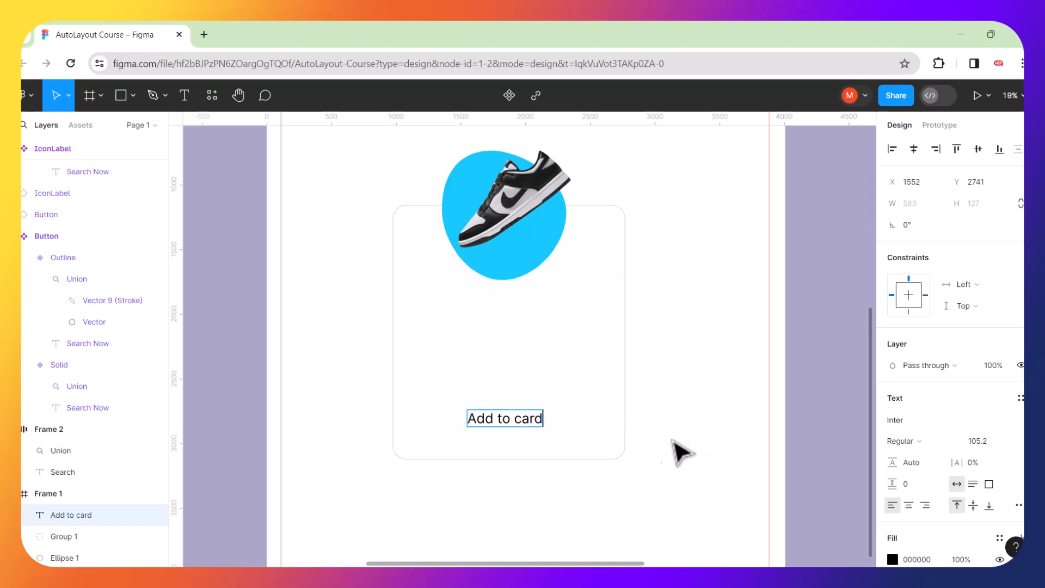
{"action": "key", "text": "Escape"}
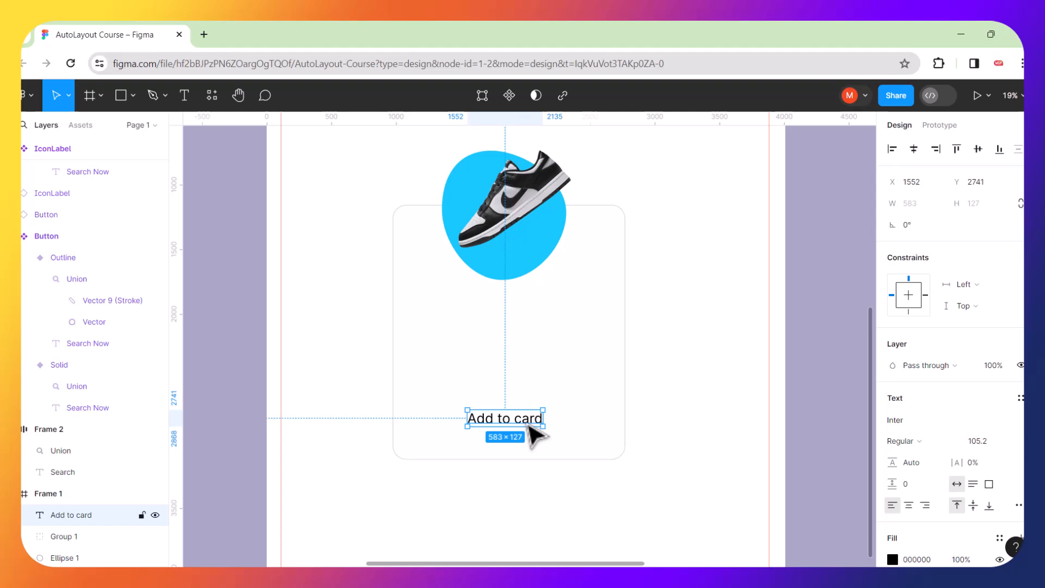
Wrap the "Add to card" text in two nested auto layout frames and fill the outer frame with purple 7B21EF.
{"action": "key", "text": "shift+a"}
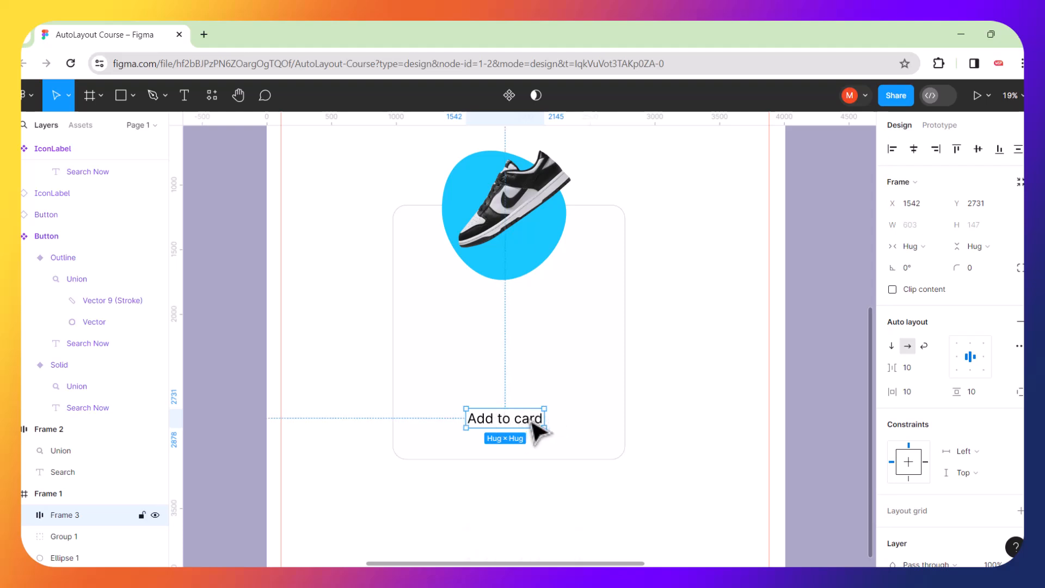
{"action": "key", "text": "shift+a"}
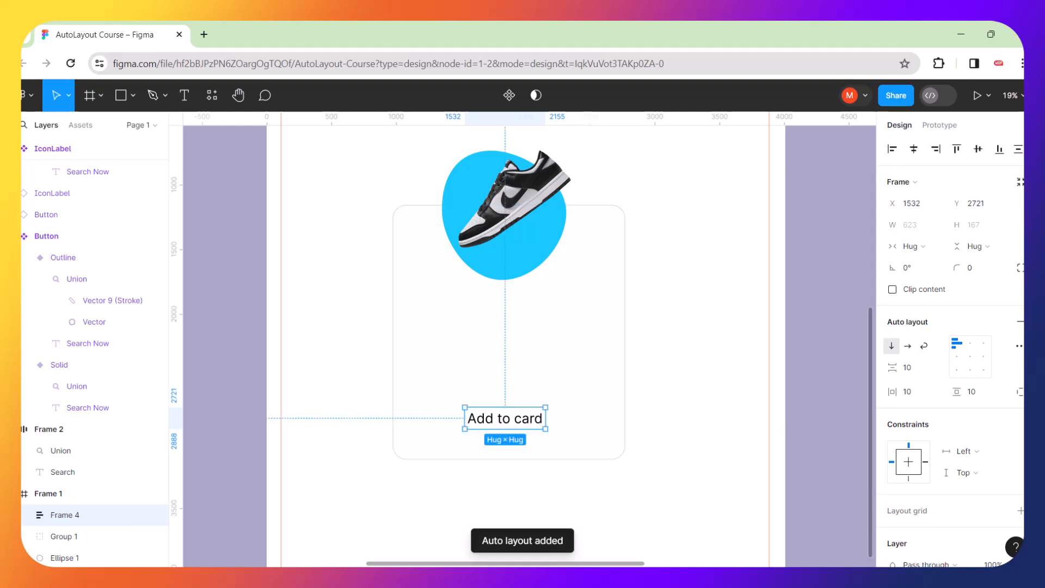
{"action": "scroll", "coordinate": [926, 436], "scroll_direction": "down", "scroll_amount": 5}
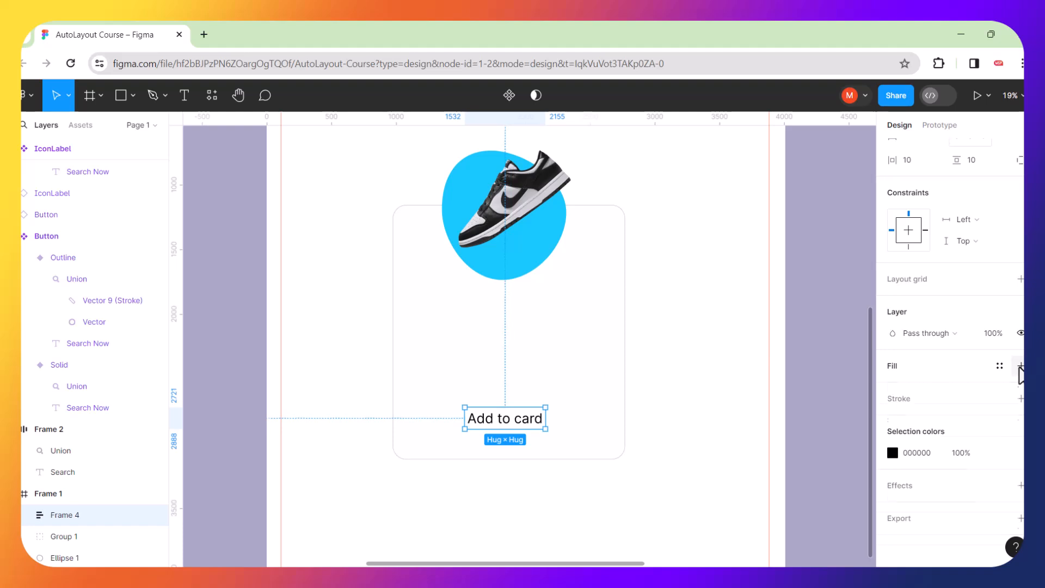
{"action": "left_click", "coordinate": [1020, 366]}
{"action": "left_click", "coordinate": [892, 388]}
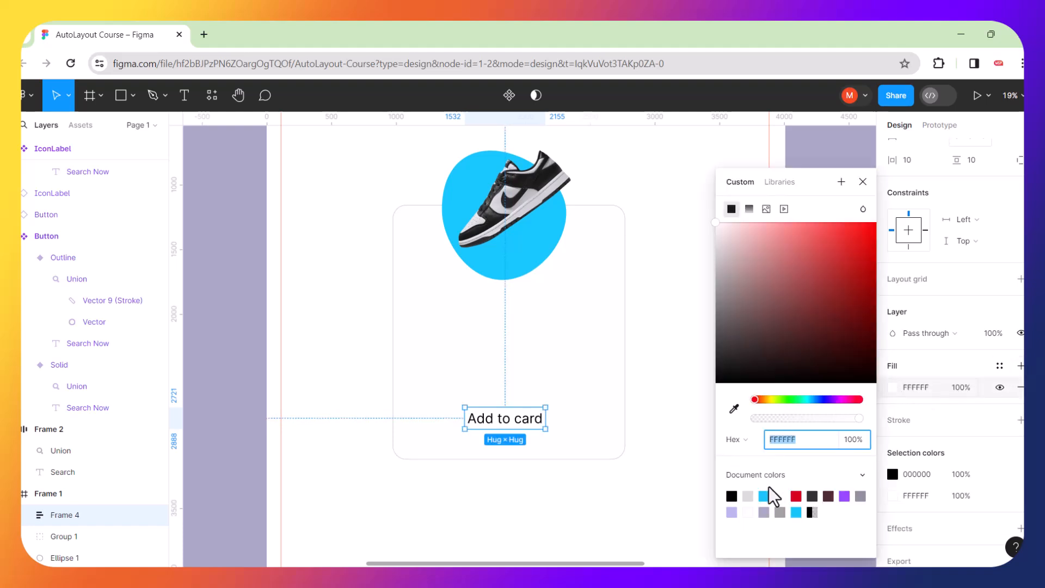
{"action": "left_click", "coordinate": [844, 496]}
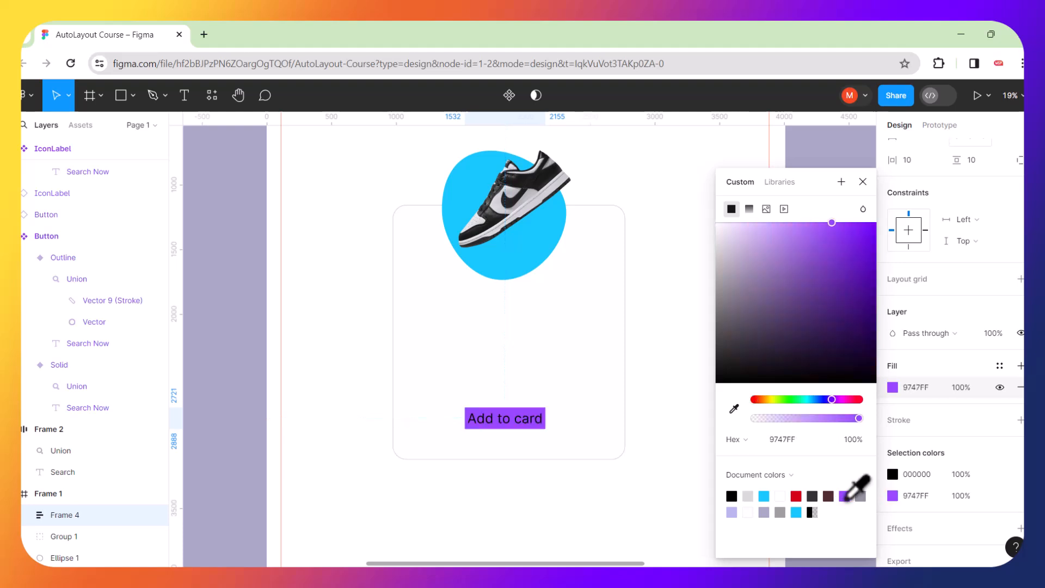
{"action": "left_click", "coordinate": [834, 222]}
{"action": "left_click_drag", "start_coordinate": [834, 223], "coordinate": [854, 232]}
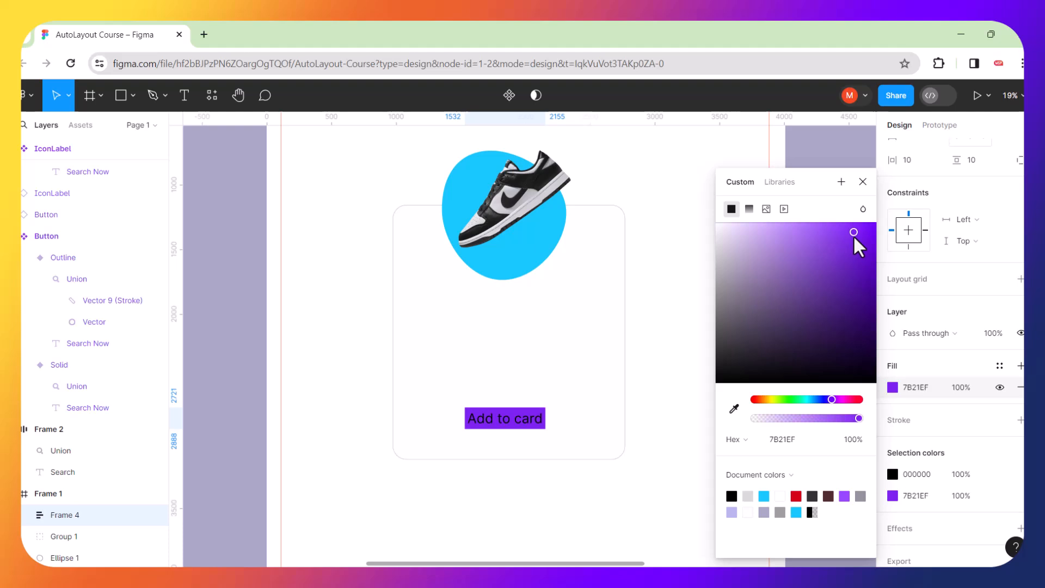
{"action": "left_click", "coordinate": [570, 392]}
Set the purple button frame's horizontal and vertical padding to 40.
{"action": "left_click", "coordinate": [550, 423]}
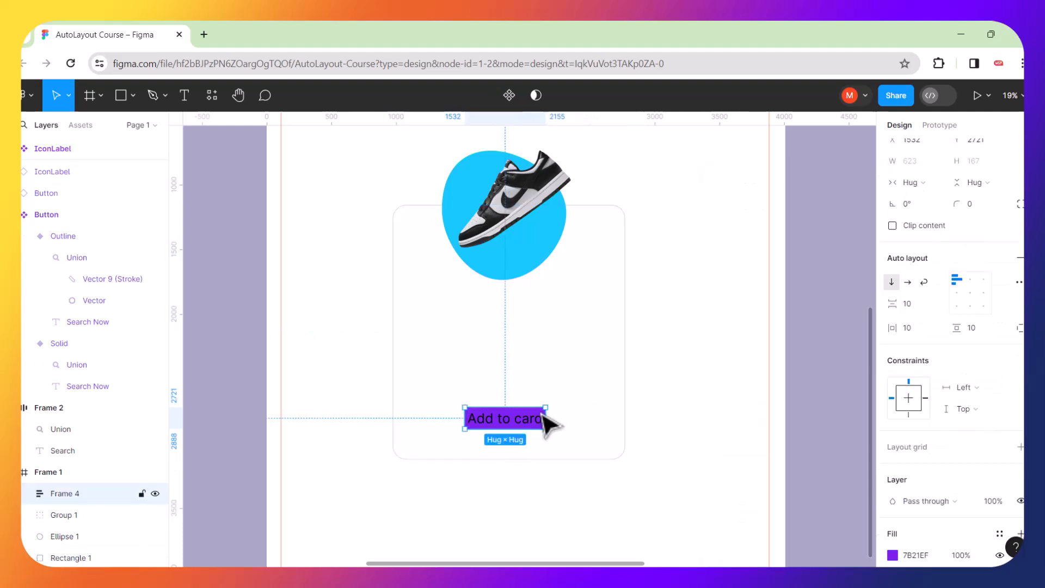
{"action": "left_click", "coordinate": [906, 329]}
{"action": "type", "text": "30"}
{"action": "key", "text": "Return"}
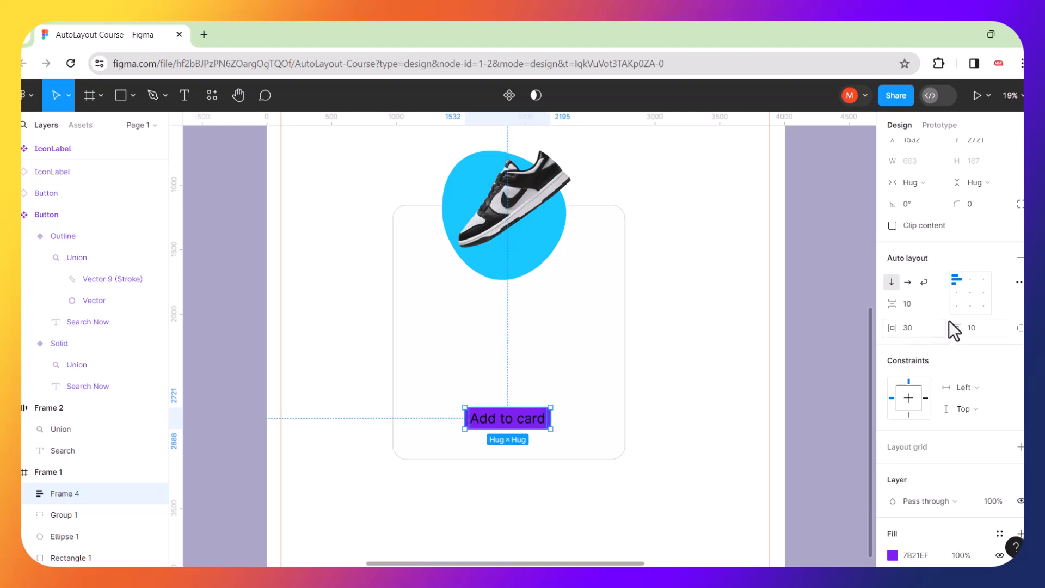
{"action": "left_click", "coordinate": [968, 329]}
{"action": "type", "text": "30"}
{"action": "key", "text": "Return"}
{"action": "left_click", "coordinate": [972, 332]}
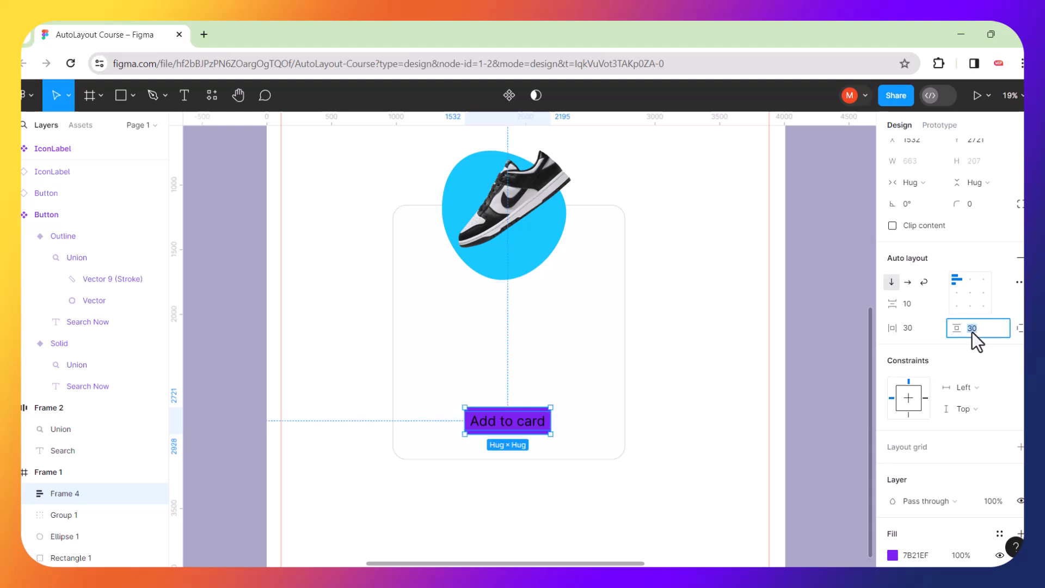
{"action": "type", "text": "40"}
{"action": "key", "text": "Return"}
{"action": "left_click", "coordinate": [917, 327]}
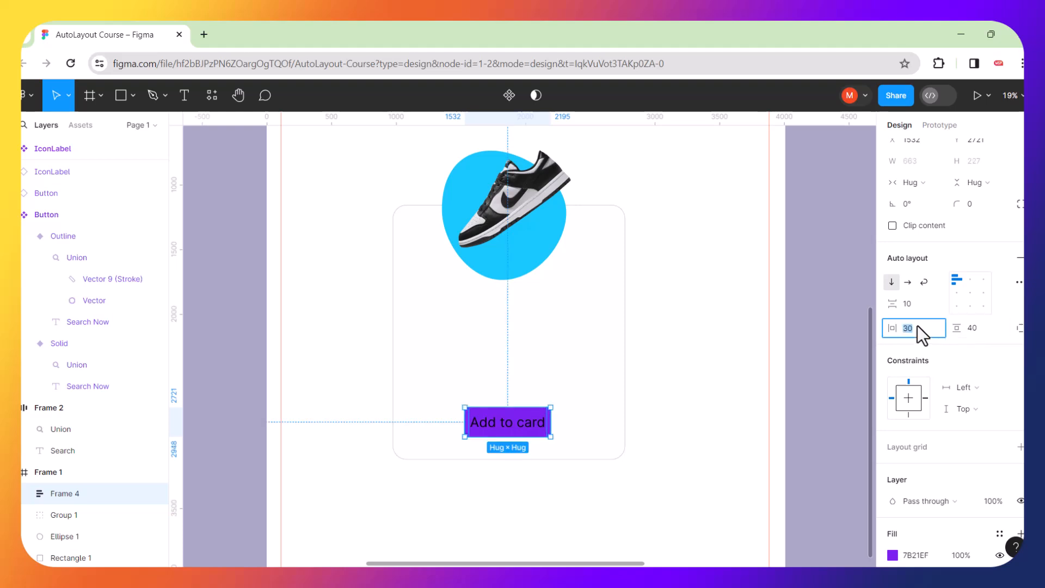
{"action": "key", "text": "Return"}
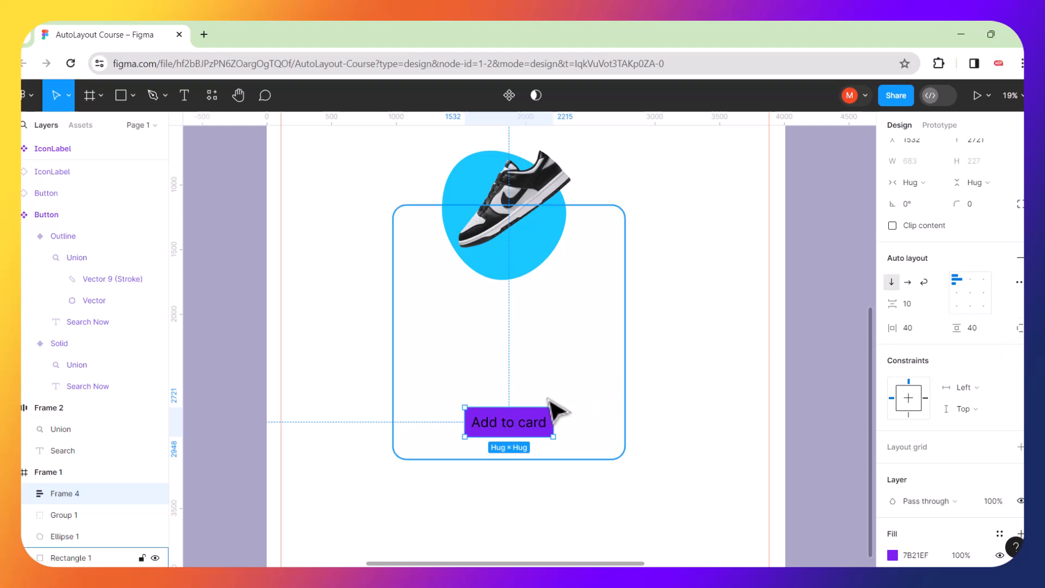
Round the purple button frame's corners with a radius of 20.
{"action": "left_click", "coordinate": [538, 411]}
{"action": "left_click_drag", "start_coordinate": [954, 205], "coordinate": [35, 213]}
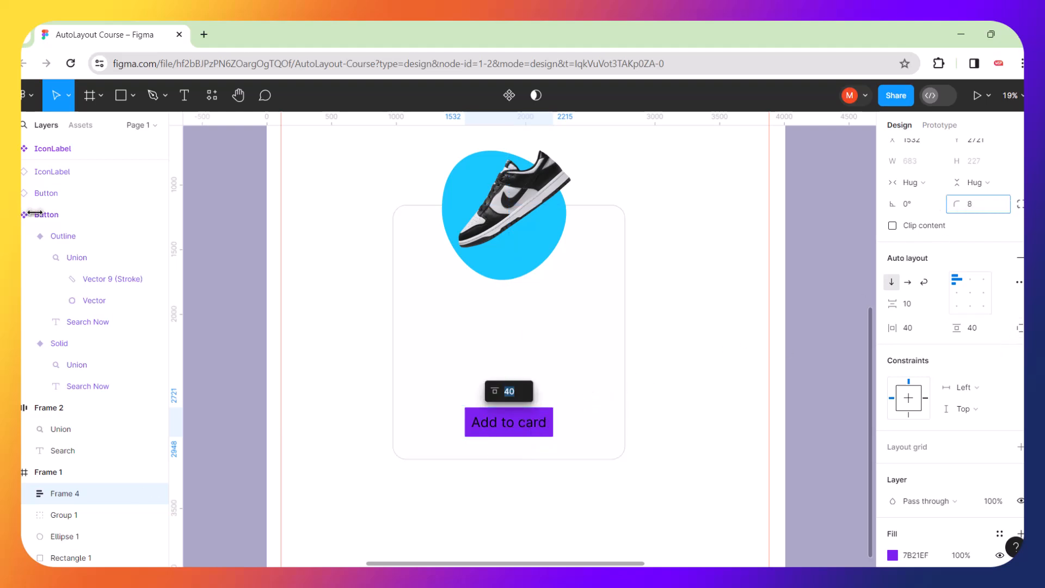
{"action": "left_click", "coordinate": [975, 204]}
{"action": "type", "text": "20"}
{"action": "key", "text": "Return"}
{"action": "left_click", "coordinate": [730, 314]}
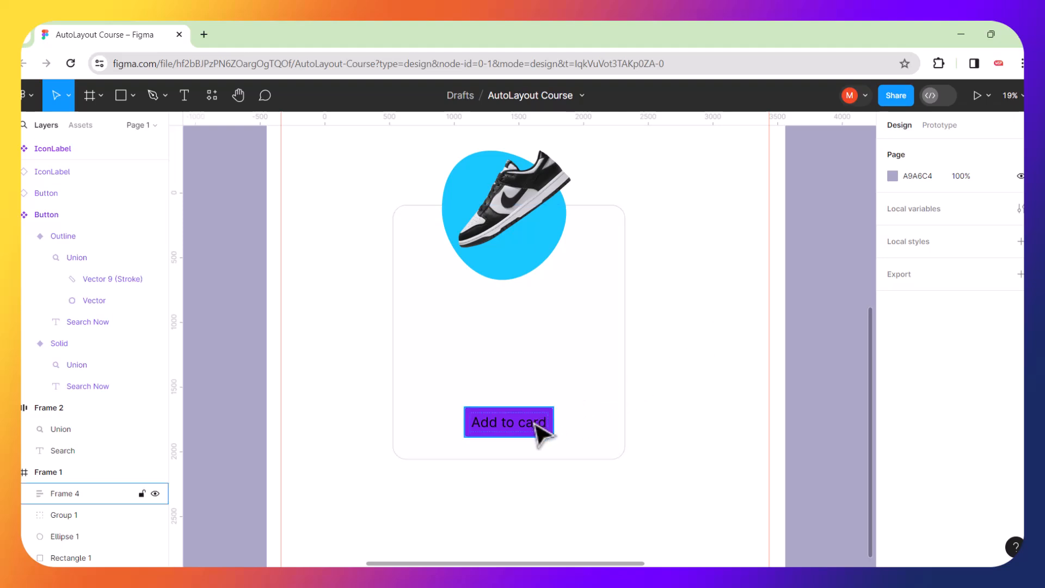
Widen the "Add to card" button on both sides to a fixed width of about 893.
{"action": "scroll", "coordinate": [539, 430], "scroll_direction": "up", "scroll_amount": 3}
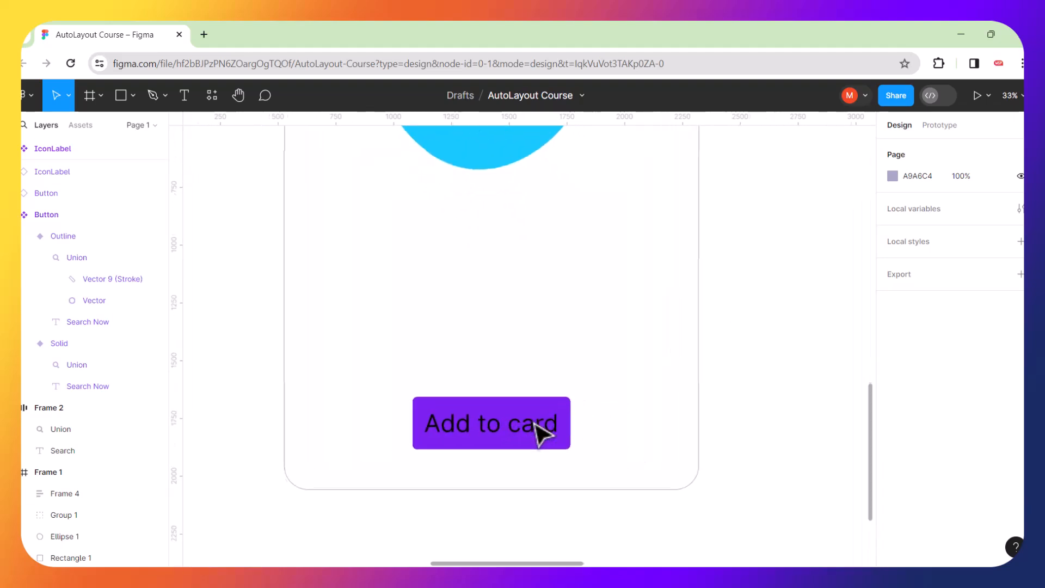
{"action": "left_click", "coordinate": [583, 424]}
{"action": "left_click", "coordinate": [572, 414]}
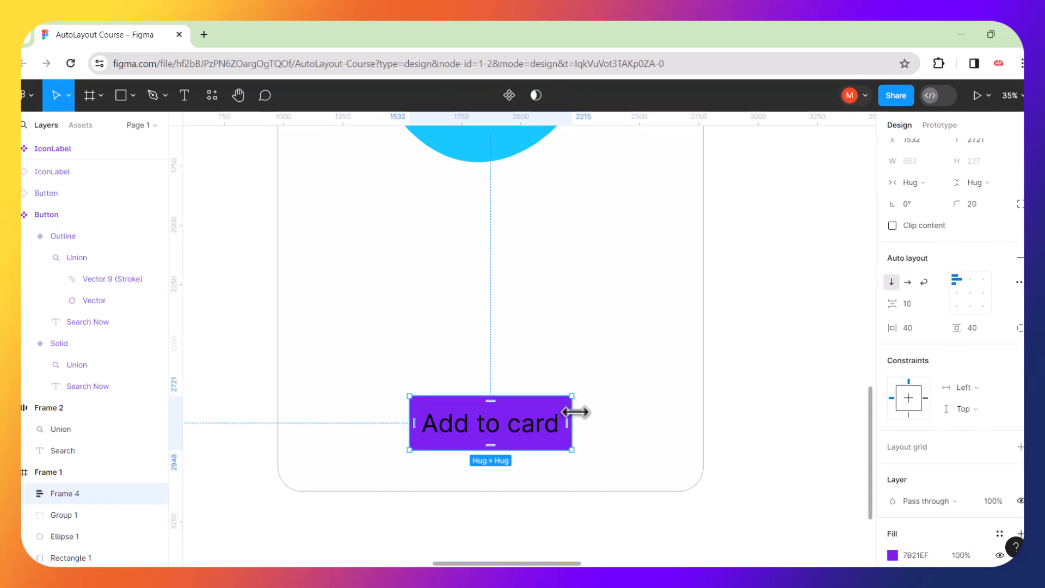
{"action": "left_click_drag", "start_coordinate": [573, 412], "coordinate": [589, 412]}
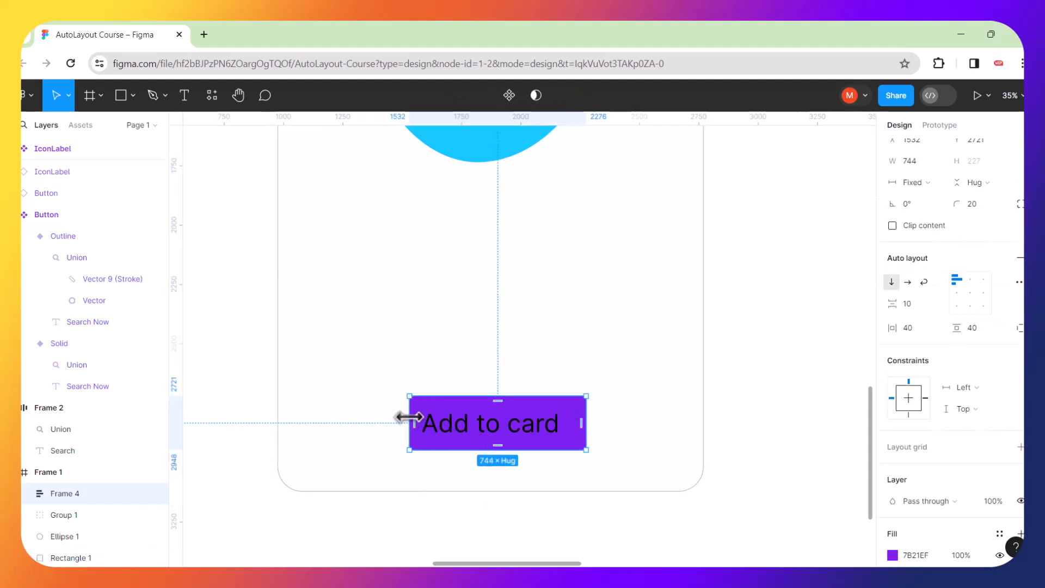
{"action": "left_click_drag", "start_coordinate": [410, 418], "coordinate": [373, 417]}
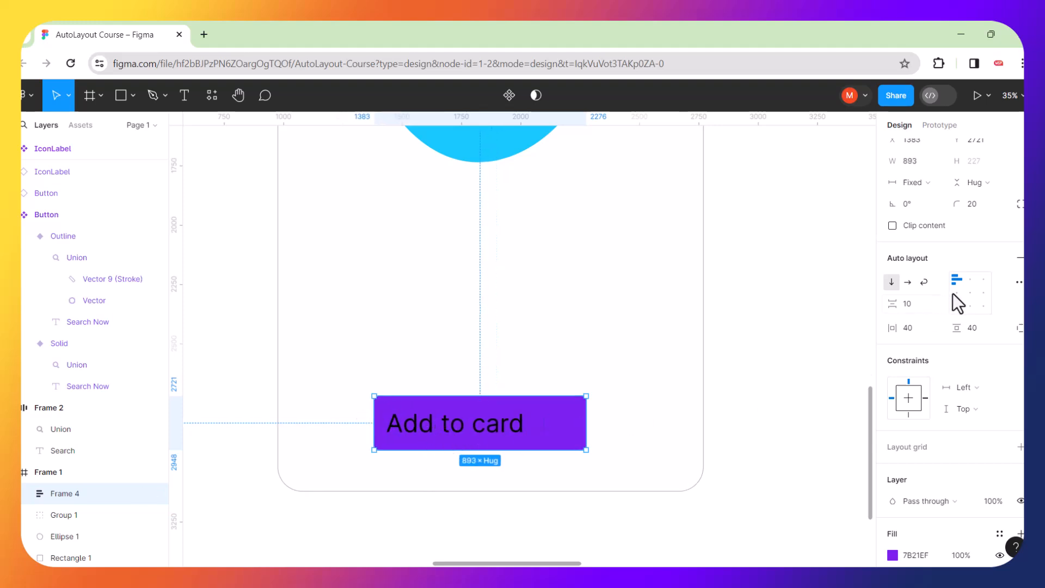
Center the contents of the purple button frame in its auto layout.
{"action": "left_click", "coordinate": [971, 292]}
{"action": "left_click", "coordinate": [553, 426]}
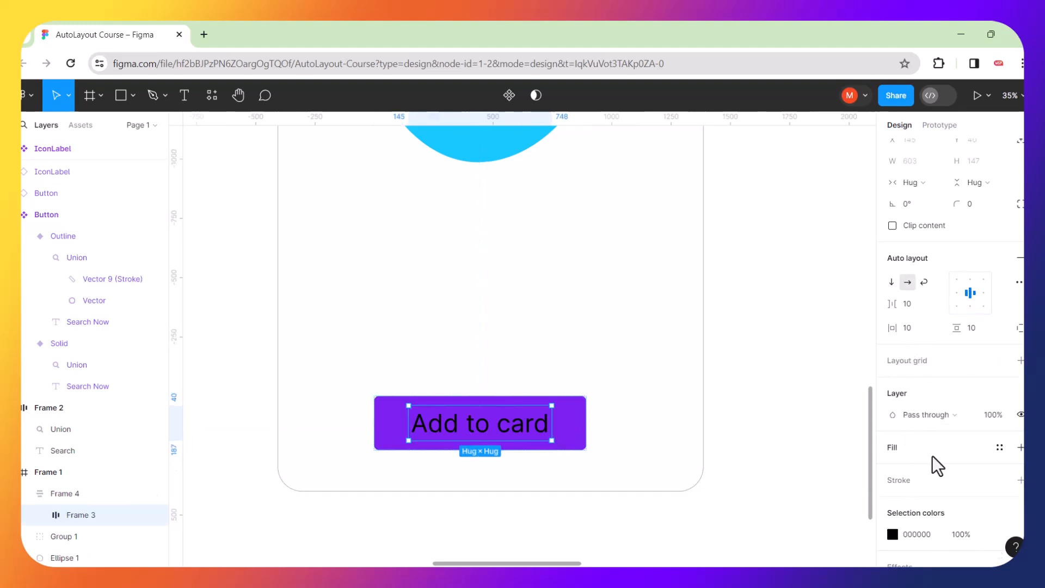
{"action": "left_click", "coordinate": [1021, 447]}
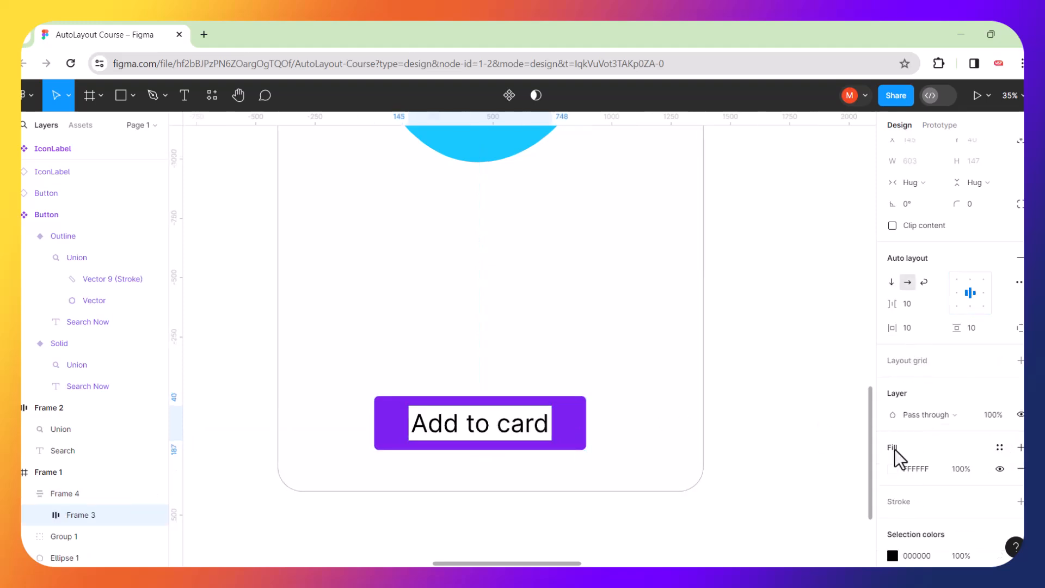
{"action": "key", "text": "ctrl+z"}
{"action": "double_click", "coordinate": [518, 427]}
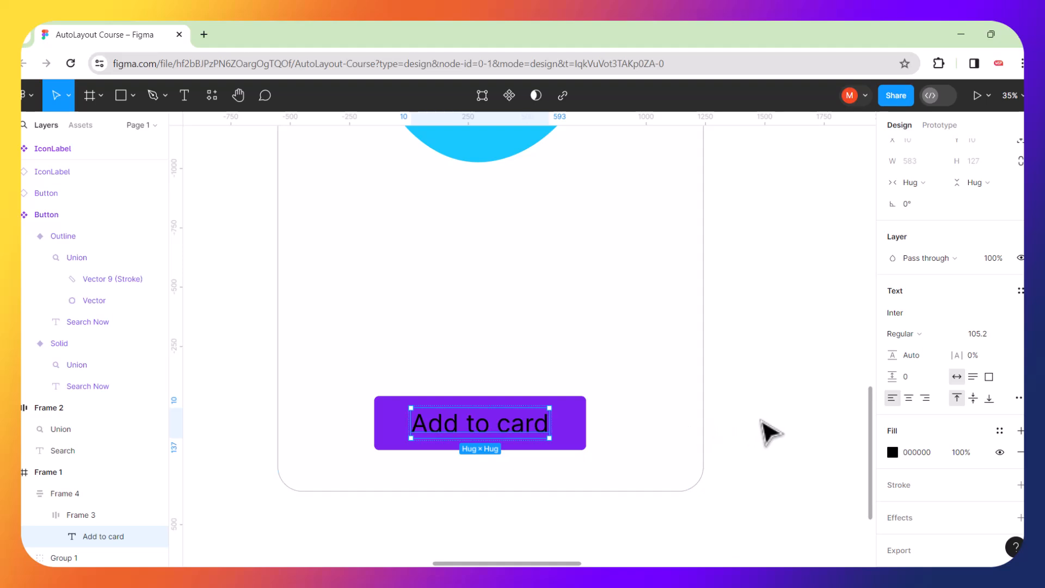
{"action": "left_click", "coordinate": [770, 433]}
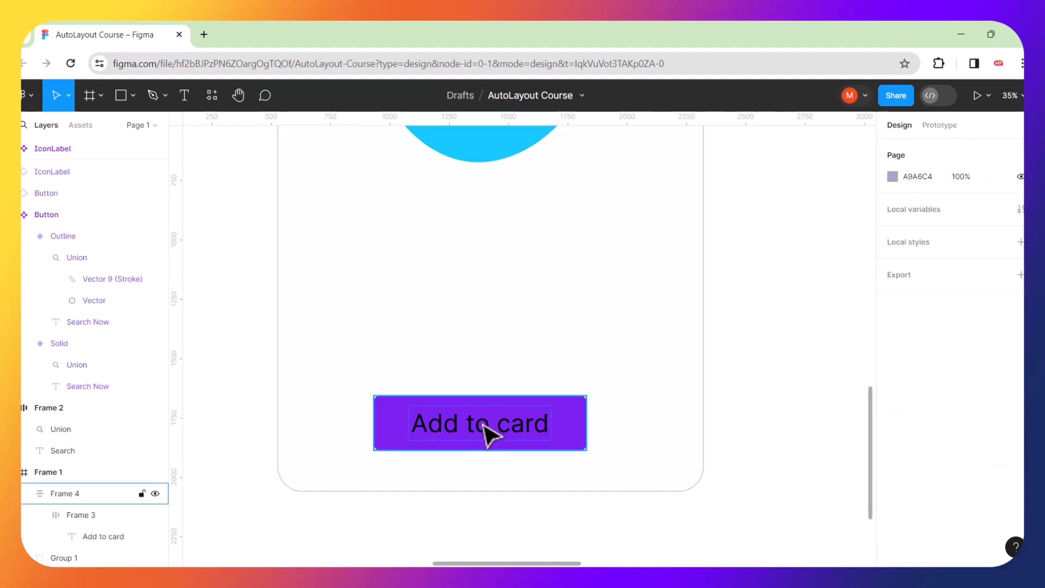
Move the inner "Add to card" label frame out of the purple button into the empty card area above it.
{"action": "double_click", "coordinate": [486, 433]}
{"action": "left_click_drag", "start_coordinate": [486, 433], "coordinate": [511, 338]}
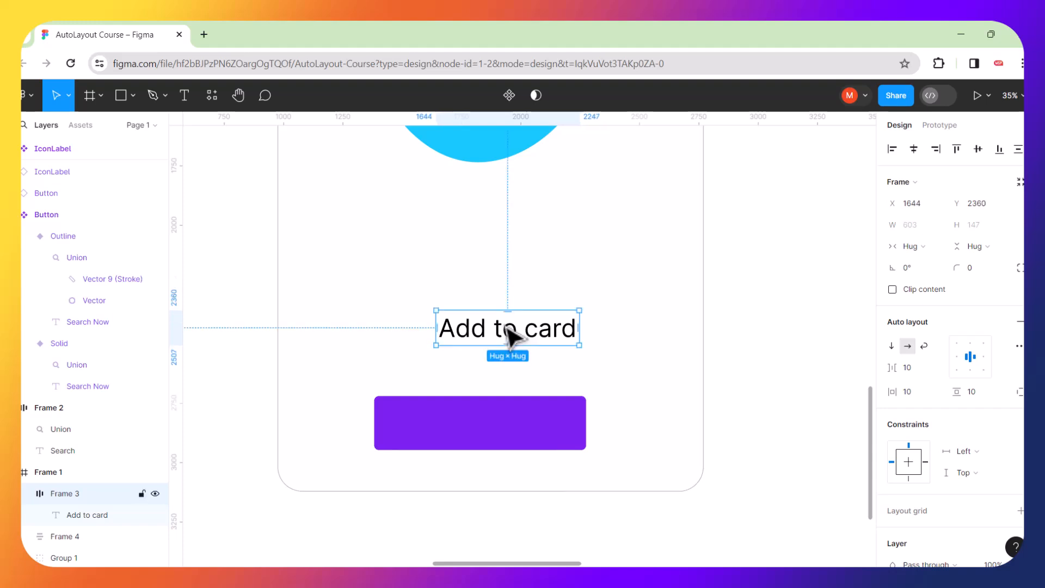
{"action": "left_click", "coordinate": [690, 416]}
{"action": "left_click", "coordinate": [568, 339]}
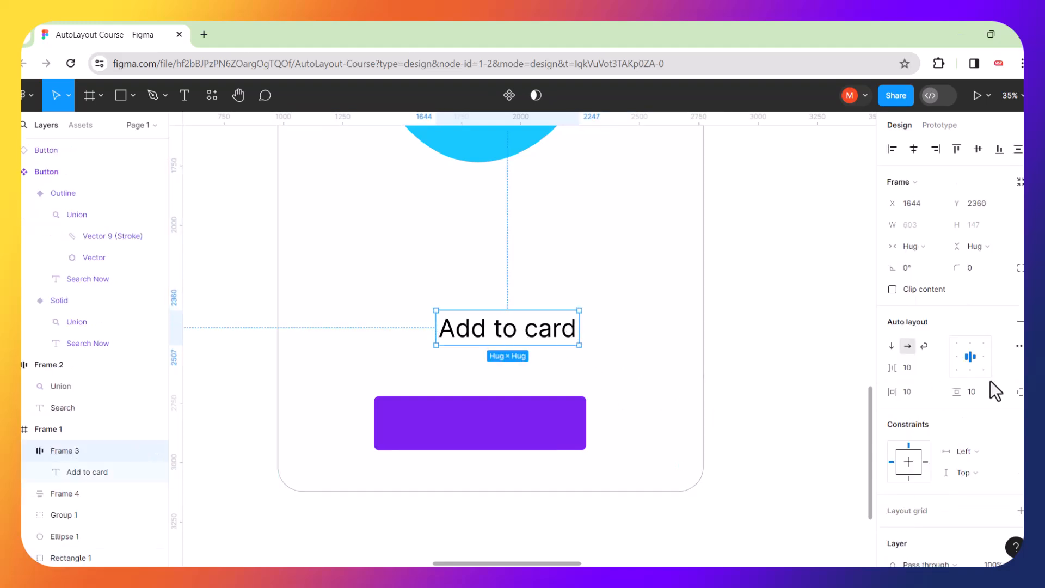
Pull the "Add to card" text out of its wrapper frame and delete the emptied frame.
{"action": "double_click", "coordinate": [556, 341]}
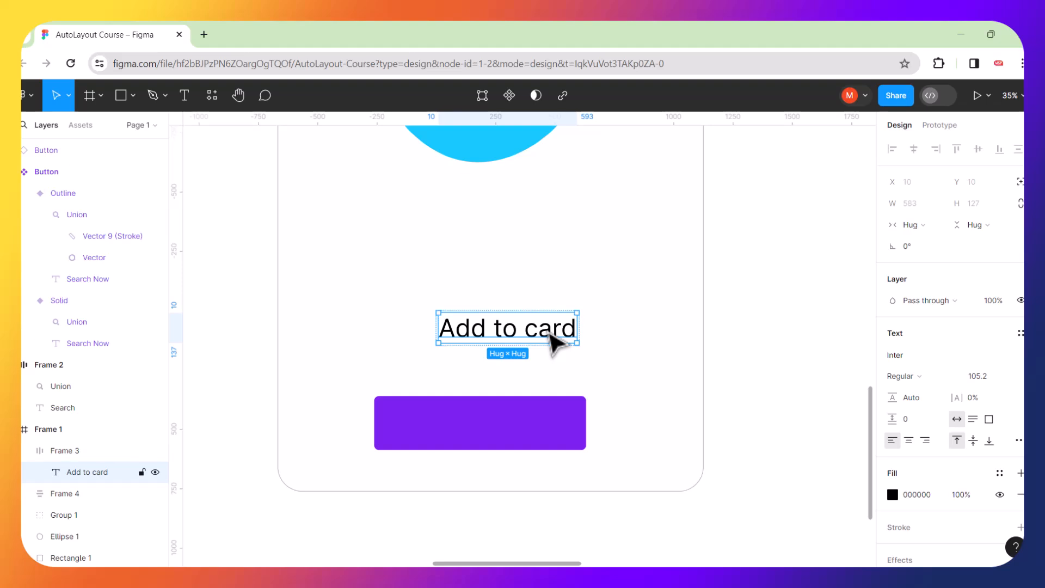
{"action": "left_click_drag", "start_coordinate": [550, 335], "coordinate": [517, 279]}
{"action": "left_click", "coordinate": [529, 326]}
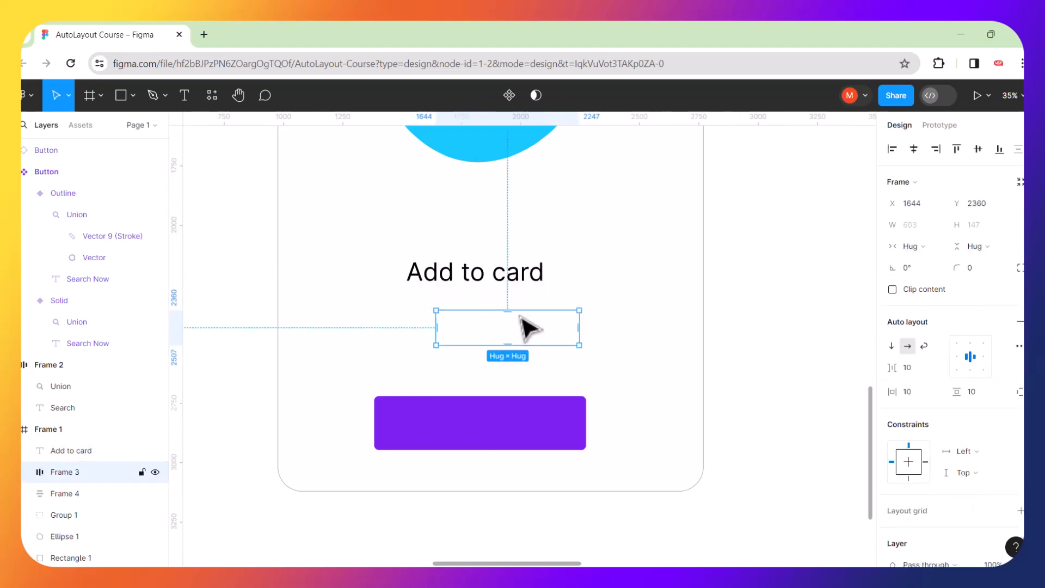
{"action": "key", "text": "Delete"}
Place the "Add to card" text back inside the purple button and set its fill to white, FFFFFF.
{"action": "left_click_drag", "start_coordinate": [514, 283], "coordinate": [488, 426]}
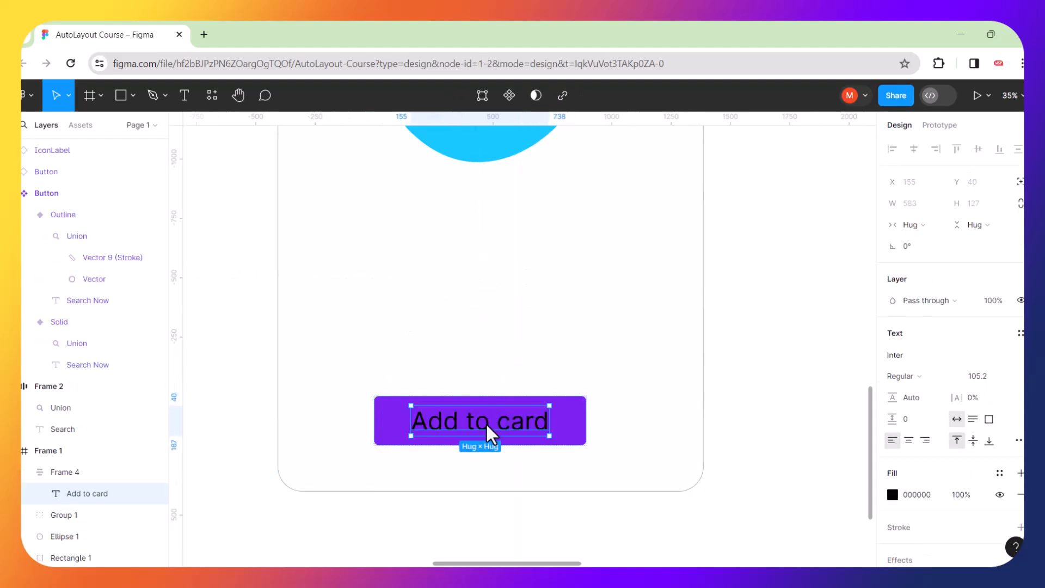
{"action": "left_click", "coordinate": [893, 495]}
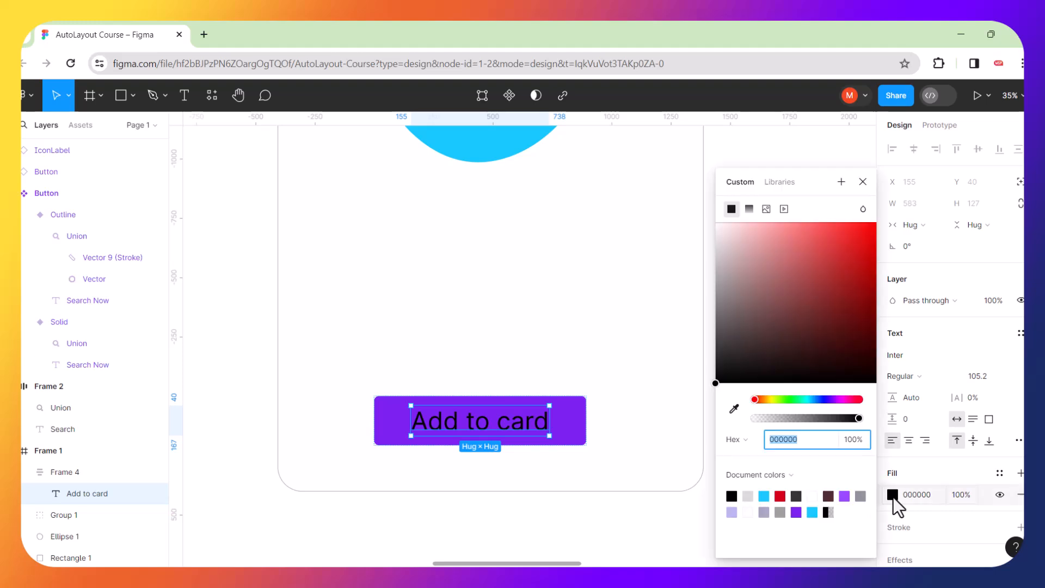
{"action": "left_click", "coordinate": [718, 226]}
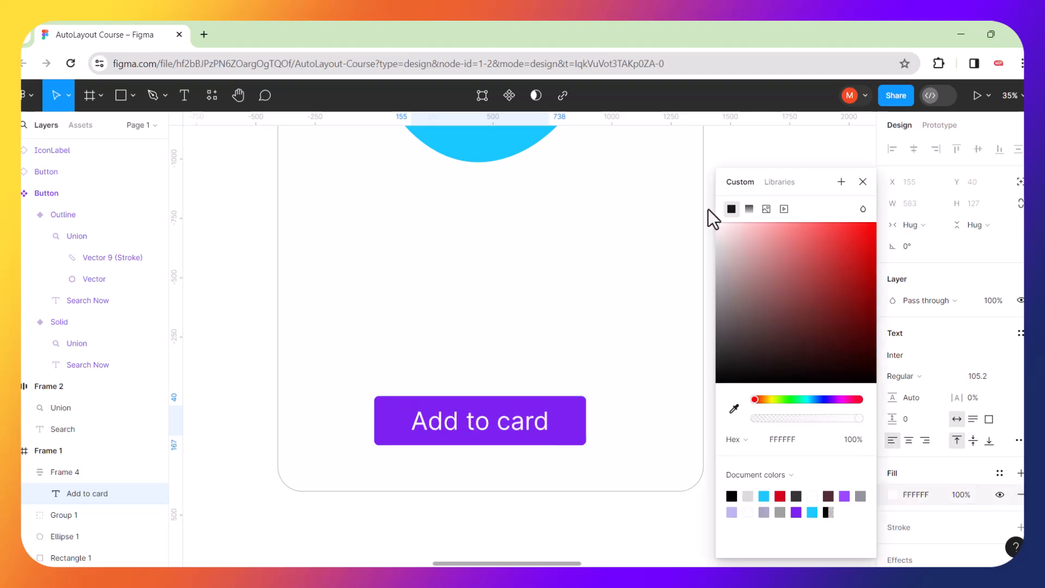
{"action": "left_click", "coordinate": [553, 345]}
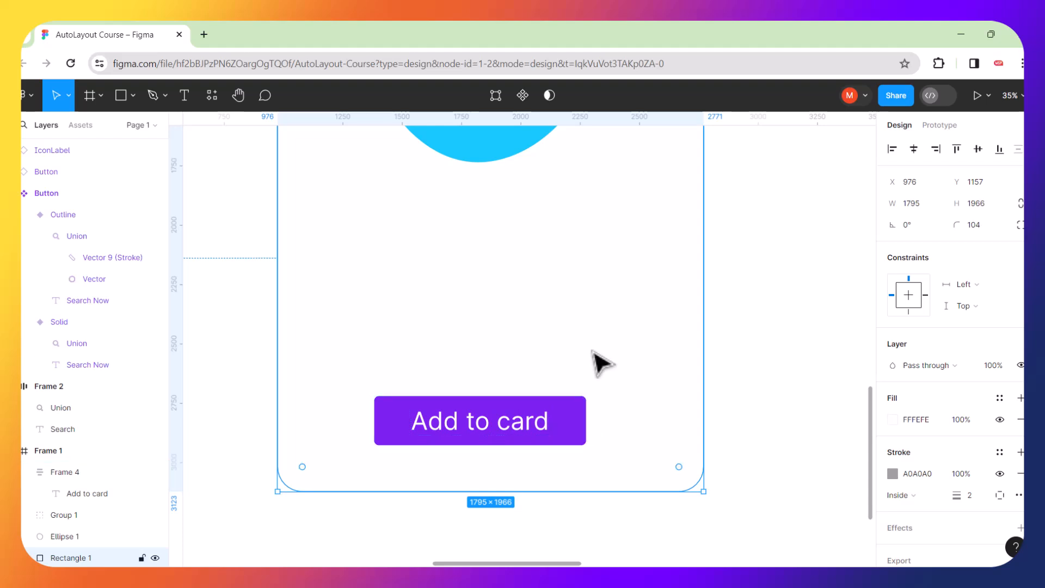
Enlarge the purple "Add to card" button's height to about 239, keeping its width.
{"action": "key", "text": "minus"}
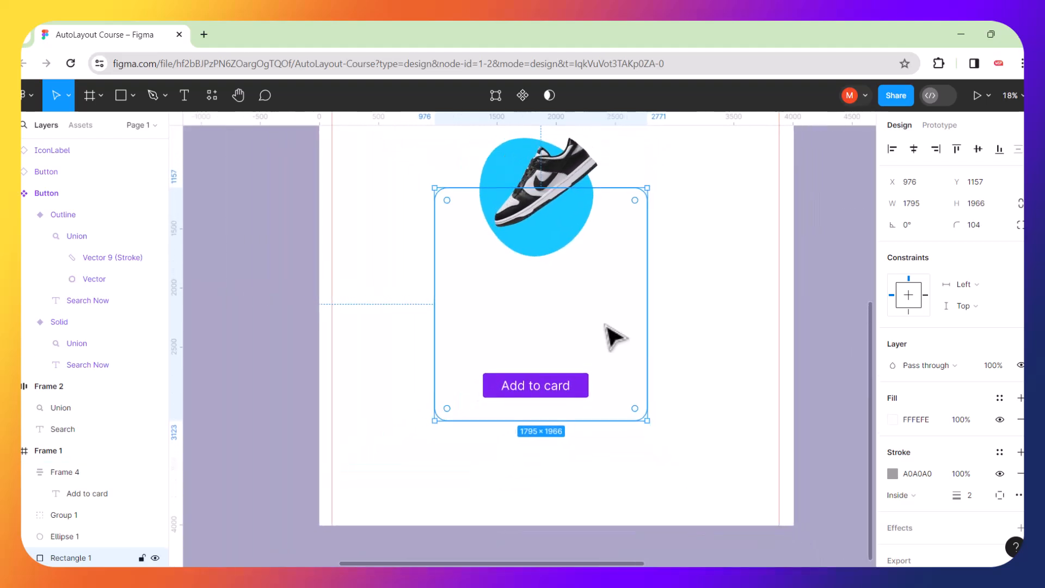
{"action": "scroll", "coordinate": [607, 389], "scroll_direction": "up", "scroll_amount": 3}
{"action": "left_click", "coordinate": [739, 412]}
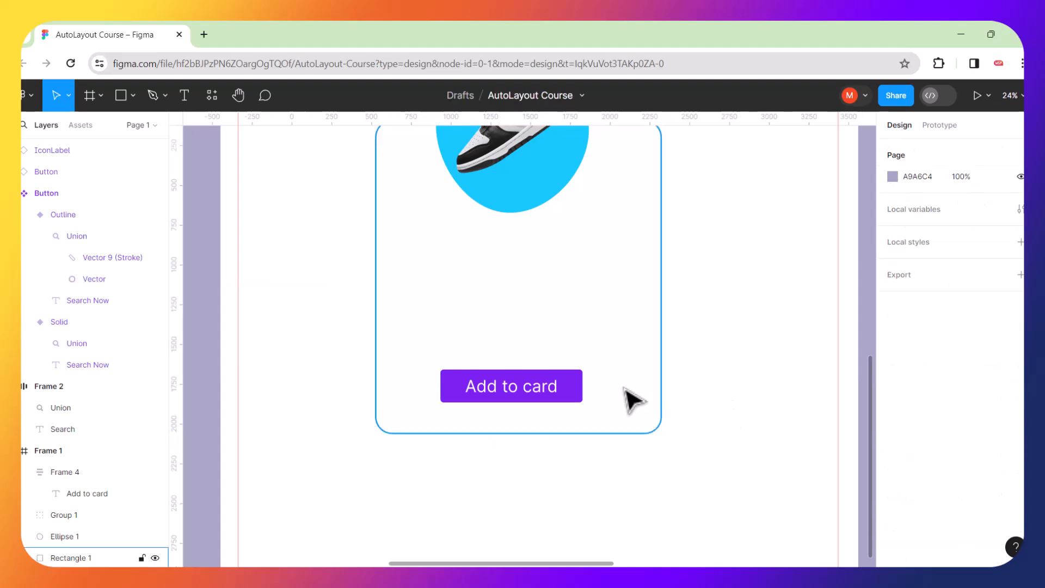
{"action": "left_click", "coordinate": [577, 399]}
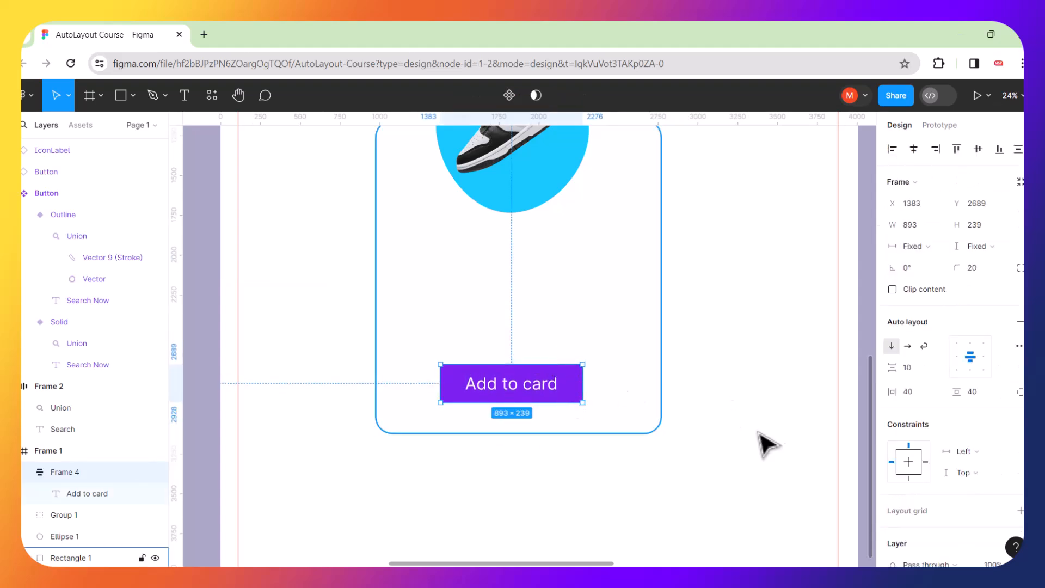
{"action": "left_click", "coordinate": [788, 453]}
Reposition the "Add to card" button so it sits horizontally centered near the card's lower edge.
{"action": "left_click_drag", "start_coordinate": [561, 385], "coordinate": [569, 388]}
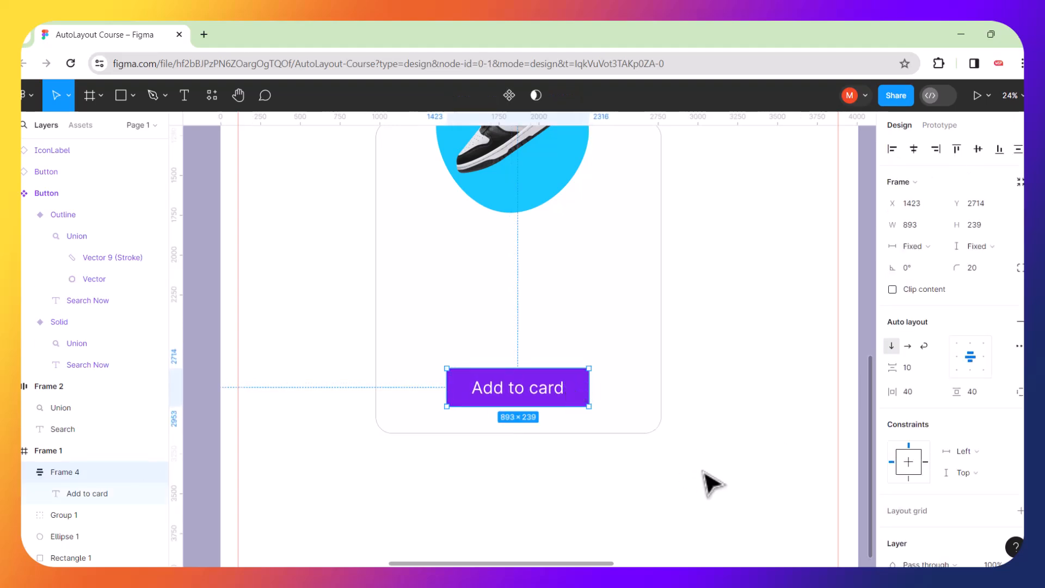
{"action": "left_click_drag", "start_coordinate": [701, 470], "coordinate": [662, 323]}
{"action": "scroll", "coordinate": [662, 329], "scroll_direction": "up", "scroll_amount": 2}
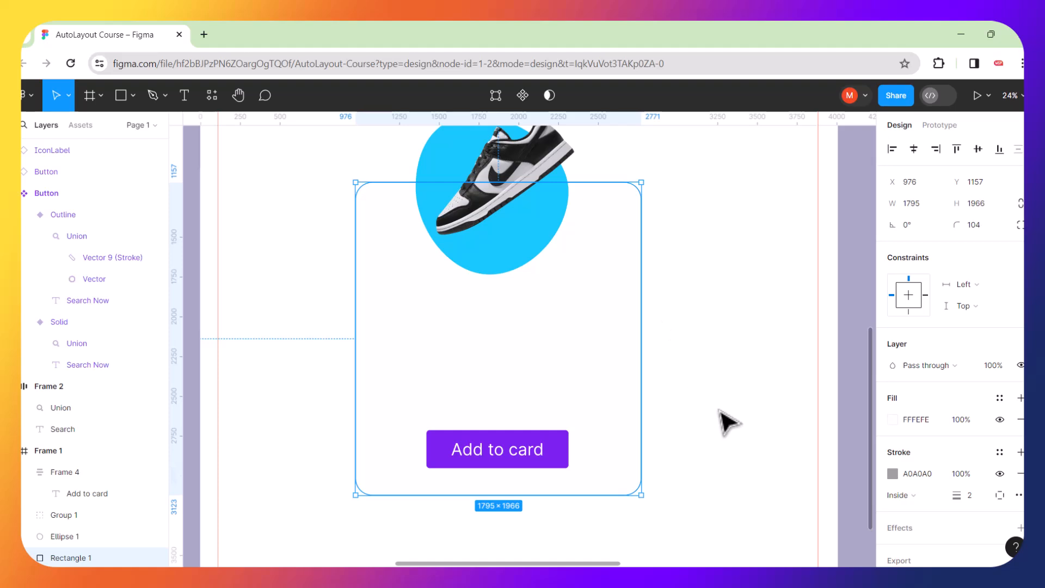
{"action": "left_click_drag", "start_coordinate": [502, 448], "coordinate": [549, 449]}
{"action": "left_click", "coordinate": [663, 442]}
{"action": "left_click", "coordinate": [687, 415]}
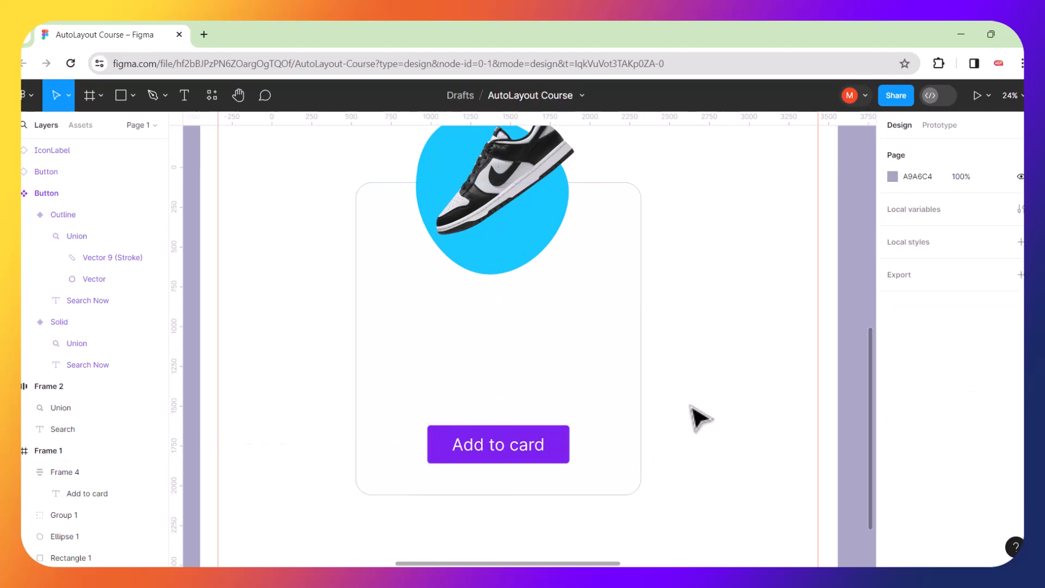
Add the price text "R1345" in the card above the button and make it bold.
{"action": "left_click", "coordinate": [188, 98]}
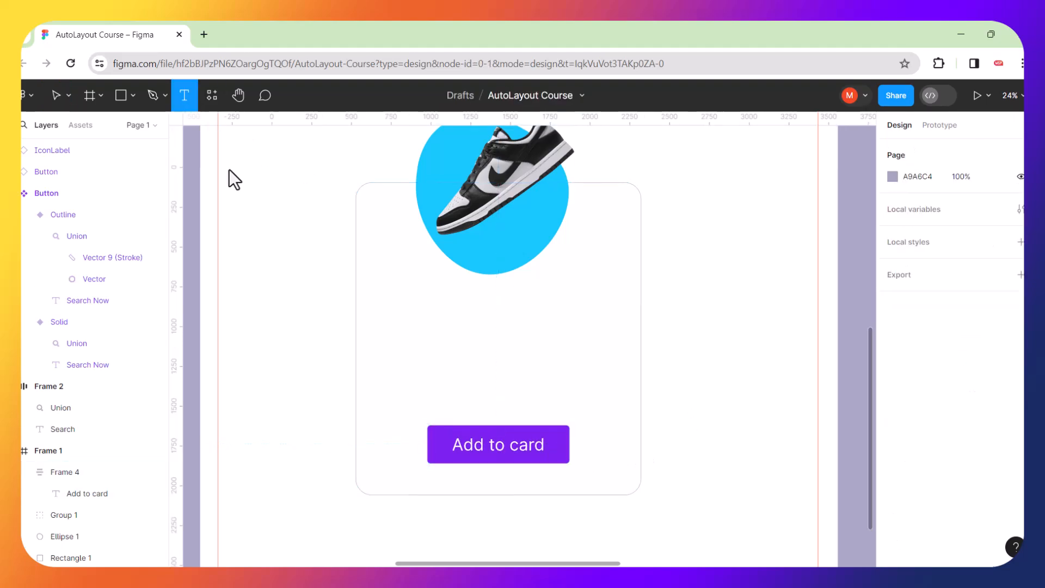
{"action": "left_click", "coordinate": [457, 349]}
{"action": "type", "text": "R1345"}
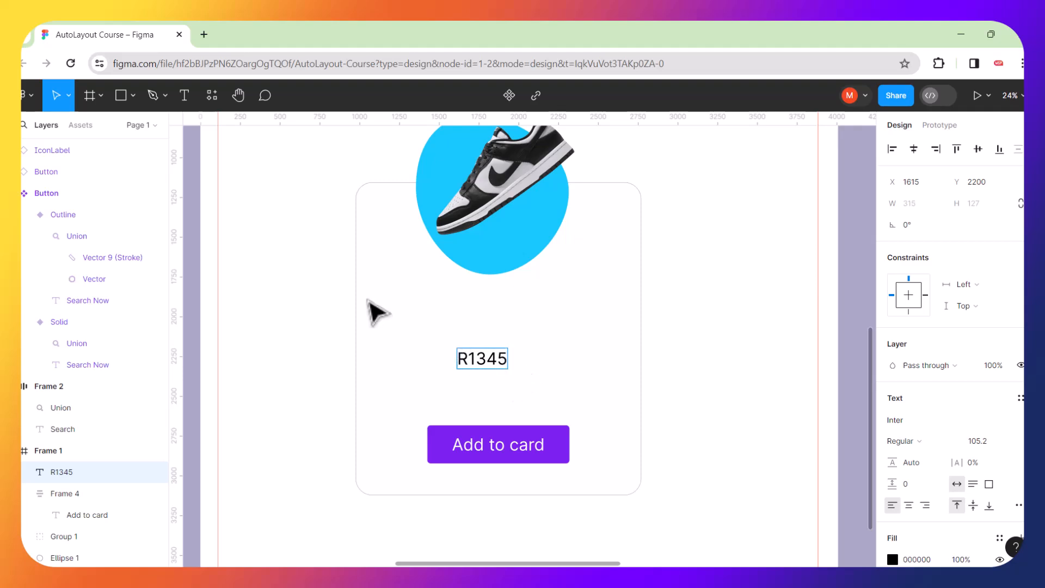
{"action": "key", "text": "Escape"}
{"action": "key", "text": "ctrl+b"}
Scale the price text up to about 835 × 323 and place it just below the blue shoe image.
{"action": "left_click_drag", "start_coordinate": [512, 346], "coordinate": [564, 318]}
{"action": "key", "text": "ctrl+z"}
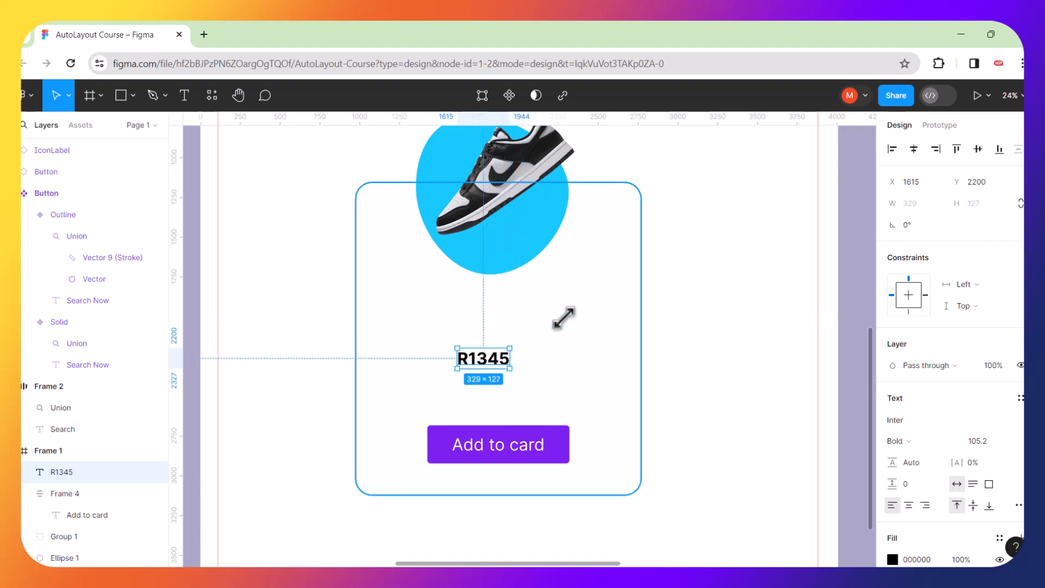
{"action": "key", "text": "k"}
{"action": "left_click_drag", "start_coordinate": [511, 347], "coordinate": [495, 313]}
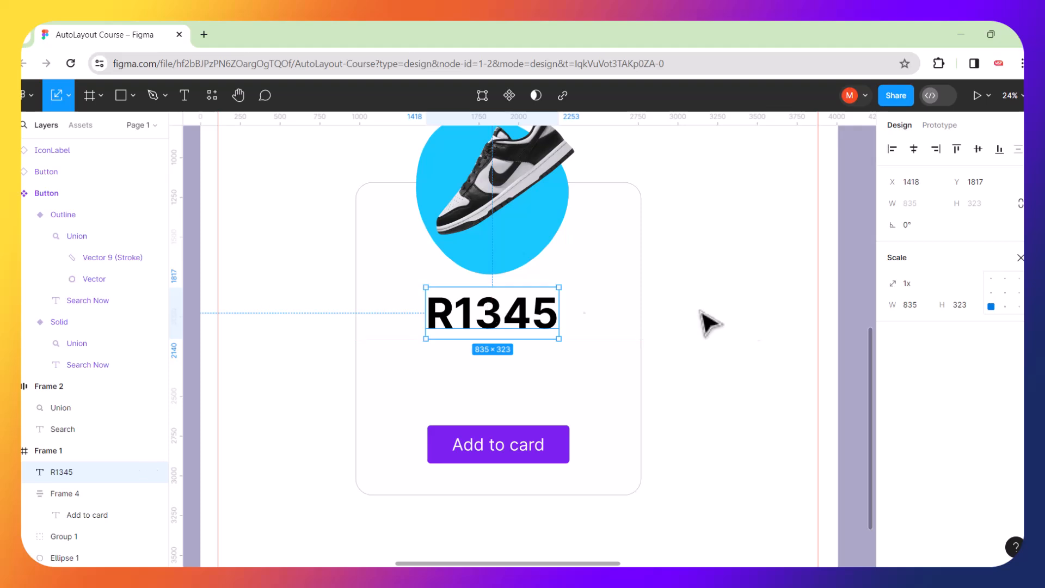
{"action": "left_click", "coordinate": [752, 328]}
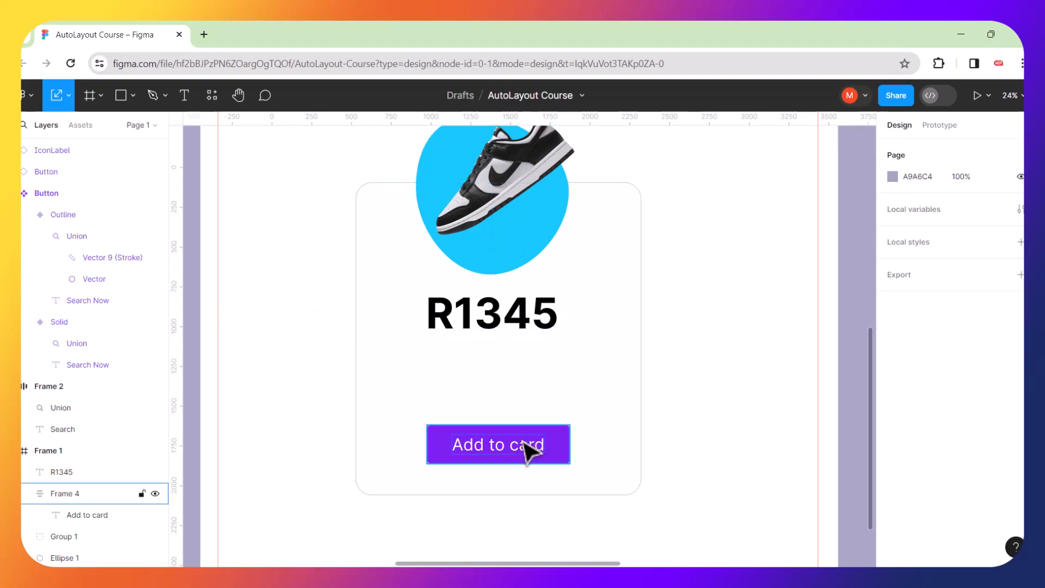
Move the "Add to card" button slightly lower in the card, to about Y 2735.
{"action": "left_click_drag", "start_coordinate": [526, 450], "coordinate": [524, 460]}
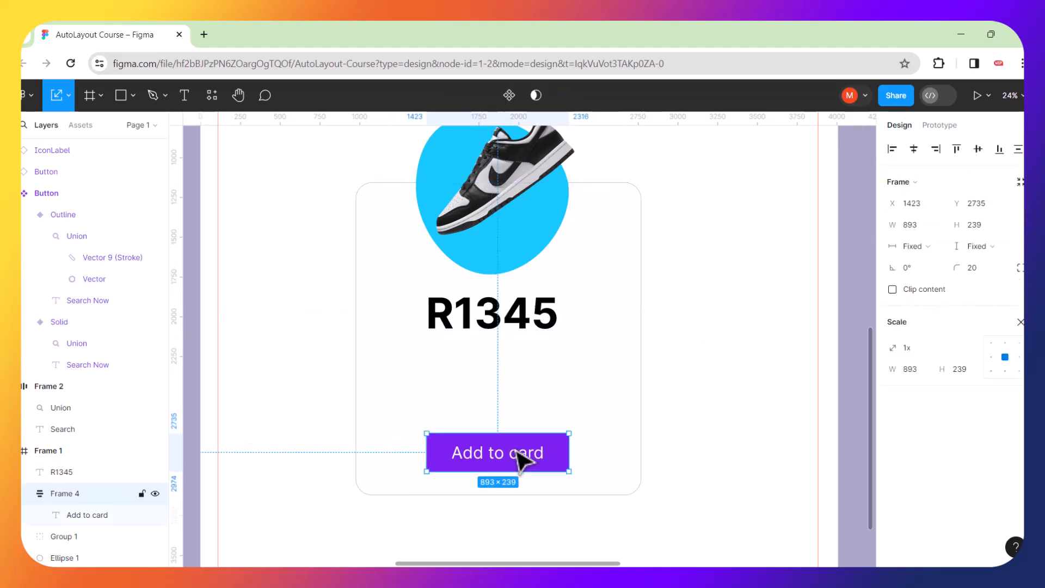
{"action": "left_click", "coordinate": [711, 420]}
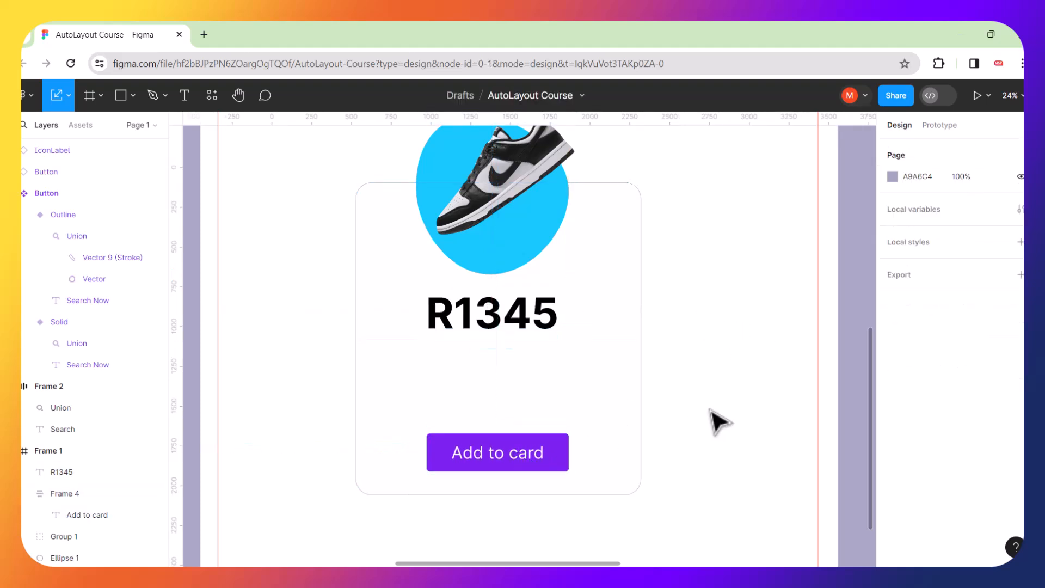
{"action": "left_click", "coordinate": [495, 330]}
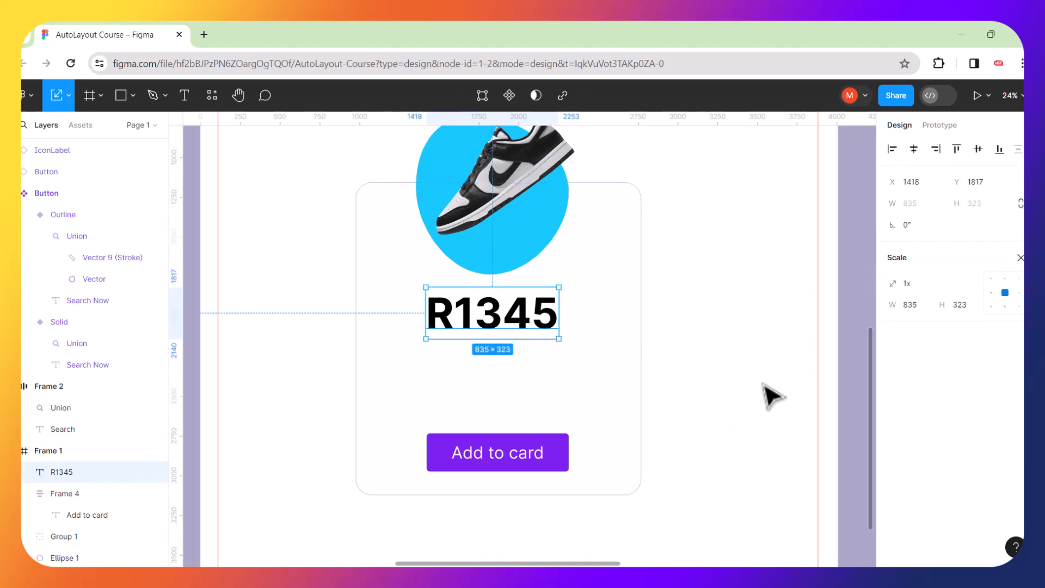
{"action": "left_click", "coordinate": [752, 363]}
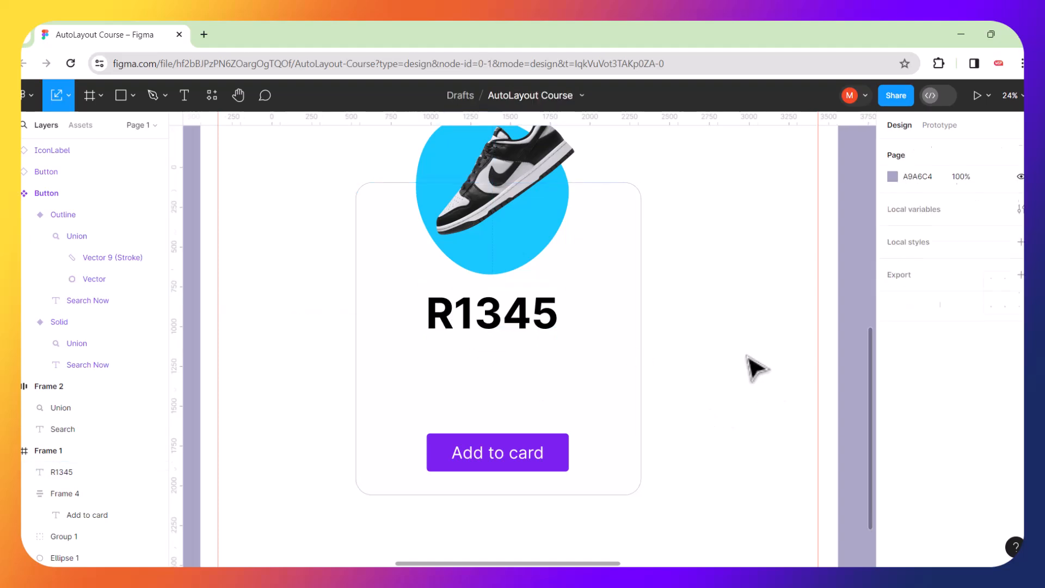
Open a new browser tab and search Google for "lorem ipsum".
{"action": "left_click", "coordinate": [199, 33]}
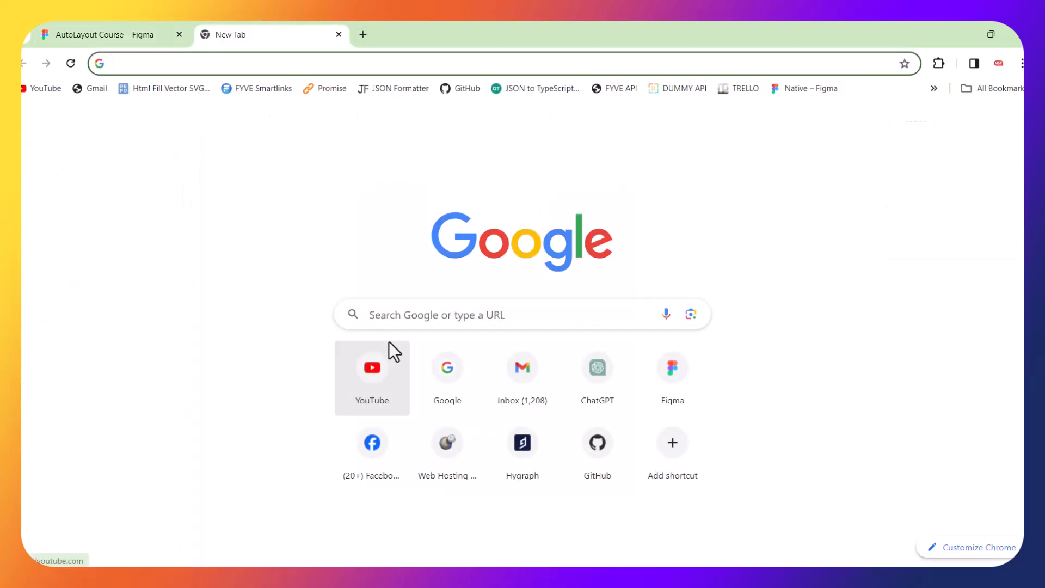
{"action": "left_click", "coordinate": [420, 321]}
{"action": "type", "text": "l"}
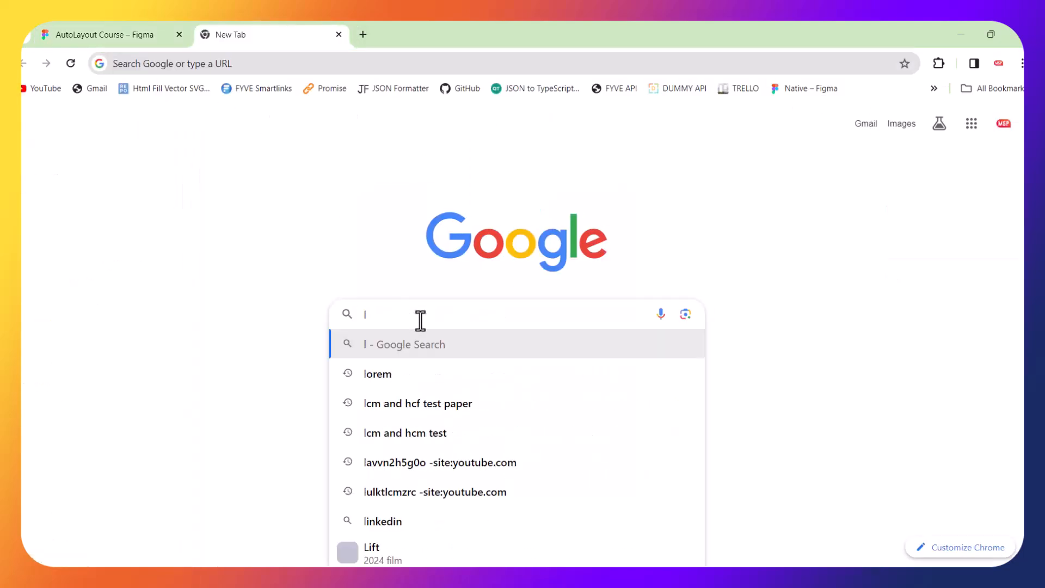
{"action": "type", "text": "orem"}
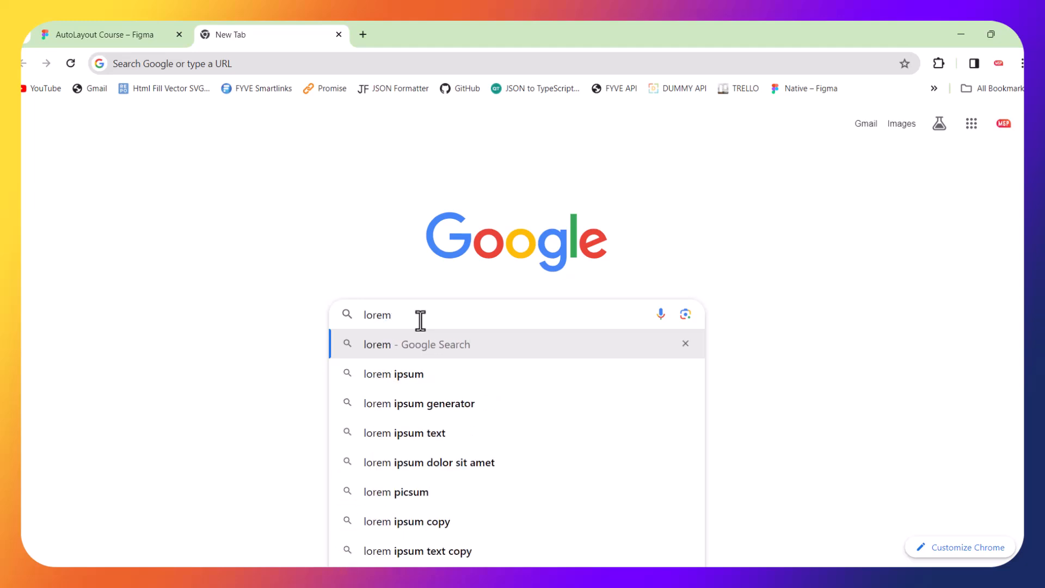
{"action": "left_click", "coordinate": [404, 374]}
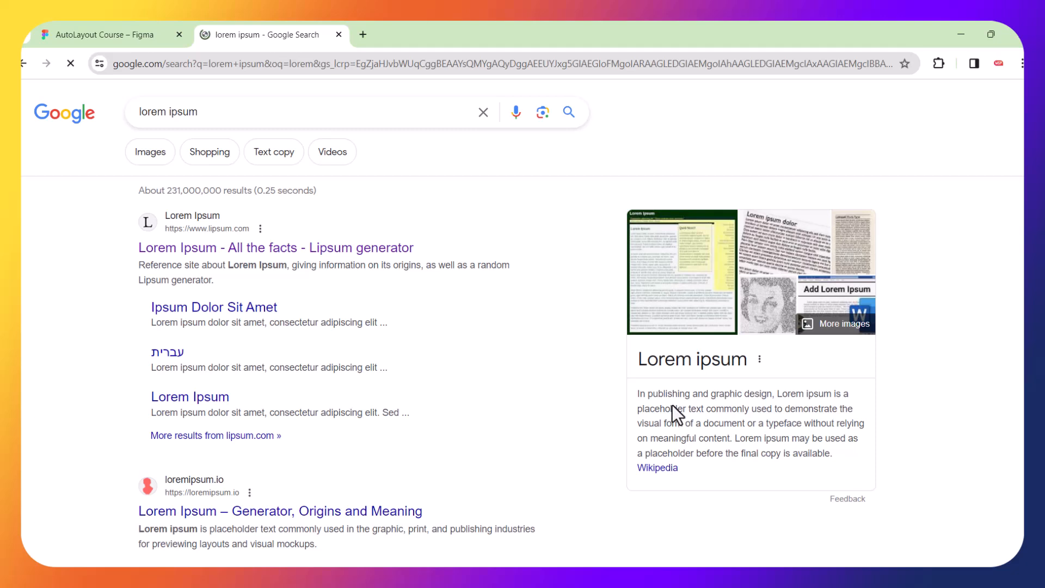
Select the full Lorem ipsum description paragraph beside the search results, and switch back to the AutoLayout Course file in Figma.
{"action": "left_click_drag", "start_coordinate": [641, 393], "coordinate": [697, 407]}
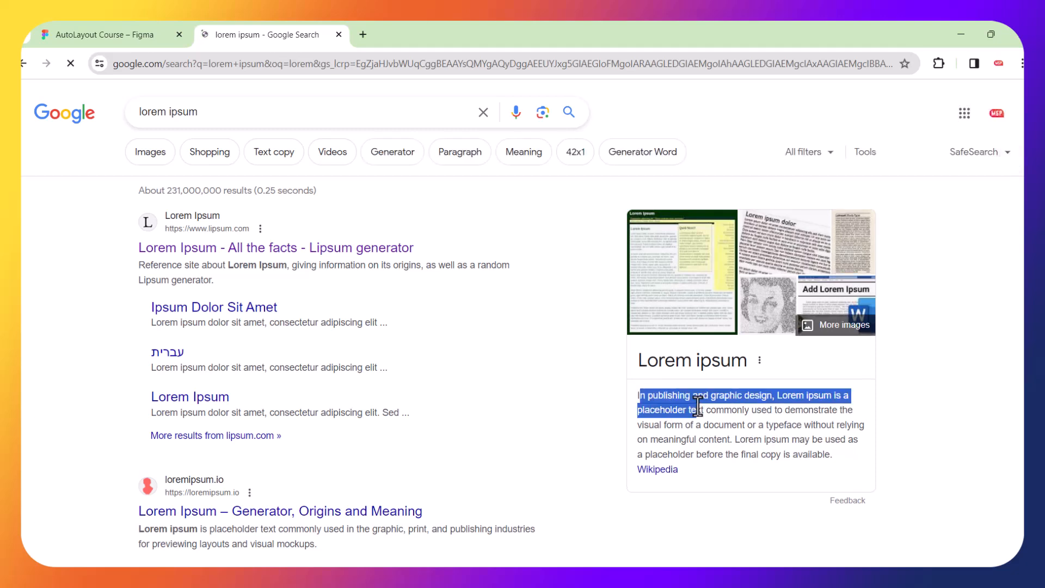
{"action": "left_click", "coordinate": [641, 384]}
{"action": "left_click_drag", "start_coordinate": [632, 389], "coordinate": [841, 450]}
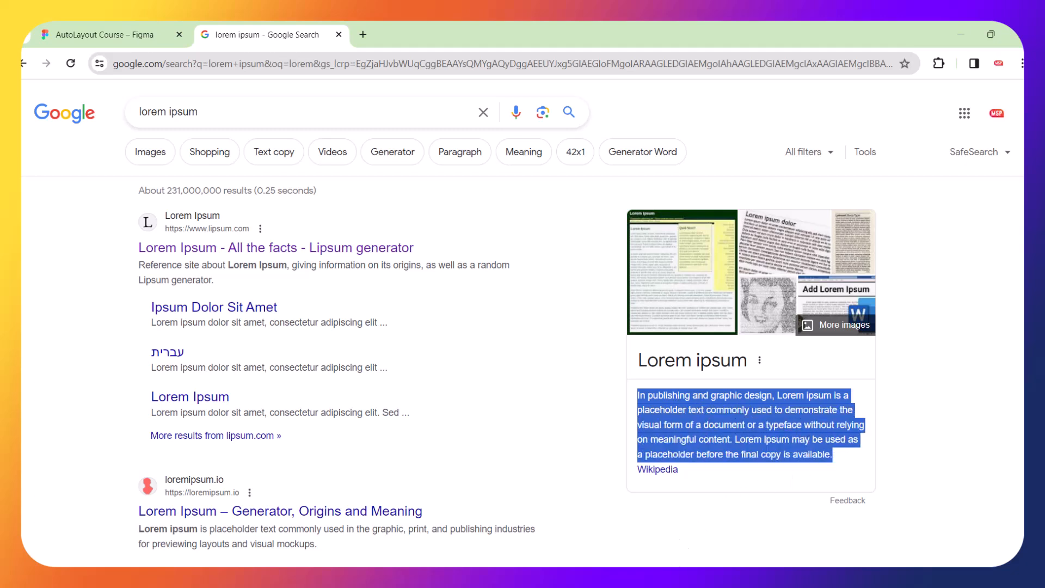
{"action": "mouse_move", "coordinate": [667, 579]}
{"action": "left_click", "coordinate": [155, 37]}
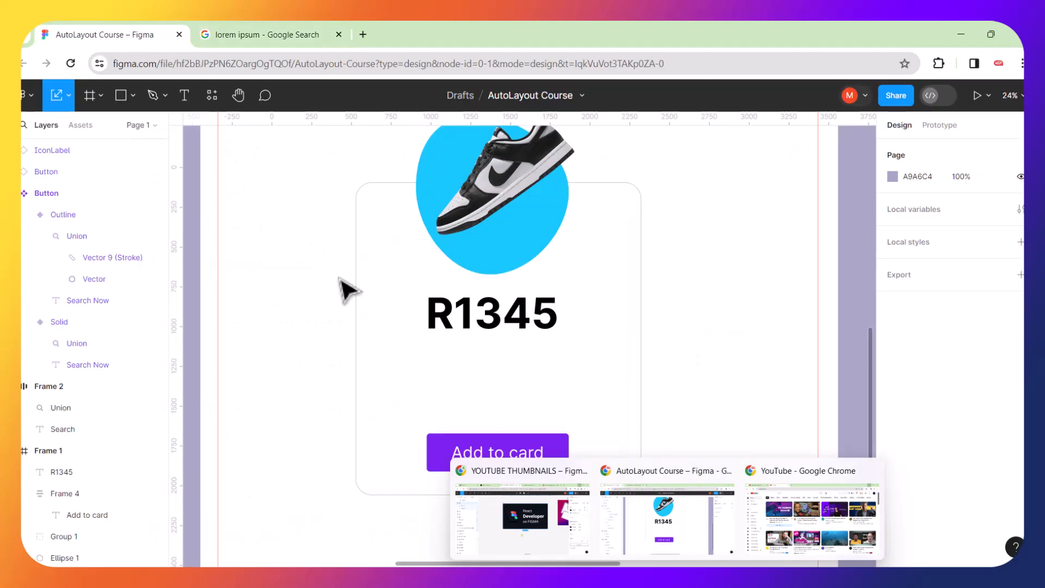
{"action": "left_click", "coordinate": [547, 381]}
{"action": "left_click", "coordinate": [747, 369]}
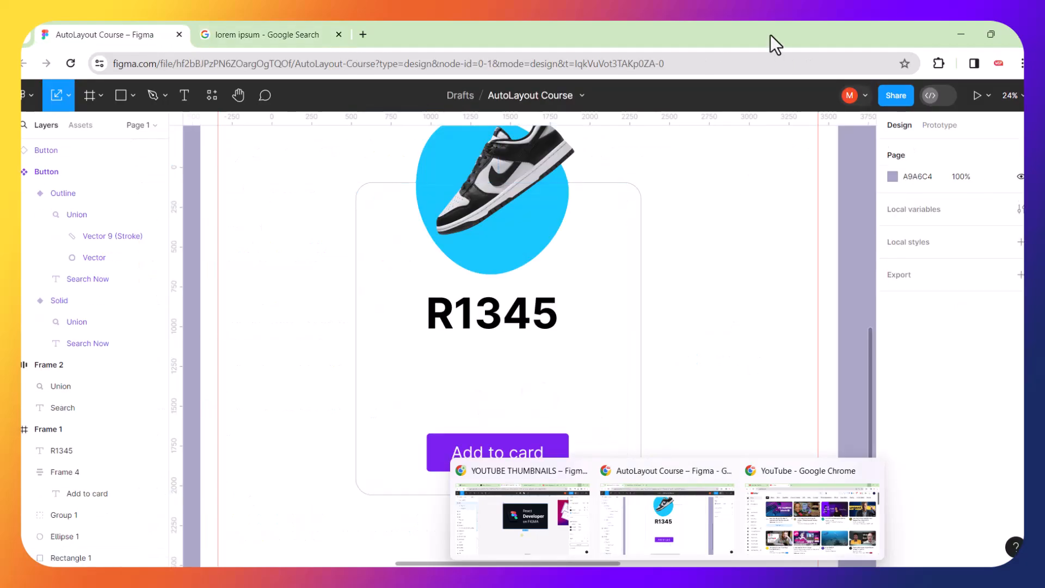
{"action": "left_click", "coordinate": [769, 504]}
{"action": "left_click", "coordinate": [961, 34]}
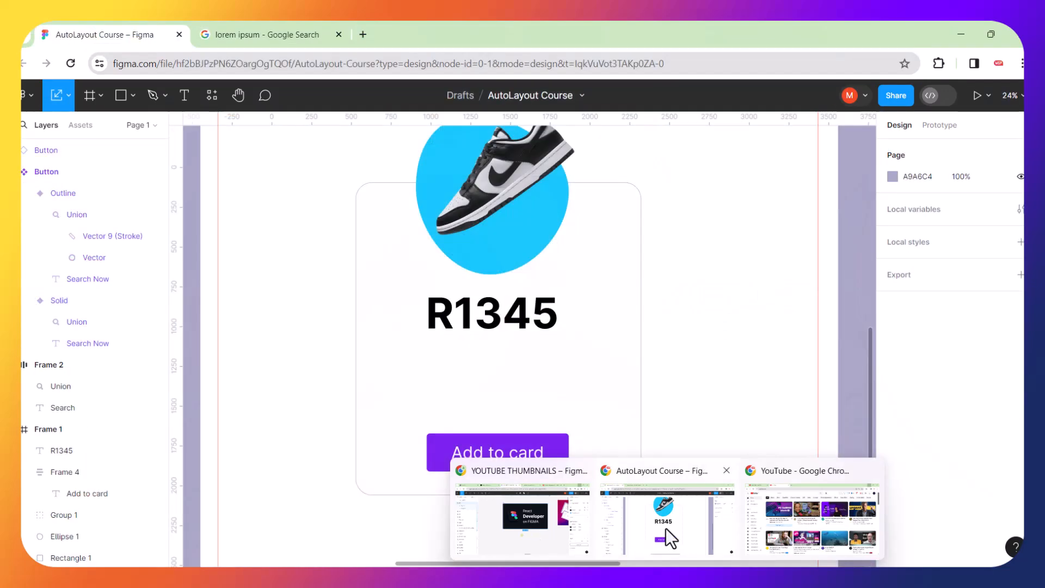
{"action": "left_click", "coordinate": [665, 531]}
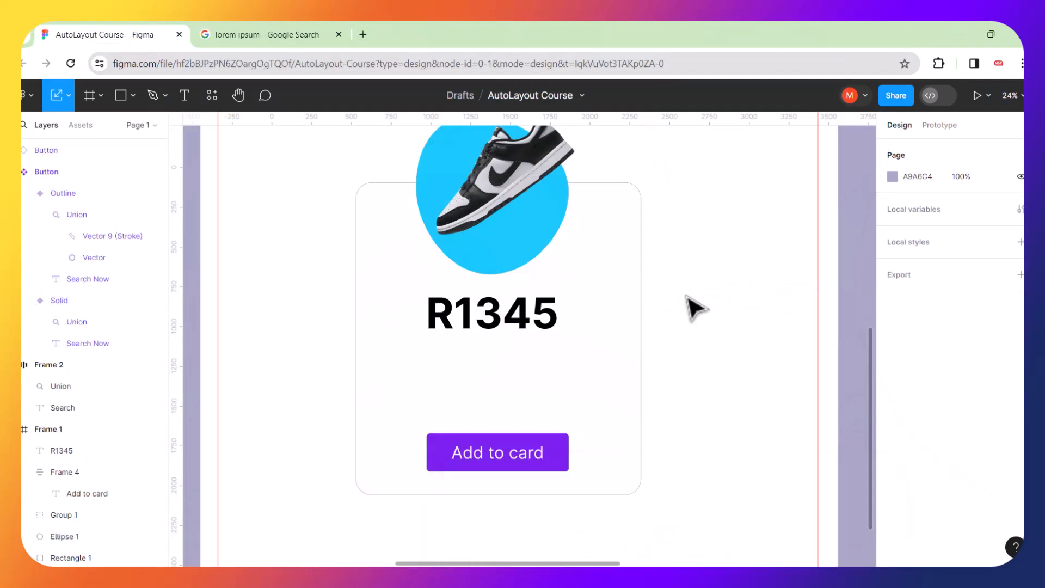
Try to paste the copied Lorem ipsum paragraph as a new text below the price.
{"action": "scroll", "coordinate": [694, 308], "scroll_direction": "down", "scroll_amount": 3}
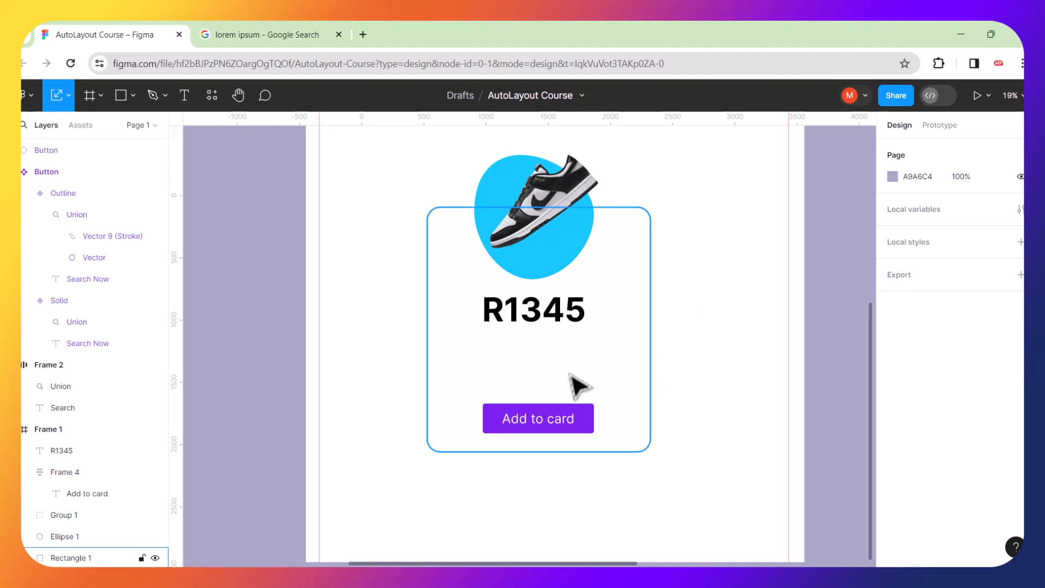
{"action": "left_click", "coordinate": [194, 102]}
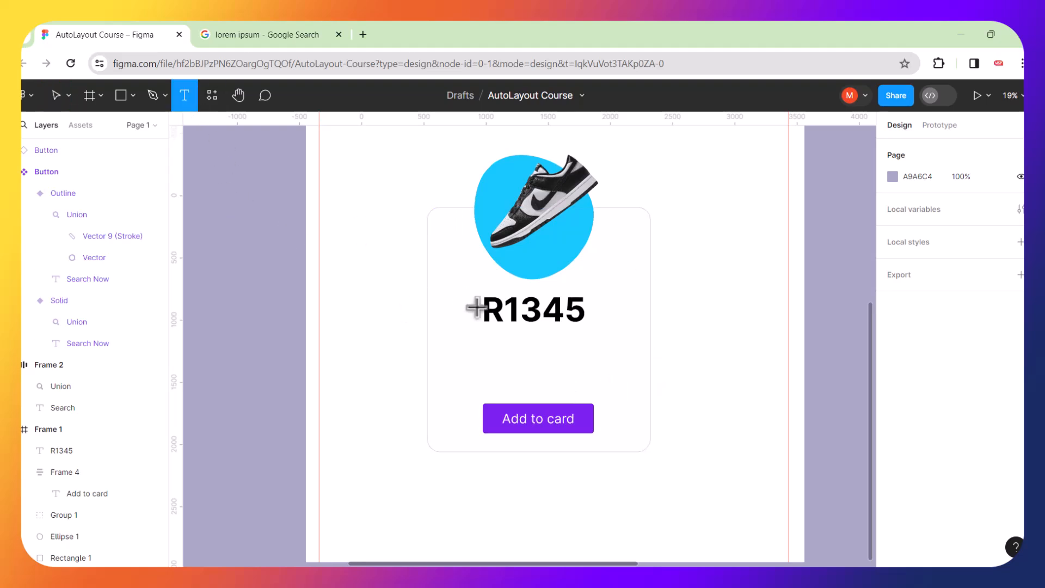
{"action": "left_click", "coordinate": [447, 340]}
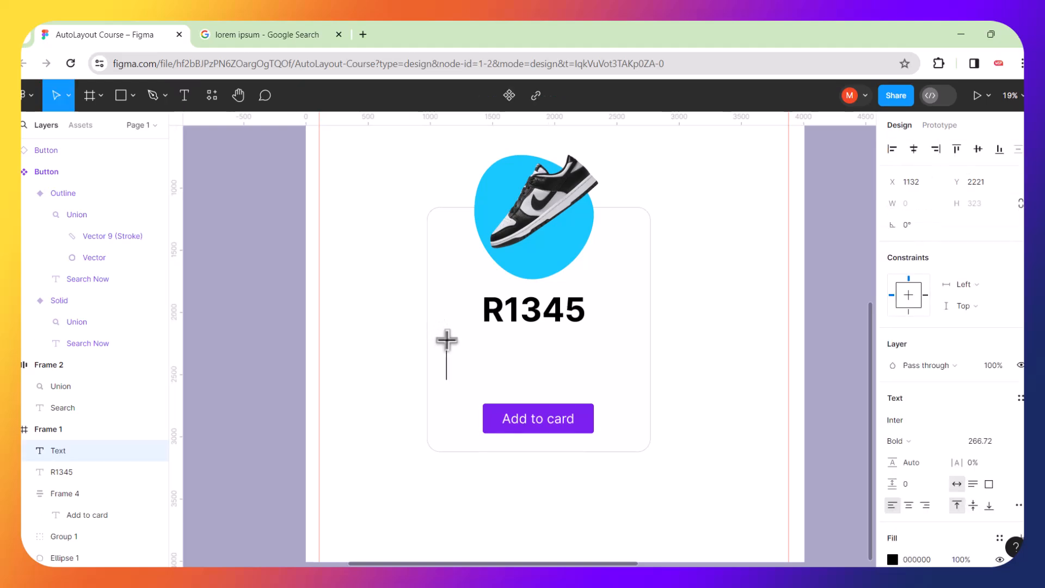
{"action": "key", "text": "ctrl+v"}
{"action": "key", "text": "ctrl+z"}
{"action": "key", "text": "Escape"}
{"action": "left_click", "coordinate": [184, 96]}
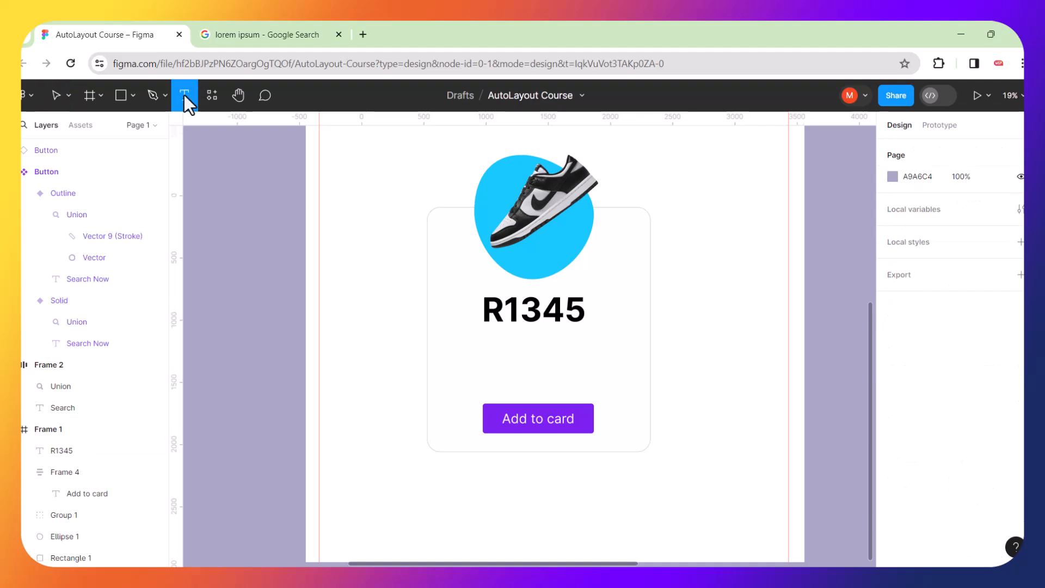
{"action": "key", "text": "v"}
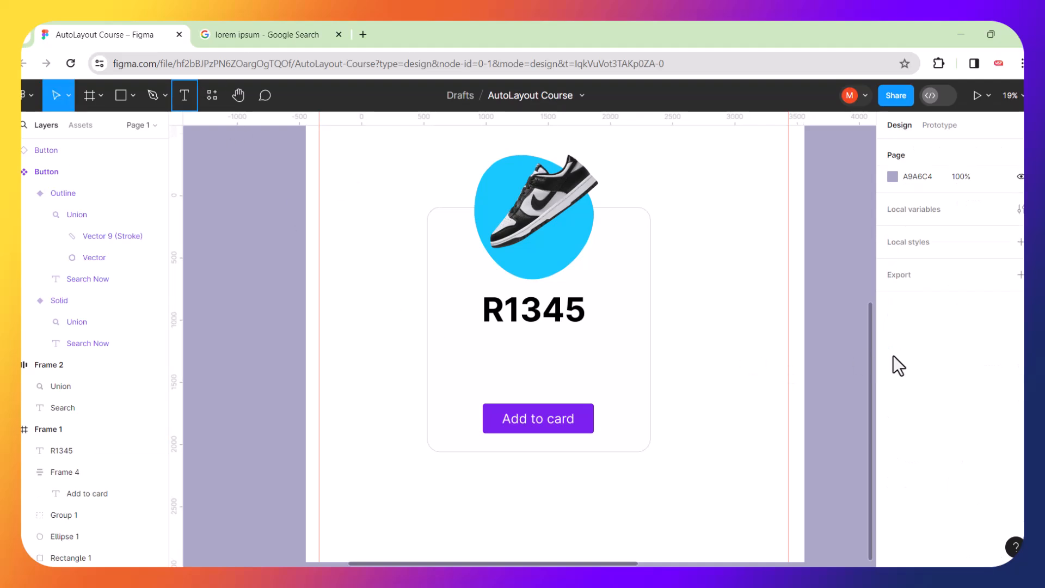
Start a new text beside the card and set its font to Regular at size 15.
{"action": "left_click", "coordinate": [190, 93]}
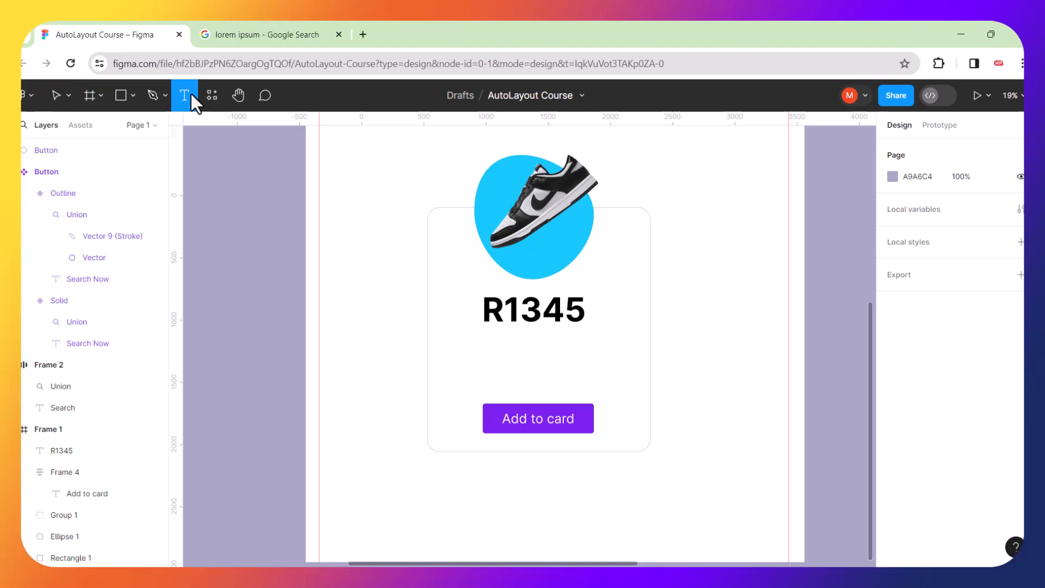
{"action": "left_click", "coordinate": [377, 312]}
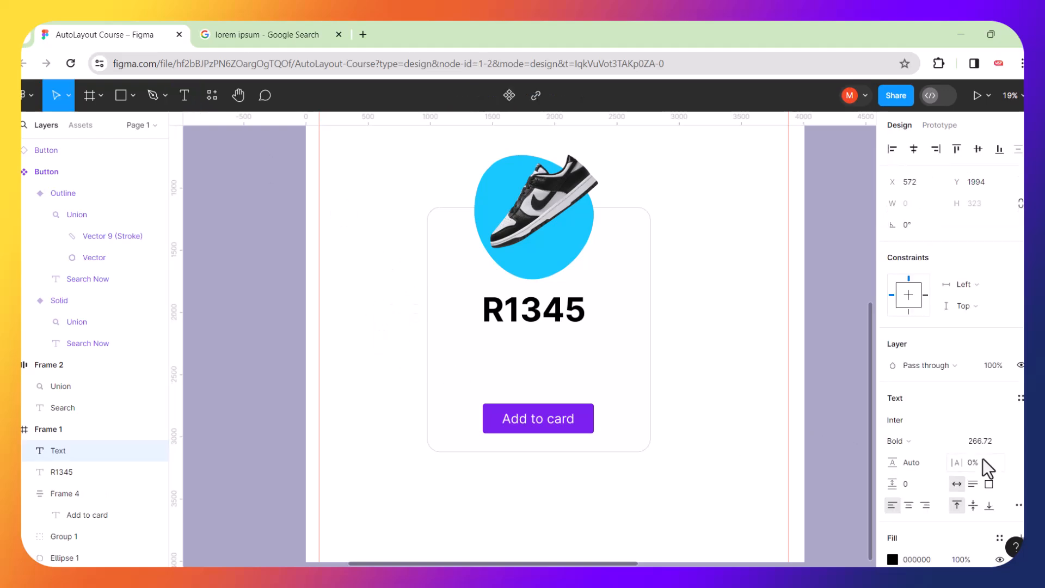
{"action": "left_click", "coordinate": [986, 443]}
{"action": "left_click", "coordinate": [1011, 442]}
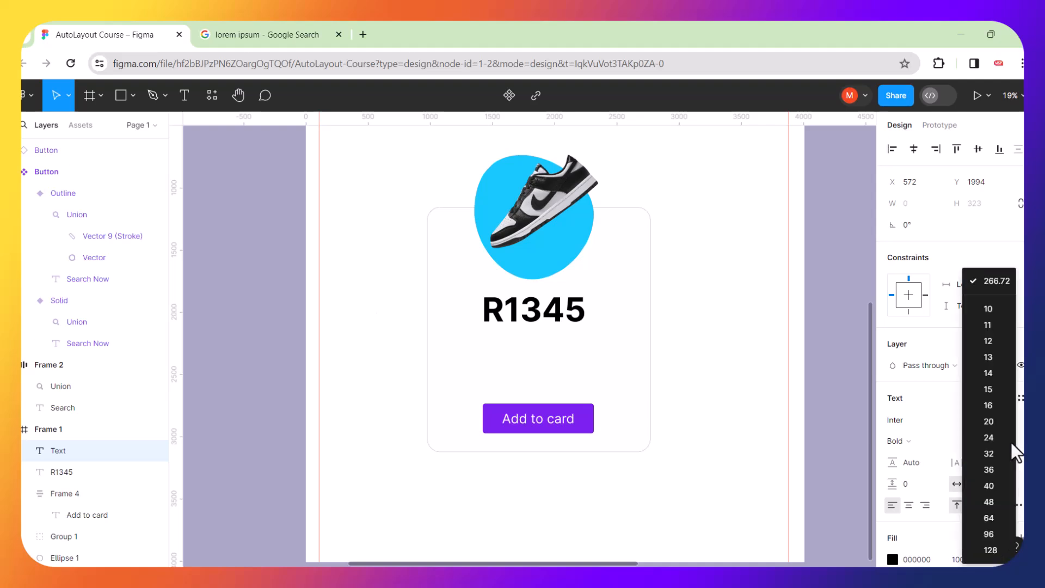
{"action": "left_click", "coordinate": [989, 388]}
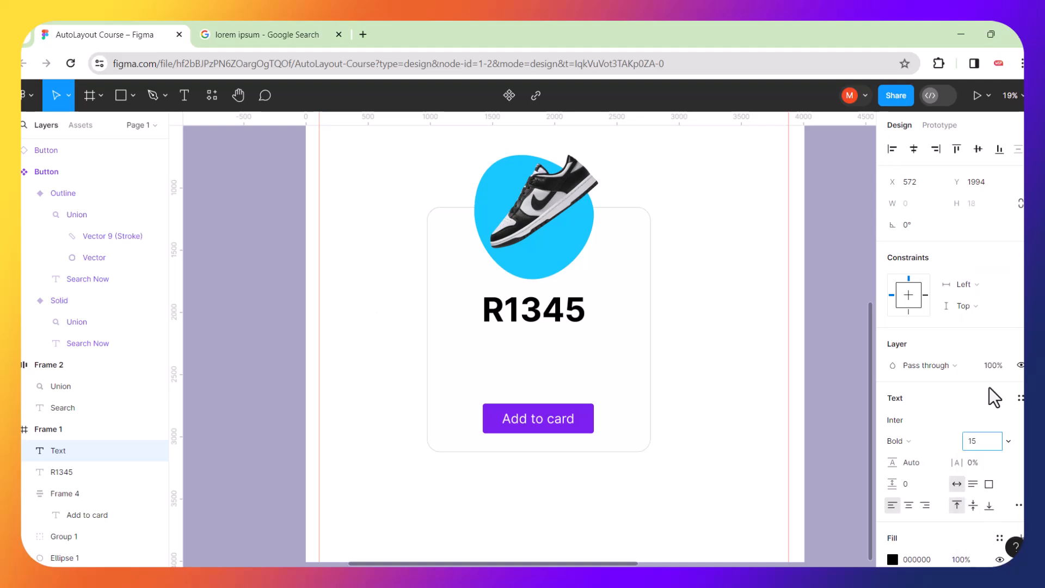
{"action": "left_click", "coordinate": [936, 442]}
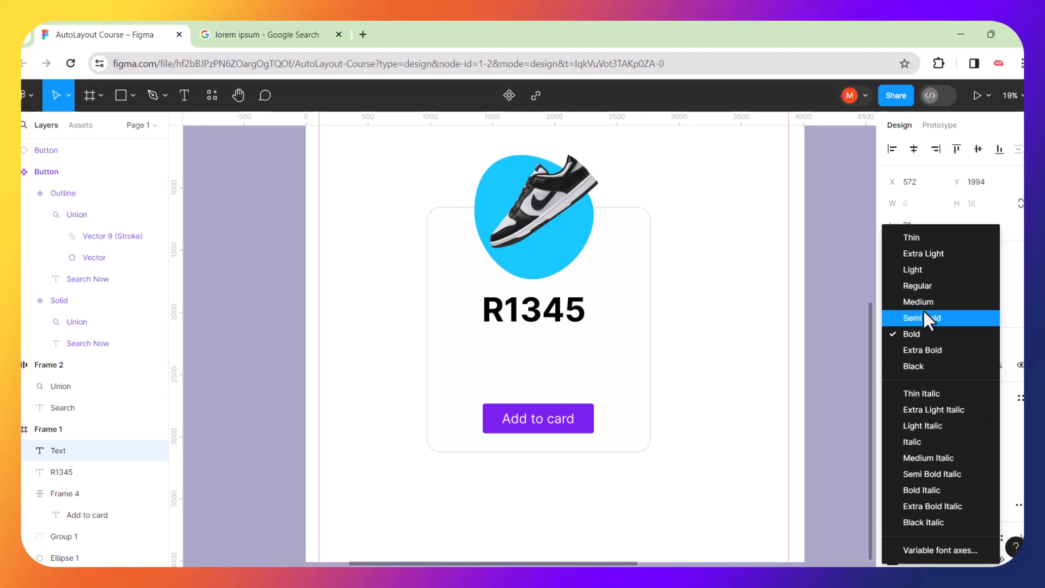
{"action": "left_click", "coordinate": [917, 287]}
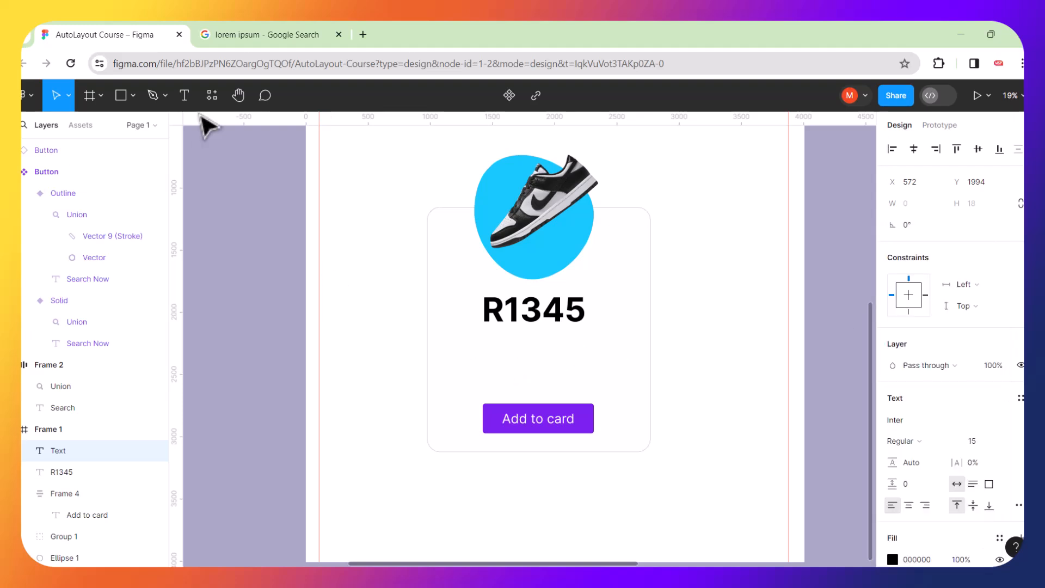
Try placing the Lorem ipsum paragraph as a single line of text below the price, and clear it again.
{"action": "left_click", "coordinate": [187, 100]}
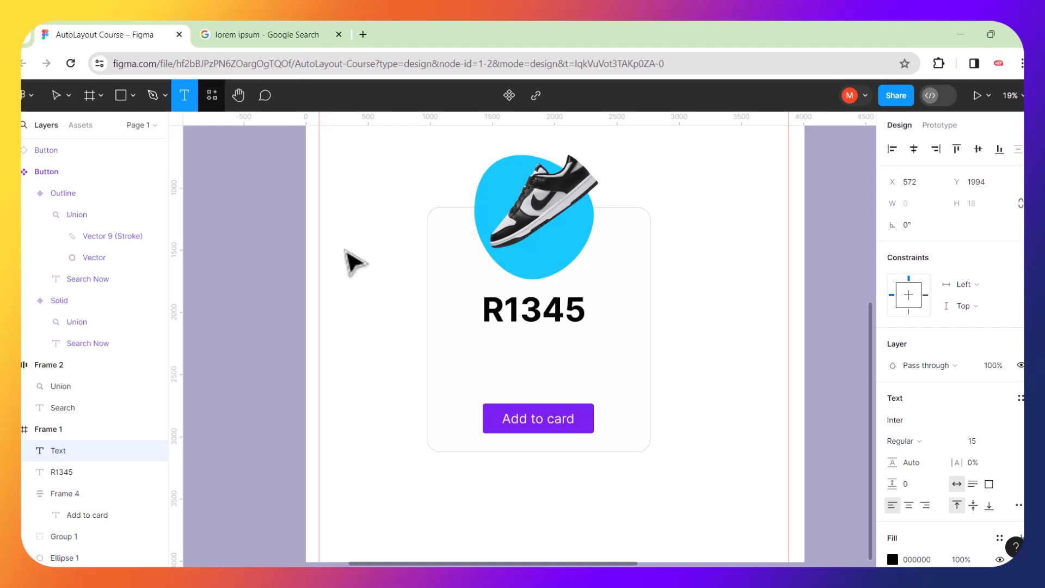
{"action": "left_click", "coordinate": [460, 359]}
{"action": "type", "text": "In publishing and graphic design, Lorem ipsum is a placeholder text commonly used to demonstrate the visual form of a document or a typeface without relying on meaningful content. Lorem ipsum may be used as a placeholder before the final copy is available."}
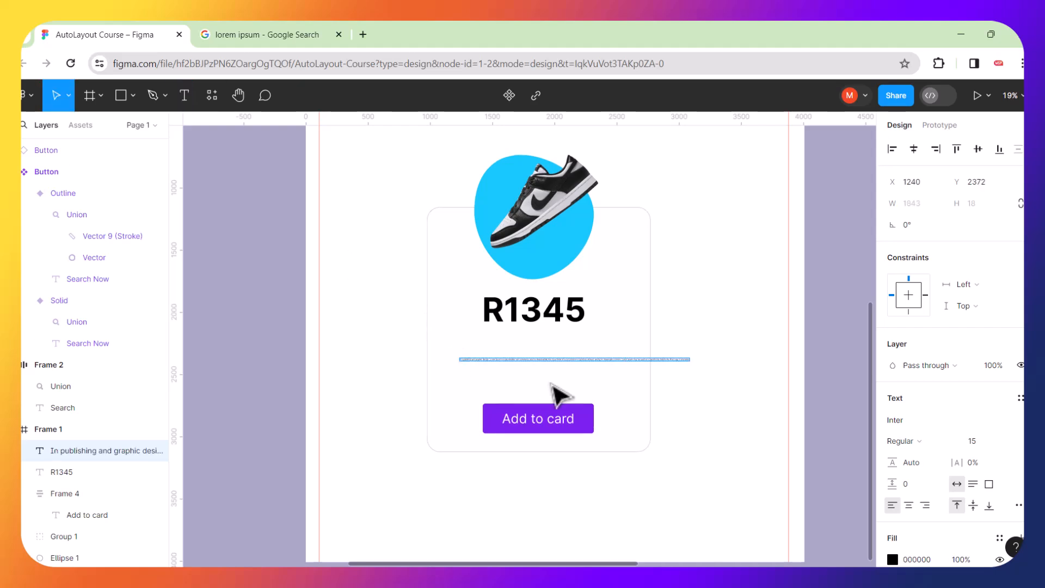
{"action": "scroll", "coordinate": [558, 395], "scroll_direction": "up", "scroll_amount": 5}
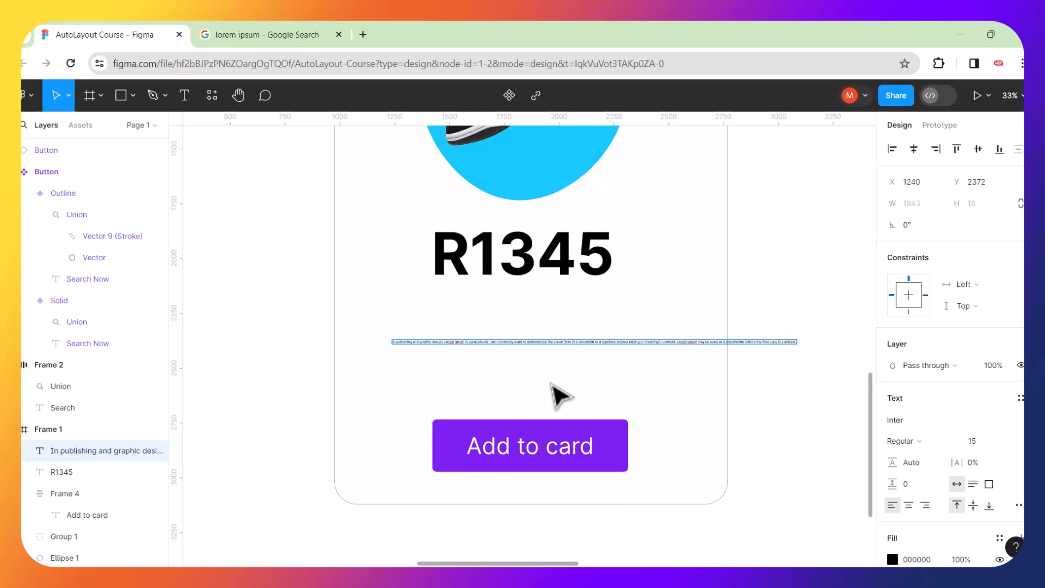
{"action": "key", "text": "ctrl+a"}
{"action": "key", "text": "ctrl+c"}
{"action": "key", "text": "BackSpace"}
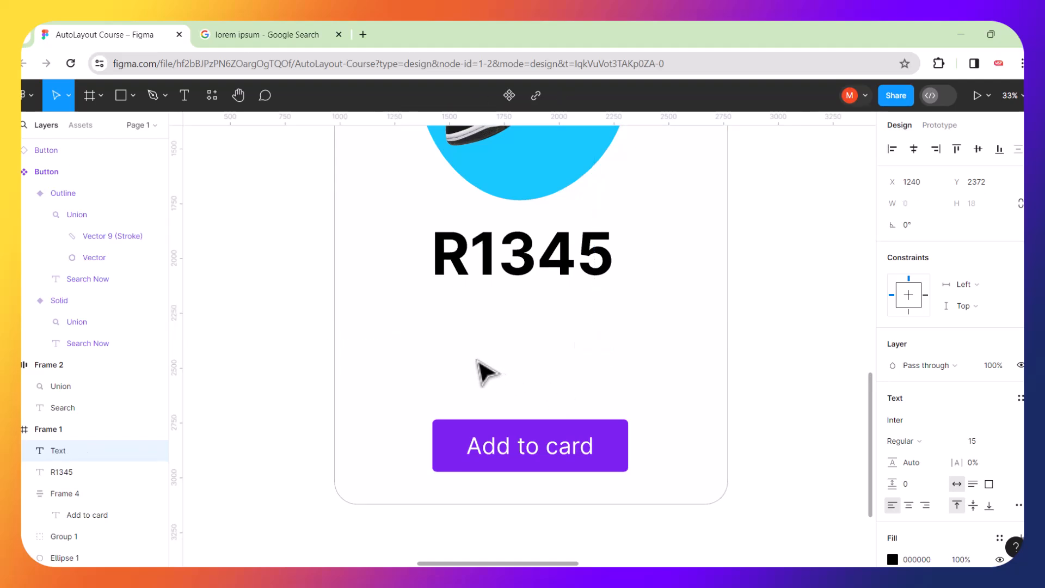
Draw a text box about 1514 × 504 directly below the price and fill it with the Lorem ipsum paragraph at font size 48.
{"action": "left_click", "coordinate": [185, 98]}
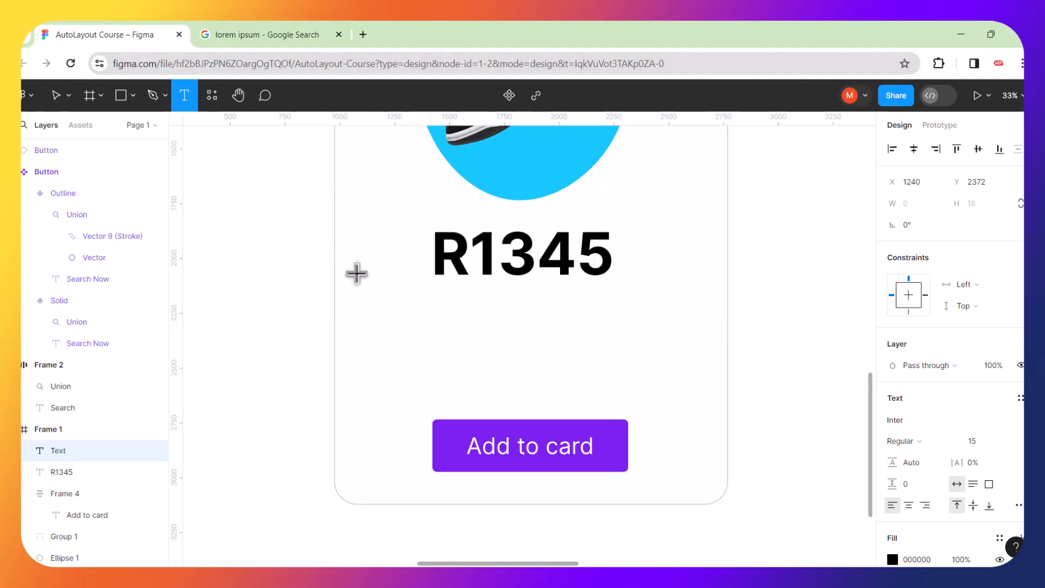
{"action": "left_click_drag", "start_coordinate": [359, 278], "coordinate": [692, 389]}
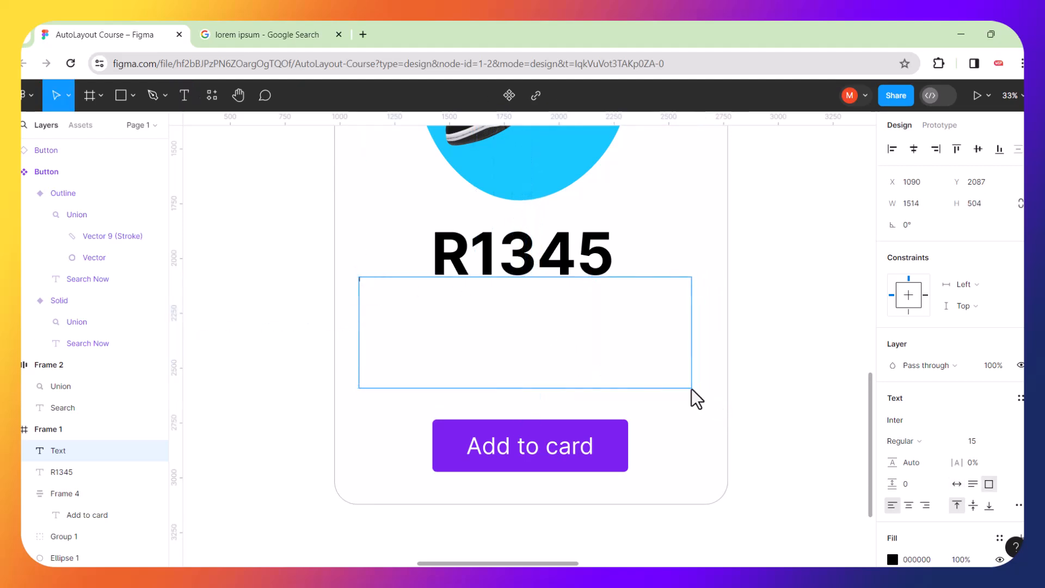
{"action": "key", "text": "ctrl+v"}
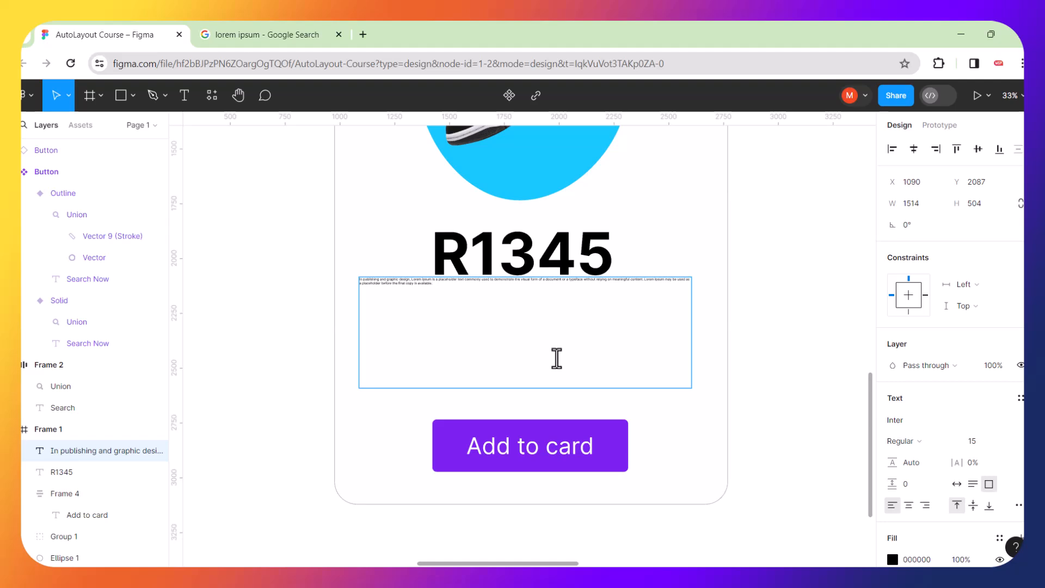
{"action": "left_click", "coordinate": [1009, 441]}
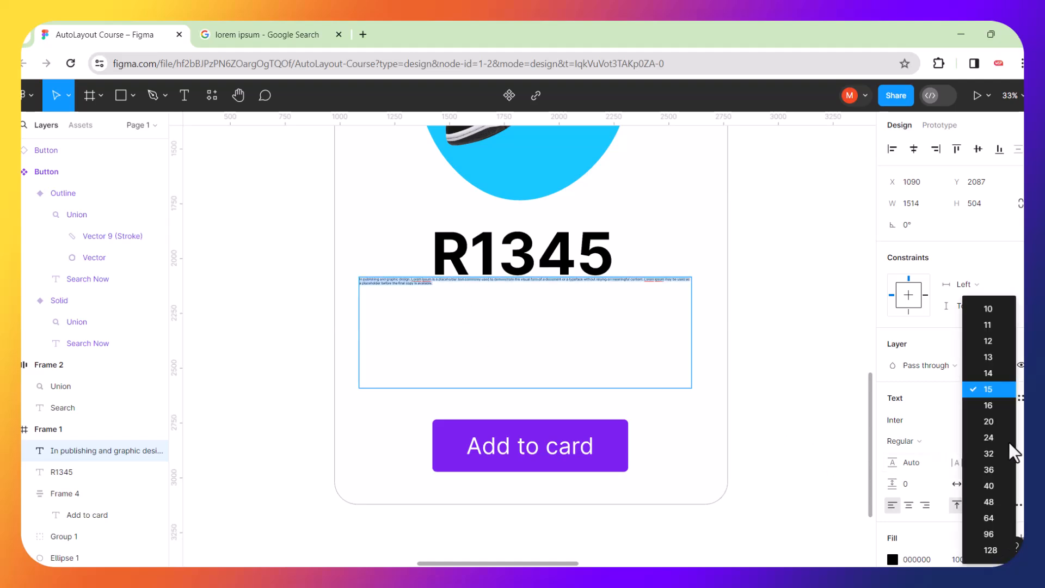
{"action": "left_click", "coordinate": [993, 505]}
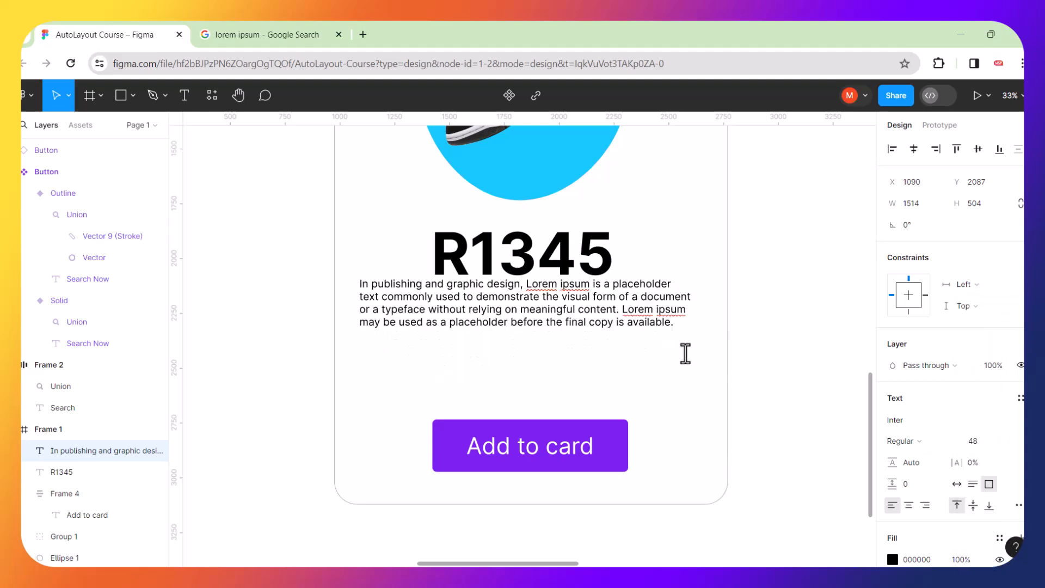
Shorten the paragraph's text box to about 1514 × 272 and move it between the price and the button, to about X 1117, Y 2252.
{"action": "left_click", "coordinate": [300, 290]}
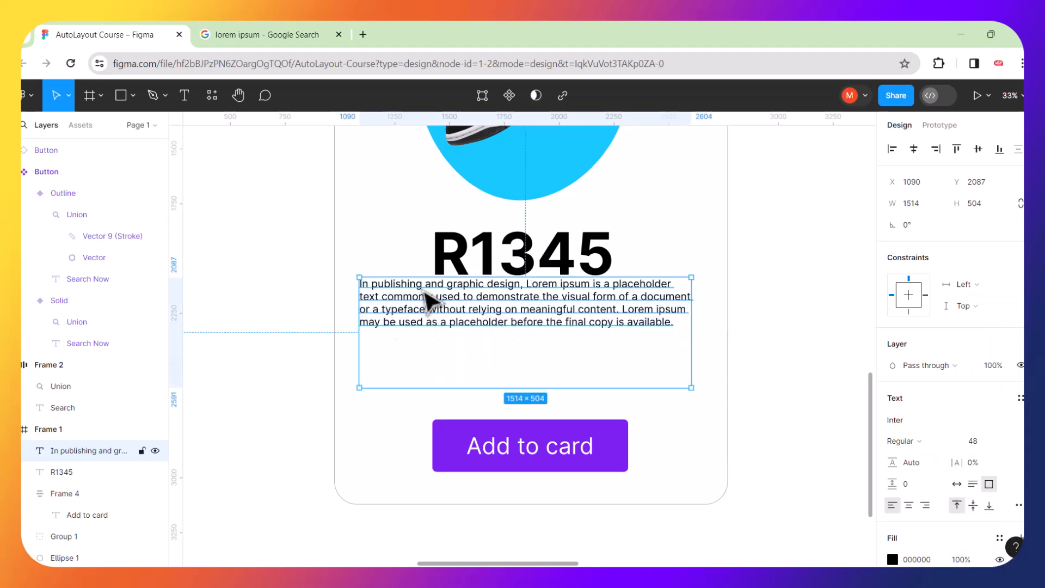
{"action": "left_click_drag", "start_coordinate": [461, 387], "coordinate": [492, 338]}
{"action": "left_click_drag", "start_coordinate": [556, 321], "coordinate": [562, 357]}
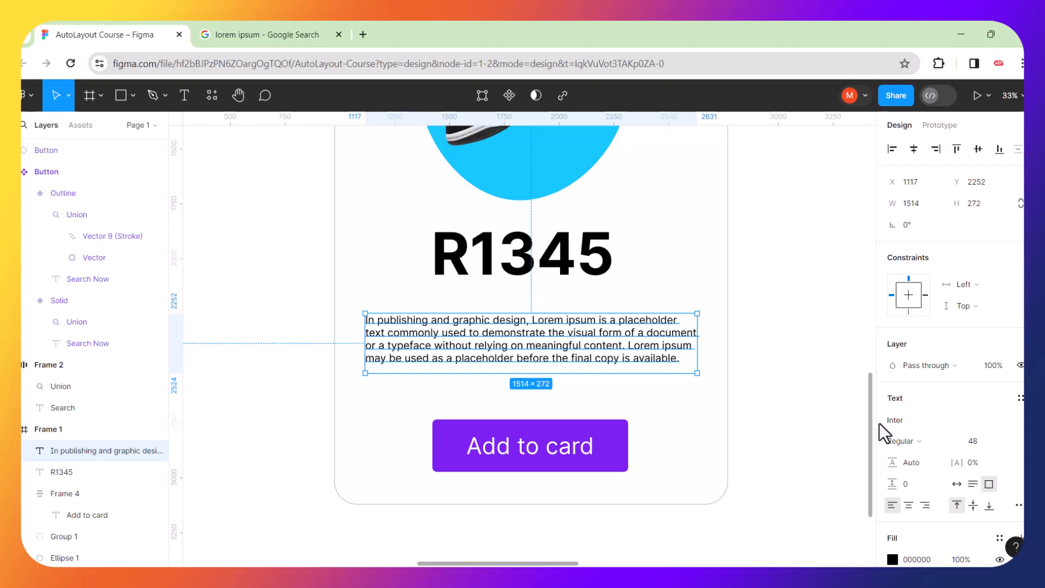
Center-align the text of the description paragraph.
{"action": "left_click", "coordinate": [909, 507]}
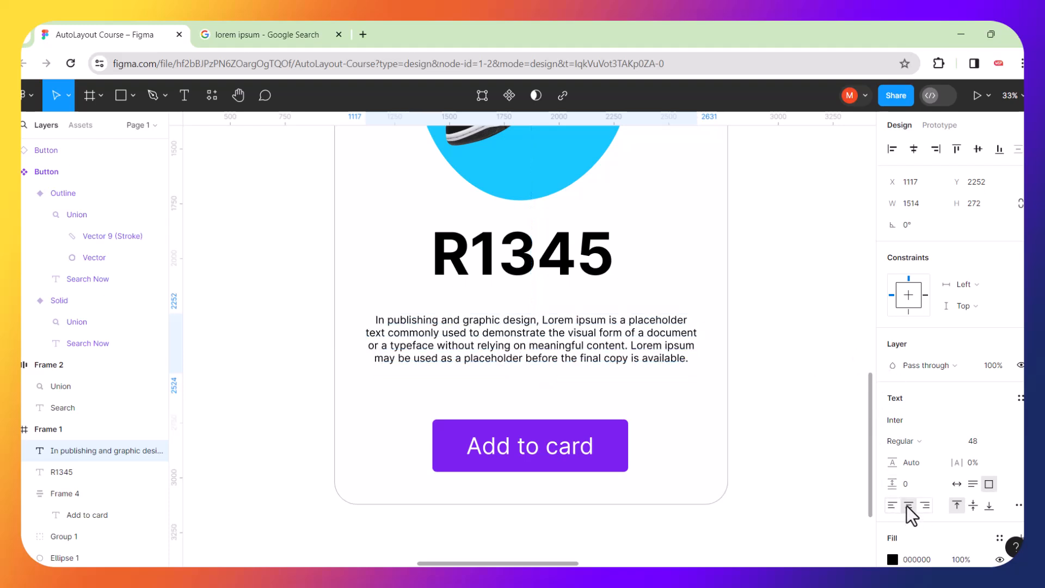
{"action": "left_click", "coordinate": [728, 355]}
{"action": "scroll", "coordinate": [730, 357], "scroll_direction": "down", "scroll_amount": 5, "text": "ctrl"}
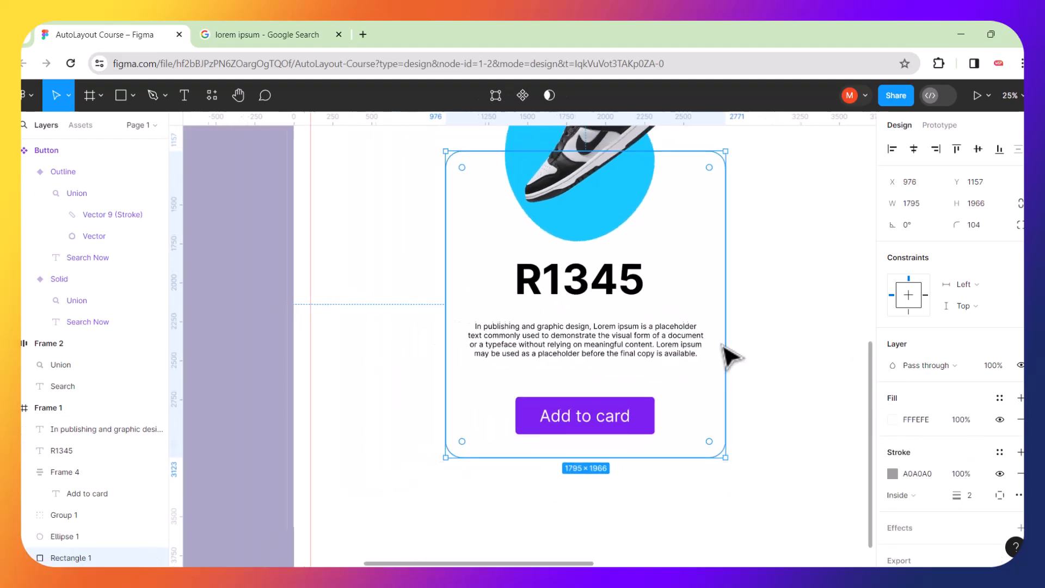
{"action": "scroll", "coordinate": [779, 335], "scroll_direction": "right", "scroll_amount": 3}
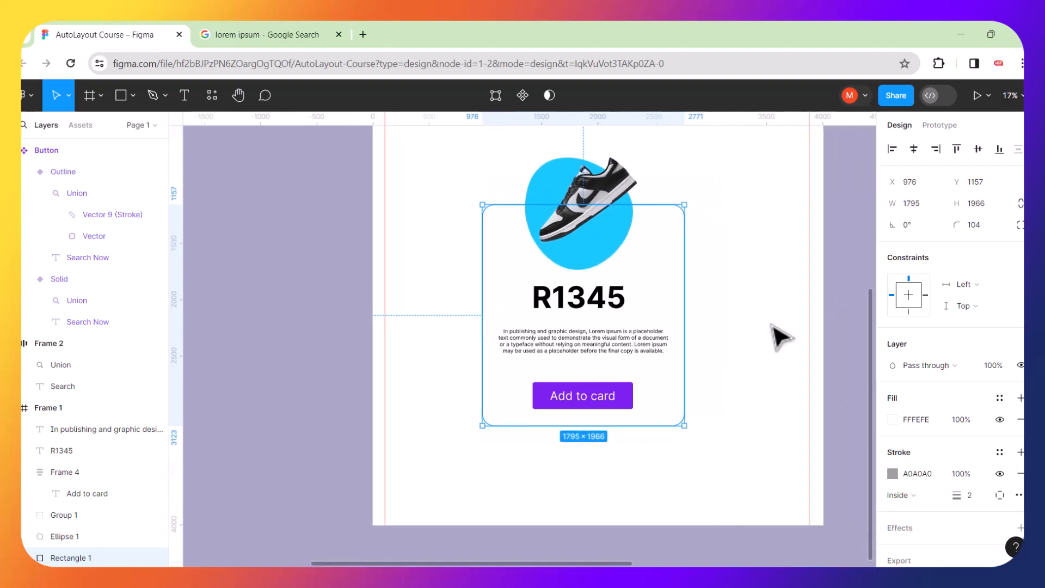
{"action": "left_click", "coordinate": [730, 301]}
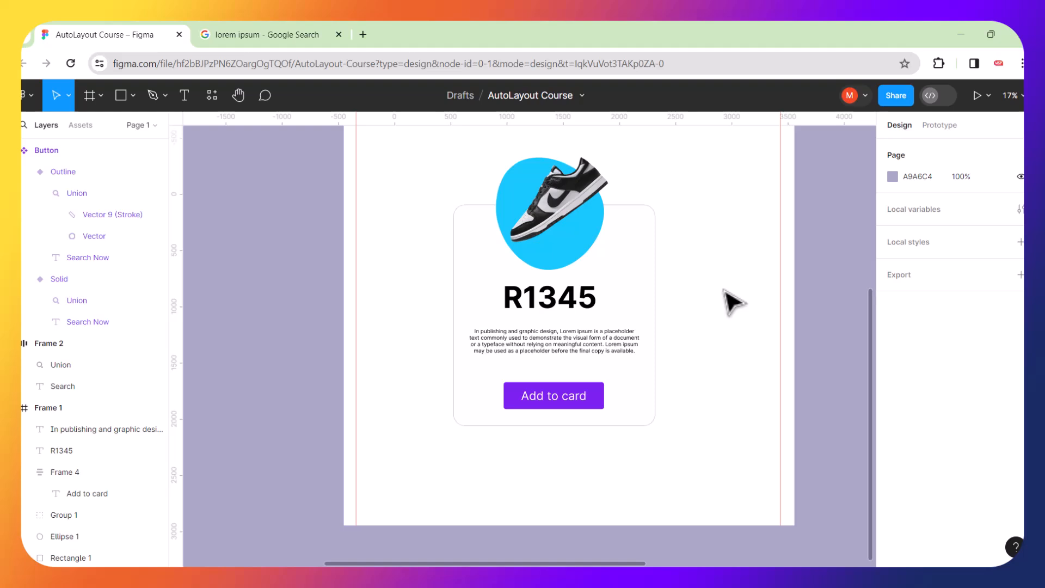
Align the price, the description paragraph and the "Add to card" button on the card's horizontal center.
{"action": "left_click", "coordinate": [522, 295]}
{"action": "left_click", "coordinate": [533, 342], "text": "shift"}
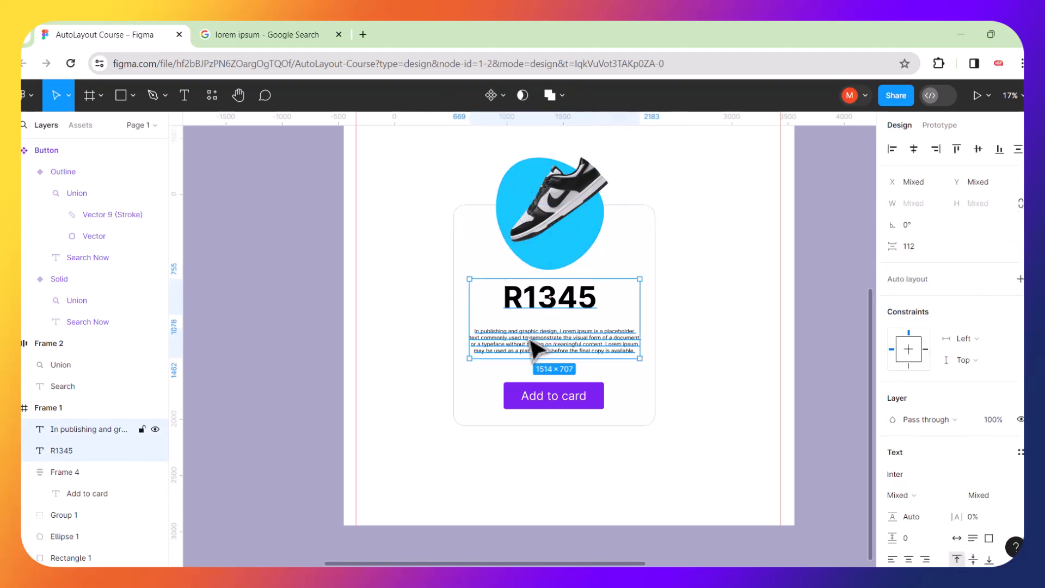
{"action": "left_click", "coordinate": [540, 397], "text": "shift"}
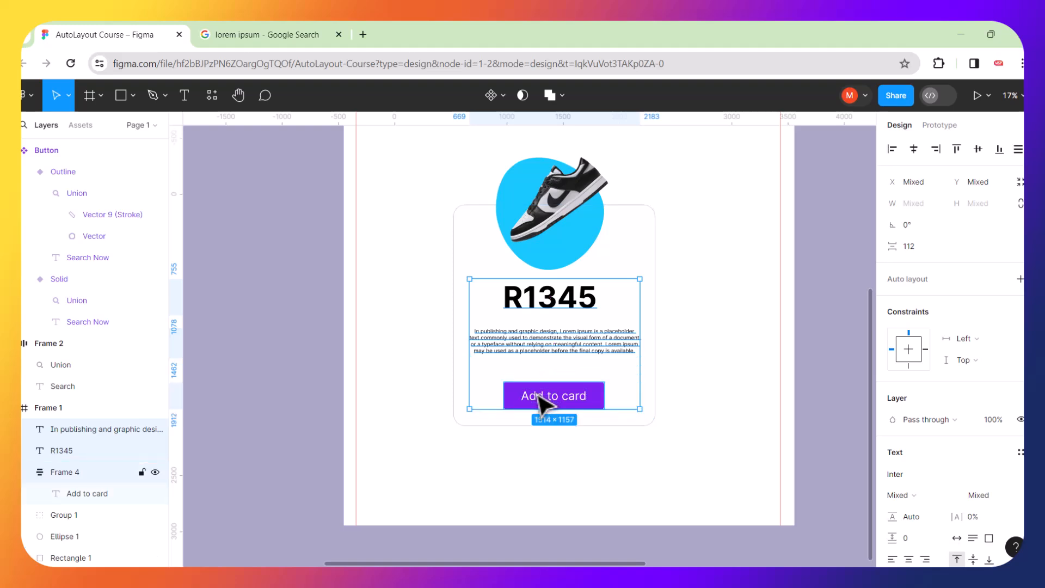
{"action": "left_click", "coordinate": [914, 150]}
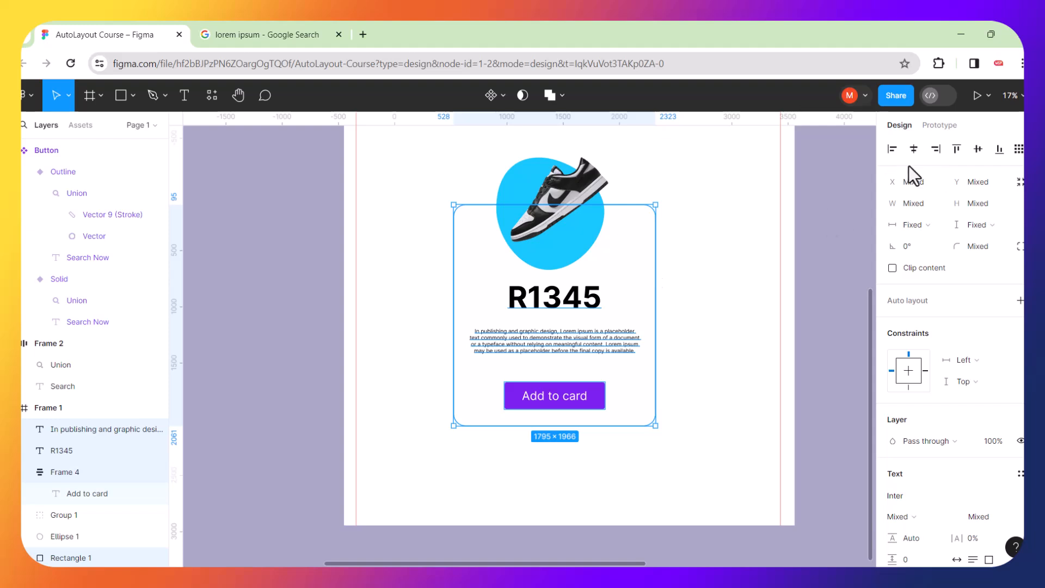
{"action": "left_click", "coordinate": [772, 369]}
Move the price and description paragraph slightly lower in the card, and the "Add to card" button down to about Y 2984.
{"action": "scroll", "coordinate": [702, 305], "scroll_direction": "up", "scroll_amount": 1}
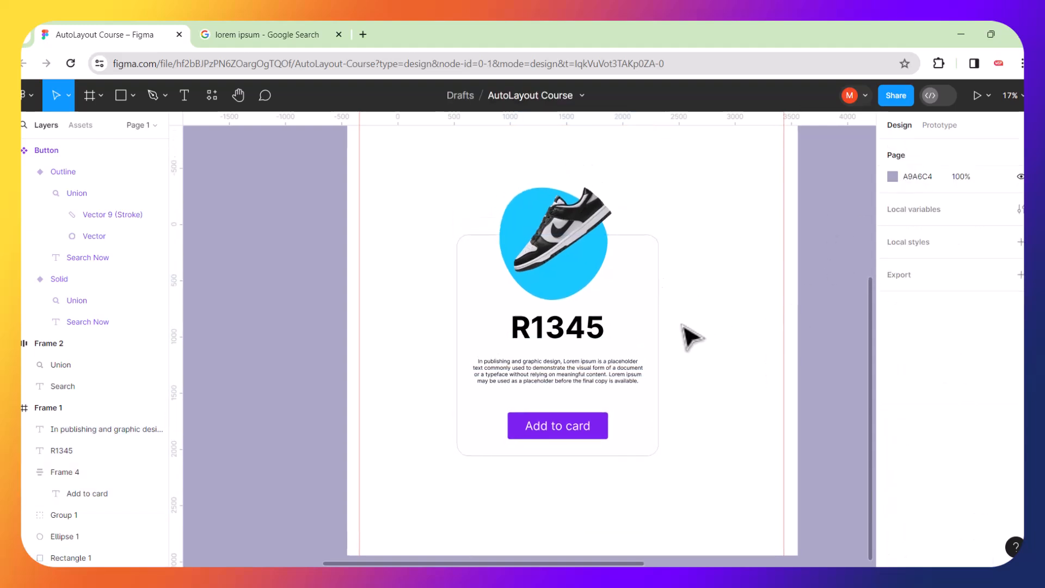
{"action": "scroll", "coordinate": [691, 338], "scroll_direction": "up", "scroll_amount": 2}
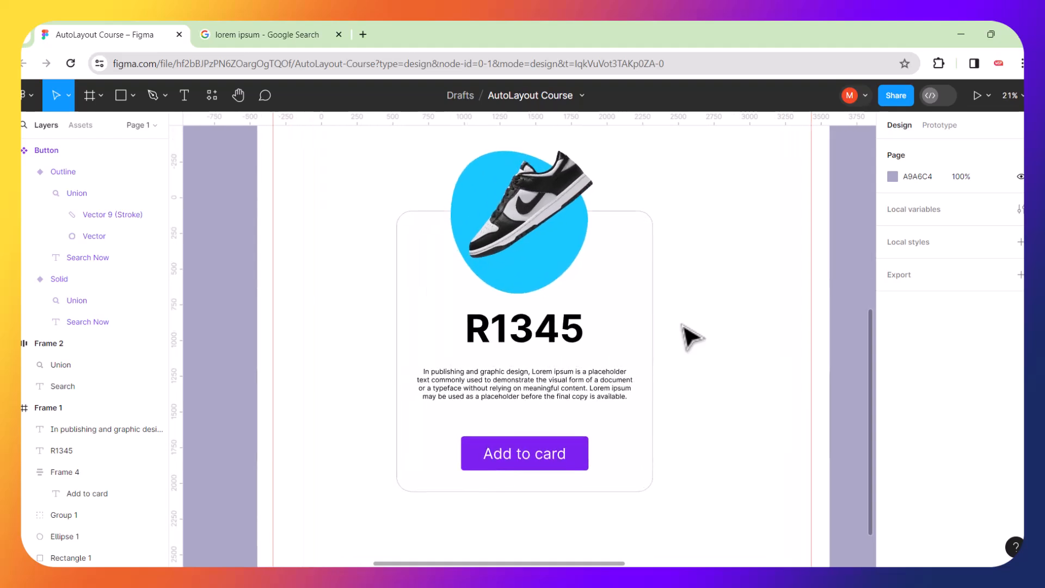
{"action": "left_click_drag", "start_coordinate": [602, 391], "coordinate": [588, 395]}
{"action": "left_click_drag", "start_coordinate": [559, 334], "coordinate": [558, 339]}
{"action": "left_click", "coordinate": [701, 367]}
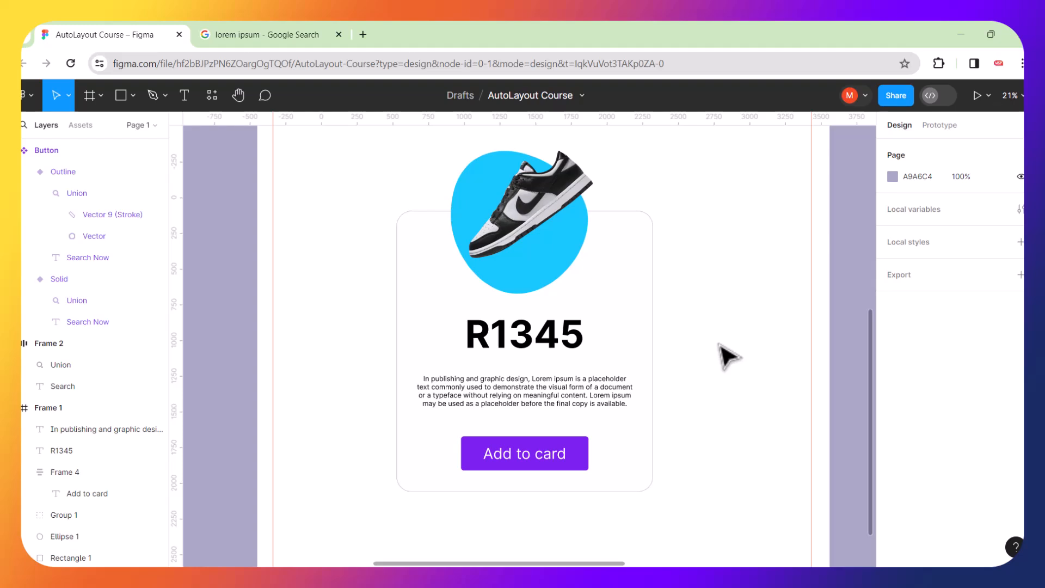
{"action": "left_click_drag", "start_coordinate": [536, 405], "coordinate": [532, 485]}
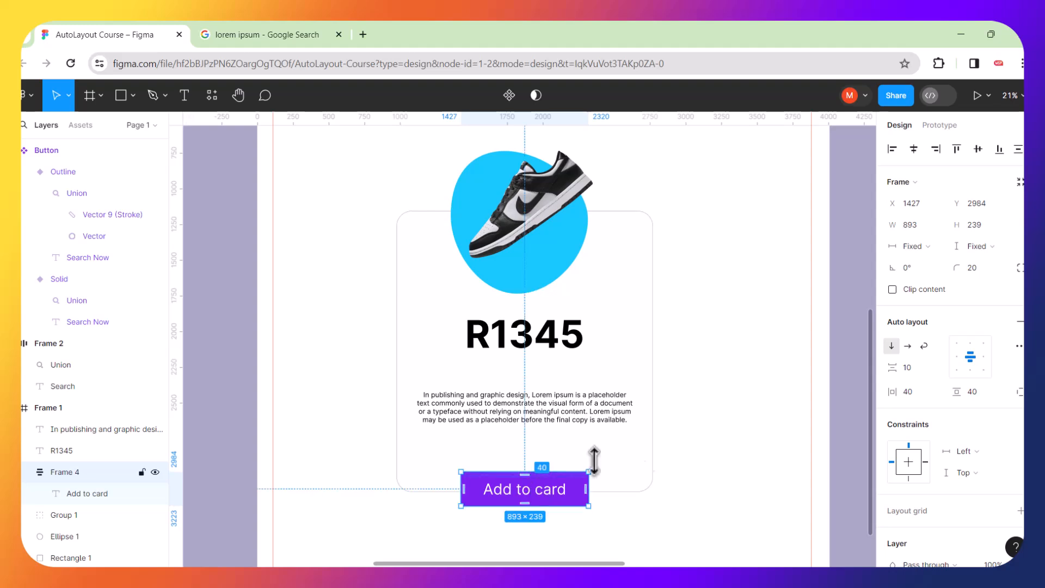
Move the description paragraph down, closer to the "Add to card" button, to about Y 2565.
{"action": "left_click", "coordinate": [716, 443]}
{"action": "left_click", "coordinate": [566, 413]}
{"action": "left_click_drag", "start_coordinate": [566, 412], "coordinate": [567, 433]}
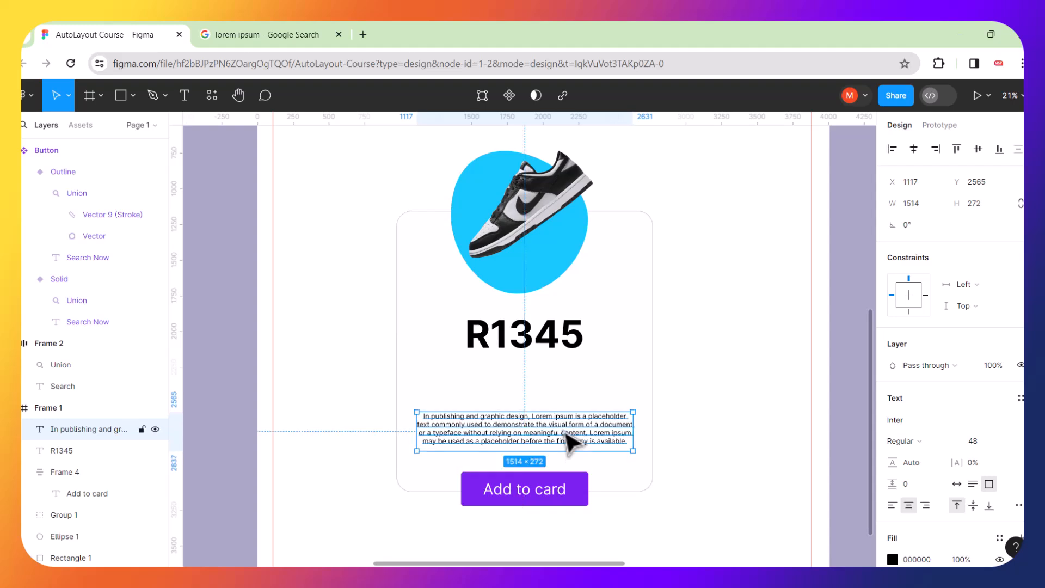
Duplicate the price text directly below the original, at about Y 2180, and change the copy's text to "Nike Air 2.0".
{"action": "left_click", "coordinate": [538, 355]}
{"action": "key", "text": "ctrl+d"}
{"action": "left_click_drag", "start_coordinate": [539, 357], "coordinate": [535, 395]}
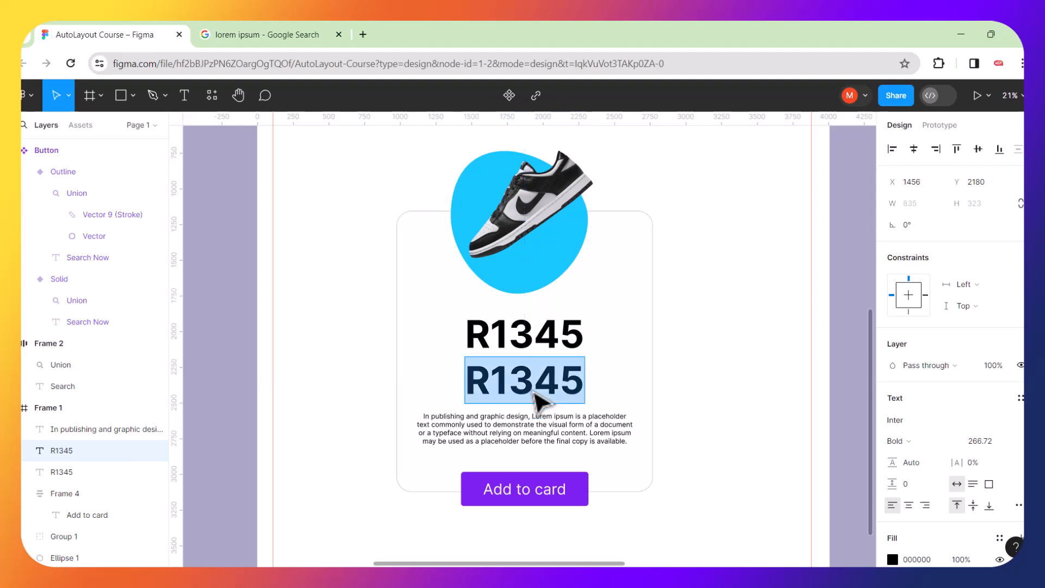
{"action": "type", "text": "Nike"}
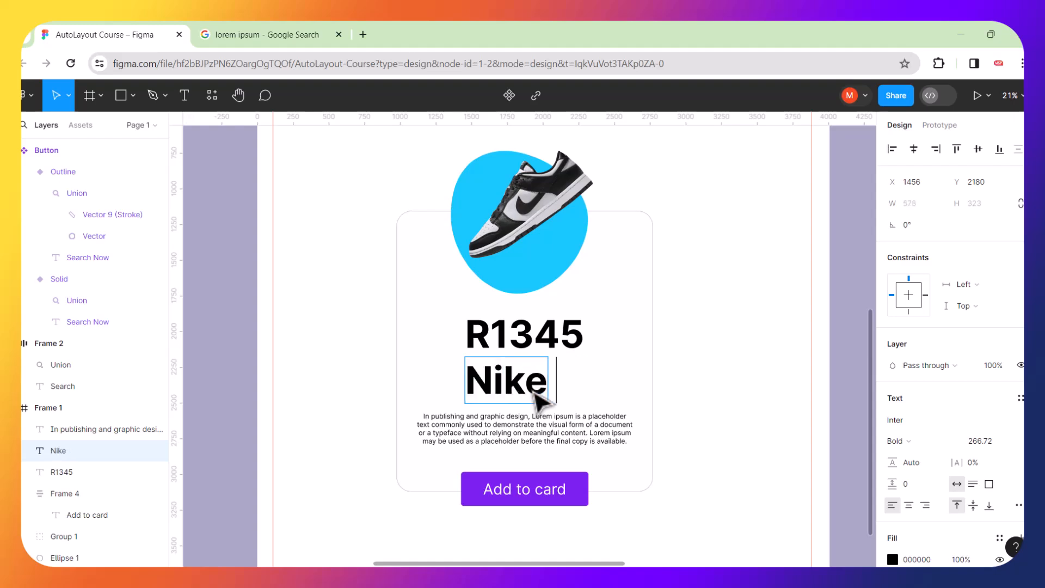
{"action": "type", "text": " Air"}
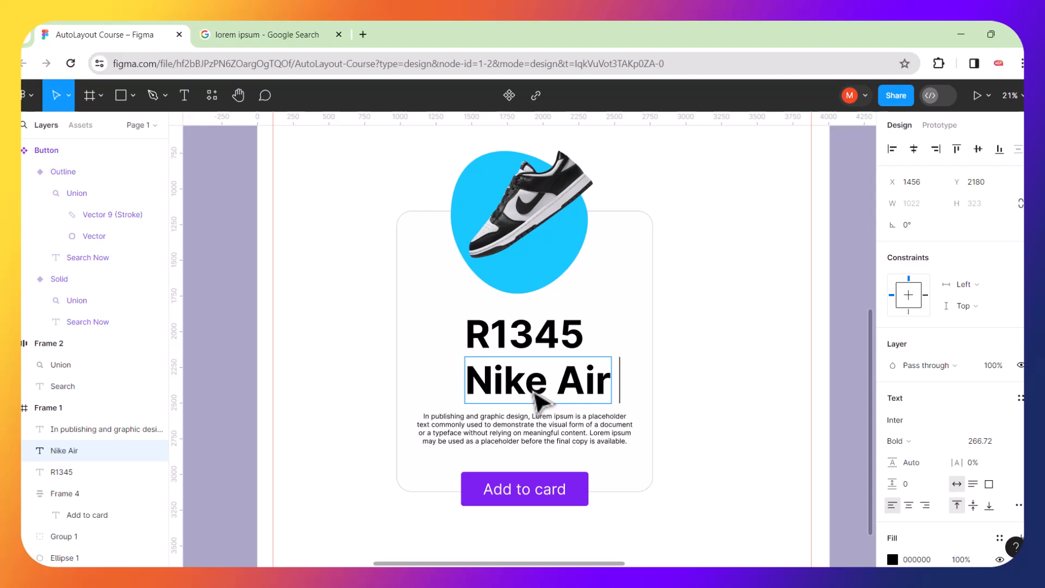
{"action": "type", "text": " 2.0"}
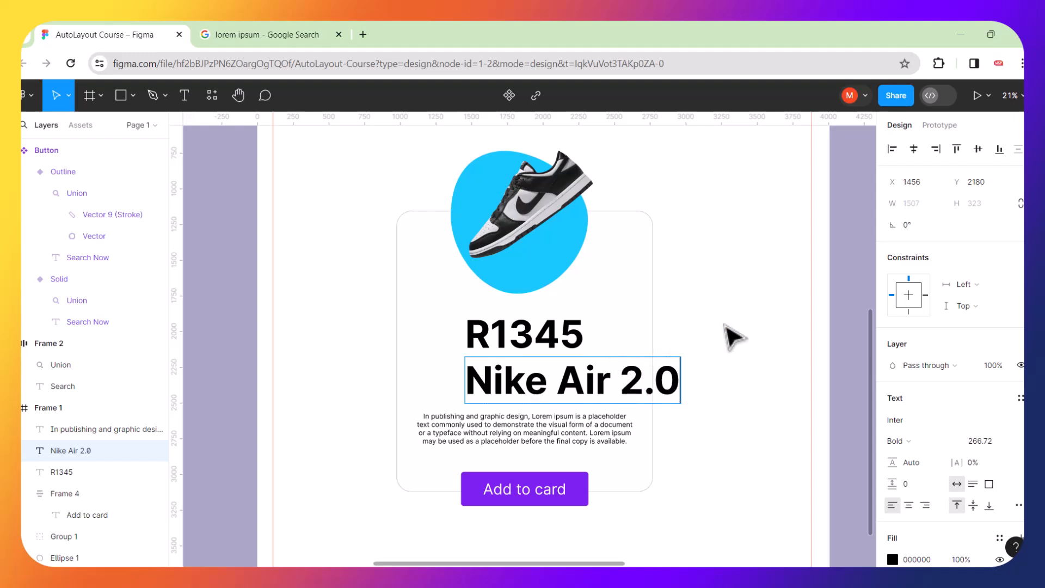
{"action": "key", "text": "Escape"}
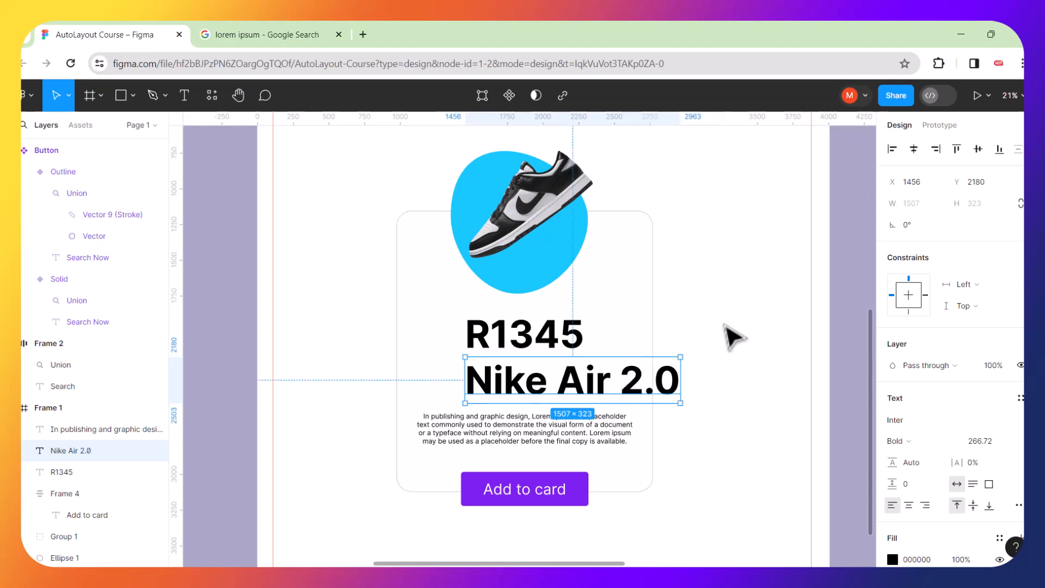
Shorten the product title to "Nike Air" and center it under the price, at about X 1355.
{"action": "left_click_drag", "start_coordinate": [597, 383], "coordinate": [630, 379]}
{"action": "double_click", "coordinate": [596, 386]}
{"action": "left_click", "coordinate": [580, 381]}
{"action": "key", "text": "BackSpace"}
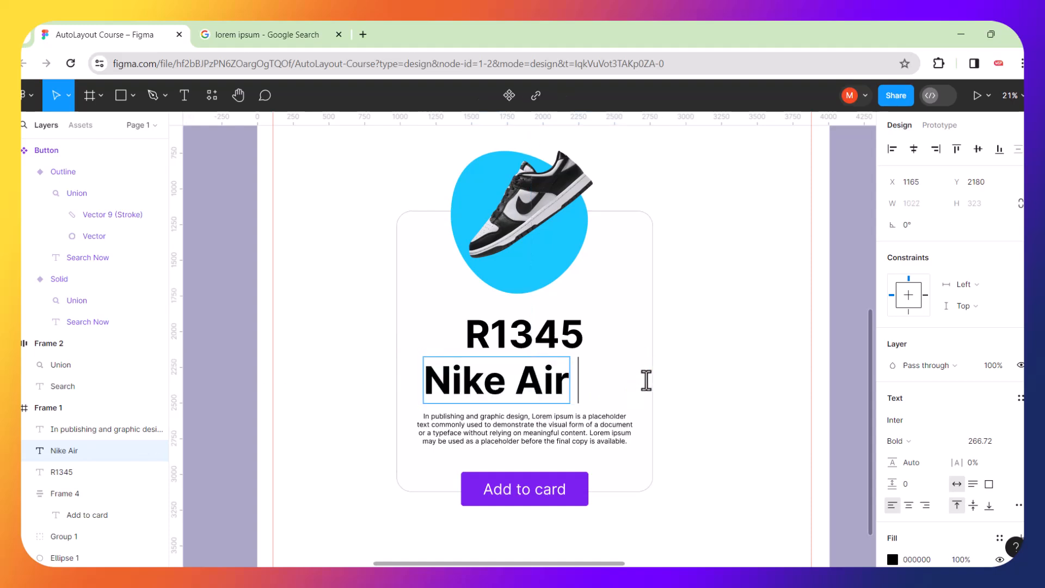
{"action": "key", "text": "Escape"}
{"action": "left_click_drag", "start_coordinate": [560, 384], "coordinate": [587, 379]}
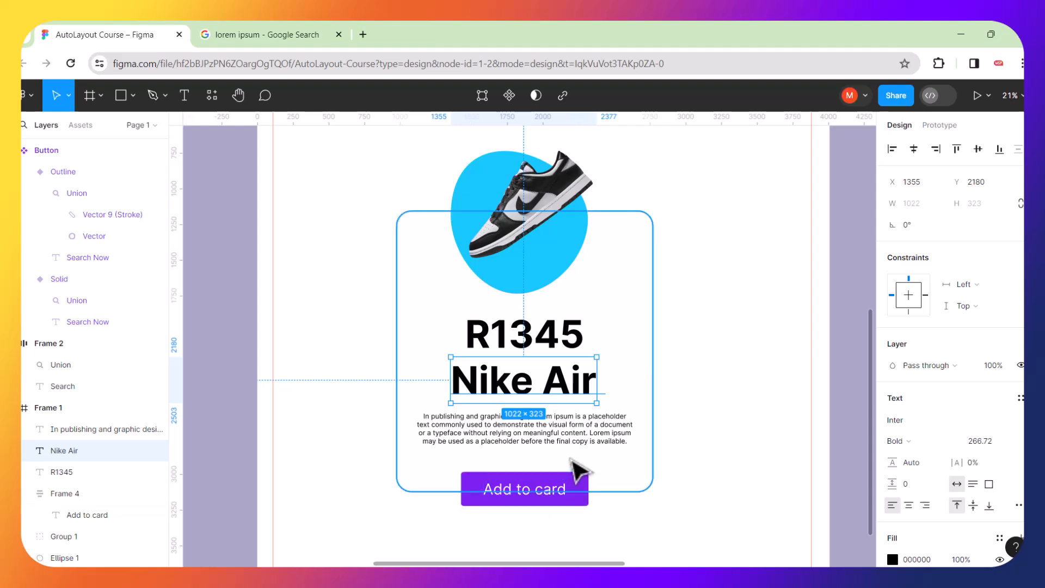
{"action": "left_click", "coordinate": [715, 443]}
Draw a rectangle beside the card's upper right and narrow it to about 169 × 380.
{"action": "left_click", "coordinate": [569, 346]}
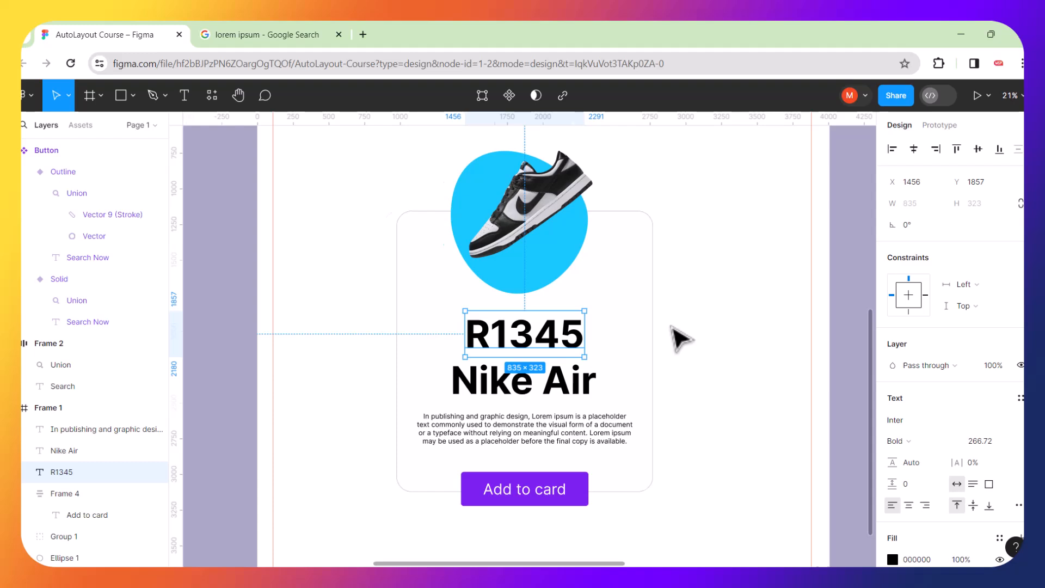
{"action": "scroll", "coordinate": [681, 338], "scroll_direction": "right", "scroll_amount": 2}
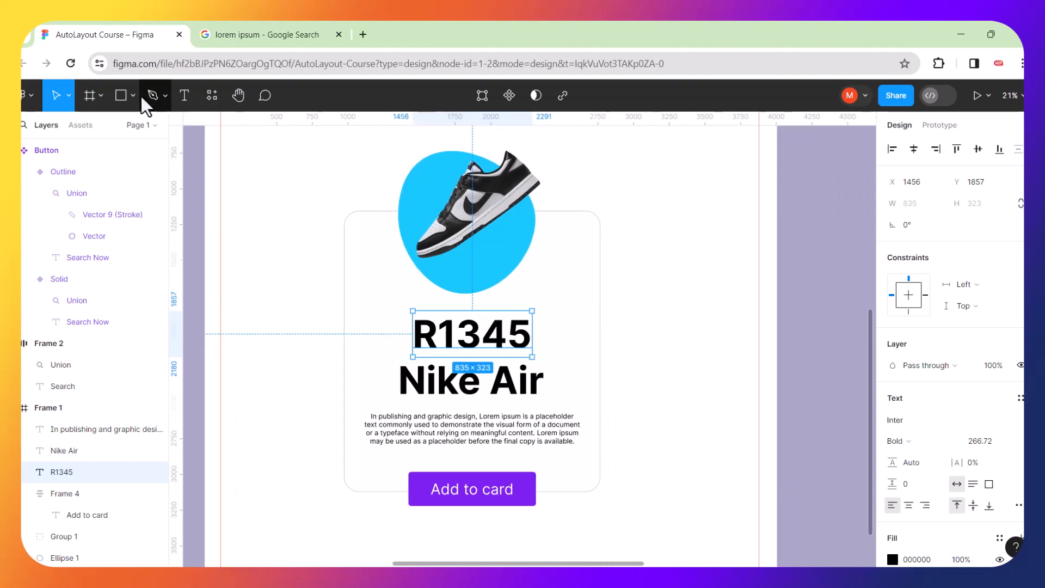
{"action": "left_click", "coordinate": [121, 96]}
{"action": "left_click_drag", "start_coordinate": [625, 198], "coordinate": [663, 252]}
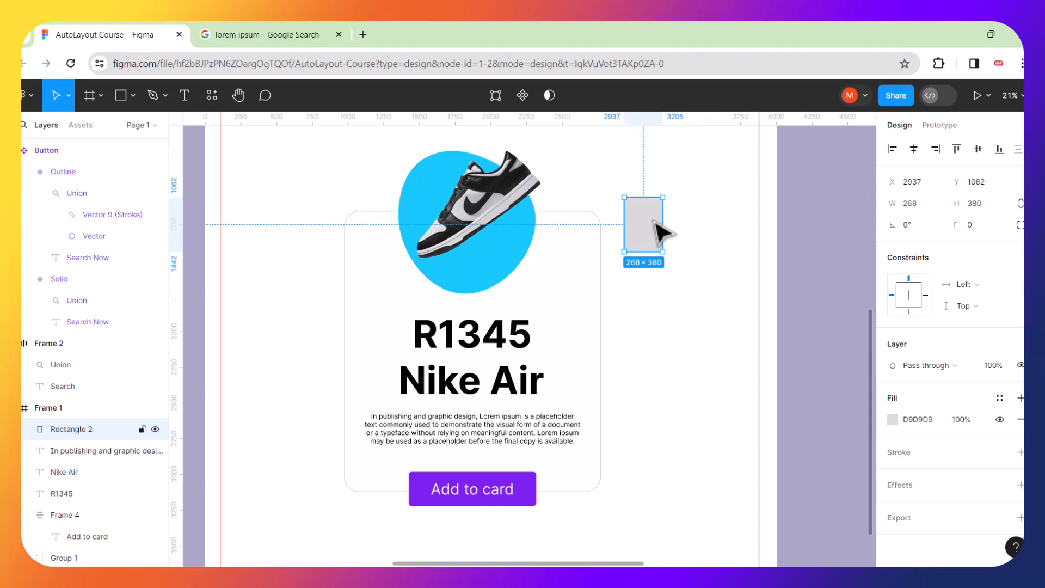
{"action": "left_click_drag", "start_coordinate": [662, 220], "coordinate": [649, 221]}
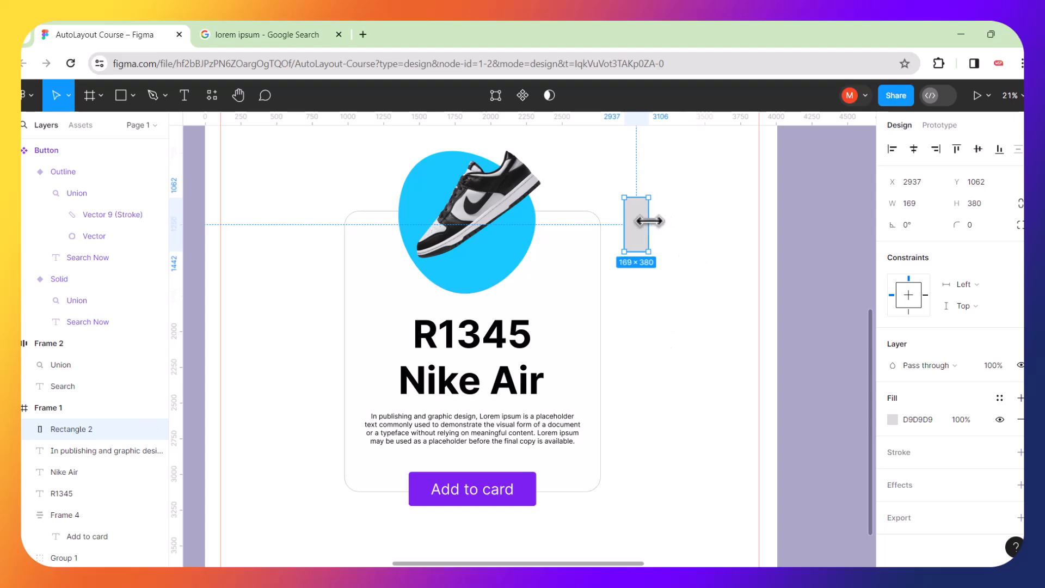
Fill the new rectangle with the purple 7B21EF sampled from the "Add to card" button.
{"action": "left_click", "coordinate": [893, 419]}
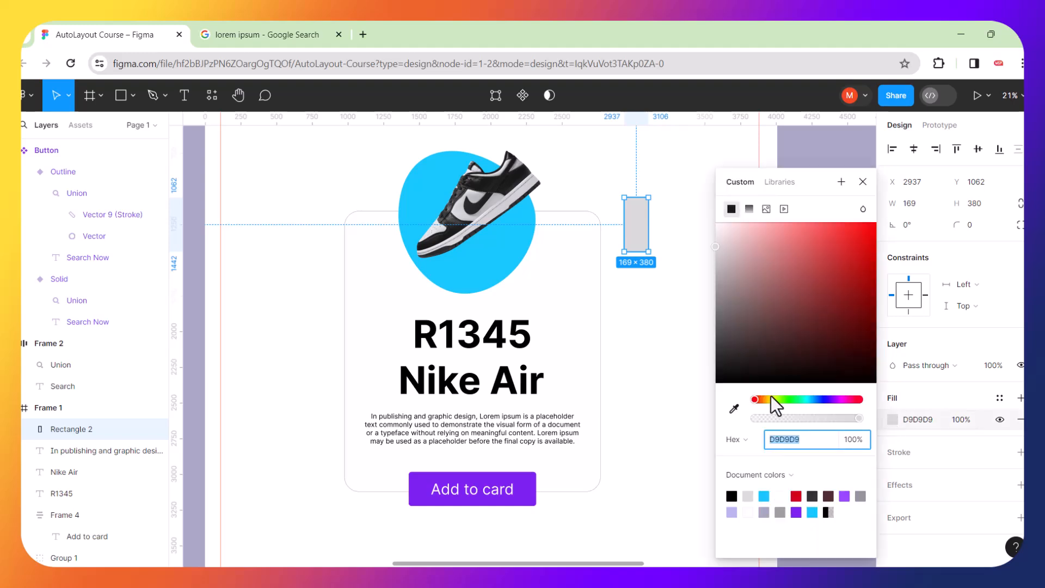
{"action": "left_click", "coordinate": [733, 409]}
{"action": "left_click", "coordinate": [531, 486]}
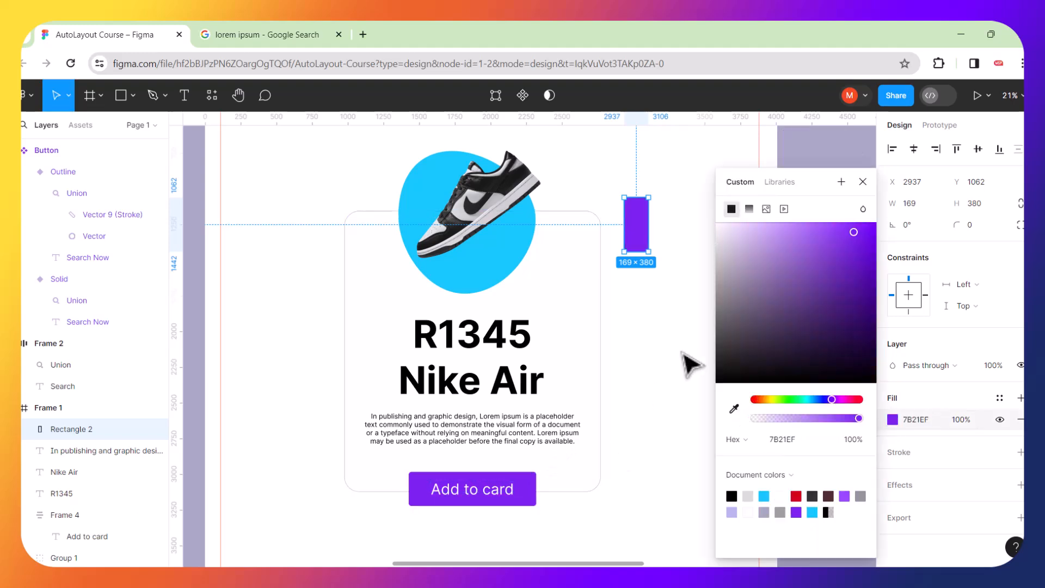
{"action": "left_click", "coordinate": [691, 365]}
Move the purple rectangle slightly lower beside the card, to about X 2935, Y 1180.
{"action": "scroll", "coordinate": [708, 226], "scroll_direction": "up", "scroll_amount": 1}
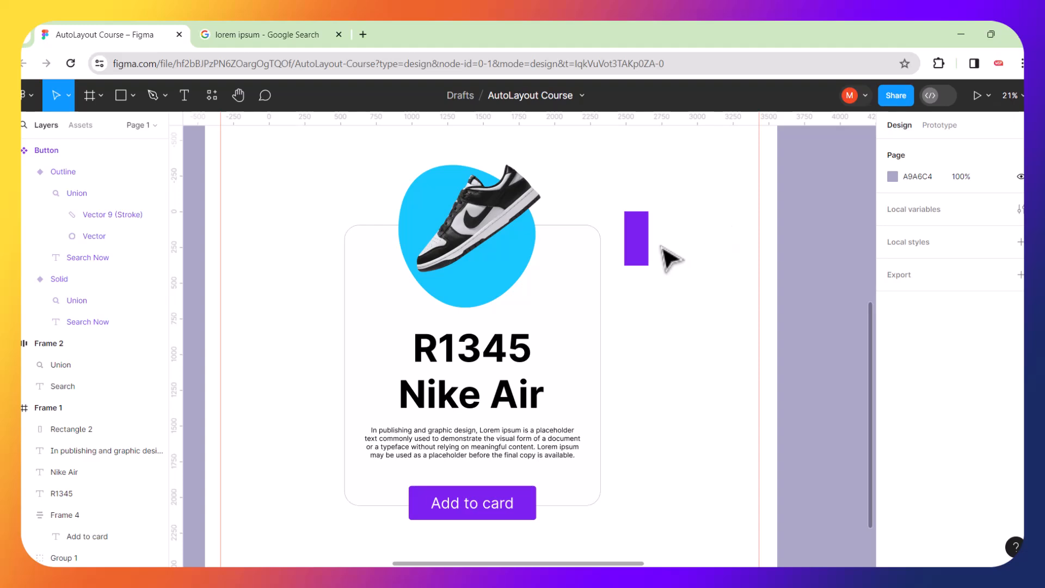
{"action": "scroll", "coordinate": [671, 258], "scroll_direction": "up", "scroll_amount": 5}
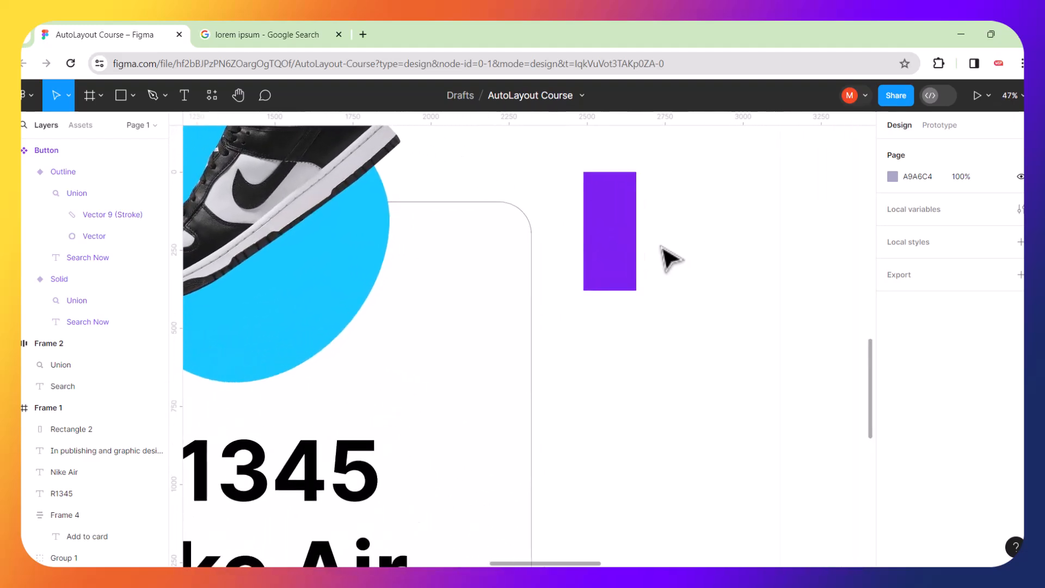
{"action": "scroll", "coordinate": [671, 258], "scroll_direction": "left", "scroll_amount": 1}
{"action": "scroll", "coordinate": [671, 259], "scroll_direction": "left", "scroll_amount": 4}
{"action": "left_click", "coordinate": [669, 294]}
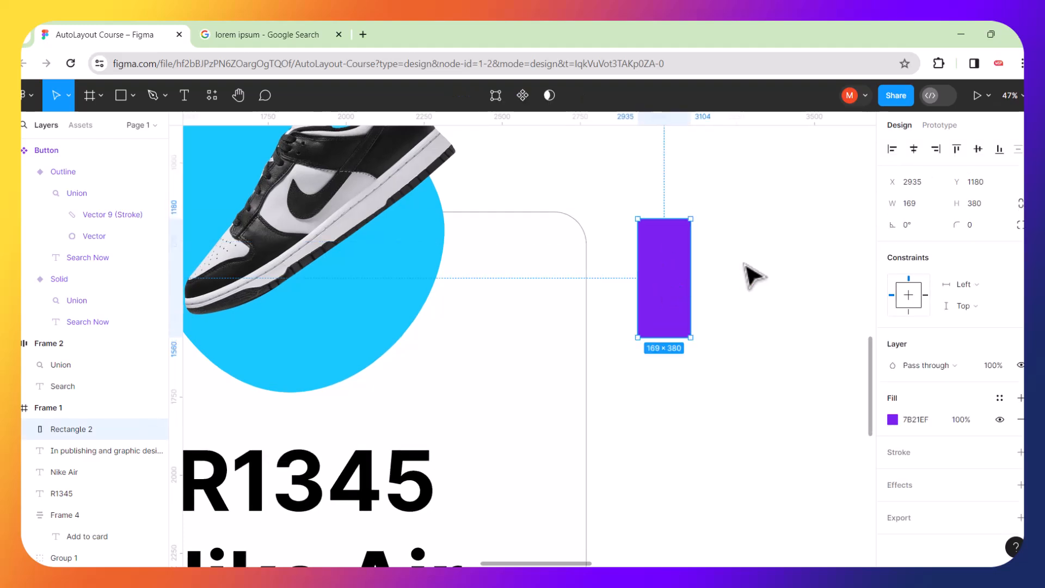
Search Google in a new browser tab for "color palette generator from hex" and open the ColorSpace website.
{"action": "left_click", "coordinate": [363, 34]}
{"action": "left_click", "coordinate": [401, 316]}
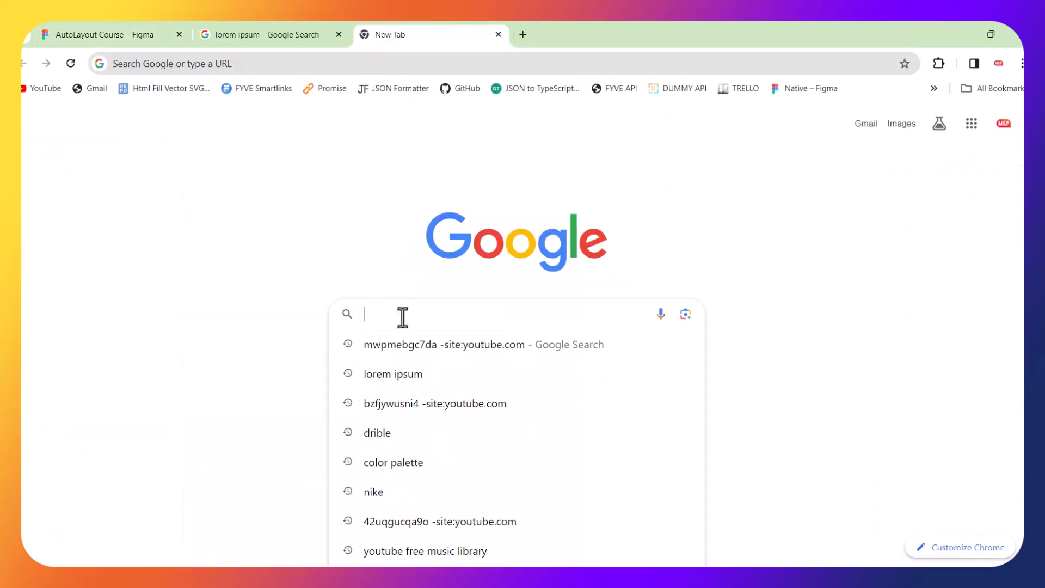
{"action": "type", "text": "color pa"}
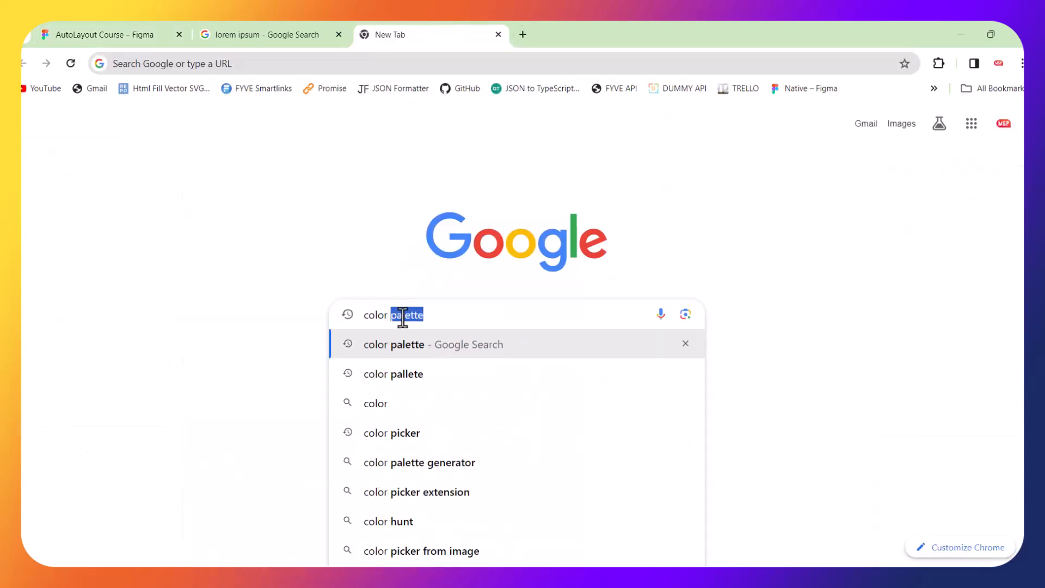
{"action": "type", "text": "llete g"}
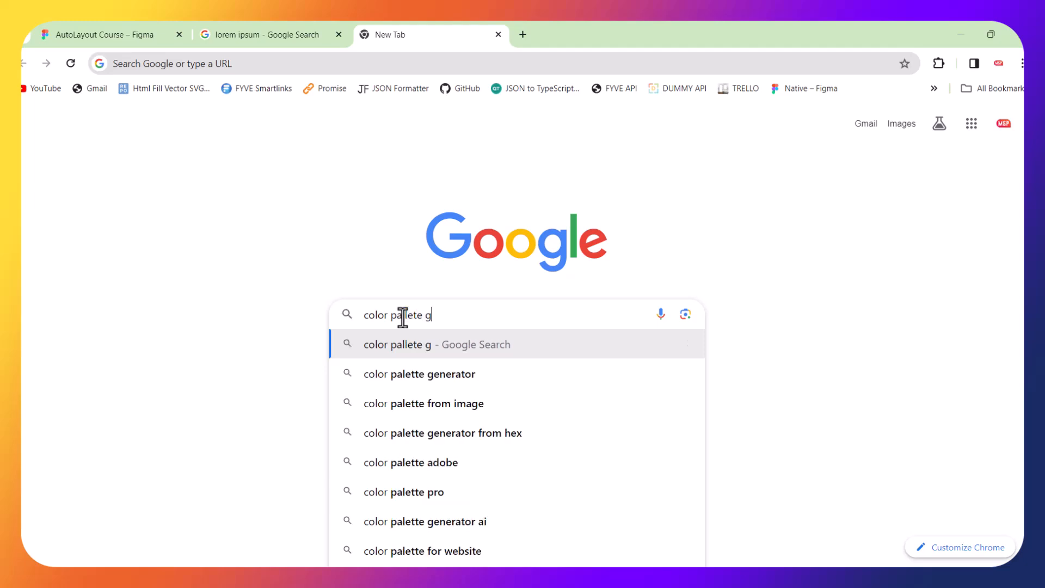
{"action": "type", "text": "enerat"}
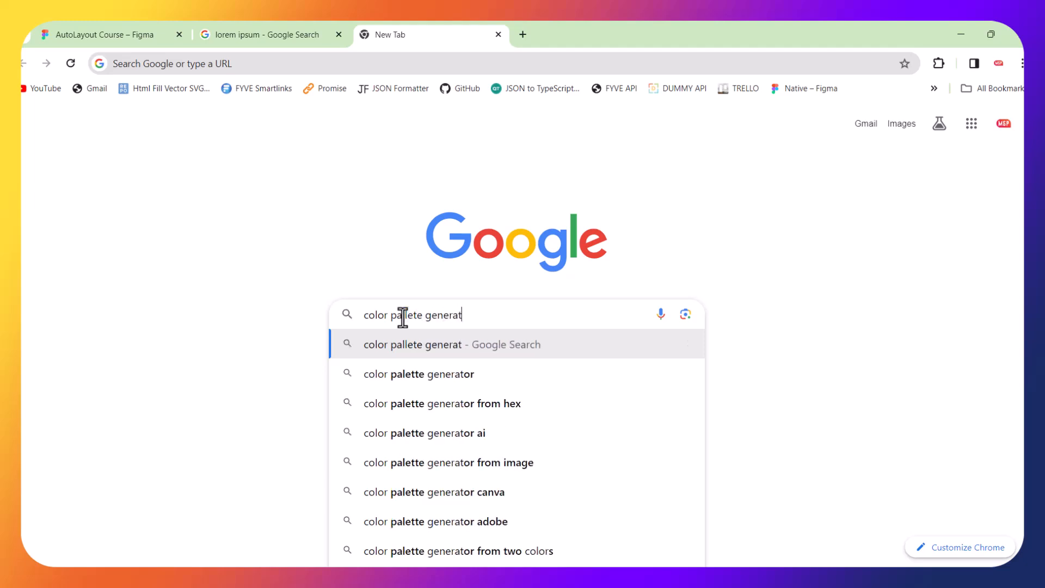
{"action": "left_click", "coordinate": [437, 407]}
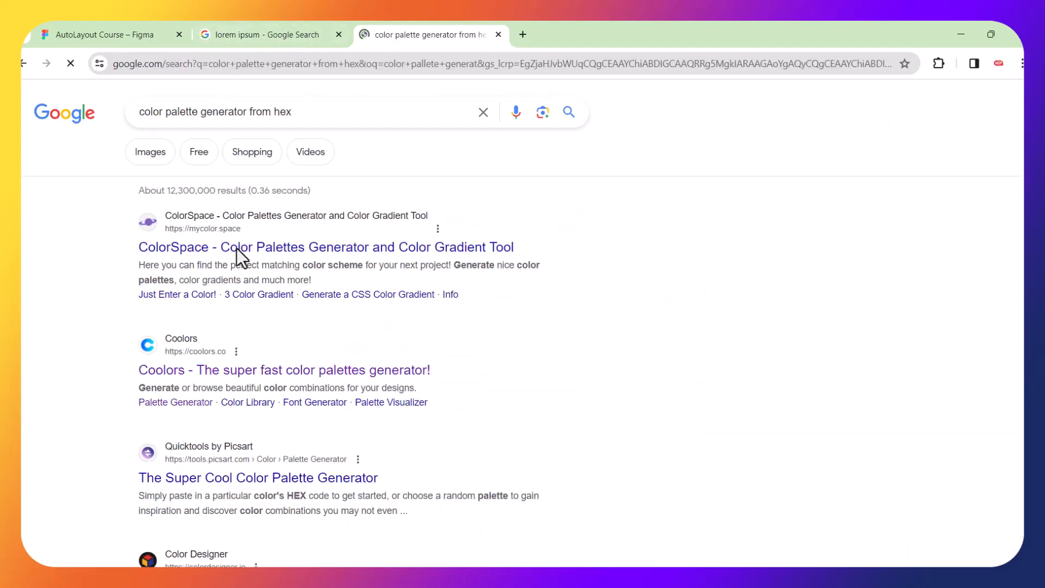
{"action": "left_click", "coordinate": [237, 250]}
Switch back to Figma and copy the hex code 7B21EF of the purple rectangle's fill.
{"action": "left_click", "coordinate": [133, 30]}
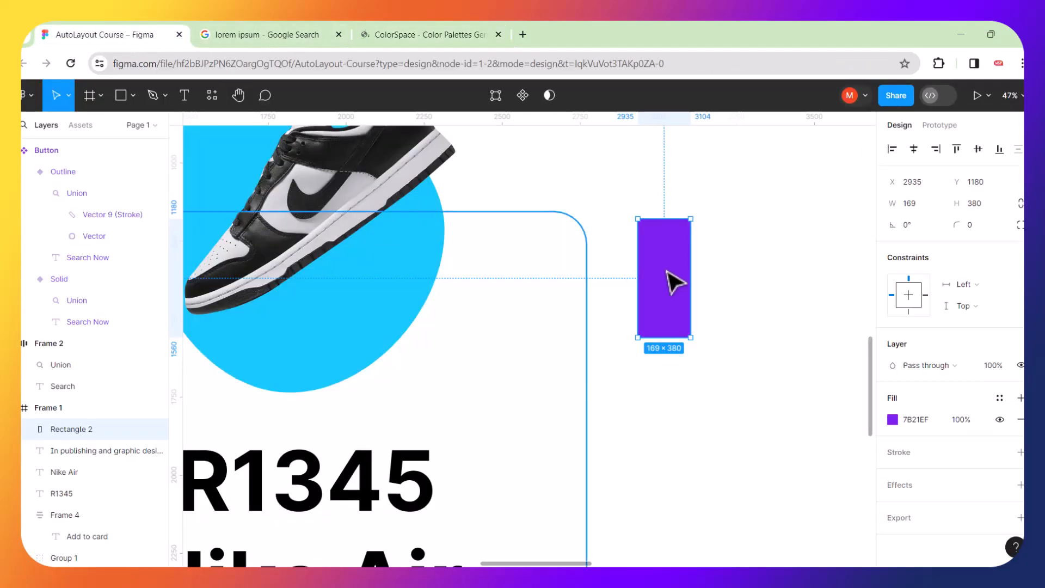
{"action": "left_click", "coordinate": [912, 419]}
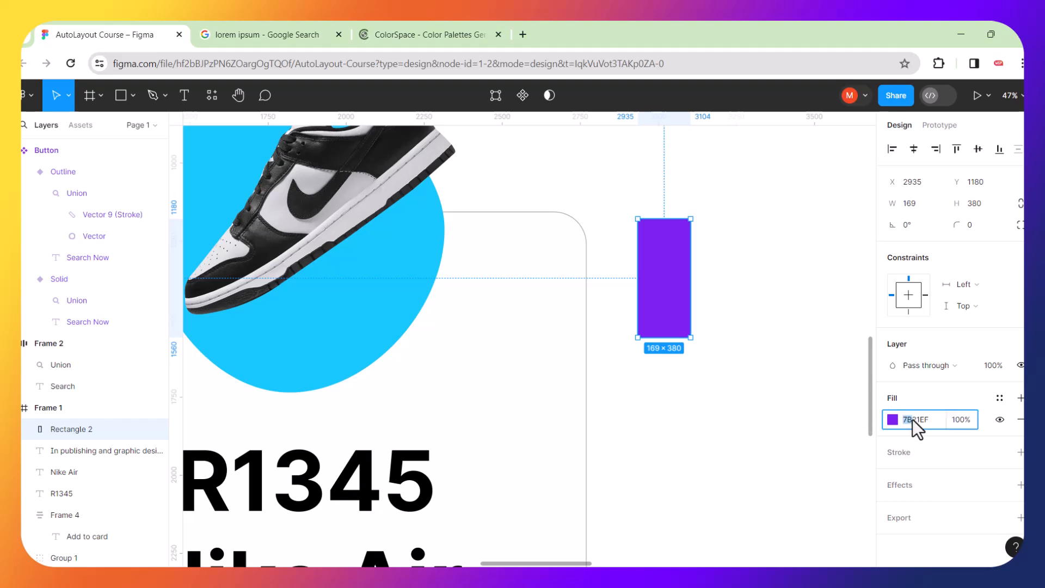
{"action": "left_click_drag", "start_coordinate": [931, 417], "coordinate": [897, 417]}
{"action": "key", "text": "ctrl+c"}
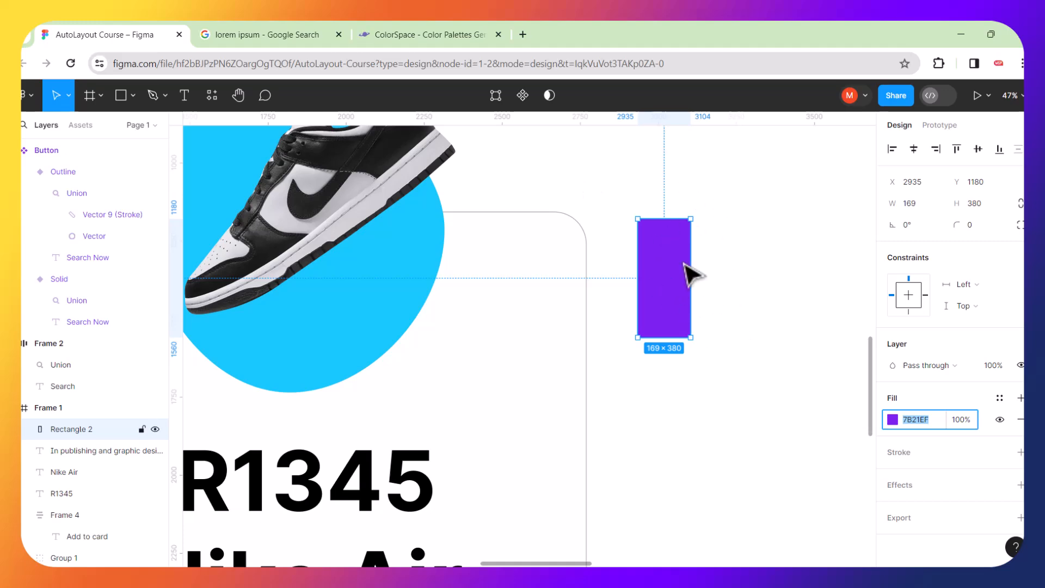
Switch to ColorSpace and generate color palettes from the copied color #7B21EF.
{"action": "left_click", "coordinate": [440, 35]}
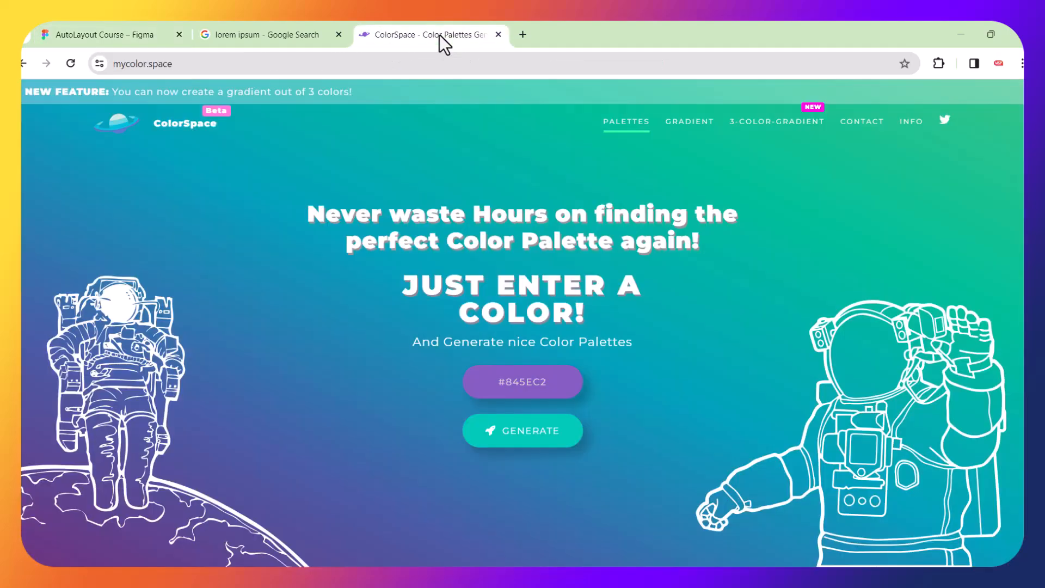
{"action": "left_click", "coordinate": [552, 381]}
{"action": "key", "text": "ctrl+v"}
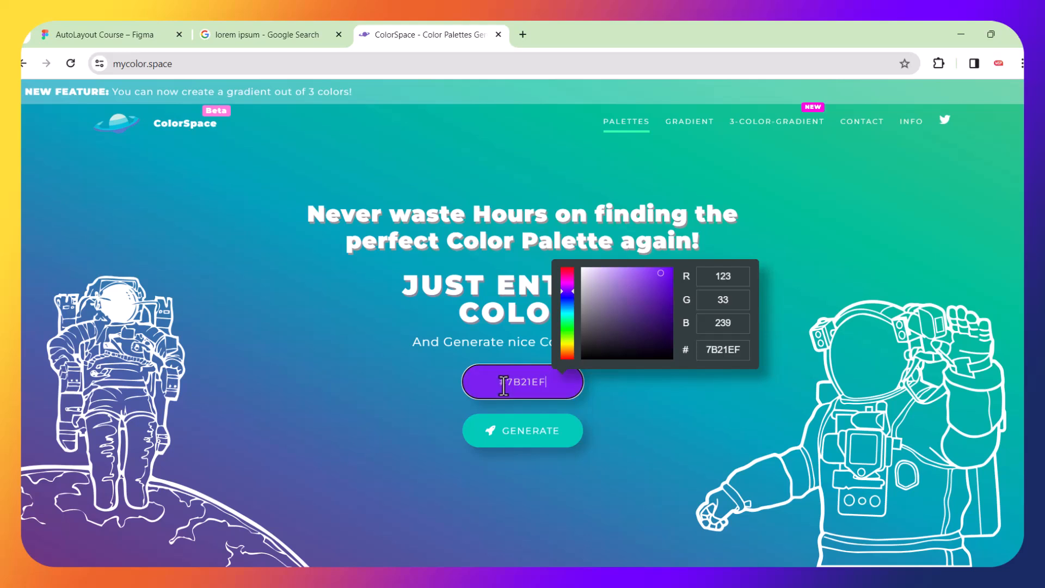
{"action": "type", "text": "#"}
{"action": "key", "text": "BackSpace"}
{"action": "key", "text": "Return"}
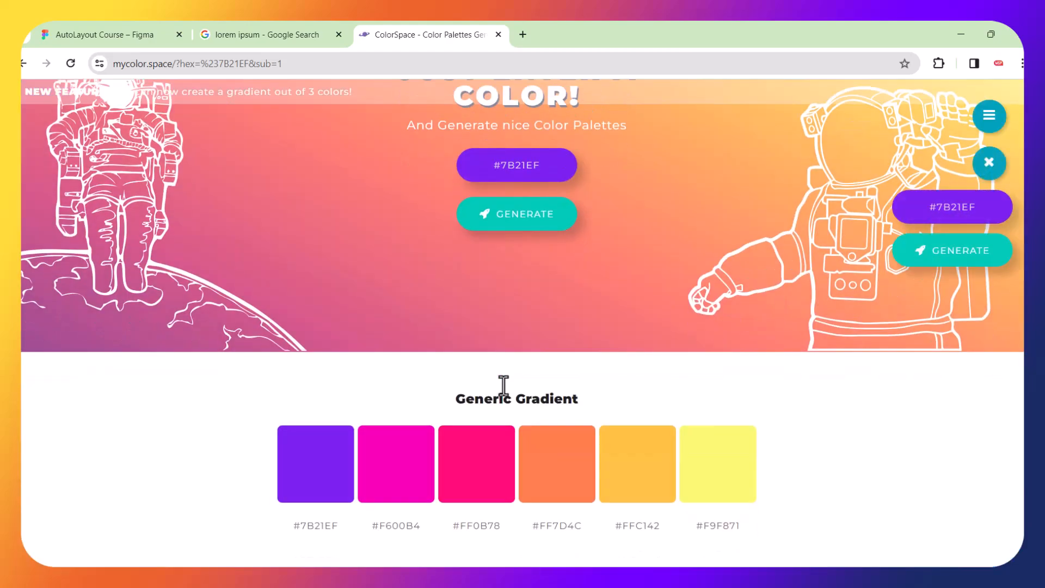
Examine the palettes generated from #7B21EF down to the Grey Friends and Dotting palettes.
{"action": "scroll", "coordinate": [503, 386], "scroll_direction": "down", "scroll_amount": 4}
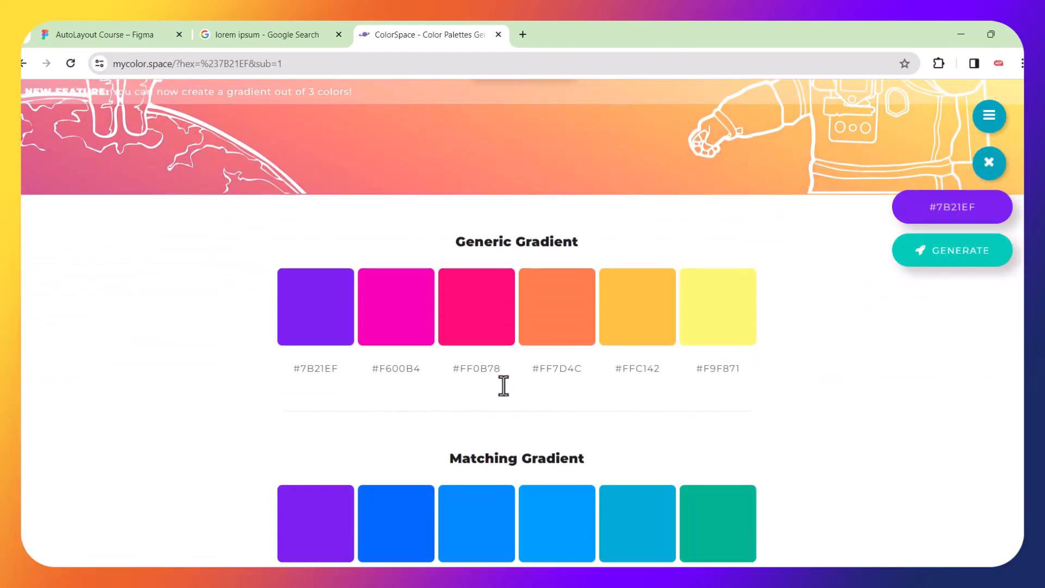
{"action": "scroll", "coordinate": [503, 386], "scroll_direction": "down", "scroll_amount": 1}
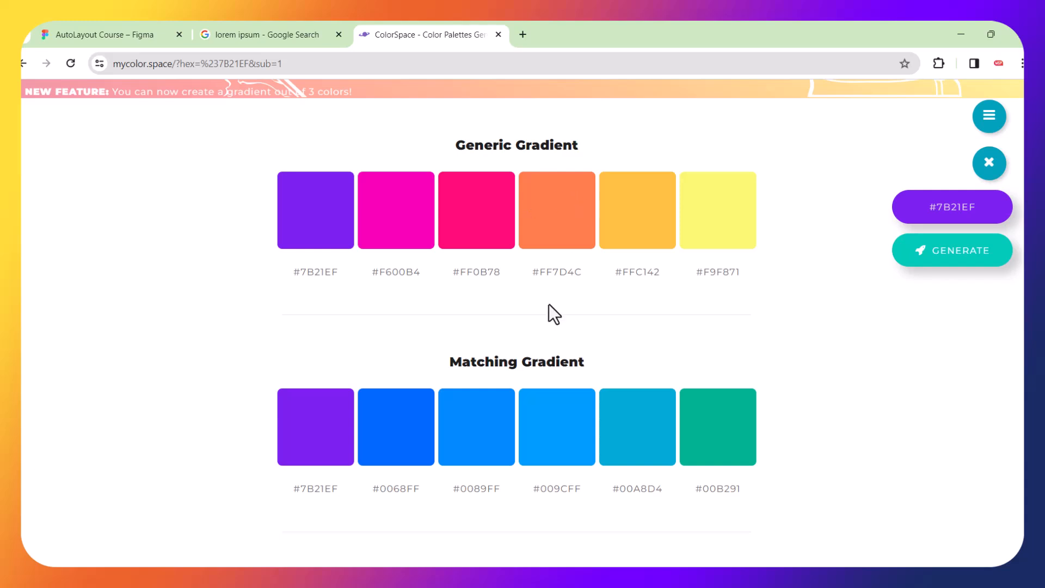
{"action": "scroll", "coordinate": [547, 311], "scroll_direction": "down", "scroll_amount": 5}
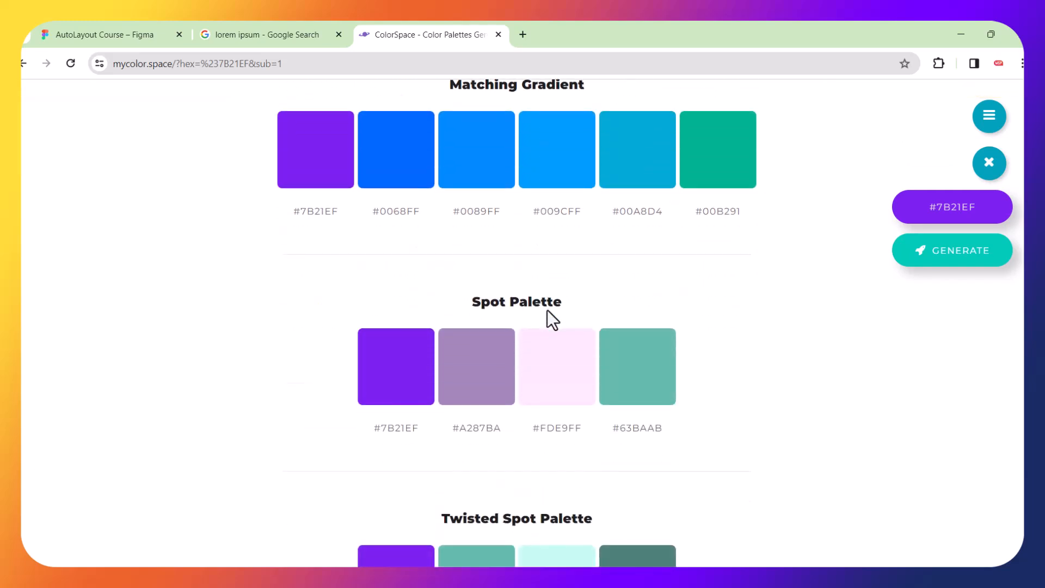
{"action": "scroll", "coordinate": [551, 374], "scroll_direction": "down", "scroll_amount": 9}
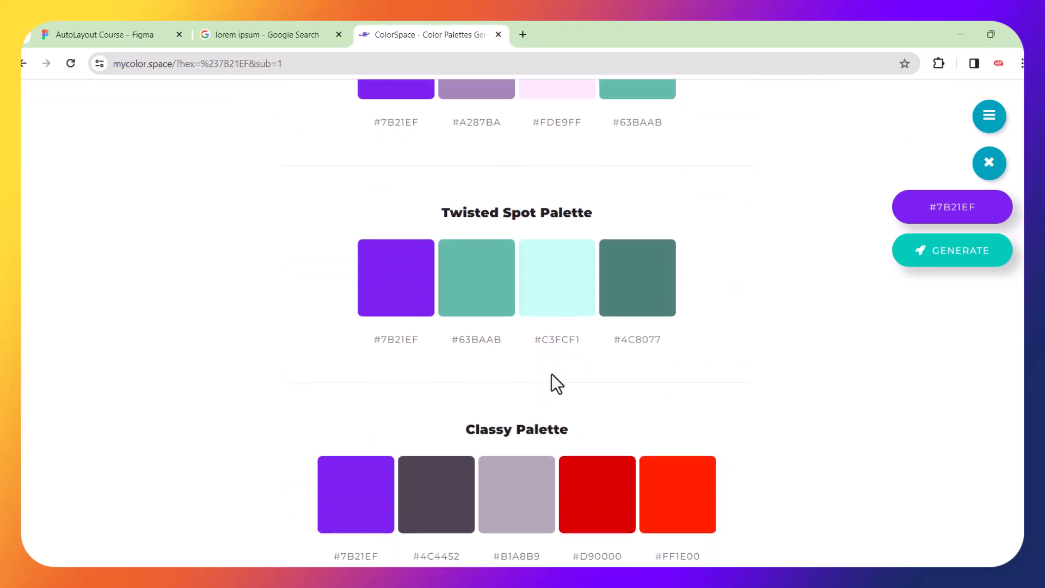
{"action": "scroll", "coordinate": [551, 374], "scroll_direction": "down", "scroll_amount": 4}
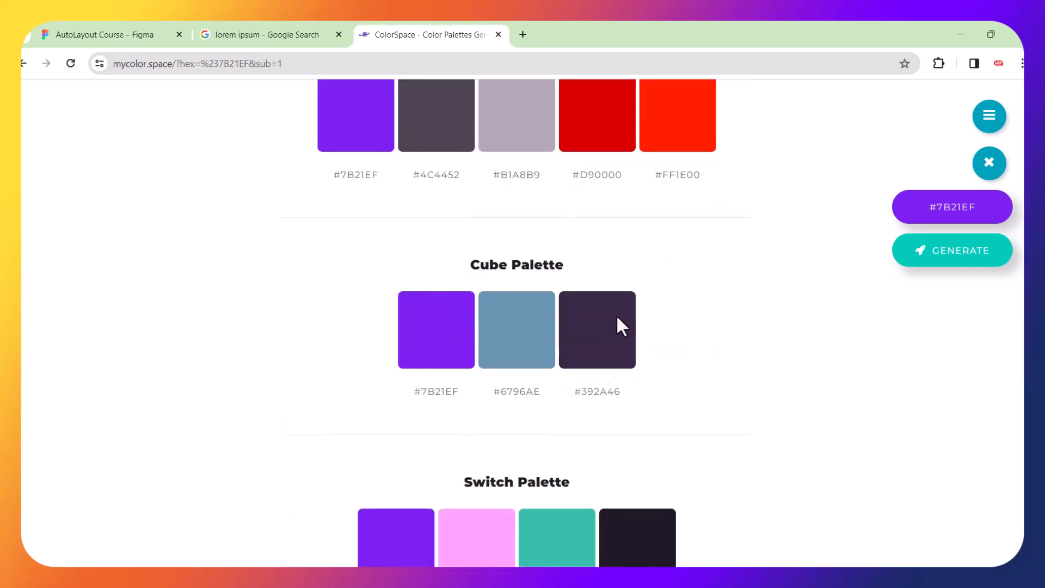
{"action": "scroll", "coordinate": [527, 406], "scroll_direction": "down", "scroll_amount": 3}
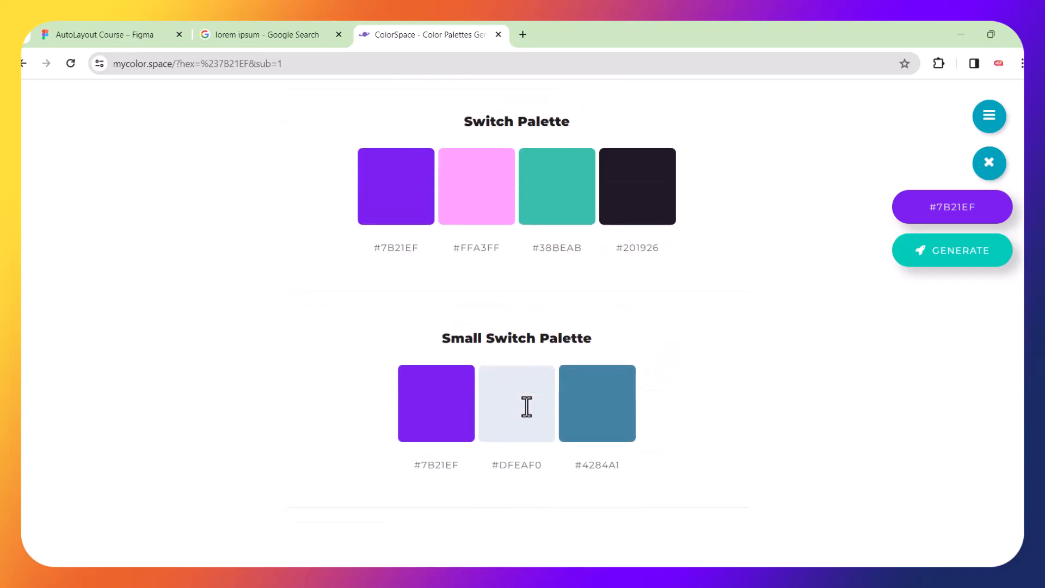
{"action": "scroll", "coordinate": [527, 407], "scroll_direction": "down", "scroll_amount": 5}
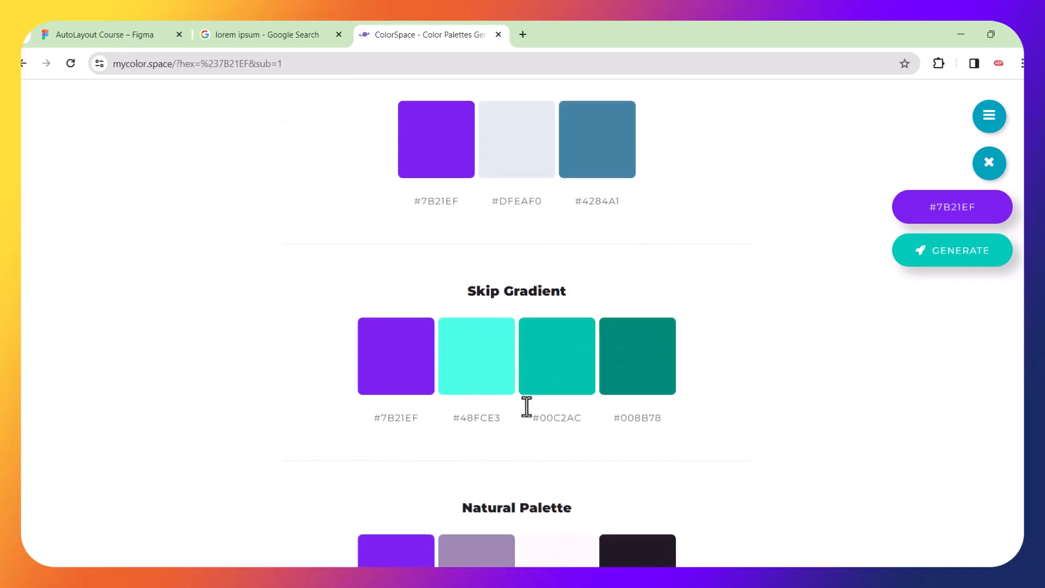
{"action": "scroll", "coordinate": [527, 406], "scroll_direction": "down", "scroll_amount": 9}
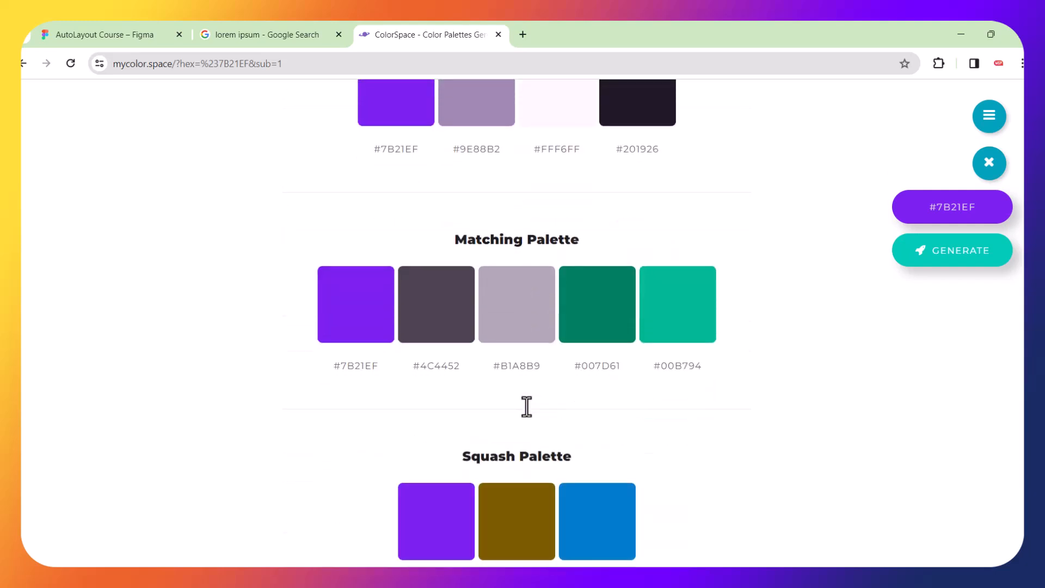
{"action": "scroll", "coordinate": [526, 406], "scroll_direction": "down", "scroll_amount": 3}
{"action": "scroll", "coordinate": [527, 406], "scroll_direction": "down", "scroll_amount": 6}
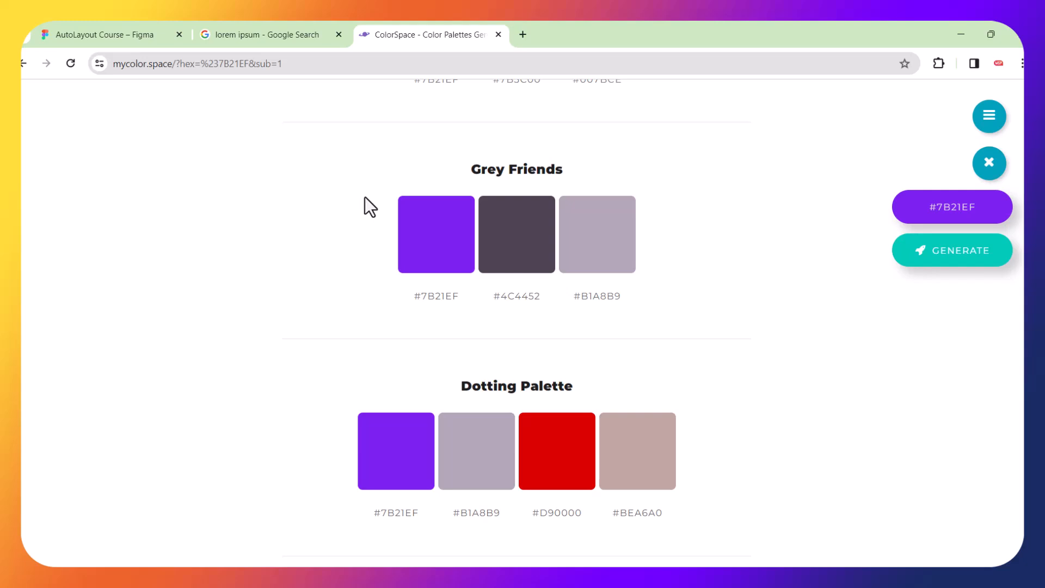
Select the hex code #4C4452 in the Grey Friends palette and switch to Figma.
{"action": "left_click", "coordinate": [462, 236]}
{"action": "left_click_drag", "start_coordinate": [539, 302], "coordinate": [492, 300]}
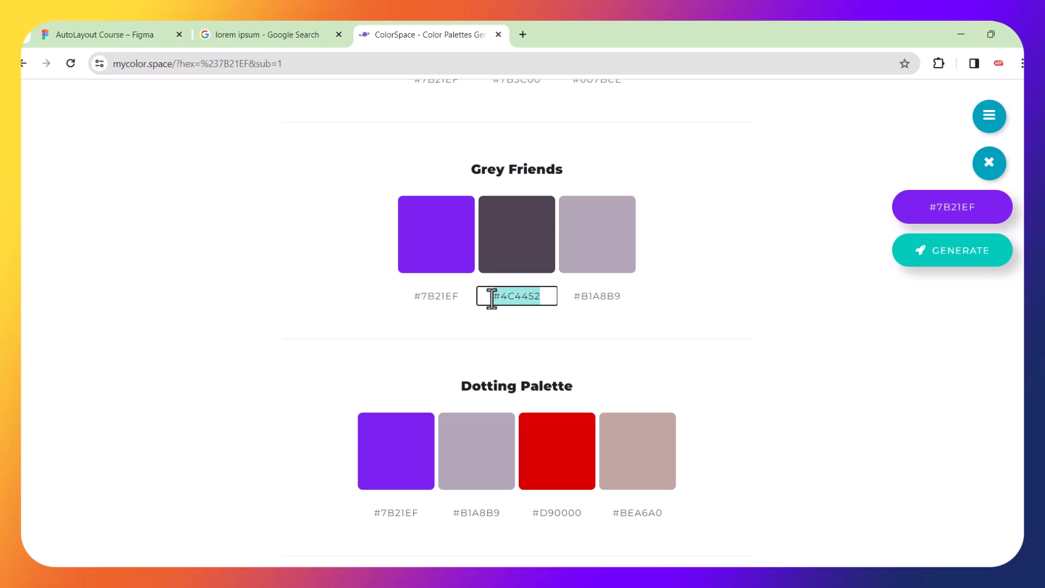
{"action": "left_click", "coordinate": [120, 27]}
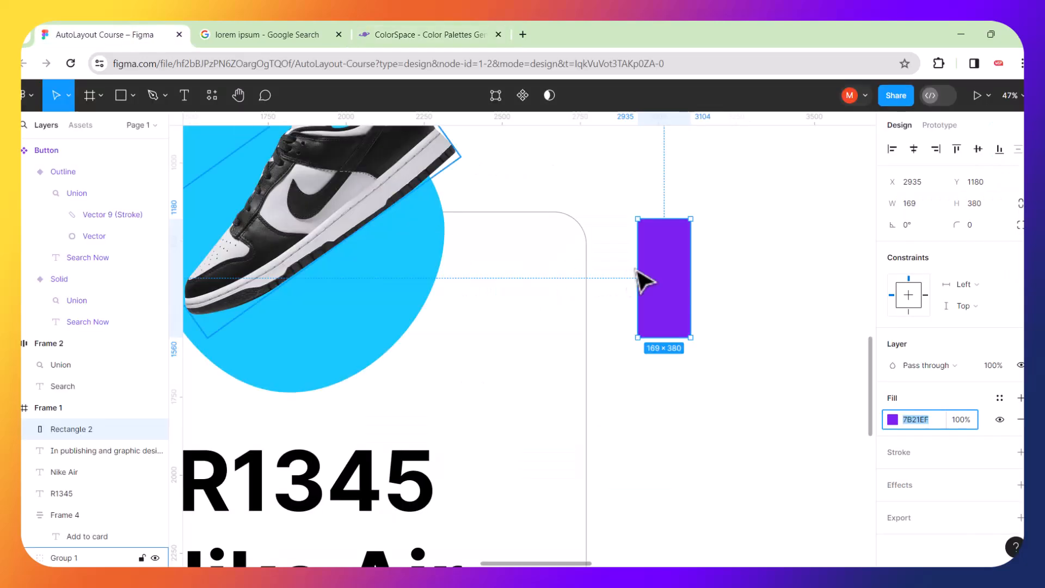
Duplicate the purple rectangle and place the copy beside it at X 3148, Y 1180.
{"action": "key", "text": "ctrl+d"}
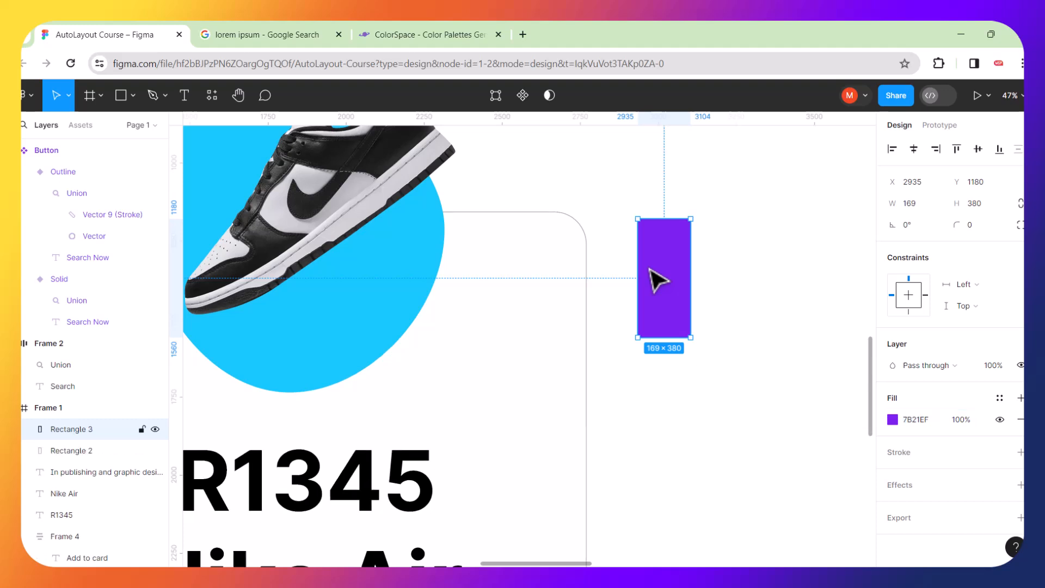
{"action": "left_click_drag", "start_coordinate": [650, 269], "coordinate": [718, 267]}
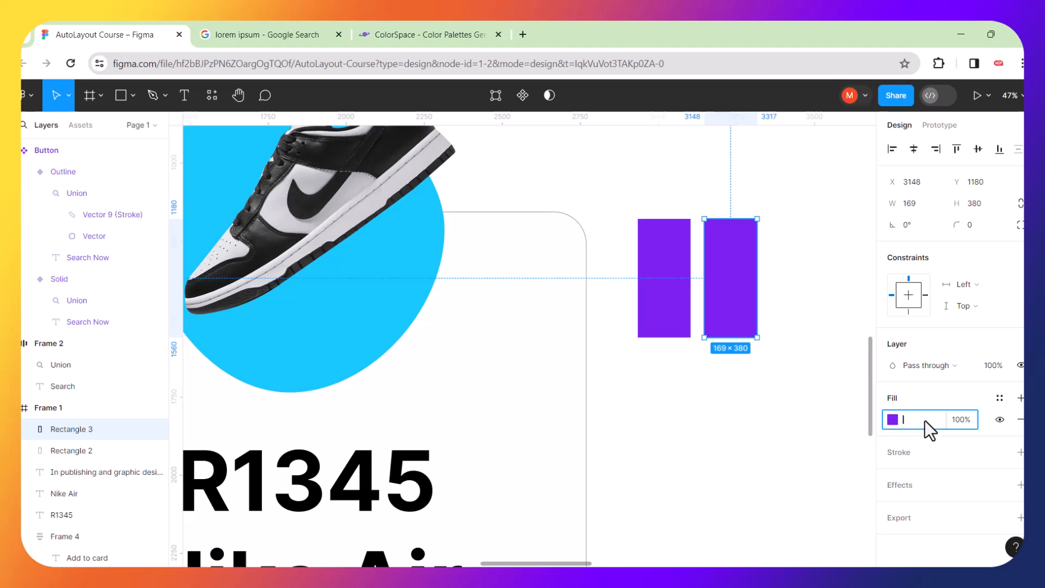
{"action": "left_click", "coordinate": [795, 425]}
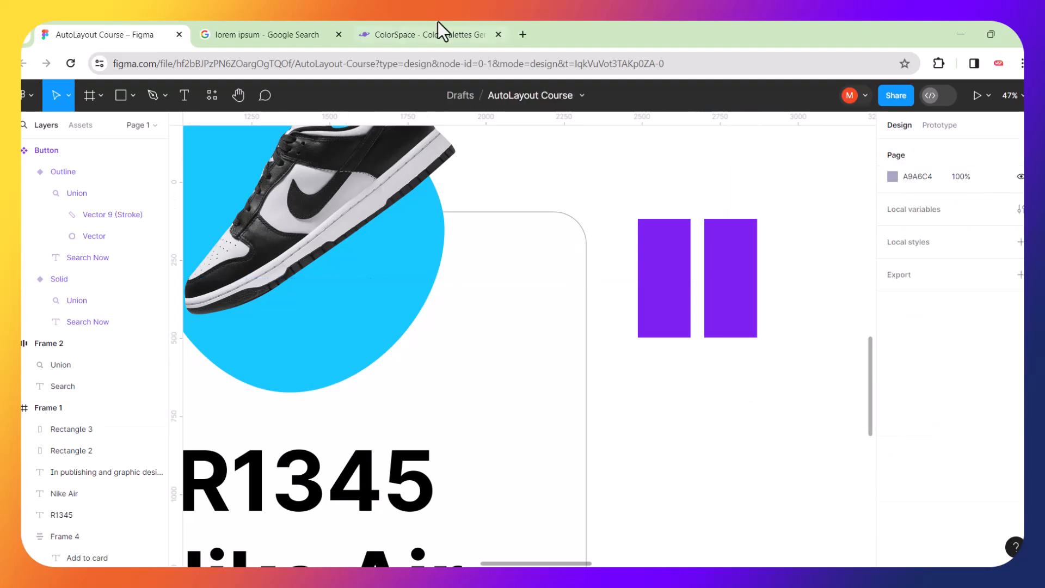
Switch to ColorSpace and copy the hex code #4C4452 from the Grey Friends palette.
{"action": "left_click", "coordinate": [428, 34]}
{"action": "left_click", "coordinate": [508, 294]}
{"action": "right_click", "coordinate": [512, 296]}
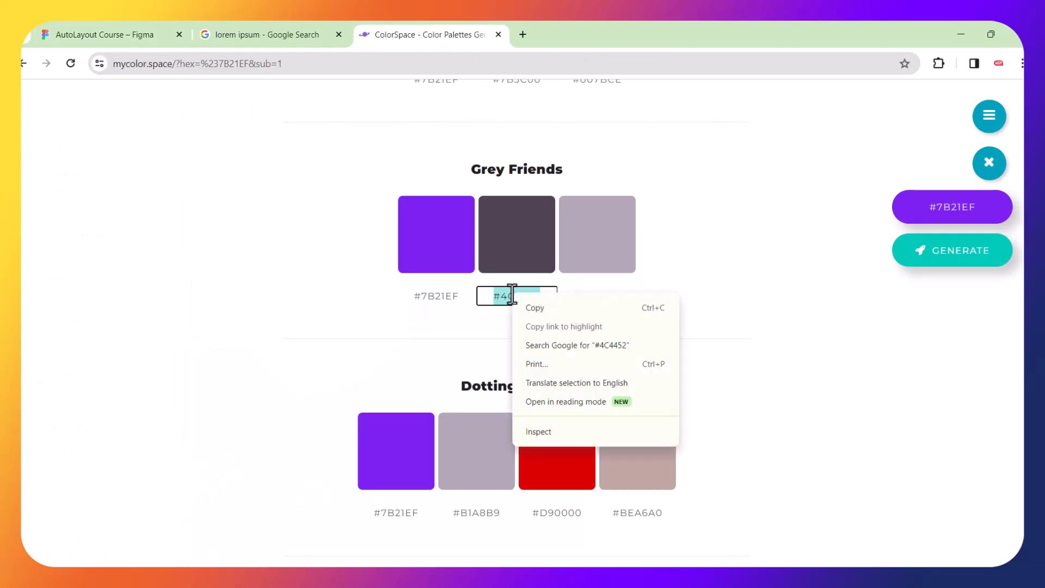
{"action": "left_click", "coordinate": [526, 305]}
In Figma, set the second rectangle's fill to 4C4452 and place a duplicate of it at X 3361, Y 1180.
{"action": "left_click", "coordinate": [133, 23]}
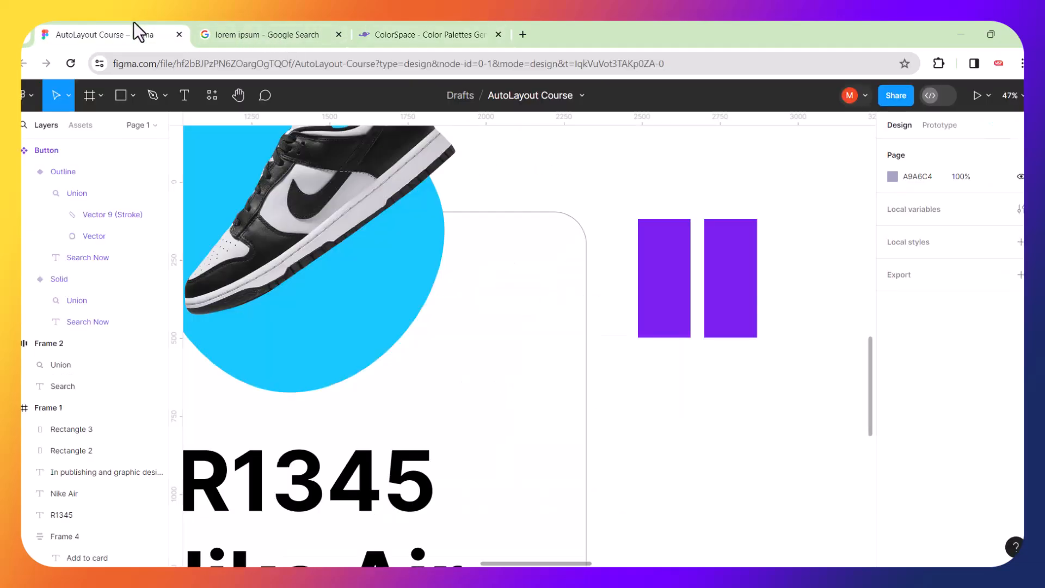
{"action": "left_click", "coordinate": [732, 264]}
{"action": "left_click", "coordinate": [920, 424]}
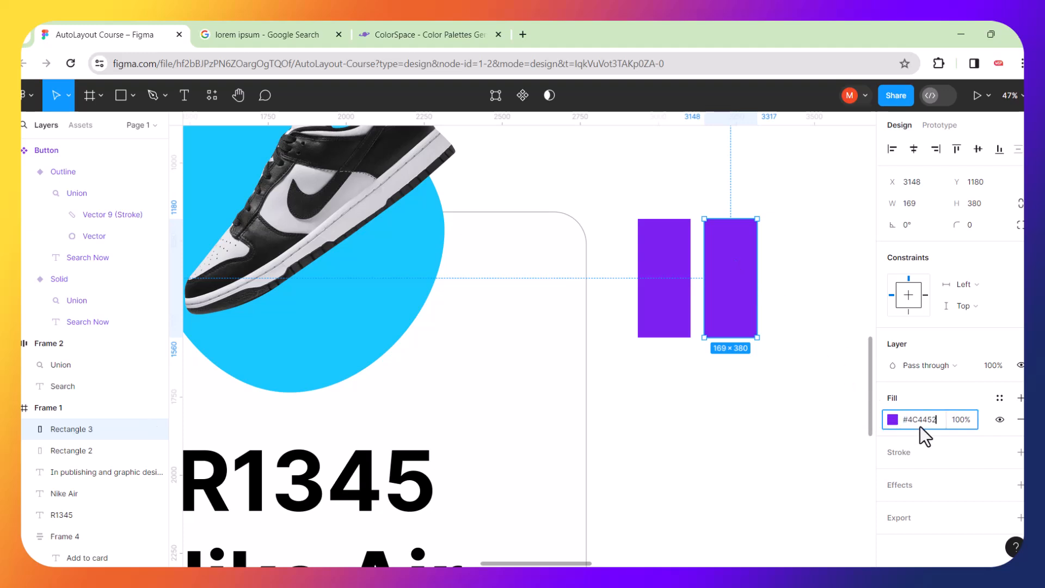
{"action": "key", "text": "Return"}
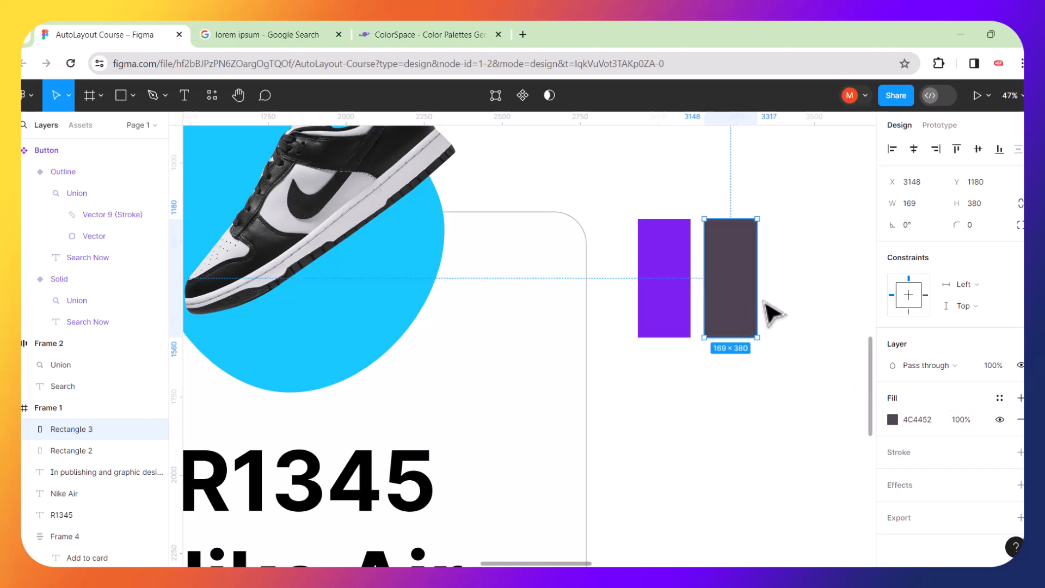
{"action": "key", "text": "ctrl+d"}
{"action": "left_click_drag", "start_coordinate": [730, 280], "coordinate": [800, 268]}
Switch to ColorSpace and copy the hex code #B1A8B9 from the Grey Friends palette.
{"action": "left_click", "coordinate": [307, 25]}
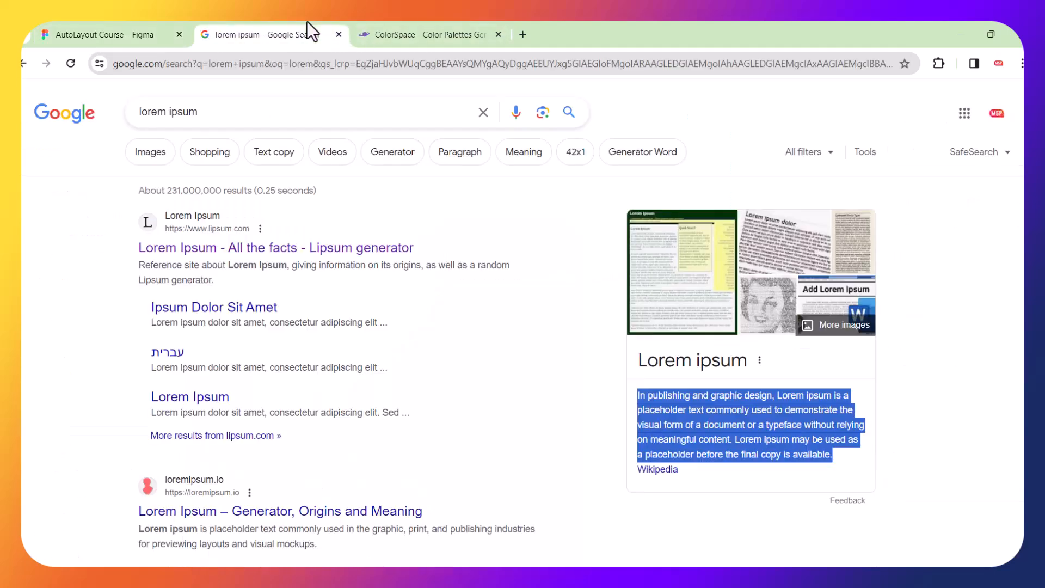
{"action": "left_click", "coordinate": [390, 30]}
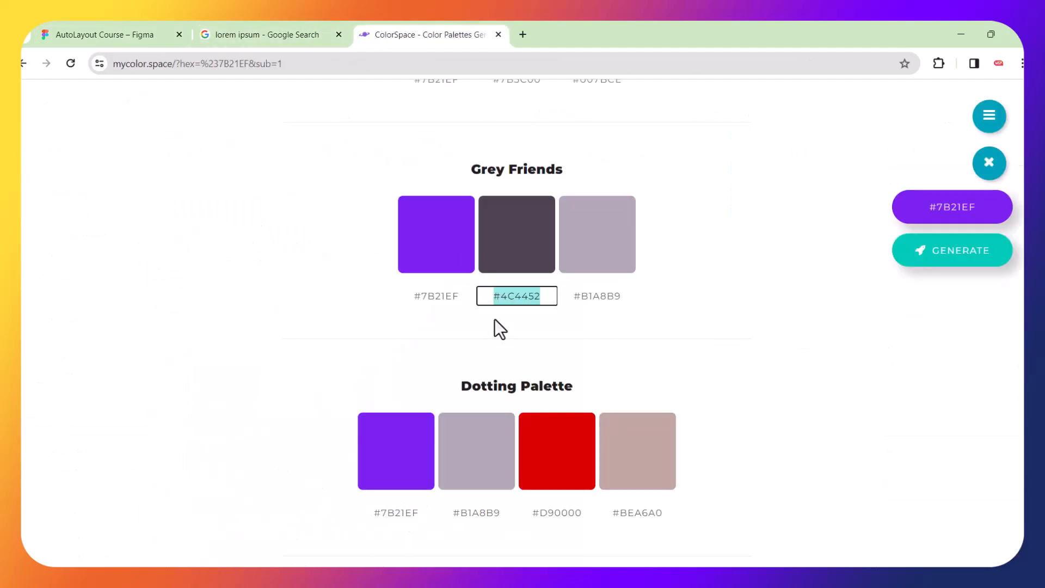
{"action": "left_click_drag", "start_coordinate": [573, 304], "coordinate": [581, 306]}
{"action": "triple_click", "coordinate": [580, 306]}
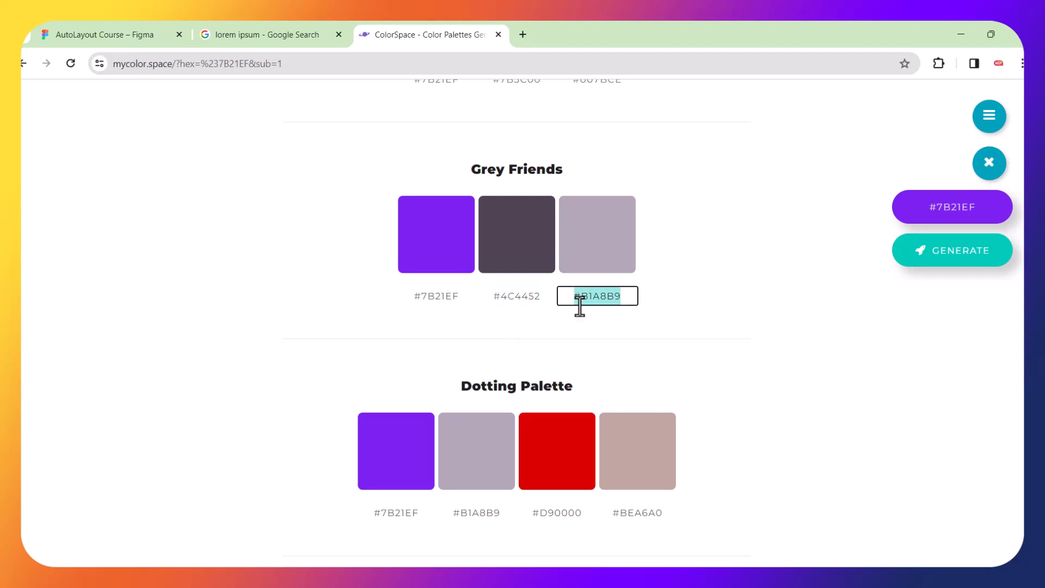
Switch to Figma and set the third rectangle's fill to B1A8B9.
{"action": "left_click", "coordinate": [132, 32]}
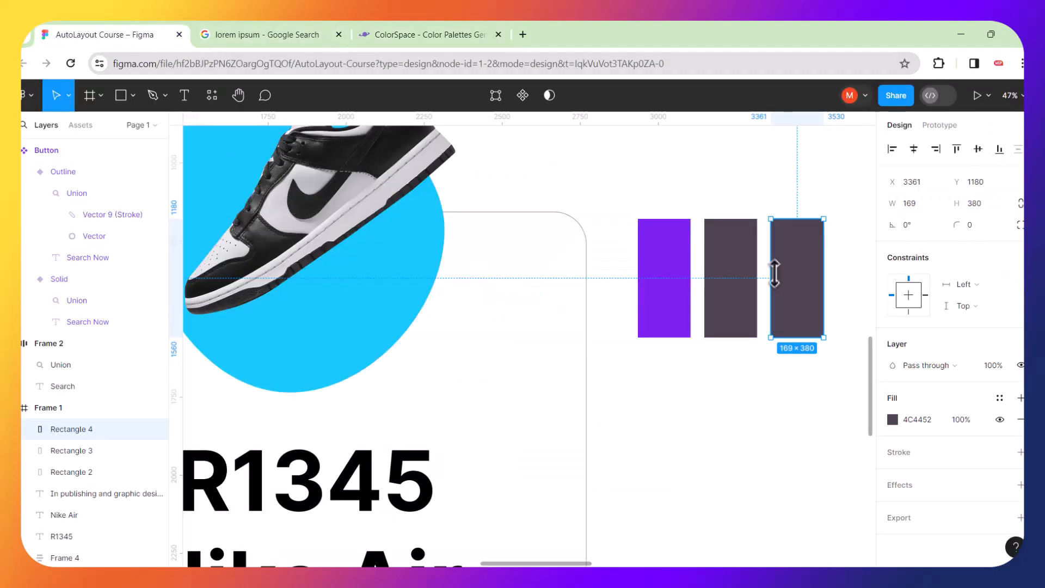
{"action": "left_click", "coordinate": [916, 424]}
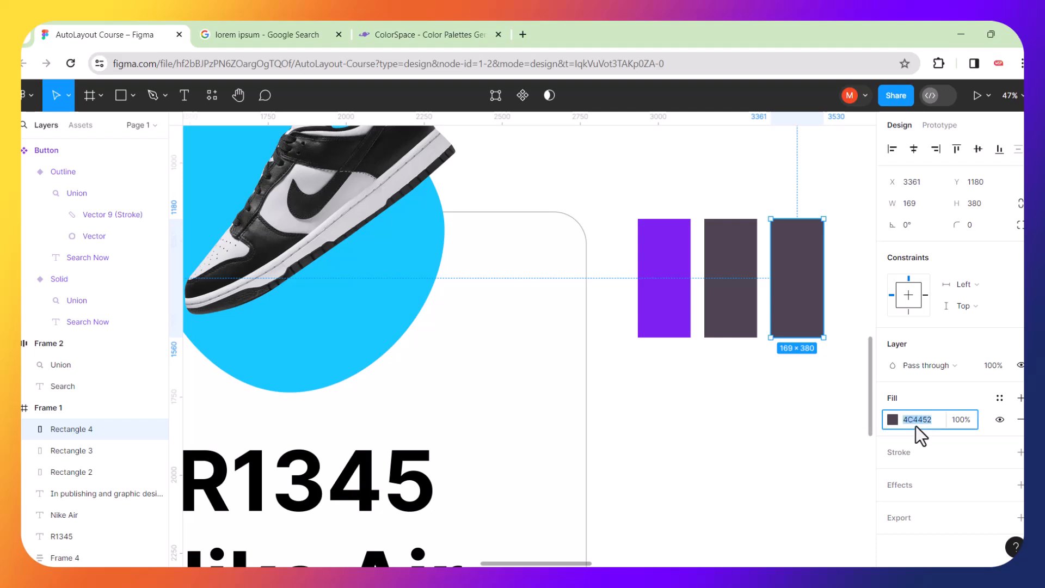
{"action": "key", "text": "Return"}
{"action": "left_click", "coordinate": [770, 440]}
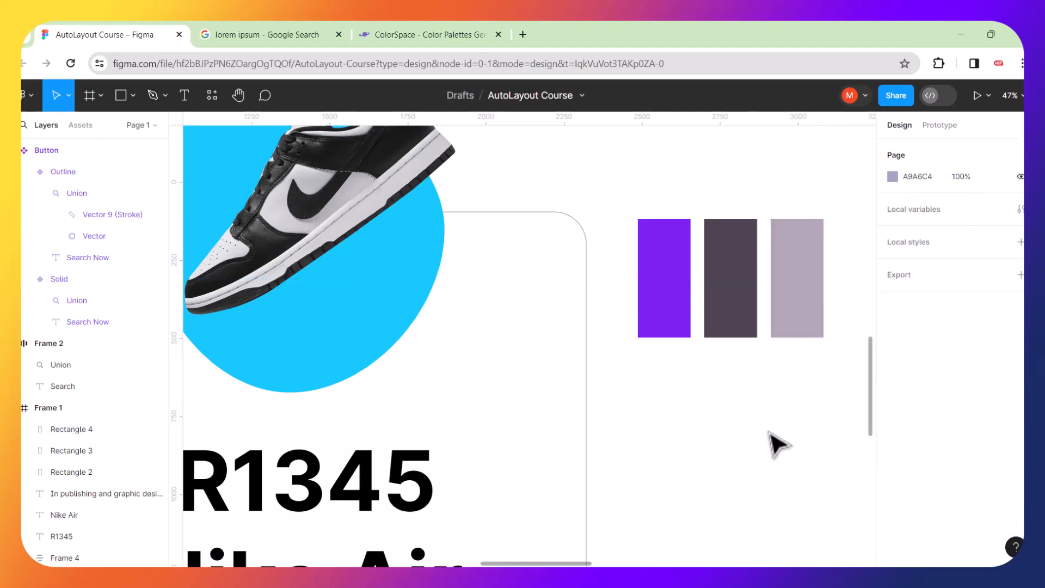
Set the card background rectangle's stroke width to 0 and add a Drop shadow effect to it.
{"action": "scroll", "coordinate": [747, 400], "scroll_direction": "down", "scroll_amount": 3, "text": "ctrl"}
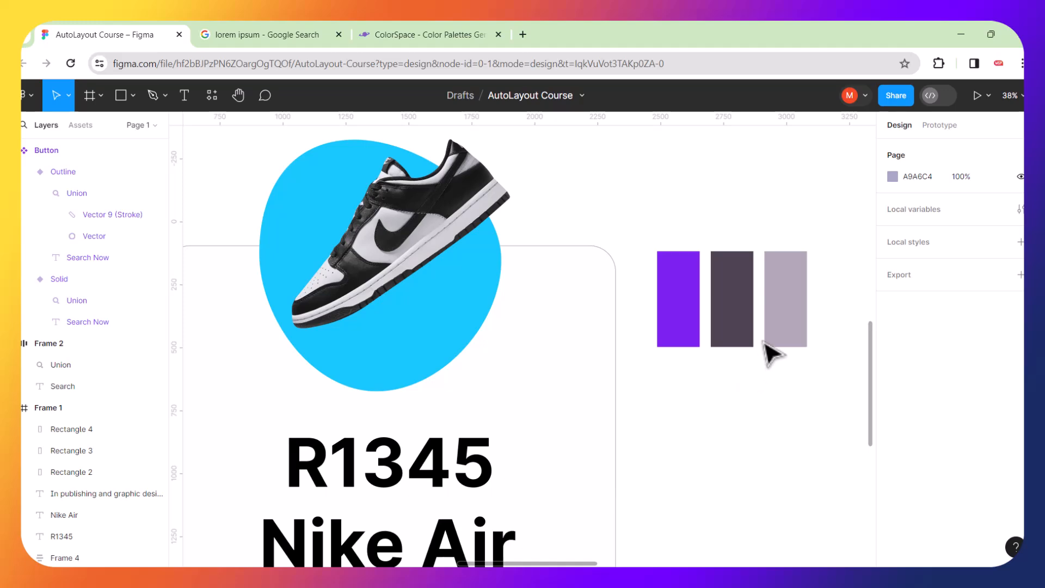
{"action": "scroll", "coordinate": [770, 354], "scroll_direction": "down", "scroll_amount": 5, "text": "ctrl"}
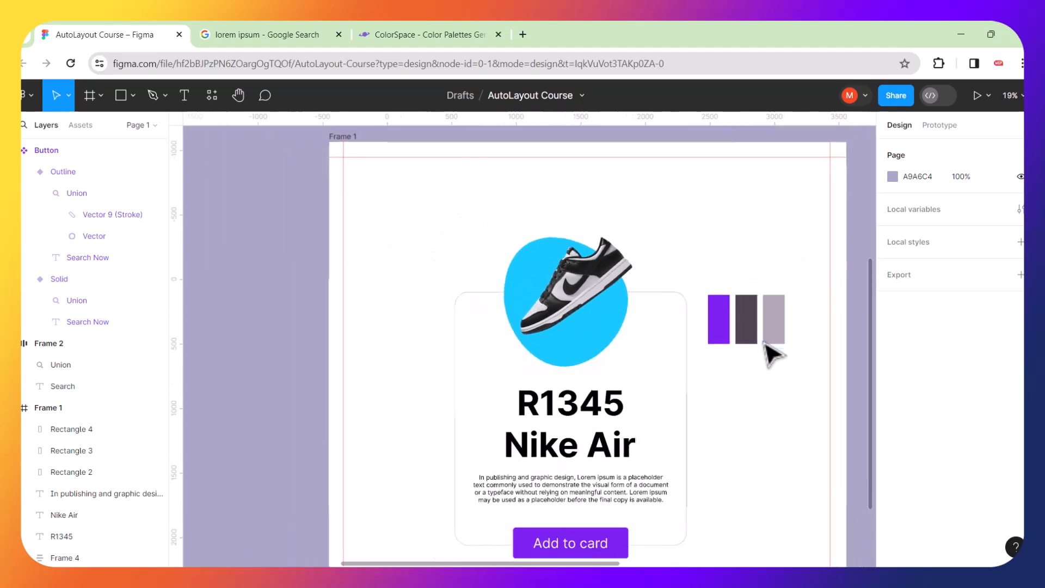
{"action": "scroll", "coordinate": [692, 433], "scroll_direction": "down", "scroll_amount": 2}
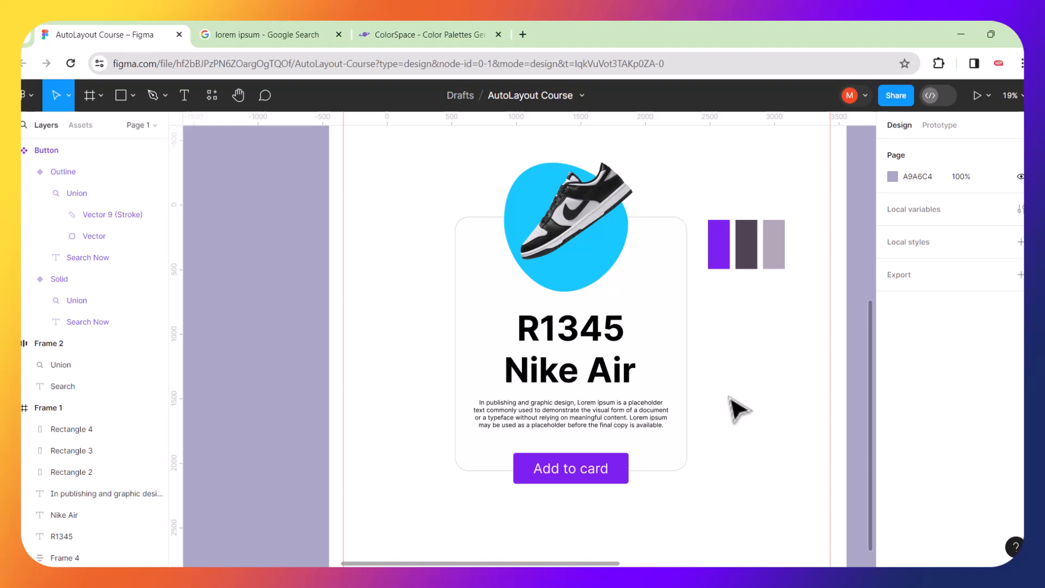
{"action": "left_click", "coordinate": [687, 279]}
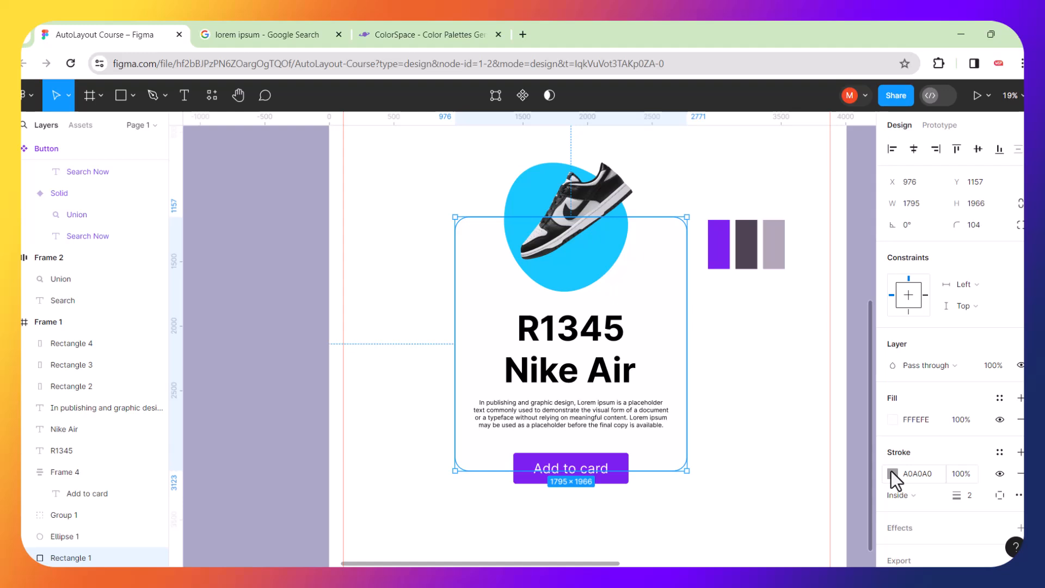
{"action": "left_click_drag", "start_coordinate": [962, 496], "coordinate": [921, 495]}
{"action": "scroll", "coordinate": [977, 453], "scroll_direction": "down", "scroll_amount": 2}
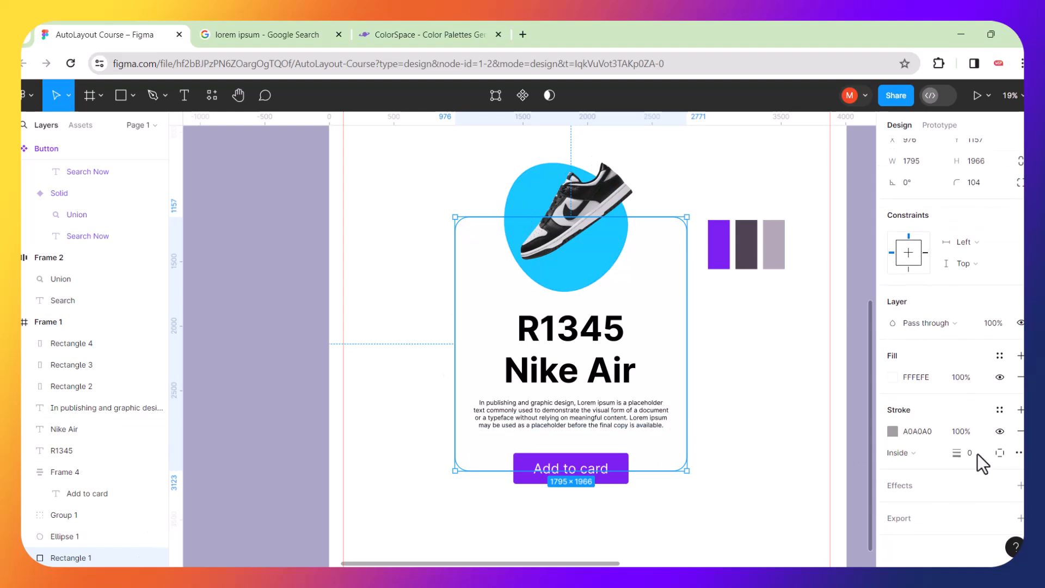
{"action": "left_click", "coordinate": [1021, 487]}
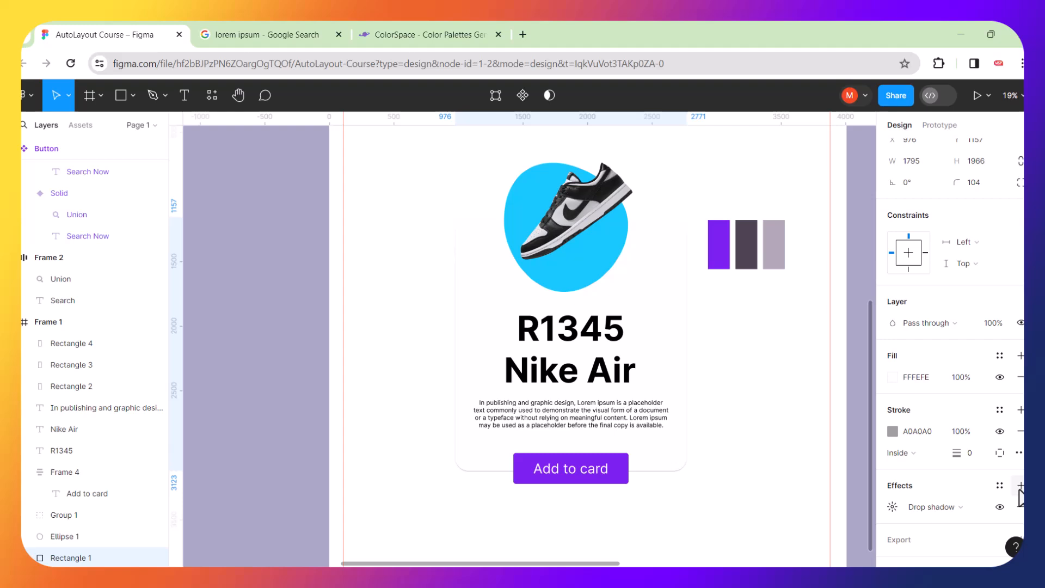
{"action": "left_click", "coordinate": [778, 439]}
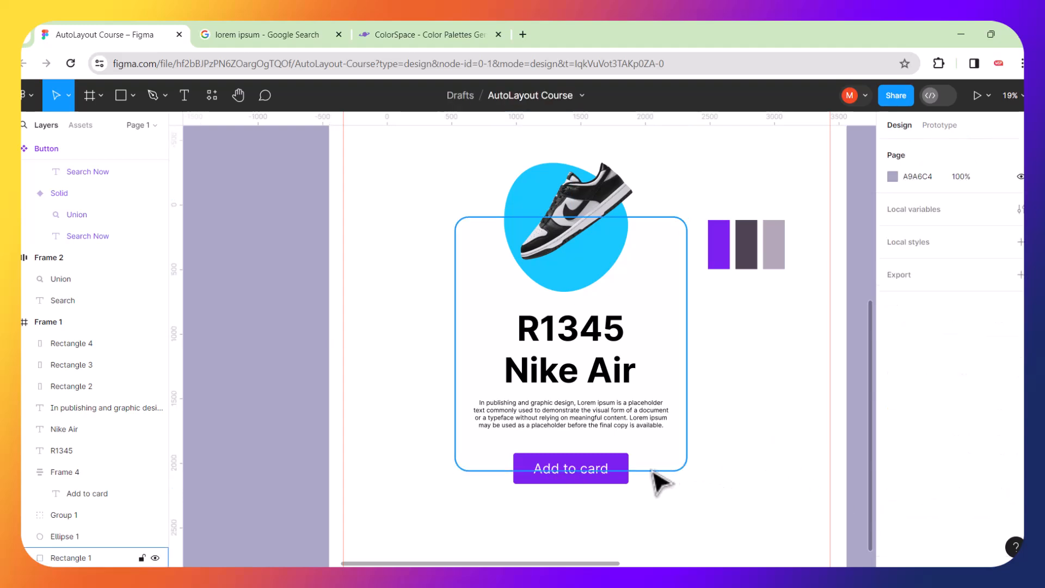
Open the settings of the card background rectangle's drop shadow and set its blur to 20.
{"action": "left_click", "coordinate": [685, 472]}
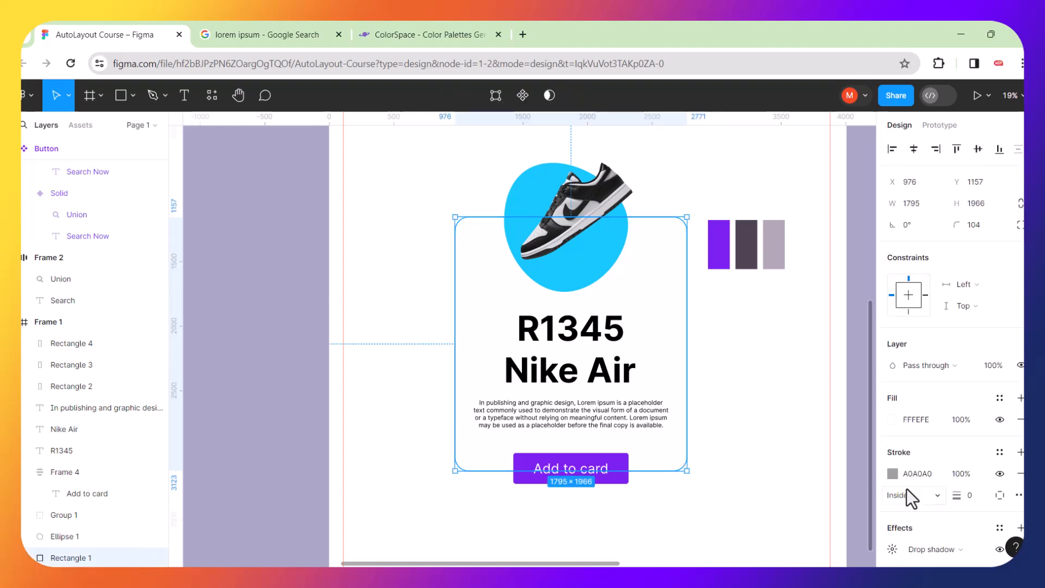
{"action": "scroll", "coordinate": [907, 488], "scroll_direction": "down", "scroll_amount": 1}
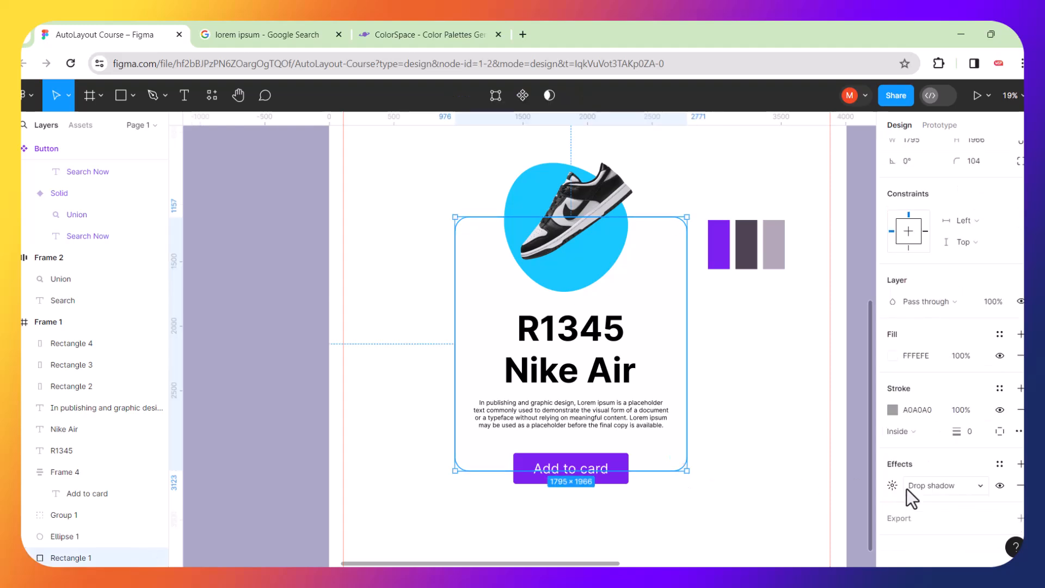
{"action": "left_click", "coordinate": [981, 489]}
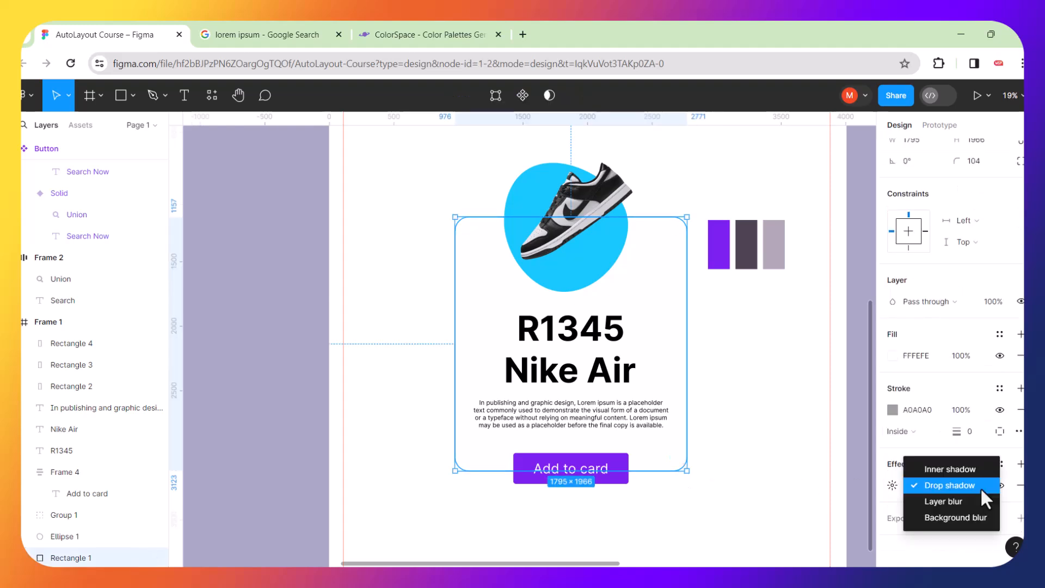
{"action": "left_click", "coordinate": [897, 503]}
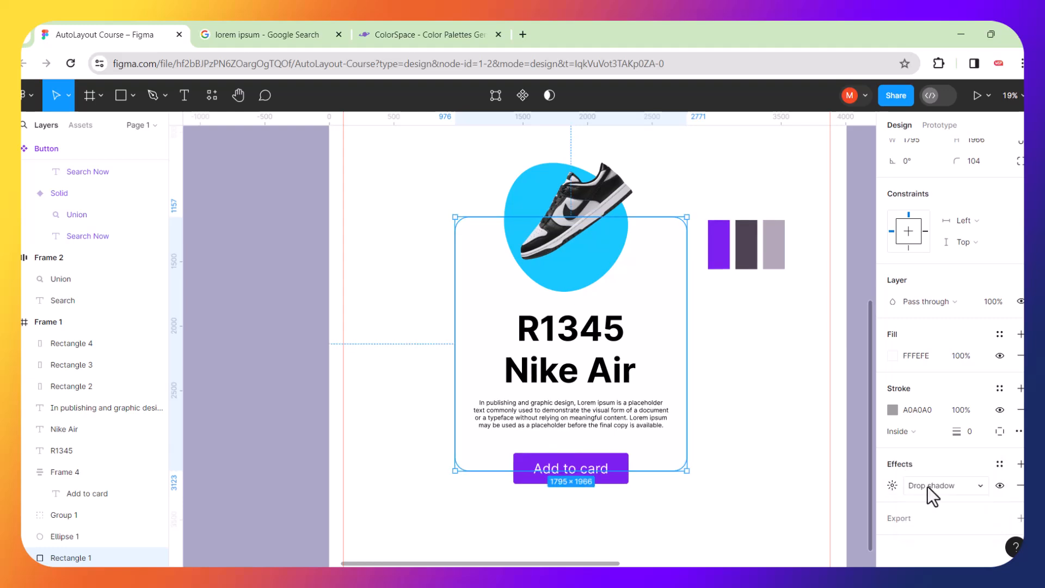
{"action": "left_click", "coordinate": [927, 485]}
{"action": "left_click", "coordinate": [885, 501]}
{"action": "left_click", "coordinate": [892, 485]}
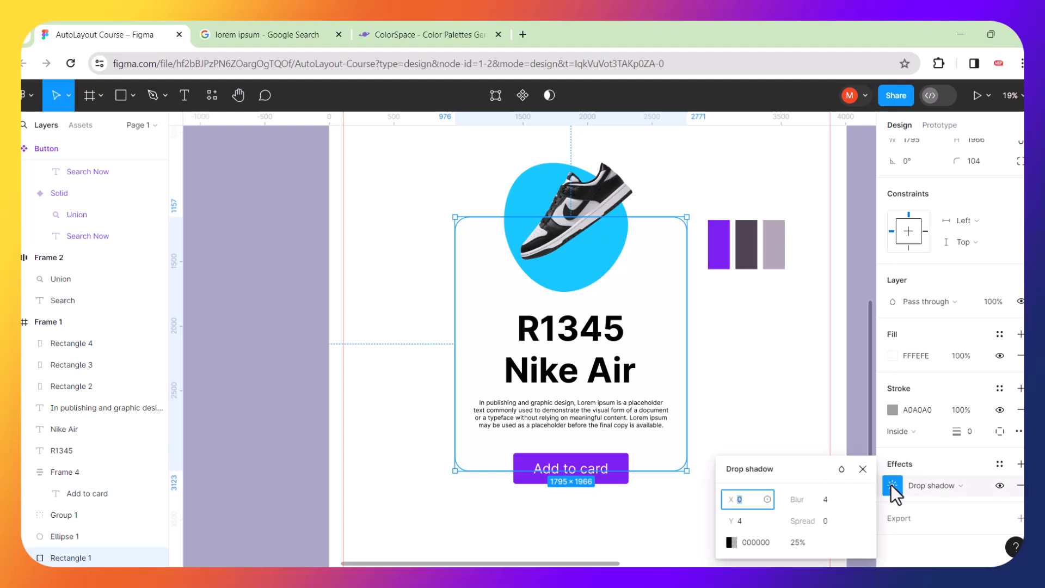
{"action": "left_click", "coordinate": [826, 499]}
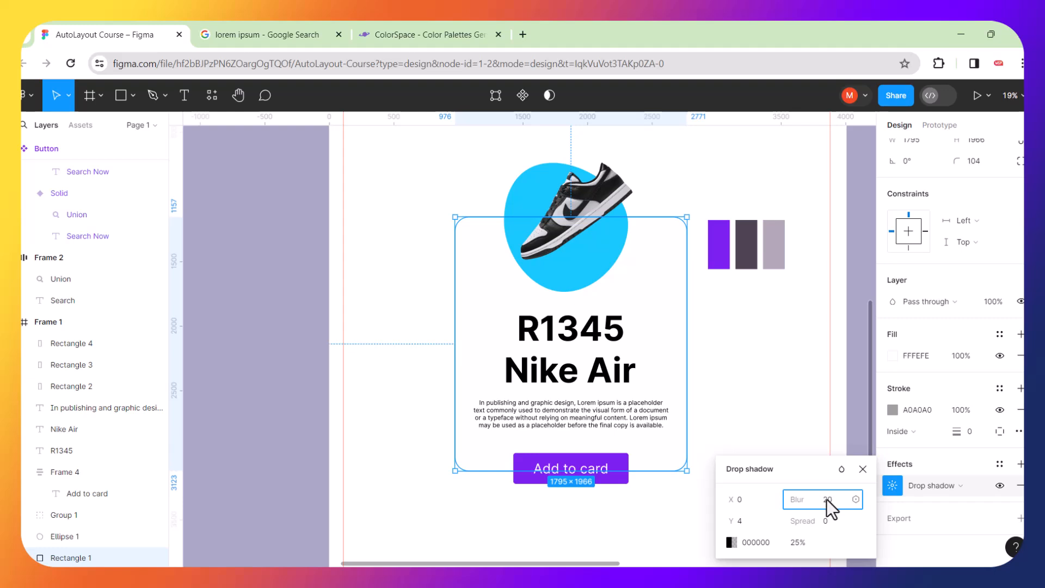
{"action": "key", "text": "Return"}
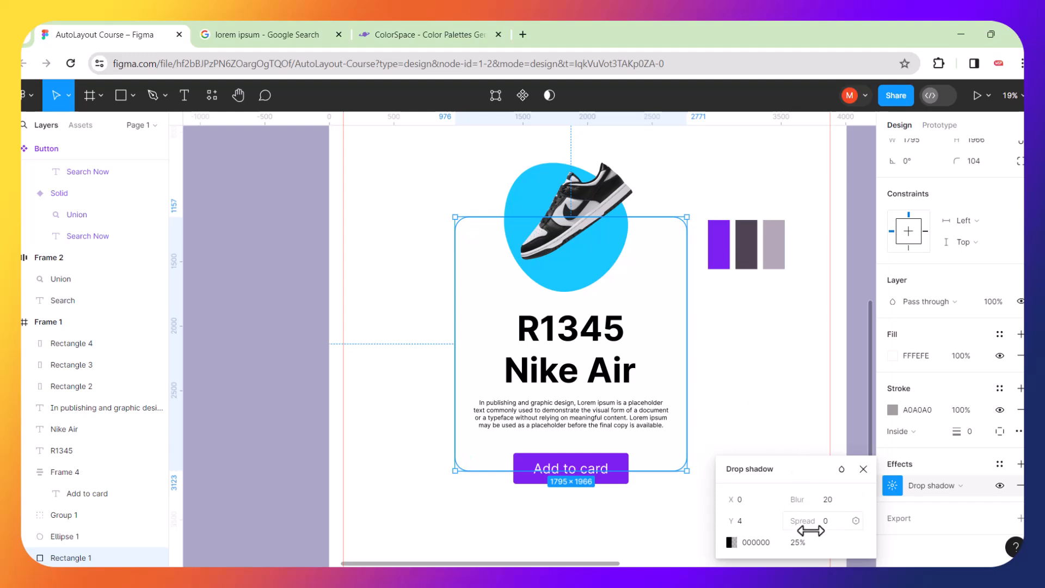
Set the card's drop shadow spread to 10 and lower its color opacity to 20%.
{"action": "left_click", "coordinate": [829, 524]}
{"action": "type", "text": "10"}
{"action": "key", "text": "Return"}
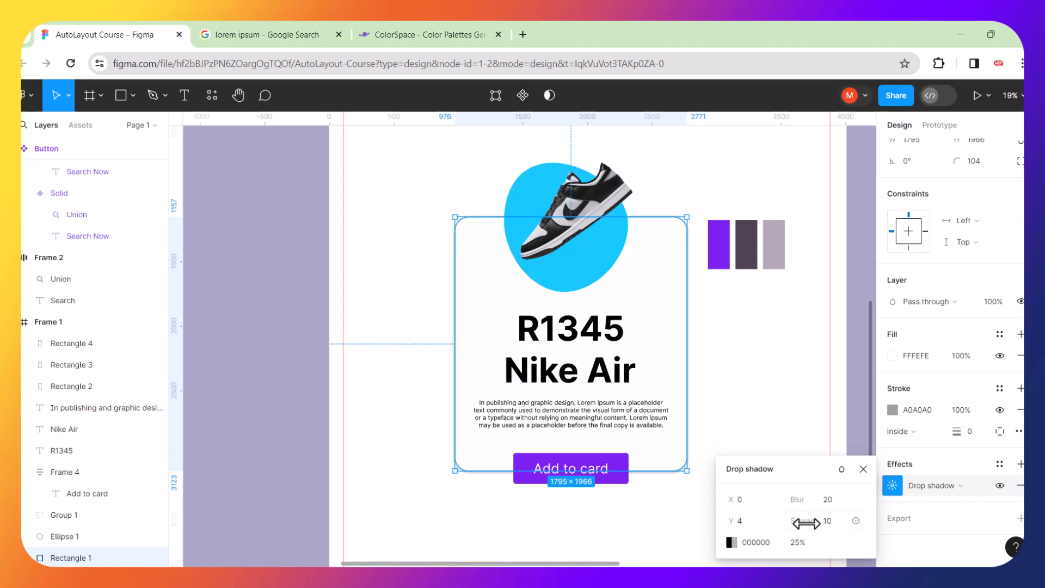
{"action": "left_click", "coordinate": [731, 542]}
{"action": "mouse_move", "coordinate": [619, 416]}
{"action": "left_mouse_down"}
{"action": "mouse_move", "coordinate": [595, 416]}
{"action": "mouse_move", "coordinate": [615, 420]}
{"action": "left_mouse_up"}
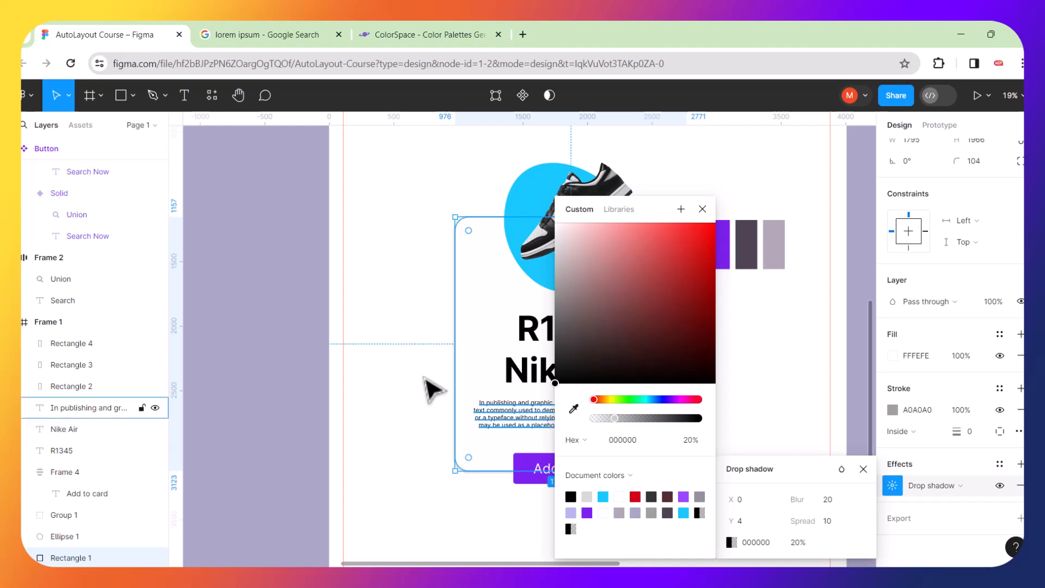
{"action": "left_click", "coordinate": [400, 355]}
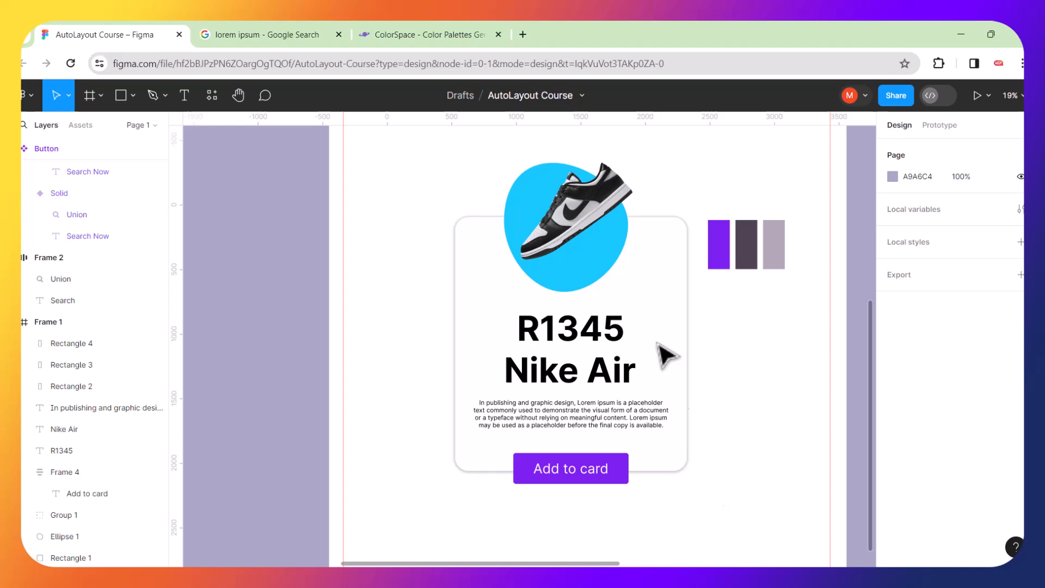
Change the fill of the ellipse behind the shoe to the document purple 7B21EF.
{"action": "left_click", "coordinate": [627, 245]}
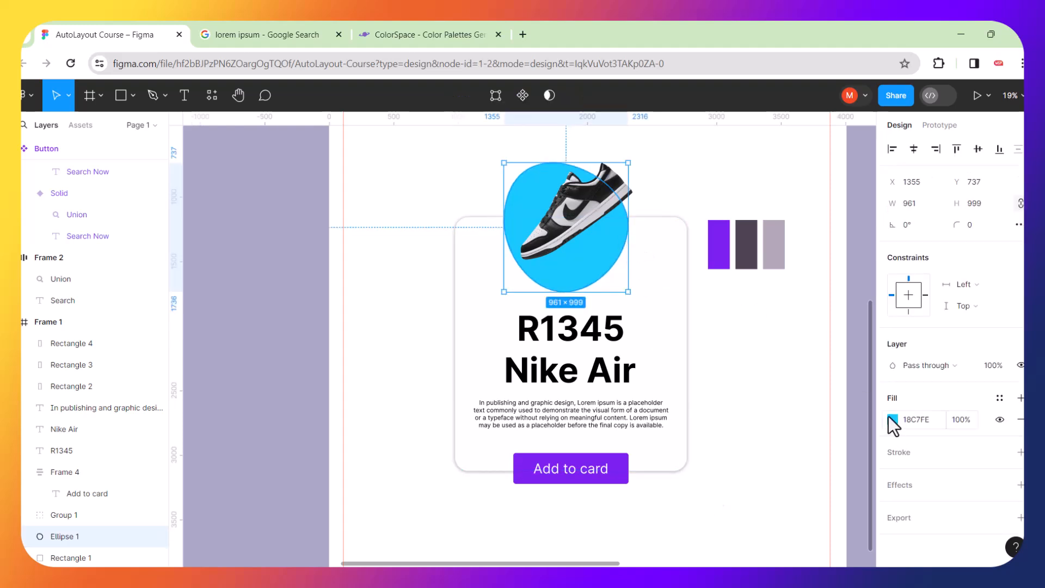
{"action": "left_click", "coordinate": [893, 419]}
{"action": "left_click", "coordinate": [748, 512]}
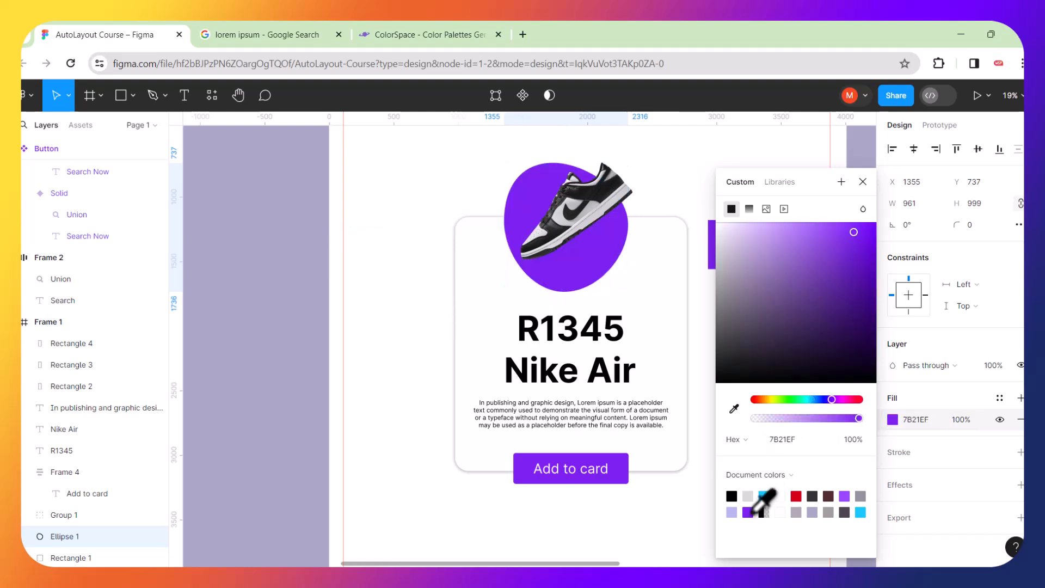
{"action": "left_click", "coordinate": [420, 199]}
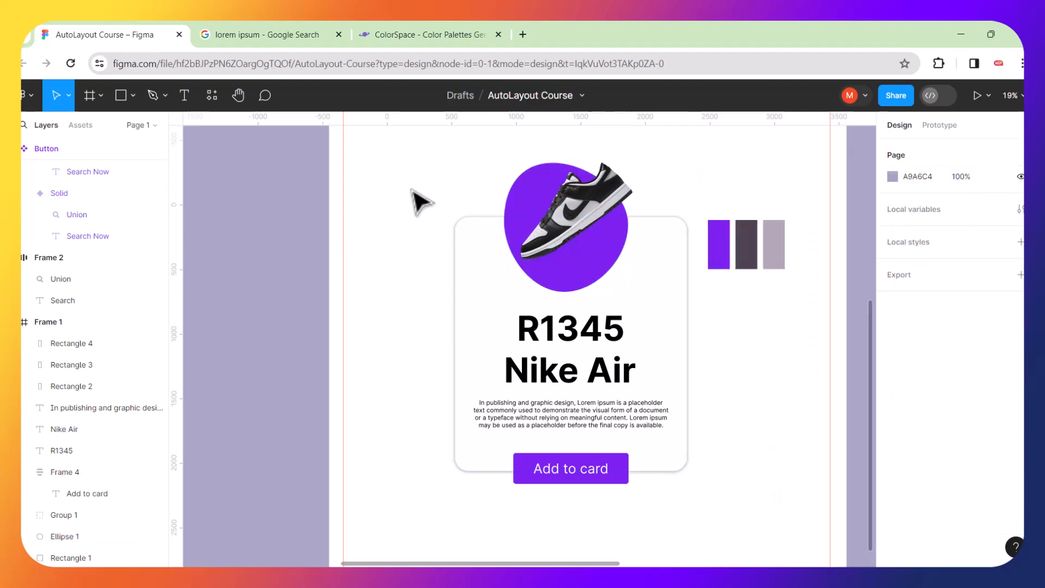
Recolor the card background rectangle's stroke, starting from the document purple 7B21EF and darkening it to 50189A.
{"action": "left_click", "coordinate": [478, 257]}
{"action": "left_click", "coordinate": [894, 474]}
{"action": "left_click", "coordinate": [800, 446]}
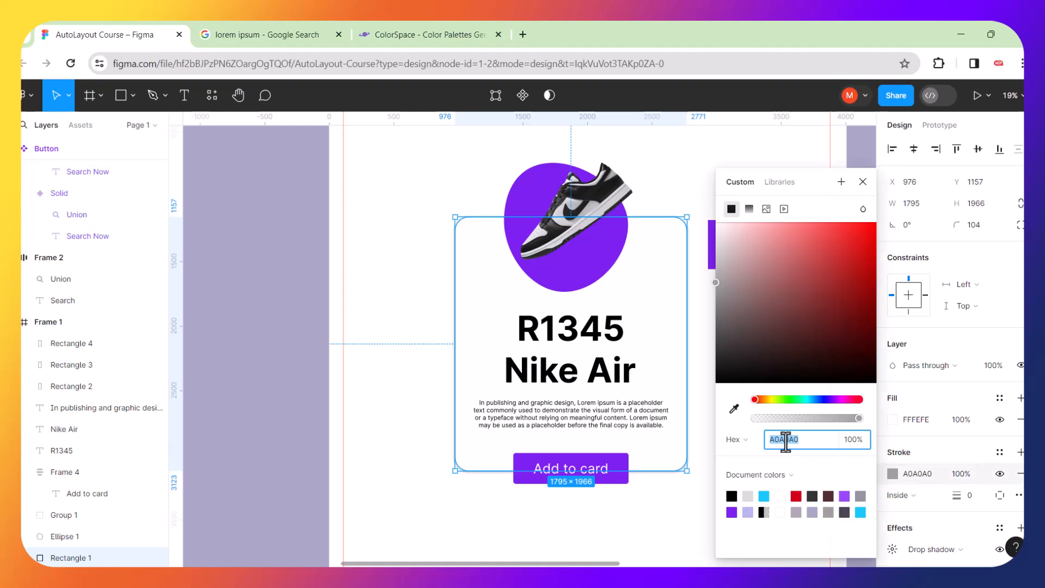
{"action": "left_click", "coordinate": [732, 512]}
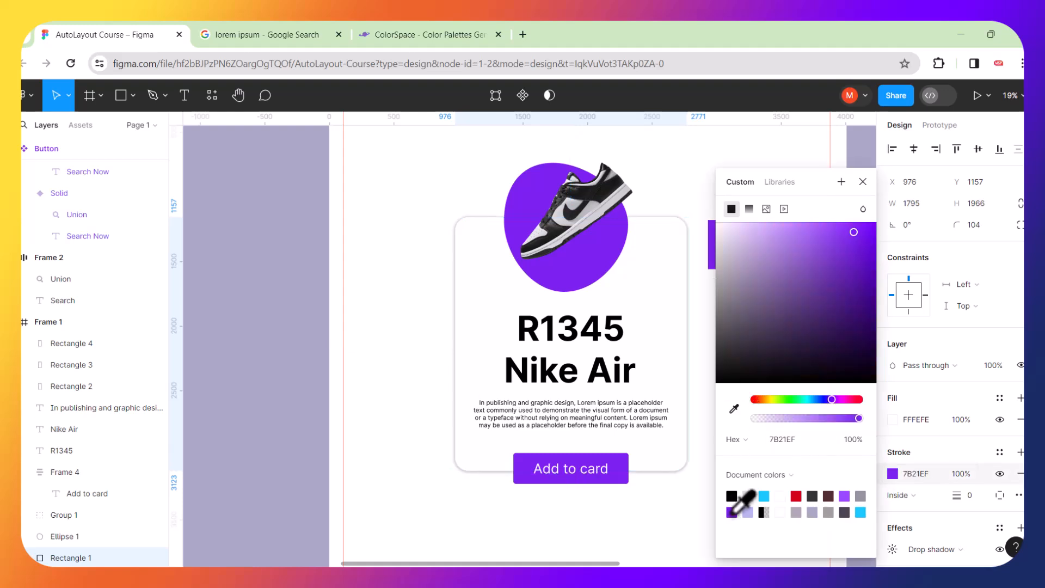
{"action": "left_click", "coordinate": [852, 286]}
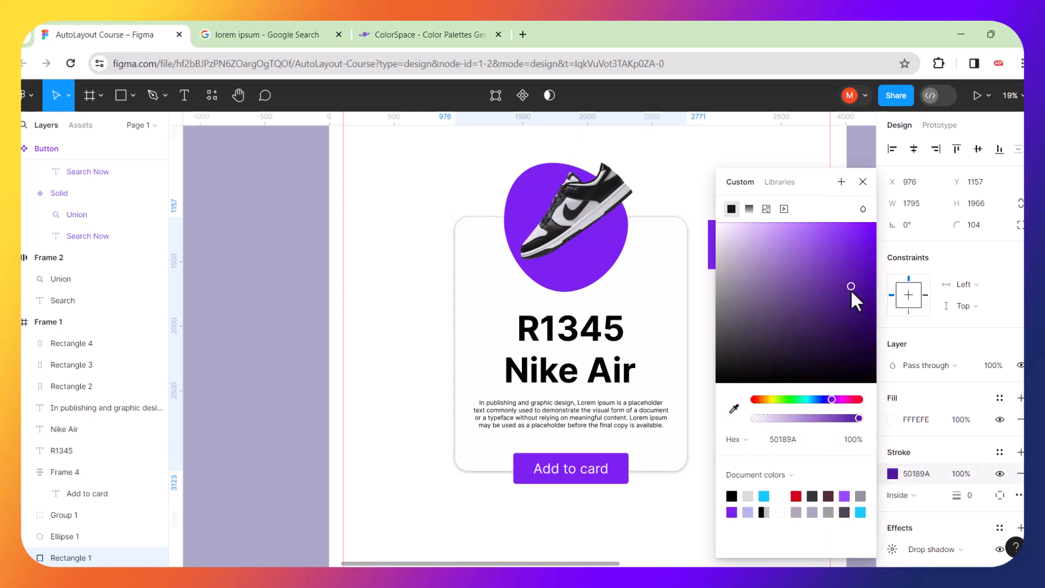
{"action": "left_click", "coordinate": [684, 179]}
Fill the card background rectangle with the purple 7B21EF sampled from the Add to card button.
{"action": "left_click", "coordinate": [665, 269]}
{"action": "mouse_move", "coordinate": [659, 265]}
{"action": "left_mouse_down"}
{"action": "mouse_move", "coordinate": [575, 262]}
{"action": "mouse_move", "coordinate": [659, 266]}
{"action": "left_mouse_up"}
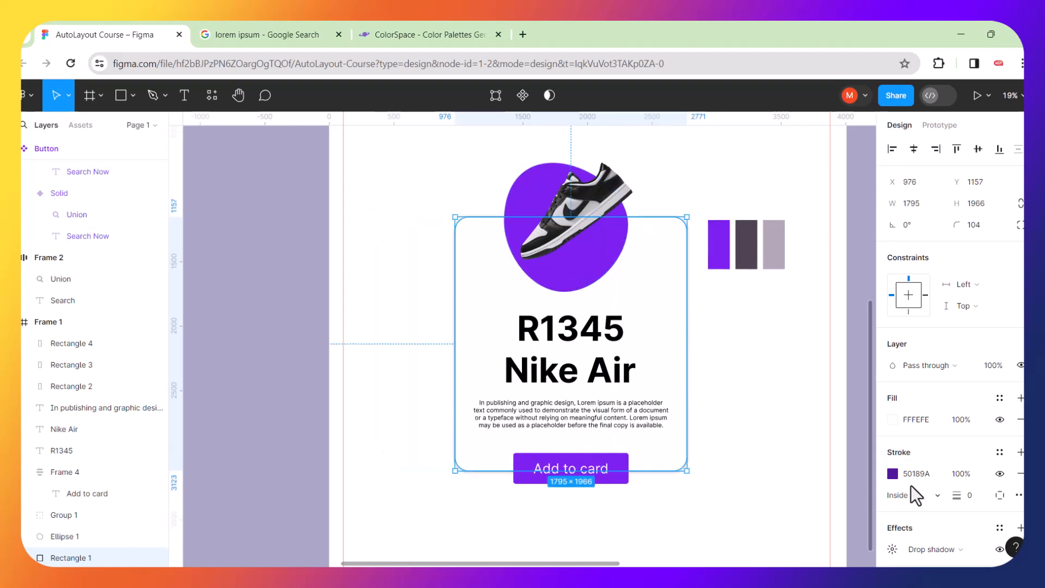
{"action": "scroll", "coordinate": [953, 495], "scroll_direction": "down", "scroll_amount": 1}
{"action": "left_click", "coordinate": [893, 375]}
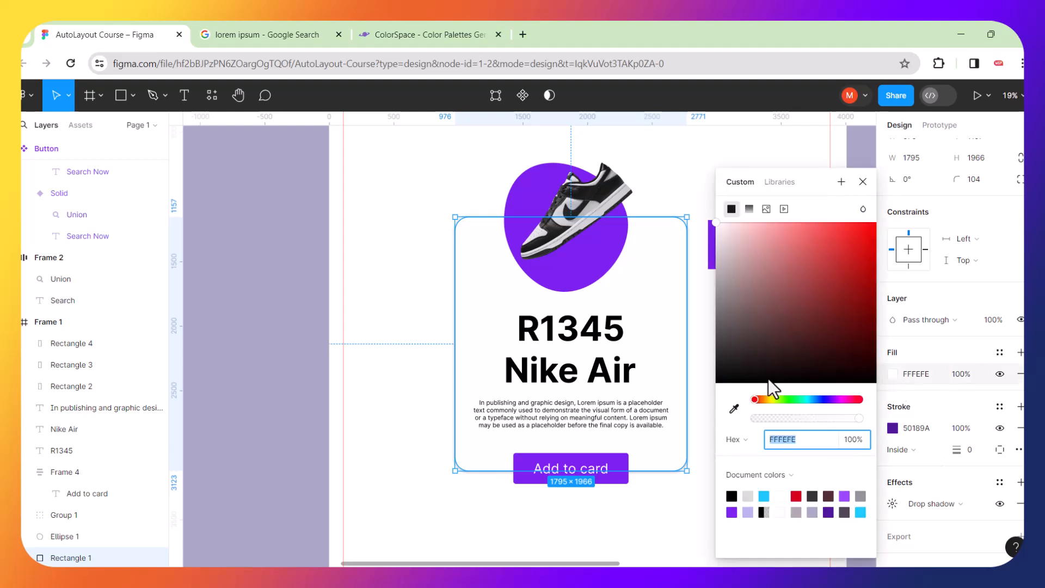
{"action": "left_click", "coordinate": [734, 408]}
{"action": "left_click", "coordinate": [625, 461]}
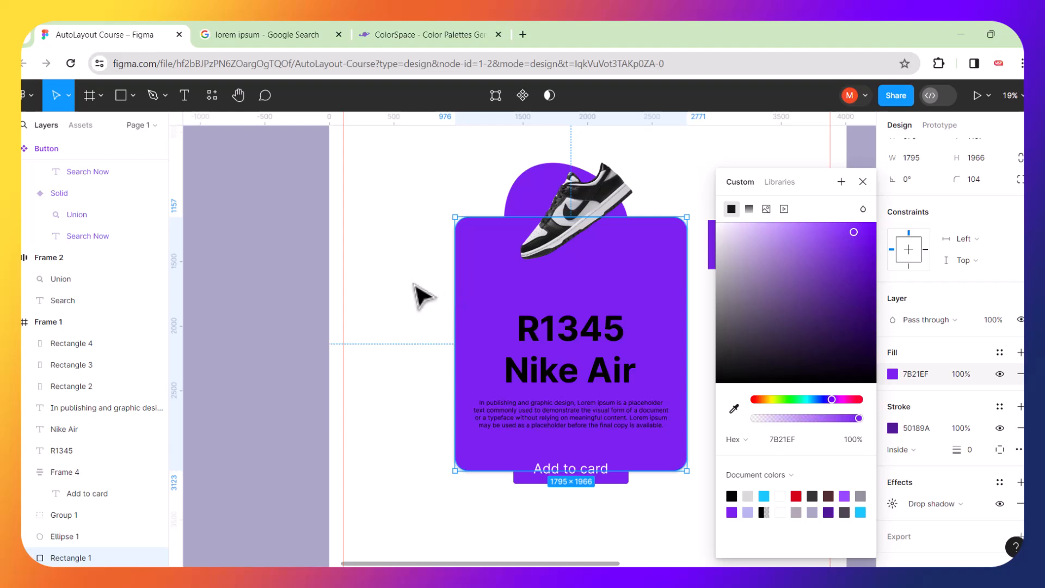
{"action": "left_click", "coordinate": [421, 297]}
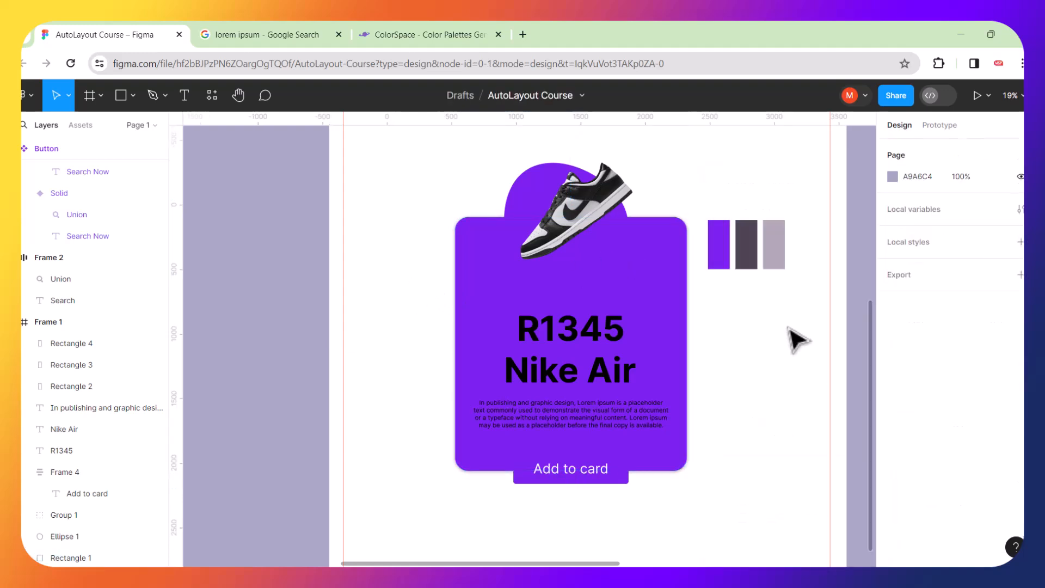
Fill the ellipse behind the shoe with the dark gray sampled from the middle color swatch.
{"action": "left_click", "coordinate": [527, 202]}
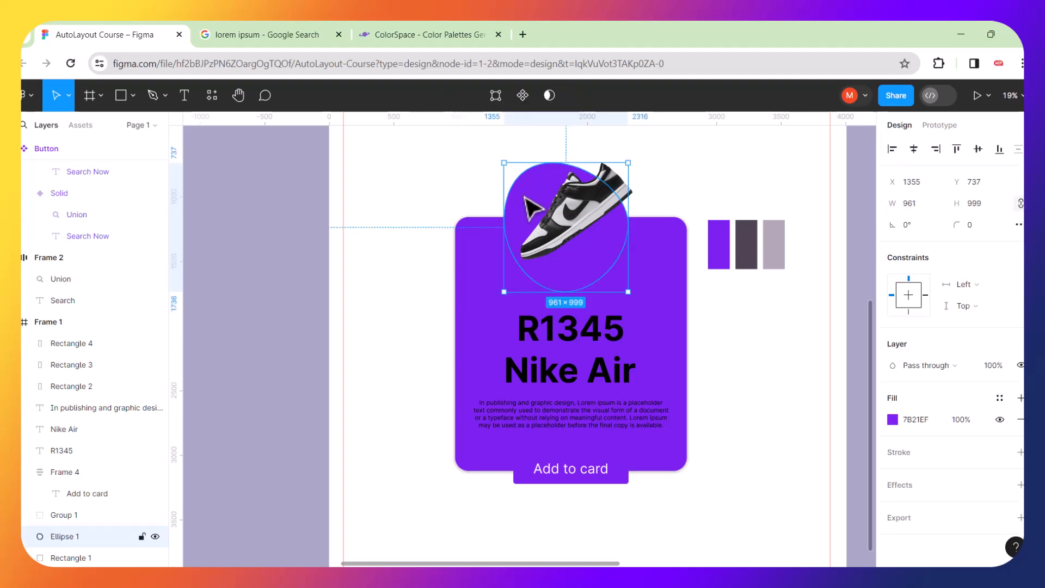
{"action": "left_click", "coordinate": [893, 419]}
{"action": "left_click_drag", "start_coordinate": [807, 175], "coordinate": [861, 329]}
{"action": "left_click", "coordinate": [789, 562]}
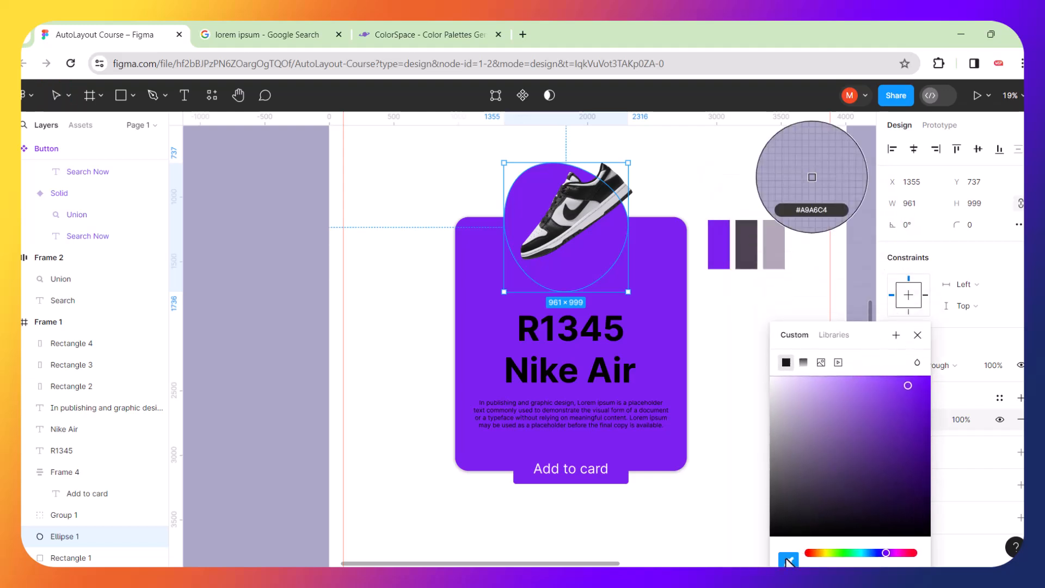
{"action": "left_click", "coordinate": [750, 242]}
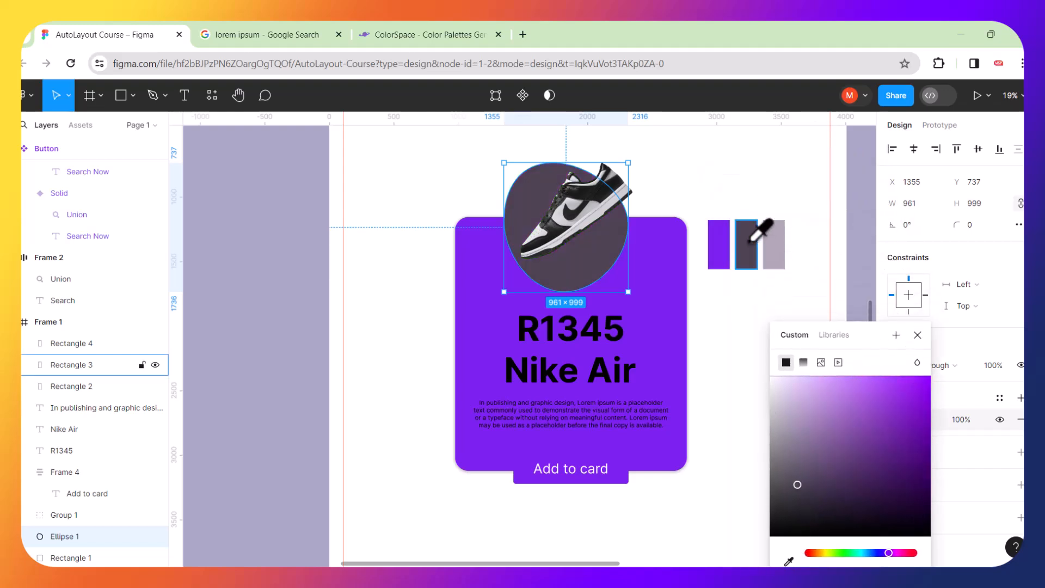
{"action": "left_click", "coordinate": [707, 188]}
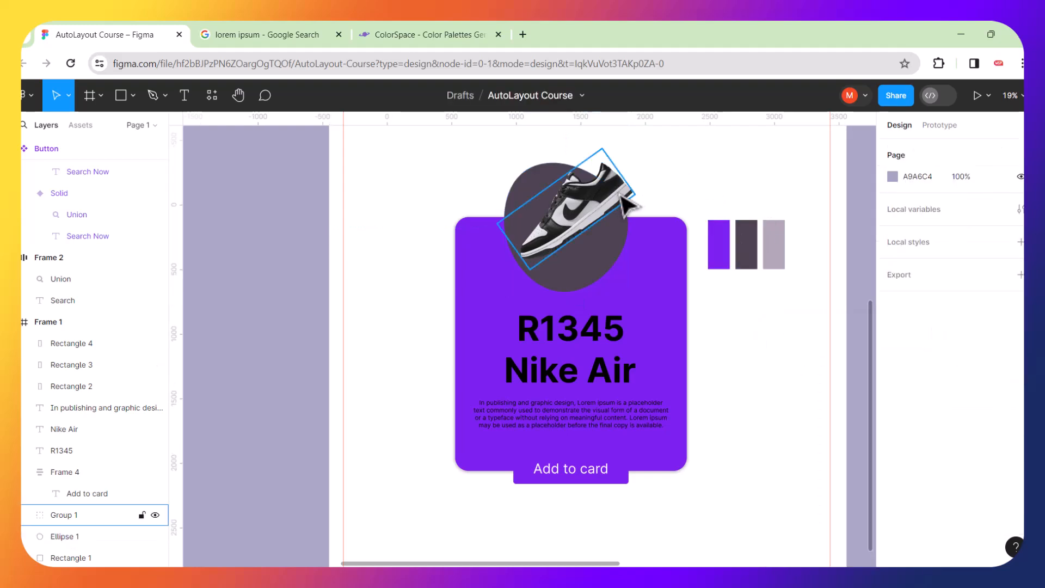
Fill the ellipse behind the shoe with the purple 7B21EF sampled from the card background.
{"action": "left_click", "coordinate": [599, 327]}
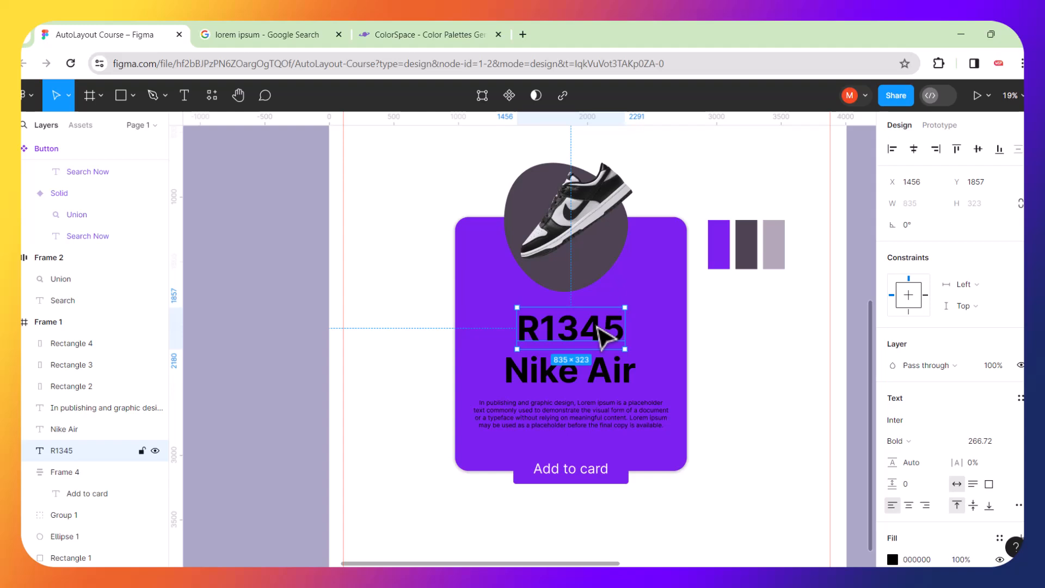
{"action": "left_click", "coordinate": [671, 340]}
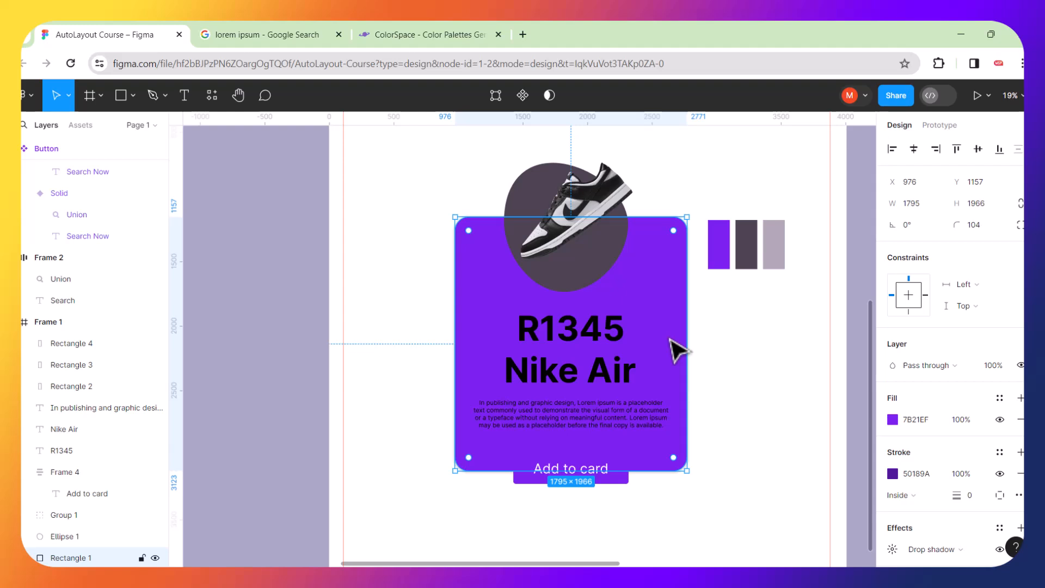
{"action": "left_click", "coordinate": [533, 196]}
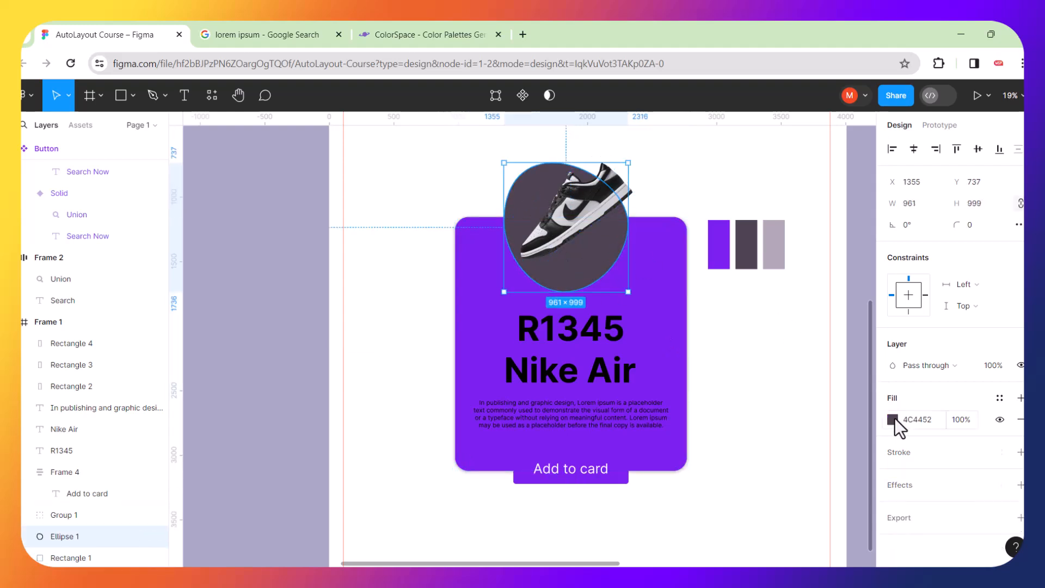
{"action": "left_click", "coordinate": [893, 418]}
{"action": "left_click_drag", "start_coordinate": [744, 332], "coordinate": [740, 328]}
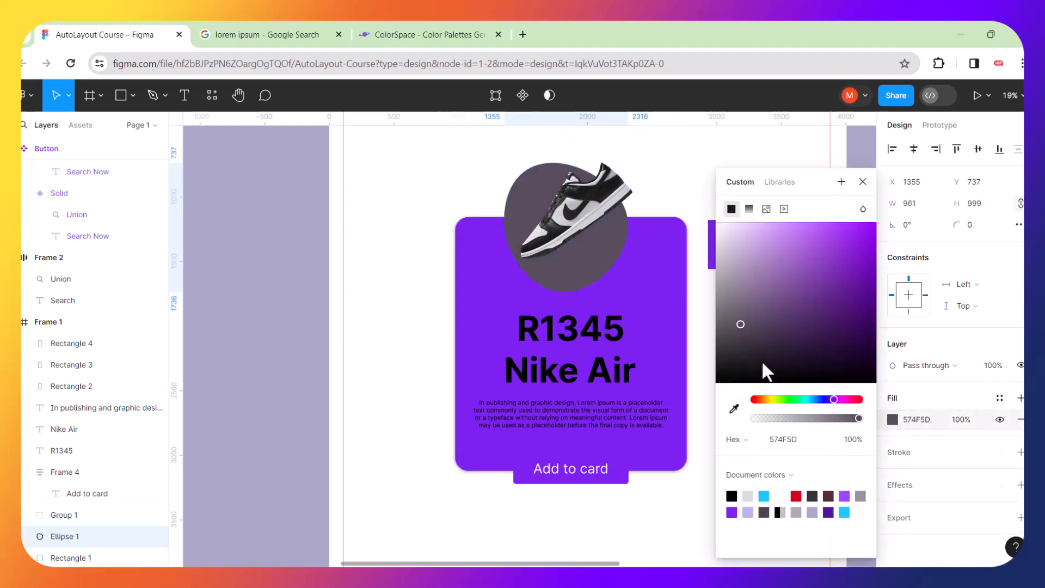
{"action": "left_click", "coordinate": [735, 408]}
{"action": "left_click", "coordinate": [670, 349]}
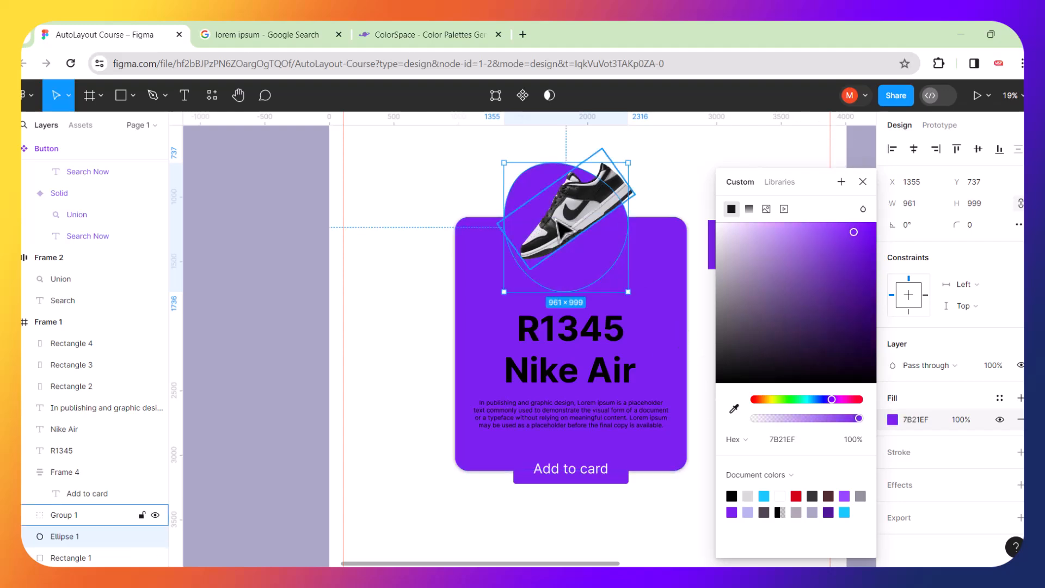
{"action": "left_click", "coordinate": [460, 205]}
Add an inside stroke to the ellipse behind the shoe, with width 32 and white color FFFFFF.
{"action": "left_click", "coordinate": [531, 207]}
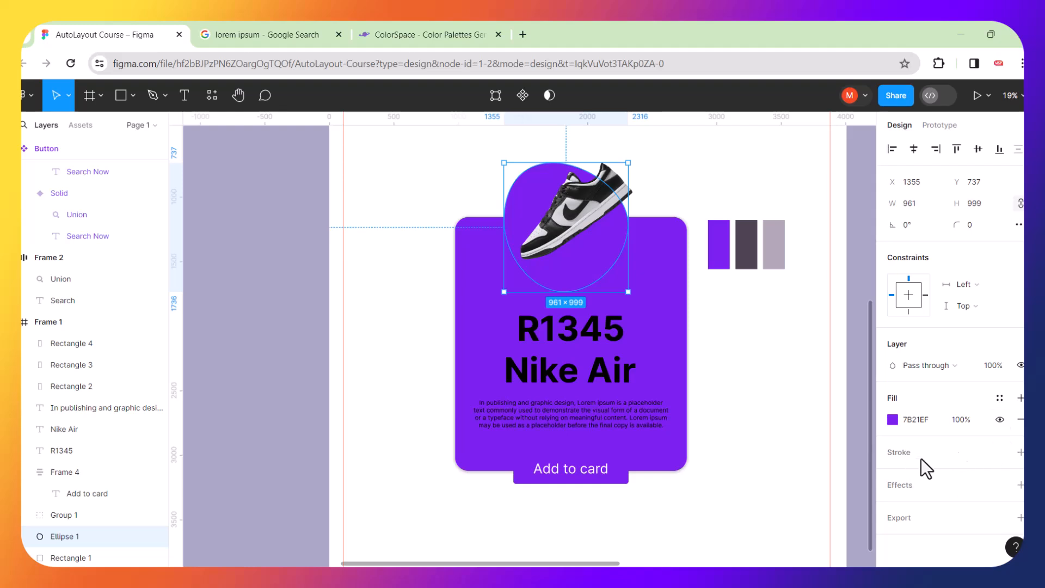
{"action": "left_click", "coordinate": [1018, 453]}
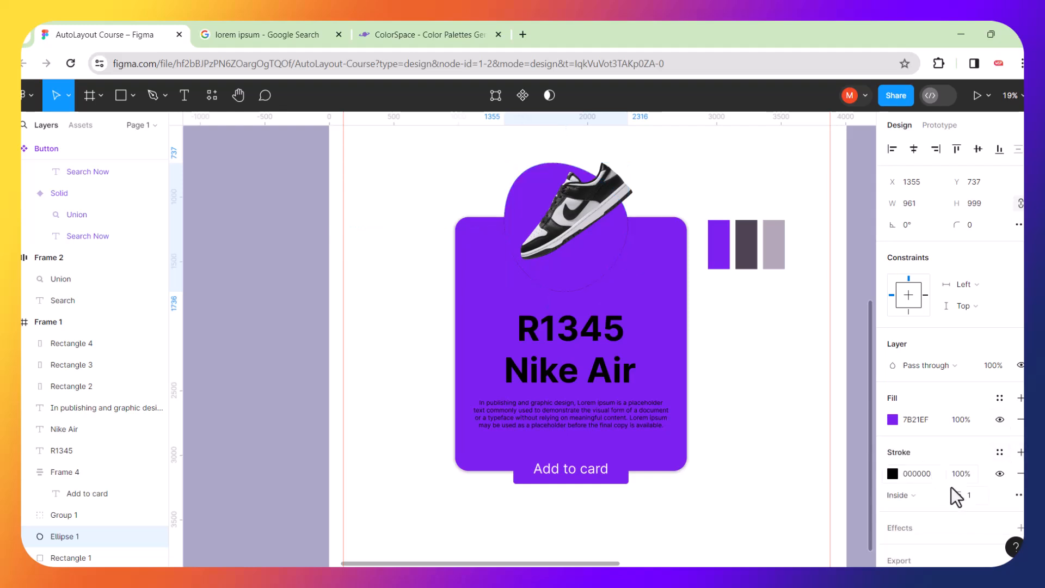
{"action": "left_click_drag", "start_coordinate": [963, 492], "coordinate": [1007, 498]}
{"action": "left_click", "coordinate": [892, 474]}
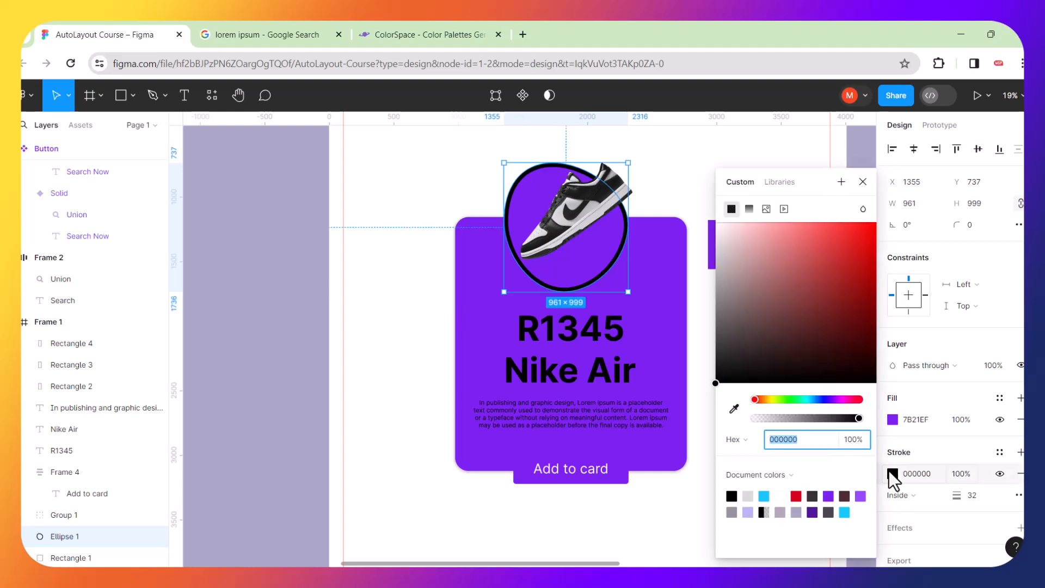
{"action": "left_click_drag", "start_coordinate": [718, 380], "coordinate": [714, 211]}
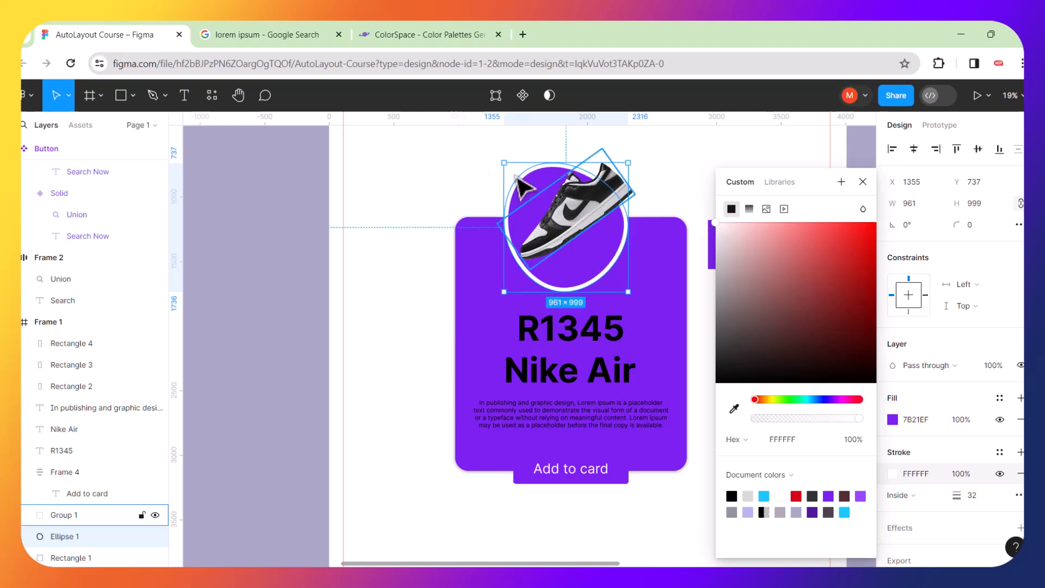
{"action": "left_click", "coordinate": [449, 170]}
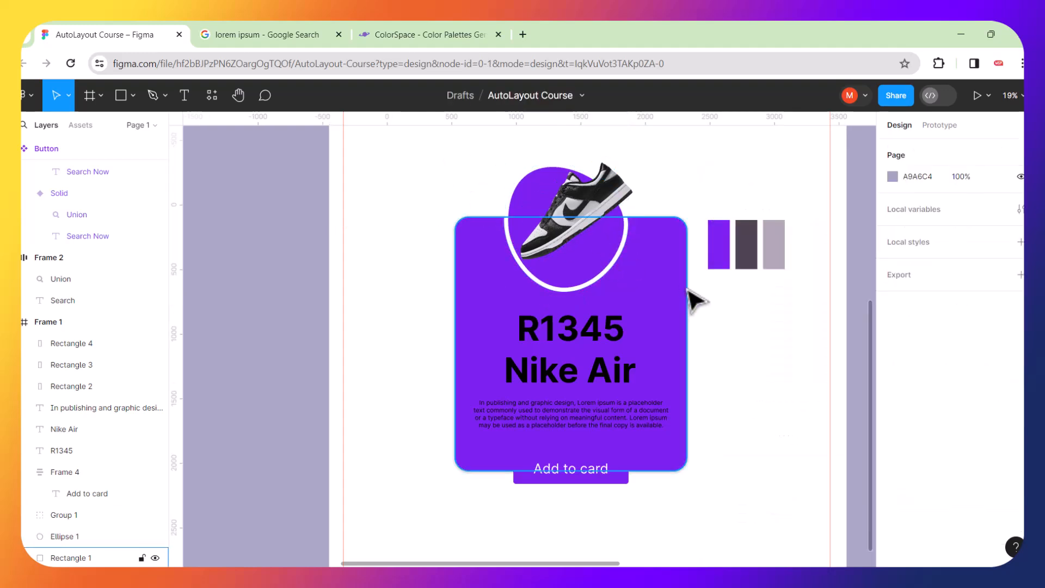
{"action": "left_click", "coordinate": [531, 261]}
{"action": "left_click", "coordinate": [575, 276]}
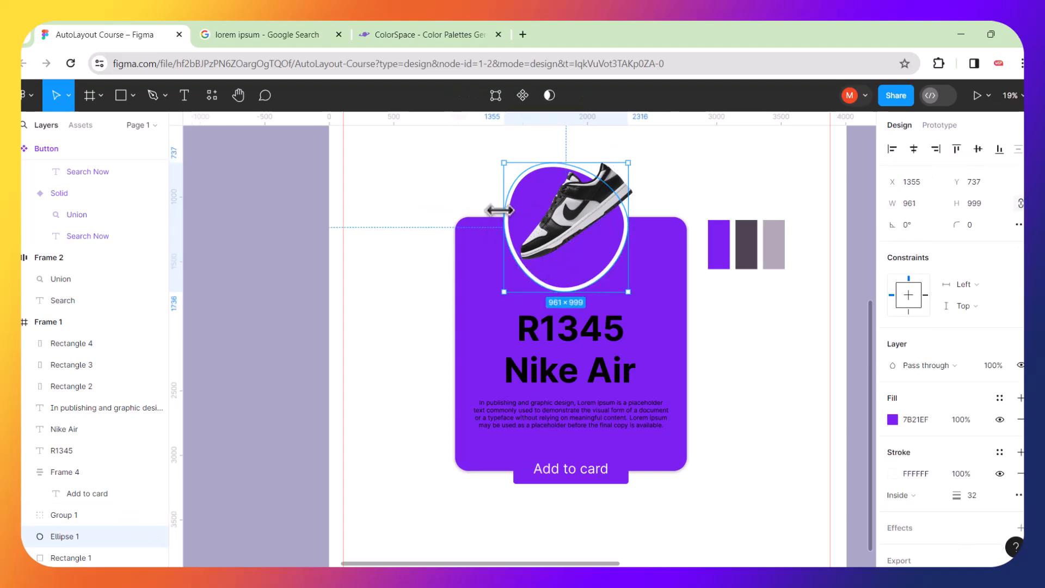
Center the white-outlined ellipse behind the shoe horizontally on the card background rectangle.
{"action": "left_click", "coordinate": [469, 187]}
{"action": "mouse_move", "coordinate": [520, 208]}
{"action": "left_mouse_down"}
{"action": "mouse_move", "coordinate": [573, 236]}
{"action": "mouse_move", "coordinate": [580, 215]}
{"action": "left_mouse_up"}
{"action": "left_click", "coordinate": [642, 286]}
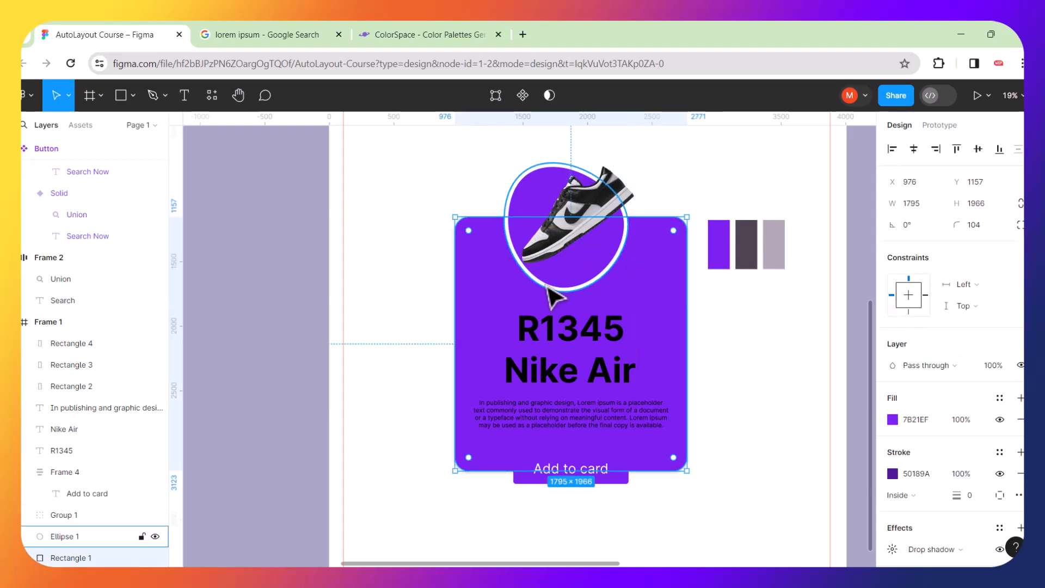
{"action": "left_click", "coordinate": [563, 297], "text": "shift"}
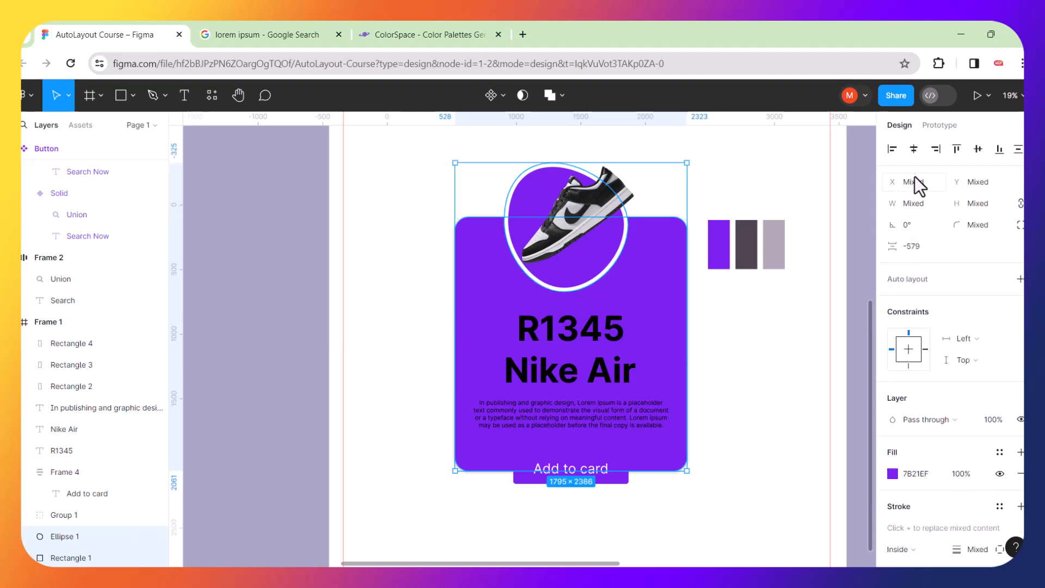
{"action": "left_click", "coordinate": [913, 149]}
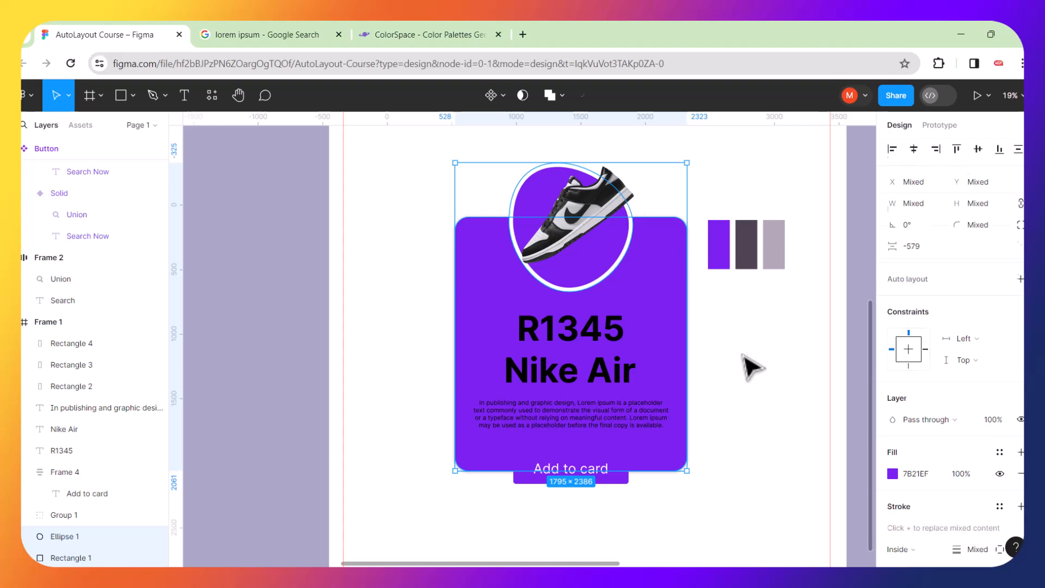
{"action": "left_click", "coordinate": [752, 367]}
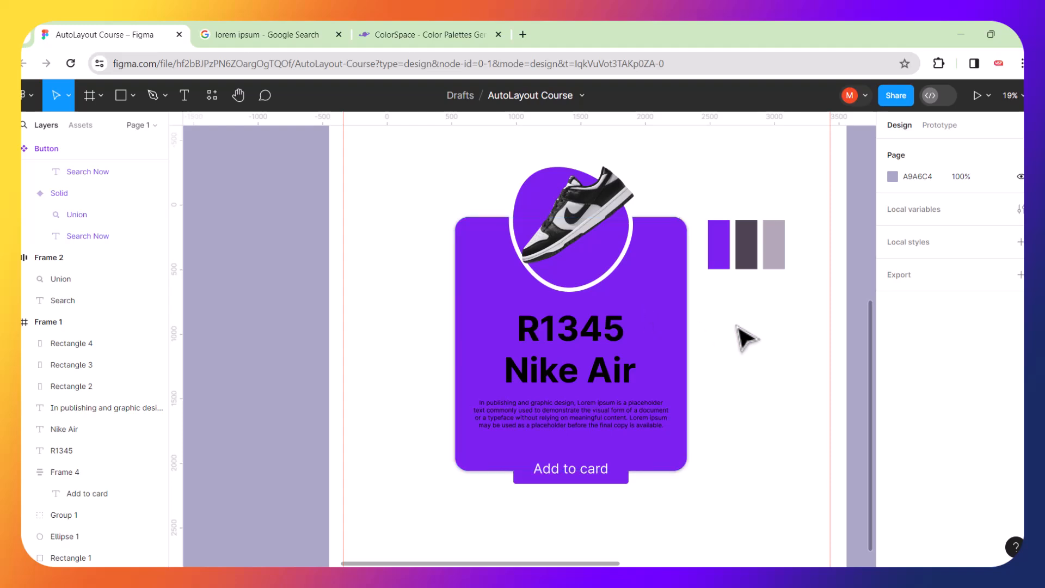
Scale the shoe image down to about 721 × 314 and place it inside the ellipse.
{"action": "left_click", "coordinate": [612, 216]}
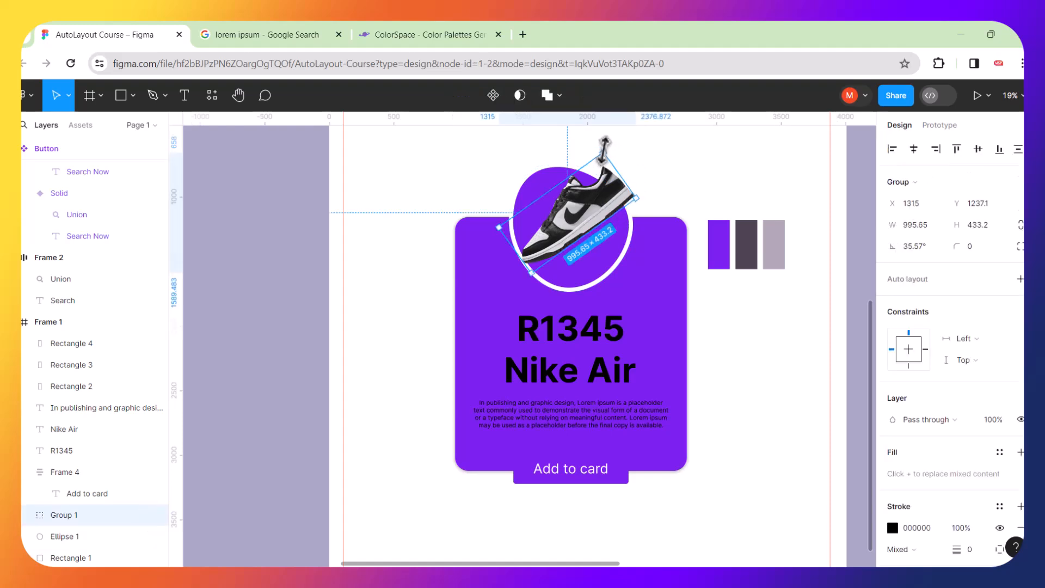
{"action": "left_click_drag", "start_coordinate": [604, 145], "coordinate": [594, 207]}
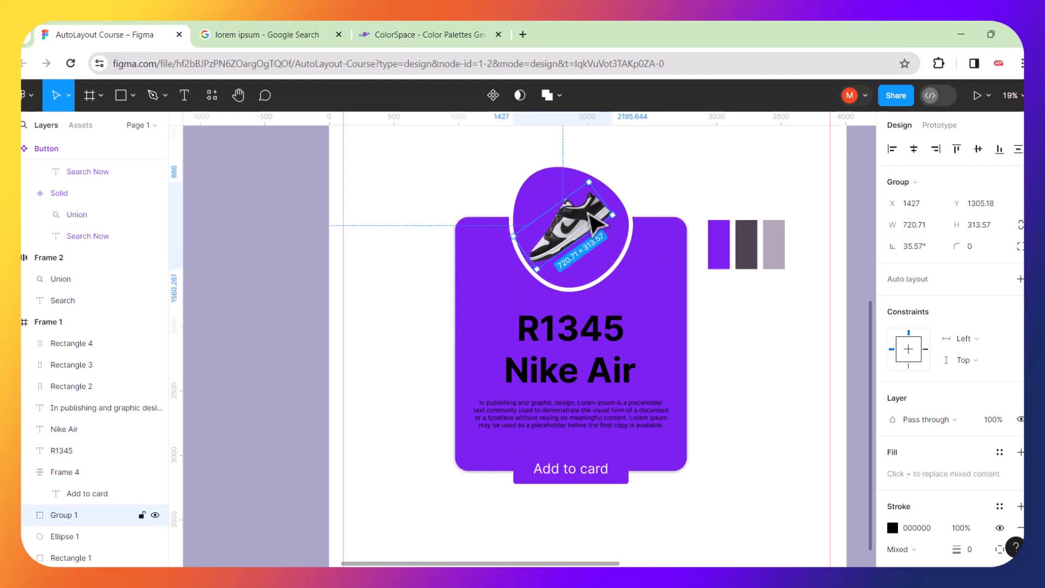
{"action": "left_click", "coordinate": [687, 171]}
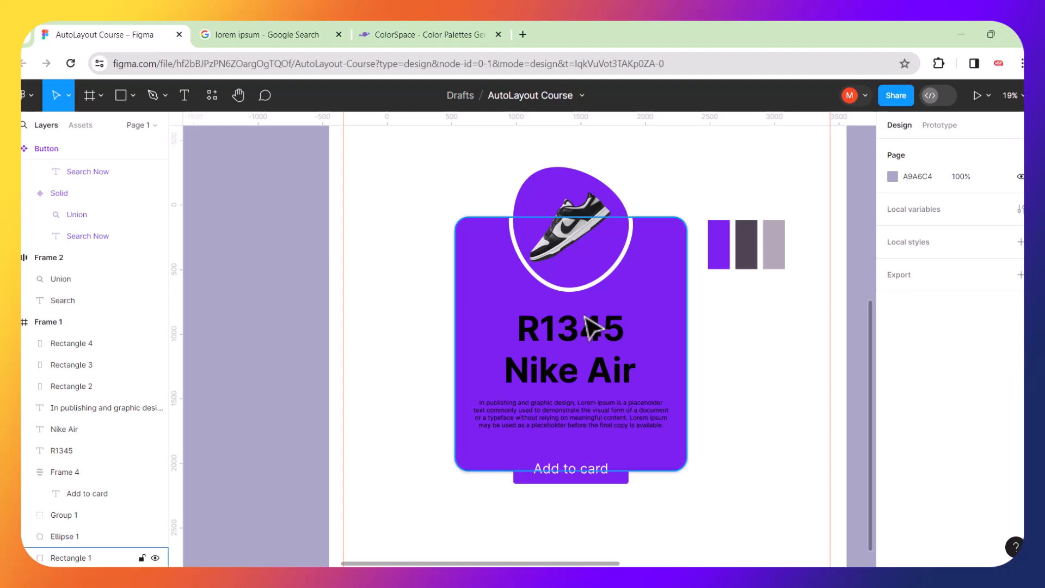
Change the fill of the R1345 title, the Nike Air title and the description text to white.
{"action": "left_click", "coordinate": [570, 336]}
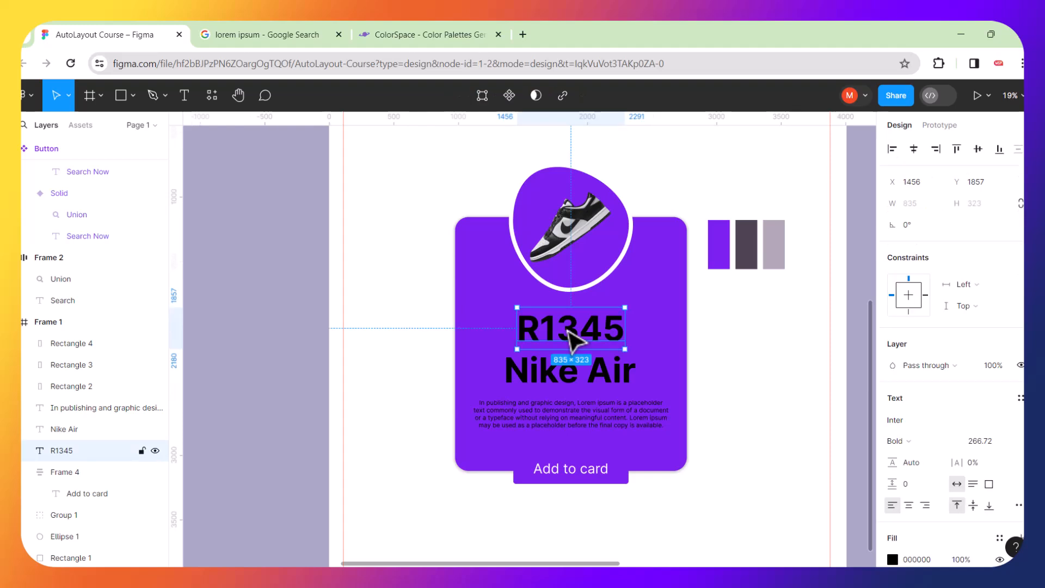
{"action": "left_click", "coordinate": [543, 374], "text": "shift"}
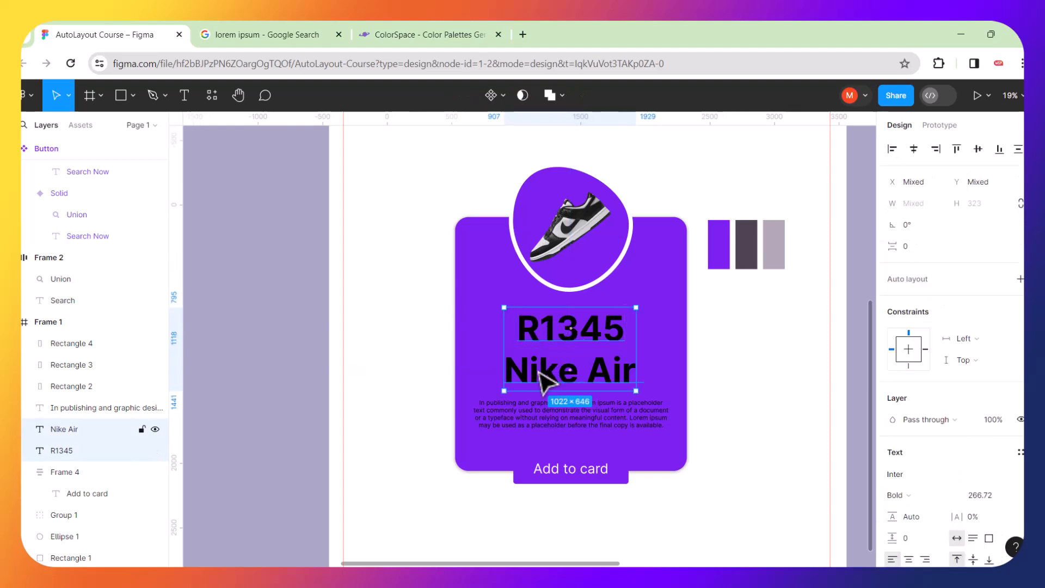
{"action": "left_click", "coordinate": [543, 420], "text": "shift"}
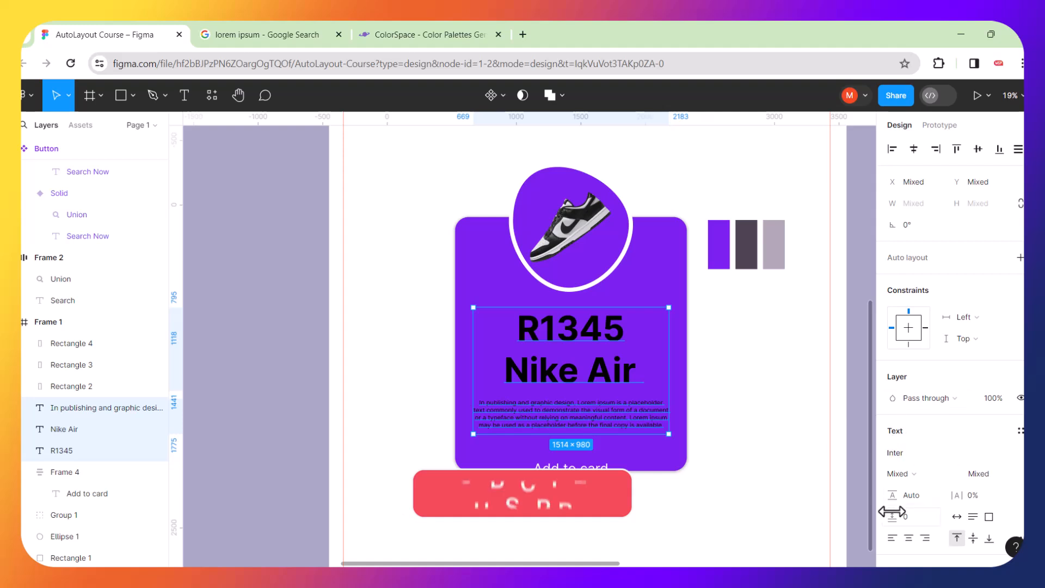
{"action": "scroll", "coordinate": [893, 507], "scroll_direction": "down", "scroll_amount": 3}
{"action": "left_click", "coordinate": [894, 438]}
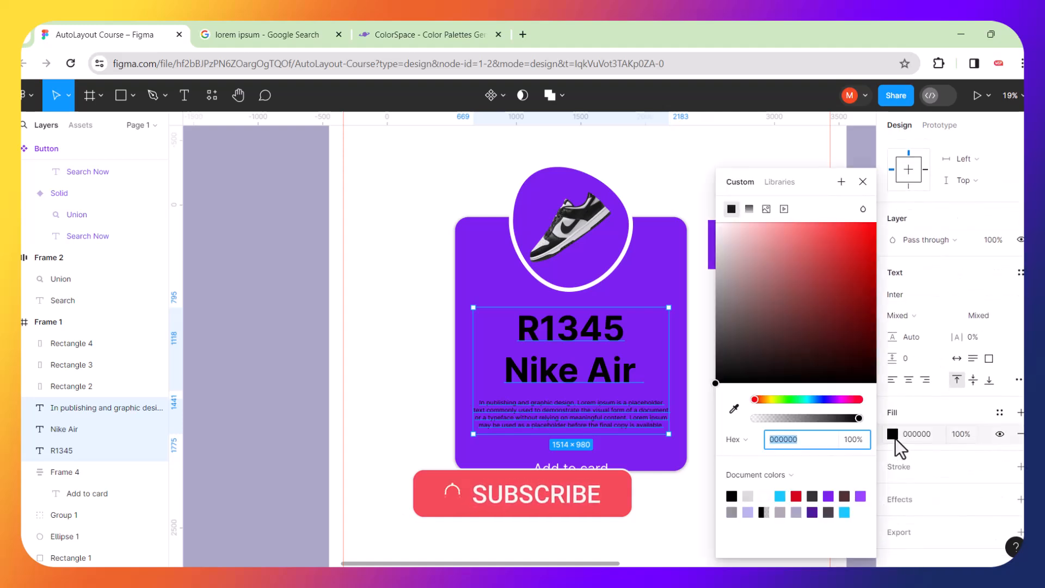
{"action": "left_click_drag", "start_coordinate": [722, 229], "coordinate": [716, 222]}
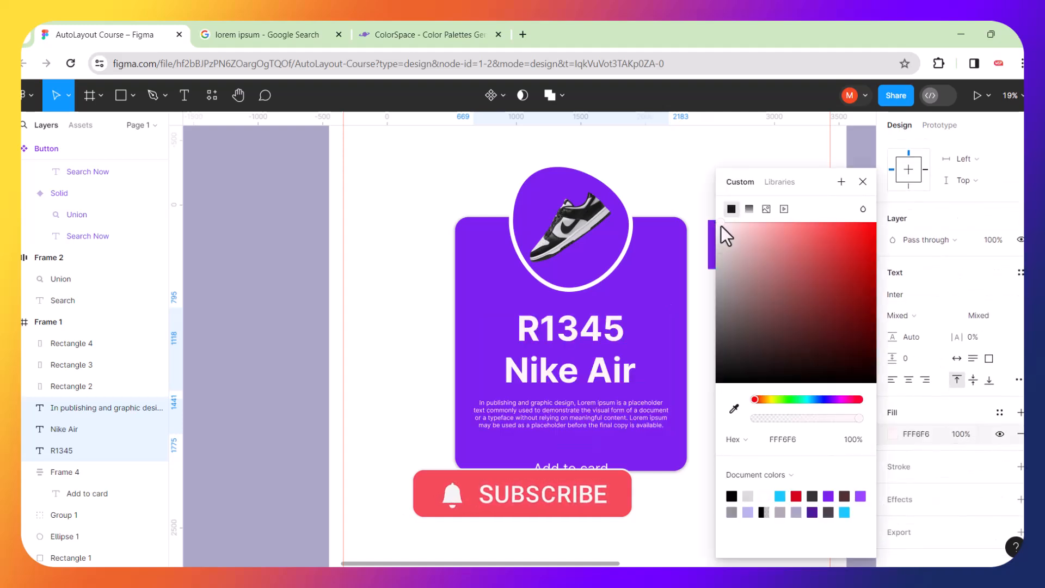
{"action": "left_click", "coordinate": [679, 172]}
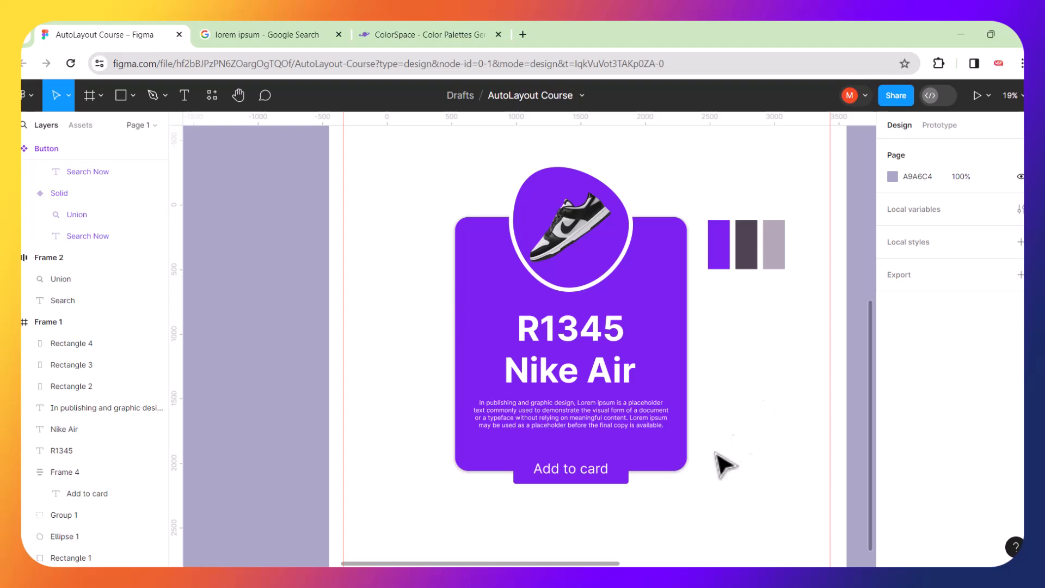
Remove the drop shadow from the card background and move the Add to card button off the card, below its lower-right corner.
{"action": "left_click", "coordinate": [664, 313]}
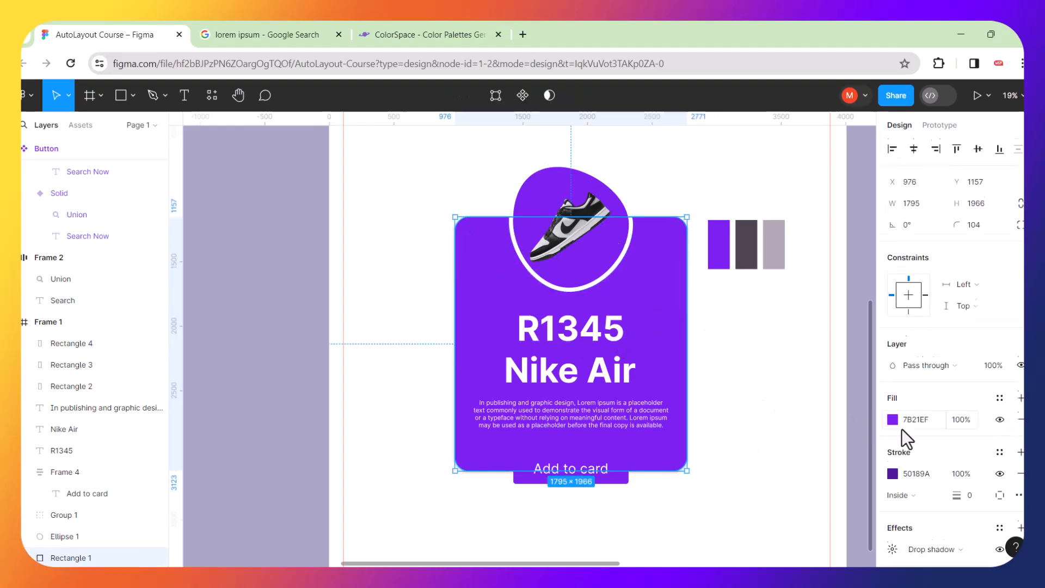
{"action": "scroll", "coordinate": [902, 429], "scroll_direction": "down", "scroll_amount": 1}
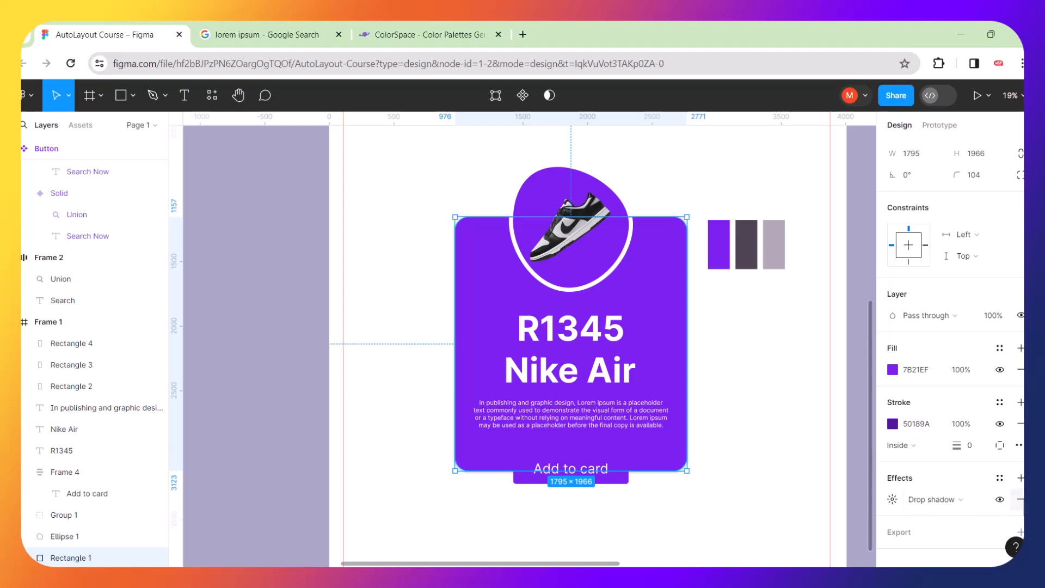
{"action": "left_click", "coordinate": [817, 411]}
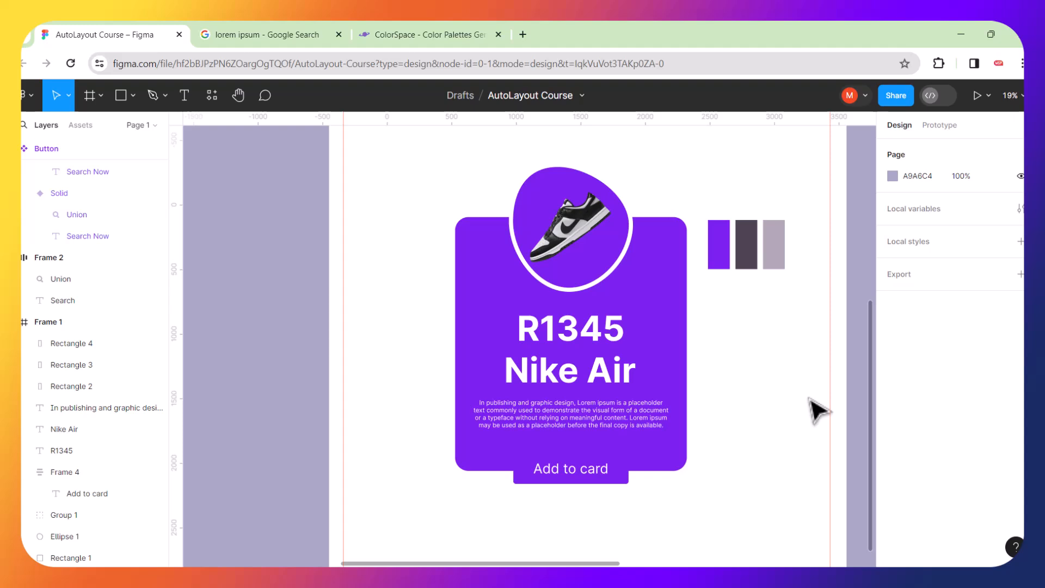
{"action": "left_click_drag", "start_coordinate": [625, 476], "coordinate": [735, 513]}
{"action": "left_click", "coordinate": [750, 409]}
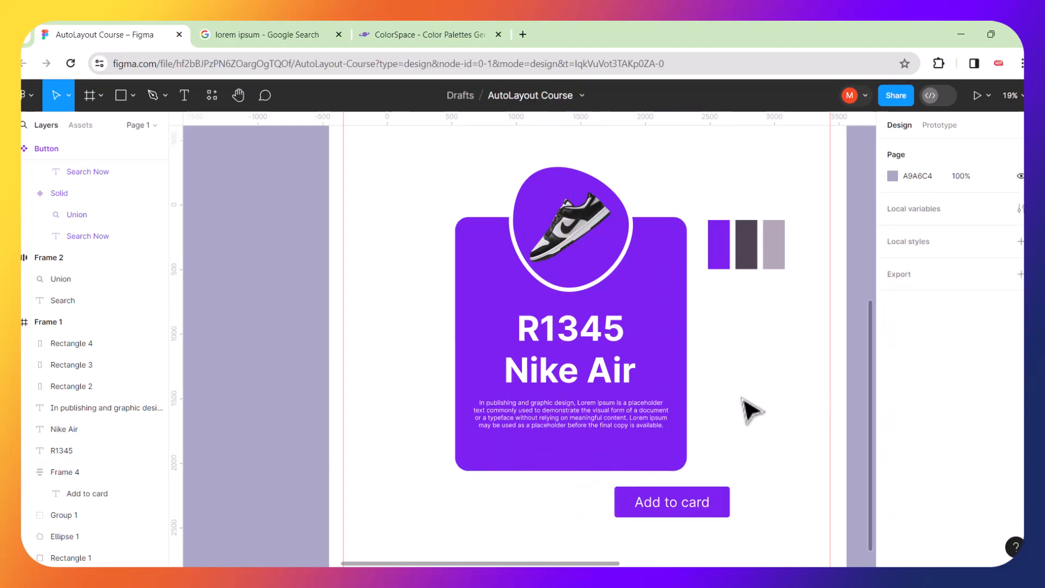
Change the fill of the ellipse behind the shoe to a linear gradient starting at 7B21EF, and select its end stop.
{"action": "left_click", "coordinate": [618, 264]}
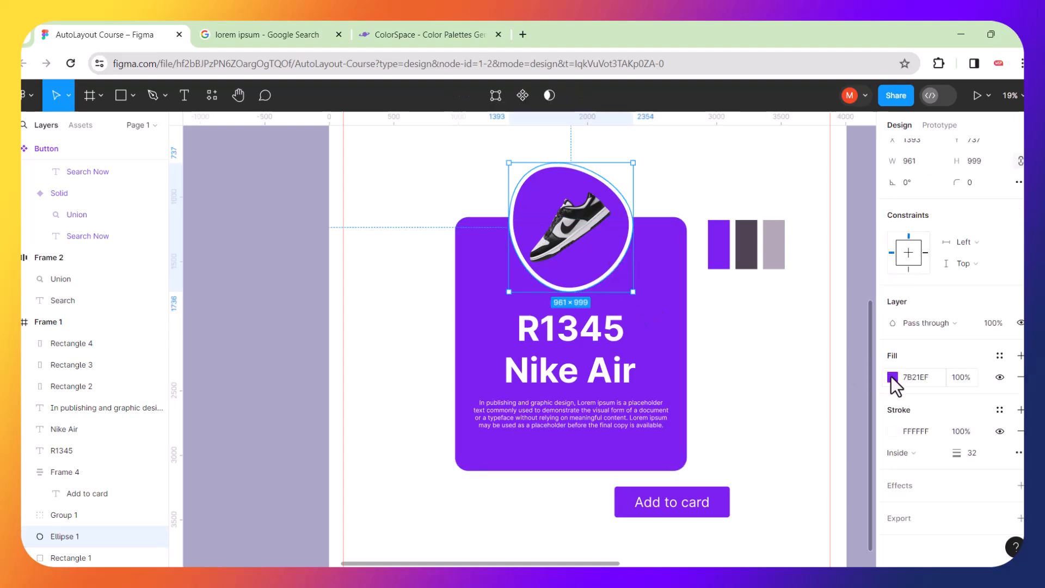
{"action": "left_click", "coordinate": [892, 377]}
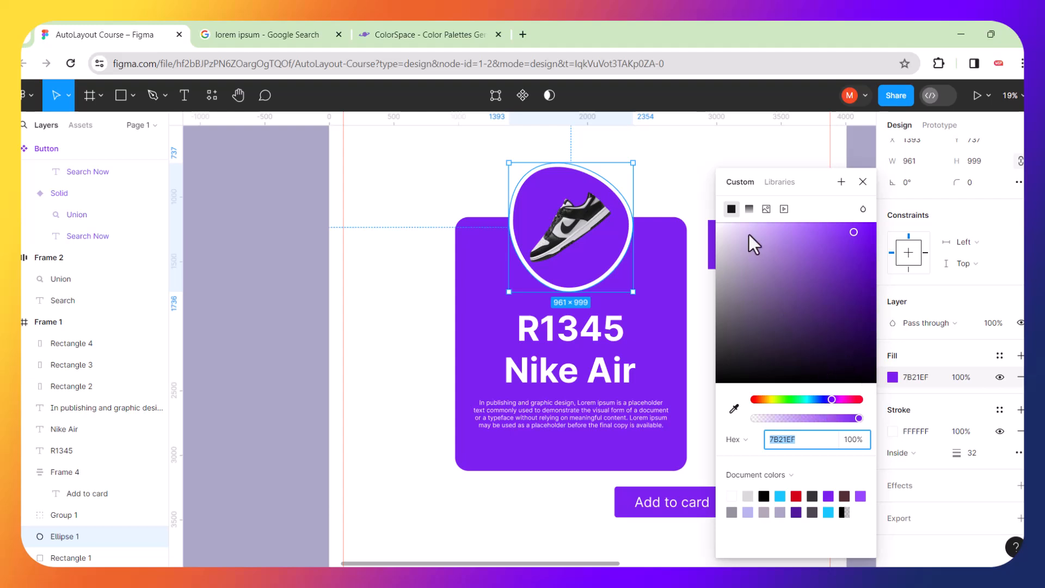
{"action": "left_click", "coordinate": [749, 209]}
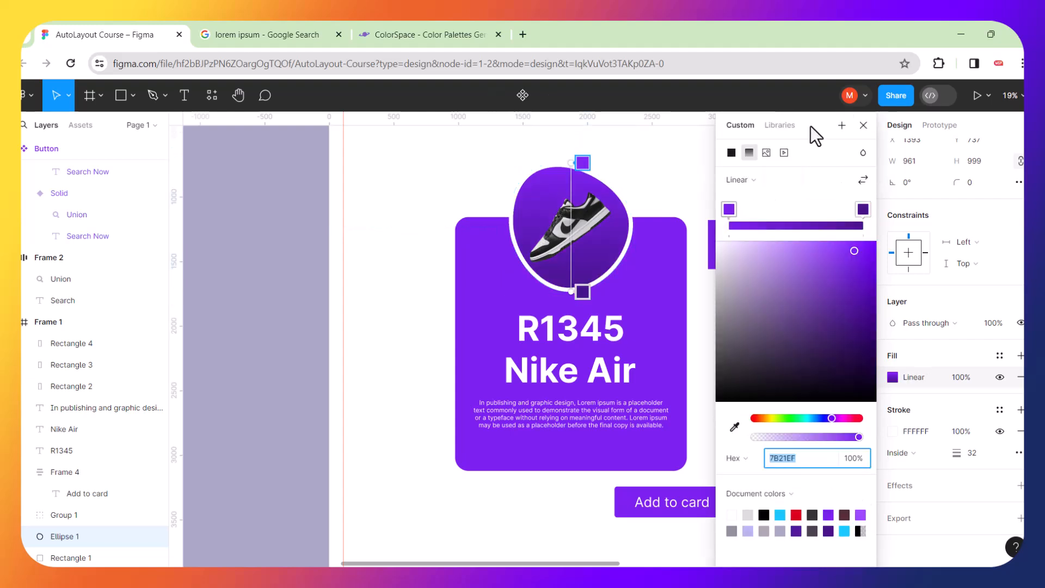
{"action": "left_click_drag", "start_coordinate": [812, 124], "coordinate": [944, 159]}
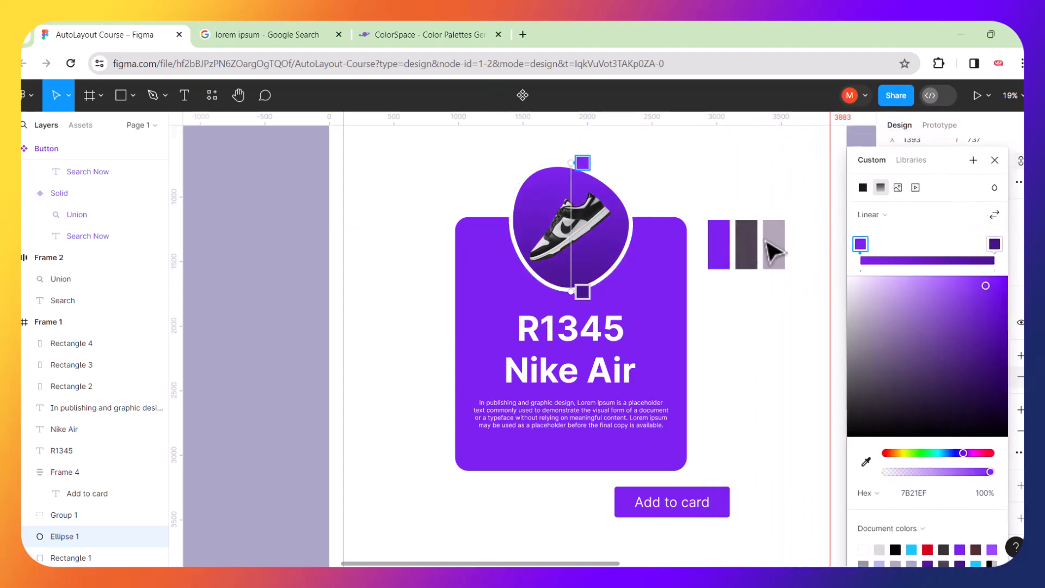
{"action": "left_click", "coordinate": [998, 247]}
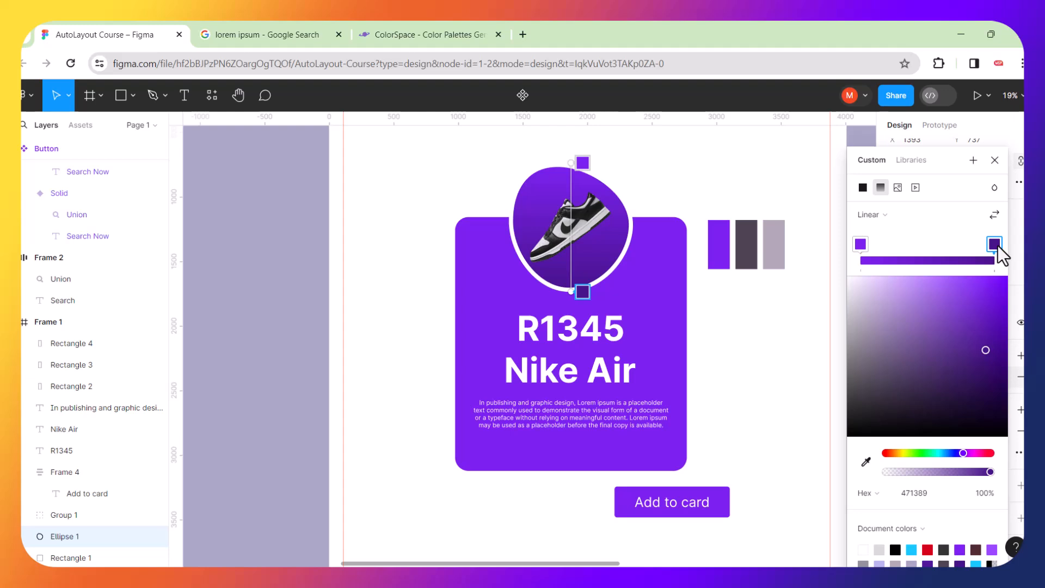
Try the light gray B1A8B9 and the dark gray 4C4452 sampled from the color swatches as the gradient's end stop.
{"action": "left_click", "coordinate": [866, 463]}
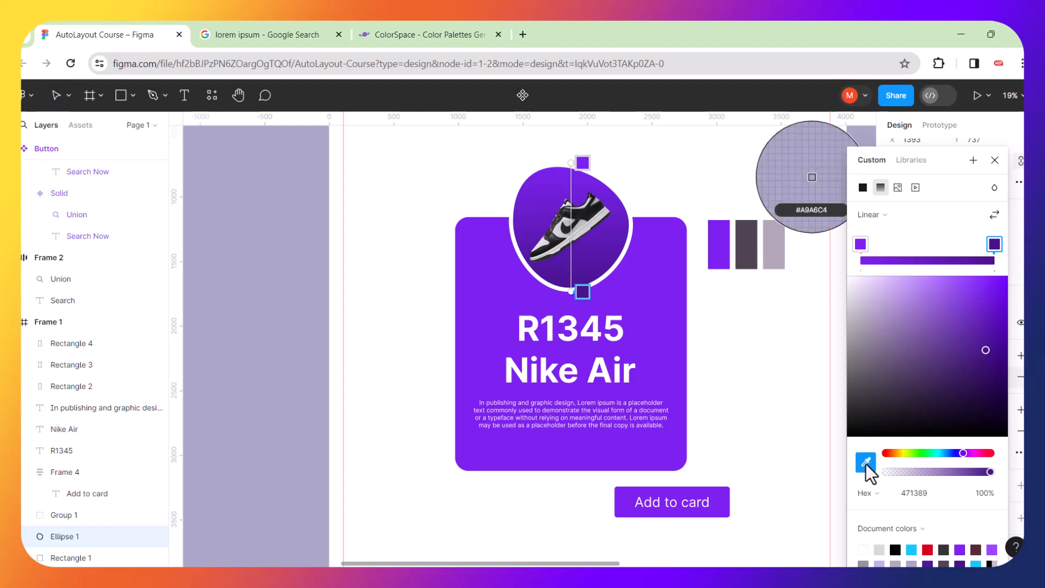
{"action": "left_click", "coordinate": [778, 246]}
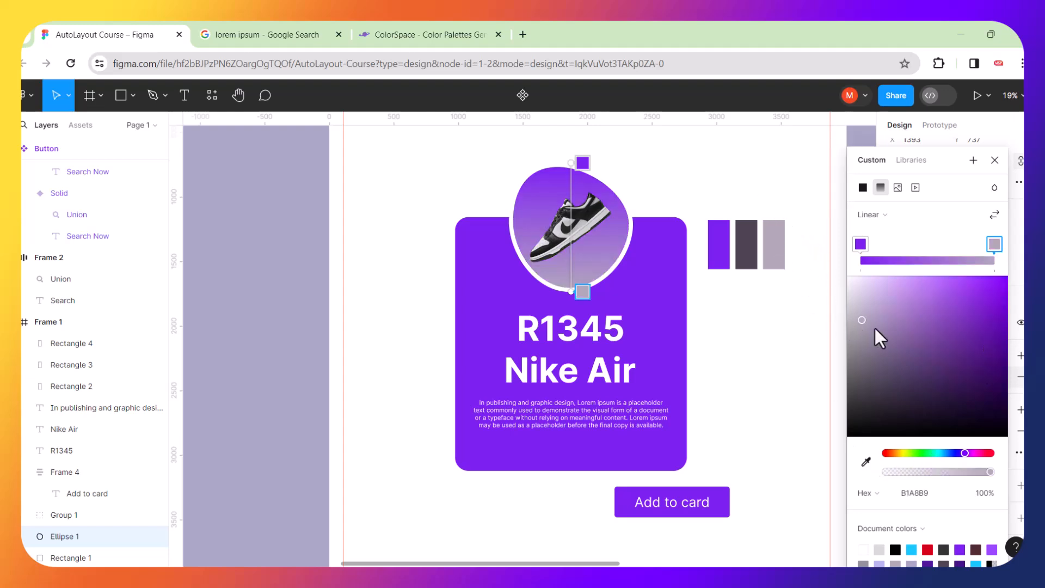
{"action": "left_click", "coordinate": [865, 461]}
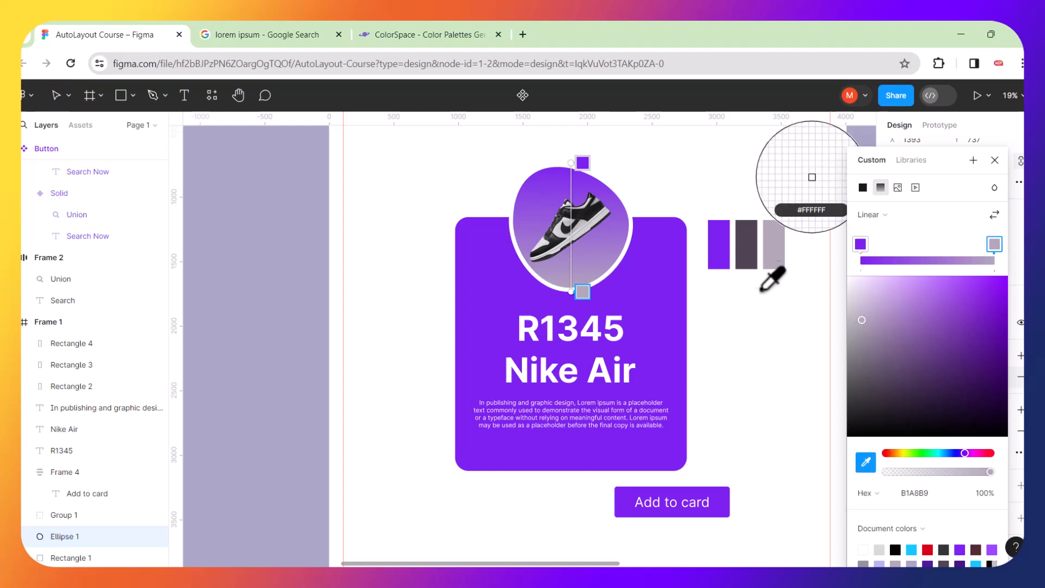
{"action": "left_click", "coordinate": [752, 254]}
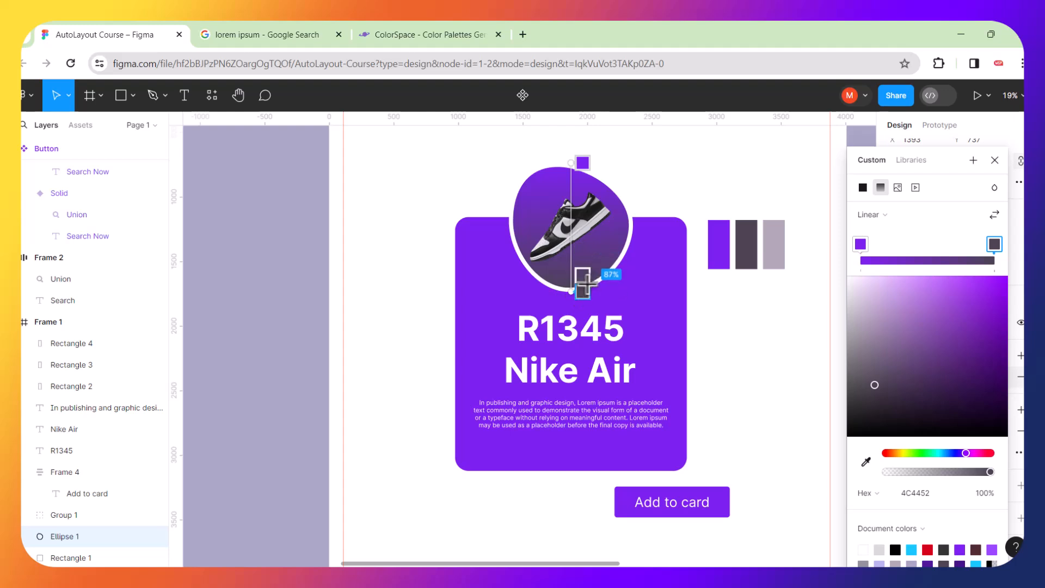
Set the end stop of the ellipse's gradient to the crimson C2245D.
{"action": "left_click_drag", "start_coordinate": [965, 446], "coordinate": [985, 454]}
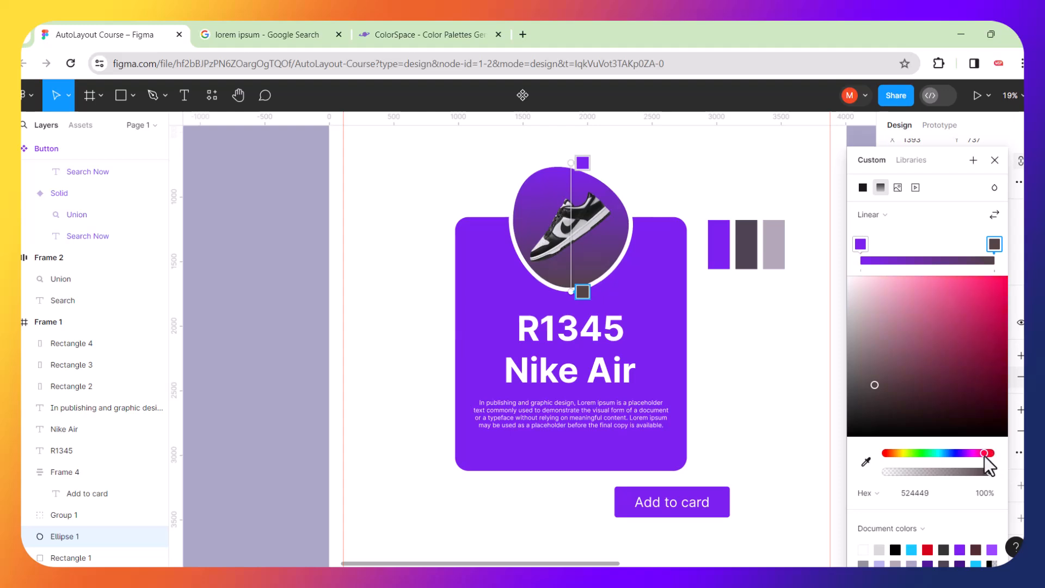
{"action": "left_click_drag", "start_coordinate": [988, 354], "coordinate": [991, 305]}
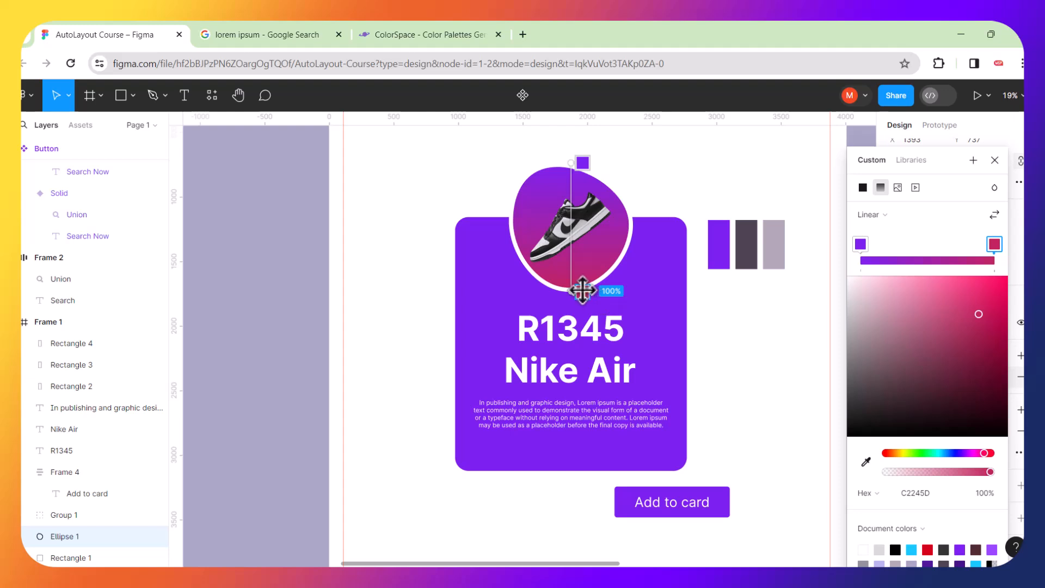
Extend the ellipse's gradient diagonally down to the lower-left of the Nike Air title, and move both color stops slightly inward.
{"action": "left_click_drag", "start_coordinate": [572, 293], "coordinate": [515, 396]}
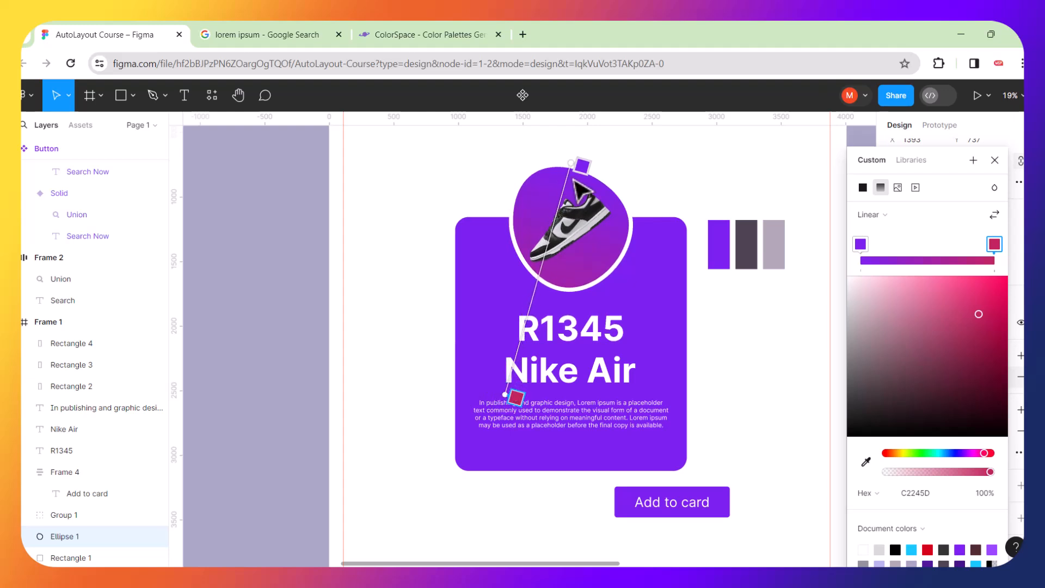
{"action": "left_click", "coordinate": [583, 166]}
{"action": "left_click_drag", "start_coordinate": [587, 172], "coordinate": [605, 188]}
{"action": "left_click_drag", "start_coordinate": [517, 397], "coordinate": [506, 388]}
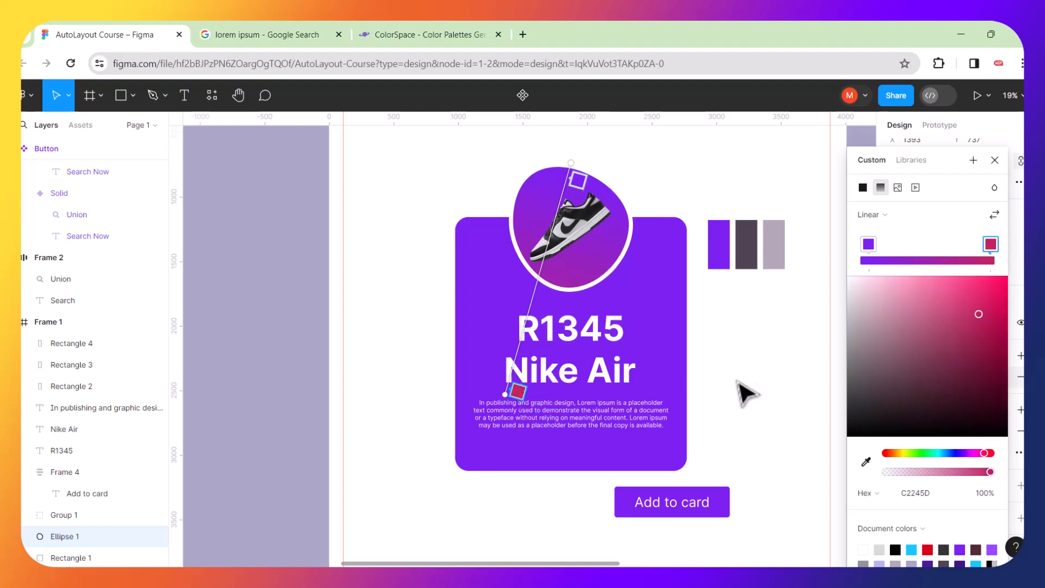
{"action": "left_click", "coordinate": [53, 96]}
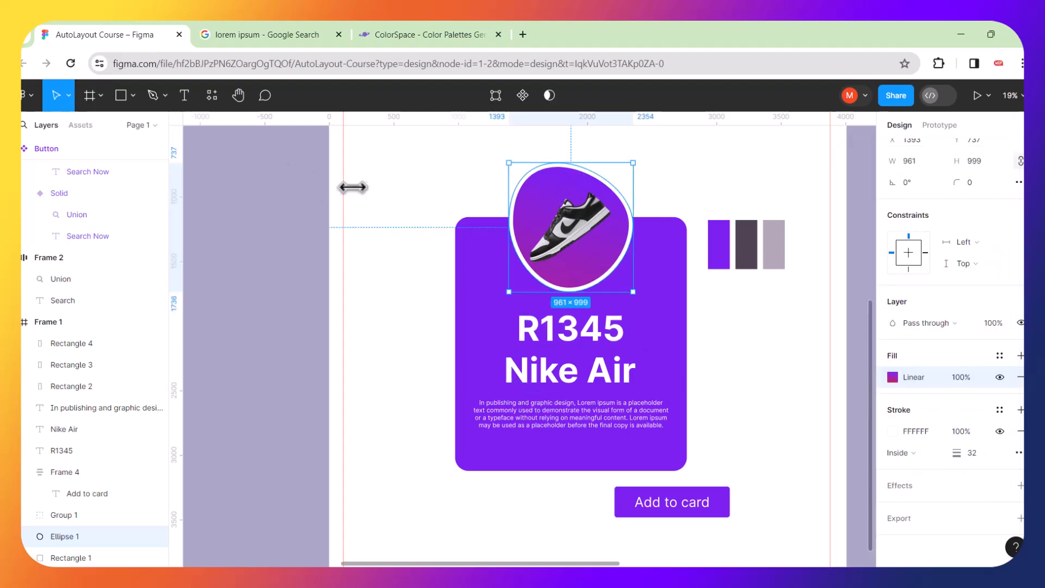
{"action": "left_click", "coordinate": [406, 209]}
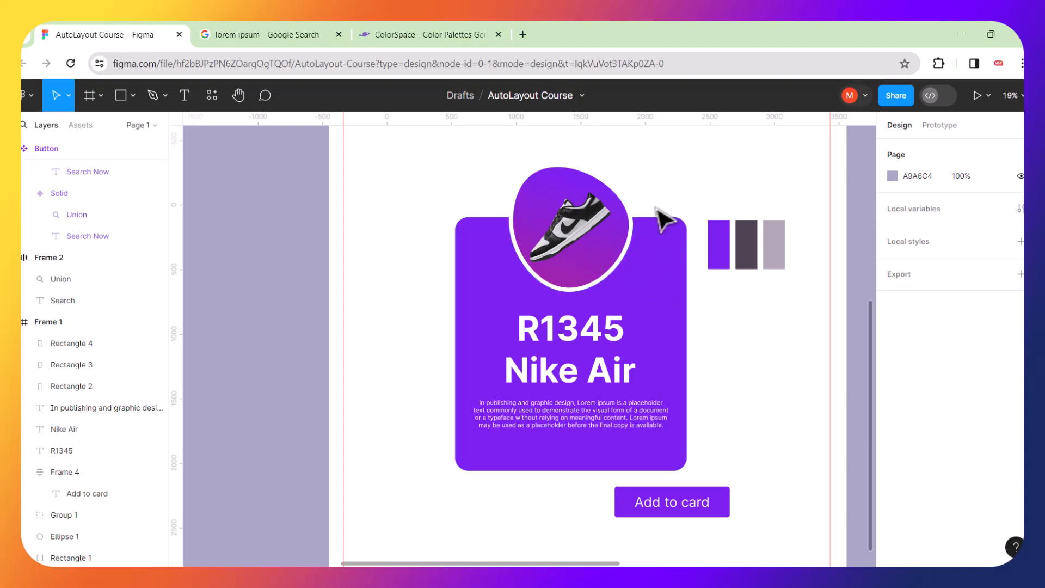
Change the fill of the card background rectangle to a linear gradient starting at 7B21EF.
{"action": "left_click", "coordinate": [669, 256]}
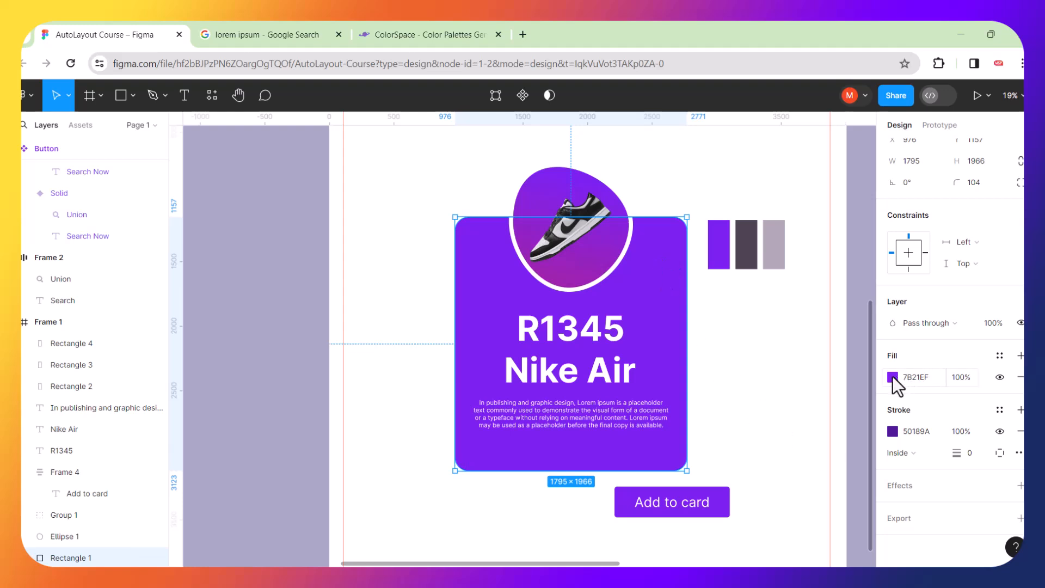
{"action": "left_click", "coordinate": [893, 377]}
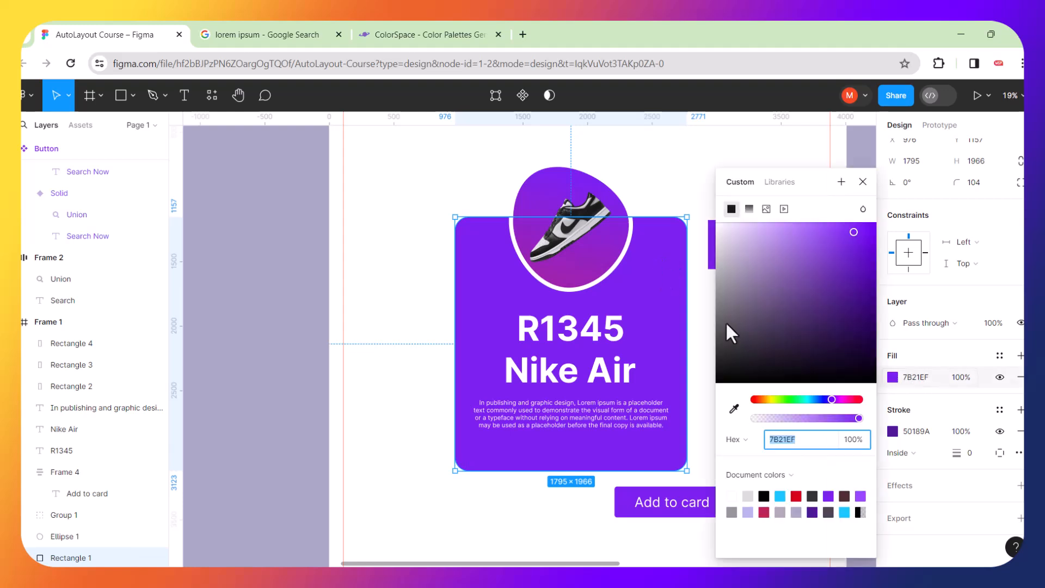
{"action": "left_click", "coordinate": [749, 207]}
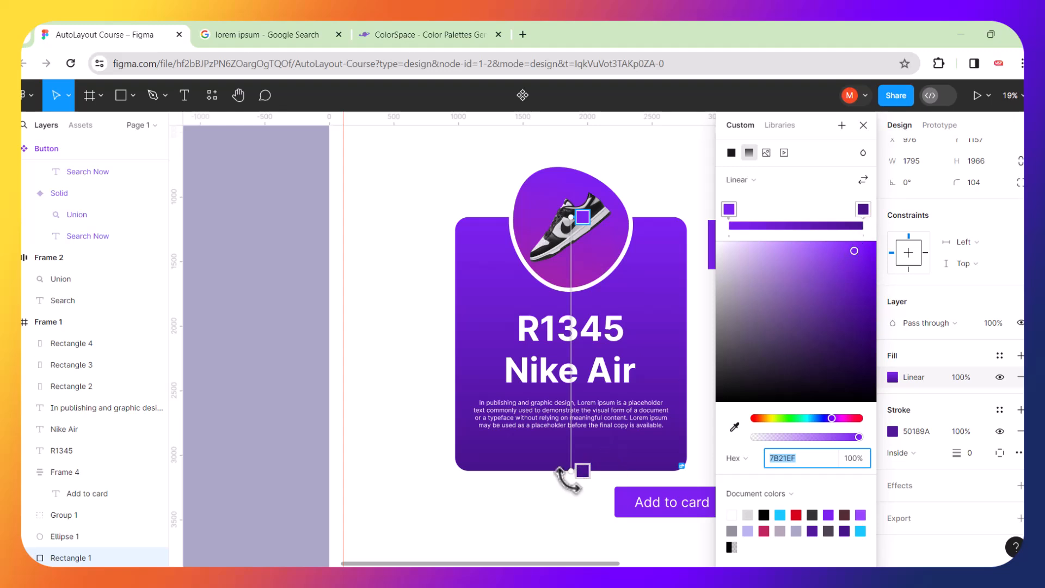
Extend the card background's linear gradient diagonally well past the card's lower-left corner, and move its 7B21EF start stop slightly inward.
{"action": "left_click_drag", "start_coordinate": [566, 476], "coordinate": [448, 517]}
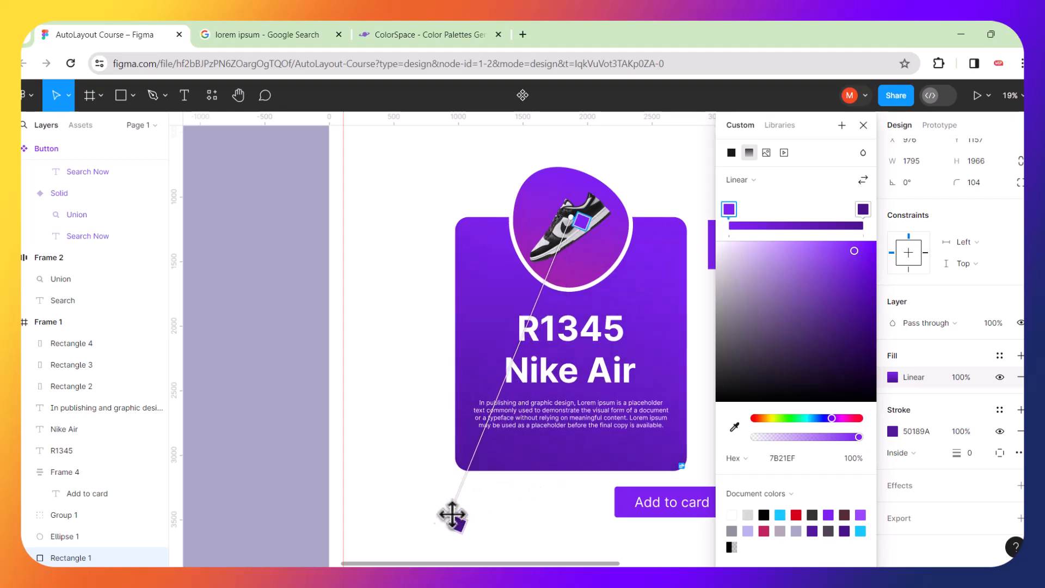
{"action": "left_click_drag", "start_coordinate": [583, 223], "coordinate": [573, 266]}
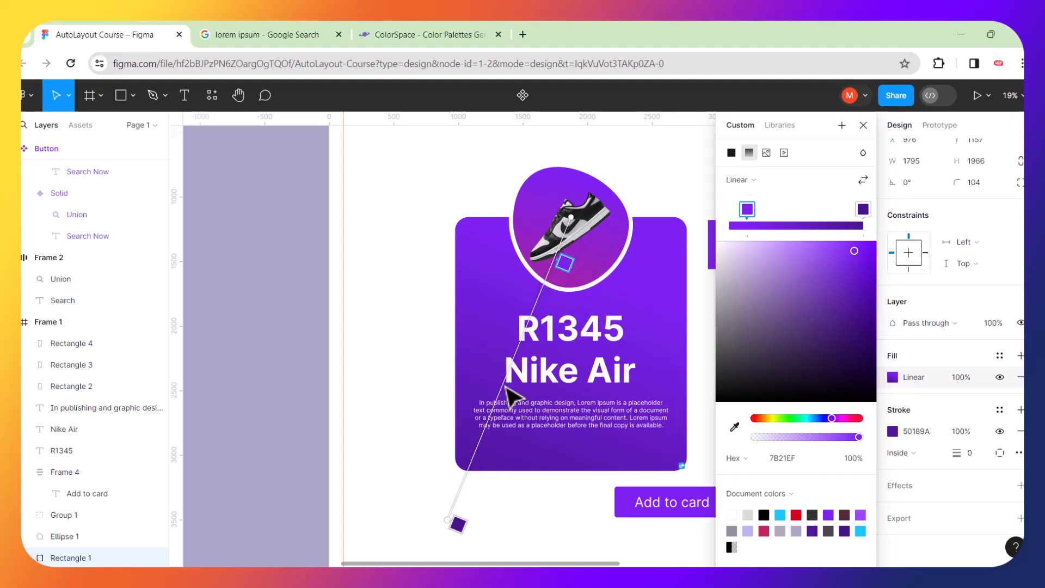
{"action": "left_click", "coordinate": [458, 524]}
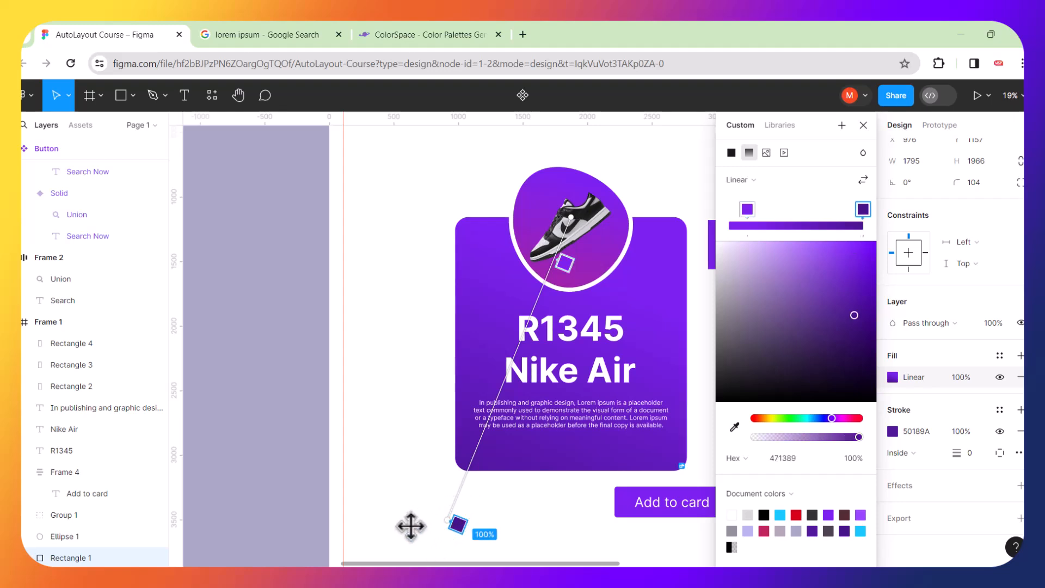
{"action": "left_click_drag", "start_coordinate": [450, 513], "coordinate": [449, 453]}
{"action": "scroll", "coordinate": [506, 287], "scroll_direction": "up", "scroll_amount": 3}
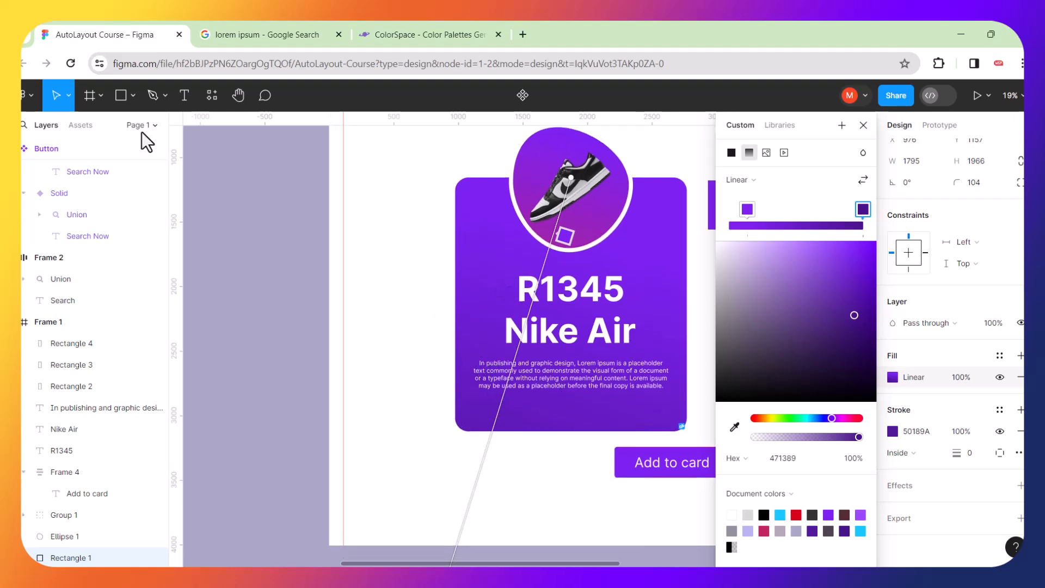
{"action": "key", "text": "Escape"}
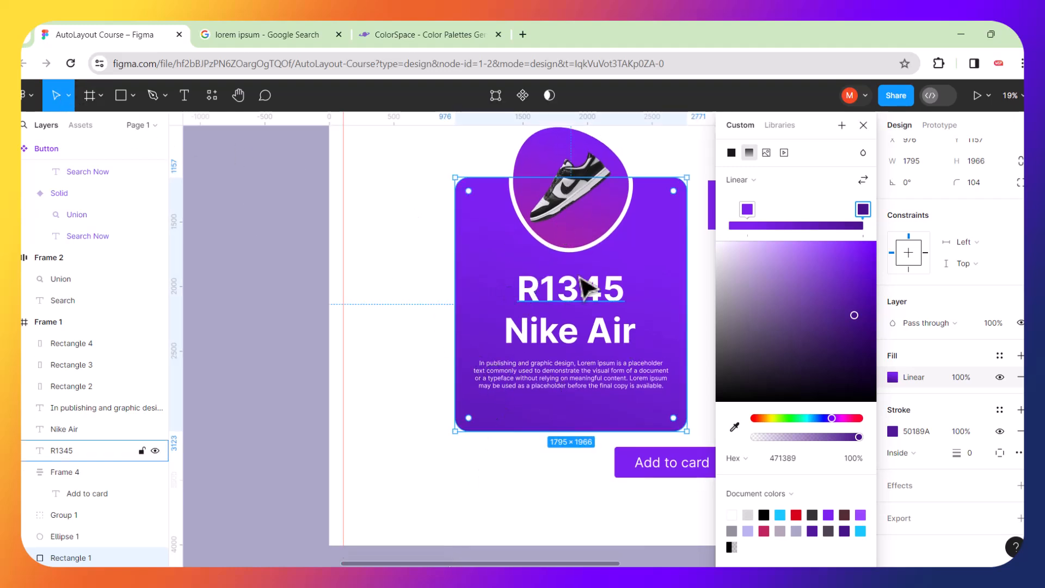
{"action": "scroll", "coordinate": [588, 287], "scroll_direction": "right", "scroll_amount": 3}
{"action": "left_click", "coordinate": [632, 300]}
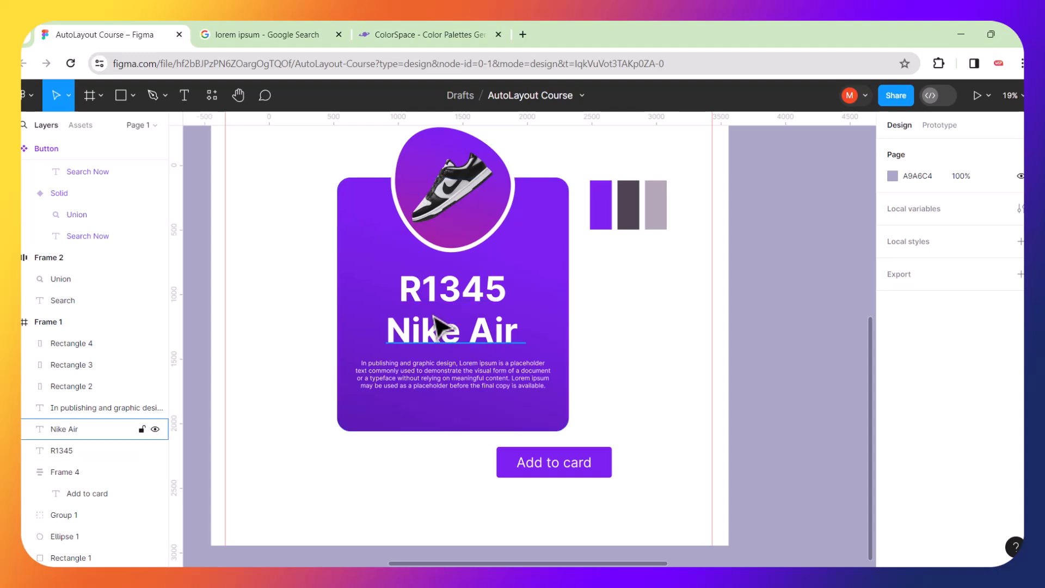
Move the R1345 price text slightly up, away from the Nike Air title.
{"action": "scroll", "coordinate": [438, 325], "scroll_direction": "up", "scroll_amount": 3}
{"action": "left_click", "coordinate": [438, 334]}
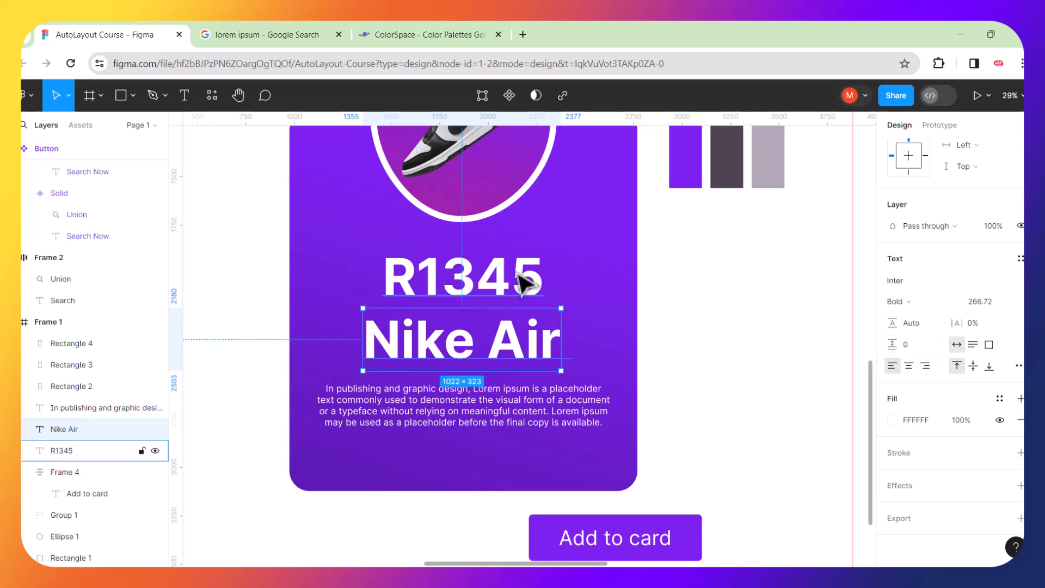
{"action": "scroll", "coordinate": [631, 331], "scroll_direction": "down", "scroll_amount": 4}
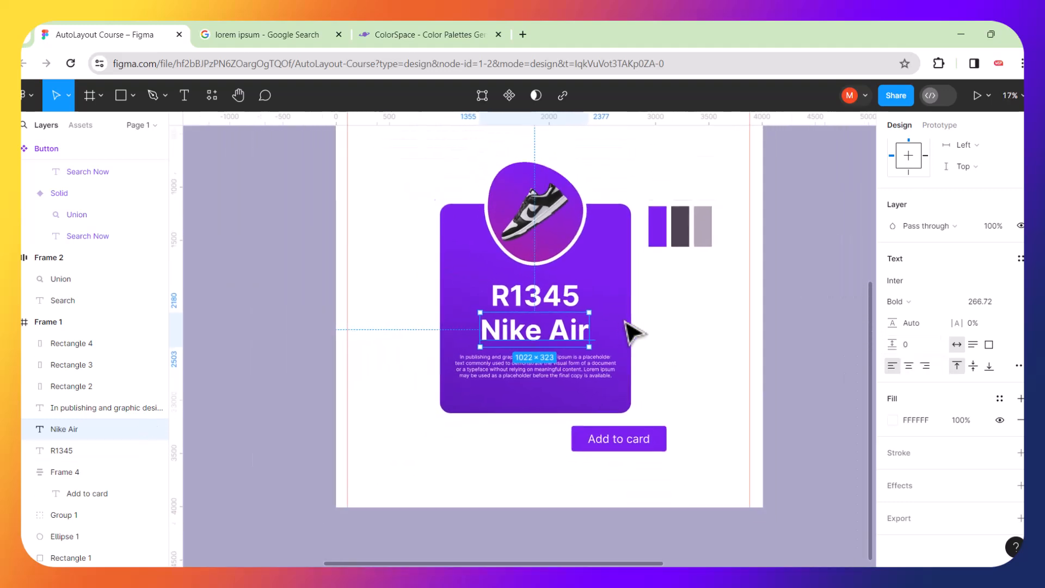
{"action": "scroll", "coordinate": [613, 300], "scroll_direction": "up", "scroll_amount": 3}
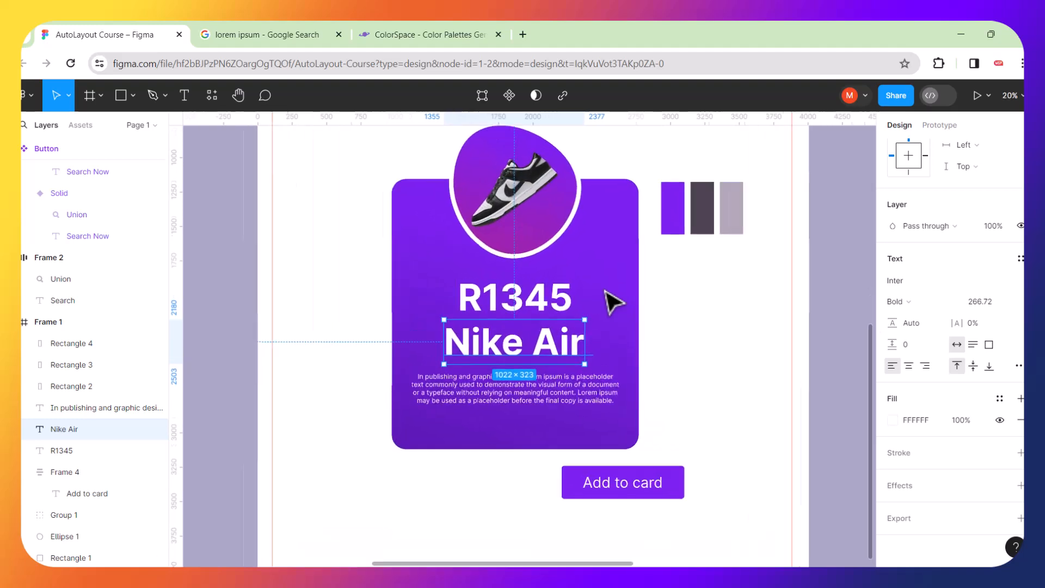
{"action": "left_click", "coordinate": [510, 301]}
{"action": "left_click", "coordinate": [502, 362]}
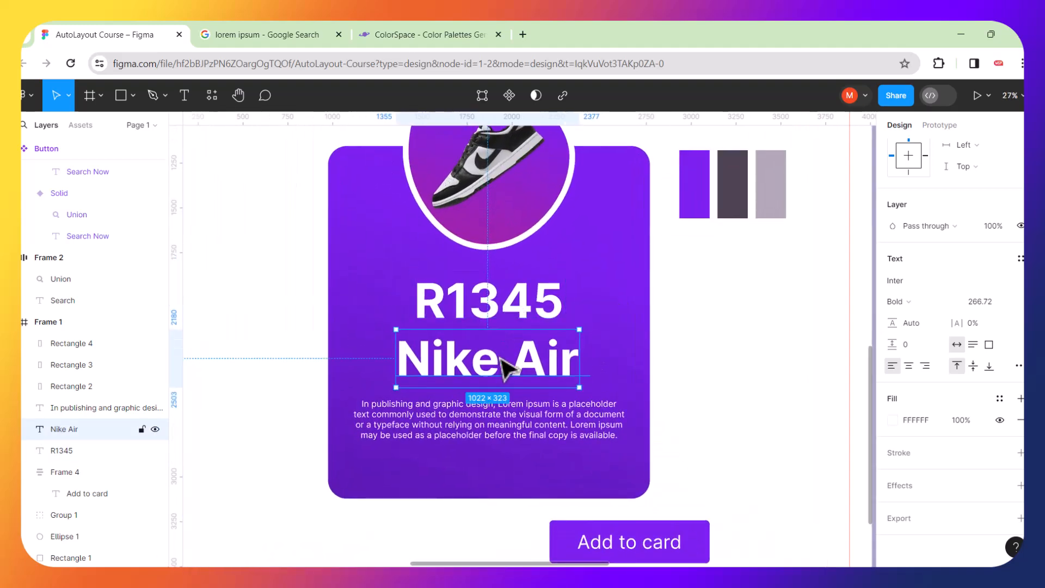
{"action": "left_click", "coordinate": [497, 312]}
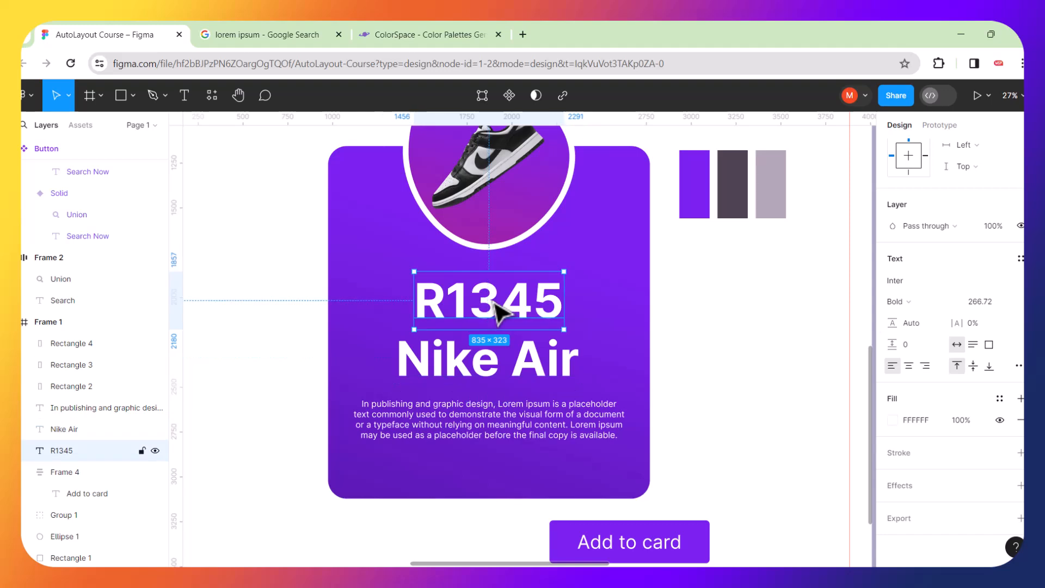
Set the Nike Air title's font weight to Light and scale it down proportionally to about 613 × 206.
{"action": "left_click", "coordinate": [493, 368]}
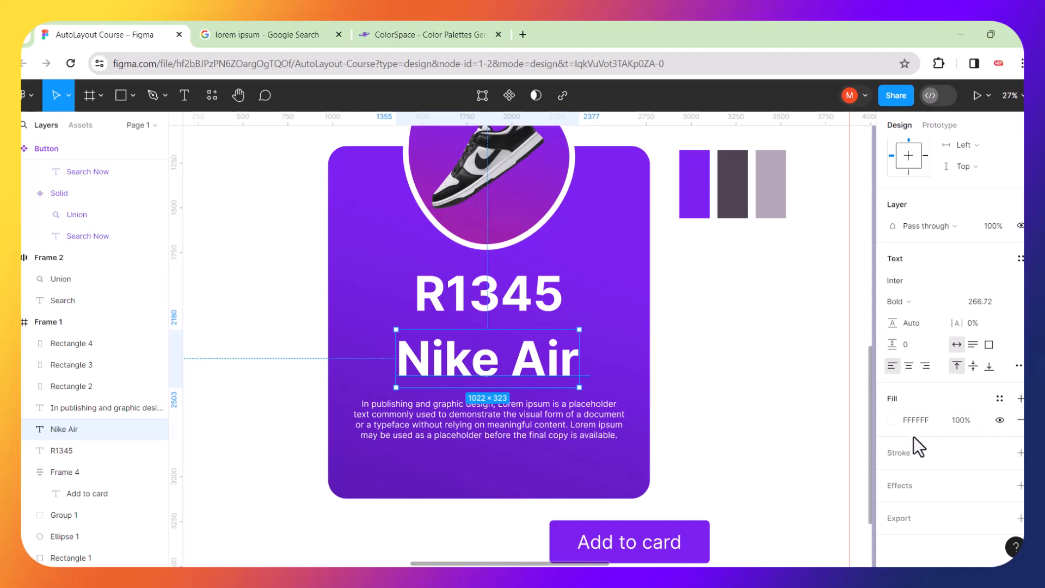
{"action": "left_click", "coordinate": [940, 303]}
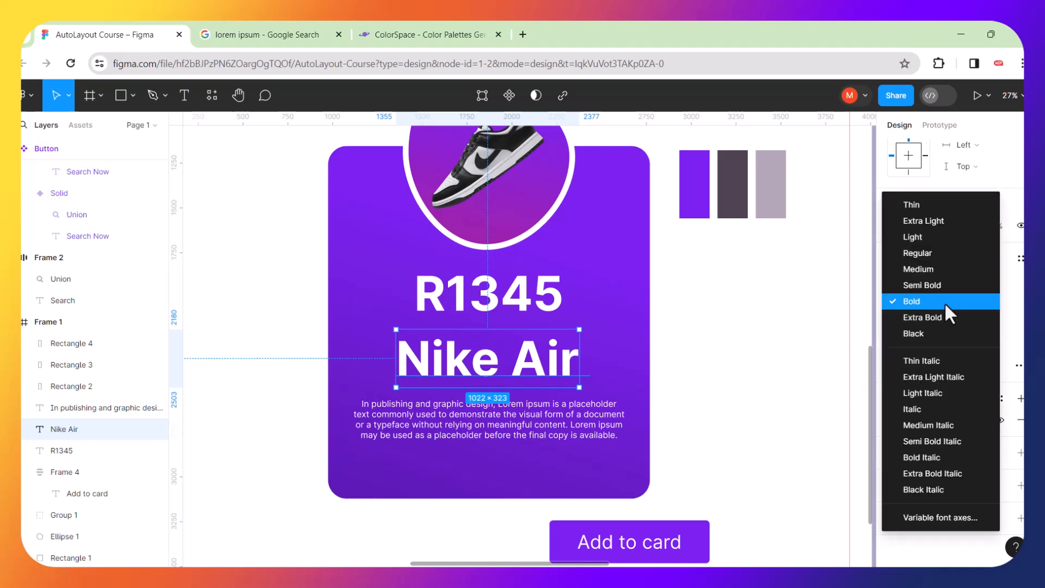
{"action": "left_click", "coordinate": [919, 237]}
{"action": "left_click_drag", "start_coordinate": [533, 360], "coordinate": [540, 345]}
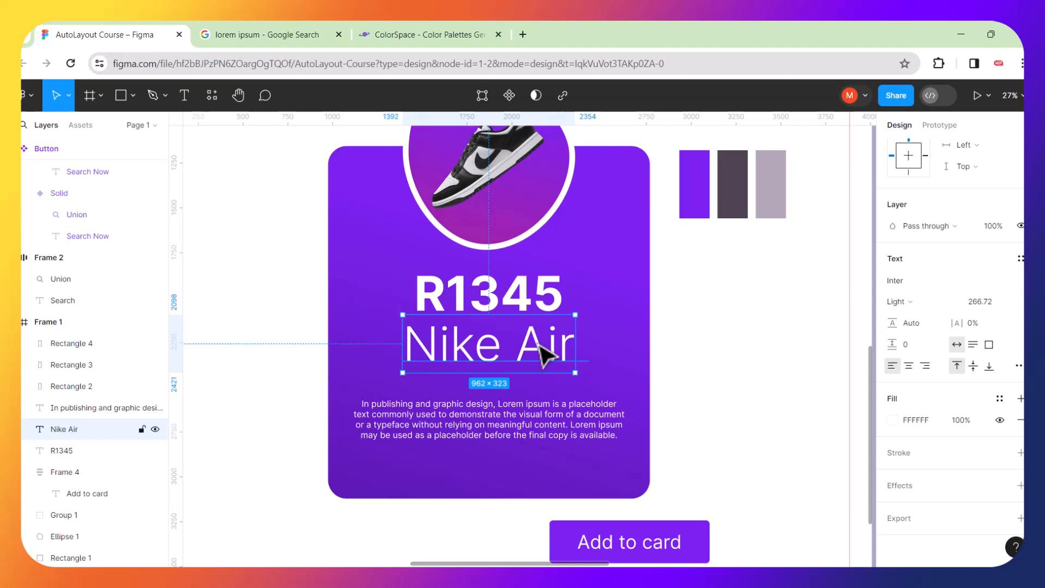
{"action": "key", "text": "k"}
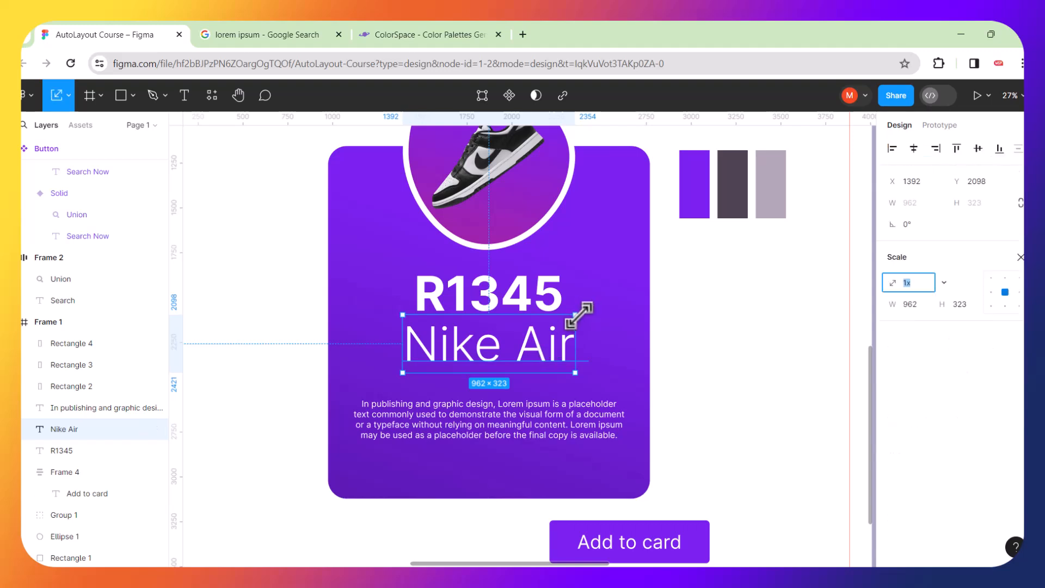
{"action": "left_click_drag", "start_coordinate": [576, 316], "coordinate": [511, 345]}
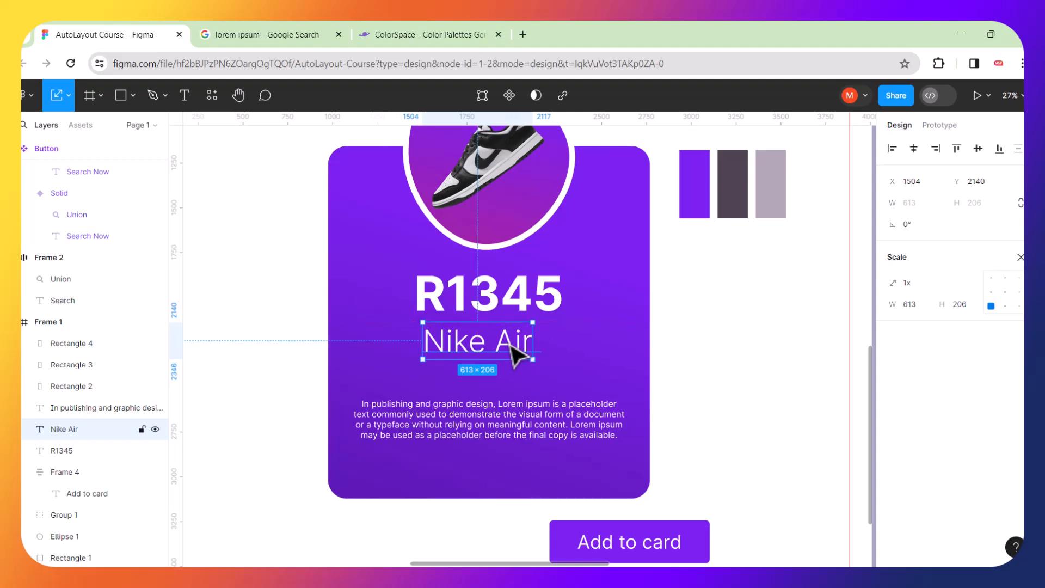
Swap the two titles so that Nike Air sits above R1345, with the price close beneath it and centered on the card.
{"action": "left_click_drag", "start_coordinate": [495, 301], "coordinate": [500, 389]}
{"action": "left_click_drag", "start_coordinate": [483, 346], "coordinate": [490, 313]}
{"action": "left_click_drag", "start_coordinate": [485, 373], "coordinate": [488, 340]}
{"action": "scroll", "coordinate": [488, 346], "scroll_direction": "up", "scroll_amount": 3}
{"action": "scroll", "coordinate": [490, 346], "scroll_direction": "down", "scroll_amount": 2}
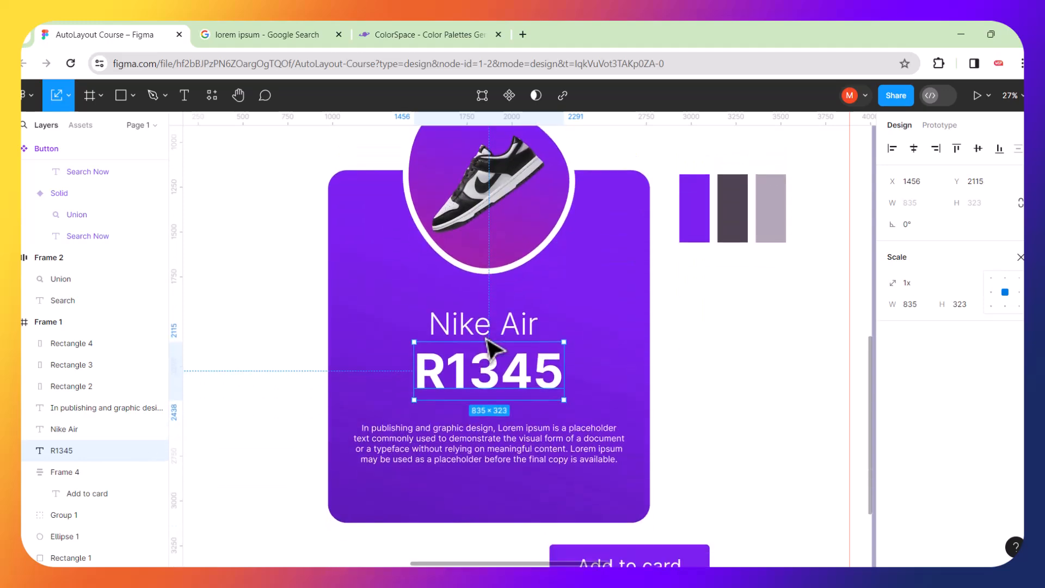
{"action": "scroll", "coordinate": [524, 346], "scroll_direction": "up", "scroll_amount": 3}
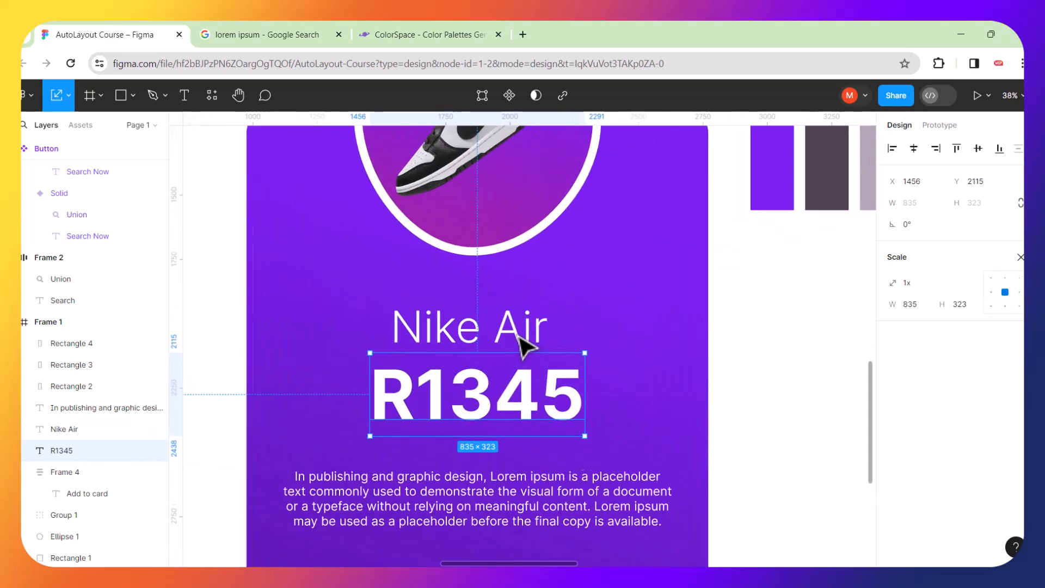
{"action": "scroll", "coordinate": [525, 346], "scroll_direction": "down", "scroll_amount": 4}
{"action": "left_click", "coordinate": [717, 343]}
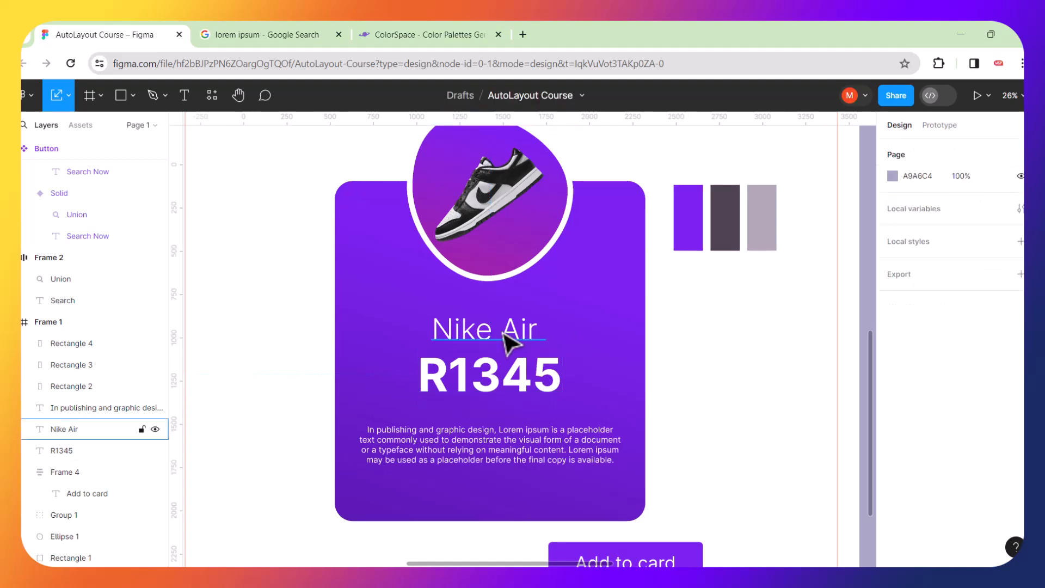
Move the description paragraph up close beneath R1345, and shift the title, price and description together slightly up.
{"action": "left_click", "coordinate": [491, 431]}
{"action": "left_click_drag", "start_coordinate": [497, 455], "coordinate": [497, 438]}
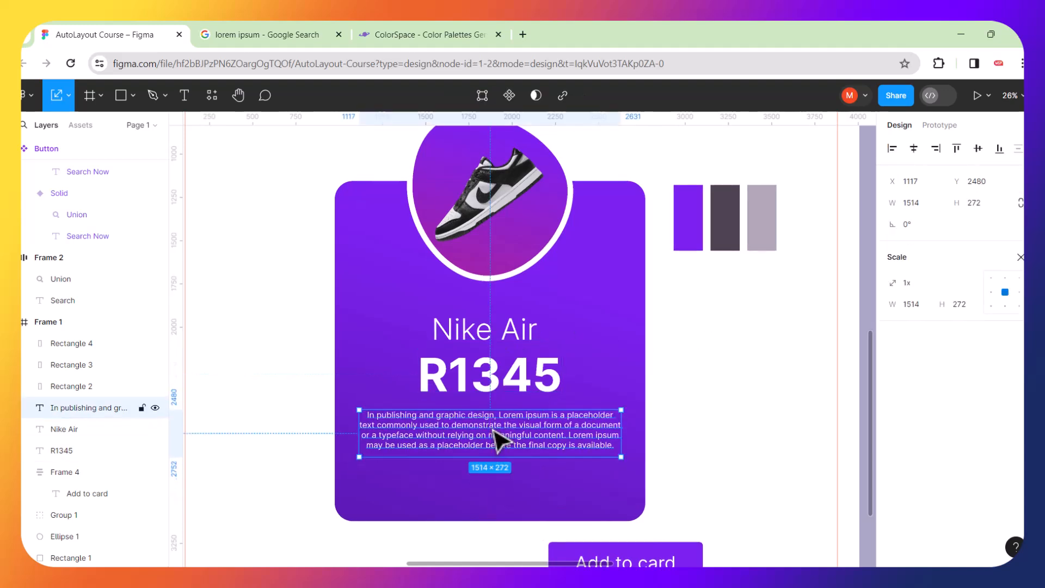
{"action": "left_click", "coordinate": [504, 387]}
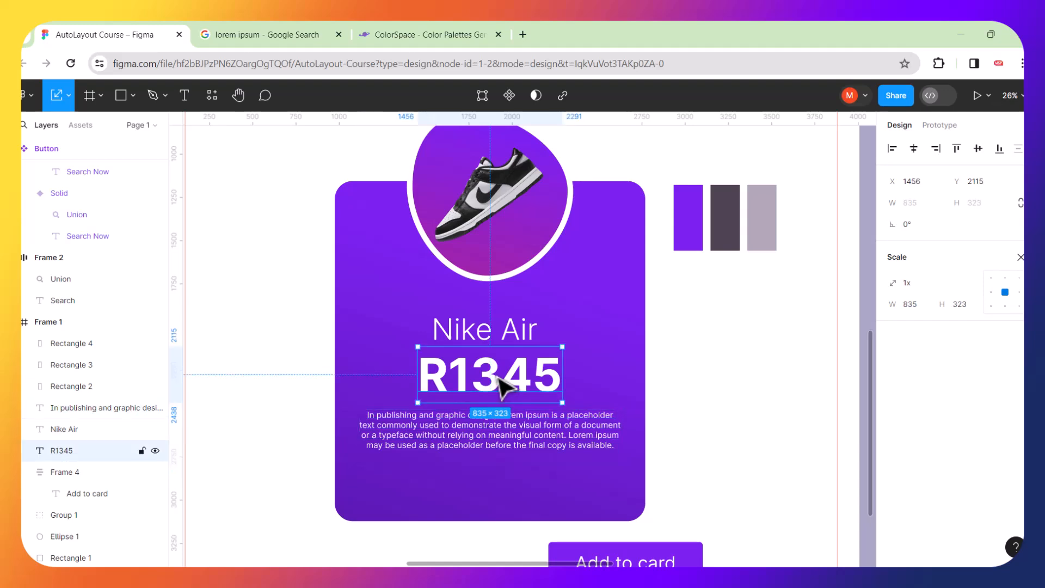
{"action": "left_click", "coordinate": [493, 341], "text": "shift"}
{"action": "left_click", "coordinate": [493, 434], "text": "shift"}
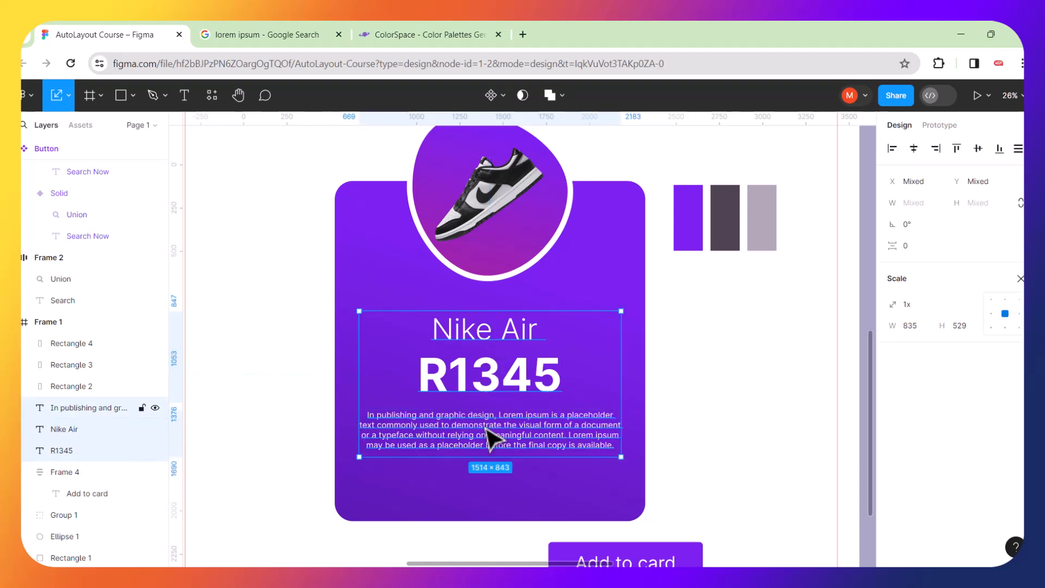
{"action": "left_click_drag", "start_coordinate": [511, 430], "coordinate": [513, 416]}
{"action": "scroll", "coordinate": [624, 428], "scroll_direction": "down", "scroll_amount": 3}
{"action": "left_click", "coordinate": [702, 420]}
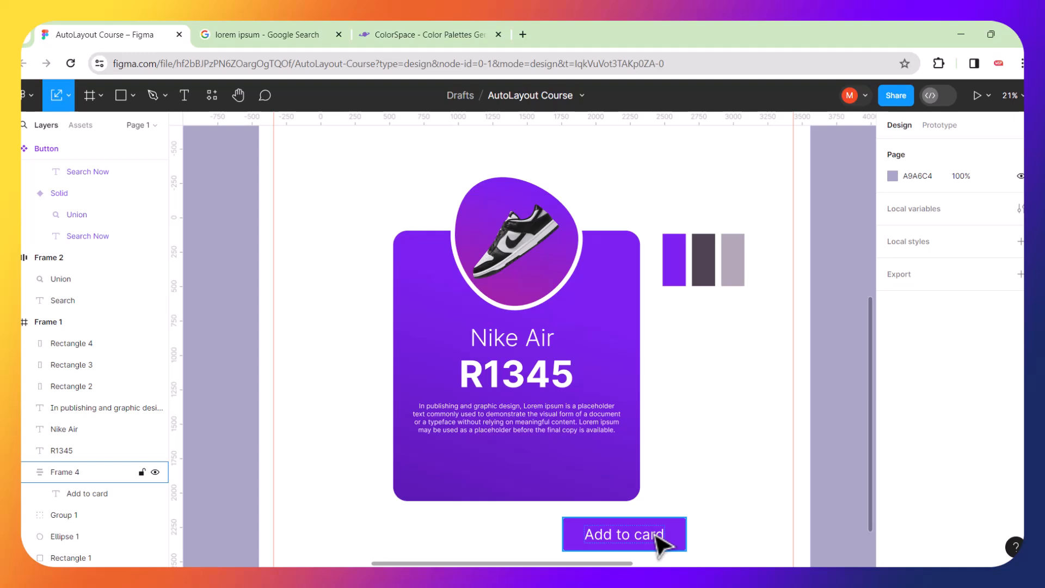
Move the Add to card button onto the card below the description and set its fill to FFFFFF.
{"action": "left_click_drag", "start_coordinate": [685, 535], "coordinate": [590, 474]}
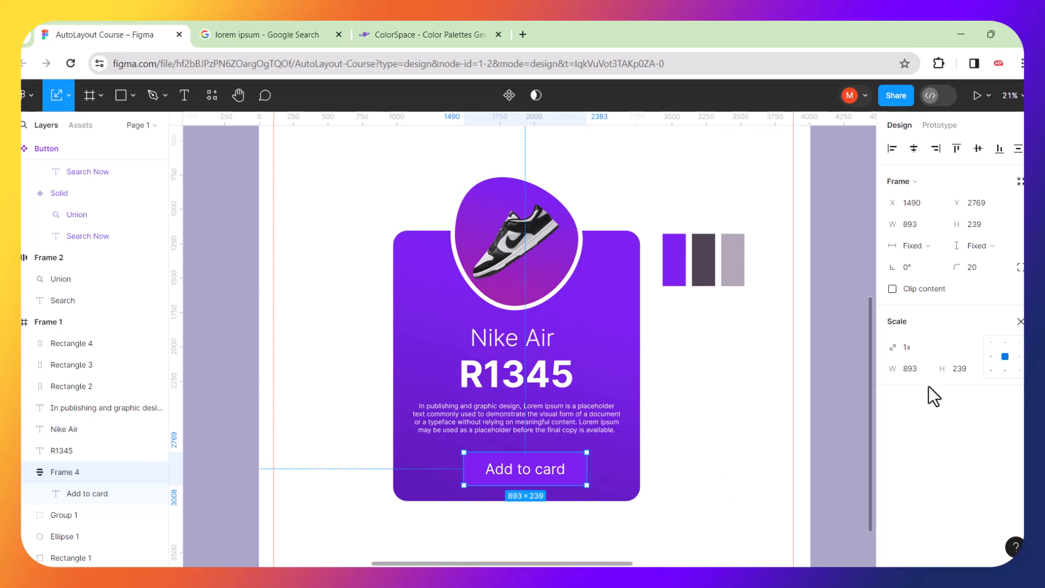
{"action": "key", "text": "v"}
{"action": "scroll", "coordinate": [911, 518], "scroll_direction": "down", "scroll_amount": 4}
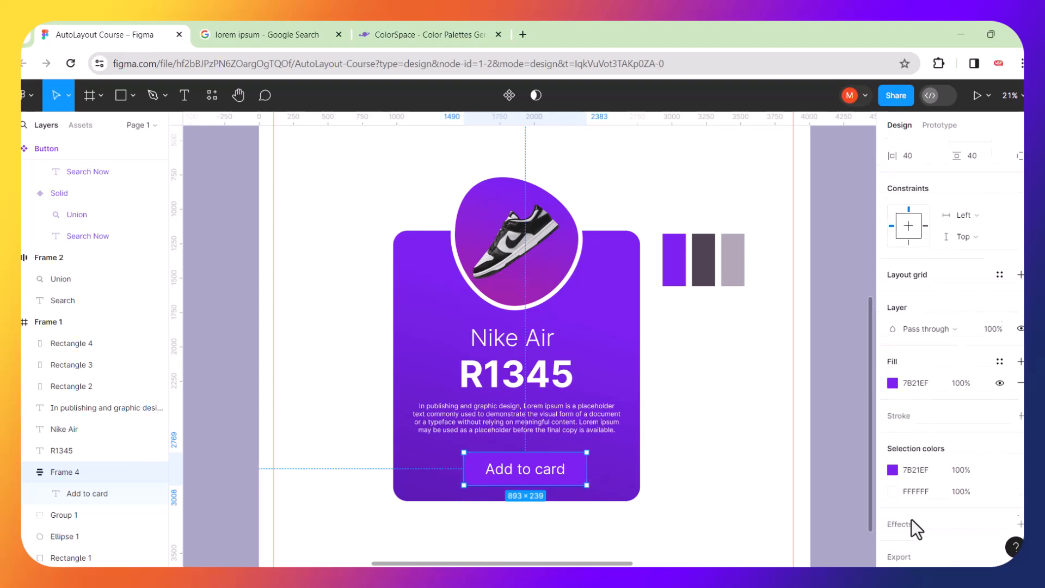
{"action": "scroll", "coordinate": [912, 518], "scroll_direction": "down", "scroll_amount": 1}
{"action": "left_click", "coordinate": [893, 455]}
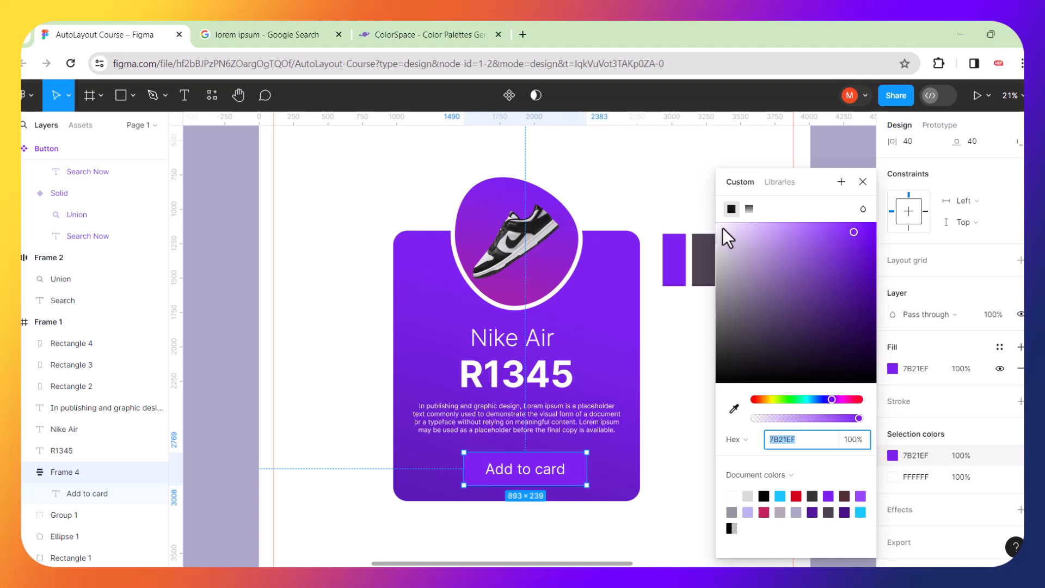
{"action": "type", "text": "ffffff"}
{"action": "key", "text": "Return"}
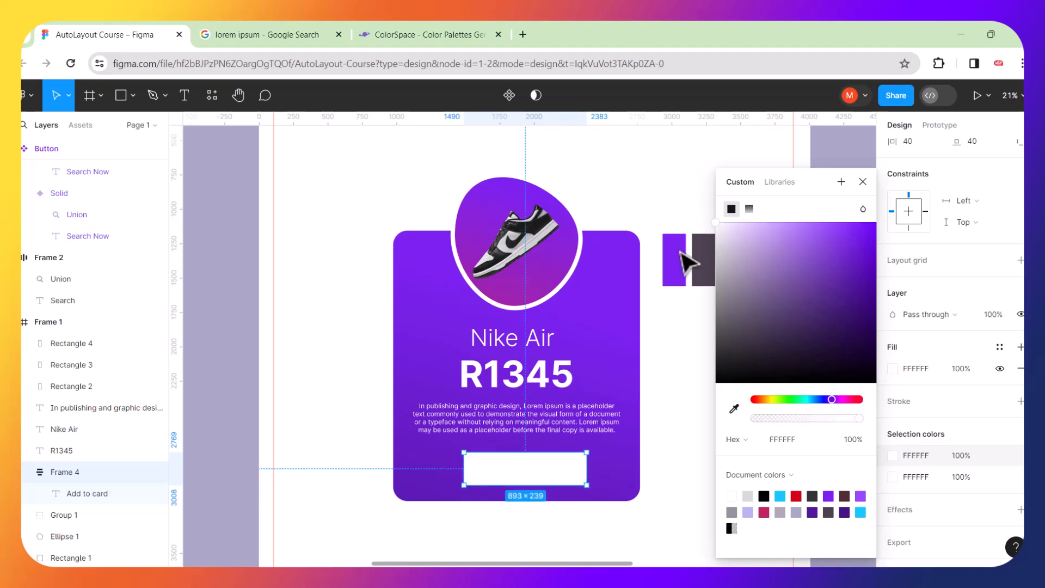
{"action": "left_click", "coordinate": [660, 483]}
Change the Add to card label's fill to the purple 7B21EF sampled from the first color swatch.
{"action": "left_click", "coordinate": [526, 476]}
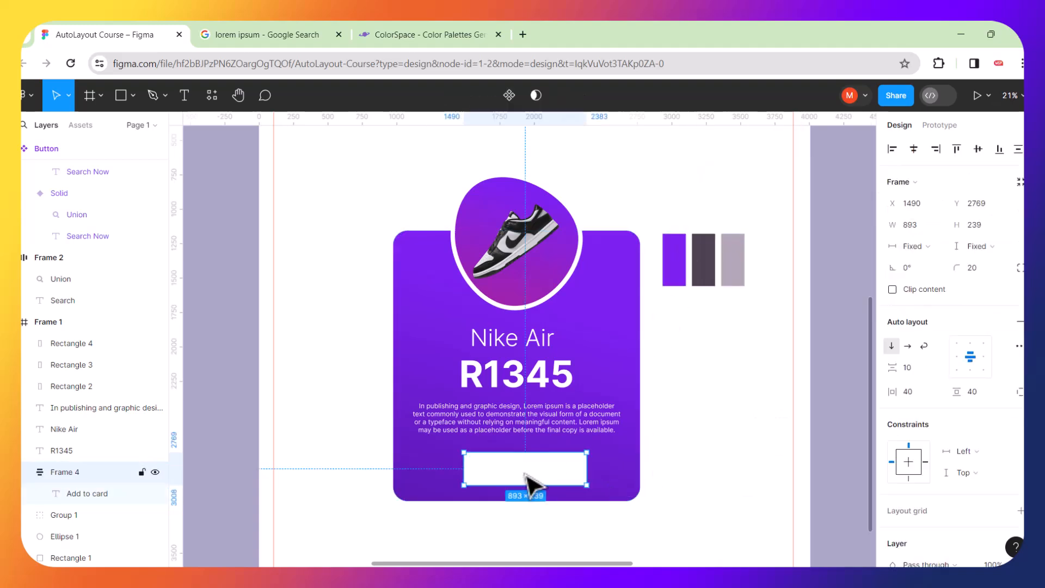
{"action": "left_click", "coordinate": [526, 480]}
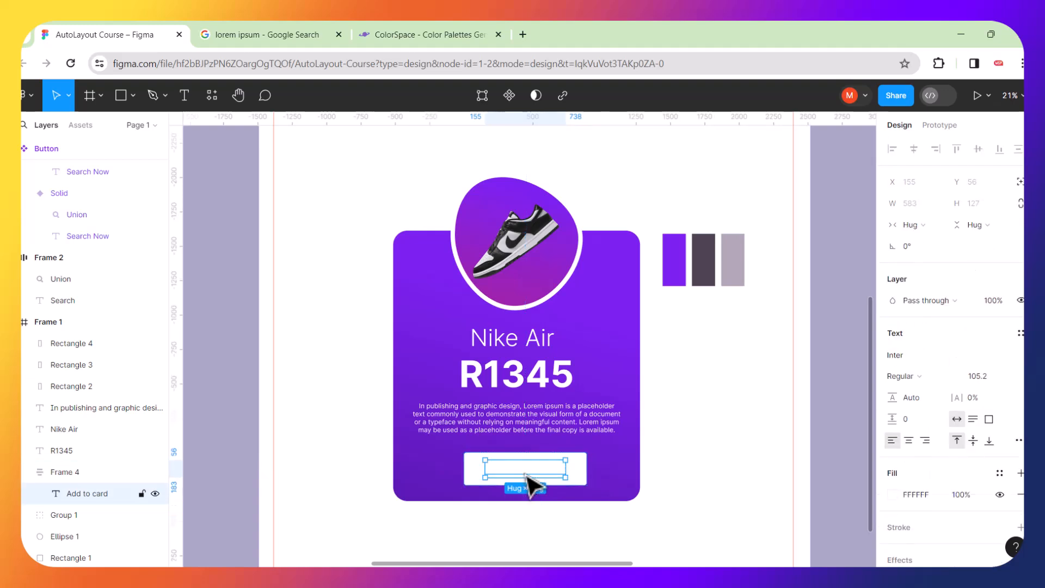
{"action": "double_click", "coordinate": [526, 480]}
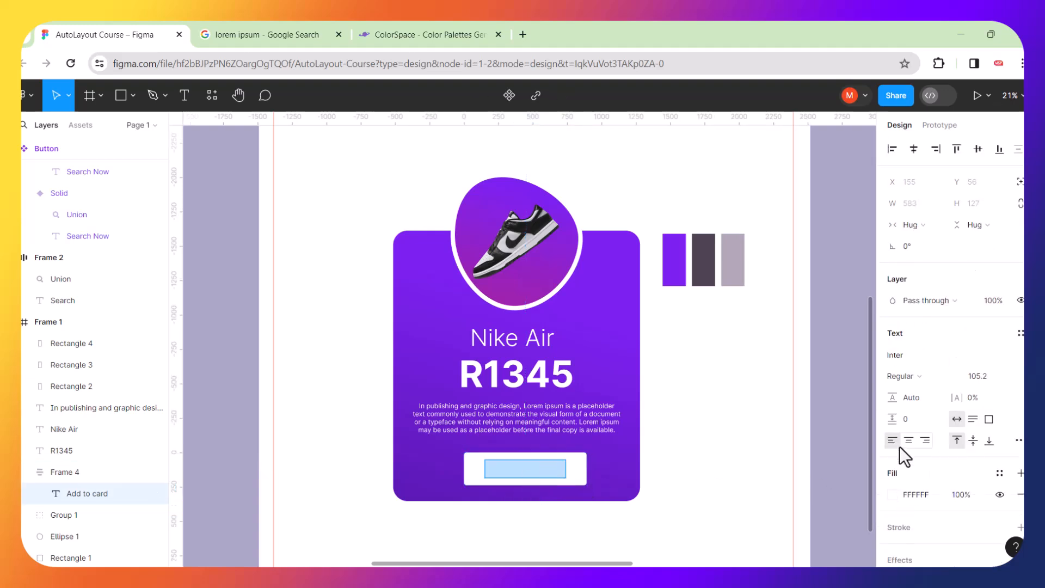
{"action": "left_click", "coordinate": [893, 495]}
{"action": "left_click", "coordinate": [734, 409]}
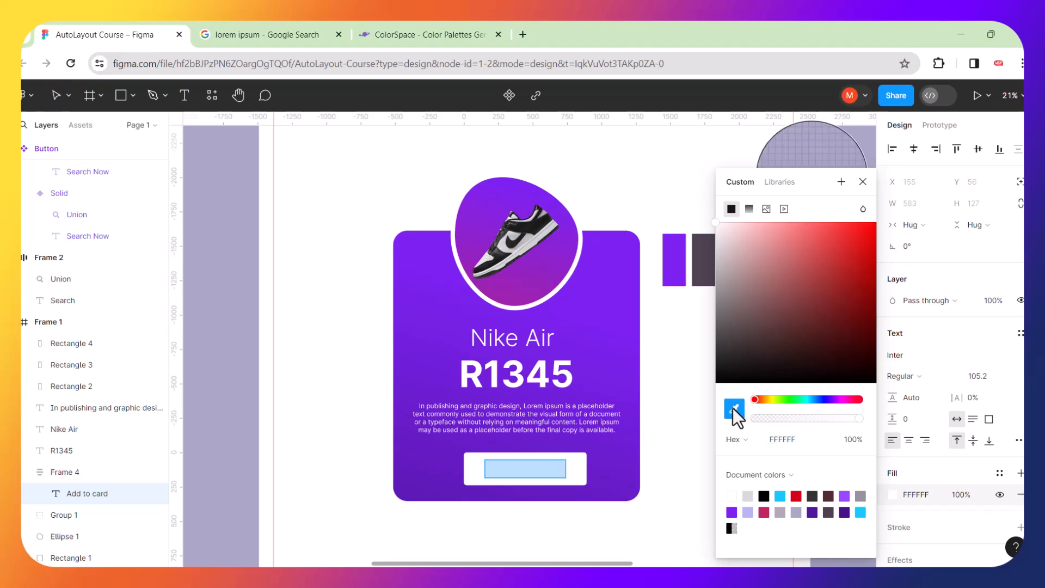
{"action": "left_click", "coordinate": [675, 269]}
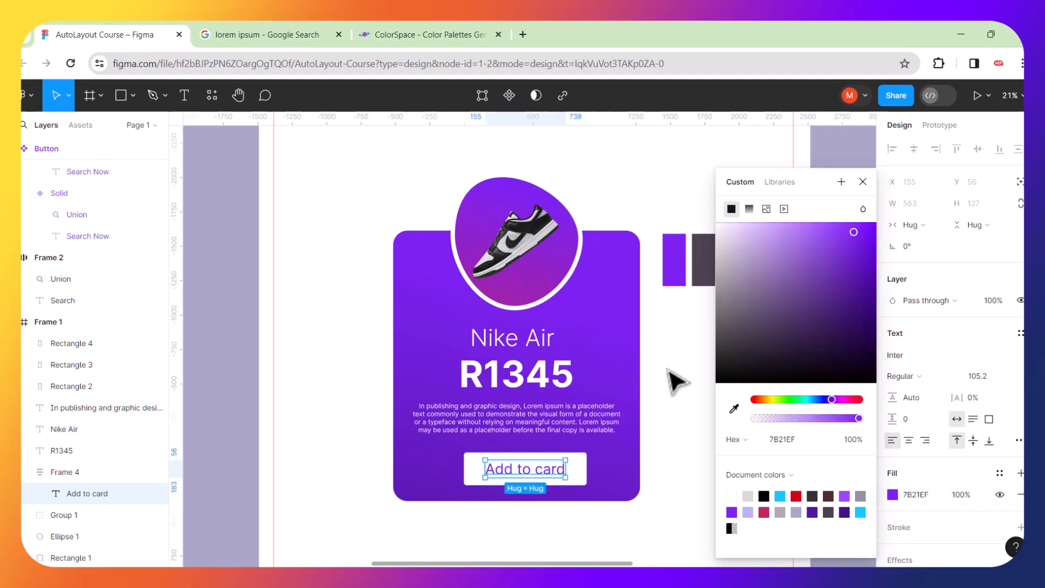
{"action": "left_click", "coordinate": [669, 373]}
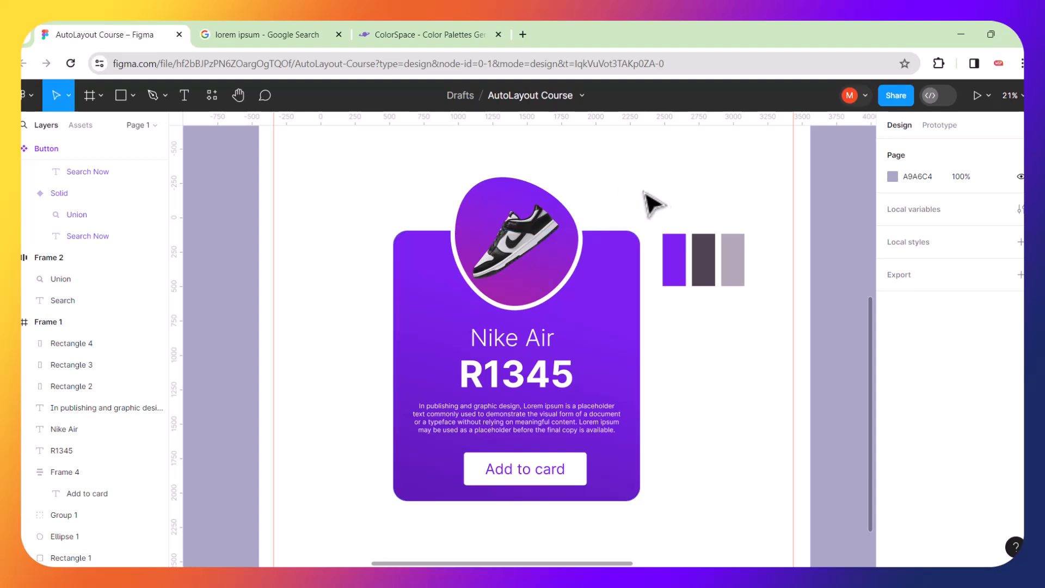
Move the three color swatches together up and slightly away from the card.
{"action": "left_click_drag", "start_coordinate": [677, 222], "coordinate": [759, 313]}
{"action": "left_click_drag", "start_coordinate": [742, 252], "coordinate": [750, 201]}
{"action": "left_click", "coordinate": [739, 367]}
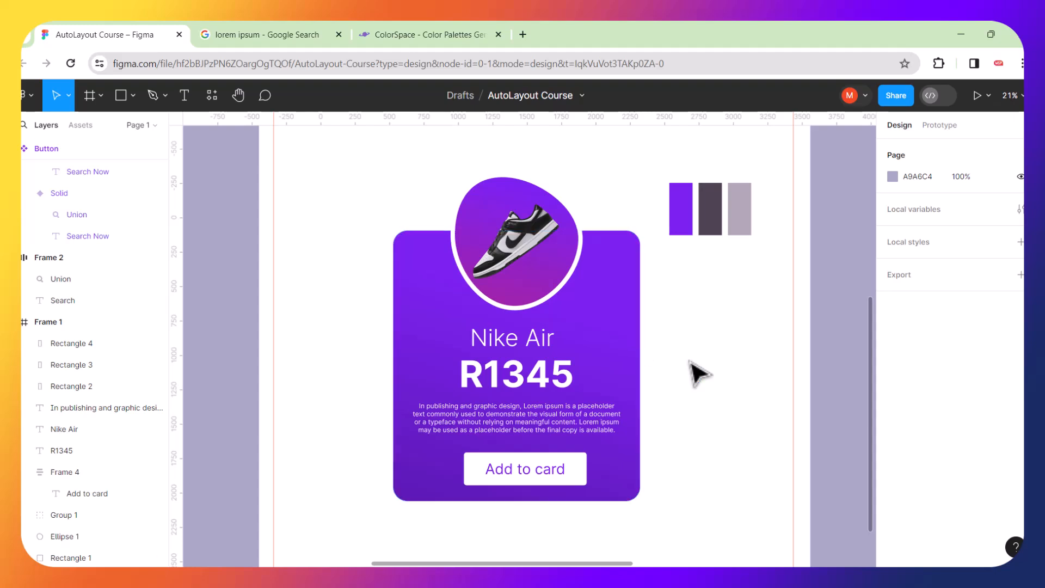
Align the shoe image, card background, title, price, description and Add to card button on their horizontal centers.
{"action": "left_click_drag", "start_coordinate": [354, 174], "coordinate": [649, 525]}
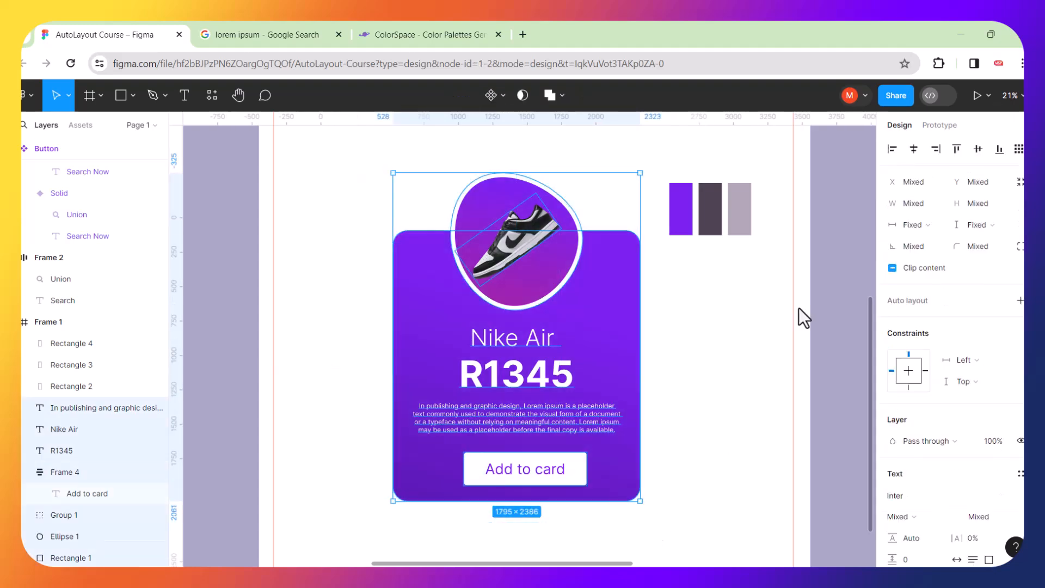
{"action": "left_click", "coordinate": [916, 150]}
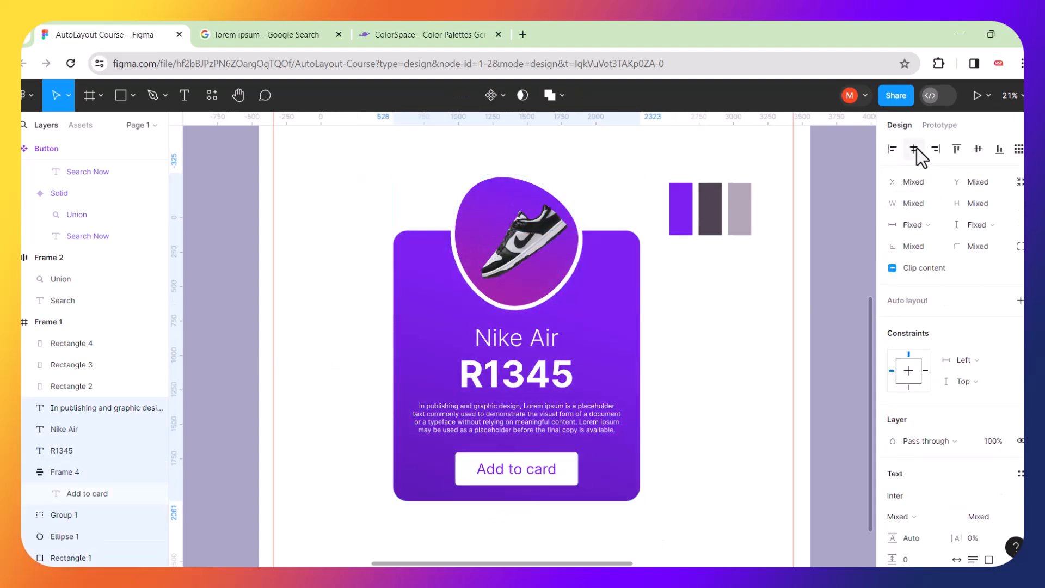
{"action": "left_click", "coordinate": [671, 376]}
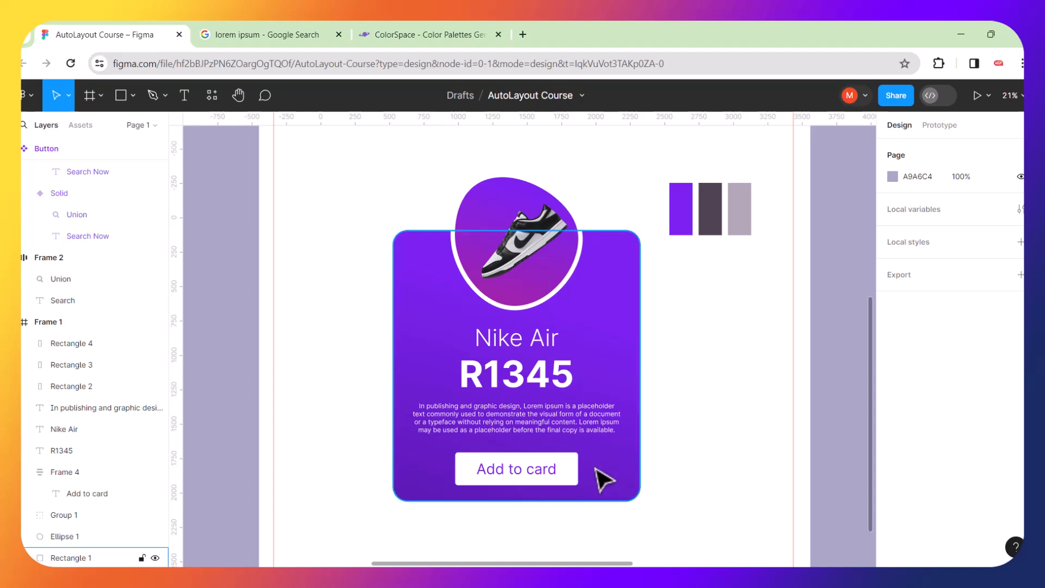
Scale the Add to card button with its label down to about 656 × 176.
{"action": "scroll", "coordinate": [566, 504], "scroll_direction": "up", "scroll_amount": 3}
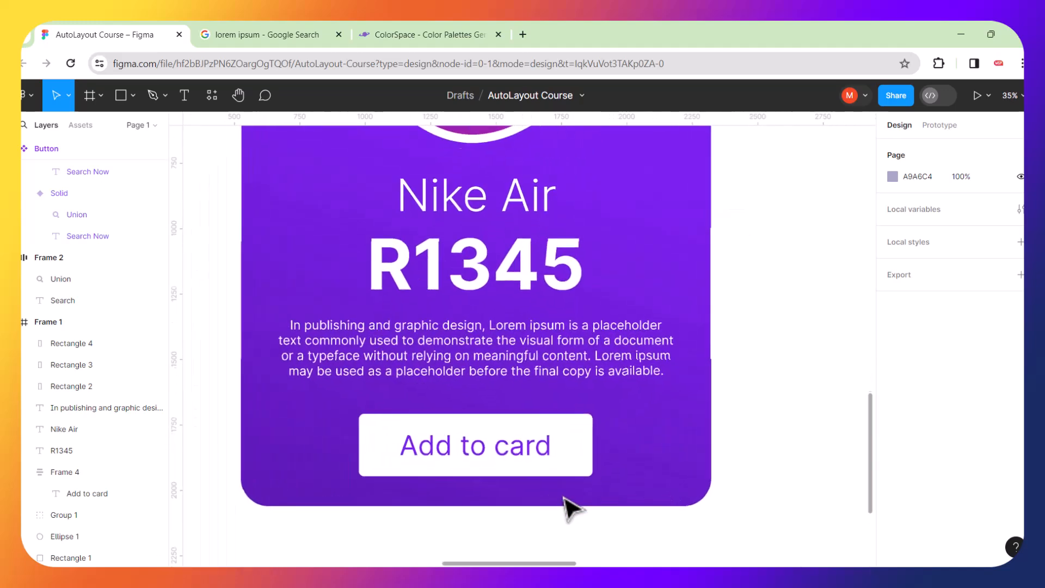
{"action": "double_click", "coordinate": [536, 462]}
{"action": "key", "text": "k"}
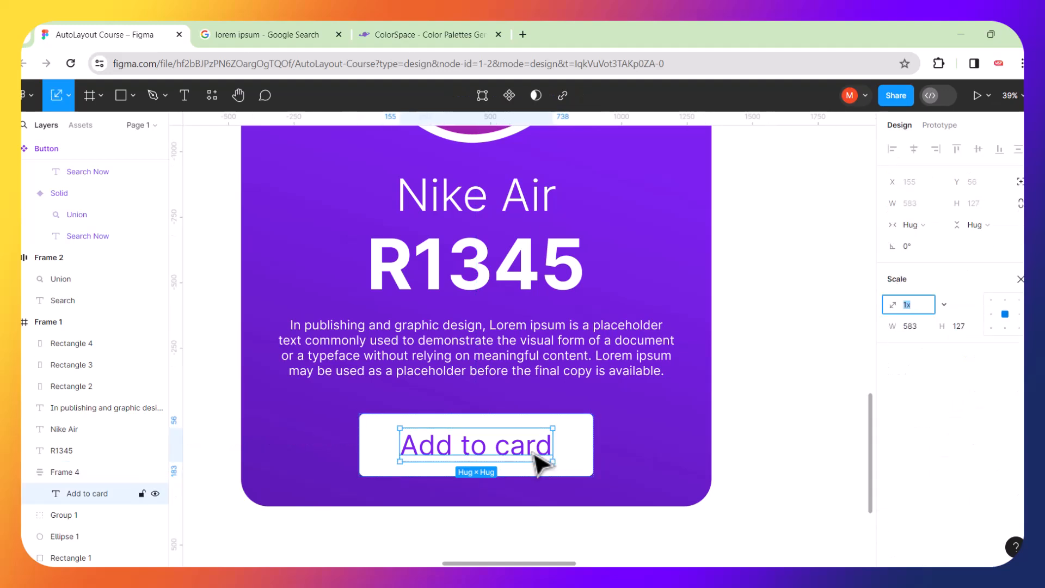
{"action": "left_click_drag", "start_coordinate": [553, 428], "coordinate": [519, 438]}
{"action": "left_click", "coordinate": [548, 437]}
{"action": "left_click_drag", "start_coordinate": [594, 443], "coordinate": [539, 441]}
{"action": "key", "text": "shift+1"}
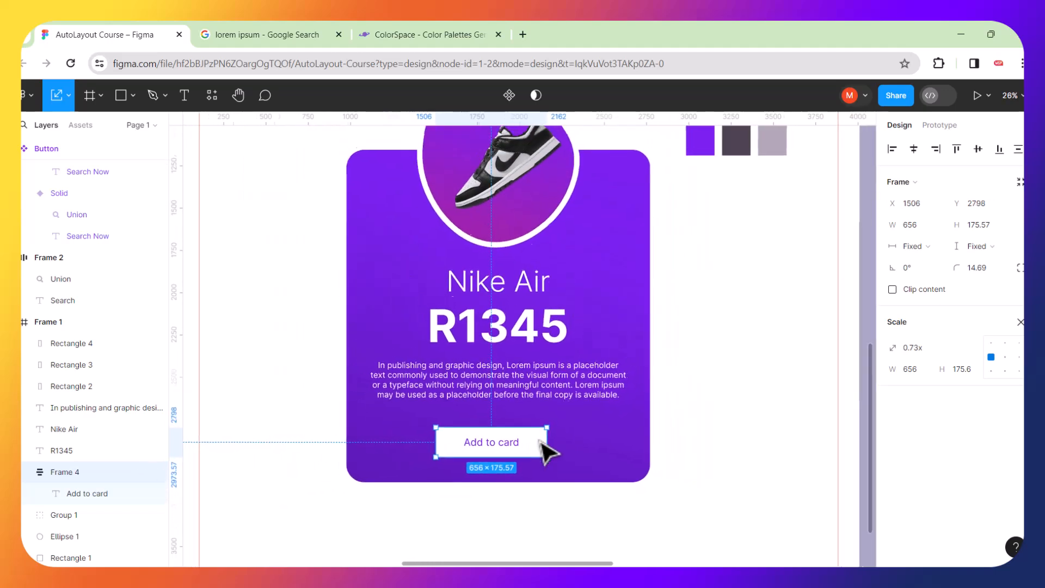
{"action": "left_click", "coordinate": [689, 389]}
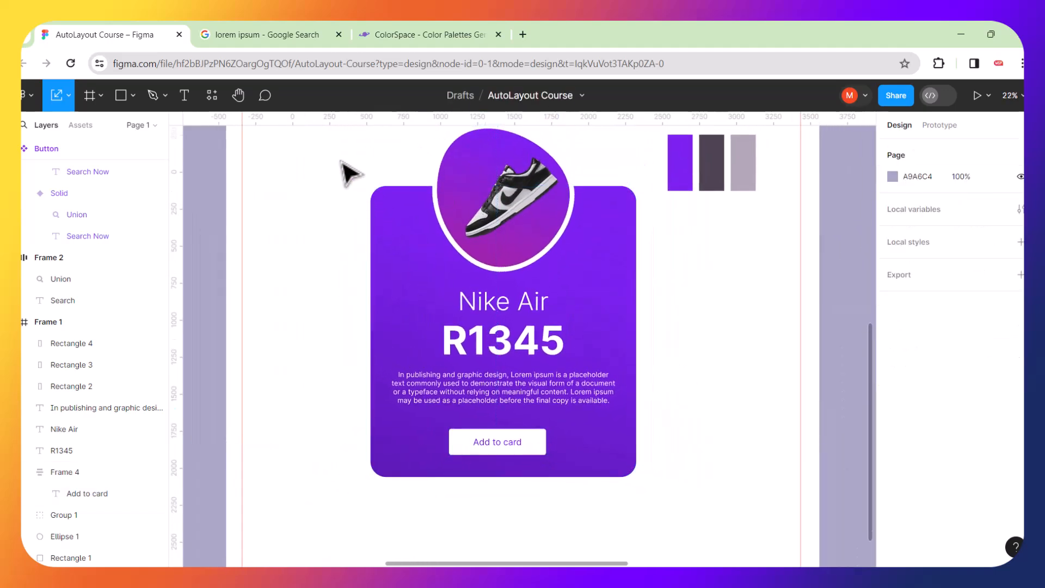
Align all card elements and the purple swatch on their horizontal centers, and shift them together slightly left and down.
{"action": "left_click_drag", "start_coordinate": [327, 140], "coordinate": [673, 514]}
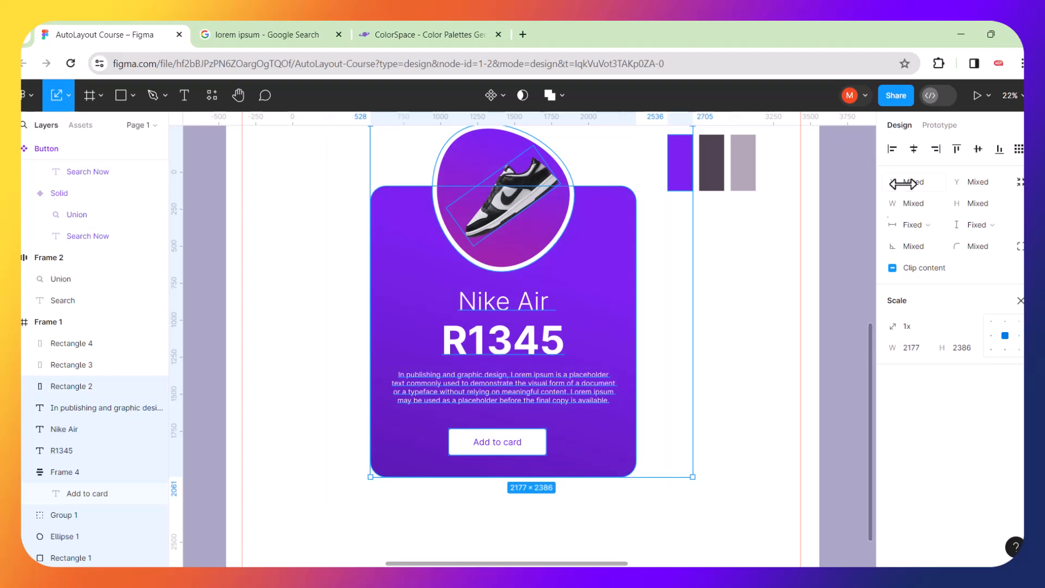
{"action": "left_click", "coordinate": [913, 148]}
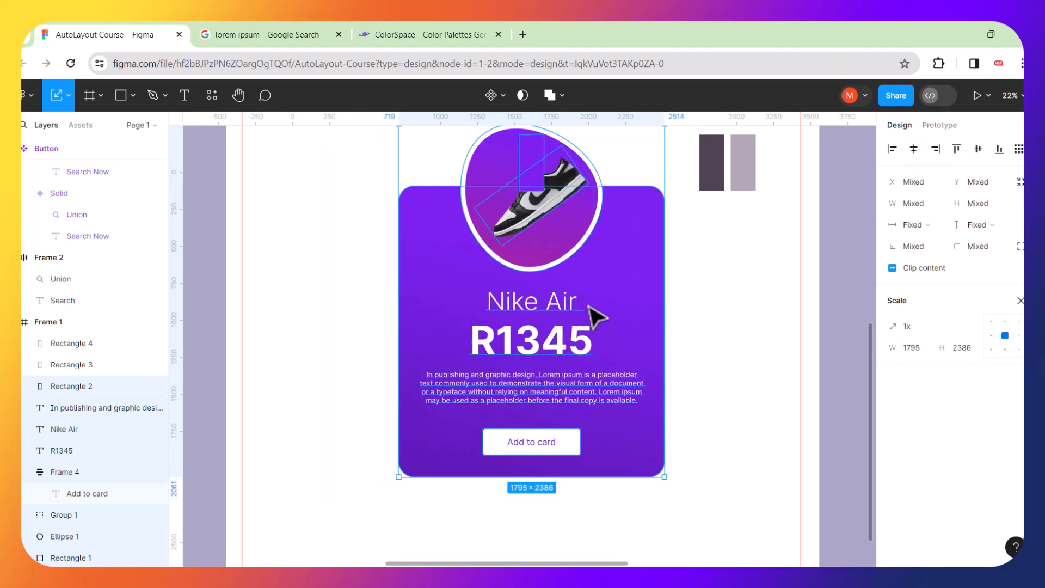
{"action": "left_click_drag", "start_coordinate": [595, 282], "coordinate": [561, 298]}
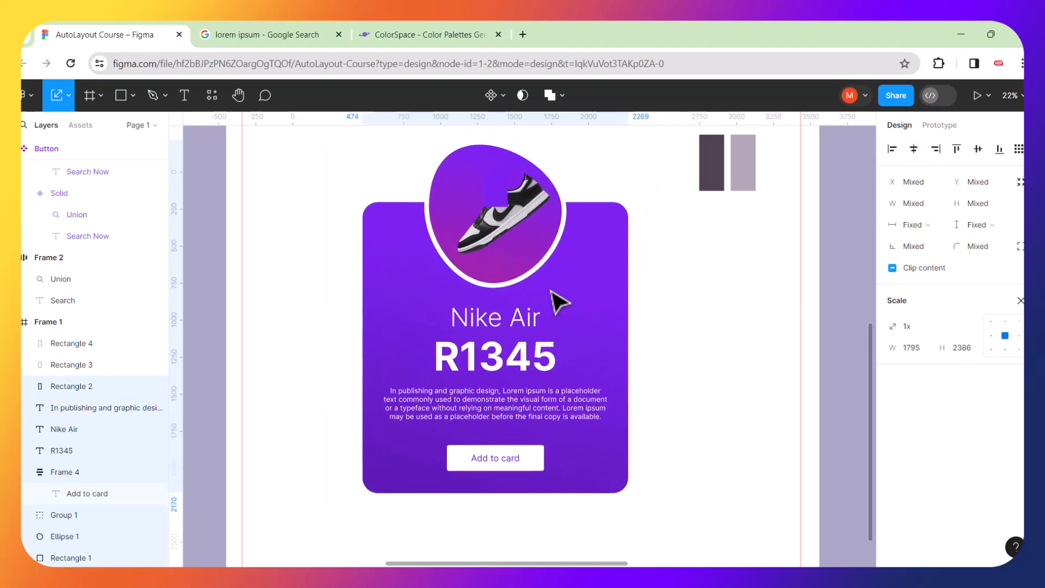
Delete the purple color swatch that lies over the shoe image.
{"action": "left_click", "coordinate": [691, 309]}
{"action": "left_click", "coordinate": [503, 204]}
{"action": "key", "text": "Delete"}
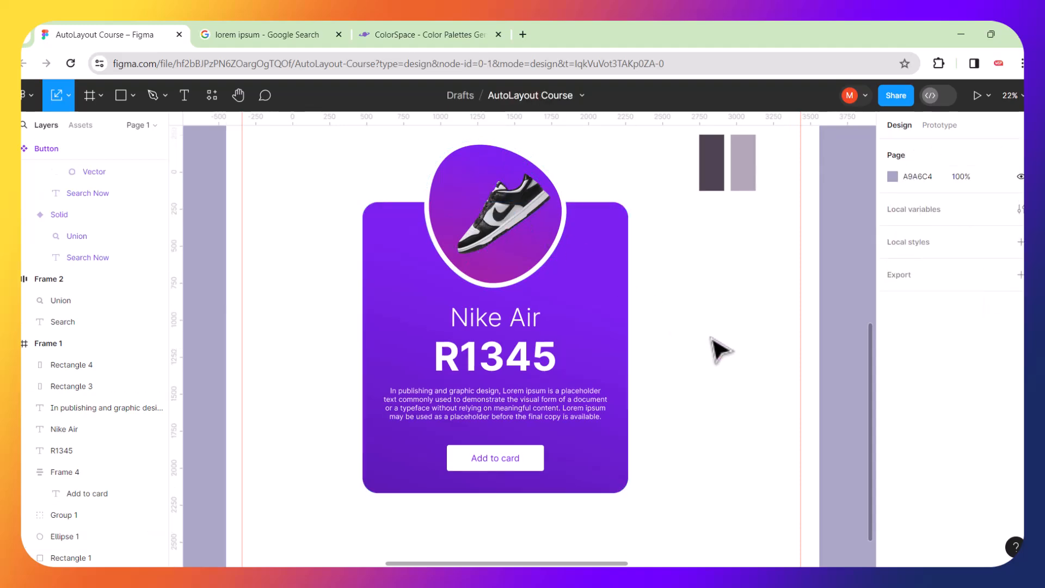
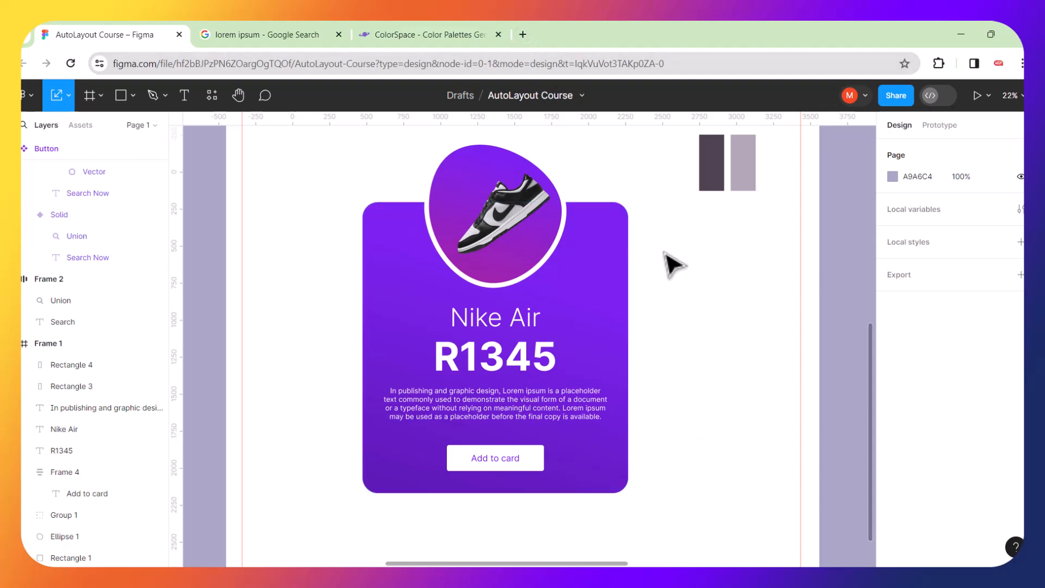
Search the plugins for "icon" and run Icons8 — icons, illustrations, photos.
{"action": "scroll", "coordinate": [673, 265], "scroll_direction": "down", "scroll_amount": 2}
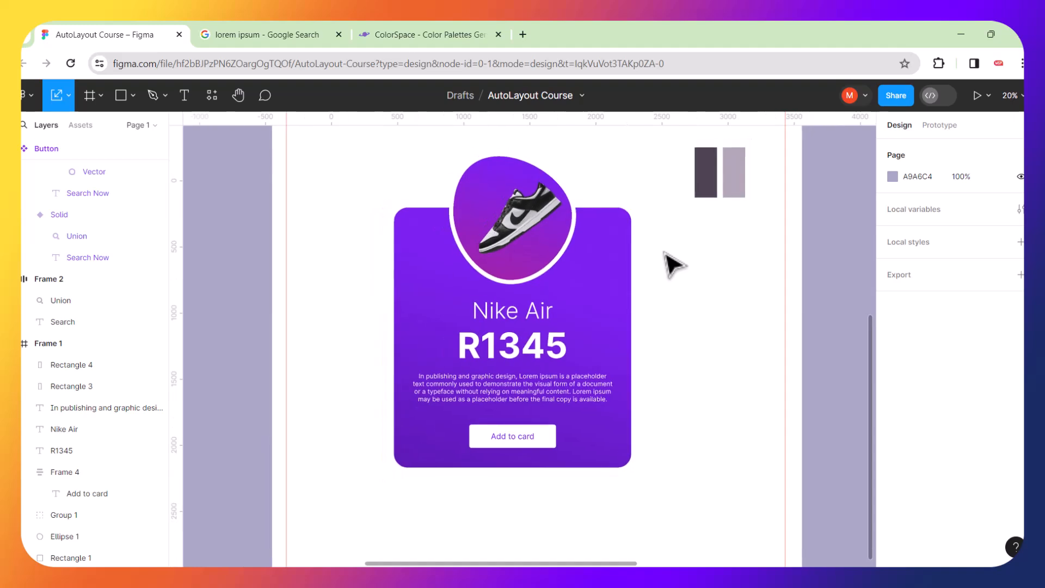
{"action": "right_click", "coordinate": [561, 510]}
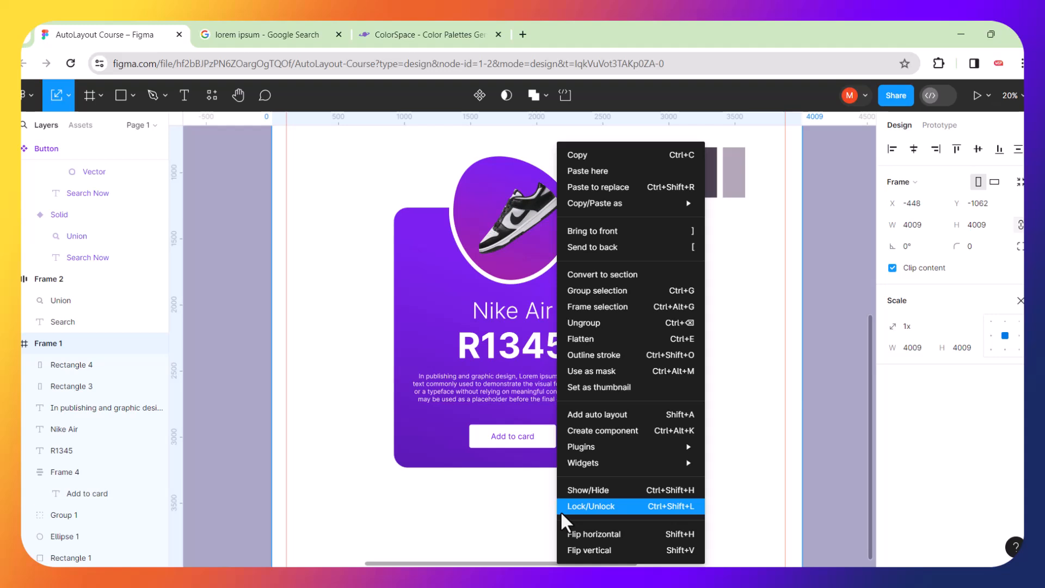
{"action": "mouse_move", "coordinate": [641, 447]}
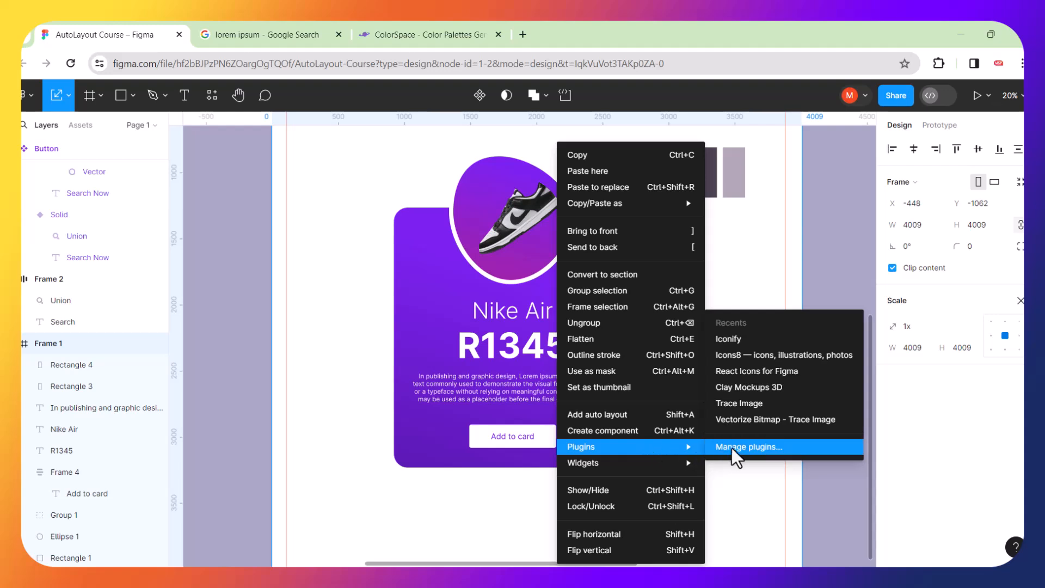
{"action": "left_click", "coordinate": [750, 446]}
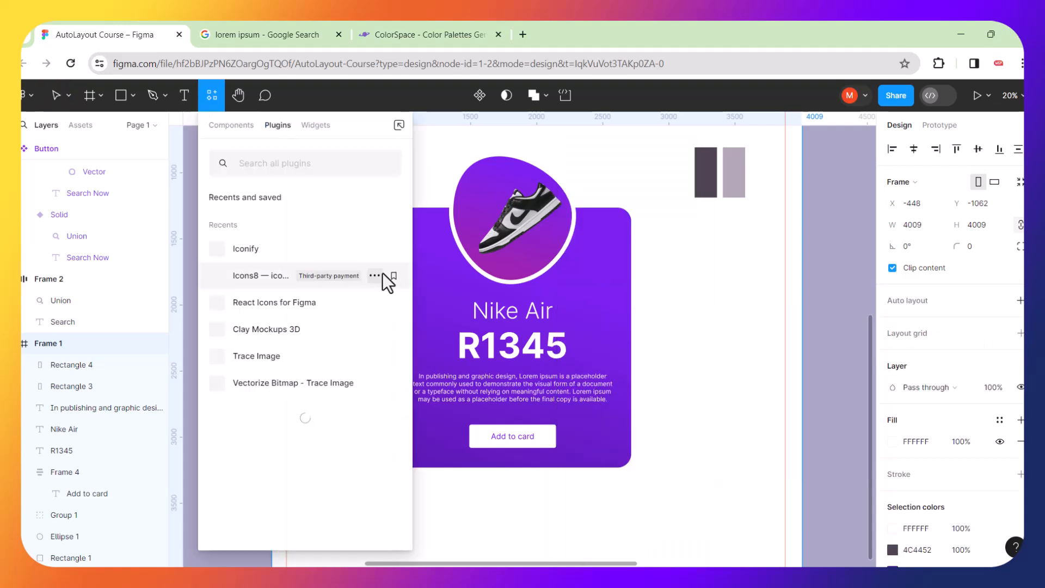
{"action": "type", "text": "icon"}
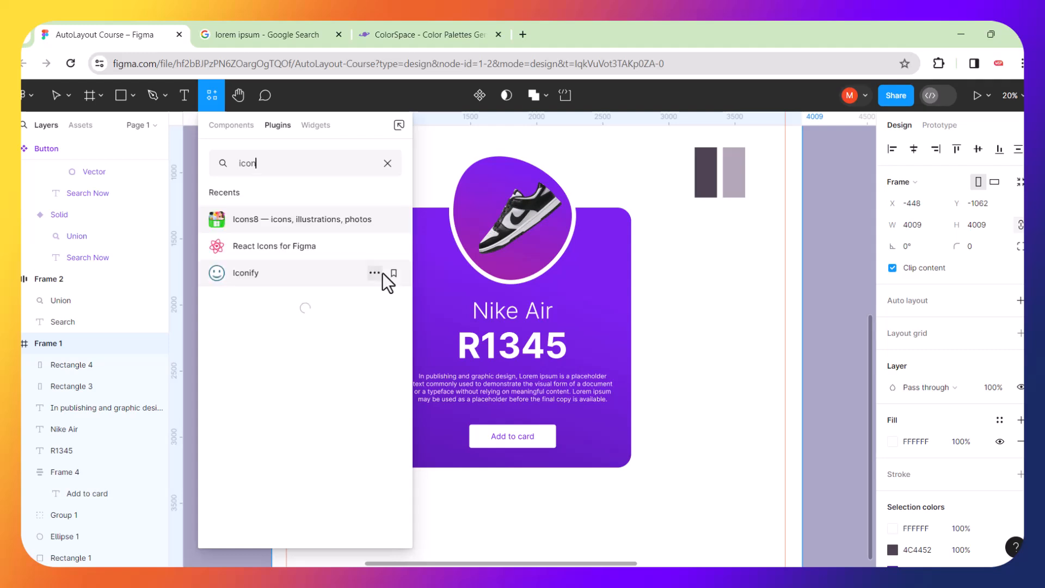
{"action": "left_click", "coordinate": [286, 221]}
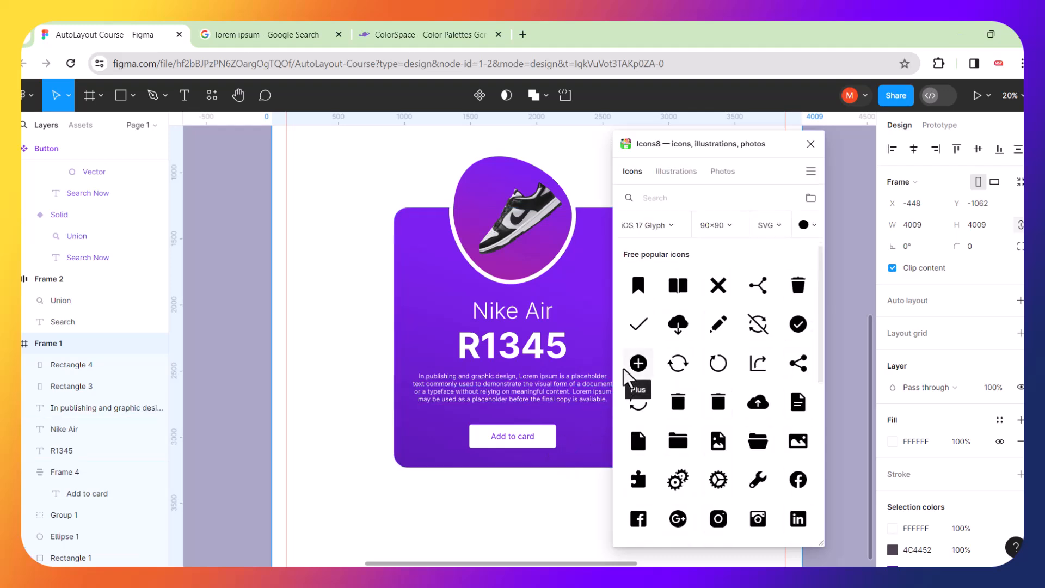
Search Icons8 for "money", try to insert the coin stack icon, and close the plugin.
{"action": "left_click", "coordinate": [669, 197]}
{"action": "type", "text": "money"}
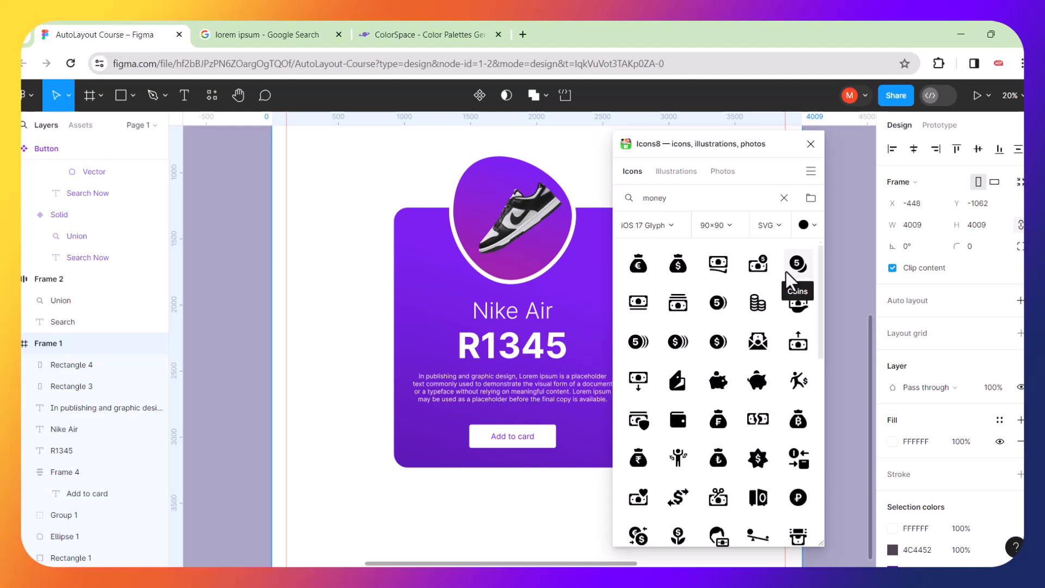
{"action": "left_click", "coordinate": [758, 301]}
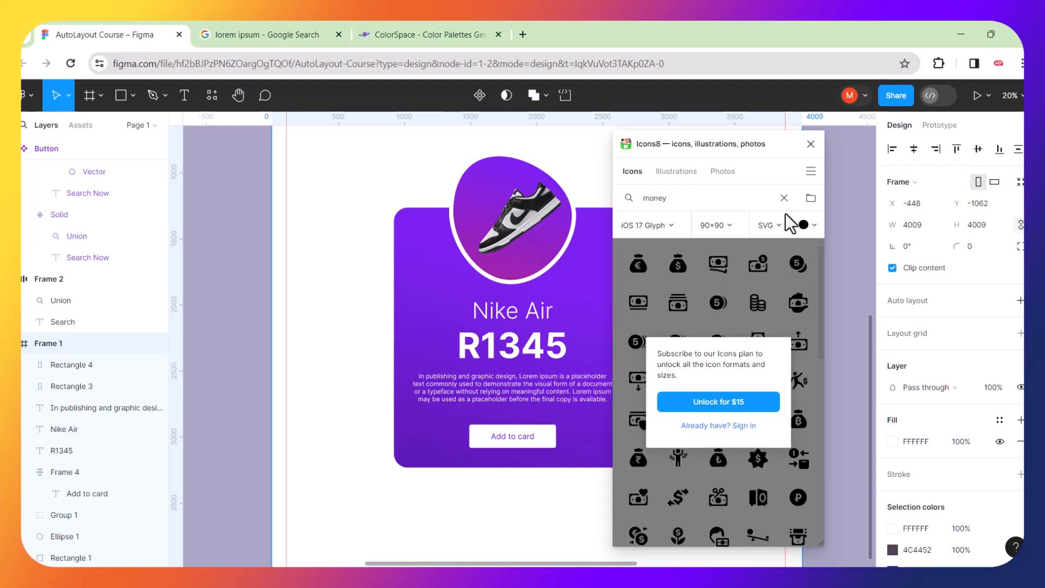
{"action": "left_click", "coordinate": [814, 144]}
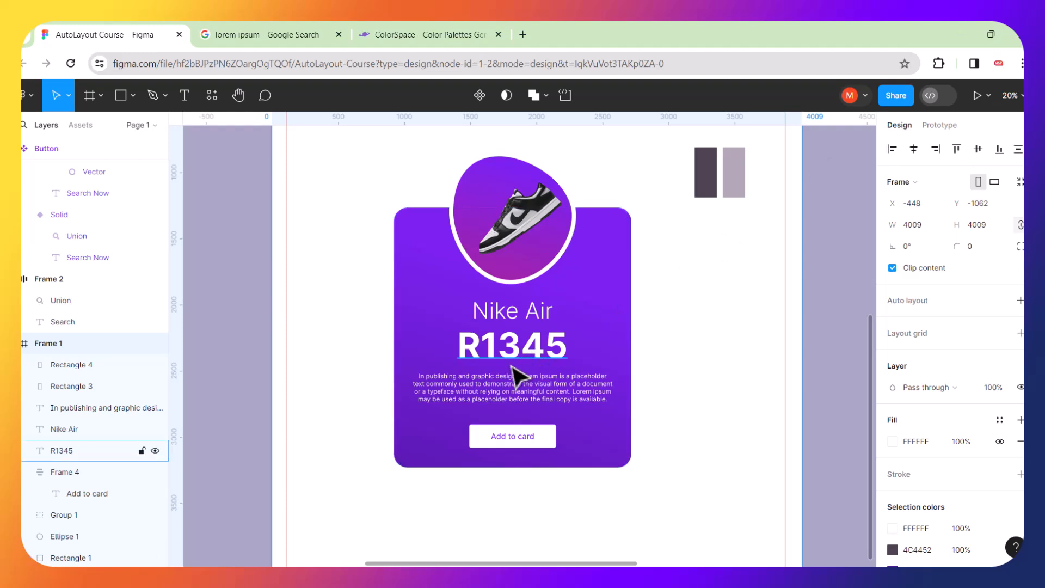
Switch to the SVG Repo website in a new browser tab and search its vectors for "price".
{"action": "left_click", "coordinate": [523, 34]}
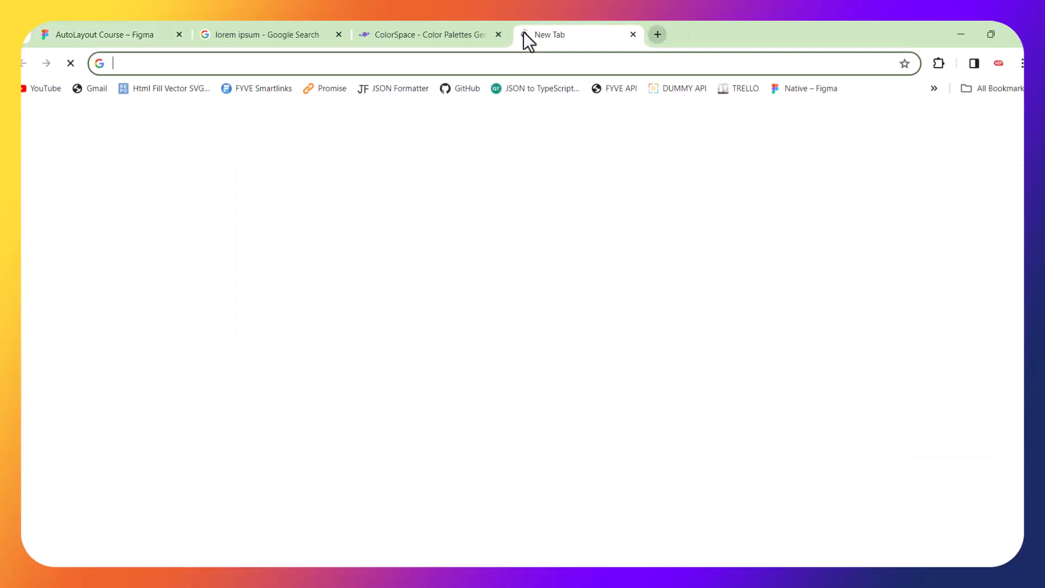
{"action": "left_click", "coordinate": [140, 90]}
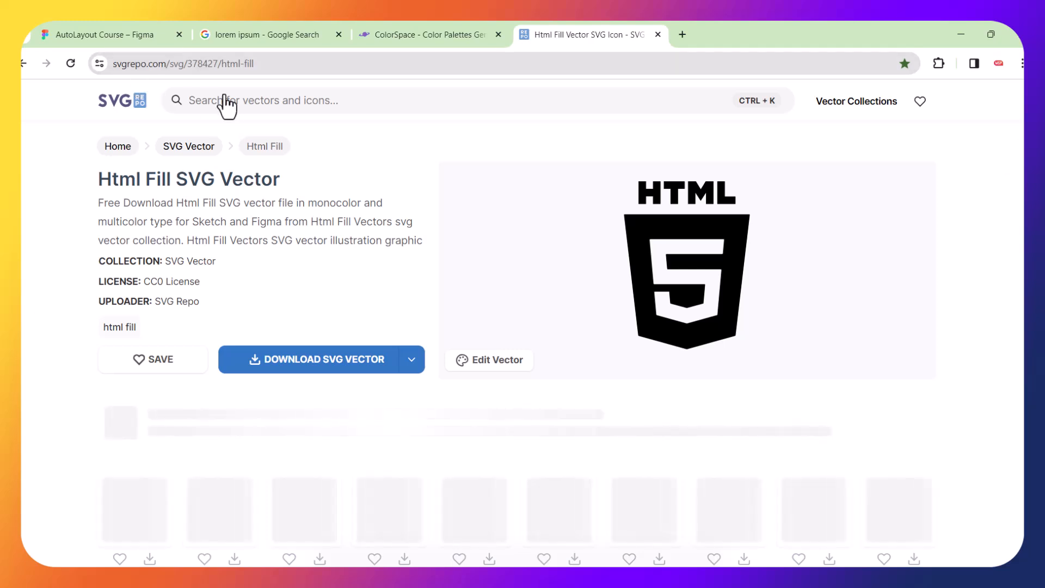
{"action": "left_click", "coordinate": [290, 107]}
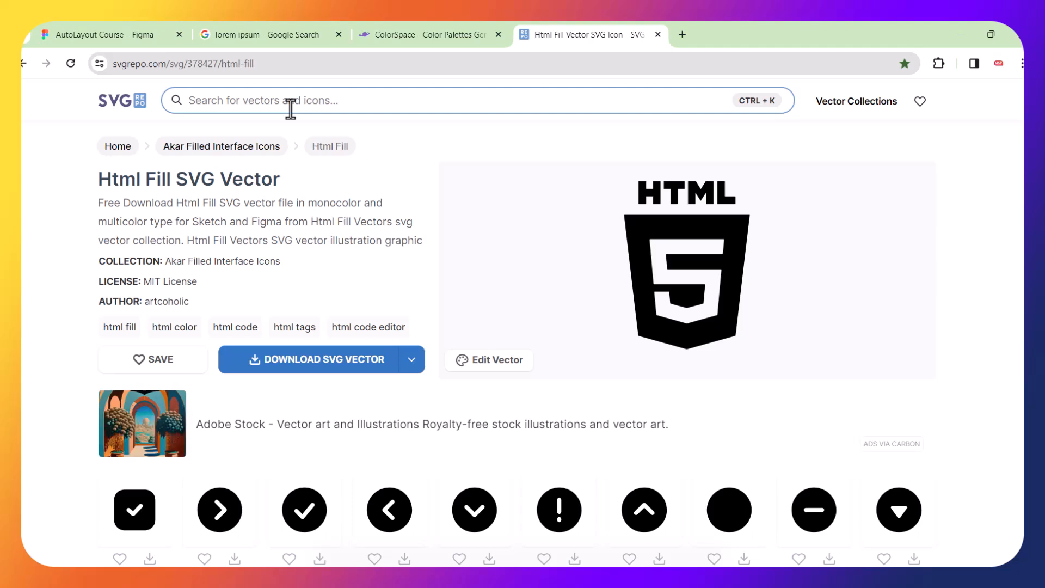
{"action": "type", "text": "price"}
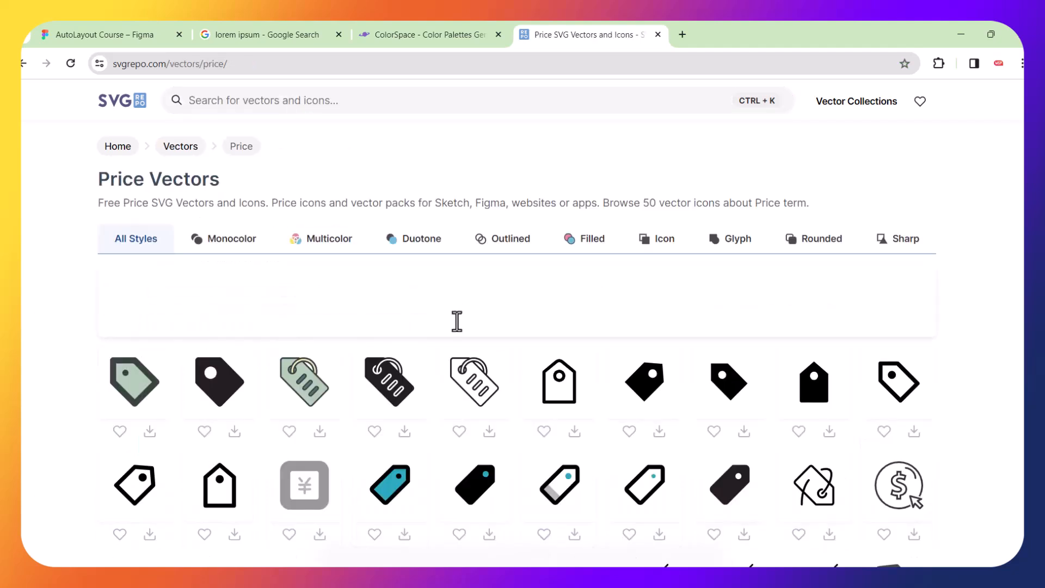
Choose the outlined double price tag icon from the Price Vectors and copy its SVG from the vector editor.
{"action": "scroll", "coordinate": [521, 423], "scroll_direction": "down", "scroll_amount": 1}
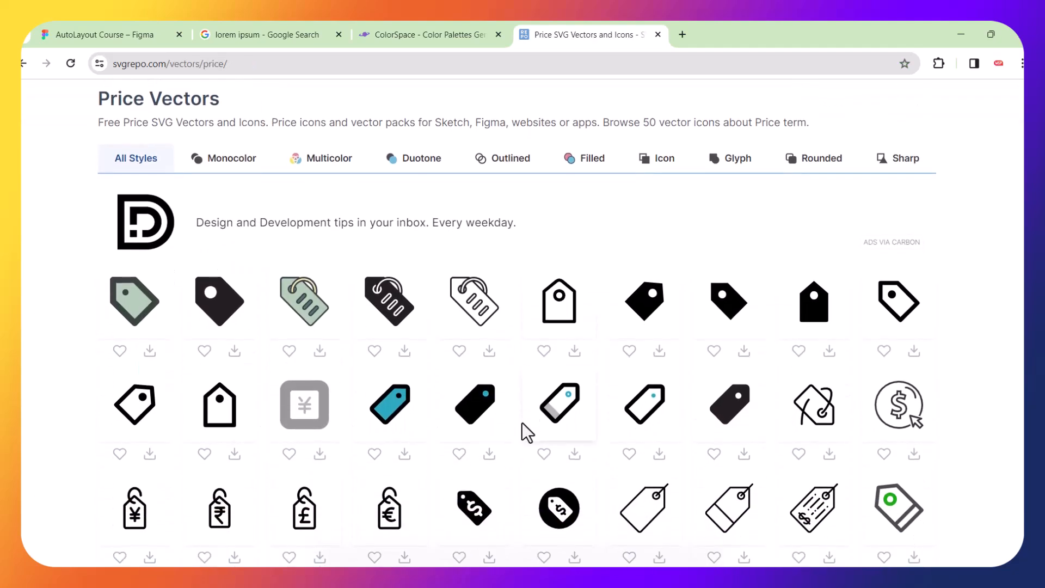
{"action": "scroll", "coordinate": [521, 422], "scroll_direction": "down", "scroll_amount": 1}
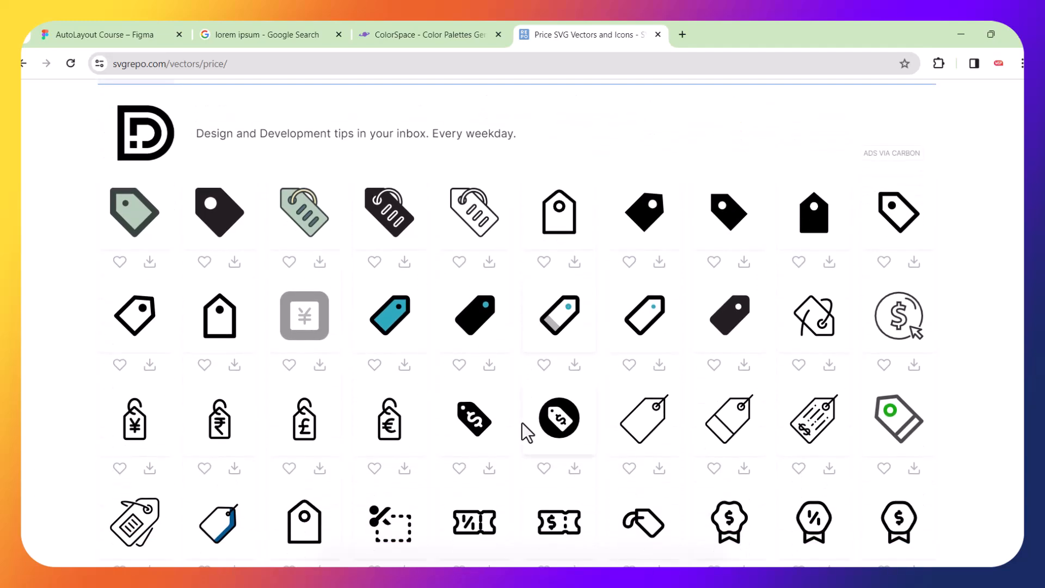
{"action": "scroll", "coordinate": [522, 422], "scroll_direction": "down", "scroll_amount": 1}
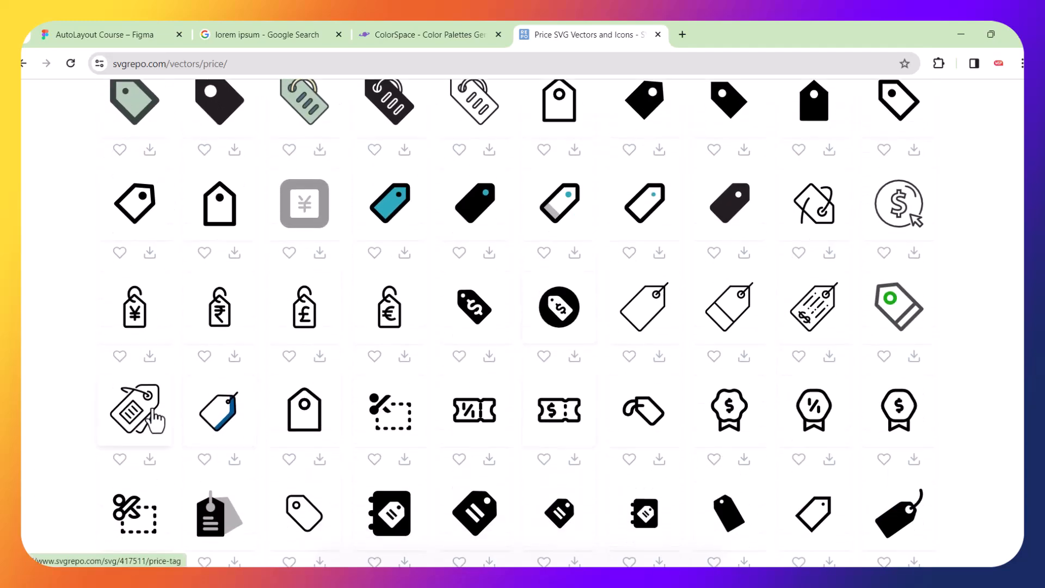
{"action": "left_click", "coordinate": [155, 415]}
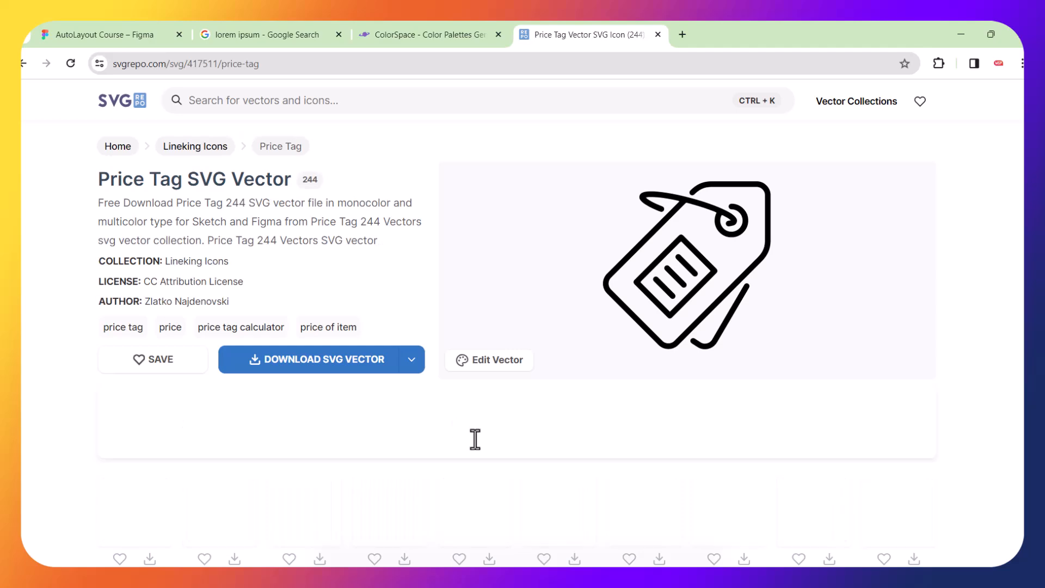
{"action": "left_click", "coordinate": [493, 360]}
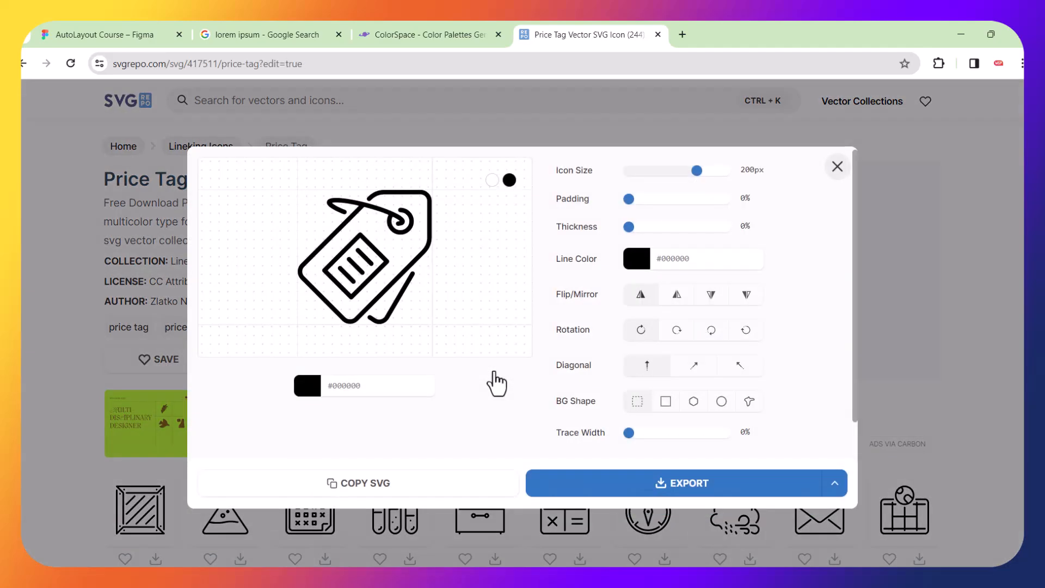
{"action": "left_click", "coordinate": [353, 489]}
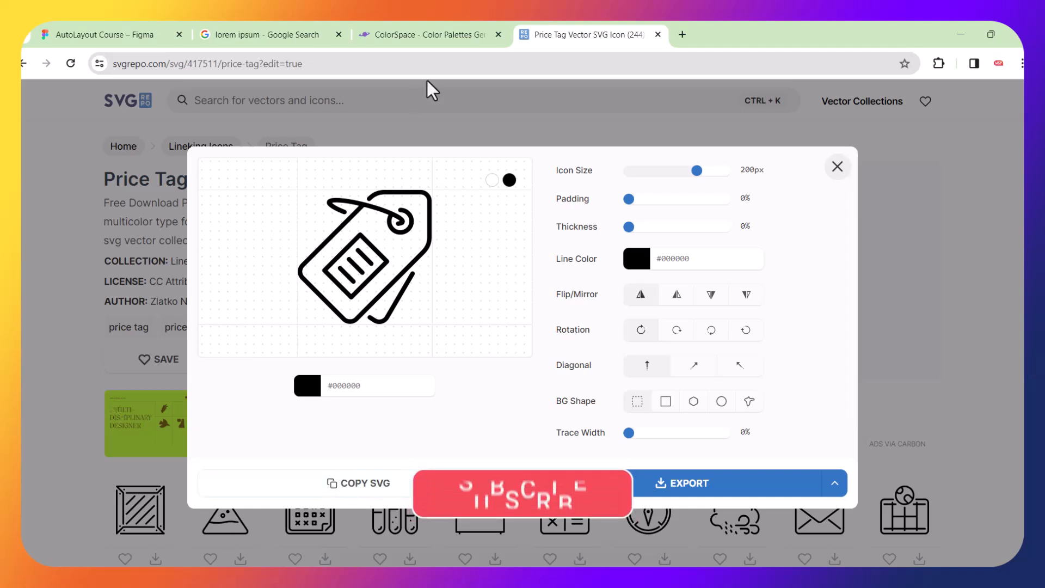
Switch back to Figma, paste the price tag icon, scale it to about 207 × 207 and place it left of R1345.
{"action": "left_click", "coordinate": [135, 28]}
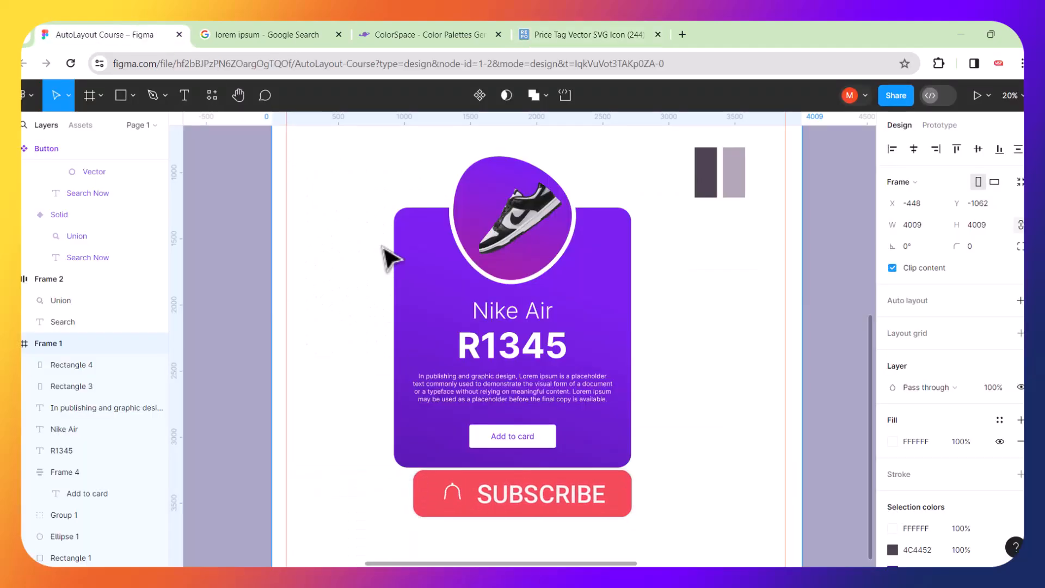
{"action": "key", "text": "ctrl+v"}
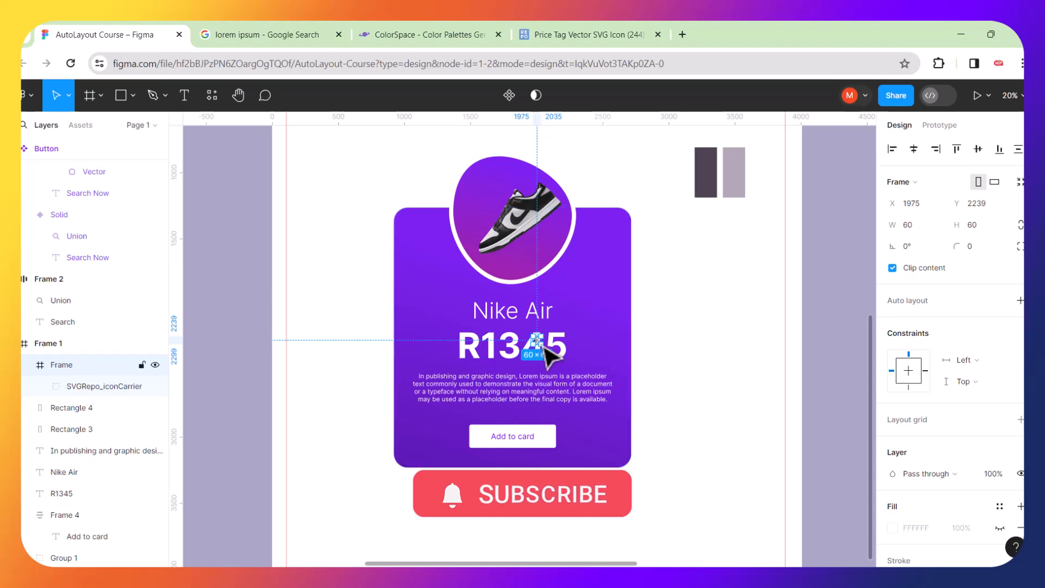
{"action": "scroll", "coordinate": [545, 347], "scroll_direction": "up", "scroll_amount": 5}
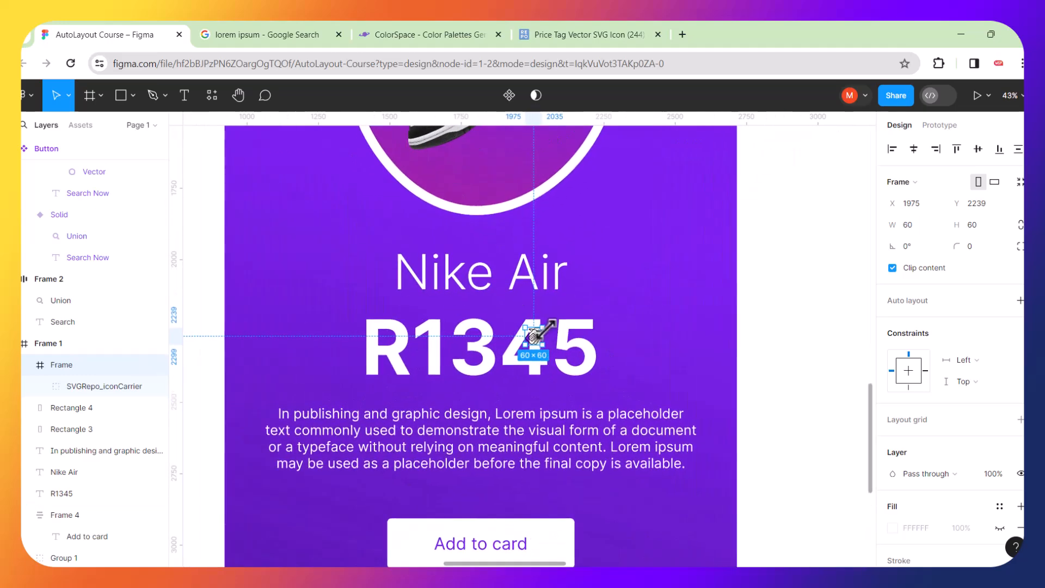
{"action": "key", "text": "k"}
{"action": "left_click_drag", "start_coordinate": [543, 328], "coordinate": [586, 282]}
{"action": "left_click_drag", "start_coordinate": [547, 322], "coordinate": [303, 363]}
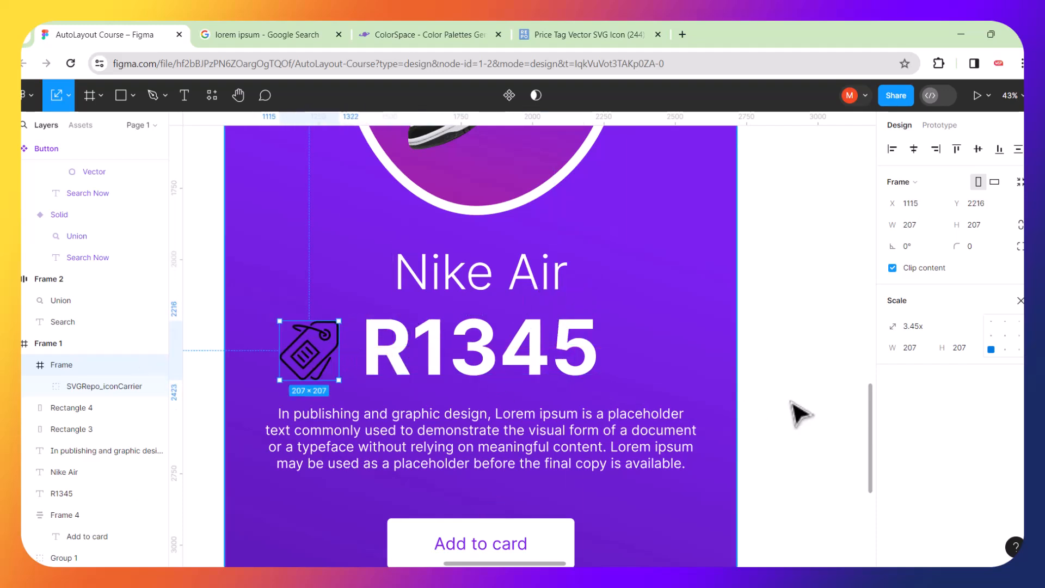
Recolor the price tag icon from its selection colors to white FFFFFF and deselect it.
{"action": "key", "text": "v"}
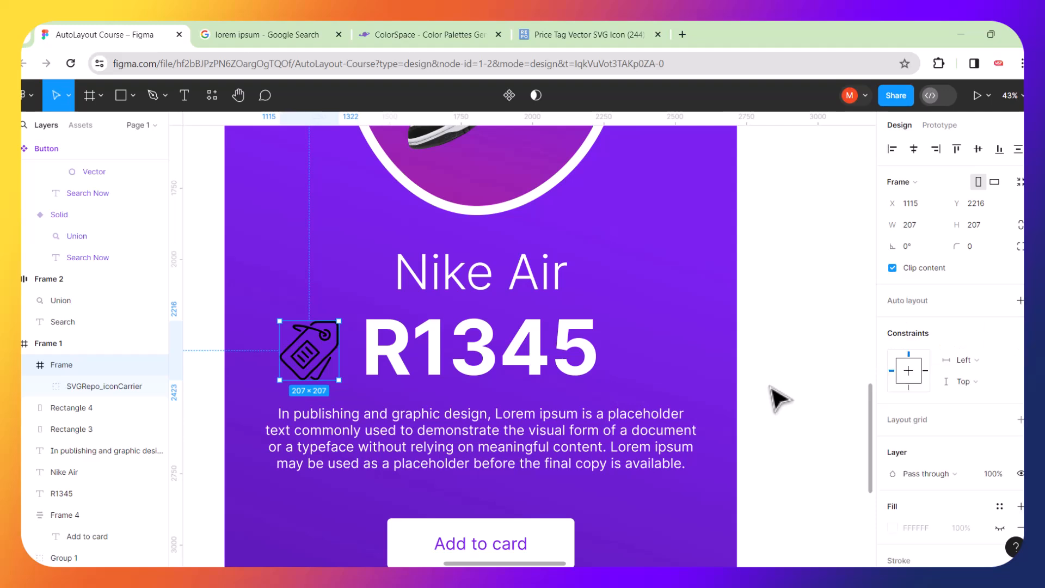
{"action": "scroll", "coordinate": [920, 449], "scroll_direction": "down", "scroll_amount": 3}
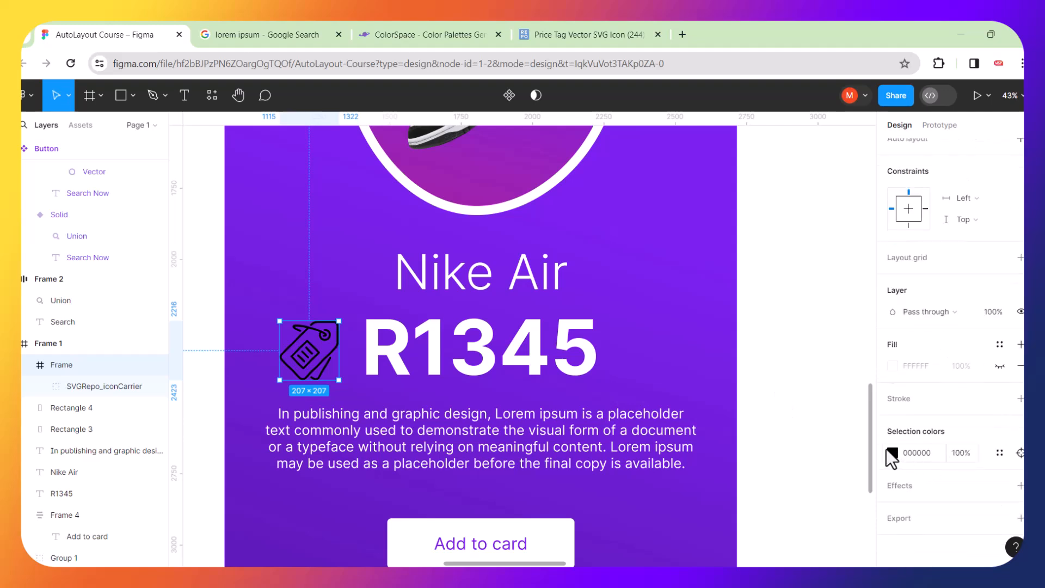
{"action": "left_click", "coordinate": [892, 452]}
{"action": "left_click_drag", "start_coordinate": [716, 383], "coordinate": [714, 213]}
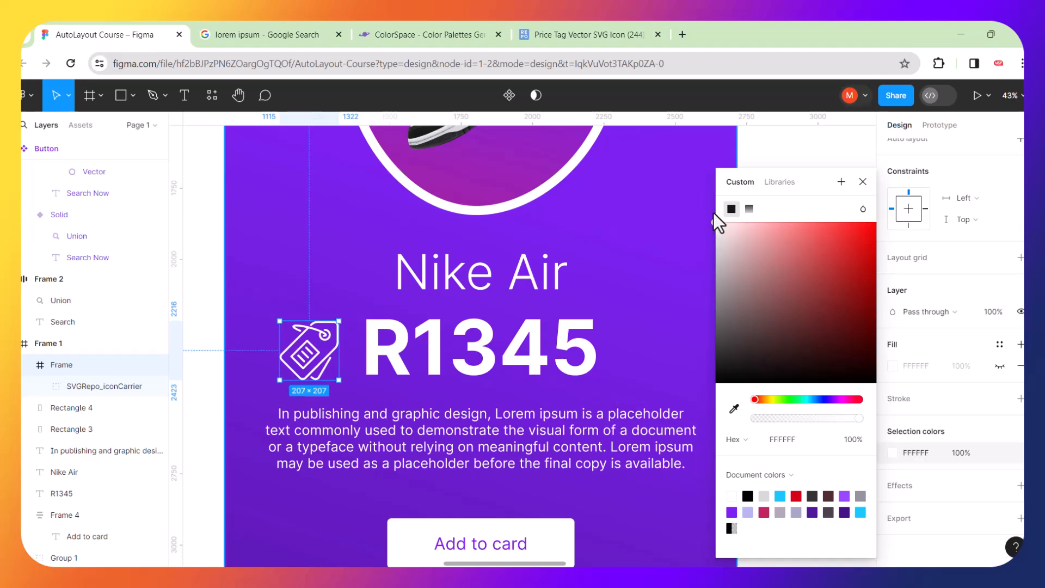
{"action": "left_click", "coordinate": [624, 273]}
{"action": "scroll", "coordinate": [625, 277], "scroll_direction": "down", "scroll_amount": 5}
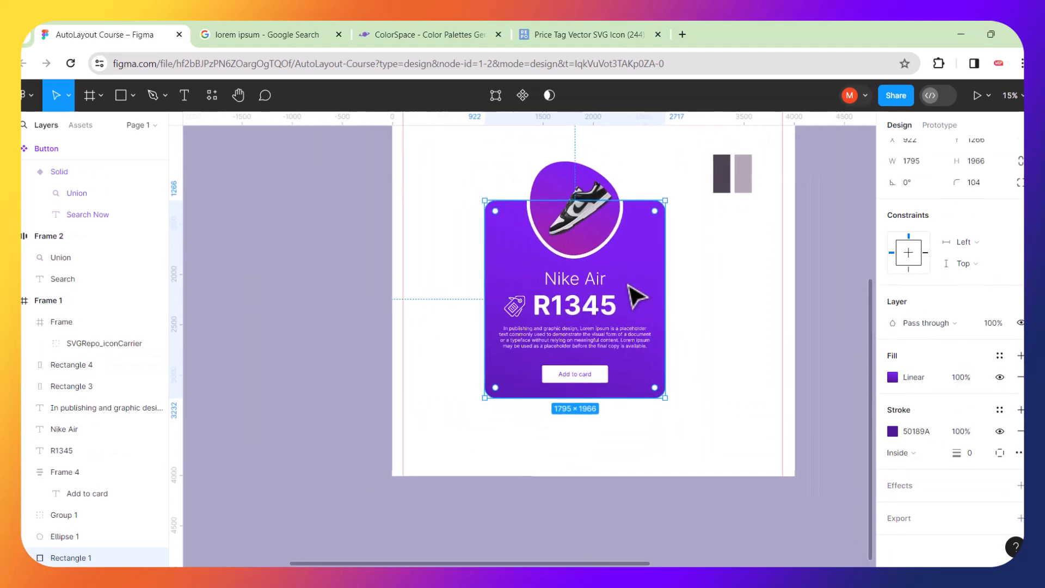
{"action": "left_click", "coordinate": [746, 327]}
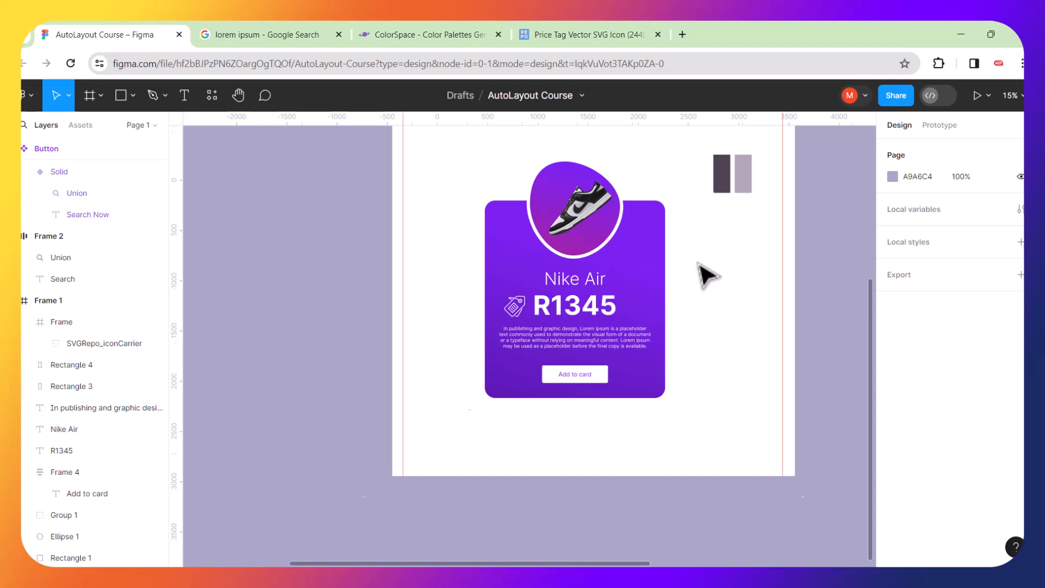
Align the price tag icon and R1345 on their vertical centers and move the pair together to the middle of the card.
{"action": "scroll", "coordinate": [699, 264], "scroll_direction": "up", "scroll_amount": 2}
{"action": "scroll", "coordinate": [707, 275], "scroll_direction": "up", "scroll_amount": 1}
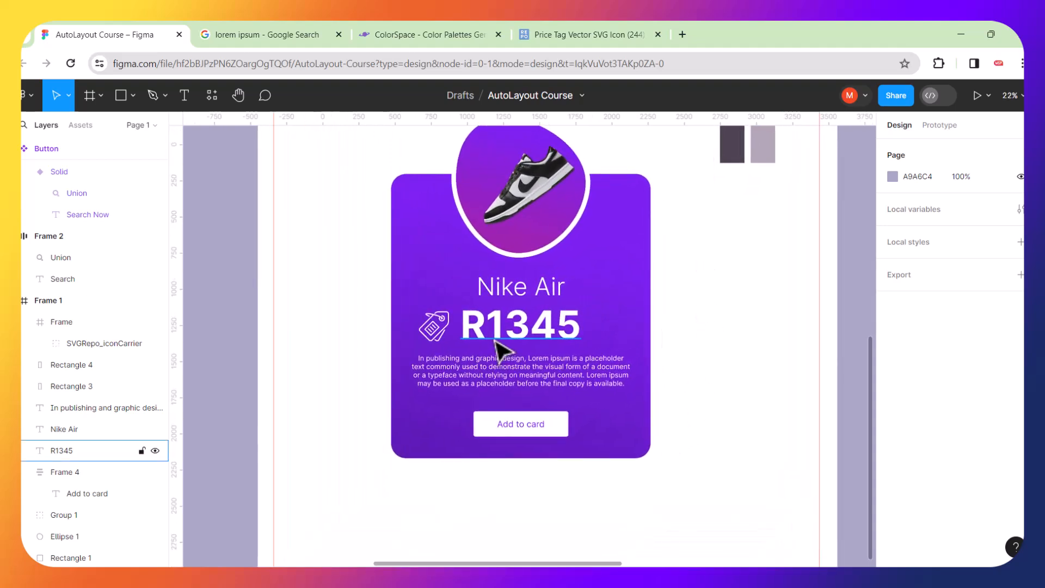
{"action": "left_click", "coordinate": [473, 326]}
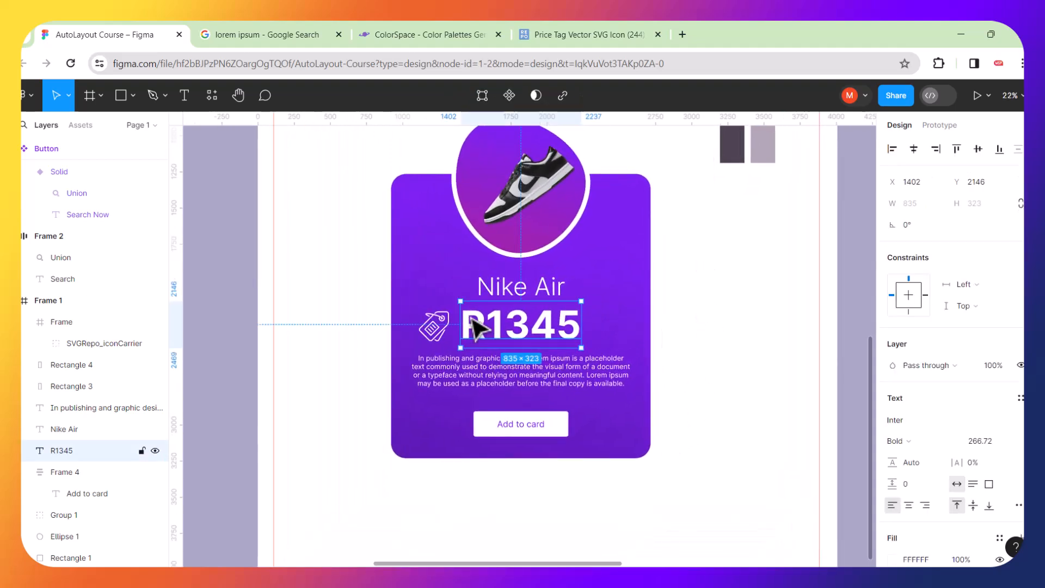
{"action": "left_click", "coordinate": [449, 340], "text": "shift"}
{"action": "left_click", "coordinate": [976, 150]}
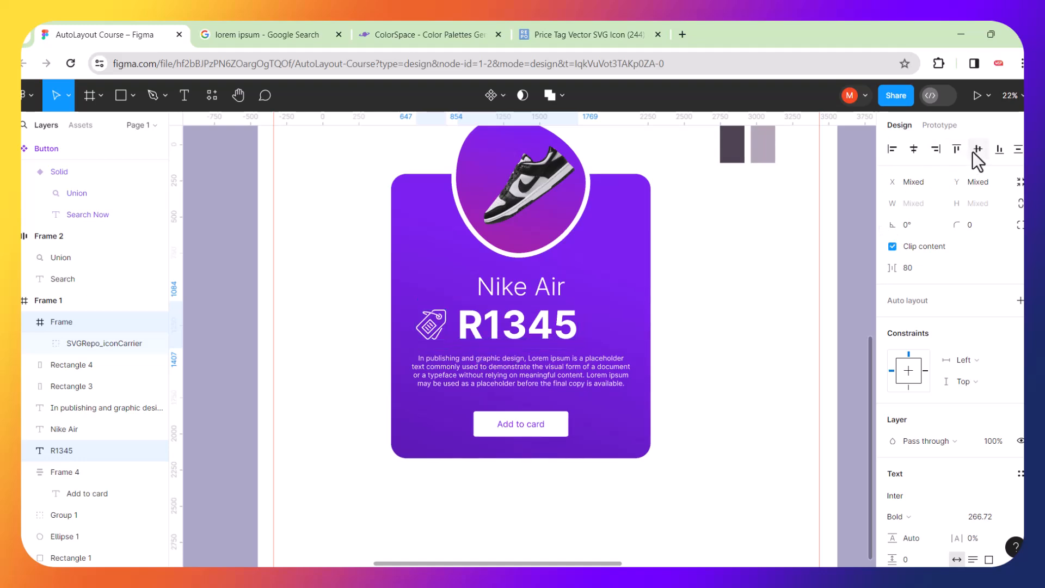
{"action": "left_click_drag", "start_coordinate": [573, 328], "coordinate": [595, 334]}
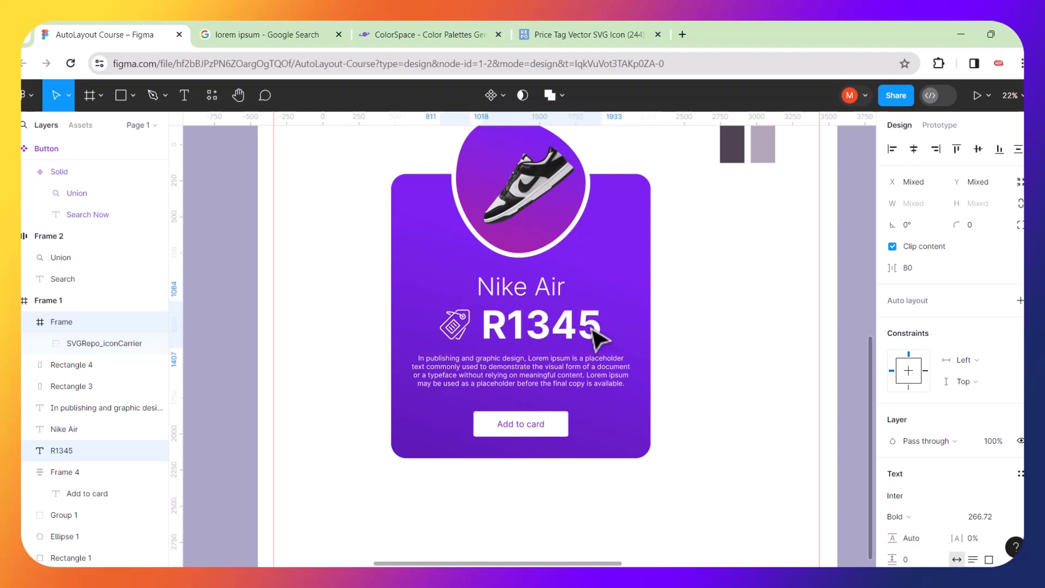
{"action": "left_click", "coordinate": [759, 361]}
Move the Nike Air title down closer to the price and line up its left edge with R1345.
{"action": "left_click", "coordinate": [506, 294]}
{"action": "left_click_drag", "start_coordinate": [507, 295], "coordinate": [512, 300]}
{"action": "left_click", "coordinate": [733, 384]}
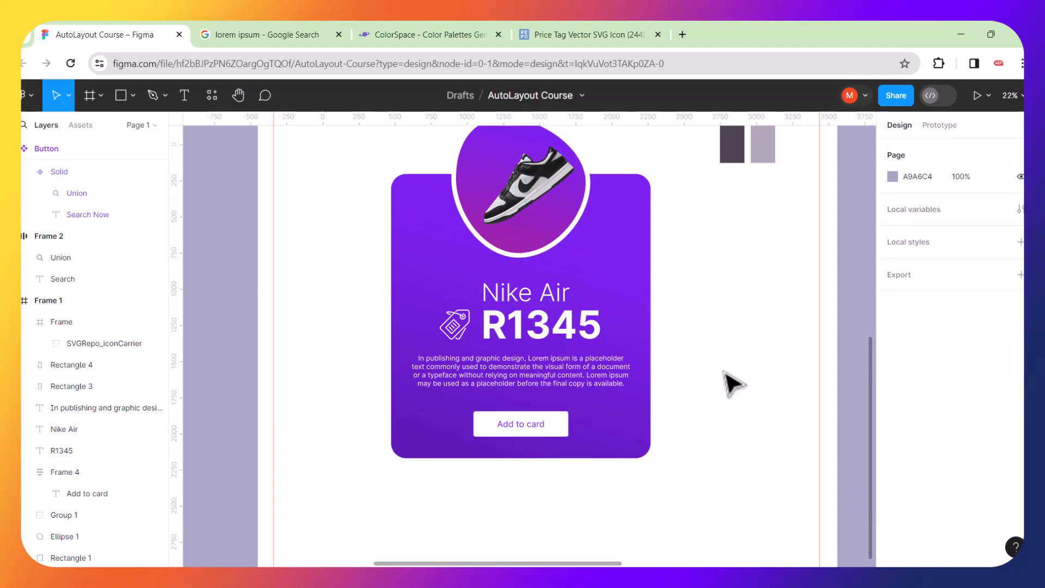
Enlarge the price tag icon to about 327 × 327 and rotate it about 7.09° beside the title and price.
{"action": "scroll", "coordinate": [463, 333], "scroll_direction": "up", "scroll_amount": 3}
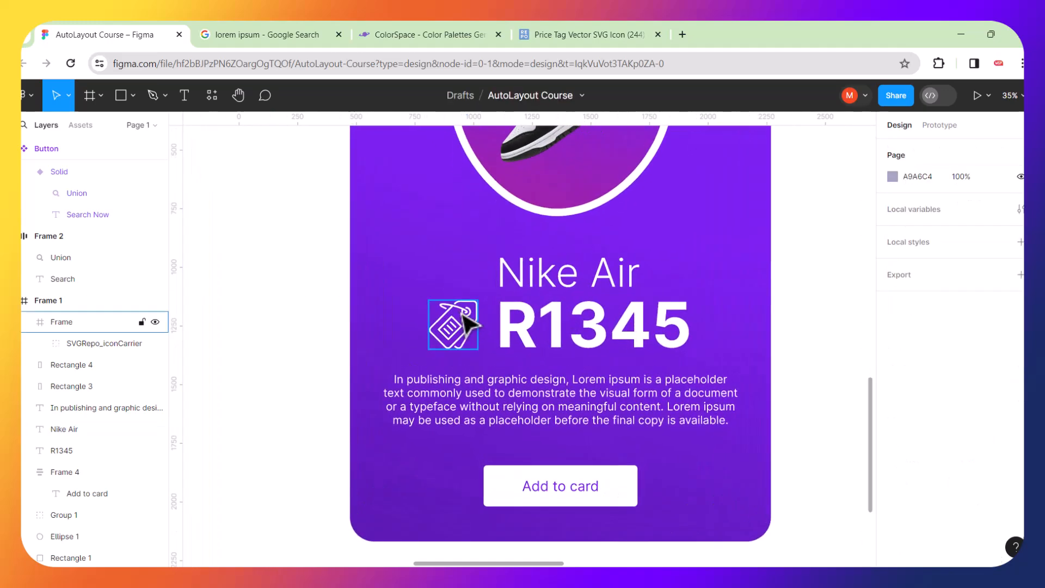
{"action": "left_click", "coordinate": [462, 326]}
{"action": "mouse_move", "coordinate": [479, 297]}
{"action": "left_mouse_down"}
{"action": "mouse_move", "coordinate": [497, 272]}
{"action": "mouse_move", "coordinate": [470, 283]}
{"action": "left_mouse_up"}
{"action": "left_click_drag", "start_coordinate": [482, 245], "coordinate": [481, 247]}
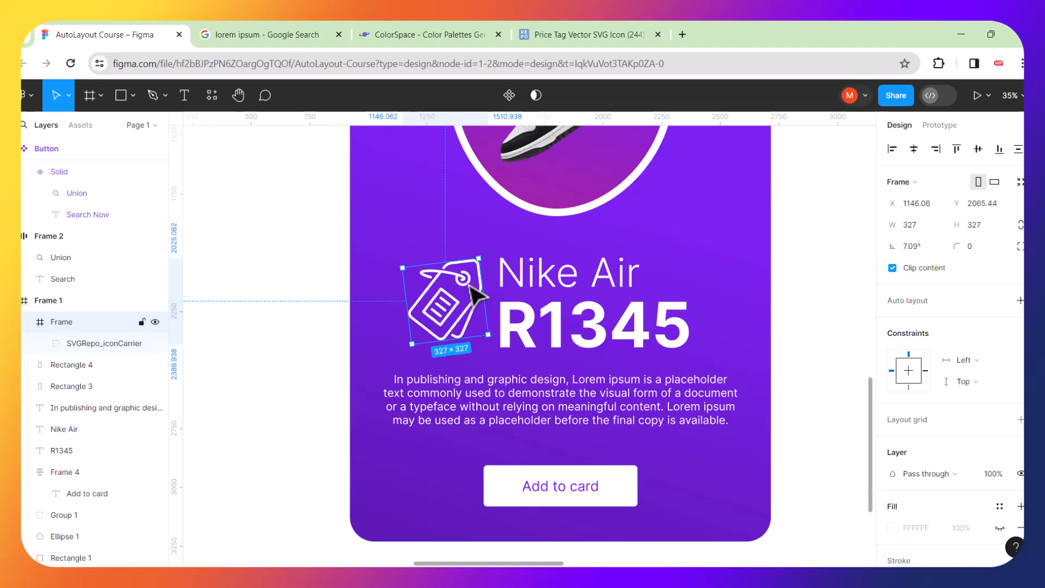
Move the tilted price tag icon to about X 1157, Y 2084, close to the Nike Air and R1345 texts.
{"action": "left_click", "coordinate": [374, 295]}
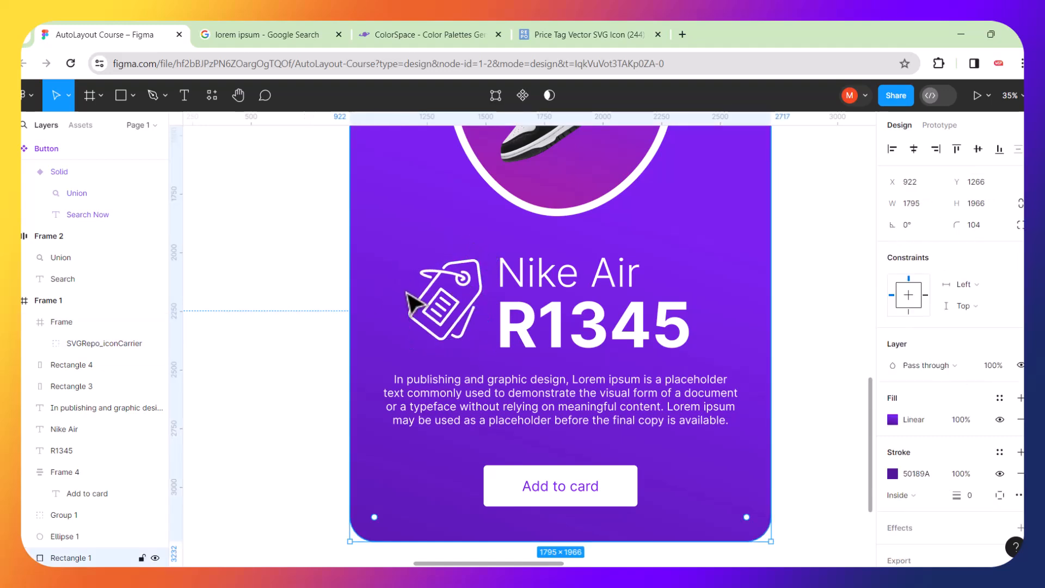
{"action": "left_click_drag", "start_coordinate": [451, 308], "coordinate": [455, 316]}
{"action": "left_click", "coordinate": [446, 311]}
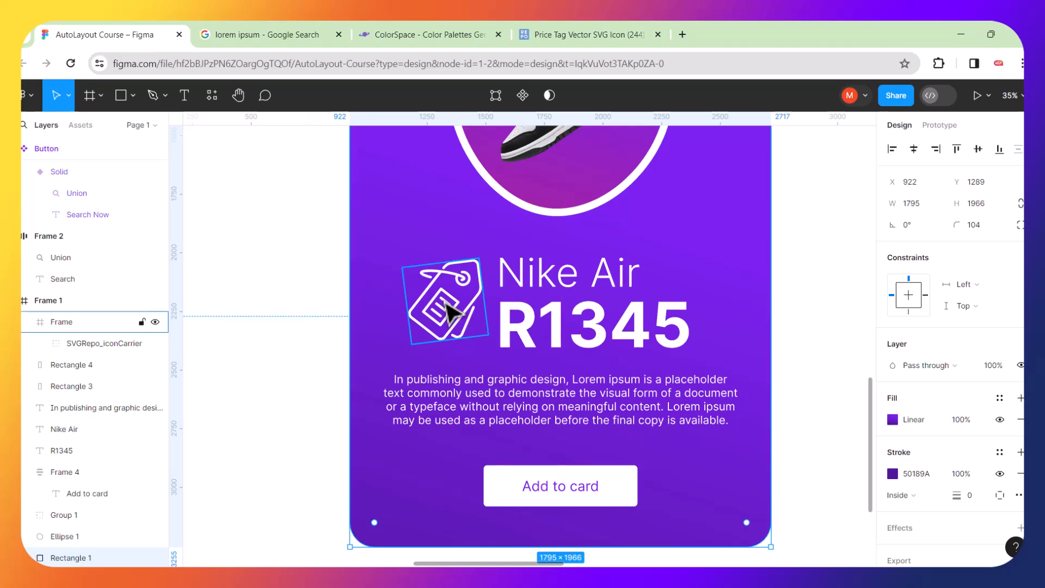
{"action": "left_click_drag", "start_coordinate": [442, 297], "coordinate": [444, 301]}
{"action": "scroll", "coordinate": [446, 312], "scroll_direction": "down", "scroll_amount": 3}
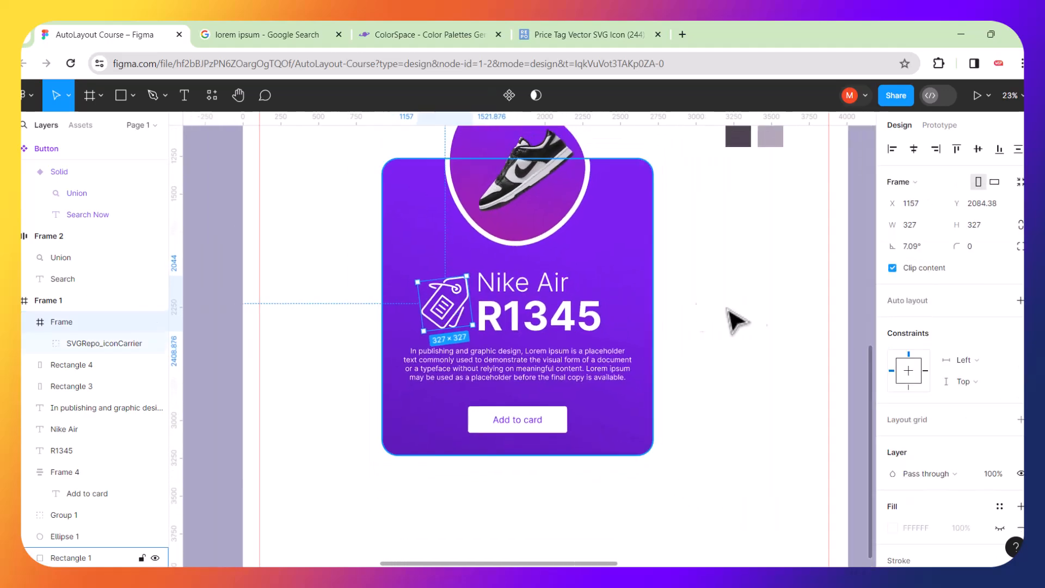
{"action": "left_click", "coordinate": [746, 322]}
{"action": "scroll", "coordinate": [746, 314], "scroll_direction": "down", "scroll_amount": 3}
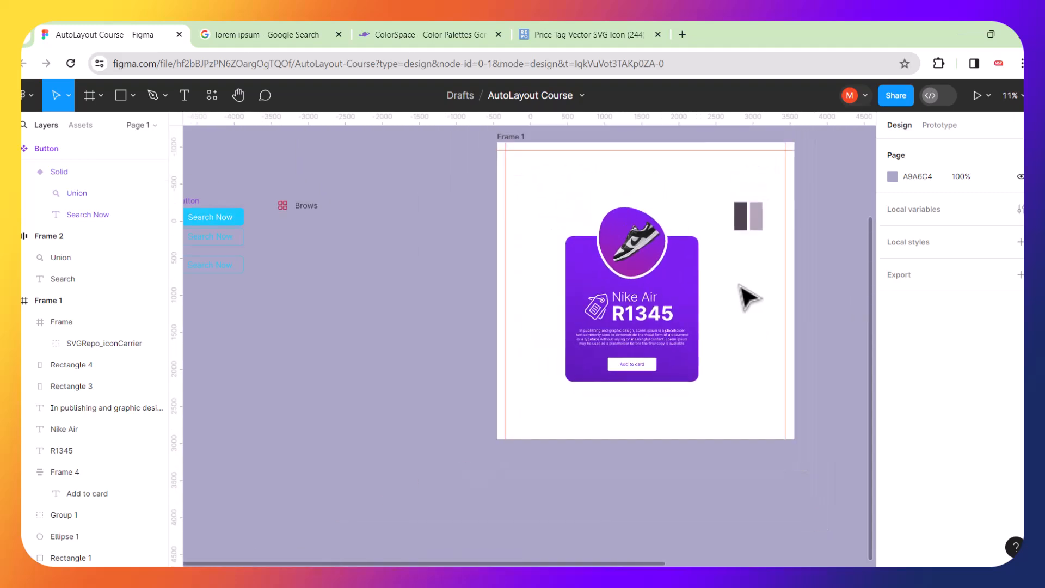
{"action": "scroll", "coordinate": [749, 298], "scroll_direction": "up", "scroll_amount": 2}
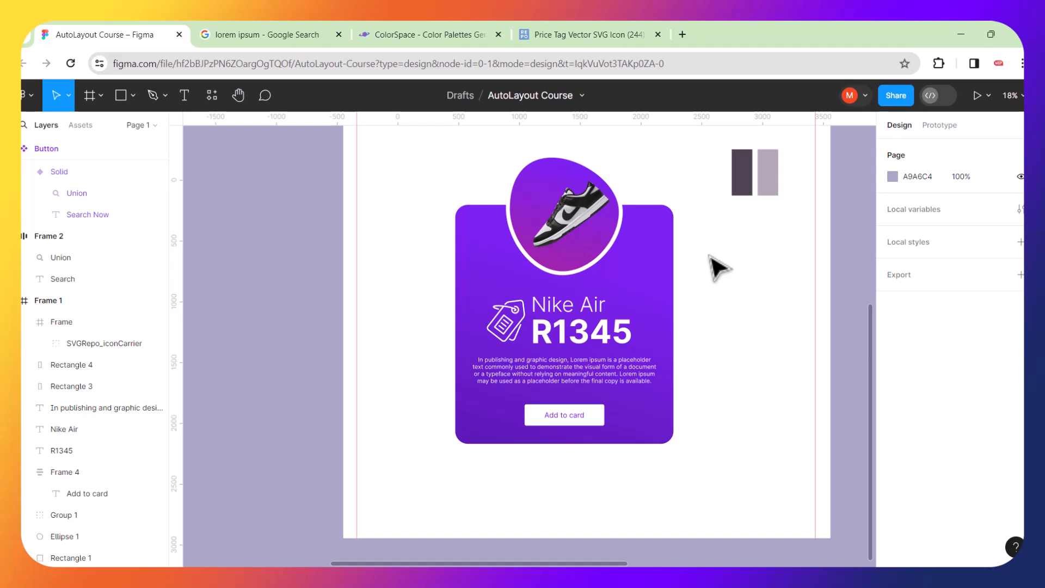
Move the description paragraph down to about Y 2528 and set its font size to 64.
{"action": "left_click", "coordinate": [621, 380]}
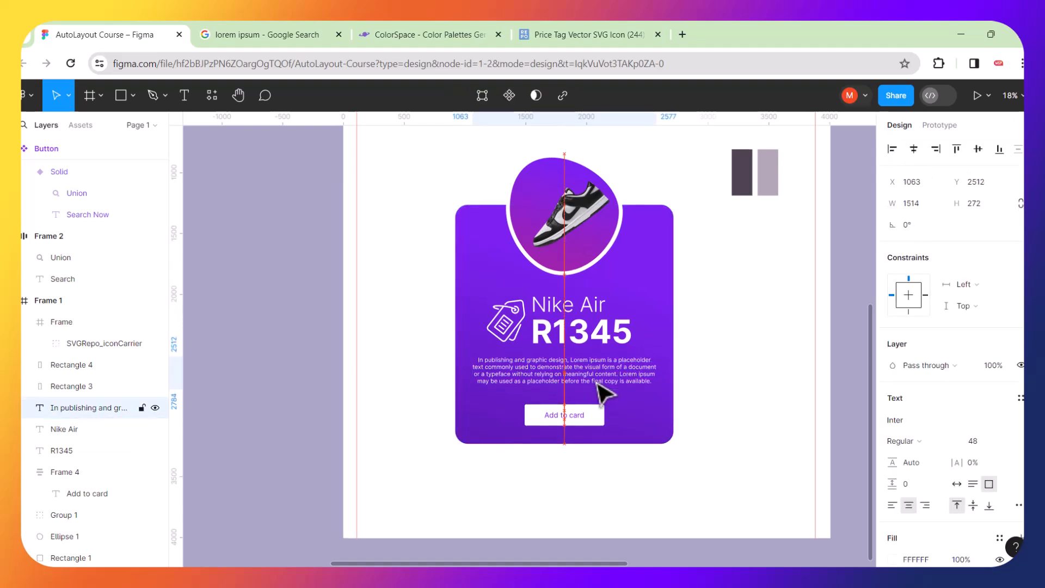
{"action": "left_click_drag", "start_coordinate": [599, 385], "coordinate": [600, 386]}
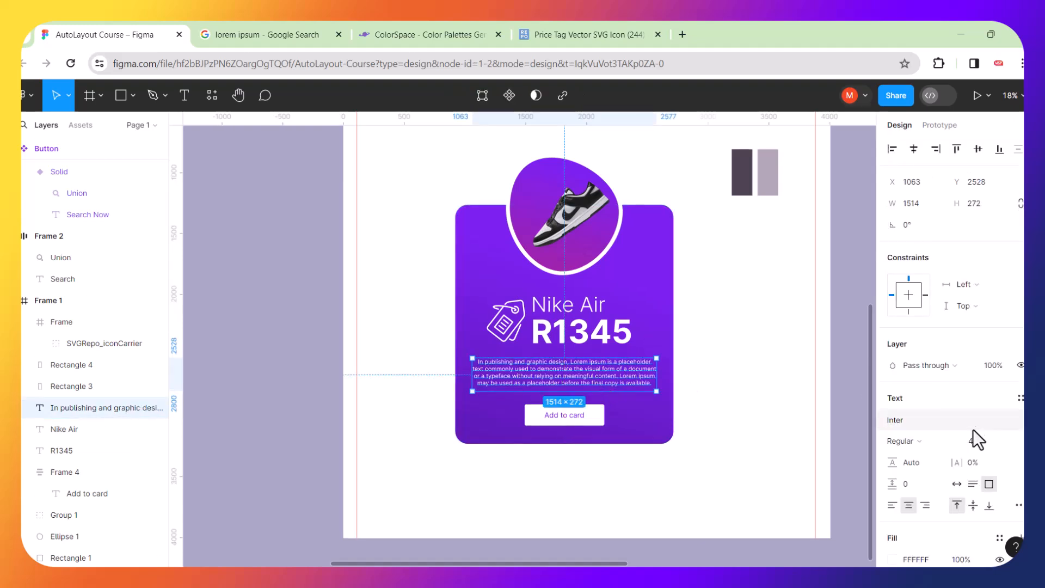
{"action": "left_click", "coordinate": [1008, 440]}
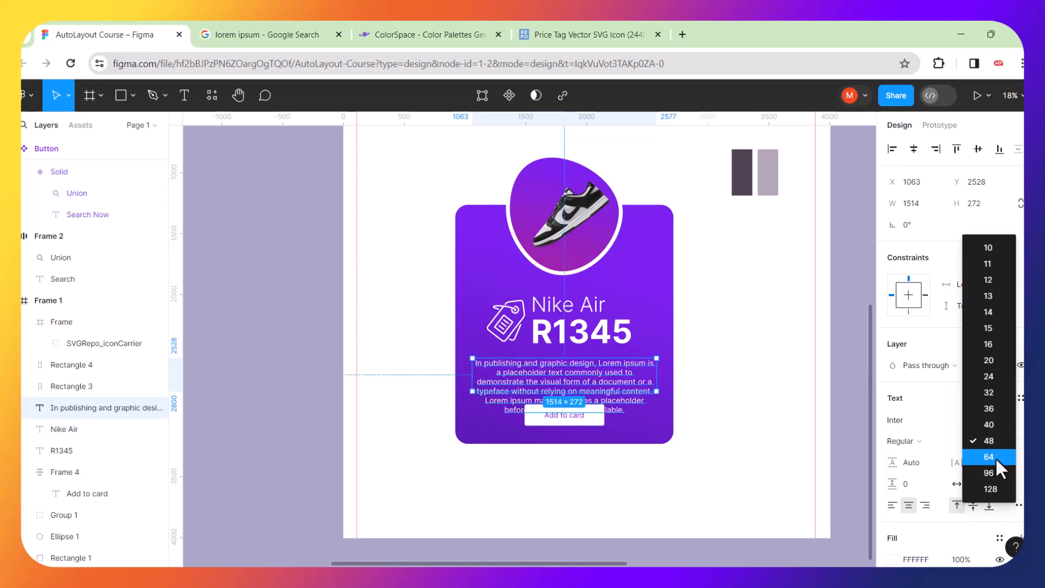
{"action": "left_click", "coordinate": [995, 458]}
Stretch the purple card rectangle downward to a height of about 2140, keeping its top edge at Y 1266.
{"action": "left_click", "coordinate": [648, 251]}
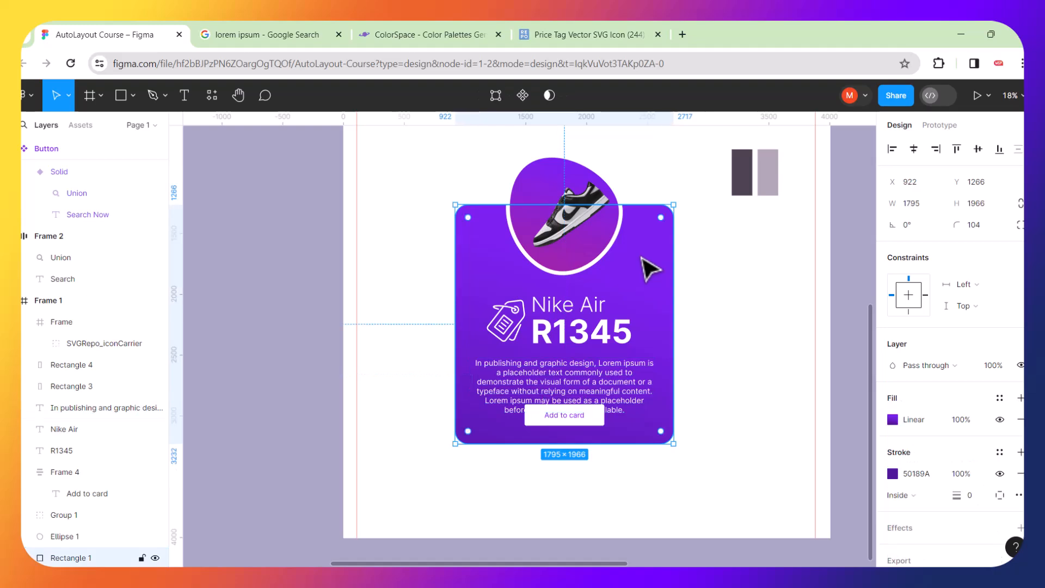
{"action": "left_click_drag", "start_coordinate": [590, 443], "coordinate": [590, 471]}
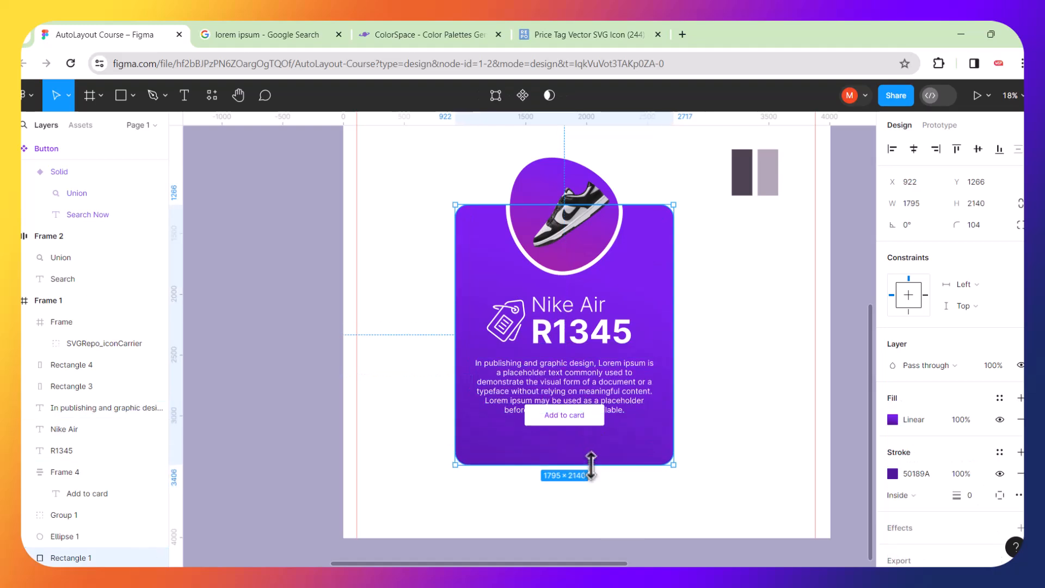
{"action": "left_click_drag", "start_coordinate": [578, 425], "coordinate": [578, 450]}
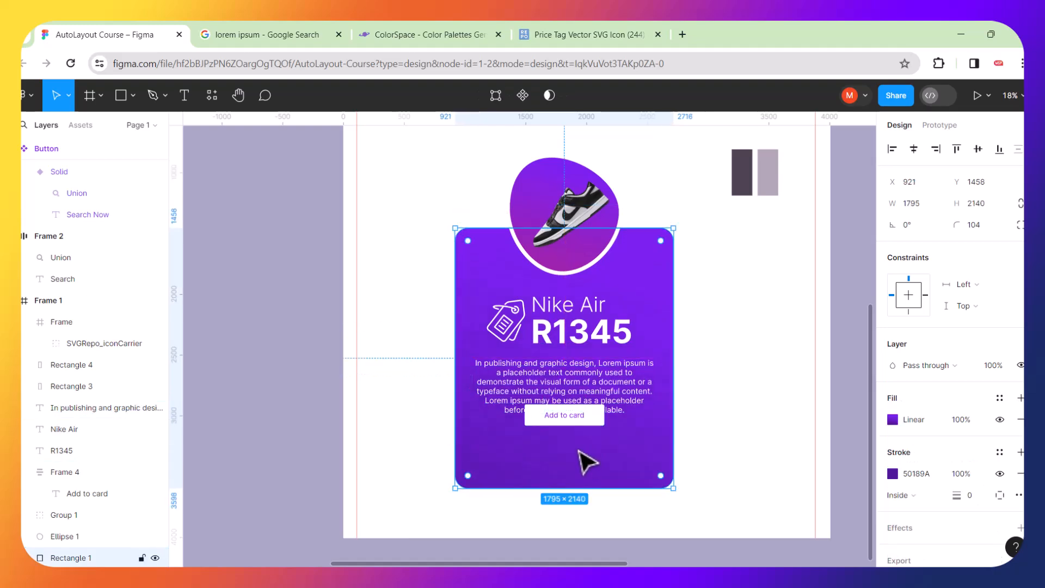
{"action": "key", "text": "ctrl+z"}
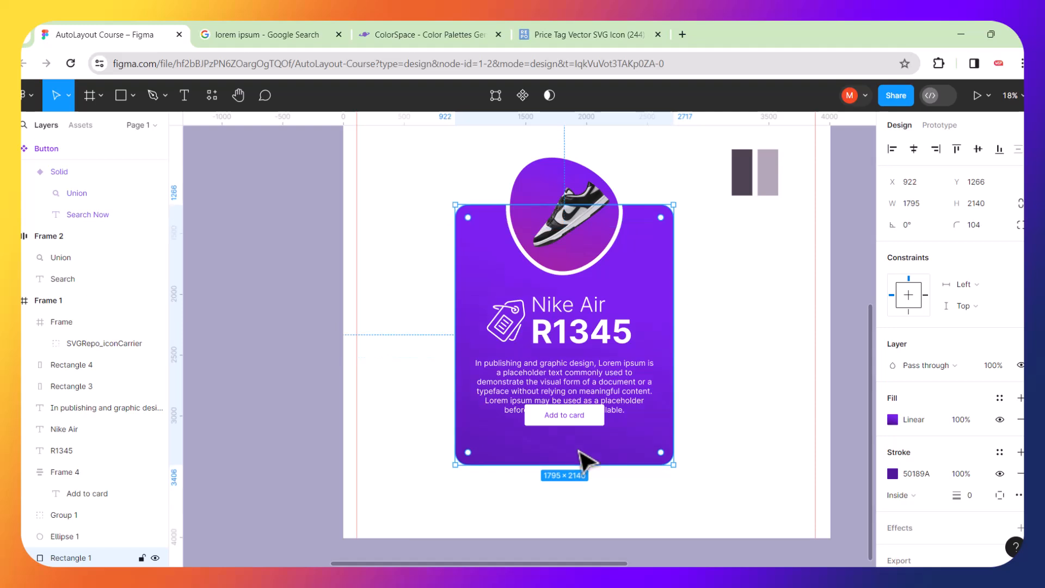
Move the Add to card button down below the enlarged description, to about Y 3141.
{"action": "left_click", "coordinate": [599, 419]}
{"action": "left_click_drag", "start_coordinate": [600, 416], "coordinate": [600, 445]}
{"action": "scroll", "coordinate": [561, 444], "scroll_direction": "up", "scroll_amount": 5}
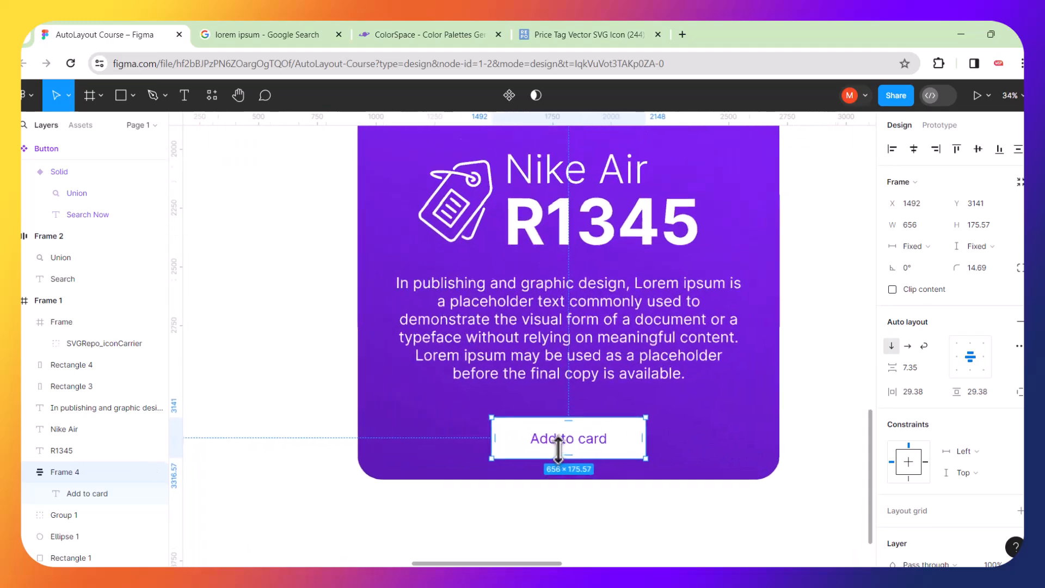
{"action": "left_click_drag", "start_coordinate": [581, 411], "coordinate": [632, 416]}
{"action": "left_click", "coordinate": [638, 494]}
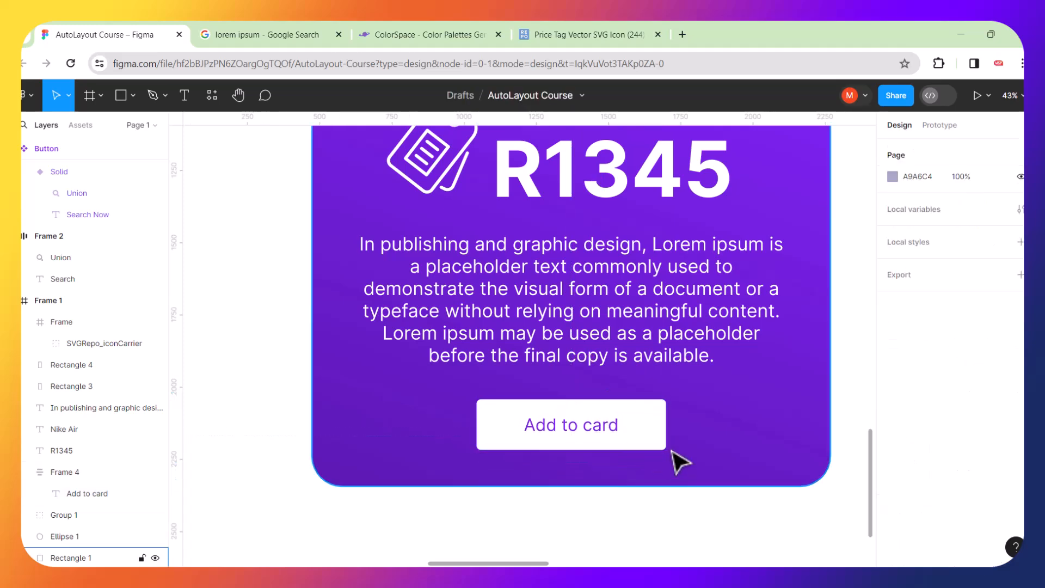
{"action": "scroll", "coordinate": [672, 451], "scroll_direction": "down", "scroll_amount": 3}
{"action": "scroll", "coordinate": [677, 462], "scroll_direction": "down", "scroll_amount": 2}
{"action": "scroll", "coordinate": [745, 408], "scroll_direction": "right", "scroll_amount": 3}
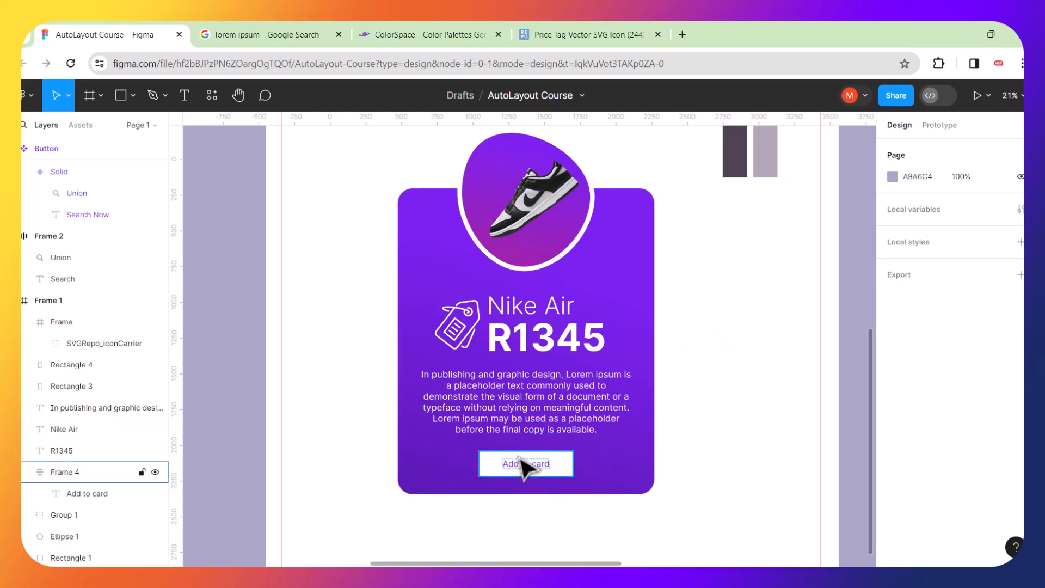
Switch to the SVG Repo tab, close the price tag's vector editor and search the vectors for "card".
{"action": "left_click", "coordinate": [561, 34]}
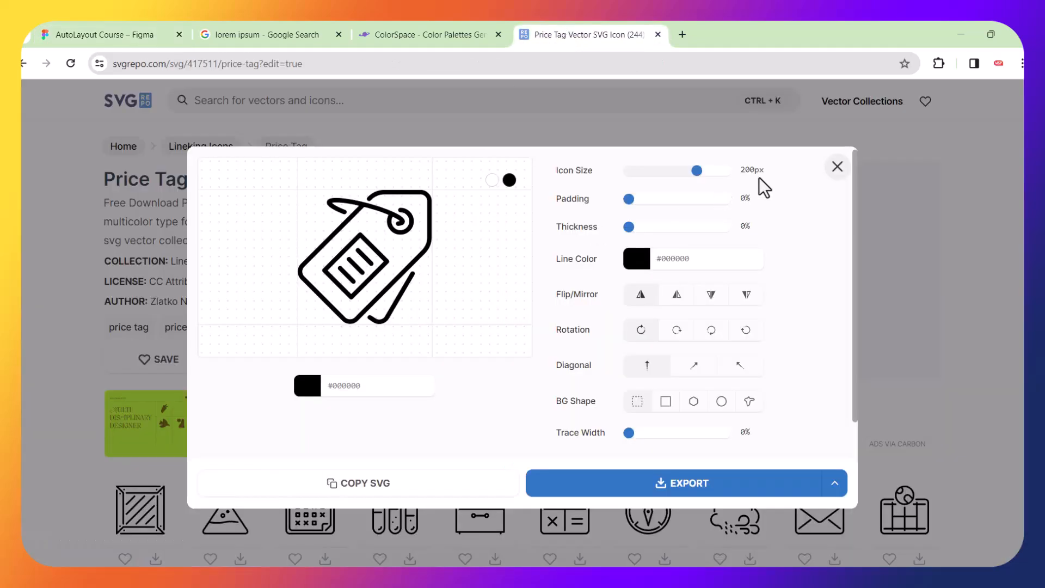
{"action": "left_click", "coordinate": [837, 167]}
{"action": "left_click", "coordinate": [351, 103]}
{"action": "type", "text": "card"}
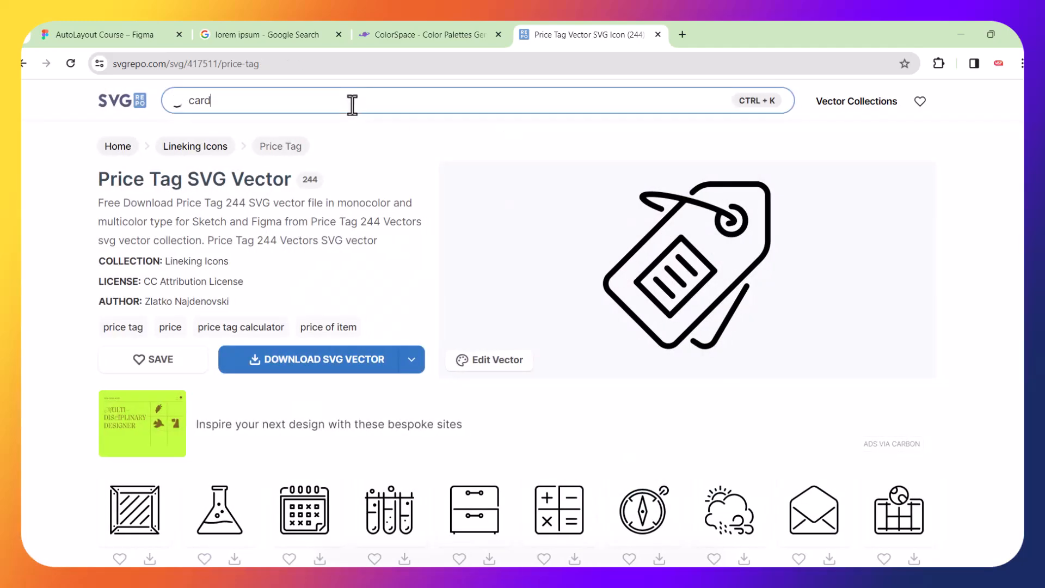
{"action": "key", "text": "Return"}
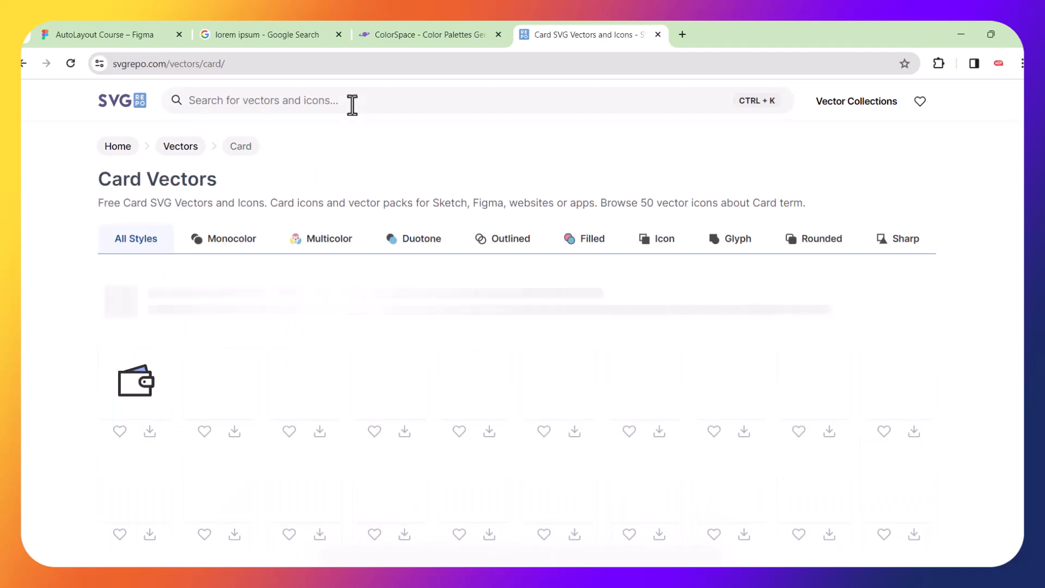
{"action": "scroll", "coordinate": [405, 422], "scroll_direction": "down", "scroll_amount": 7}
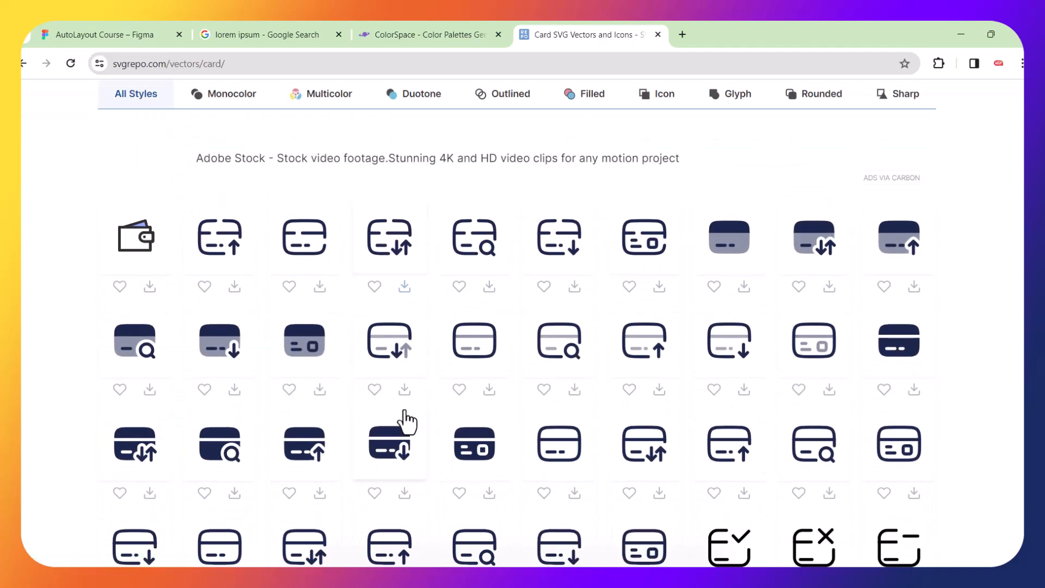
{"action": "scroll", "coordinate": [406, 422], "scroll_direction": "up", "scroll_amount": 7}
Search SVG Repo for "cart" and open the Cart Large Minimalistic vector from the results.
{"action": "left_click", "coordinate": [252, 102]}
{"action": "type", "text": "cart"}
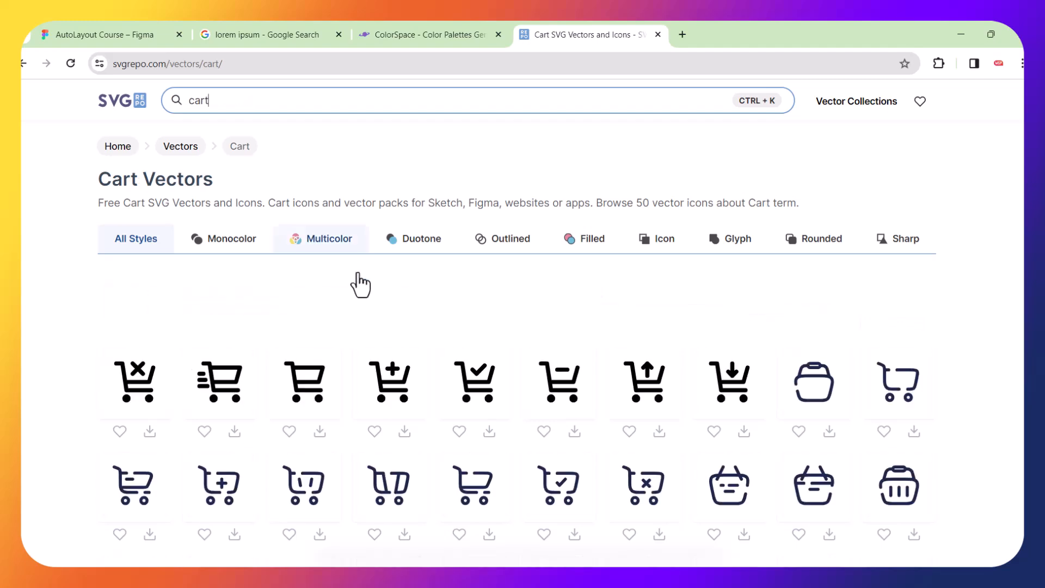
{"action": "scroll", "coordinate": [408, 382], "scroll_direction": "down", "scroll_amount": 3}
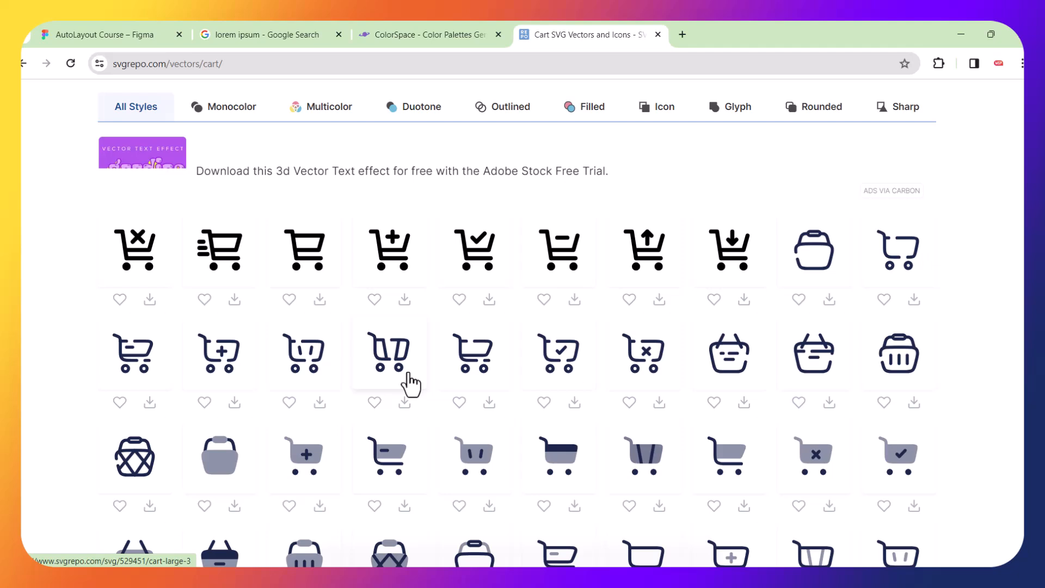
{"action": "scroll", "coordinate": [411, 383], "scroll_direction": "down", "scroll_amount": 1}
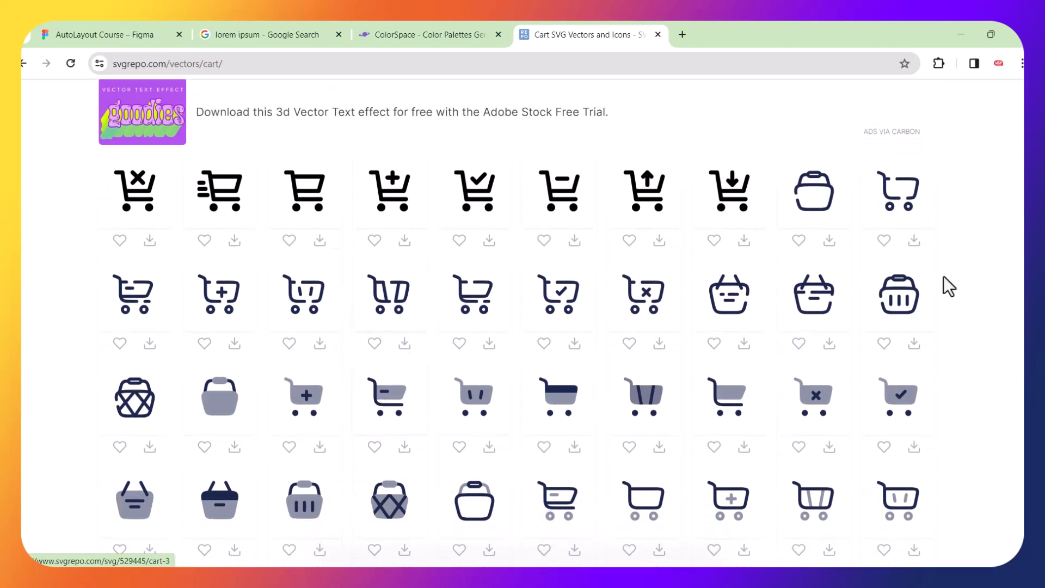
{"action": "left_click", "coordinate": [927, 222]}
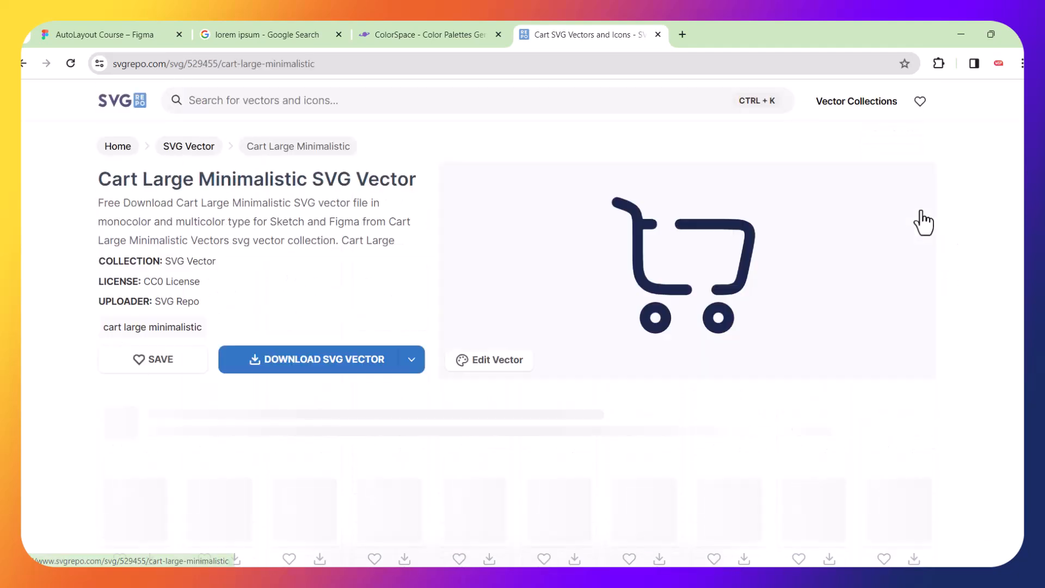
Copy the Cart Large Minimalistic icon's SVG code from its vector editor and paste it into the Figma design.
{"action": "left_click", "coordinate": [469, 363]}
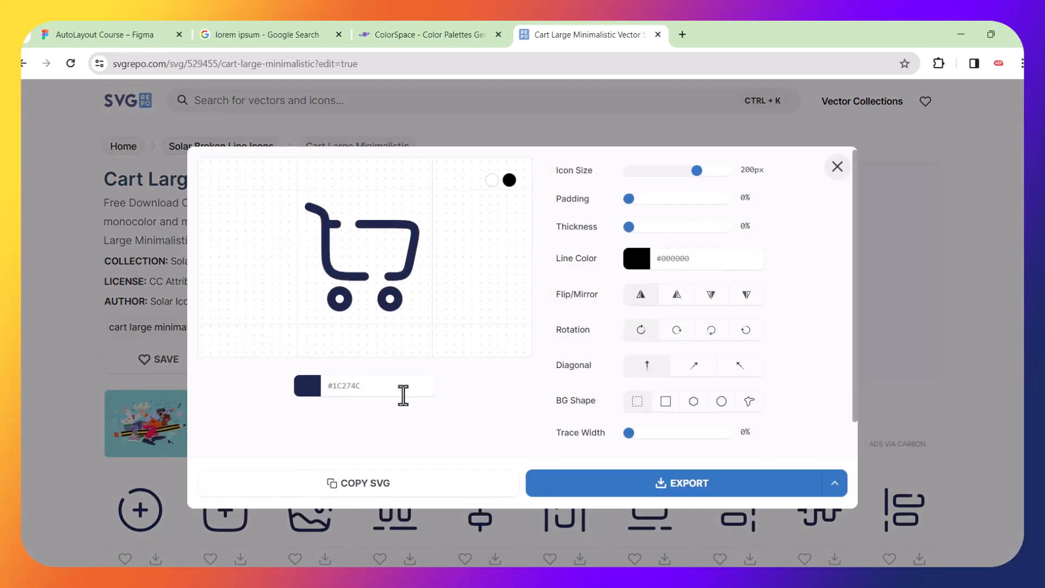
{"action": "left_click", "coordinate": [349, 496]}
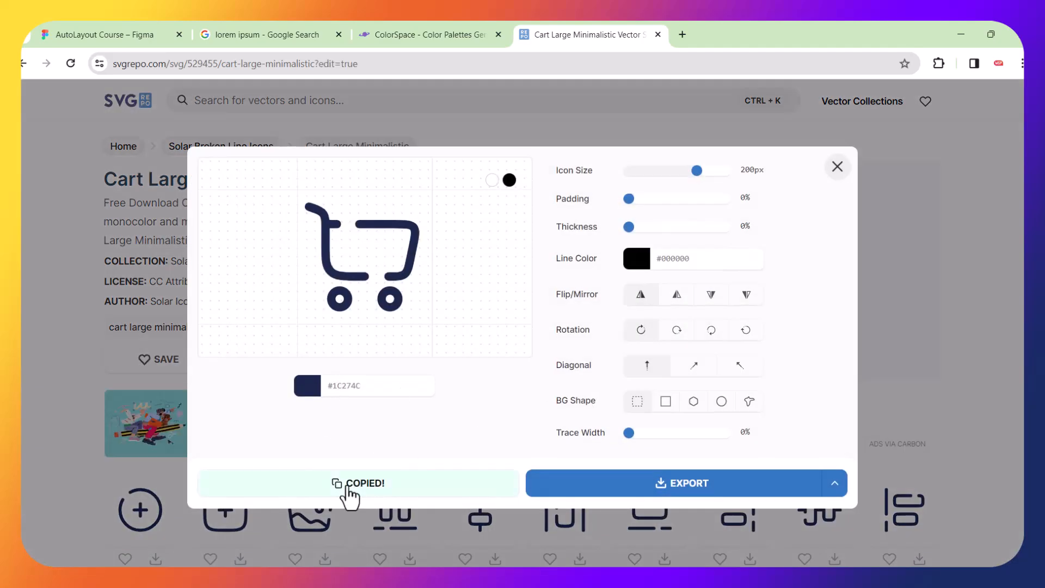
{"action": "left_click", "coordinate": [152, 24]}
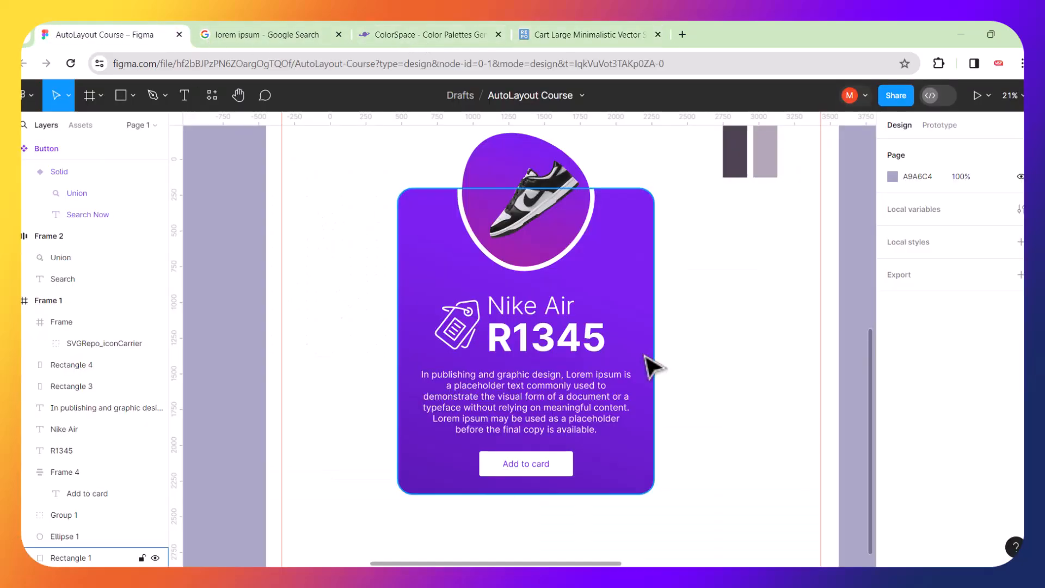
{"action": "key", "text": "ctrl+v"}
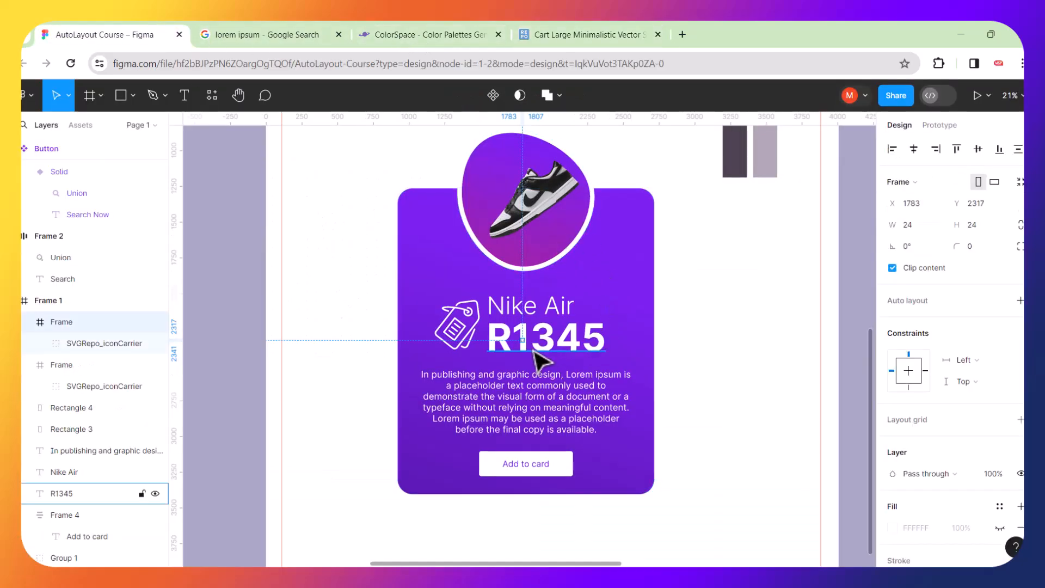
Scale the pasted cart icon to about 116 × 116 and place it left of the Add to card button.
{"action": "scroll", "coordinate": [535, 351], "scroll_direction": "up", "scroll_amount": 10}
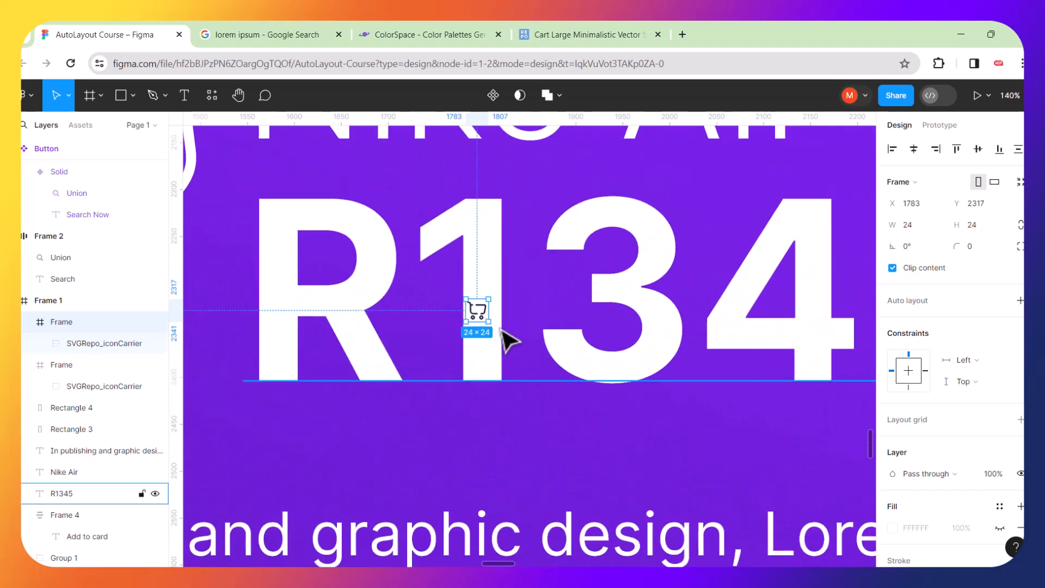
{"action": "key", "text": "k"}
{"action": "left_click_drag", "start_coordinate": [489, 300], "coordinate": [578, 215]}
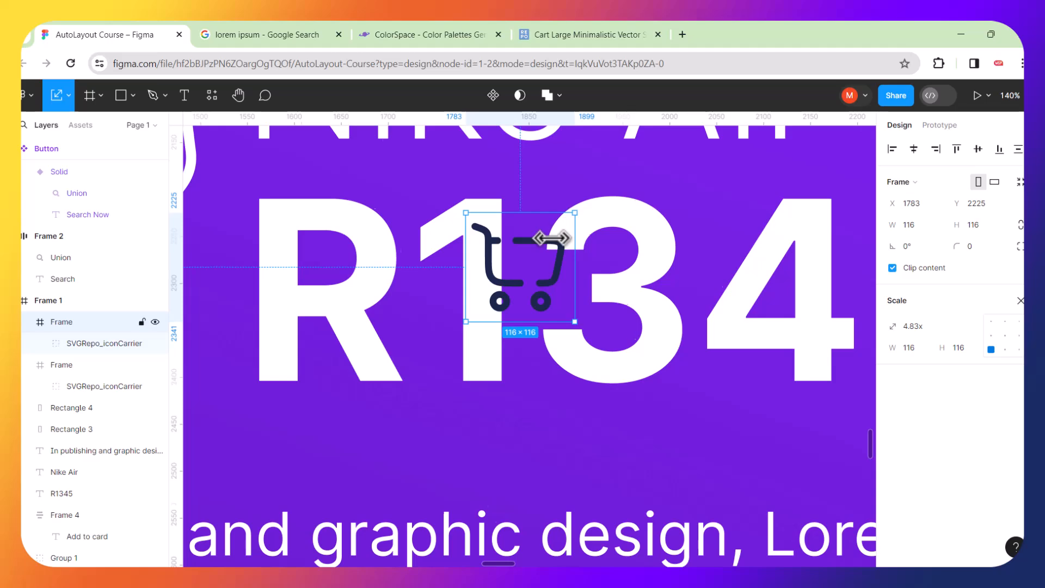
{"action": "scroll", "coordinate": [552, 238], "scroll_direction": "down", "scroll_amount": 6}
{"action": "scroll", "coordinate": [551, 238], "scroll_direction": "down", "scroll_amount": 2}
{"action": "left_click_drag", "start_coordinate": [545, 243], "coordinate": [441, 454]}
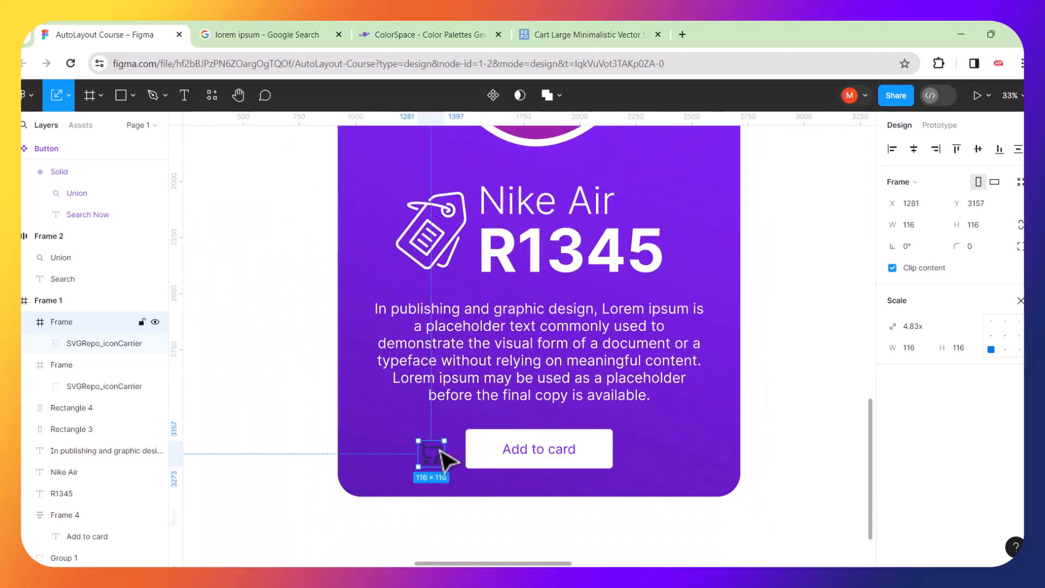
Pull the cart graphic out of its enclosing frame and delete the empty frame.
{"action": "scroll", "coordinate": [441, 453], "scroll_direction": "up", "scroll_amount": 4}
{"action": "scroll", "coordinate": [448, 462], "scroll_direction": "up", "scroll_amount": 1}
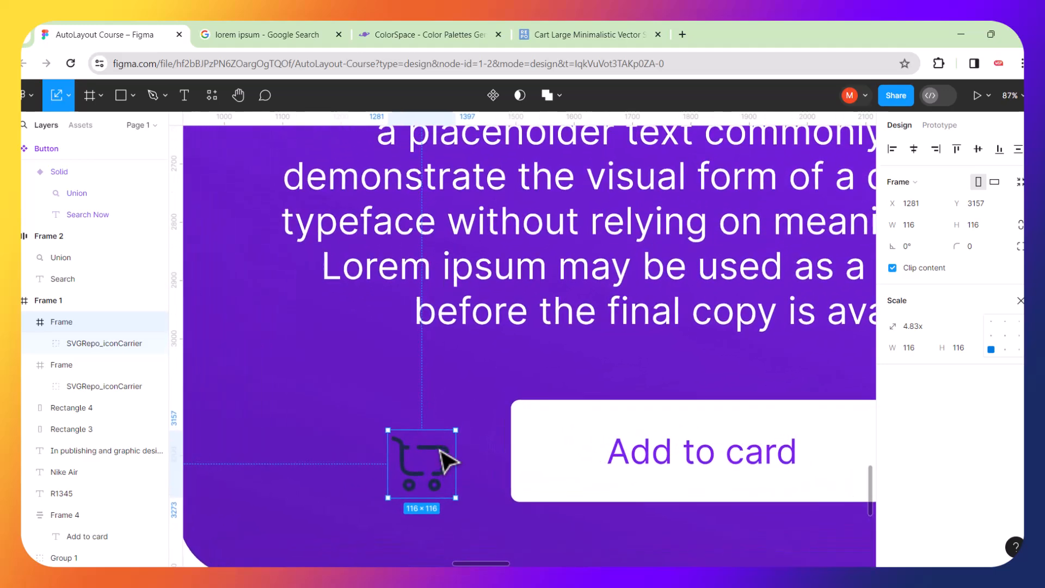
{"action": "key", "text": "v"}
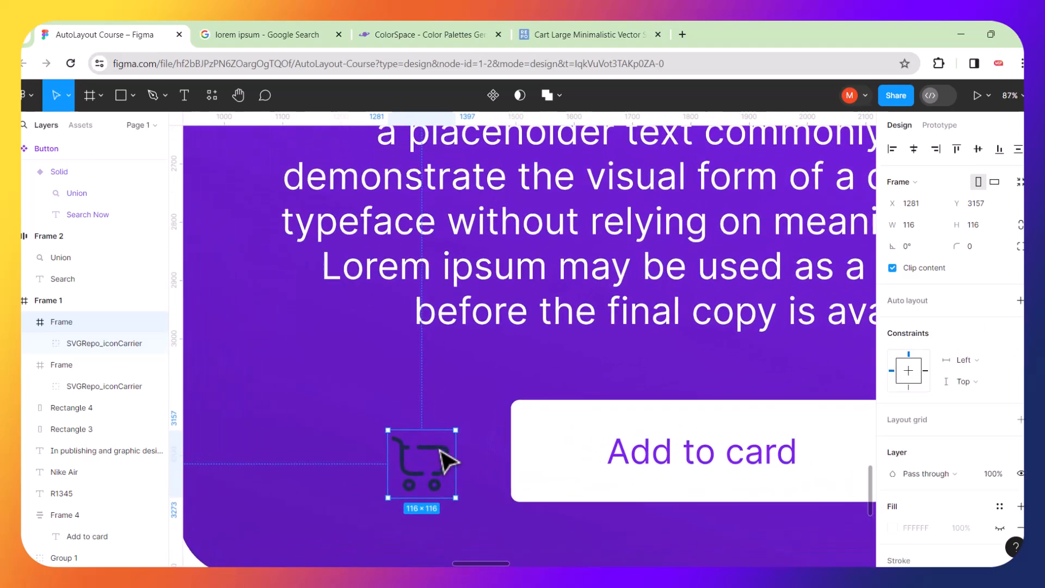
{"action": "double_click", "coordinate": [444, 461]}
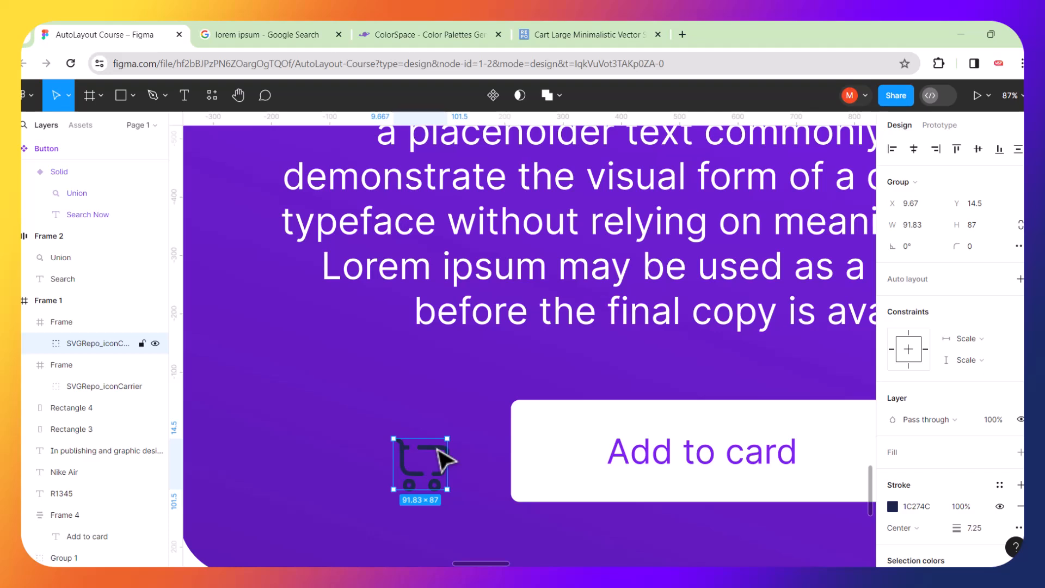
{"action": "left_click_drag", "start_coordinate": [447, 461], "coordinate": [406, 381]}
{"action": "left_click", "coordinate": [439, 461]}
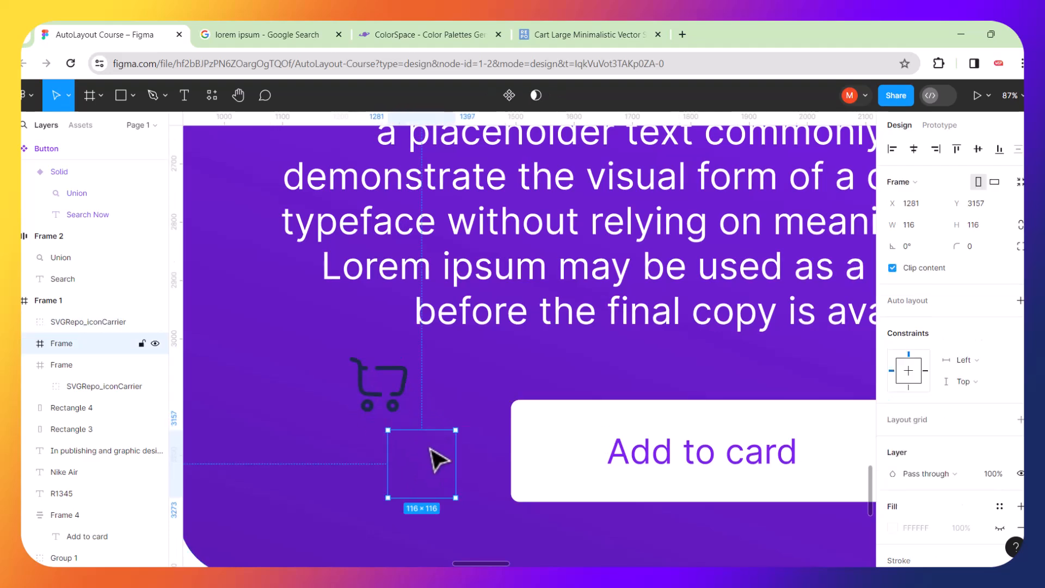
{"action": "key", "text": "Delete"}
Move the cart graphic next to the Add to card button, at about X 1325, Y 3134.
{"action": "left_click", "coordinate": [412, 391]}
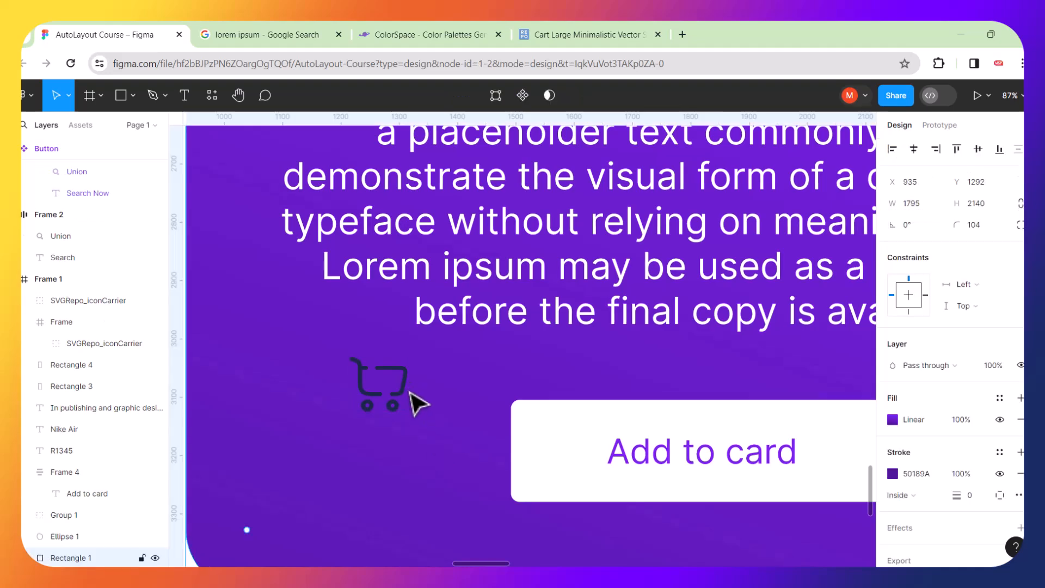
{"action": "left_click", "coordinate": [403, 379]}
{"action": "key", "text": "ctrl+z"}
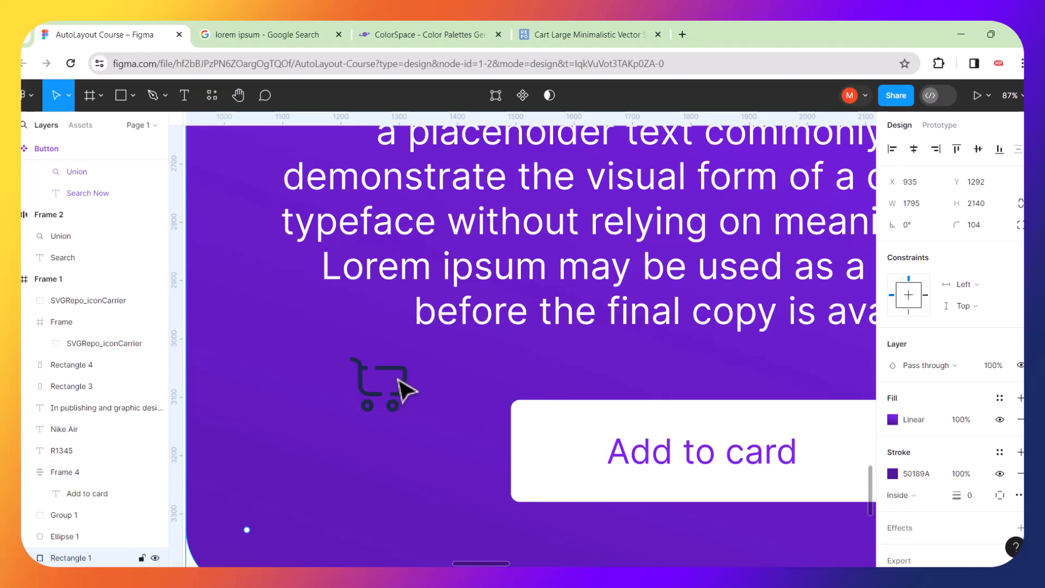
{"action": "left_click", "coordinate": [404, 389]}
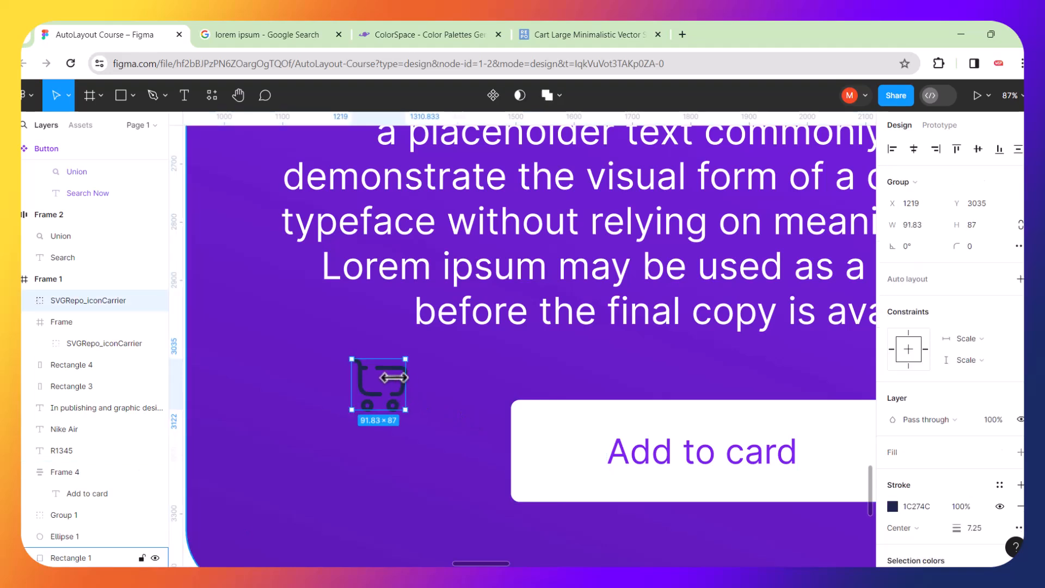
{"action": "left_click_drag", "start_coordinate": [398, 380], "coordinate": [460, 437]}
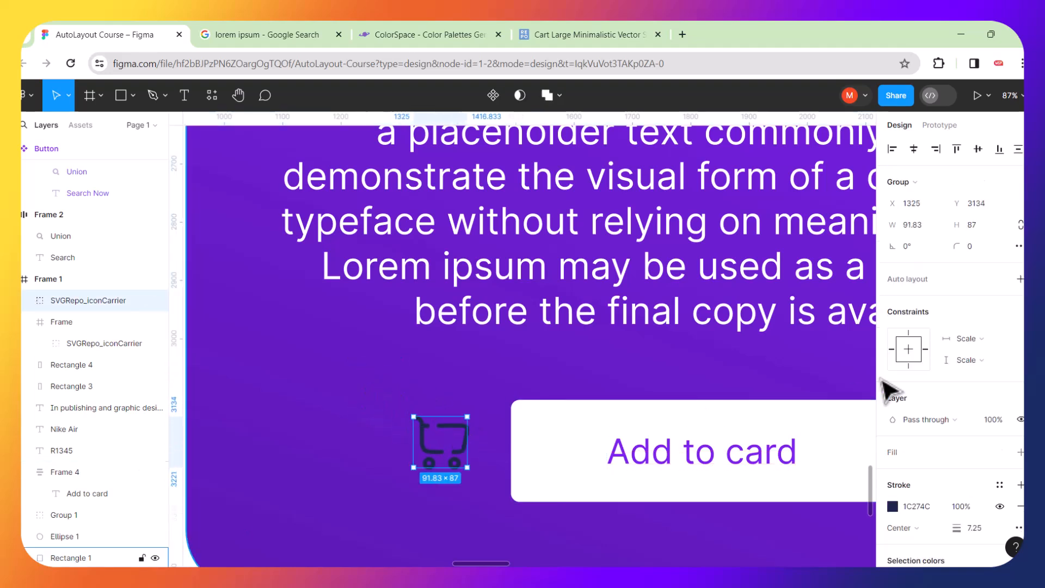
Change the cart icon's stroke colour to white, FFFFFF.
{"action": "scroll", "coordinate": [583, 397], "scroll_direction": "down", "scroll_amount": 5}
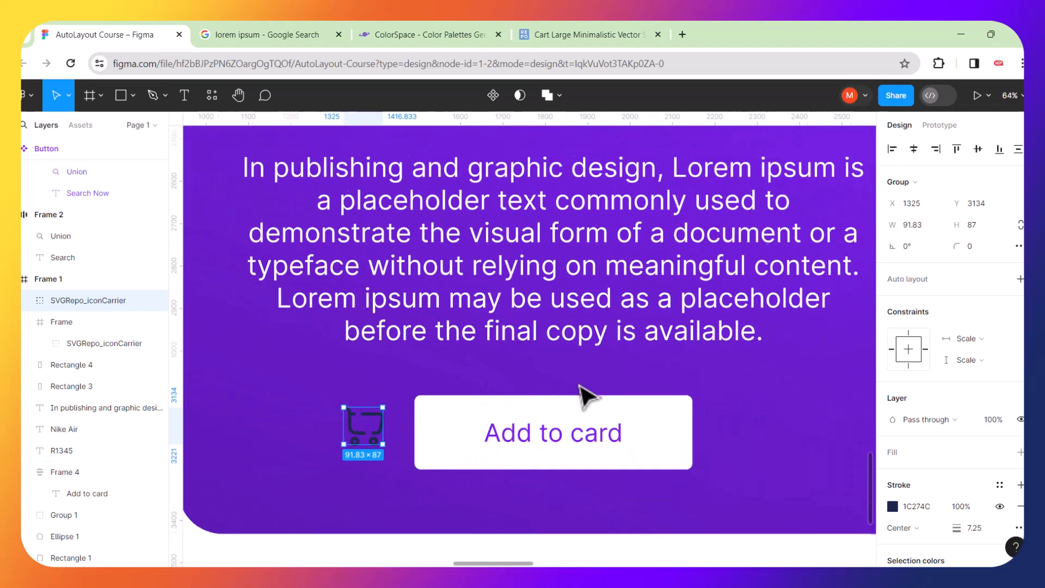
{"action": "left_click", "coordinate": [893, 507]}
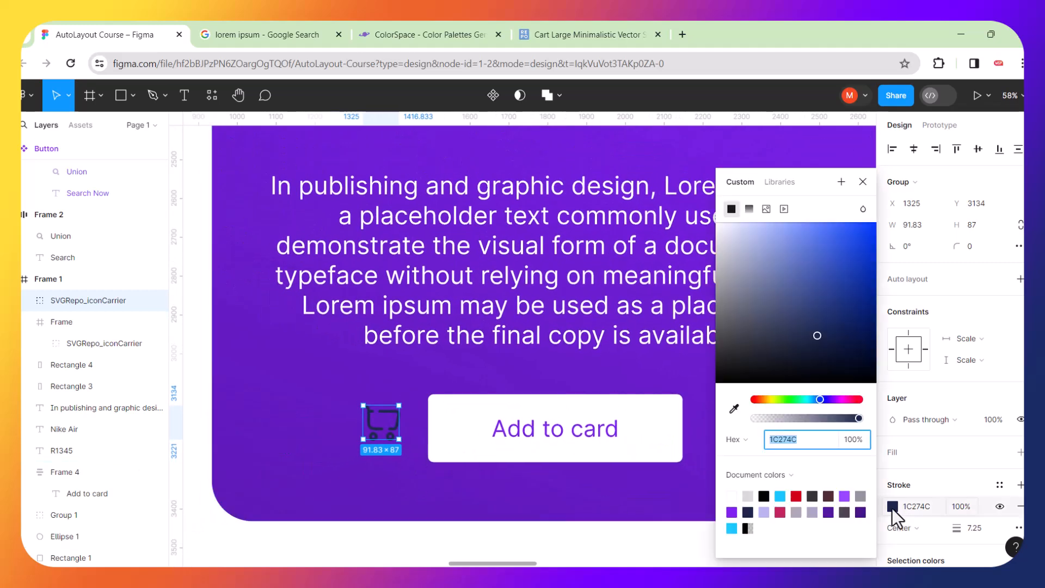
{"action": "left_click_drag", "start_coordinate": [730, 248], "coordinate": [707, 209]}
{"action": "scroll", "coordinate": [567, 278], "scroll_direction": "down", "scroll_amount": 5}
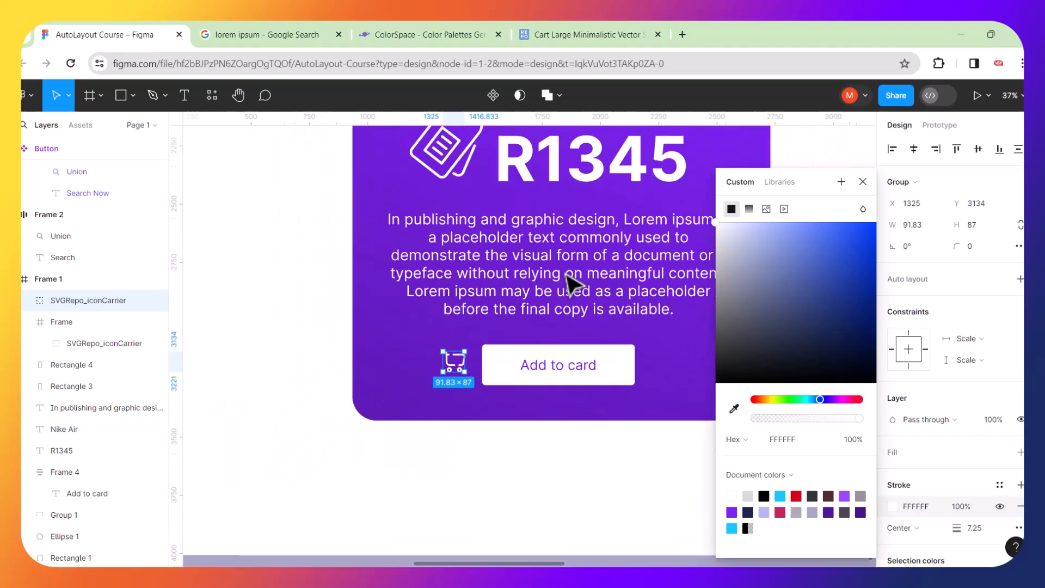
{"action": "left_click", "coordinate": [541, 457]}
Move the cart icon inside the Add to card button's auto layout frame, before its label.
{"action": "scroll", "coordinate": [630, 366], "scroll_direction": "up", "scroll_amount": 5}
{"action": "scroll", "coordinate": [631, 366], "scroll_direction": "right", "scroll_amount": 2}
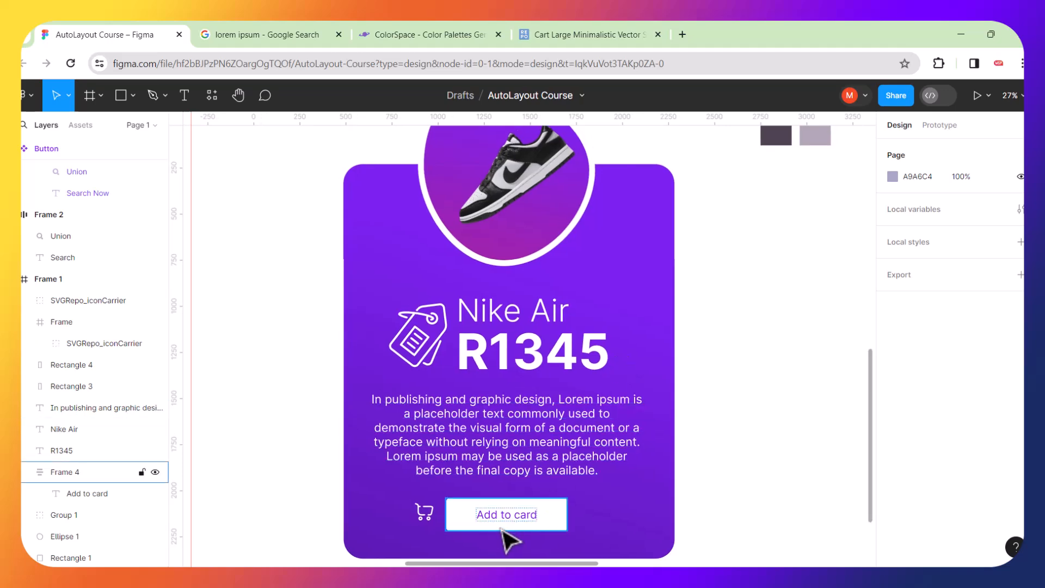
{"action": "scroll", "coordinate": [505, 543], "scroll_direction": "up", "scroll_amount": 3, "text": "ctrl"}
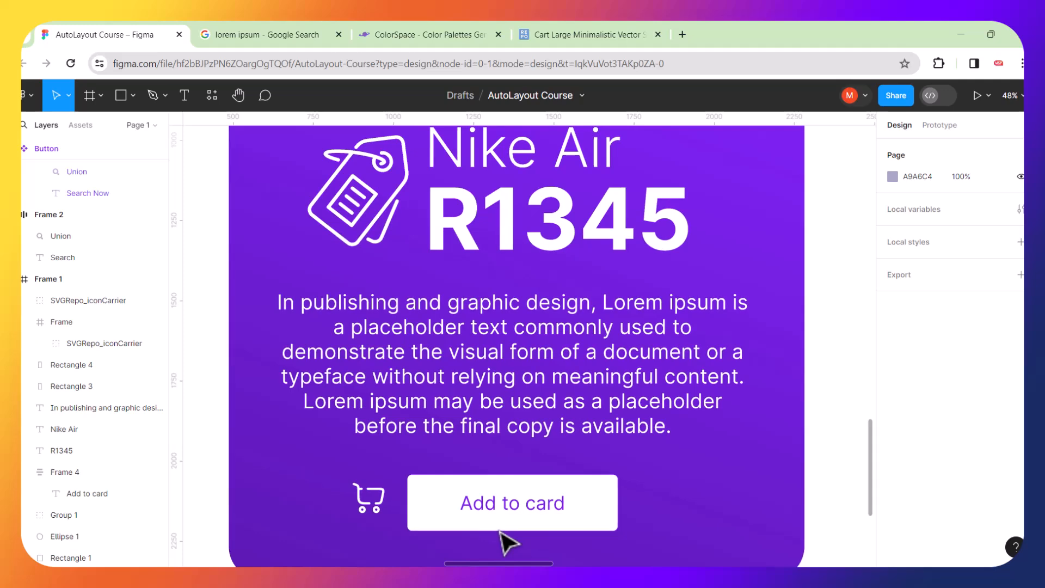
{"action": "scroll", "coordinate": [510, 543], "scroll_direction": "up", "scroll_amount": 3, "text": "ctrl"}
{"action": "left_click_drag", "start_coordinate": [349, 490], "coordinate": [423, 489]}
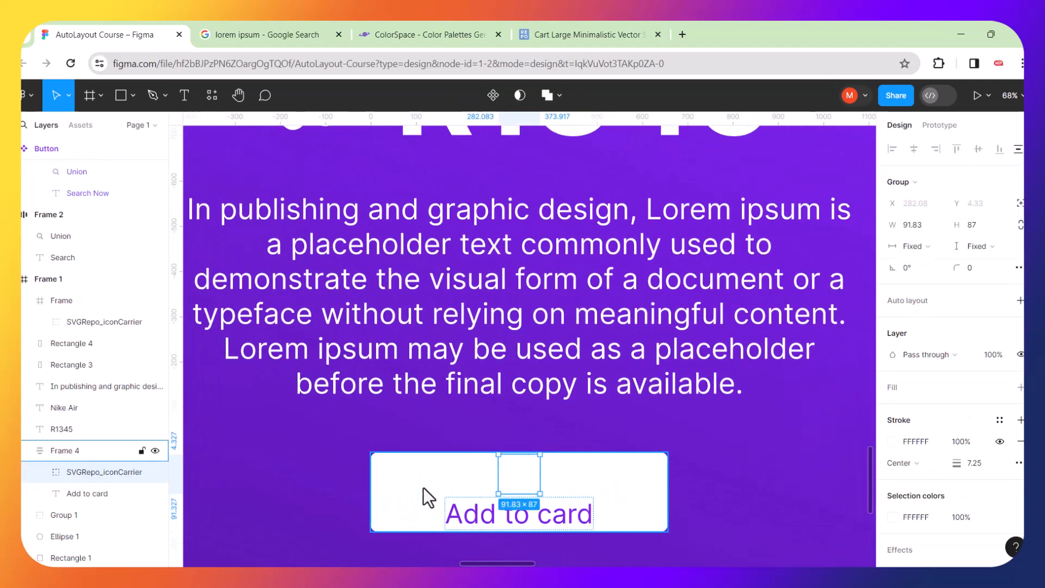
Recolour the cart icon with the purple sampled from the card background.
{"action": "left_click", "coordinate": [893, 518]}
{"action": "left_click", "coordinate": [735, 409]}
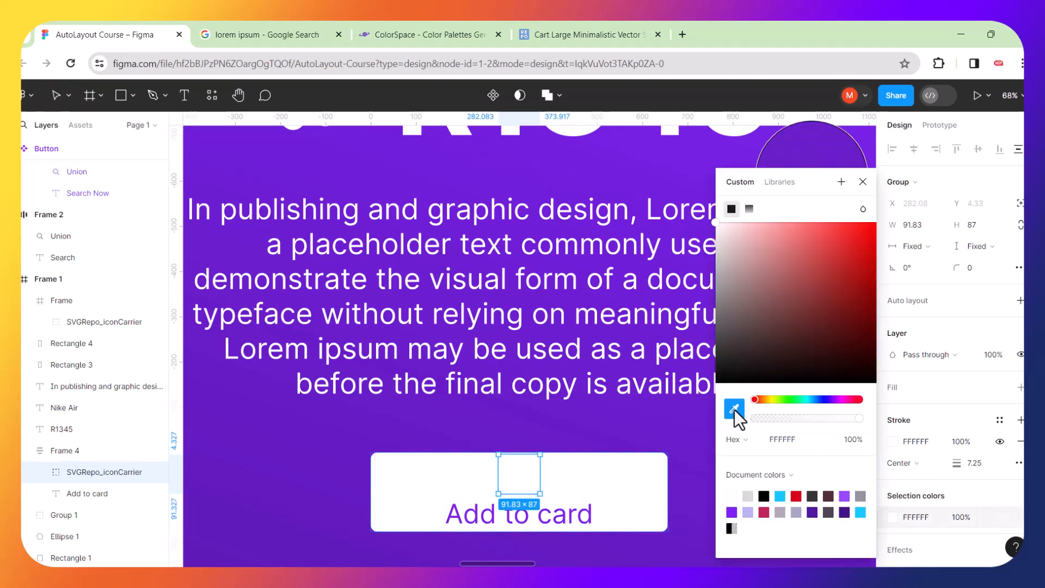
{"action": "left_click", "coordinate": [699, 435]}
{"action": "left_click", "coordinate": [630, 431]}
Arrange the button's cart icon and label horizontally and set the gap between them to about 74.
{"action": "scroll", "coordinate": [589, 443], "scroll_direction": "down", "scroll_amount": 5}
{"action": "scroll", "coordinate": [584, 438], "scroll_direction": "down", "scroll_amount": 2}
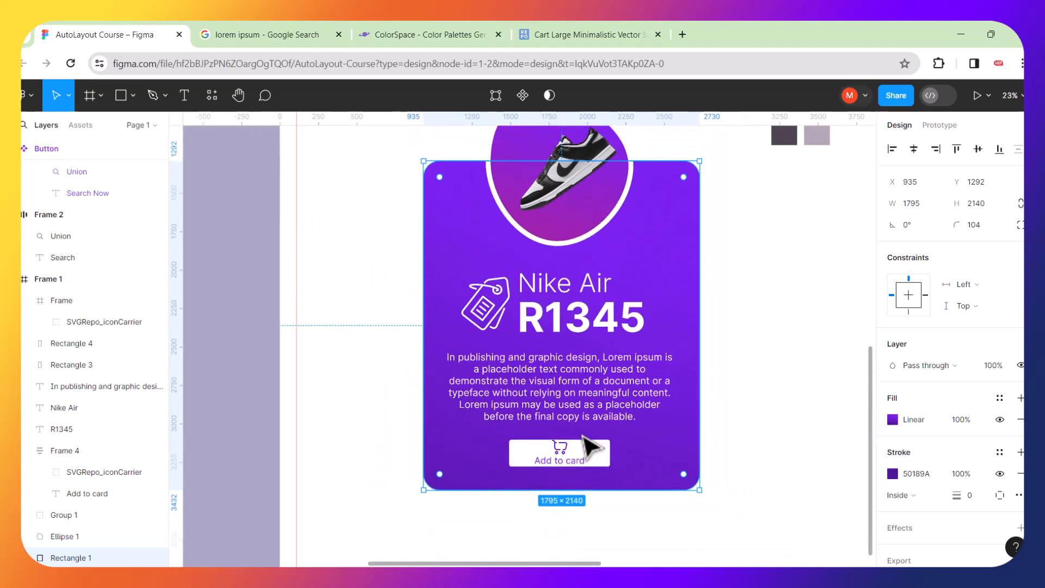
{"action": "left_click", "coordinate": [562, 455]}
{"action": "left_click", "coordinate": [909, 346]}
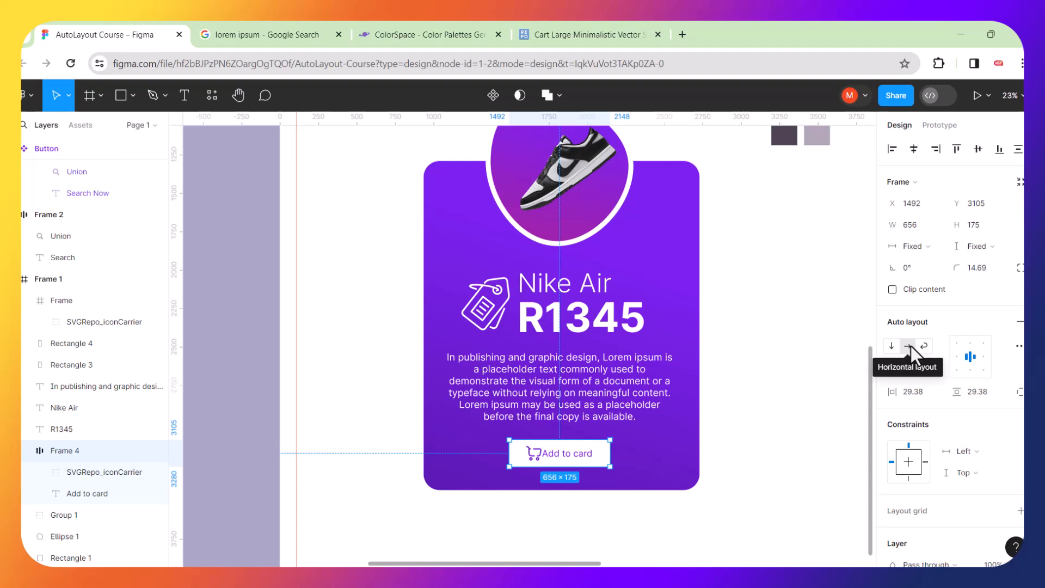
{"action": "left_click_drag", "start_coordinate": [893, 367], "coordinate": [978, 369]}
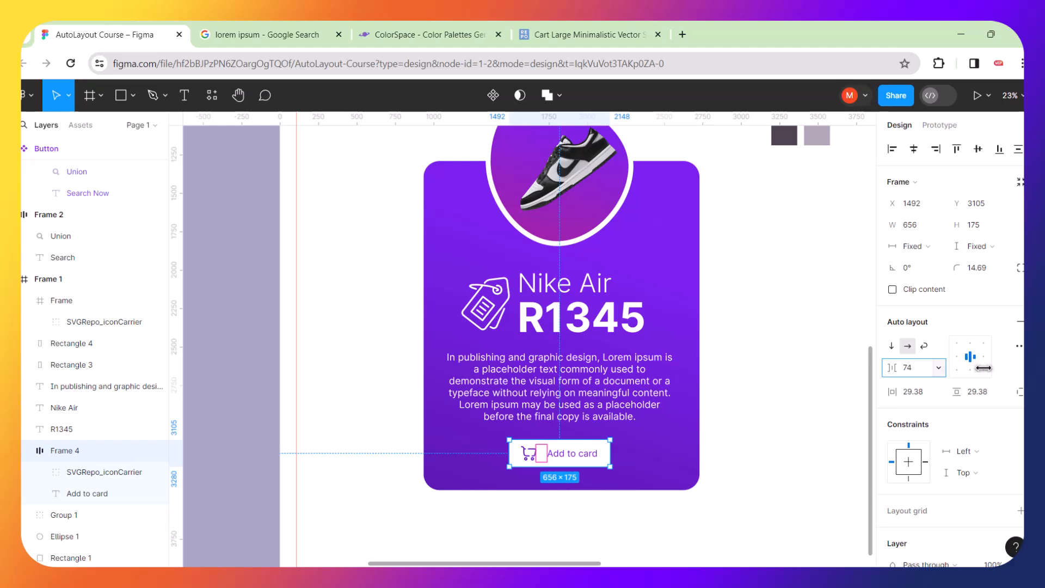
{"action": "left_click", "coordinate": [690, 457]}
{"action": "scroll", "coordinate": [641, 498], "scroll_direction": "up", "scroll_amount": 4}
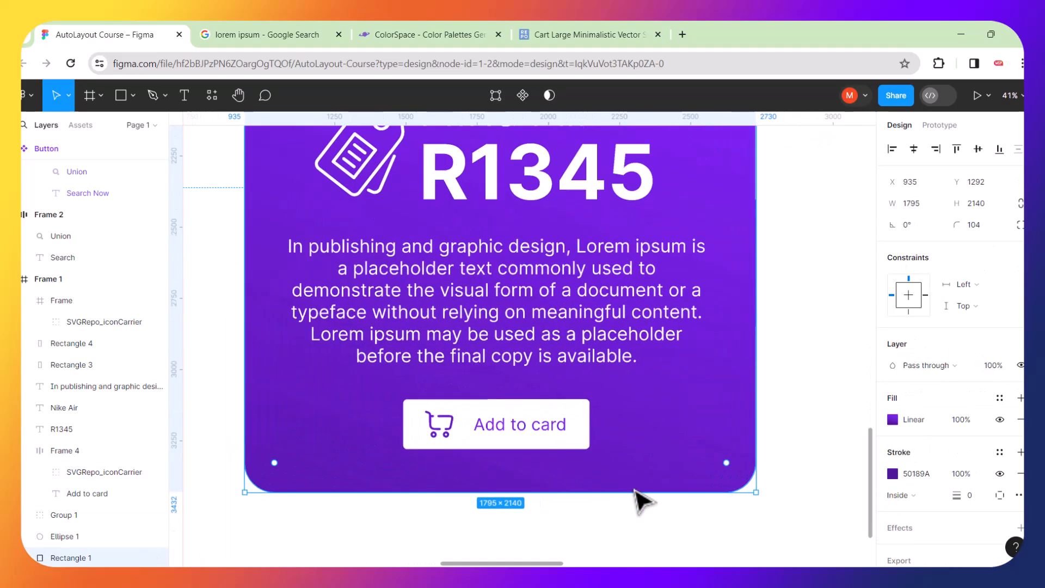
{"action": "scroll", "coordinate": [659, 514], "scroll_direction": "down", "scroll_amount": 3}
{"action": "scroll", "coordinate": [666, 515], "scroll_direction": "down", "scroll_amount": 2}
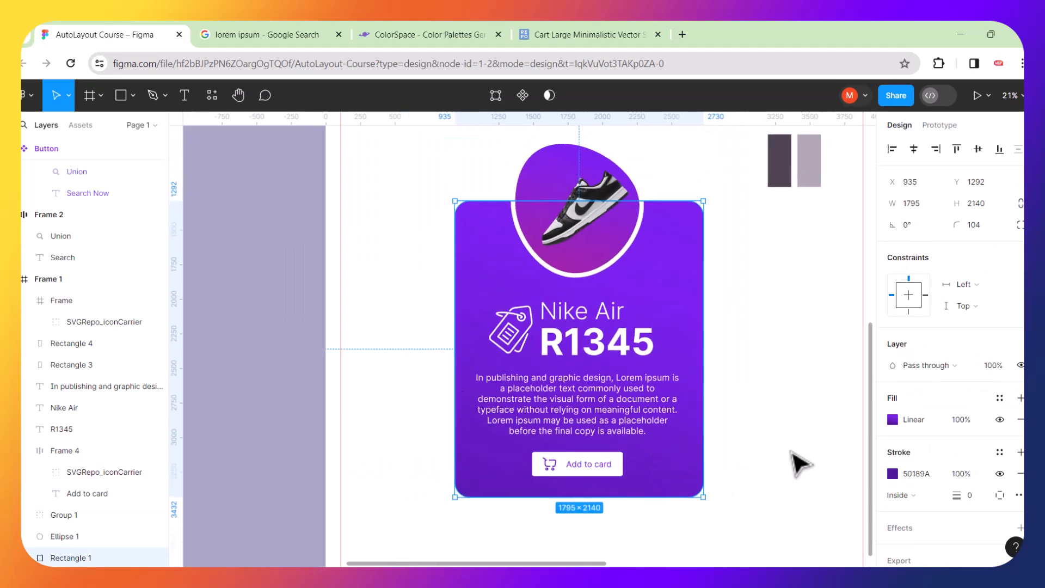
{"action": "left_click", "coordinate": [793, 460]}
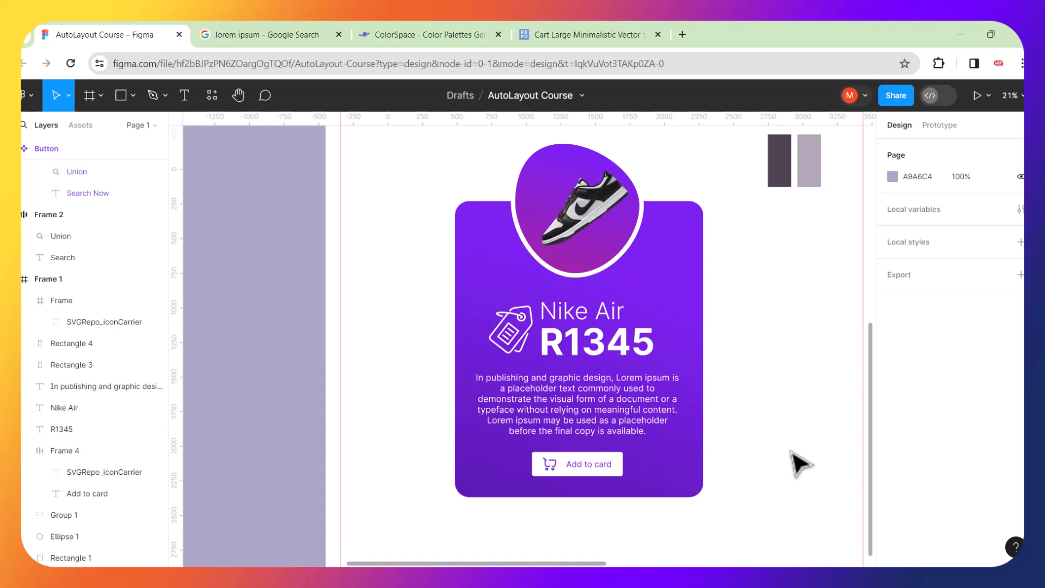
Combine the Nike Air and R1345 texts in a vertical auto layout with -31 spacing, aligned left and vertically centred.
{"action": "scroll", "coordinate": [721, 430], "scroll_direction": "up", "scroll_amount": 2}
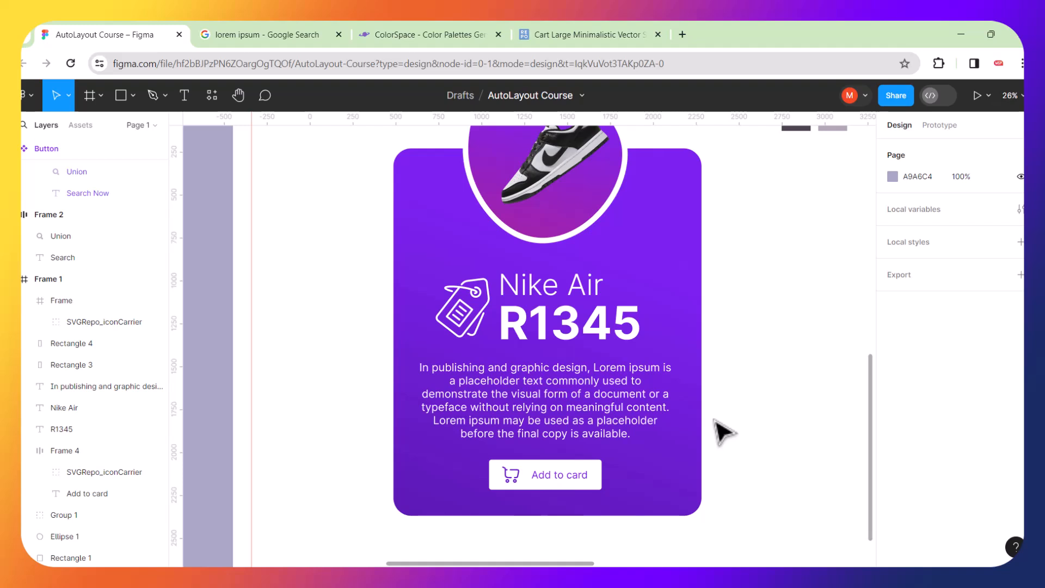
{"action": "scroll", "coordinate": [722, 431], "scroll_direction": "up", "scroll_amount": 2}
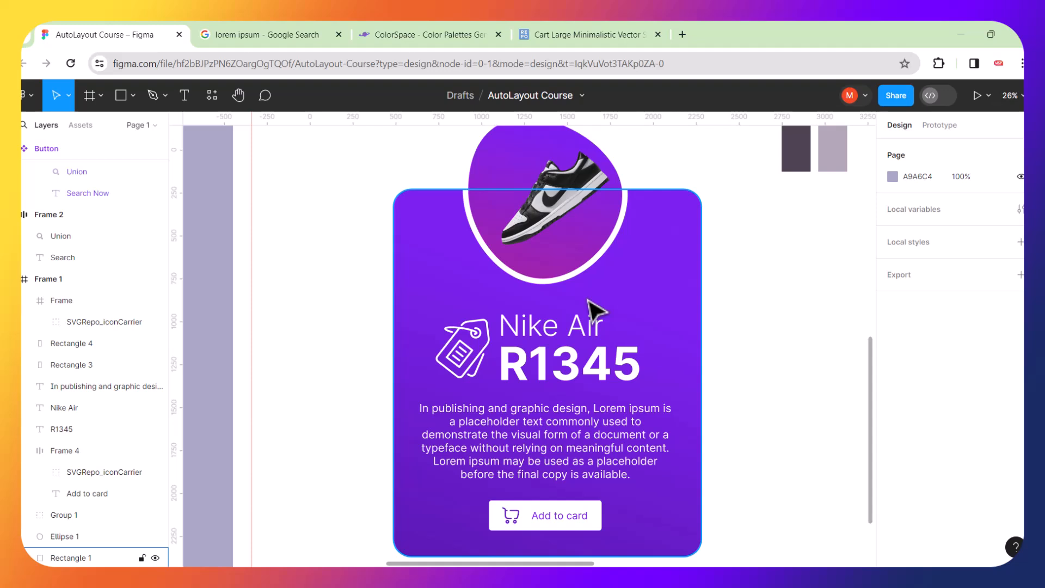
{"action": "left_click", "coordinate": [585, 332]}
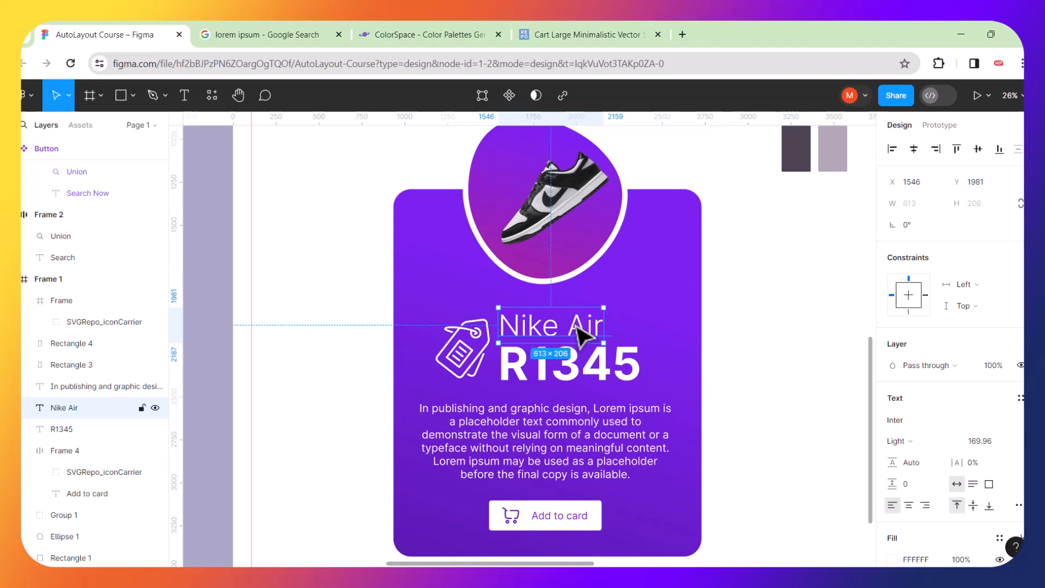
{"action": "left_click", "coordinate": [571, 382], "text": "shift"}
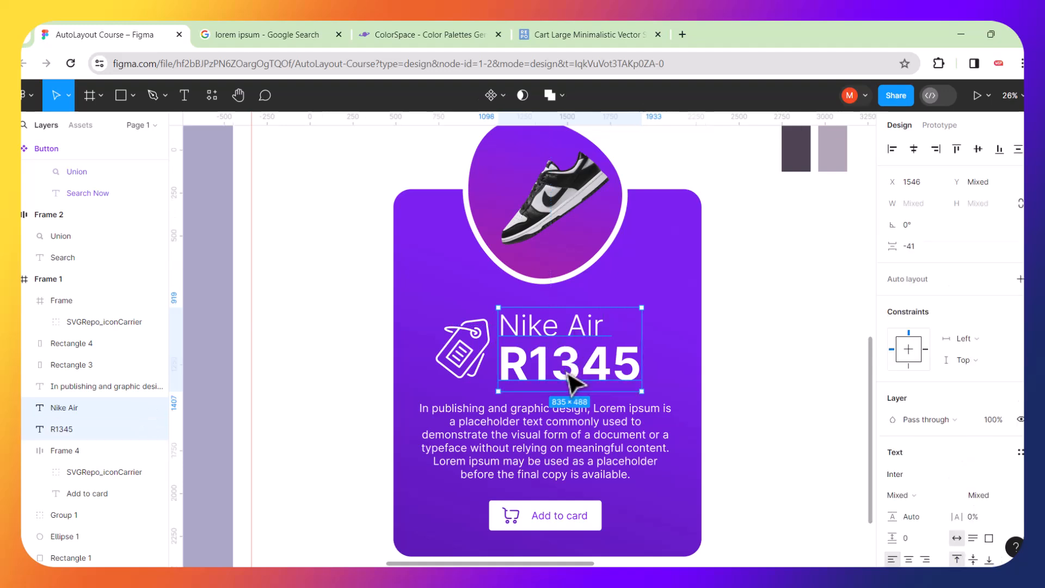
{"action": "key", "text": "shift+a"}
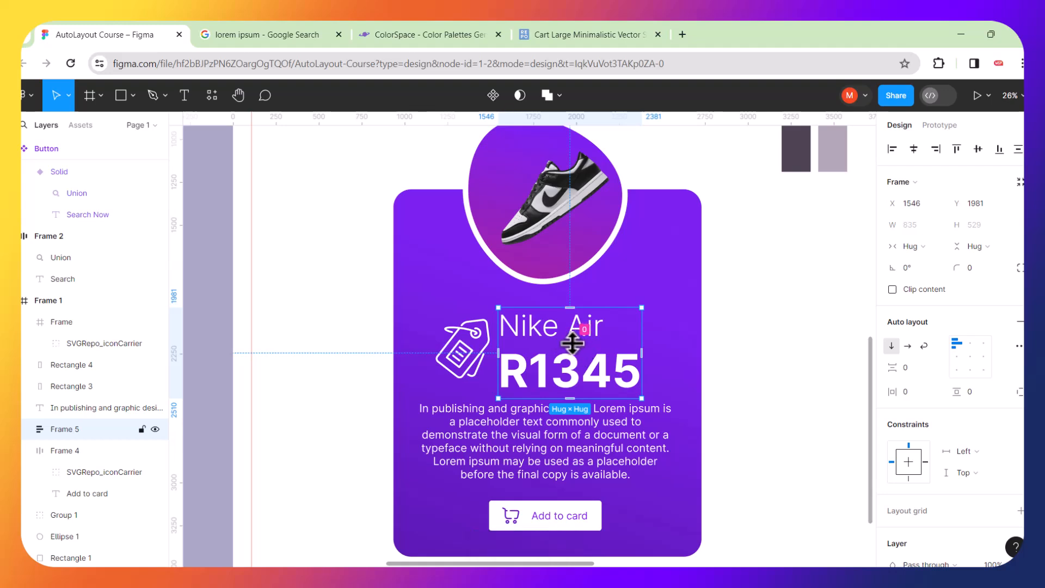
{"action": "left_click_drag", "start_coordinate": [572, 343], "coordinate": [571, 341]}
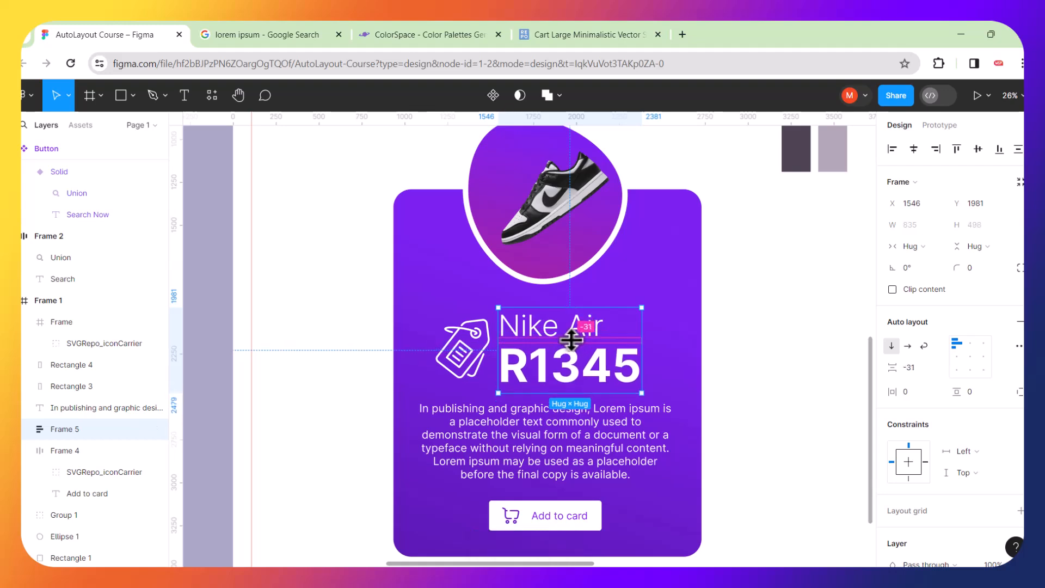
{"action": "left_click", "coordinate": [956, 359]}
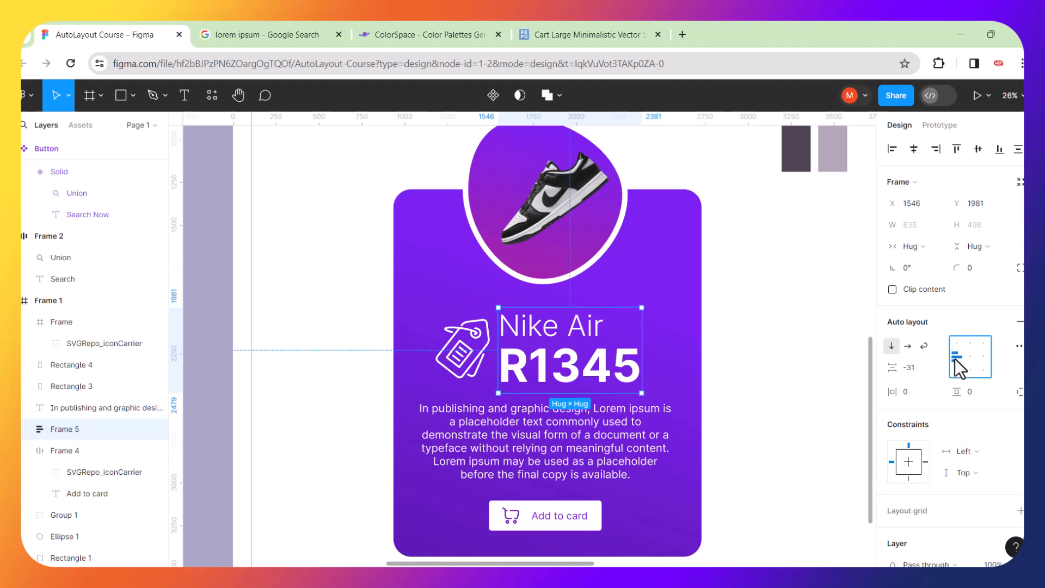
Combine the price tag icon and the Nike Air price texts in a horizontal auto layout with a gap of 24.
{"action": "left_click", "coordinate": [482, 353], "text": "shift"}
{"action": "key", "text": "shift+a"}
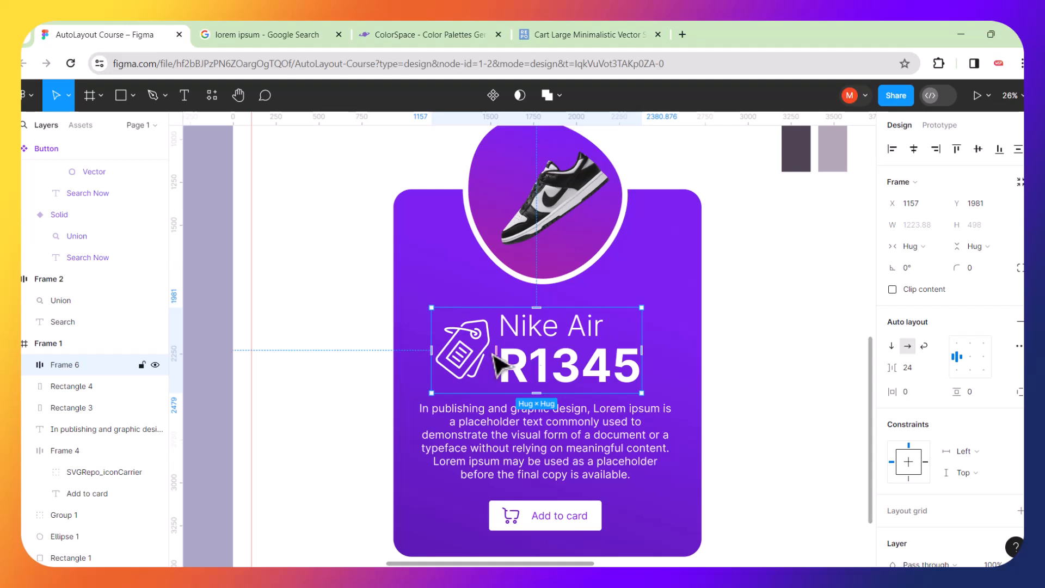
{"action": "left_click", "coordinate": [512, 435], "text": "shift"}
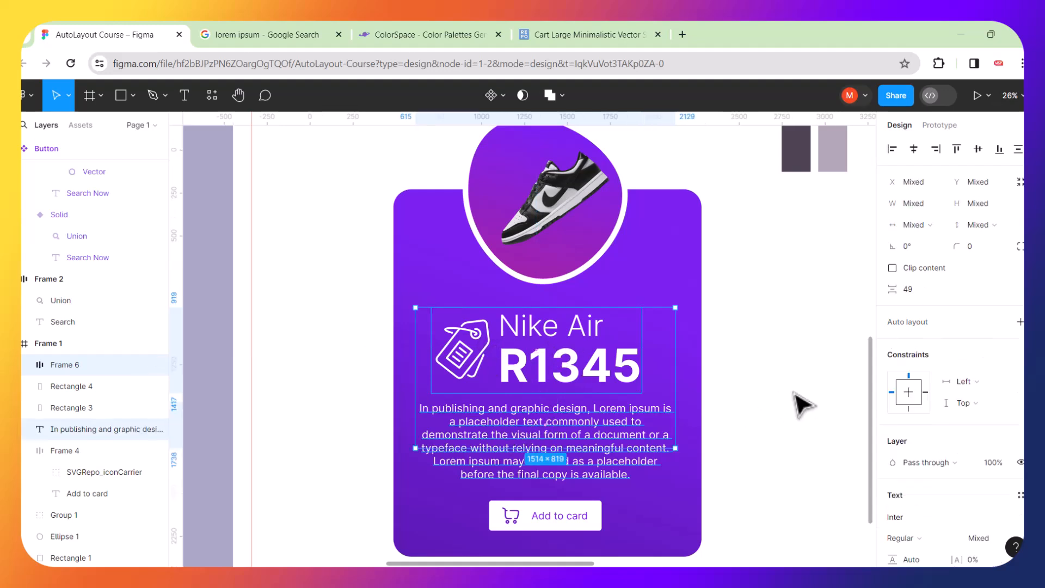
{"action": "key", "text": "shift+a"}
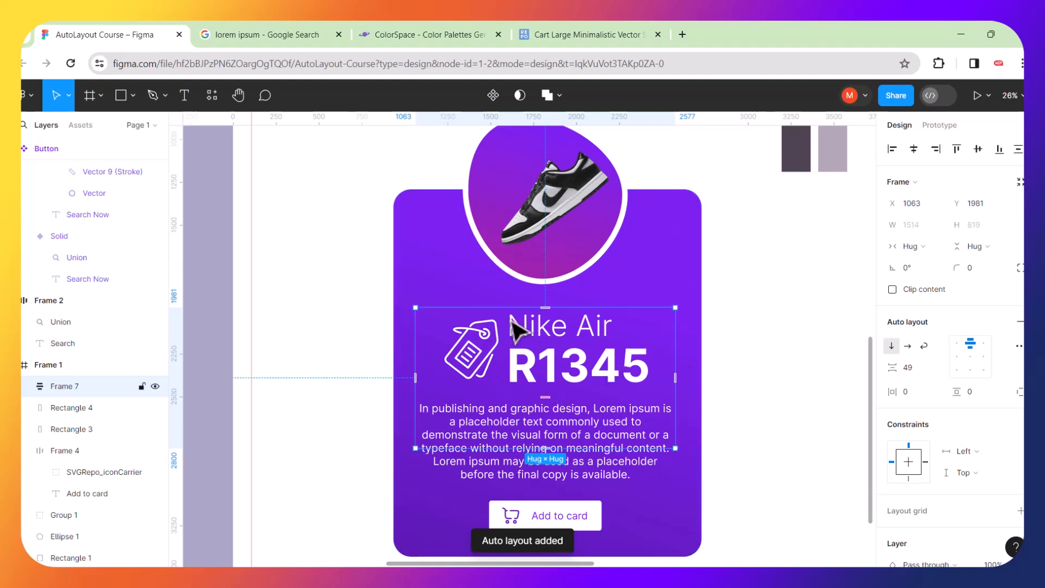
{"action": "scroll", "coordinate": [539, 359], "scroll_direction": "down", "scroll_amount": 3}
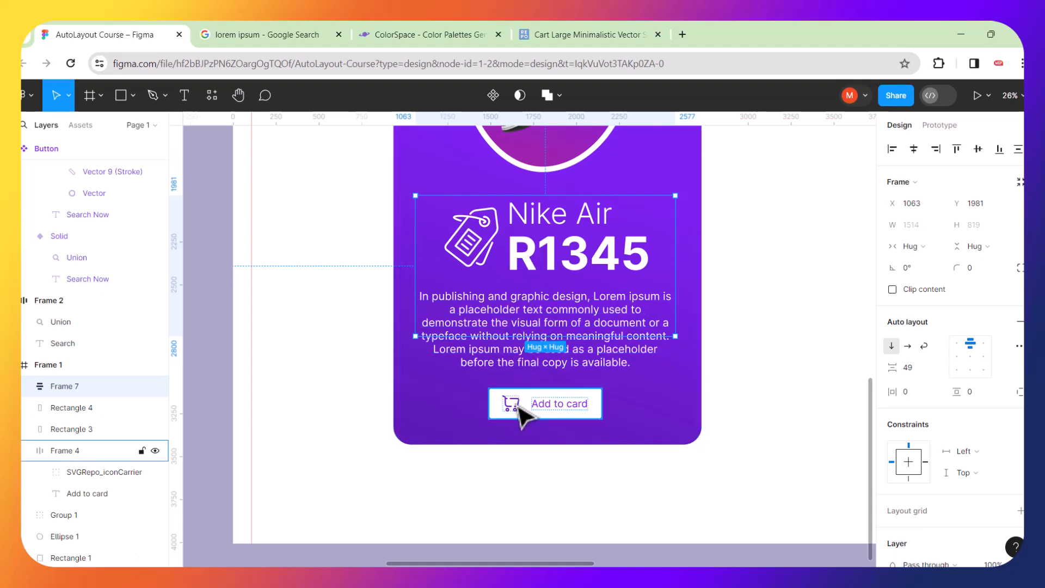
{"action": "key", "text": "ctrl+z"}
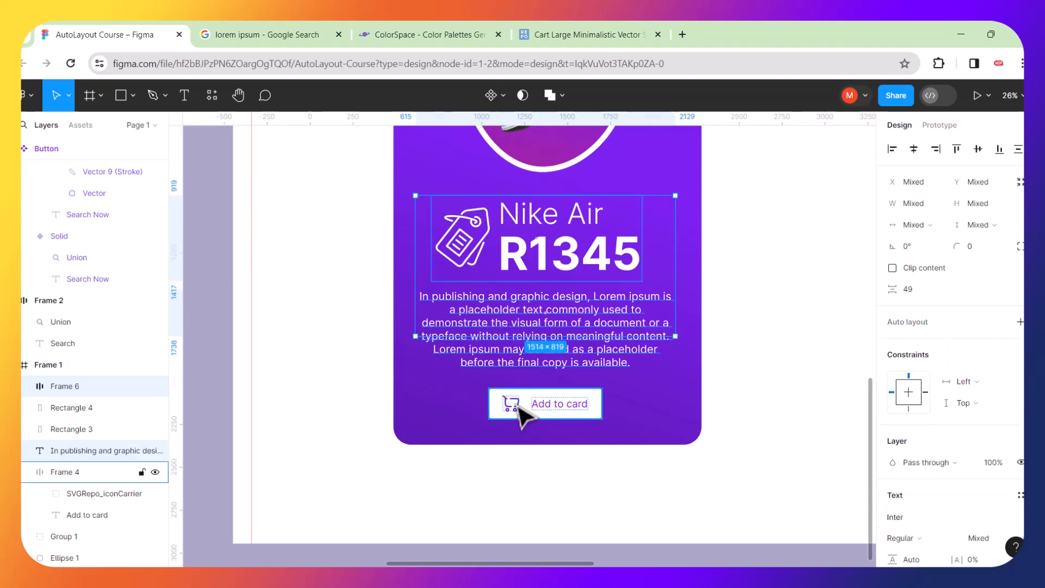
{"action": "left_click", "coordinate": [701, 375]}
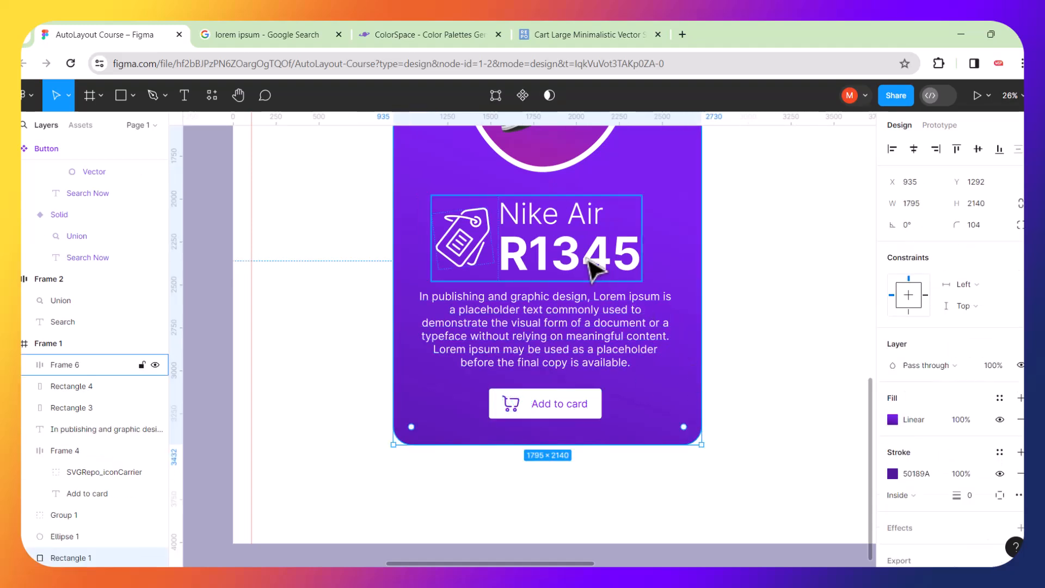
Try to stack the price row, description and Add to card button in a vertical auto layout with spacing 51.
{"action": "left_click", "coordinate": [579, 268]}
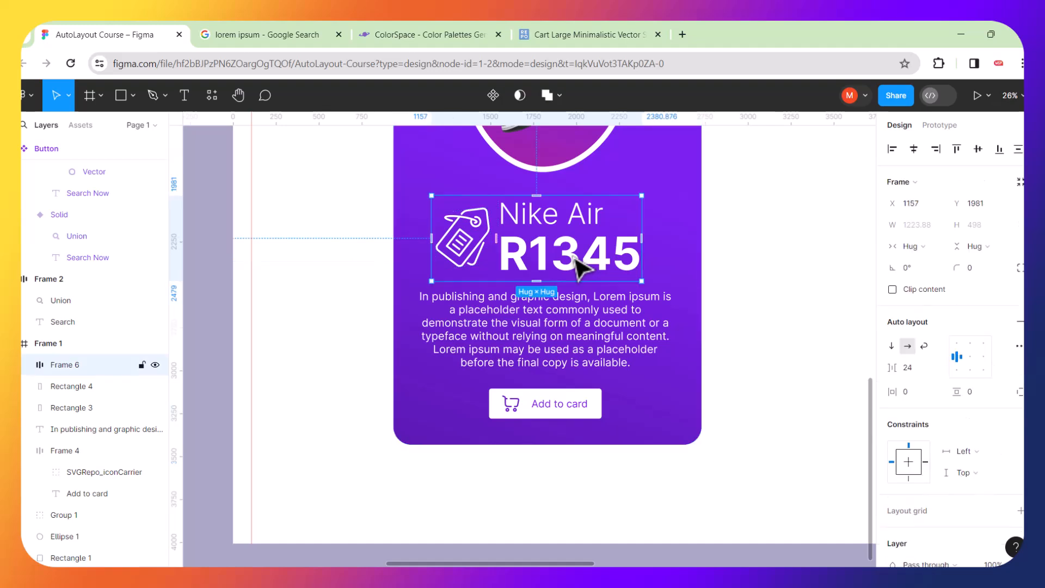
{"action": "left_click", "coordinate": [570, 324], "text": "shift"}
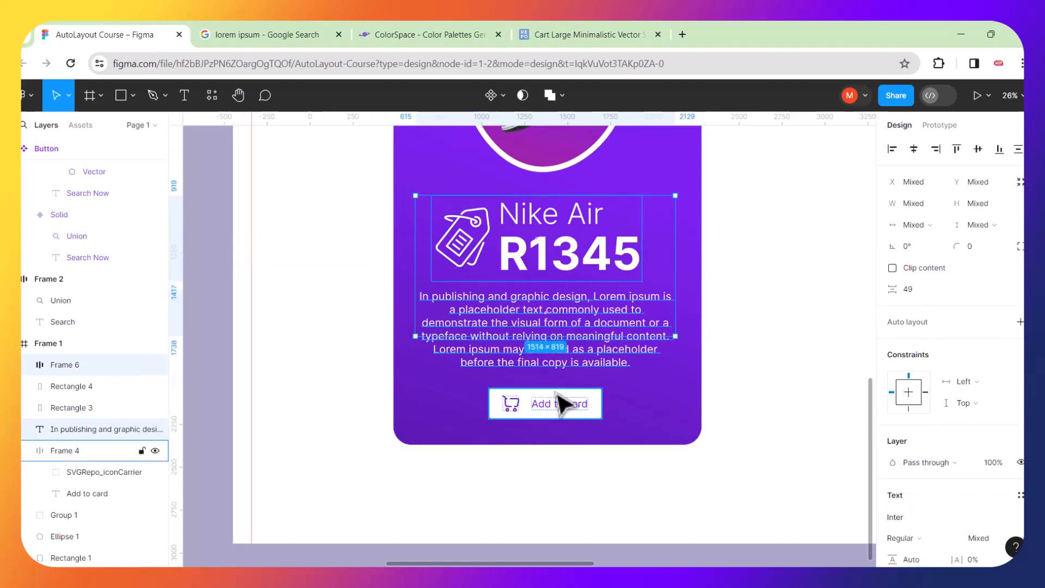
{"action": "left_click", "coordinate": [564, 404], "text": "shift"}
{"action": "key", "text": "shift+a"}
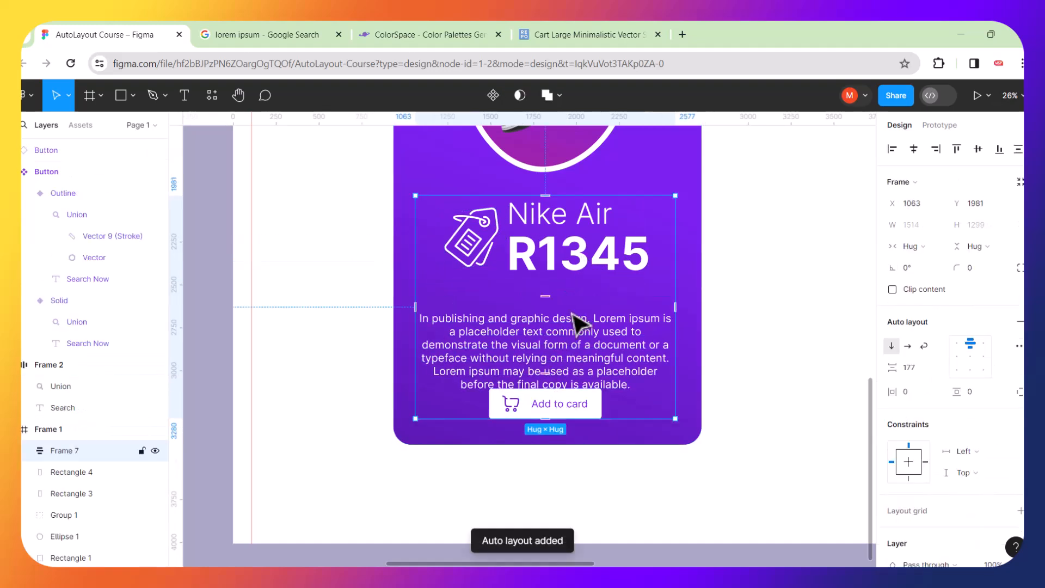
{"action": "left_click_drag", "start_coordinate": [543, 294], "coordinate": [544, 283]}
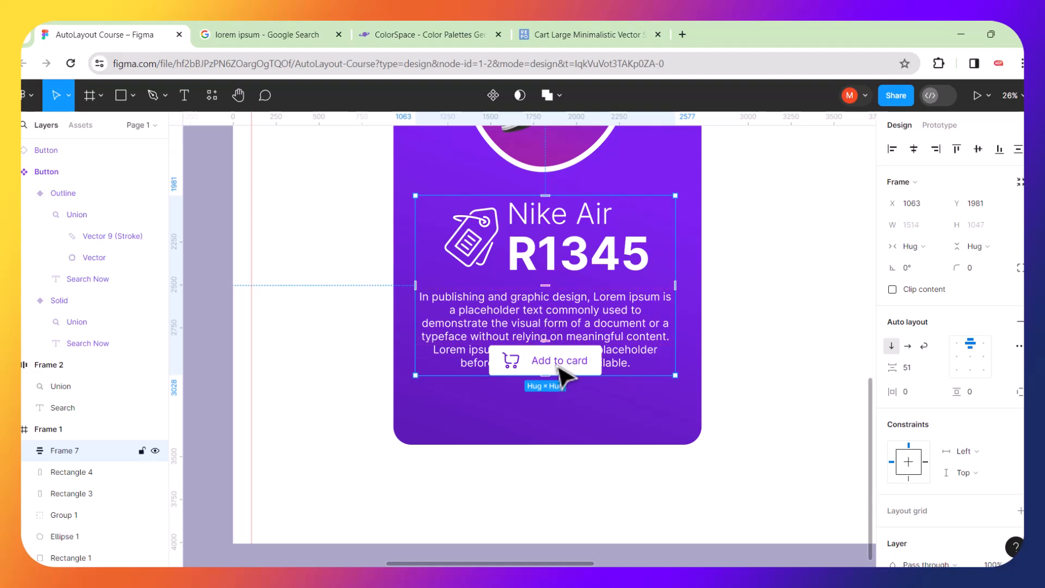
{"action": "left_click", "coordinate": [561, 364]}
{"action": "left_click_drag", "start_coordinate": [548, 358], "coordinate": [549, 384]}
{"action": "key", "text": "ctrl+z"}
{"action": "key", "text": "ctrl+z"}
{"action": "key", "text": "ctrl+z"}
{"action": "key", "text": "ctrl+z"}
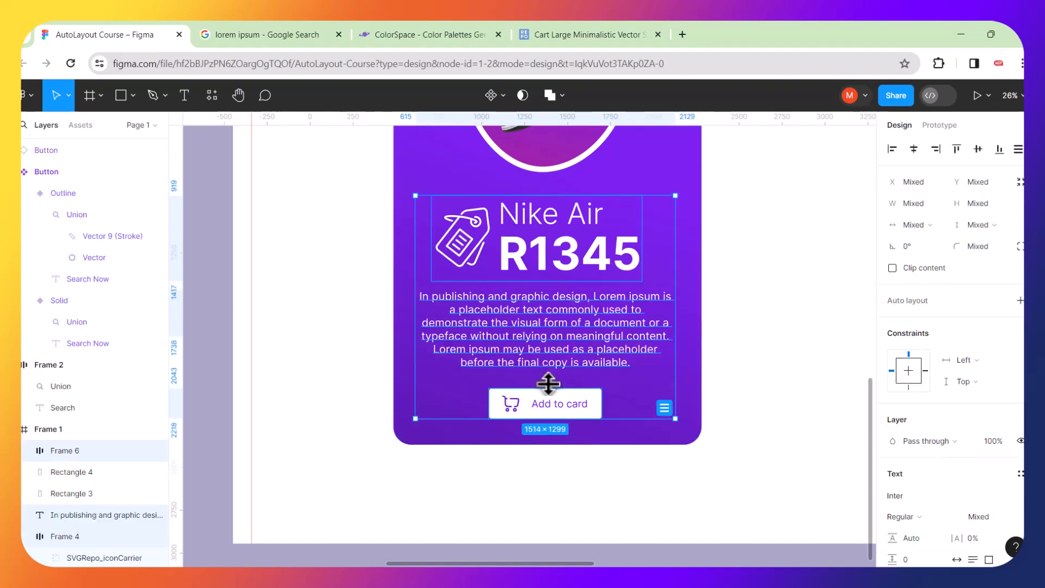
Extend the description's text box downward to a height of about 461 so that it encloses all its lines.
{"action": "left_click", "coordinate": [723, 408]}
{"action": "left_click", "coordinate": [573, 415]}
{"action": "left_click", "coordinate": [531, 336]}
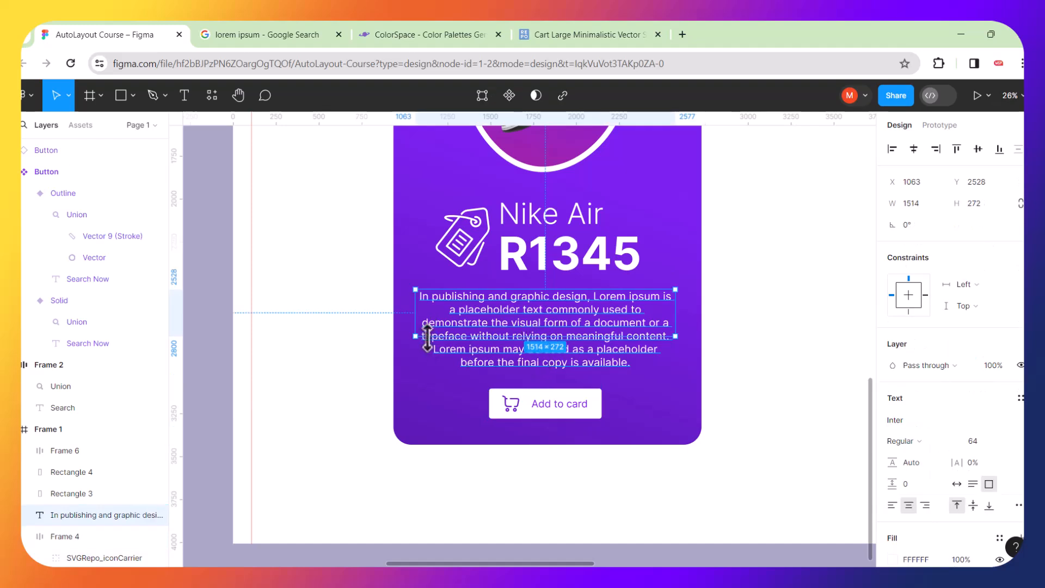
{"action": "left_click_drag", "start_coordinate": [428, 337], "coordinate": [446, 373]}
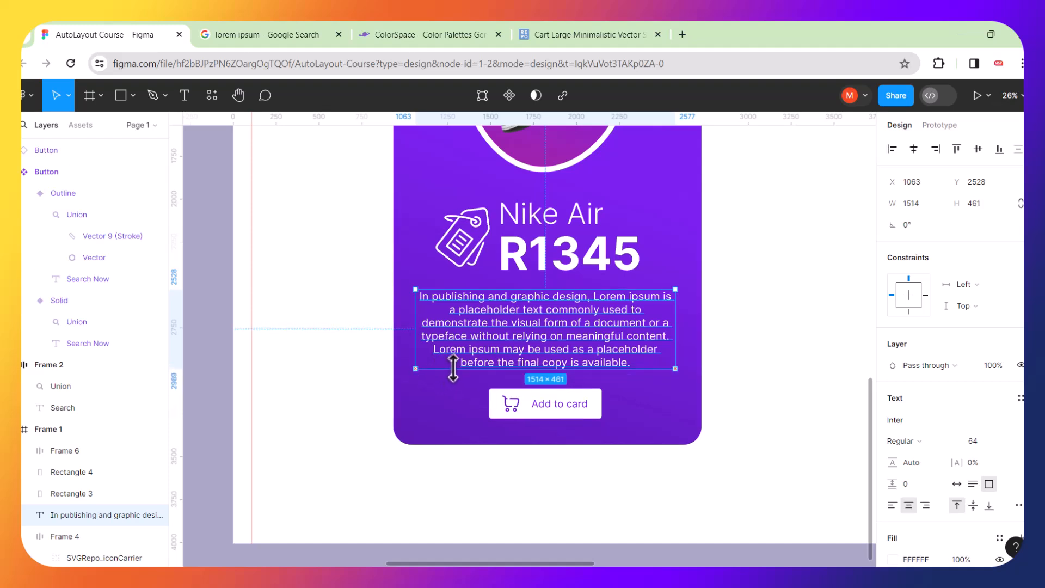
Combine the price row, description and Add to card button in a vertical auto layout with a spacing of about 114.
{"action": "left_click", "coordinate": [512, 403]}
{"action": "left_click", "coordinate": [512, 364], "text": "shift"}
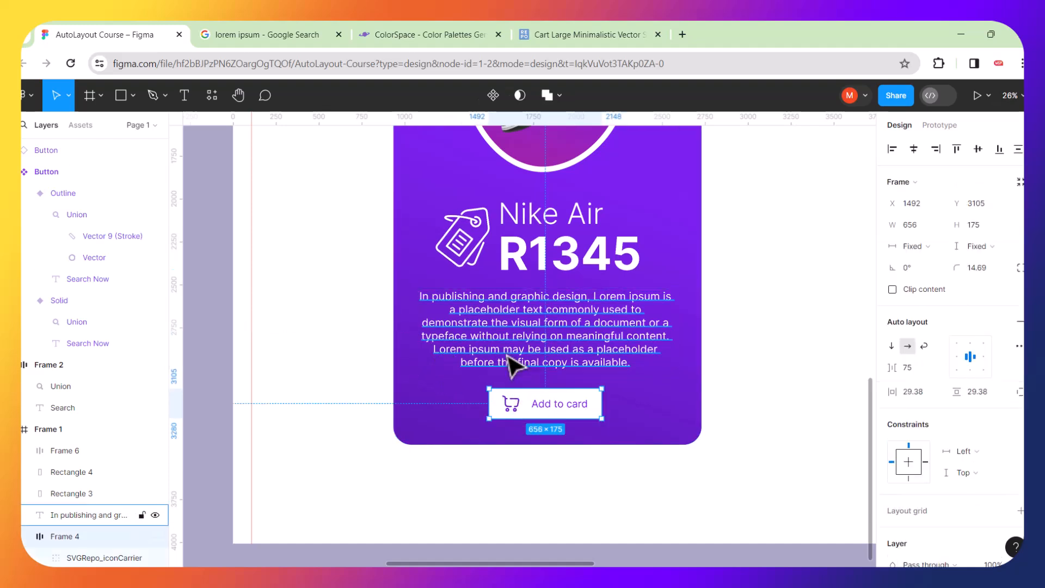
{"action": "left_click", "coordinate": [521, 275], "text": "shift"}
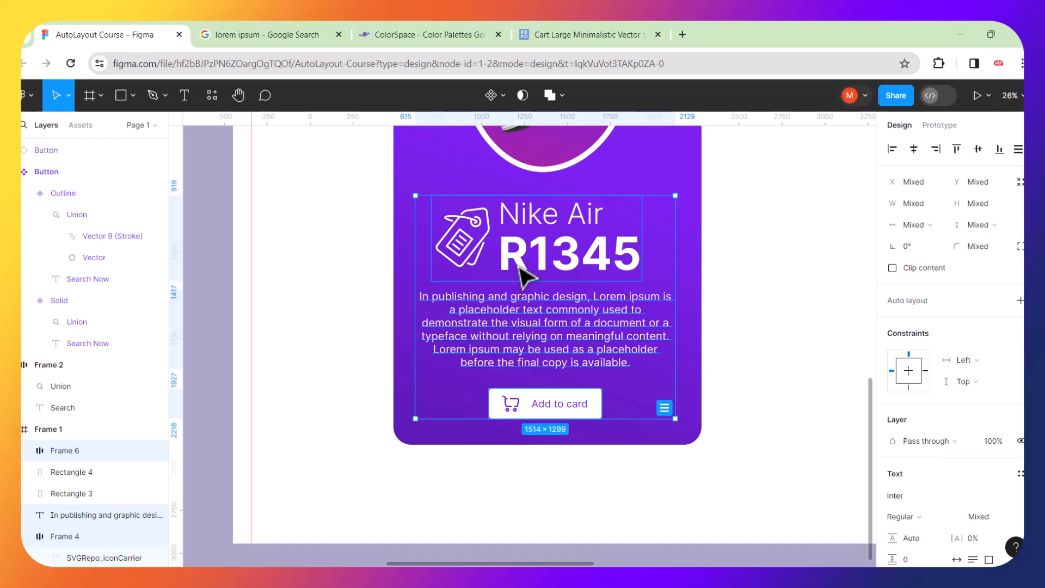
{"action": "key", "text": "shift+a"}
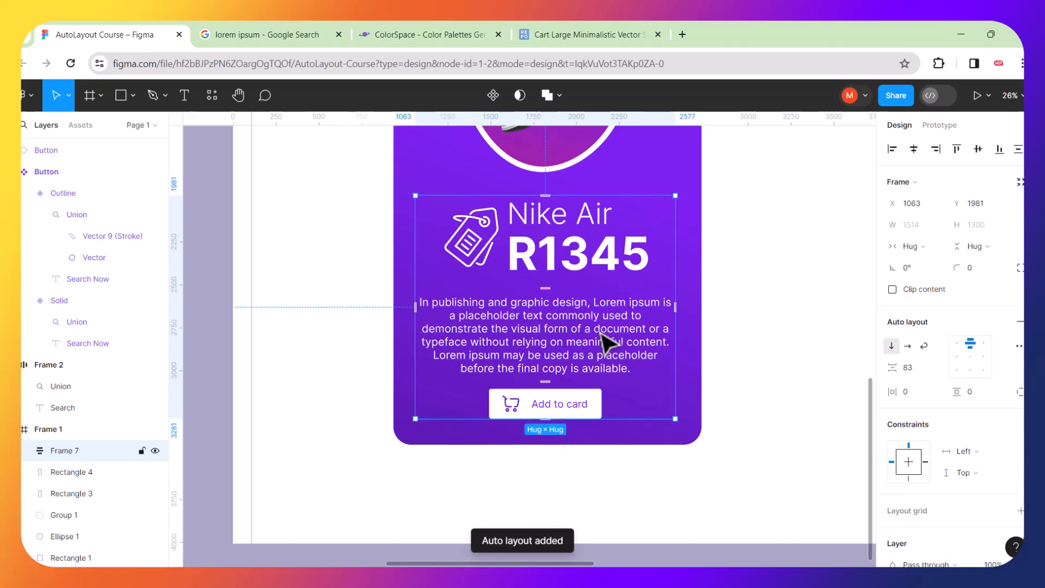
{"action": "left_click_drag", "start_coordinate": [543, 287], "coordinate": [544, 296]}
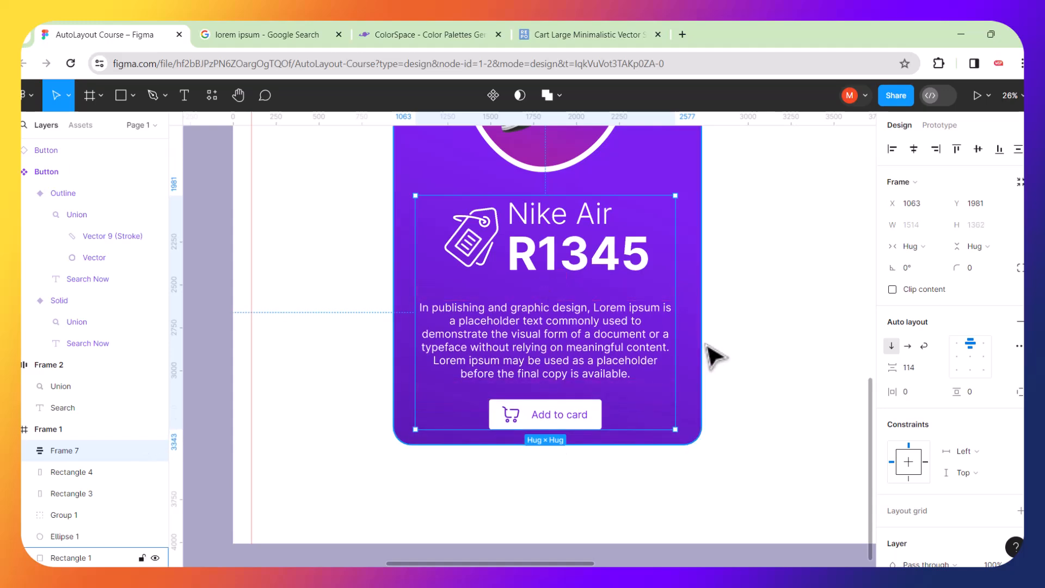
Move the combined content frame slightly upward within the purple card to even out its margins.
{"action": "scroll", "coordinate": [712, 354], "scroll_direction": "down", "scroll_amount": 5, "text": "ctrl"}
{"action": "scroll", "coordinate": [731, 264], "scroll_direction": "up", "scroll_amount": 3, "text": "ctrl"}
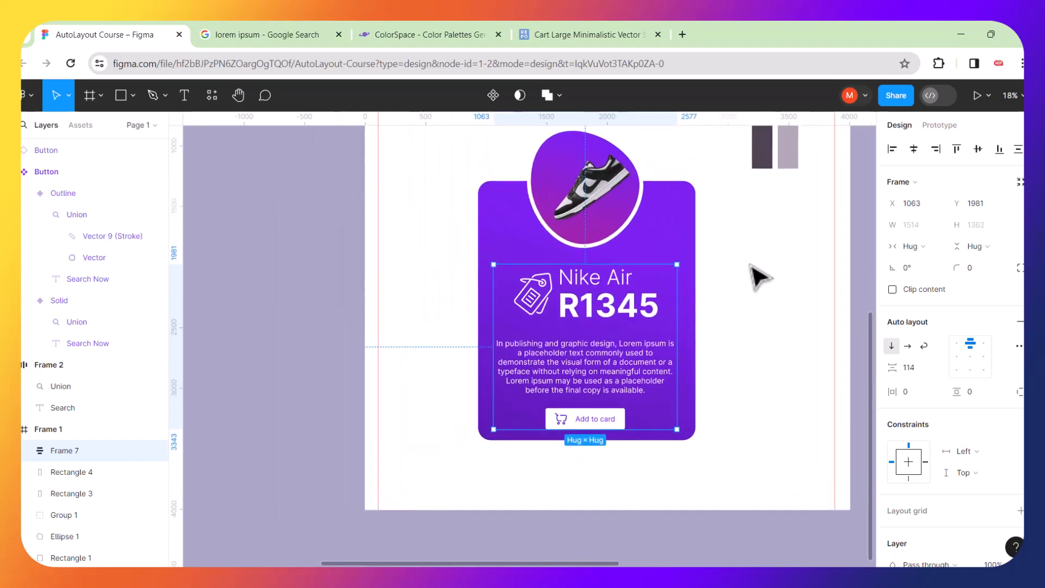
{"action": "left_click", "coordinate": [759, 277]}
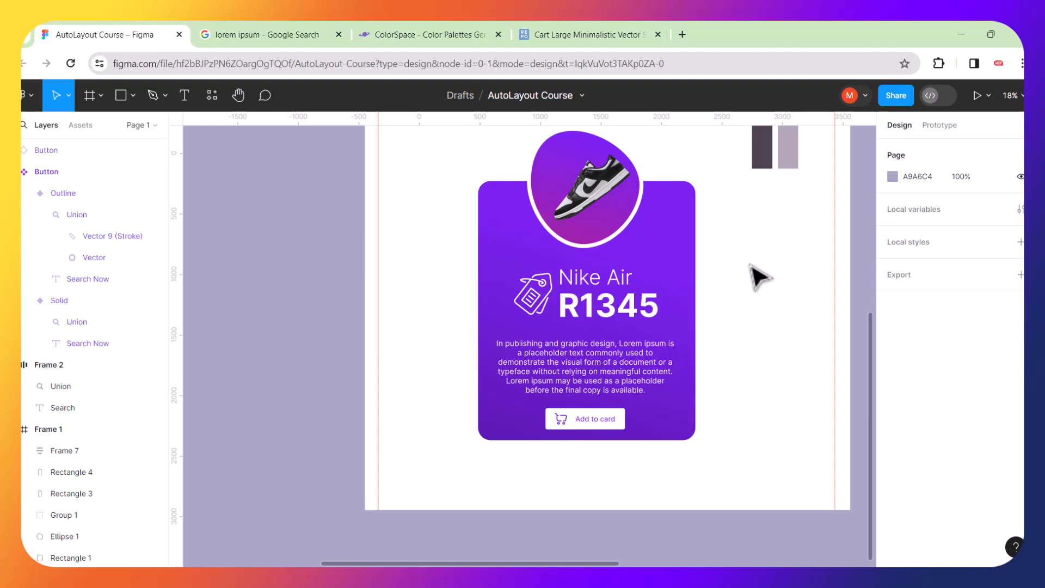
{"action": "left_click_drag", "start_coordinate": [605, 305], "coordinate": [606, 297]}
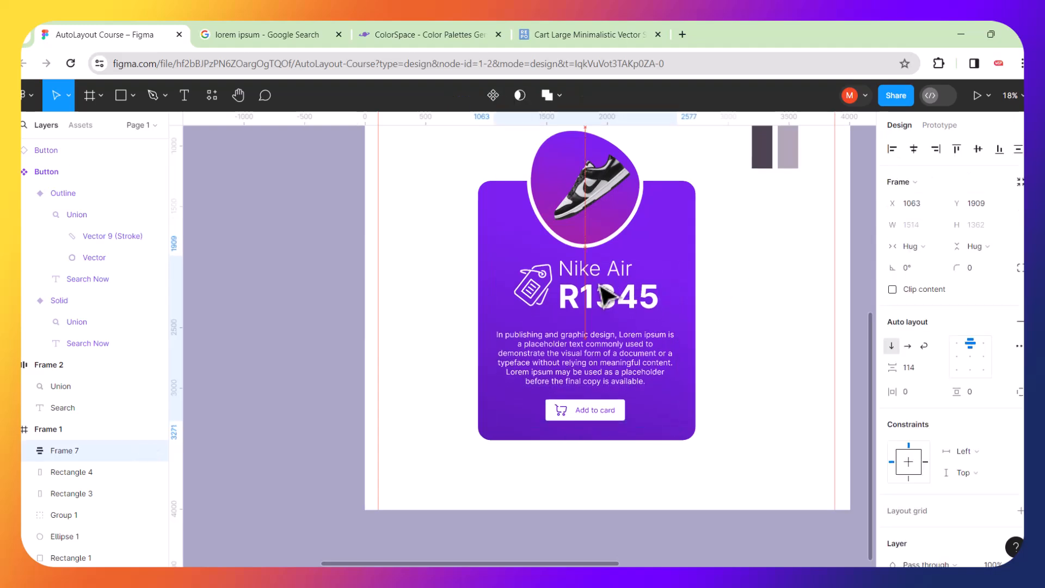
{"action": "left_click", "coordinate": [736, 303]}
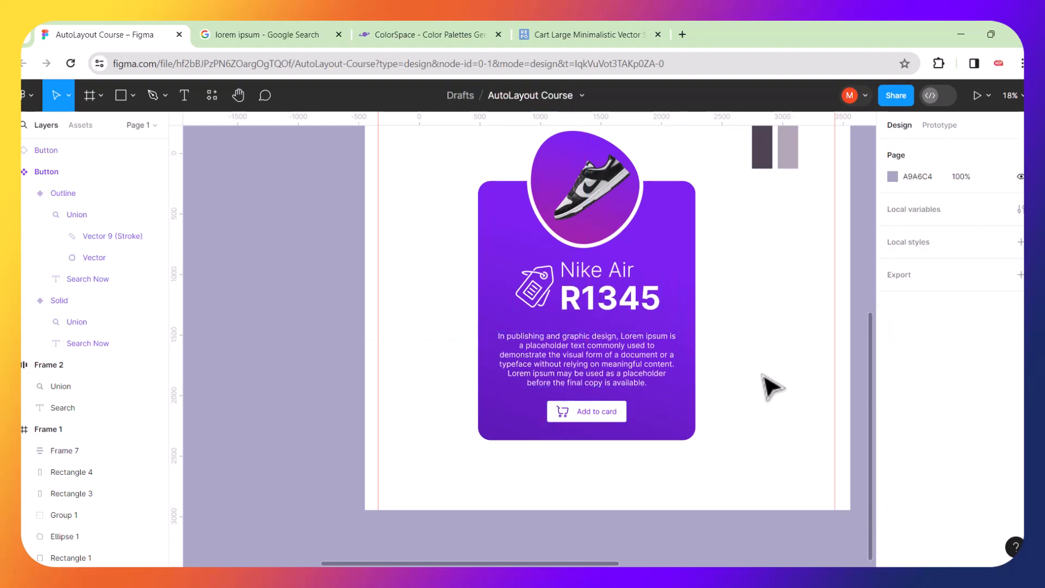
Delete the two colour swatch rectangles beside the card.
{"action": "scroll", "coordinate": [770, 380], "scroll_direction": "right", "scroll_amount": 1}
{"action": "scroll", "coordinate": [770, 380], "scroll_direction": "up", "scroll_amount": 1}
{"action": "scroll", "coordinate": [770, 386], "scroll_direction": "right", "scroll_amount": 2}
{"action": "scroll", "coordinate": [770, 386], "scroll_direction": "up", "scroll_amount": 2}
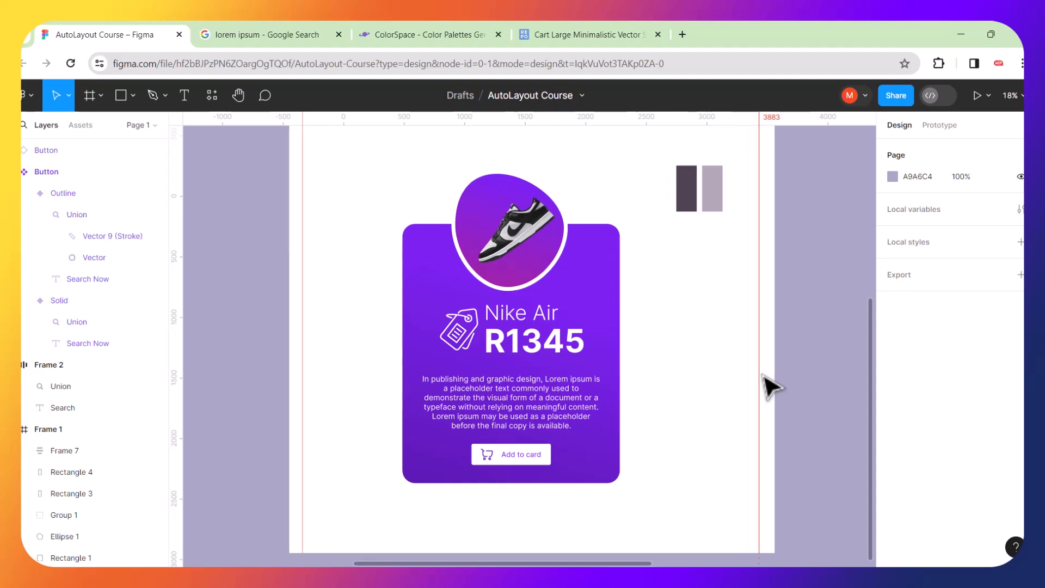
{"action": "left_click_drag", "start_coordinate": [670, 157], "coordinate": [732, 226]}
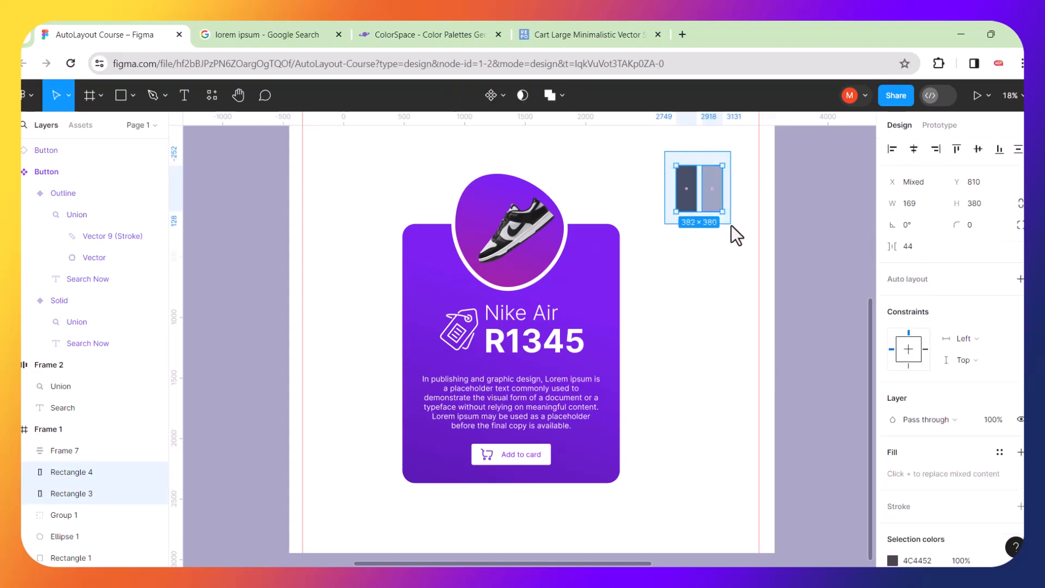
{"action": "key", "text": "Delete"}
{"action": "scroll", "coordinate": [686, 271], "scroll_direction": "down", "scroll_amount": 3}
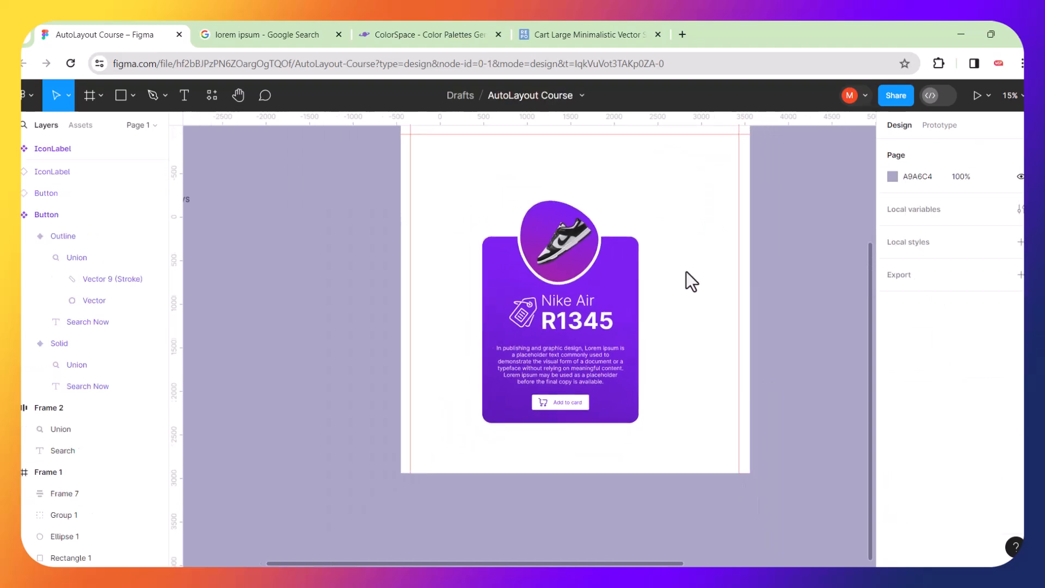
{"action": "scroll", "coordinate": [626, 287], "scroll_direction": "up", "scroll_amount": 3}
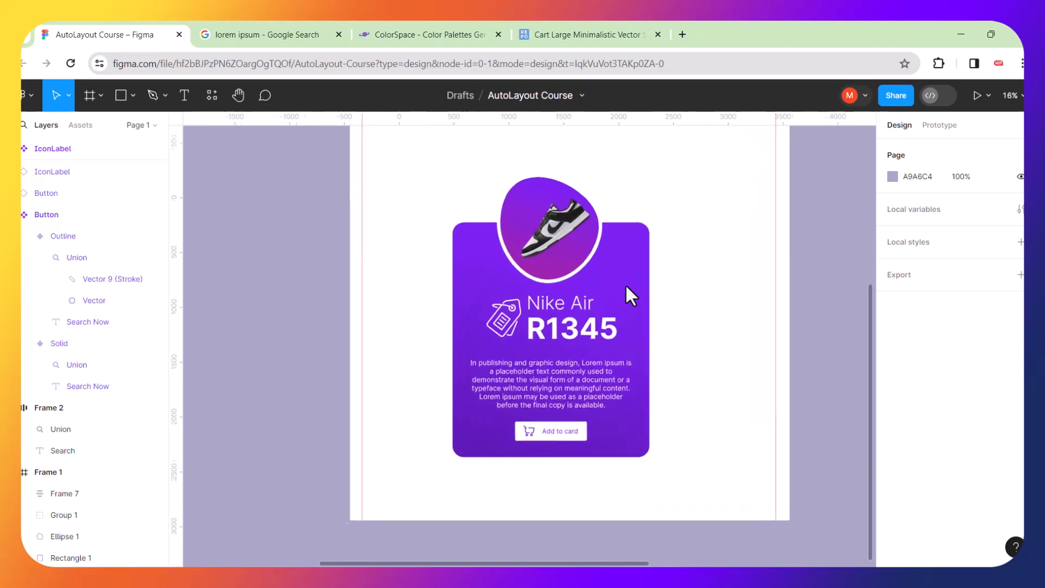
{"action": "scroll", "coordinate": [625, 287], "scroll_direction": "up", "scroll_amount": 2}
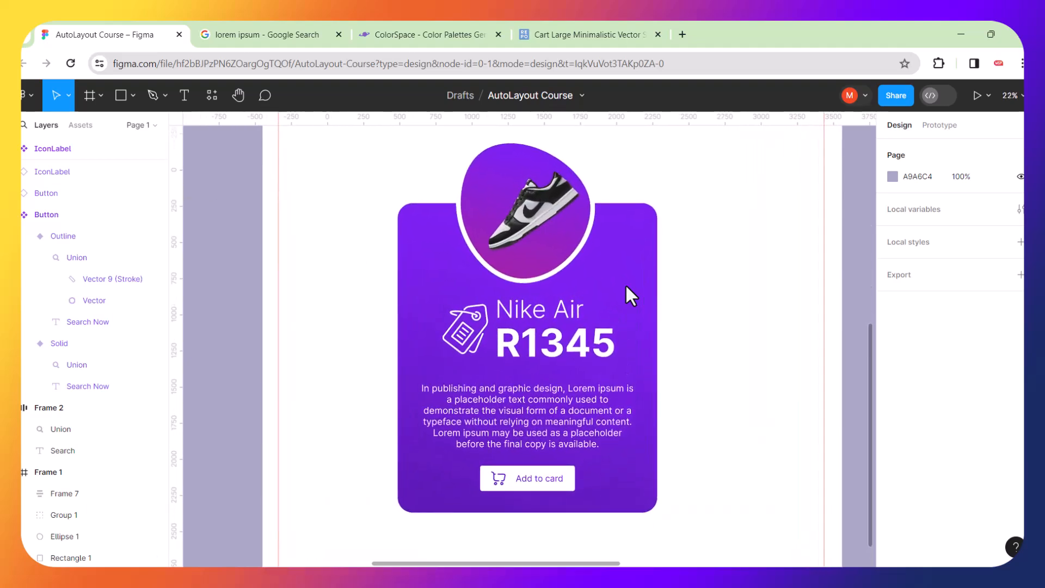
{"action": "scroll", "coordinate": [626, 285], "scroll_direction": "up", "scroll_amount": 1}
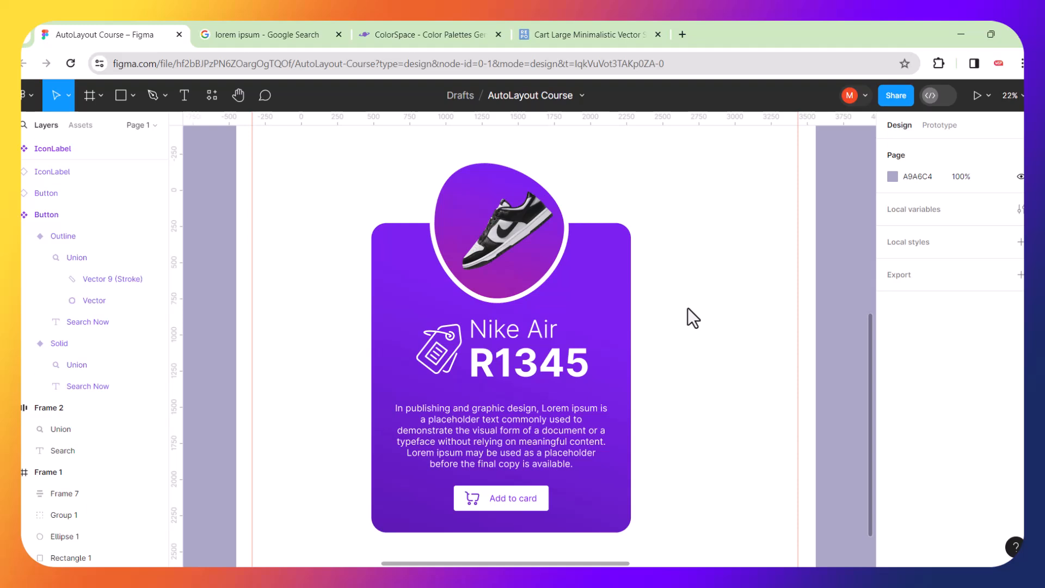
{"action": "scroll", "coordinate": [688, 308], "scroll_direction": "down", "scroll_amount": 5, "text": "ctrl"}
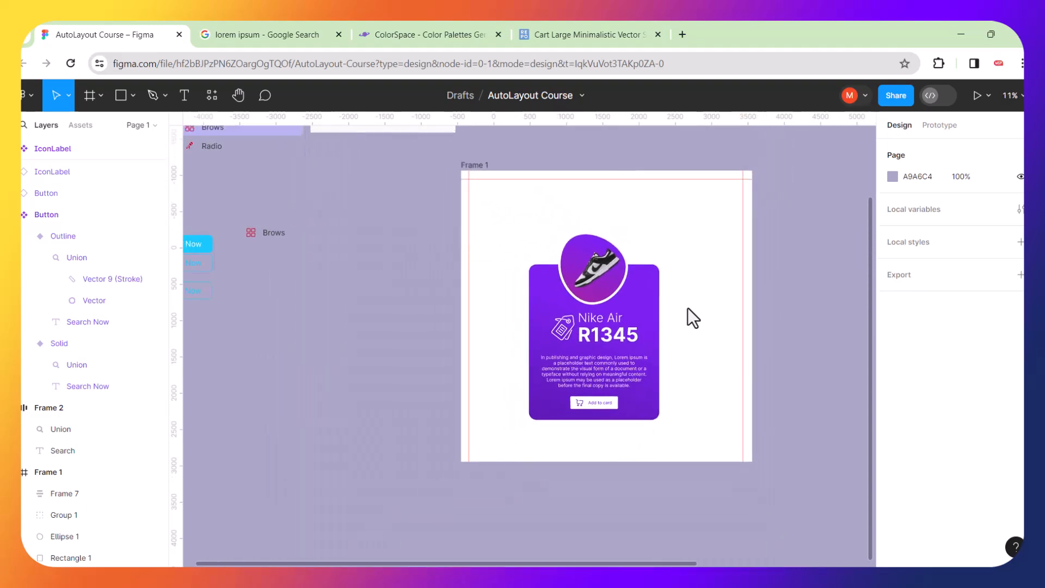
{"action": "scroll", "coordinate": [688, 308], "scroll_direction": "right", "scroll_amount": 3}
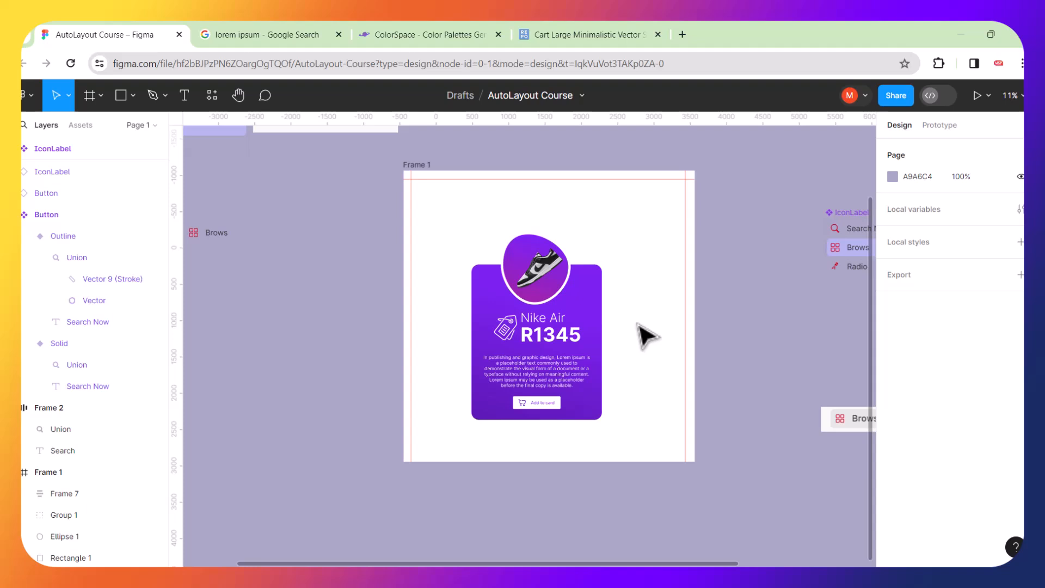
{"action": "scroll", "coordinate": [646, 336], "scroll_direction": "up", "scroll_amount": 5}
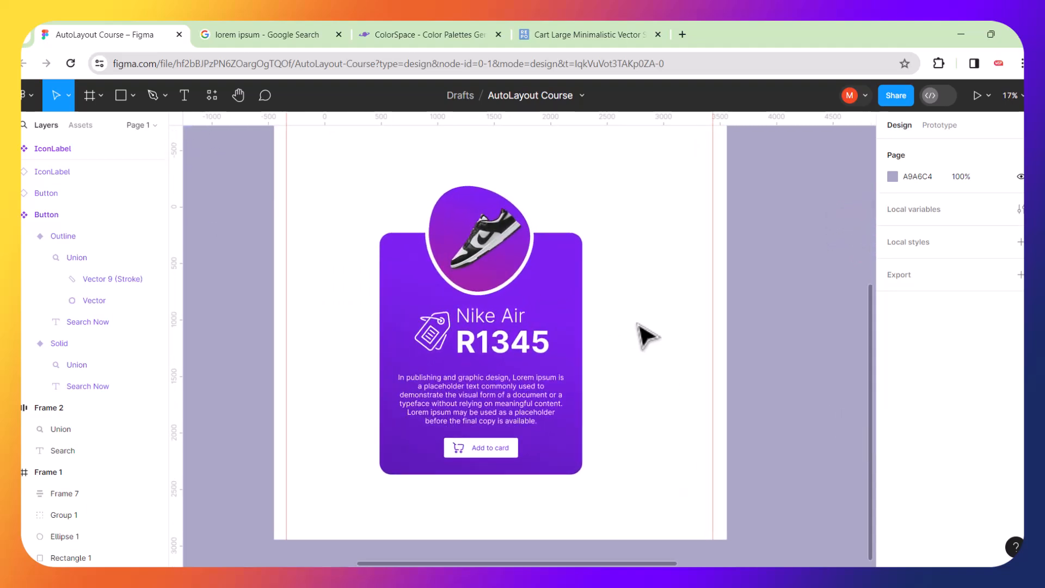